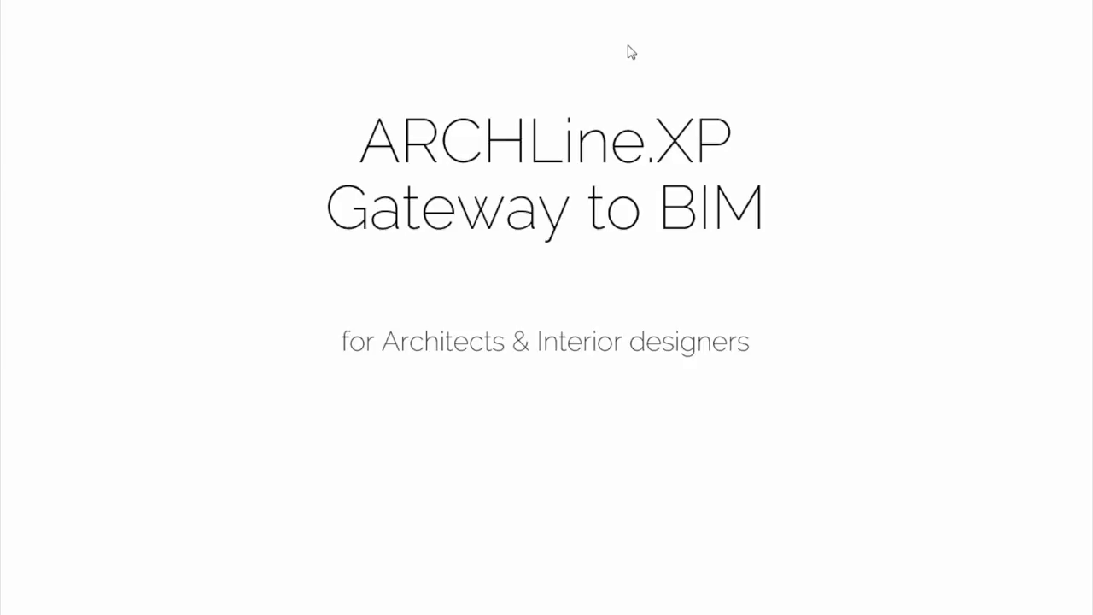
Step: Advance to the 'What is BIM?' slide with six bullets and a building-lifecycle diagram
{"action": "key", "text": "Right"}
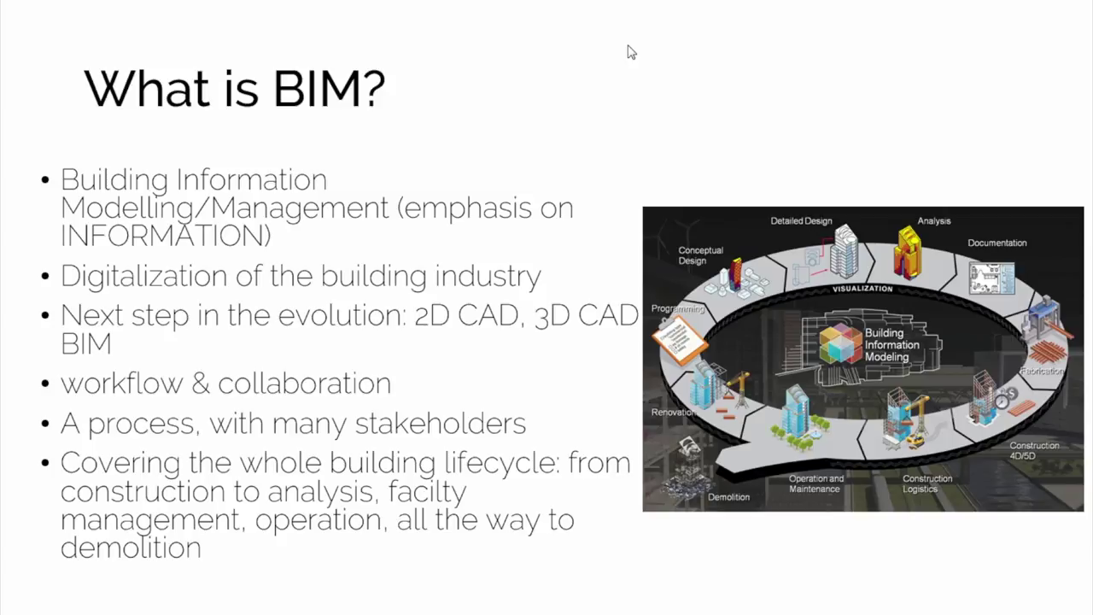
Step: Advance to the 'What is not BIM?' slide listing four BIM misconceptions
{"action": "key", "text": "Right"}
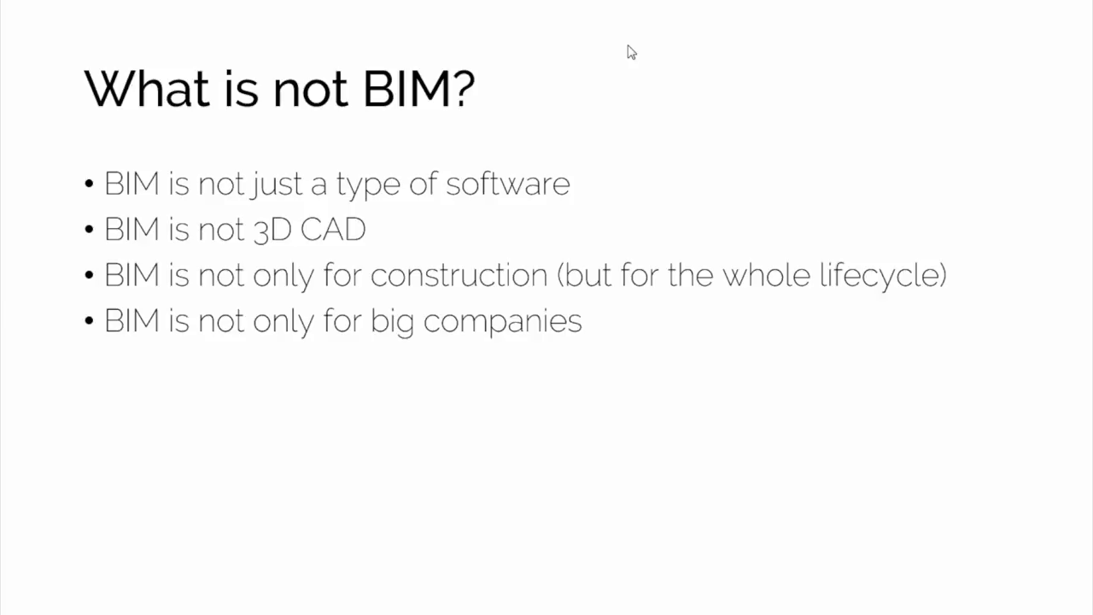
Step: Advance to the 'Why you need BIM?' slide with five reasons and a word cloud
{"action": "key", "text": "Right"}
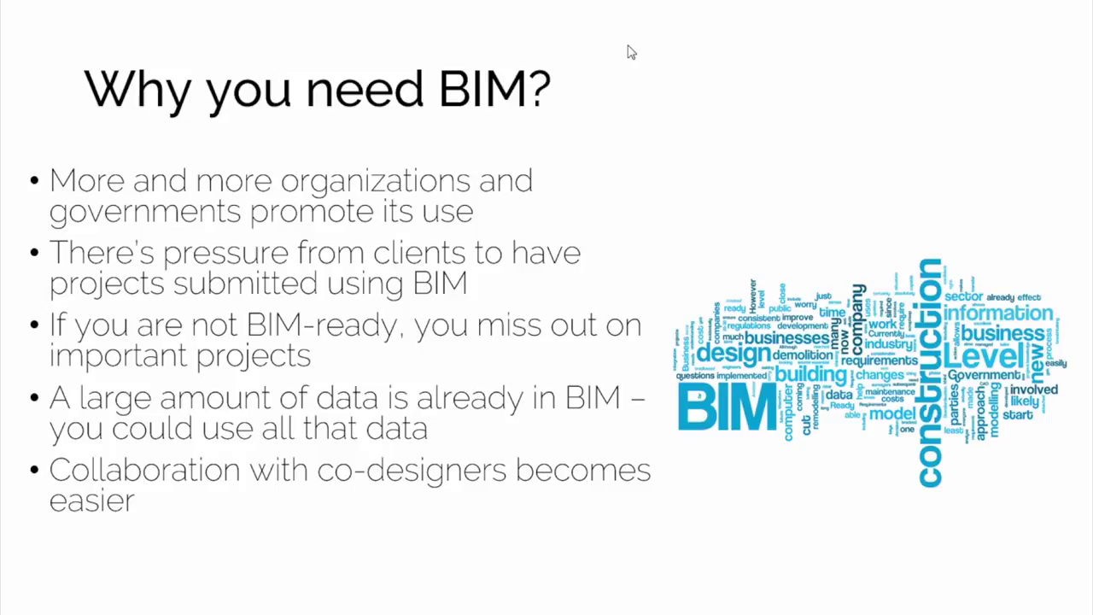
Step: Advance to the BIM adoption STEP 1 slide about choosing the right product
{"action": "left_click", "coordinate": [629, 52]}
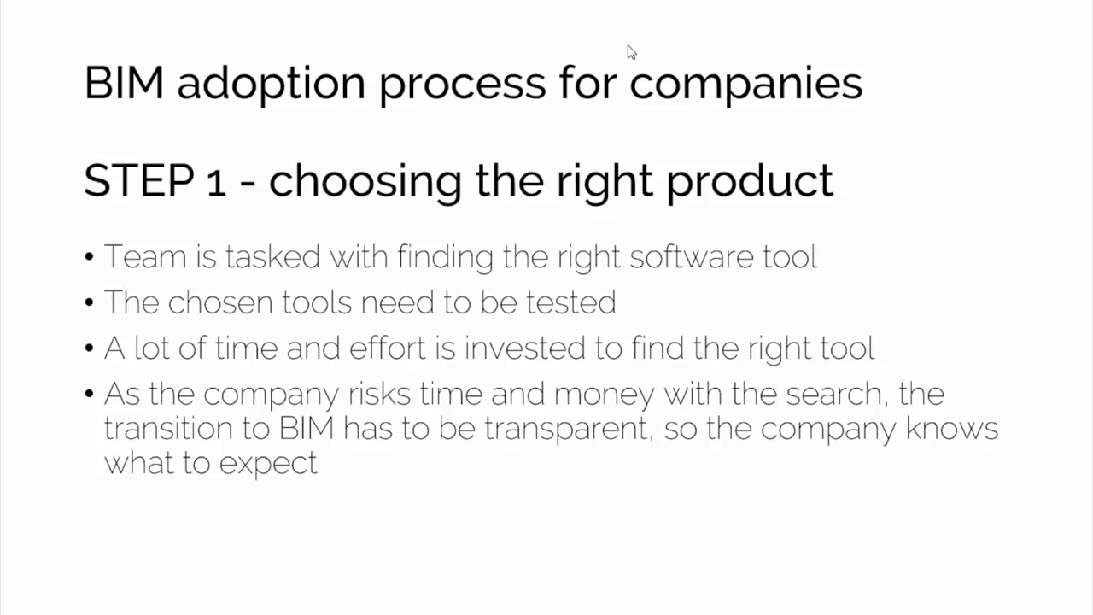
Step: Advance to the STEP 2 slide on laying down IT requirements
{"action": "key", "text": "Right"}
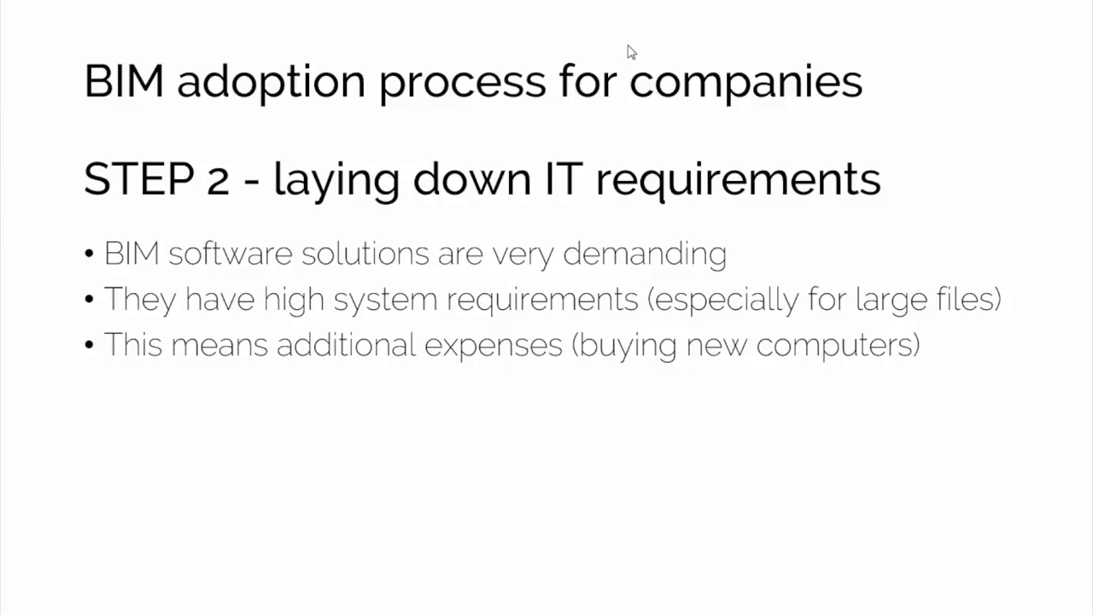
Step: Advance to the STEP 3 slide on budgeting the training needs
{"action": "key", "text": "Right"}
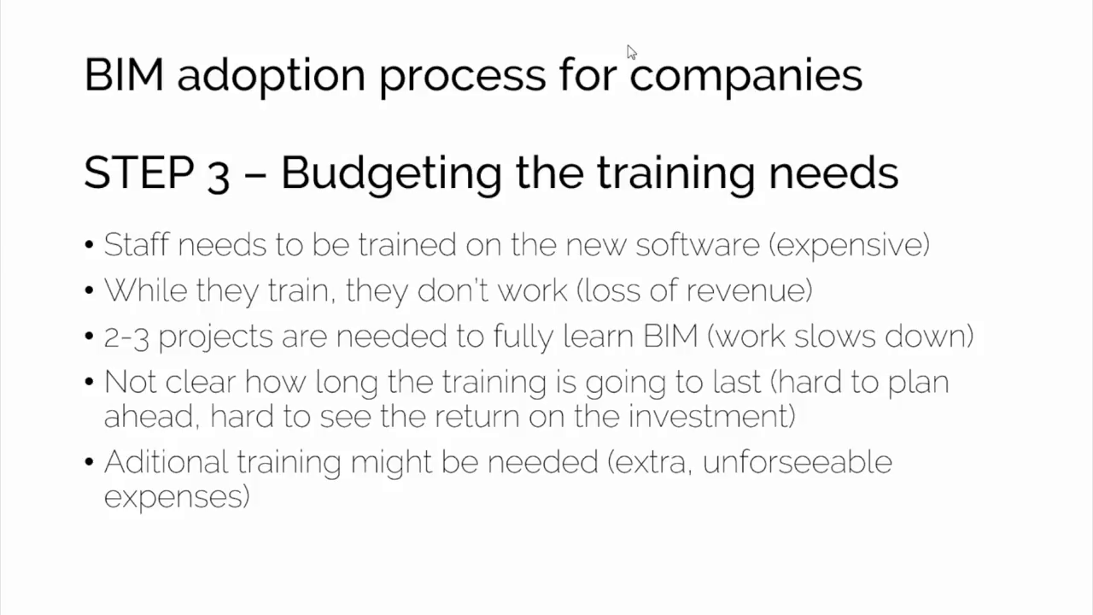
Step: Advance to 'Summary: problems with BIM adoption' covering time, cost and training
{"action": "key", "text": "Right"}
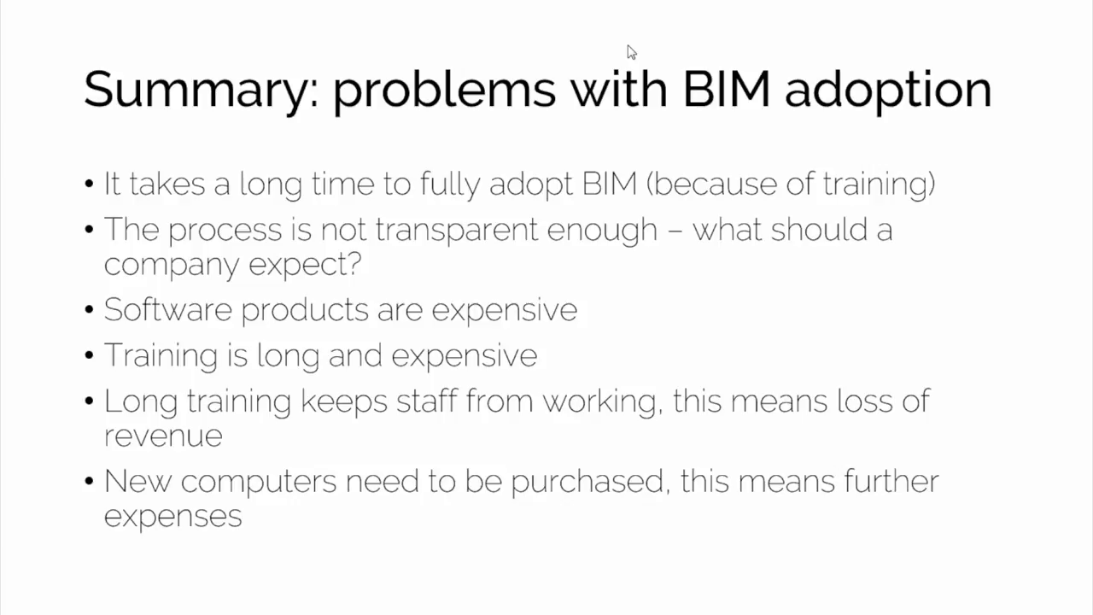
Step: Advance to the 'Need for a software, which is:' slide matching needs to ARCHLine.XP features
{"action": "key", "text": "Right"}
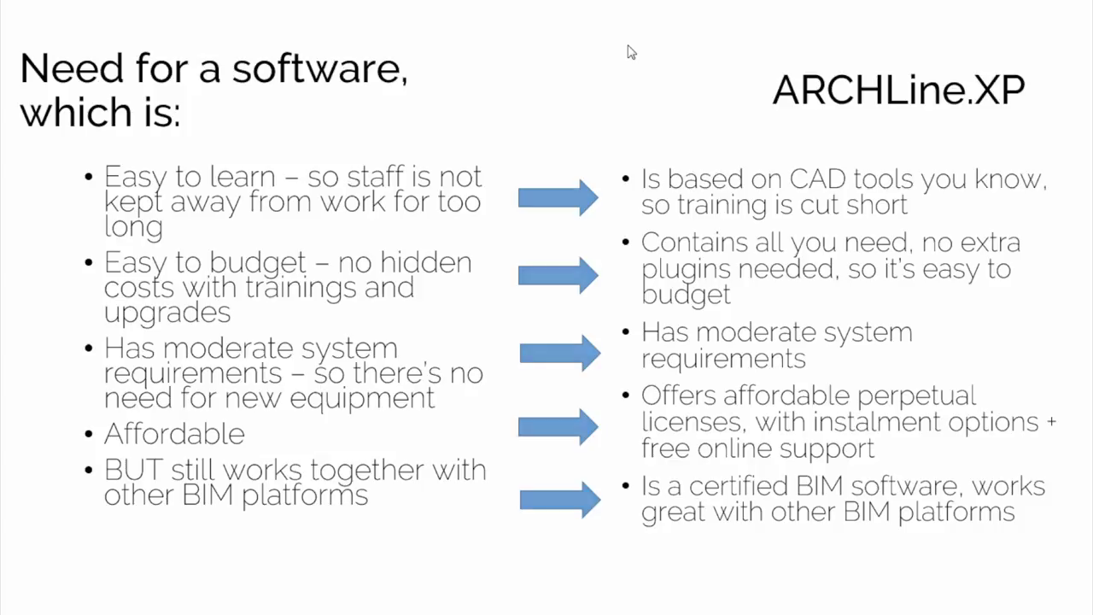
Step: Advance to the 'Summary: main benefits of ARCHLine.XP' slide
{"action": "key", "text": "Right"}
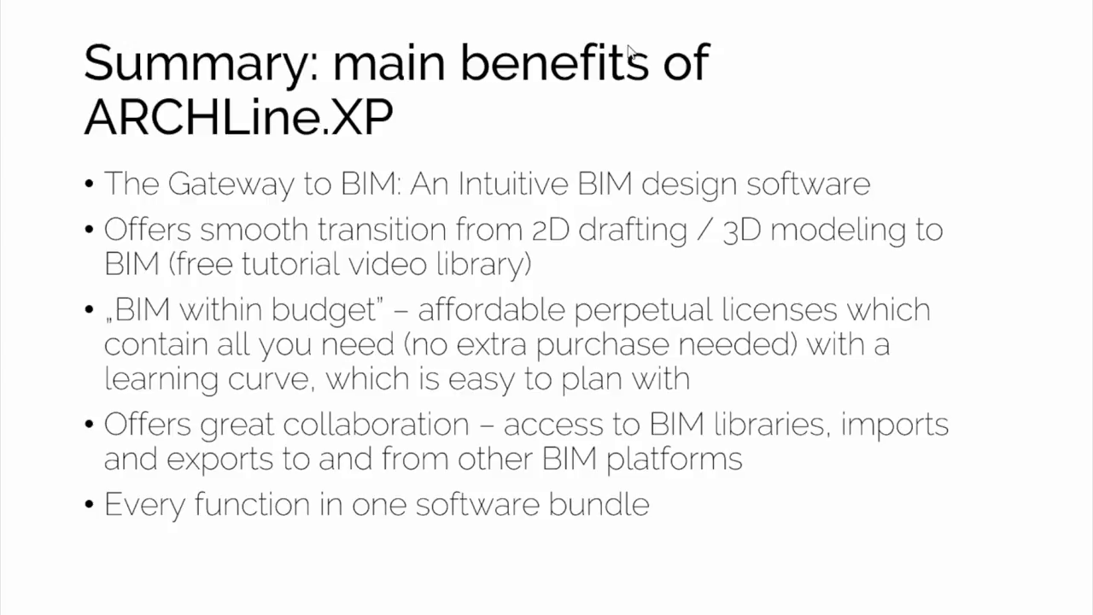
Step: End the slideshow and look over the File menu commands in ARCHLine.XP
{"action": "left_click", "coordinate": [627, 50]}
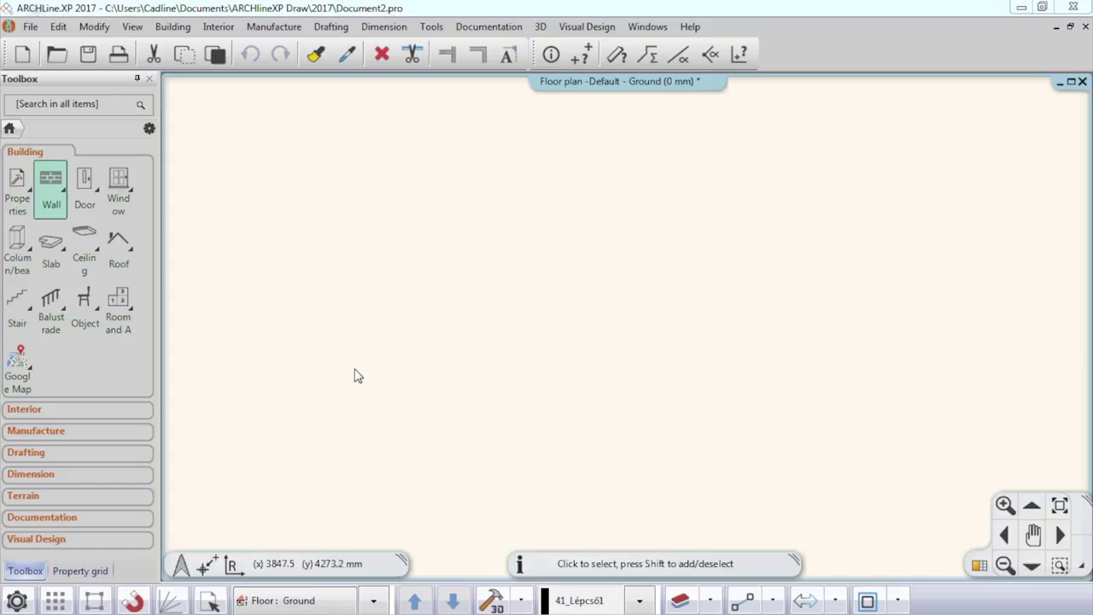
{"action": "left_click", "coordinate": [30, 26]}
{"action": "left_click", "coordinate": [32, 28]}
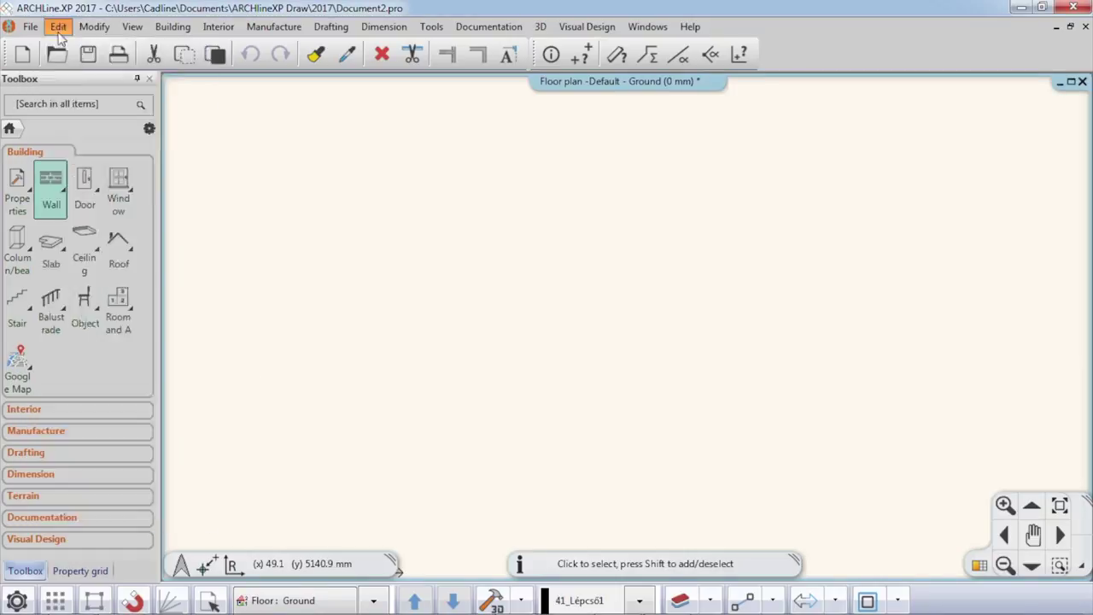
Step: Look over the Help and Documentation menus, then close them
{"action": "left_click", "coordinate": [58, 28]}
{"action": "left_click", "coordinate": [690, 27]}
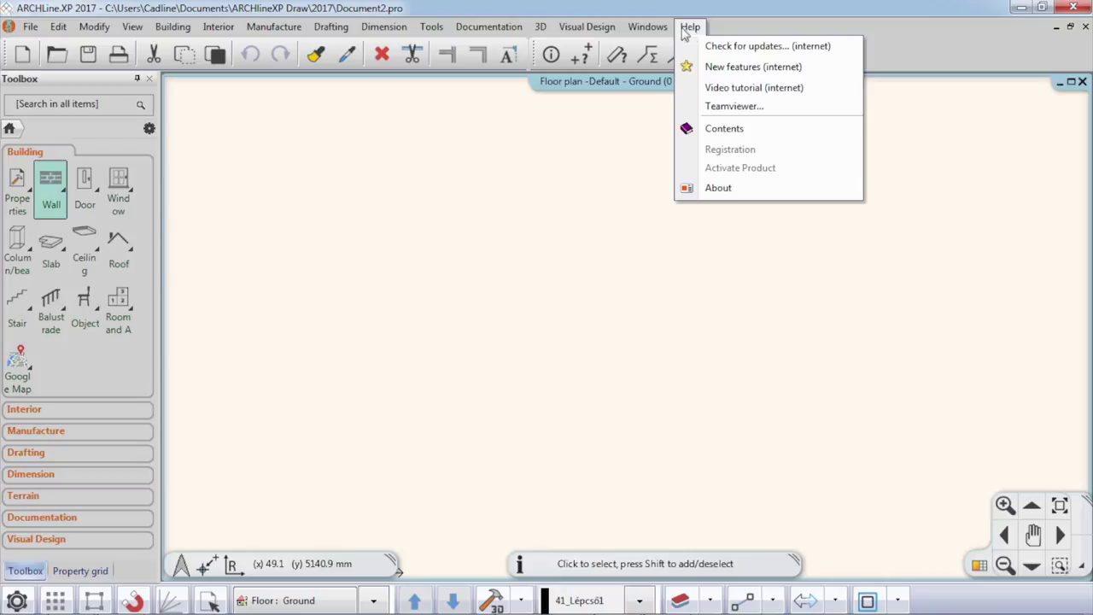
{"action": "mouse_move", "coordinate": [497, 27]}
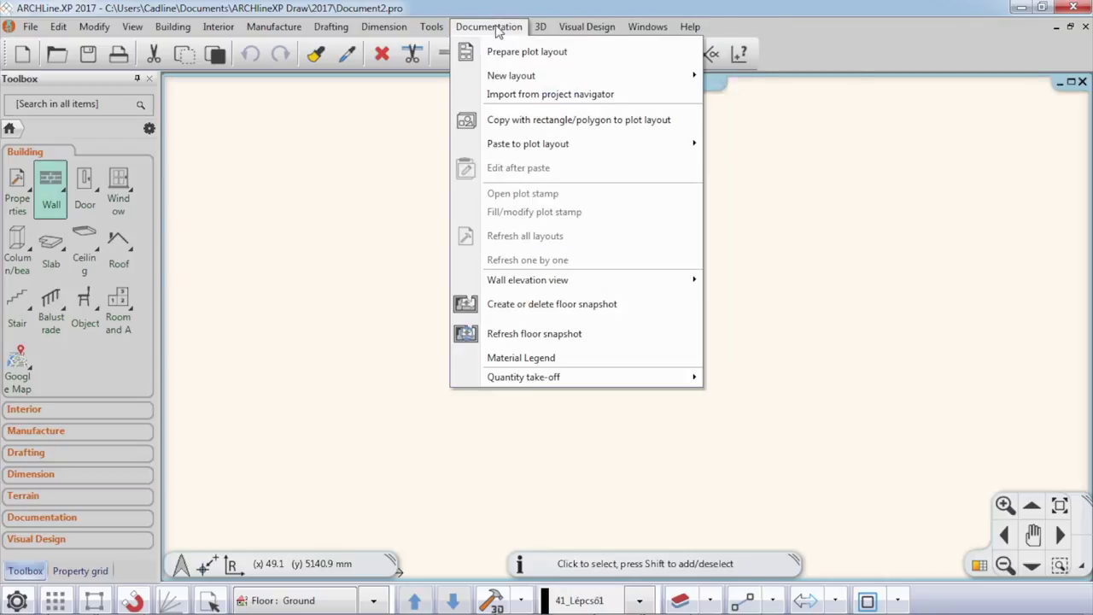
{"action": "left_click", "coordinate": [439, 15]}
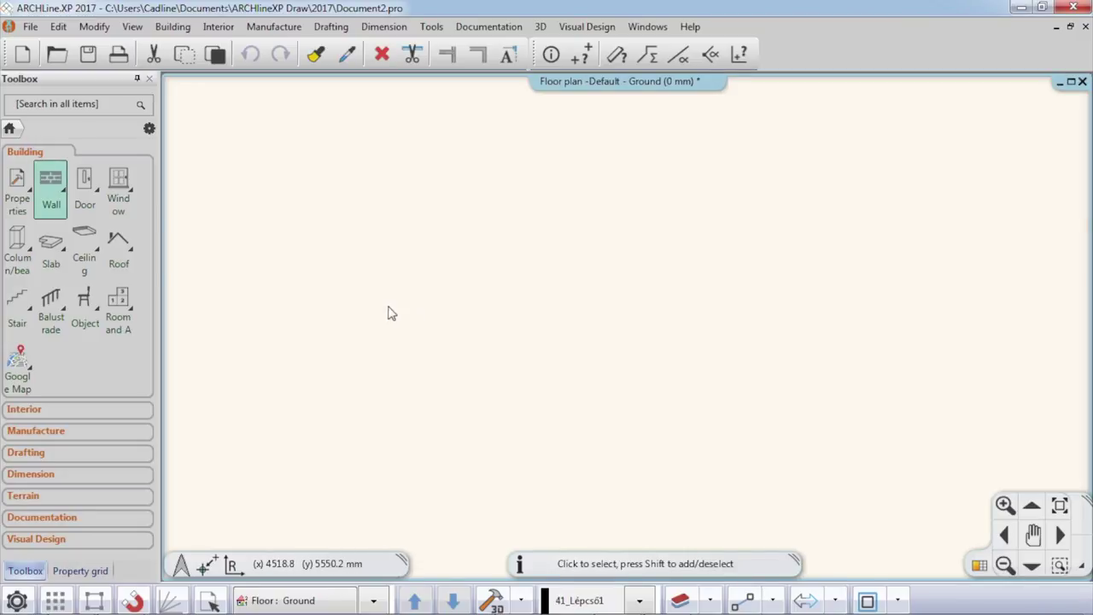
Step: Import the ground floor plan as an AutoCAD DWG with Merge to current drawing ticked
{"action": "left_click", "coordinate": [30, 28]}
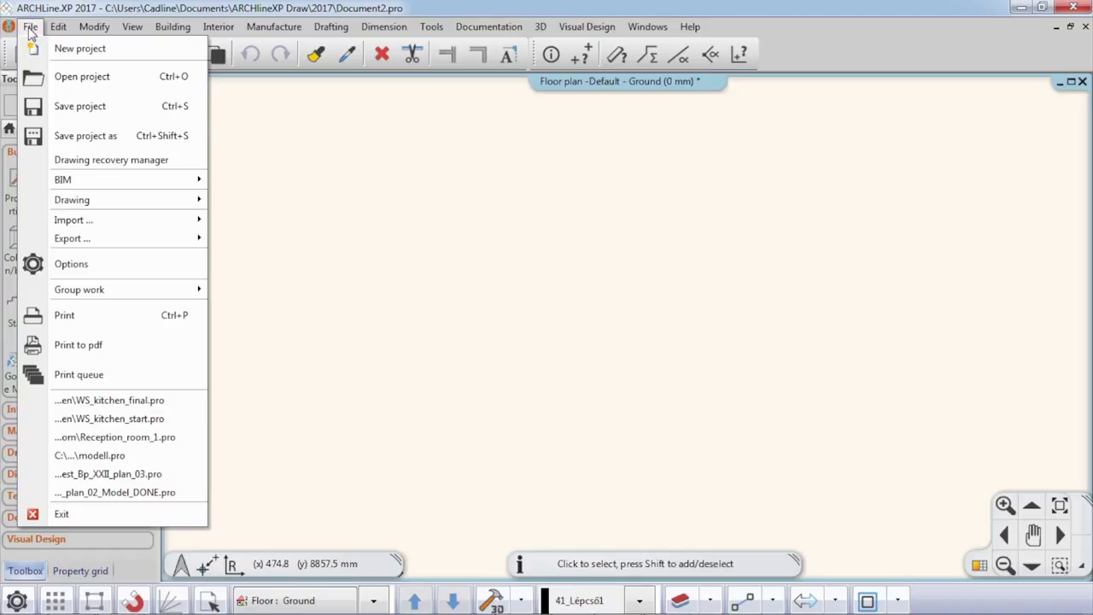
{"action": "mouse_move", "coordinate": [102, 222]}
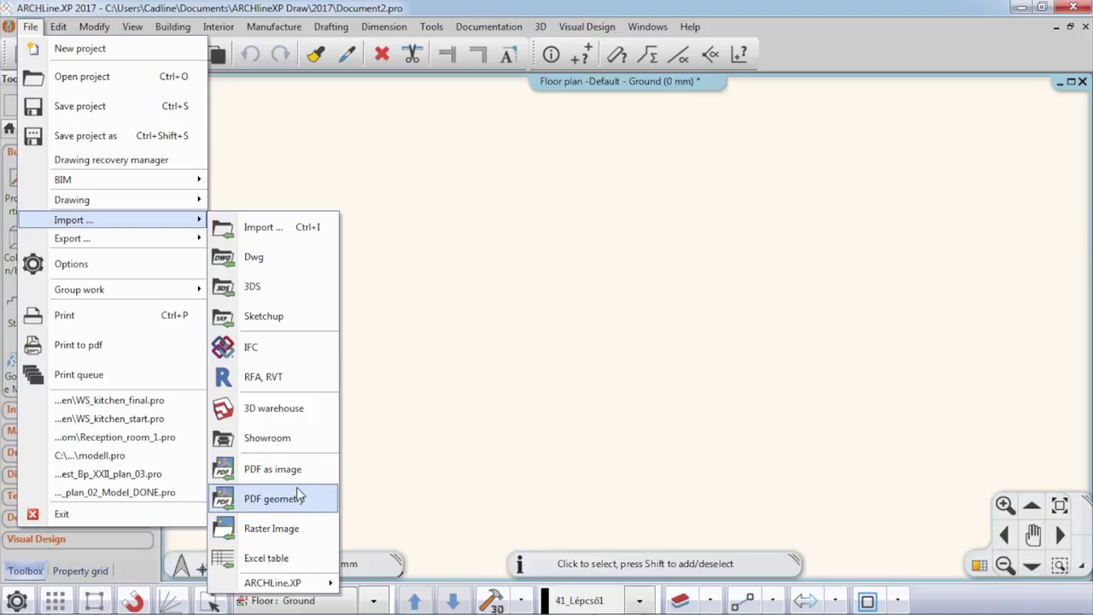
{"action": "left_click", "coordinate": [283, 228]}
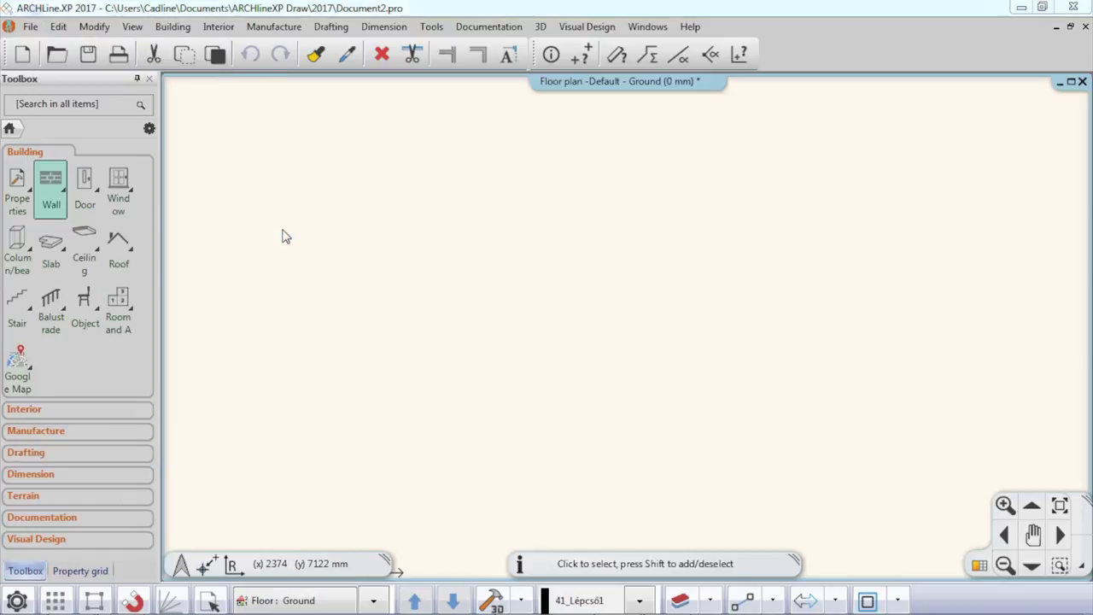
{"action": "left_click", "coordinate": [503, 441]}
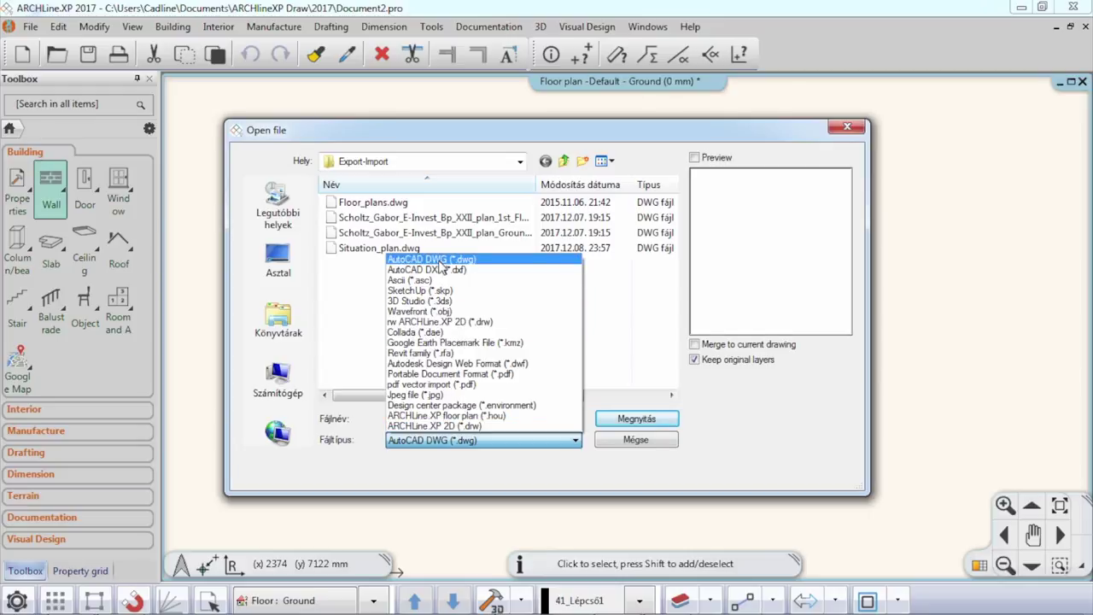
{"action": "left_click", "coordinate": [439, 261]}
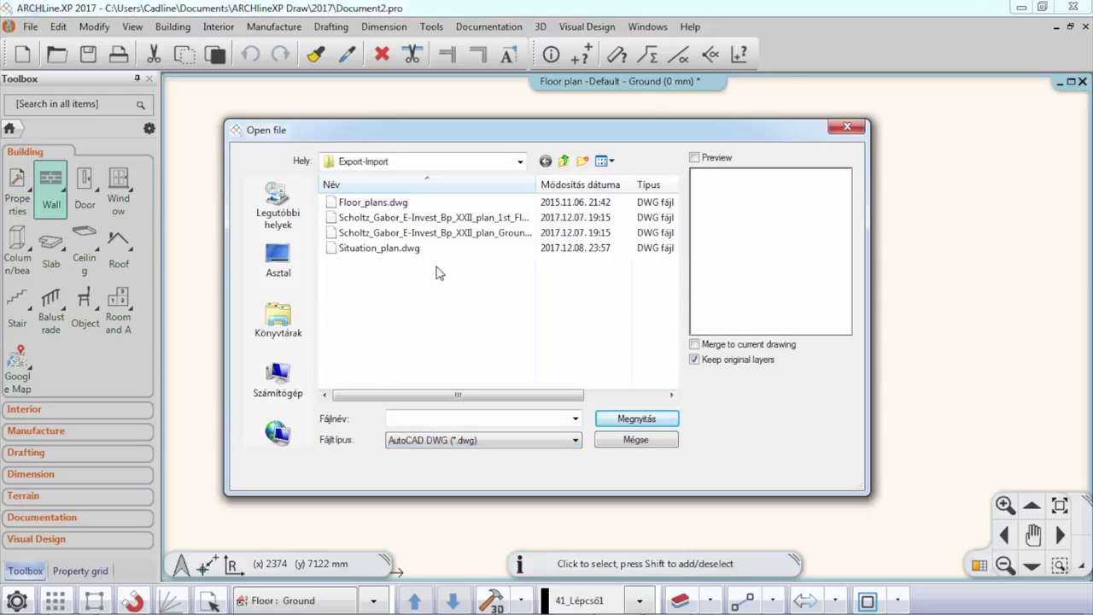
{"action": "left_click", "coordinate": [414, 233]}
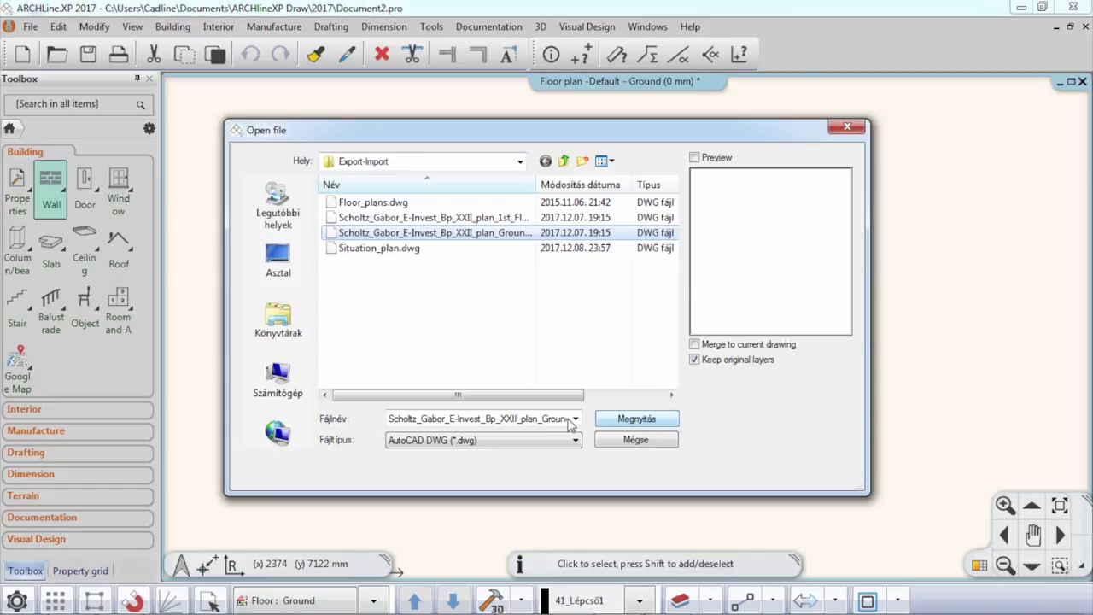
{"action": "left_click", "coordinate": [694, 345]}
{"action": "left_click_drag", "start_coordinate": [556, 143], "coordinate": [583, 125]}
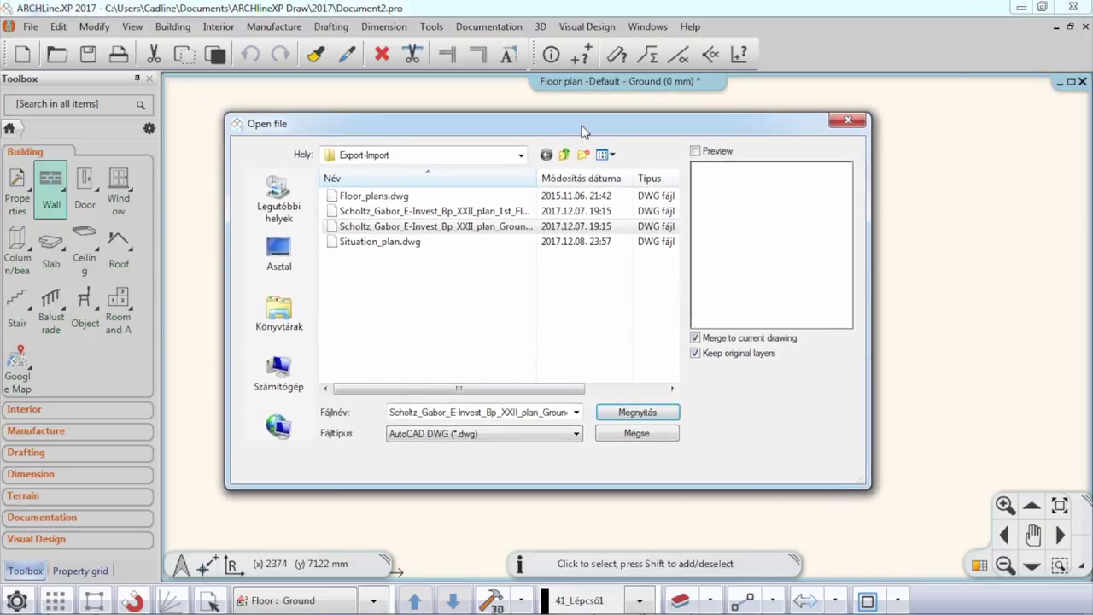
{"action": "left_click", "coordinate": [643, 416]}
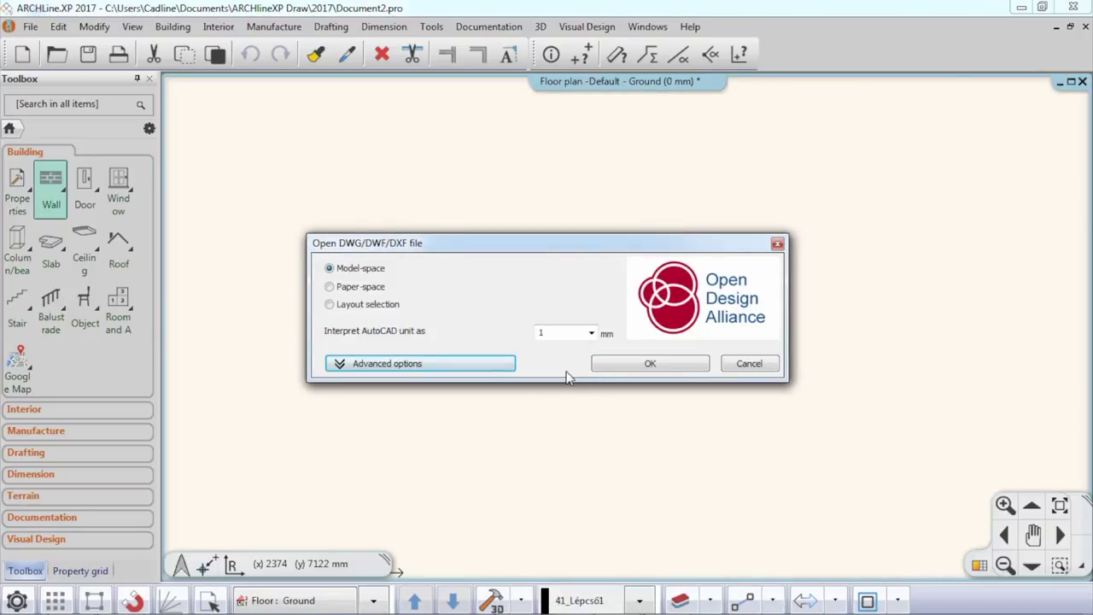
Step: Accept Model-space import at 1 mm units, confirm the merge, and zoom into the plan
{"action": "left_click", "coordinate": [641, 366]}
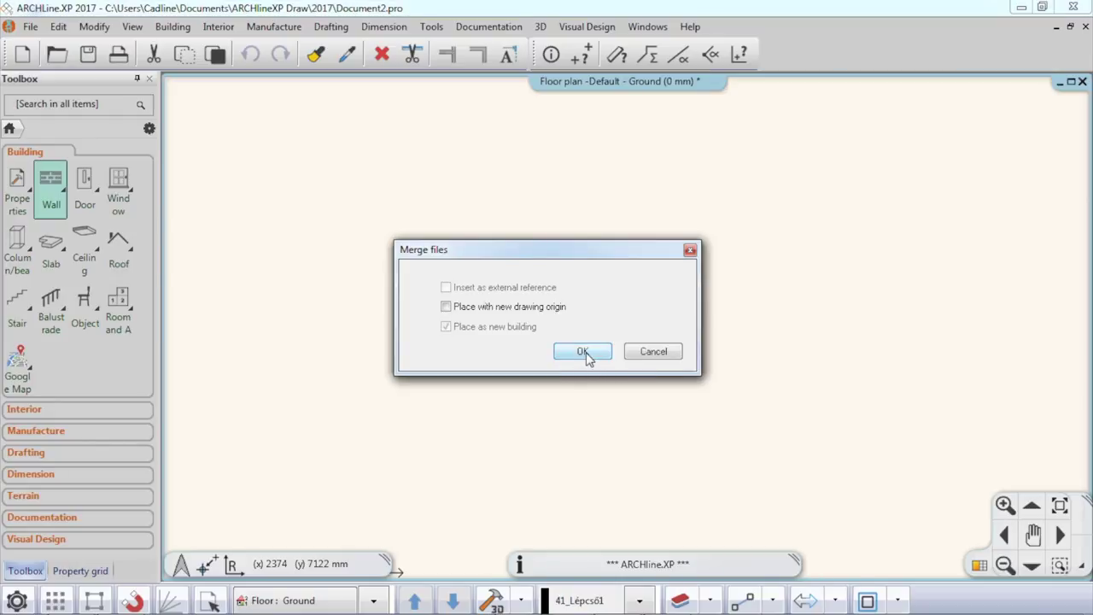
{"action": "left_click", "coordinate": [583, 351]}
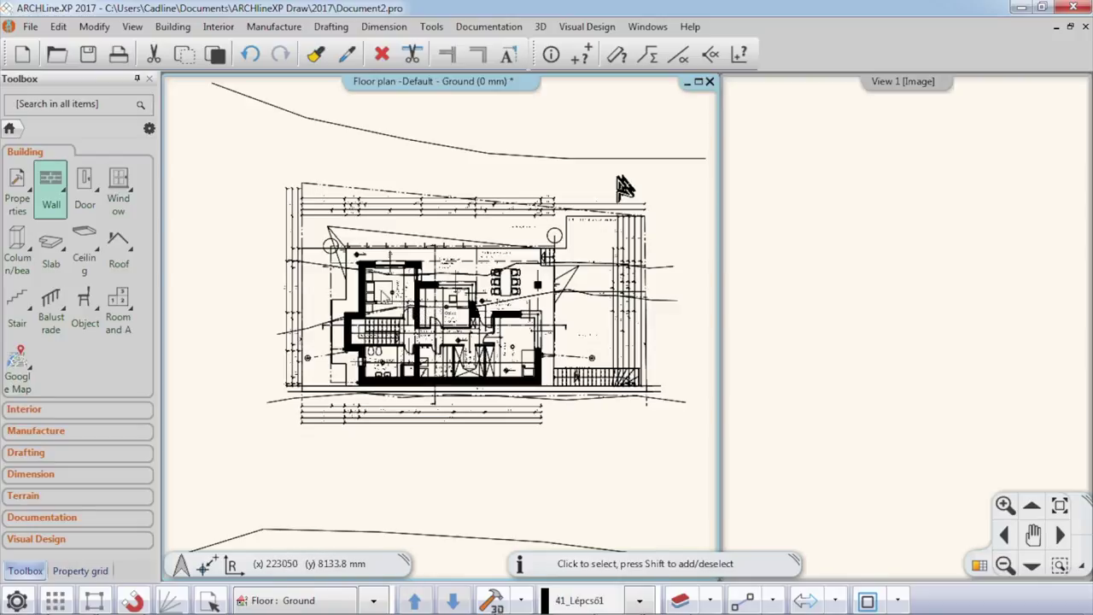
{"action": "scroll", "coordinate": [402, 300], "scroll_direction": "up", "scroll_amount": 5}
{"action": "scroll", "coordinate": [428, 296], "scroll_direction": "up", "scroll_amount": 5}
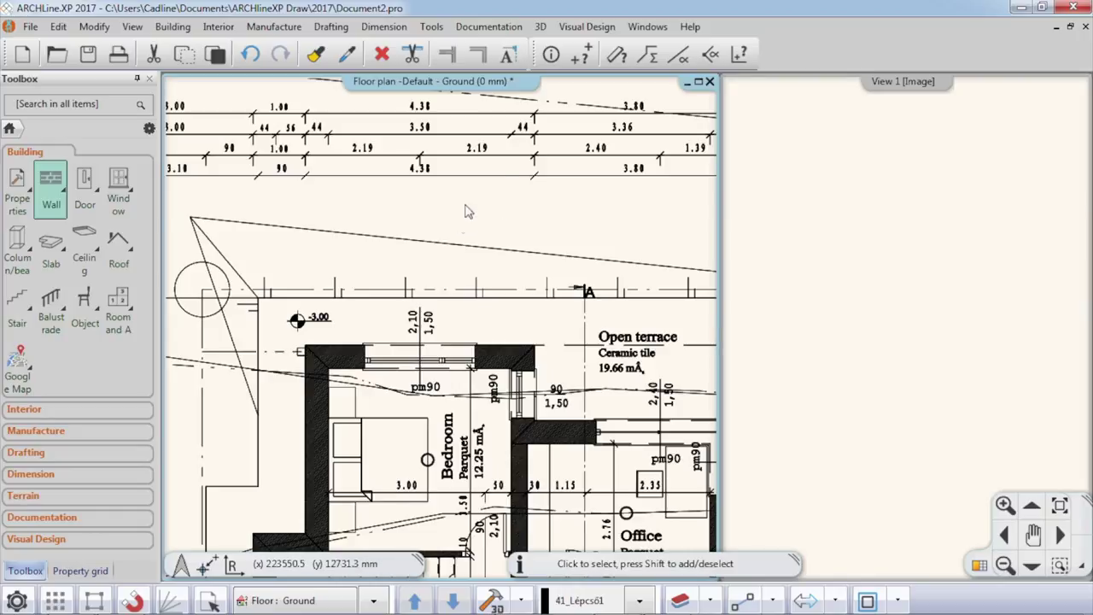
Step: Measure the bedroom's top wall as 4380 mm, close the readout, and pan to the rooms below
{"action": "left_click", "coordinate": [581, 58]}
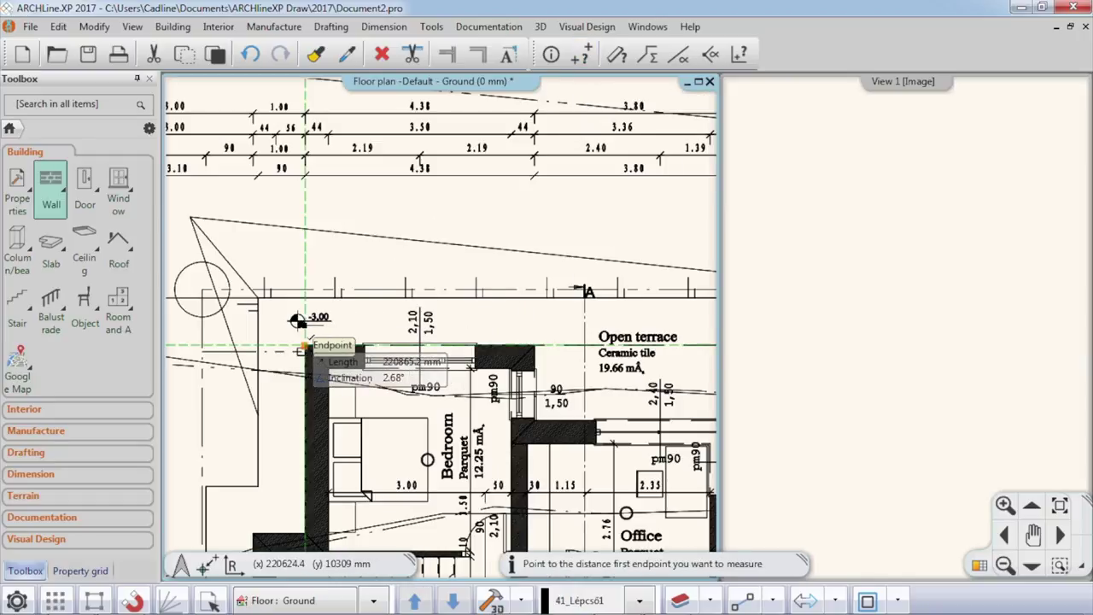
{"action": "left_click", "coordinate": [303, 349]}
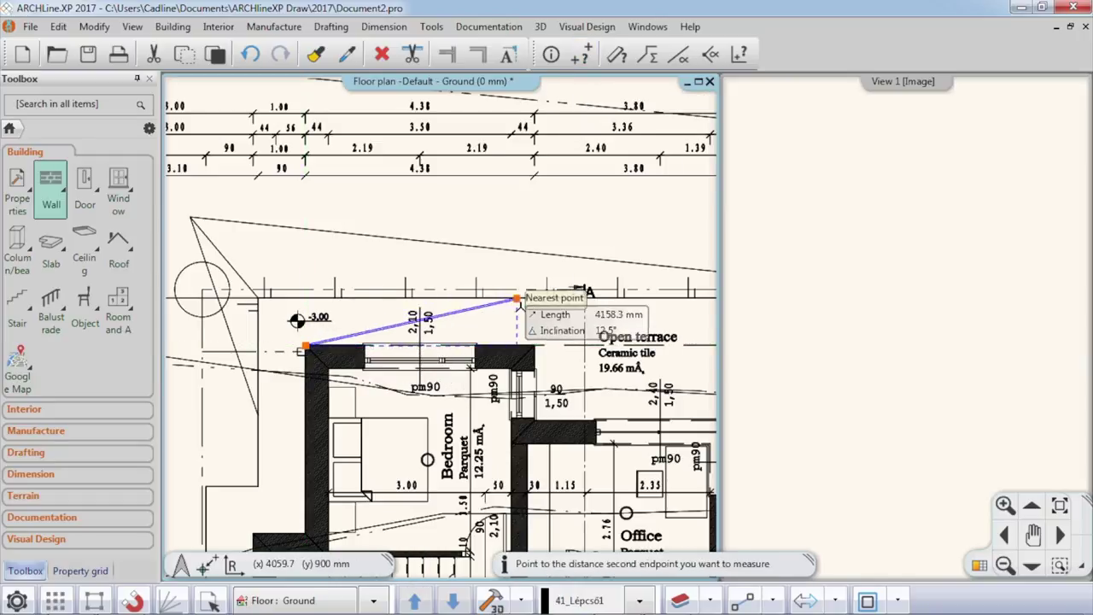
{"action": "left_click", "coordinate": [529, 330]}
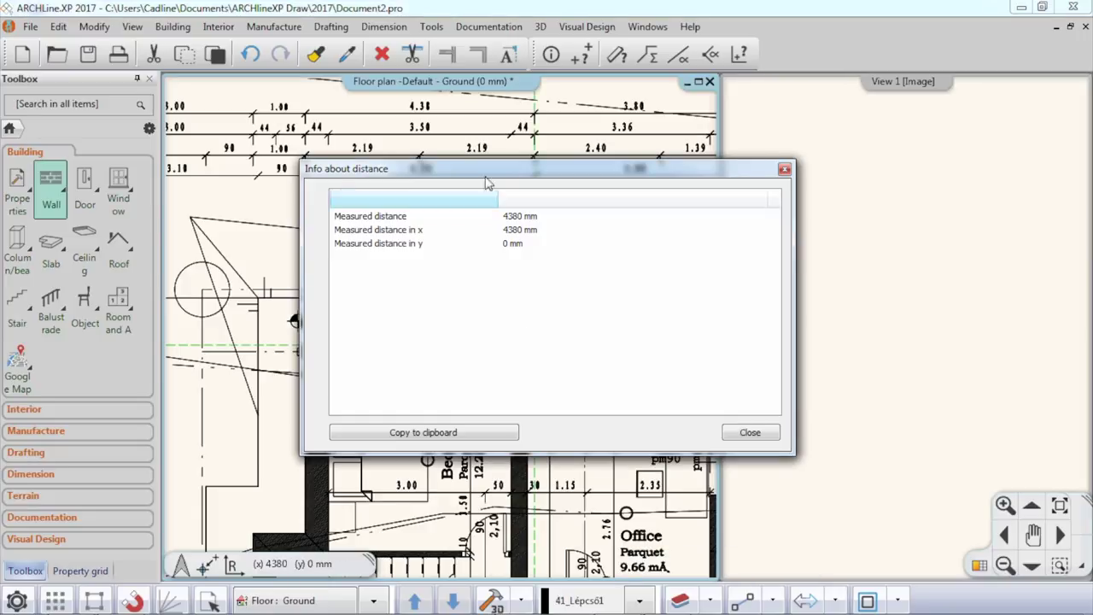
{"action": "left_click_drag", "start_coordinate": [484, 178], "coordinate": [432, 382]}
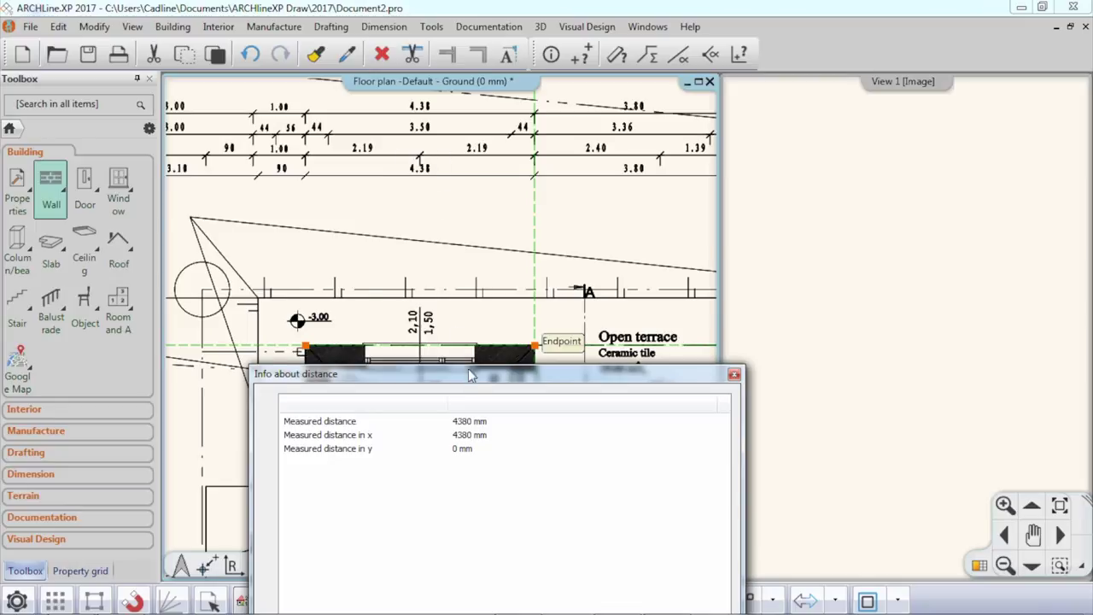
{"action": "left_click_drag", "start_coordinate": [468, 372], "coordinate": [435, 116]}
{"action": "left_click", "coordinate": [647, 386]}
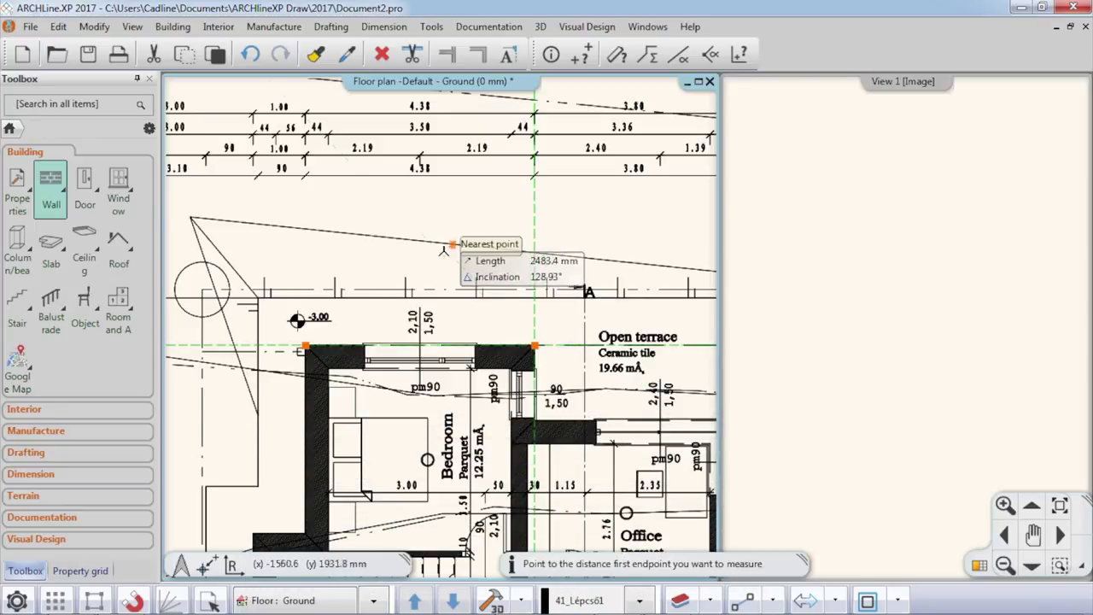
{"action": "key", "text": "Escape"}
{"action": "middle_click_drag", "start_coordinate": [461, 305], "coordinate": [427, 233]}
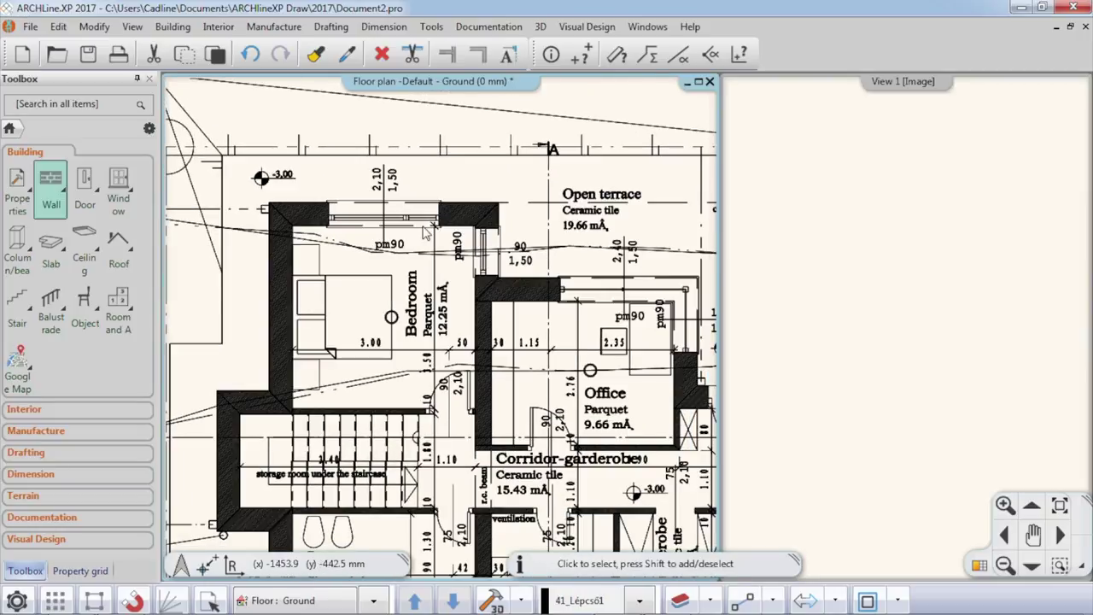
Step: Trace the bedroom's left wall over the DWG and check it in the 3D view
{"action": "left_click", "coordinate": [50, 183]}
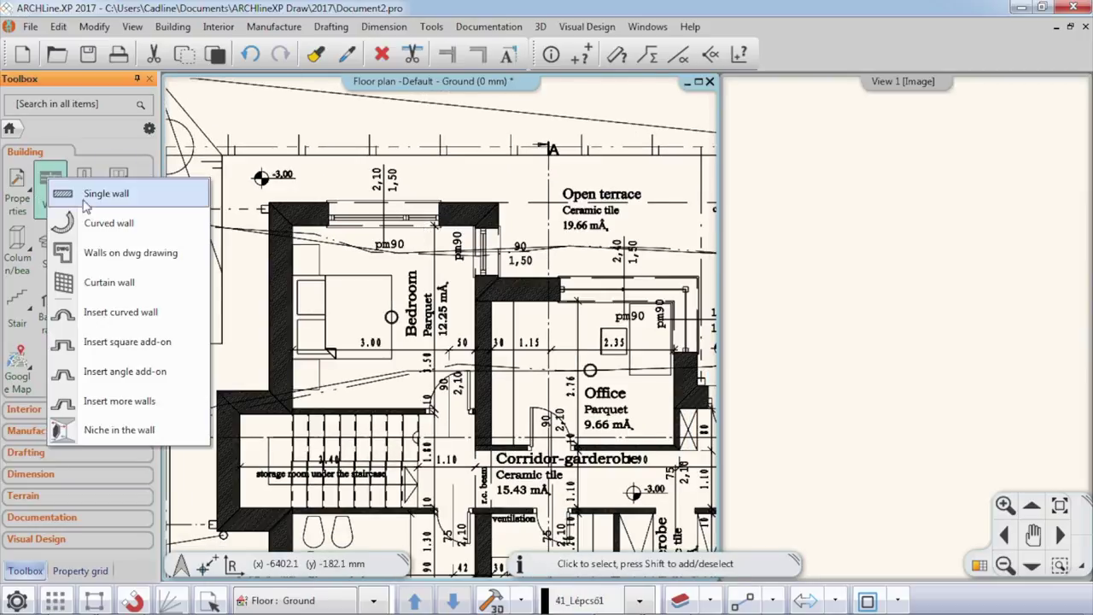
{"action": "left_click", "coordinate": [129, 253]}
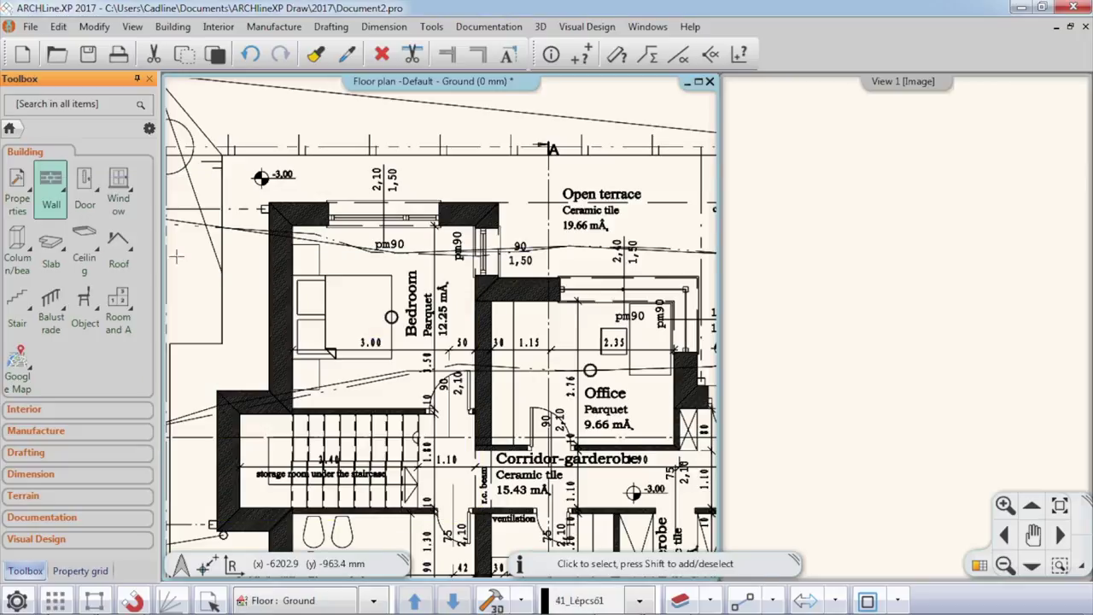
{"action": "left_click", "coordinate": [269, 376]}
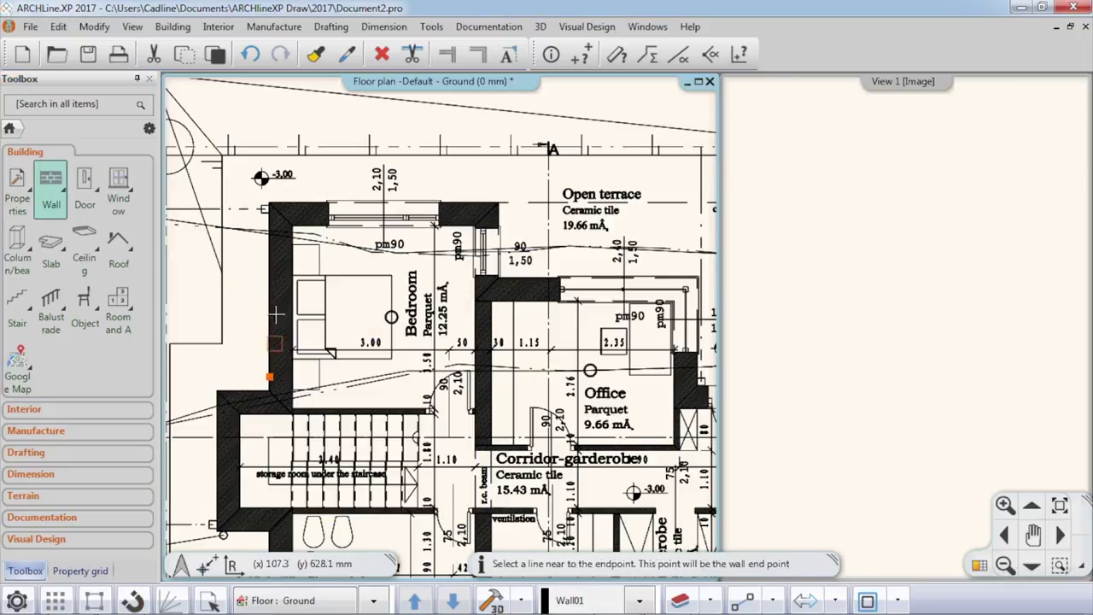
{"action": "left_click", "coordinate": [268, 213]}
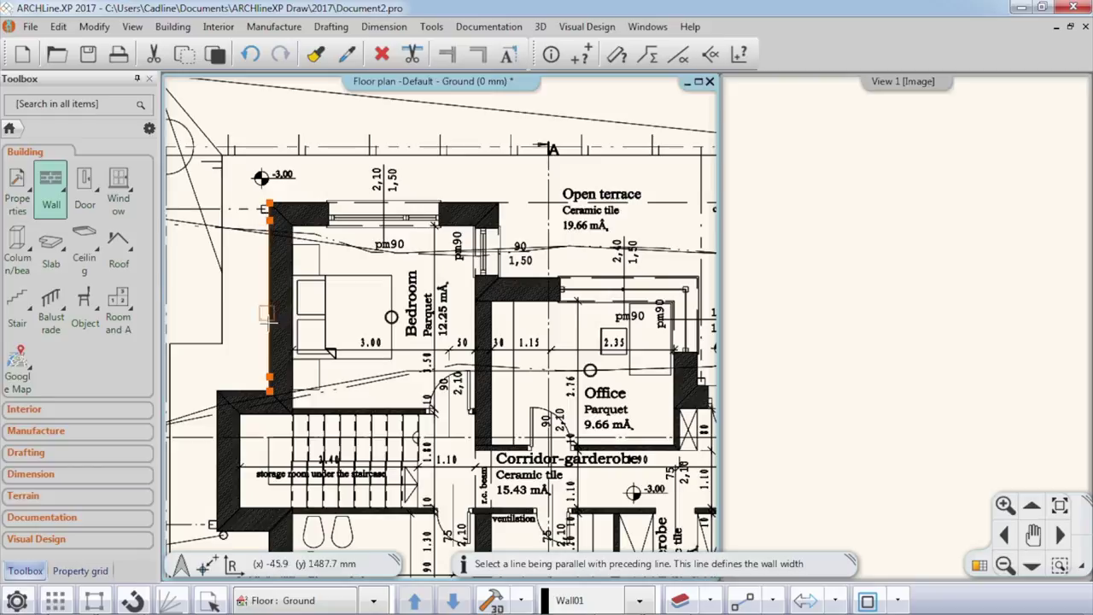
{"action": "left_click", "coordinate": [291, 376]}
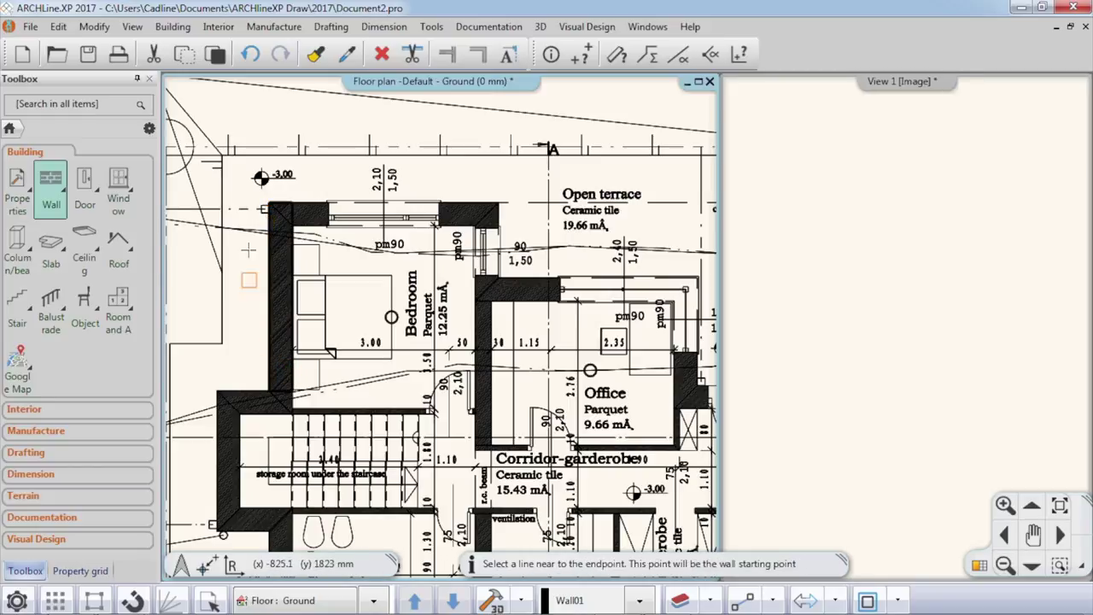
{"action": "key", "text": "Escape"}
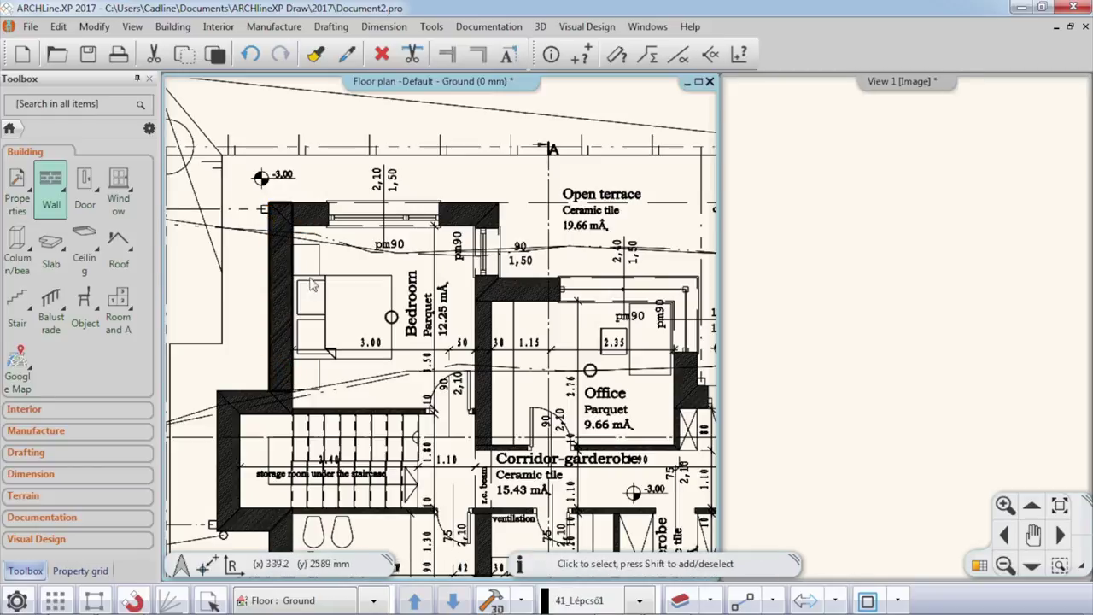
{"action": "left_click", "coordinate": [913, 329]}
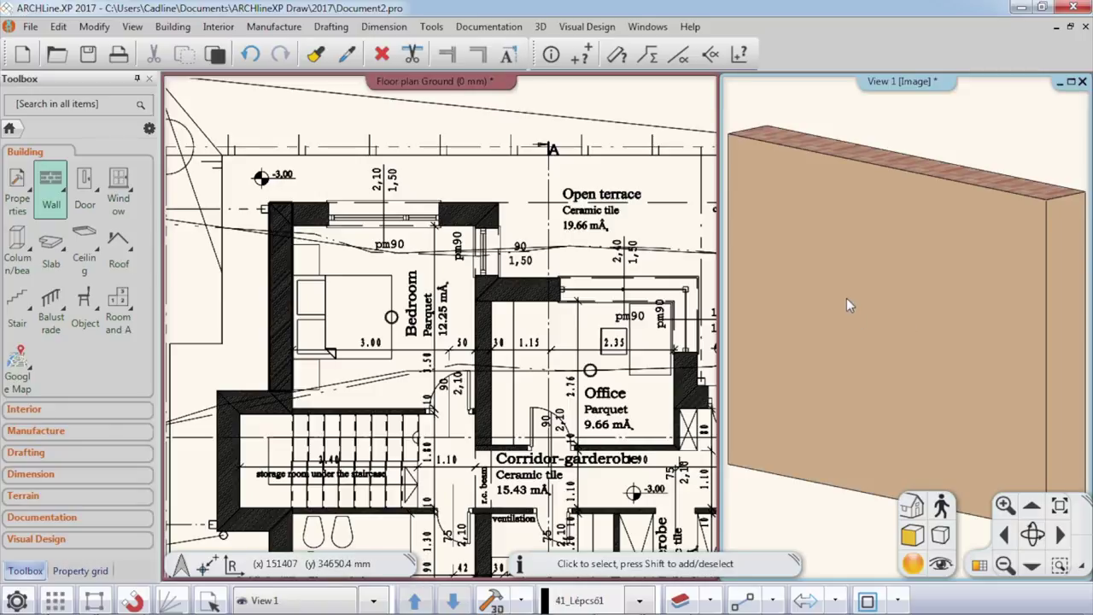
{"action": "scroll", "coordinate": [847, 298], "scroll_direction": "down", "scroll_amount": 4}
{"action": "scroll", "coordinate": [854, 309], "scroll_direction": "down", "scroll_amount": 3}
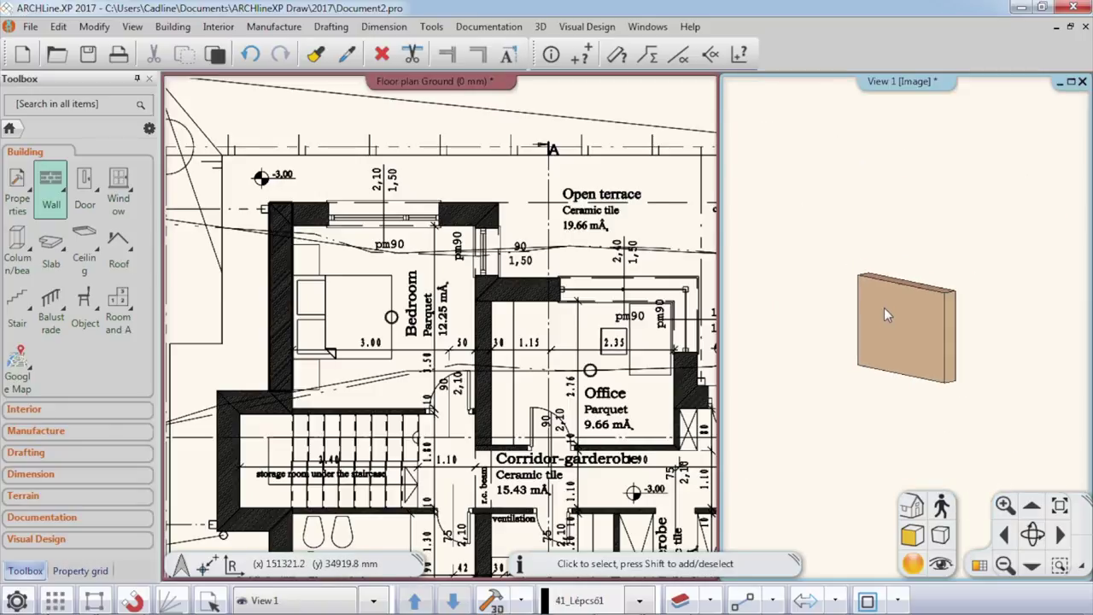
{"action": "middle_click_drag", "start_coordinate": [923, 321], "coordinate": [814, 306]}
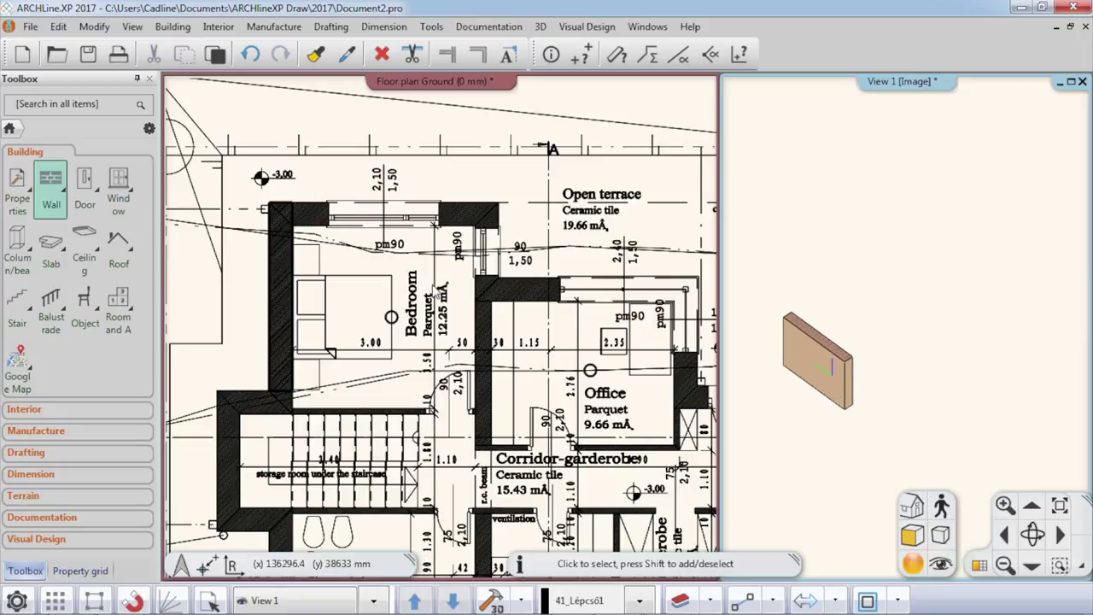
Step: Trace the bedroom's top wall over the drawing's lines
{"action": "left_click", "coordinate": [53, 182]}
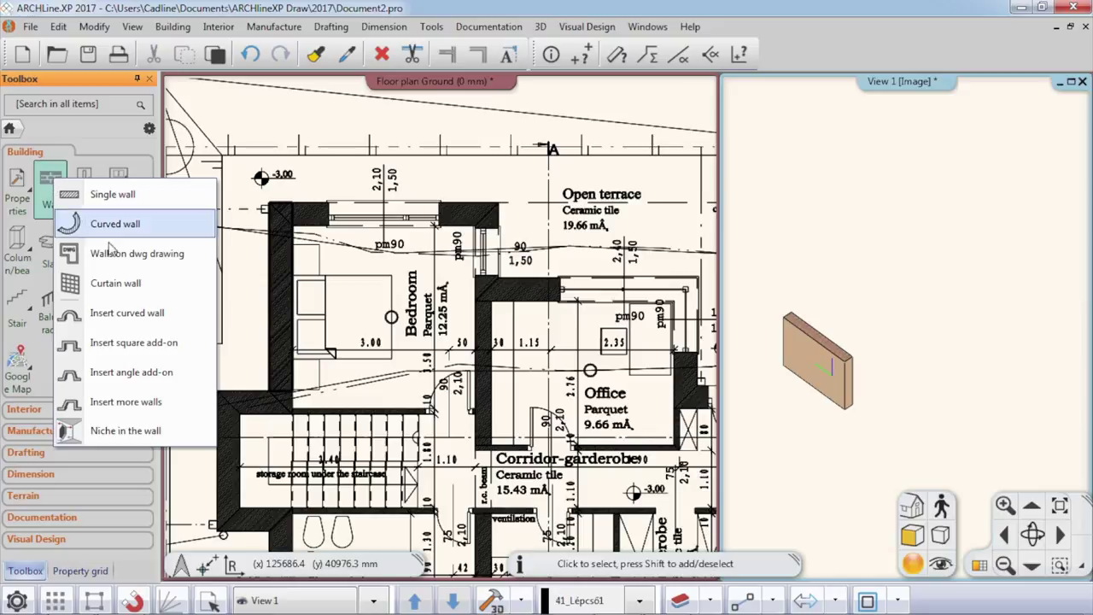
{"action": "left_click", "coordinate": [139, 259]}
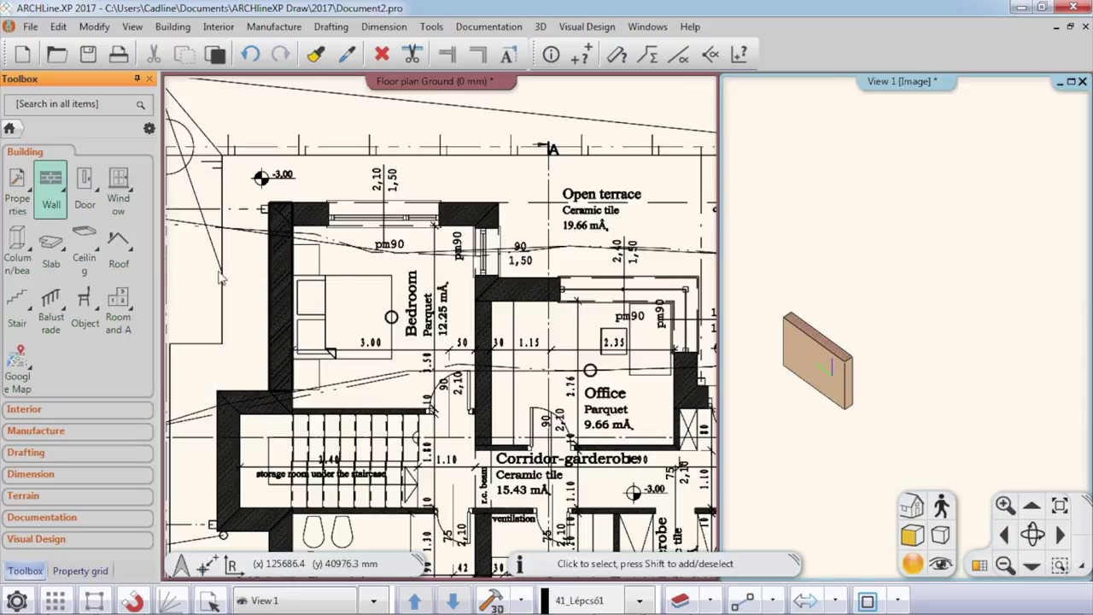
{"action": "left_click", "coordinate": [306, 203]}
{"action": "left_click", "coordinate": [475, 203]}
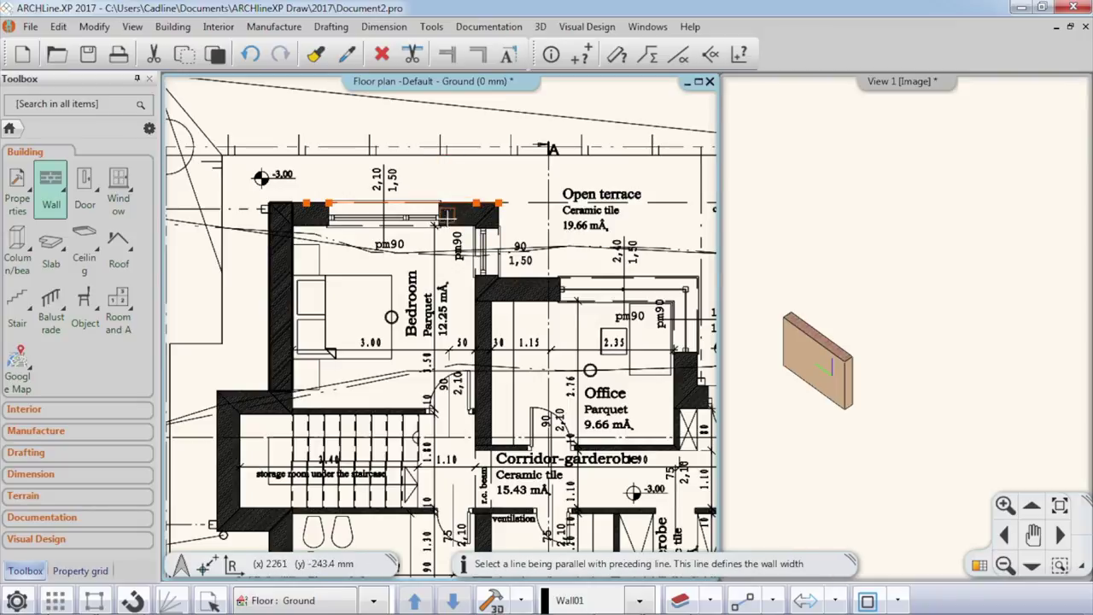
{"action": "left_click", "coordinate": [449, 224]}
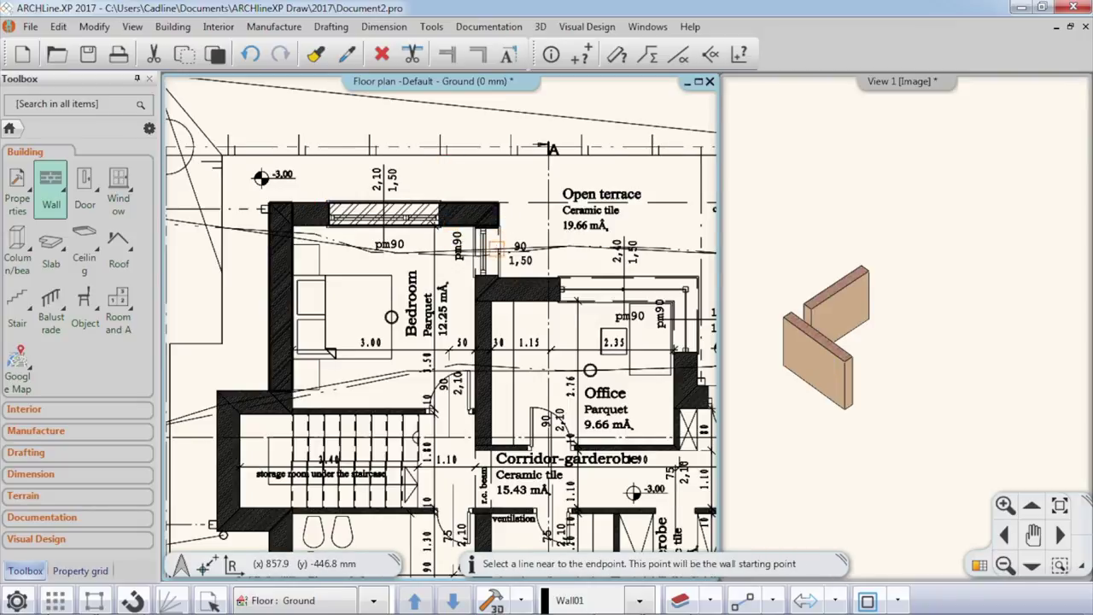
{"action": "scroll", "coordinate": [498, 243], "scroll_direction": "up", "scroll_amount": 2}
{"action": "scroll", "coordinate": [452, 261], "scroll_direction": "up", "scroll_amount": 1}
Step: Trace a wall filling the window opening and the office's top wall
{"action": "left_click", "coordinate": [461, 273]}
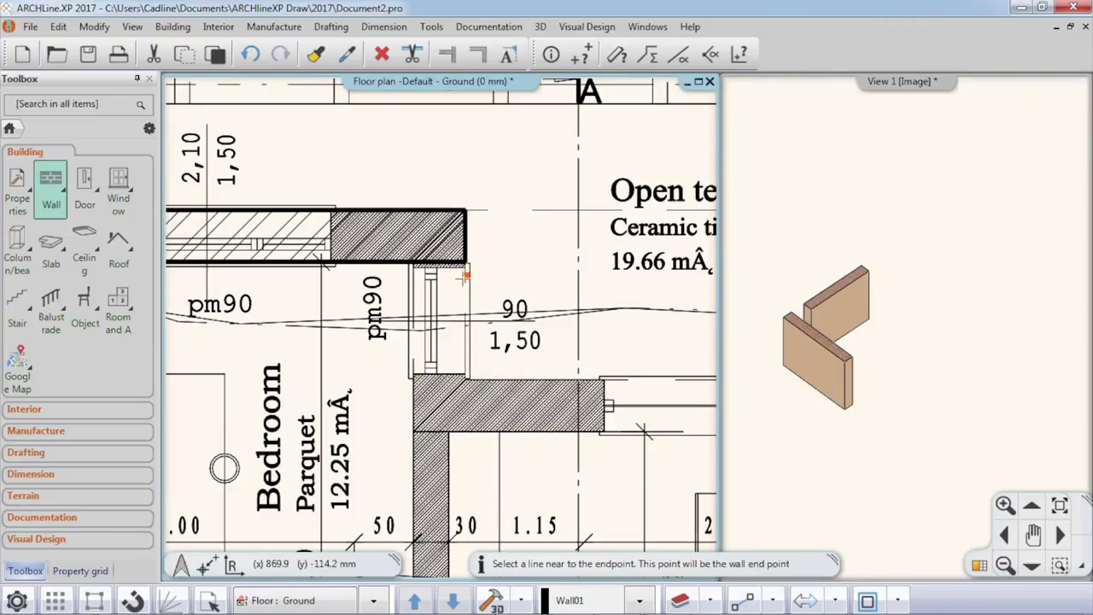
{"action": "left_click", "coordinate": [465, 369]}
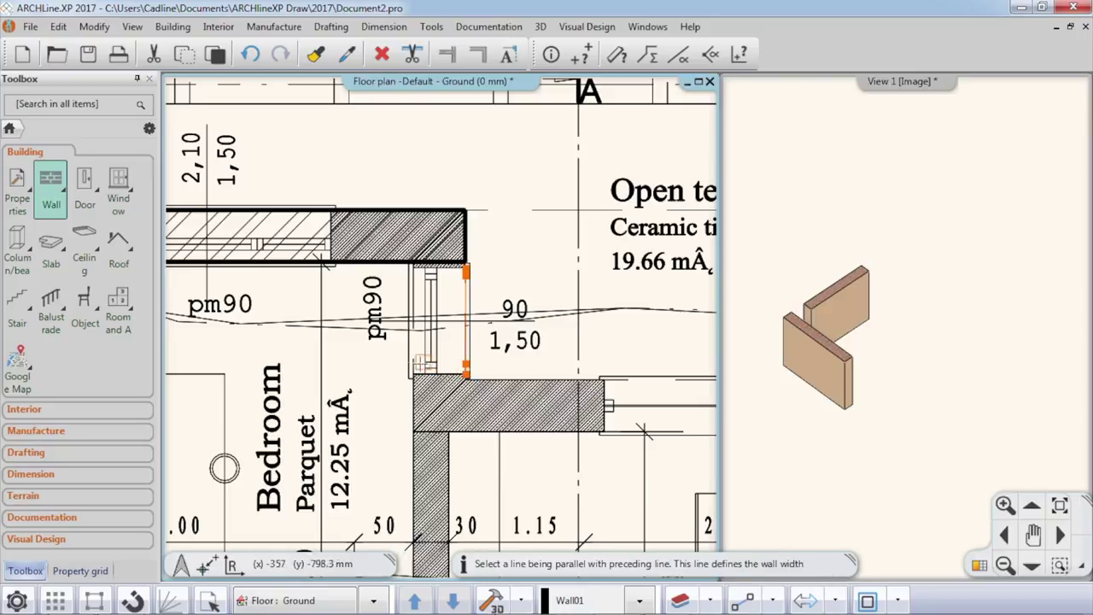
{"action": "left_click", "coordinate": [414, 363]}
{"action": "middle_click_drag", "start_coordinate": [526, 388], "coordinate": [464, 372]}
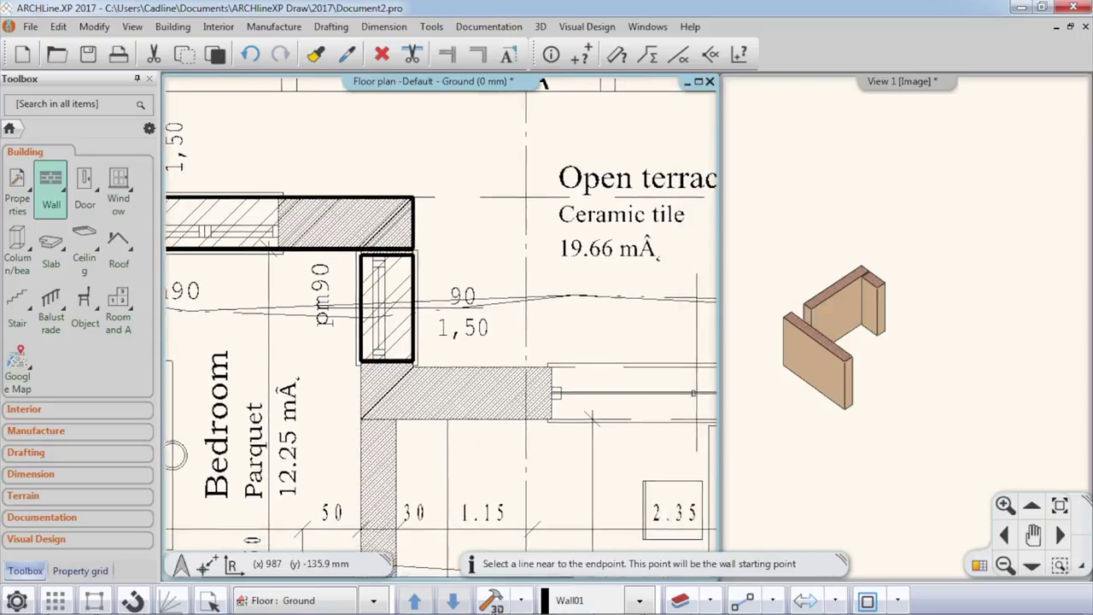
{"action": "left_click", "coordinate": [433, 365]}
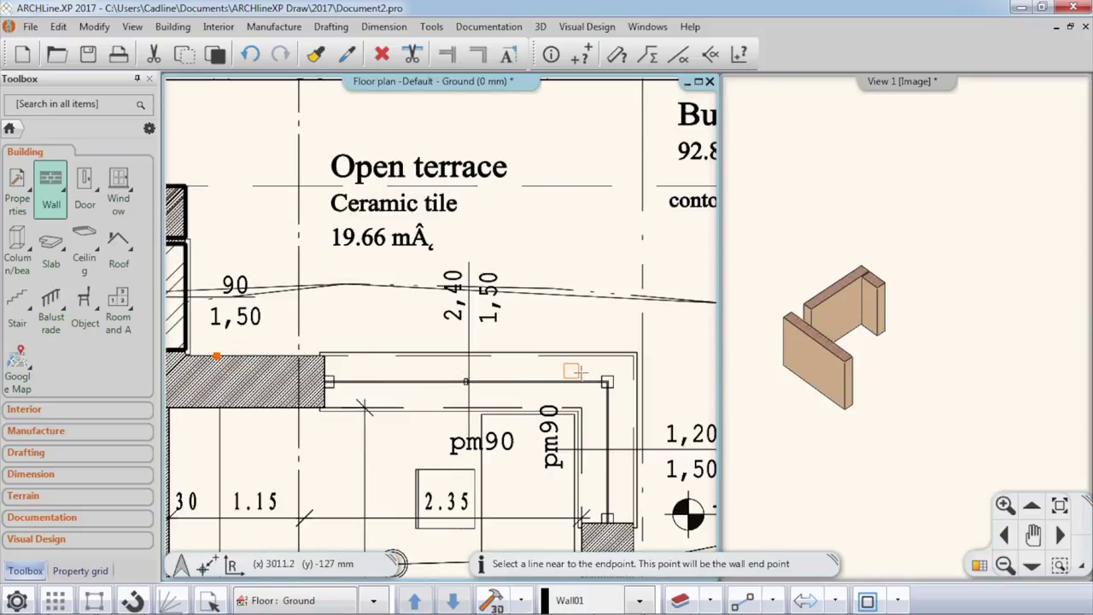
{"action": "left_click", "coordinate": [589, 360]}
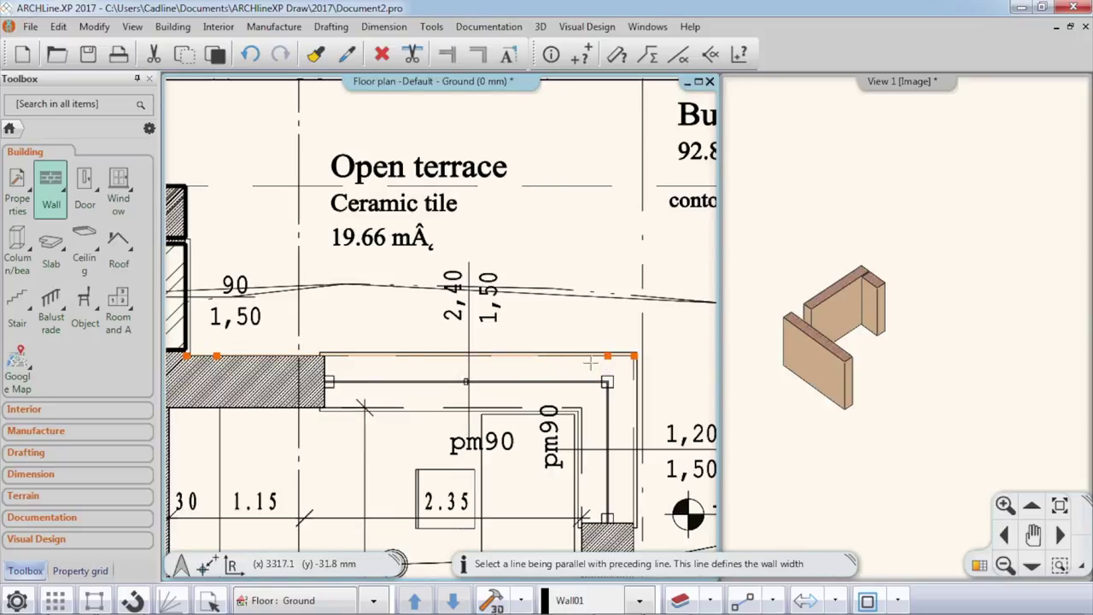
{"action": "left_click", "coordinate": [257, 409]}
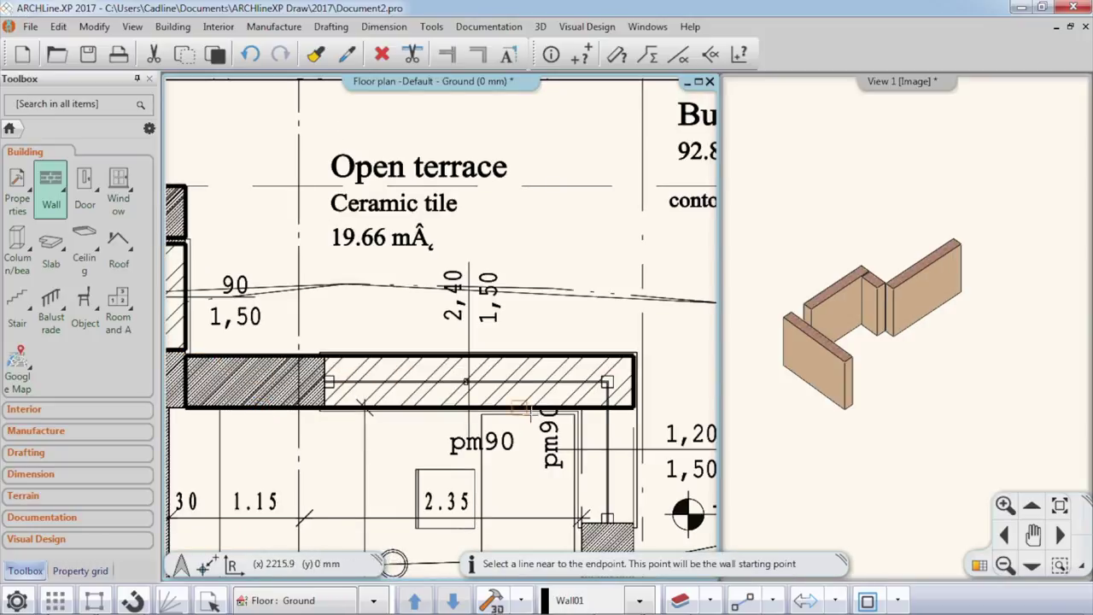
Step: Trace the office's right wall
{"action": "middle_click_drag", "start_coordinate": [392, 375], "coordinate": [318, 149]}
{"action": "scroll", "coordinate": [478, 213], "scroll_direction": "up", "scroll_amount": 1}
{"action": "left_click", "coordinate": [515, 215]}
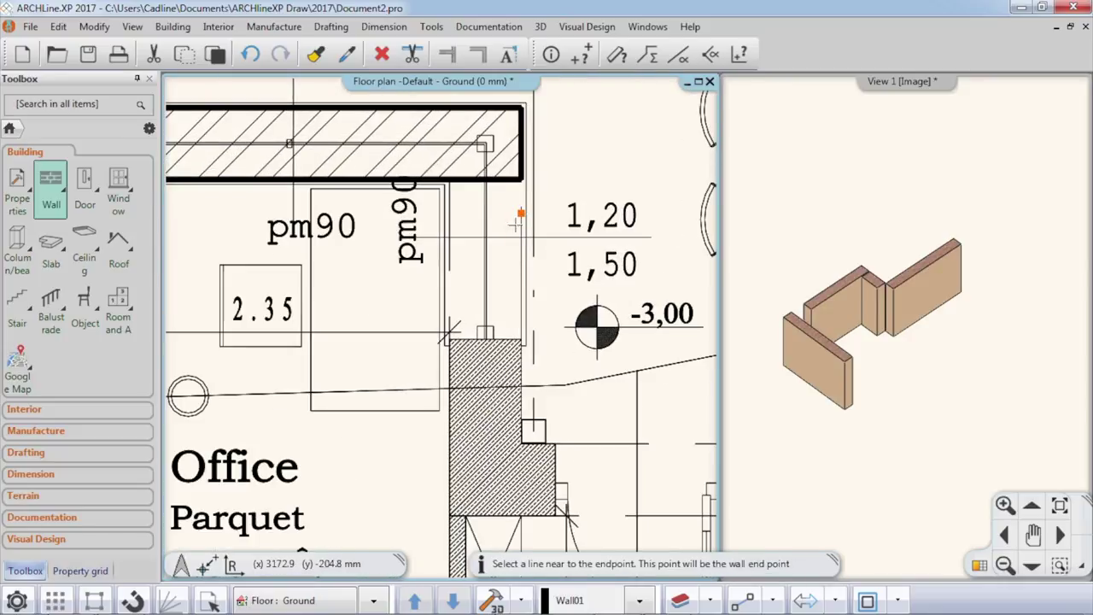
{"action": "left_click", "coordinate": [512, 409]}
{"action": "left_click", "coordinate": [446, 419]}
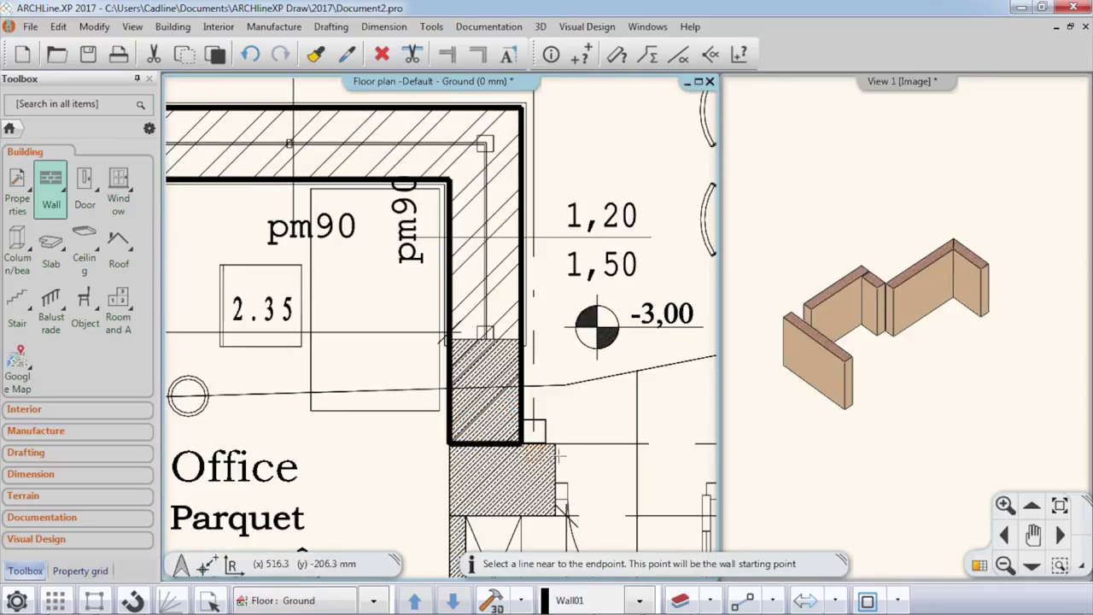
Step: Trace the terrace wall from the hatched wall's corner across the plan
{"action": "middle_click_drag", "start_coordinate": [572, 451], "coordinate": [420, 395]}
{"action": "left_click", "coordinate": [401, 387]}
{"action": "middle_click_drag", "start_coordinate": [607, 393], "coordinate": [406, 382]}
{"action": "left_click", "coordinate": [637, 376]}
{"action": "left_click", "coordinate": [613, 449]}
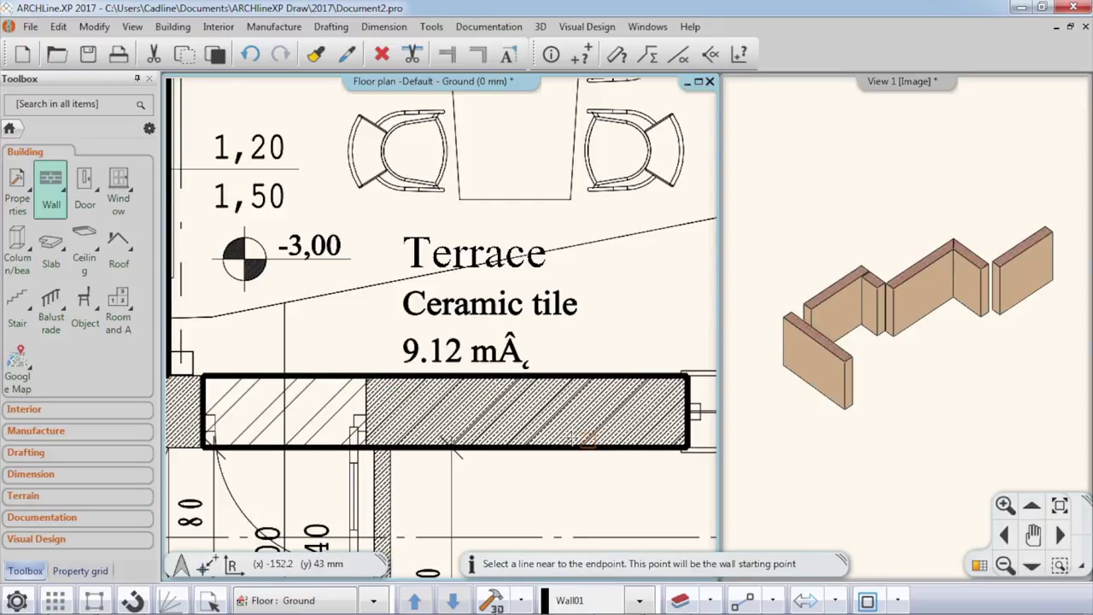
{"action": "scroll", "coordinate": [538, 417], "scroll_direction": "down", "scroll_amount": 2}
{"action": "scroll", "coordinate": [533, 410], "scroll_direction": "down", "scroll_amount": 3}
{"action": "scroll", "coordinate": [454, 327], "scroll_direction": "up", "scroll_amount": 6}
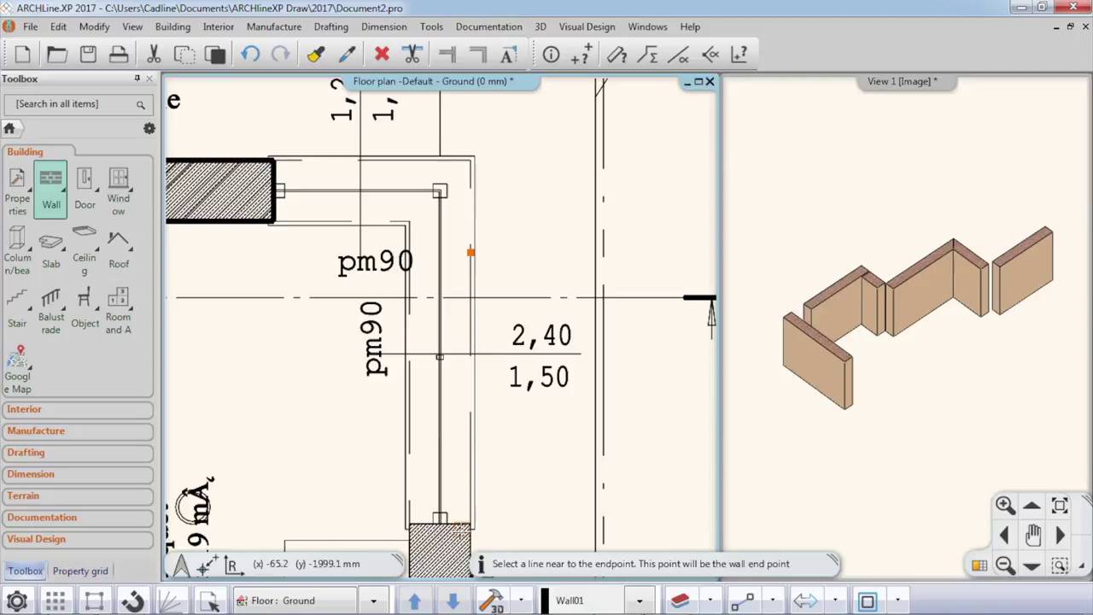
Step: Trace the last wall line further down the plan and end the wall command
{"action": "middle_click_drag", "start_coordinate": [468, 536], "coordinate": [468, 452]}
{"action": "left_click", "coordinate": [476, 493]}
{"action": "middle_click_drag", "start_coordinate": [475, 493], "coordinate": [469, 303]}
{"action": "middle_click_drag", "start_coordinate": [464, 415], "coordinate": [464, 314]}
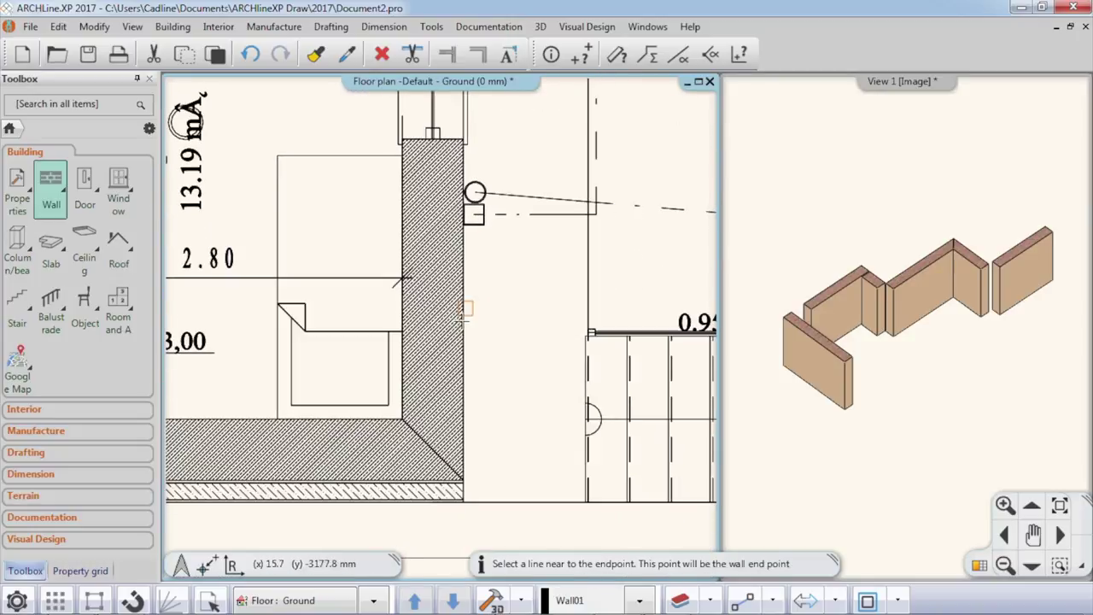
{"action": "left_click", "coordinate": [463, 405]}
{"action": "left_click", "coordinate": [404, 175]}
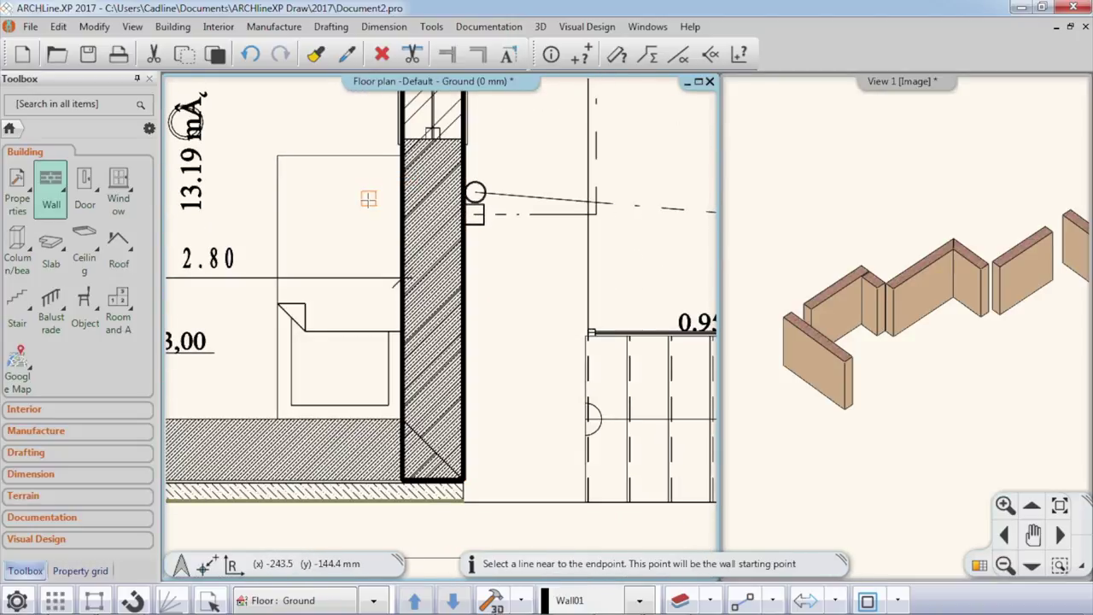
{"action": "key", "text": "Escape"}
{"action": "scroll", "coordinate": [367, 224], "scroll_direction": "down", "scroll_amount": 3}
{"action": "scroll", "coordinate": [367, 224], "scroll_direction": "down", "scroll_amount": 3}
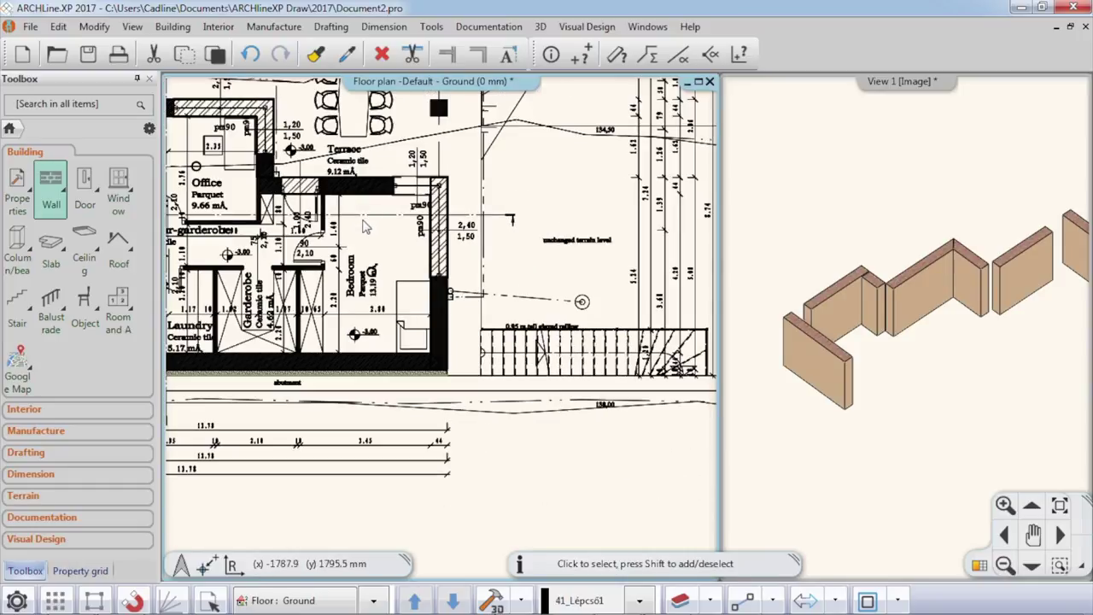
Step: Join the first three wall pairs into L corners with Wall L Connection in 3D
{"action": "middle_click_drag", "start_coordinate": [291, 209], "coordinate": [493, 239]}
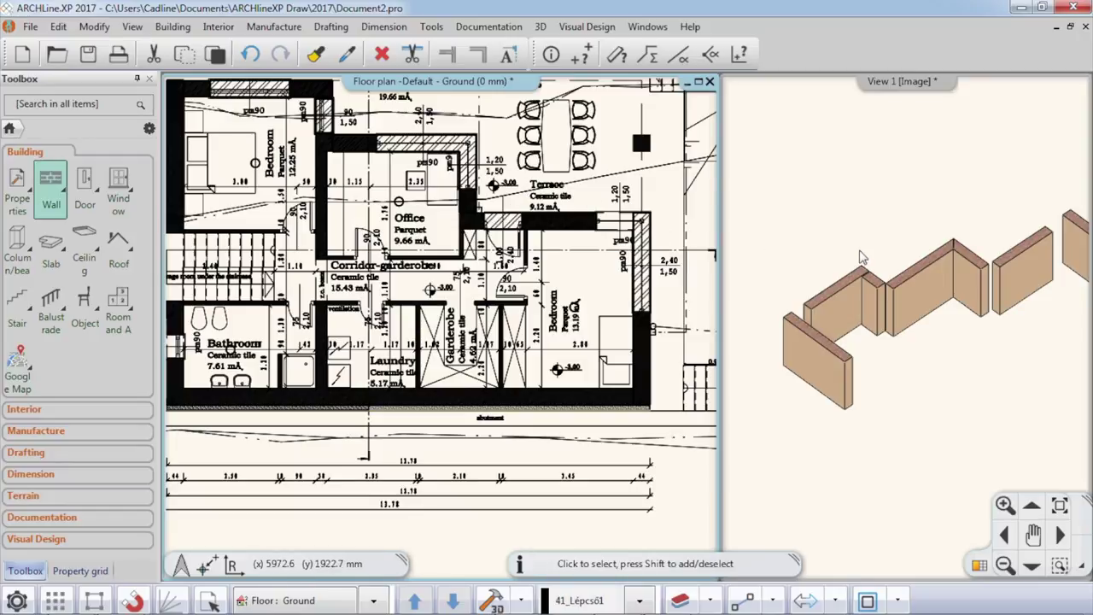
{"action": "left_click", "coordinate": [859, 250]}
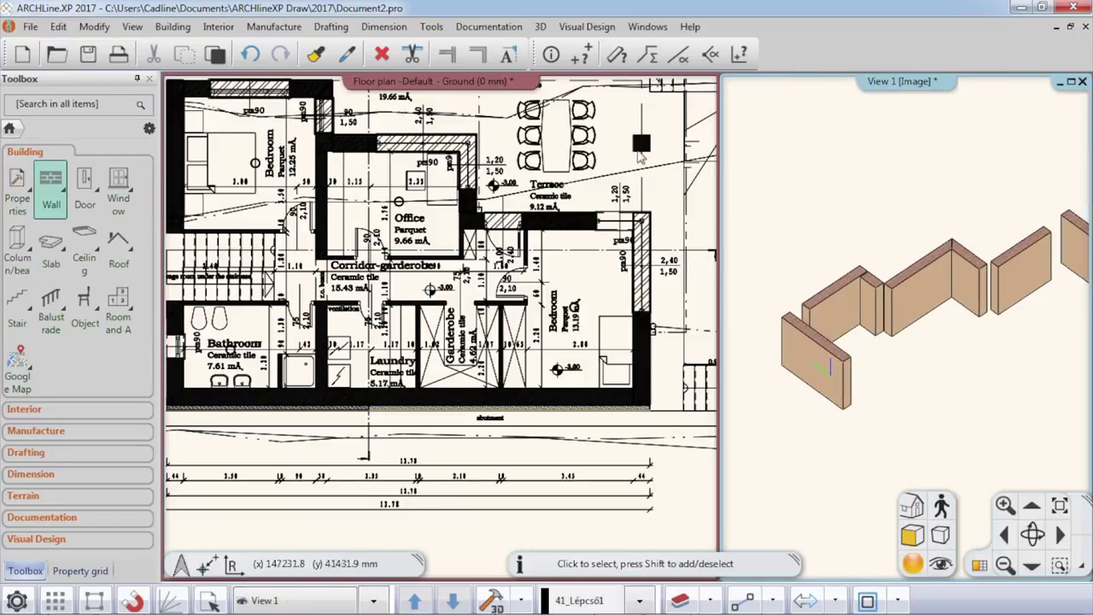
{"action": "left_click", "coordinate": [477, 53]}
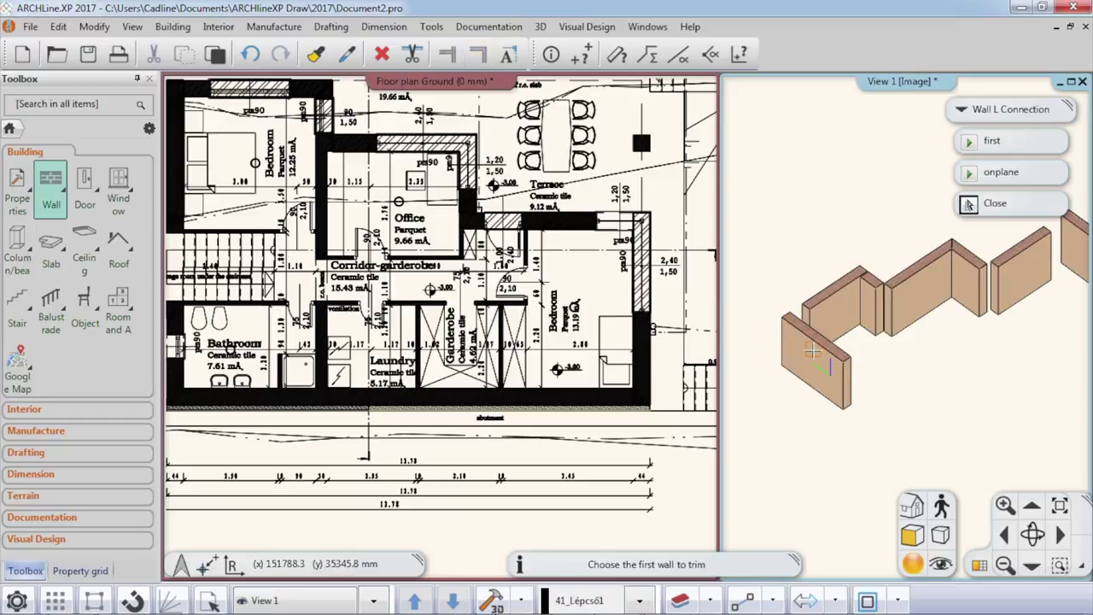
{"action": "left_click", "coordinate": [814, 350]}
{"action": "left_click", "coordinate": [831, 302]}
{"action": "left_click", "coordinate": [841, 305]}
{"action": "left_click", "coordinate": [865, 305]}
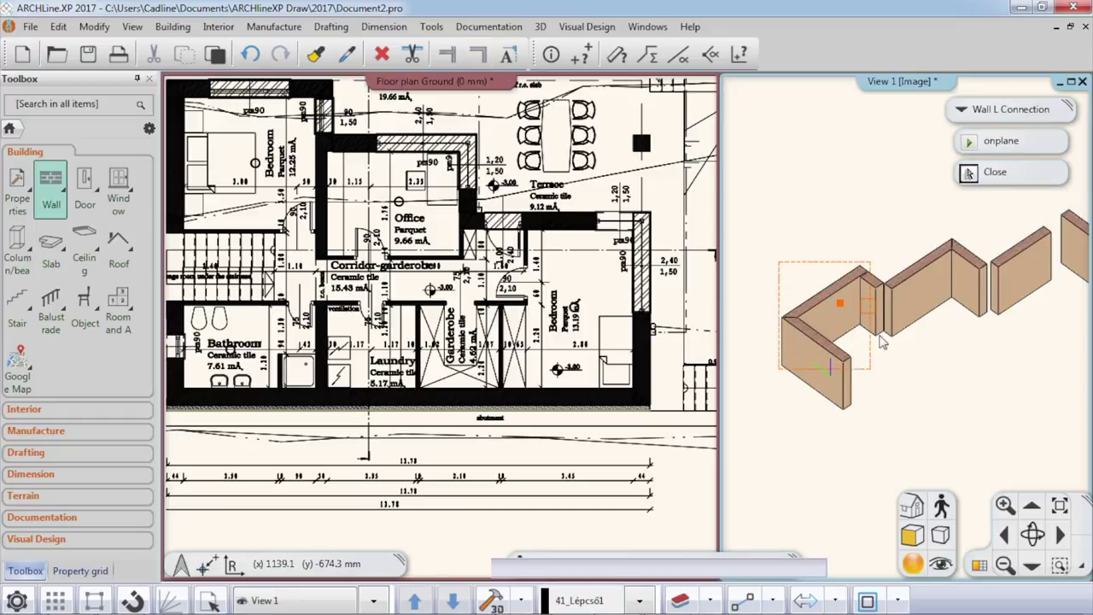
{"action": "left_click", "coordinate": [865, 302]}
{"action": "left_click", "coordinate": [912, 309]}
Step: Join the remaining wall pairs at their corners to complete the continuous run
{"action": "middle_click_drag", "start_coordinate": [957, 299], "coordinate": [849, 325]}
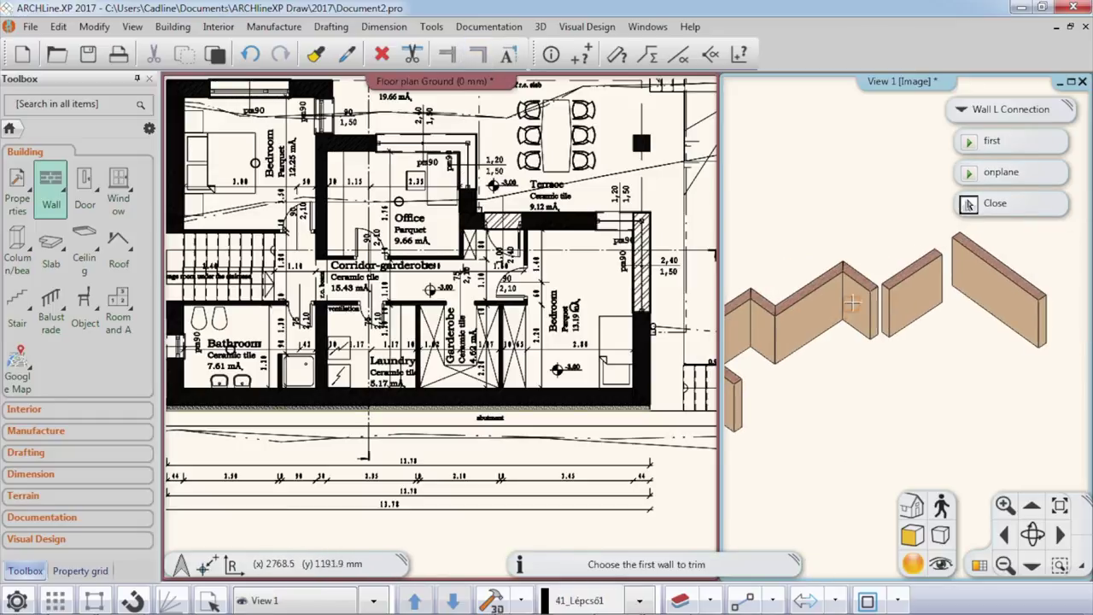
{"action": "left_click", "coordinate": [861, 299]}
{"action": "left_click", "coordinate": [914, 301]}
{"action": "left_click", "coordinate": [913, 295]}
{"action": "left_click", "coordinate": [964, 275]}
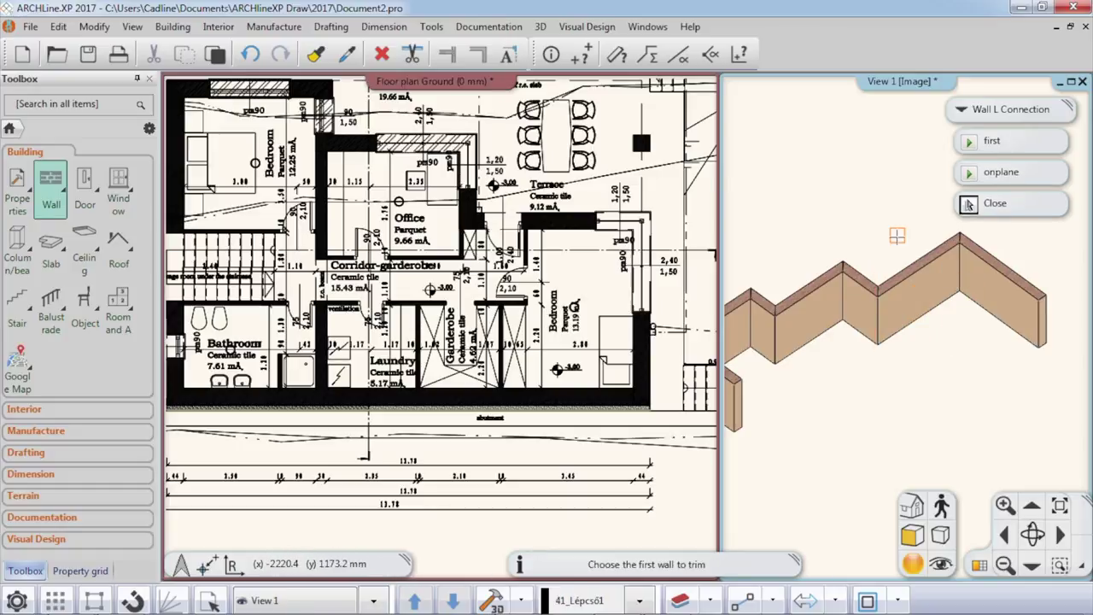
{"action": "key", "text": "Escape"}
{"action": "scroll", "coordinate": [955, 300], "scroll_direction": "down", "scroll_amount": 3}
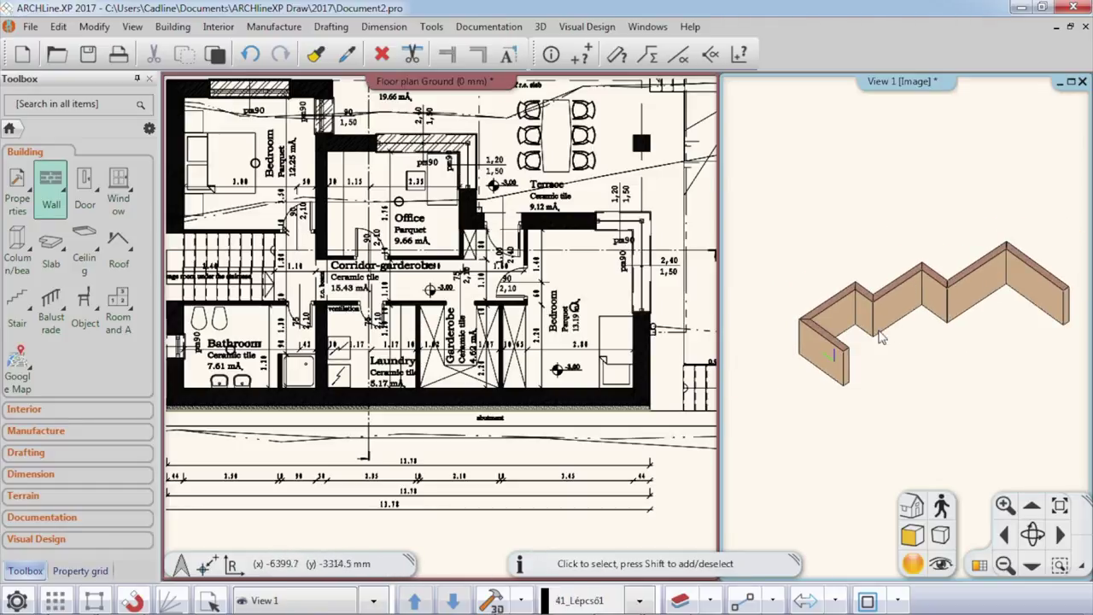
Step: Place a 900 mm window by two points in the bedroom's left traced wall
{"action": "left_click", "coordinate": [444, 282]}
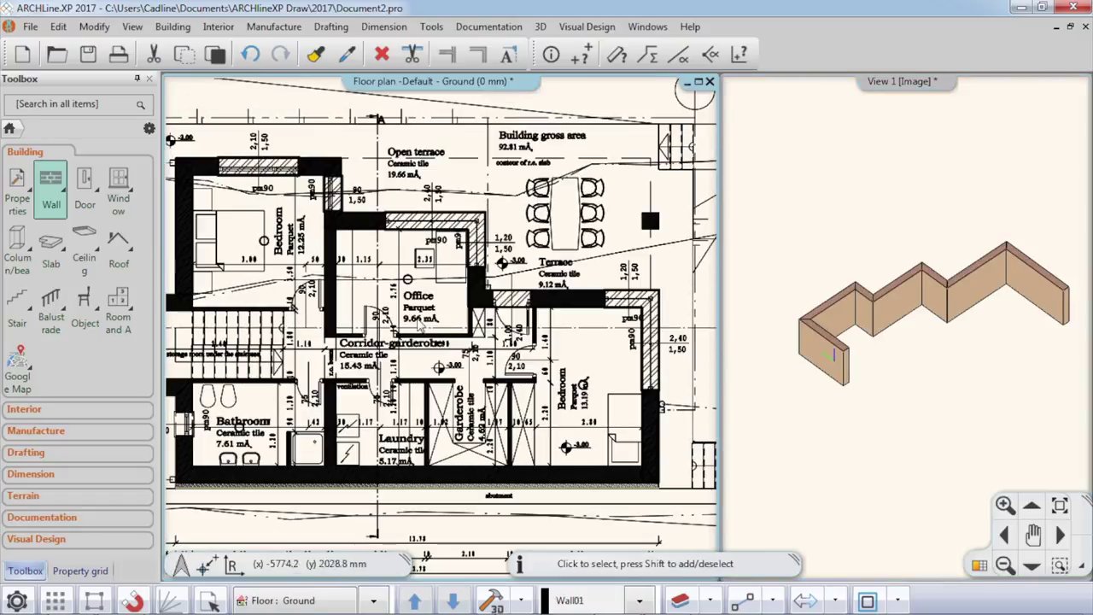
{"action": "scroll", "coordinate": [365, 260], "scroll_direction": "up", "scroll_amount": 2}
{"action": "scroll", "coordinate": [365, 260], "scroll_direction": "up", "scroll_amount": 2}
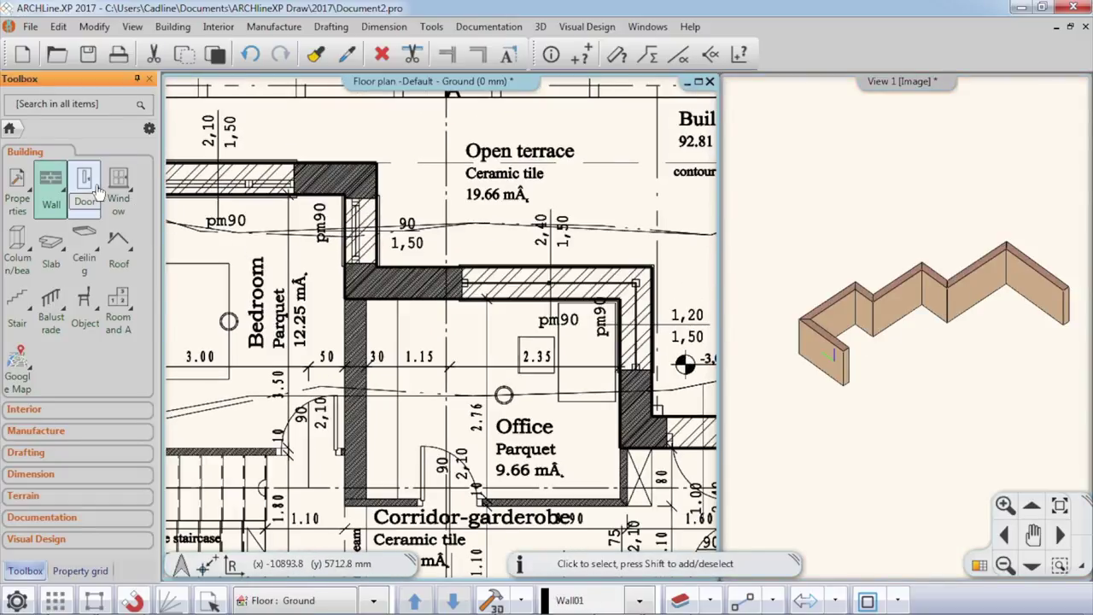
{"action": "left_click", "coordinate": [119, 181]}
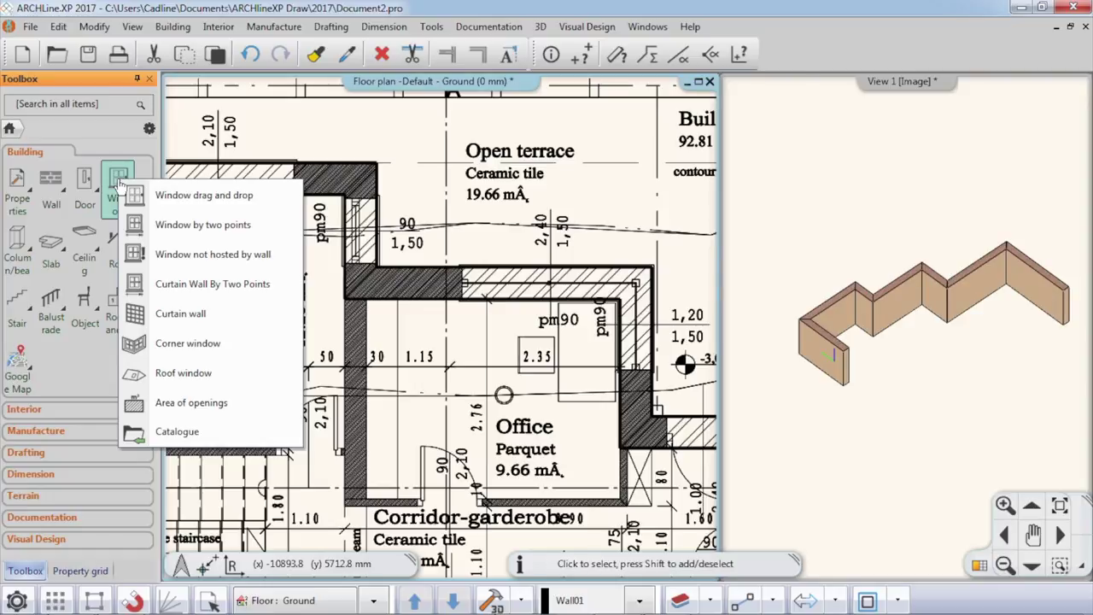
{"action": "left_click", "coordinate": [263, 225]}
{"action": "scroll", "coordinate": [423, 239], "scroll_direction": "up", "scroll_amount": 3}
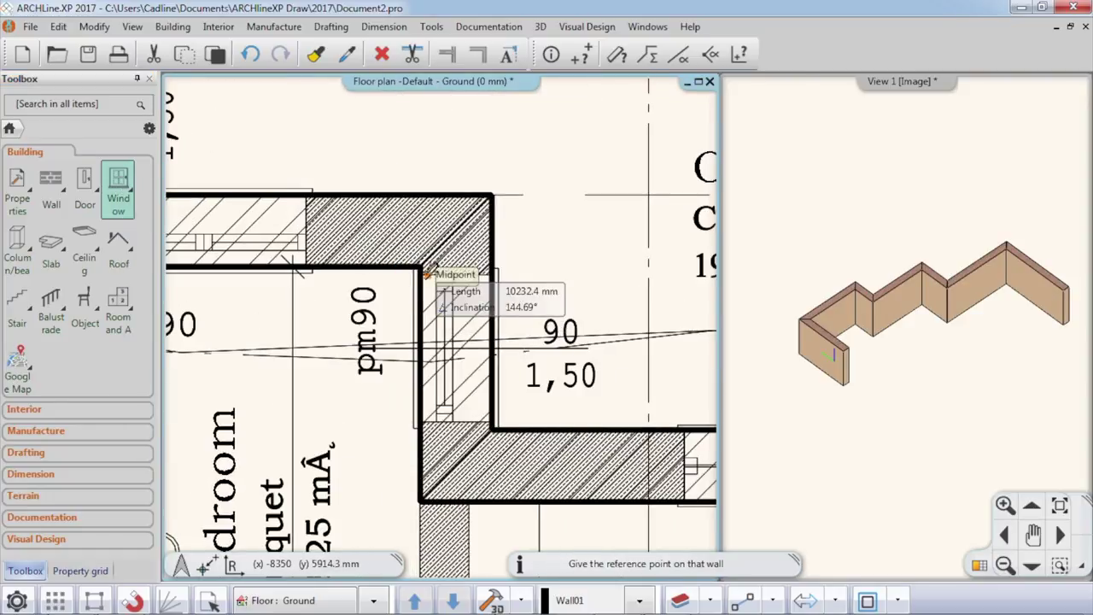
{"action": "left_click", "coordinate": [419, 273]}
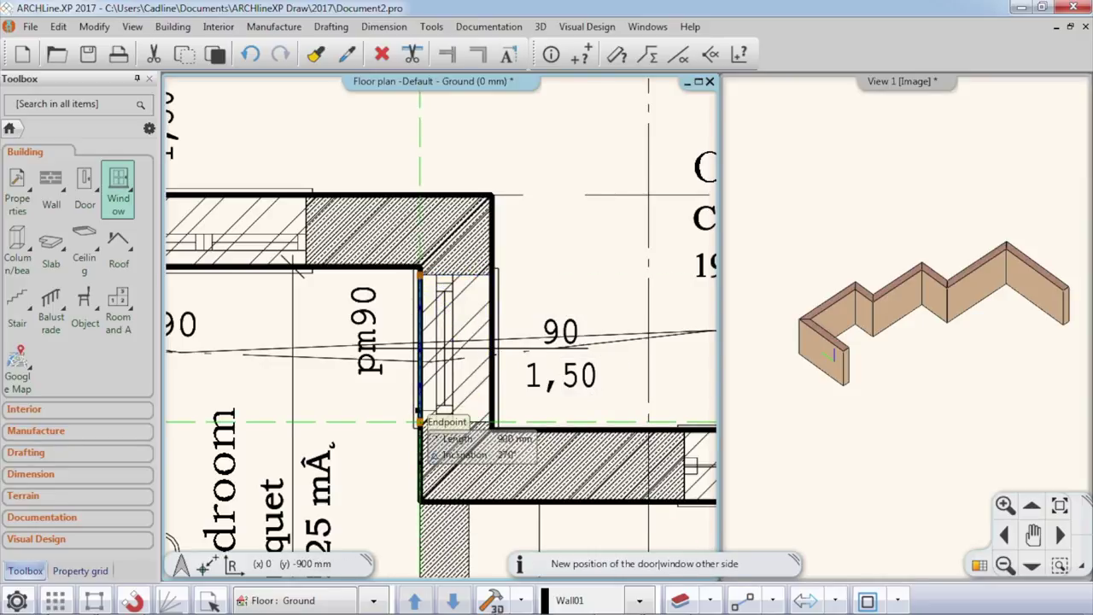
{"action": "left_click", "coordinate": [418, 421]}
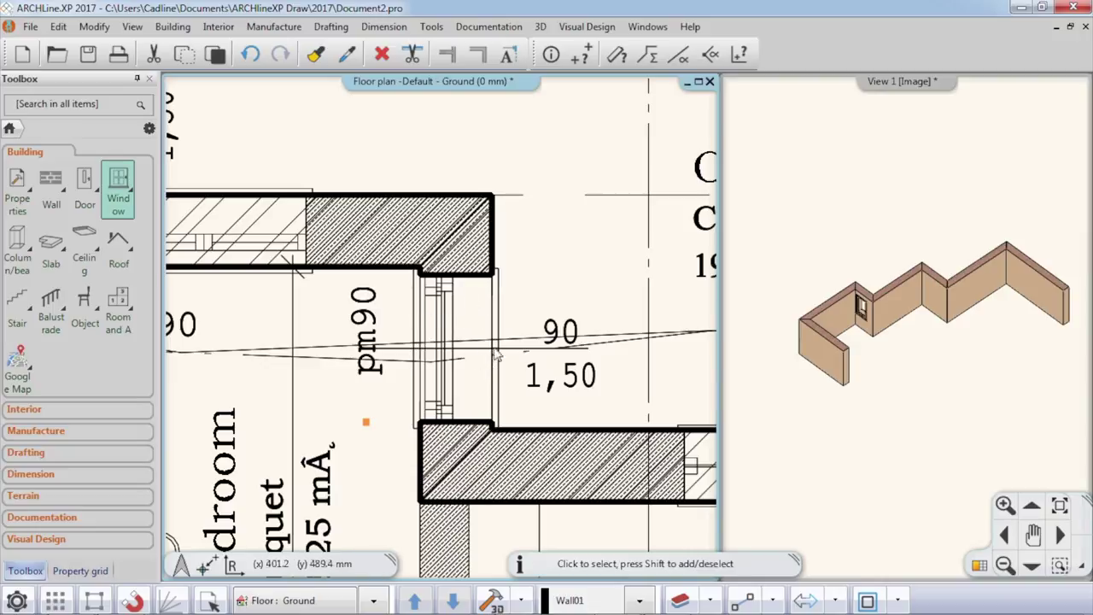
{"action": "middle_click_drag", "start_coordinate": [431, 303], "coordinate": [457, 436]}
{"action": "scroll", "coordinate": [555, 461], "scroll_direction": "down", "scroll_amount": 1}
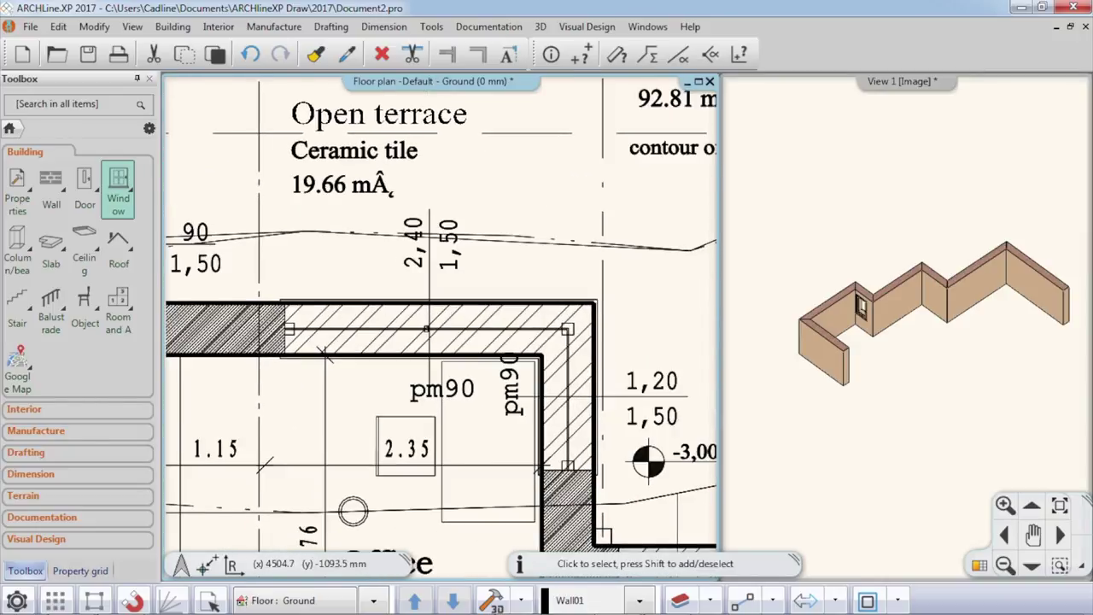
Step: Place a door by two points in the office–terrace wall and set its swing side
{"action": "scroll", "coordinate": [556, 361], "scroll_direction": "up", "scroll_amount": 1}
{"action": "middle_click_drag", "start_coordinate": [555, 361], "coordinate": [534, 316]}
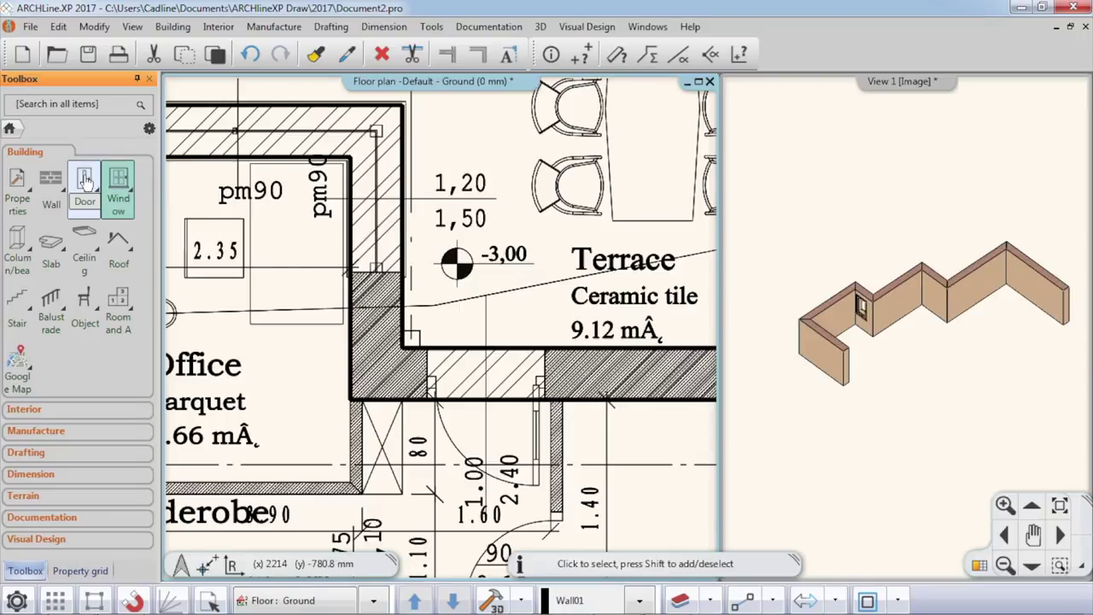
{"action": "left_click", "coordinate": [85, 179]}
{"action": "left_click", "coordinate": [85, 179]}
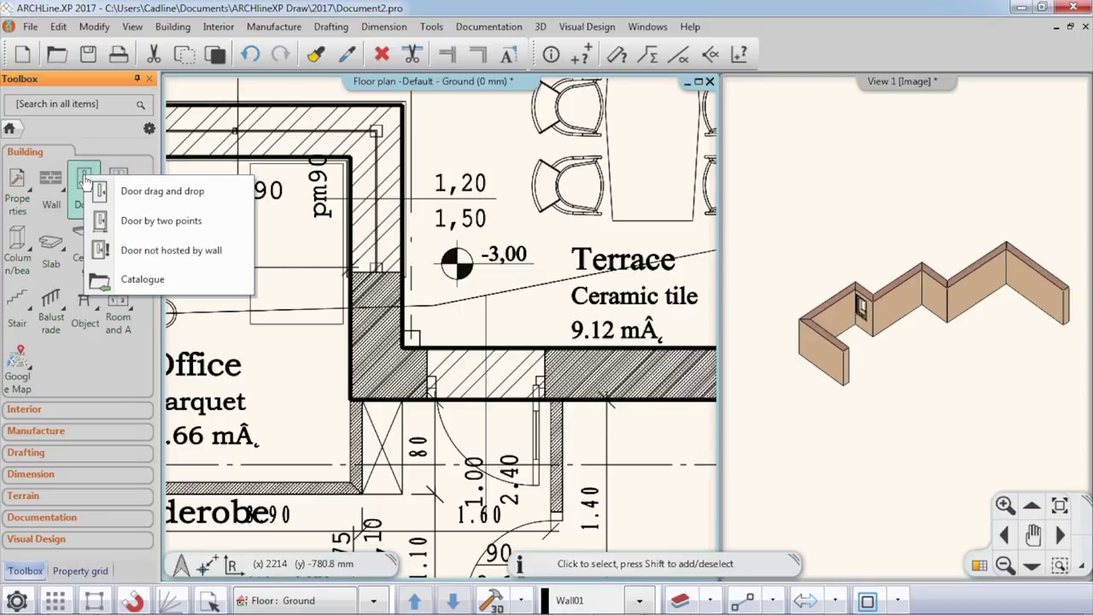
{"action": "left_click", "coordinate": [234, 223]}
{"action": "left_click", "coordinate": [426, 398]}
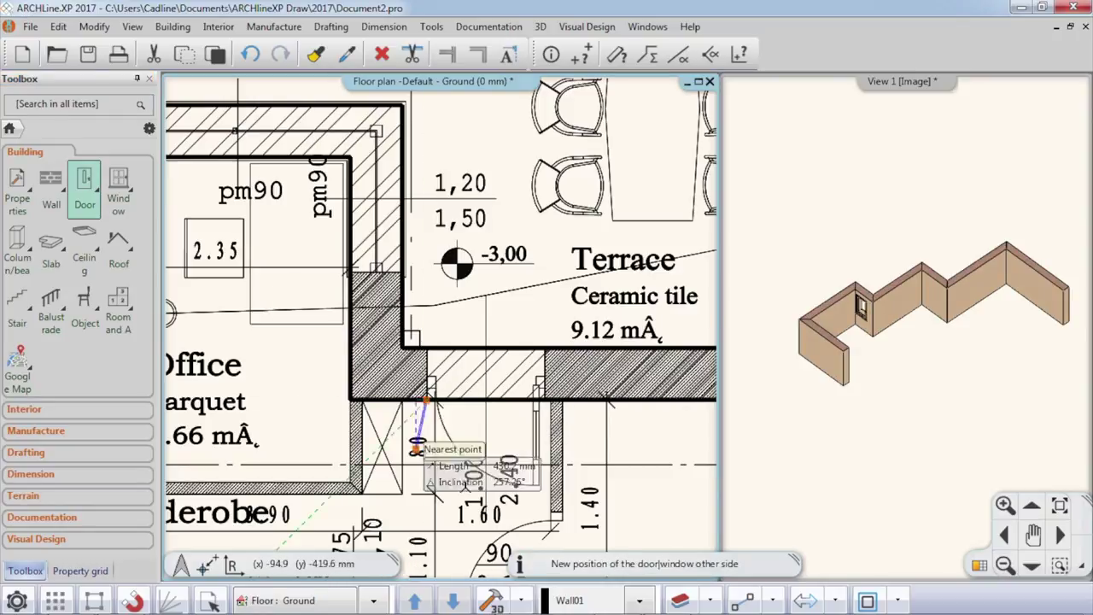
{"action": "left_click", "coordinate": [544, 398]}
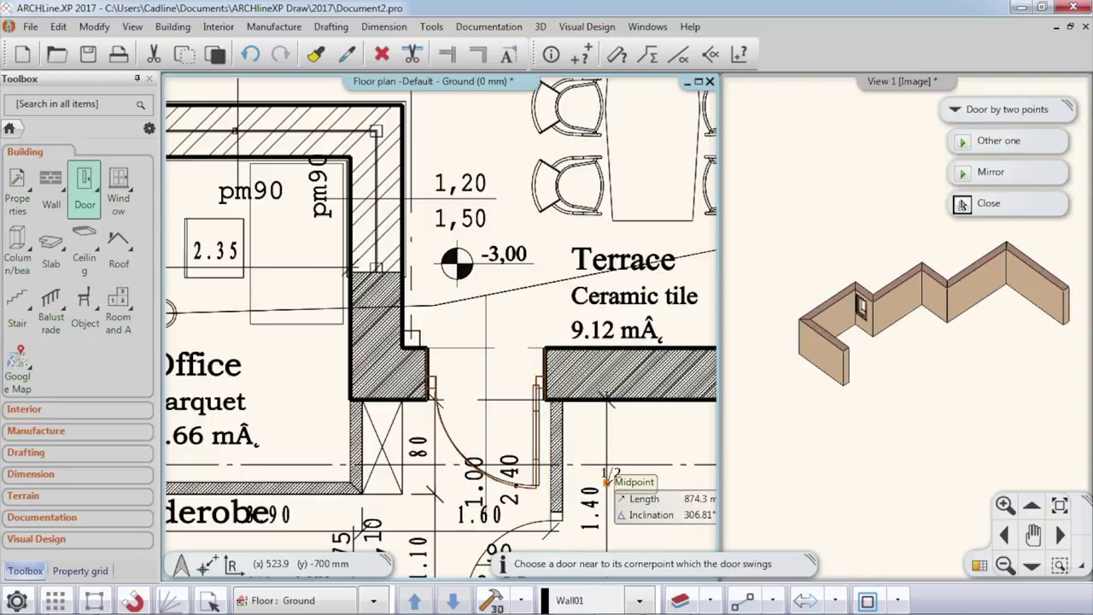
{"action": "left_click", "coordinate": [607, 481]}
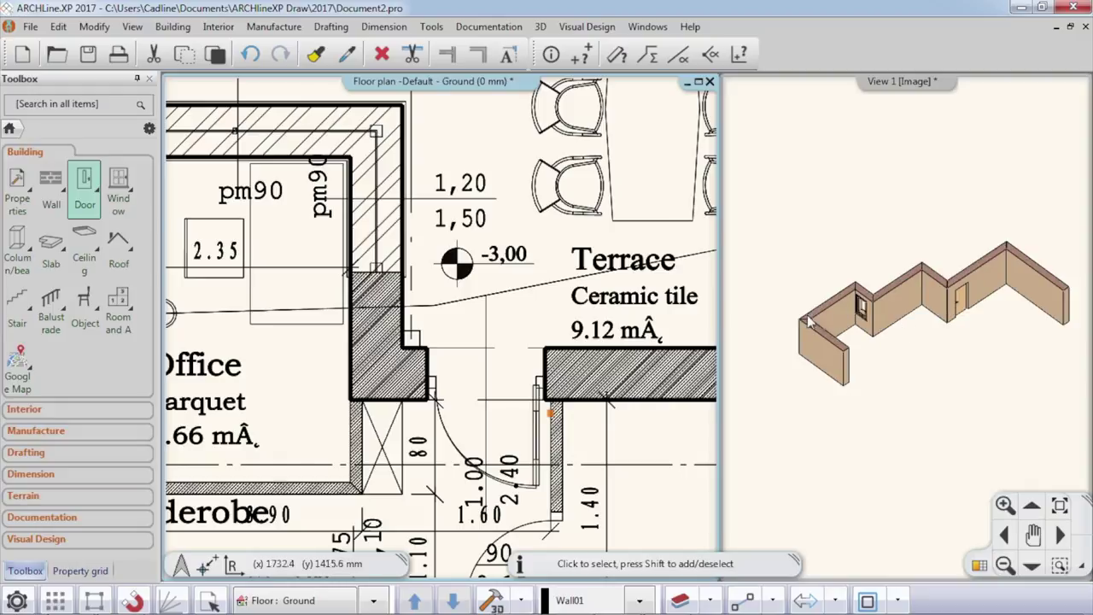
{"action": "scroll", "coordinate": [506, 320], "scroll_direction": "down", "scroll_amount": 2}
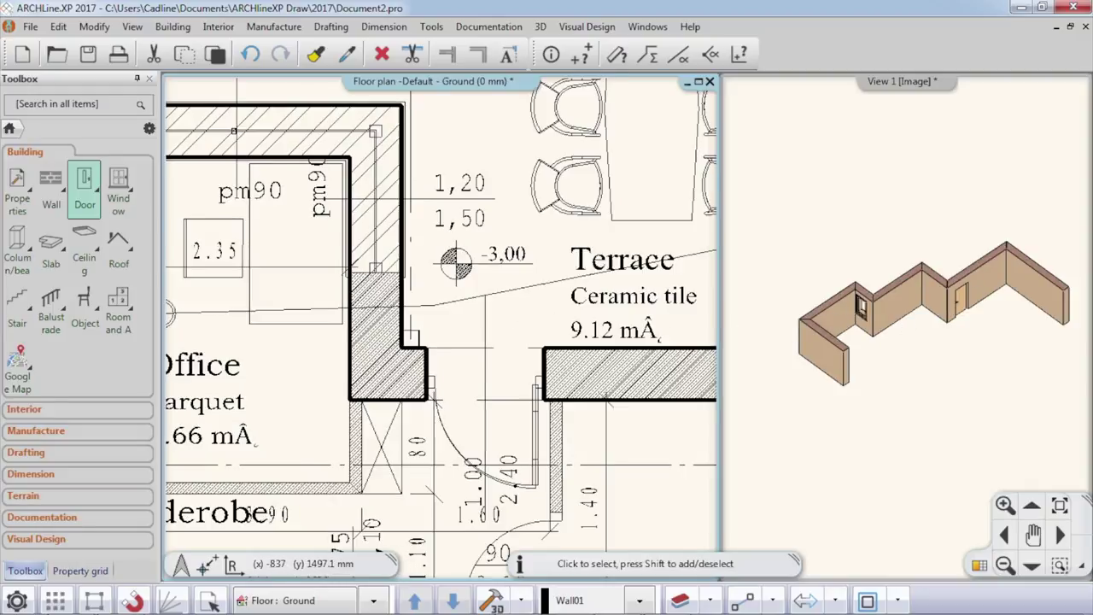
{"action": "scroll", "coordinate": [507, 320], "scroll_direction": "down", "scroll_amount": 3}
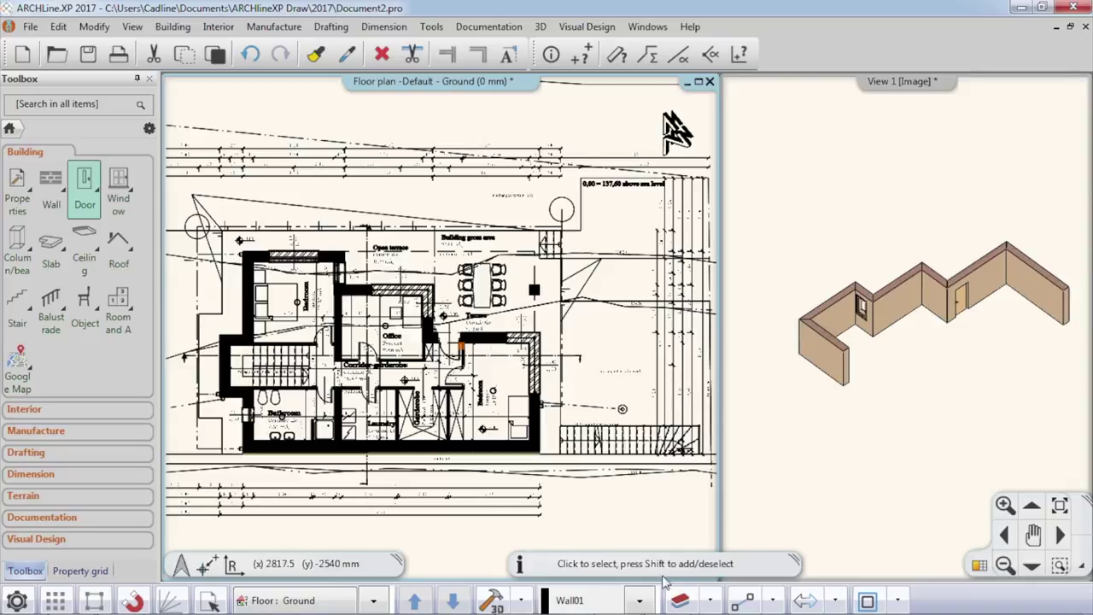
{"action": "mouse_move", "coordinate": [666, 611]}
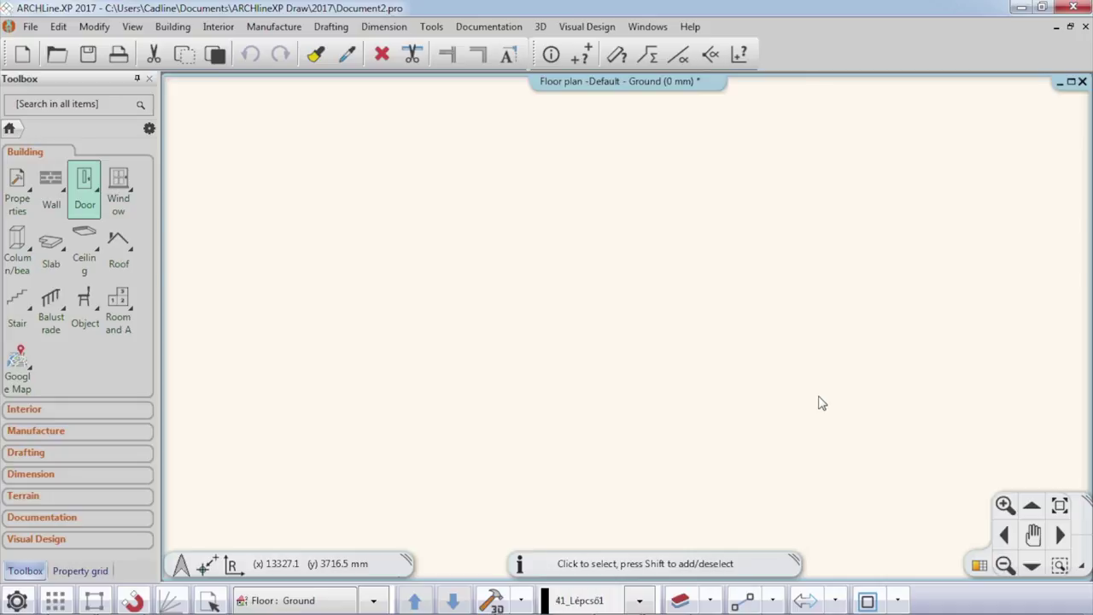
Step: Draw a right-aligned vertical single wall, then a horizontal wall running right from its top
{"action": "left_click", "coordinate": [51, 181]}
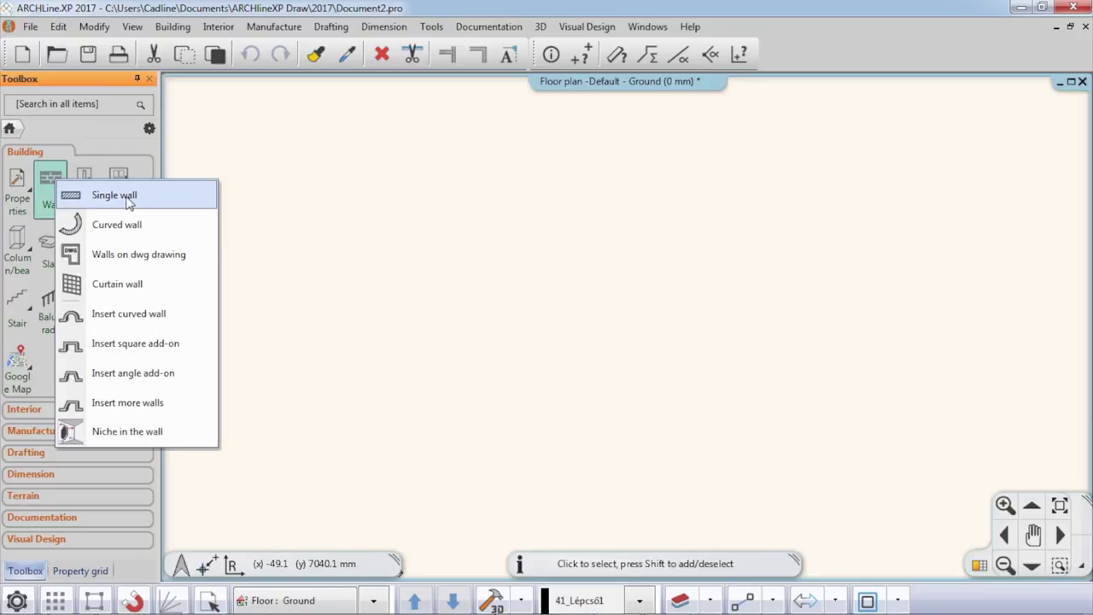
{"action": "left_click", "coordinate": [126, 196]}
{"action": "left_click", "coordinate": [436, 359]}
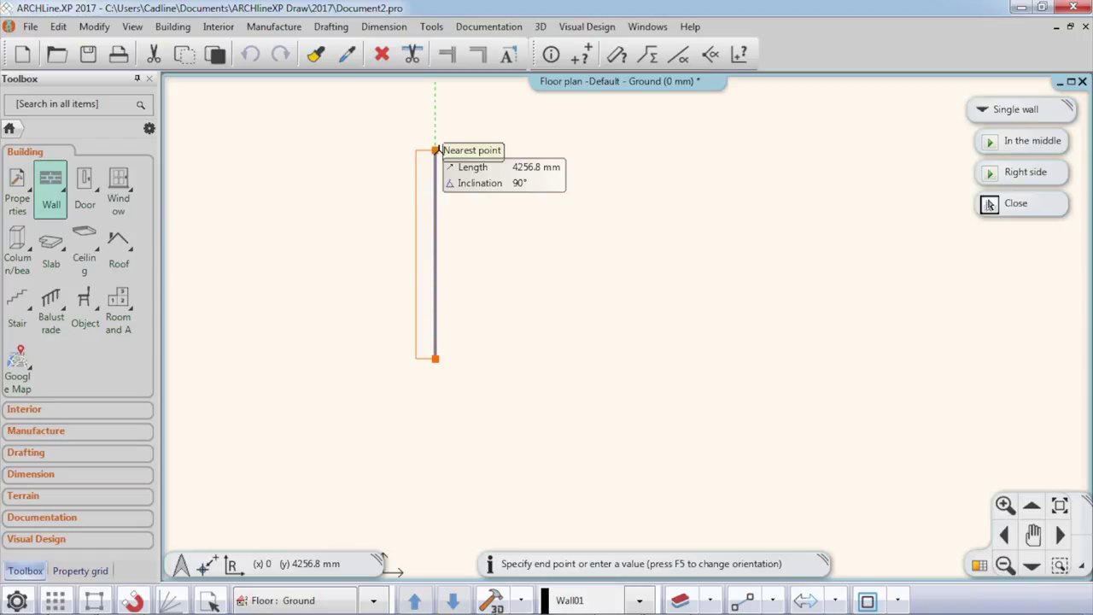
{"action": "left_click", "coordinate": [1008, 173]}
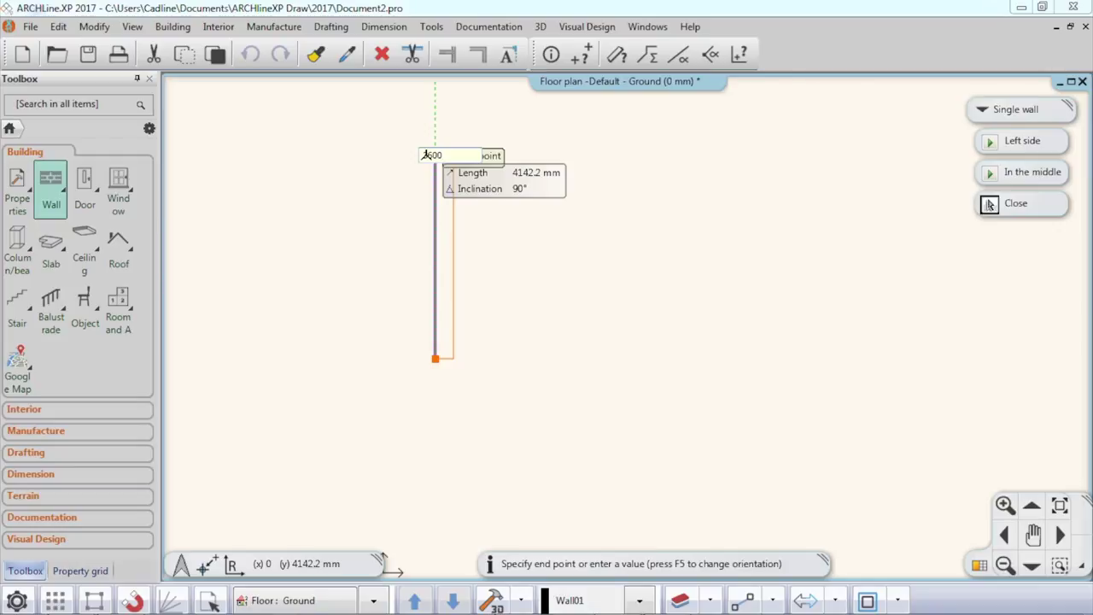
{"action": "key", "text": "Return"}
{"action": "scroll", "coordinate": [425, 153], "scroll_direction": "down", "scroll_amount": 2}
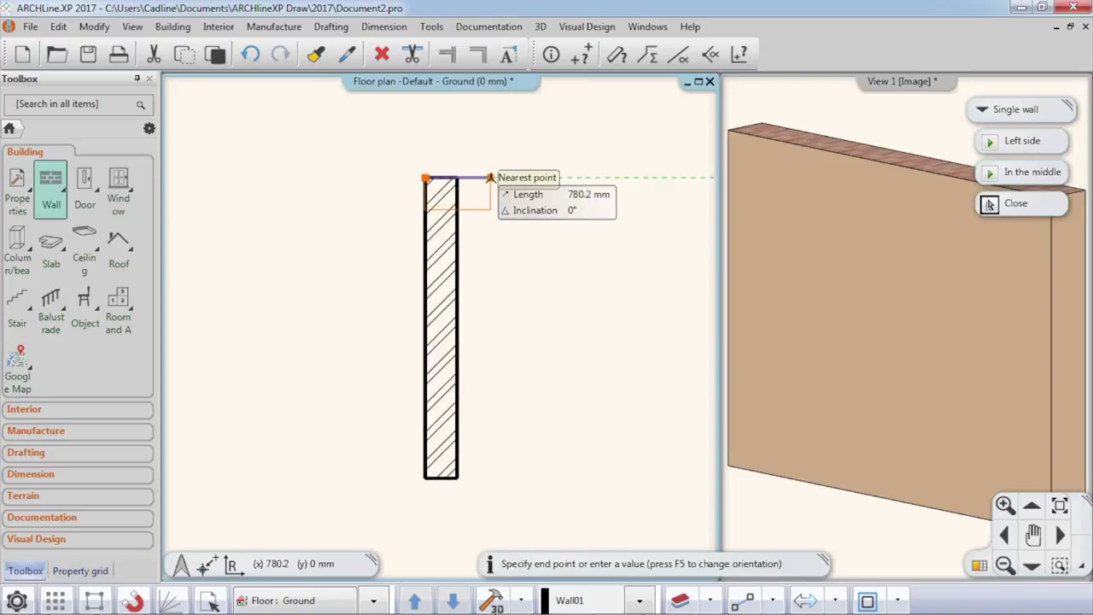
{"action": "middle_click_drag", "start_coordinate": [495, 178], "coordinate": [346, 166]}
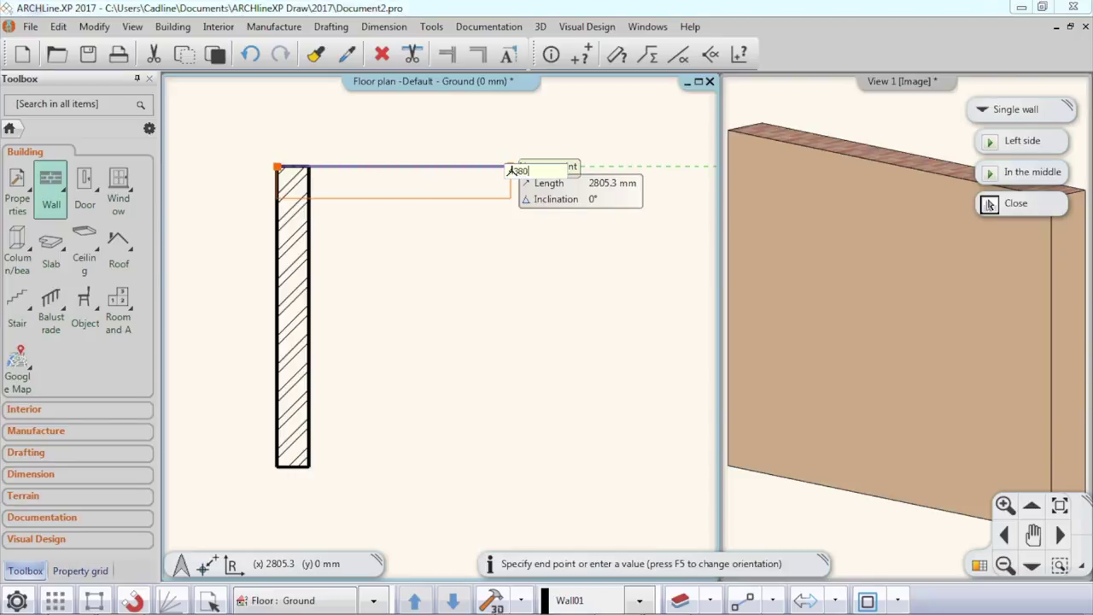
{"action": "key", "text": "Return"}
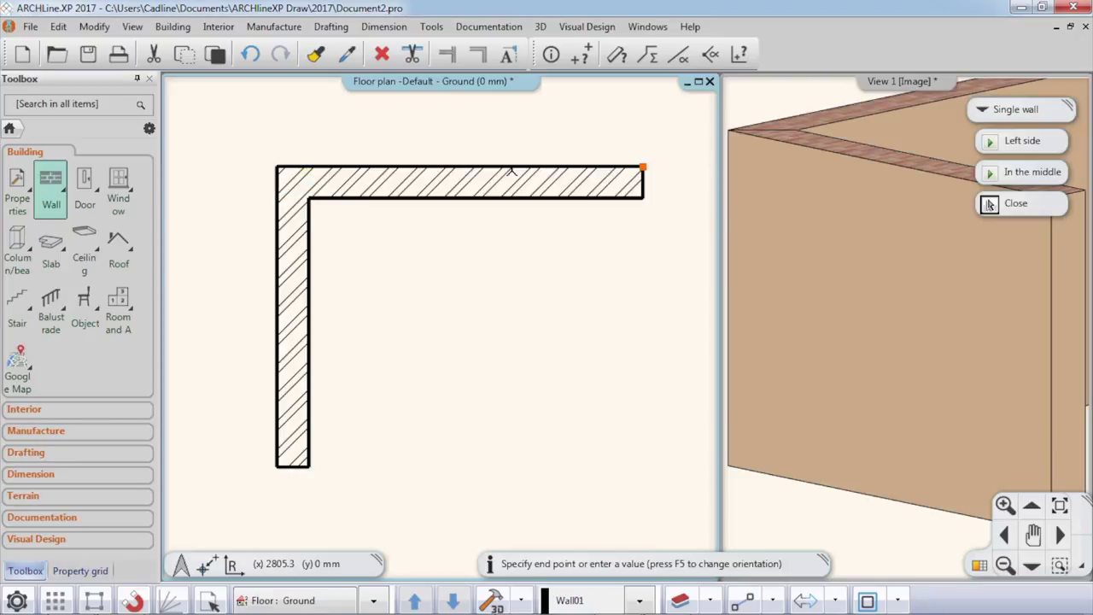
{"action": "key", "text": "Escape"}
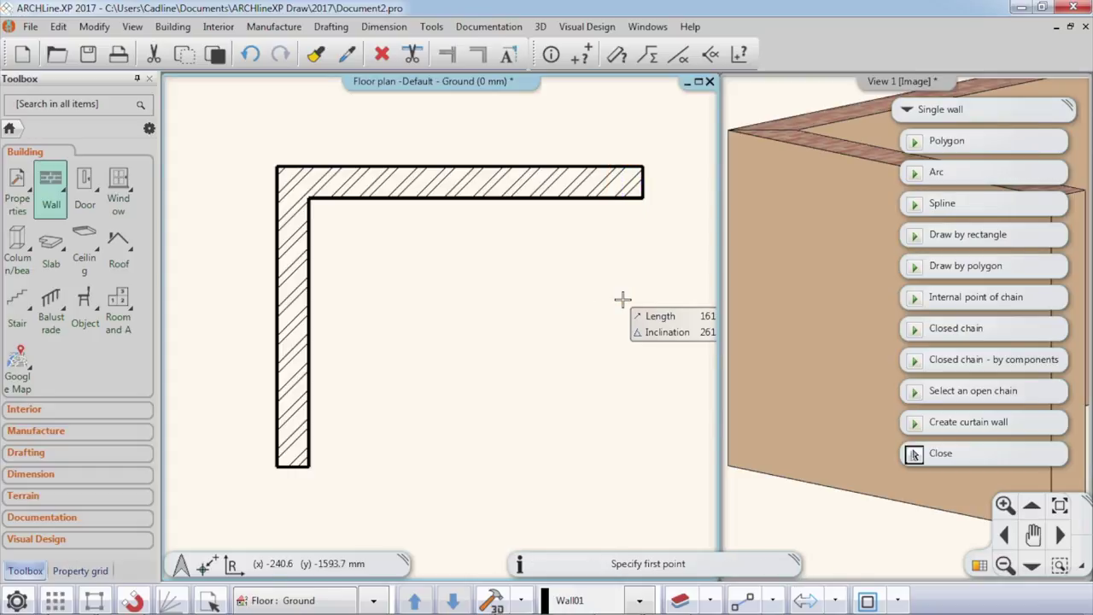
{"action": "key", "text": "Escape"}
{"action": "left_click", "coordinate": [859, 327]}
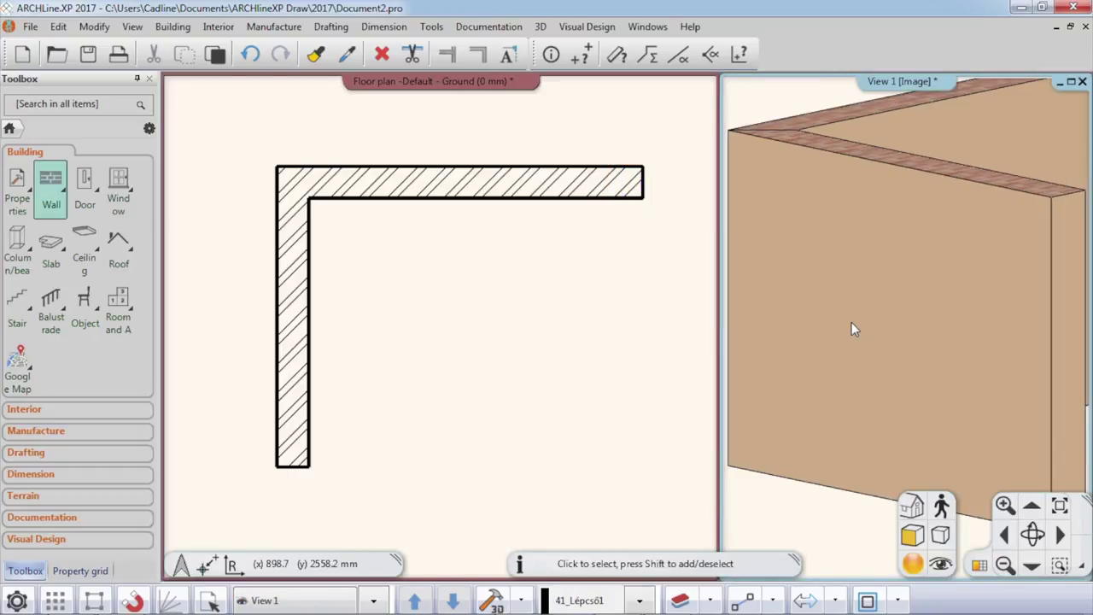
Step: Orbit the 3D view to the wall corner, then zoom out and shift the plan upper-left
{"action": "scroll", "coordinate": [850, 316], "scroll_direction": "down", "scroll_amount": 5}
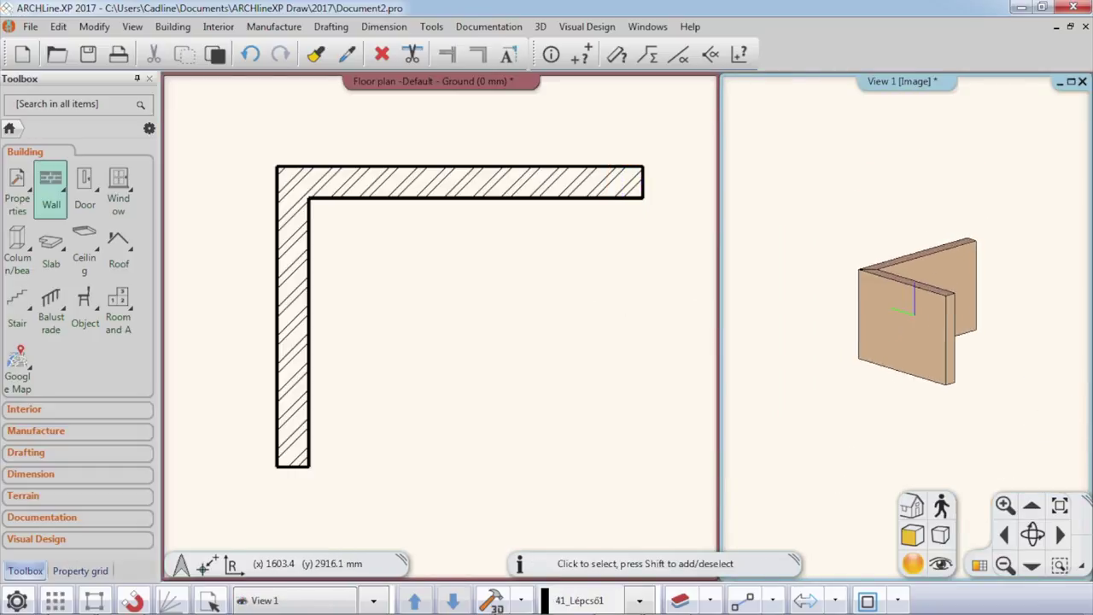
{"action": "middle_click_drag", "start_coordinate": [914, 329], "coordinate": [846, 346]}
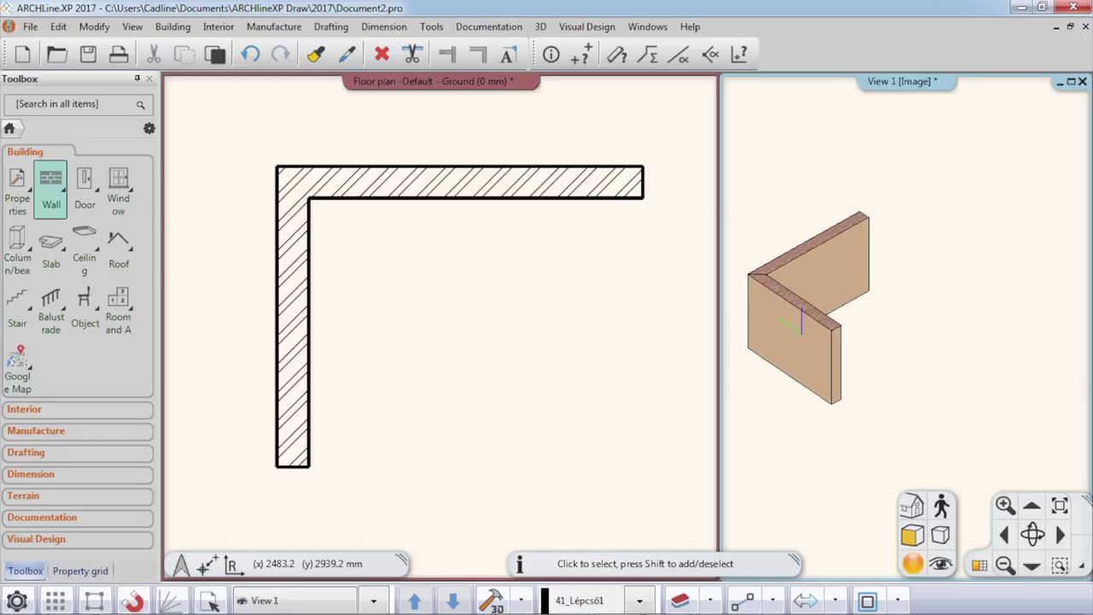
{"action": "scroll", "coordinate": [831, 326], "scroll_direction": "down", "scroll_amount": 3}
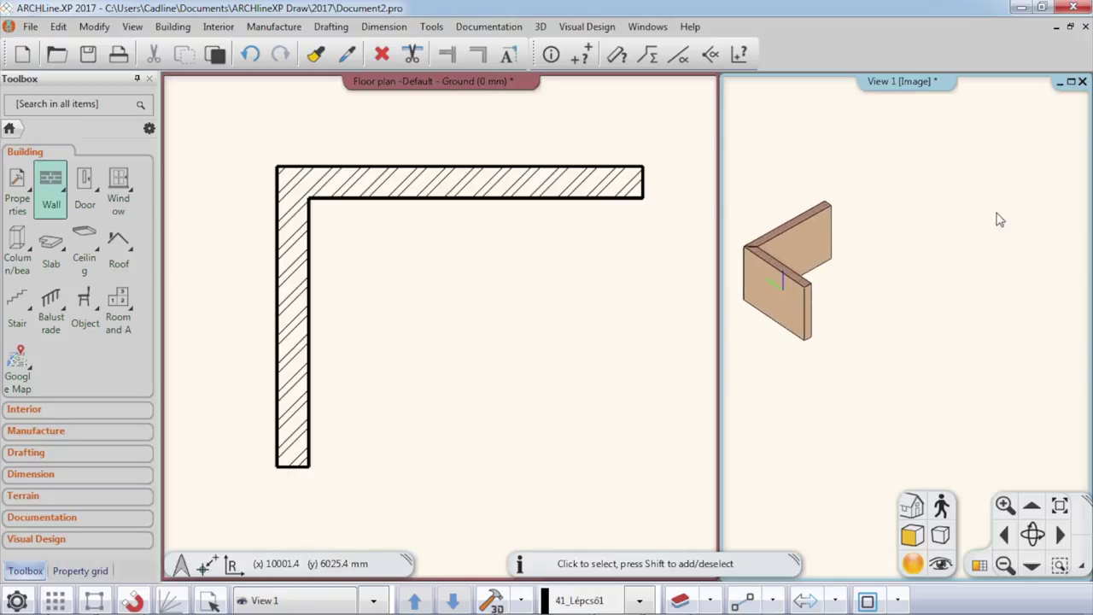
{"action": "left_click", "coordinate": [555, 294]}
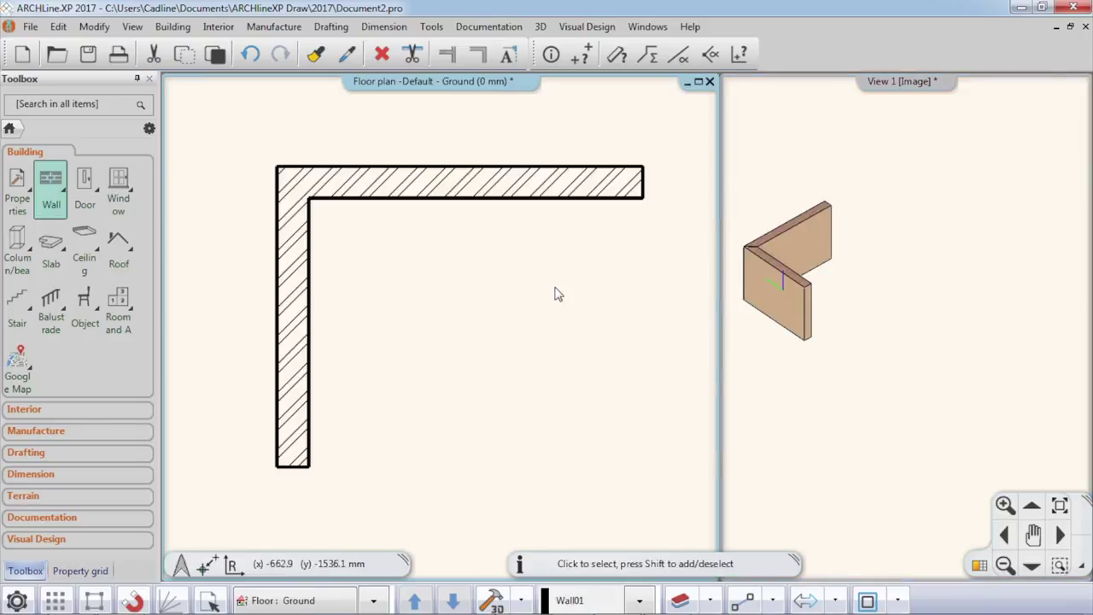
{"action": "scroll", "coordinate": [555, 294], "scroll_direction": "down", "scroll_amount": 4}
{"action": "middle_click_drag", "start_coordinate": [591, 324], "coordinate": [397, 246]}
Step: Chain single walls from the top-right end: down, 800 mm right, down again, then undo
{"action": "left_click", "coordinate": [51, 195]}
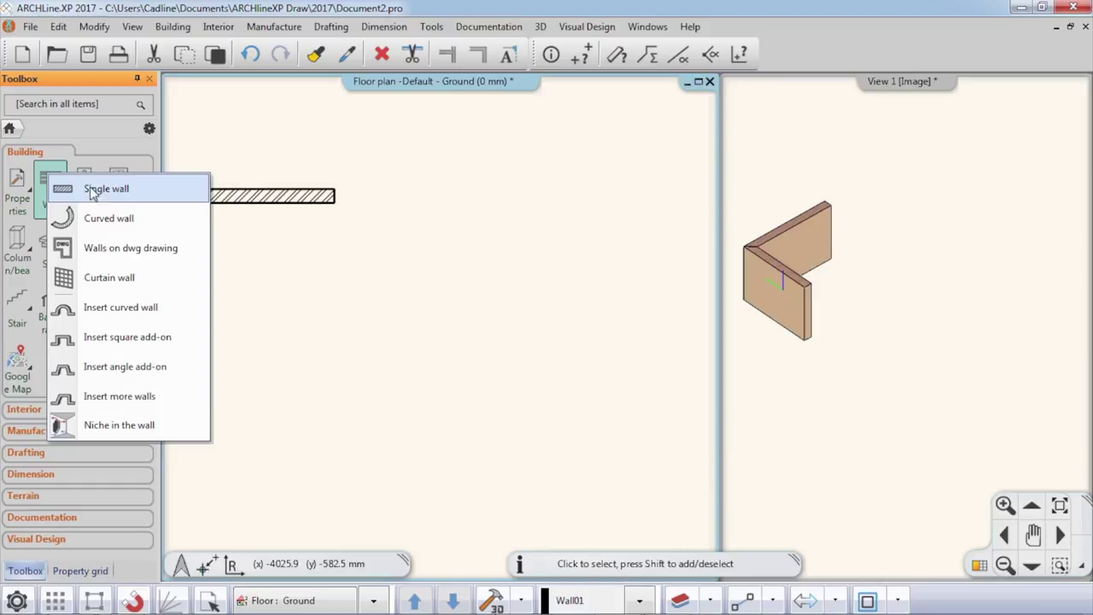
{"action": "left_click", "coordinate": [142, 189]}
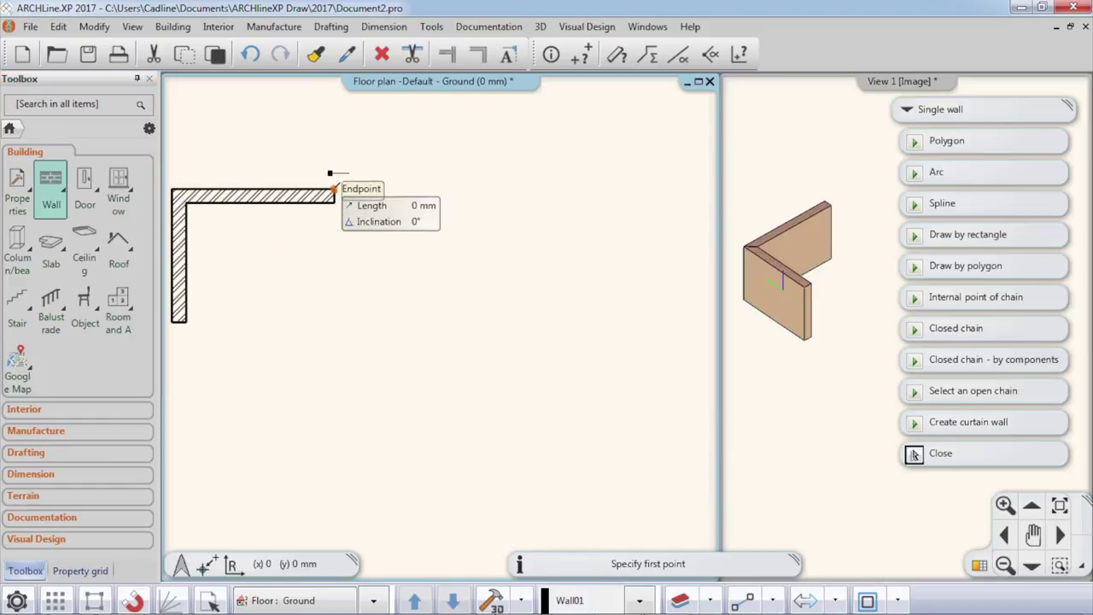
{"action": "left_click", "coordinate": [334, 190]}
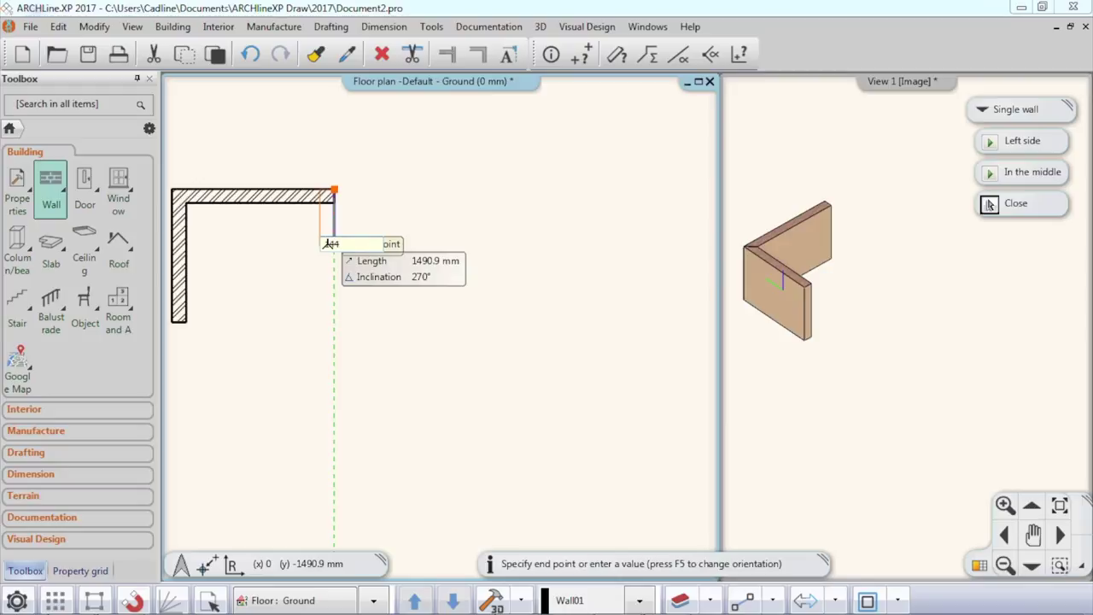
{"action": "key", "text": "Return"}
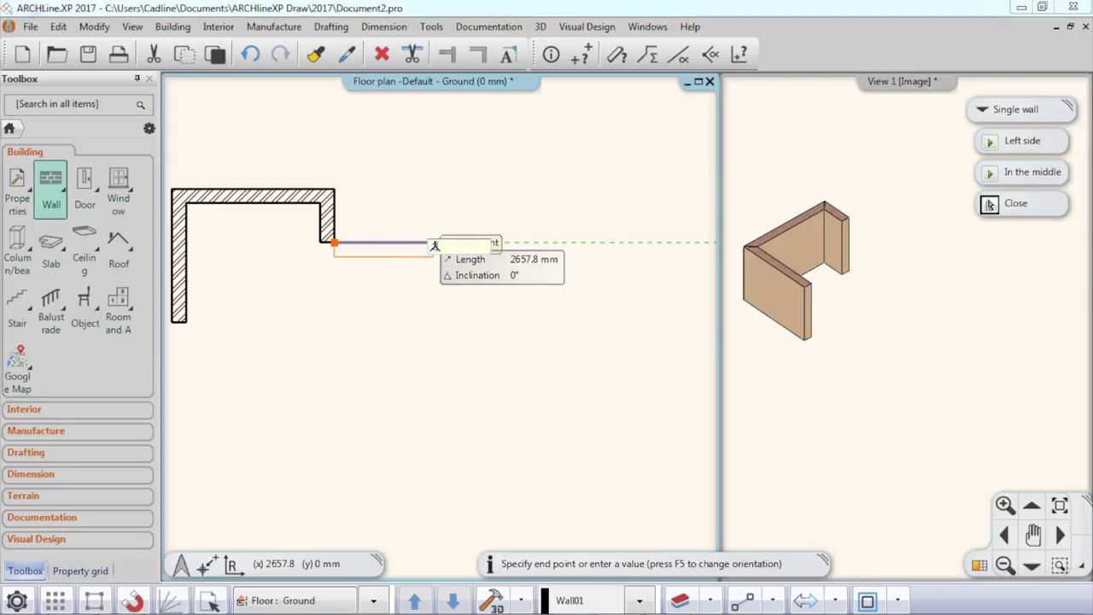
{"action": "type", "text": "800"}
{"action": "key", "text": "Return"}
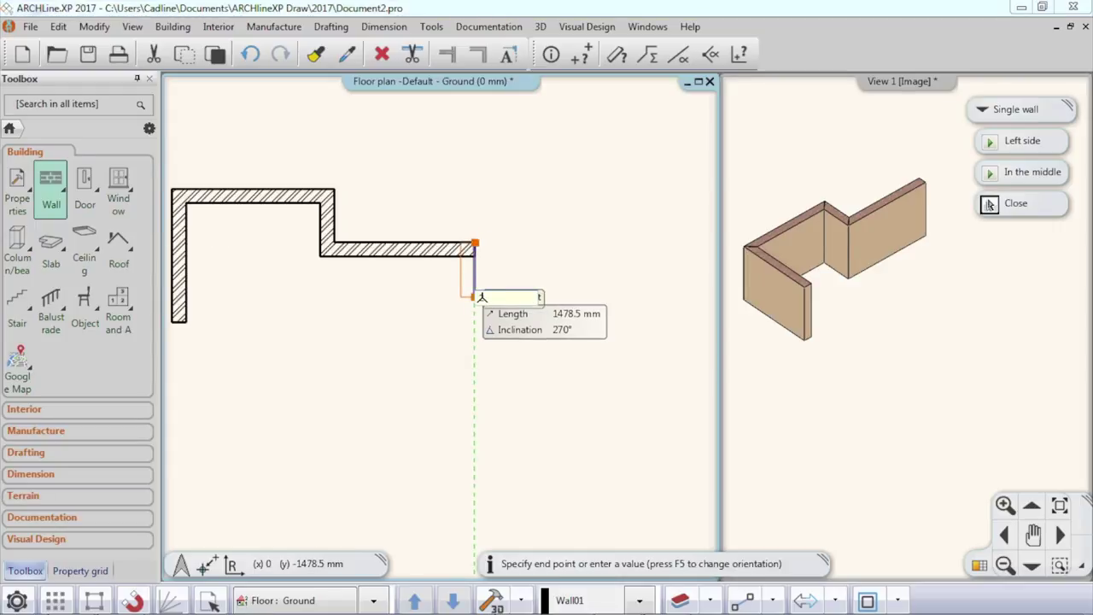
{"action": "type", "text": "060"}
{"action": "key", "text": "Return"}
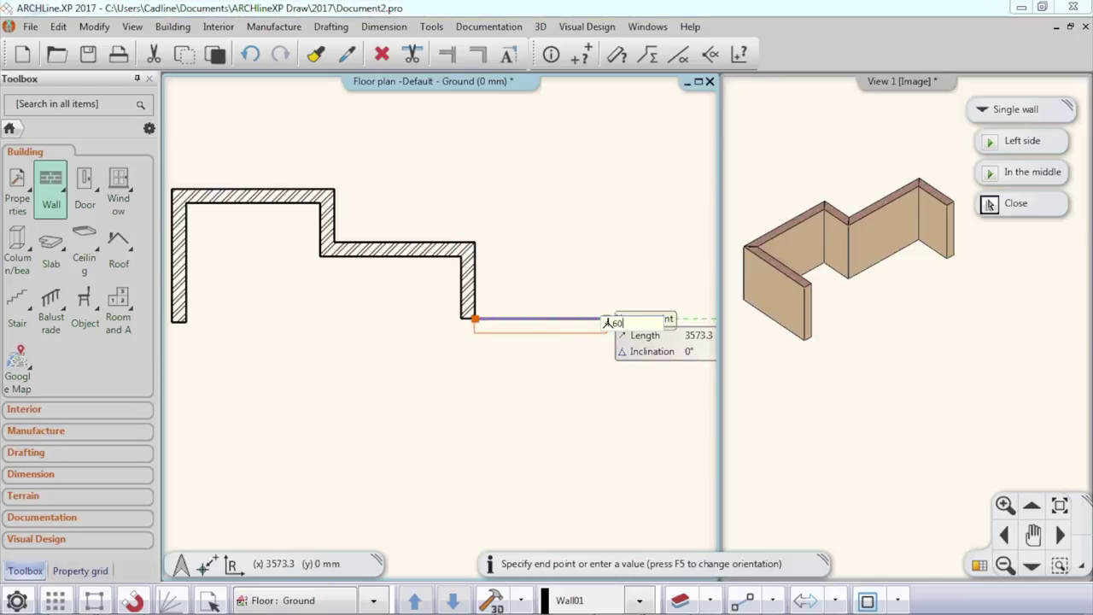
{"action": "key", "text": "Escape"}
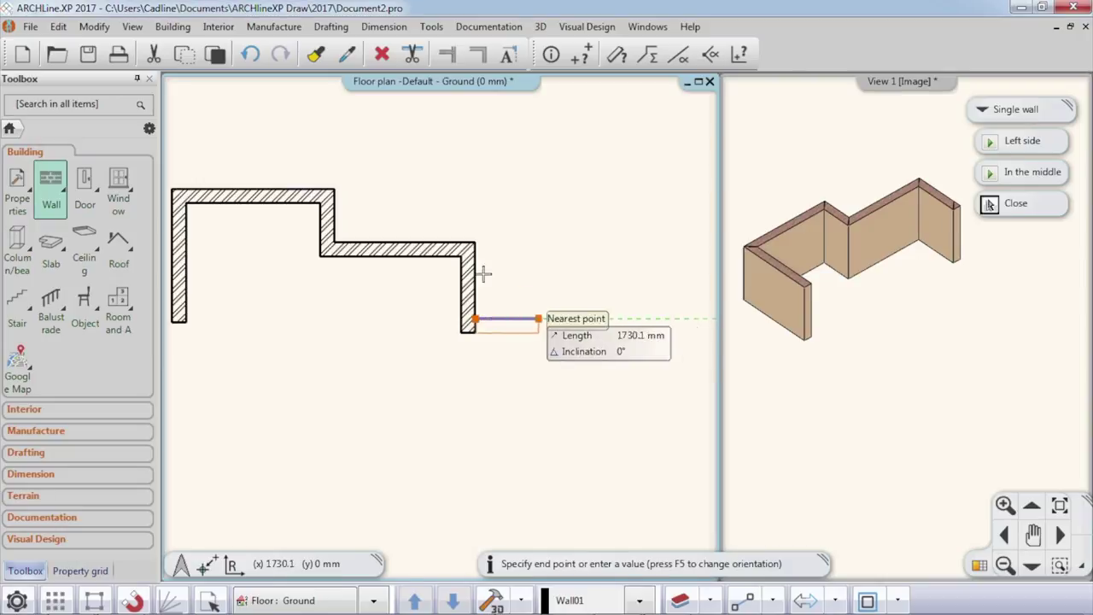
{"action": "left_click", "coordinate": [249, 52]}
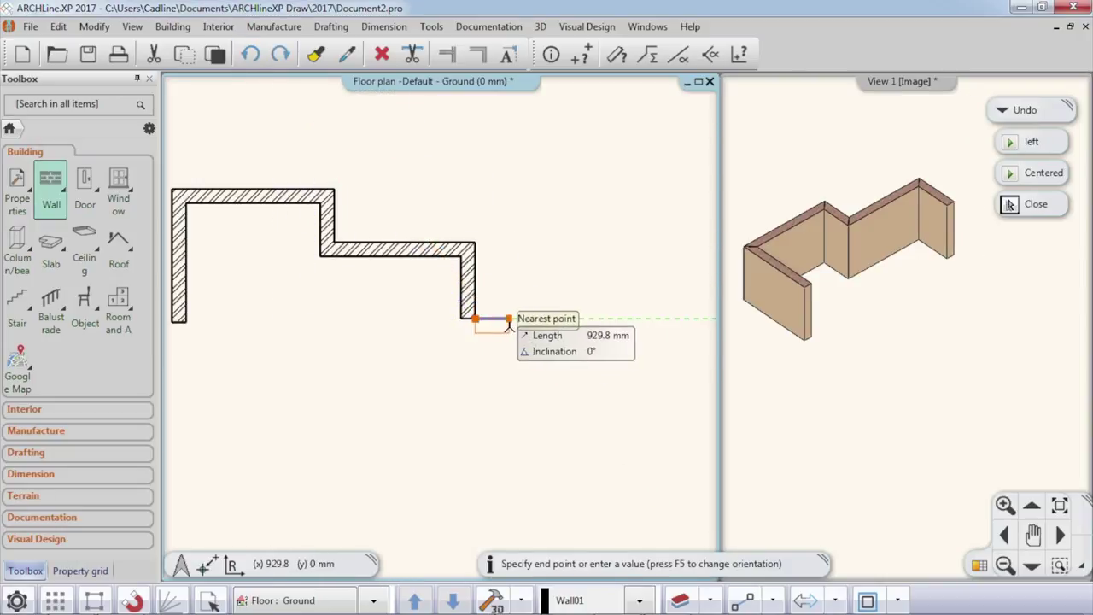
{"action": "key", "text": "Escape"}
Step: Continue from the last wall's end with a horizontal wall and the long downward wall
{"action": "left_click", "coordinate": [474, 318]}
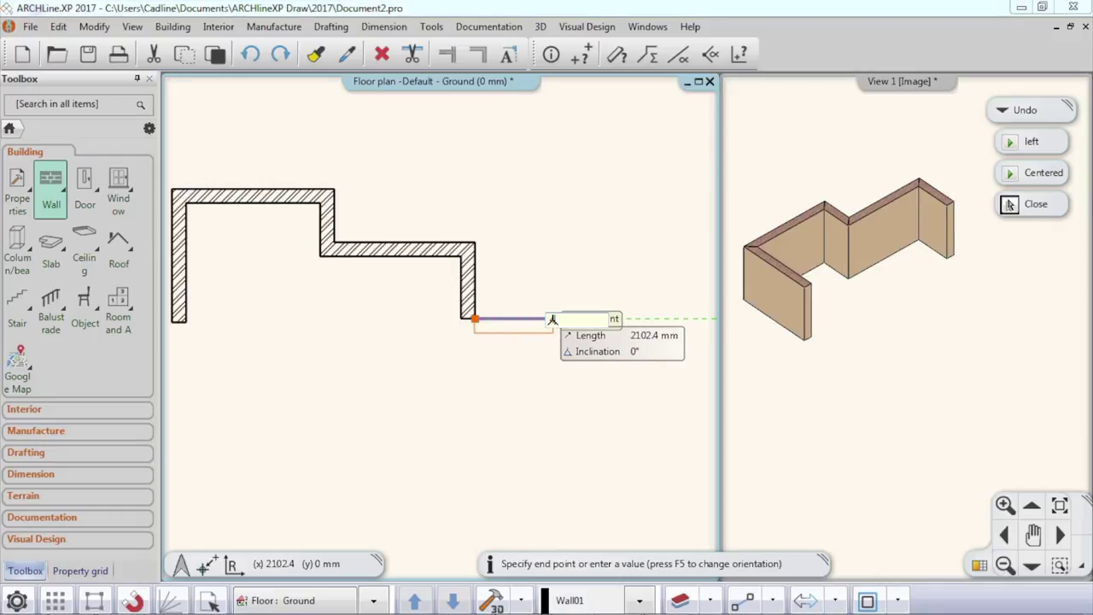
{"action": "key", "text": "Return"}
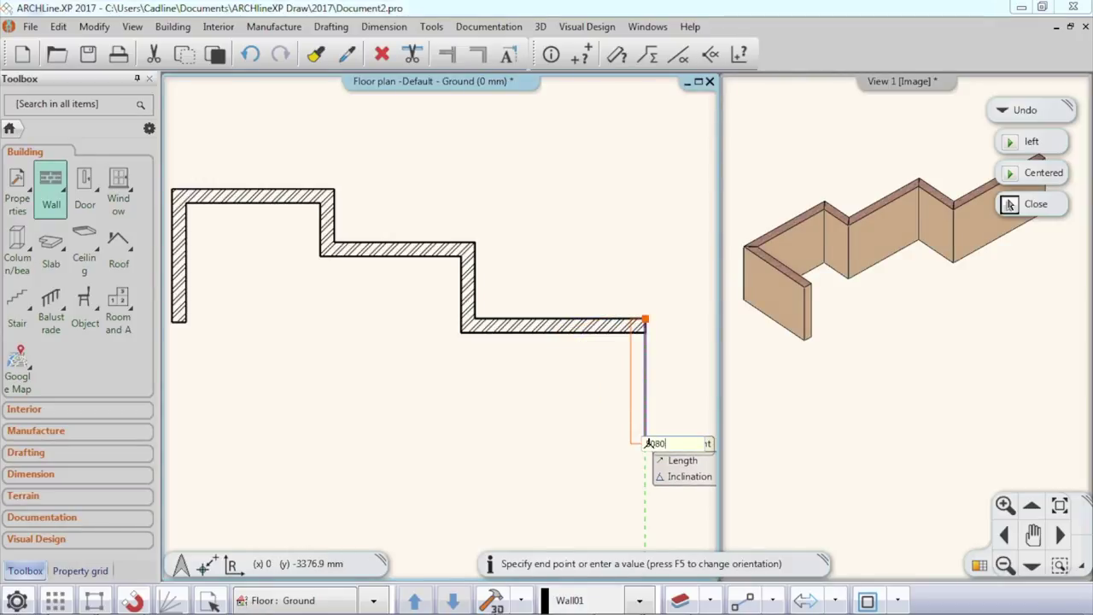
{"action": "key", "text": "Return"}
{"action": "middle_click_drag", "start_coordinate": [542, 435], "coordinate": [589, 396]}
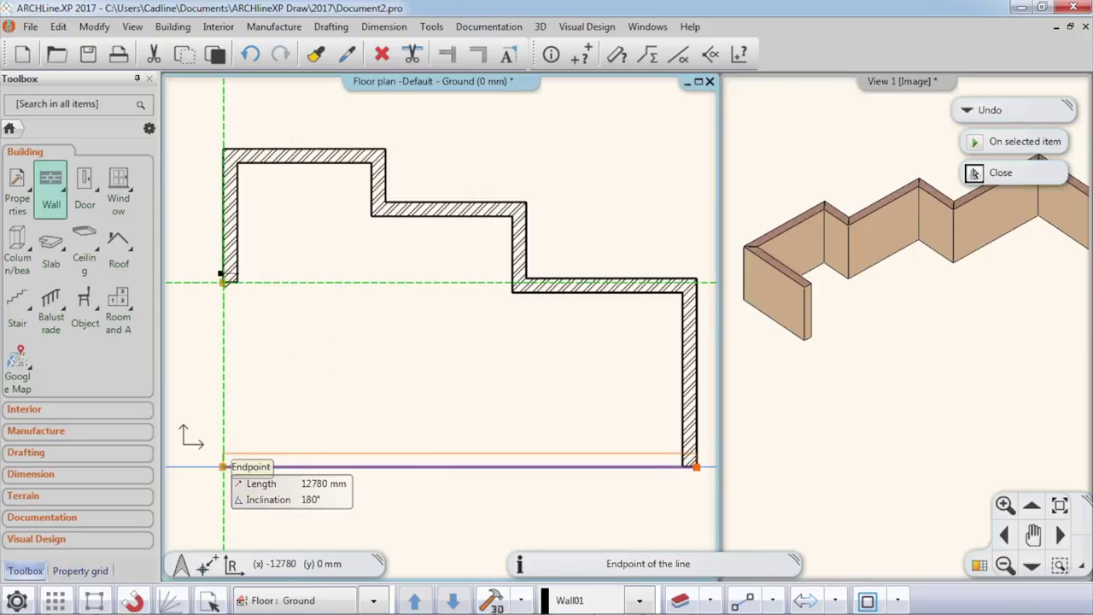
Step: Finish the bottom wall and join the left wall to it with an L connection
{"action": "left_click", "coordinate": [226, 290]}
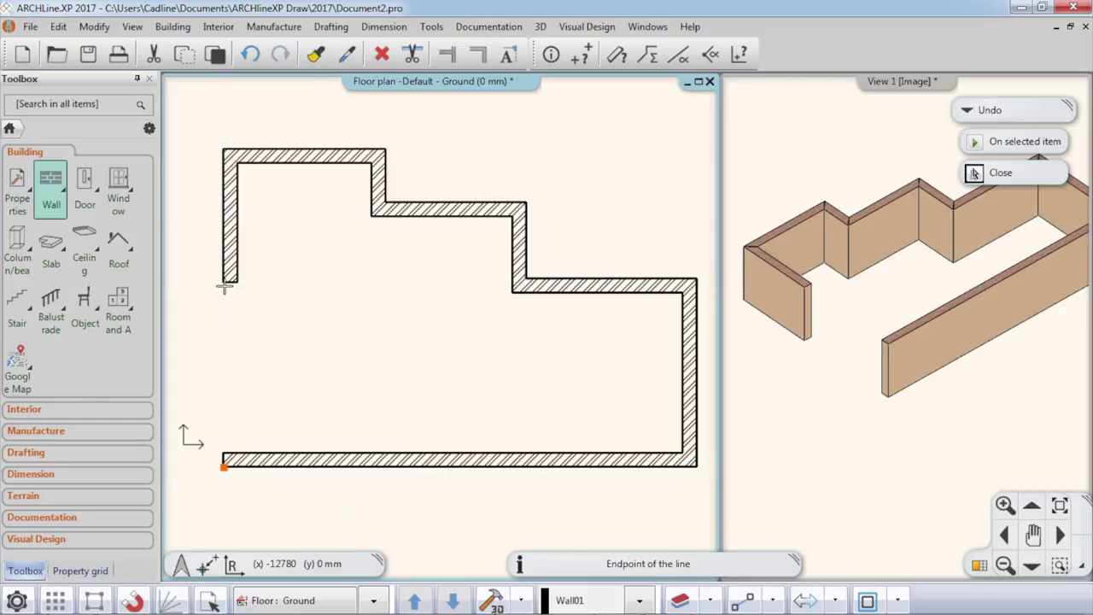
{"action": "key", "text": "Escape"}
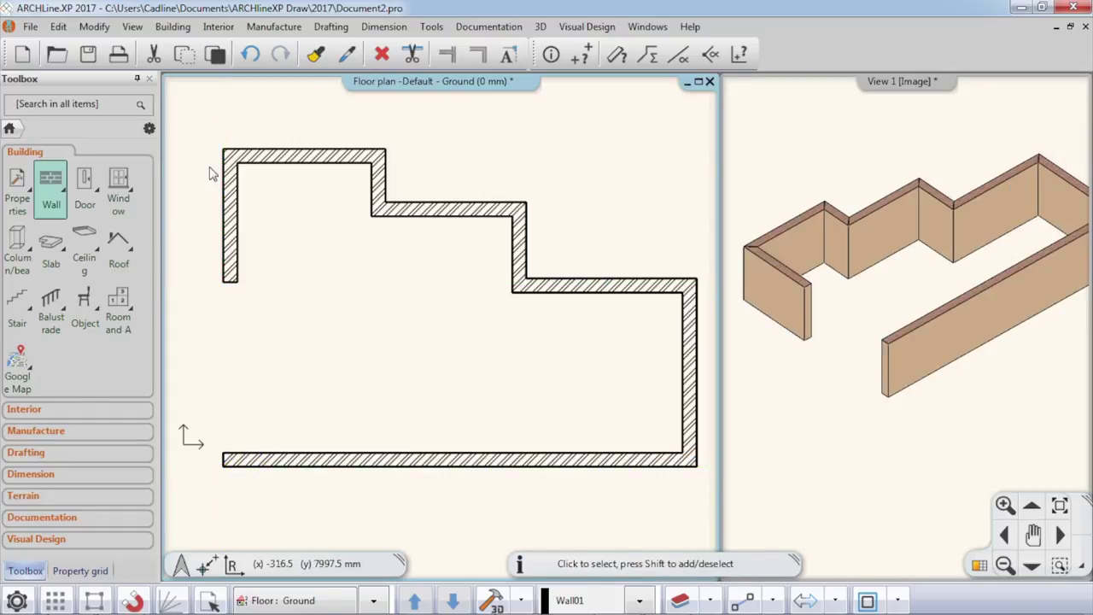
{"action": "left_click", "coordinate": [478, 54]}
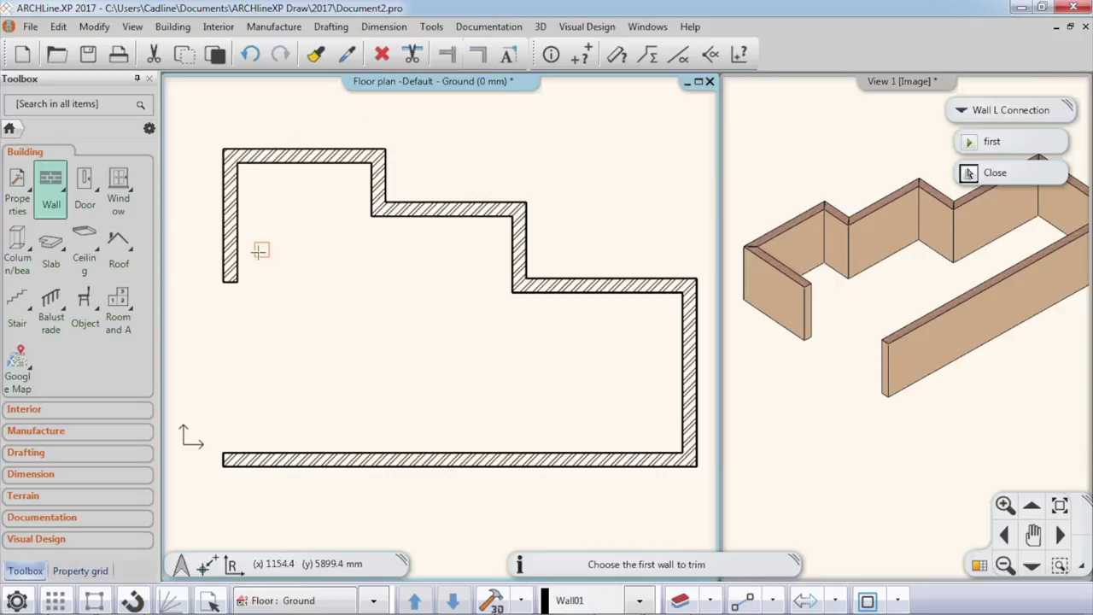
{"action": "left_click", "coordinate": [238, 260]}
{"action": "left_click", "coordinate": [341, 449]}
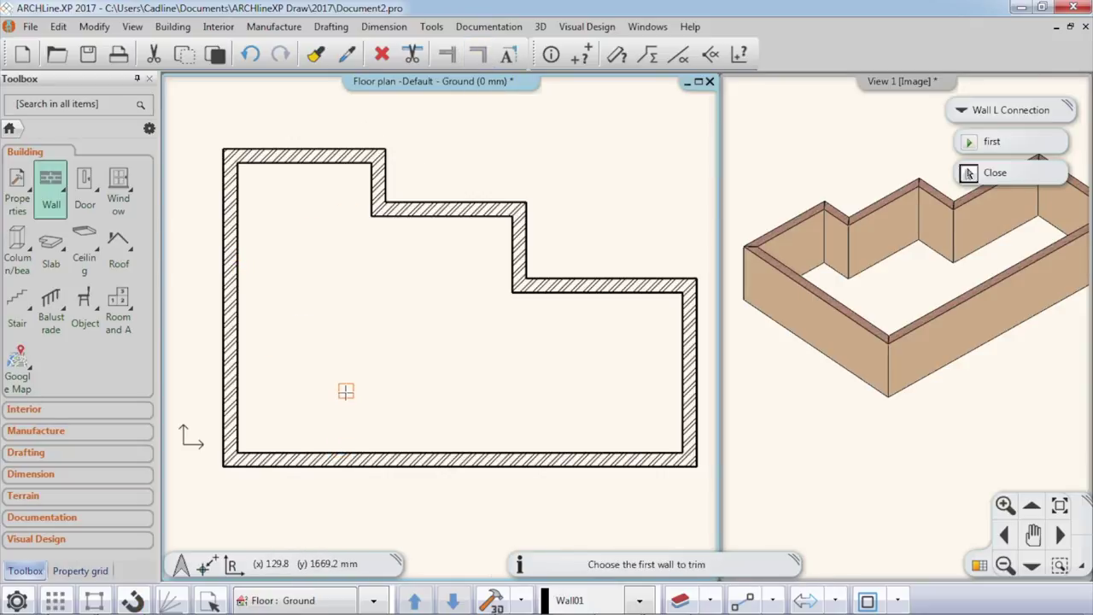
{"action": "key", "text": "Escape"}
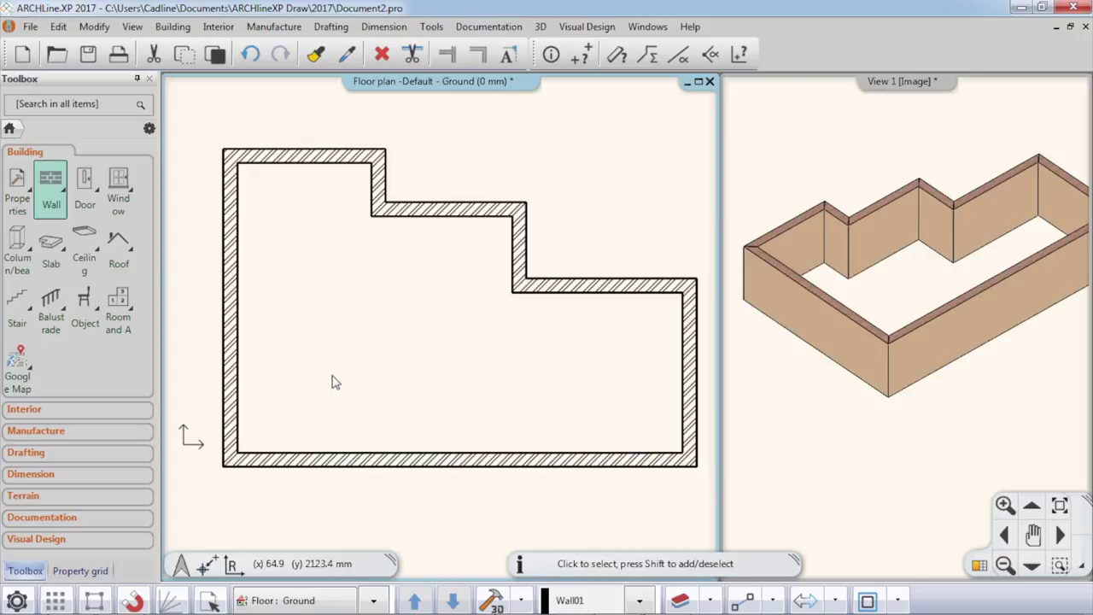
Step: Insert a rectangular 1800 × 1000 mm square add-on into the left wall
{"action": "left_click", "coordinate": [48, 182]}
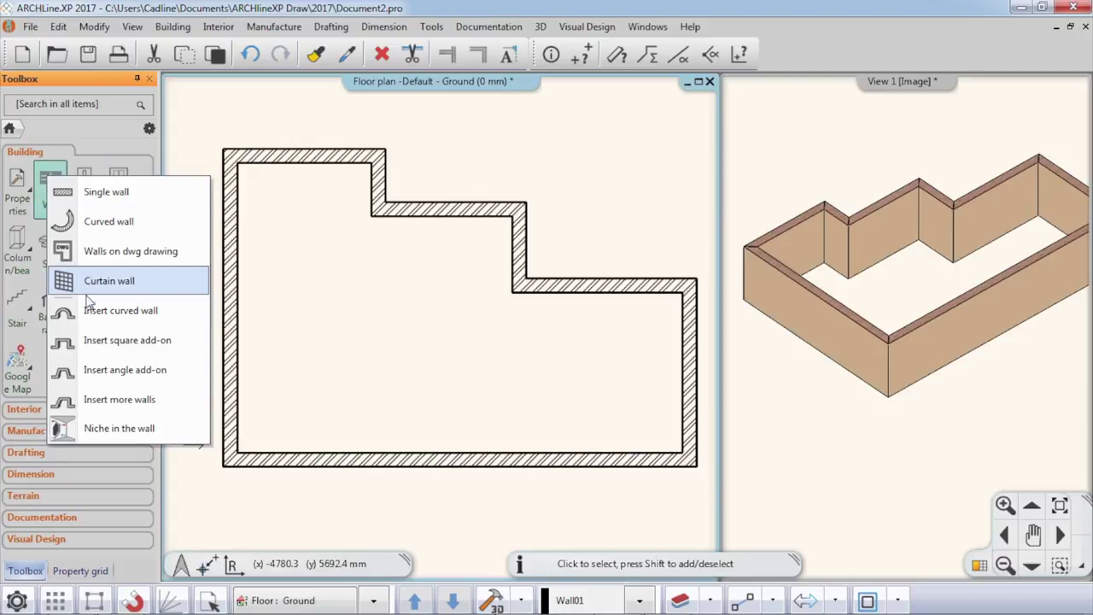
{"action": "left_click", "coordinate": [165, 341]}
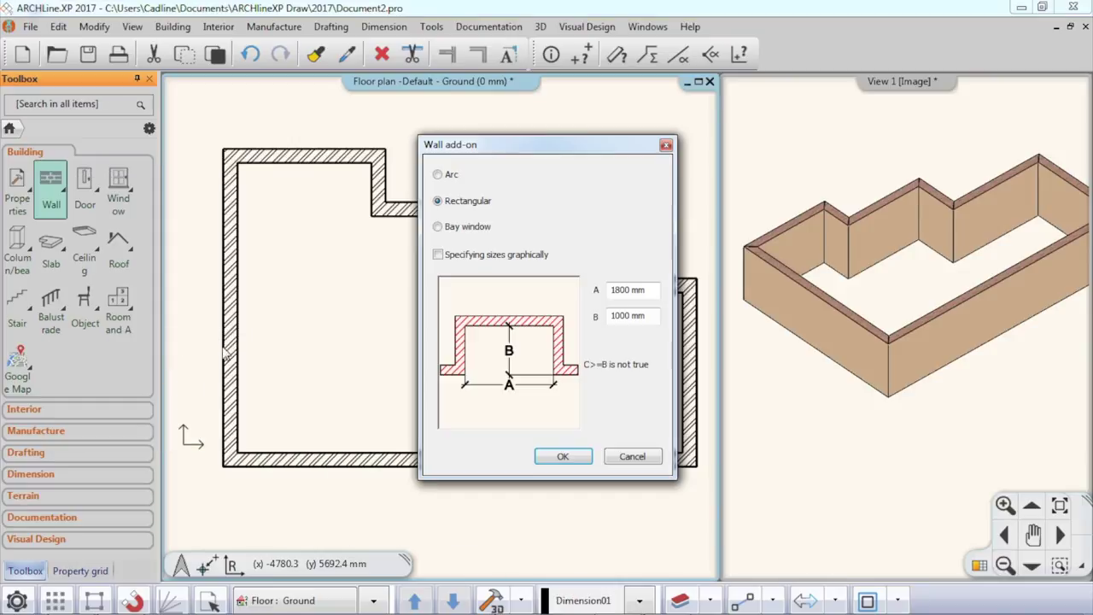
{"action": "double_click", "coordinate": [639, 290]}
{"action": "left_click_drag", "start_coordinate": [652, 318], "coordinate": [609, 317]}
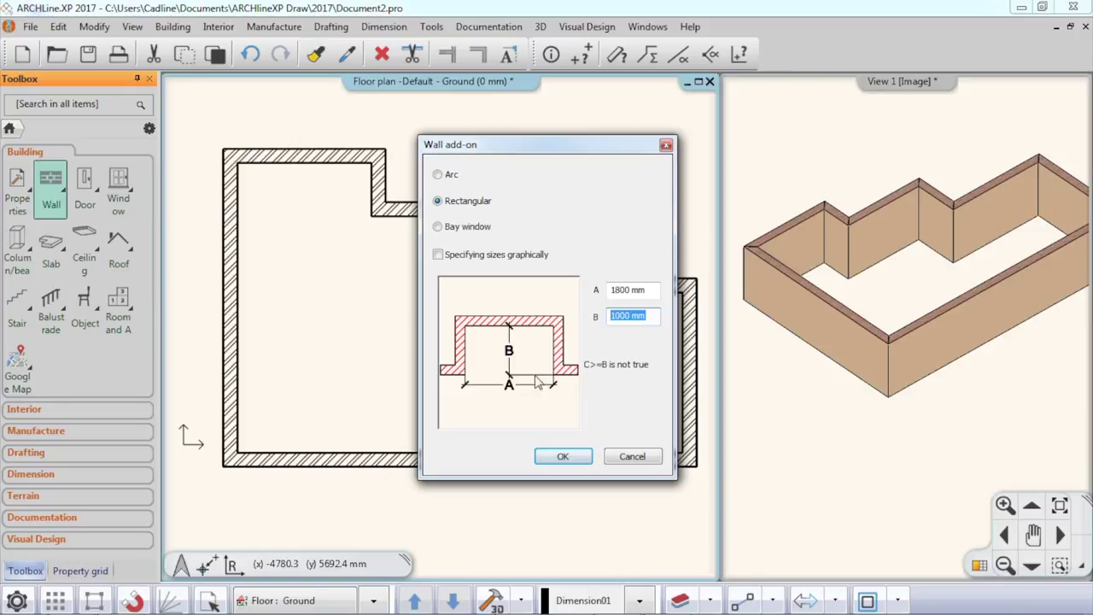
{"action": "left_click", "coordinate": [566, 457]}
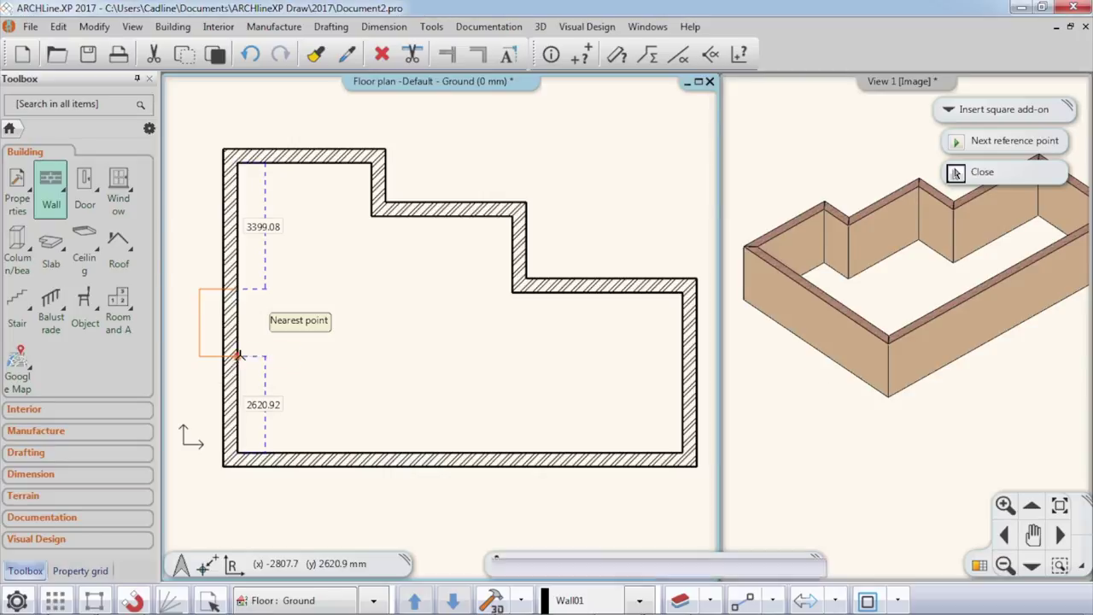
{"action": "key", "text": "Return"}
{"action": "key", "text": "Escape"}
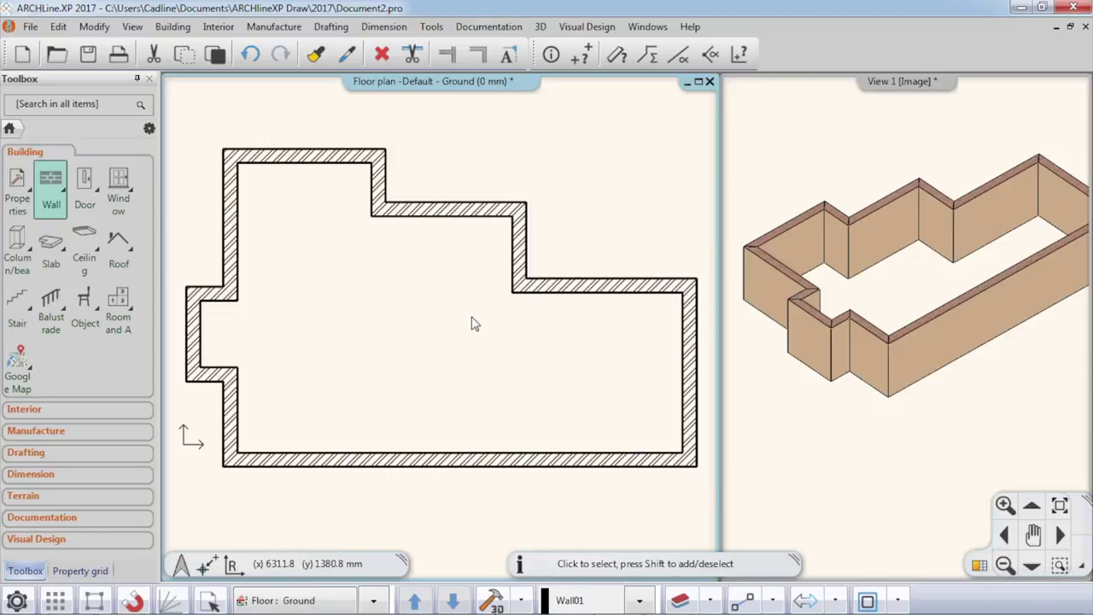
{"action": "scroll", "coordinate": [474, 324], "scroll_direction": "down", "scroll_amount": 2}
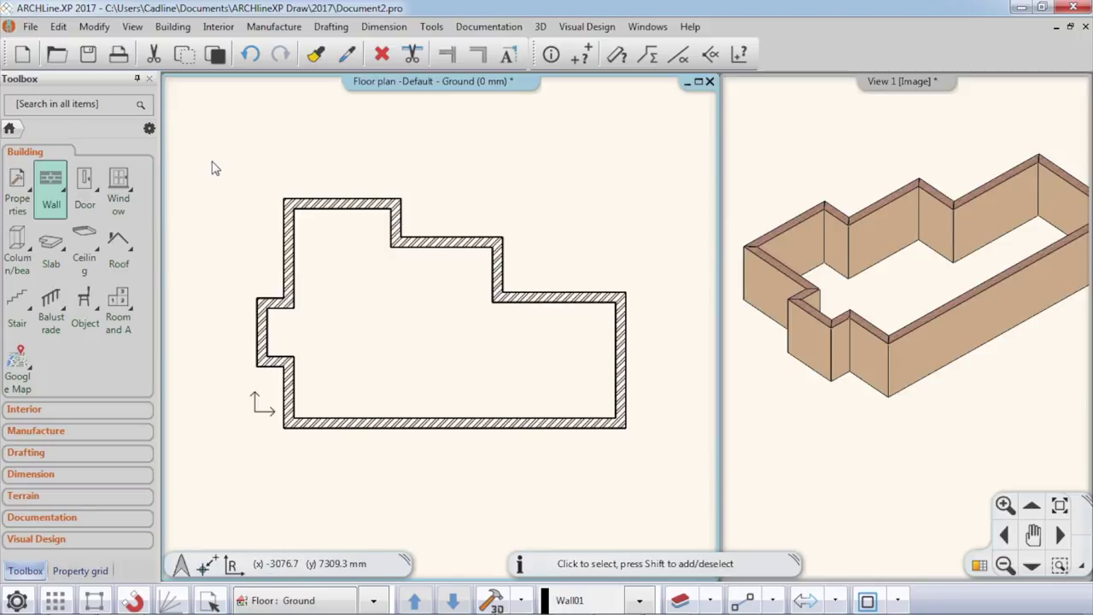
Step: Select all walls and change their total thickness from 380 mm to 440 mm
{"action": "left_click_drag", "start_coordinate": [214, 164], "coordinate": [669, 474]}
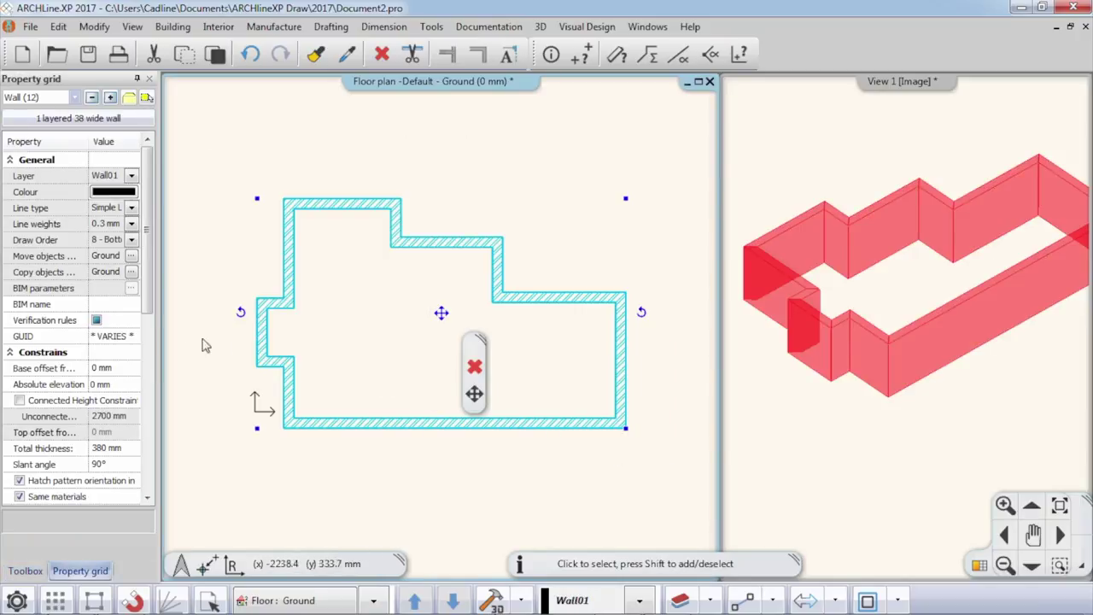
{"action": "left_click_drag", "start_coordinate": [147, 299], "coordinate": [147, 339]}
{"action": "left_click", "coordinate": [127, 367]}
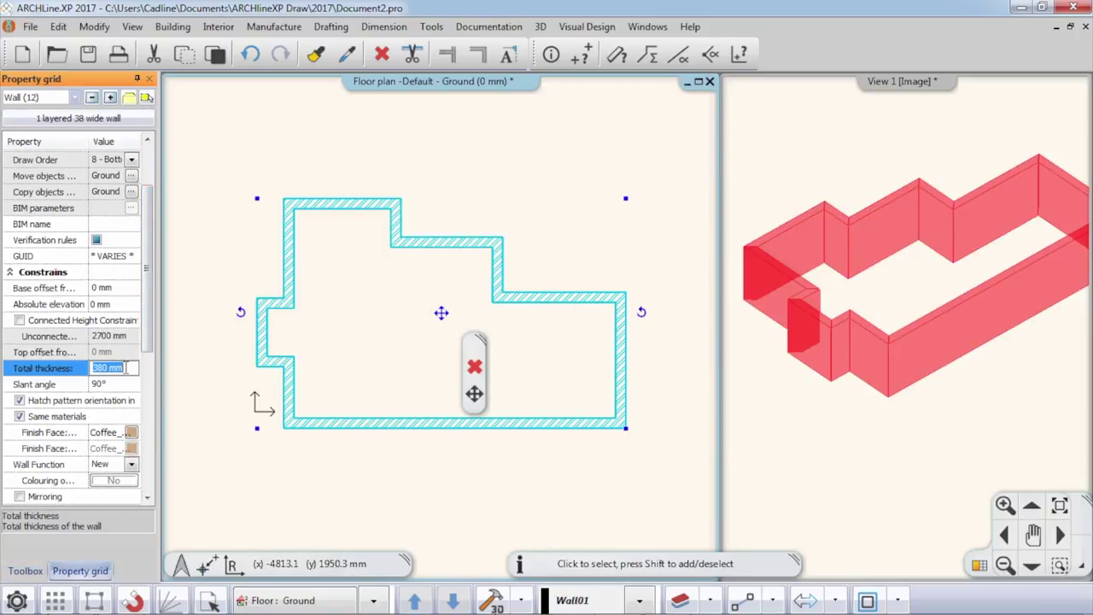
{"action": "type", "text": "440"}
{"action": "key", "text": "Return"}
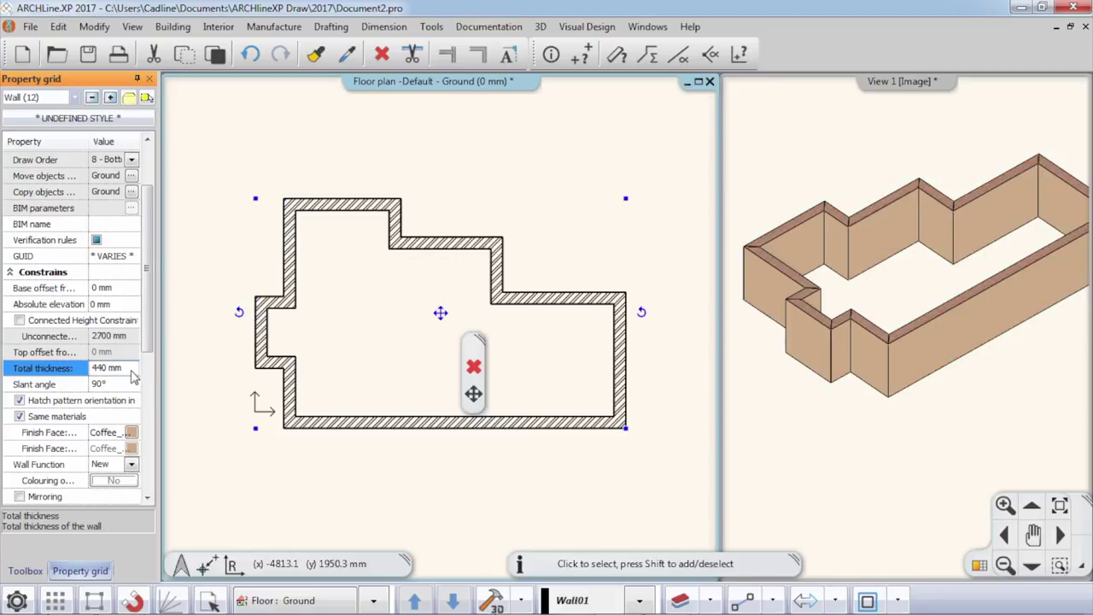
{"action": "left_click", "coordinate": [363, 327]}
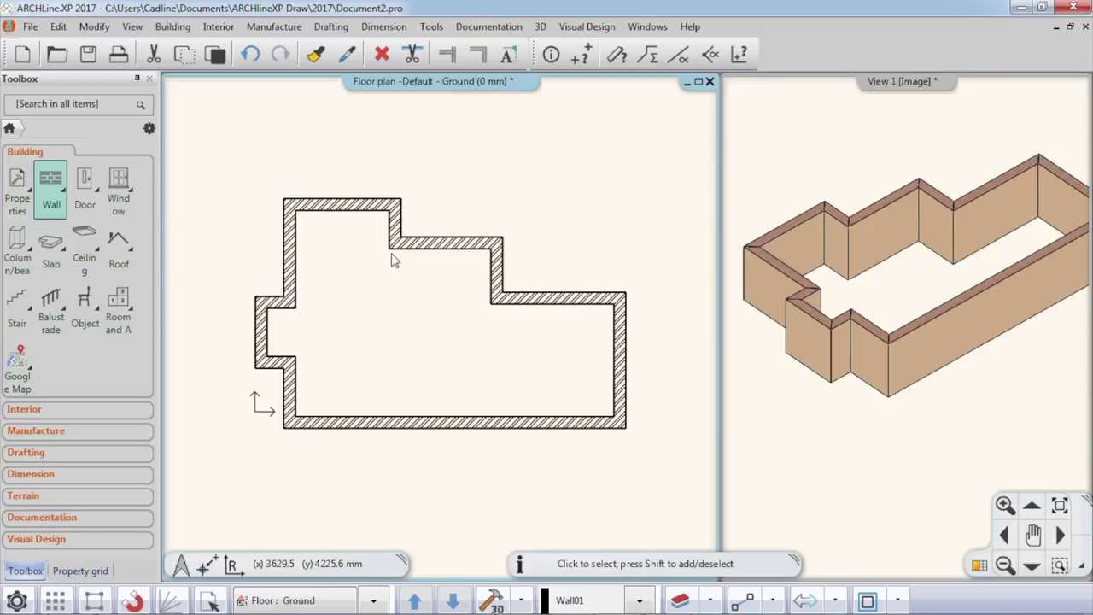
Step: Select the 11900 mm bottom wall and open its Wall properties dialog
{"action": "left_click", "coordinate": [386, 430]}
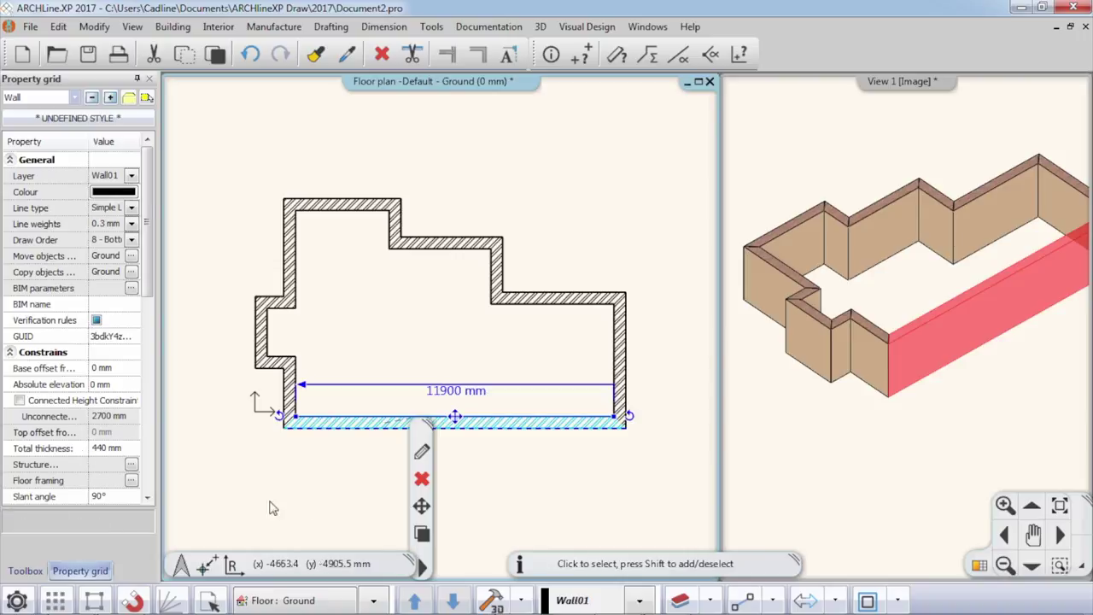
{"action": "left_click", "coordinate": [422, 454]}
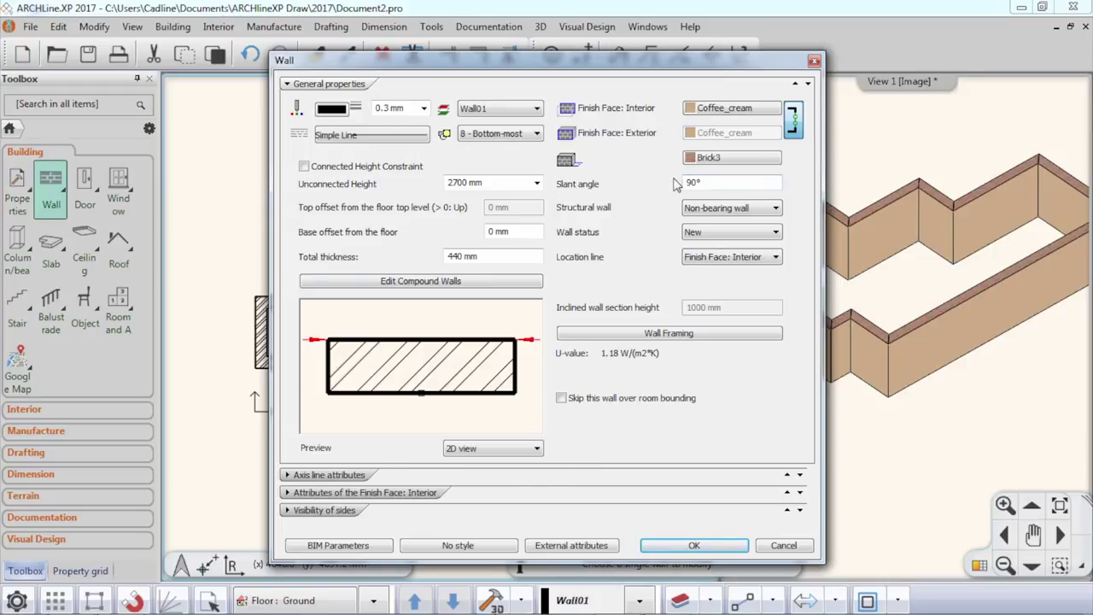
Step: Search 'terca' and set the bottom wall's finish face to Terca_0111 brick
{"action": "left_click", "coordinate": [727, 115]}
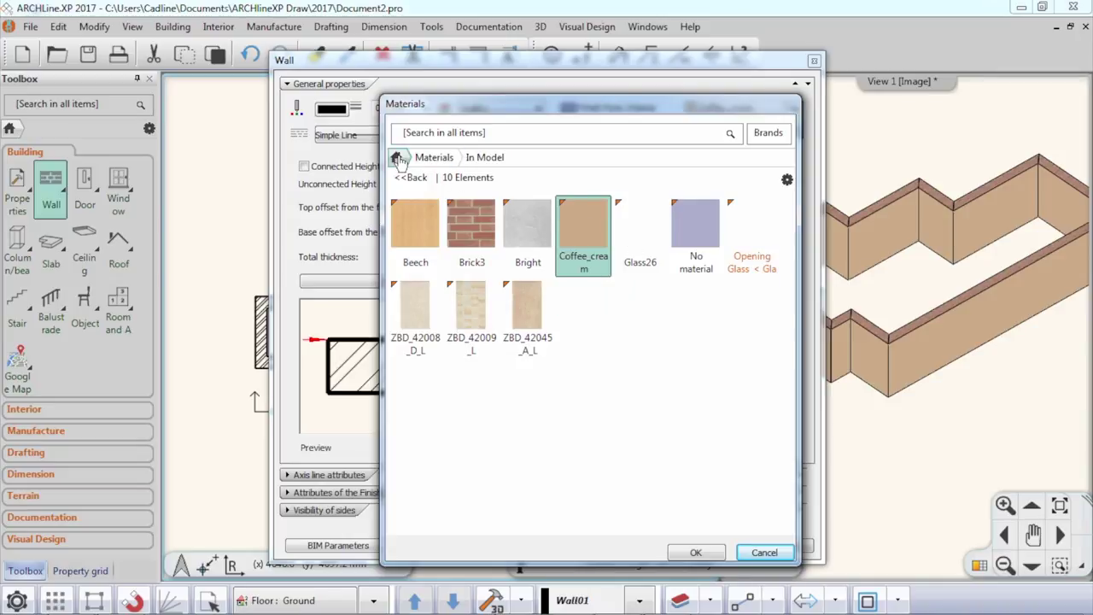
{"action": "left_click", "coordinate": [407, 173]}
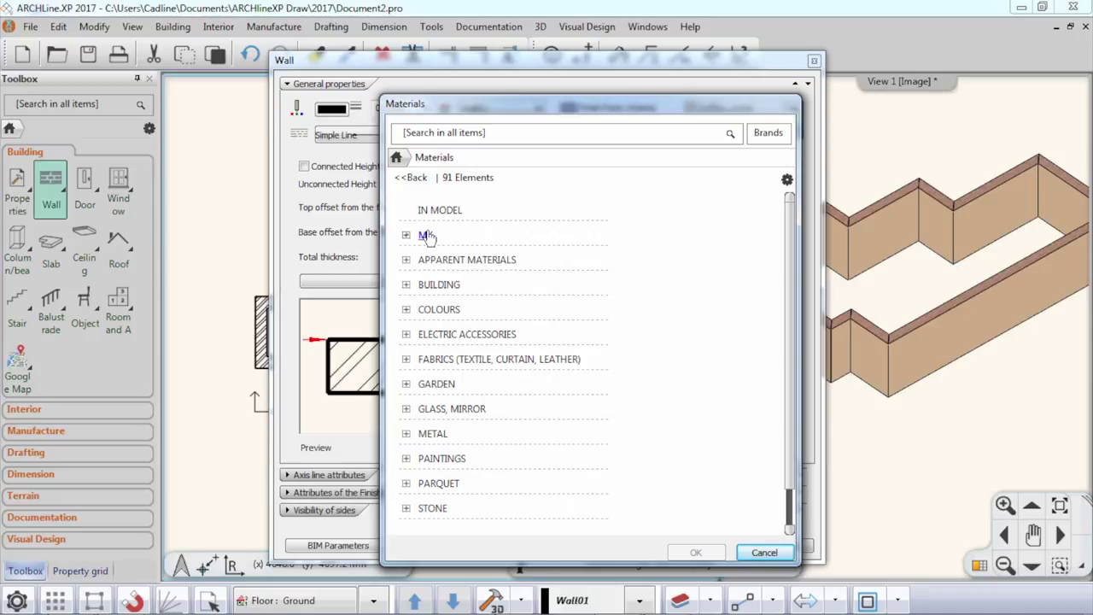
{"action": "left_click", "coordinate": [465, 139]}
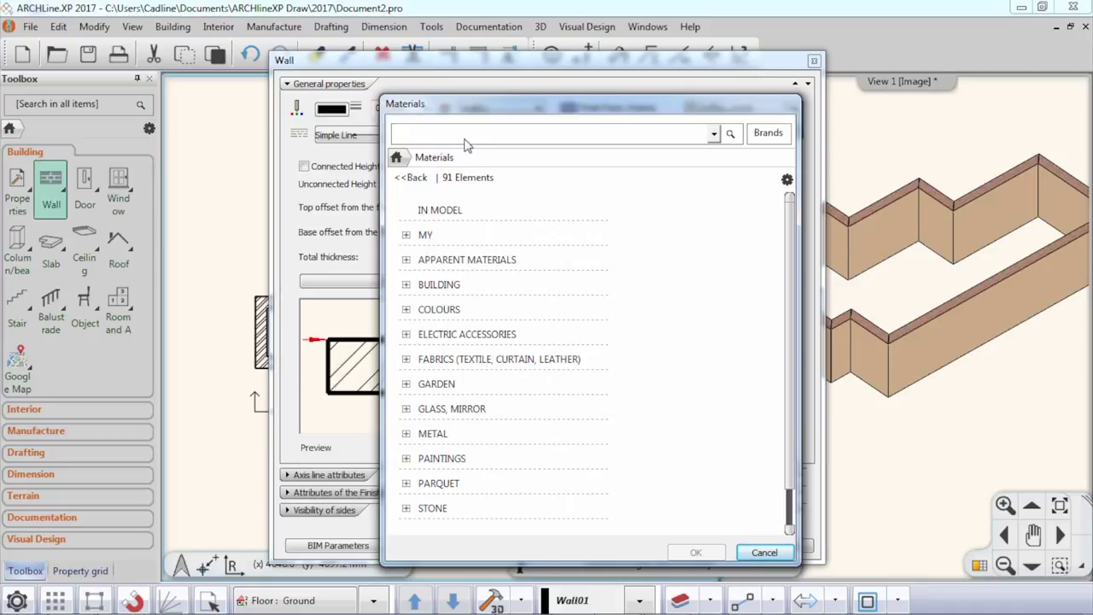
{"action": "type", "text": "terca"}
{"action": "key", "text": "Return"}
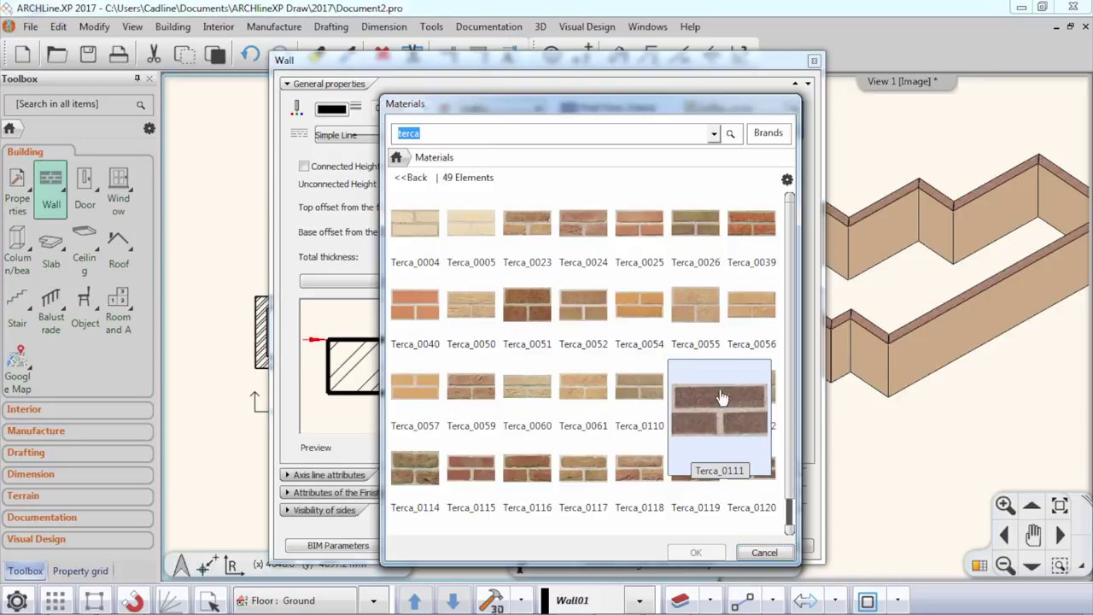
{"action": "left_click", "coordinate": [707, 412]}
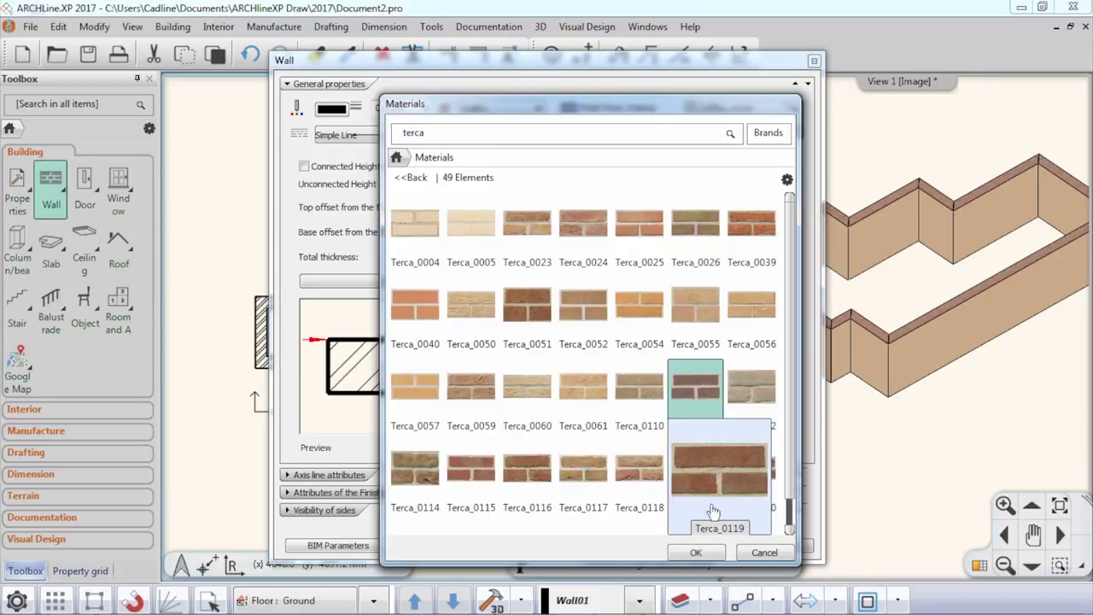
{"action": "left_click", "coordinate": [695, 554]}
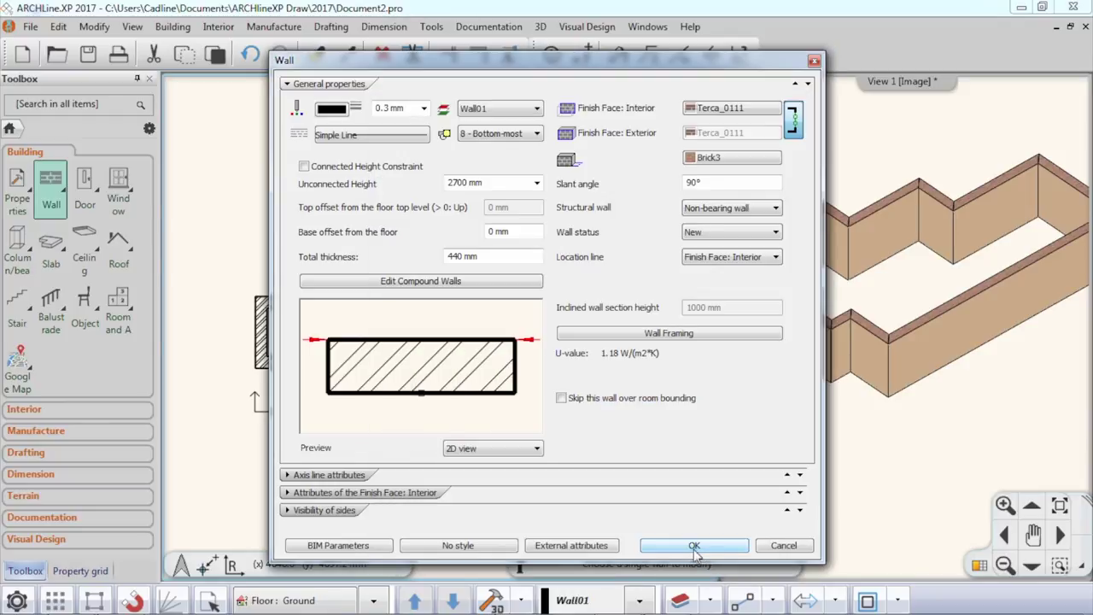
{"action": "left_click", "coordinate": [686, 546]}
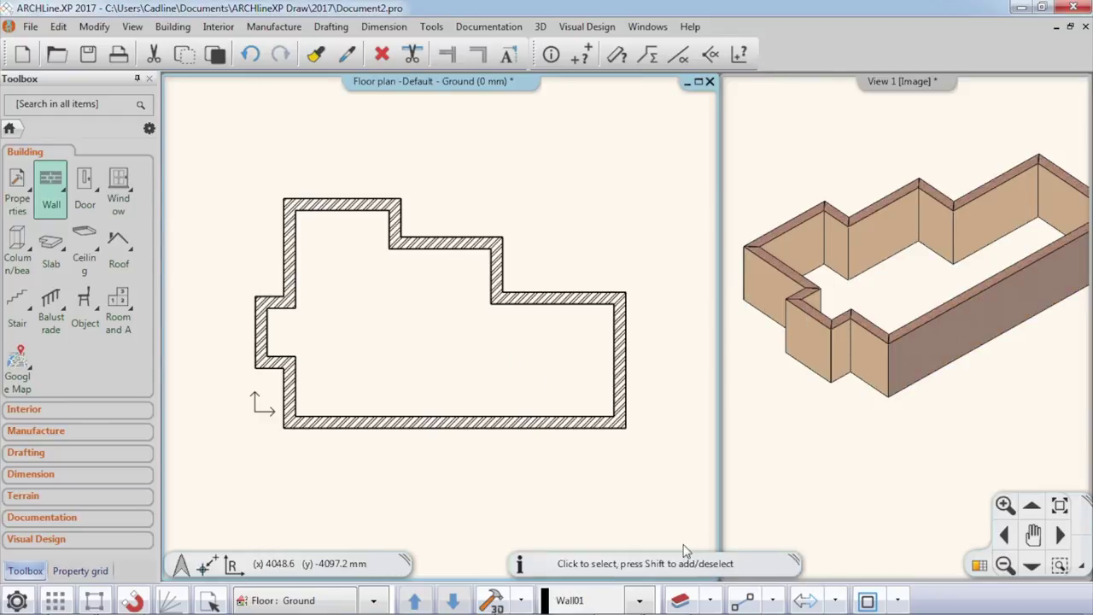
Step: Copy the bottom wall's Terca_0111 properties onto all walls selected with a window
{"action": "left_click", "coordinate": [895, 339]}
{"action": "scroll", "coordinate": [905, 323], "scroll_direction": "up", "scroll_amount": 5}
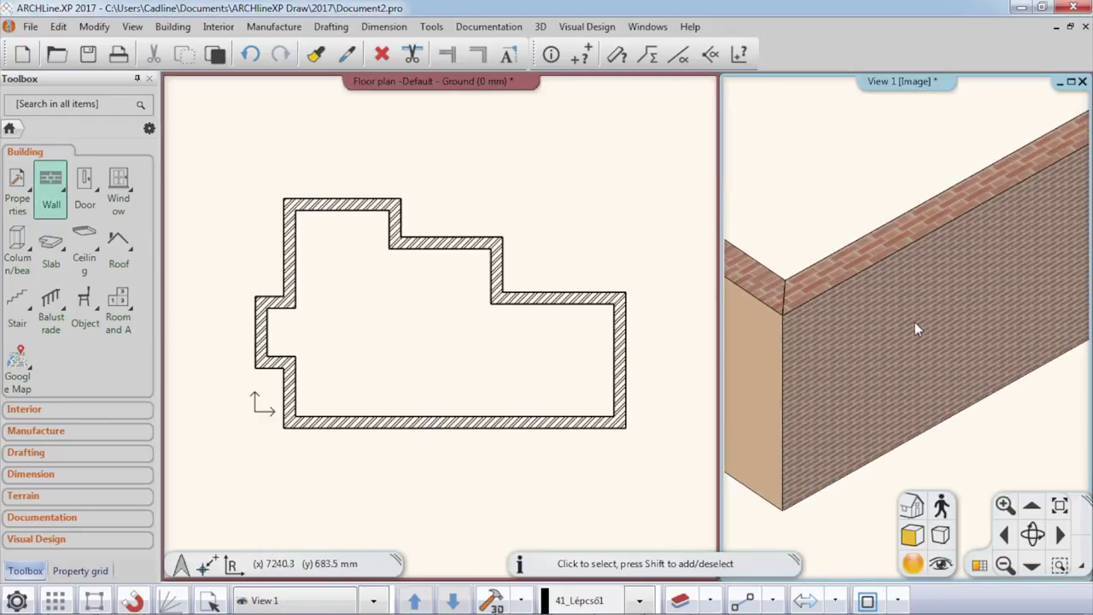
{"action": "scroll", "coordinate": [911, 322], "scroll_direction": "down", "scroll_amount": 5}
{"action": "scroll", "coordinate": [907, 325], "scroll_direction": "down", "scroll_amount": 2}
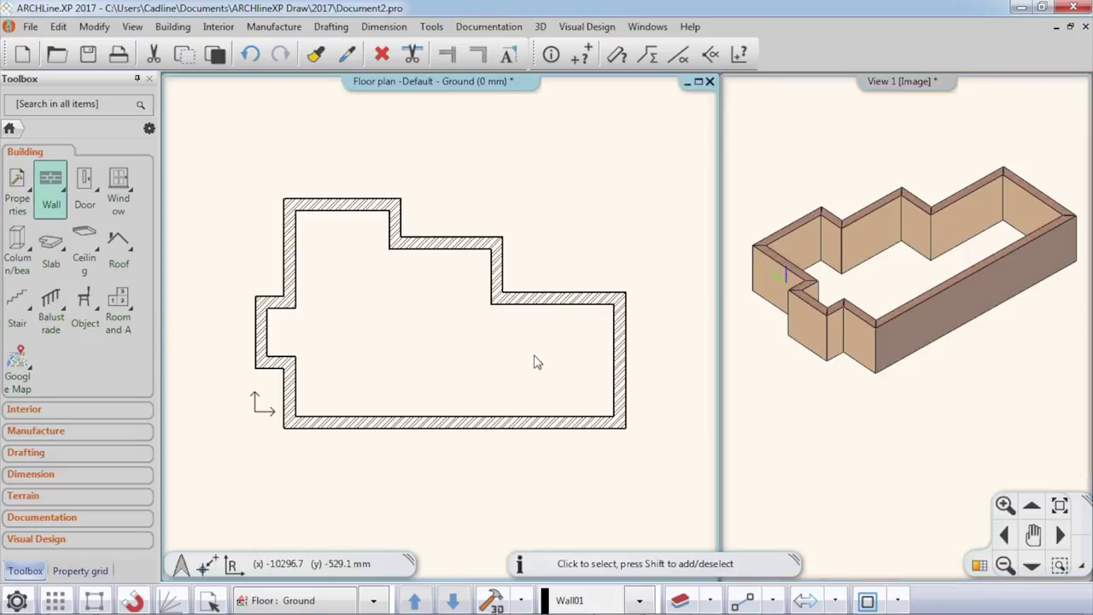
{"action": "left_click", "coordinate": [453, 424]}
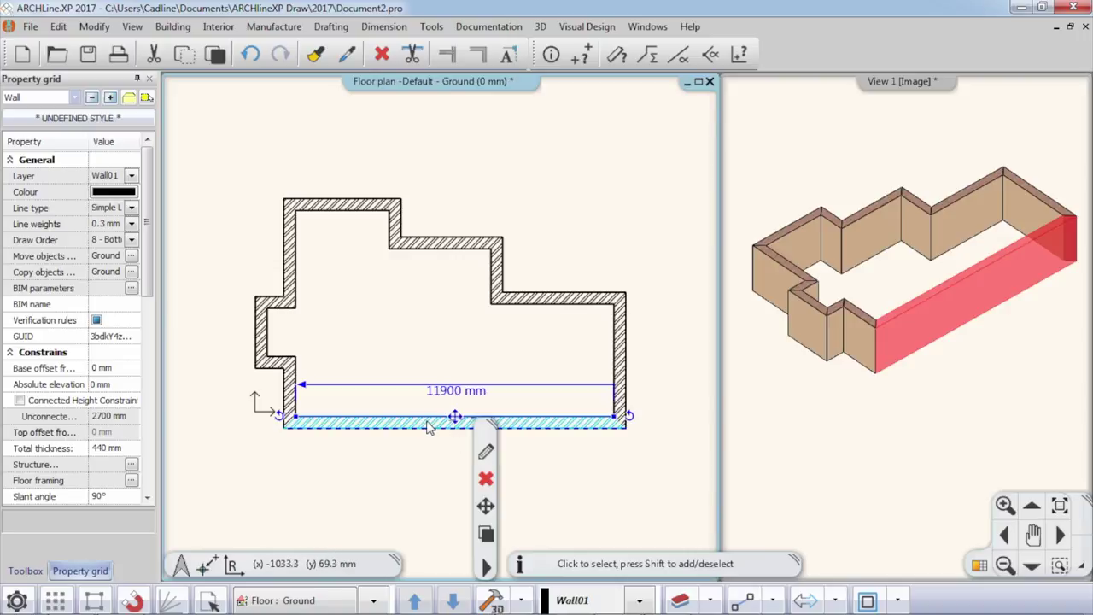
{"action": "left_click", "coordinate": [316, 55]}
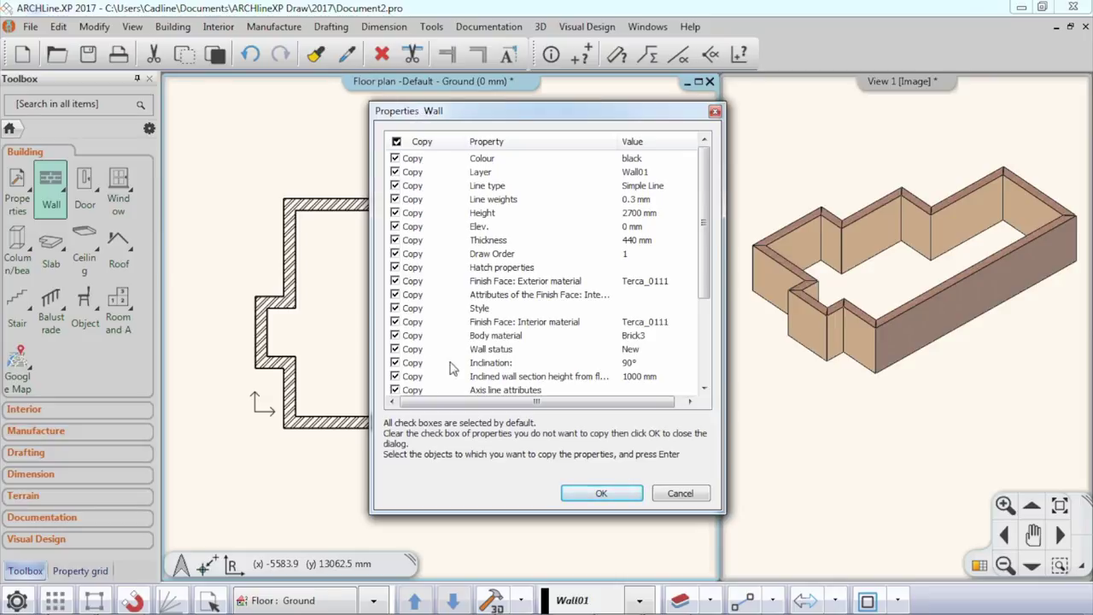
{"action": "left_click", "coordinate": [601, 495]}
{"action": "left_click", "coordinate": [220, 148]}
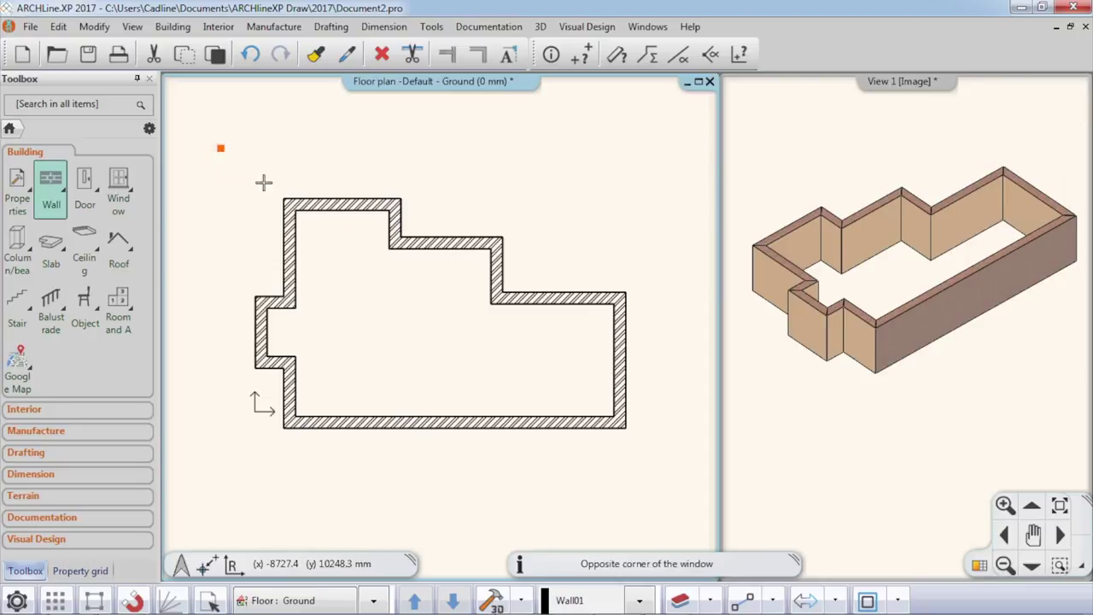
{"action": "left_click", "coordinate": [651, 464]}
{"action": "right_click", "coordinate": [512, 379]}
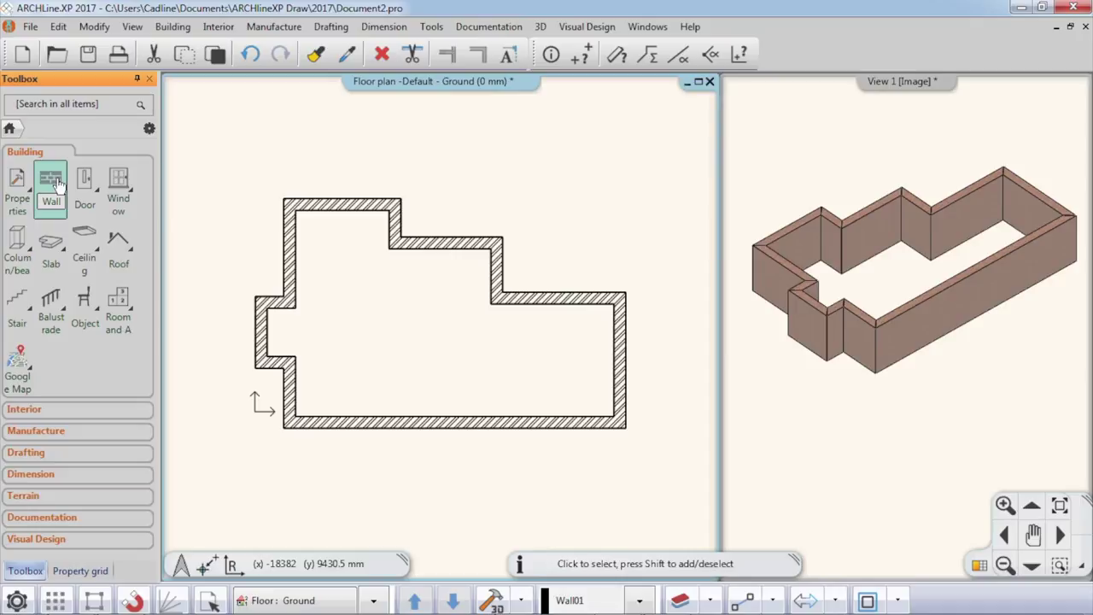
Step: Set new-wall defaults to 300 mm total thickness with a Bright_white interior finish
{"action": "right_click", "coordinate": [58, 185]}
{"action": "left_click", "coordinate": [134, 225]}
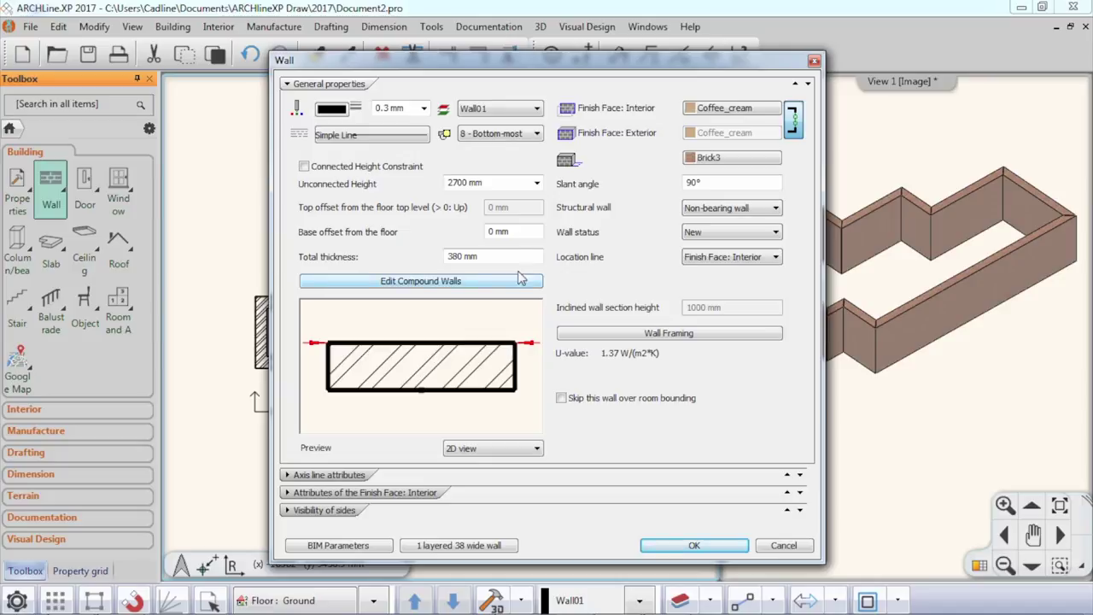
{"action": "left_click_drag", "start_coordinate": [486, 256], "coordinate": [447, 260]}
{"action": "type", "text": "300"}
{"action": "left_click", "coordinate": [739, 110]}
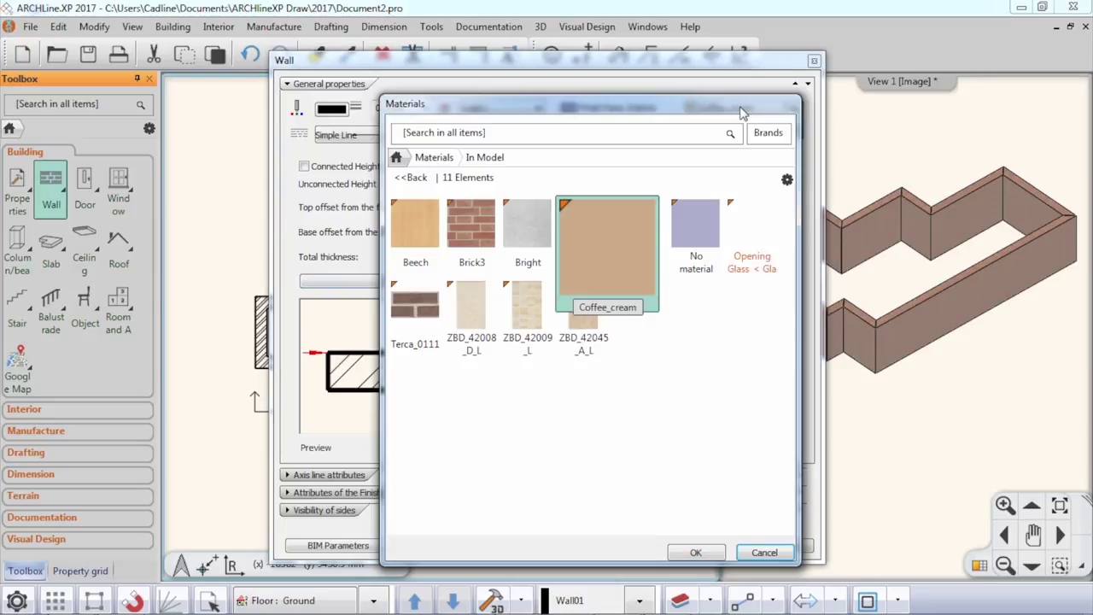
{"action": "left_click", "coordinate": [396, 158]}
{"action": "left_click", "coordinate": [433, 133]}
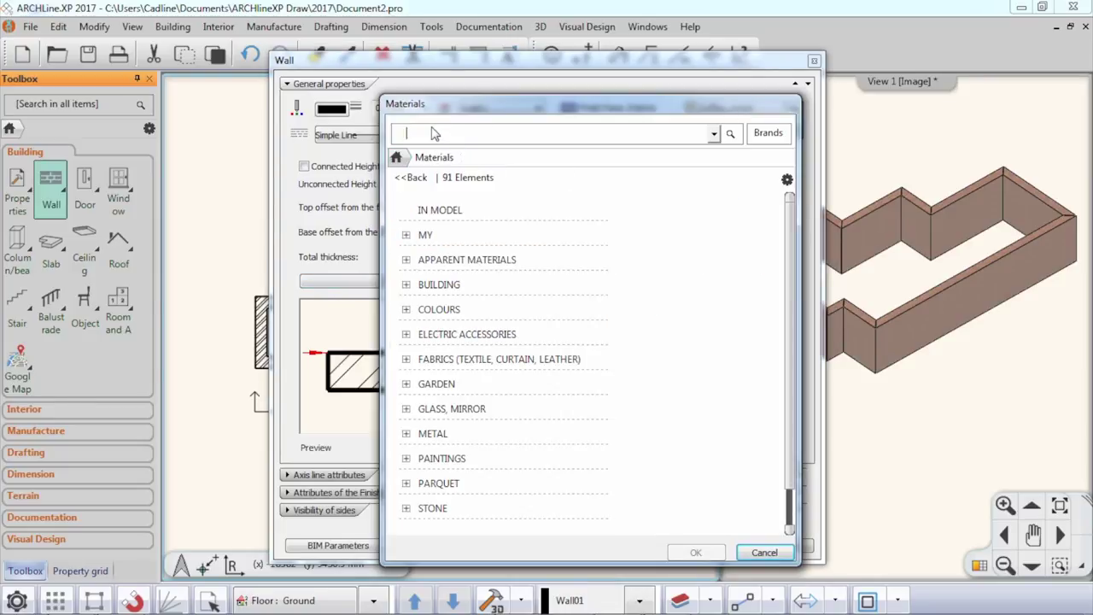
{"action": "key", "text": "Return"}
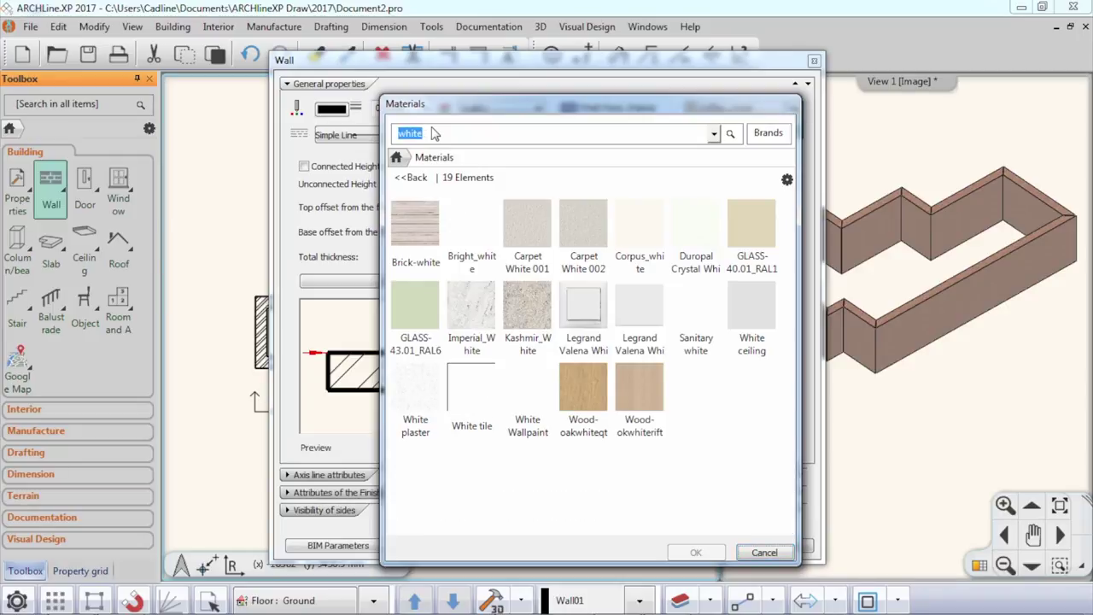
{"action": "left_click", "coordinate": [474, 229]}
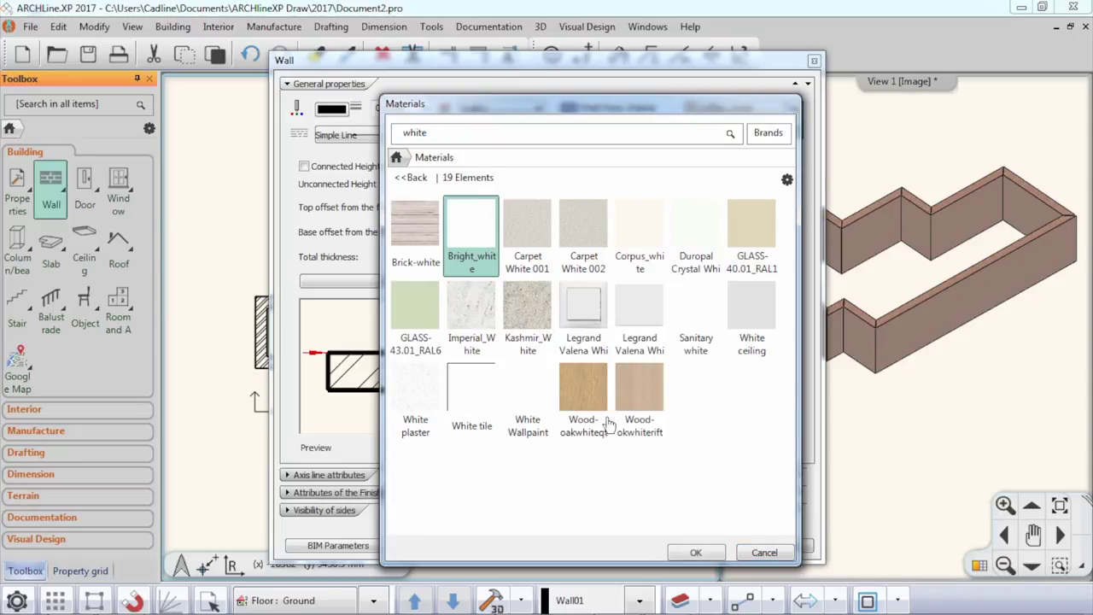
{"action": "left_click", "coordinate": [718, 553]}
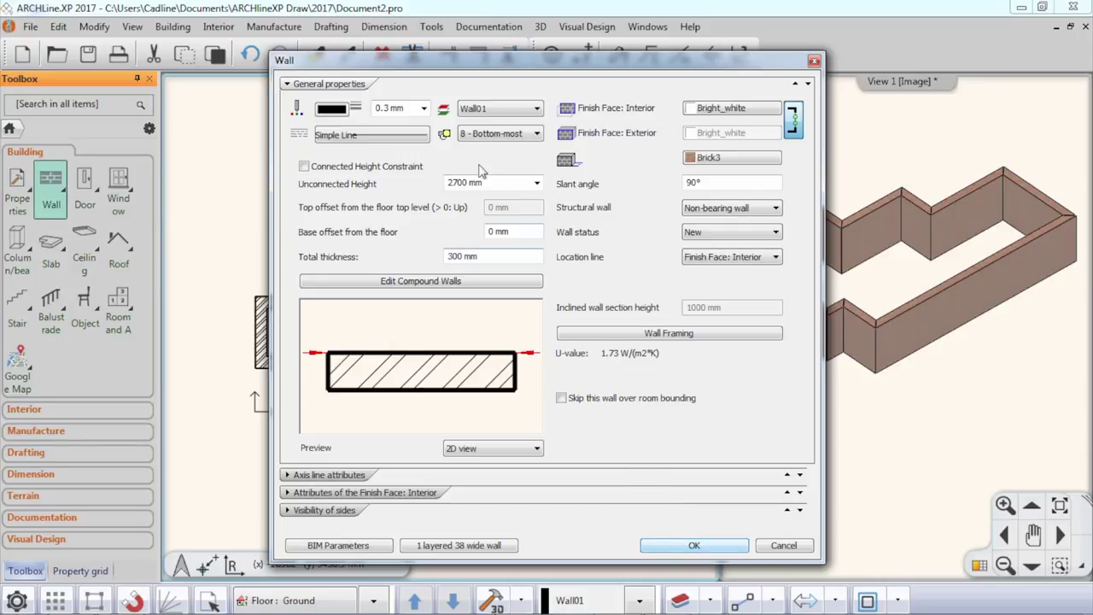
{"action": "left_click", "coordinate": [677, 551]}
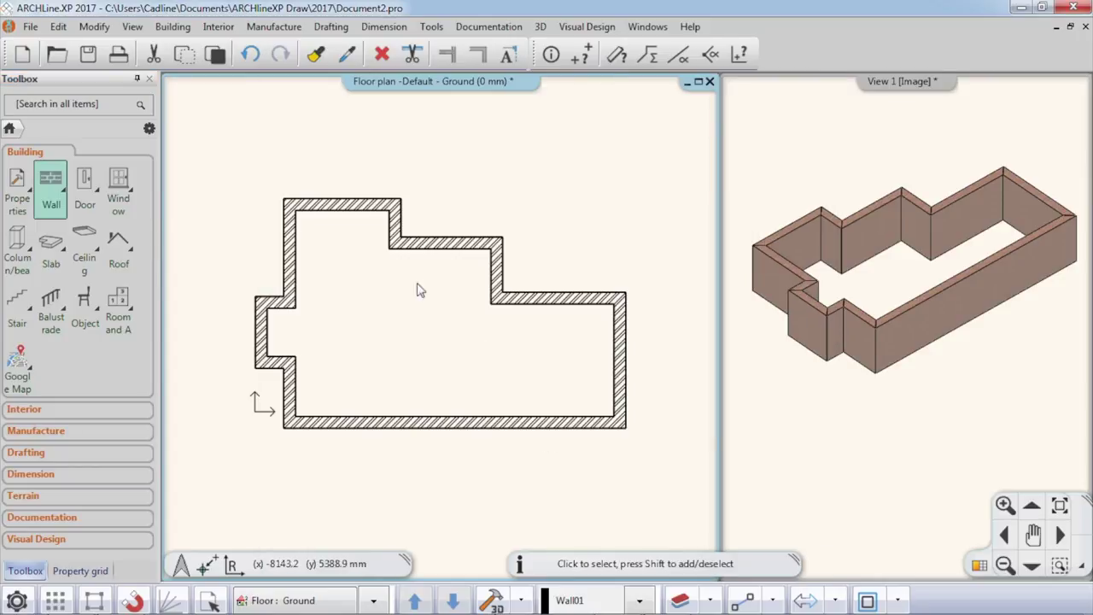
Step: Draw a single interior wall from the upper inner corner down to the bottom wall
{"action": "mouse_move", "coordinate": [45, 178]}
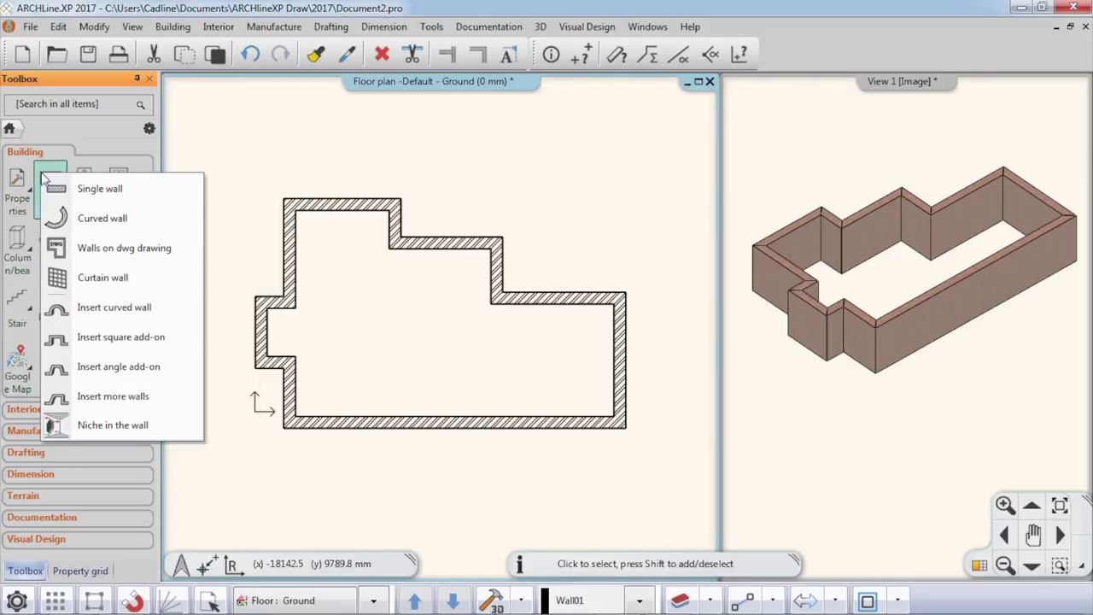
{"action": "left_click", "coordinate": [85, 188]}
{"action": "left_click", "coordinate": [389, 245]}
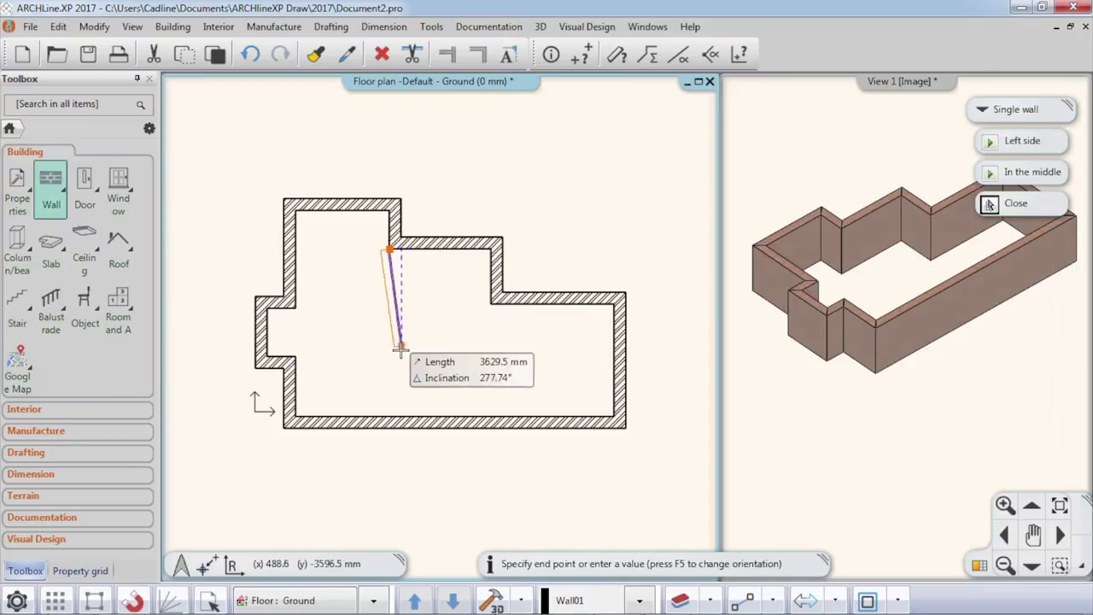
{"action": "scroll", "coordinate": [401, 366], "scroll_direction": "up", "scroll_amount": 2}
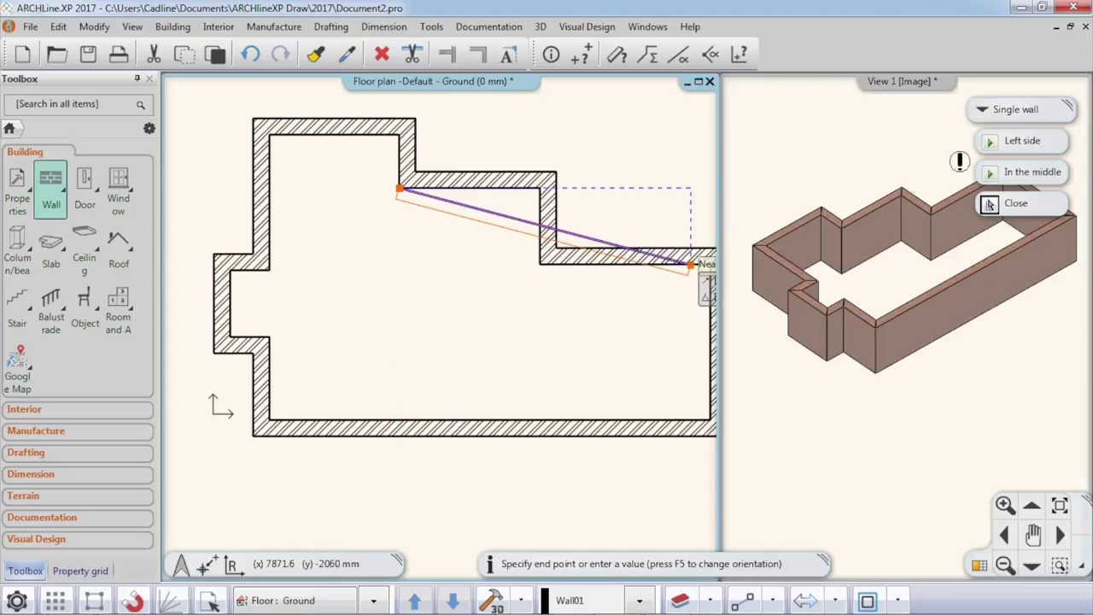
{"action": "left_click", "coordinate": [1013, 147]}
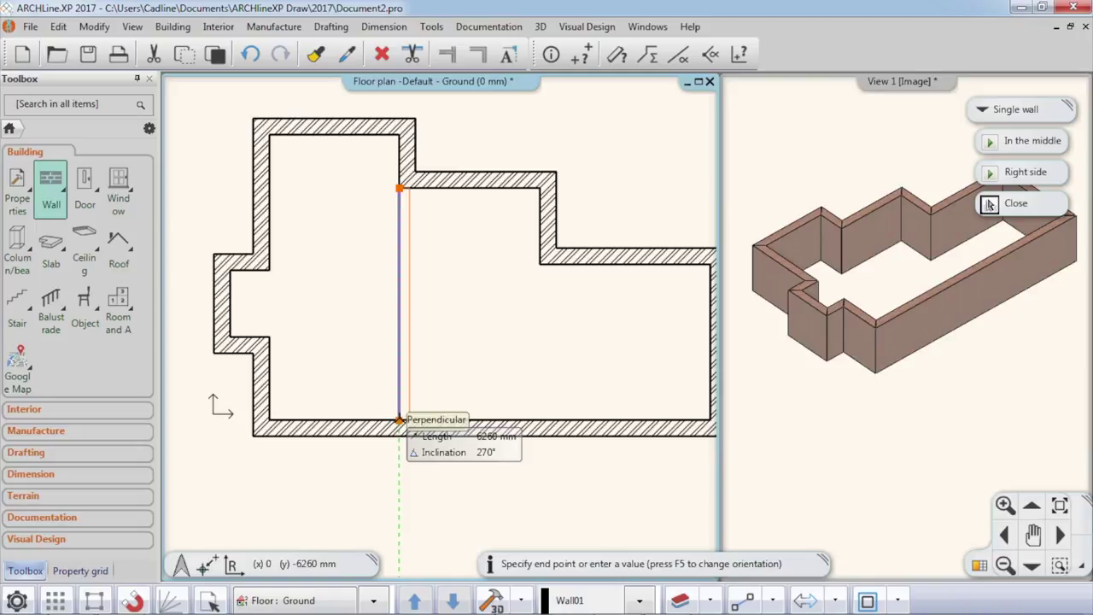
{"action": "left_click", "coordinate": [399, 420]}
{"action": "right_click", "coordinate": [353, 338]}
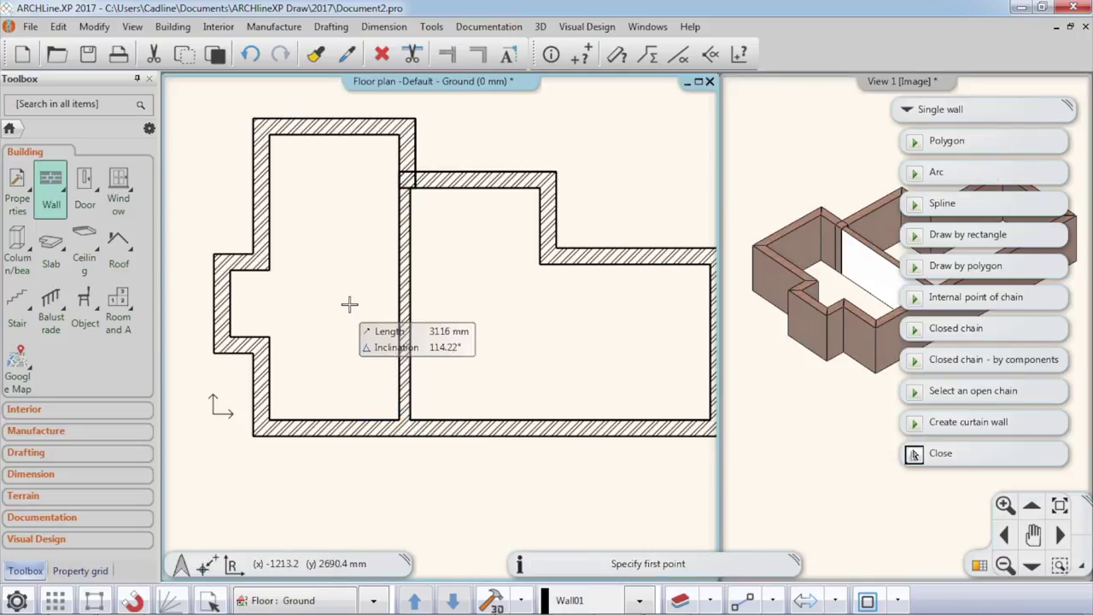
{"action": "key", "text": "Escape"}
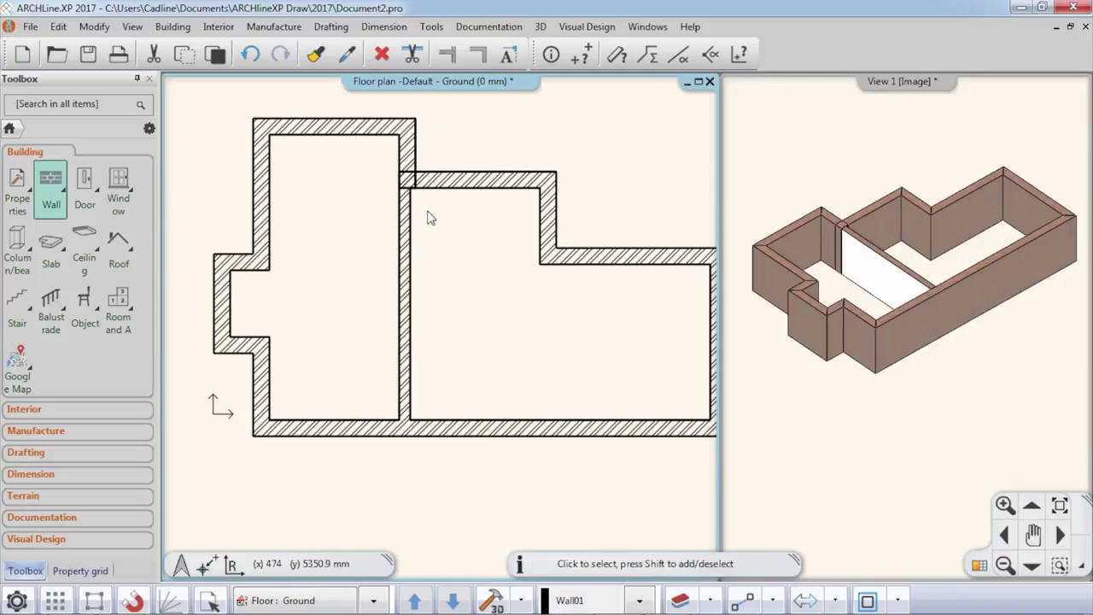
{"action": "middle_click_drag", "start_coordinate": [493, 316], "coordinate": [458, 303]}
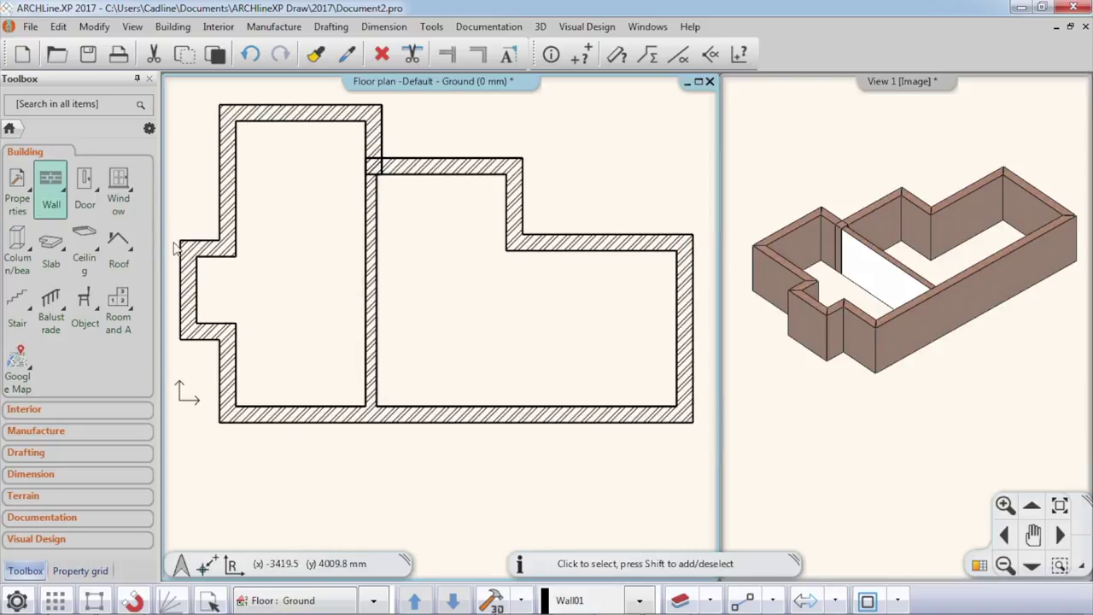
Step: Change the default wall thickness to 100 mm and review its Pset_WallCommon BIM parameters
{"action": "right_click", "coordinate": [47, 186]}
{"action": "left_click", "coordinate": [99, 227]}
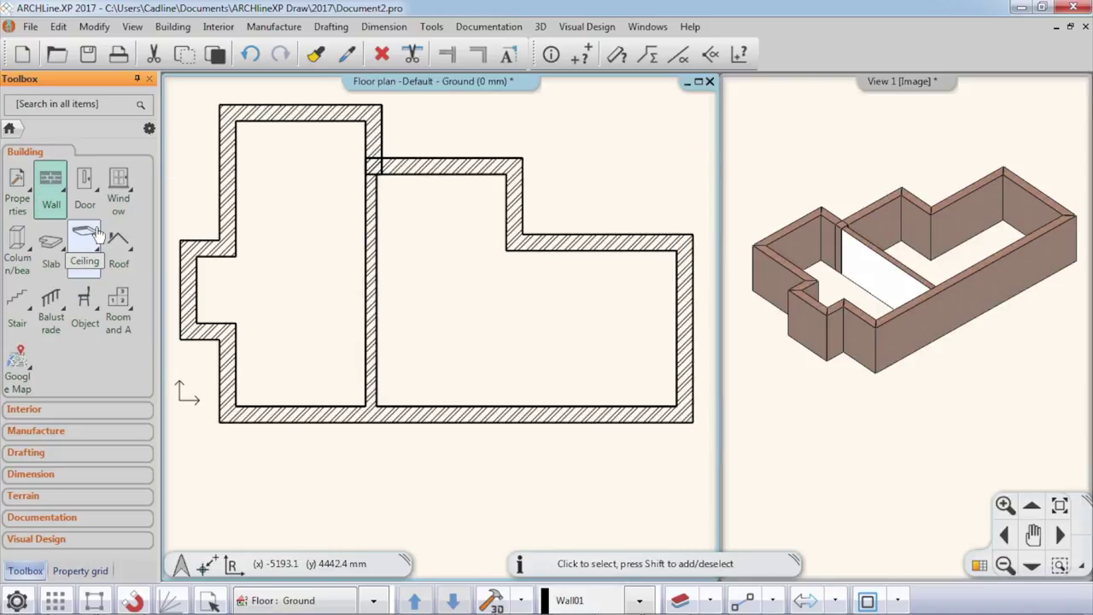
{"action": "left_click_drag", "start_coordinate": [508, 260], "coordinate": [393, 265]}
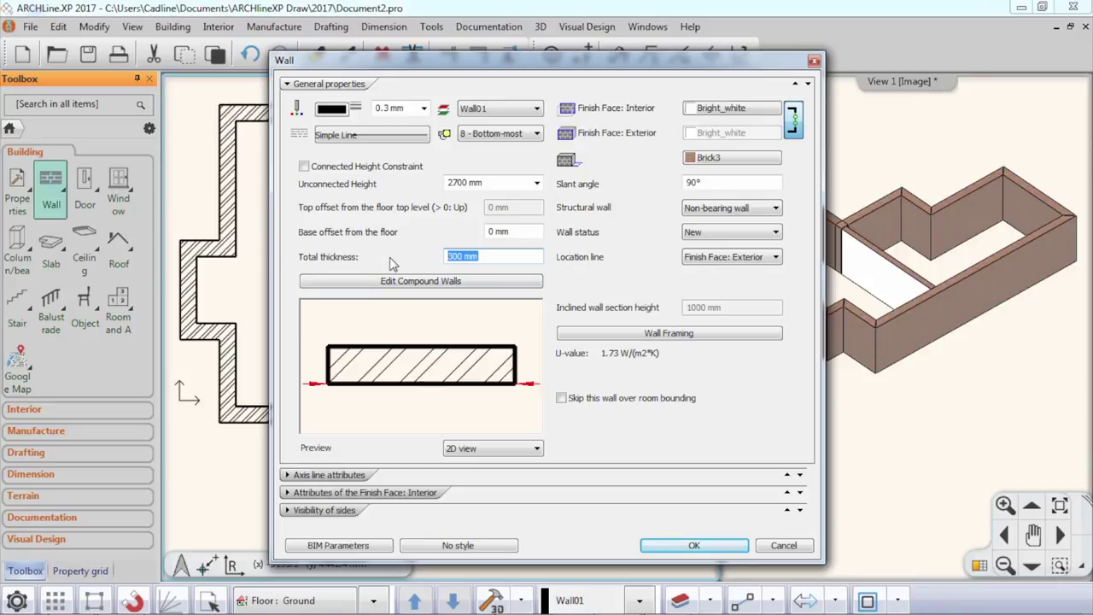
{"action": "type", "text": "100"}
{"action": "left_click", "coordinate": [510, 231]}
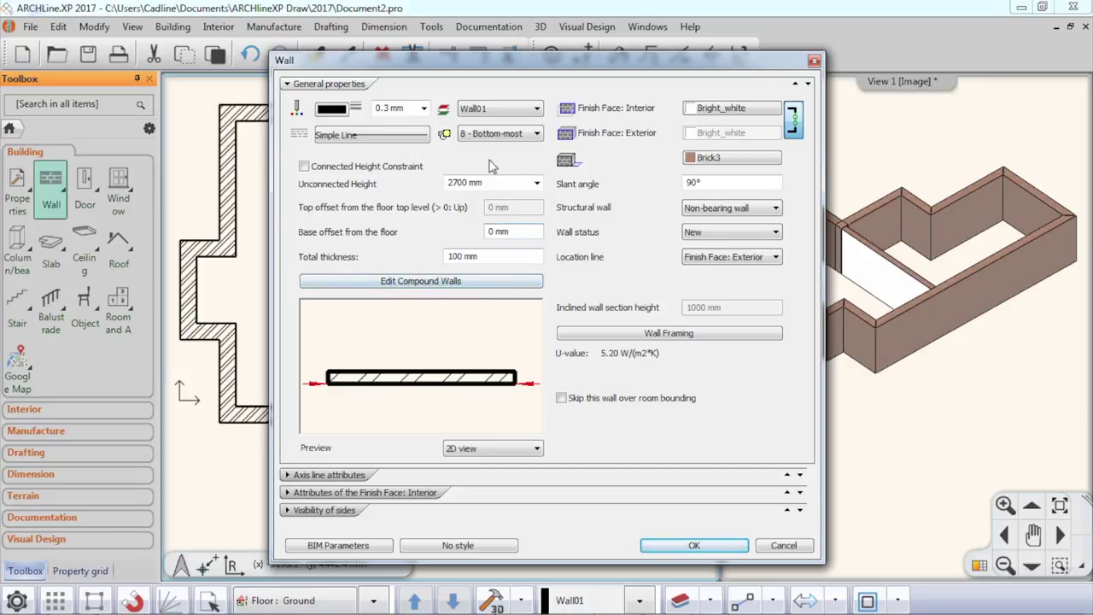
{"action": "left_click", "coordinate": [357, 550]}
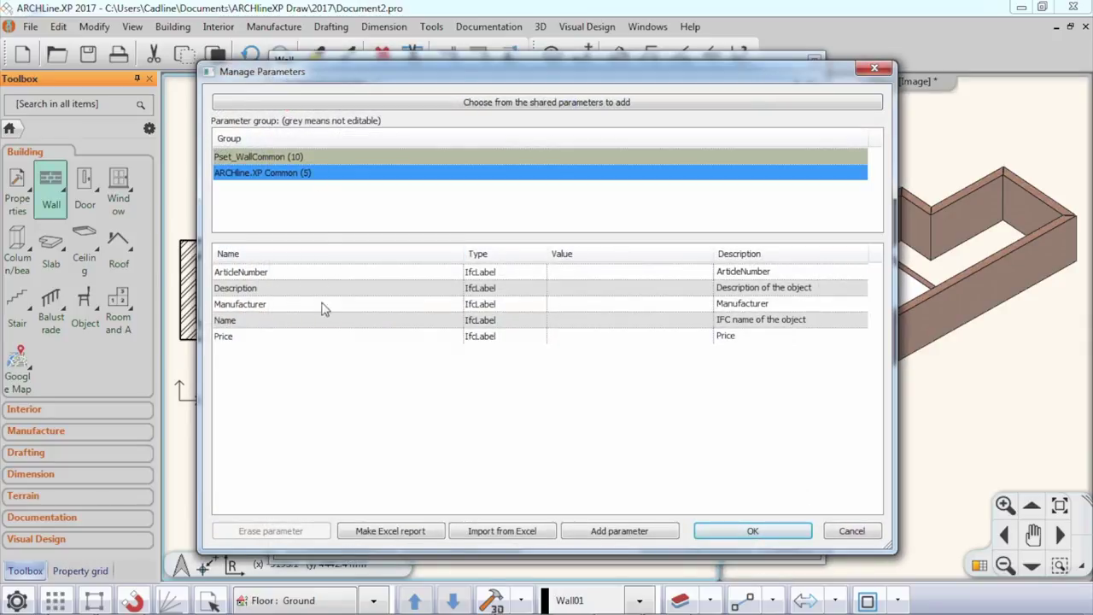
{"action": "left_click", "coordinate": [278, 159]}
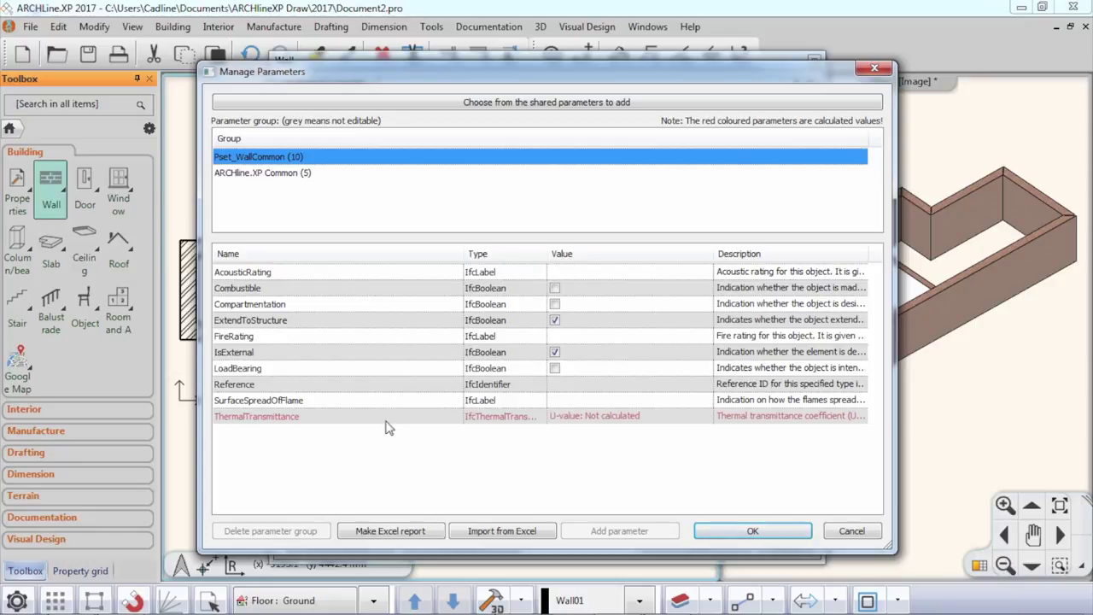
{"action": "left_click", "coordinate": [800, 532]}
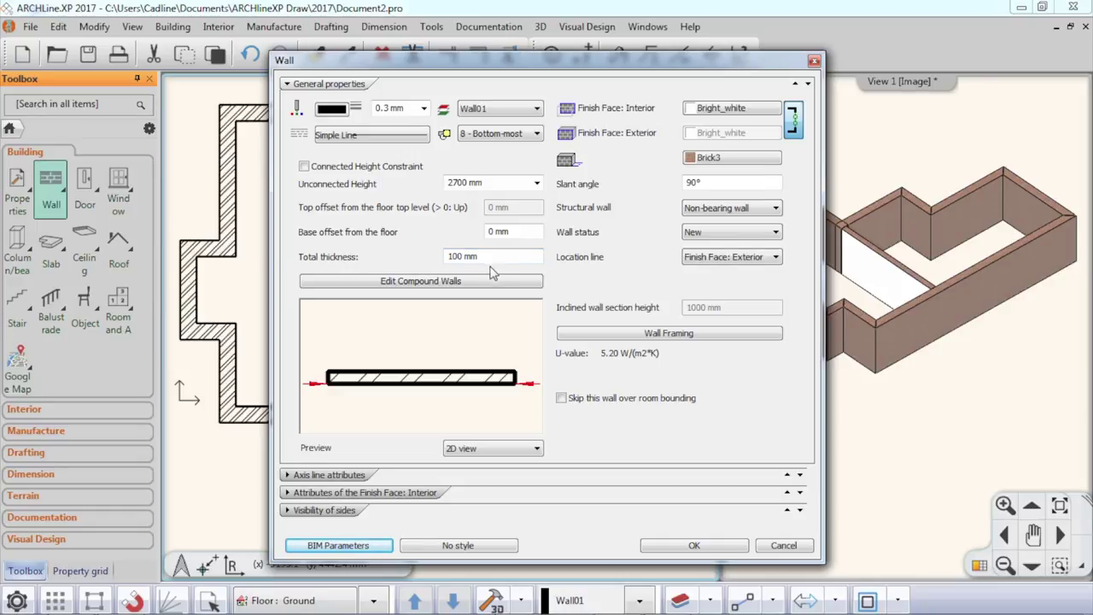
Step: Accept the 100 mm settings and draw two horizontal partitions across the left room
{"action": "left_click", "coordinate": [694, 546]}
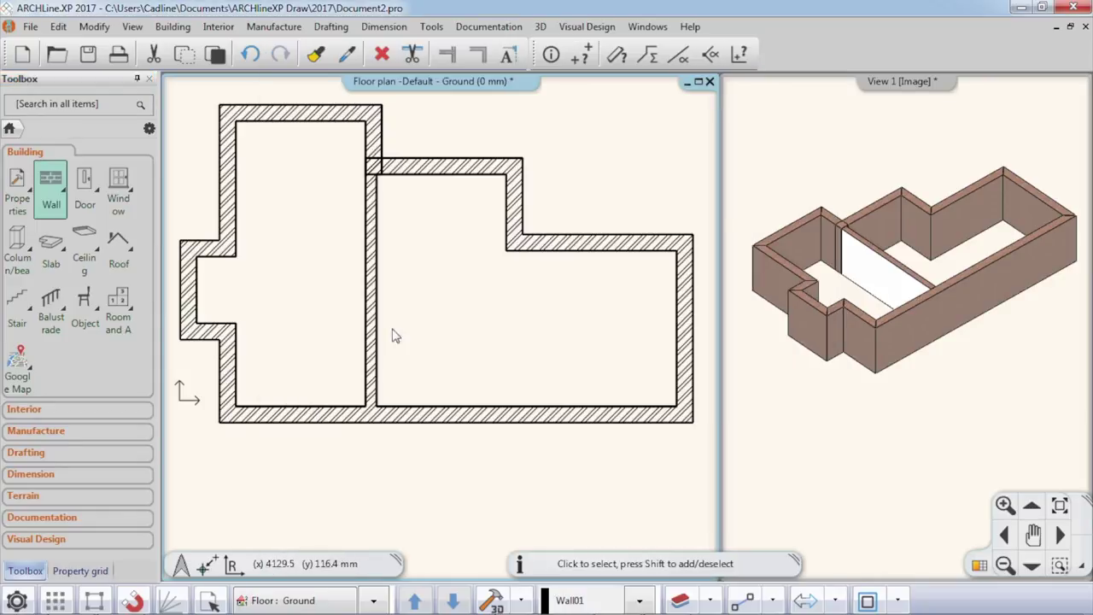
{"action": "left_click", "coordinate": [46, 187]}
{"action": "left_click", "coordinate": [175, 193]}
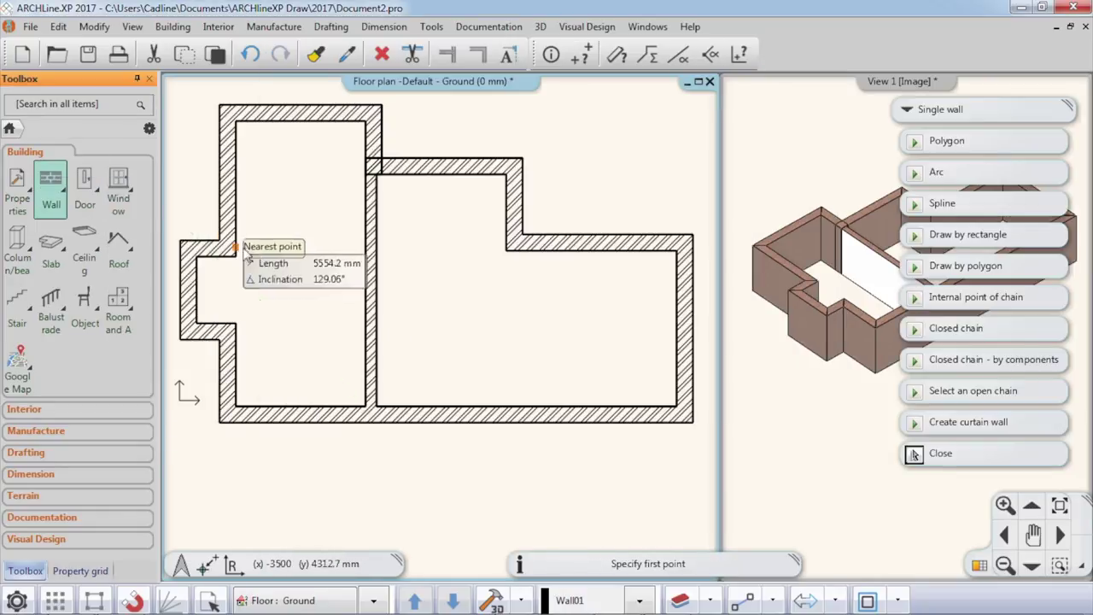
{"action": "left_click", "coordinate": [236, 256]}
{"action": "left_click", "coordinate": [365, 257]}
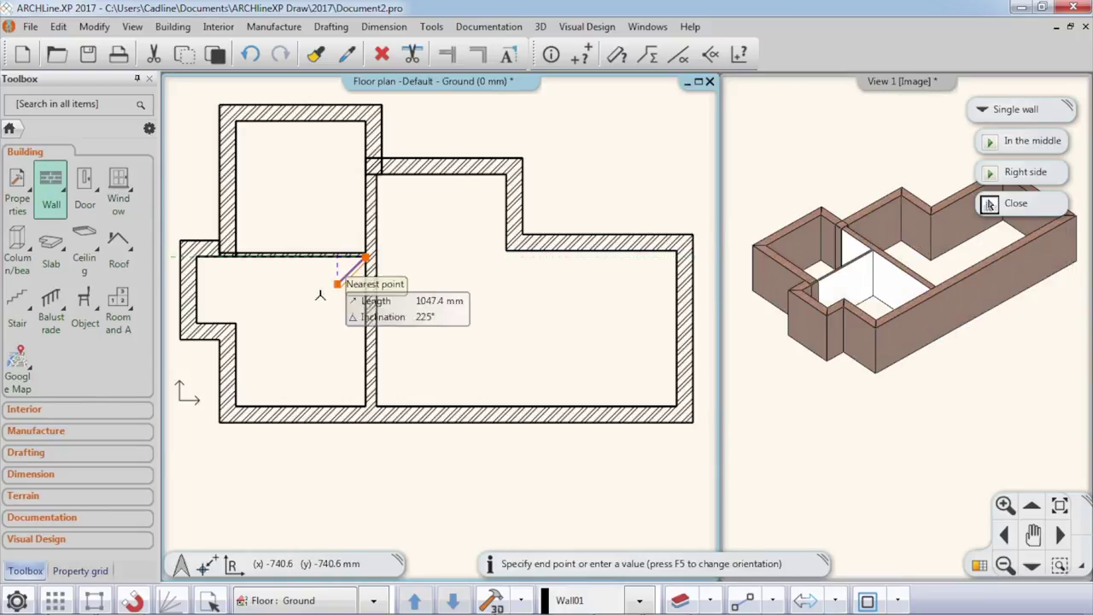
{"action": "key", "text": "Escape"}
{"action": "left_click", "coordinate": [236, 323]}
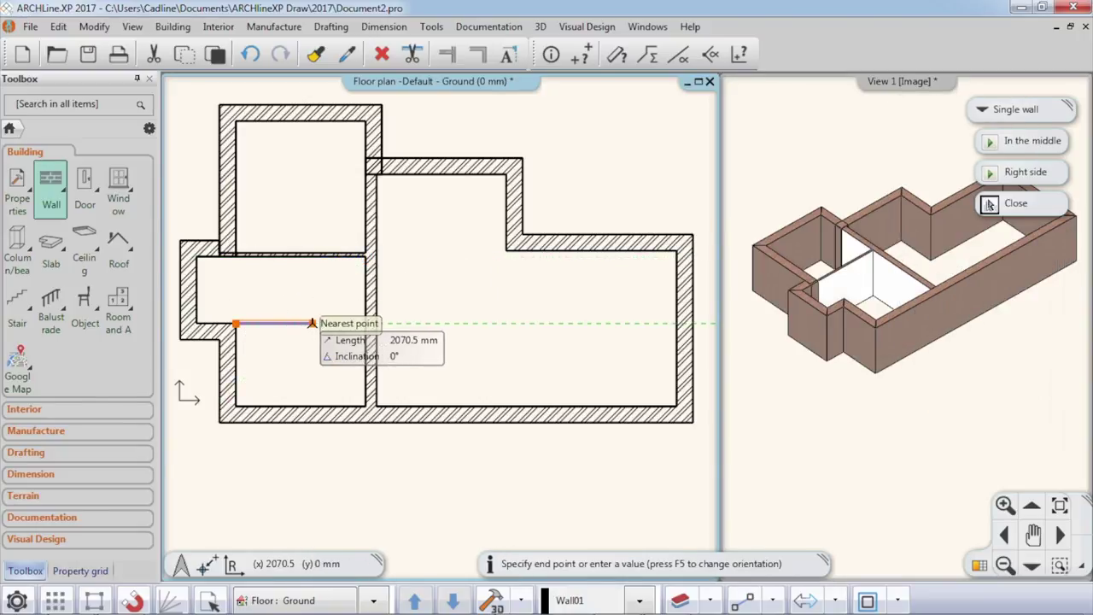
{"action": "left_click", "coordinate": [1047, 170]}
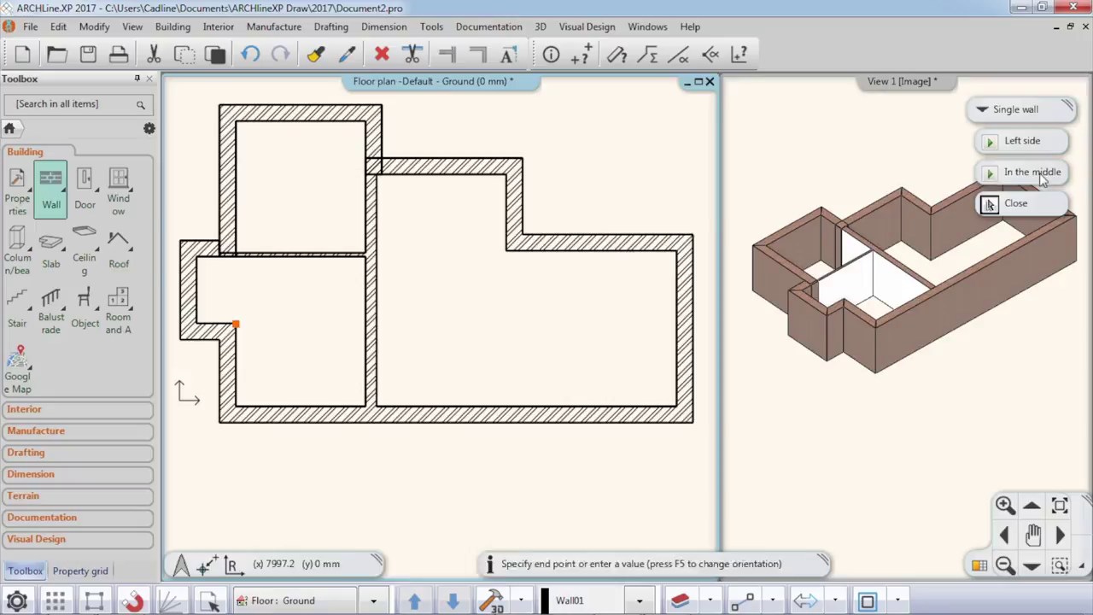
{"action": "left_click", "coordinate": [366, 324]}
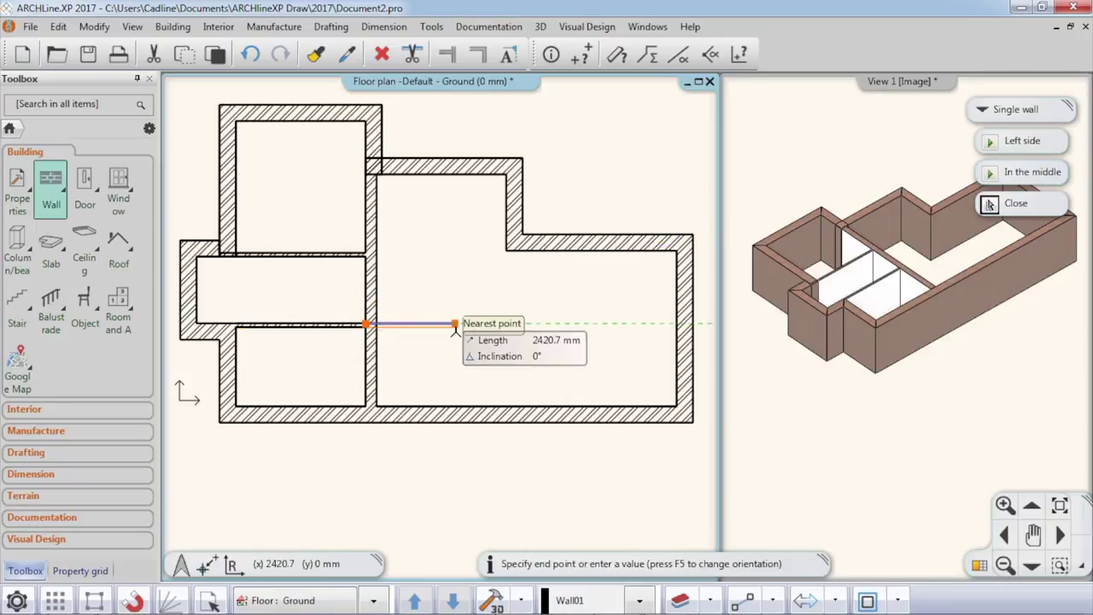
{"action": "key", "text": "Escape"}
Step: Draw an L-shaped partition in the right room and one down to the bottom wall
{"action": "left_click", "coordinate": [373, 324]}
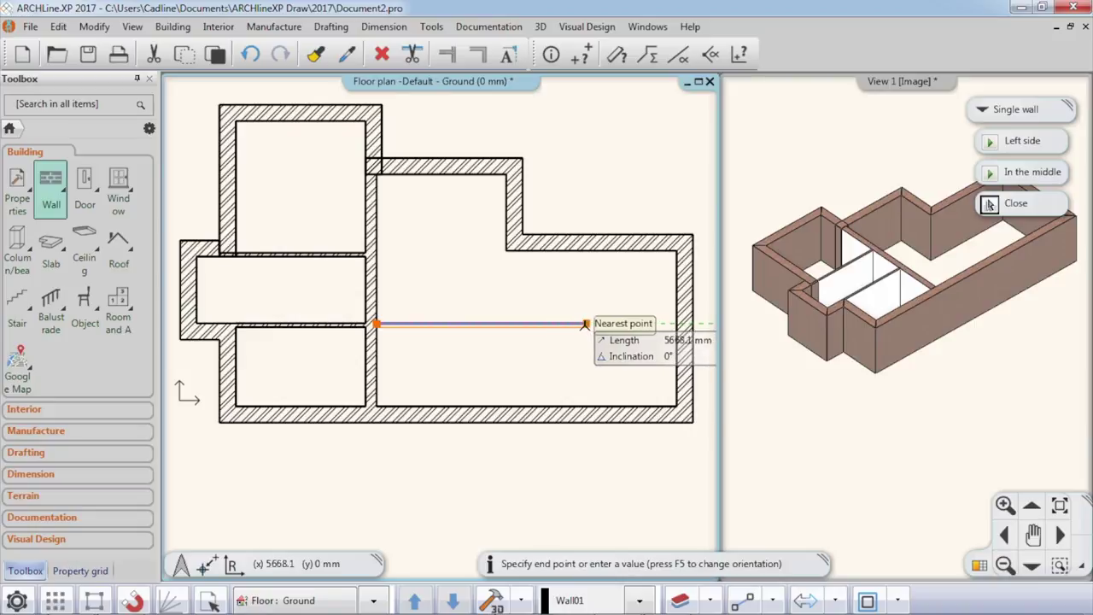
{"action": "left_click", "coordinate": [581, 323]}
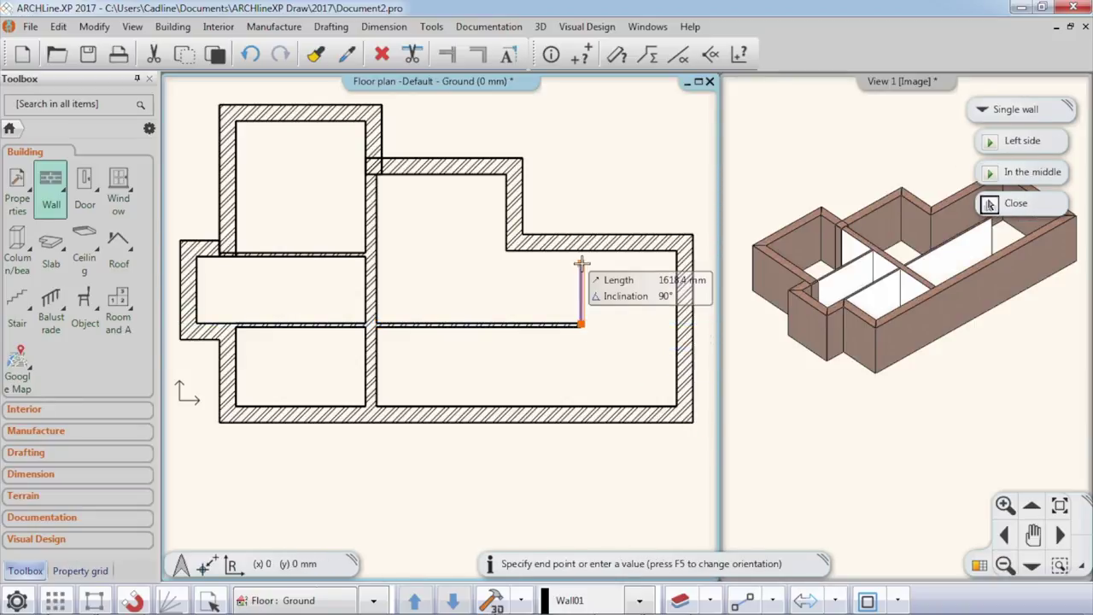
{"action": "left_click", "coordinate": [581, 252]}
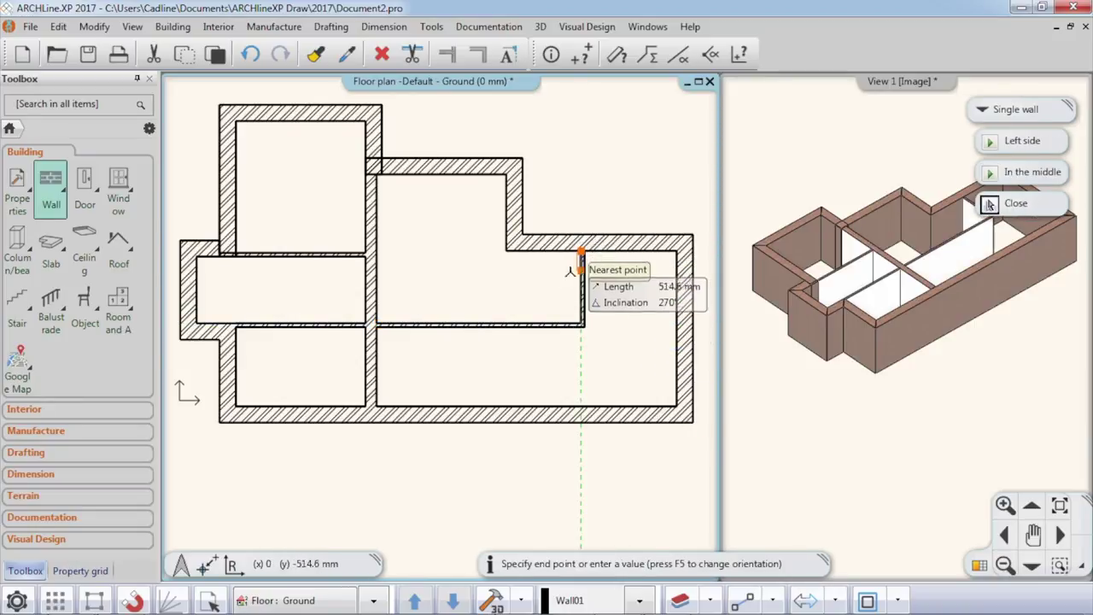
{"action": "key", "text": "Escape"}
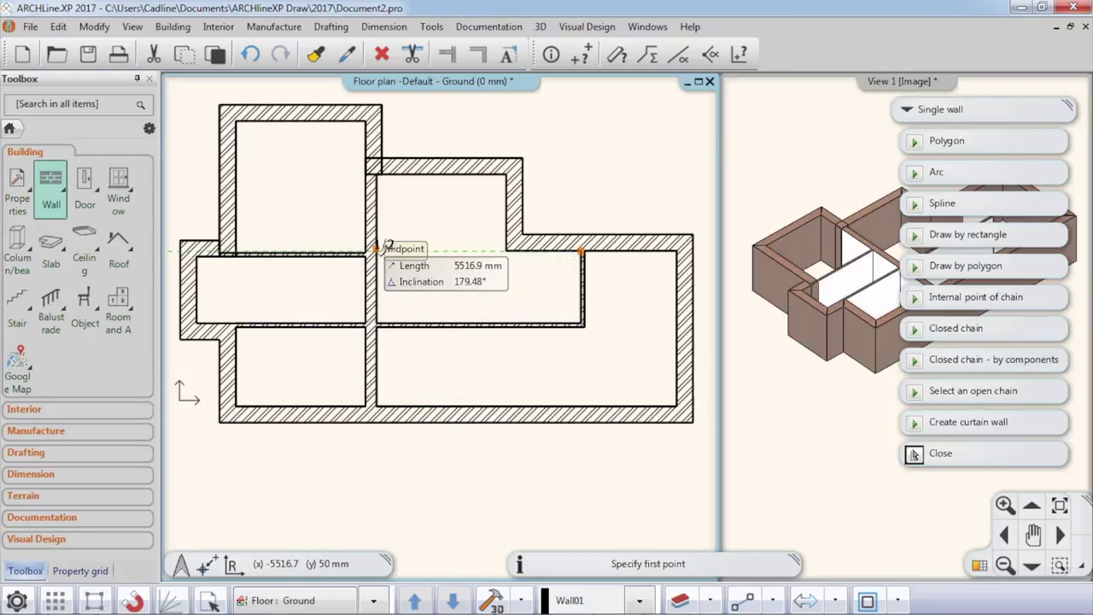
{"action": "left_click", "coordinate": [467, 327]}
{"action": "left_click", "coordinate": [475, 403]}
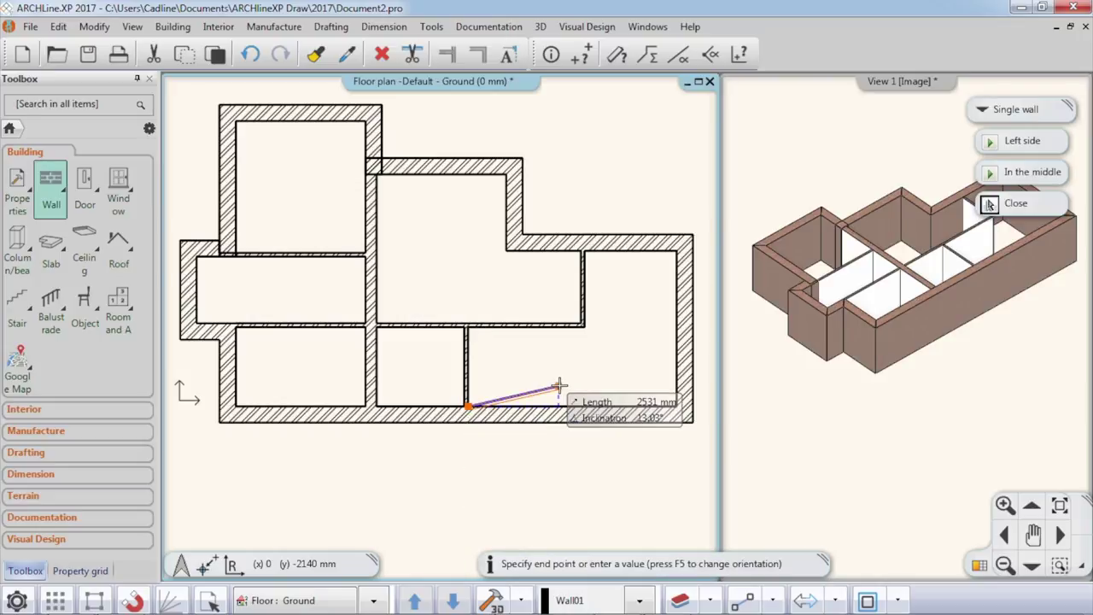
{"action": "key", "text": "Escape"}
Step: Add another partition to the bottom wall and a short L-shaped wall below the upper room
{"action": "left_click", "coordinate": [546, 327]}
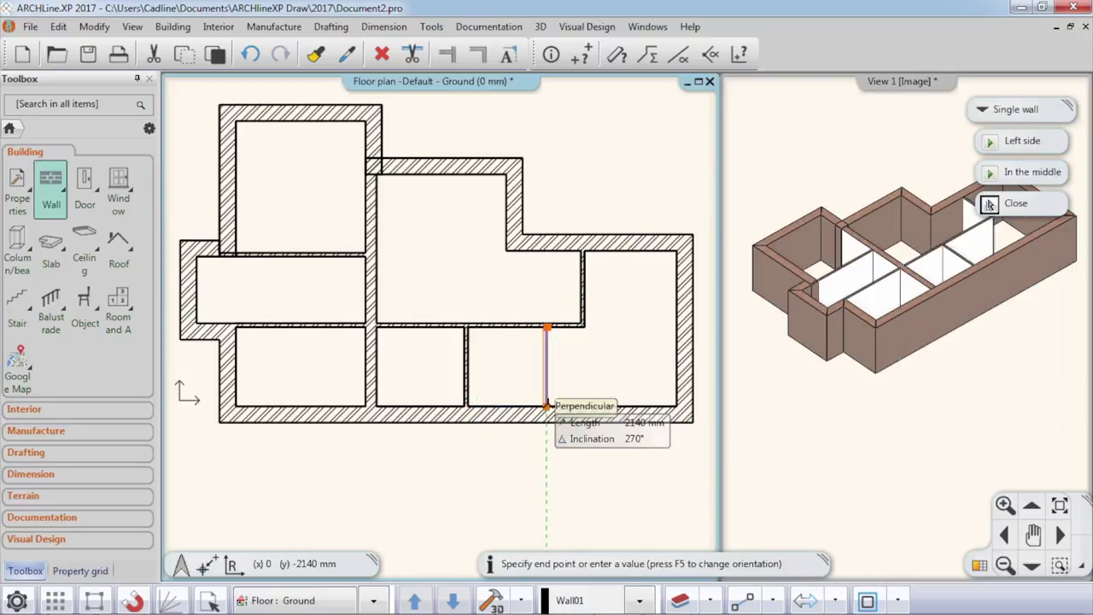
{"action": "left_click", "coordinate": [546, 406]}
{"action": "key", "text": "Escape"}
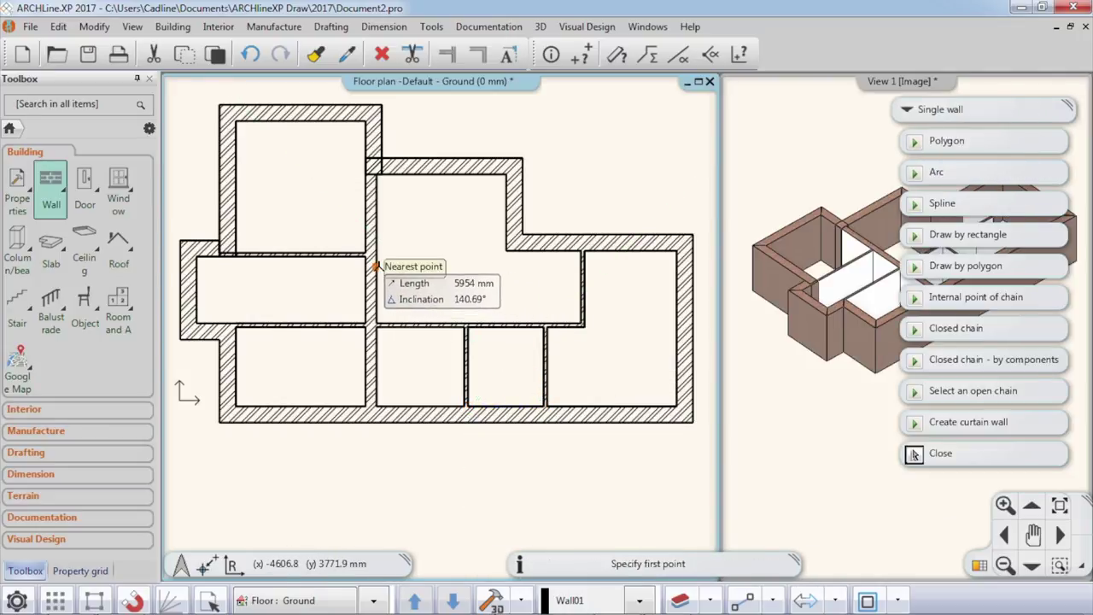
{"action": "left_click", "coordinate": [373, 266]}
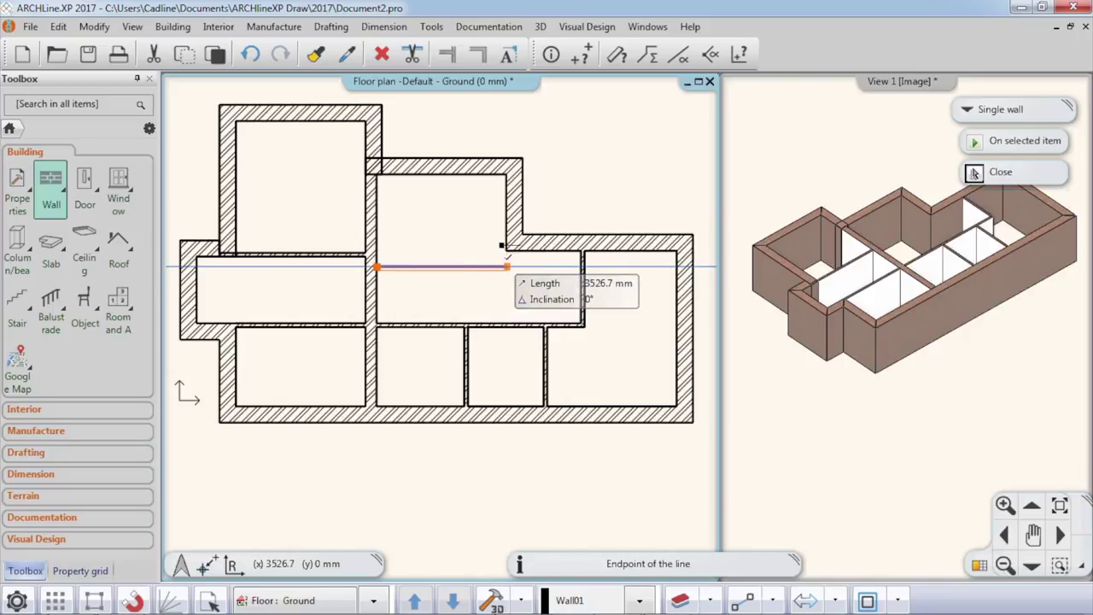
{"action": "left_click", "coordinate": [504, 265]}
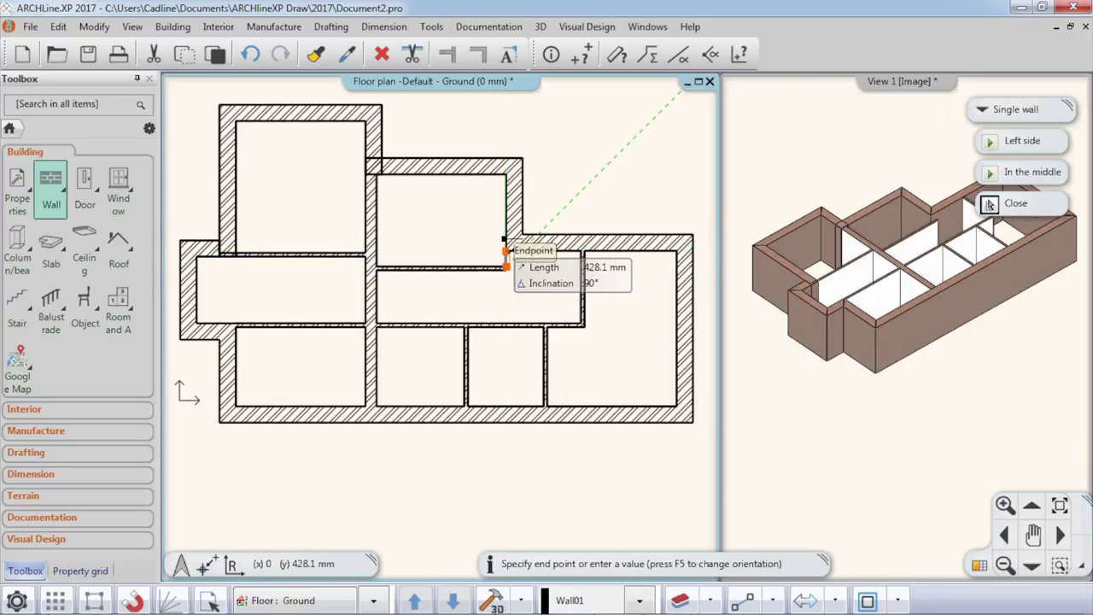
{"action": "left_click", "coordinate": [507, 251]}
{"action": "key", "text": "Escape"}
{"action": "key", "text": "Escape"}
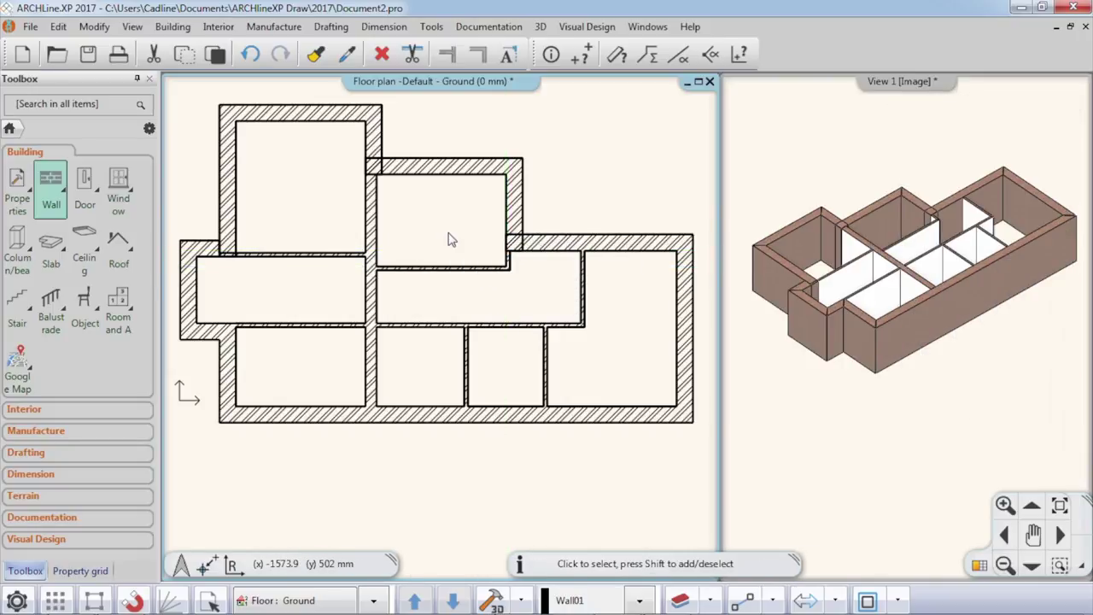
Step: Join the open wall pairs near the top, the middle room and the left side into clean corners
{"action": "left_click", "coordinate": [478, 55]}
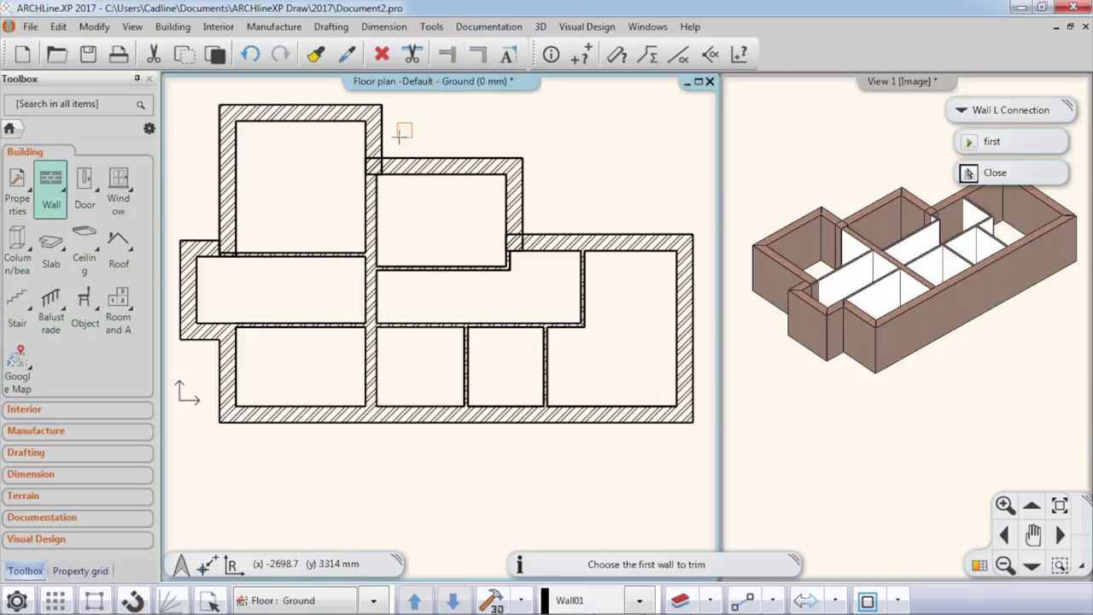
{"action": "left_click", "coordinate": [382, 140]}
{"action": "left_click", "coordinate": [412, 162]}
{"action": "left_click", "coordinate": [530, 214]}
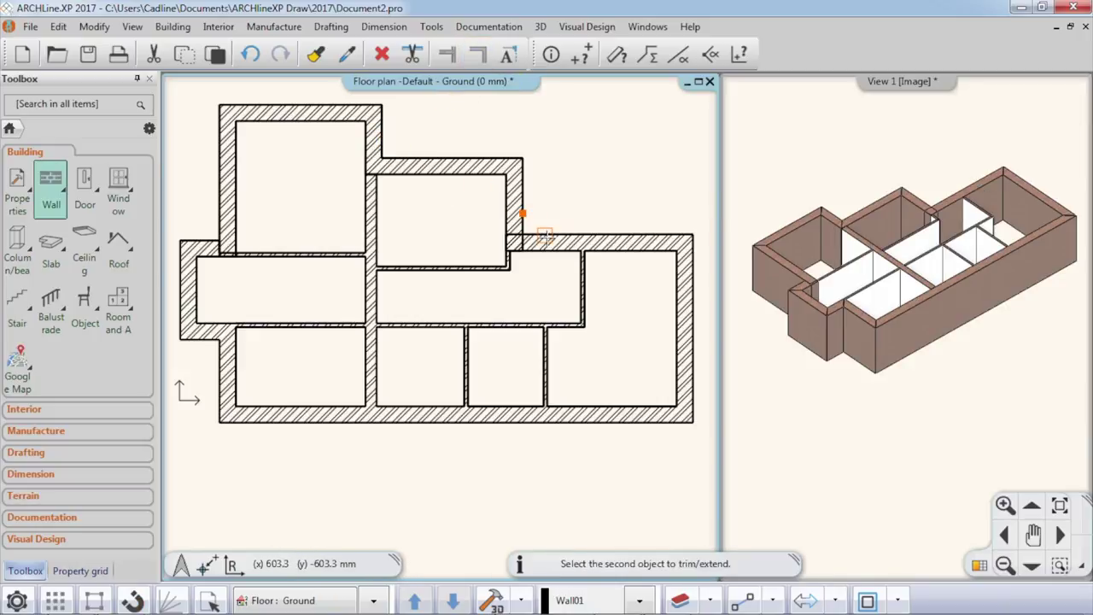
{"action": "left_click", "coordinate": [430, 262]}
{"action": "left_click", "coordinate": [223, 221]}
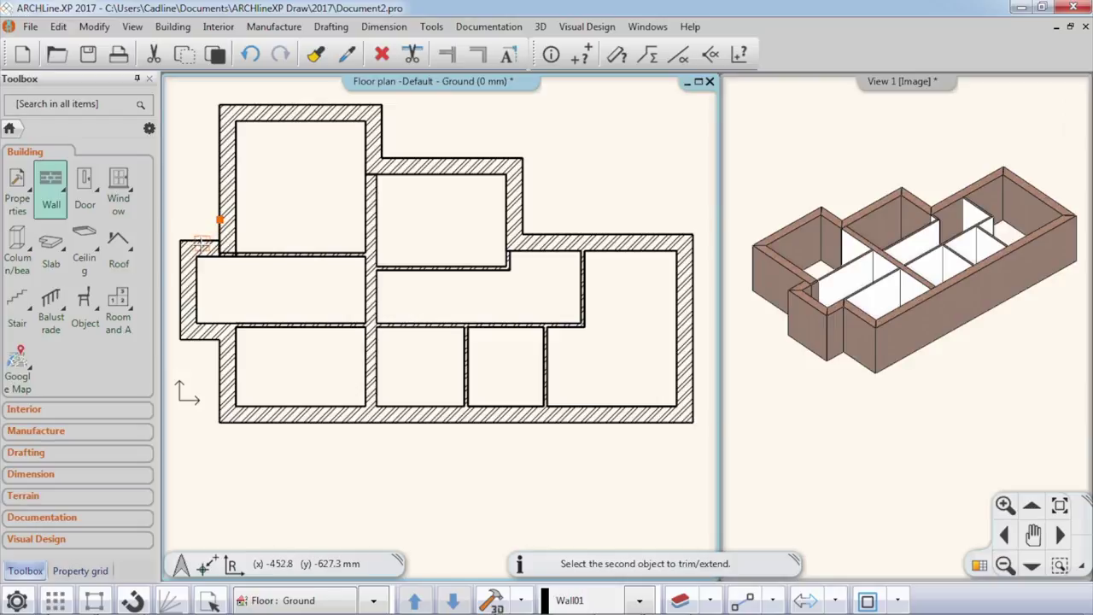
{"action": "left_click", "coordinate": [201, 244]}
{"action": "left_click", "coordinate": [219, 224]}
{"action": "left_click", "coordinate": [232, 220]}
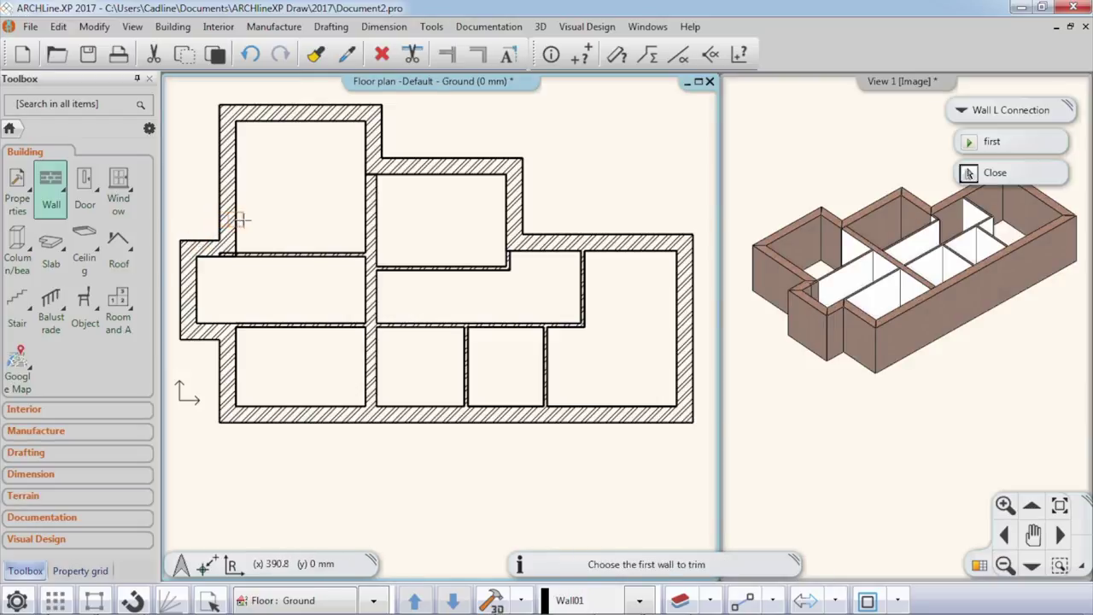
{"action": "key", "text": "Escape"}
Step: Trim the walls against each other so they meet cleanly at the step corner
{"action": "left_click", "coordinate": [446, 53]}
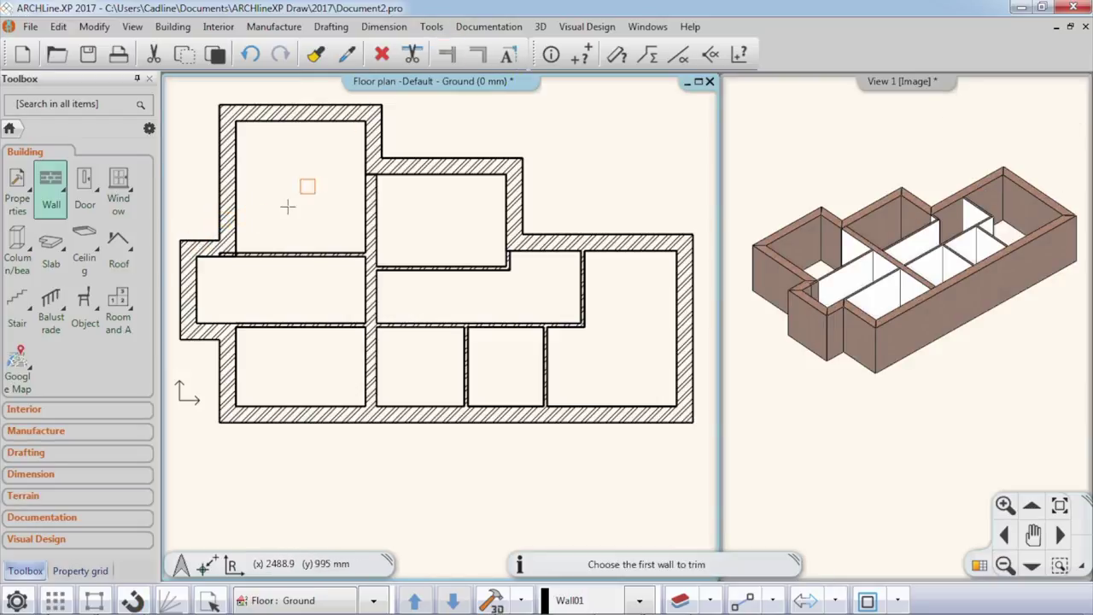
{"action": "left_click", "coordinate": [273, 252]}
{"action": "left_click", "coordinate": [240, 238]}
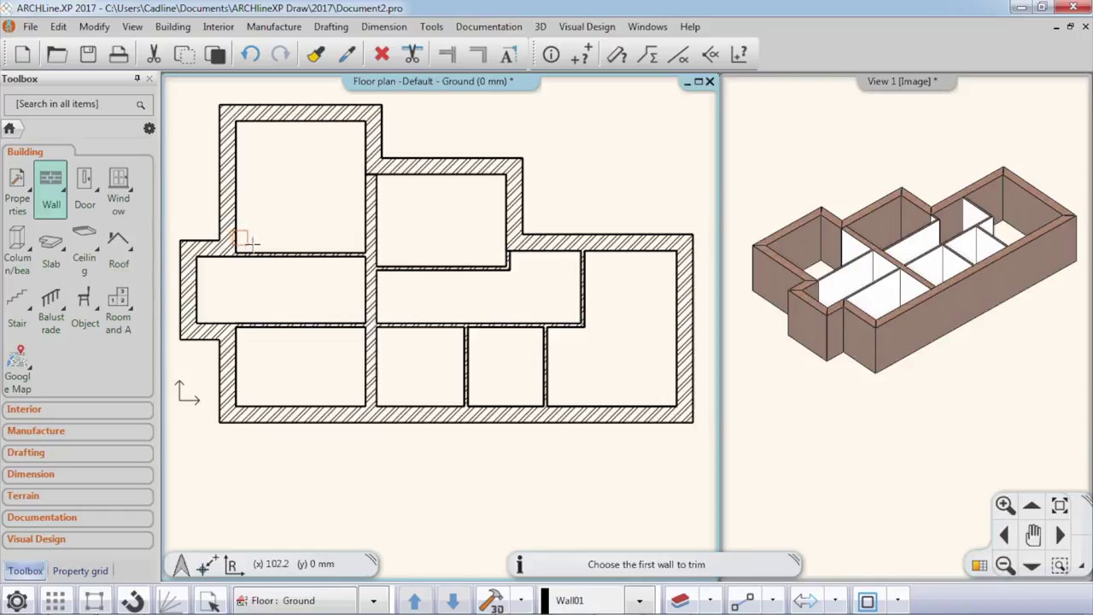
{"action": "left_click", "coordinate": [506, 257]}
{"action": "left_click", "coordinate": [523, 248]}
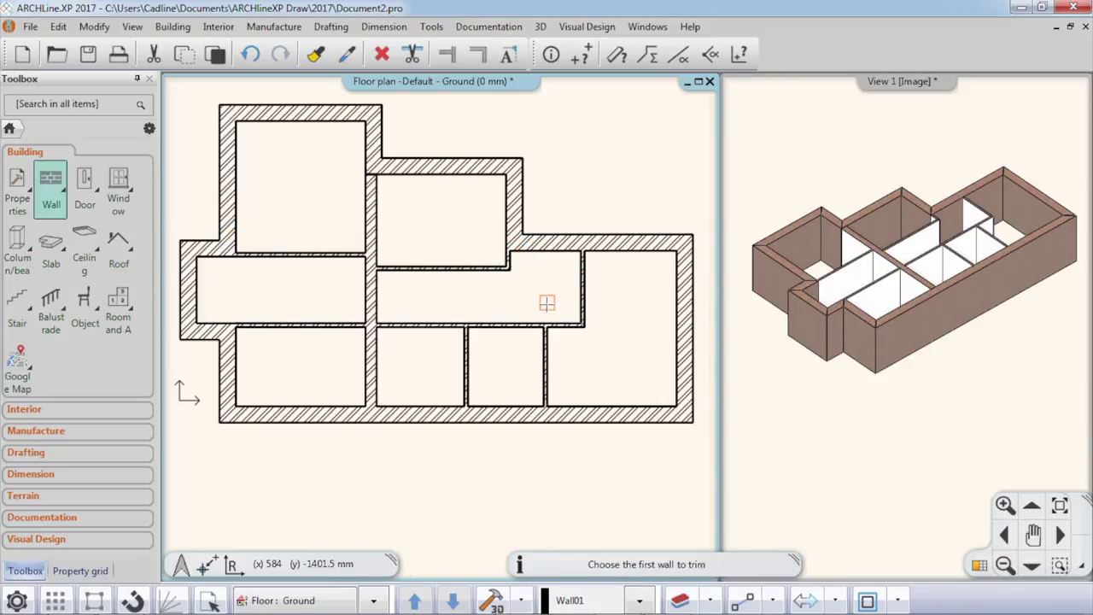
{"action": "key", "text": "Escape"}
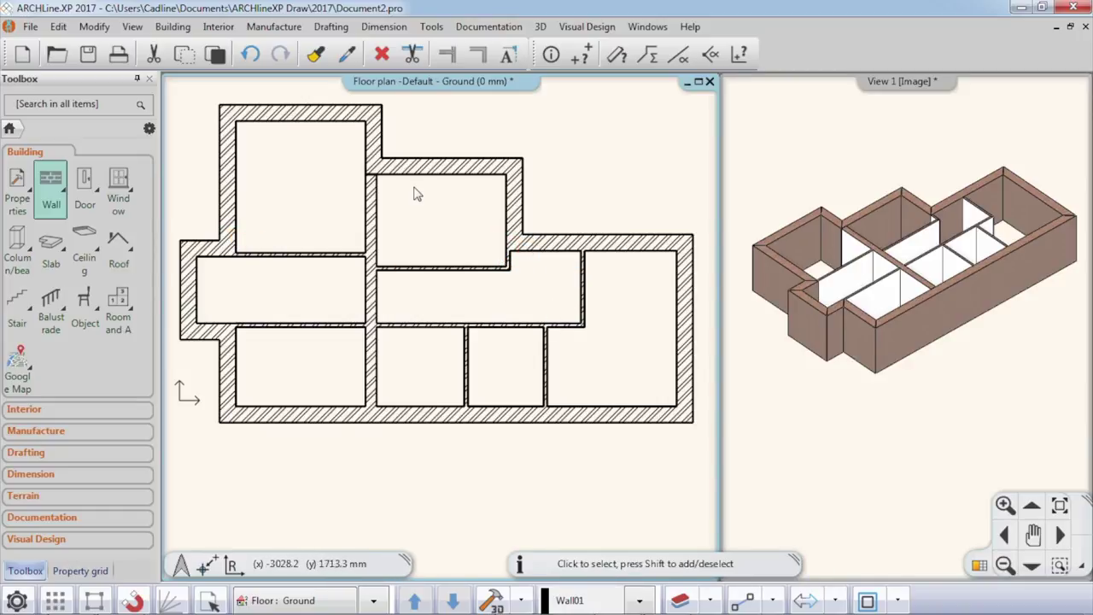
Step: Trim the upper-middle room's left and top walls to close its top-left corner
{"action": "left_click", "coordinate": [447, 54]}
{"action": "left_click", "coordinate": [376, 196]}
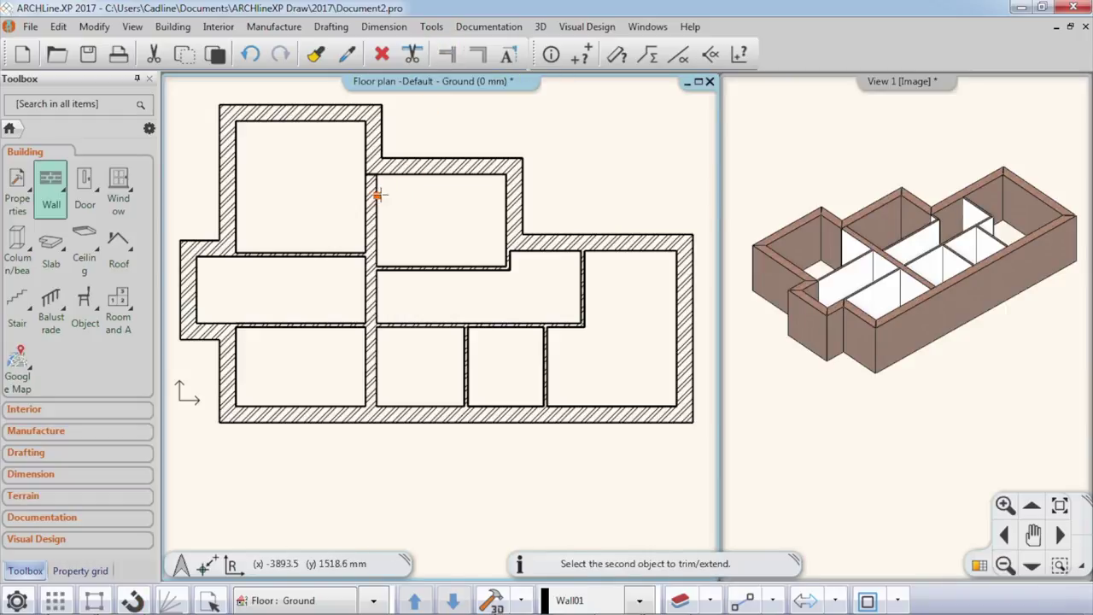
{"action": "left_click", "coordinate": [418, 199]}
{"action": "key", "text": "Escape"}
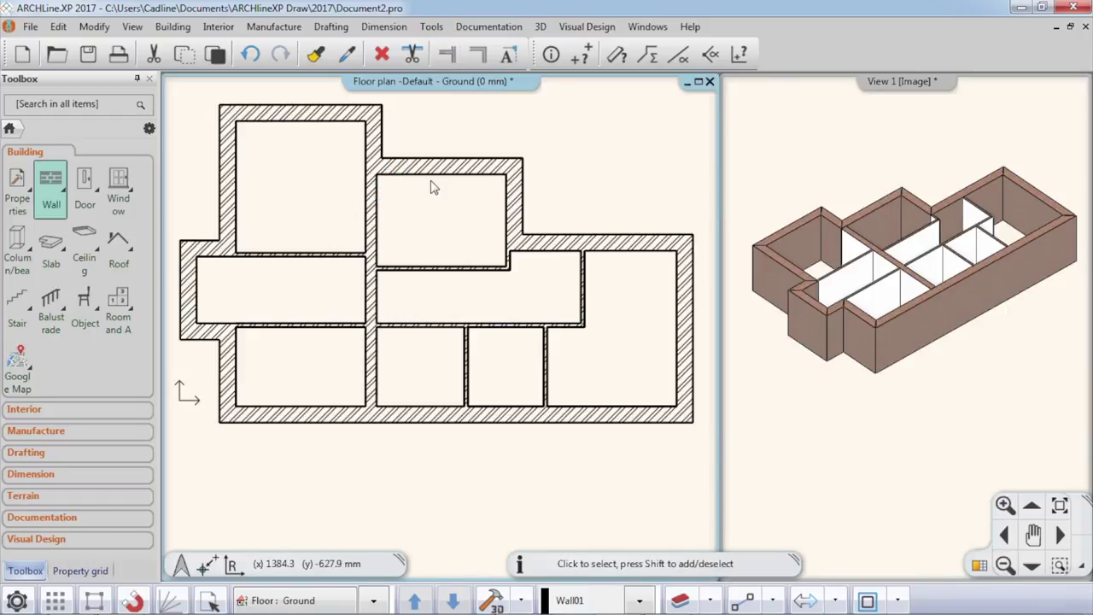
Step: Set the distance between the upper-middle room's top and lower walls to 2760 mm
{"action": "left_click", "coordinate": [444, 270]}
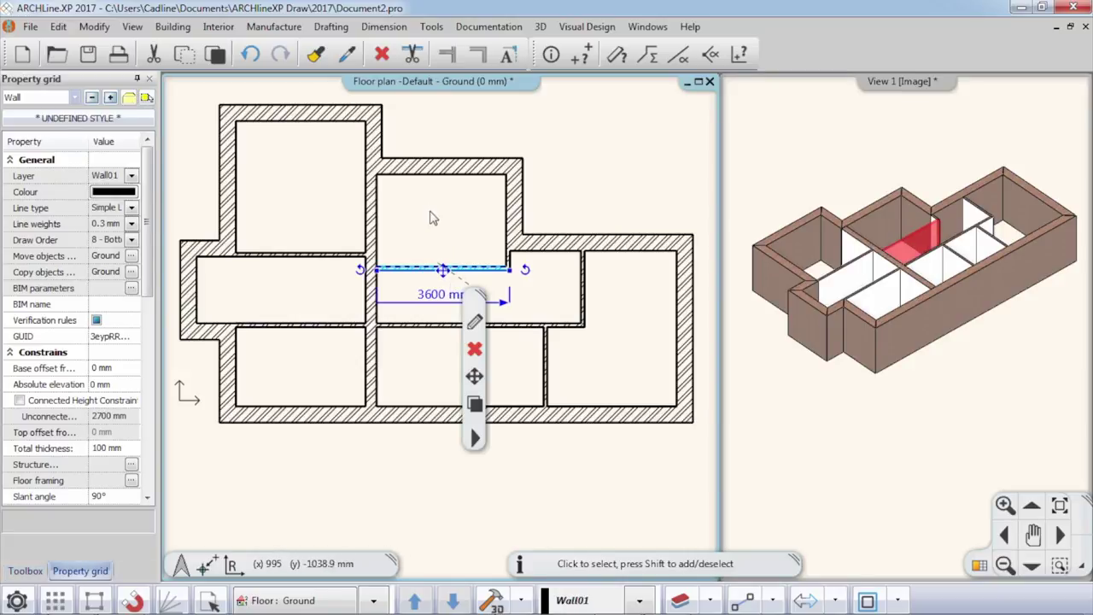
{"action": "left_click", "coordinate": [423, 166], "text": "shift"}
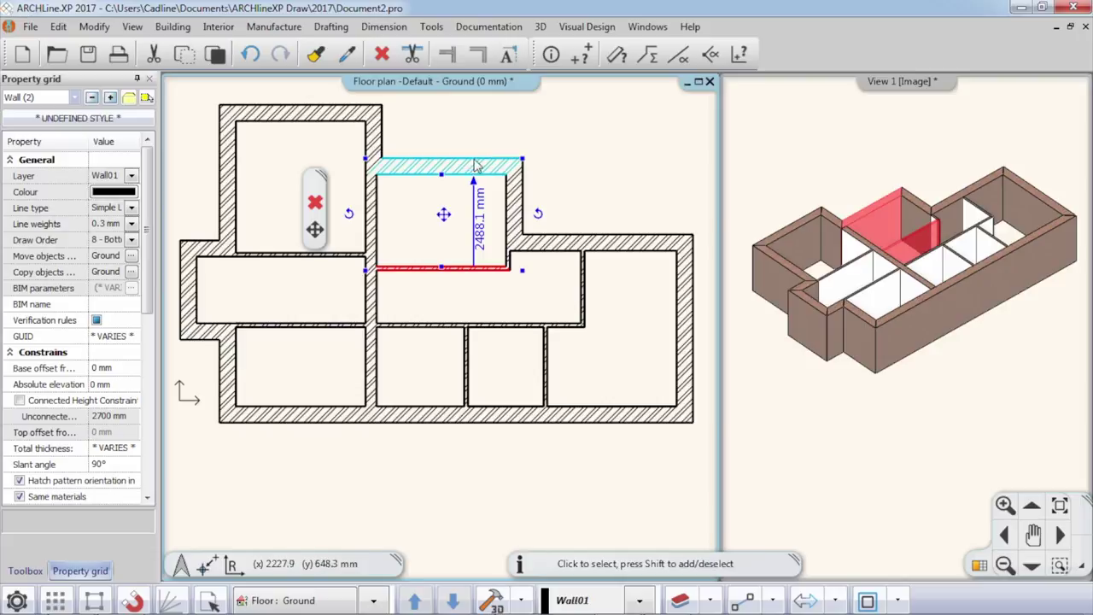
{"action": "left_click", "coordinate": [475, 187]}
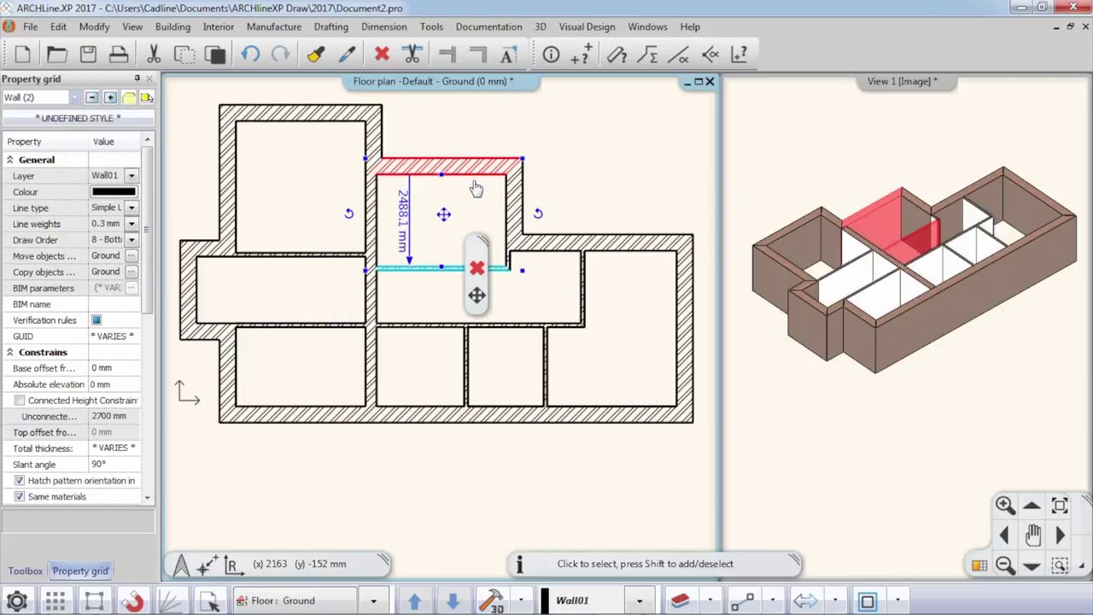
{"action": "left_click", "coordinate": [404, 218]}
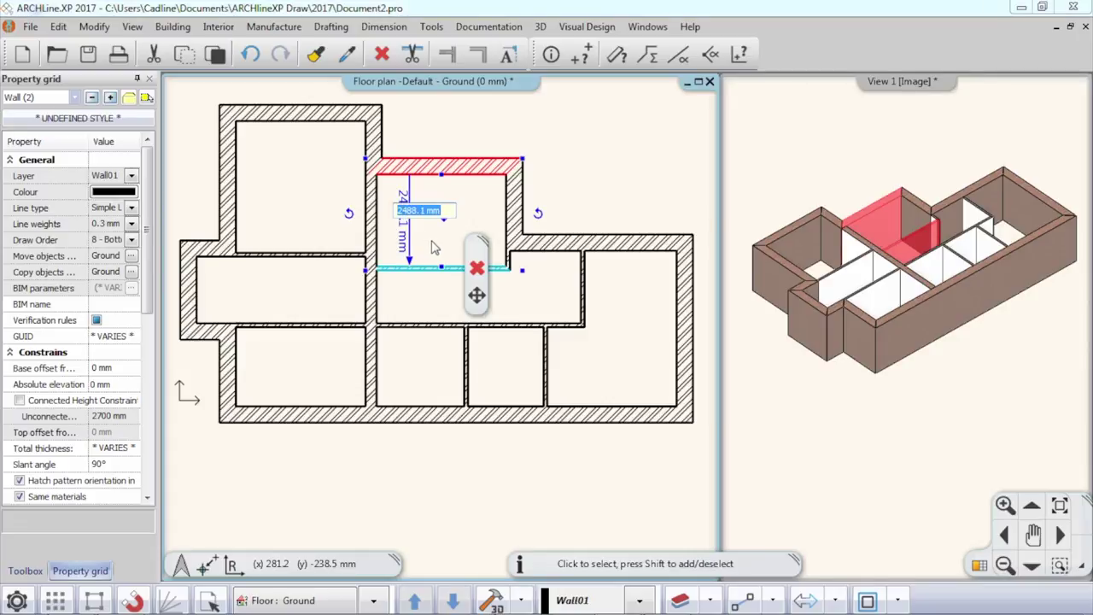
{"action": "type", "text": "2760"}
{"action": "key", "text": "Return"}
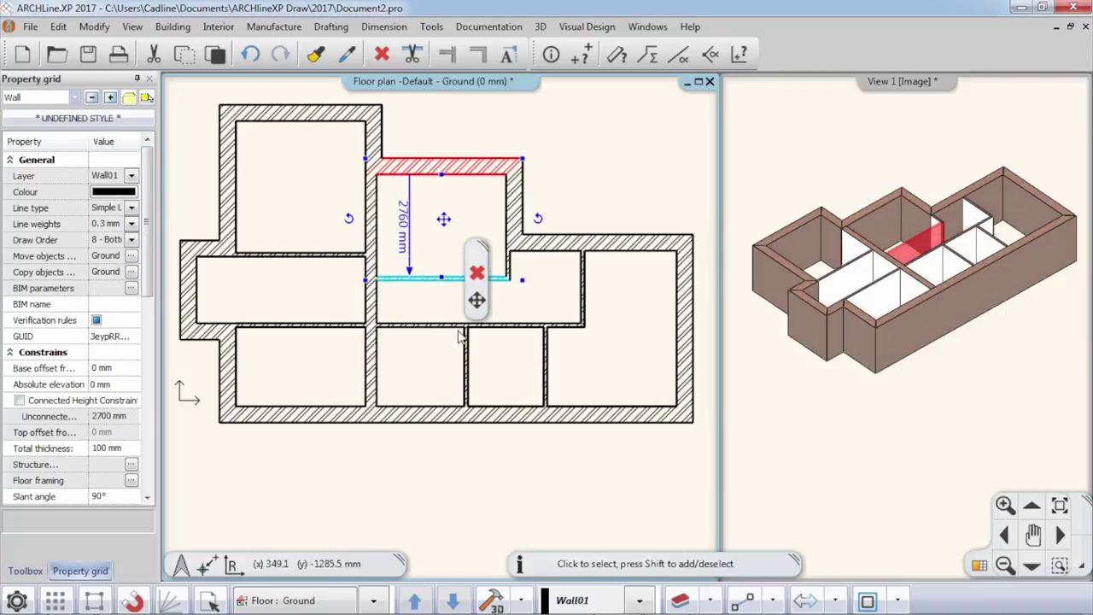
Step: Space the two lower partition walls 2100 mm apart instead of 2040 mm
{"action": "left_click", "coordinate": [464, 363]}
{"action": "left_click", "coordinate": [545, 369], "text": "shift"}
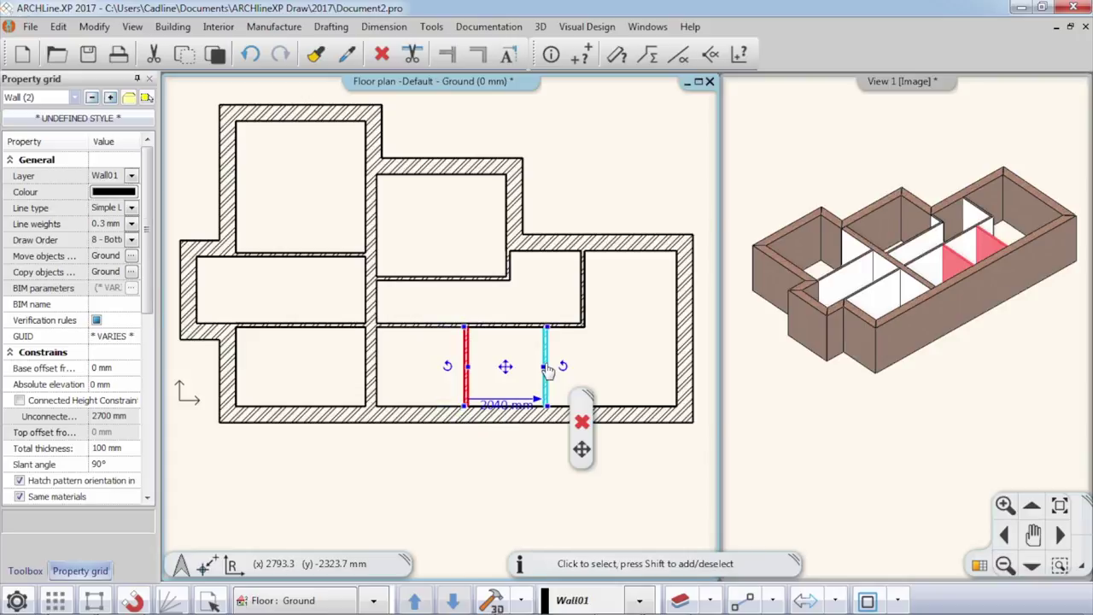
{"action": "left_click", "coordinate": [496, 408]}
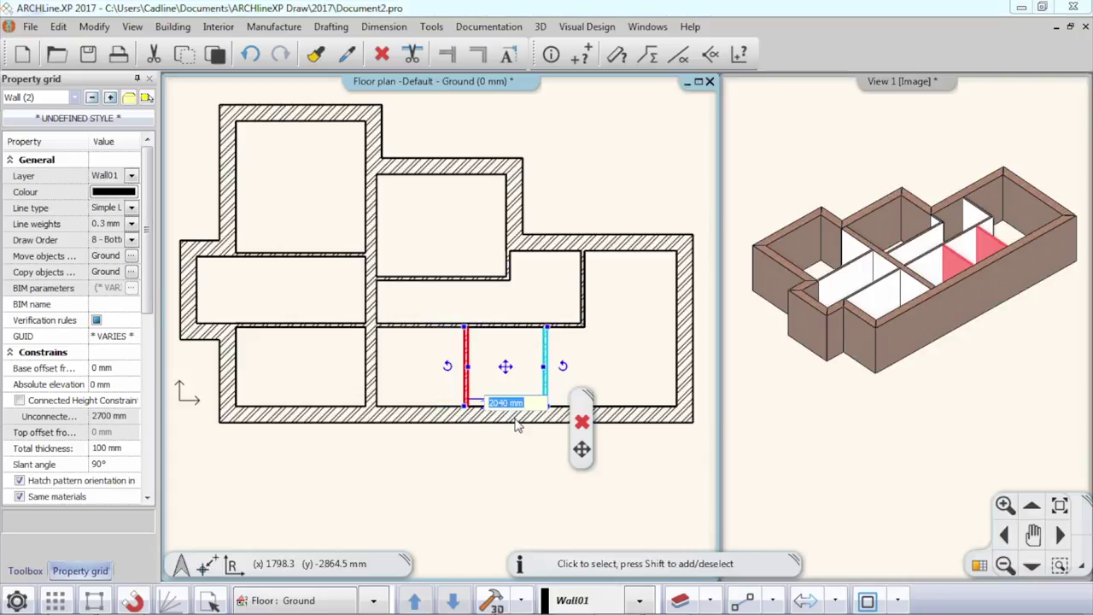
{"action": "type", "text": "2100"}
{"action": "key", "text": "Return"}
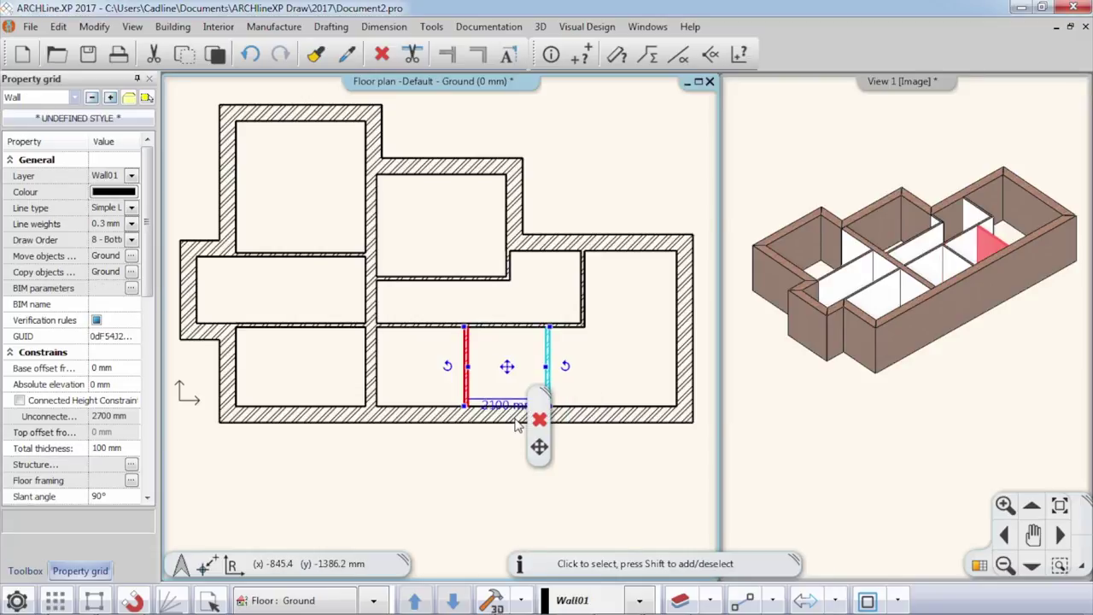
{"action": "key", "text": "Escape"}
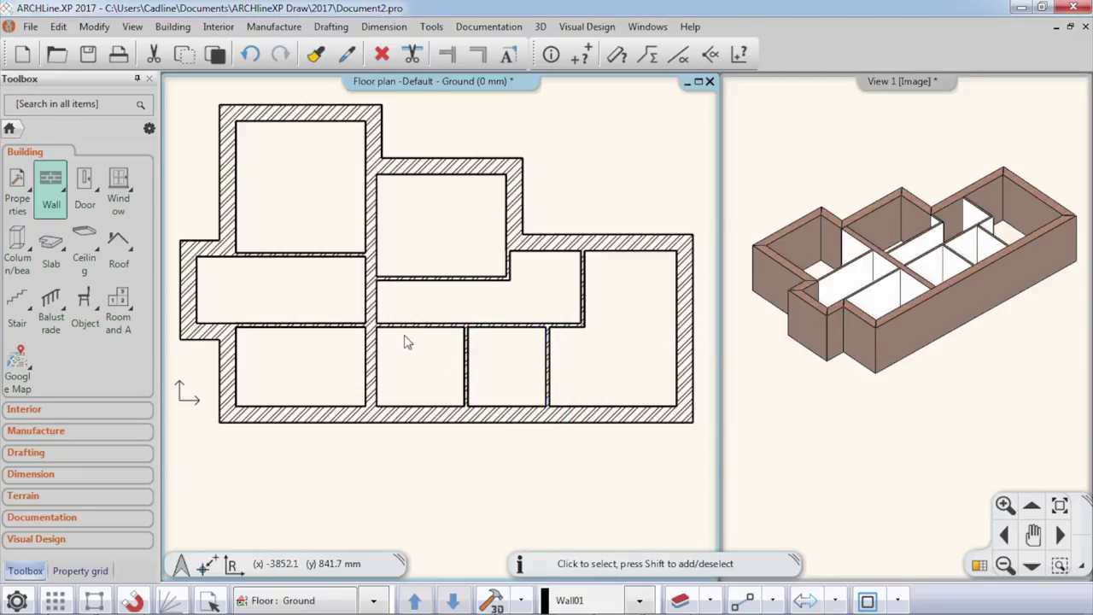
{"action": "scroll", "coordinate": [444, 342], "scroll_direction": "down", "scroll_amount": 2}
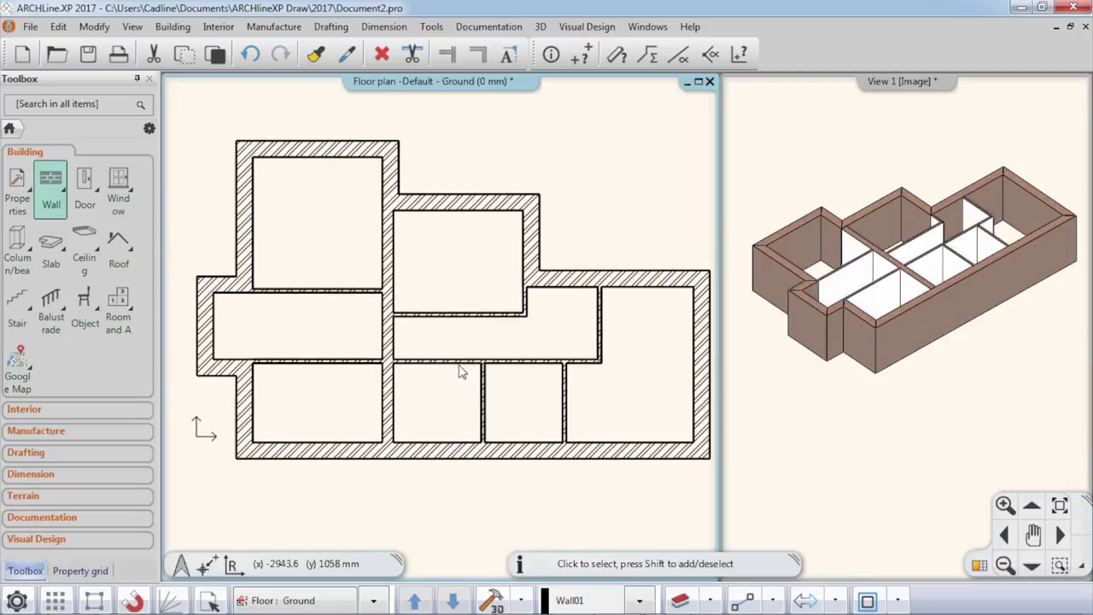
{"action": "scroll", "coordinate": [468, 373], "scroll_direction": "down", "scroll_amount": 1}
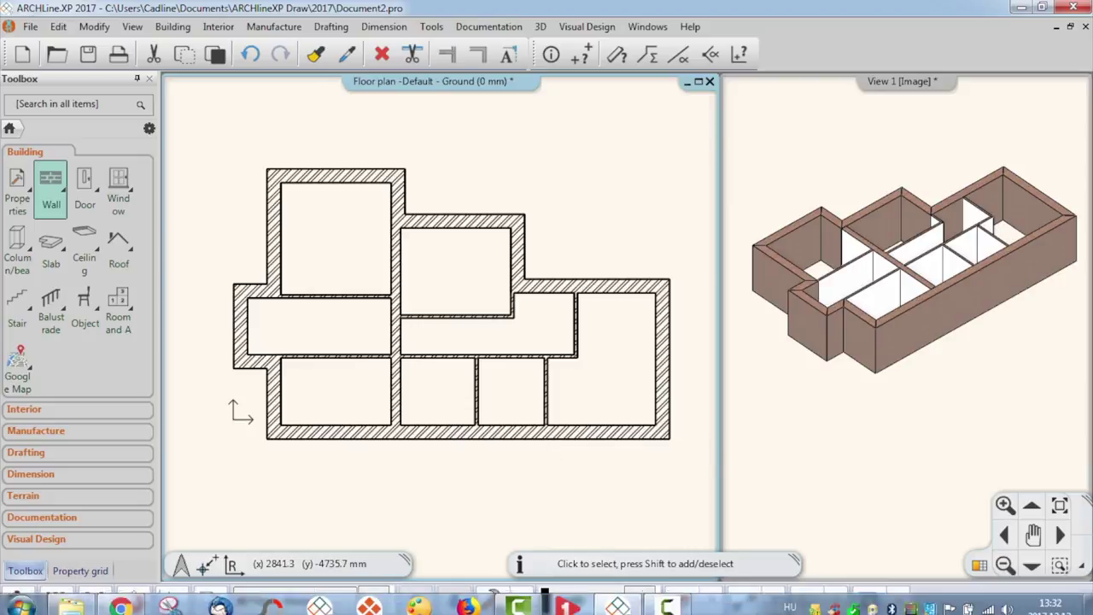
{"action": "left_click", "coordinate": [663, 605]}
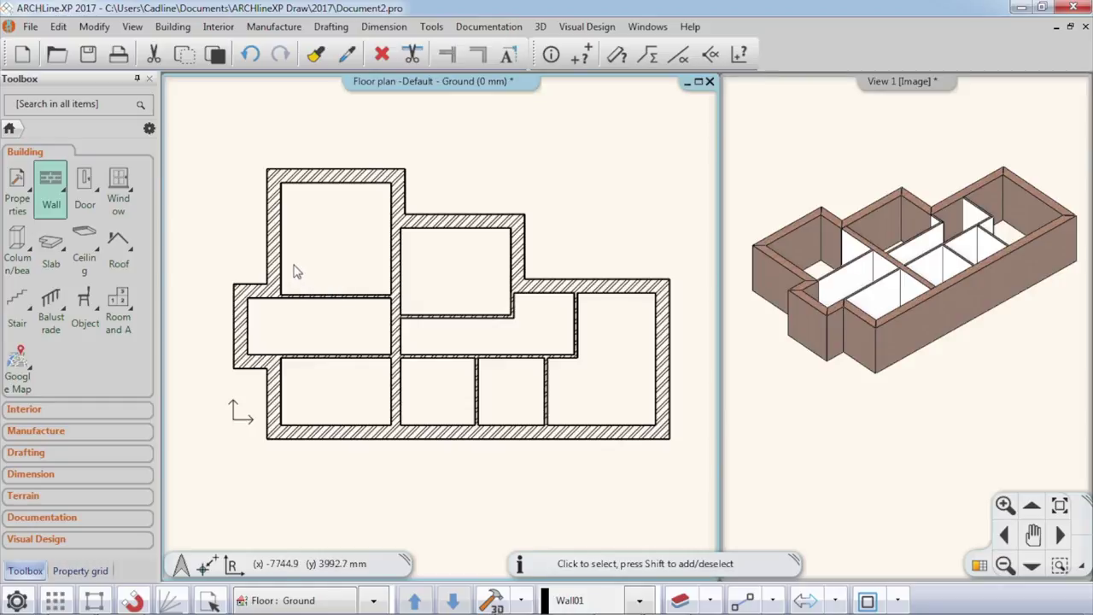
Step: Browse the Indoor single and sliding door types, then keep the default 900 × 2100 mm beech door
{"action": "right_click", "coordinate": [86, 186]}
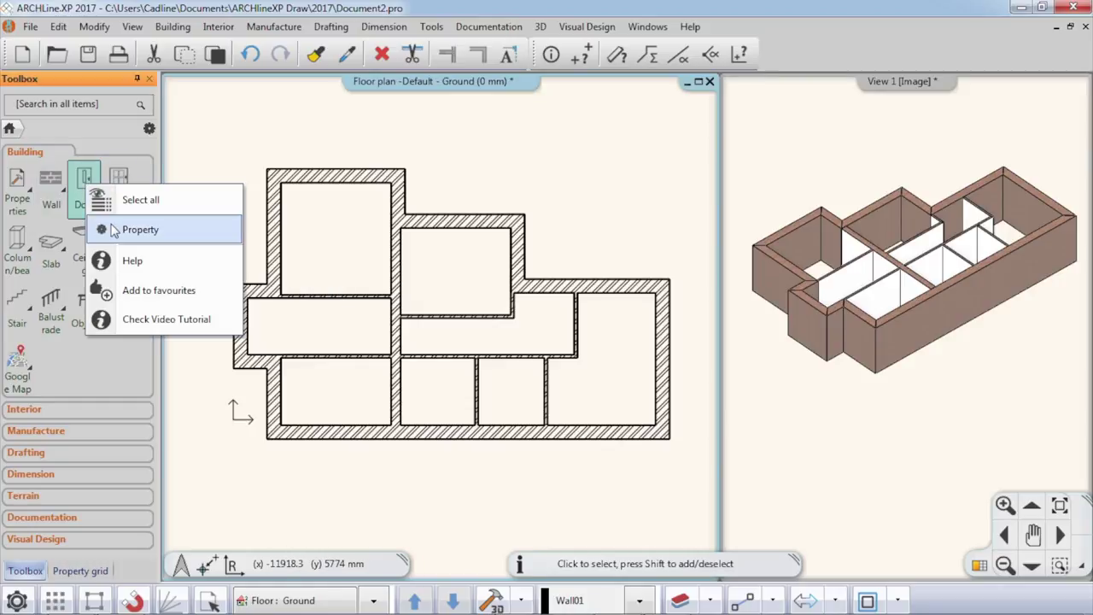
{"action": "left_click", "coordinate": [168, 234]}
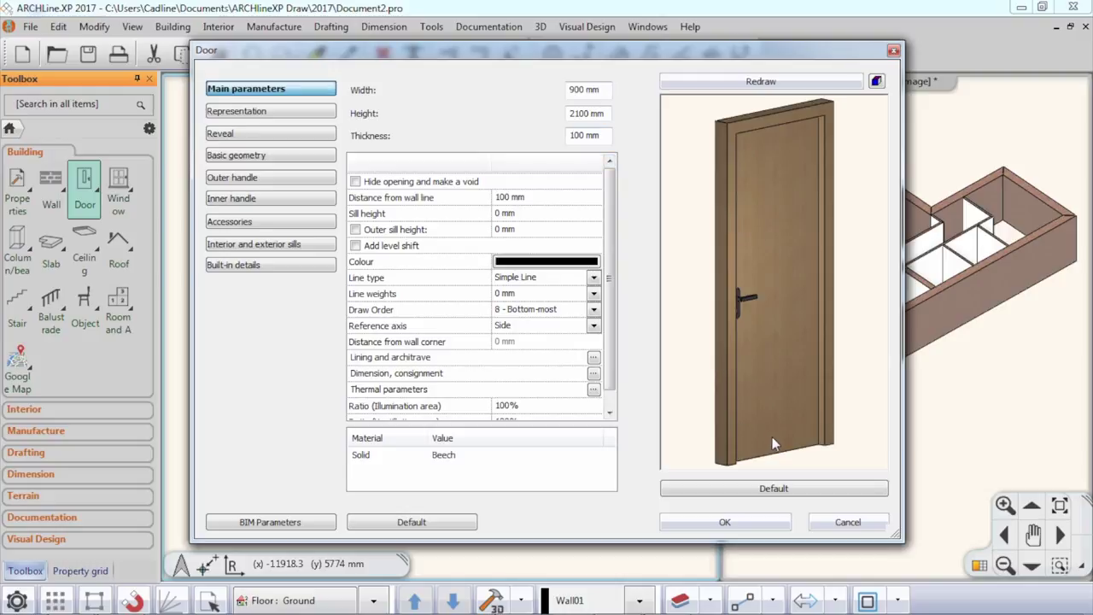
{"action": "left_click", "coordinate": [767, 490]}
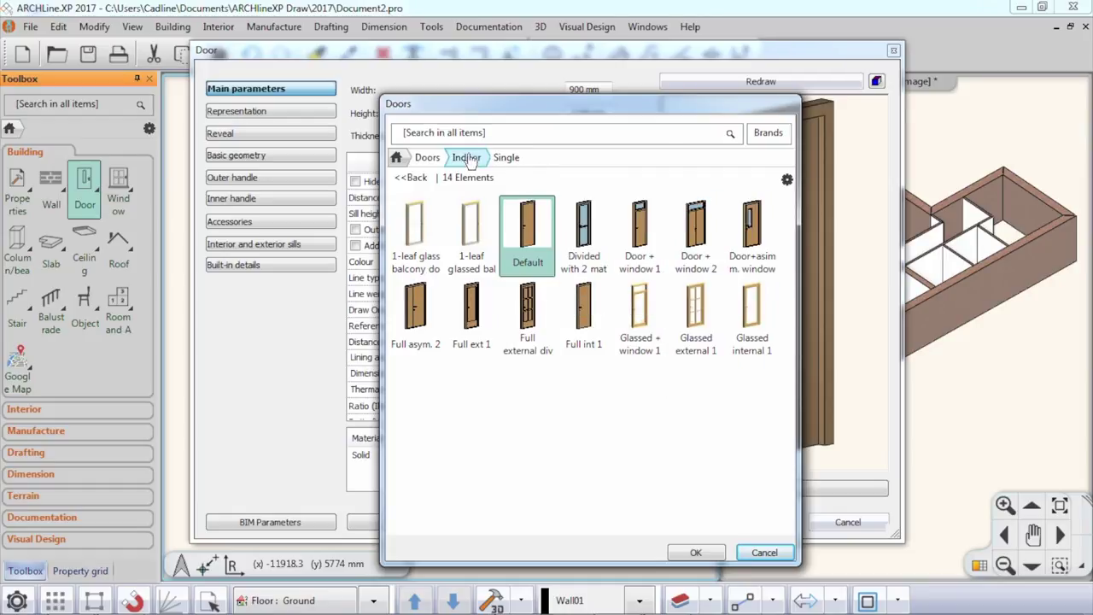
{"action": "left_click", "coordinate": [397, 160]}
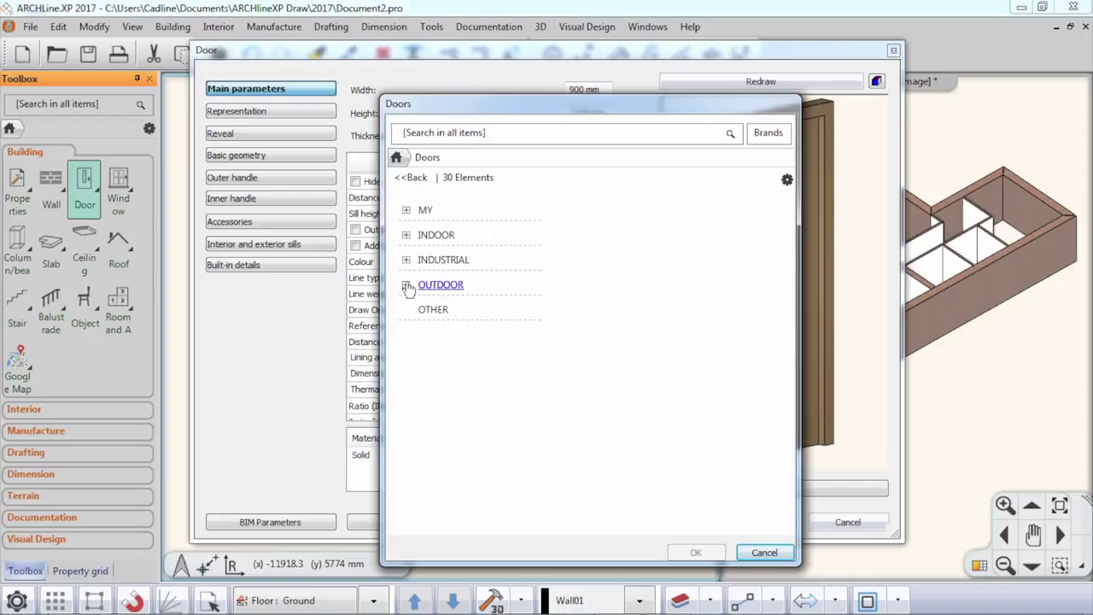
{"action": "left_click", "coordinate": [406, 236]}
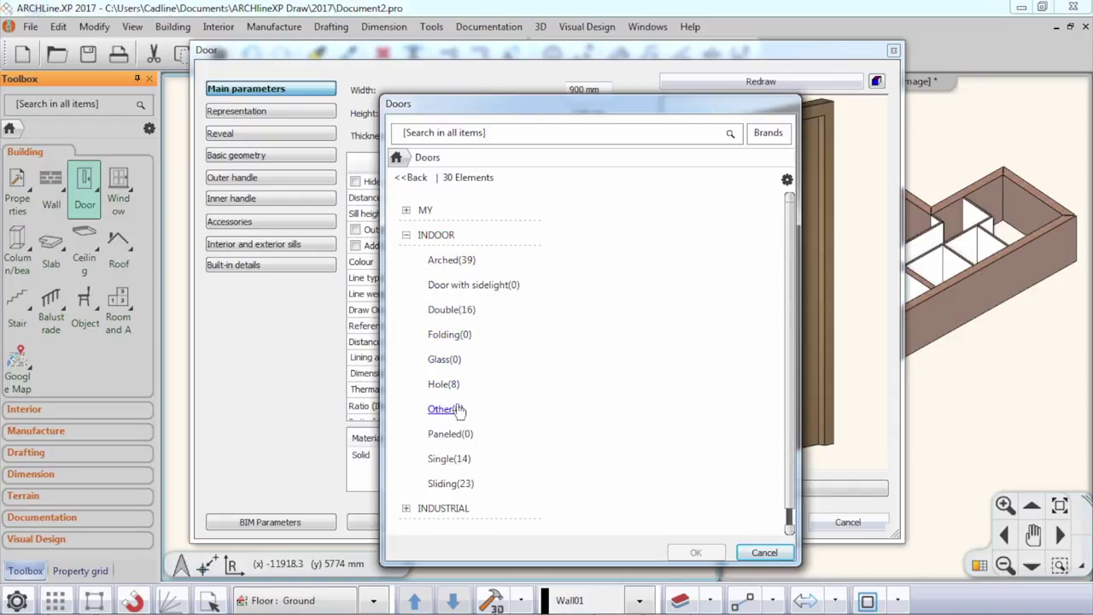
{"action": "left_click", "coordinate": [458, 465]}
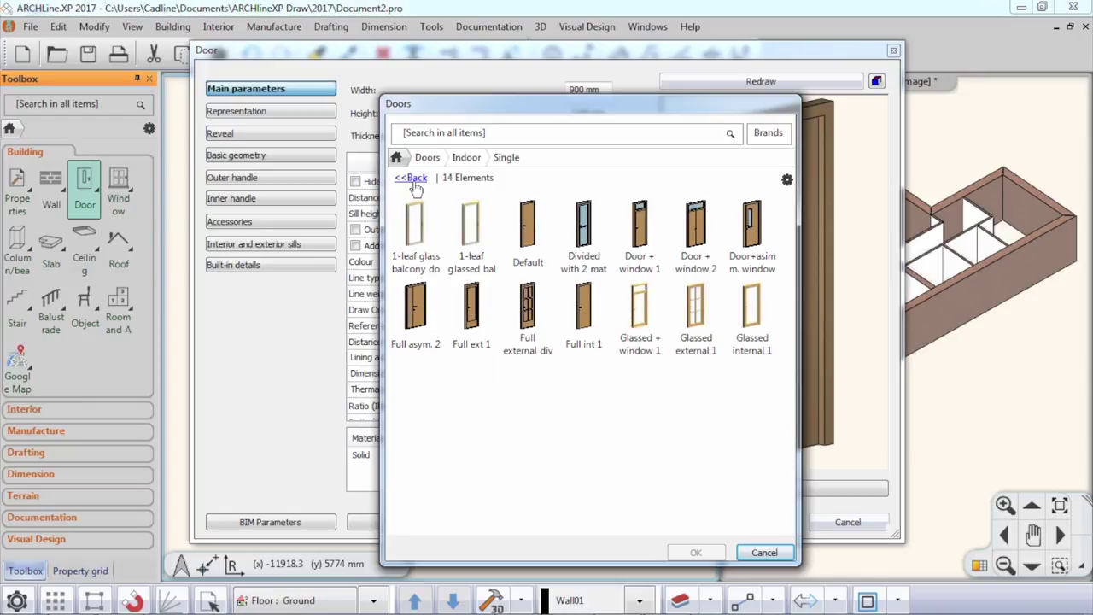
{"action": "left_click", "coordinate": [410, 178]}
{"action": "left_click", "coordinate": [455, 470]}
{"action": "left_click", "coordinate": [460, 486]}
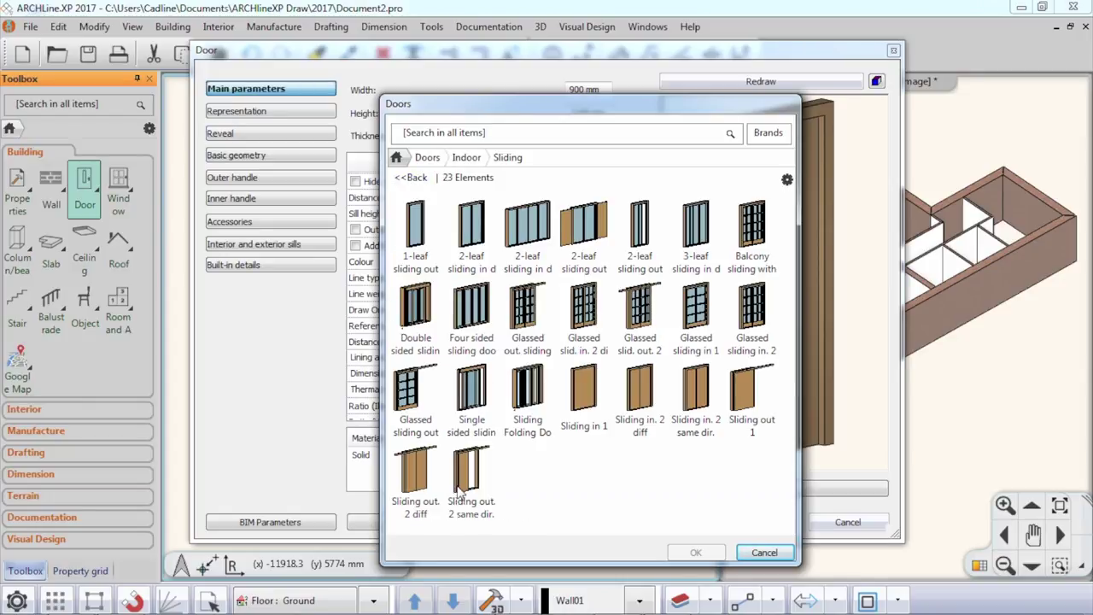
{"action": "left_click", "coordinate": [764, 553]}
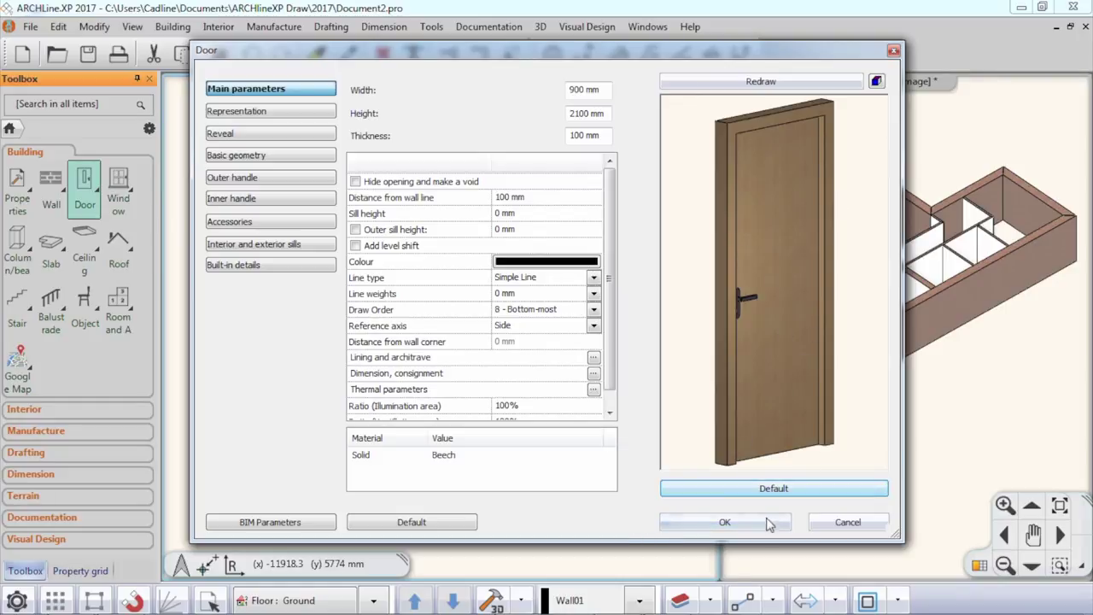
{"action": "left_click", "coordinate": [768, 521]}
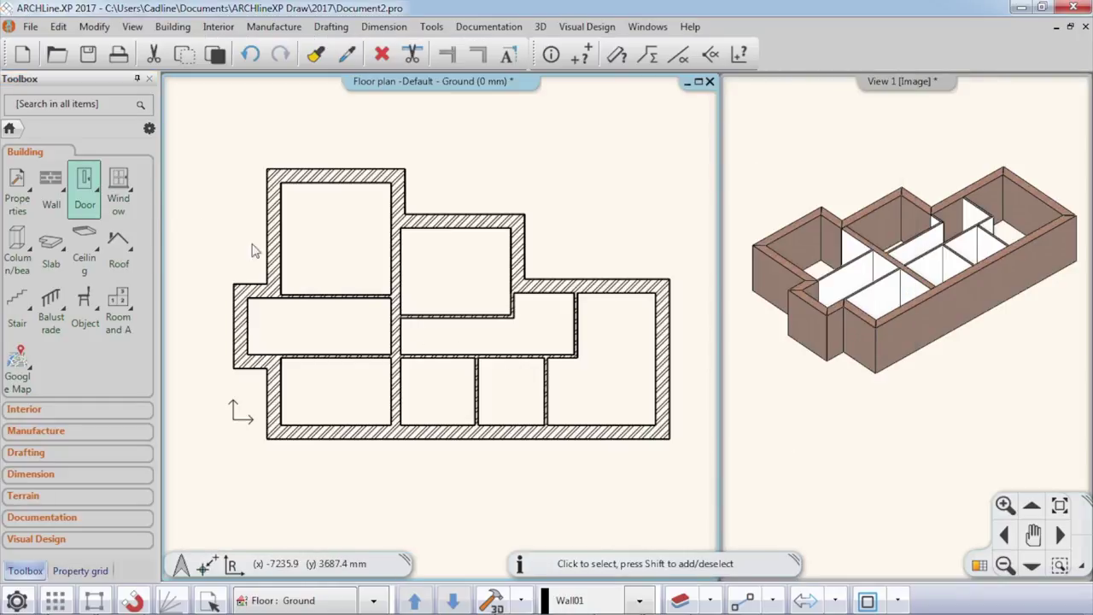
{"action": "left_click", "coordinate": [92, 188]}
Step: Switch to drag-and-drop door placement and place two doors in the right room's left wall
{"action": "left_click", "coordinate": [86, 183]}
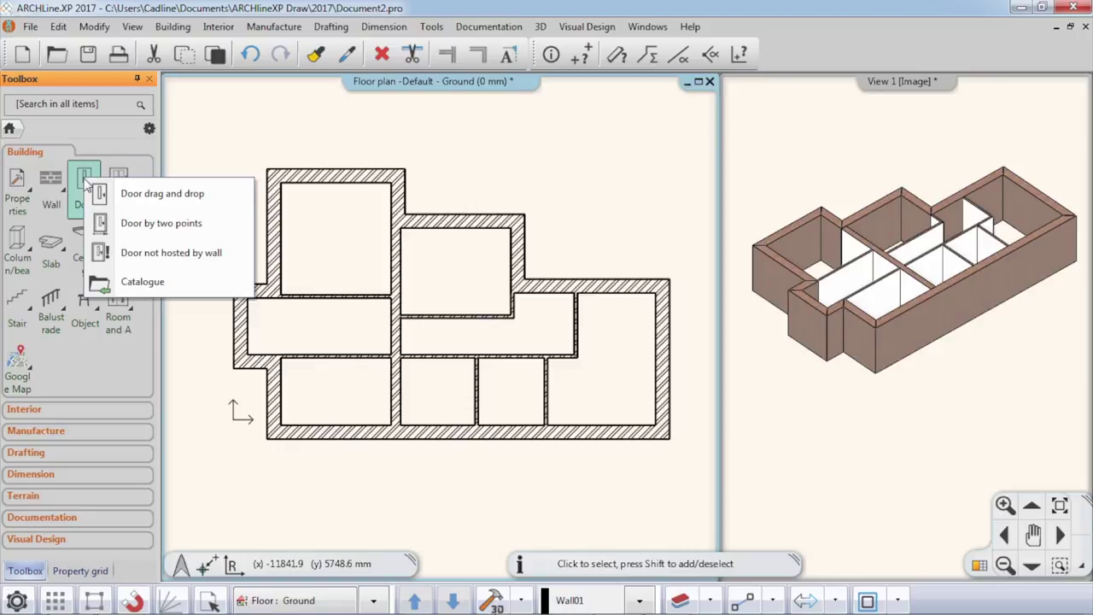
{"action": "left_click", "coordinate": [179, 196]}
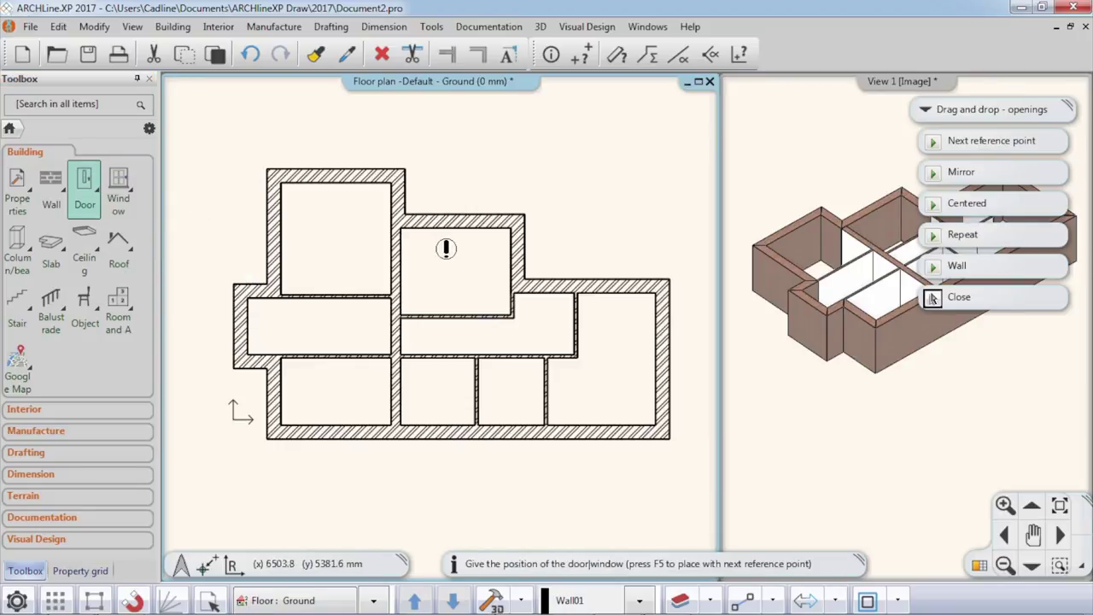
{"action": "left_click", "coordinate": [543, 293]}
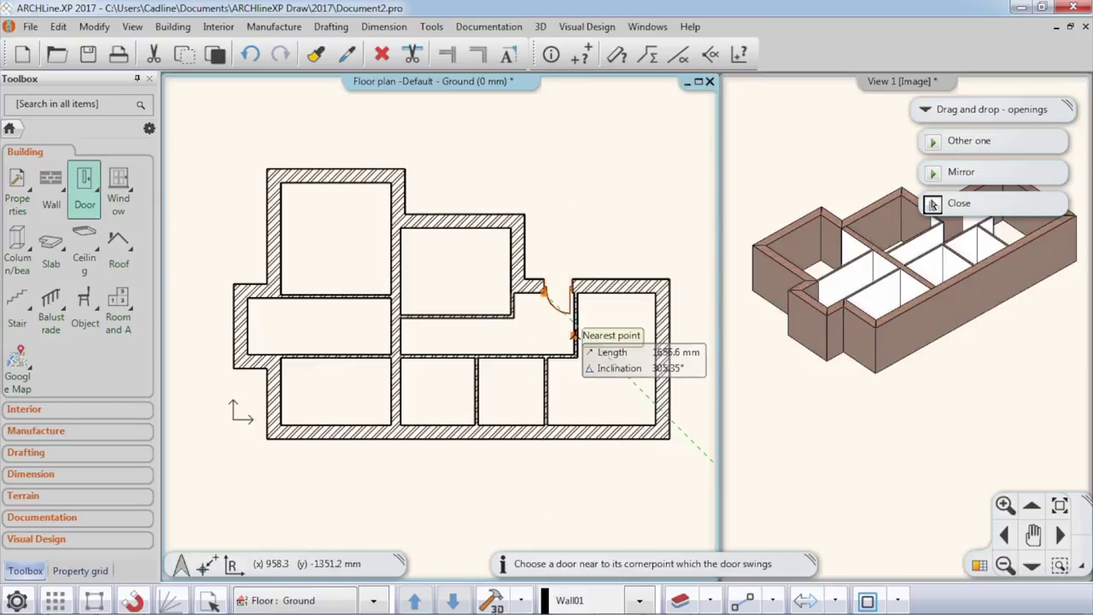
{"action": "left_click", "coordinate": [576, 334]}
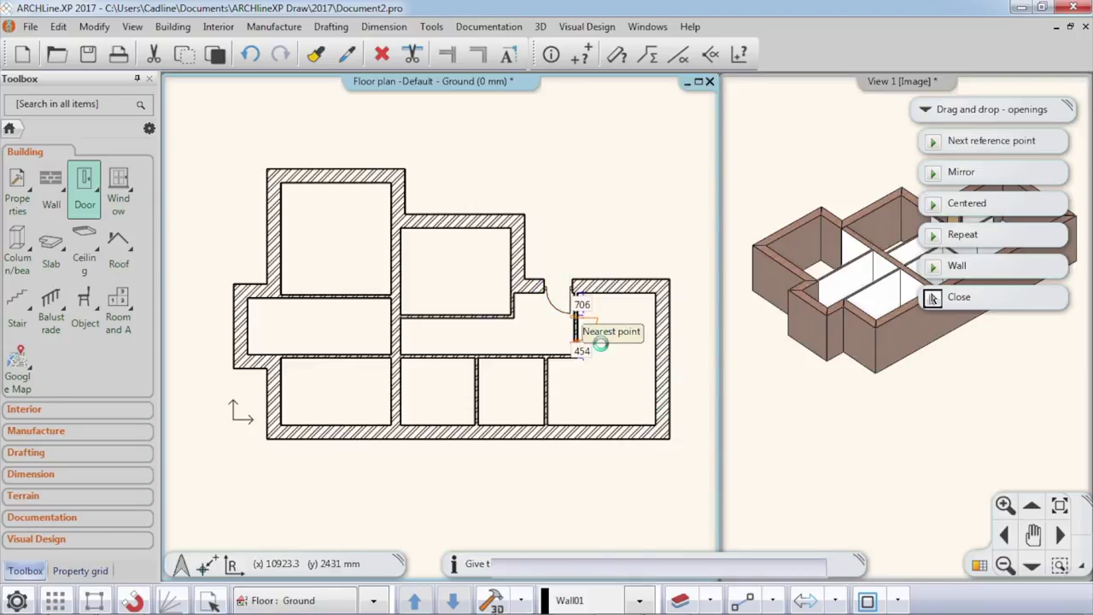
{"action": "left_click", "coordinate": [576, 335]}
{"action": "left_click", "coordinate": [608, 353]}
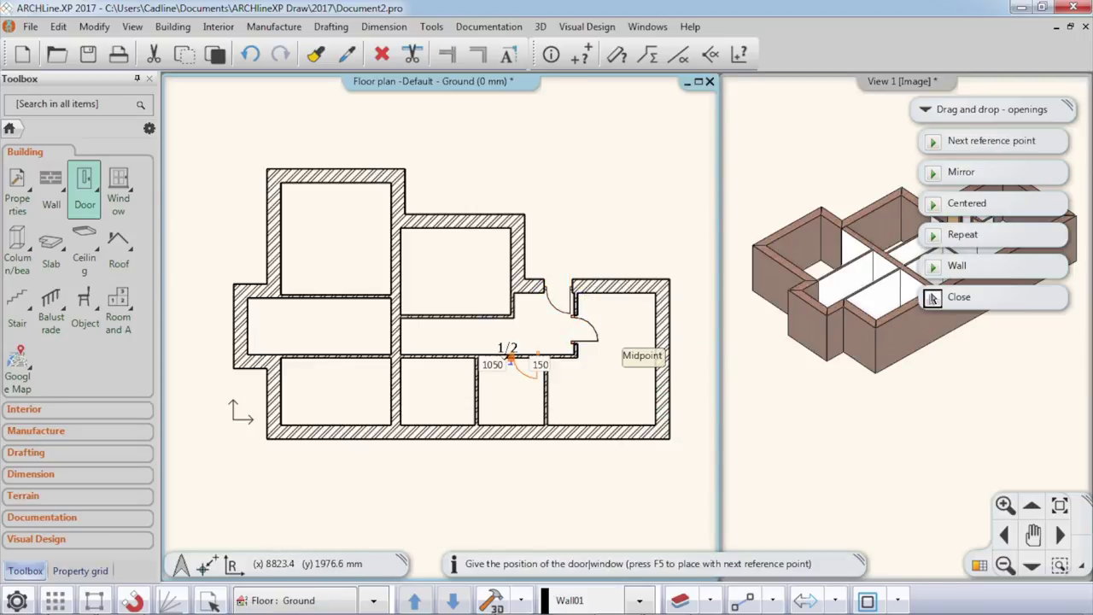
Step: Place a door in the lower corridor wall at a 500 mm offset, swinging downward
{"action": "left_click", "coordinate": [512, 355]}
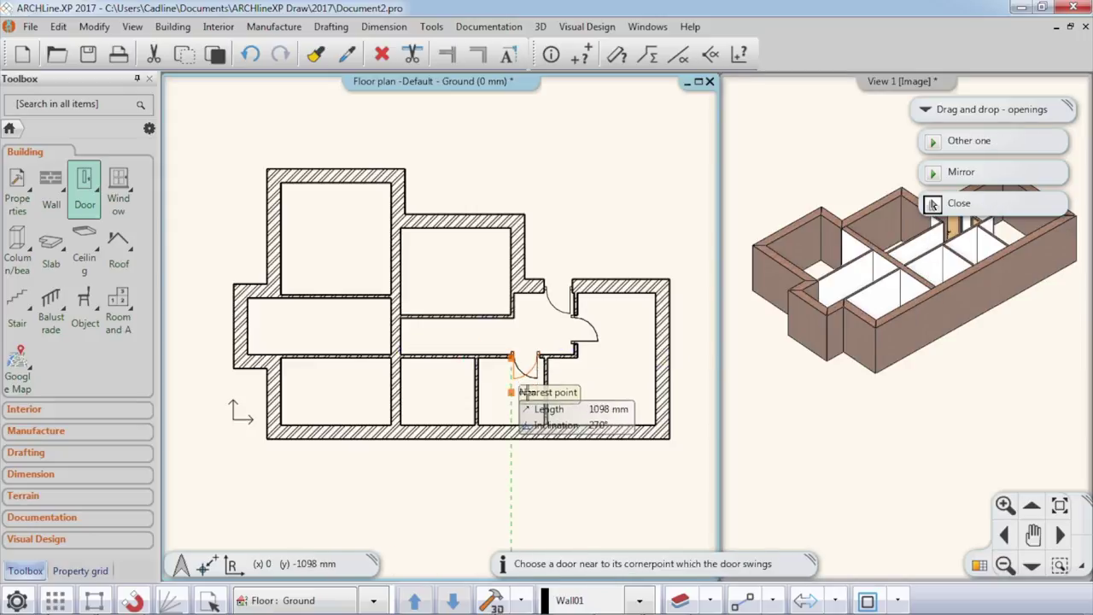
{"action": "left_click", "coordinate": [510, 400]}
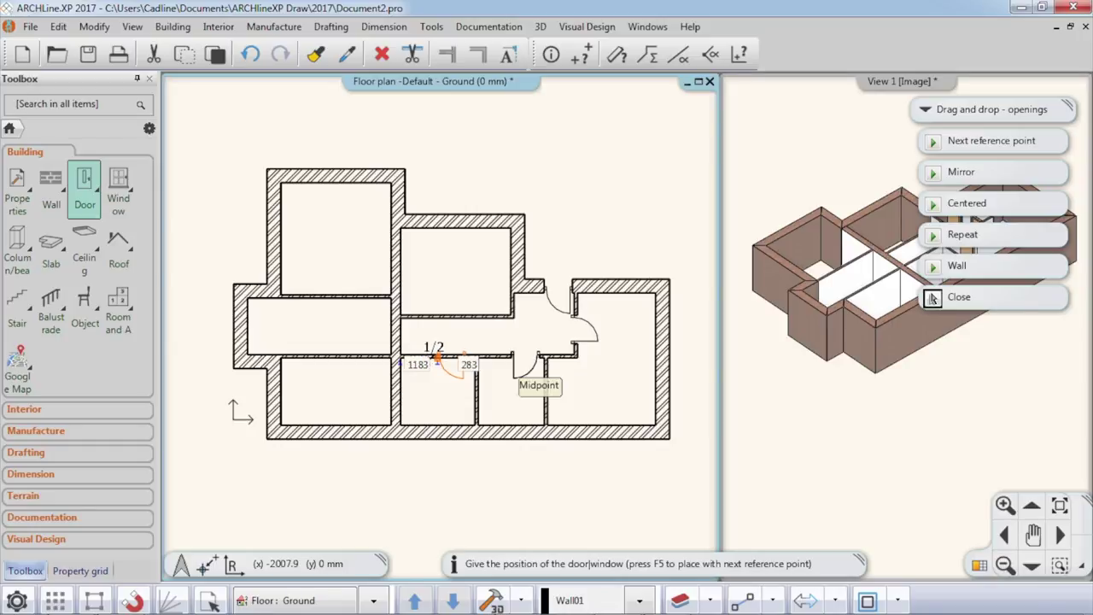
{"action": "type", "text": "500"}
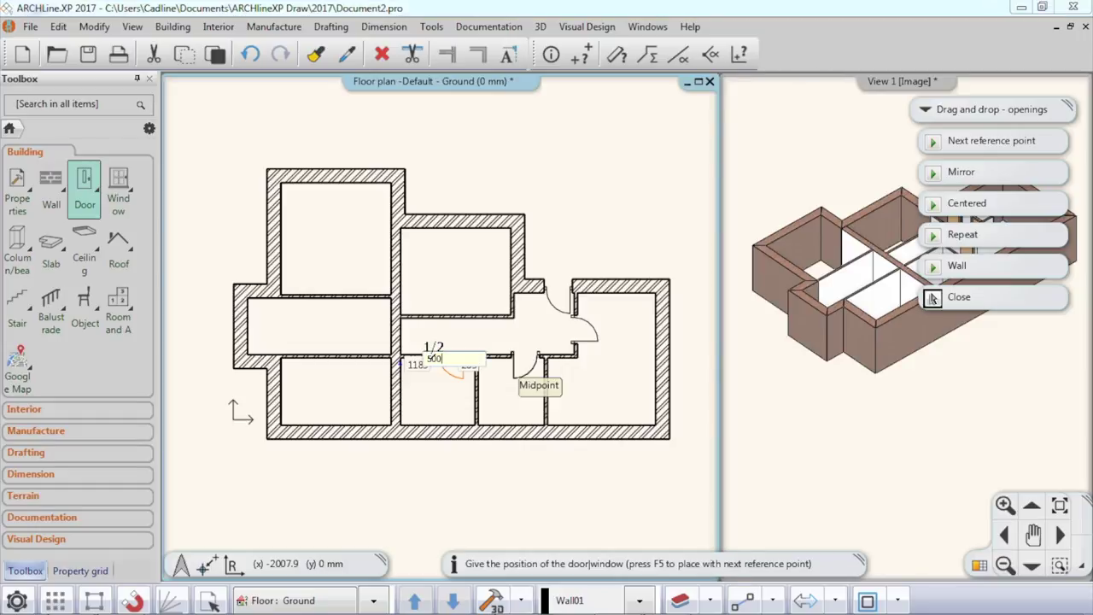
{"action": "key", "text": "Return"}
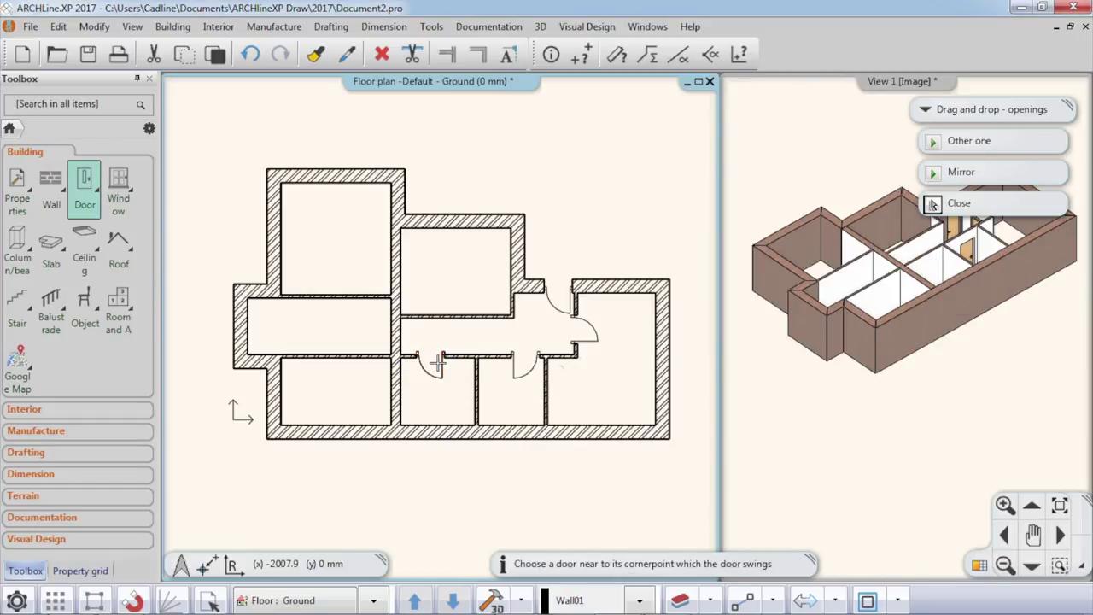
{"action": "left_click", "coordinate": [420, 398]}
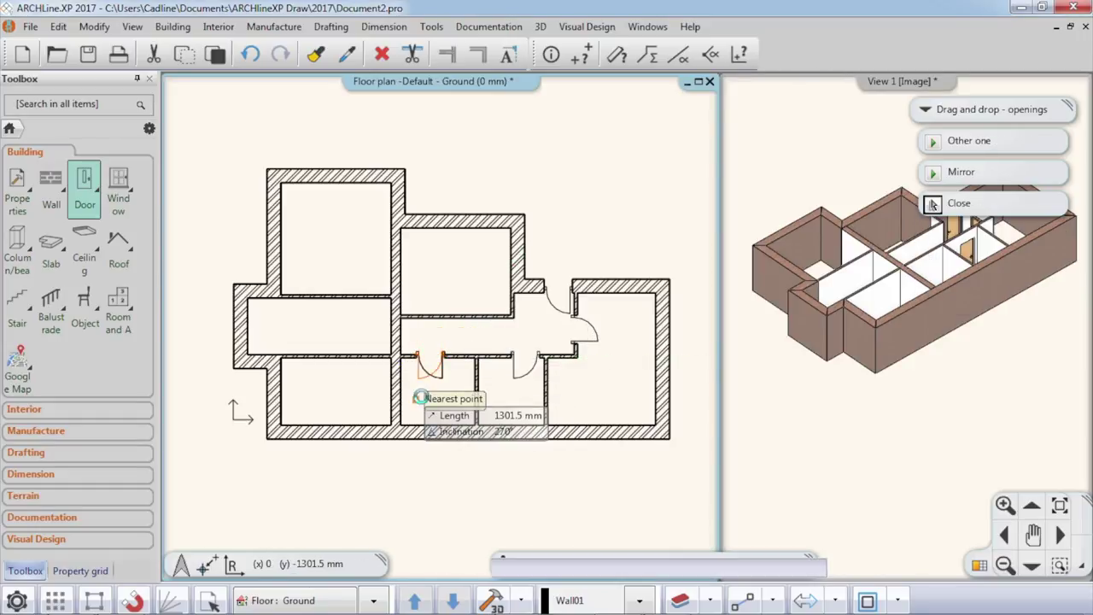
Step: Add doors to the corridor's upper wall, its left end and the upper-left room's wall
{"action": "left_click", "coordinate": [455, 312]}
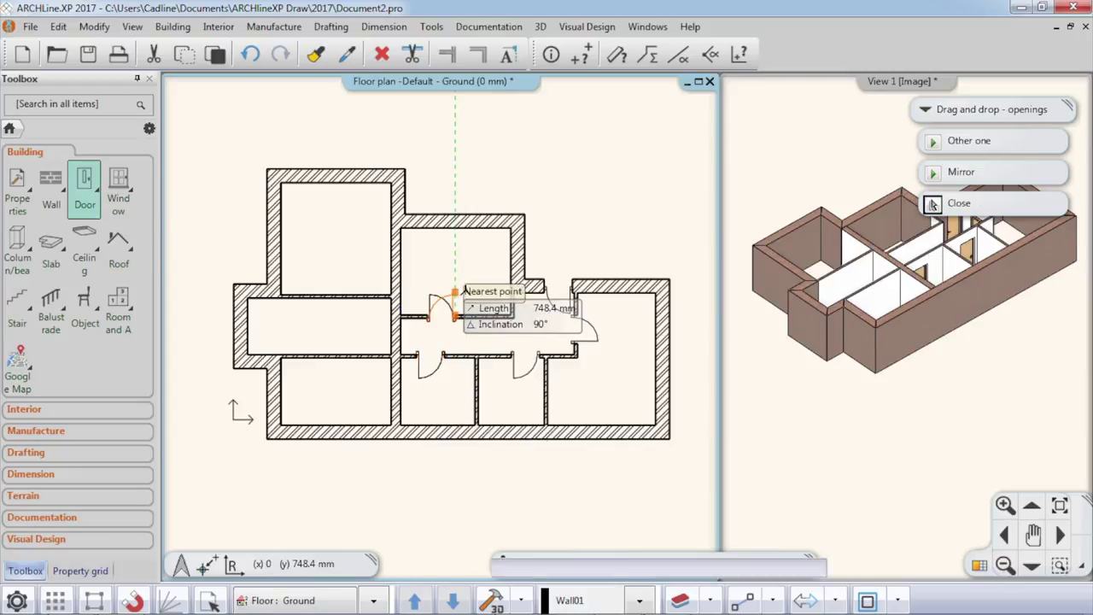
{"action": "left_click", "coordinate": [448, 295]}
{"action": "left_click", "coordinate": [400, 329]}
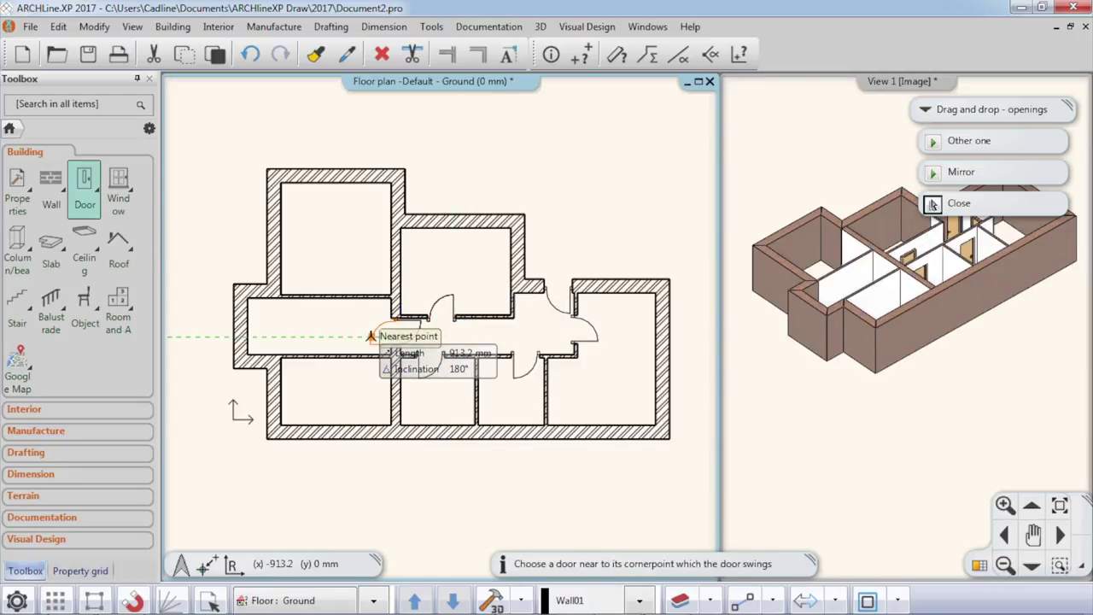
{"action": "left_click", "coordinate": [390, 341]}
{"action": "left_click", "coordinate": [367, 293]}
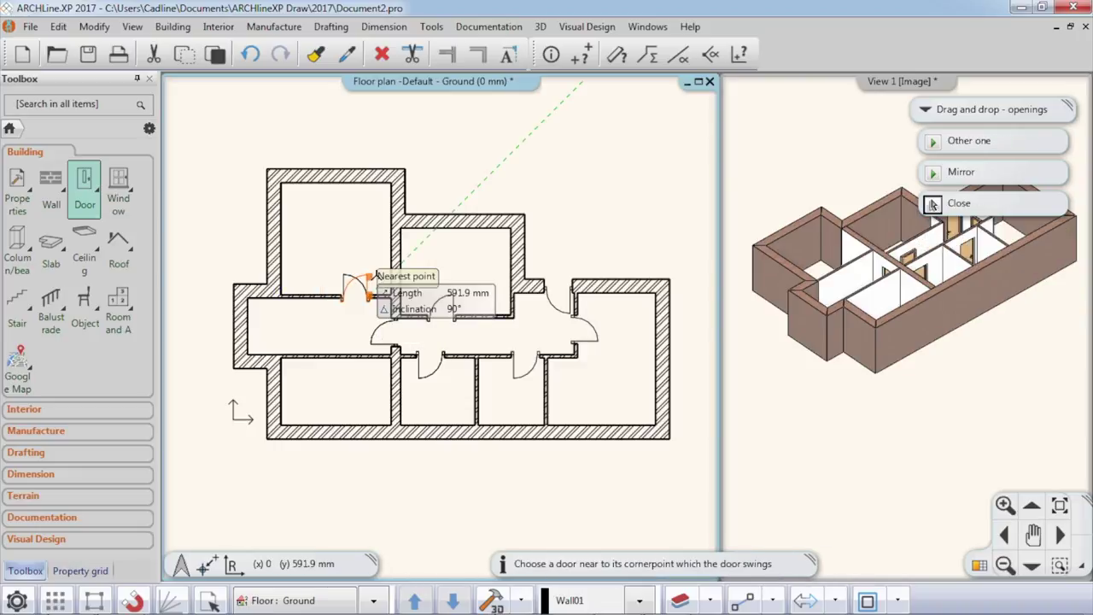
{"action": "left_click", "coordinate": [325, 227]}
{"action": "key", "text": "Escape"}
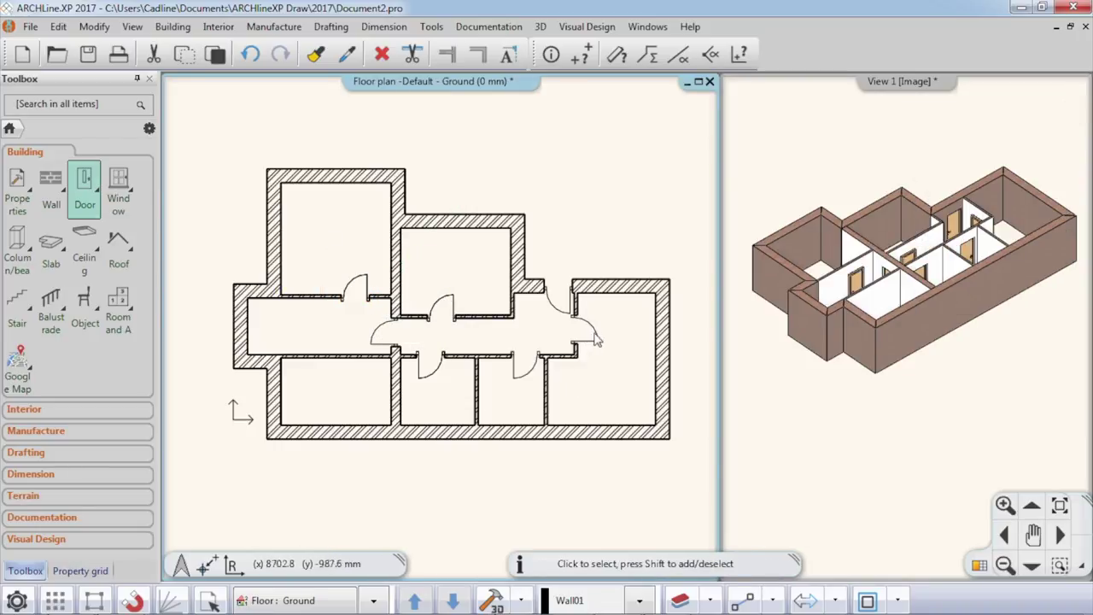
Step: Set the distance from wall line to 0 mm for six selected doors
{"action": "left_click", "coordinate": [367, 287]}
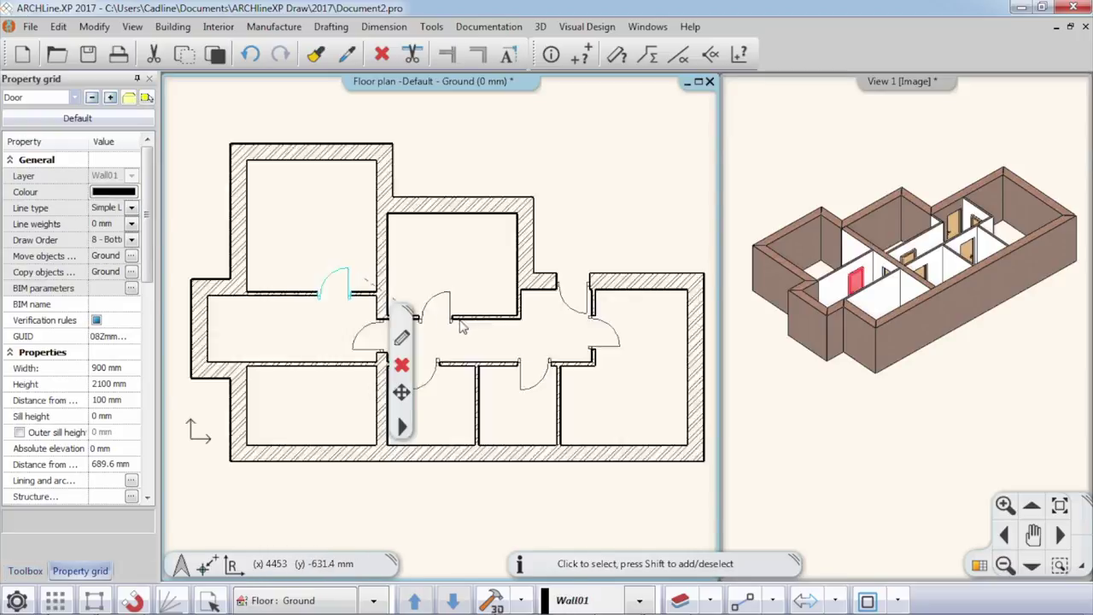
{"action": "scroll", "coordinate": [417, 307], "scroll_direction": "up", "scroll_amount": 2}
{"action": "left_click", "coordinate": [431, 309], "text": "shift"}
{"action": "left_click", "coordinate": [337, 335], "text": "shift"}
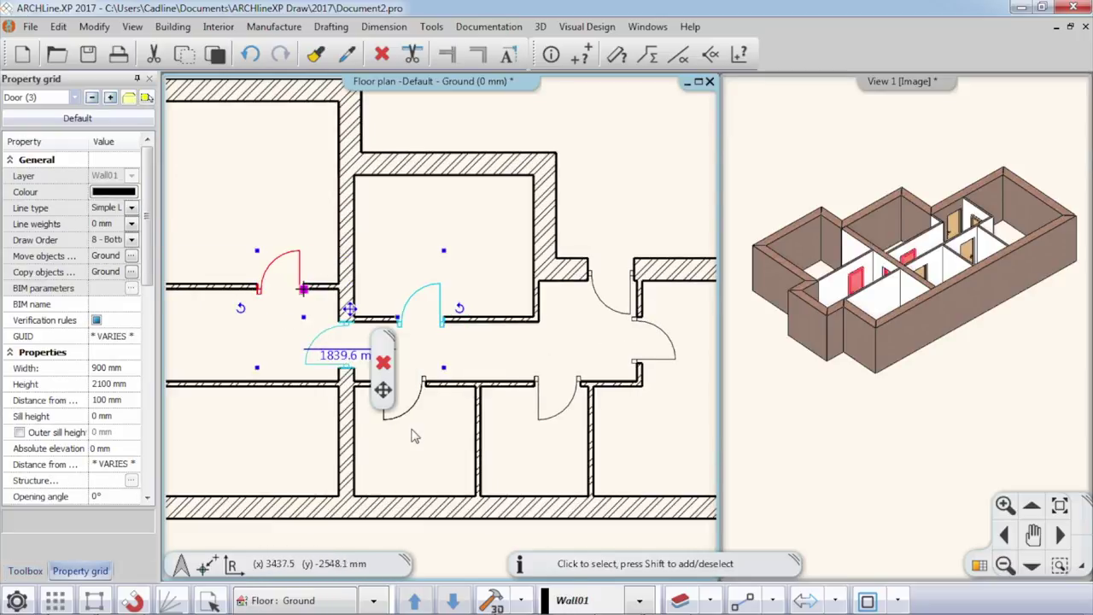
{"action": "left_click", "coordinate": [422, 400], "text": "shift"}
{"action": "left_click", "coordinate": [551, 420], "text": "shift"}
{"action": "left_click", "coordinate": [646, 364], "text": "shift"}
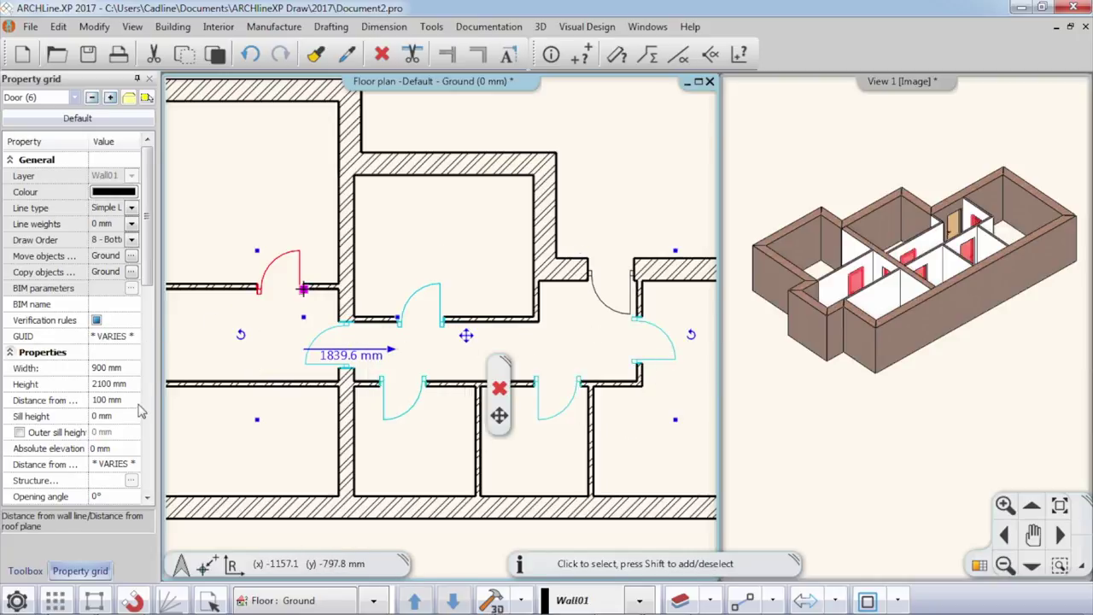
{"action": "left_click", "coordinate": [130, 401]}
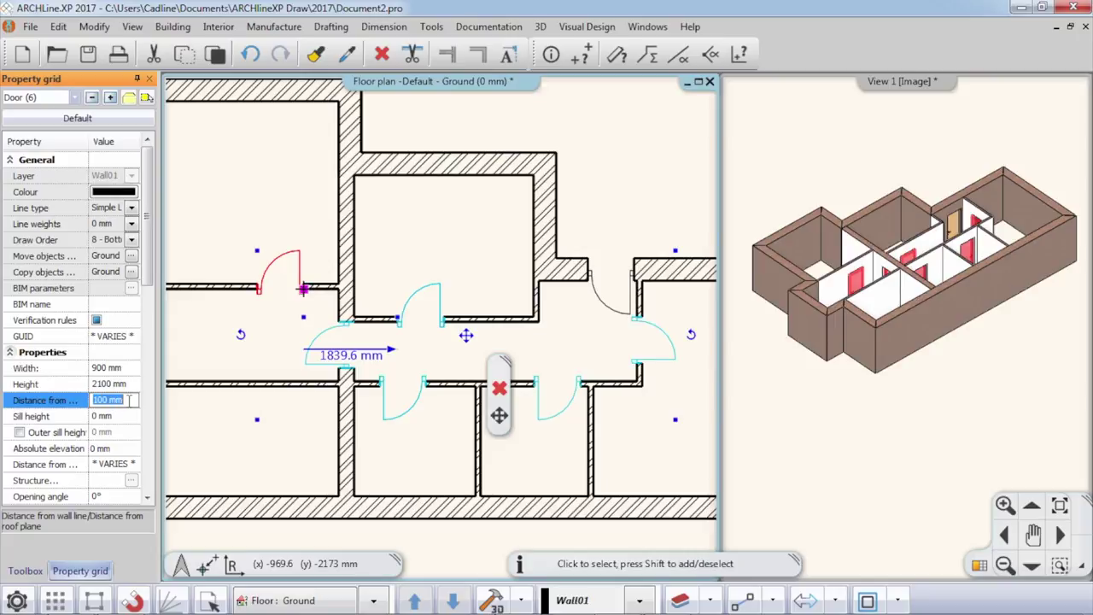
{"action": "type", "text": "0"}
{"action": "key", "text": "Return"}
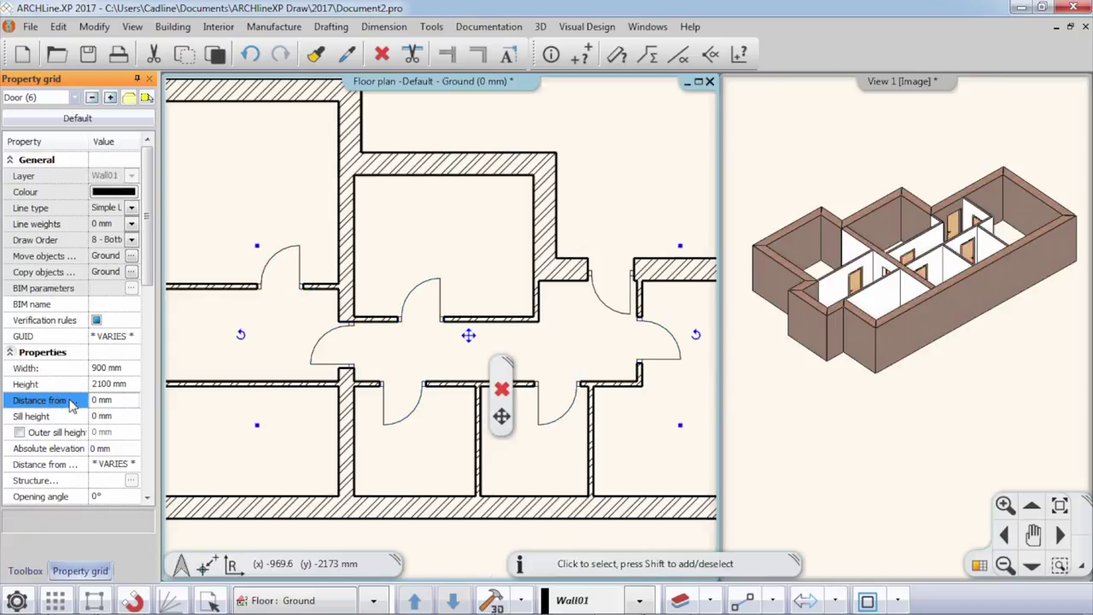
Step: Position the door below the corridor 800 mm from the corner and make it 750 mm wide
{"action": "left_click", "coordinate": [411, 255]}
{"action": "left_click", "coordinate": [434, 245]}
{"action": "left_click", "coordinate": [413, 413]}
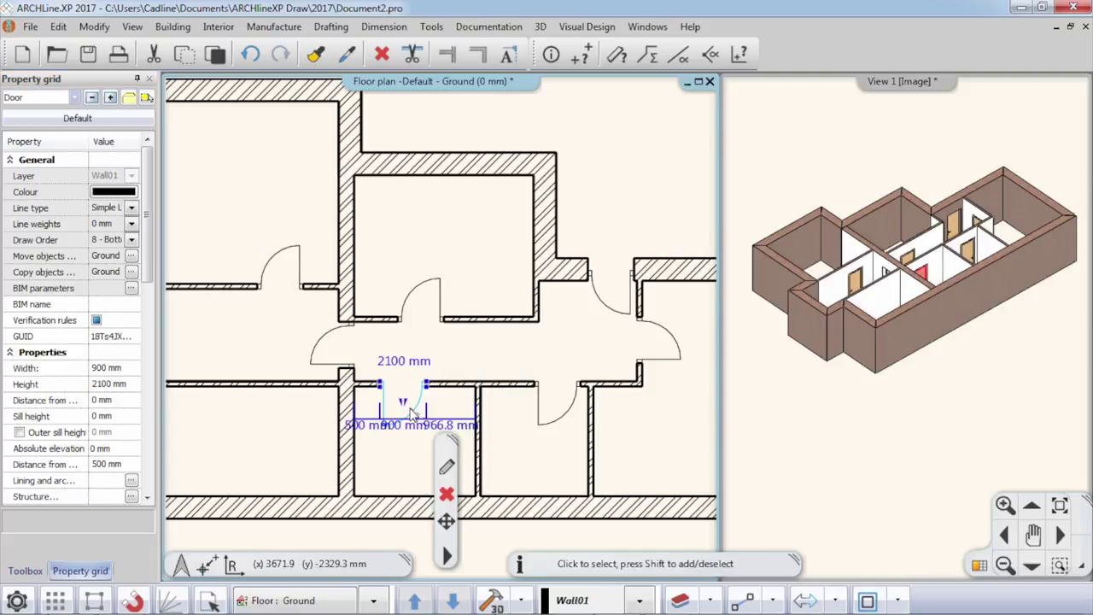
{"action": "left_click", "coordinate": [465, 425]}
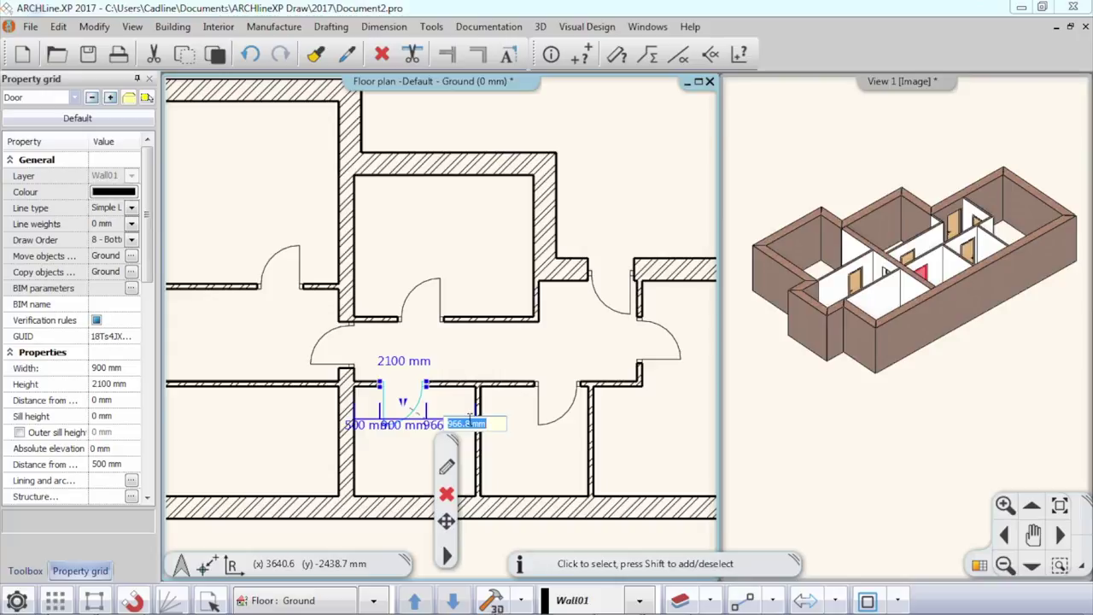
{"action": "type", "text": "800"}
{"action": "key", "text": "Return"}
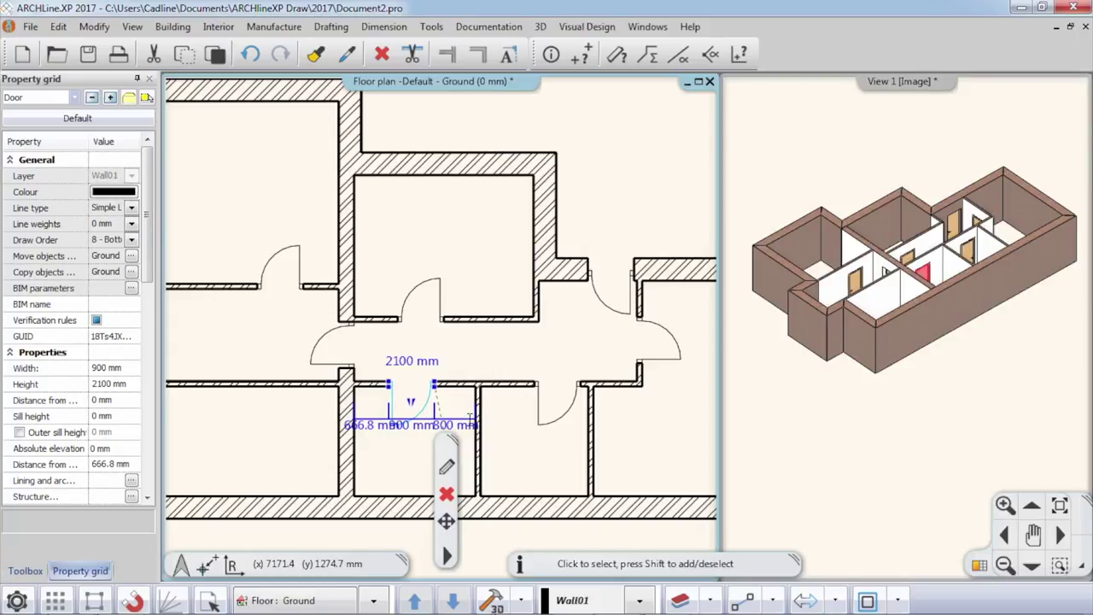
{"action": "scroll", "coordinate": [429, 401], "scroll_direction": "up", "scroll_amount": 2}
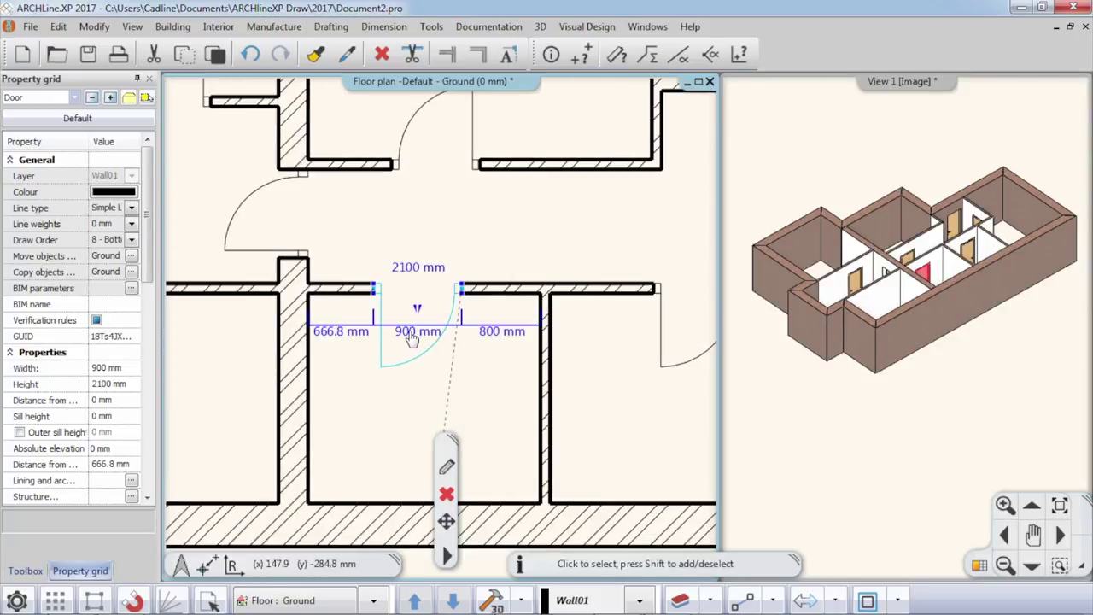
{"action": "left_click", "coordinate": [414, 337]}
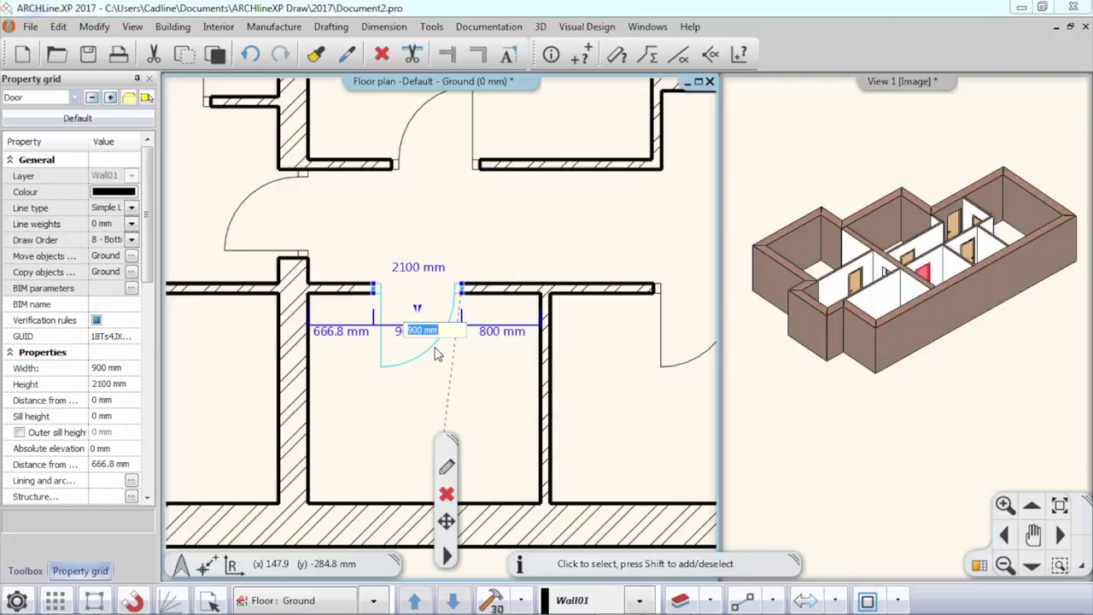
{"action": "type", "text": "750"}
{"action": "key", "text": "Return"}
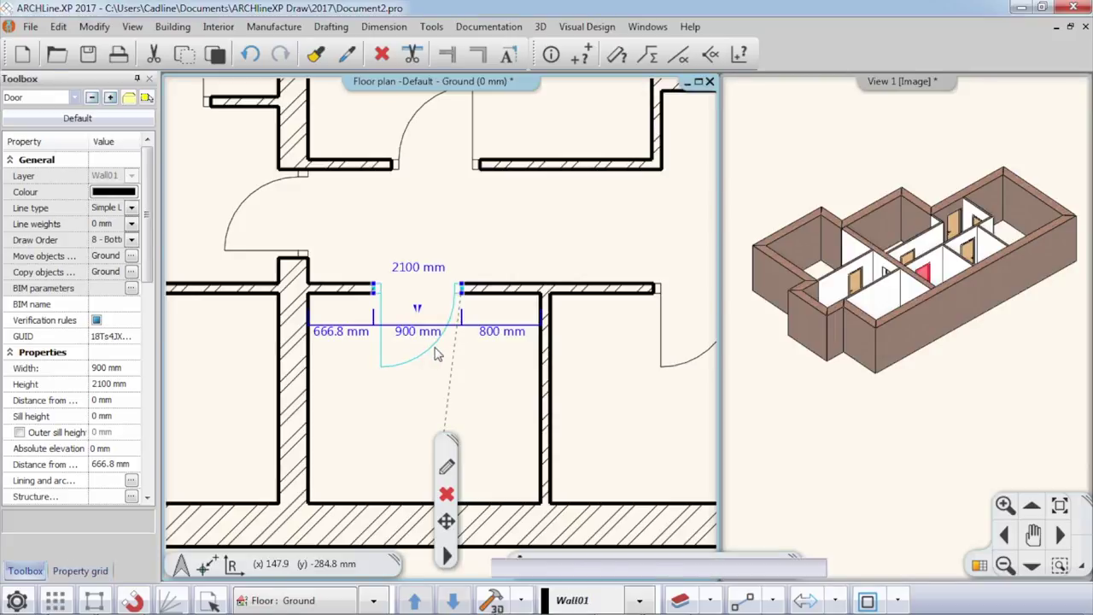
{"action": "left_click", "coordinate": [421, 220]}
Step: Turn the door in the corridor's short vertical wall into an empty void opening
{"action": "middle_click_drag", "start_coordinate": [421, 220], "coordinate": [498, 245]}
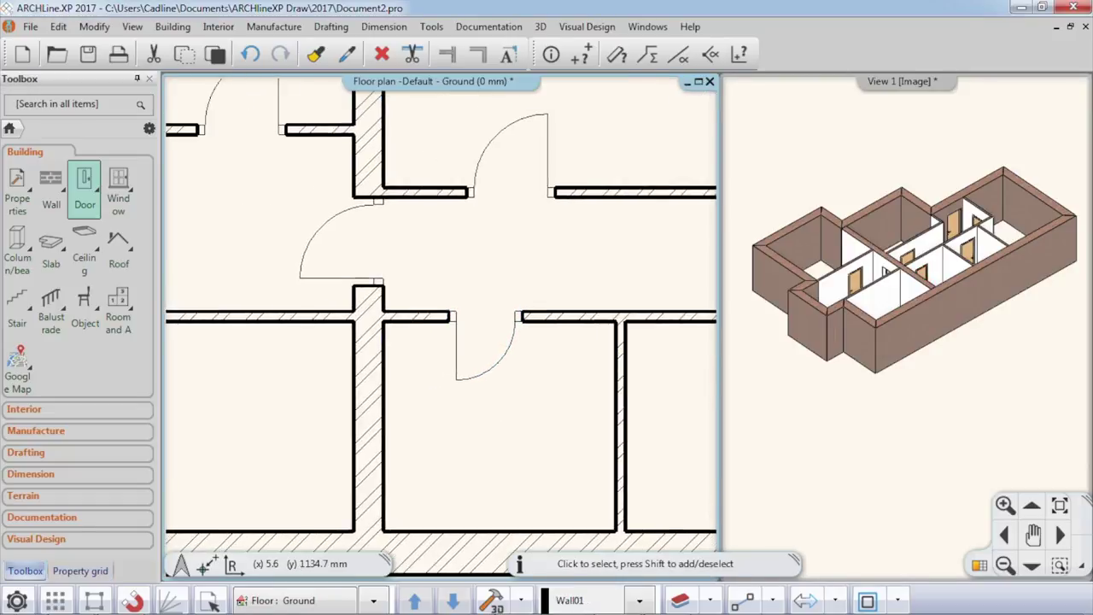
{"action": "left_click", "coordinate": [338, 224]}
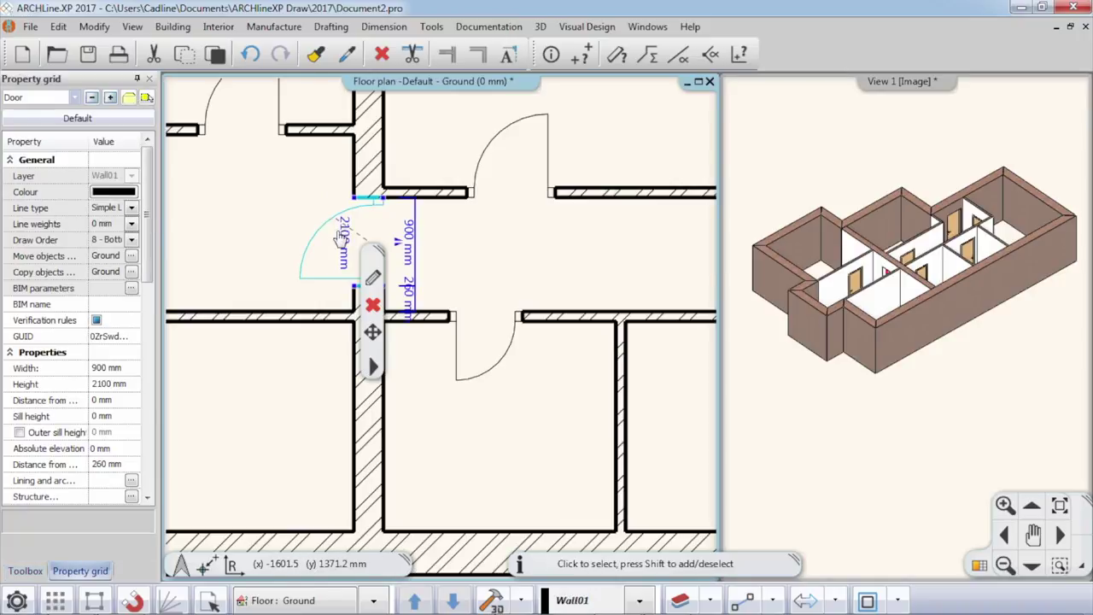
{"action": "left_click", "coordinate": [375, 280]}
{"action": "left_click", "coordinate": [367, 182]}
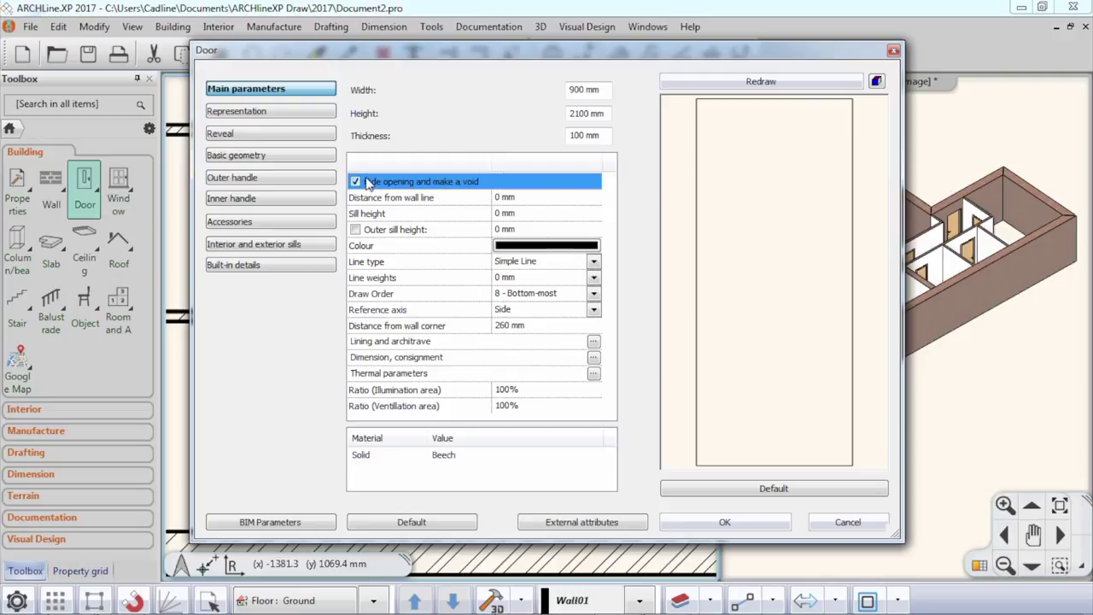
{"action": "left_click", "coordinate": [724, 521]}
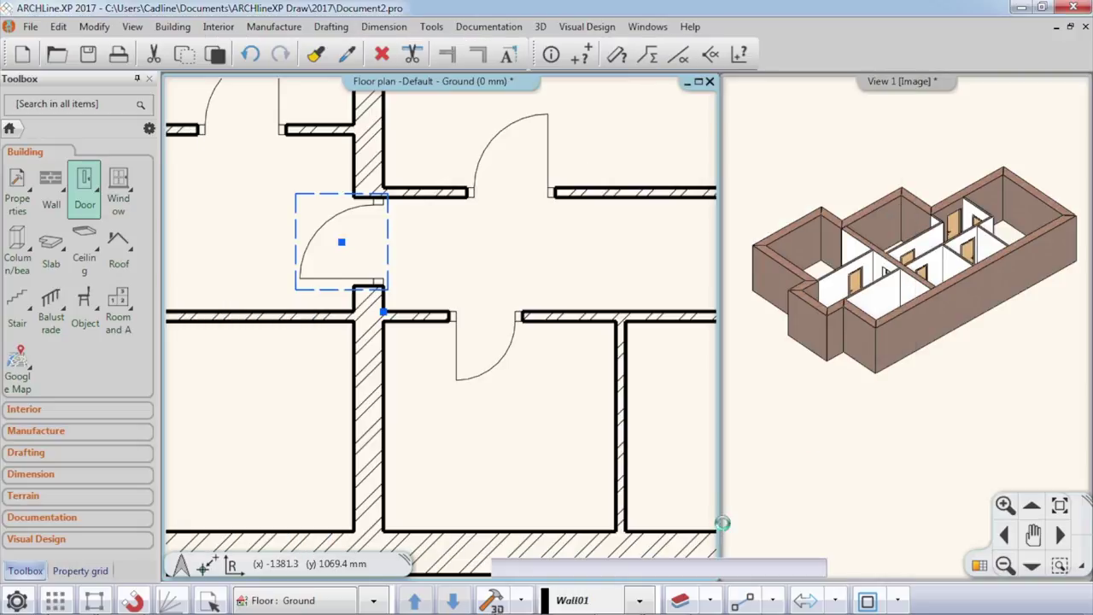
{"action": "key", "text": "Escape"}
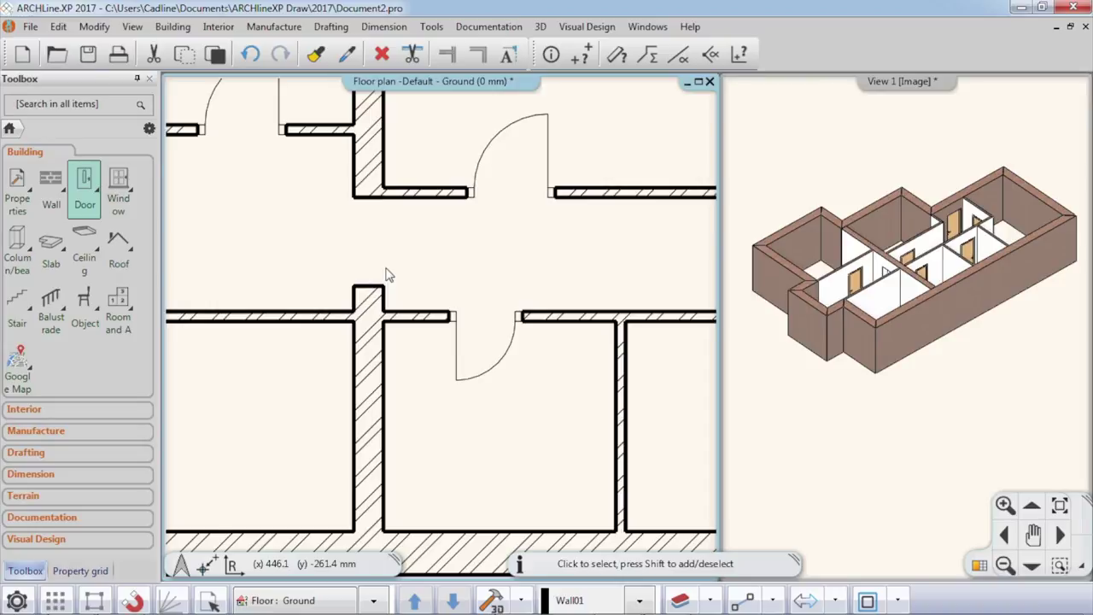
Step: Flip the opening to the wall's other side and reverse its swing, then zoom out
{"action": "left_click", "coordinate": [369, 280]}
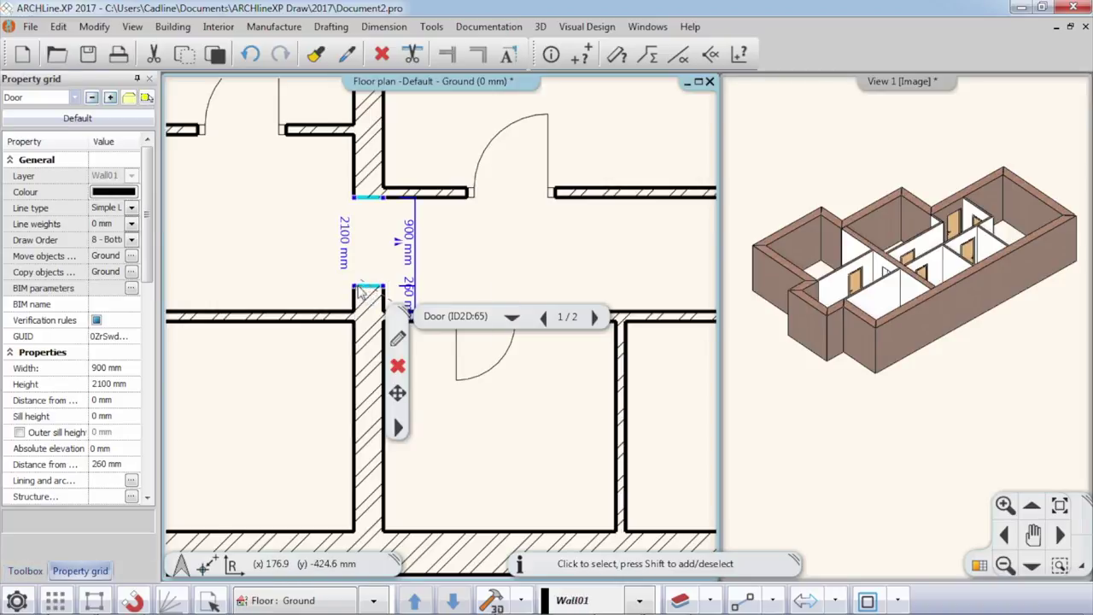
{"action": "right_click", "coordinate": [360, 290]}
{"action": "left_click", "coordinate": [417, 314]}
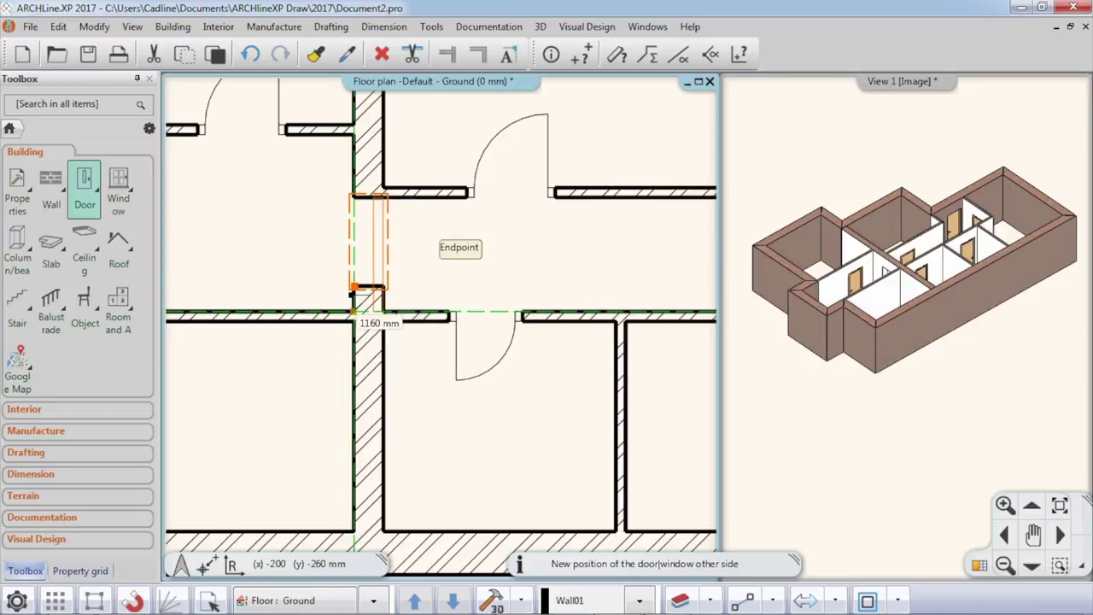
{"action": "left_click", "coordinate": [353, 311]}
{"action": "left_click", "coordinate": [265, 209]}
{"action": "scroll", "coordinate": [317, 261], "scroll_direction": "down", "scroll_amount": 2}
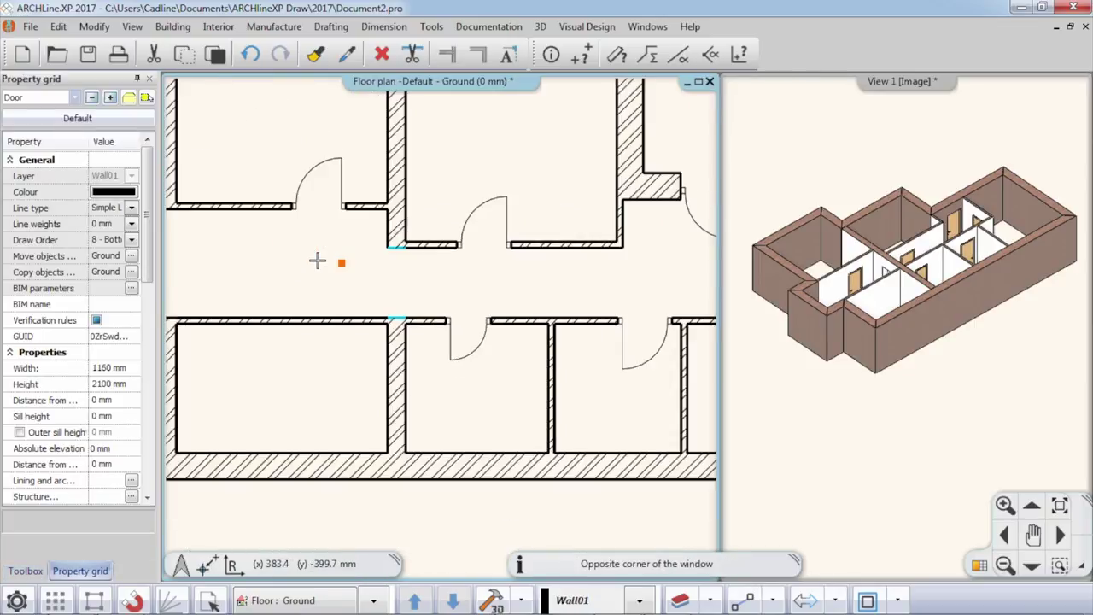
{"action": "left_click", "coordinate": [317, 260]}
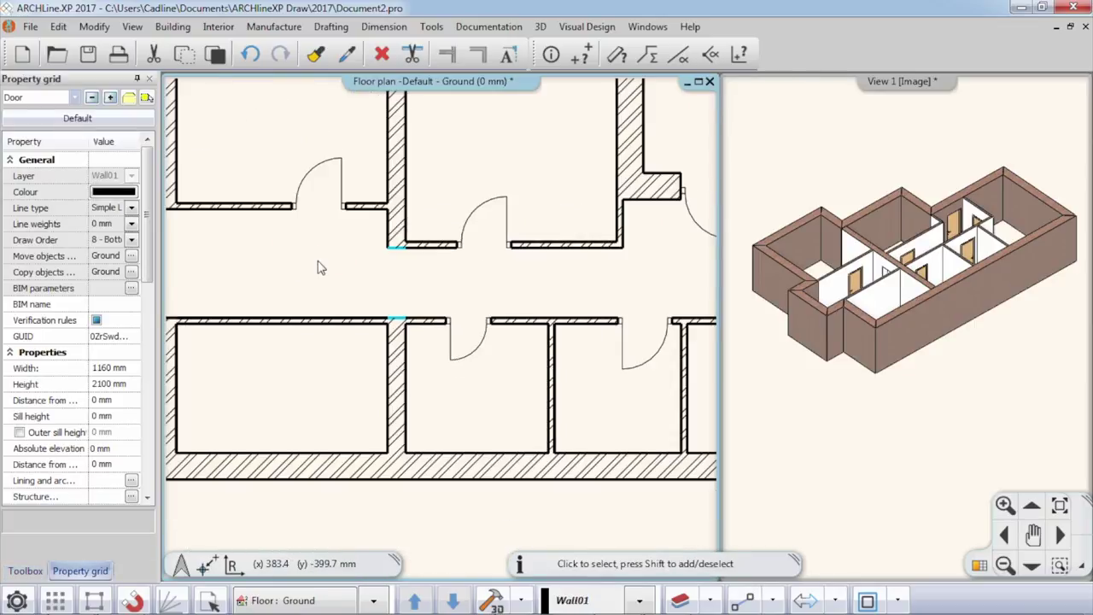
{"action": "left_click", "coordinate": [401, 286]}
{"action": "left_click", "coordinate": [431, 262]}
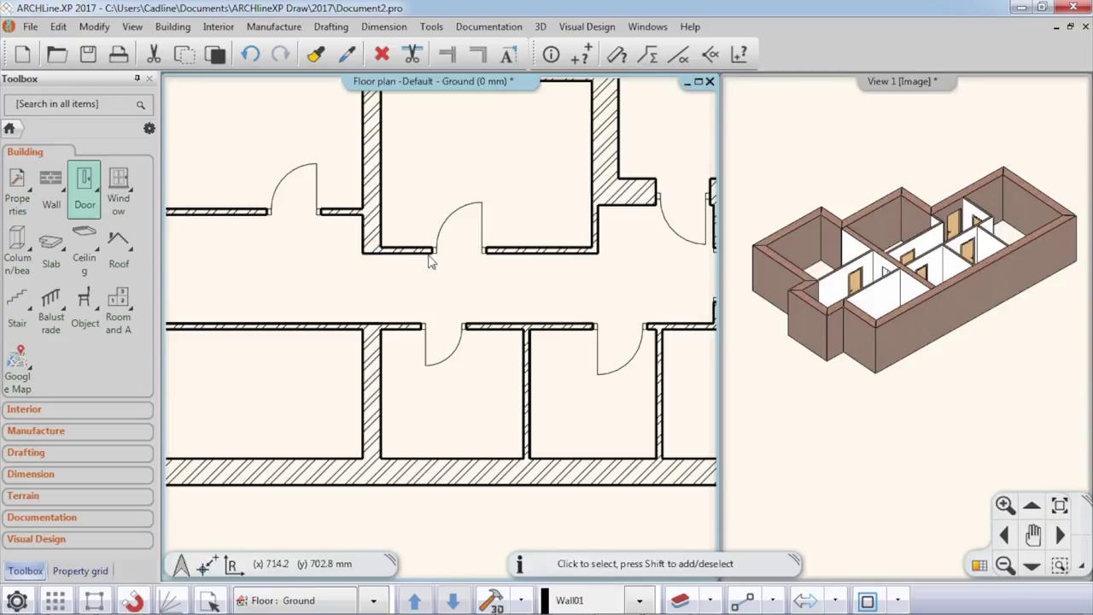
{"action": "scroll", "coordinate": [570, 287], "scroll_direction": "down", "scroll_amount": 2}
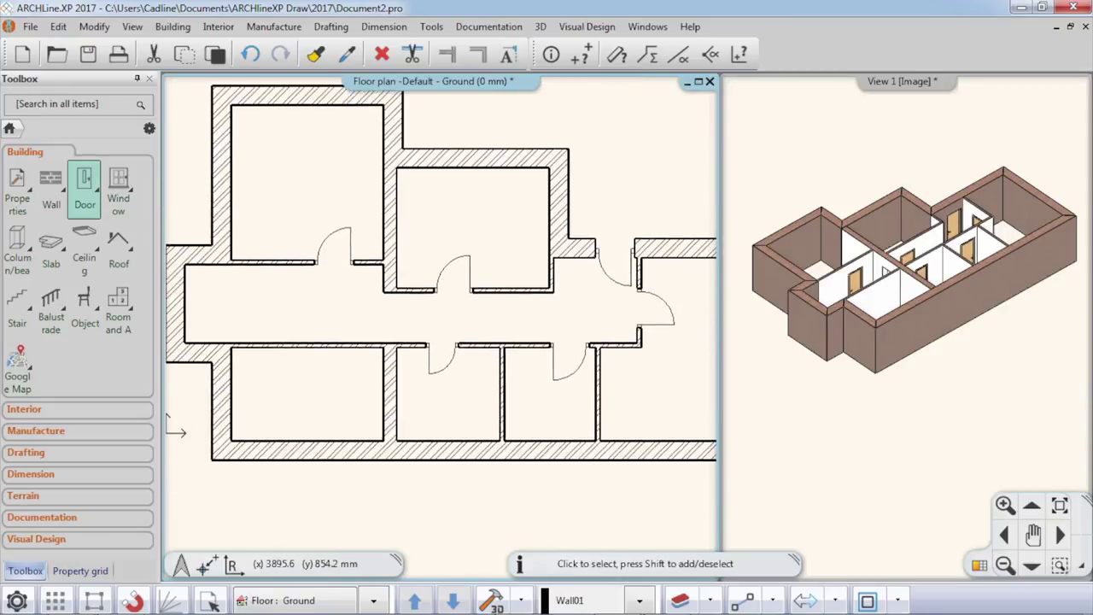
{"action": "scroll", "coordinate": [569, 319], "scroll_direction": "down", "scroll_amount": 1}
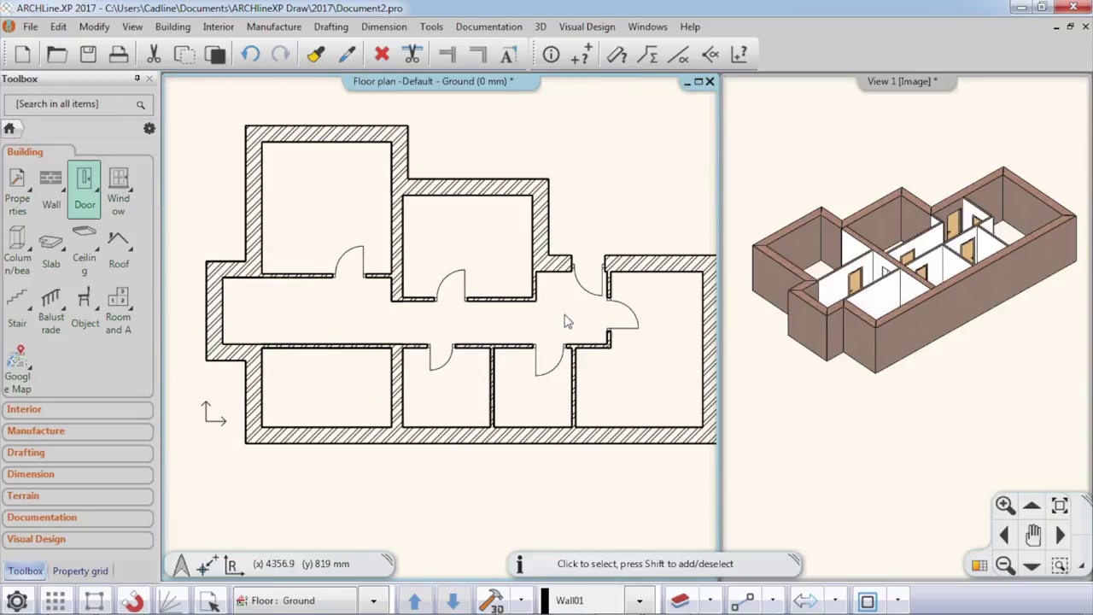
Step: Place windows in the two upper rooms' top walls and the right room's outer wall
{"action": "left_click", "coordinate": [123, 187]}
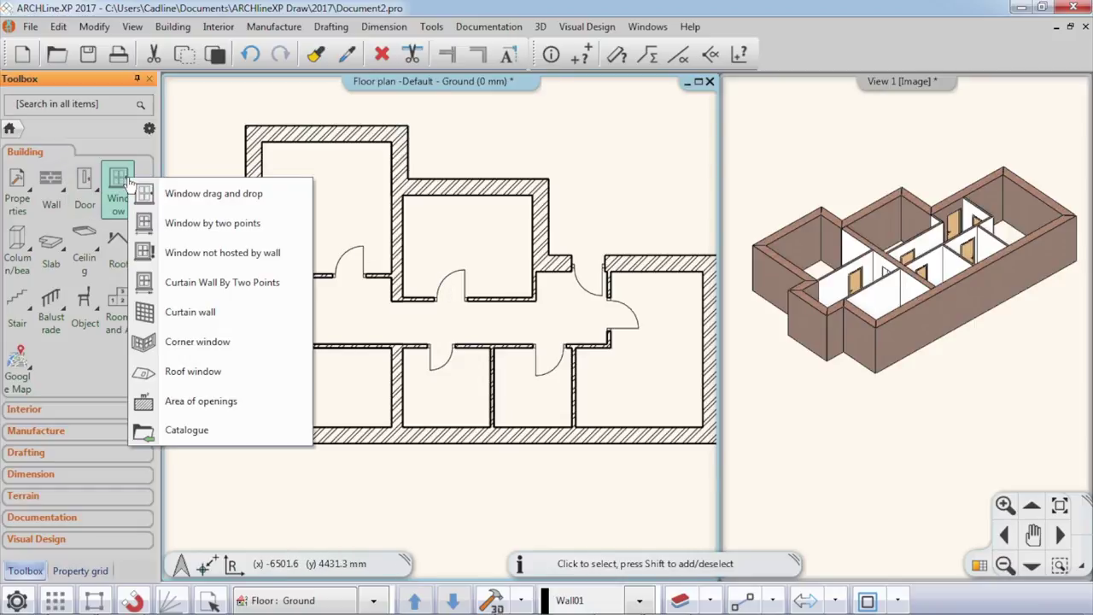
{"action": "mouse_move", "coordinate": [187, 202]}
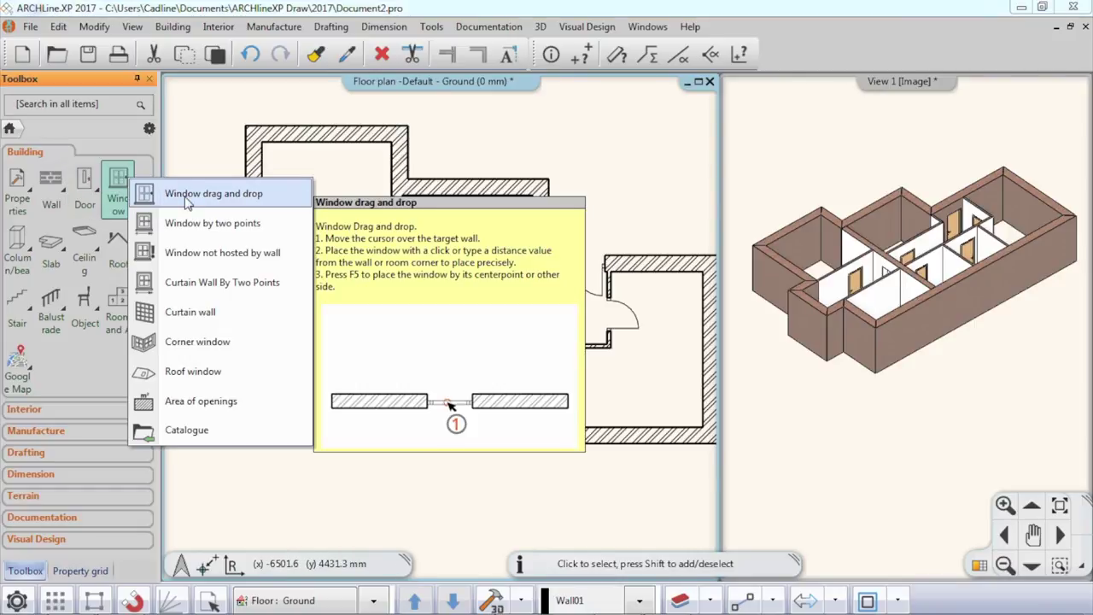
{"action": "left_click", "coordinate": [188, 193]}
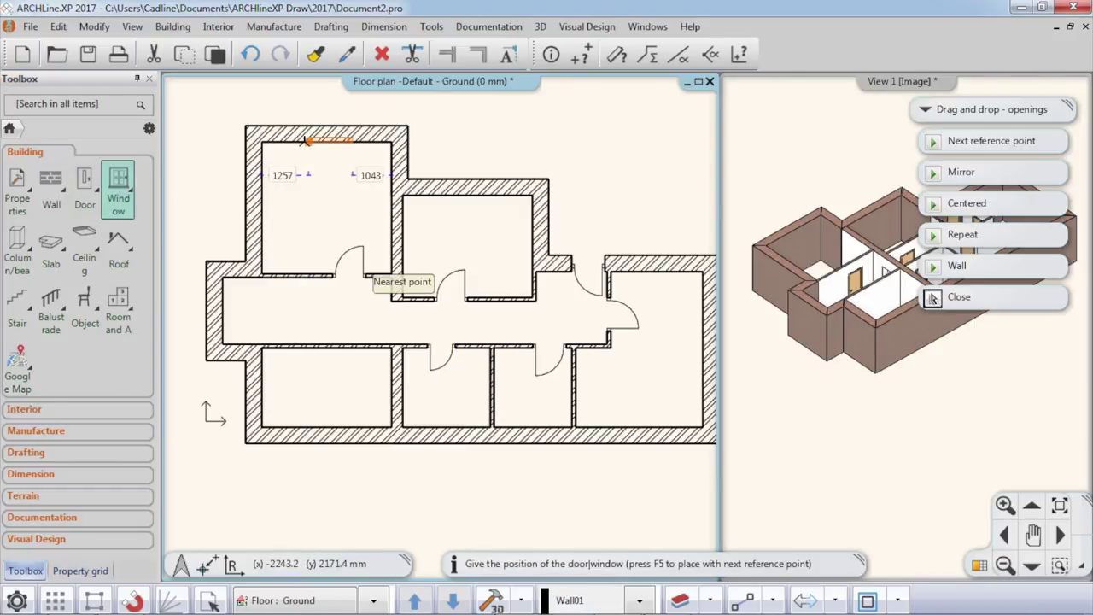
{"action": "left_click", "coordinate": [323, 190]}
{"action": "left_click", "coordinate": [462, 209]}
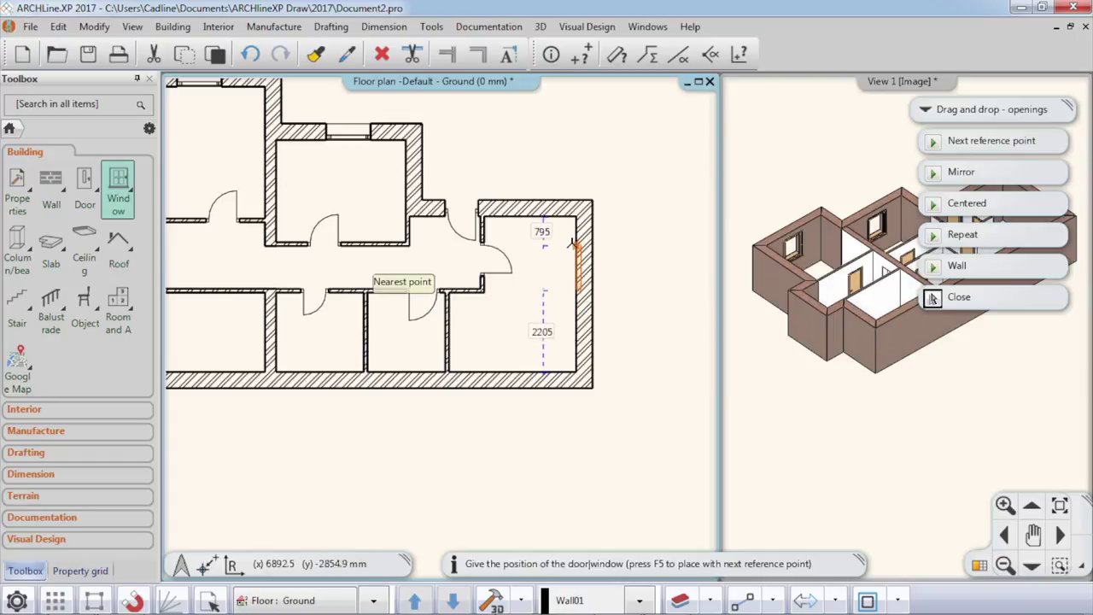
{"action": "left_click", "coordinate": [574, 232]}
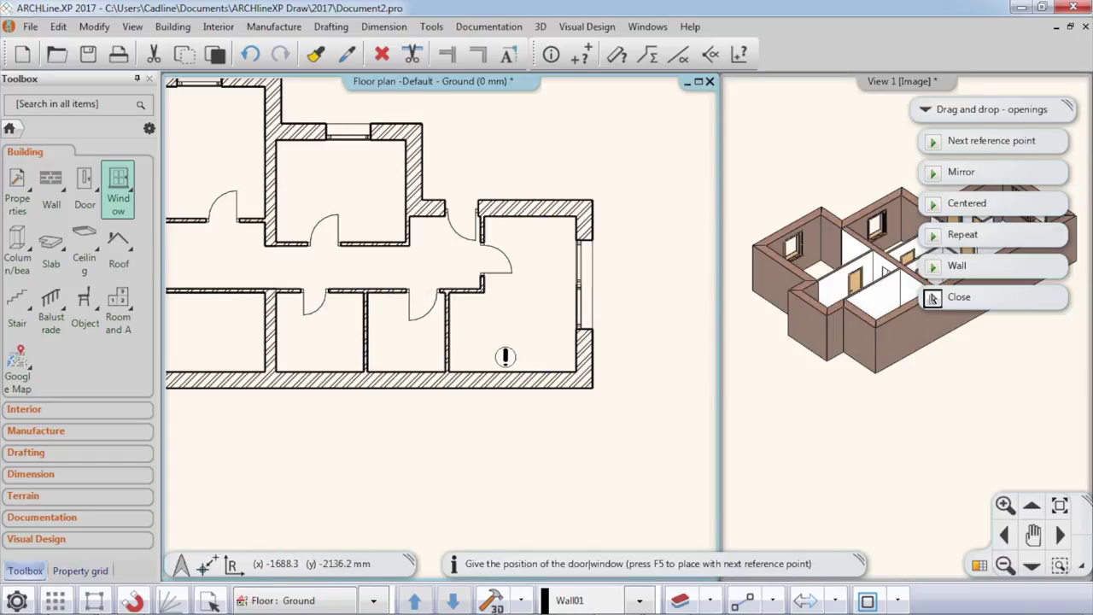
Step: Add a window centred on the lower-left room's bottom wall using the next reference point
{"action": "middle_click_drag", "start_coordinate": [459, 361], "coordinate": [639, 357]}
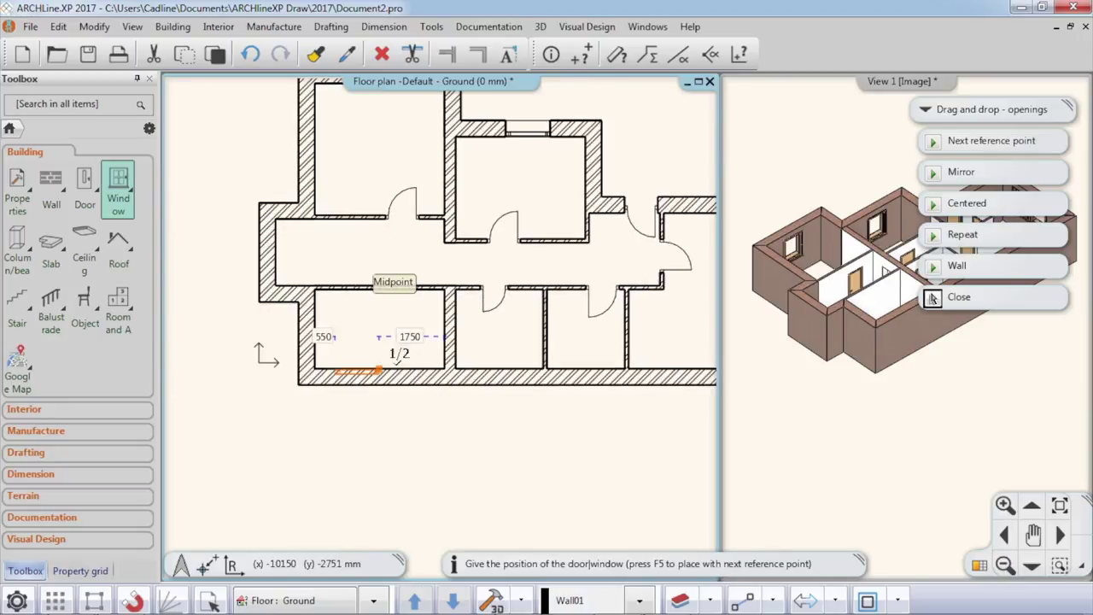
{"action": "left_click", "coordinate": [969, 147]}
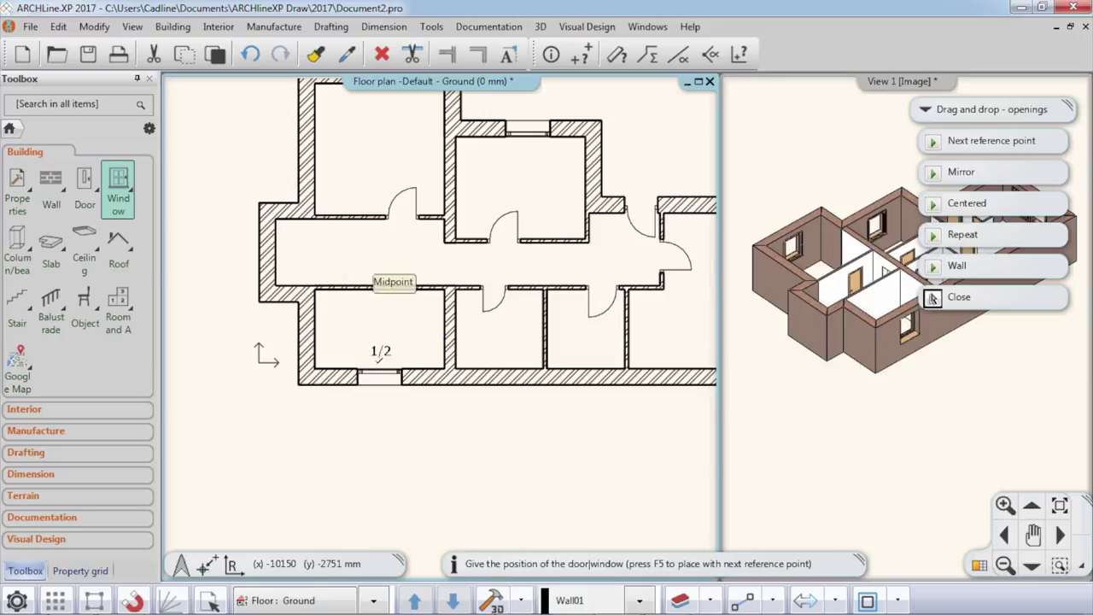
{"action": "left_click", "coordinate": [378, 369]}
{"action": "scroll", "coordinate": [384, 355], "scroll_direction": "down", "scroll_amount": 2}
{"action": "scroll", "coordinate": [384, 355], "scroll_direction": "down", "scroll_amount": 1}
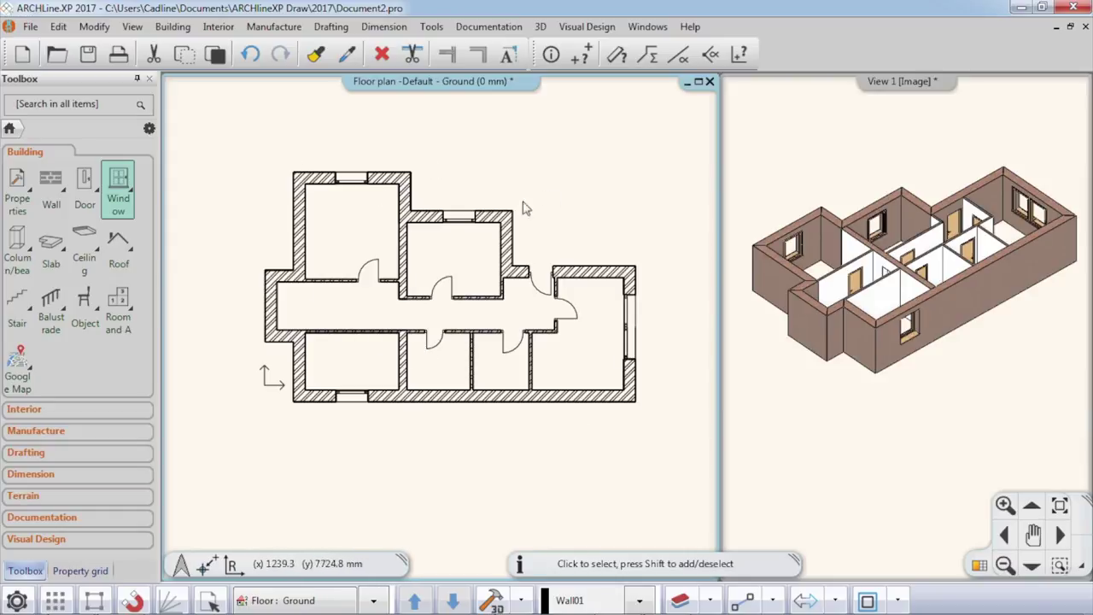
Step: Abandon the sketched slab and build a slab from walls by window-selecting every wall
{"action": "left_click", "coordinate": [42, 240]}
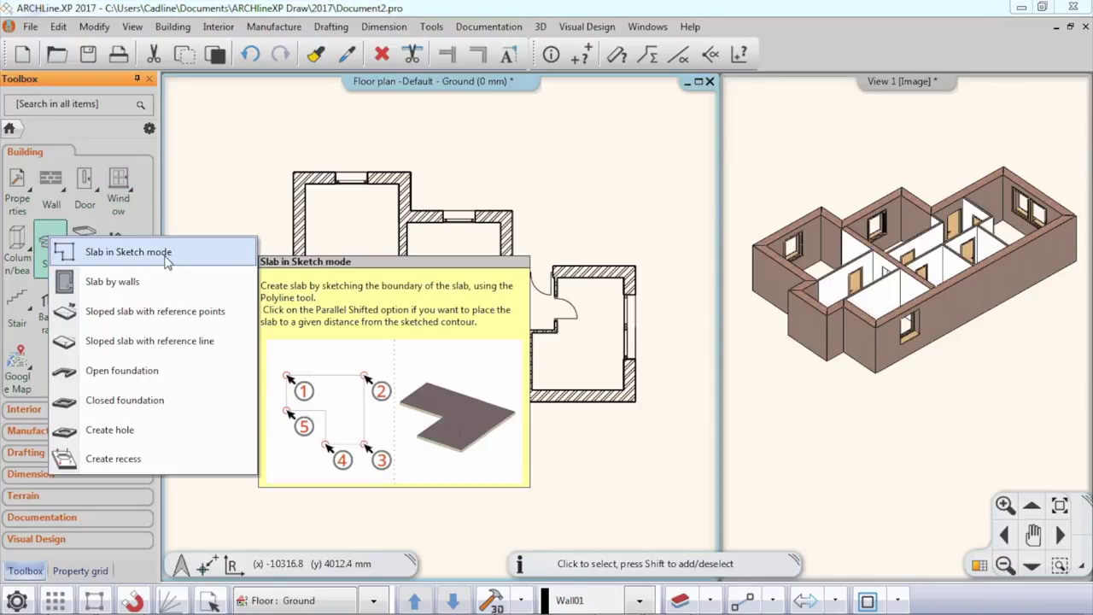
{"action": "left_click", "coordinate": [128, 252]}
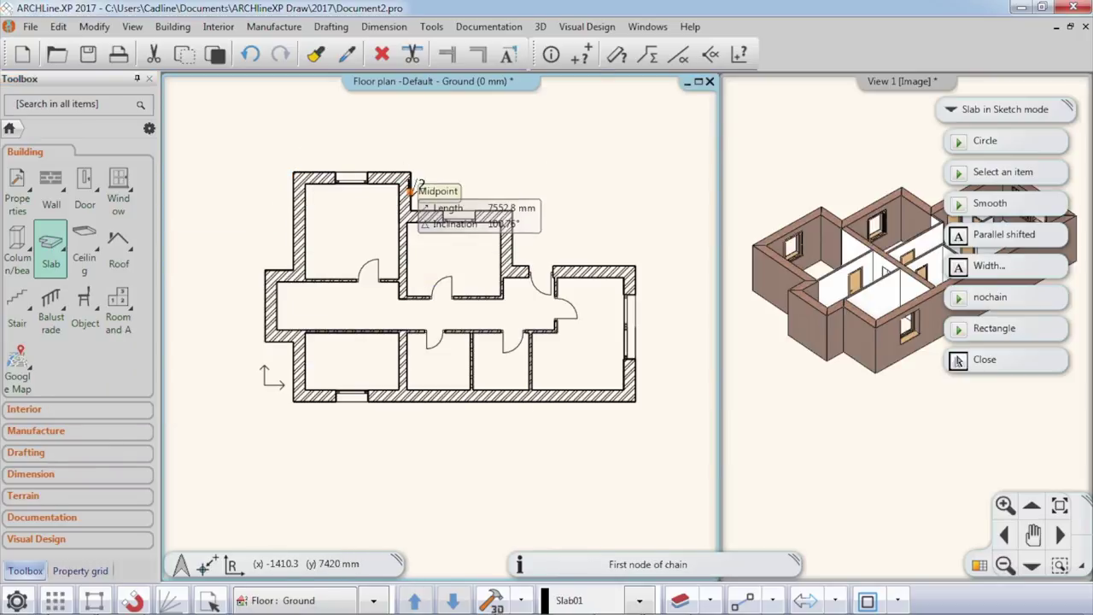
{"action": "right_click", "coordinate": [491, 435]}
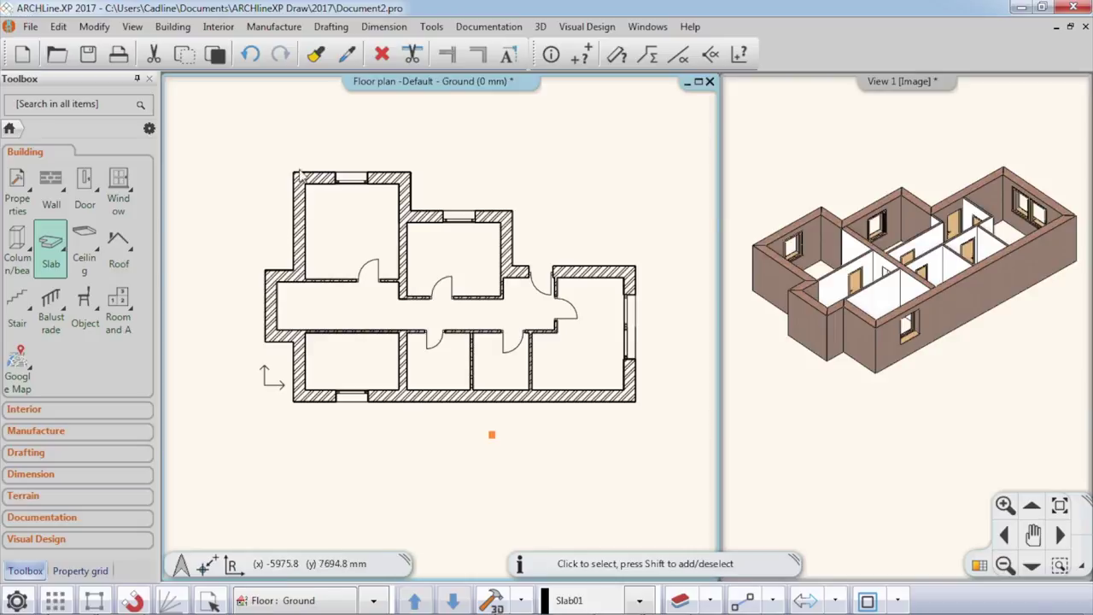
{"action": "left_click", "coordinate": [51, 246]}
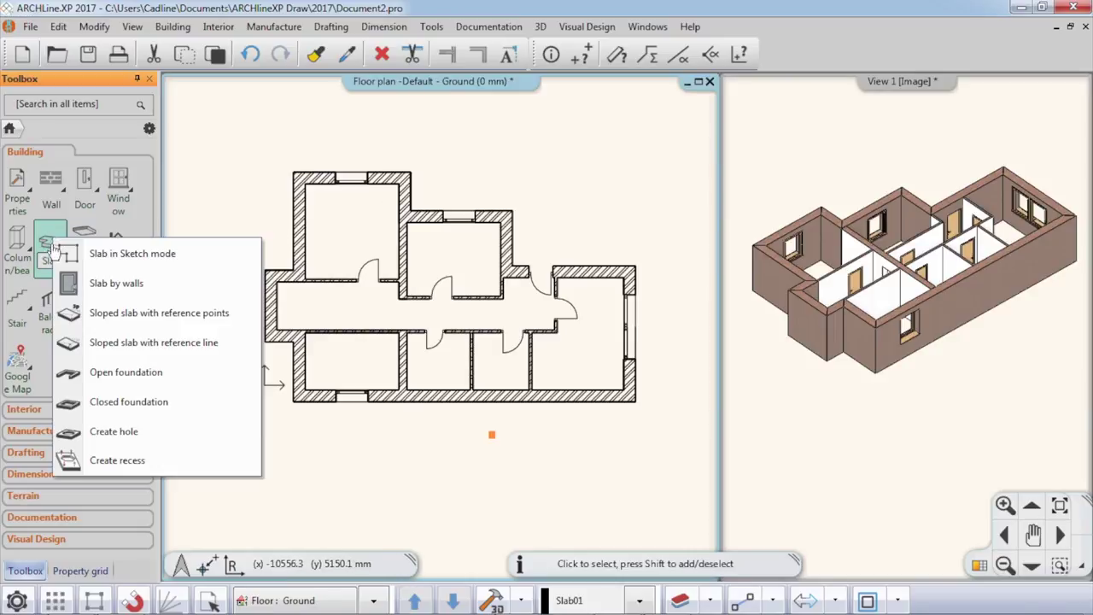
{"action": "left_click", "coordinate": [128, 291]}
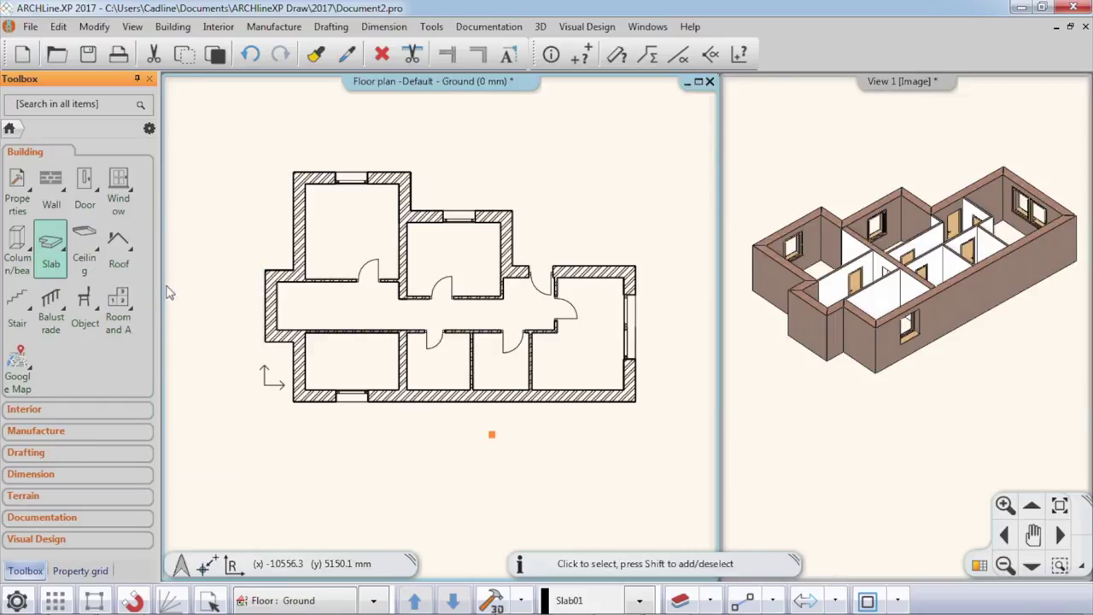
{"action": "left_click", "coordinate": [236, 141]}
{"action": "left_click", "coordinate": [656, 472]}
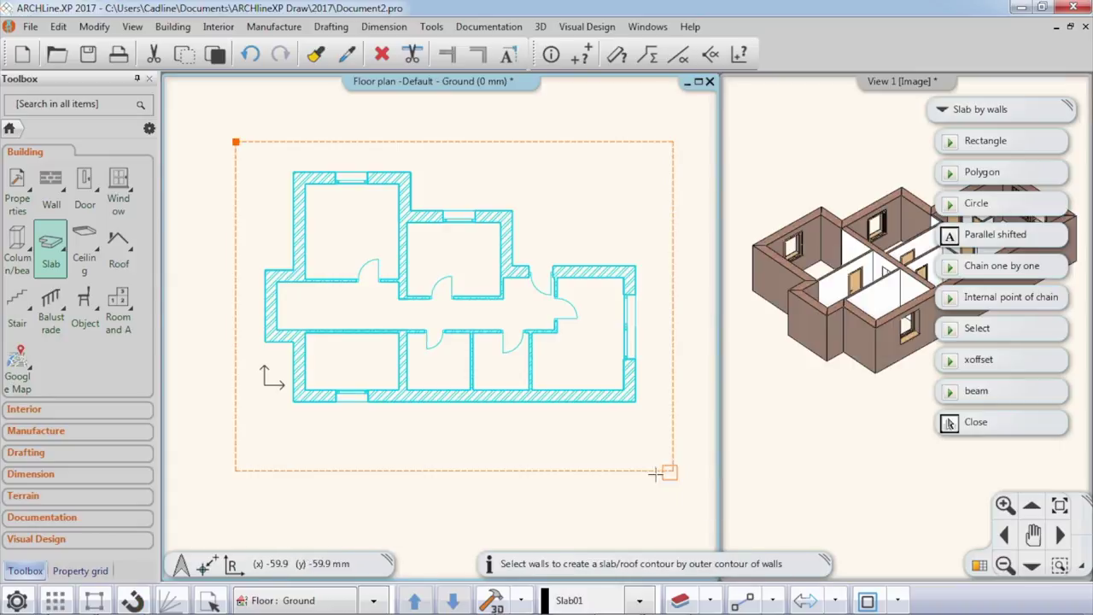
{"action": "right_click", "coordinate": [530, 443]}
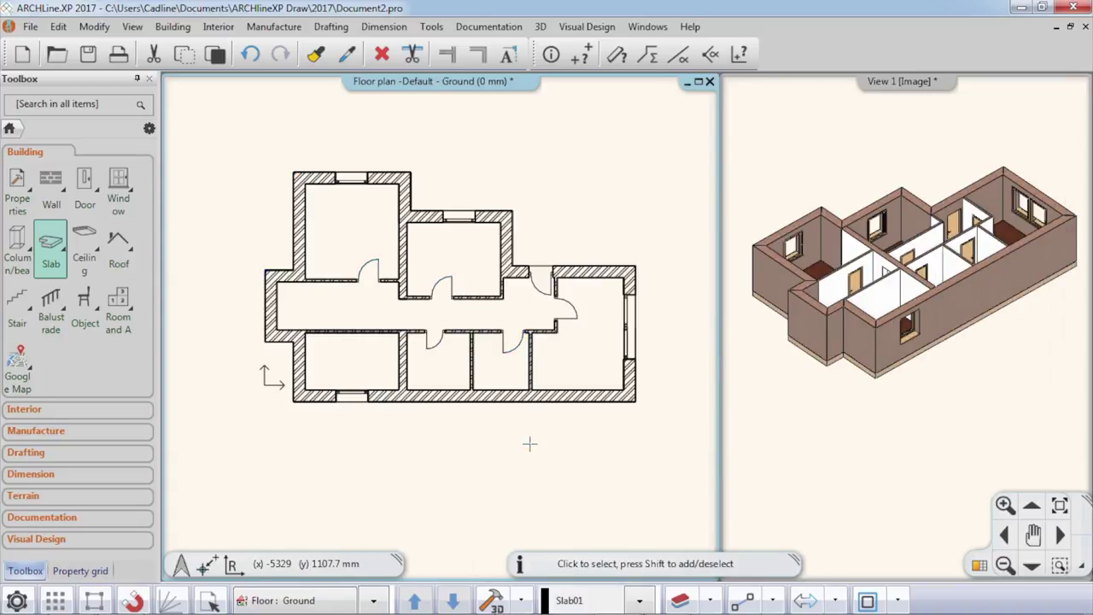
Step: Inspect the slab in 3D, then offset its upper edge outward past the wall
{"action": "left_click", "coordinate": [813, 301]}
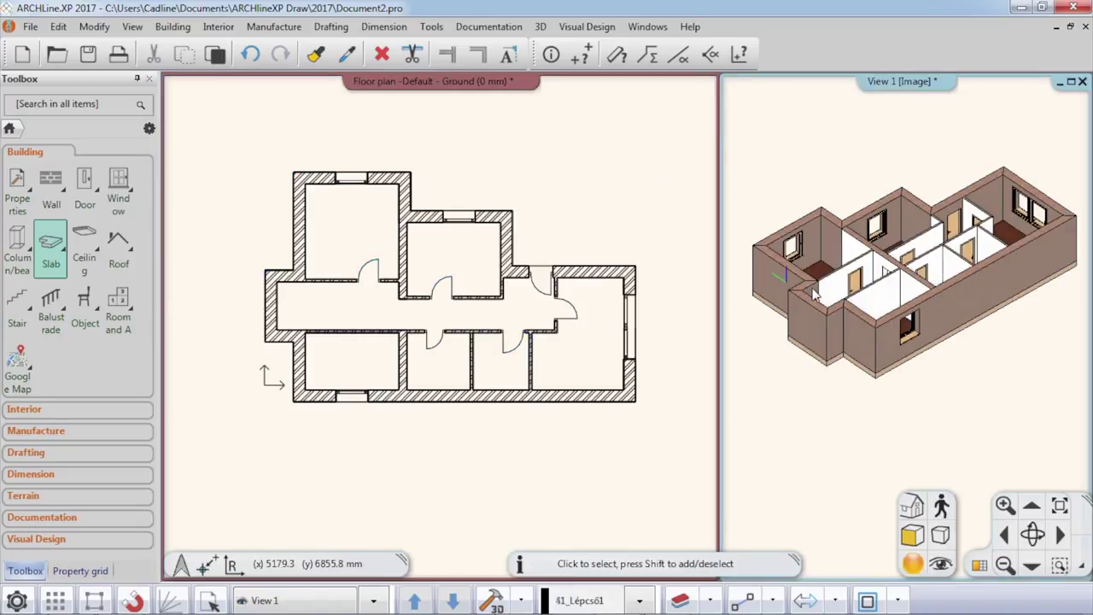
{"action": "middle_click_drag", "start_coordinate": [777, 323], "coordinate": [931, 295]}
{"action": "left_click", "coordinate": [527, 291]}
{"action": "scroll", "coordinate": [528, 290], "scroll_direction": "up", "scroll_amount": 2}
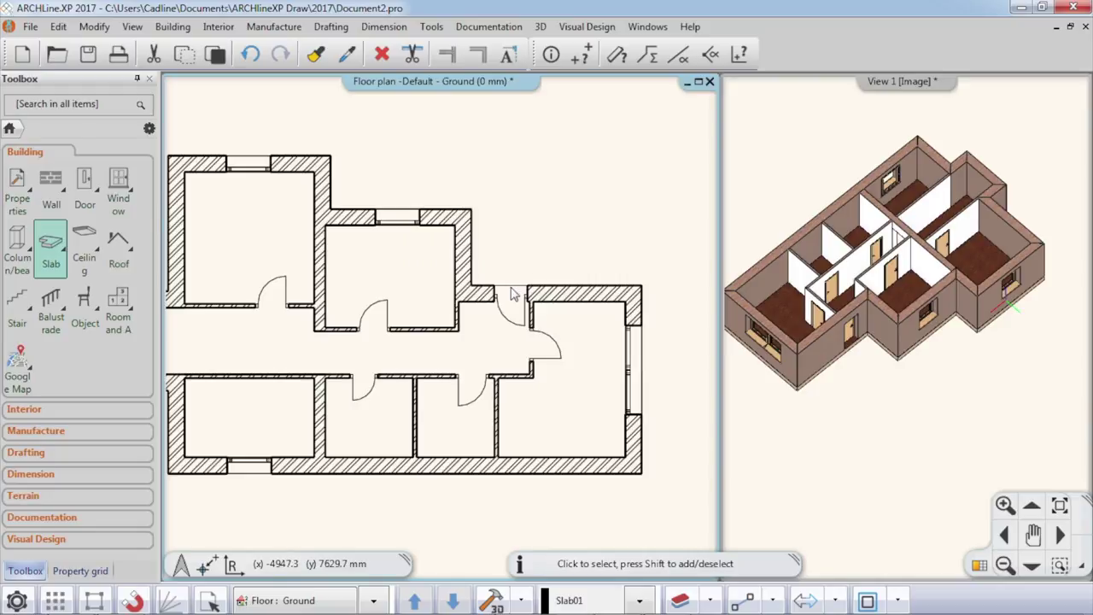
{"action": "left_click", "coordinate": [524, 298]}
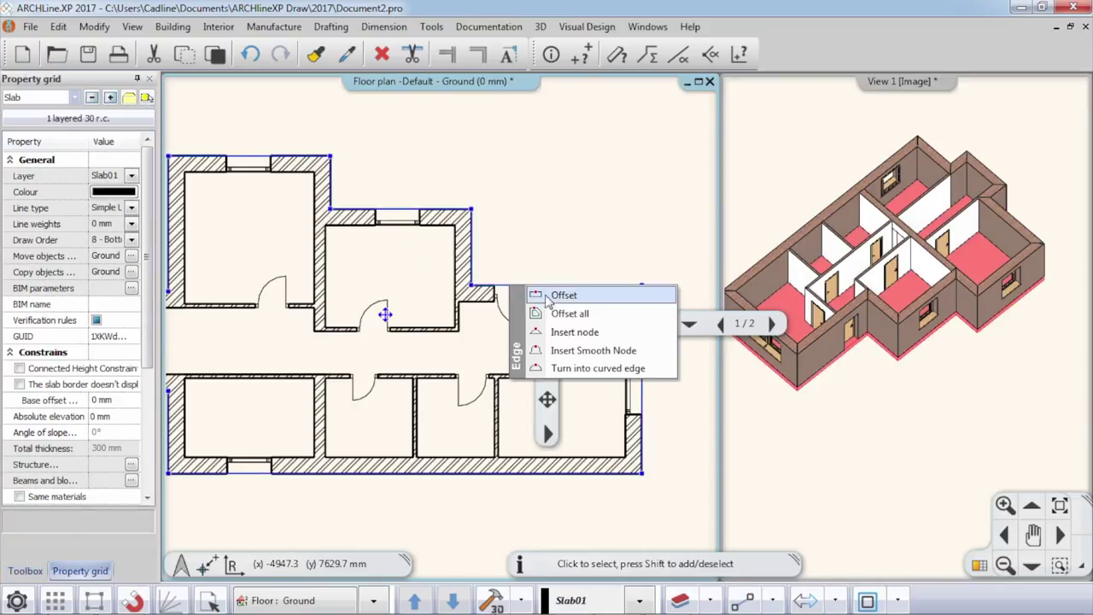
{"action": "left_click", "coordinate": [564, 296]}
{"action": "left_click", "coordinate": [486, 222]}
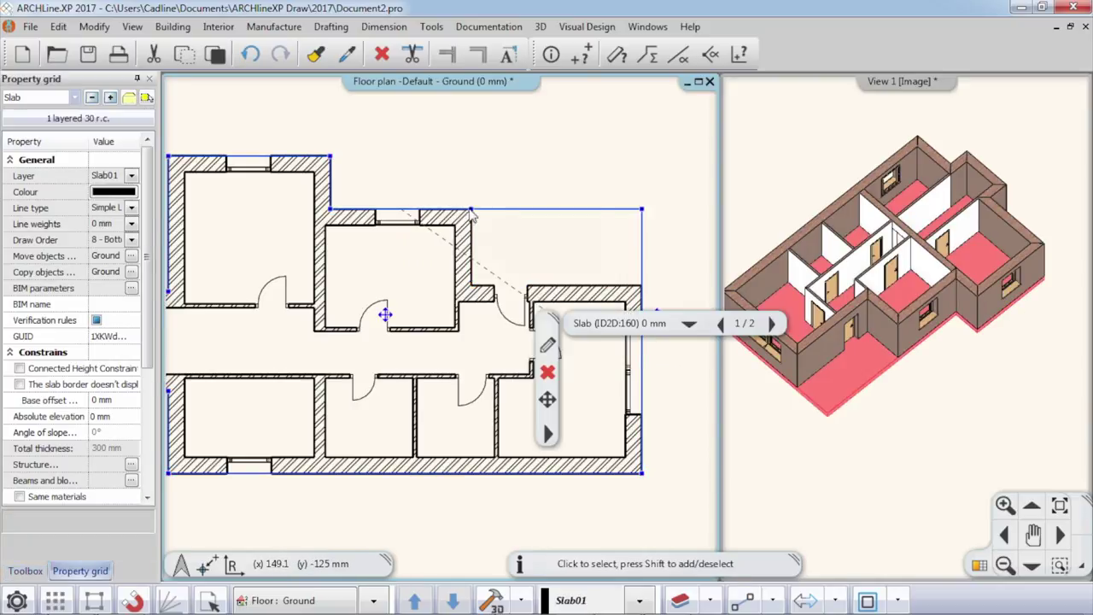
Step: Delete the stepped corner nodes so the slab outline becomes a full rectangle
{"action": "mouse_move", "coordinate": [473, 214]}
{"action": "left_click", "coordinate": [513, 237]}
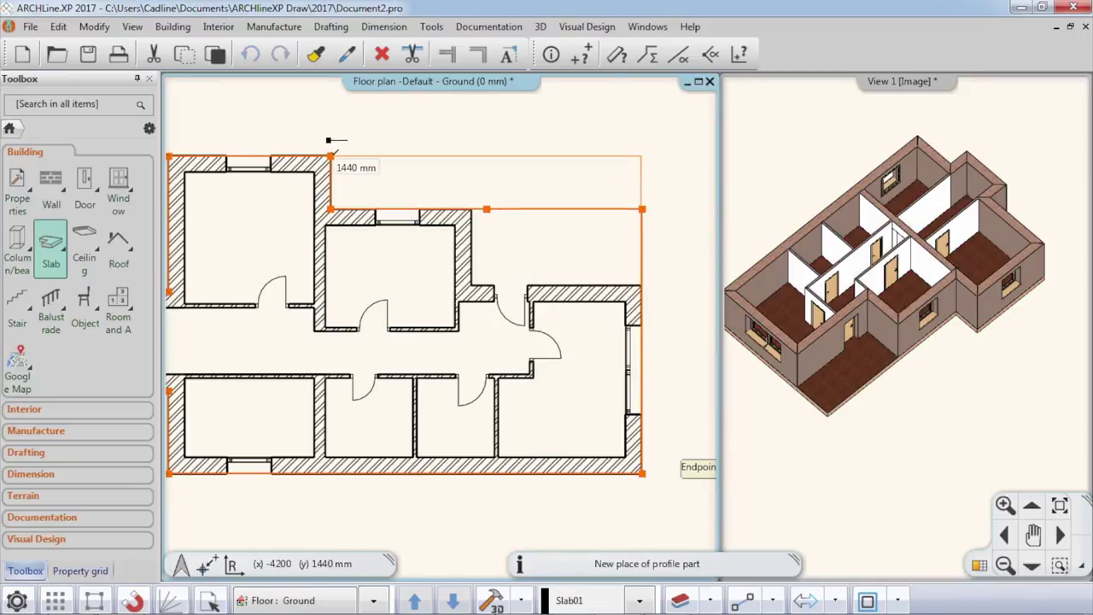
{"action": "left_click", "coordinate": [335, 162]}
{"action": "mouse_move", "coordinate": [343, 168]}
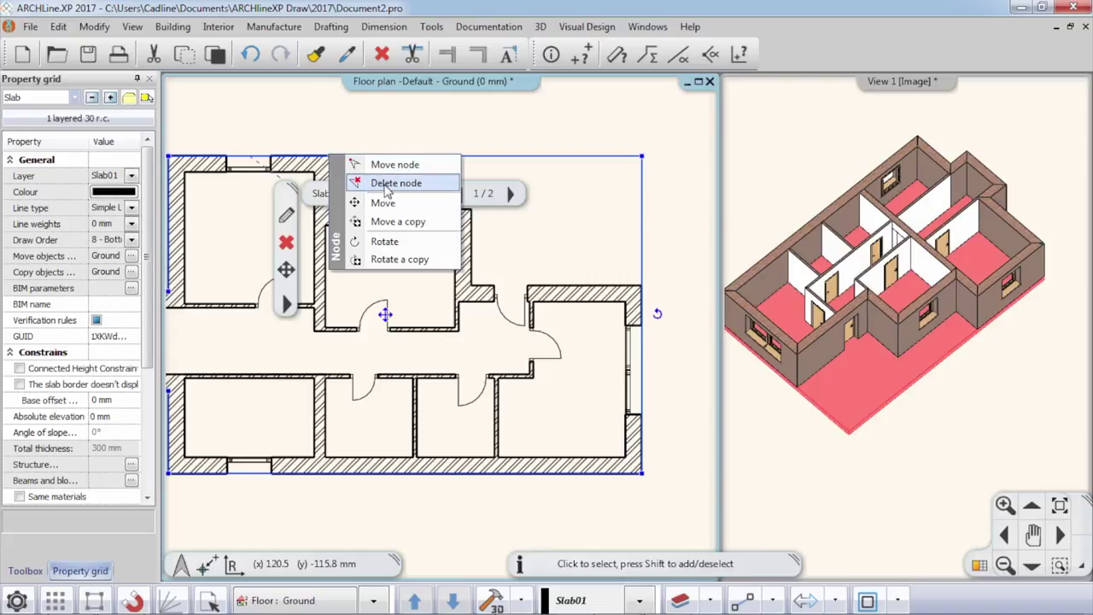
{"action": "left_click", "coordinate": [386, 184]}
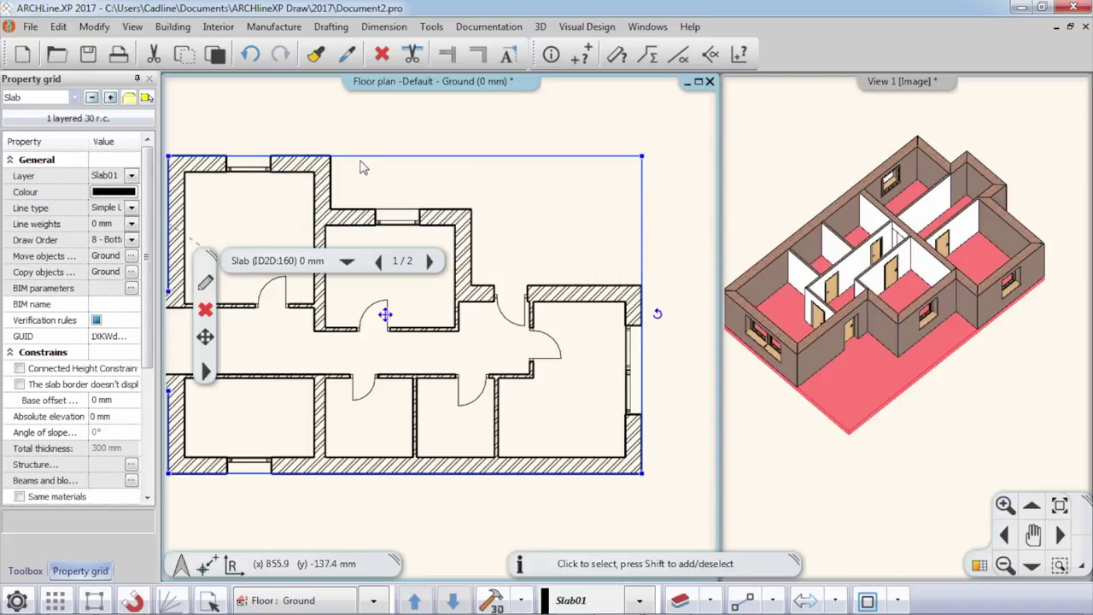
{"action": "mouse_move", "coordinate": [534, 157]}
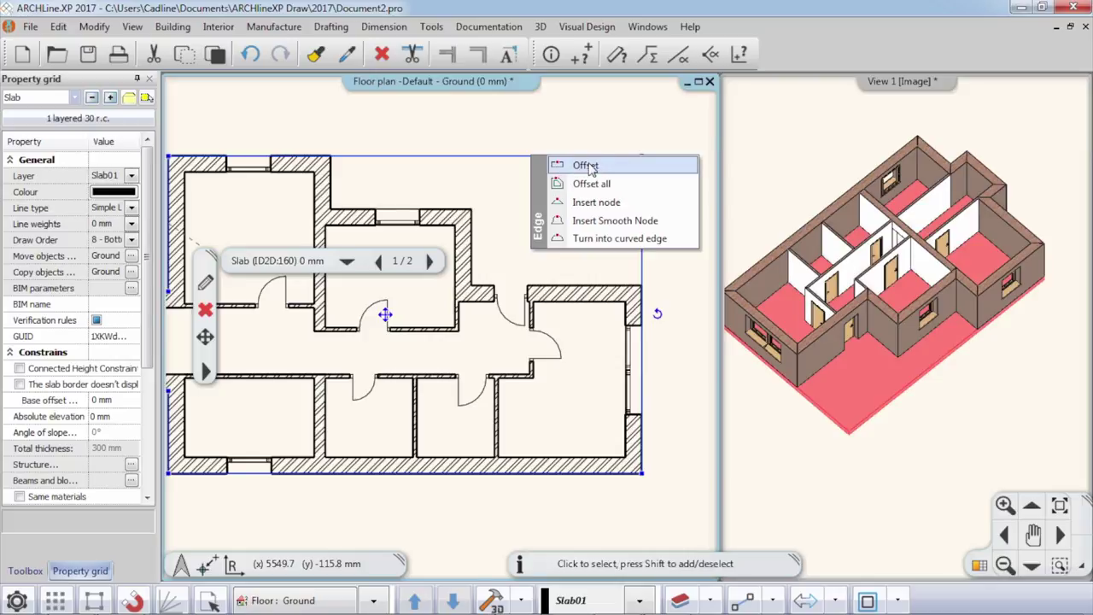
{"action": "left_click", "coordinate": [437, 122]}
{"action": "left_click", "coordinate": [457, 198]}
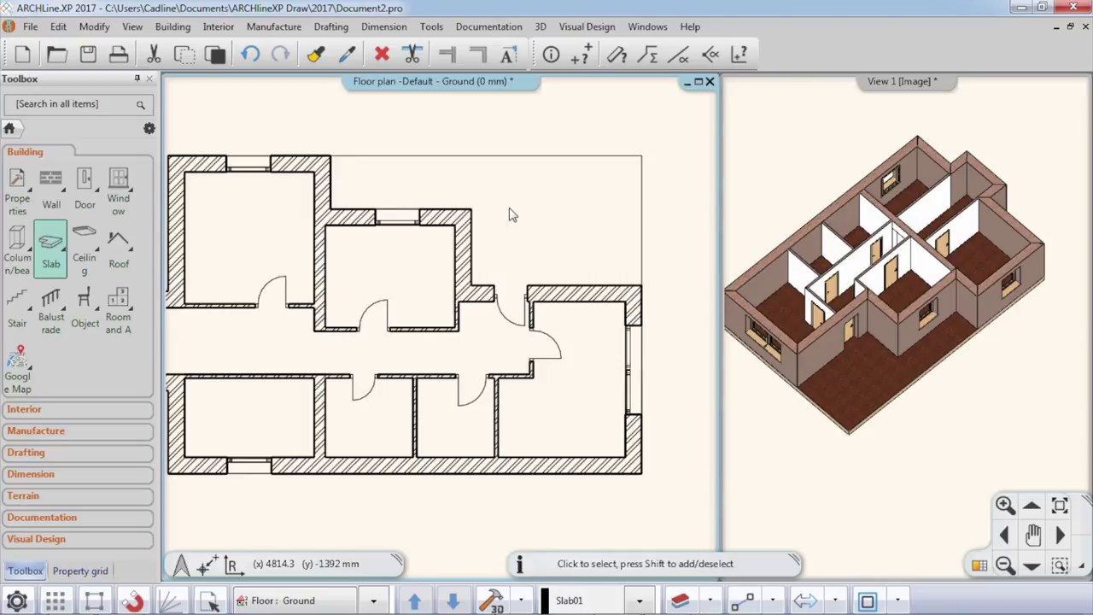
Step: Select the Ground floor slab outline and open its Slab context menu
{"action": "middle_click_drag", "start_coordinate": [530, 213], "coordinate": [578, 224]}
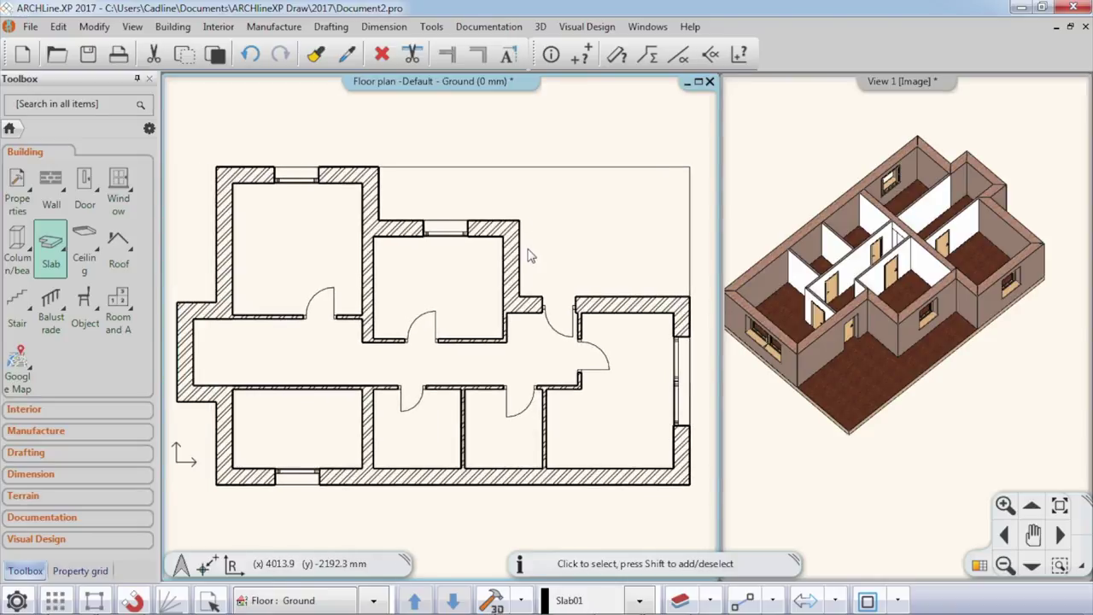
{"action": "scroll", "coordinate": [529, 256], "scroll_direction": "down", "scroll_amount": 1}
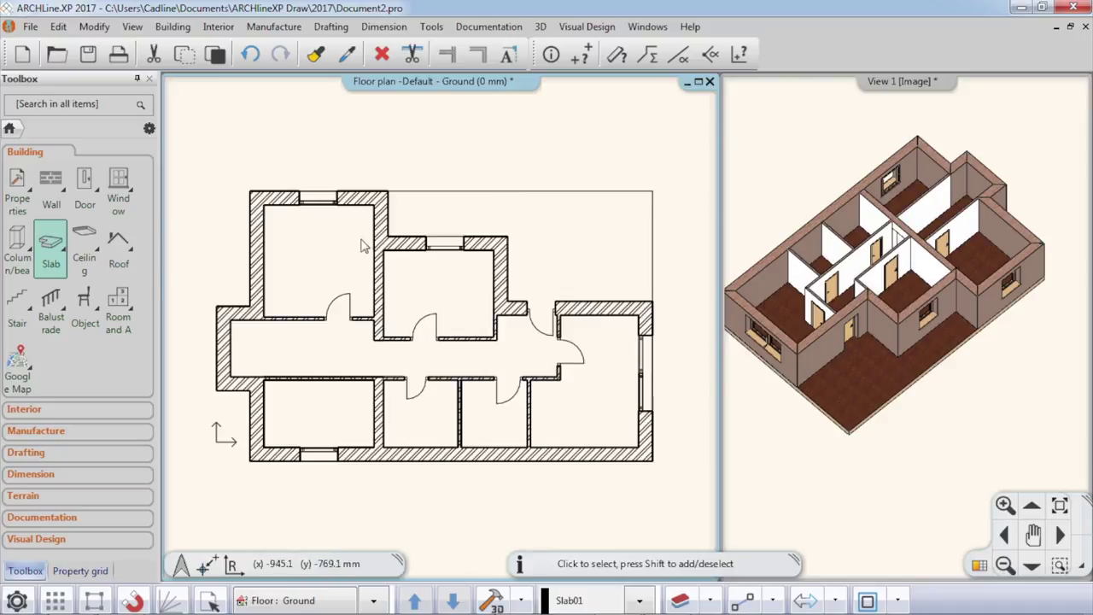
{"action": "left_click", "coordinate": [450, 195]}
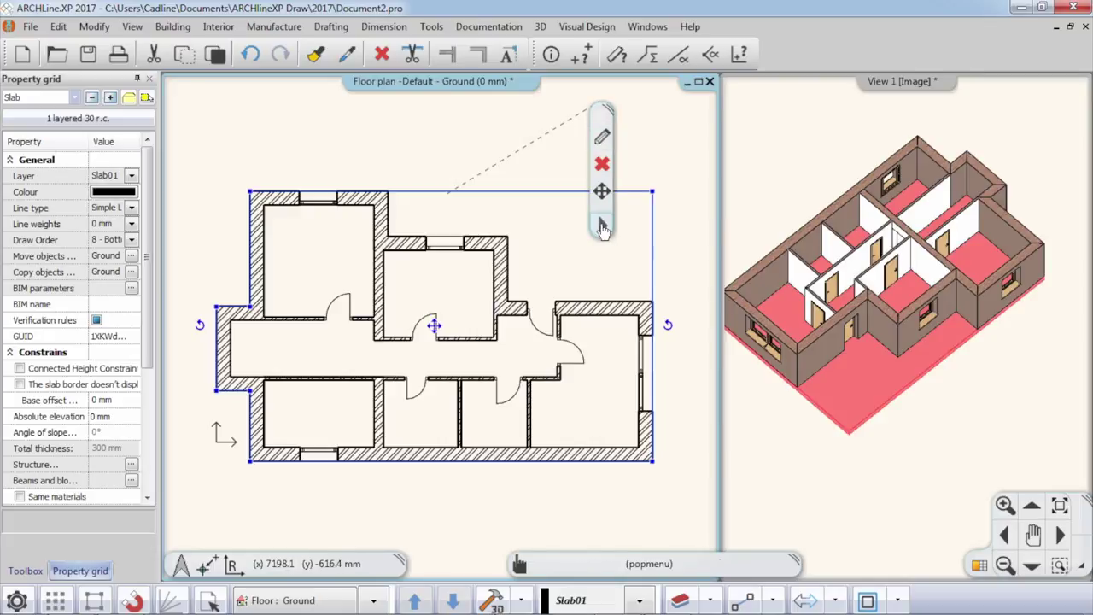
{"action": "left_click", "coordinate": [602, 225]}
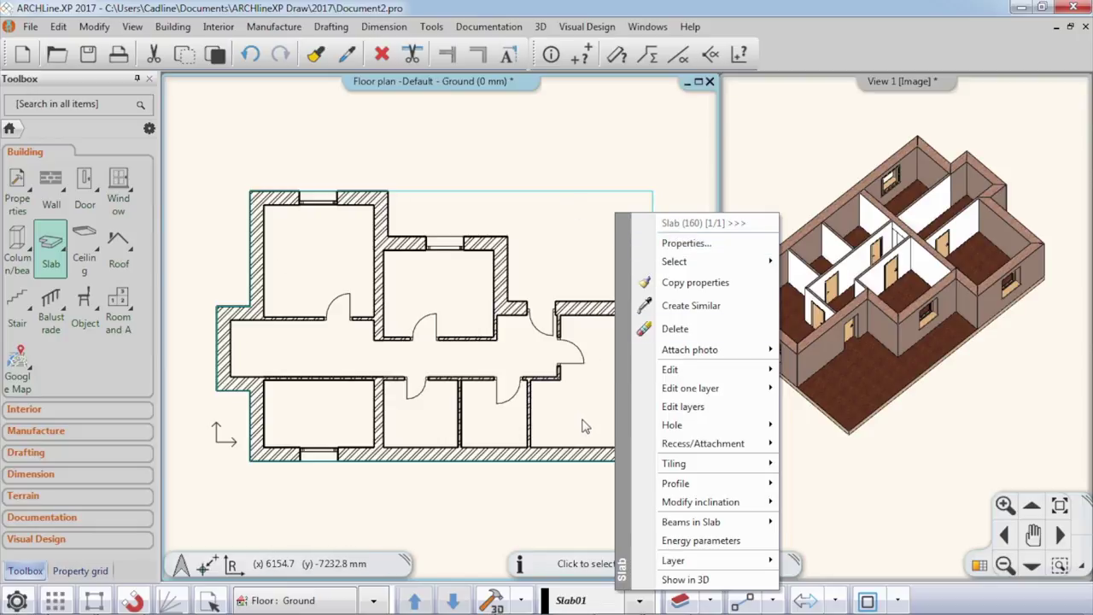
Step: Start floor tiling on the slab, anchor the layout at the slab corner, and add a background area by an inside point
{"action": "mouse_move", "coordinate": [726, 468]}
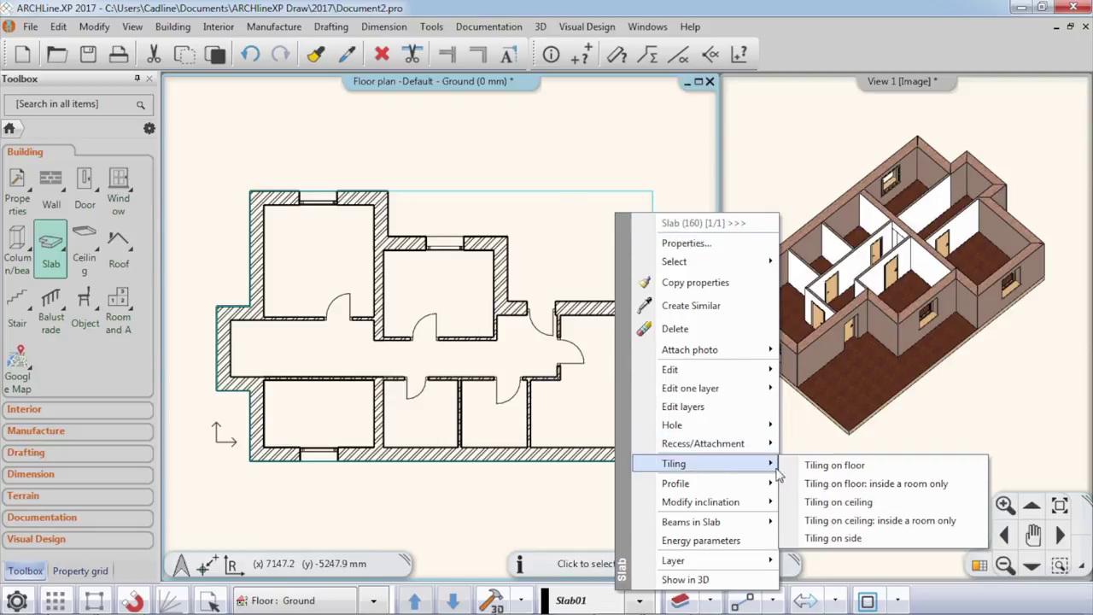
{"action": "left_click", "coordinate": [855, 472]}
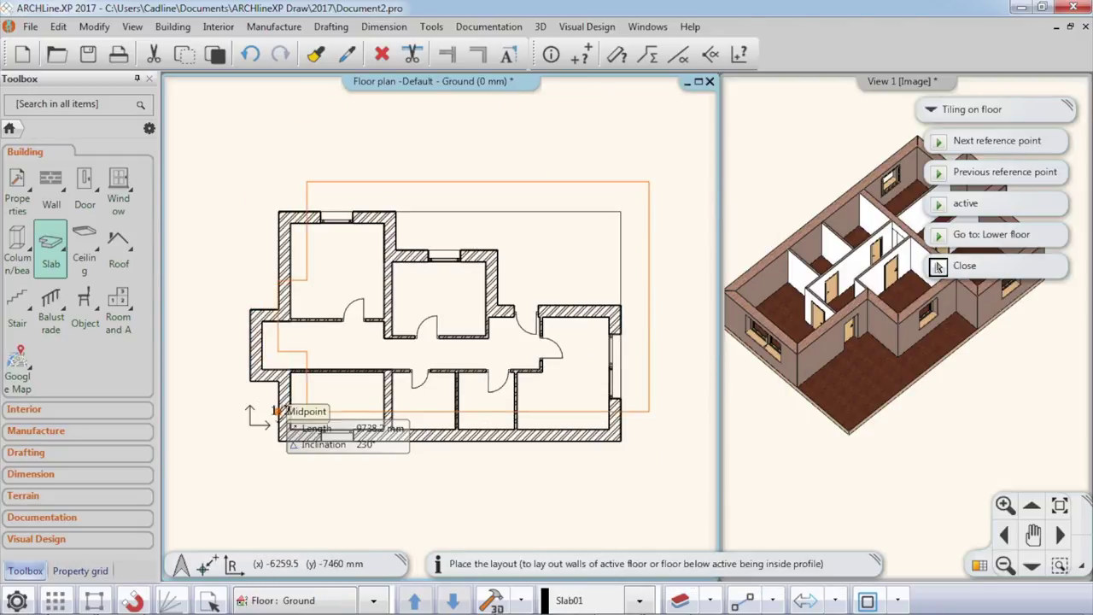
{"action": "left_click", "coordinate": [994, 145]}
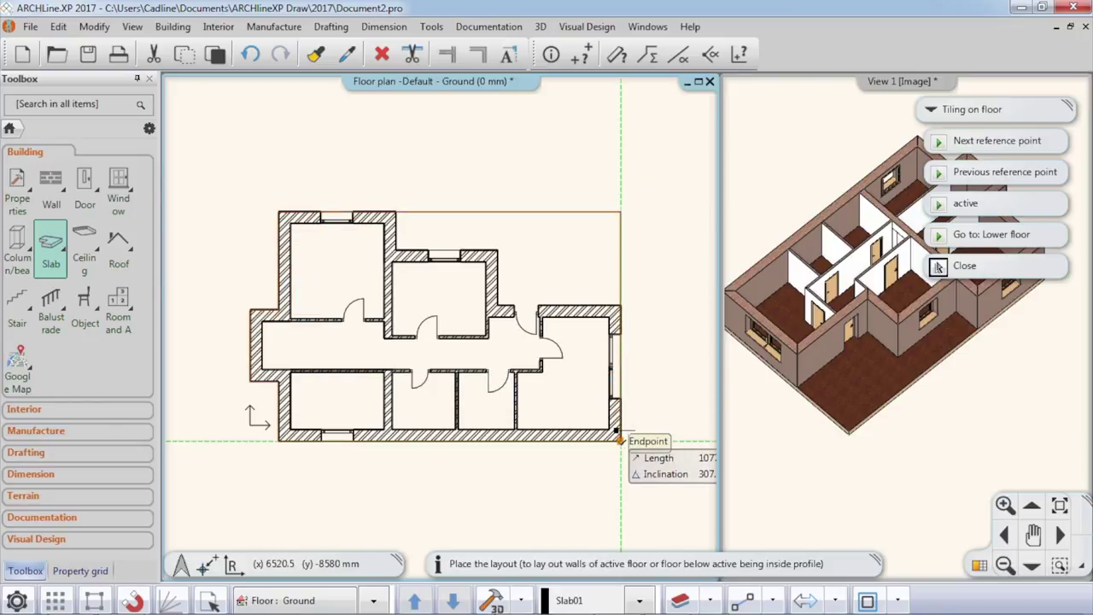
{"action": "left_click", "coordinate": [617, 436]}
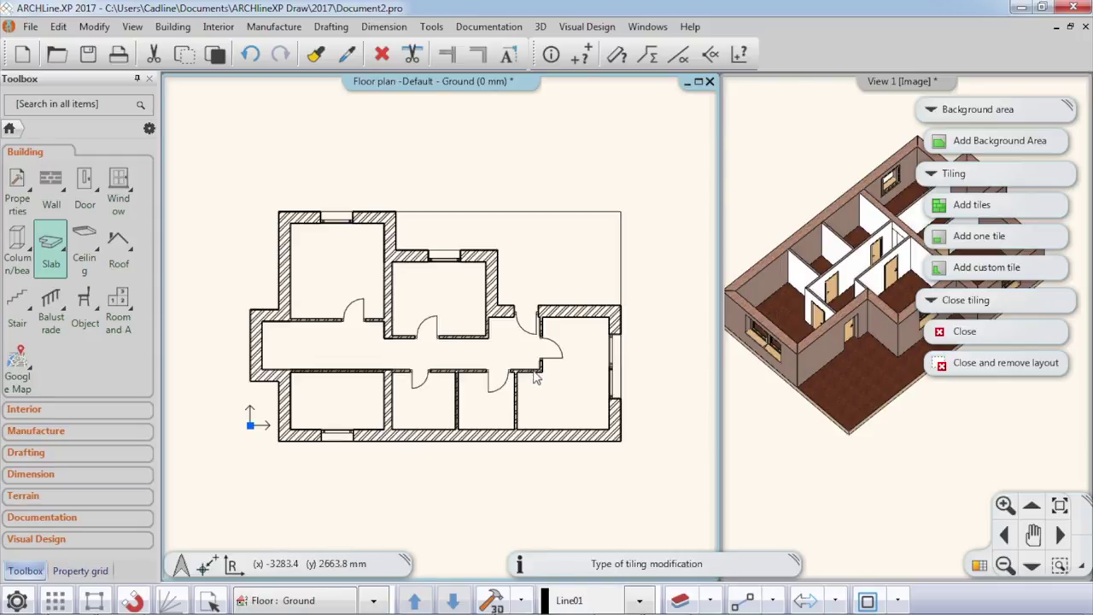
{"action": "left_click", "coordinate": [1030, 147]}
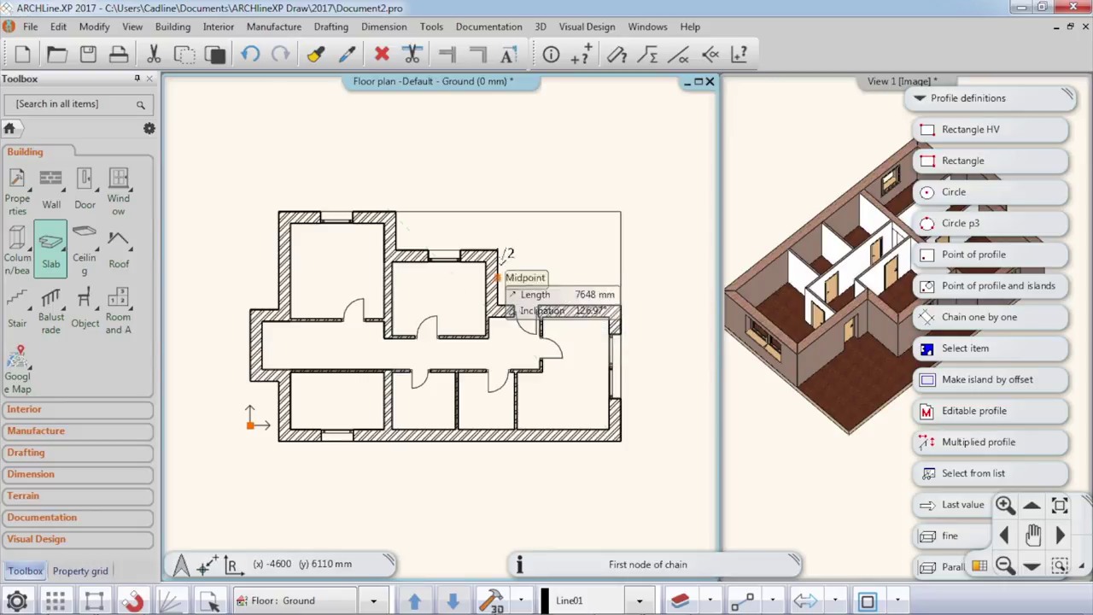
{"action": "left_click", "coordinate": [999, 254]}
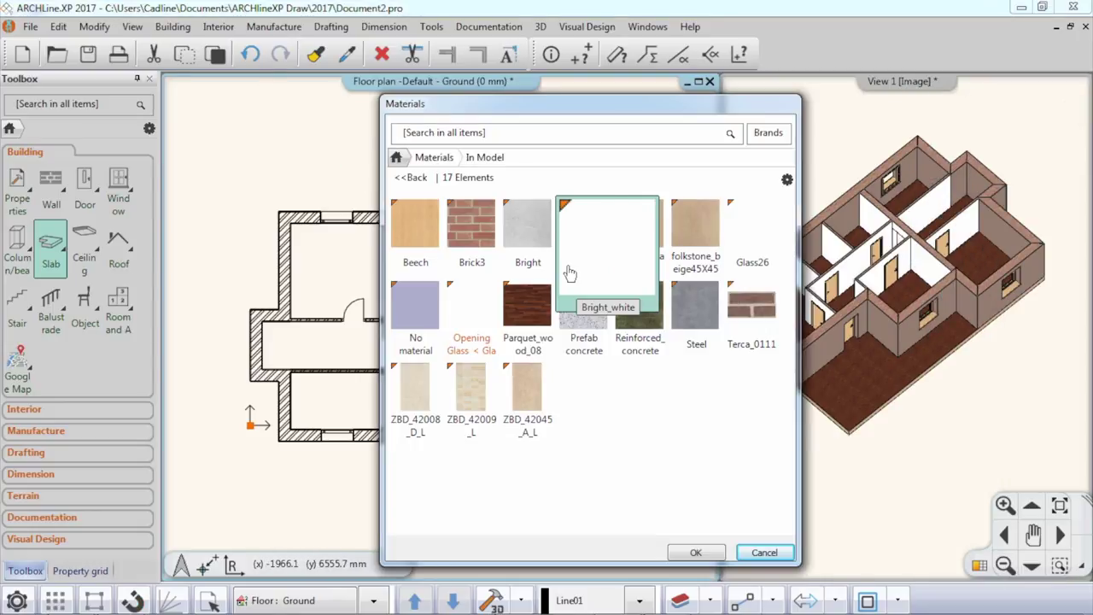
Step: Search the materials for 'grey' and apply Dark_grey as the terrace background area
{"action": "left_click", "coordinate": [397, 160]}
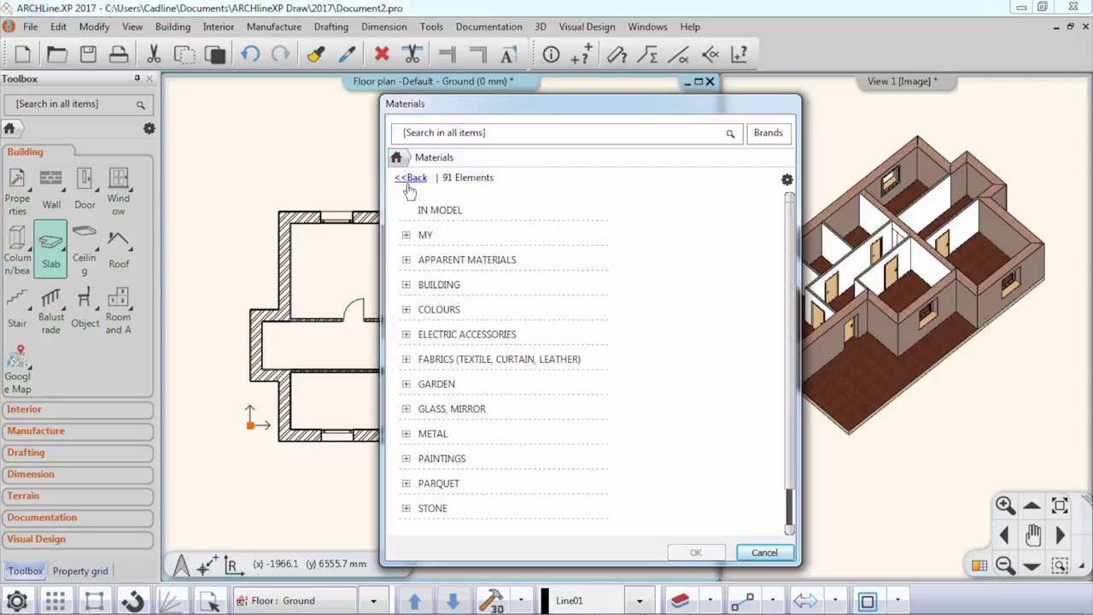
{"action": "left_click", "coordinate": [431, 135]}
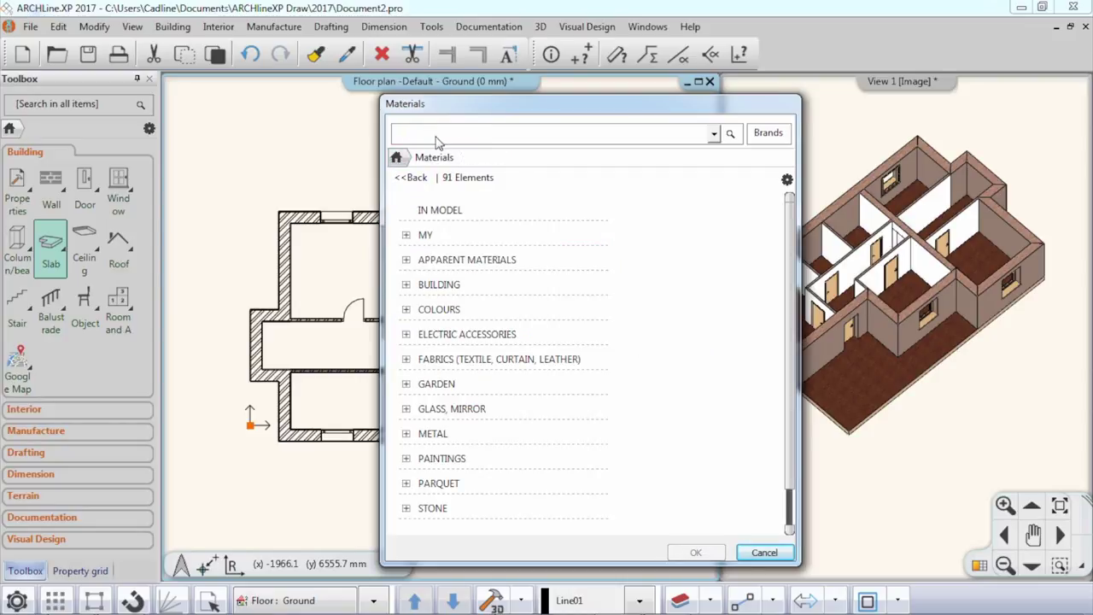
{"action": "type", "text": "grey"}
{"action": "key", "text": "Return"}
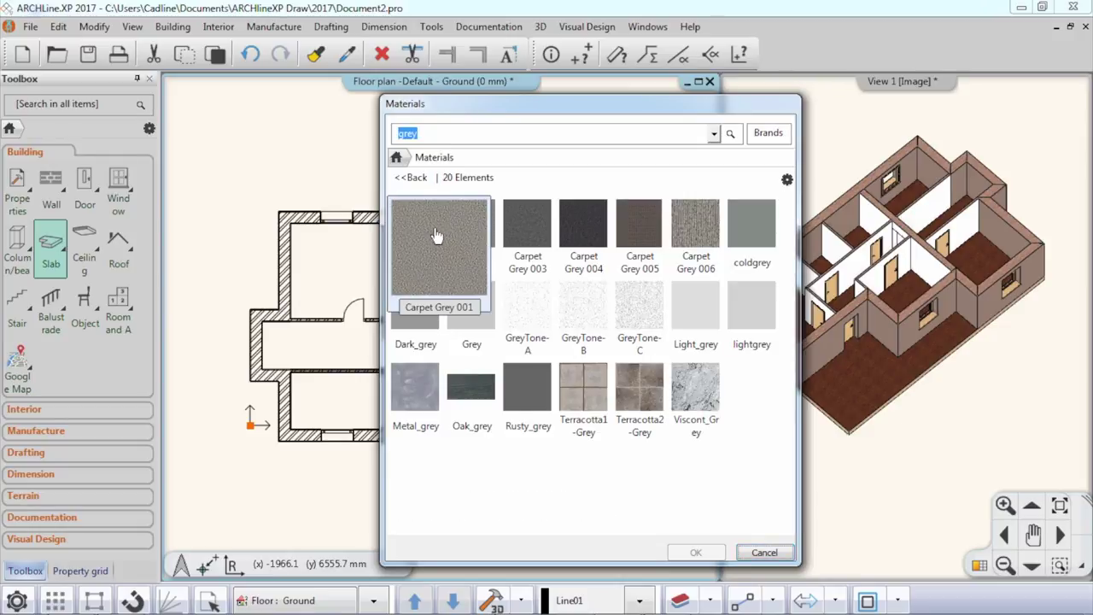
{"action": "left_click", "coordinate": [427, 315]}
{"action": "left_click", "coordinate": [712, 555]}
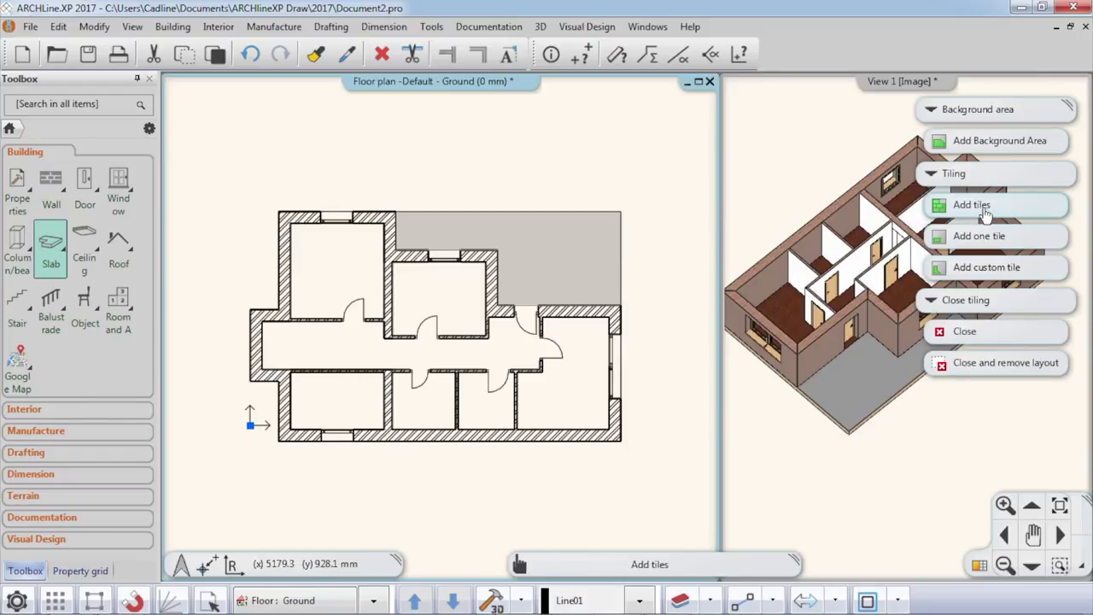
Step: Add folkstone_beige45X45 tiles, 450 × 450 mm with 2 mm grout, to the grey terrace area
{"action": "left_click", "coordinate": [999, 209]}
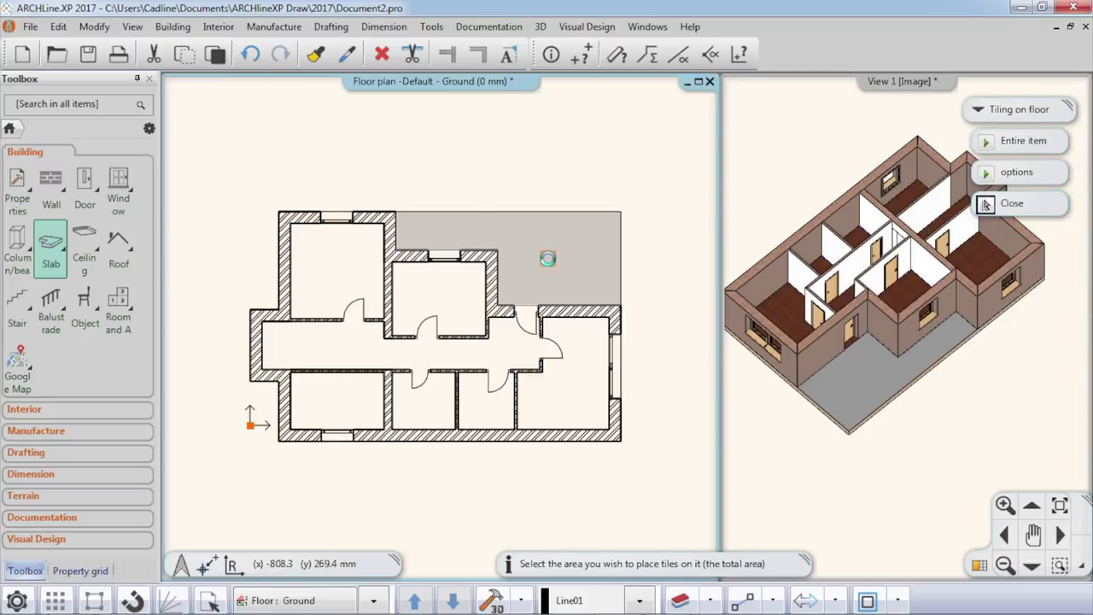
{"action": "left_click", "coordinate": [546, 257]}
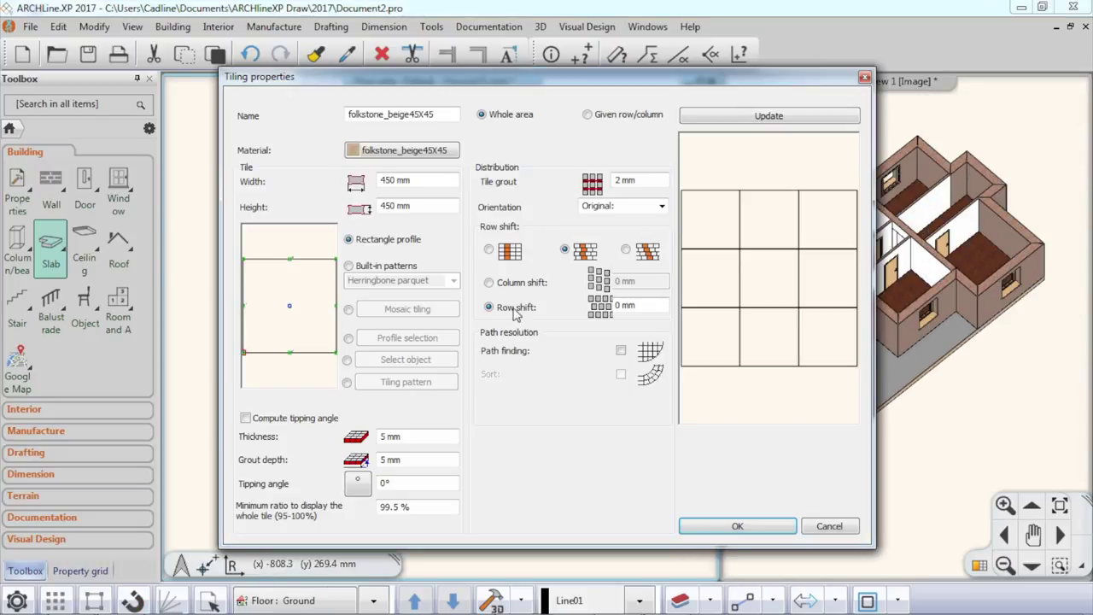
{"action": "left_click", "coordinate": [387, 153]}
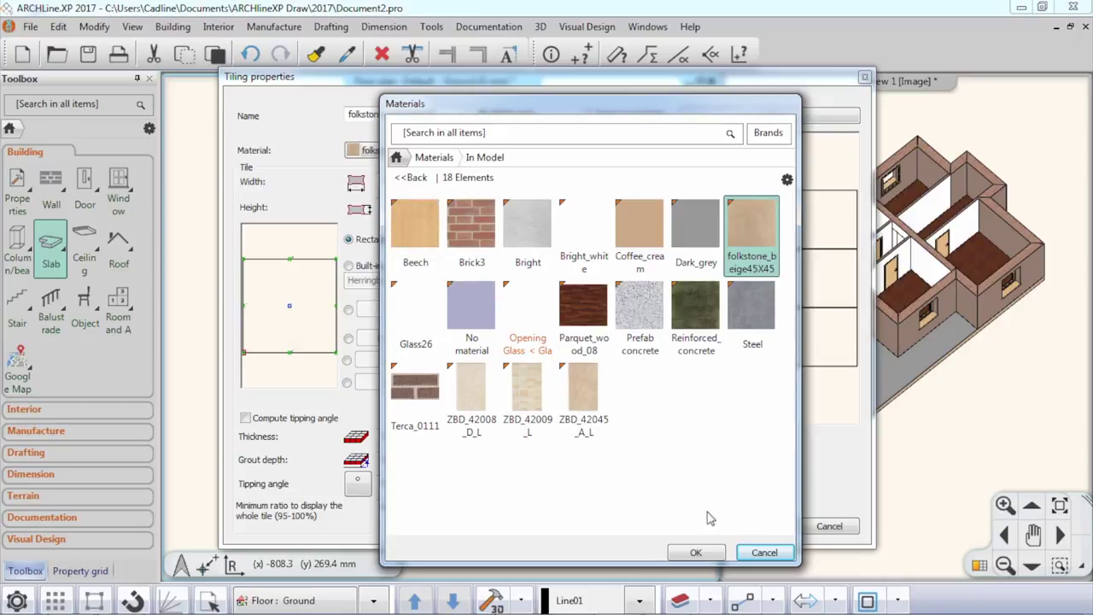
{"action": "left_click", "coordinate": [764, 553]}
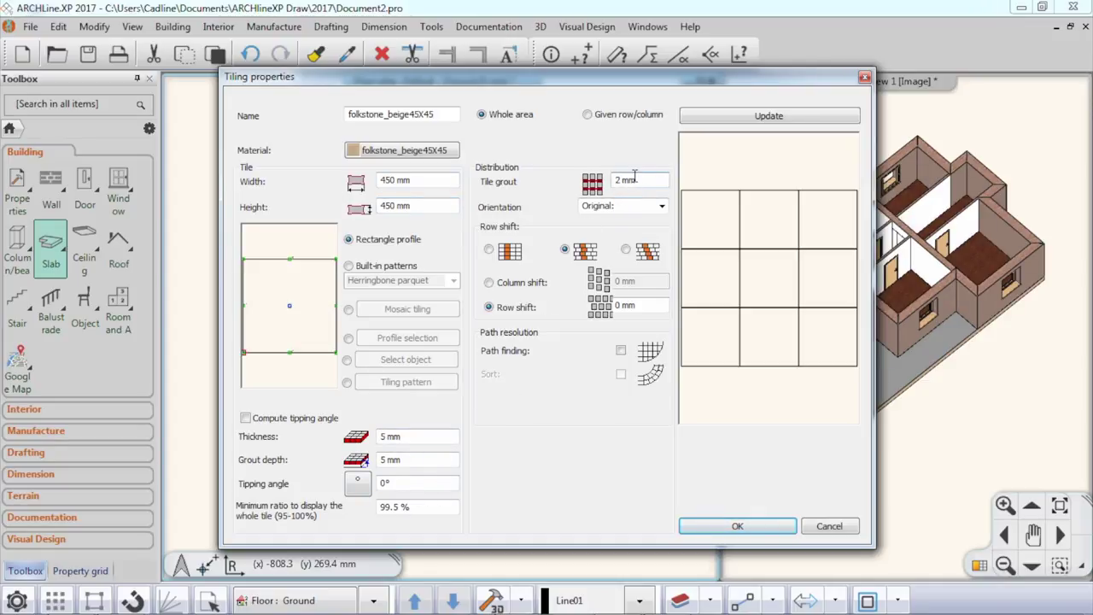
{"action": "left_click", "coordinate": [737, 527]}
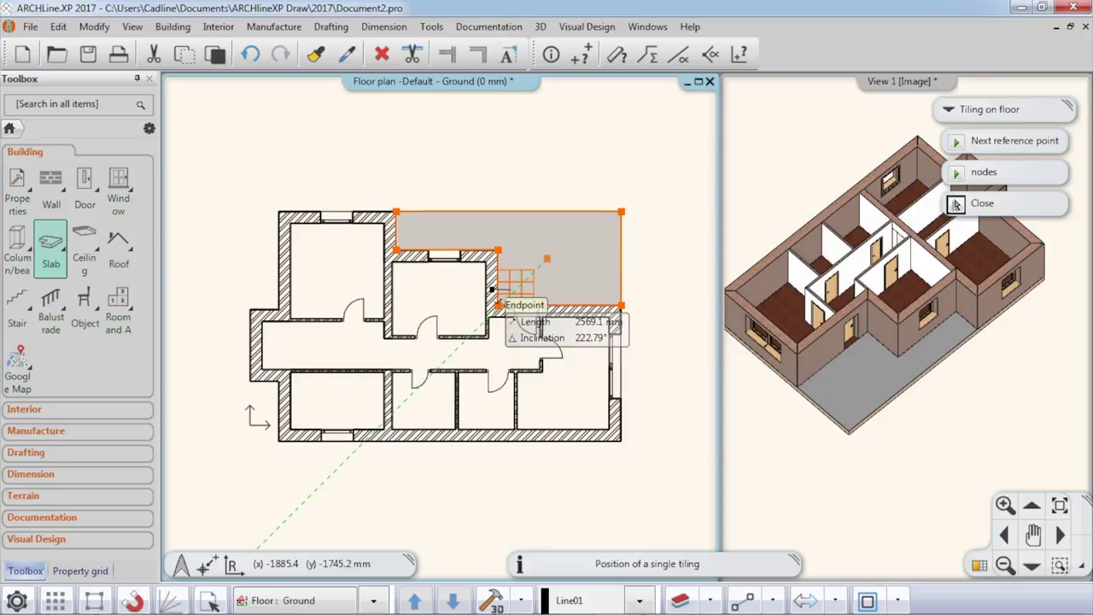
Step: Lay the beige tiles from the slab's inner corner at 0° rotation, then switch to the 3D view
{"action": "left_click", "coordinate": [497, 299]}
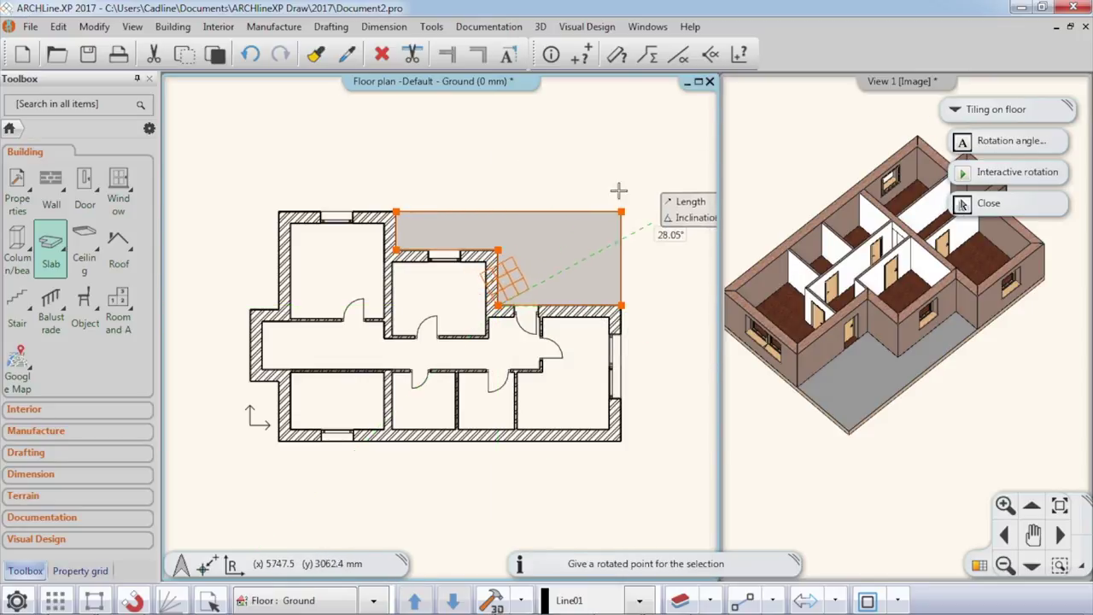
{"action": "left_click", "coordinate": [601, 303]}
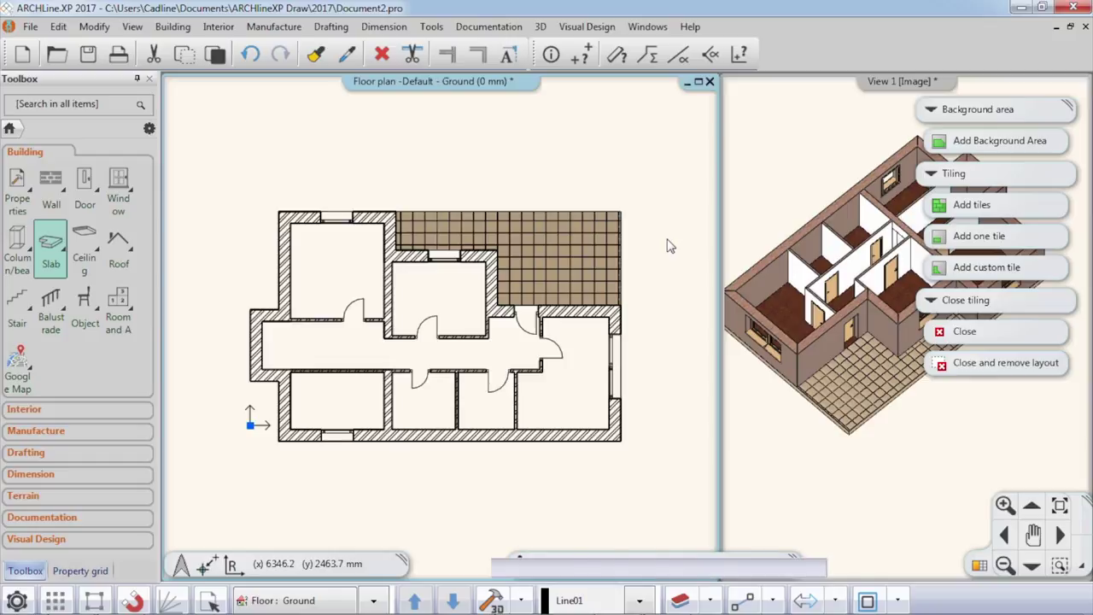
{"action": "key", "text": "Escape"}
{"action": "left_click", "coordinate": [852, 427]}
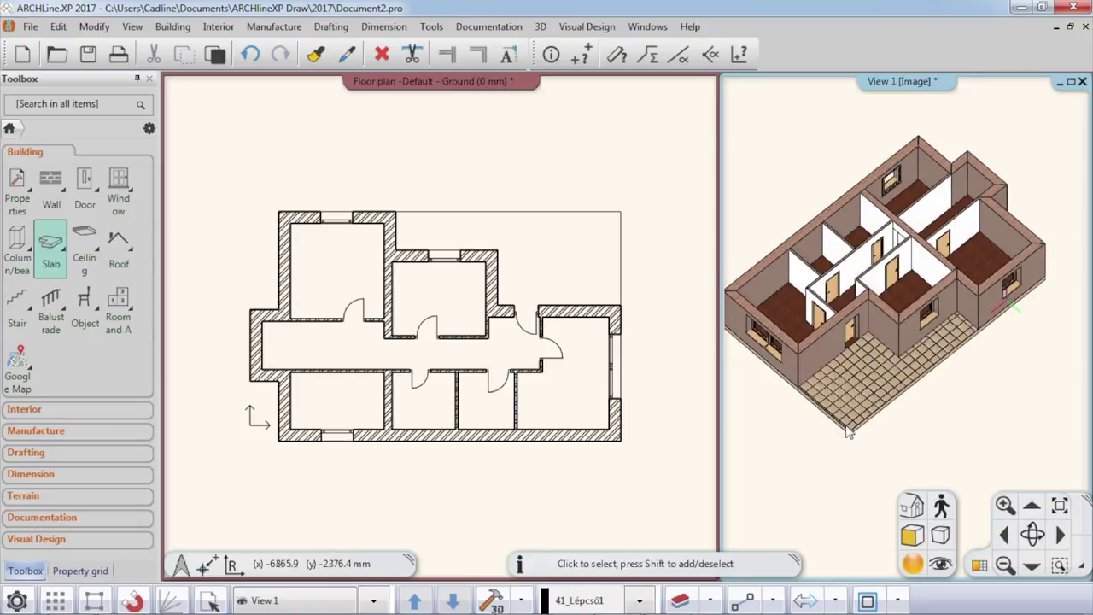
Step: Zoom in on the beige terrace tiles and grout joints in 3D, then zoom partway back out
{"action": "scroll", "coordinate": [847, 427], "scroll_direction": "up", "scroll_amount": 10}
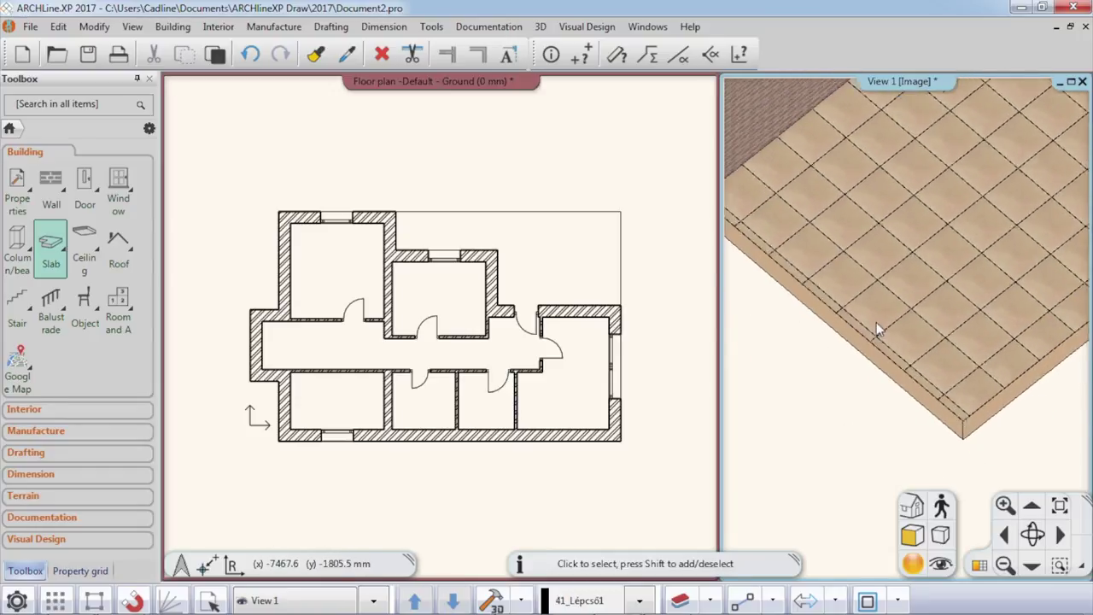
{"action": "scroll", "coordinate": [876, 324], "scroll_direction": "up", "scroll_amount": 8}
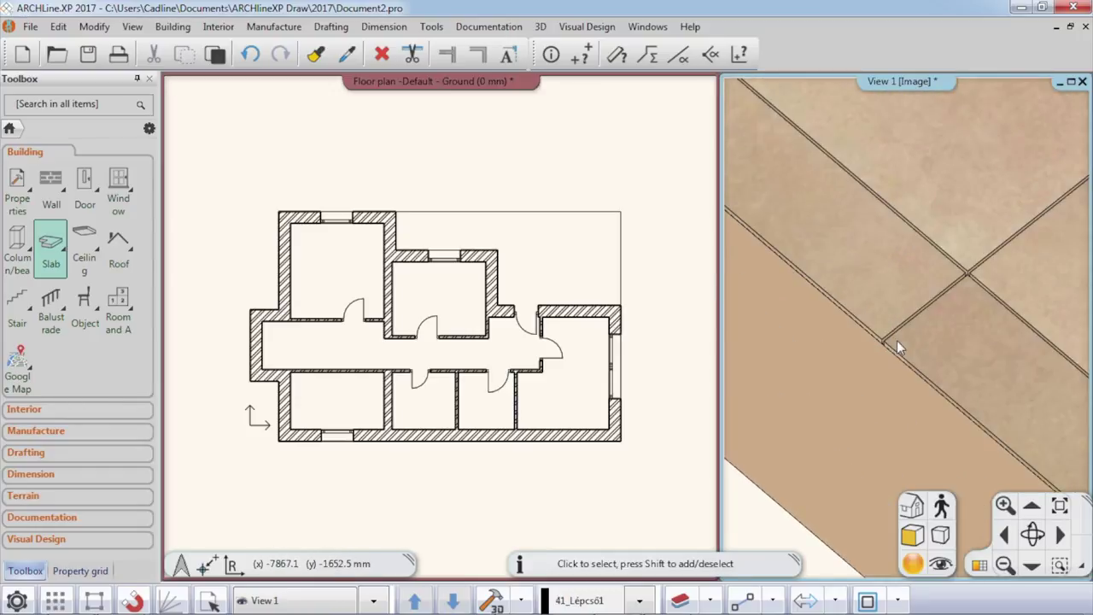
{"action": "scroll", "coordinate": [886, 342], "scroll_direction": "up", "scroll_amount": 6}
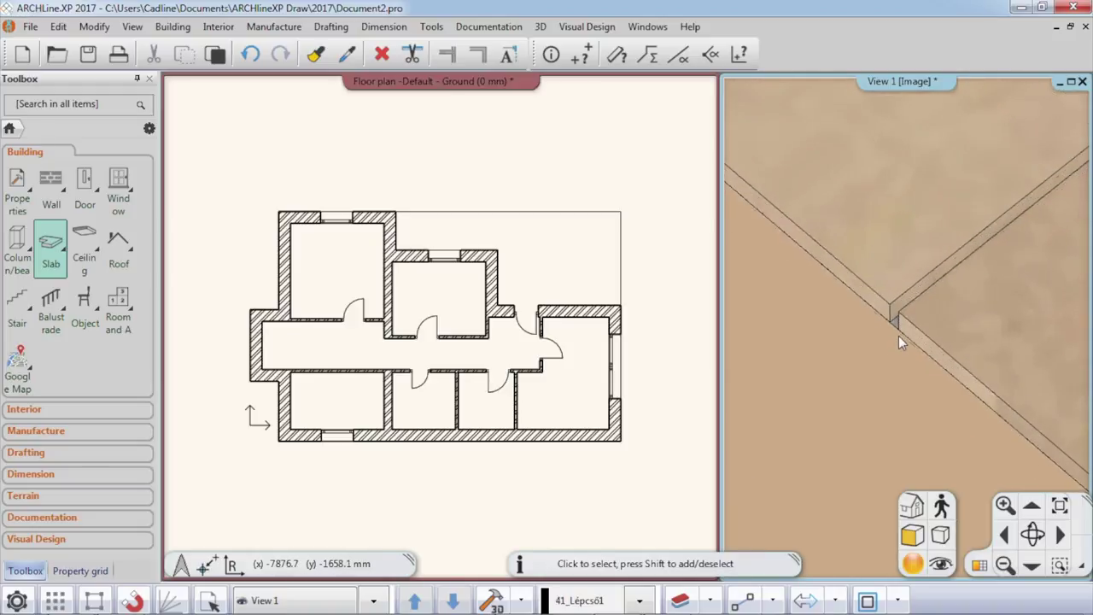
{"action": "scroll", "coordinate": [895, 323], "scroll_direction": "down", "scroll_amount": 8}
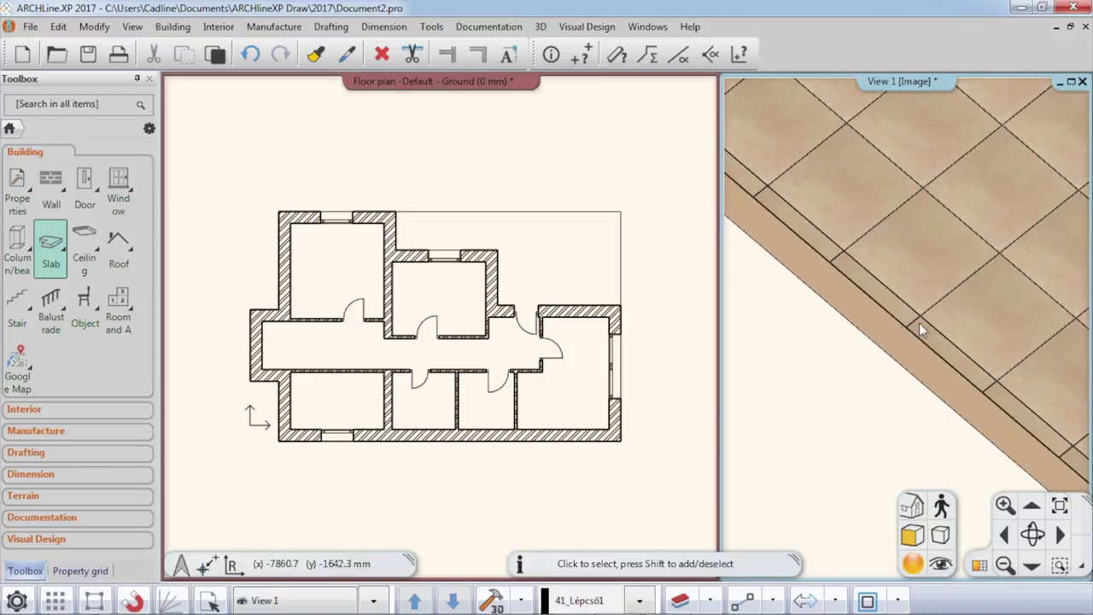
{"action": "scroll", "coordinate": [932, 313], "scroll_direction": "down", "scroll_amount": 5}
{"action": "scroll", "coordinate": [954, 288], "scroll_direction": "up", "scroll_amount": 3}
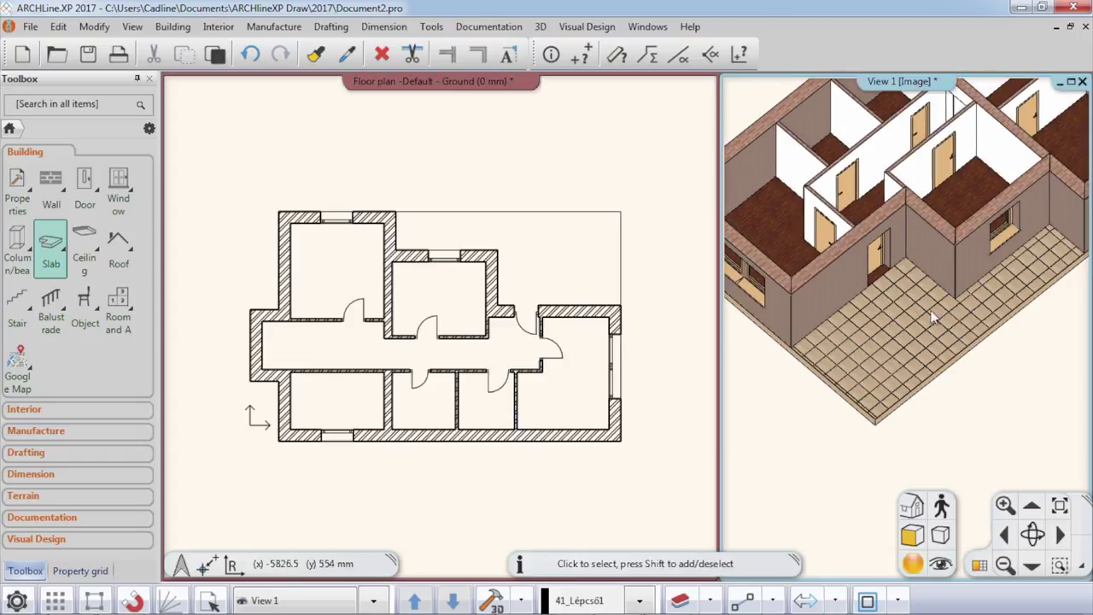
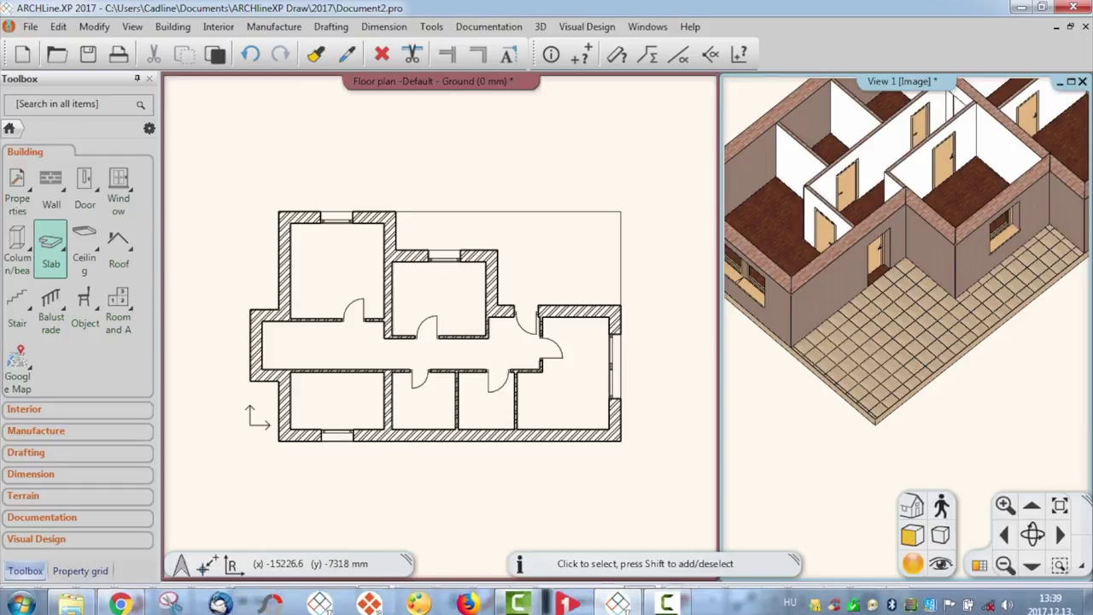
Step: Rename the Ground level to F1 in the level editor
{"action": "mouse_move", "coordinate": [662, 603]}
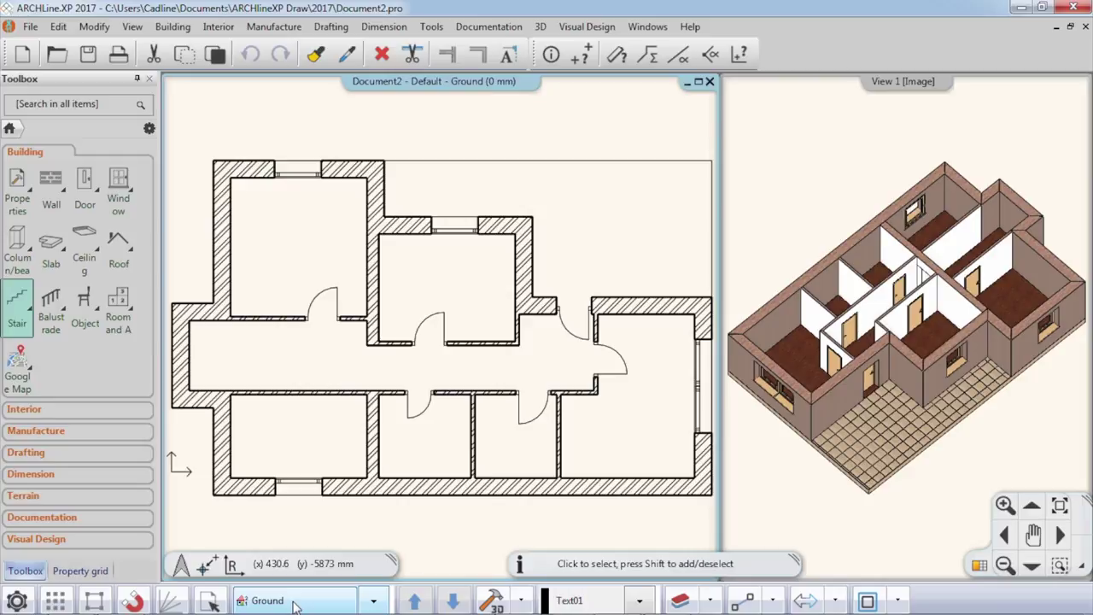
{"action": "left_click", "coordinate": [292, 604]}
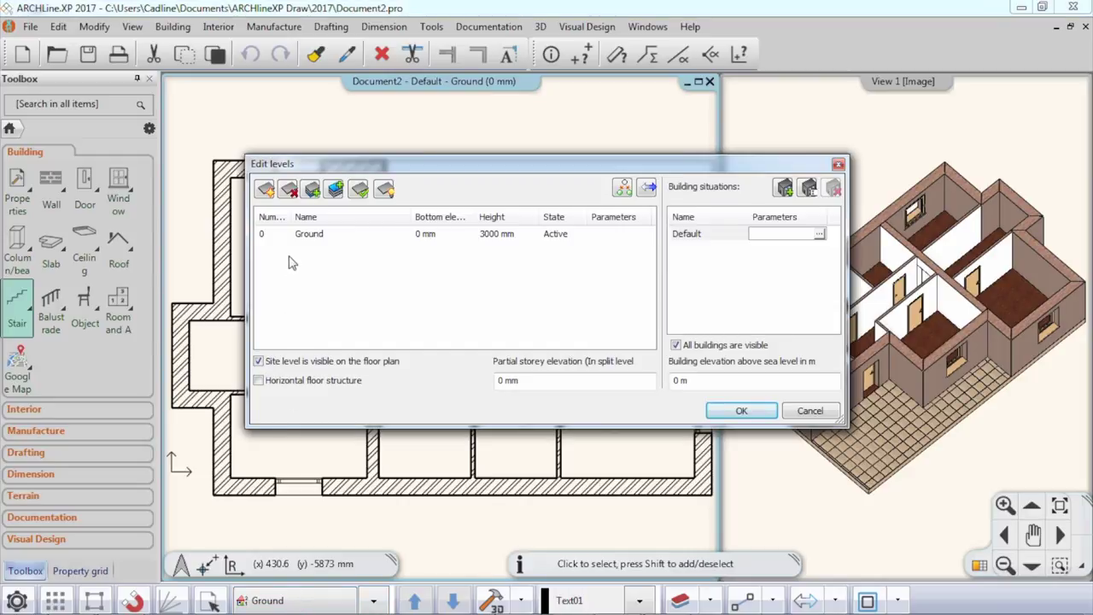
{"action": "left_click", "coordinate": [335, 236]}
{"action": "left_click", "coordinate": [338, 237]}
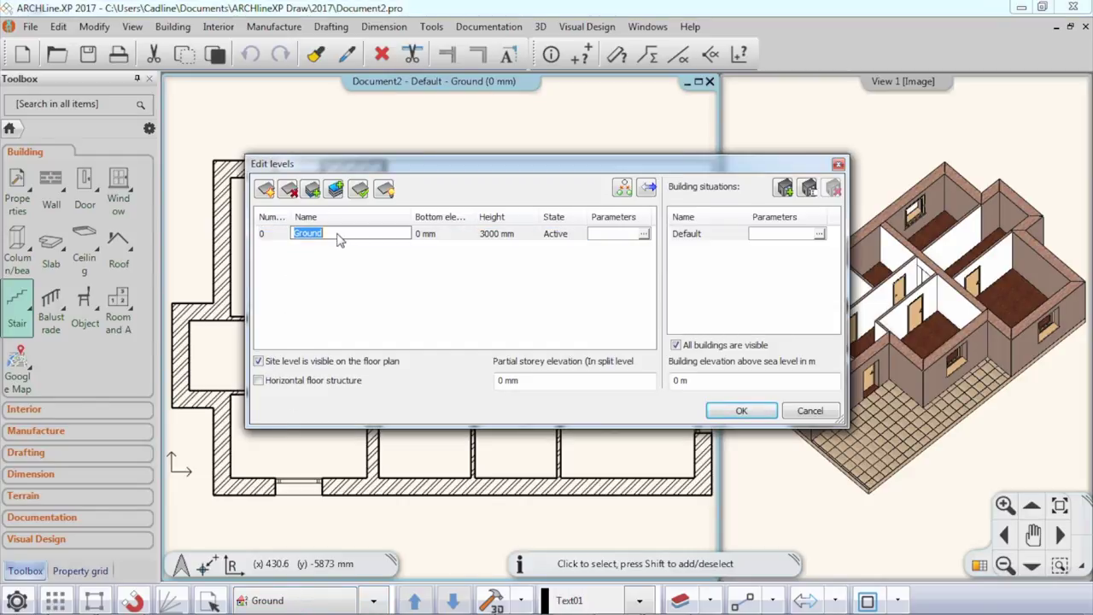
{"action": "type", "text": "F1"}
{"action": "key", "text": "Return"}
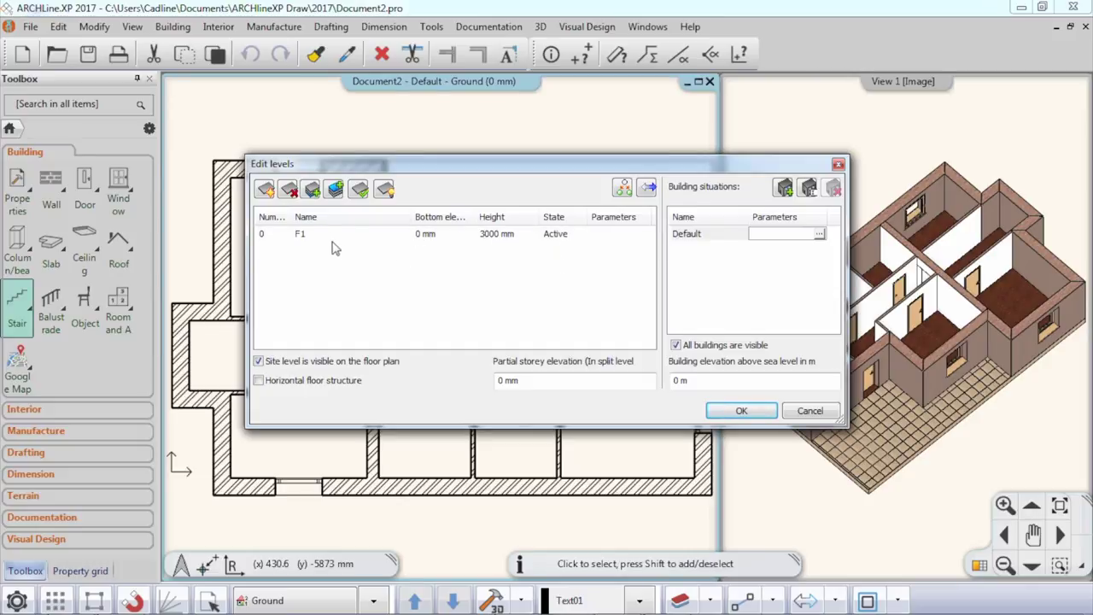
Step: Add two levels above F1 and name them F2 and Roof
{"action": "left_click", "coordinate": [333, 188]}
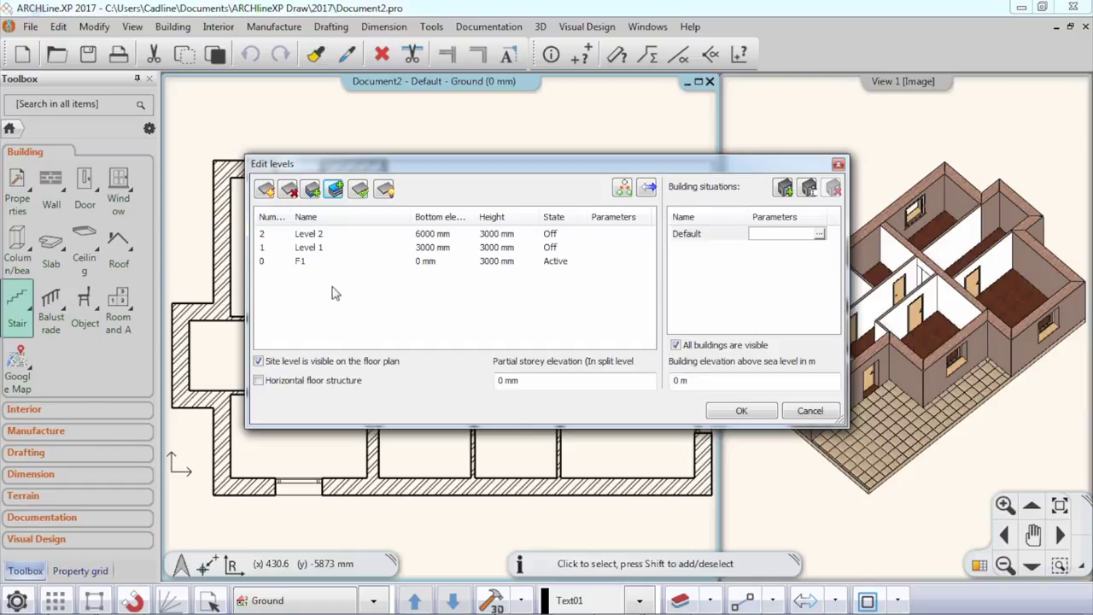
{"action": "double_click", "coordinate": [316, 247]}
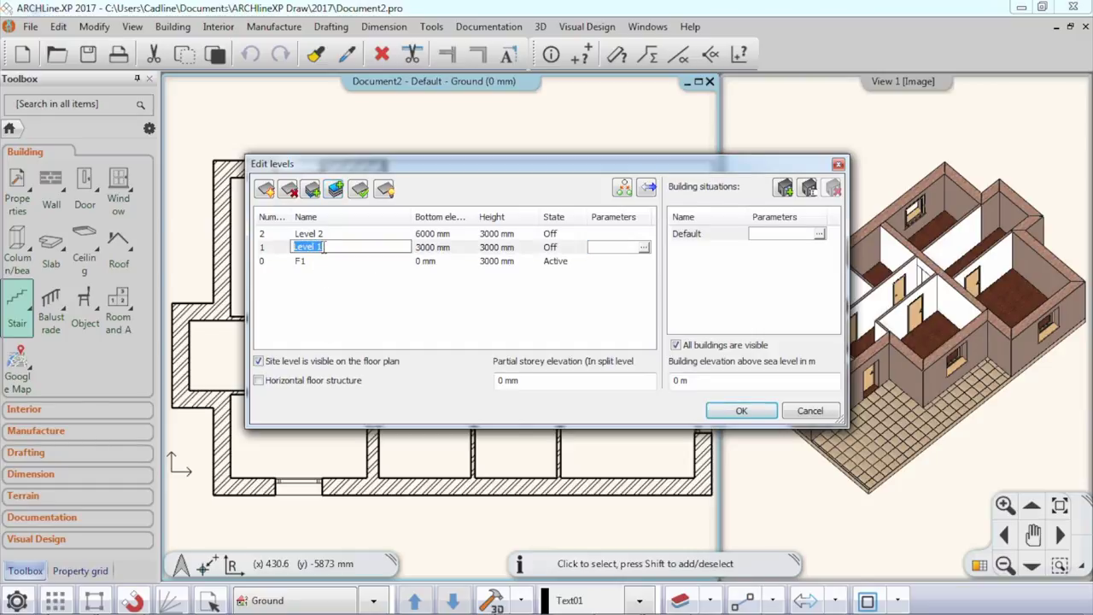
{"action": "type", "text": "F2"}
{"action": "key", "text": "Return"}
{"action": "double_click", "coordinate": [325, 234]}
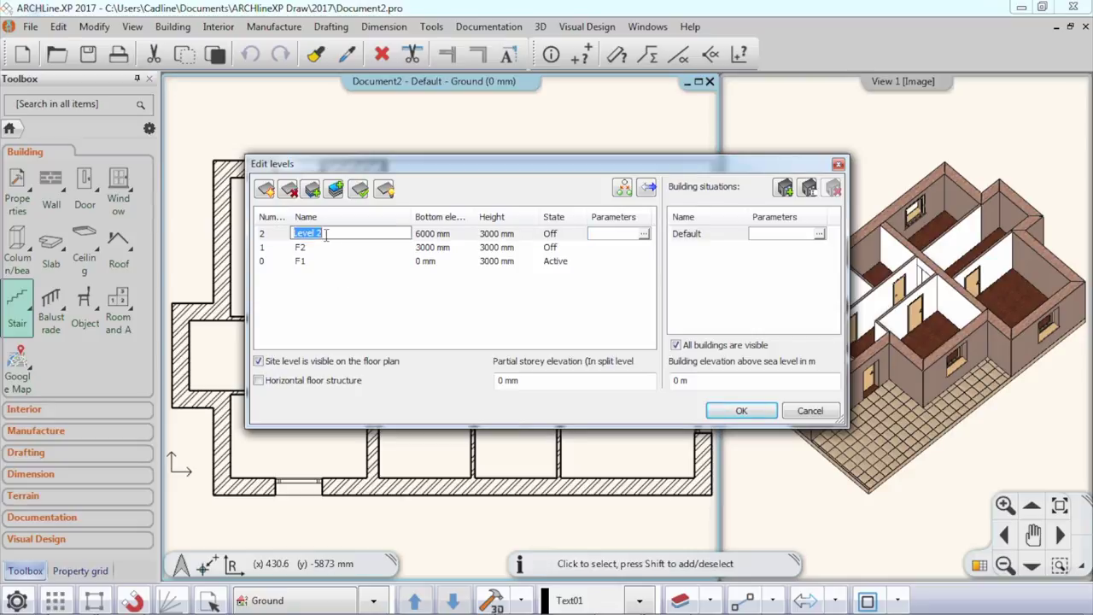
{"action": "type", "text": "Roof"}
{"action": "key", "text": "Return"}
Step: Apply the level changes and step through F2 and Roof back down to F1
{"action": "left_click", "coordinate": [741, 411]}
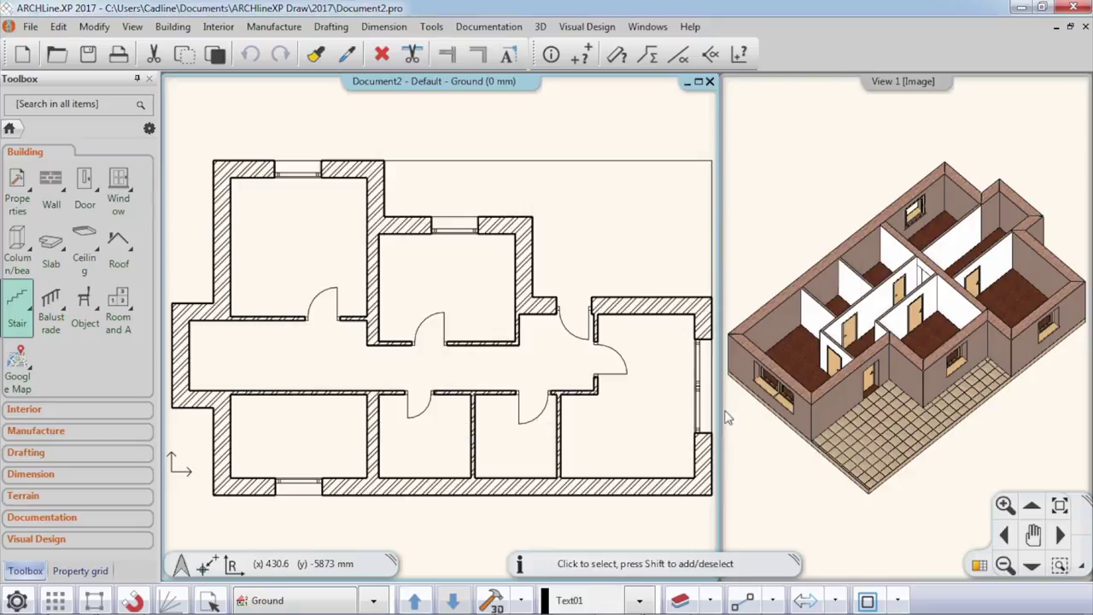
{"action": "left_click", "coordinate": [415, 602]}
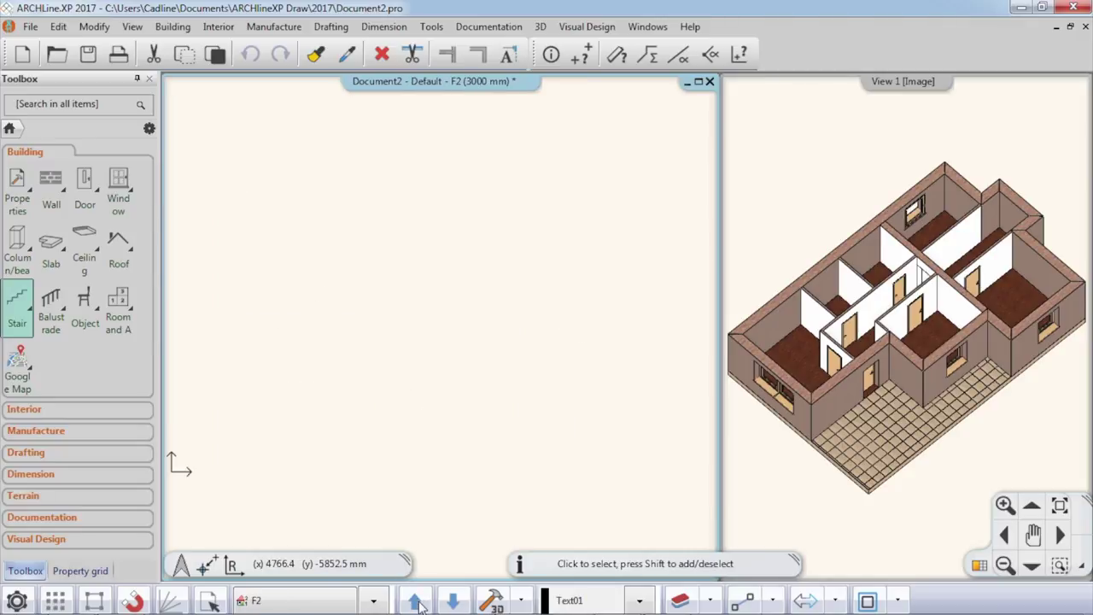
{"action": "left_click", "coordinate": [415, 602]}
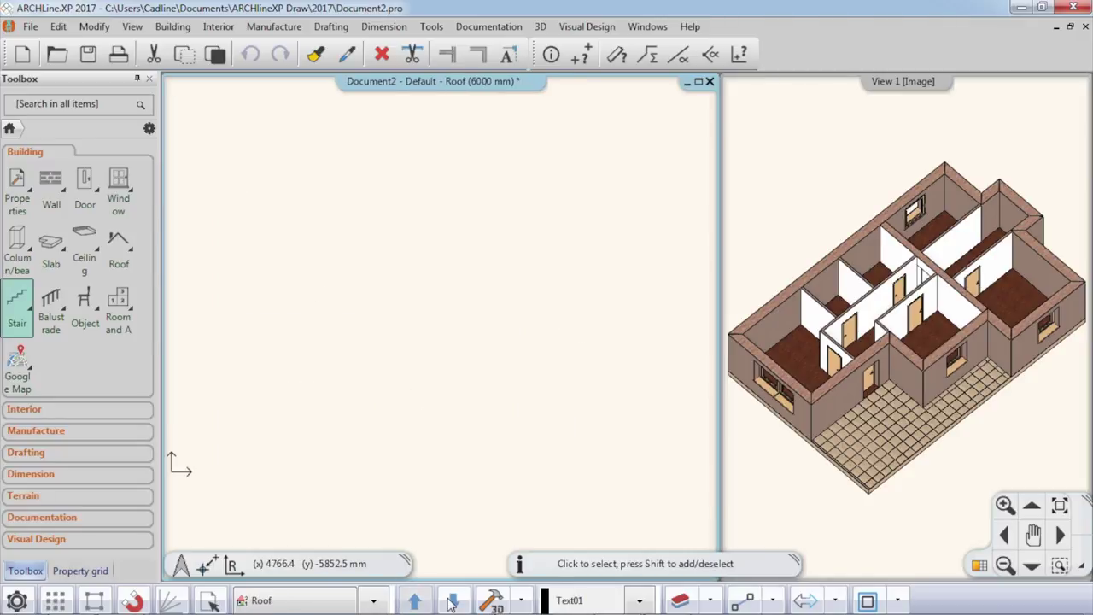
{"action": "left_click", "coordinate": [452, 602]}
{"action": "left_click", "coordinate": [453, 602]}
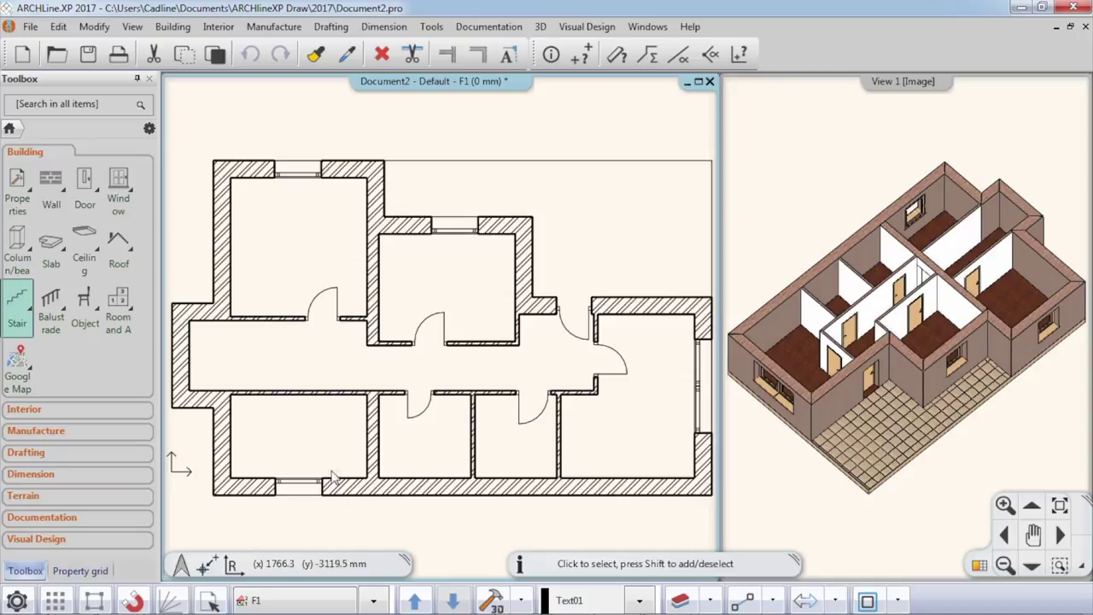
{"action": "scroll", "coordinate": [352, 401], "scroll_direction": "down", "scroll_amount": 2}
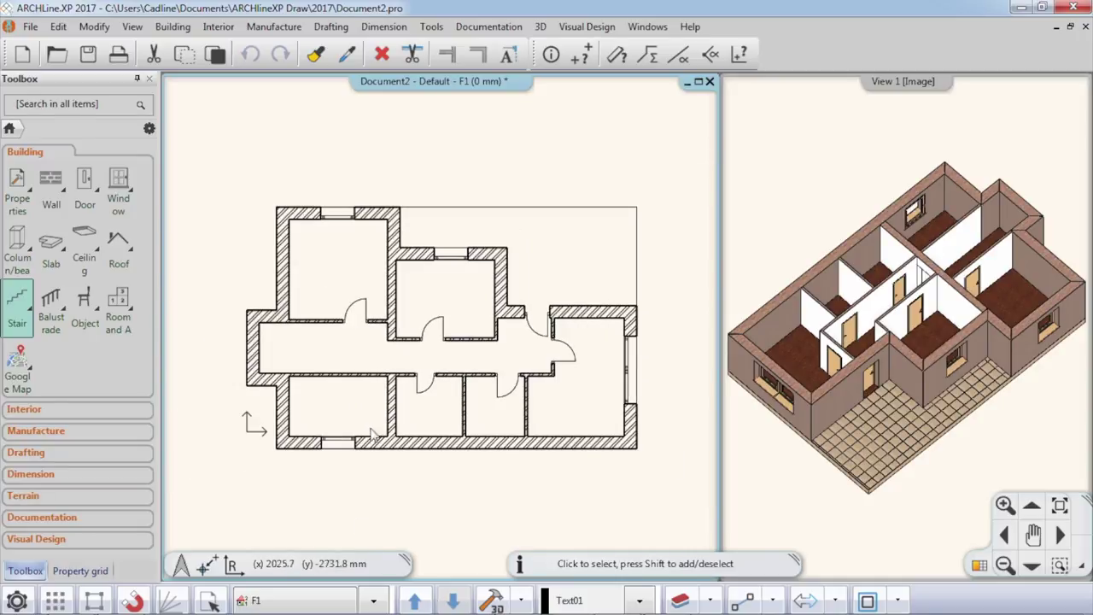
Step: Window-select the entire F1 plan and copy it onto floor F2
{"action": "left_click", "coordinate": [216, 178]}
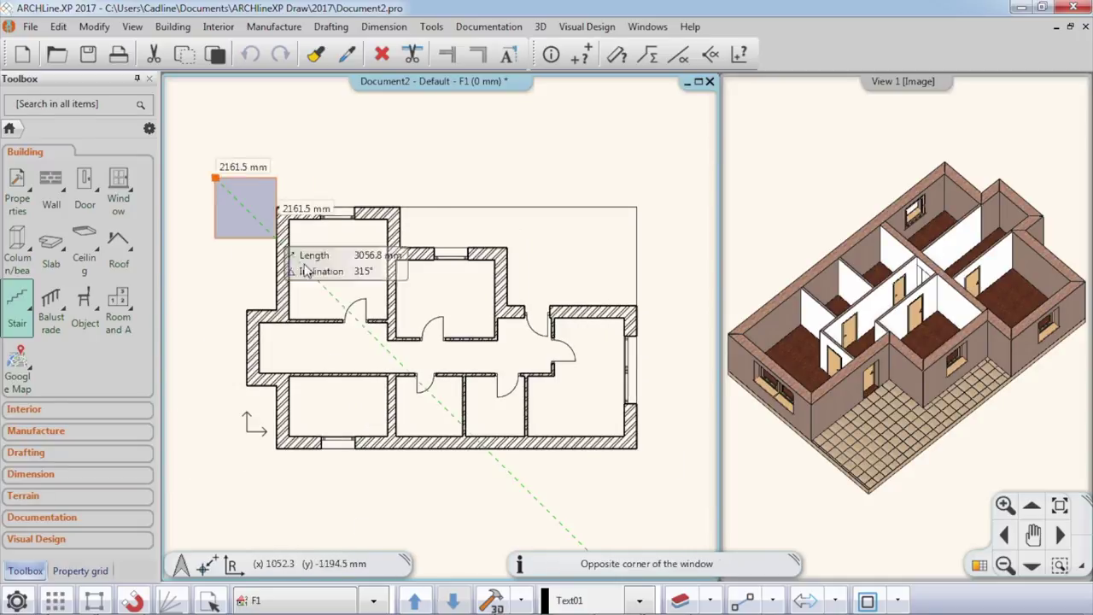
{"action": "left_click", "coordinate": [656, 472]}
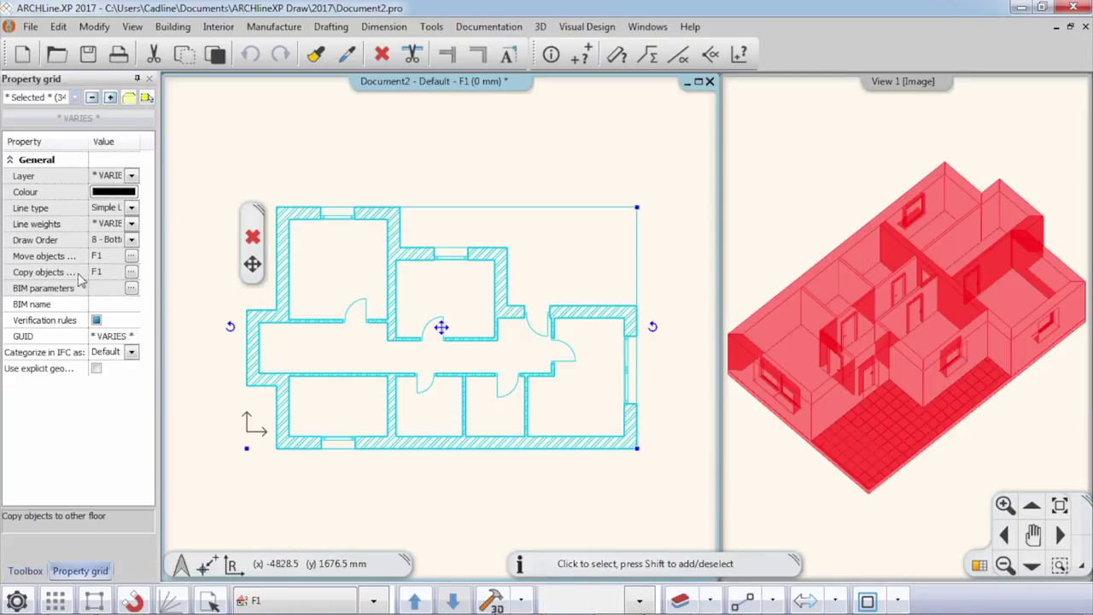
{"action": "left_click", "coordinate": [131, 272]}
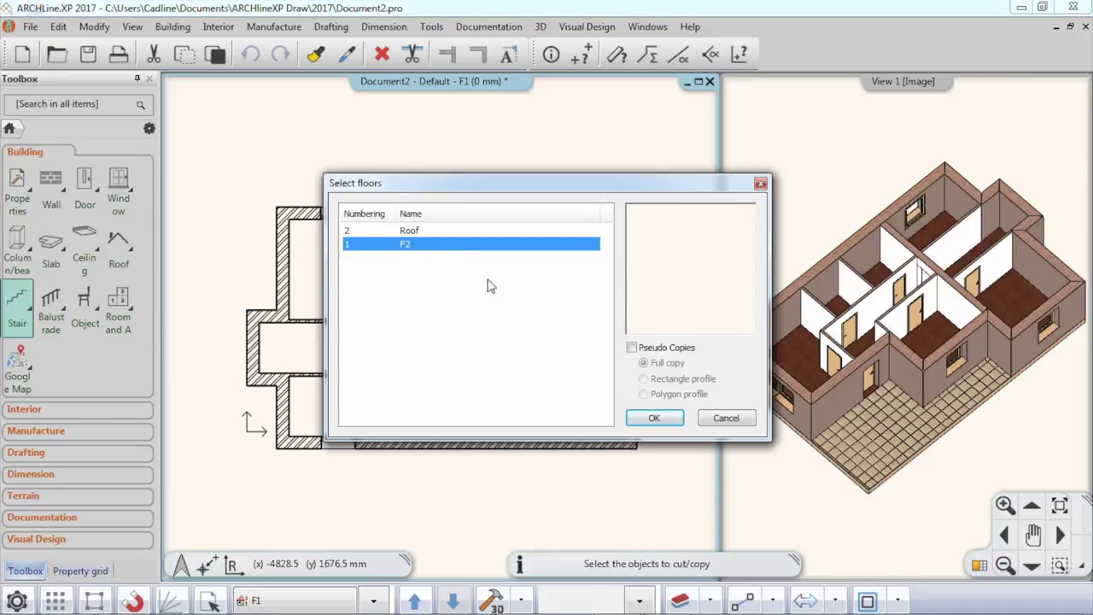
{"action": "left_click", "coordinate": [654, 418]}
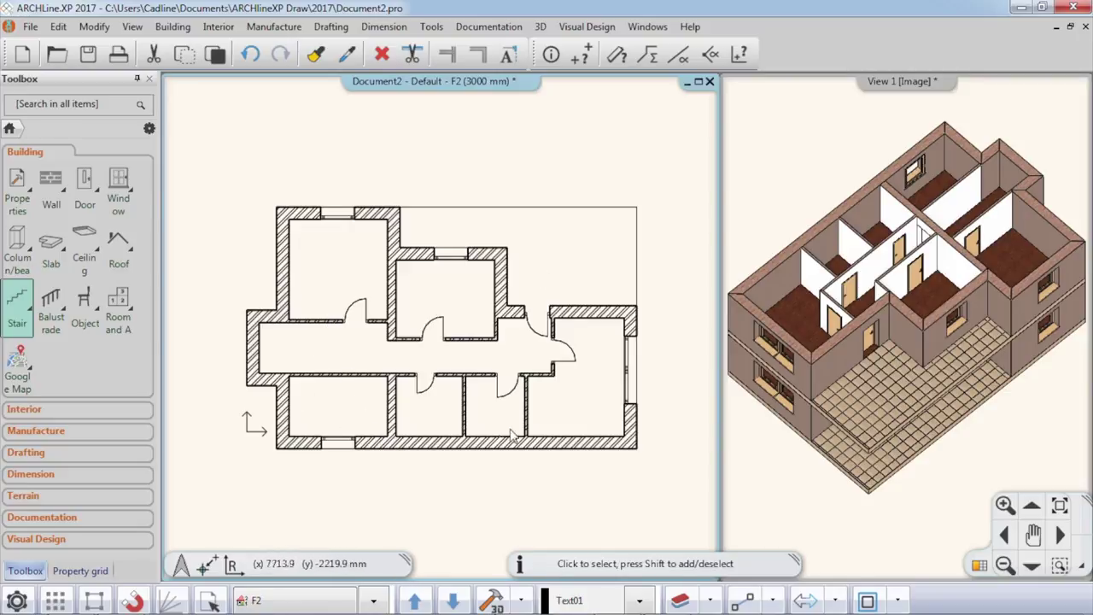
Step: Select all walls by property with wall width equal to 440 mm
{"action": "left_click", "coordinate": [210, 601]}
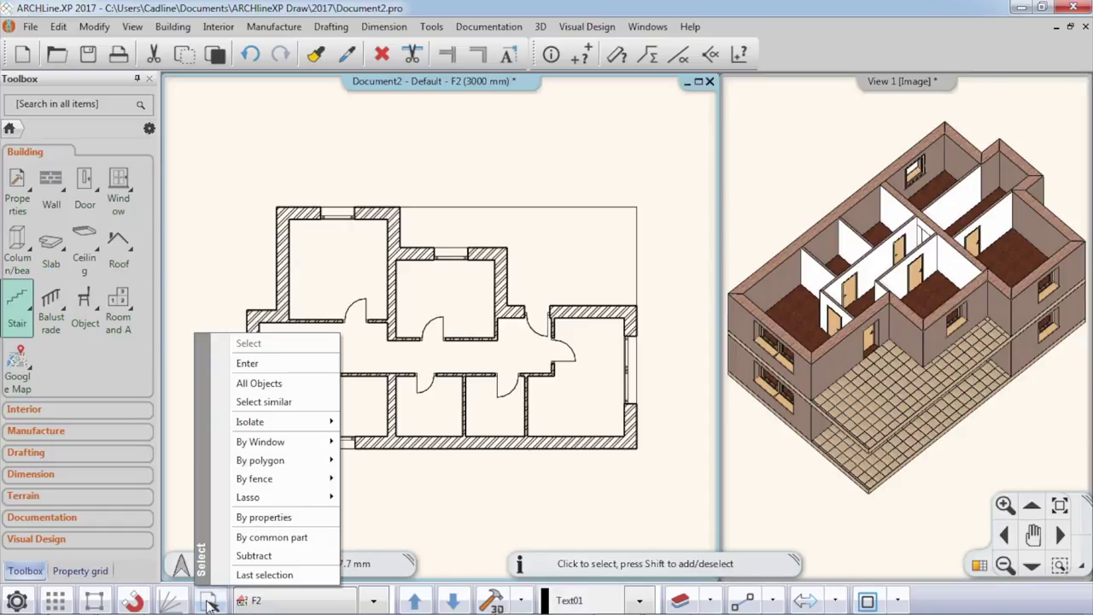
{"action": "left_click", "coordinate": [294, 518]}
{"action": "scroll", "coordinate": [682, 281], "scroll_direction": "down", "scroll_amount": 1}
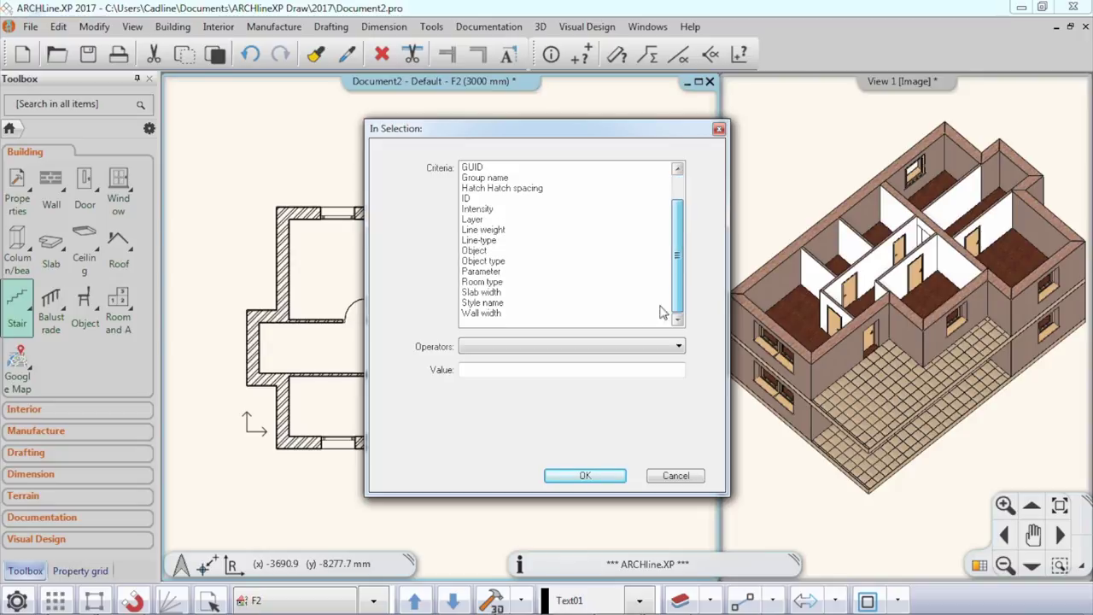
{"action": "left_click", "coordinate": [499, 312]}
{"action": "left_click", "coordinate": [488, 369]}
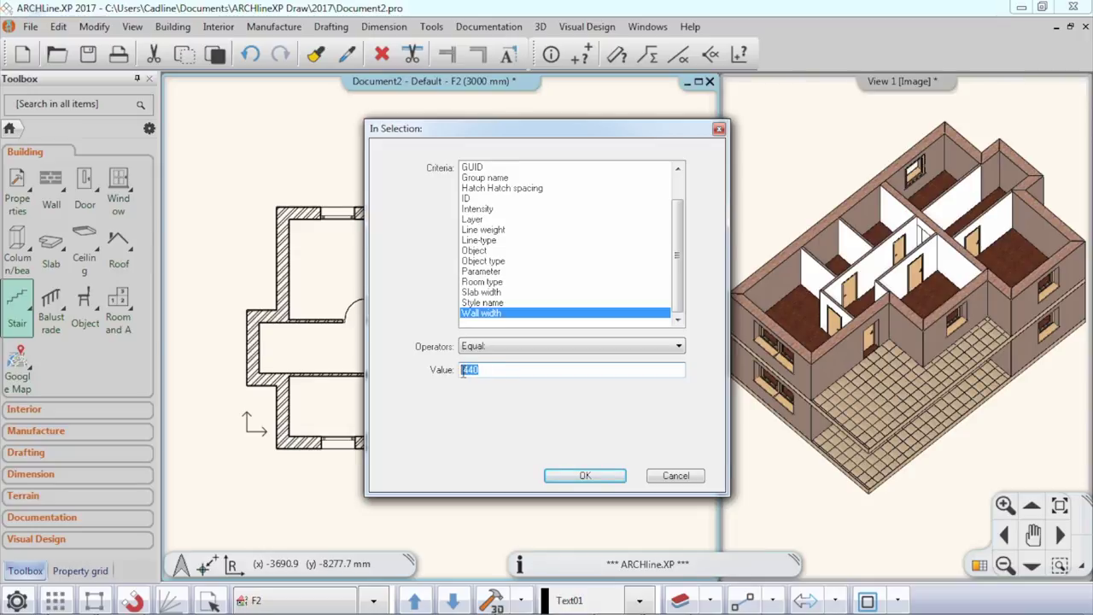
{"action": "left_click", "coordinate": [585, 476]}
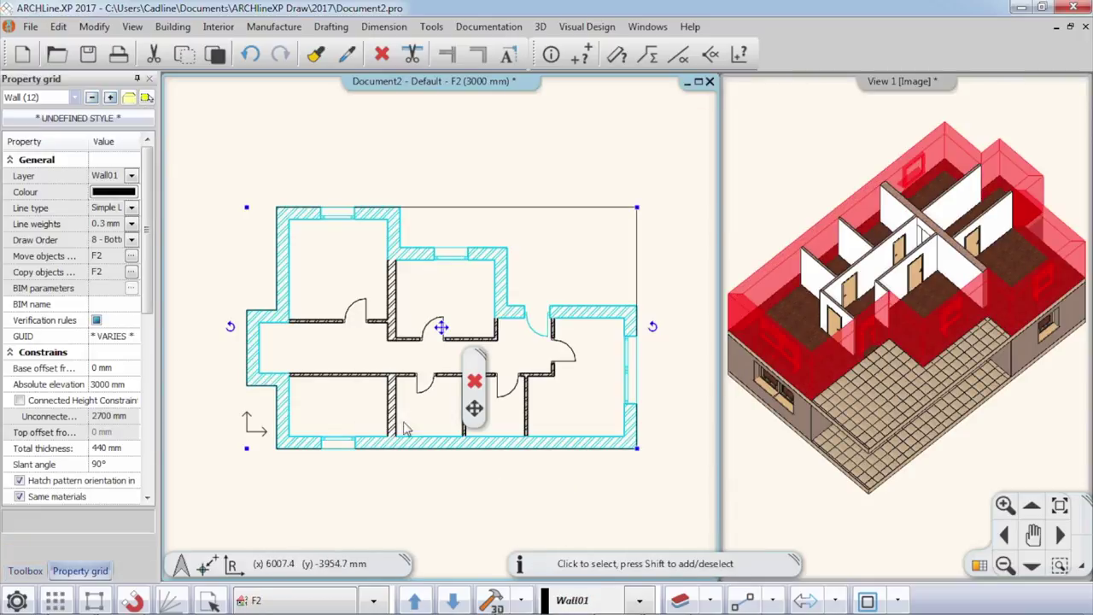
Step: Change the selected walls' finish to Bright_white and clear the selection
{"action": "scroll", "coordinate": [86, 376], "scroll_direction": "down", "scroll_amount": 3}
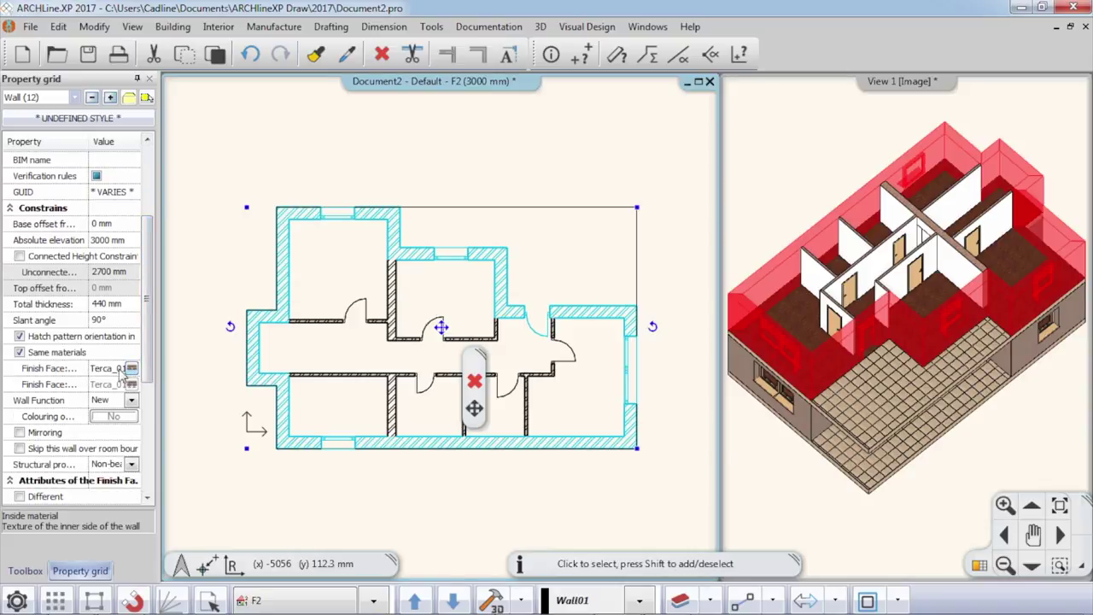
{"action": "left_click", "coordinate": [130, 368]}
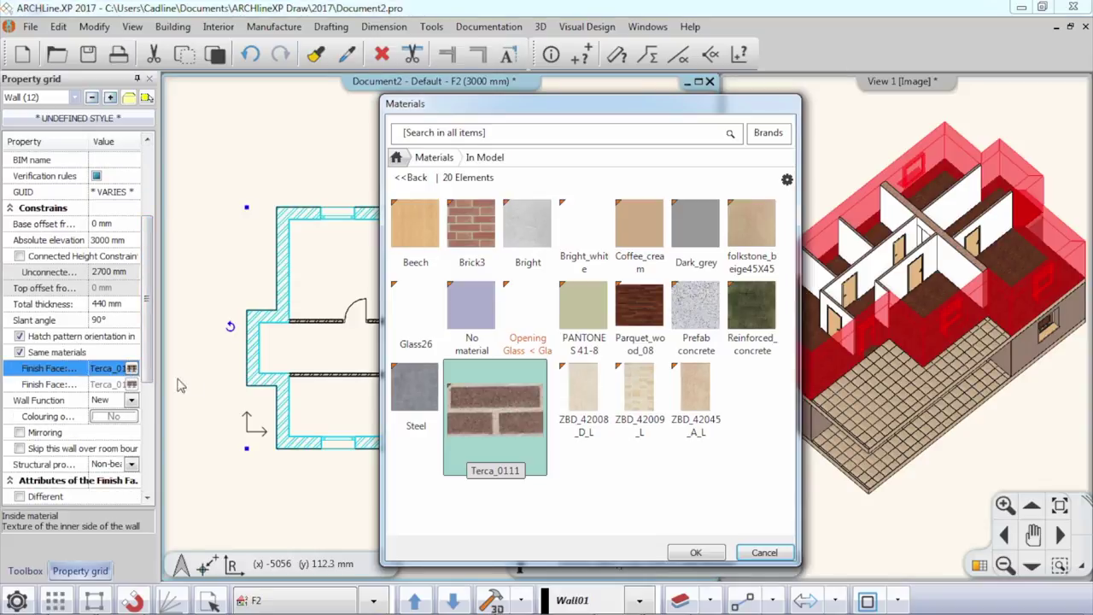
{"action": "left_click", "coordinate": [584, 248]}
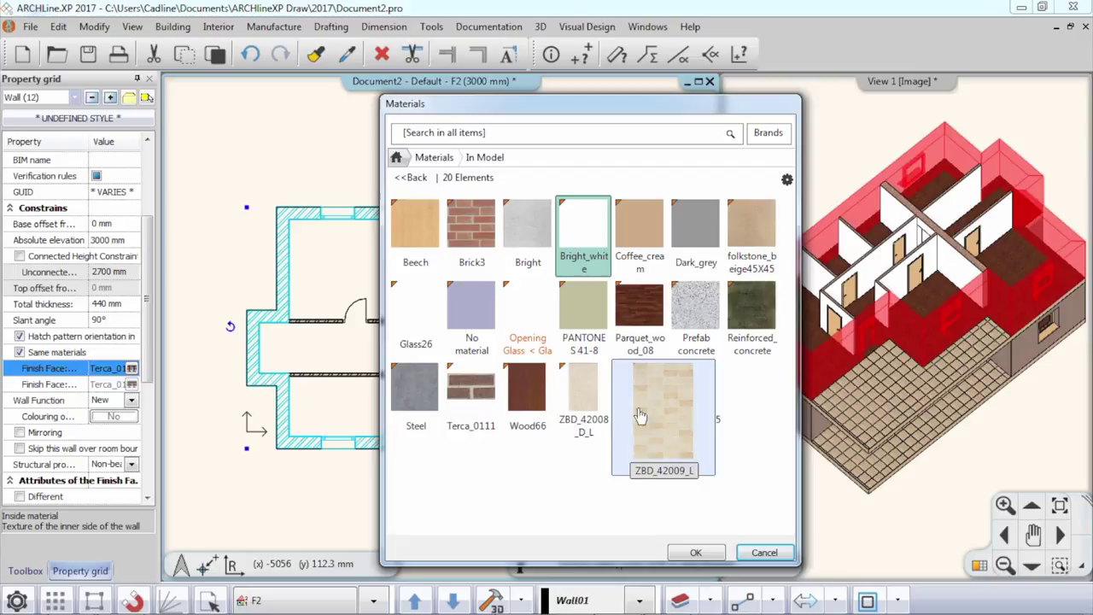
{"action": "left_click", "coordinate": [696, 553]}
{"action": "left_click", "coordinate": [554, 515]}
{"action": "left_click", "coordinate": [705, 427]}
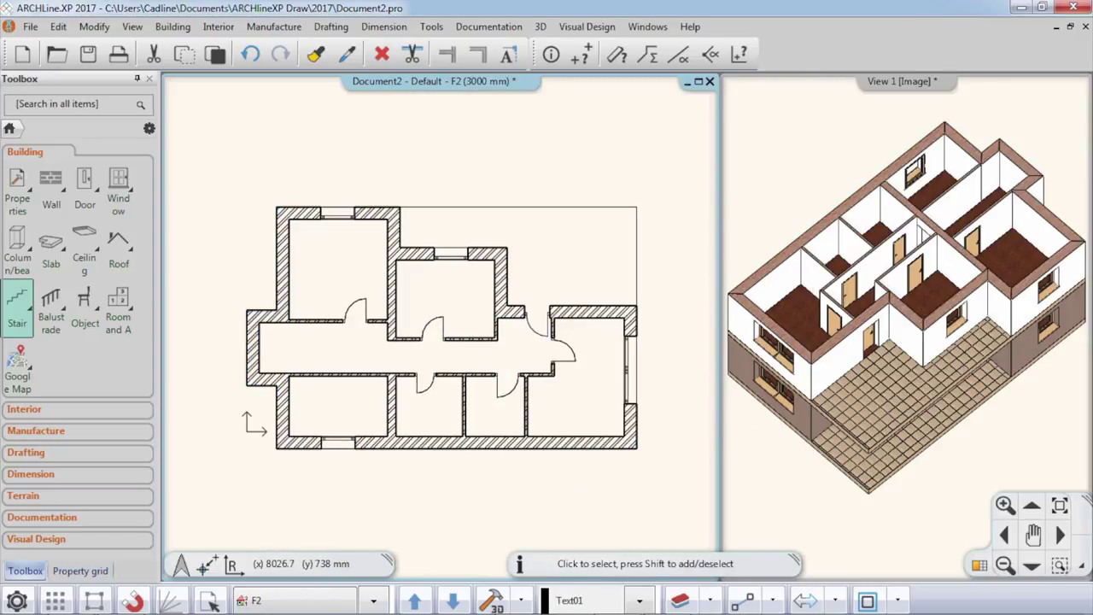
{"action": "scroll", "coordinate": [550, 350], "scroll_direction": "up", "scroll_amount": 1}
Step: Delete the four interior partition walls on level F2
{"action": "left_click", "coordinate": [517, 322]}
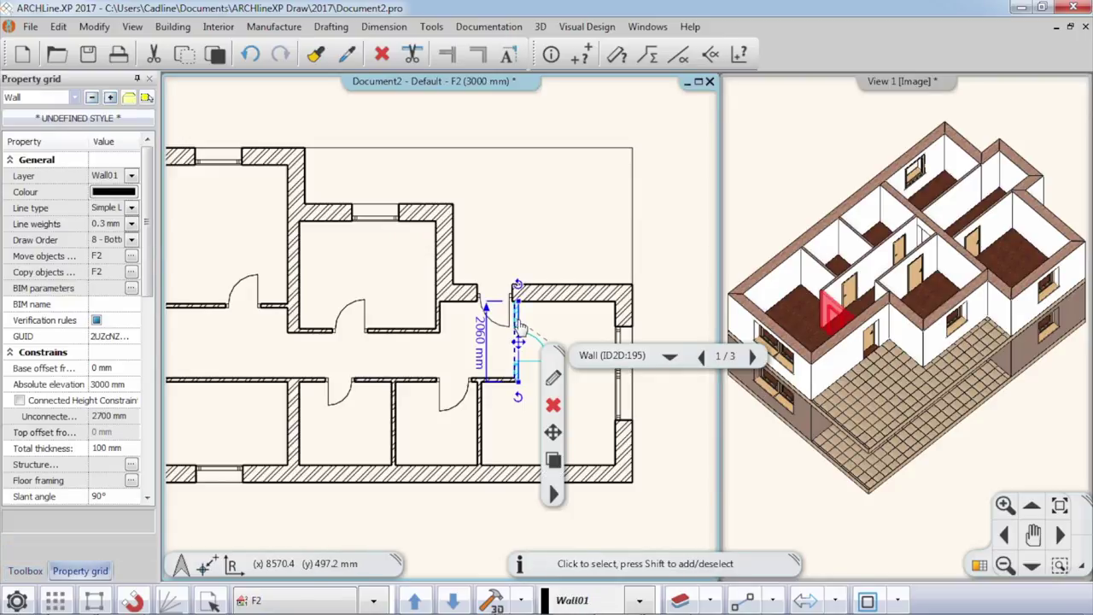
{"action": "key", "text": "Delete"}
{"action": "left_click", "coordinate": [517, 385]}
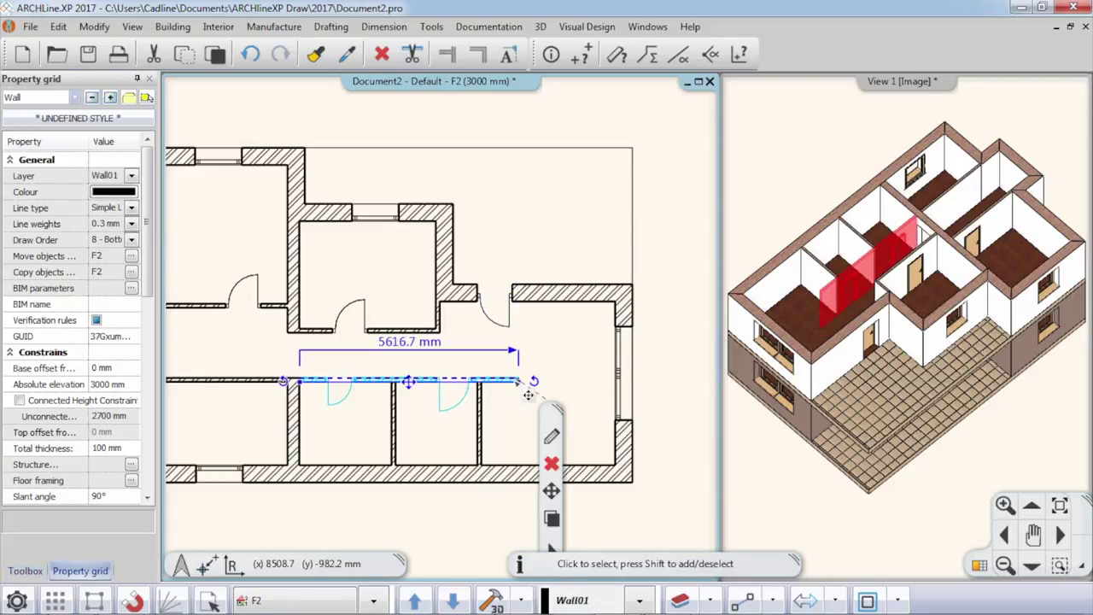
{"action": "key", "text": "Delete"}
{"action": "left_click", "coordinate": [480, 405]}
{"action": "key", "text": "Delete"}
{"action": "left_click", "coordinate": [394, 409]}
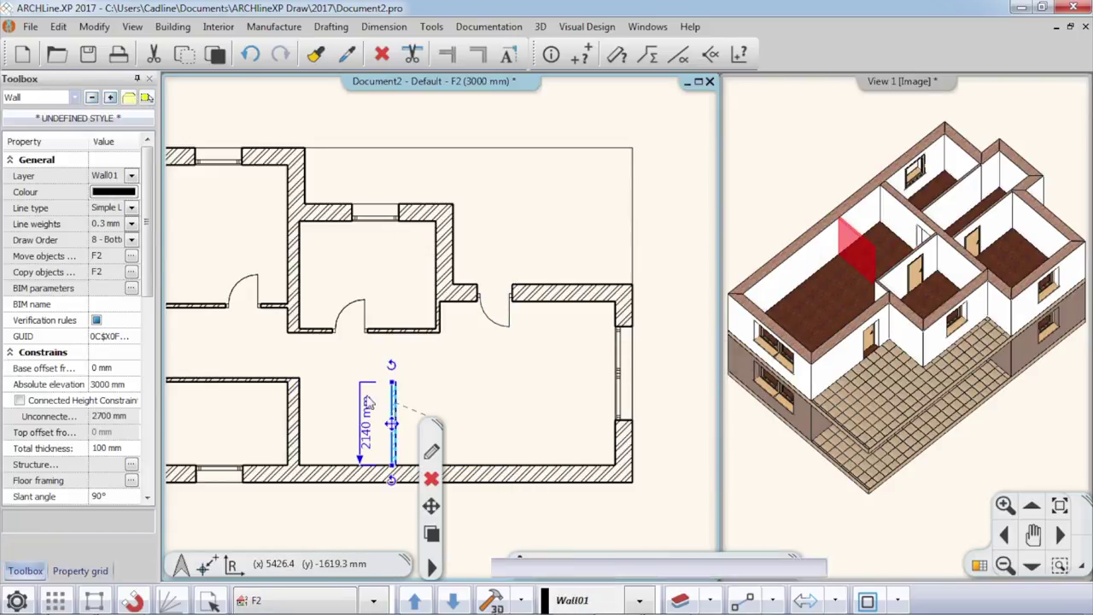
{"action": "key", "text": "Delete"}
{"action": "middle_click_drag", "start_coordinate": [416, 404], "coordinate": [475, 404]}
{"action": "scroll", "coordinate": [474, 401], "scroll_direction": "down", "scroll_amount": 2}
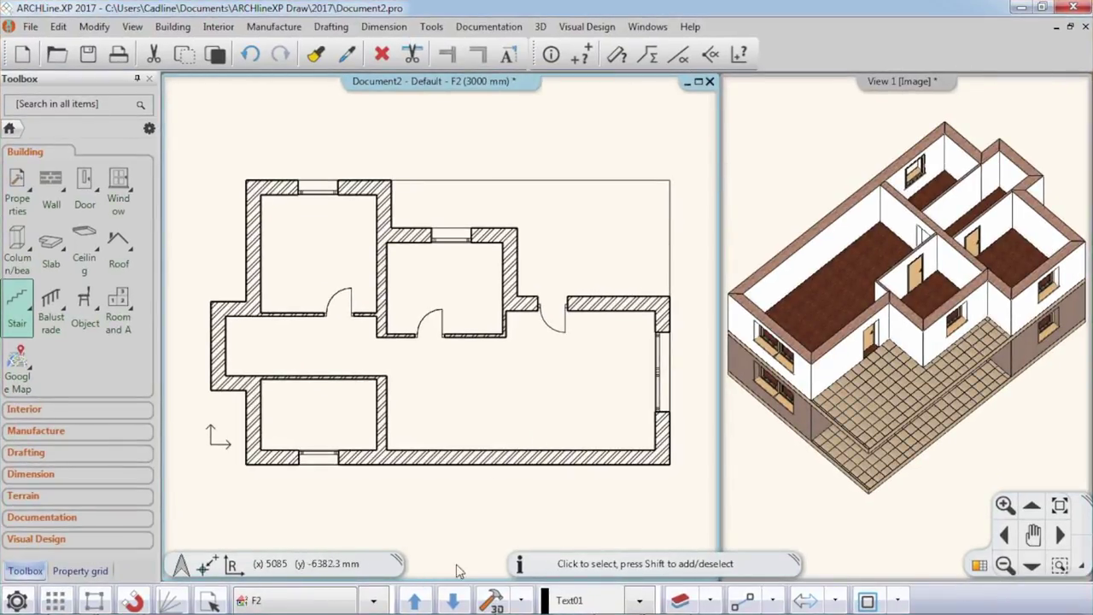
Step: On level F1, move the corridor door to the wall end, 2600 mm along
{"action": "left_click", "coordinate": [454, 602]}
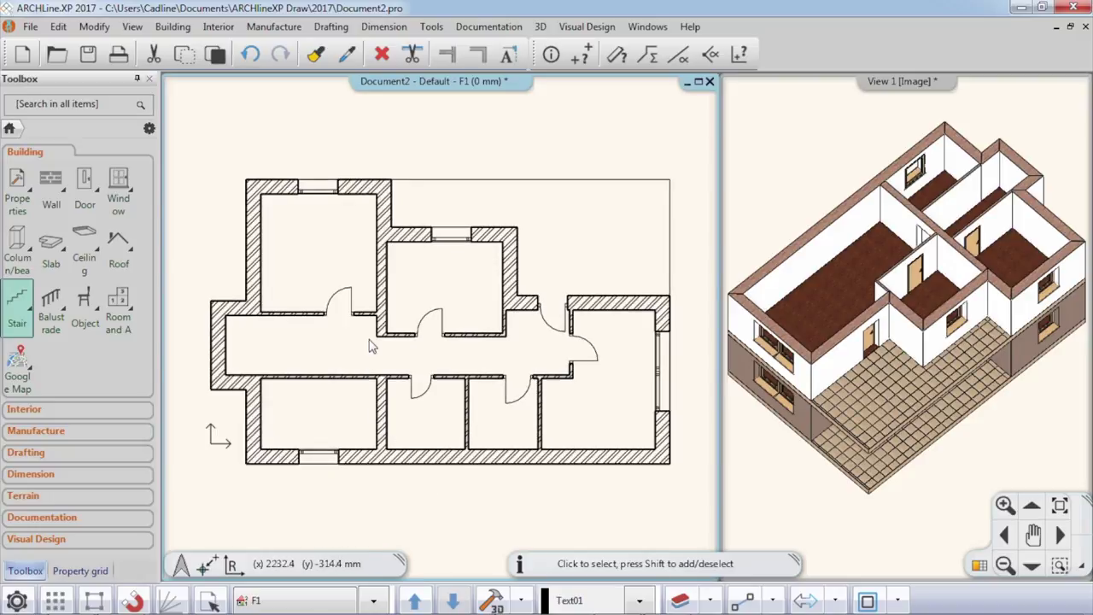
{"action": "scroll", "coordinate": [372, 340], "scroll_direction": "up", "scroll_amount": 3}
{"action": "left_click", "coordinate": [400, 275]}
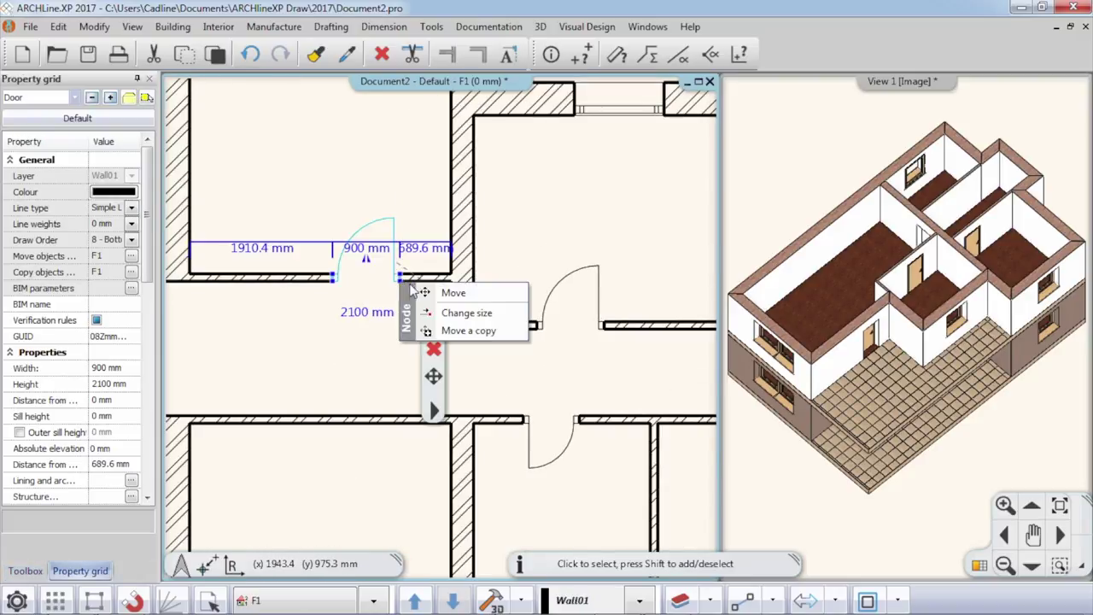
{"action": "left_click", "coordinate": [433, 292]}
{"action": "left_click", "coordinate": [445, 276]}
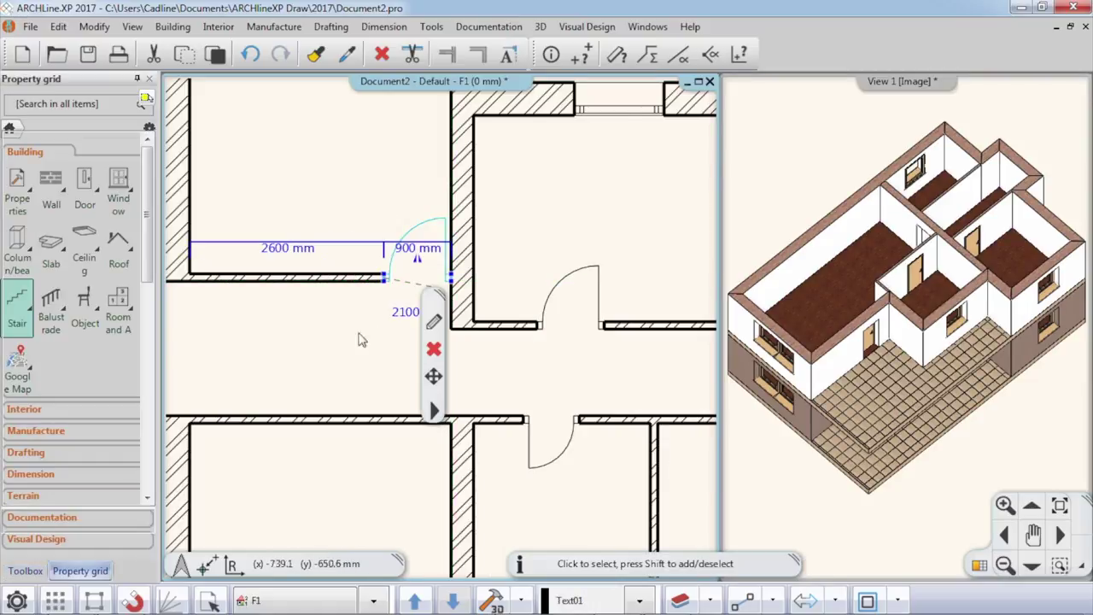
Step: Cancel the stray selection window, zoom out and clear the door selection
{"action": "left_click", "coordinate": [339, 335]}
{"action": "key", "text": "Escape"}
{"action": "scroll", "coordinate": [366, 353], "scroll_direction": "down", "scroll_amount": 2}
{"action": "key", "text": "Escape"}
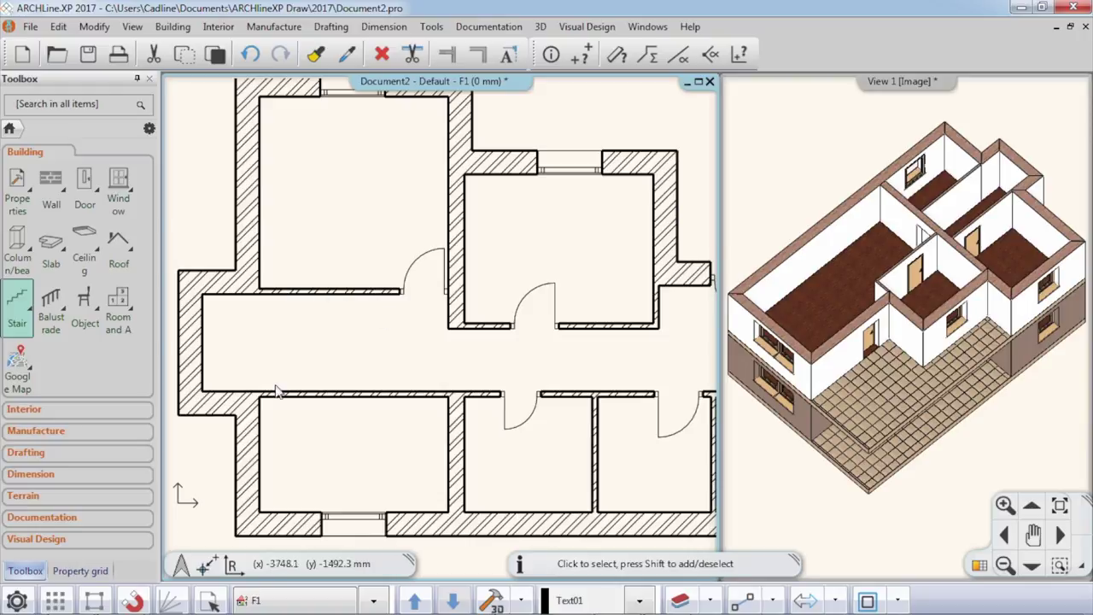
Step: Insert a predefined U form + landing stair spanning the two corridor walls
{"action": "left_click", "coordinate": [21, 300]}
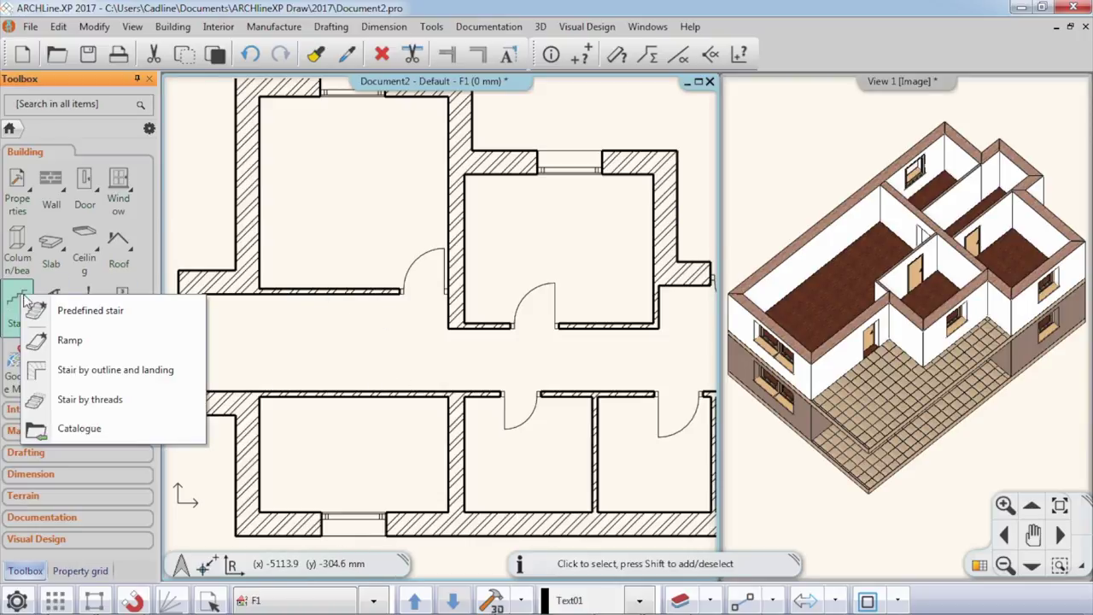
{"action": "left_click", "coordinate": [130, 311]}
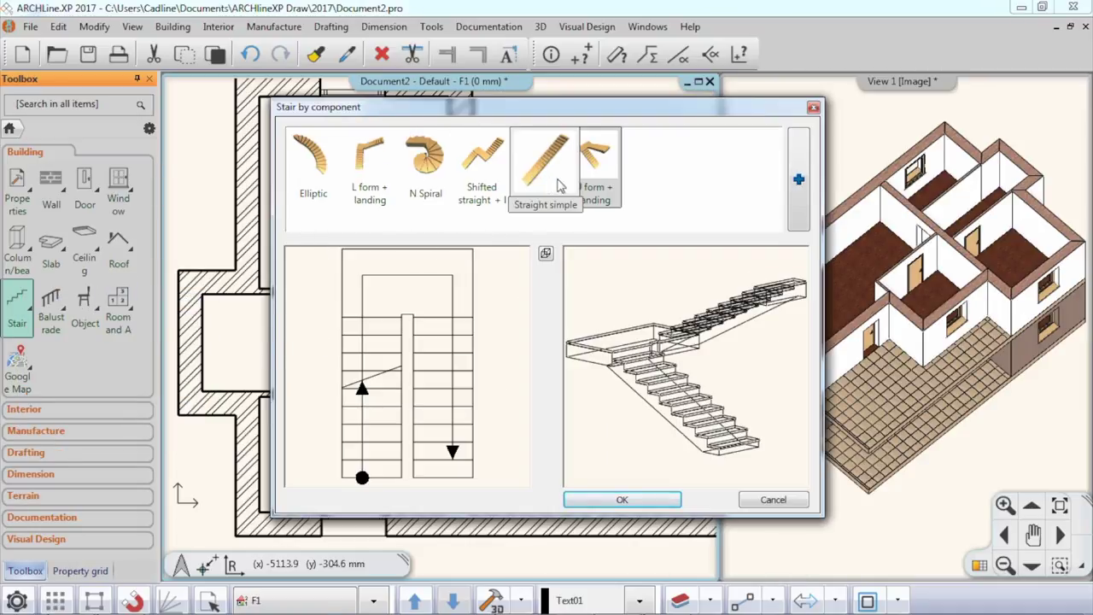
{"action": "left_click", "coordinate": [799, 179]}
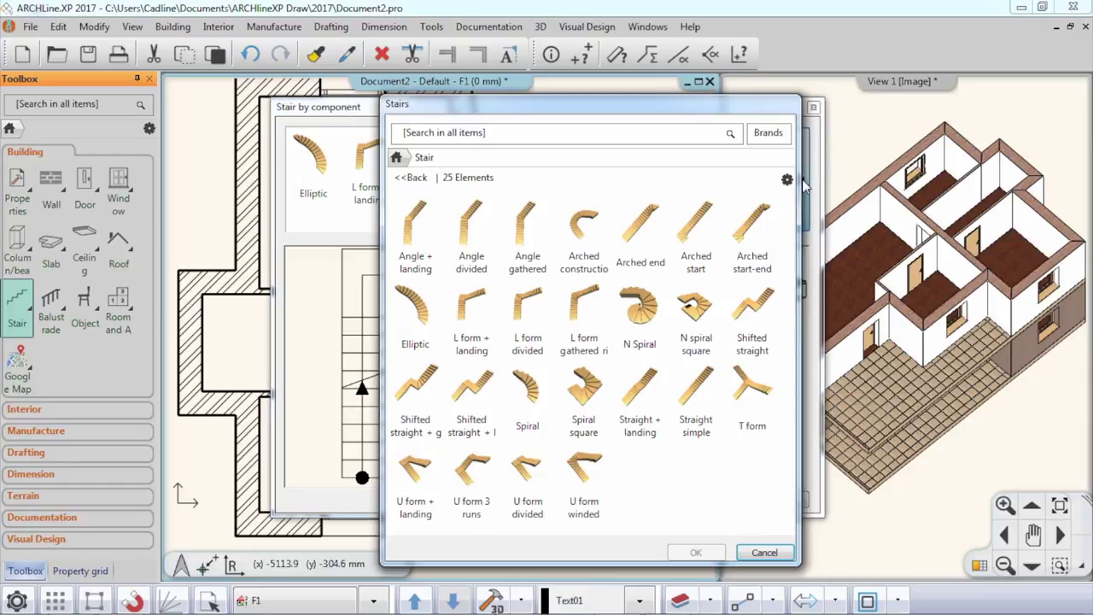
{"action": "left_click", "coordinate": [764, 552]}
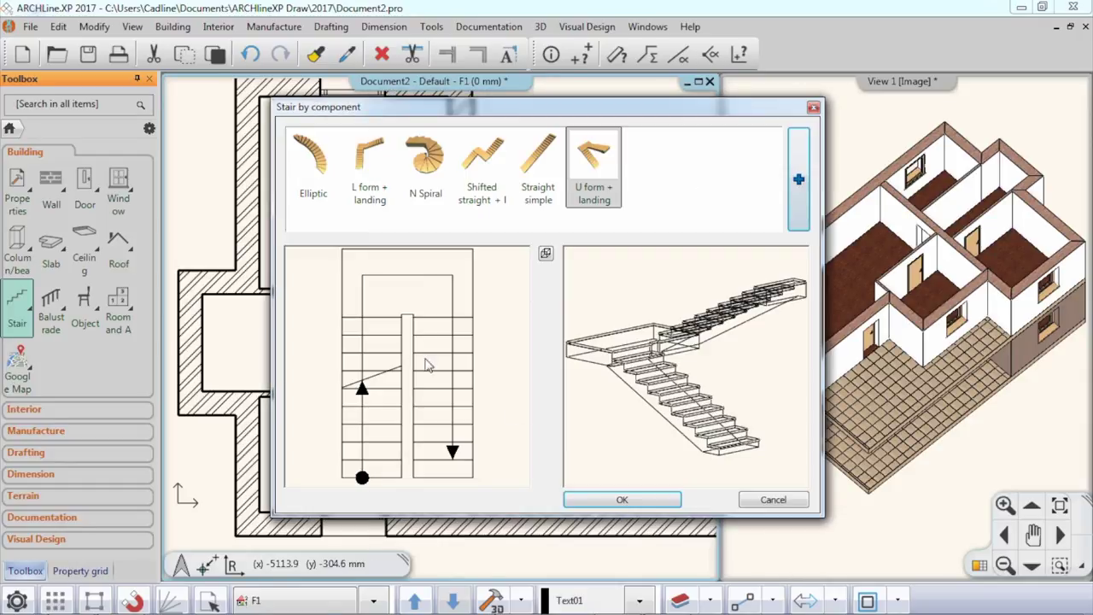
{"action": "left_click", "coordinate": [656, 497]}
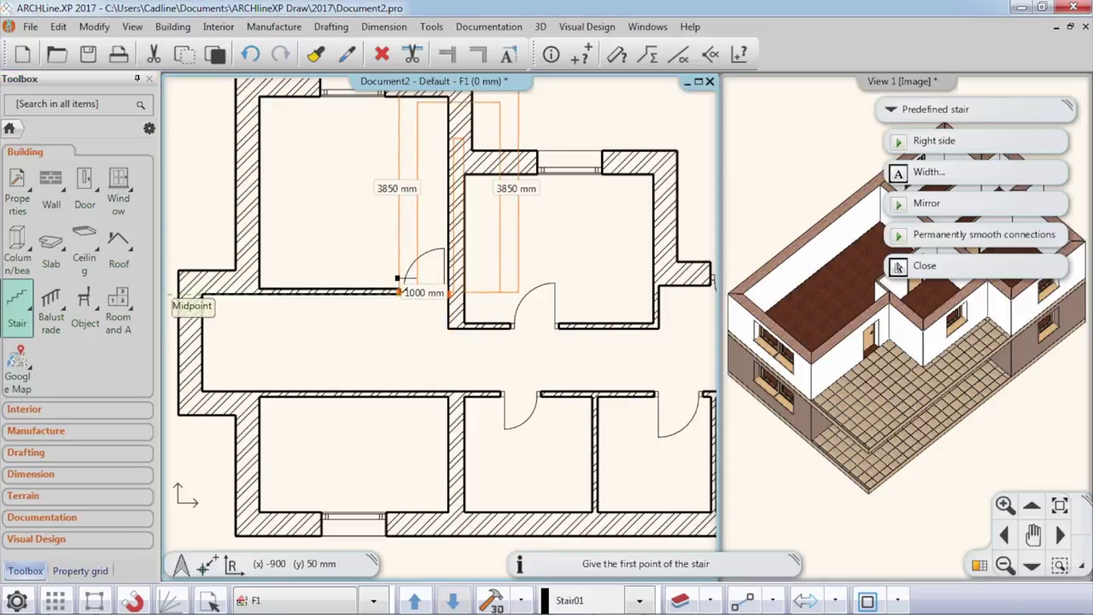
{"action": "left_click", "coordinate": [401, 391]}
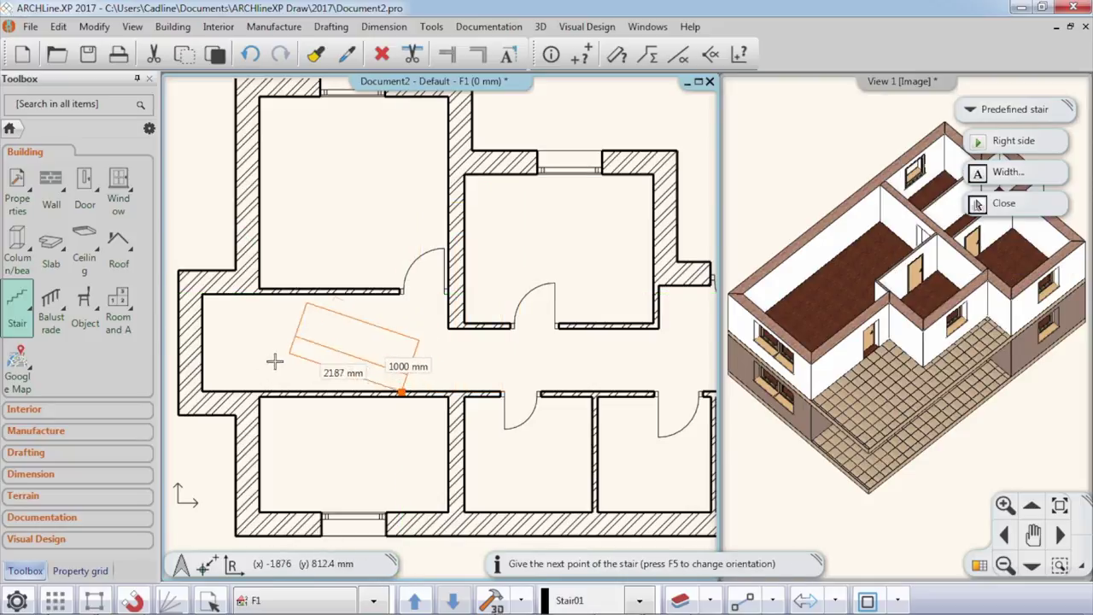
{"action": "left_click", "coordinate": [203, 389]}
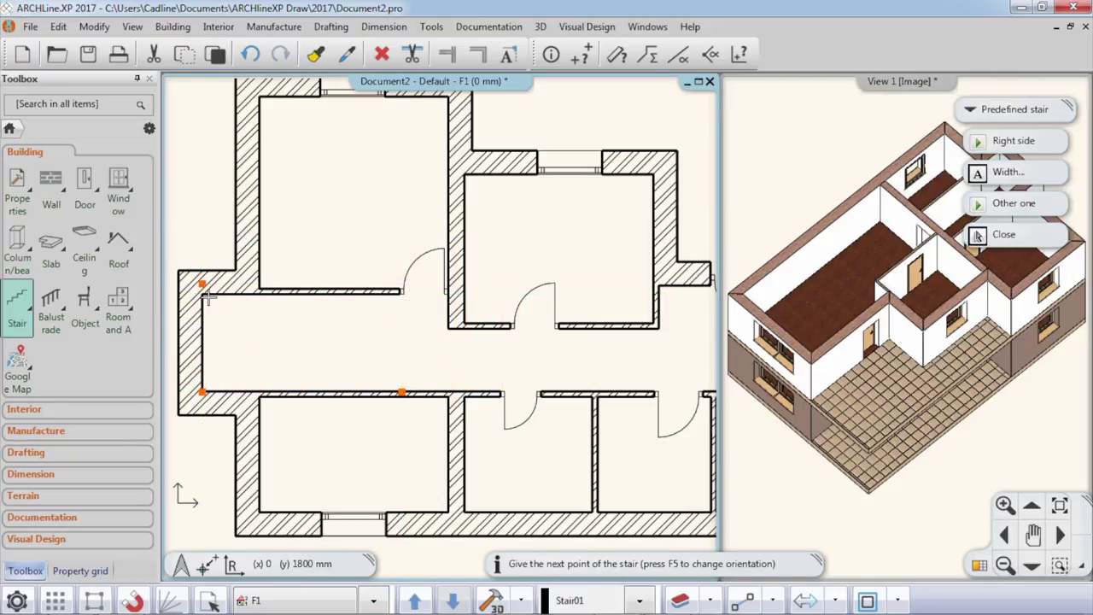
{"action": "left_click", "coordinate": [396, 377]}
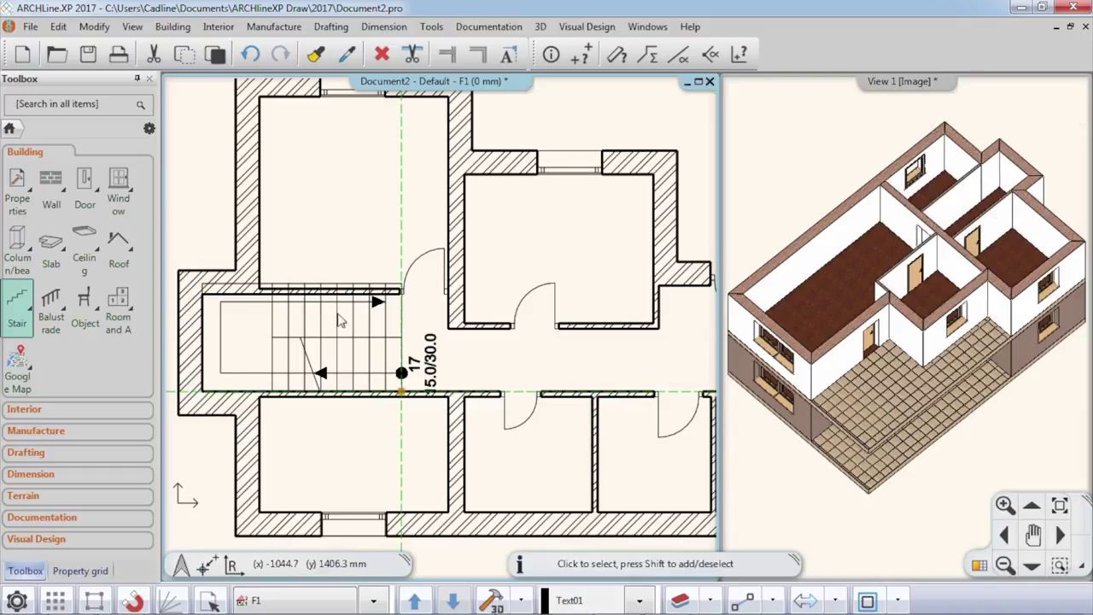
Step: Open the stair's settings and set its height to 3000 mm
{"action": "left_click", "coordinate": [321, 334]}
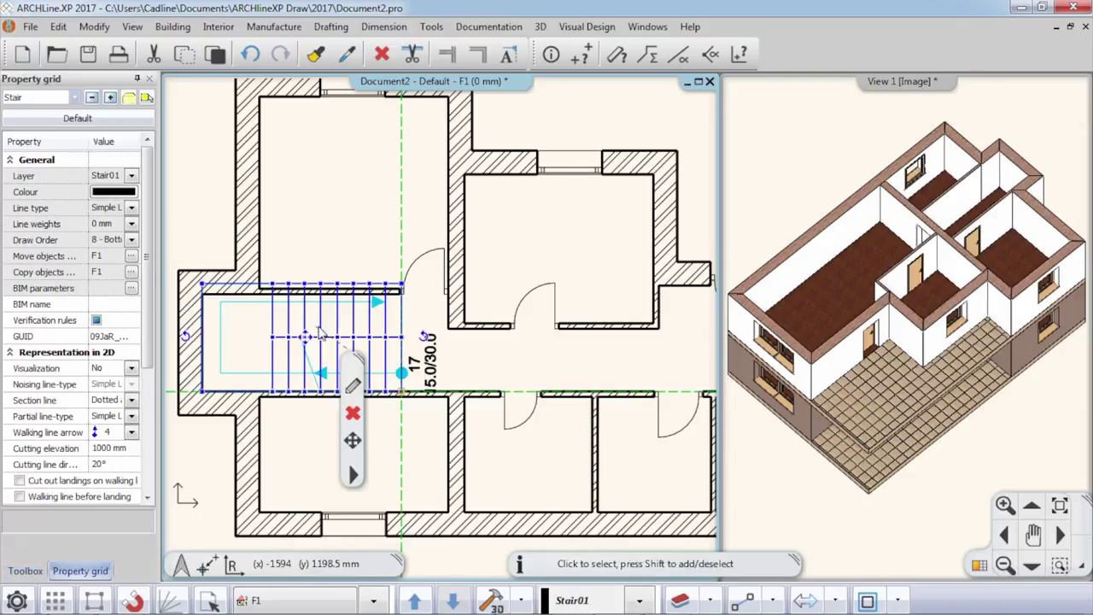
{"action": "left_click", "coordinate": [353, 386]}
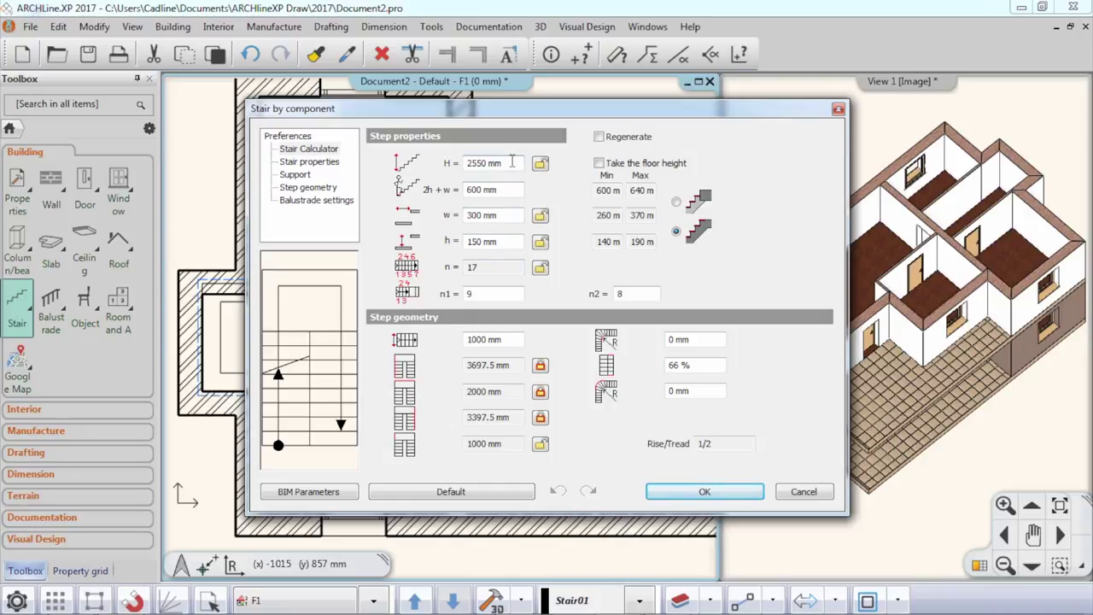
{"action": "left_click_drag", "start_coordinate": [476, 162], "coordinate": [430, 168]}
{"action": "type", "text": "3"}
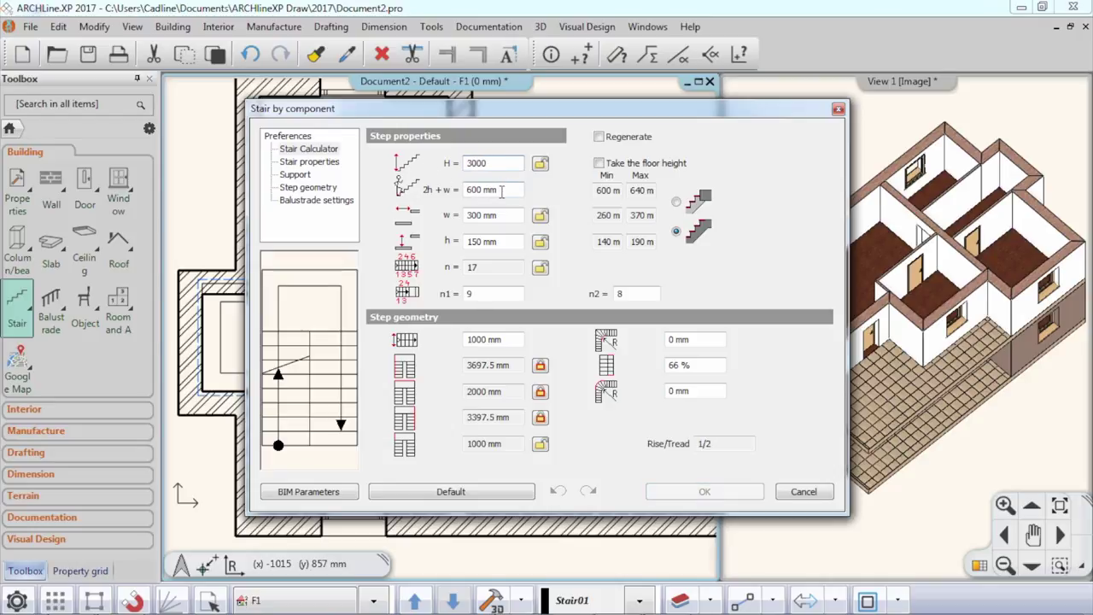
{"action": "type", "text": "000"}
{"action": "key", "text": "Return"}
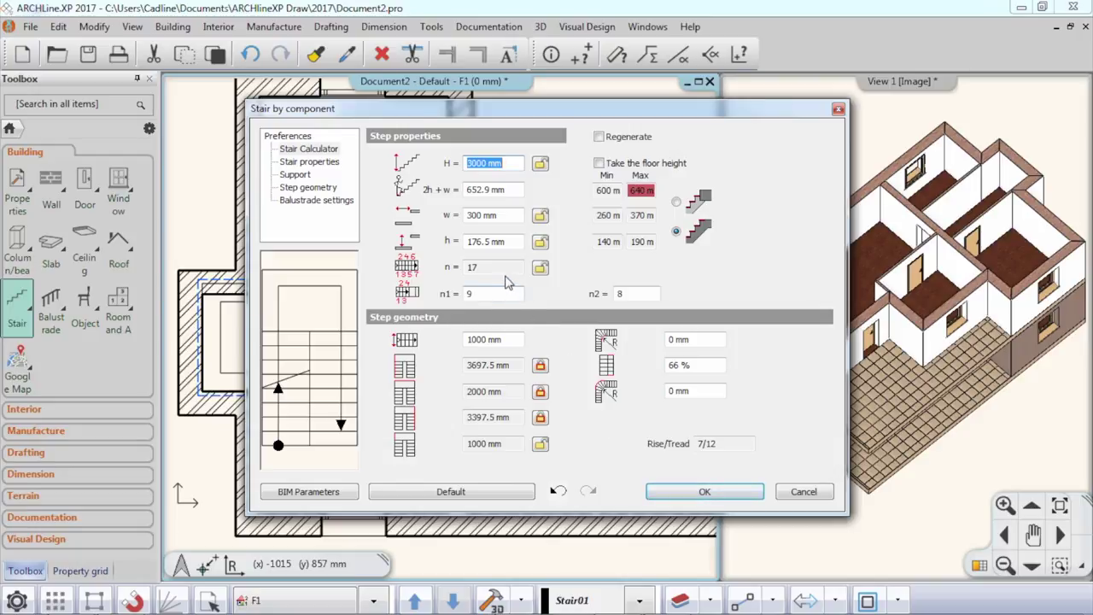
{"action": "left_click", "coordinate": [503, 190]}
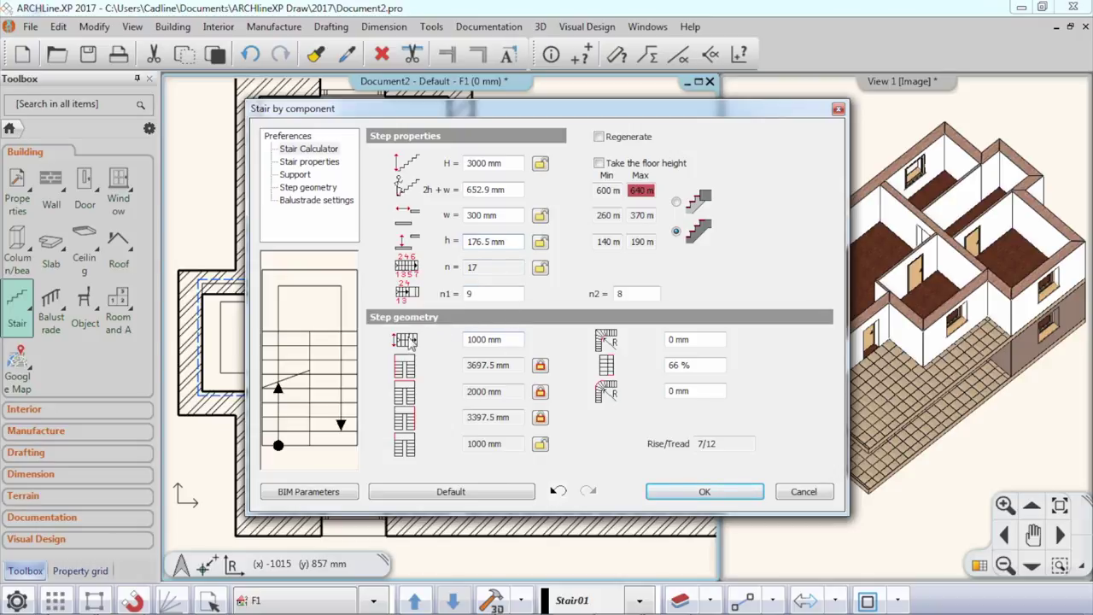
Step: Set flight width to 850 mm, unlock and set overall width to 1800 mm, then apply
{"action": "left_click_drag", "start_coordinate": [500, 340], "coordinate": [439, 343]}
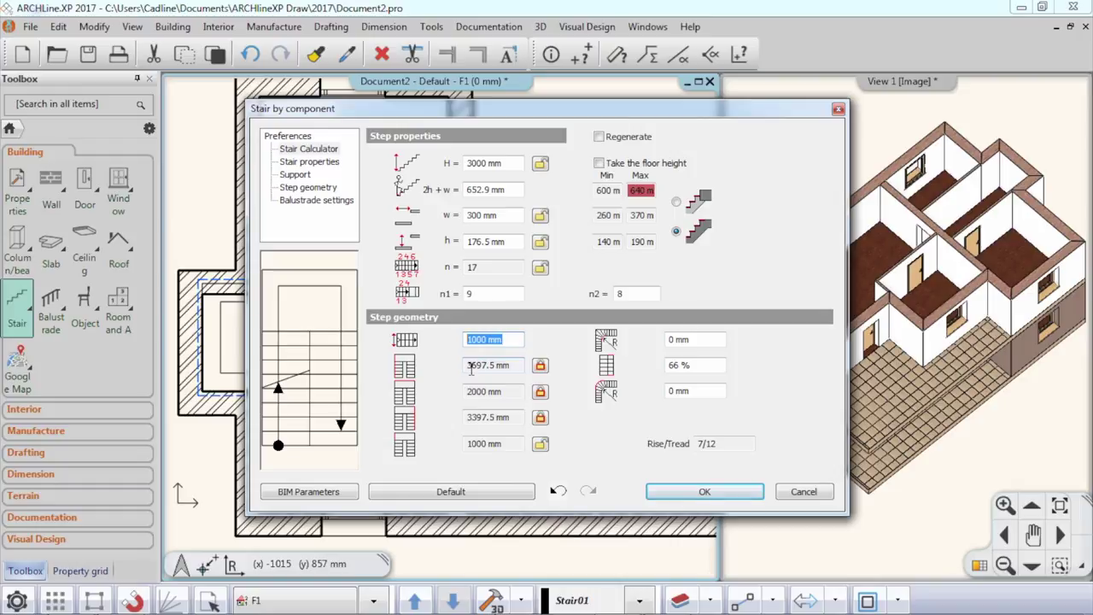
{"action": "type", "text": "850"}
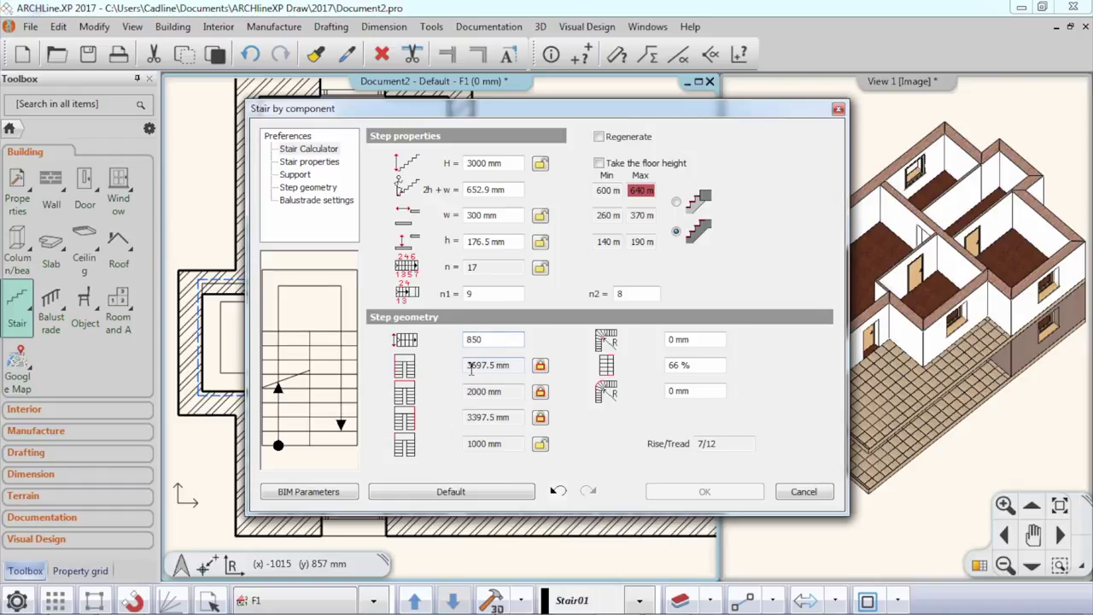
{"action": "key", "text": "Return"}
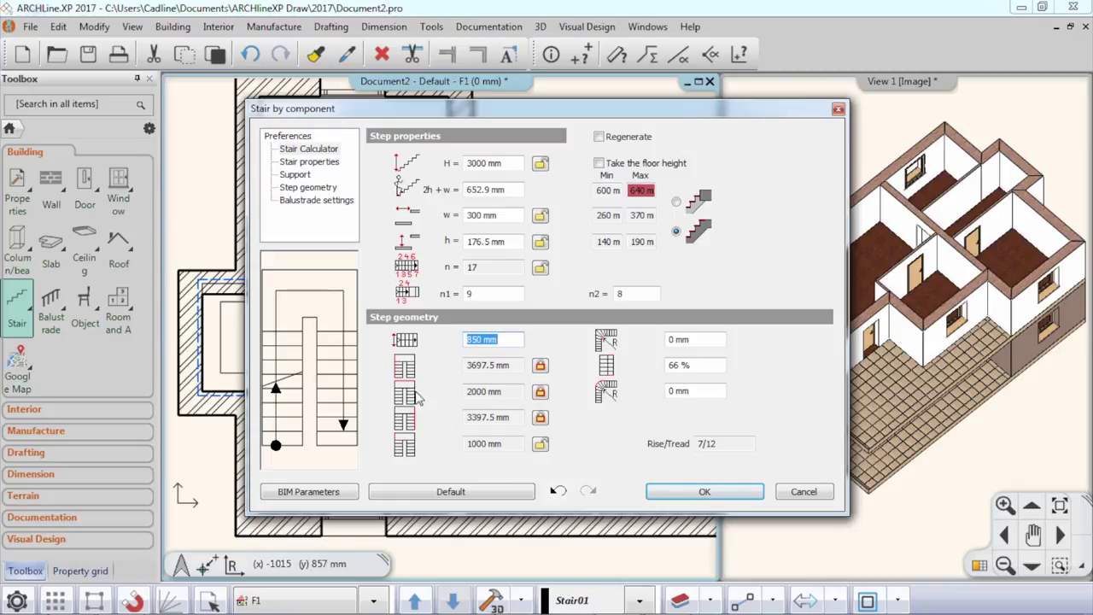
{"action": "left_click", "coordinate": [491, 392]}
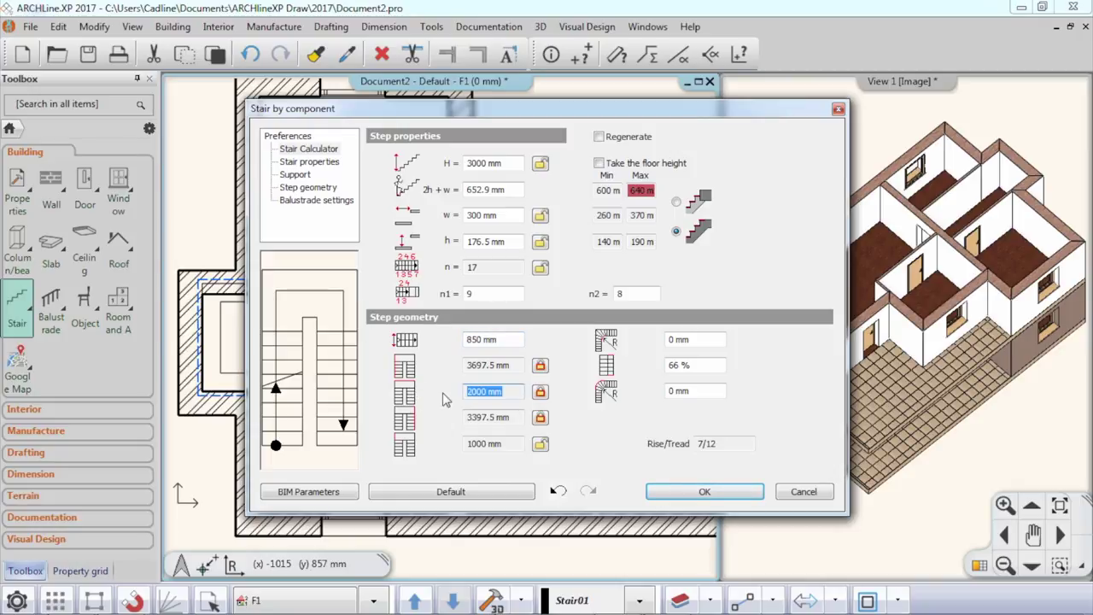
{"action": "left_click", "coordinate": [540, 391]}
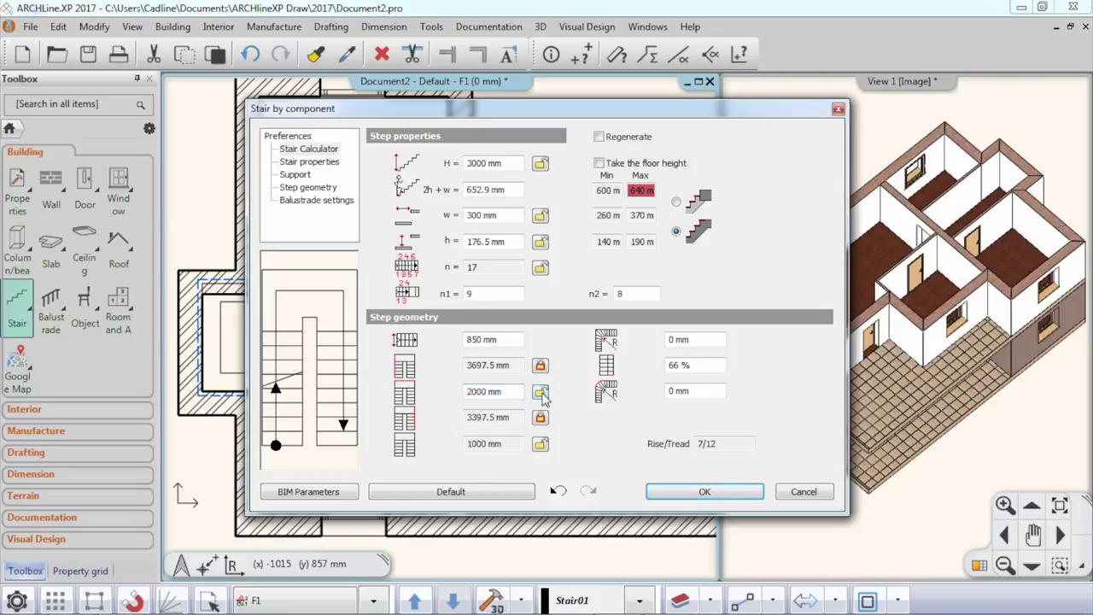
{"action": "left_click_drag", "start_coordinate": [512, 392], "coordinate": [420, 390]}
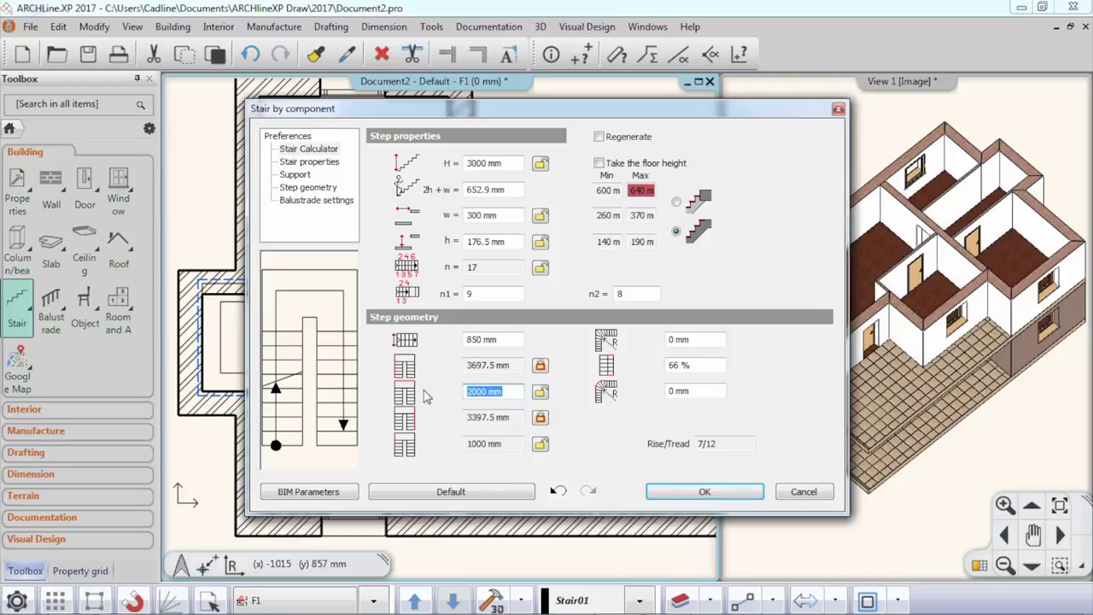
{"action": "type", "text": "1800"}
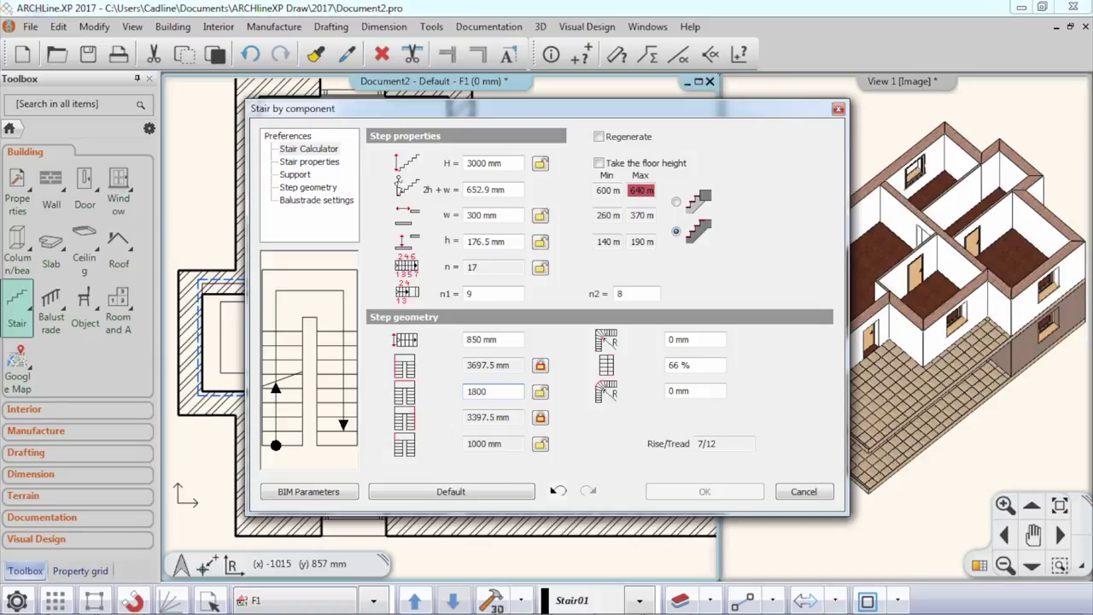
{"action": "key", "text": "Return"}
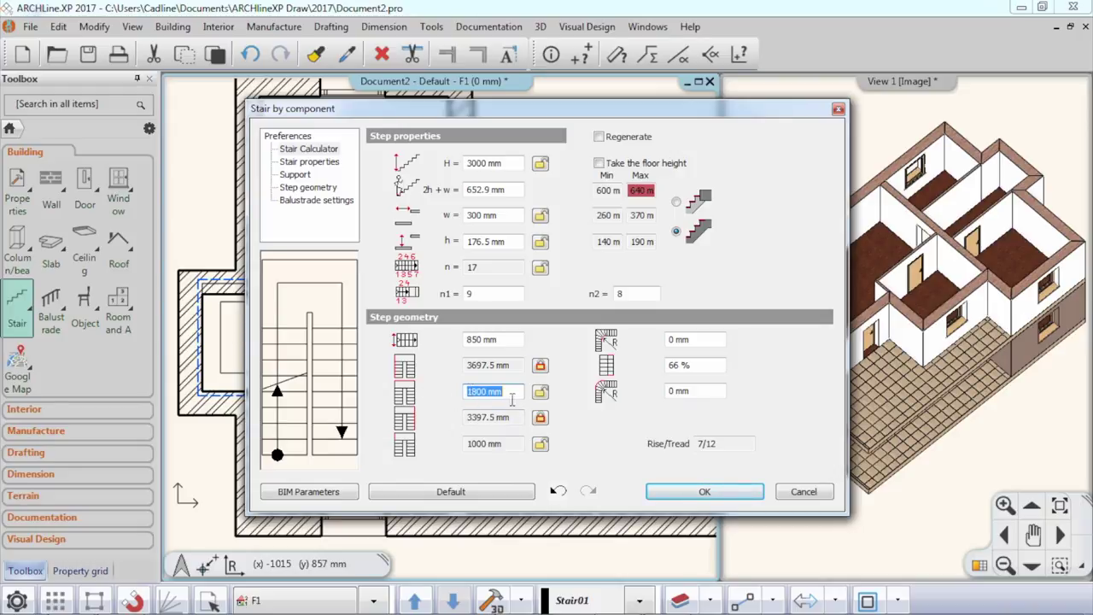
{"action": "left_click", "coordinate": [671, 491]}
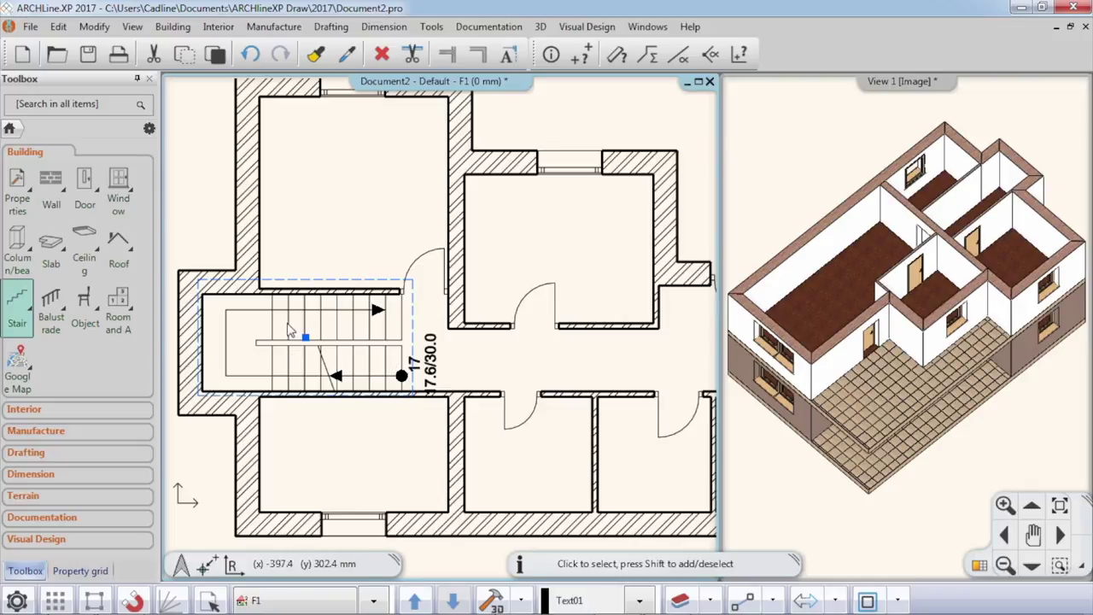
Step: Enable a right-side balustrade on the stair with the Steel profile style
{"action": "left_click", "coordinate": [290, 333]}
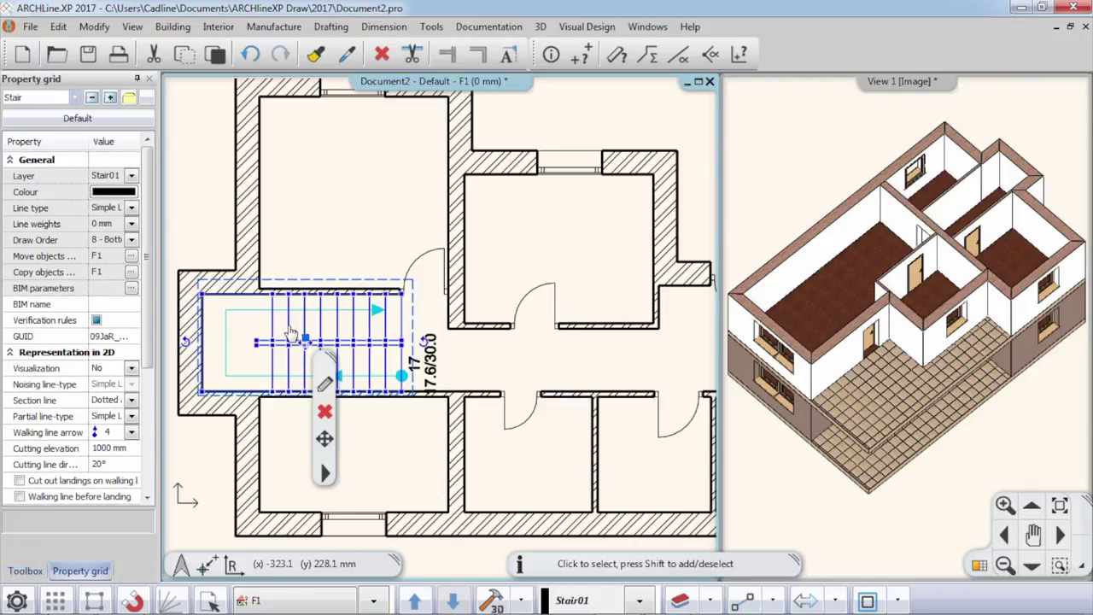
{"action": "left_click", "coordinate": [327, 387]}
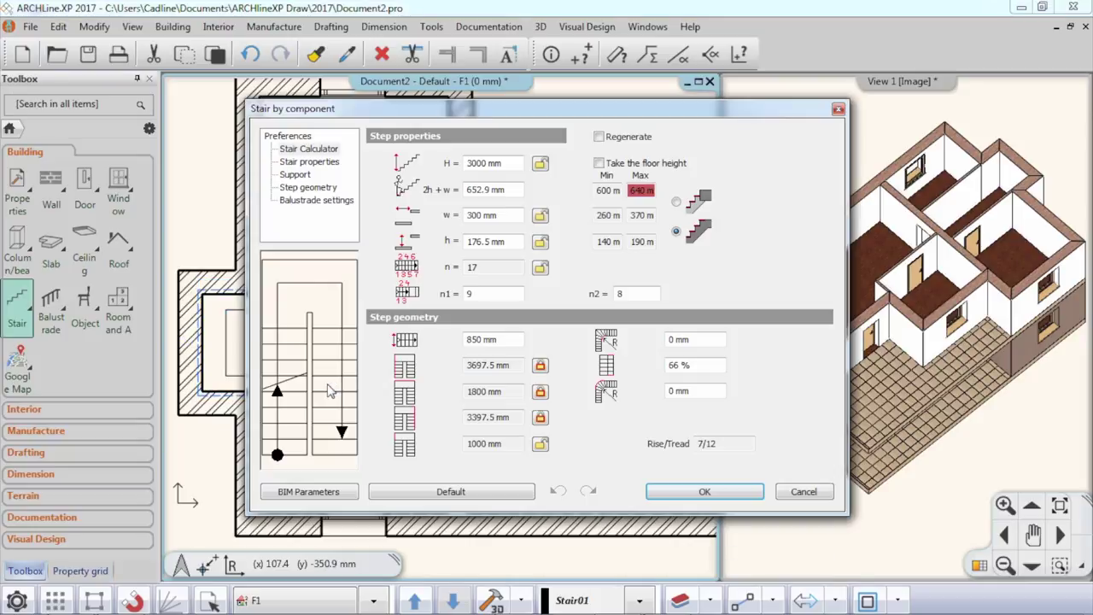
{"action": "left_click", "coordinate": [309, 202]}
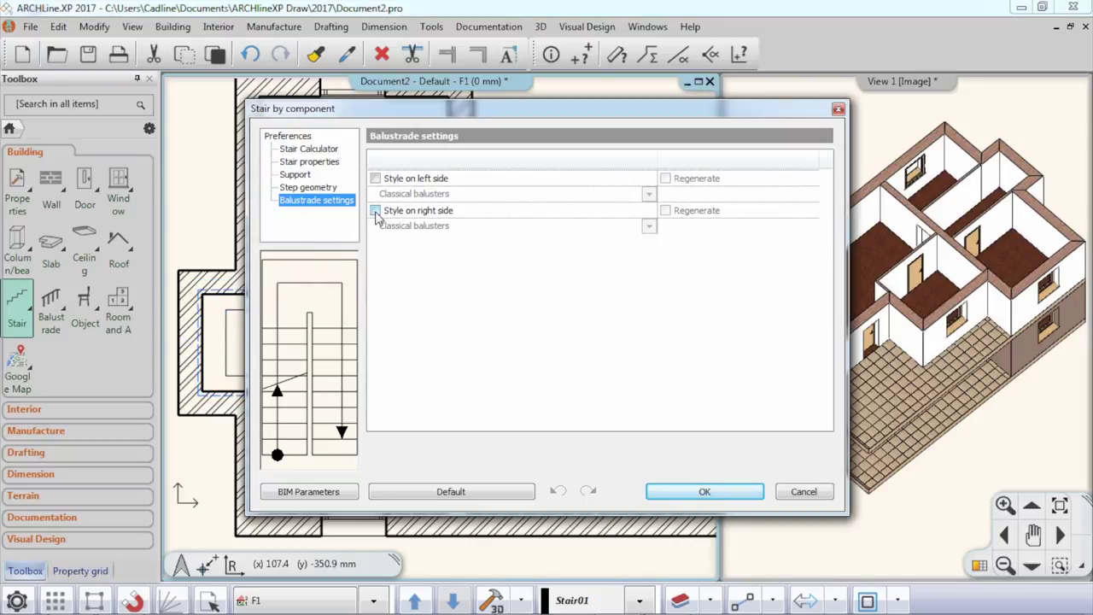
{"action": "left_click", "coordinate": [376, 211]}
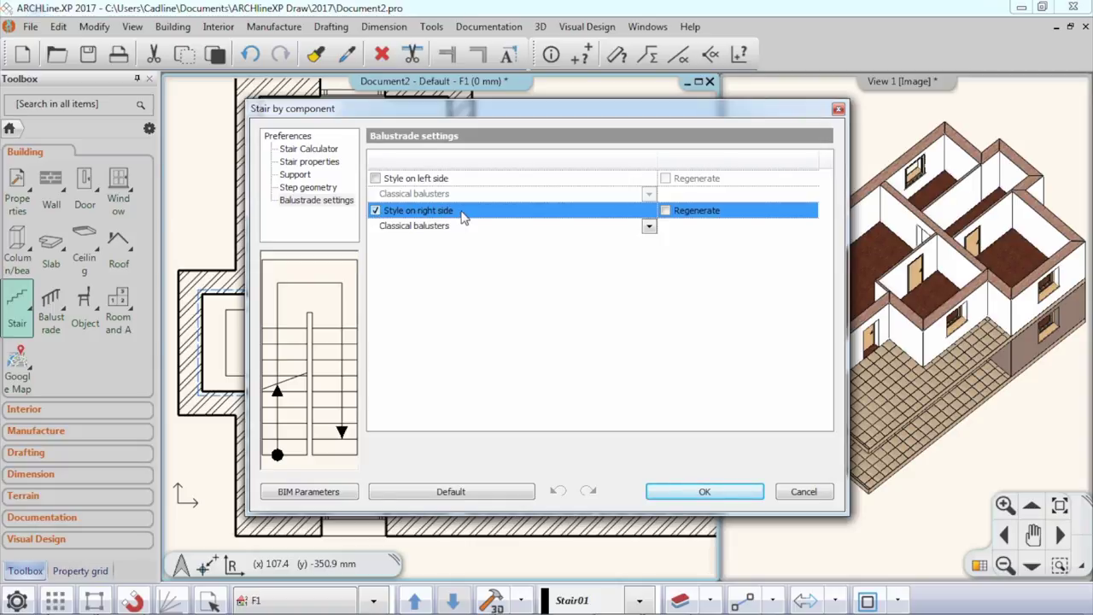
{"action": "left_click", "coordinate": [649, 229]}
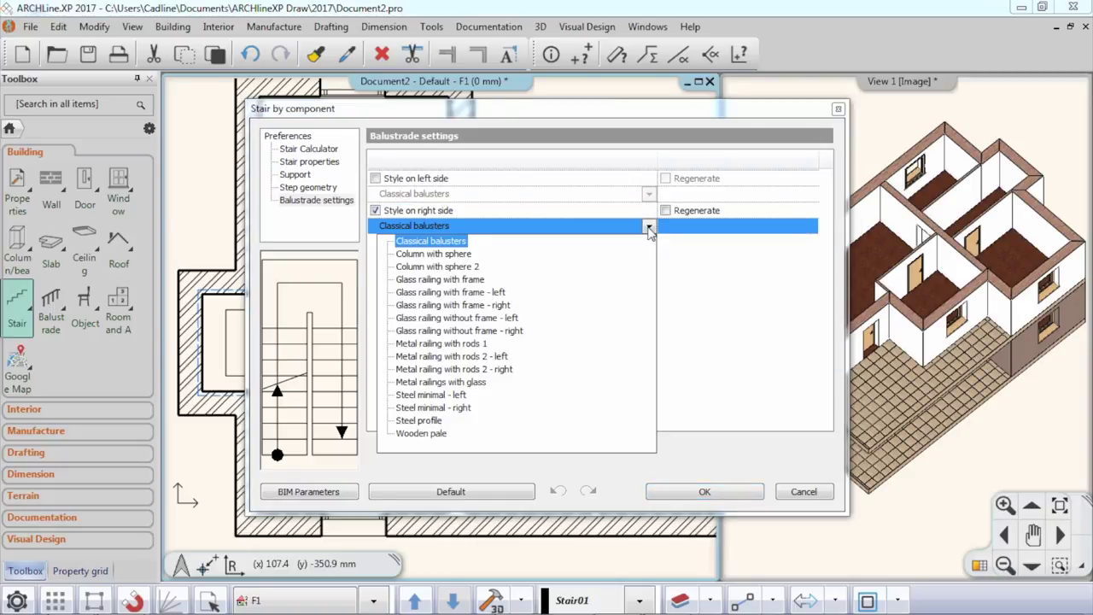
{"action": "left_click", "coordinate": [418, 421]}
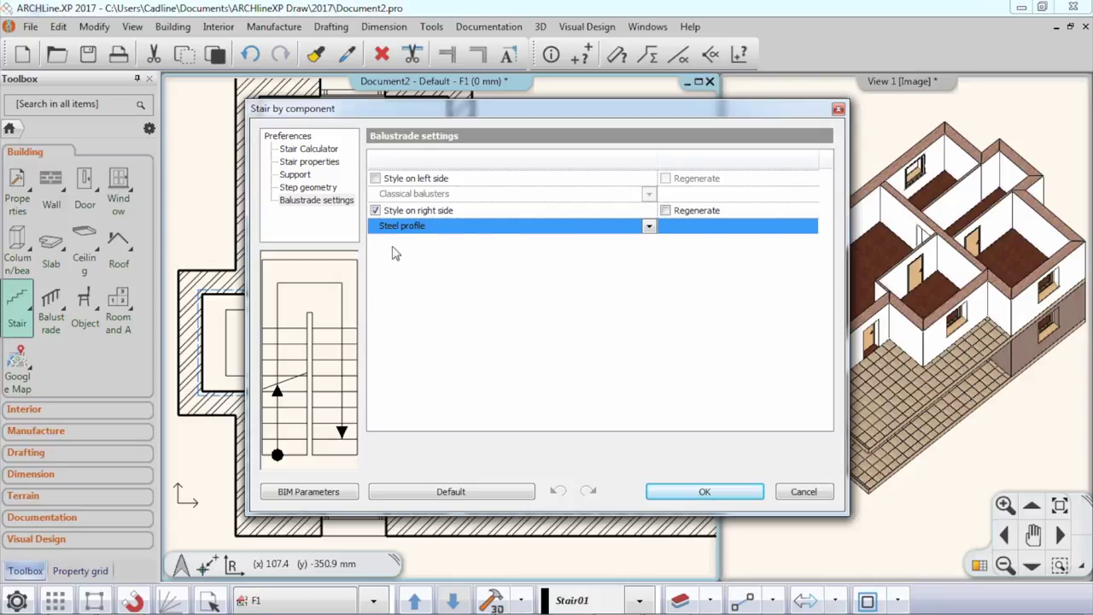
{"action": "left_click", "coordinate": [699, 493]}
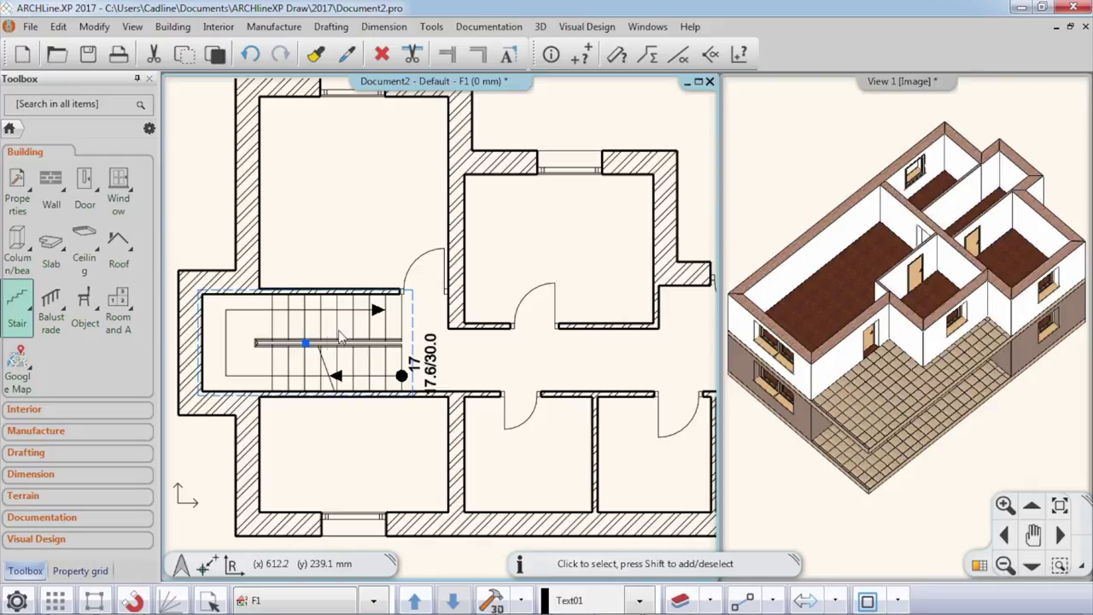
Step: Apply 'Cut slabs above the stair' to the stair and check the opening in 3D
{"action": "left_click_drag", "start_coordinate": [785, 285], "coordinate": [919, 327]}
{"action": "scroll", "coordinate": [912, 310], "scroll_direction": "up", "scroll_amount": 3}
{"action": "scroll", "coordinate": [893, 317], "scroll_direction": "up", "scroll_amount": 1}
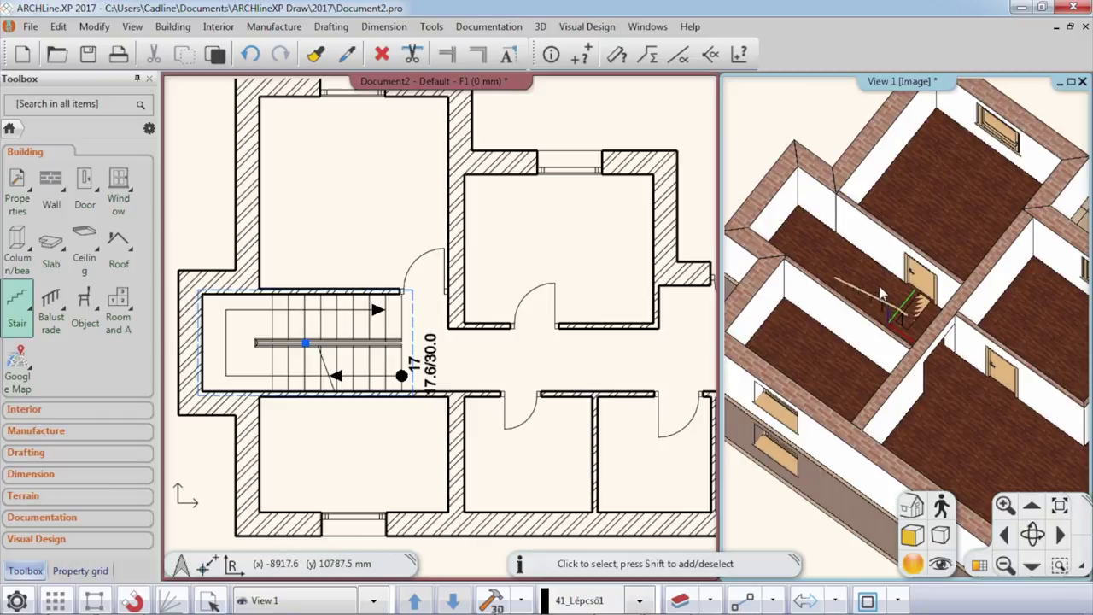
{"action": "left_click_drag", "start_coordinate": [882, 295], "coordinate": [858, 284]}
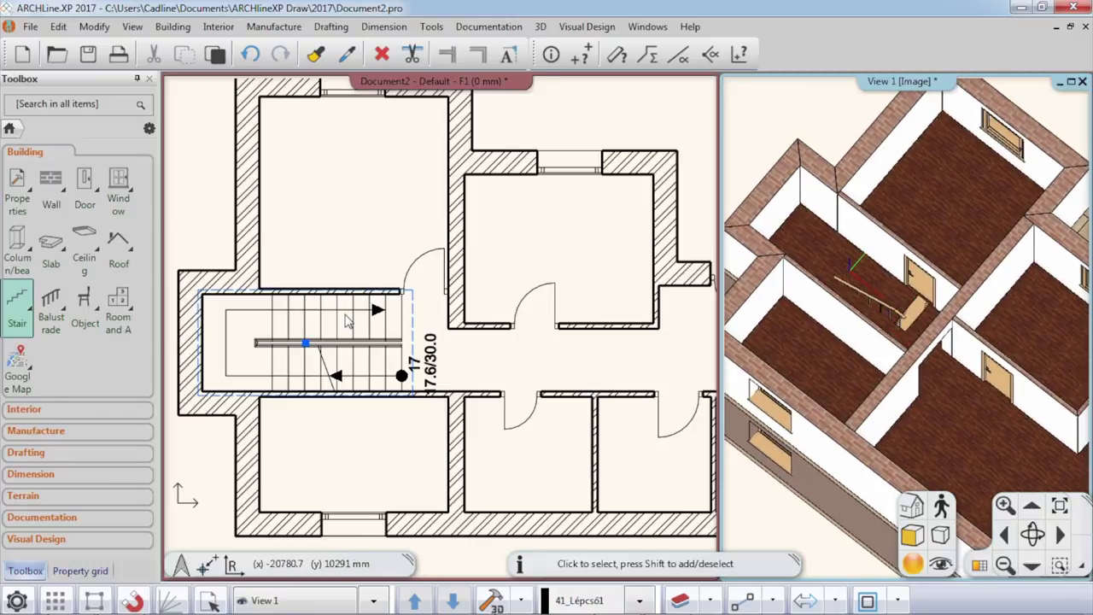
{"action": "left_click", "coordinate": [352, 323]}
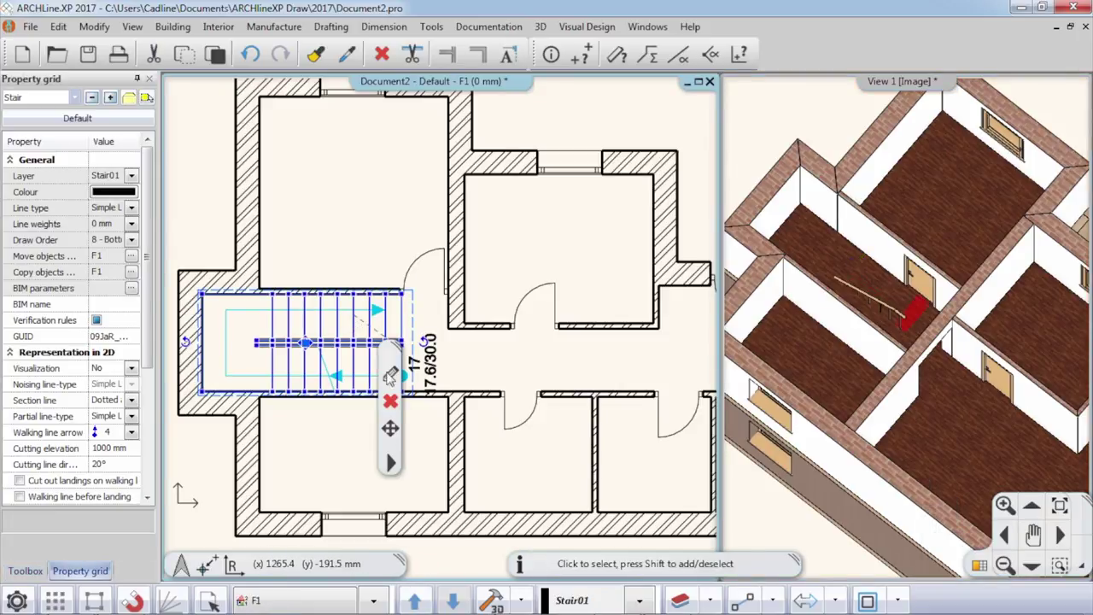
{"action": "right_click", "coordinate": [395, 471]}
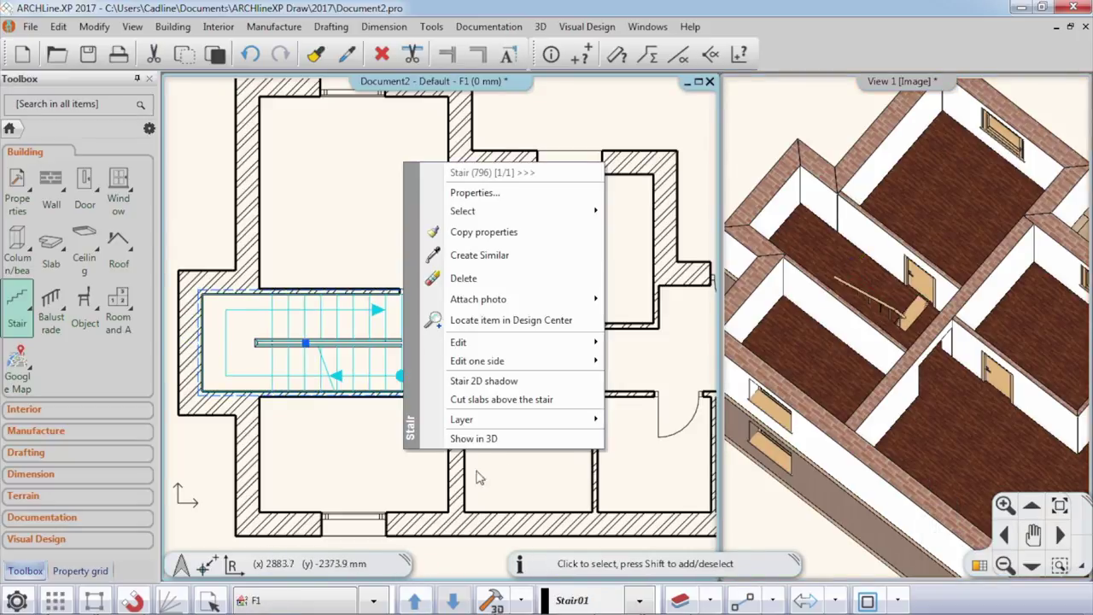
{"action": "left_click", "coordinate": [509, 400]}
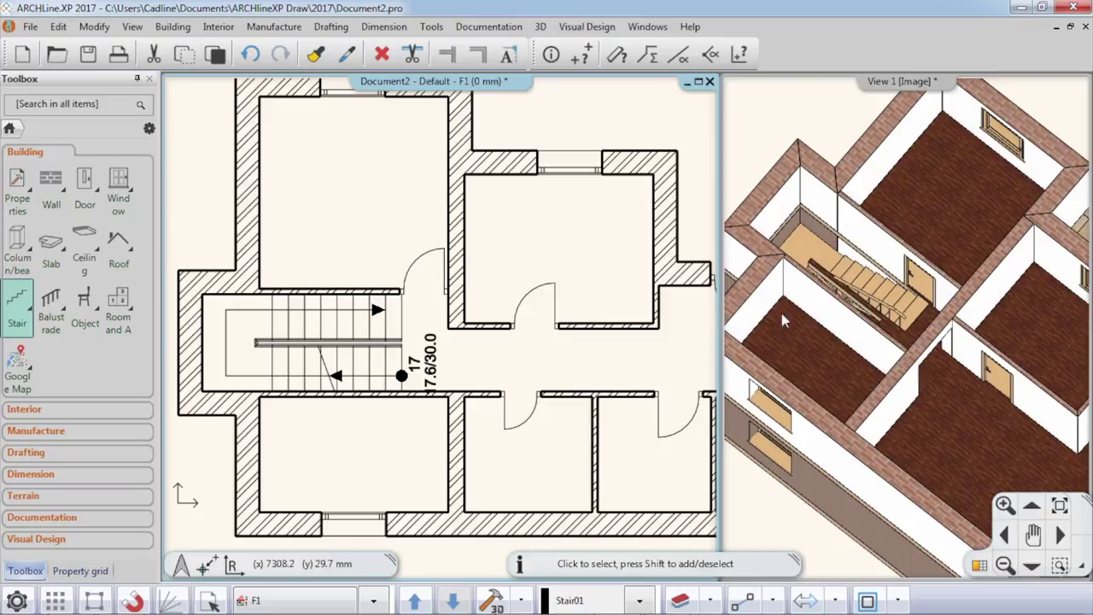
{"action": "mouse_move", "coordinate": [879, 309]}
{"action": "middle_mouse_down"}
{"action": "mouse_move", "coordinate": [905, 308]}
{"action": "mouse_move", "coordinate": [854, 312]}
{"action": "mouse_move", "coordinate": [888, 309]}
{"action": "mouse_move", "coordinate": [876, 308]}
{"action": "middle_mouse_up"}
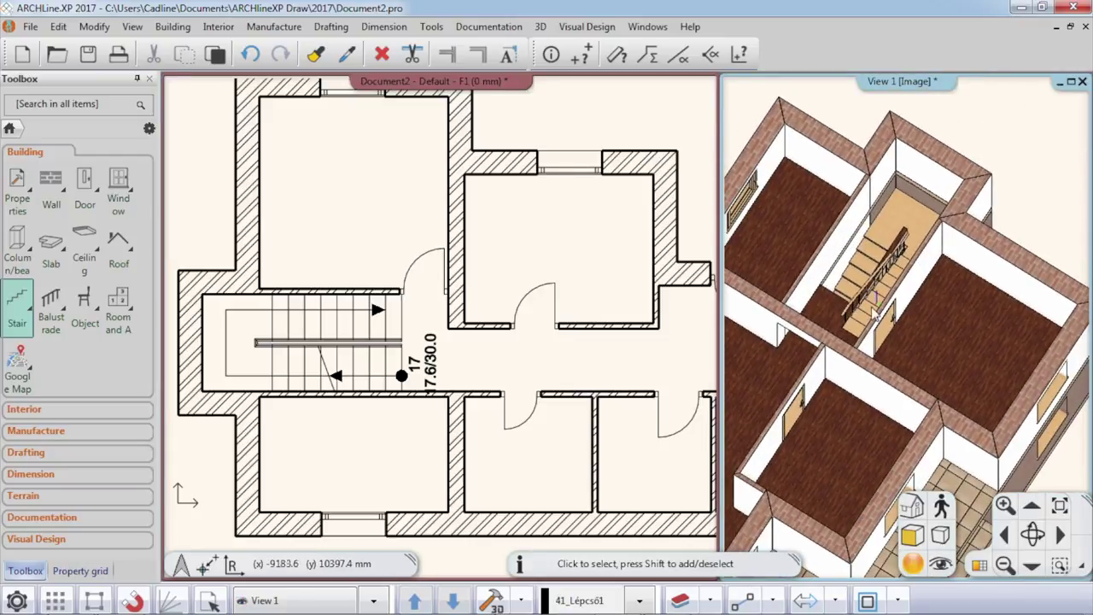
{"action": "scroll", "coordinate": [905, 342], "scroll_direction": "up", "scroll_amount": 8}
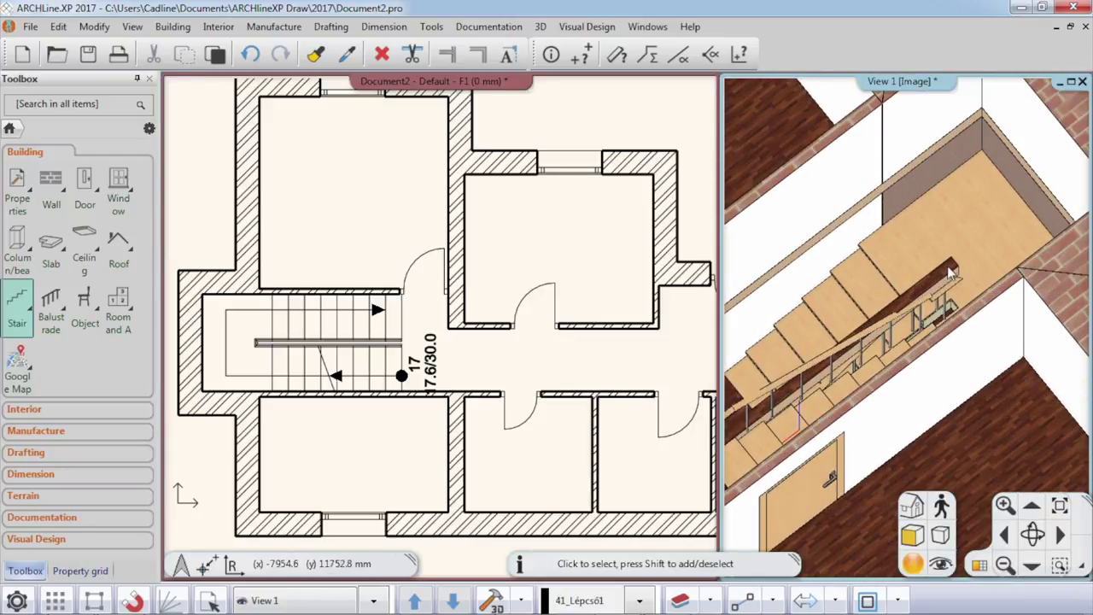
Step: Select the F2 slab and offset its opening edge along the stair
{"action": "left_click", "coordinate": [951, 270]}
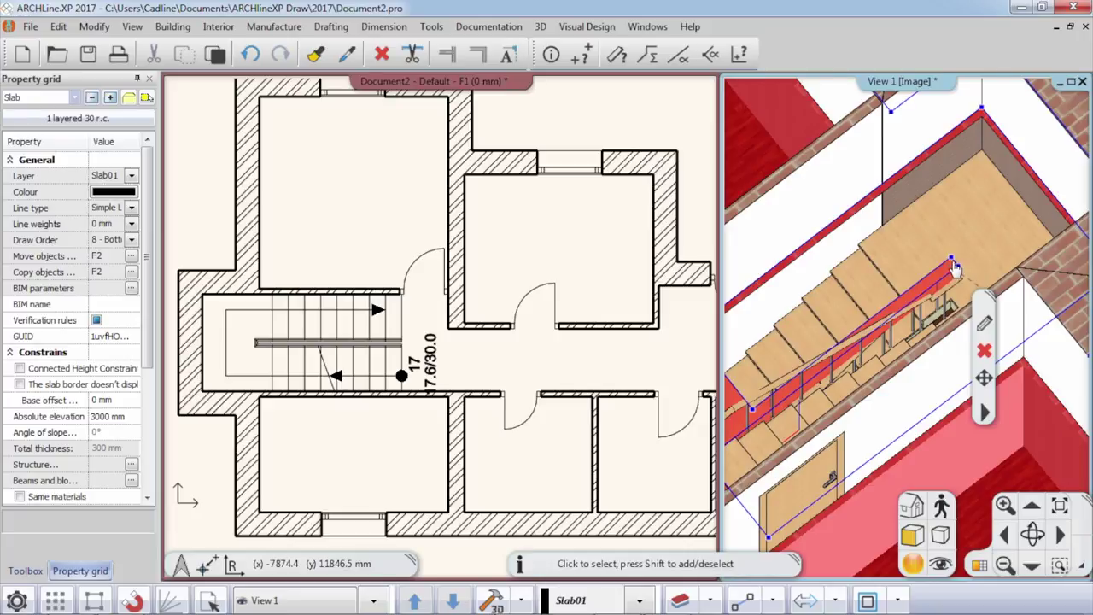
{"action": "scroll", "coordinate": [954, 267], "scroll_direction": "up", "scroll_amount": 3}
{"action": "mouse_move", "coordinate": [932, 317]}
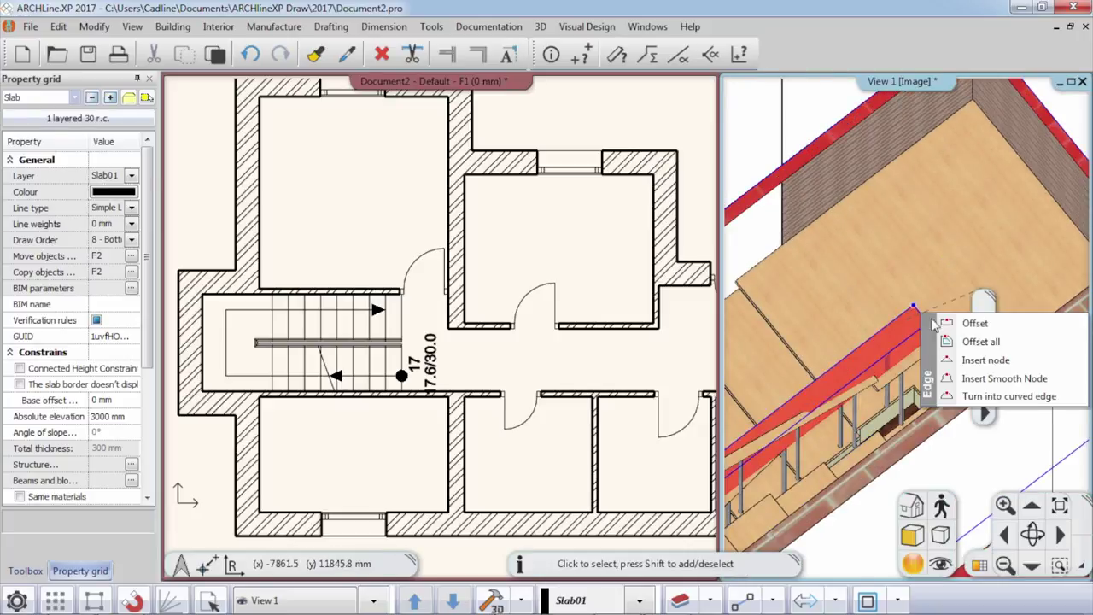
{"action": "left_click", "coordinate": [1049, 315]}
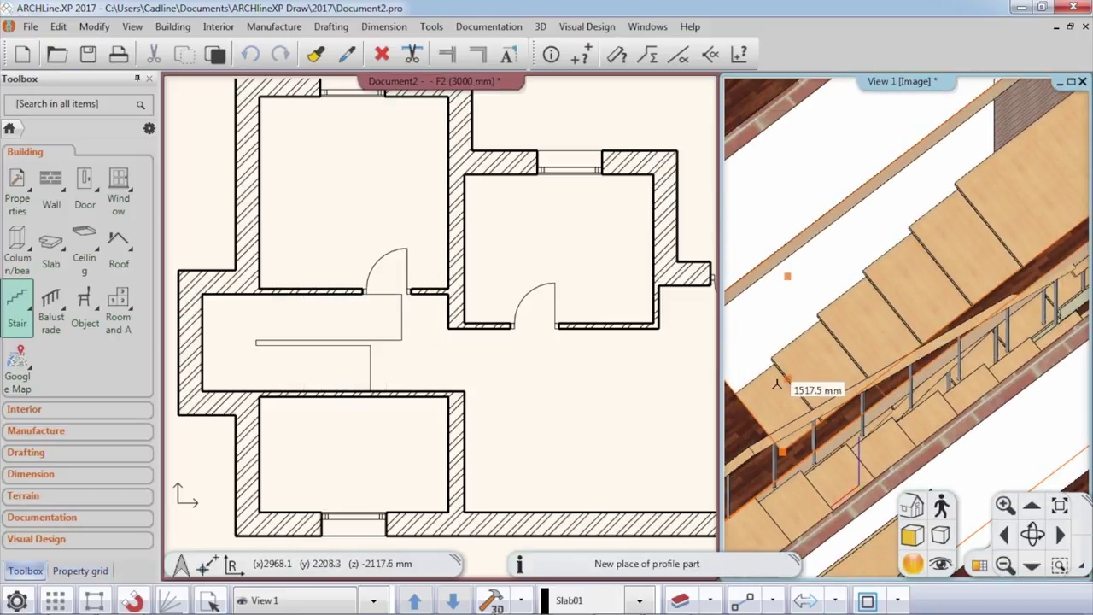
{"action": "middle_click_drag", "start_coordinate": [757, 410], "coordinate": [805, 378]}
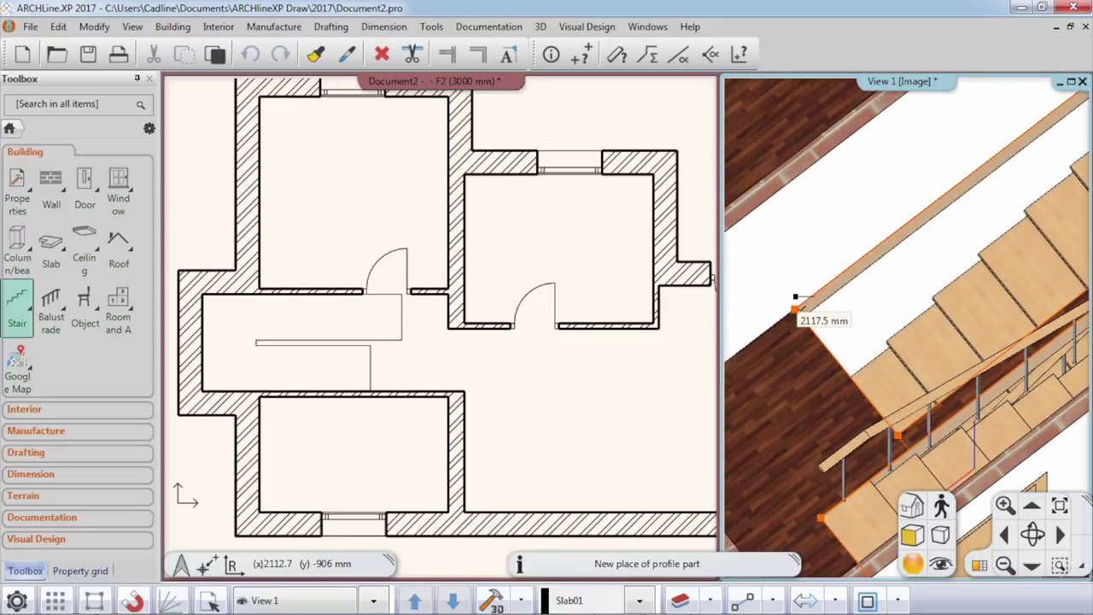
{"action": "left_click", "coordinate": [796, 299]}
Step: Move the slab opening's corner node to a new position, viewing the stair from above
{"action": "middle_click_drag", "start_coordinate": [837, 412], "coordinate": [925, 312]}
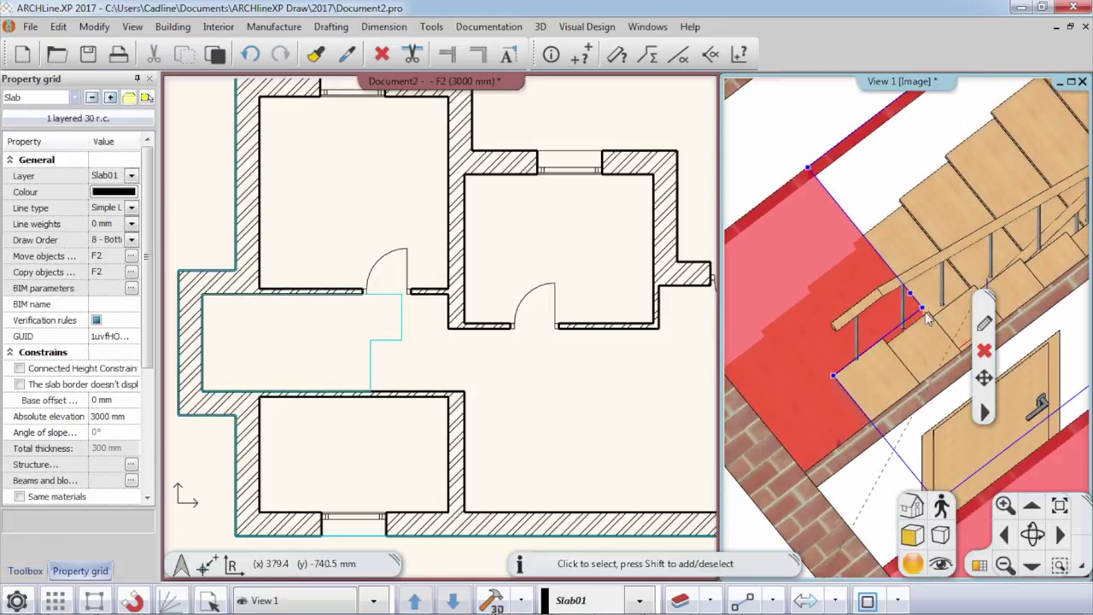
{"action": "mouse_move", "coordinate": [913, 301]}
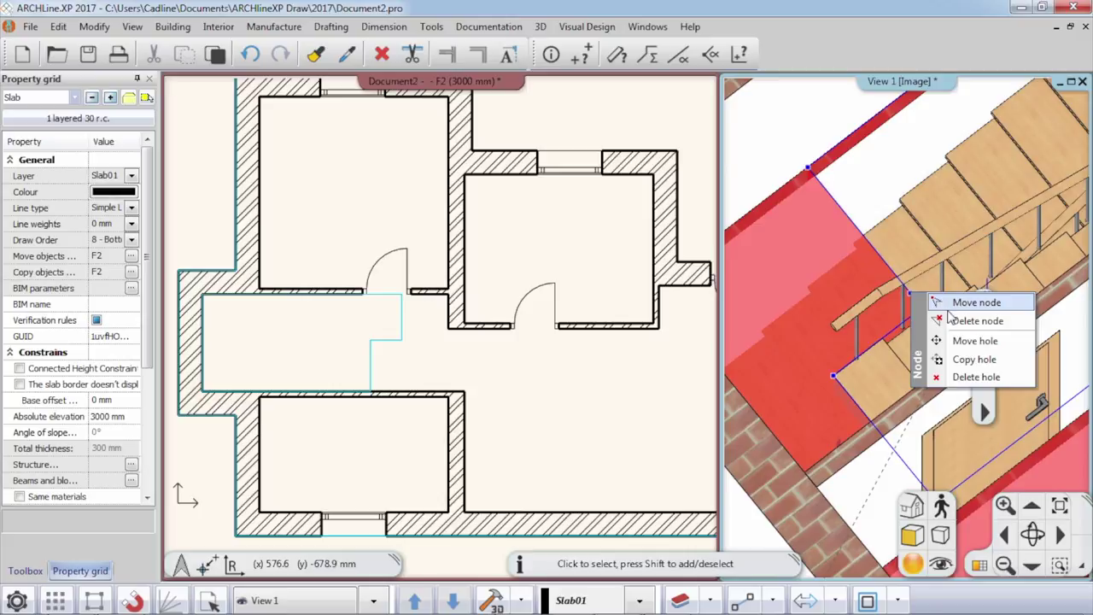
{"action": "left_click", "coordinate": [950, 303]}
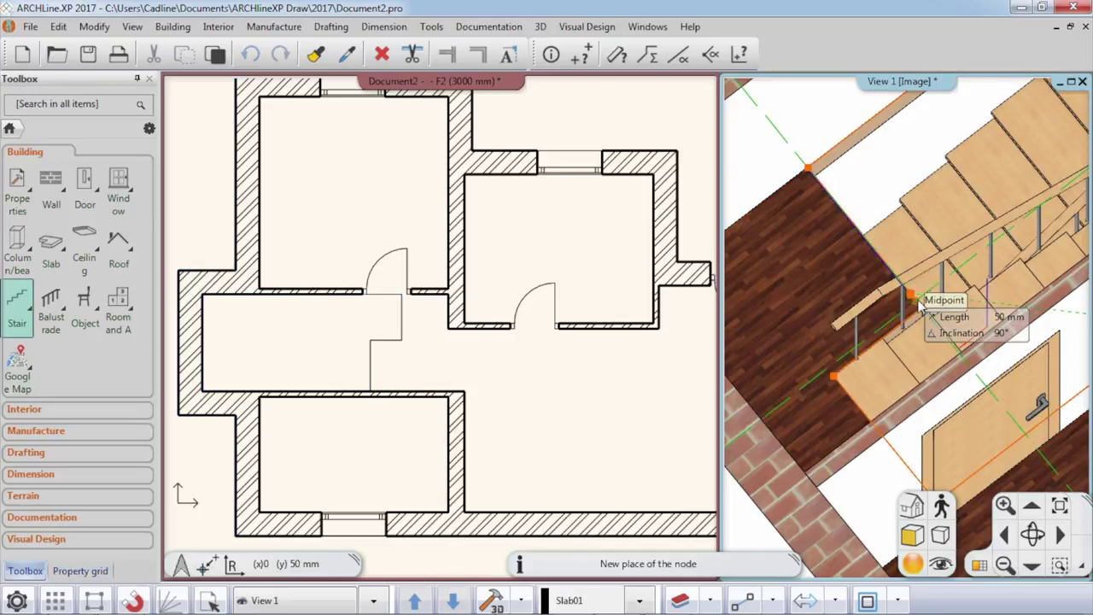
{"action": "left_click", "coordinate": [924, 314]}
{"action": "middle_click_drag", "start_coordinate": [925, 316], "coordinate": [929, 367]}
{"action": "scroll", "coordinate": [929, 367], "scroll_direction": "up", "scroll_amount": 5}
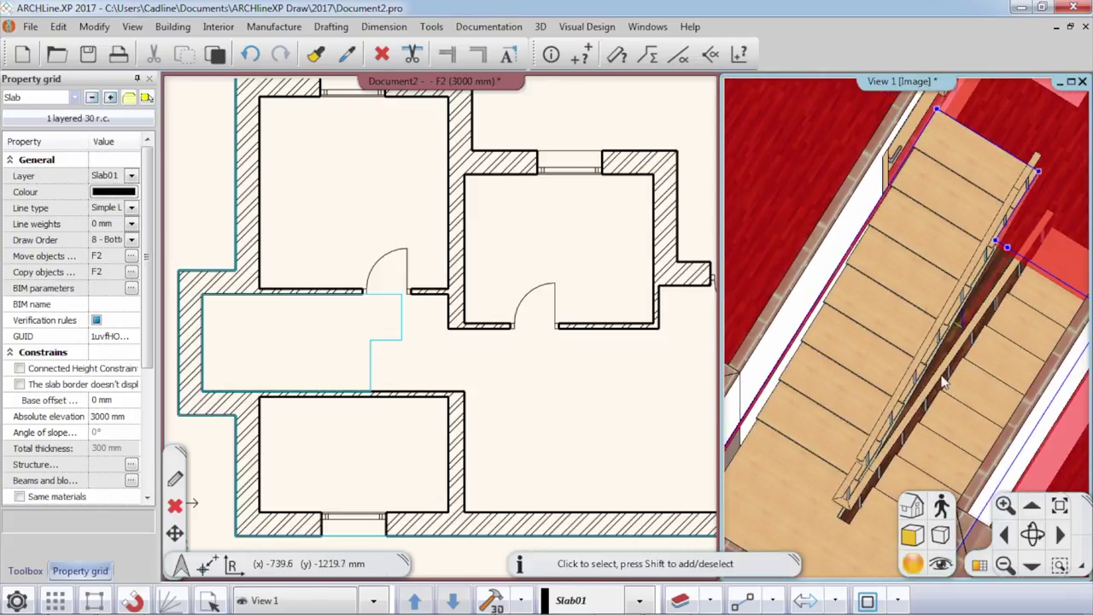
Step: Select the stair's balustrade on its own in the 3D view
{"action": "left_click", "coordinate": [920, 341]}
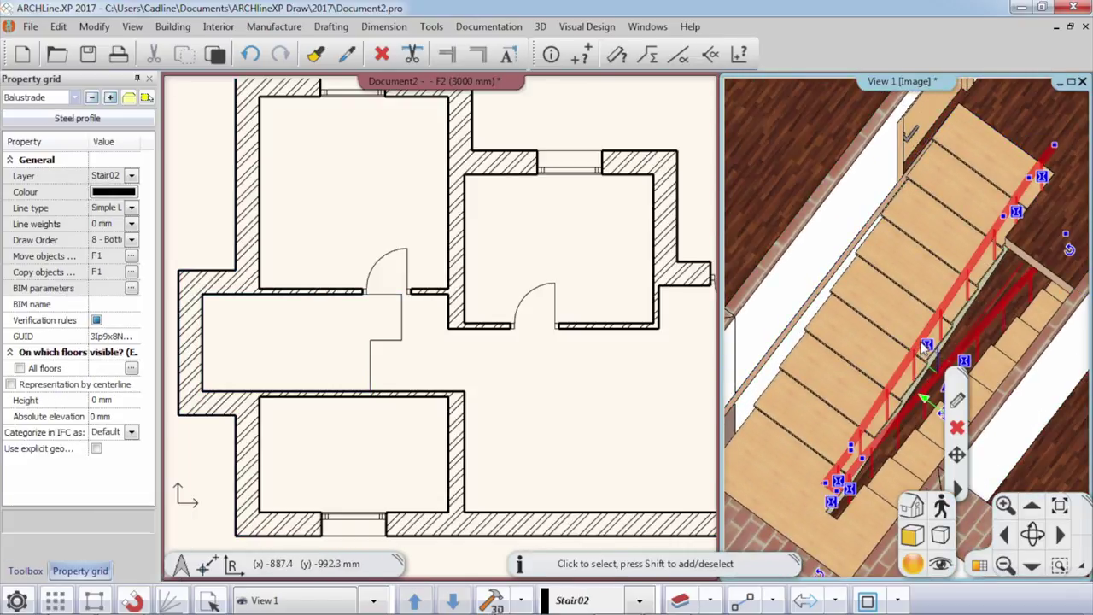
{"action": "key", "text": "Escape"}
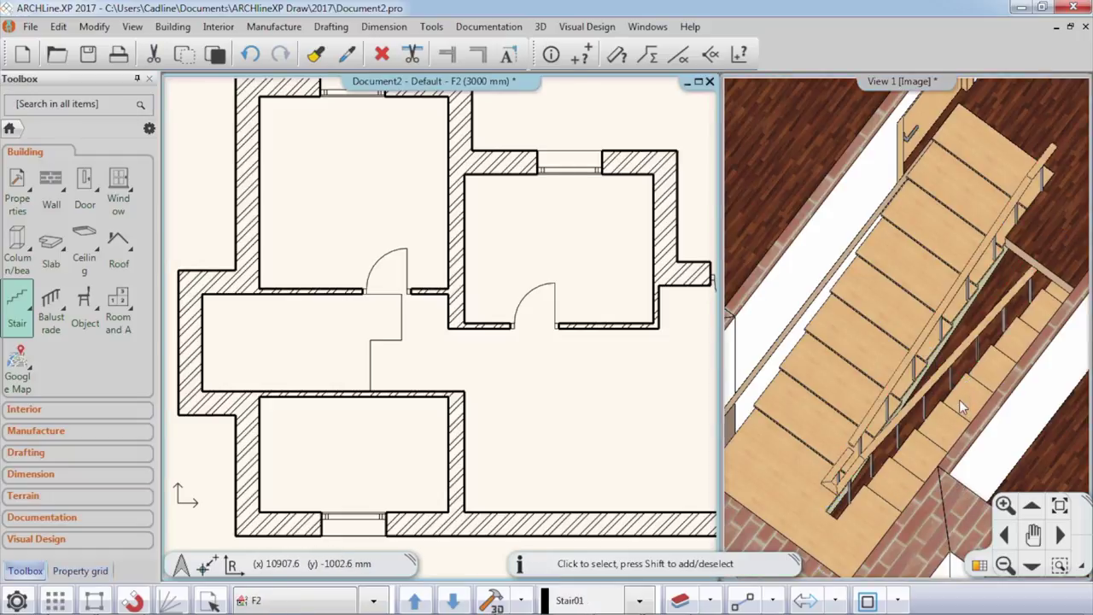
{"action": "left_click", "coordinate": [920, 351]}
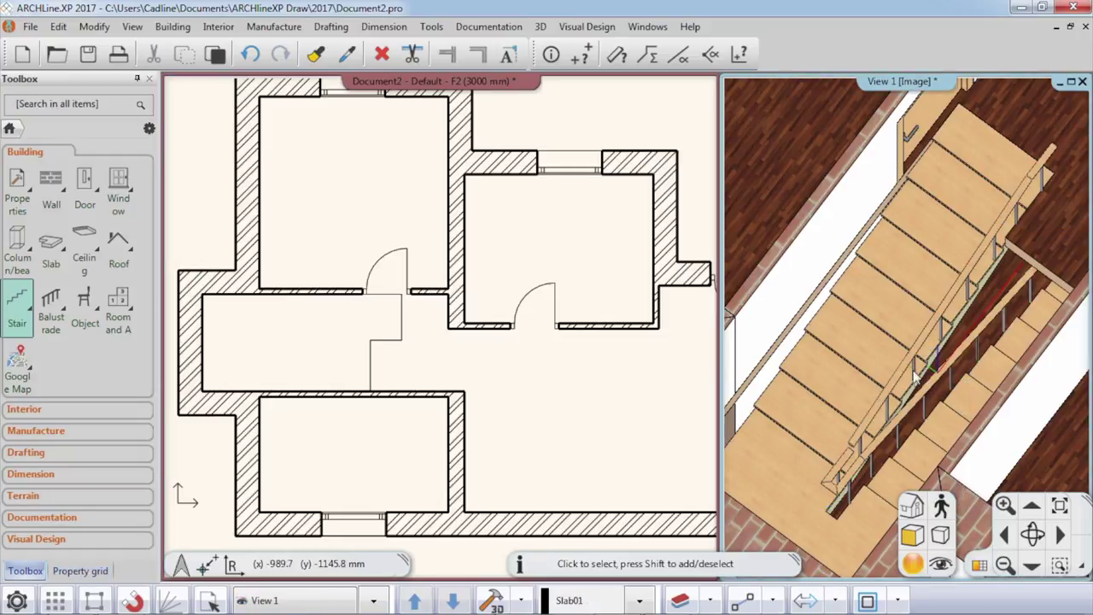
{"action": "left_click", "coordinate": [914, 340]}
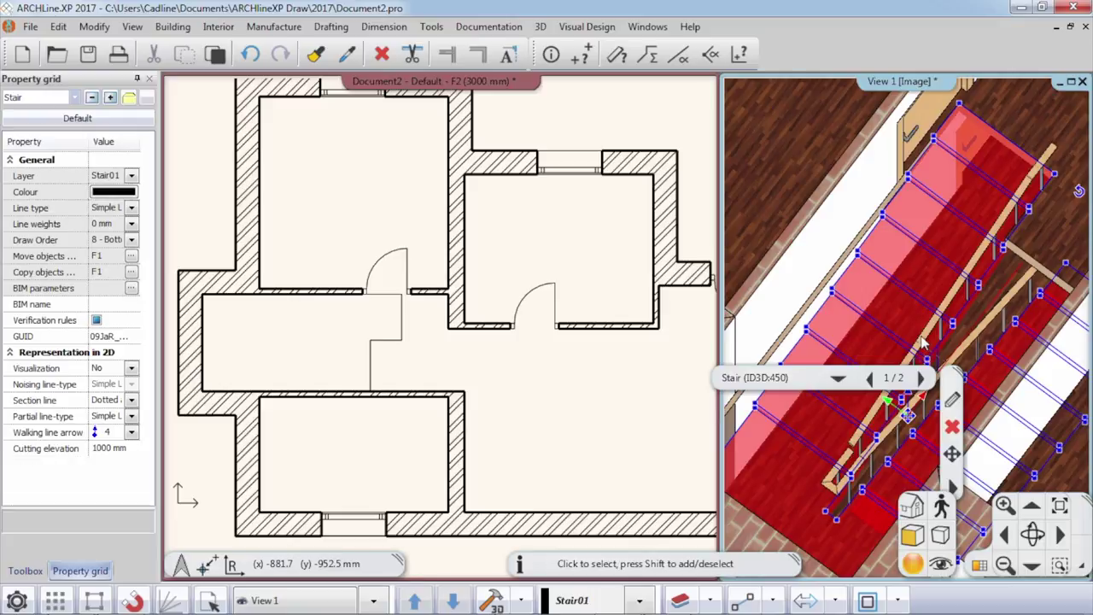
{"action": "left_click", "coordinate": [926, 344]}
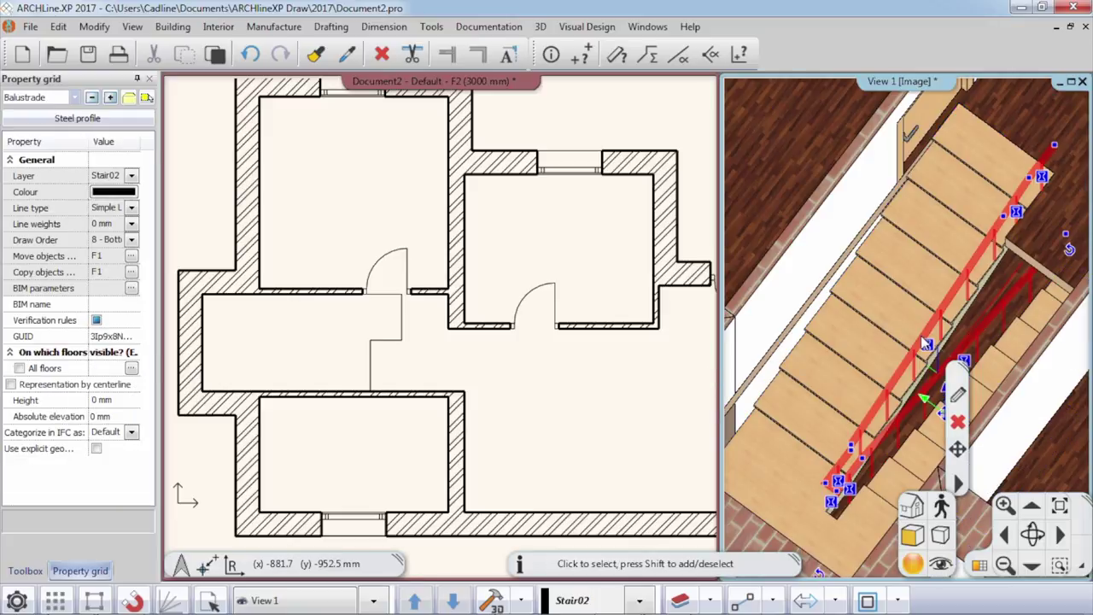
Step: Change the primary balusters' centre-to-centre spacing from 320 to 140 mm
{"action": "left_click", "coordinate": [958, 393]}
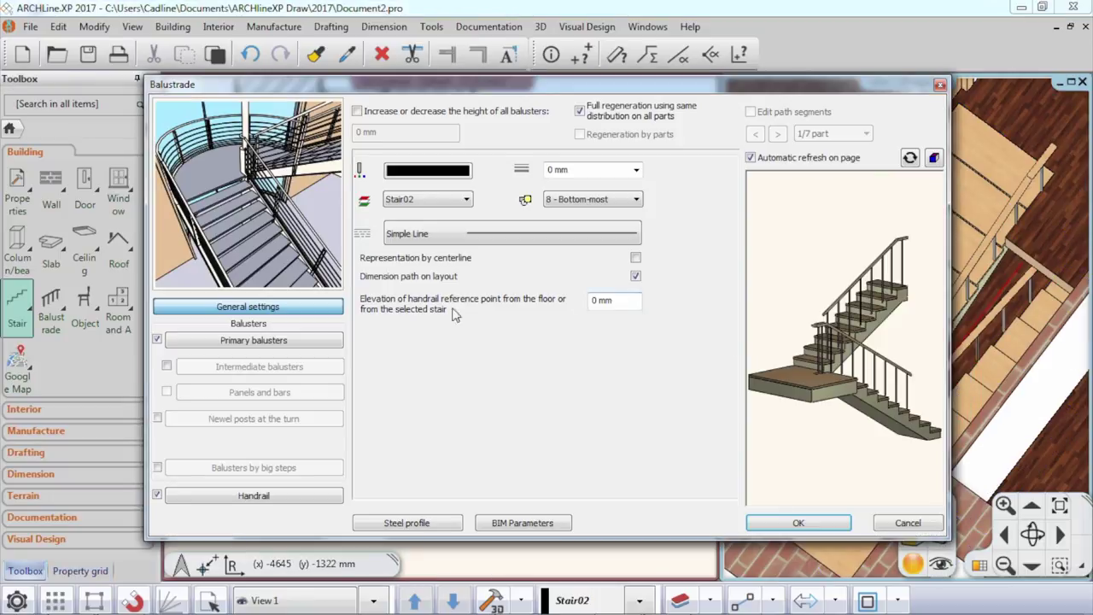
{"action": "left_click", "coordinate": [268, 342]}
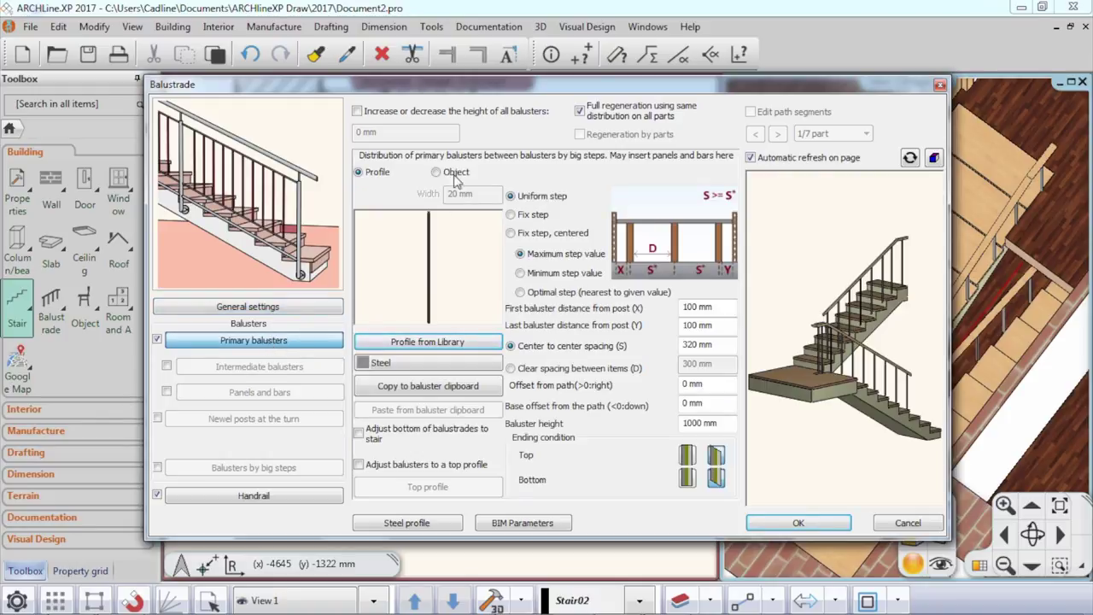
{"action": "left_click_drag", "start_coordinate": [727, 345], "coordinate": [624, 352]}
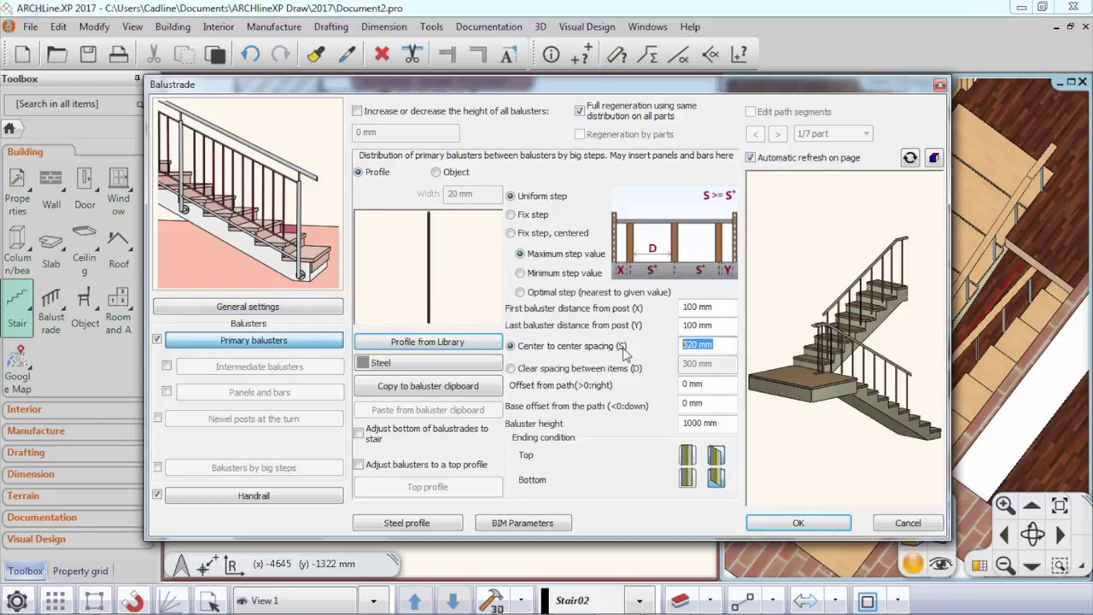
{"action": "type", "text": "140"}
{"action": "left_click", "coordinate": [780, 354]}
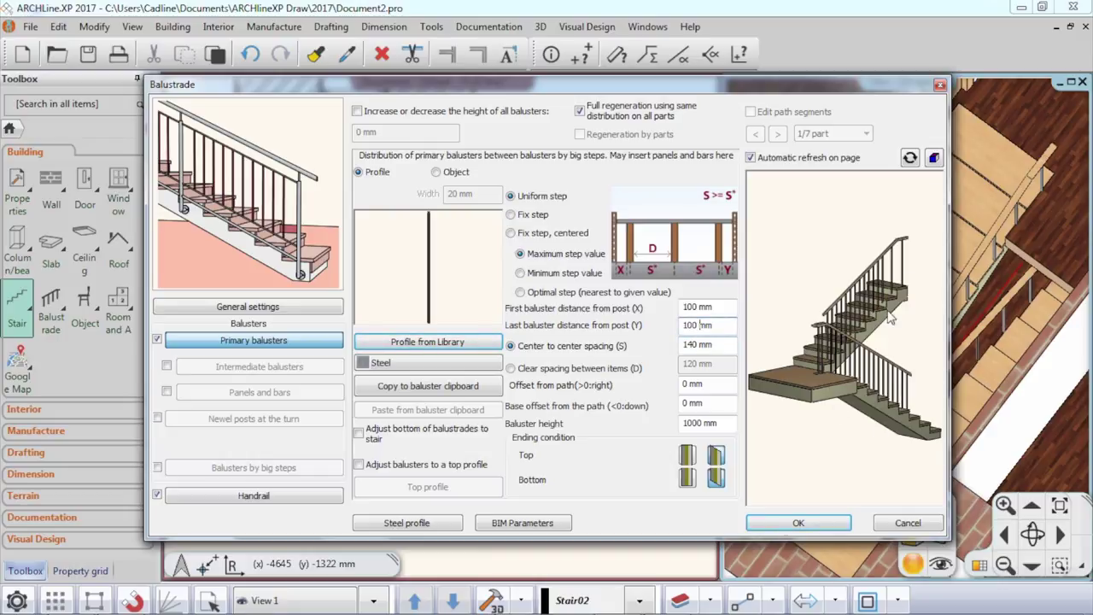
{"action": "left_click", "coordinate": [834, 528]}
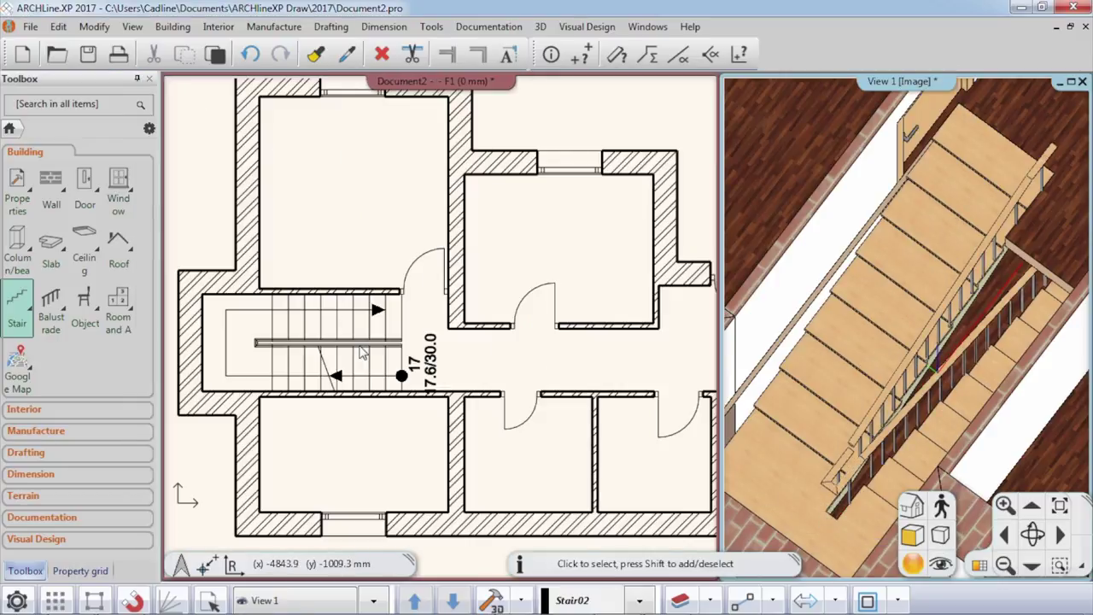
Step: Delete the central stair railing's end node and show the whole house in the 3D view
{"action": "scroll", "coordinate": [286, 349], "scroll_direction": "up", "scroll_amount": 4}
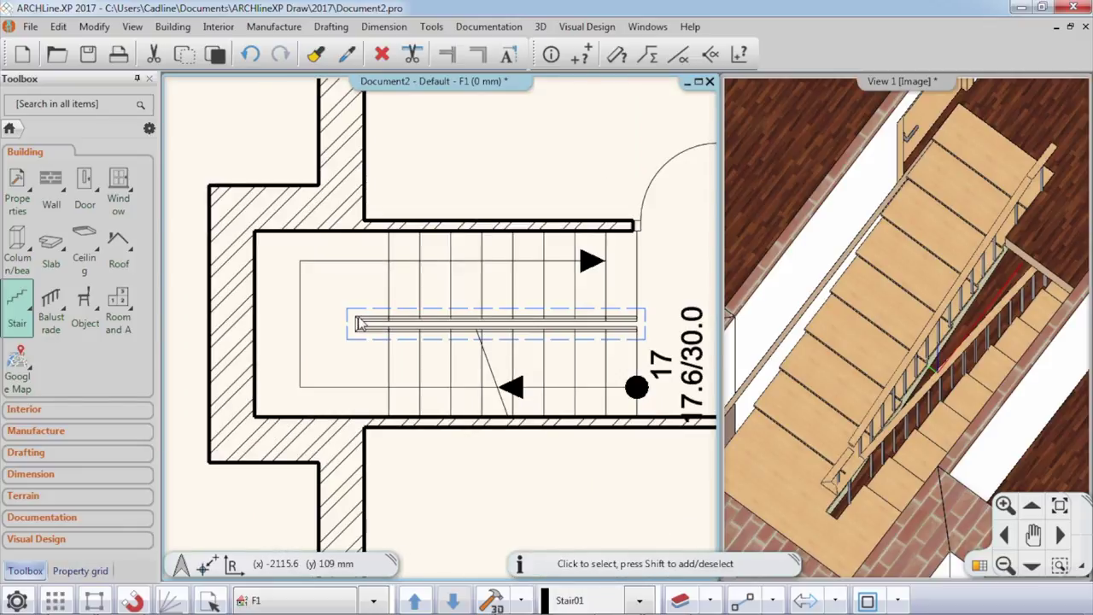
{"action": "left_click", "coordinate": [376, 329]}
{"action": "mouse_move", "coordinate": [392, 328]}
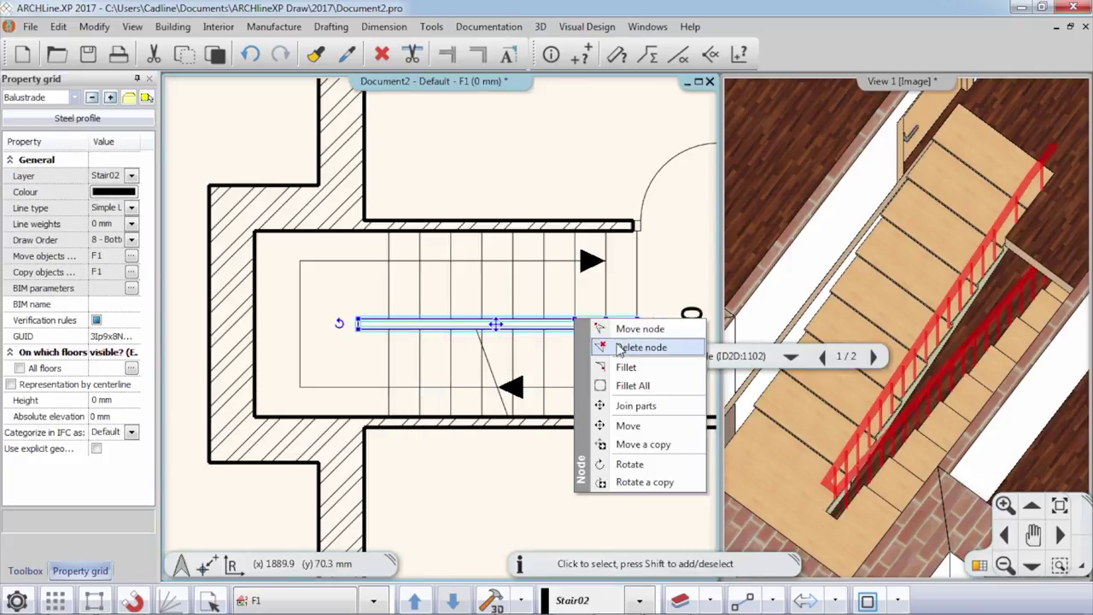
{"action": "mouse_move", "coordinate": [627, 326]}
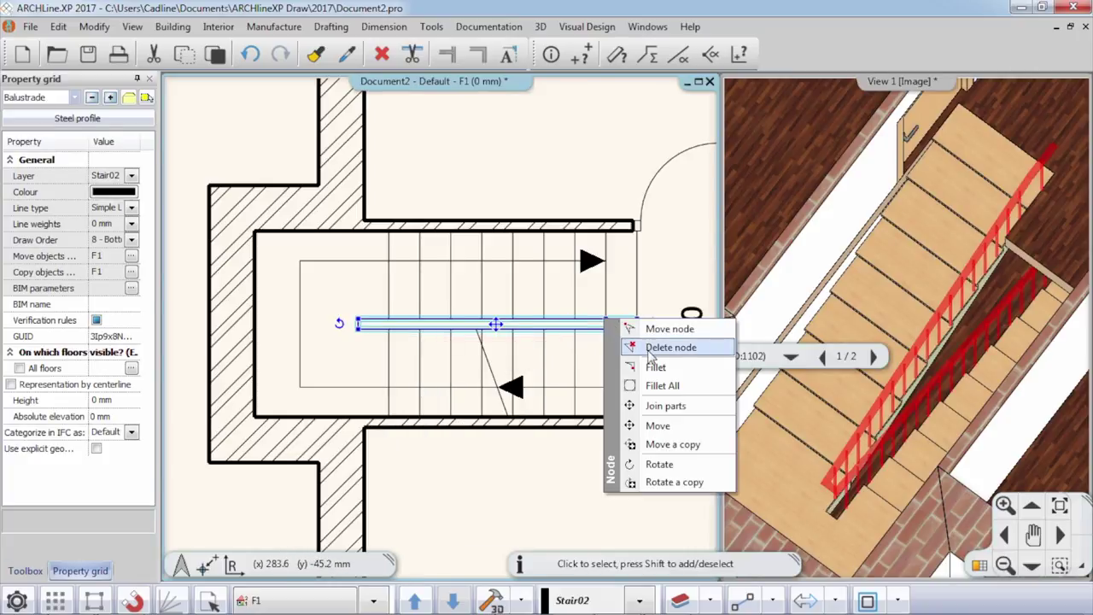
{"action": "left_click", "coordinate": [670, 348]}
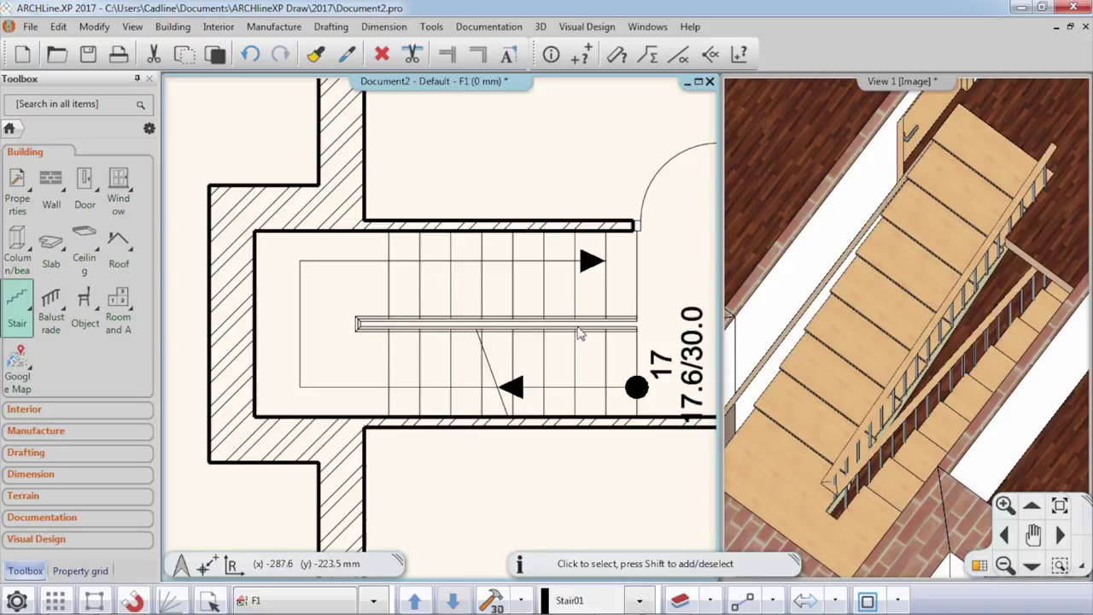
{"action": "scroll", "coordinate": [504, 308], "scroll_direction": "down", "scroll_amount": 5}
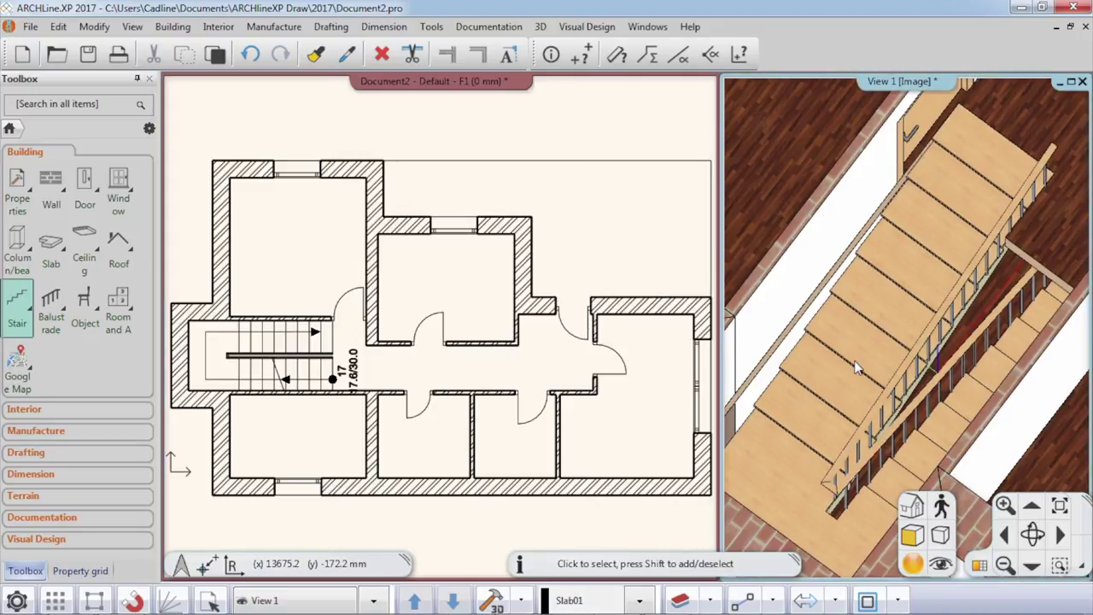
{"action": "left_click", "coordinate": [1060, 505]}
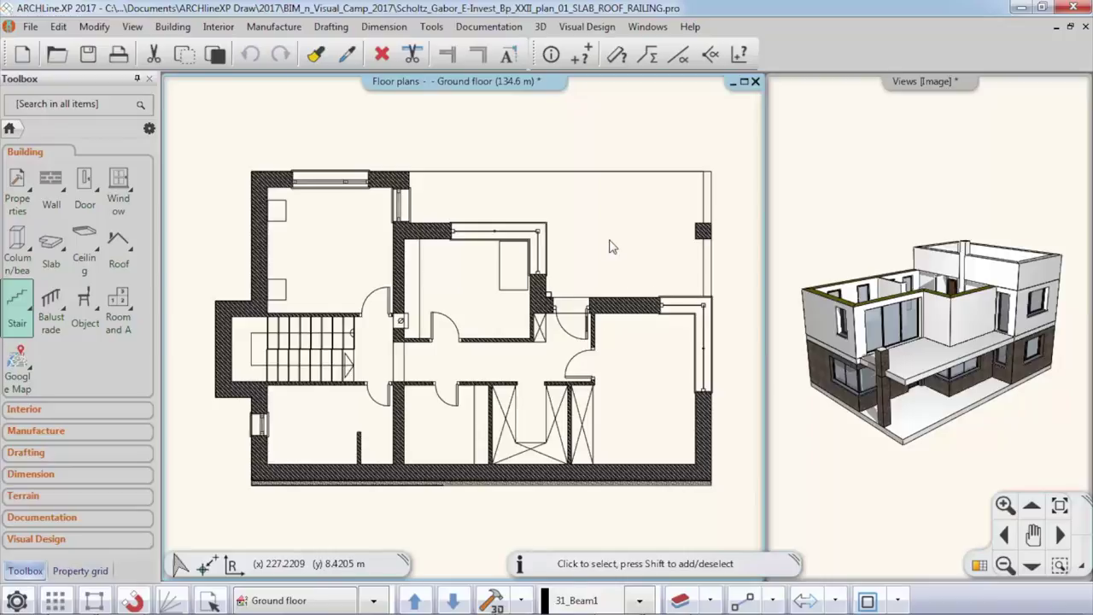
Step: Switch the plan from the Ground floor to the 1st Floor and bring up the Balustrade options
{"action": "left_click", "coordinate": [378, 601]}
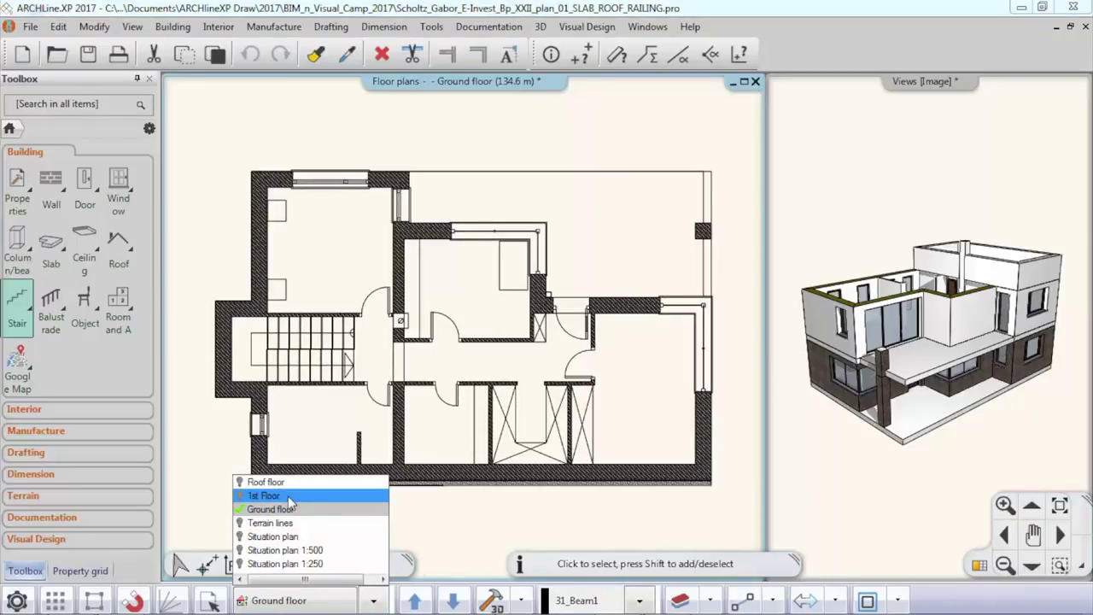
{"action": "left_click", "coordinate": [374, 601]}
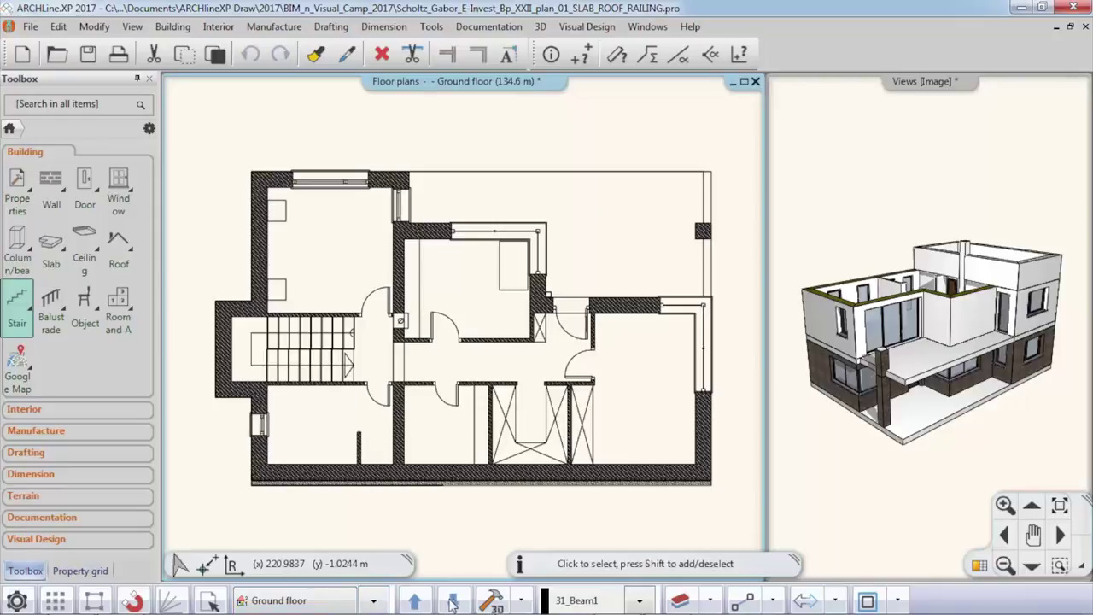
{"action": "left_click", "coordinate": [417, 601]}
{"action": "left_click", "coordinate": [453, 602]}
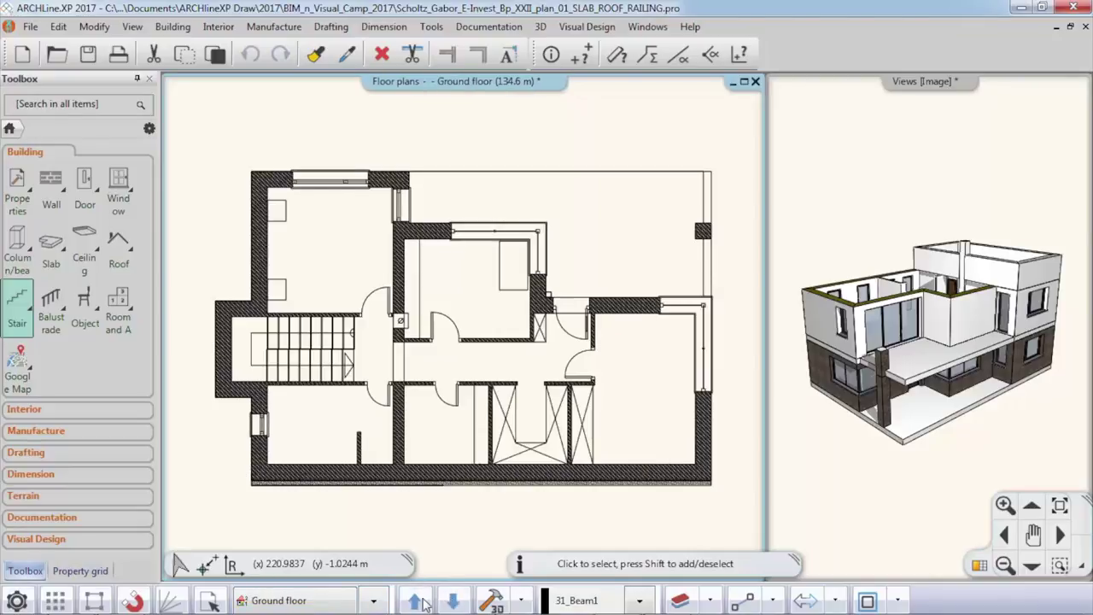
{"action": "left_click", "coordinate": [417, 601]}
{"action": "left_click", "coordinate": [452, 601]}
{"action": "left_click", "coordinate": [374, 602]}
{"action": "left_click", "coordinate": [309, 496]}
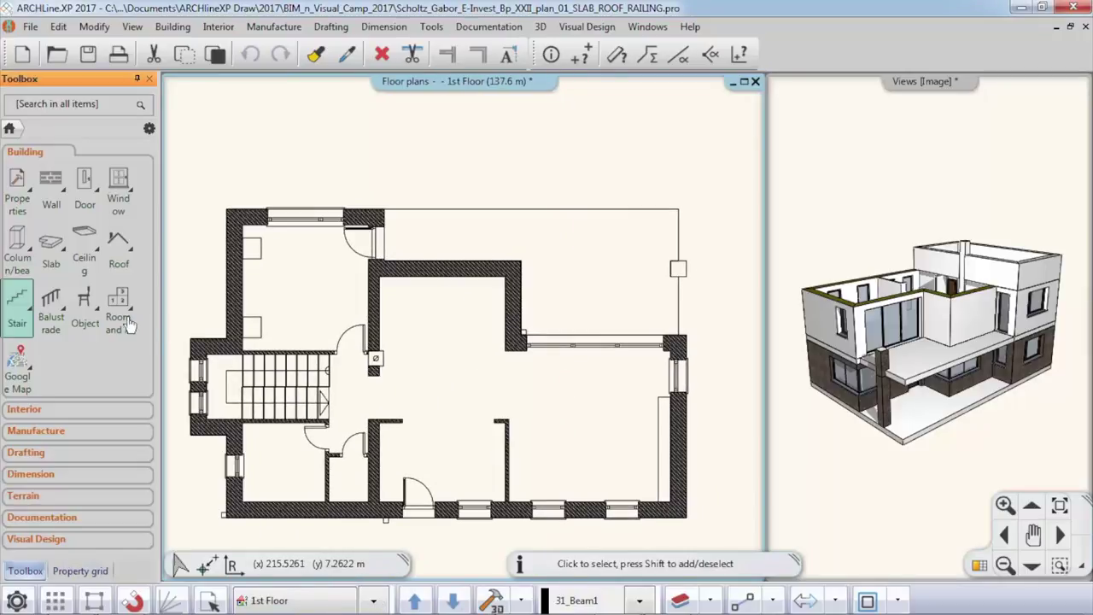
{"action": "left_click", "coordinate": [51, 301]}
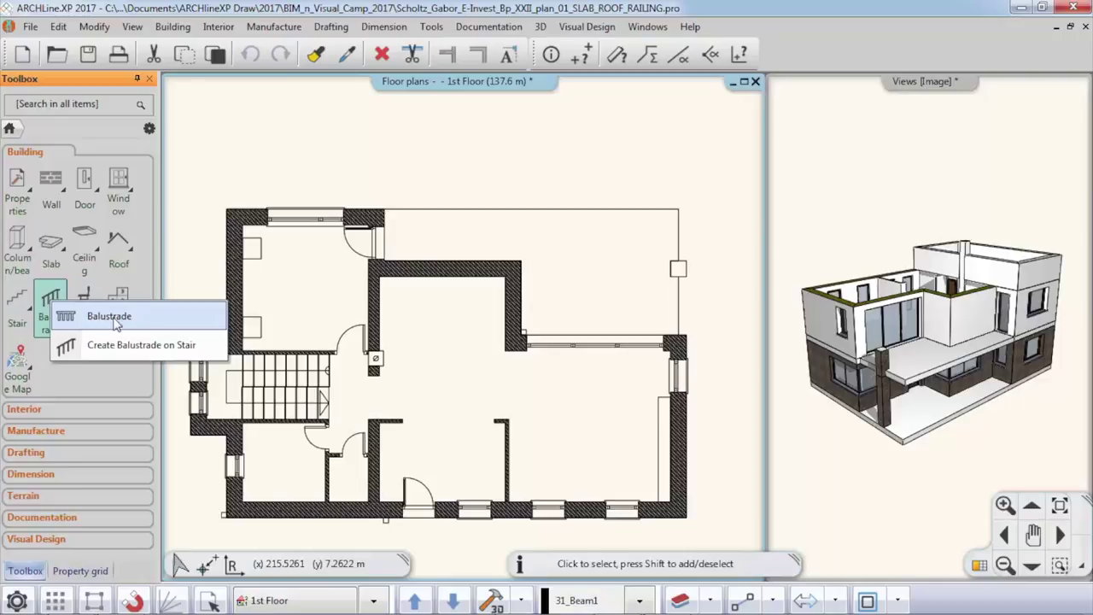
Step: Draw a balustrade from the wall corner along the slab's top-right edge to the post
{"action": "left_click", "coordinate": [170, 322]}
{"action": "scroll", "coordinate": [418, 230], "scroll_direction": "up", "scroll_amount": 2}
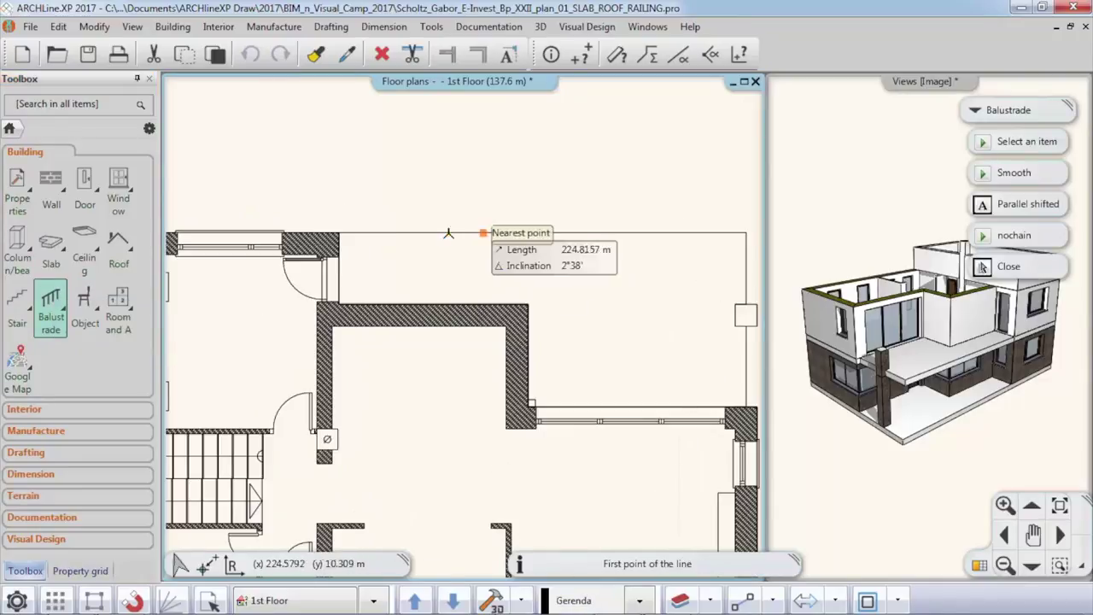
{"action": "left_click", "coordinate": [339, 232]}
{"action": "middle_click_drag", "start_coordinate": [446, 248], "coordinate": [330, 260]}
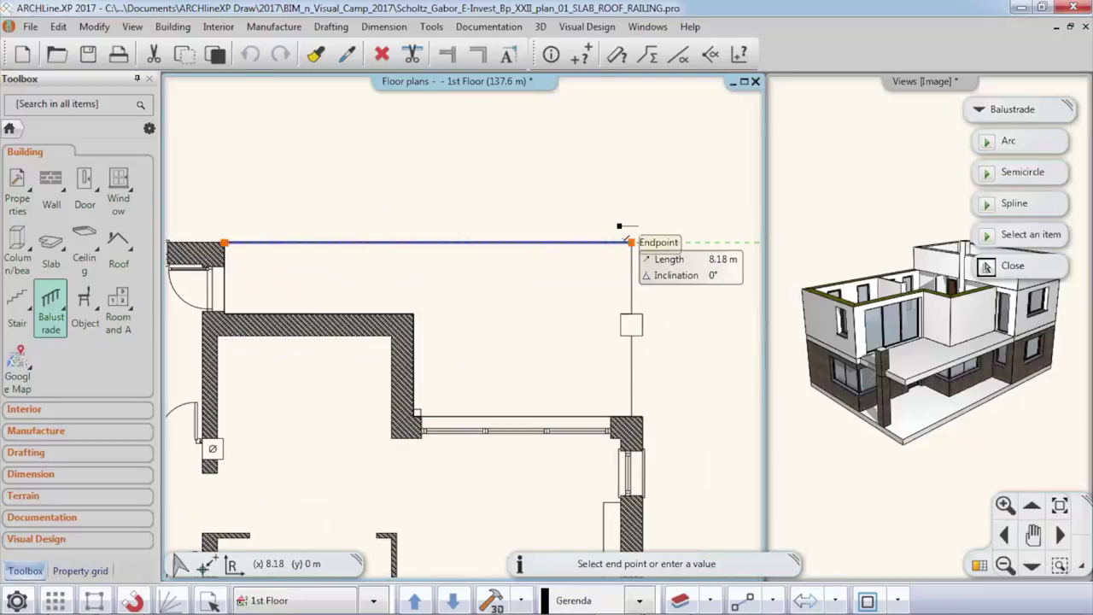
{"action": "left_click", "coordinate": [631, 243]}
{"action": "left_click", "coordinate": [631, 314]}
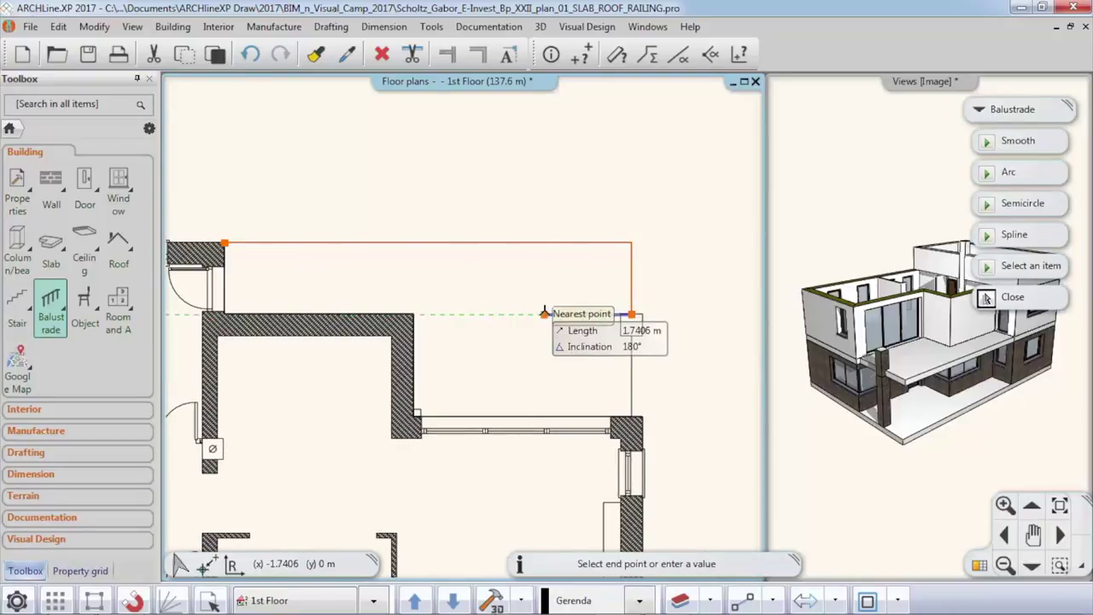
{"action": "right_click", "coordinate": [543, 311]}
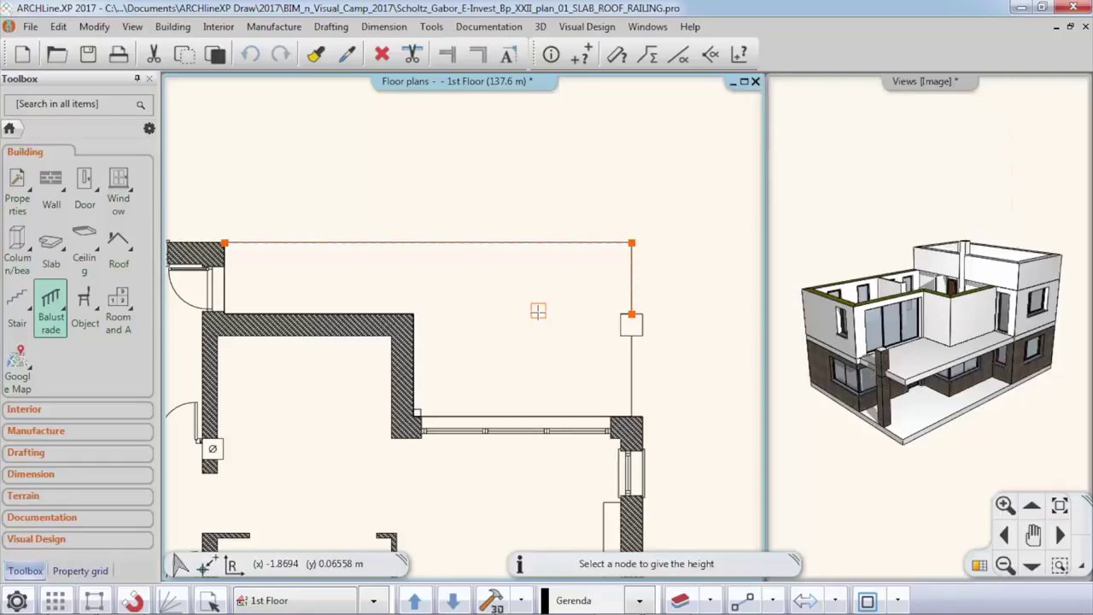
{"action": "right_click", "coordinate": [538, 311]}
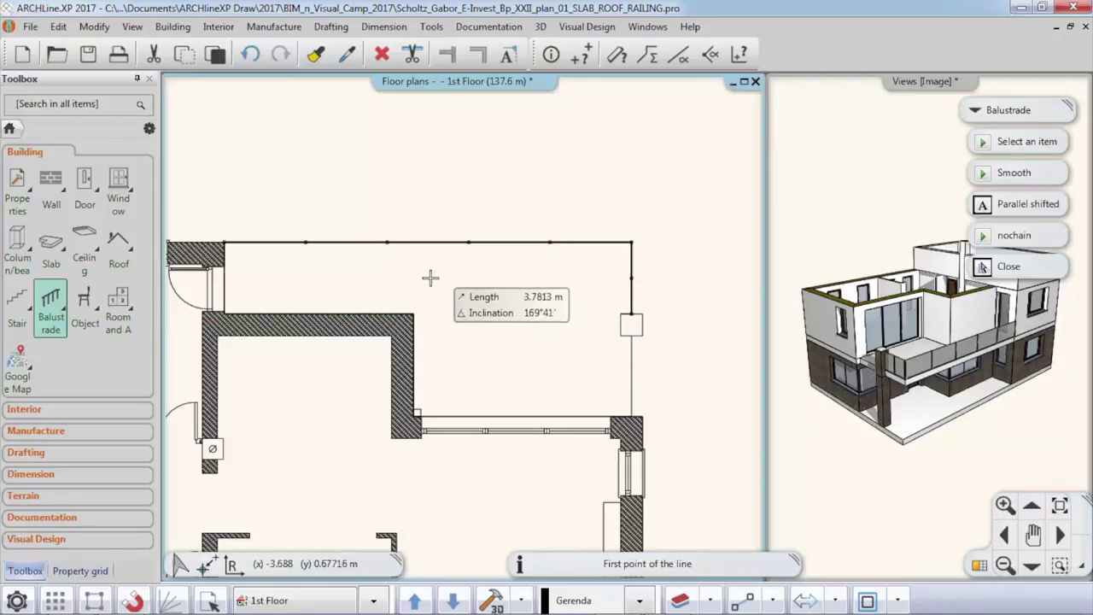
Step: Draw a second balustrade run from the post down to the wall corner
{"action": "scroll", "coordinate": [633, 331], "scroll_direction": "up", "scroll_amount": 1}
{"action": "scroll", "coordinate": [633, 331], "scroll_direction": "up", "scroll_amount": 3}
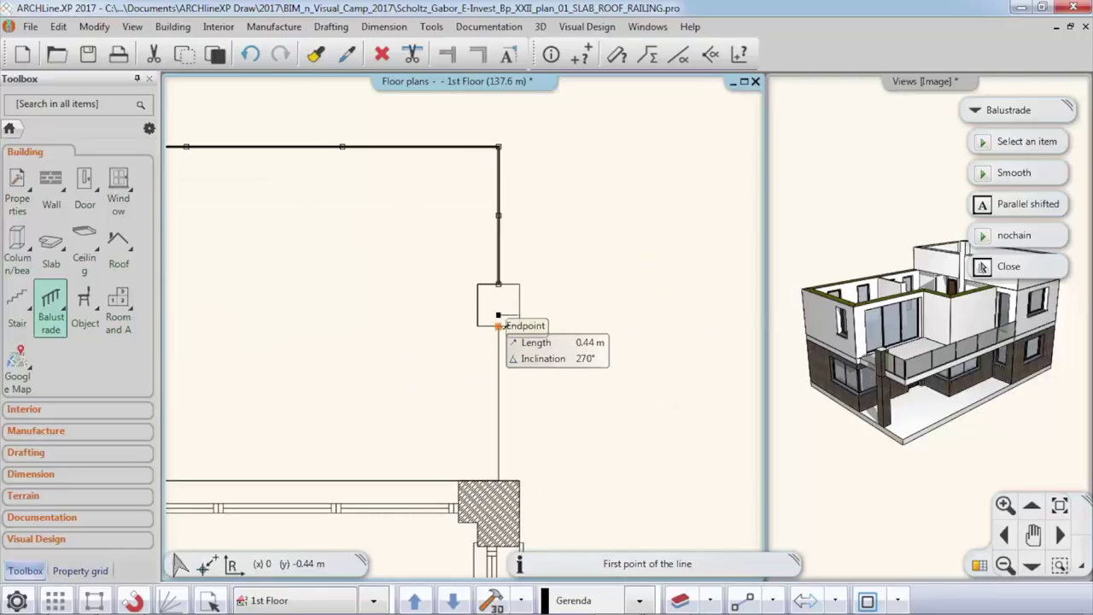
{"action": "left_click", "coordinate": [499, 325]}
{"action": "left_click", "coordinate": [497, 476]}
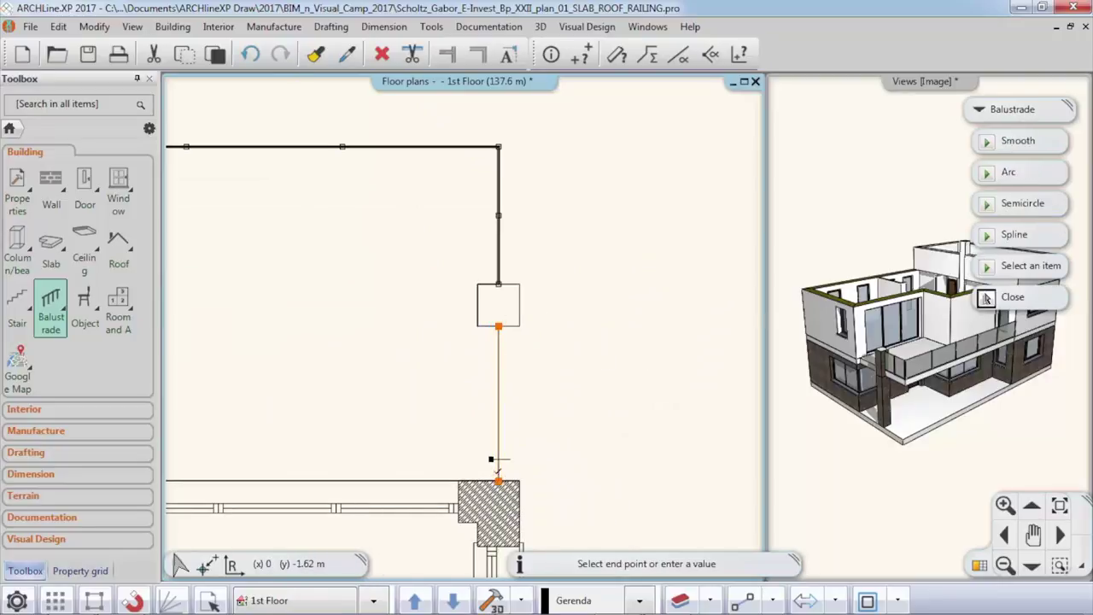
{"action": "right_click", "coordinate": [419, 427]}
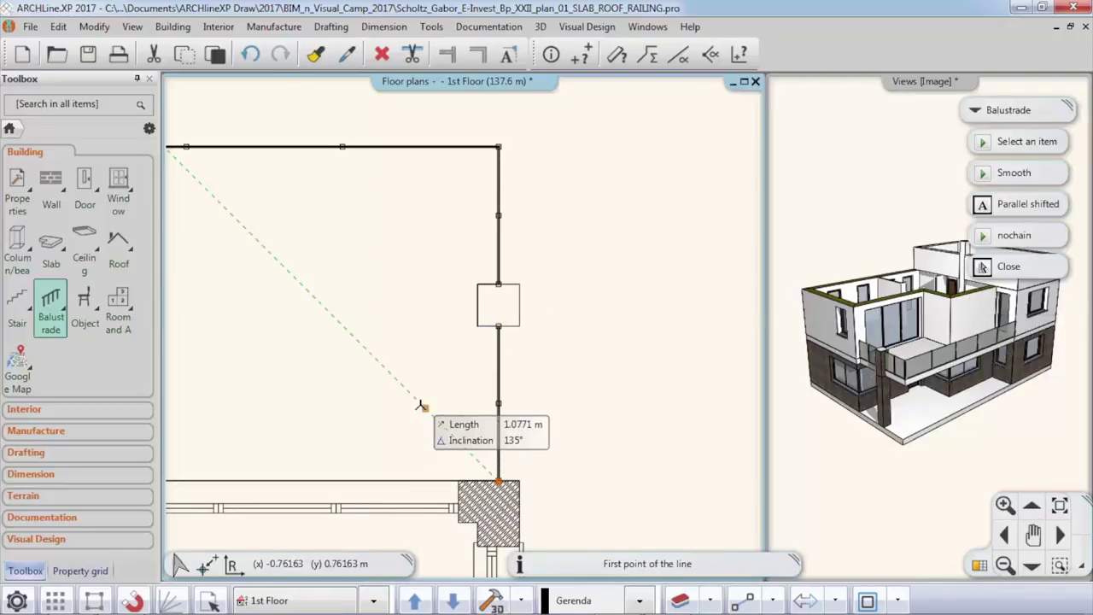
{"action": "key", "text": "Escape"}
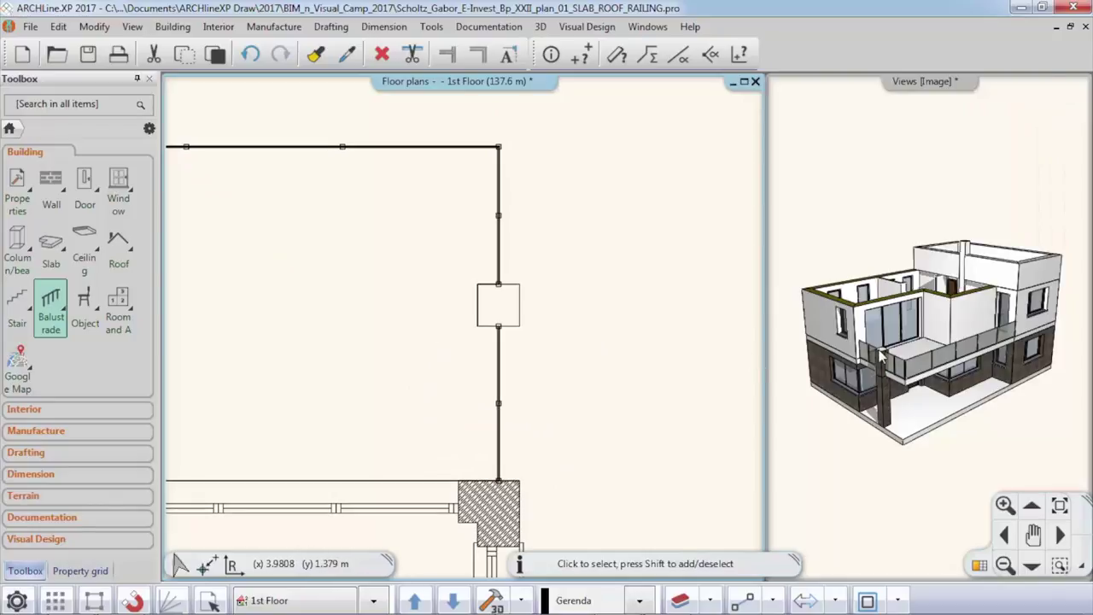
{"action": "scroll", "coordinate": [907, 387], "scroll_direction": "up", "scroll_amount": 3}
{"action": "scroll", "coordinate": [907, 386], "scroll_direction": "up", "scroll_amount": 4}
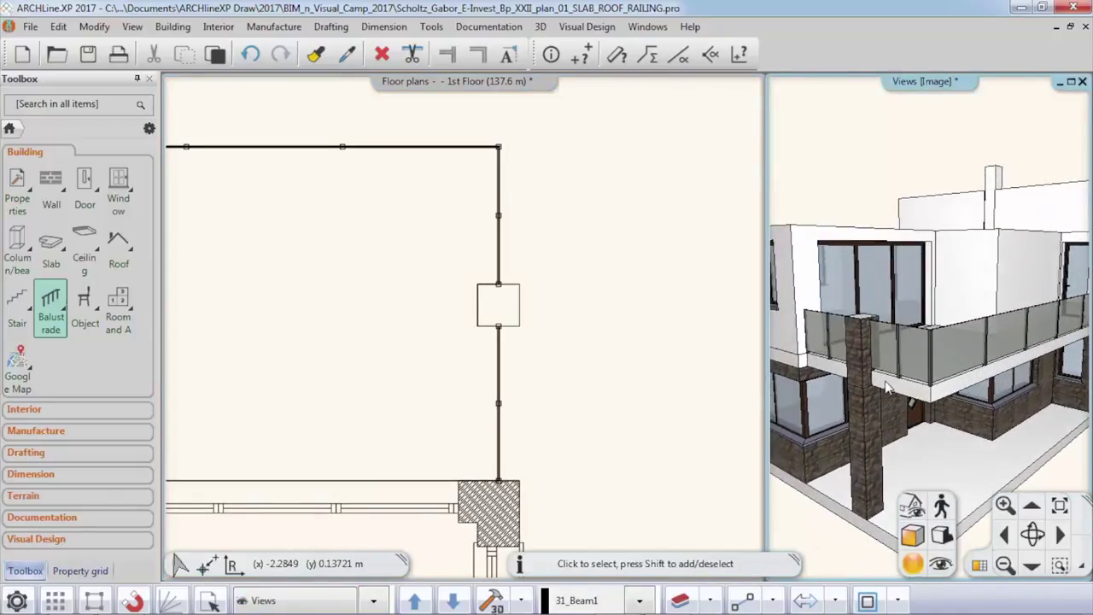
Step: Orbit the 3D view to face the balcony and select its new railing
{"action": "middle_click_drag", "start_coordinate": [974, 363], "coordinate": [920, 402]}
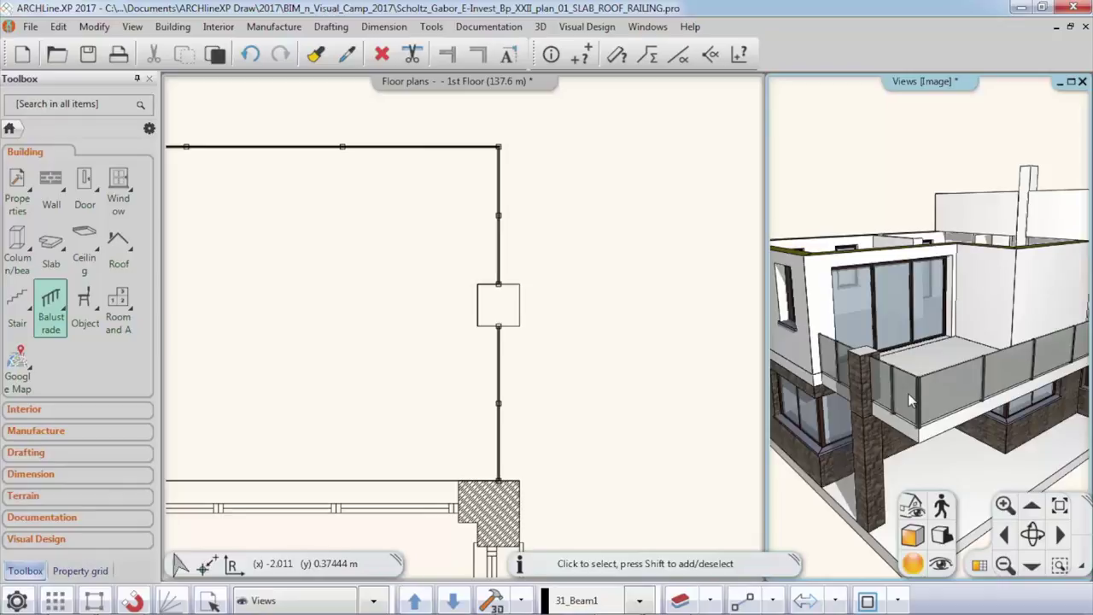
{"action": "left_click", "coordinate": [911, 397]}
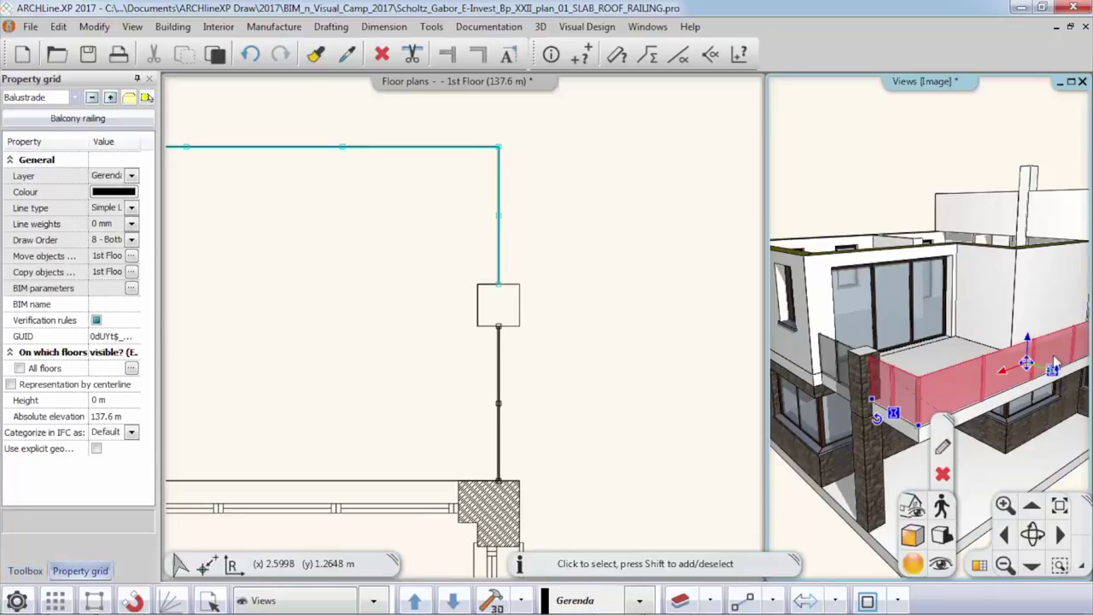
Step: Turn off Balusters by big steps on the main balcony railing
{"action": "left_click", "coordinate": [893, 414]}
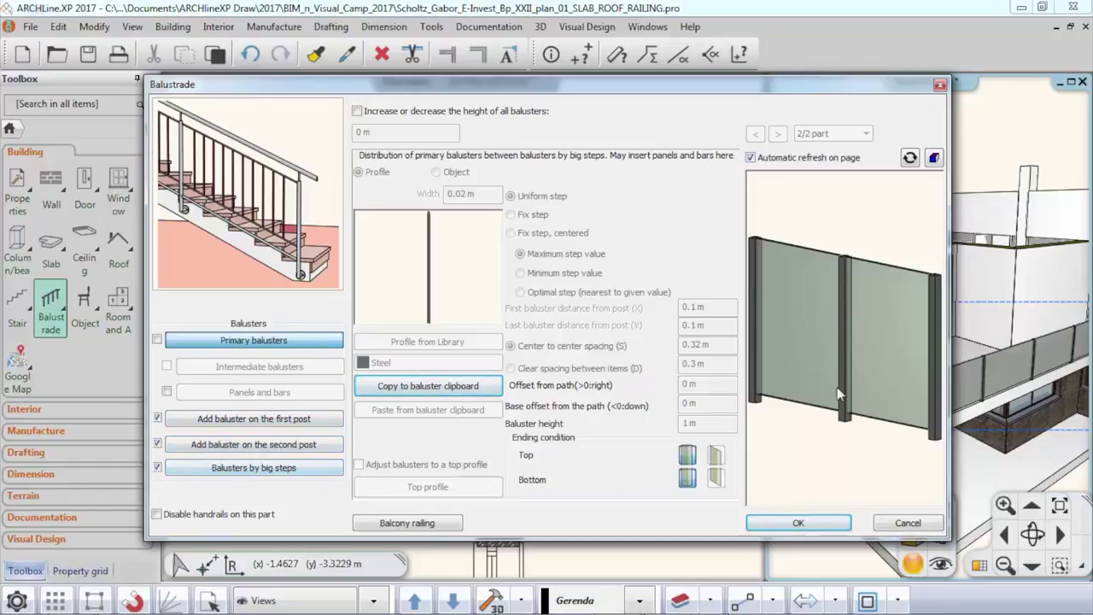
{"action": "left_click", "coordinate": [158, 467]}
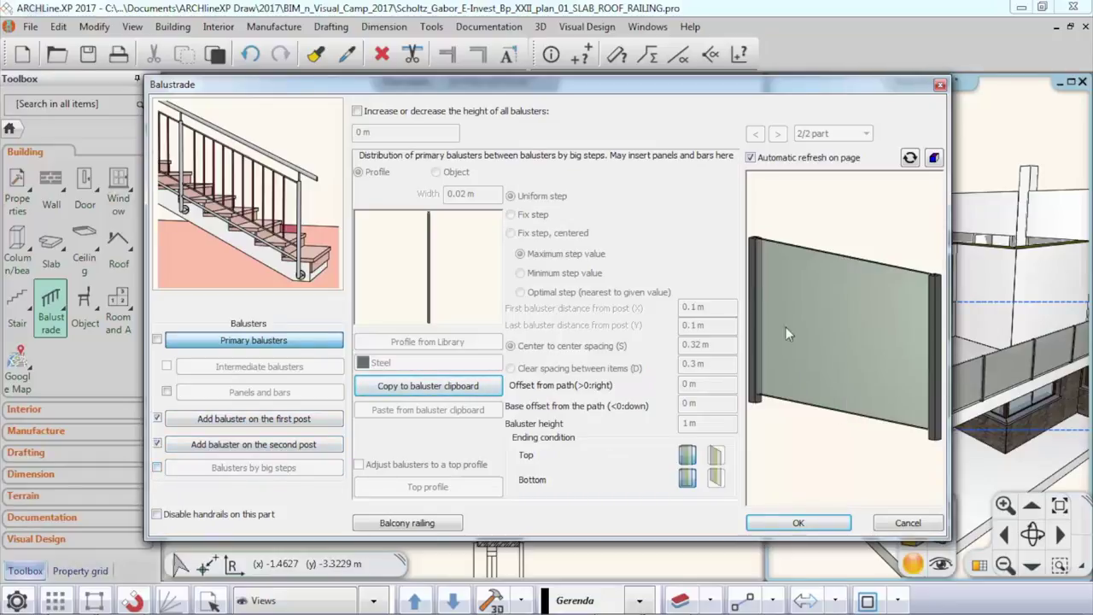
{"action": "left_click_drag", "start_coordinate": [769, 86], "coordinate": [599, 111]}
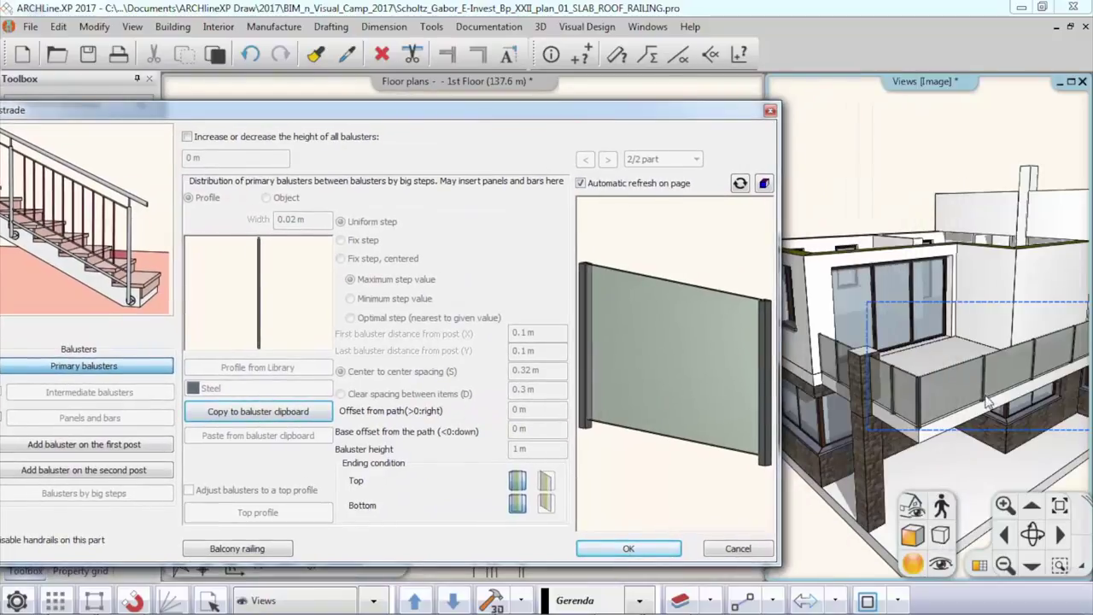
{"action": "left_click", "coordinate": [624, 549]}
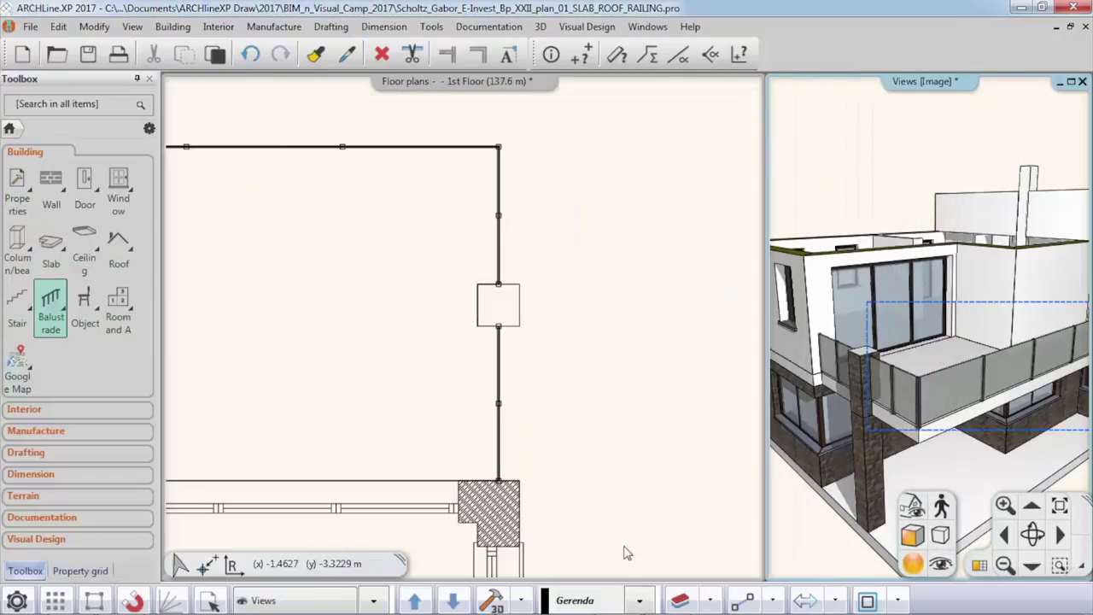
Step: Turn off Balusters by big steps on the short side railing too
{"action": "left_click", "coordinate": [833, 351]}
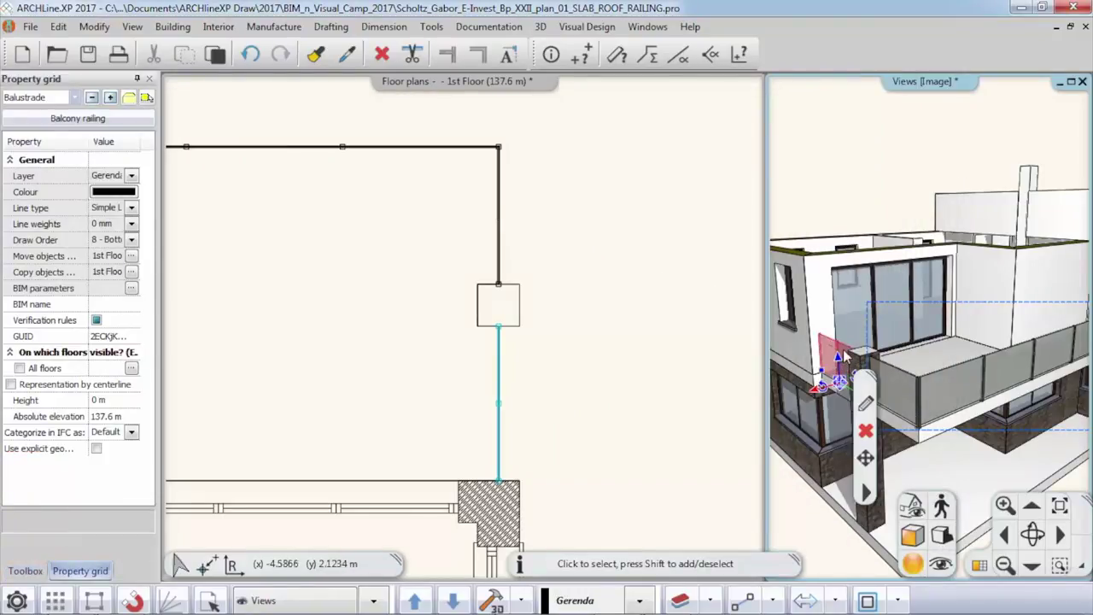
{"action": "middle_click_drag", "start_coordinate": [841, 357], "coordinate": [888, 363]}
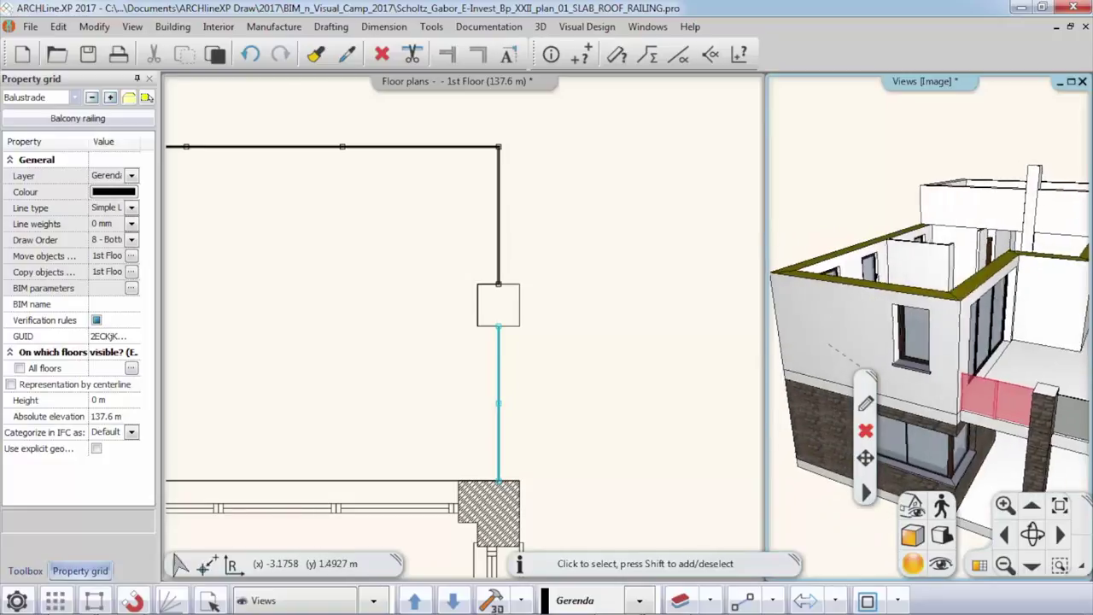
{"action": "scroll", "coordinate": [1016, 409], "scroll_direction": "up", "scroll_amount": 5}
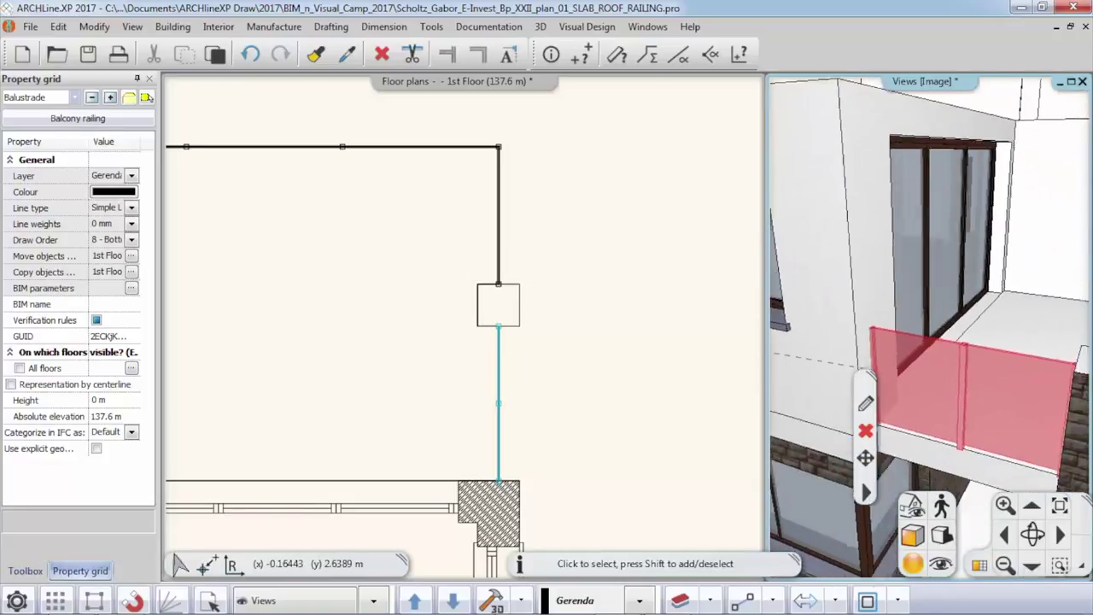
{"action": "scroll", "coordinate": [932, 383], "scroll_direction": "up", "scroll_amount": 1}
{"action": "key", "text": "Escape"}
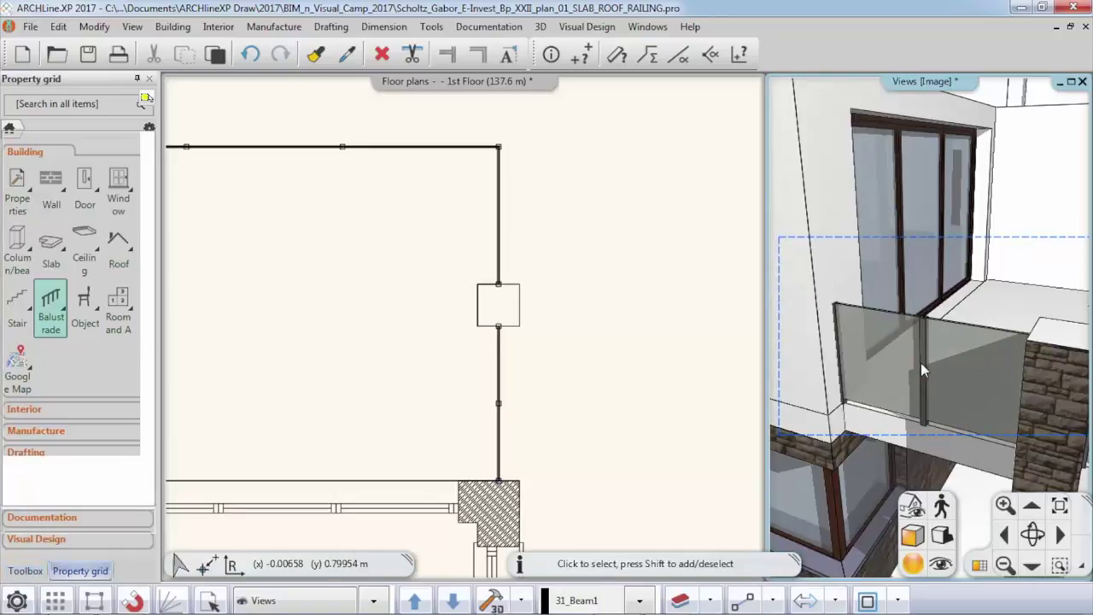
{"action": "double_click", "coordinate": [920, 363]}
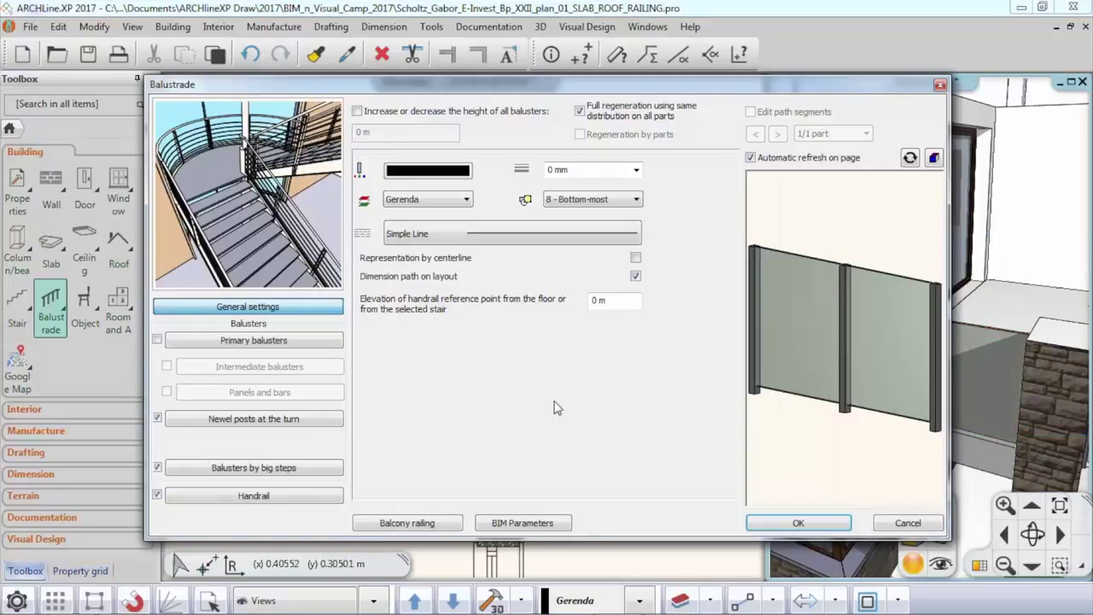
{"action": "left_click", "coordinate": [157, 468]}
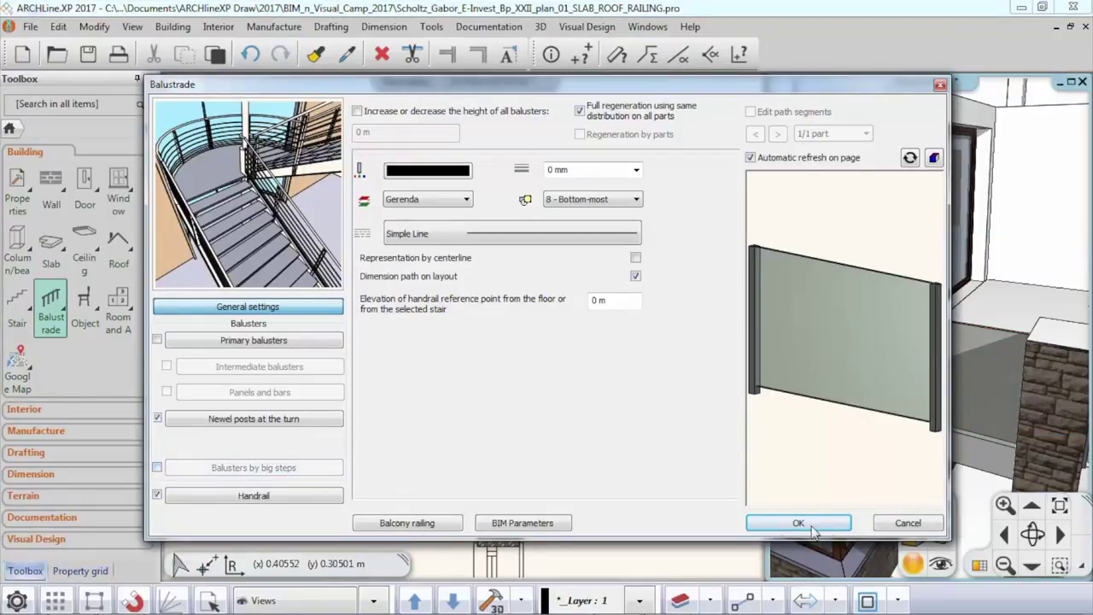
{"action": "left_click", "coordinate": [796, 522]}
{"action": "scroll", "coordinate": [923, 394], "scroll_direction": "down", "scroll_amount": 3}
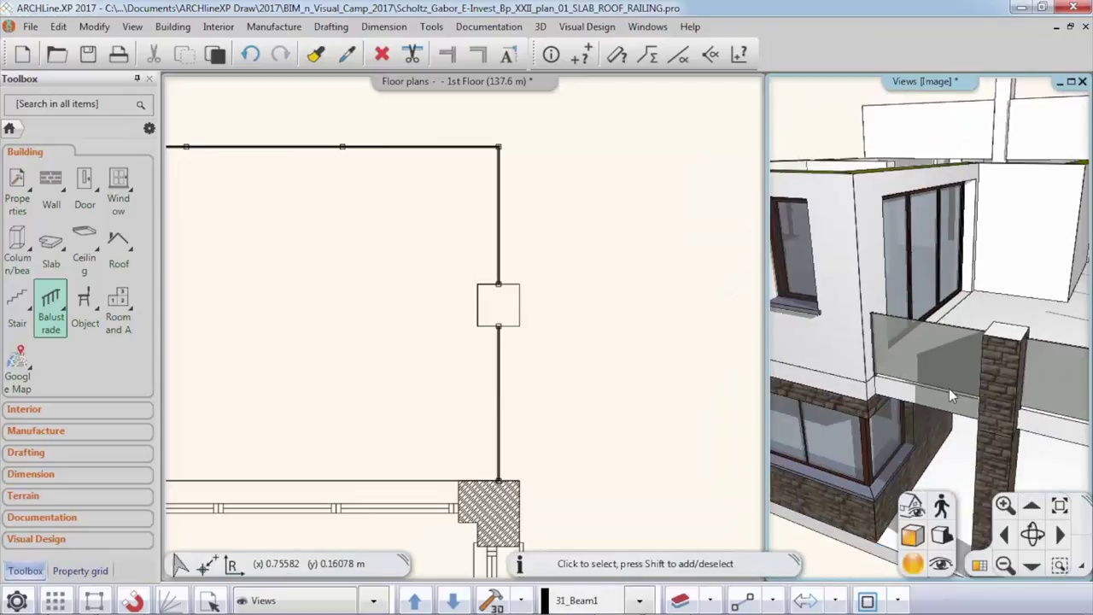
Step: Orbit the 3D model to a higher view and switch the plan to the Roof floor
{"action": "middle_click_drag", "start_coordinate": [922, 427], "coordinate": [969, 414]}
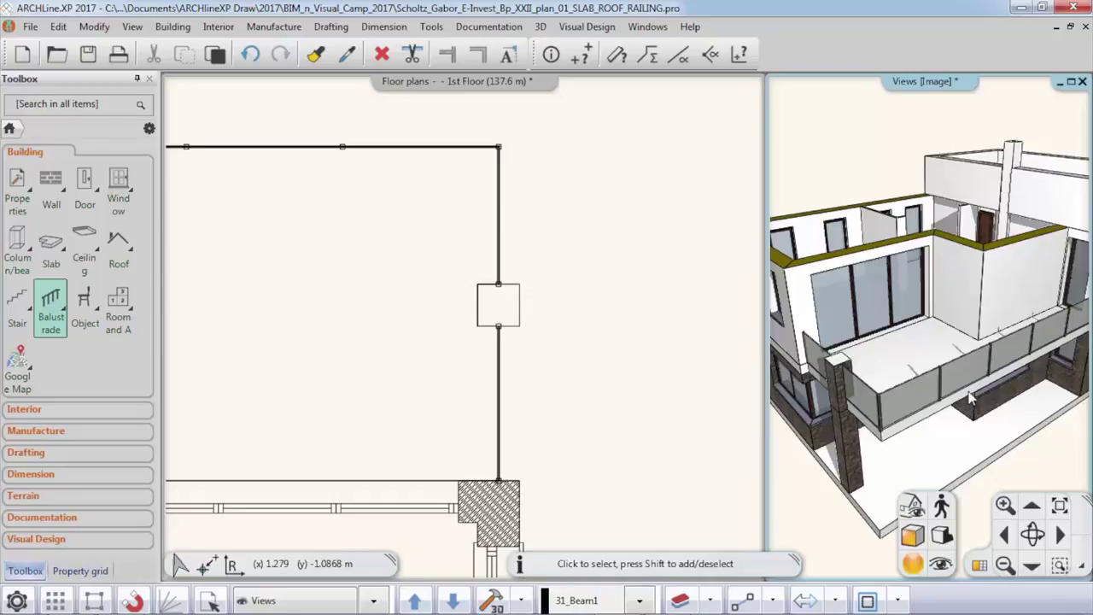
{"action": "middle_click_drag", "start_coordinate": [970, 407], "coordinate": [990, 295]}
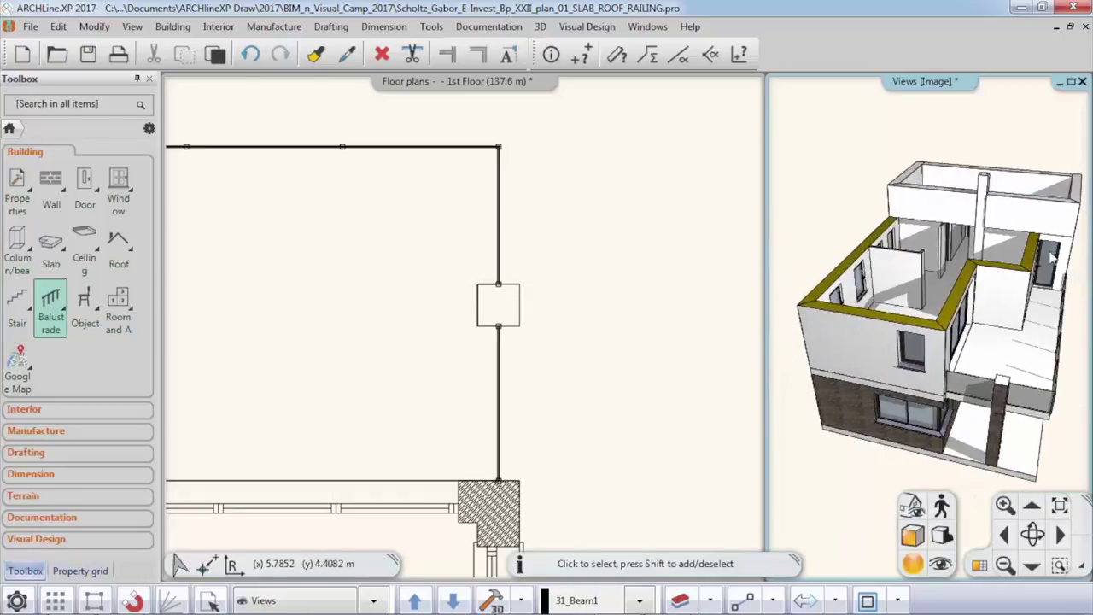
{"action": "left_click", "coordinate": [496, 331]}
{"action": "scroll", "coordinate": [385, 332], "scroll_direction": "down", "scroll_amount": 6}
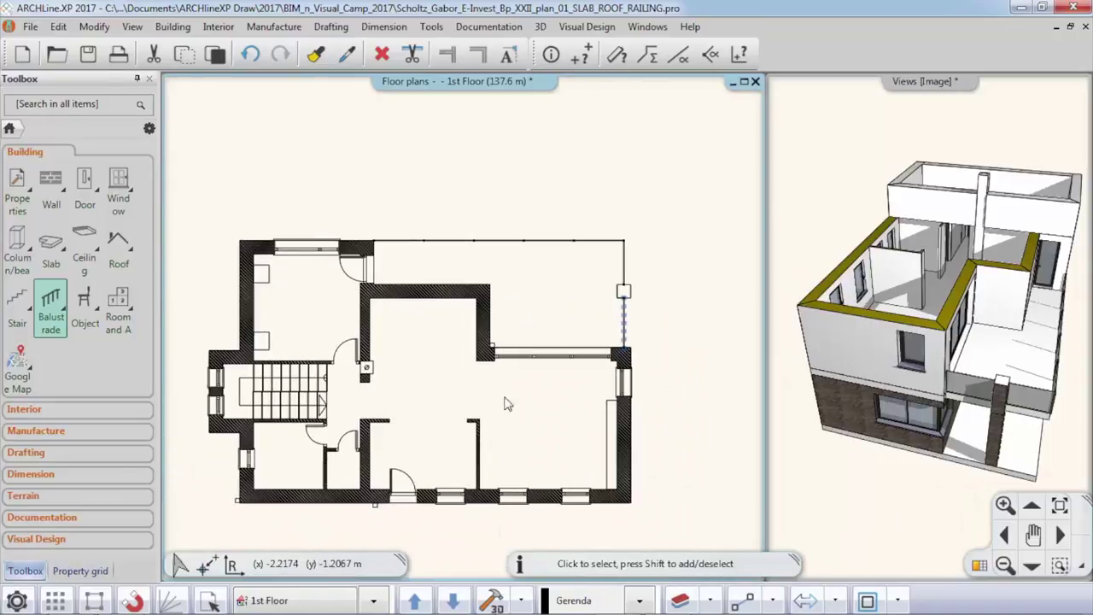
{"action": "left_click", "coordinate": [414, 600]}
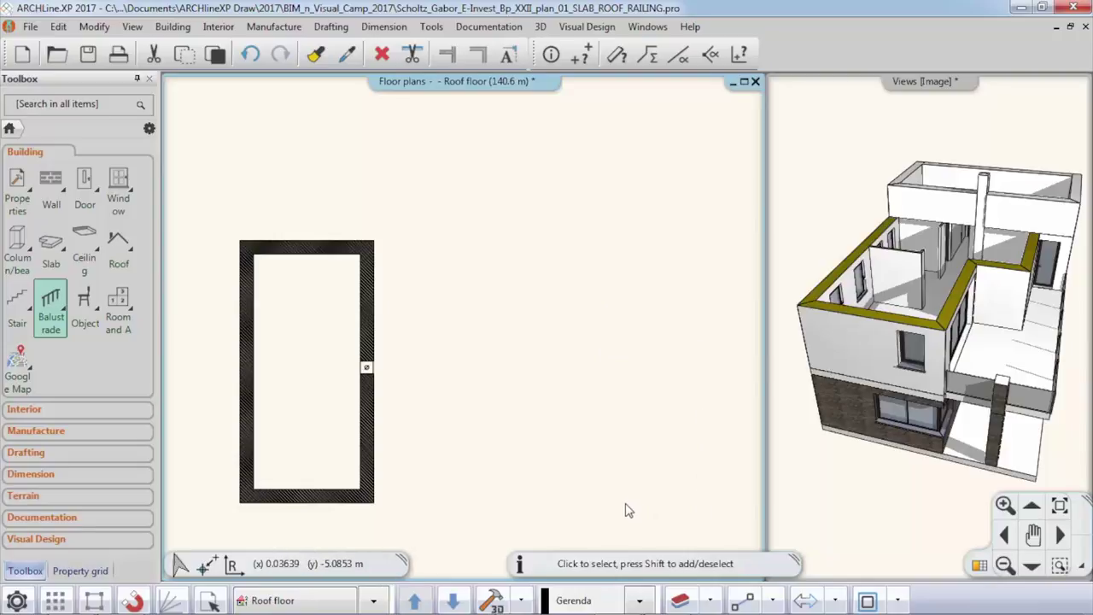
Step: Show the 1st Floor as a reference beneath the Roof floor plan
{"action": "left_click", "coordinate": [374, 601]}
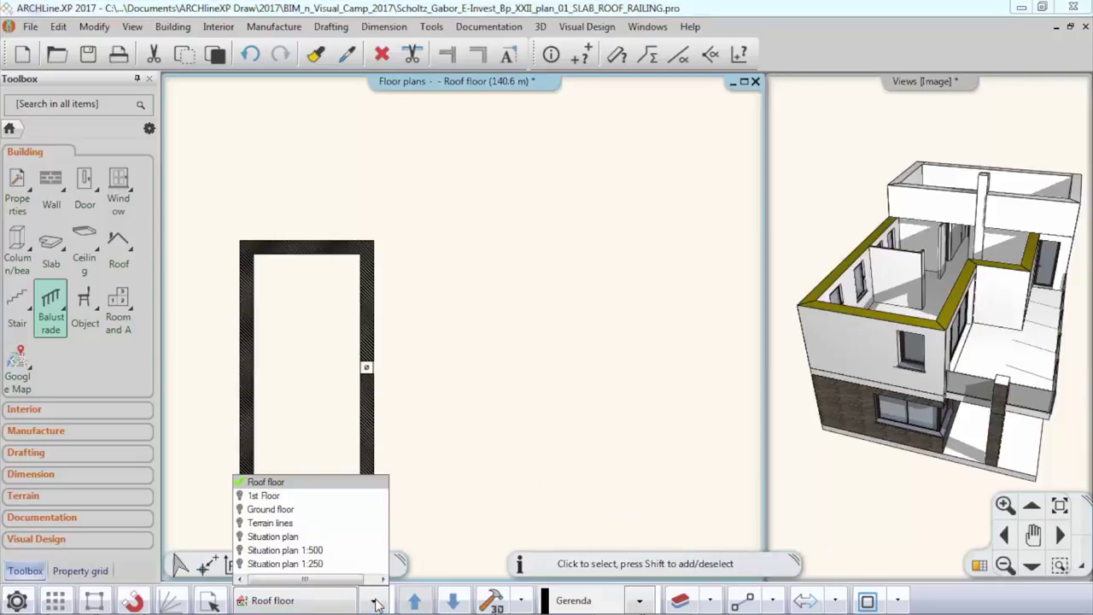
{"action": "left_click", "coordinate": [239, 496]}
{"action": "left_click", "coordinate": [335, 354]}
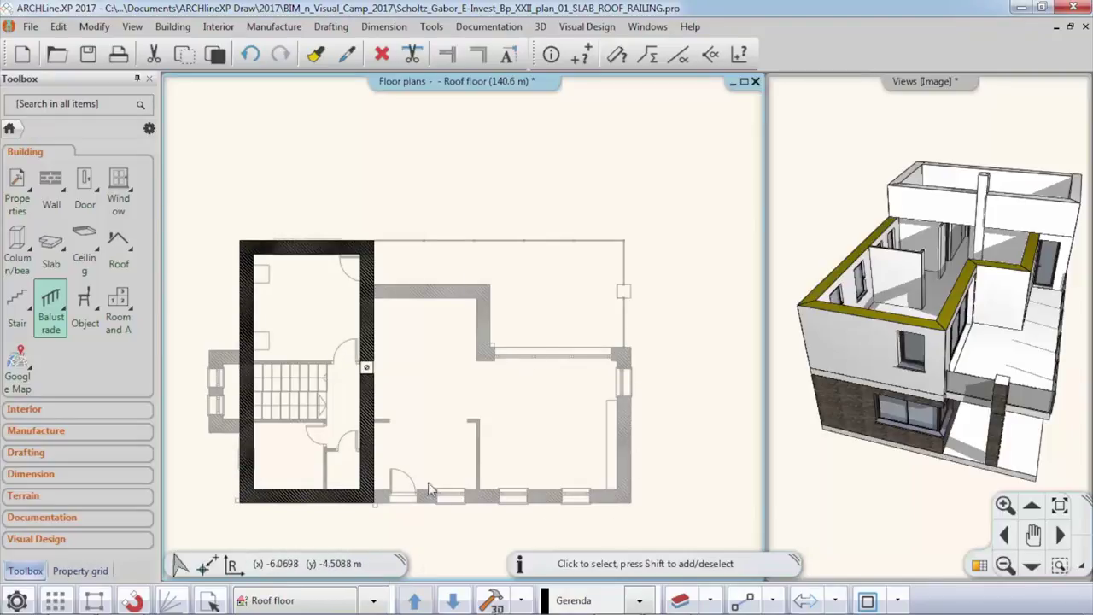
Step: Sketch a flat slab over the first-floor rooms by tracing the wall corners
{"action": "left_click", "coordinate": [52, 246]}
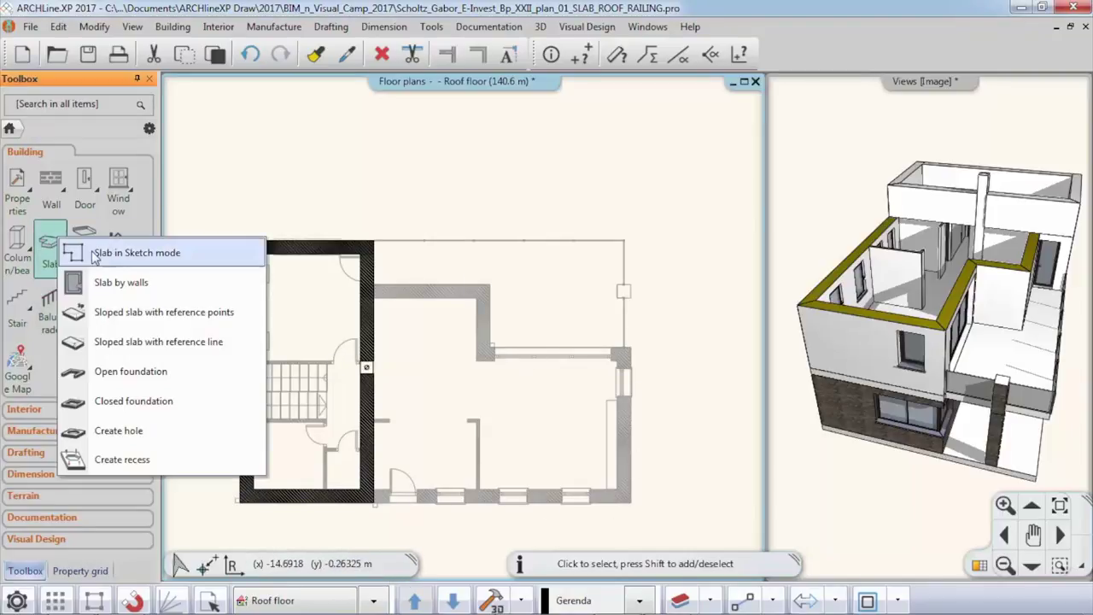
{"action": "left_click", "coordinate": [96, 254]}
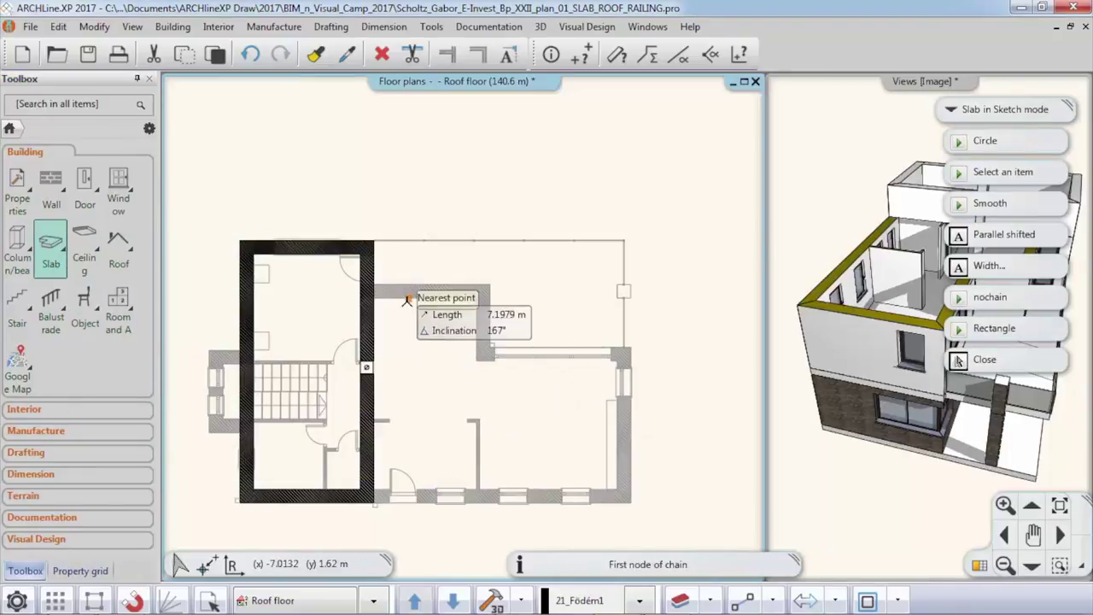
{"action": "left_click", "coordinate": [373, 283]}
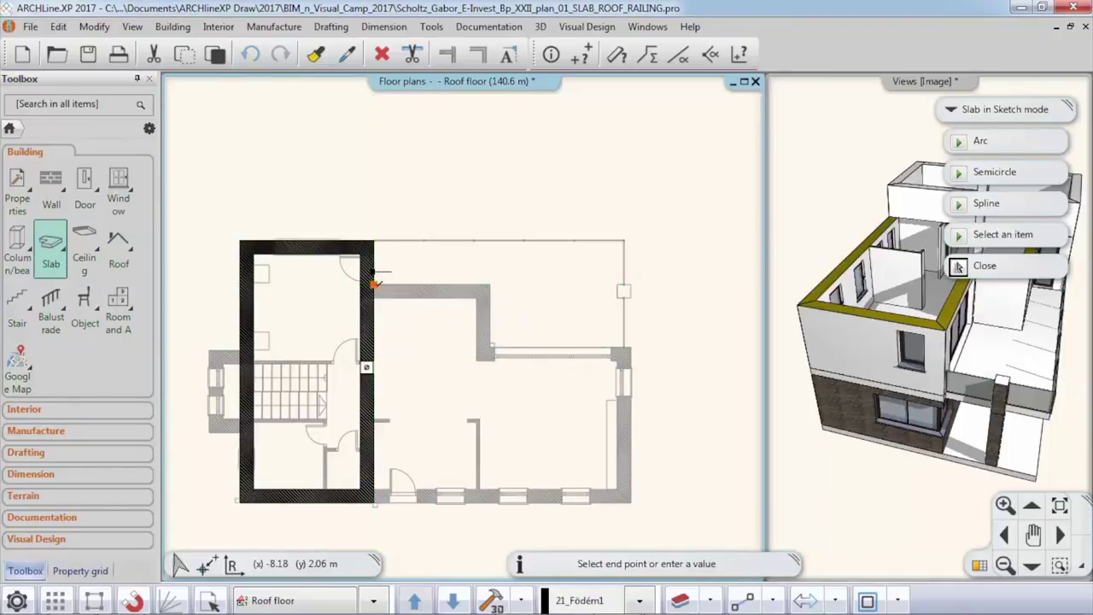
{"action": "left_click", "coordinate": [489, 284]}
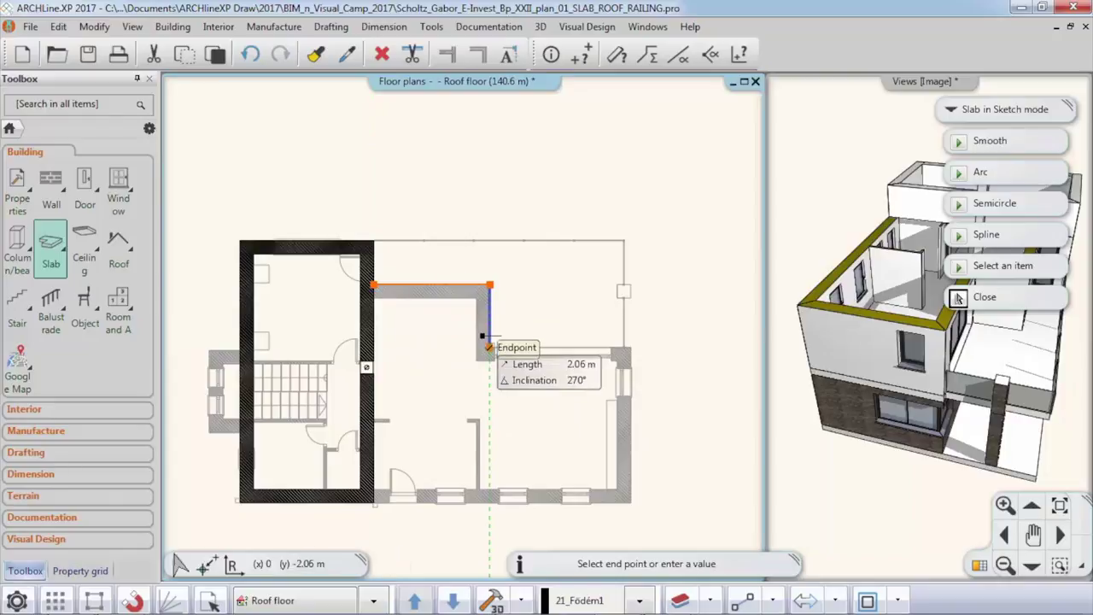
{"action": "left_click", "coordinate": [484, 338]}
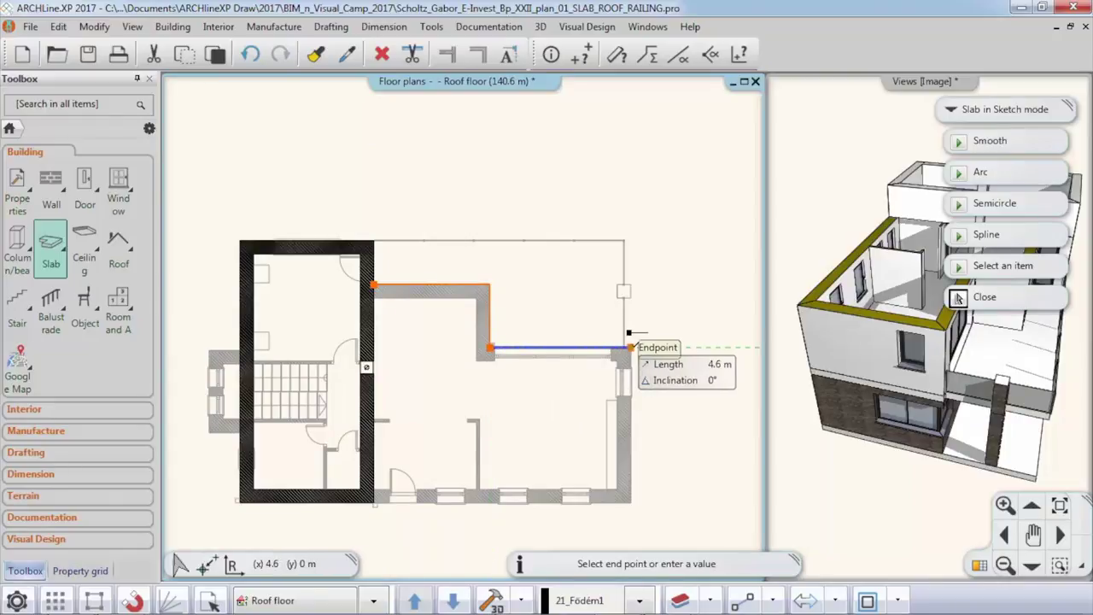
{"action": "left_click", "coordinate": [630, 348]}
{"action": "left_click", "coordinate": [630, 502]}
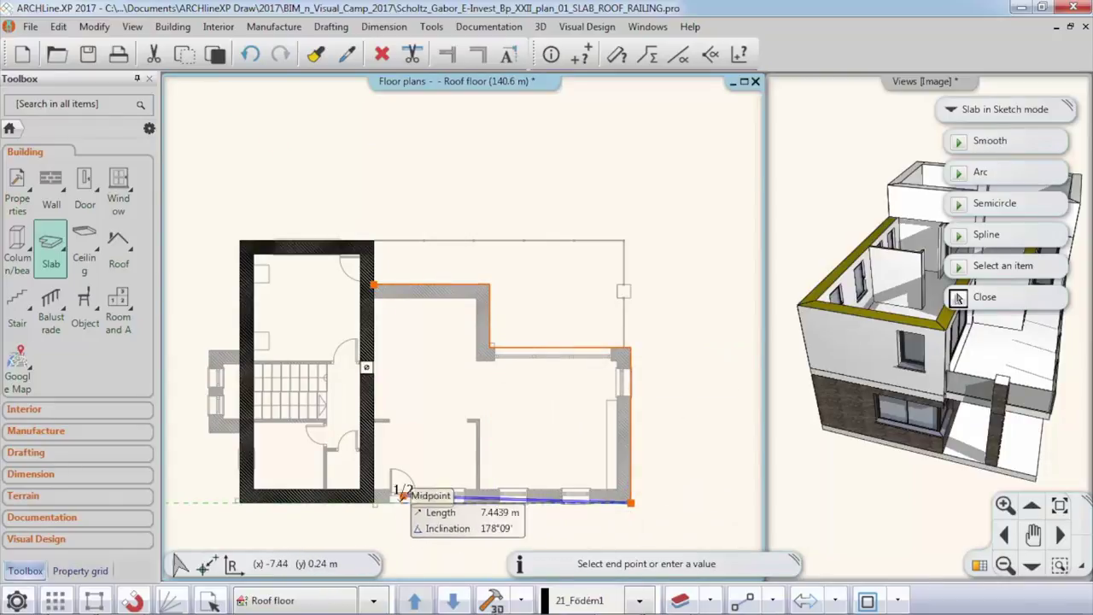
{"action": "scroll", "coordinate": [402, 496], "scroll_direction": "up", "scroll_amount": 8}
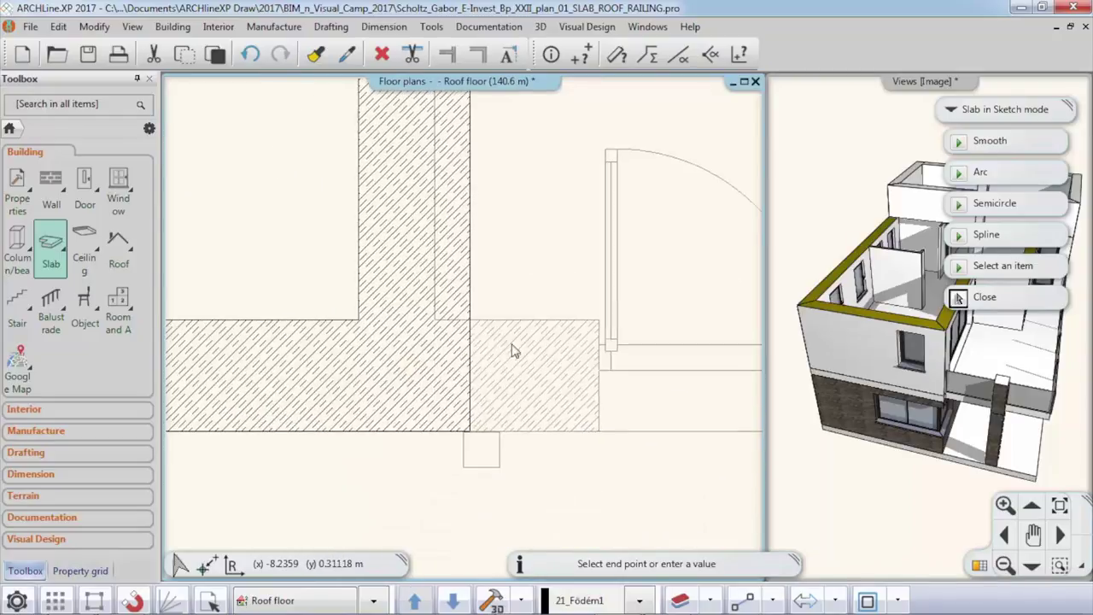
{"action": "left_click", "coordinate": [470, 419]}
{"action": "scroll", "coordinate": [533, 267], "scroll_direction": "down", "scroll_amount": 5}
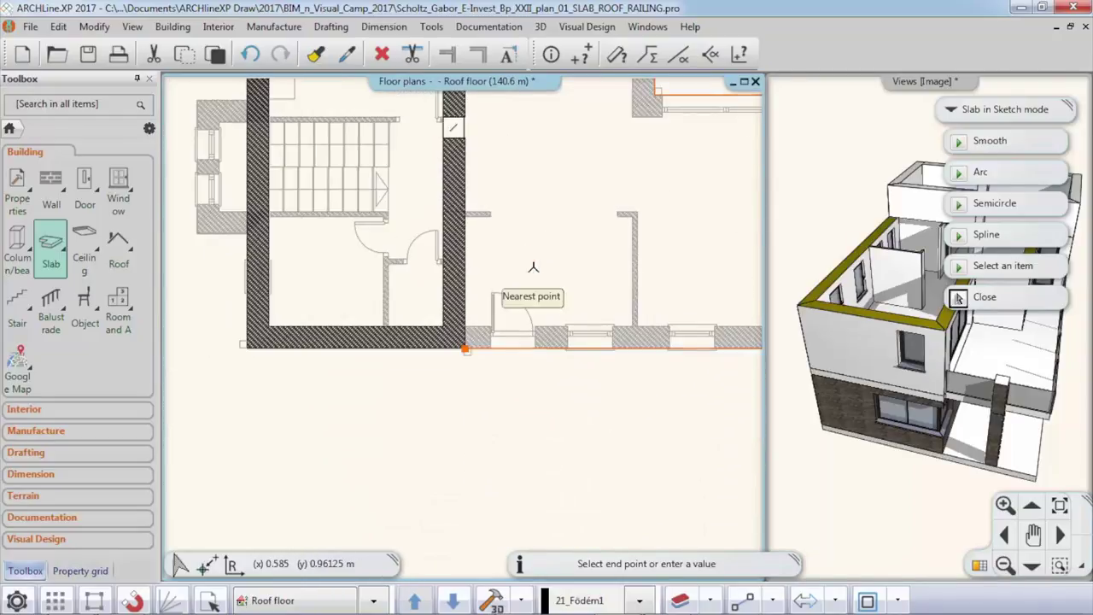
{"action": "scroll", "coordinate": [533, 267], "scroll_direction": "down", "scroll_amount": 4}
{"action": "scroll", "coordinate": [479, 323], "scroll_direction": "down", "scroll_amount": 1}
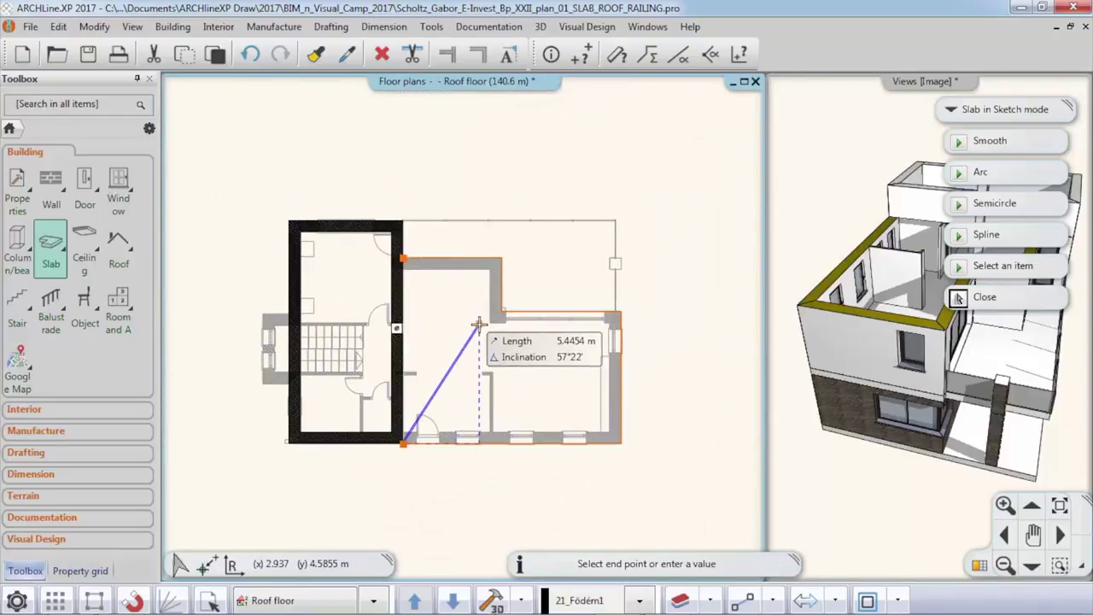
{"action": "right_click", "coordinate": [479, 322]}
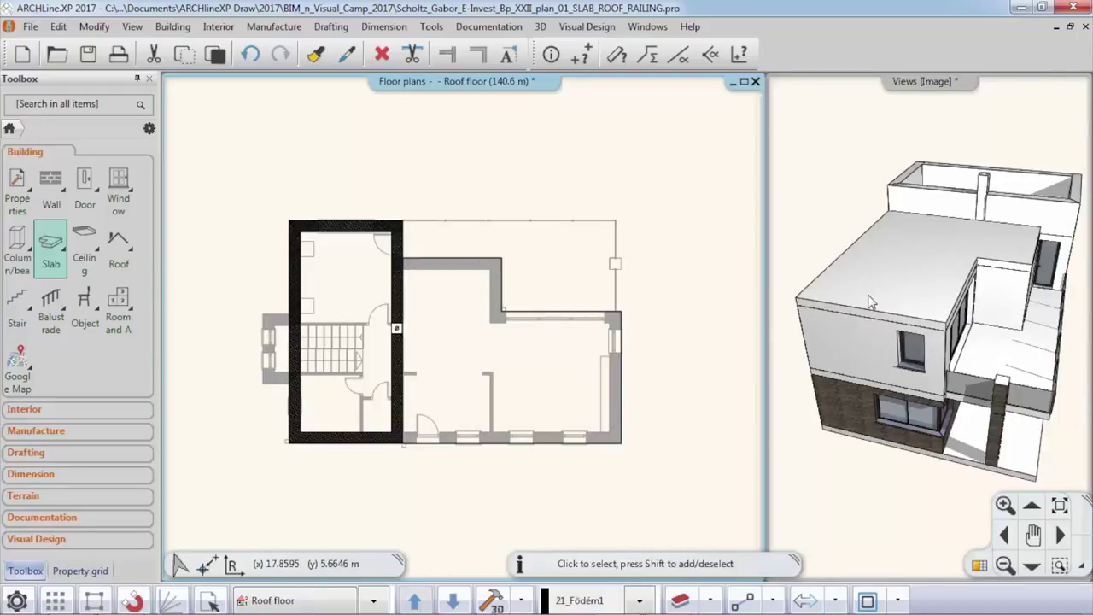
Step: Orbit the 3D view and select the new roof slab for edge editing
{"action": "left_click_drag", "start_coordinate": [870, 300], "coordinate": [965, 306]}
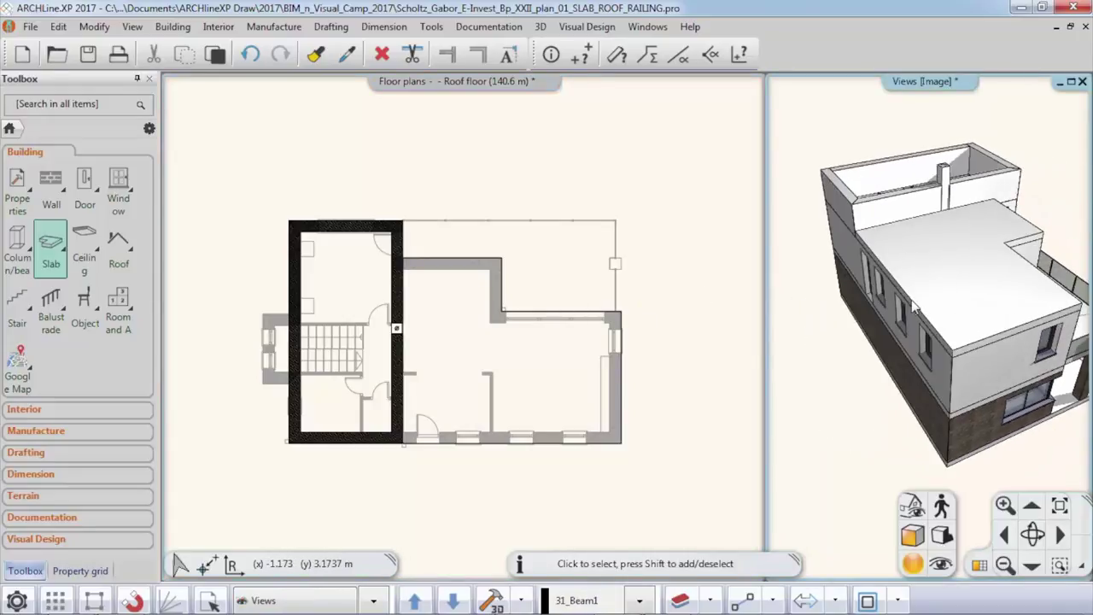
{"action": "left_click", "coordinate": [913, 305]}
{"action": "left_click", "coordinate": [913, 304]}
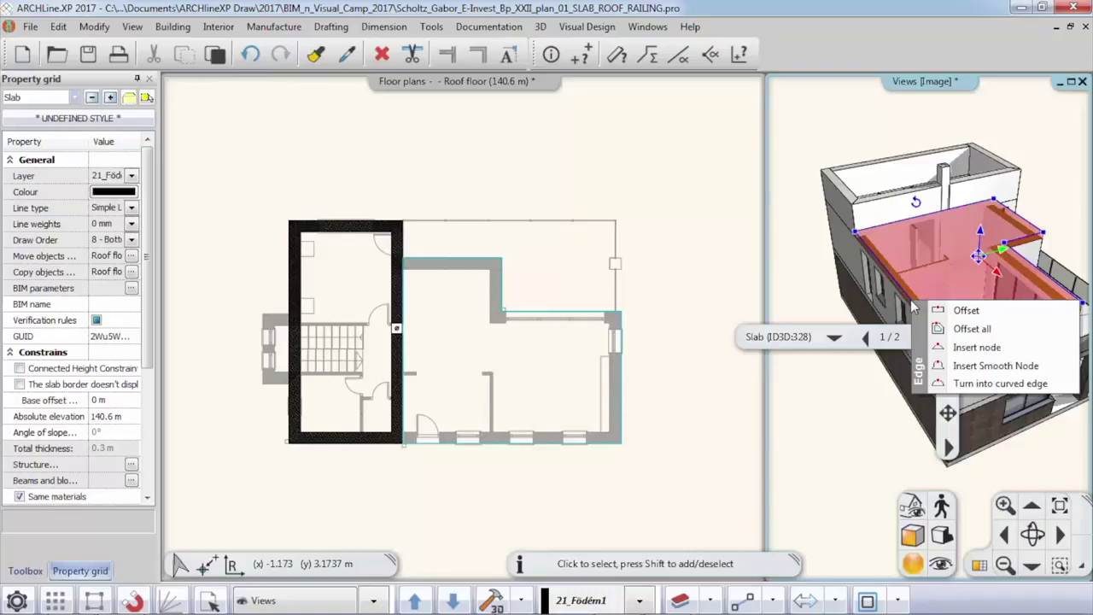
Step: Offset all roof slab edges outward at once
{"action": "left_click", "coordinate": [958, 330]}
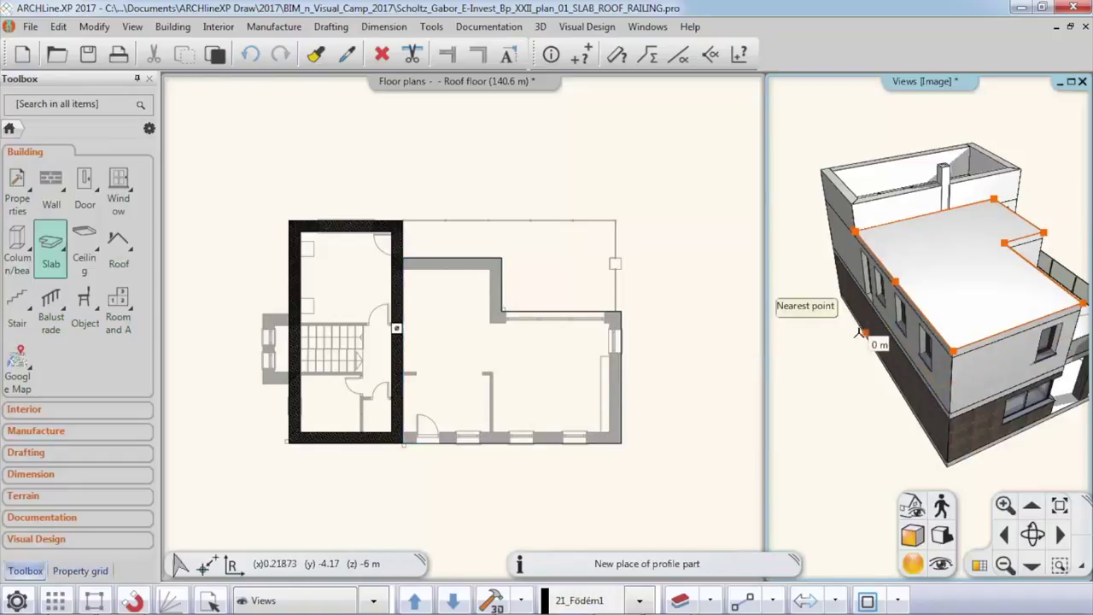
{"action": "left_click", "coordinate": [854, 315]}
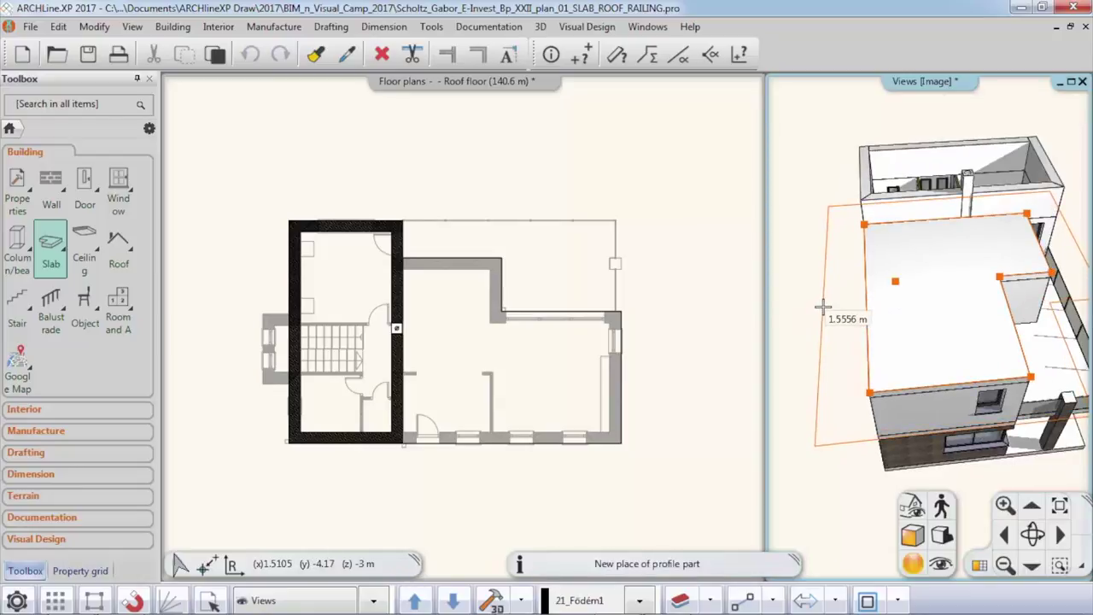
{"action": "left_click", "coordinate": [825, 315]}
{"action": "middle_click_drag", "start_coordinate": [825, 315], "coordinate": [1006, 310]}
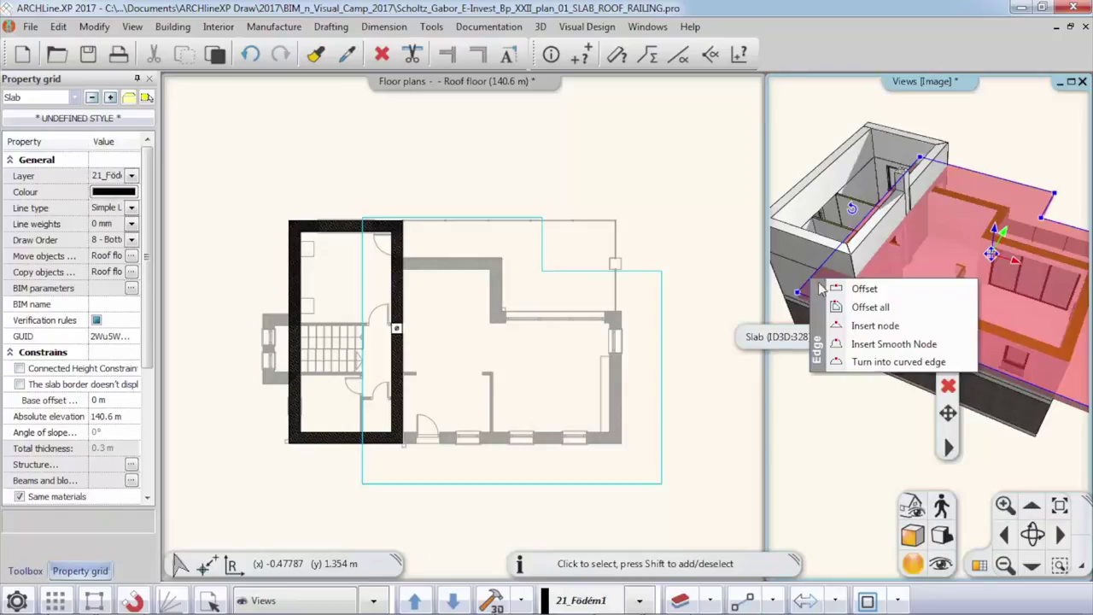
Step: Offset three individual slab edges outward to the wall endpoints, then view the roof from the side
{"action": "left_click", "coordinate": [849, 288]}
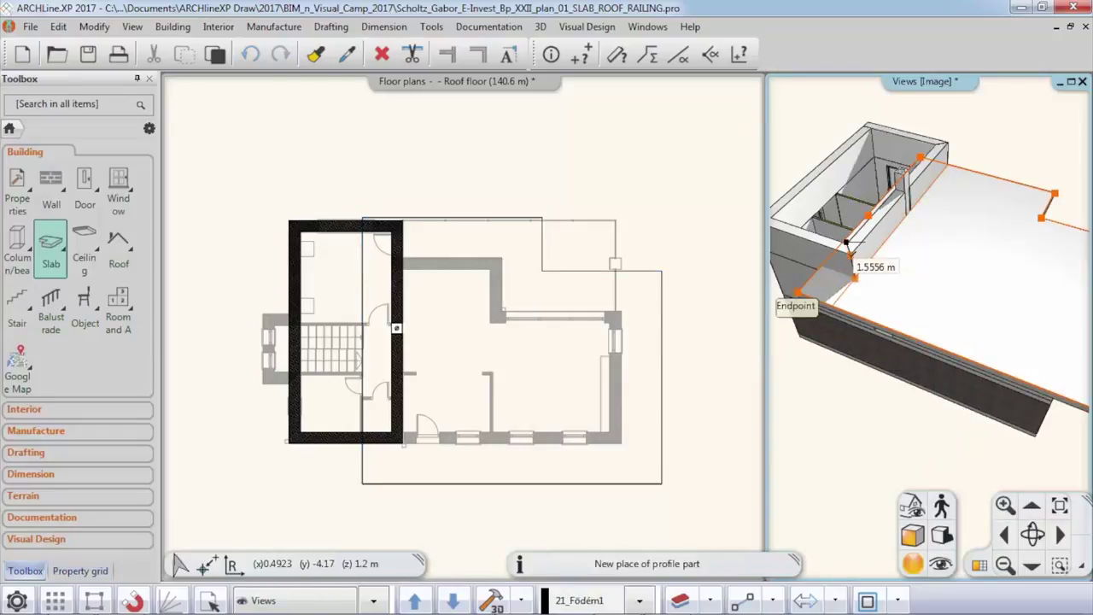
{"action": "left_click", "coordinate": [848, 249]}
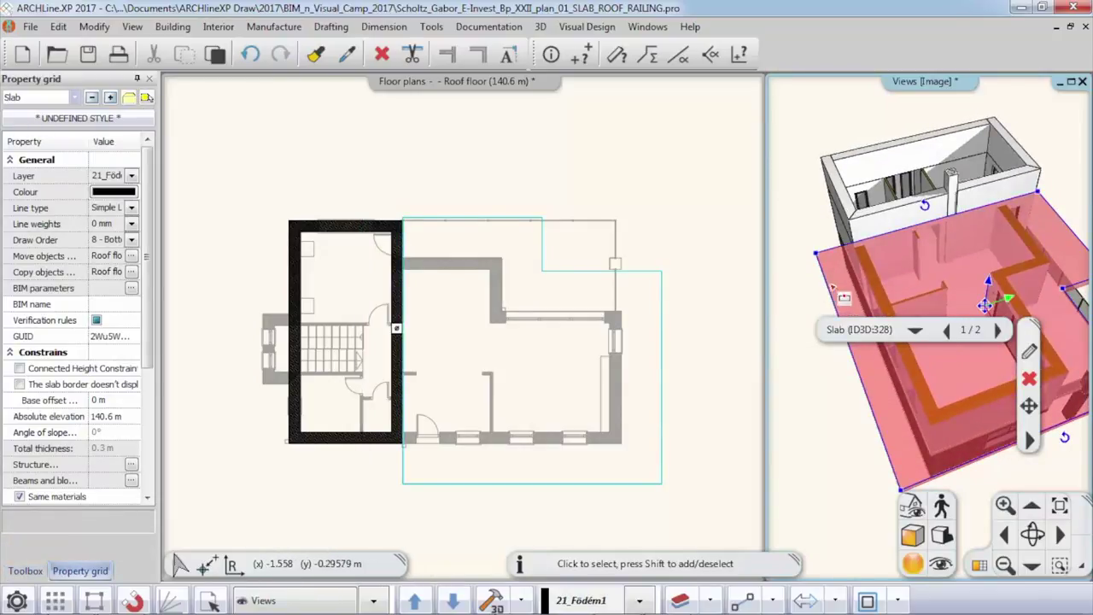
{"action": "mouse_move", "coordinate": [827, 277]}
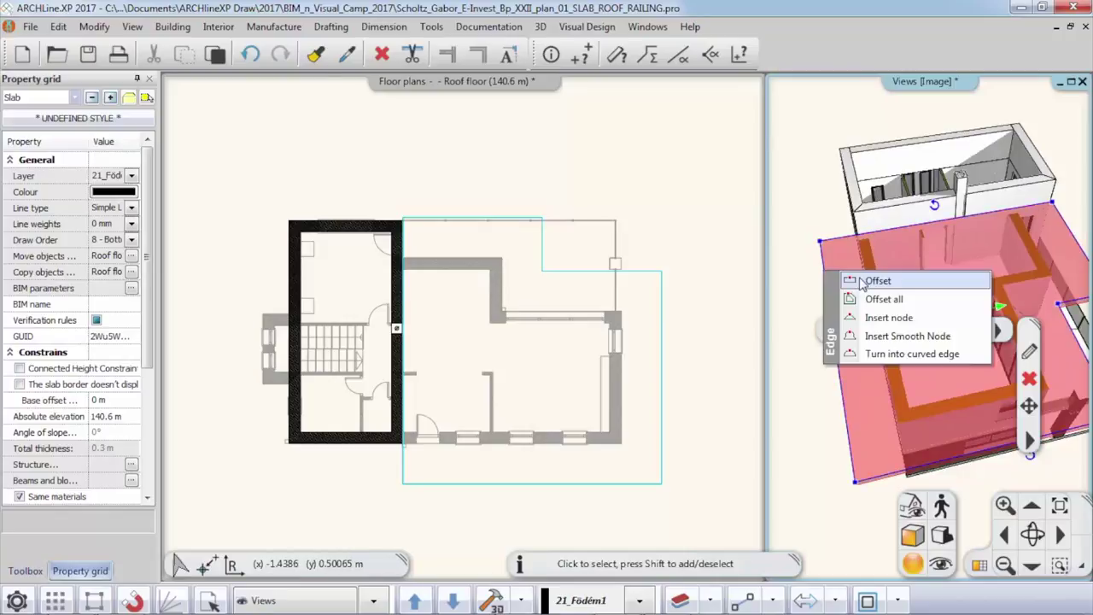
{"action": "left_click", "coordinate": [864, 283]}
{"action": "left_click", "coordinate": [854, 232]}
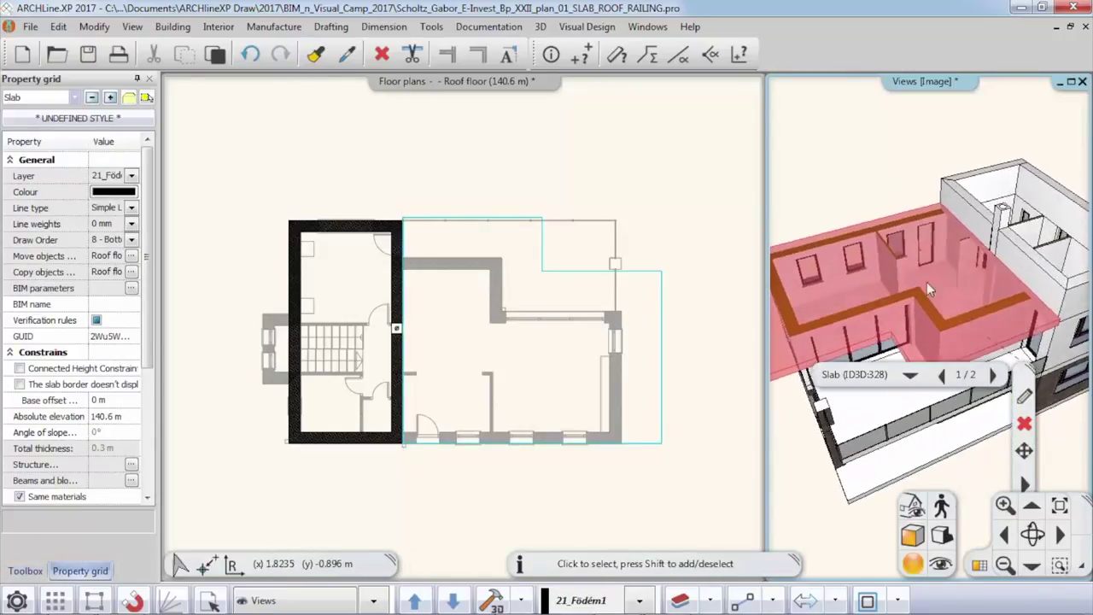
{"action": "mouse_move", "coordinate": [1034, 348]}
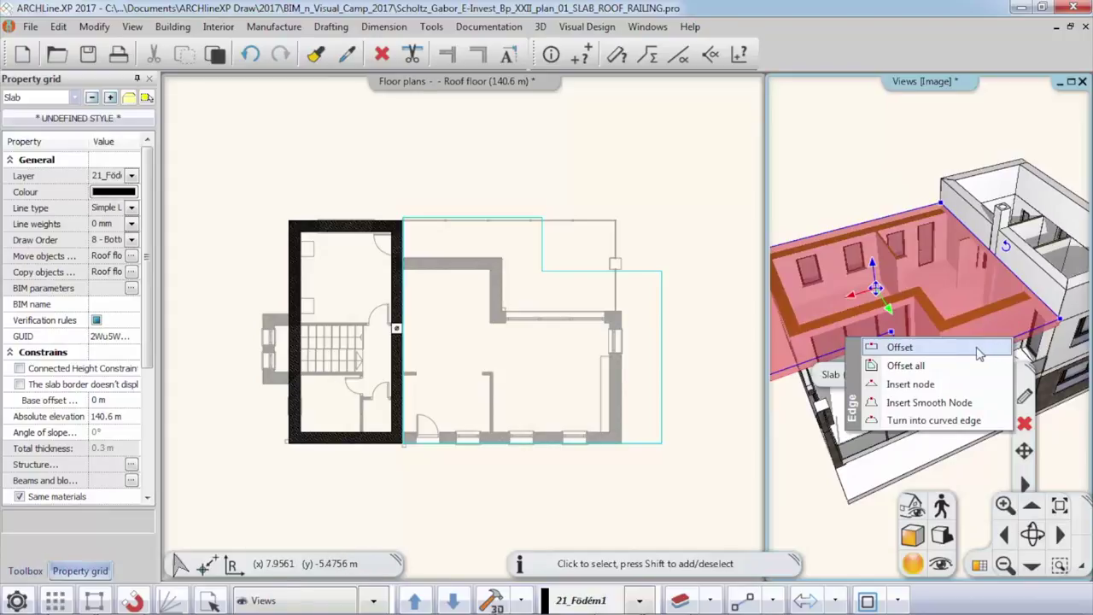
{"action": "left_click", "coordinate": [899, 346]}
{"action": "left_click", "coordinate": [1064, 277]}
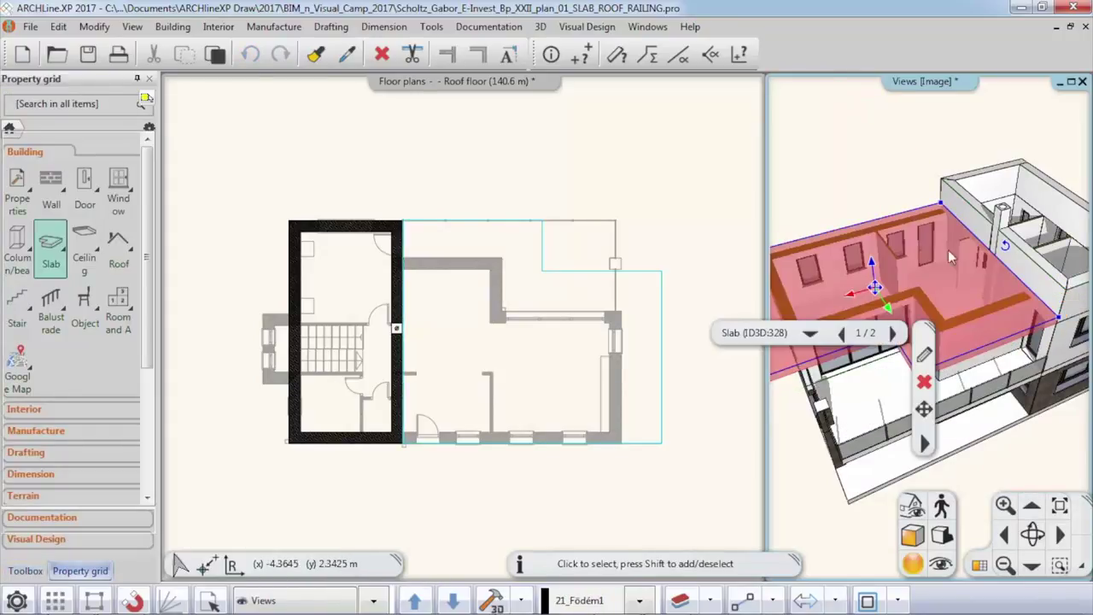
{"action": "left_click", "coordinate": [870, 184]}
{"action": "scroll", "coordinate": [935, 285], "scroll_direction": "down", "scroll_amount": 3}
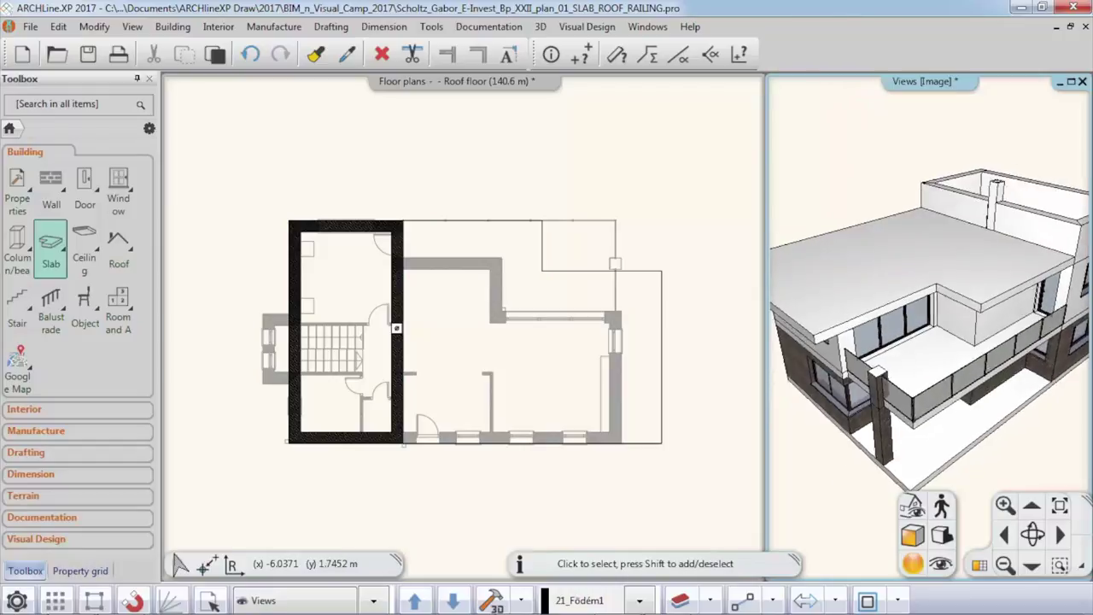
{"action": "mouse_move", "coordinate": [935, 284]}
{"action": "middle_mouse_down"}
{"action": "mouse_move", "coordinate": [871, 298]}
{"action": "mouse_move", "coordinate": [950, 298]}
{"action": "middle_mouse_up"}
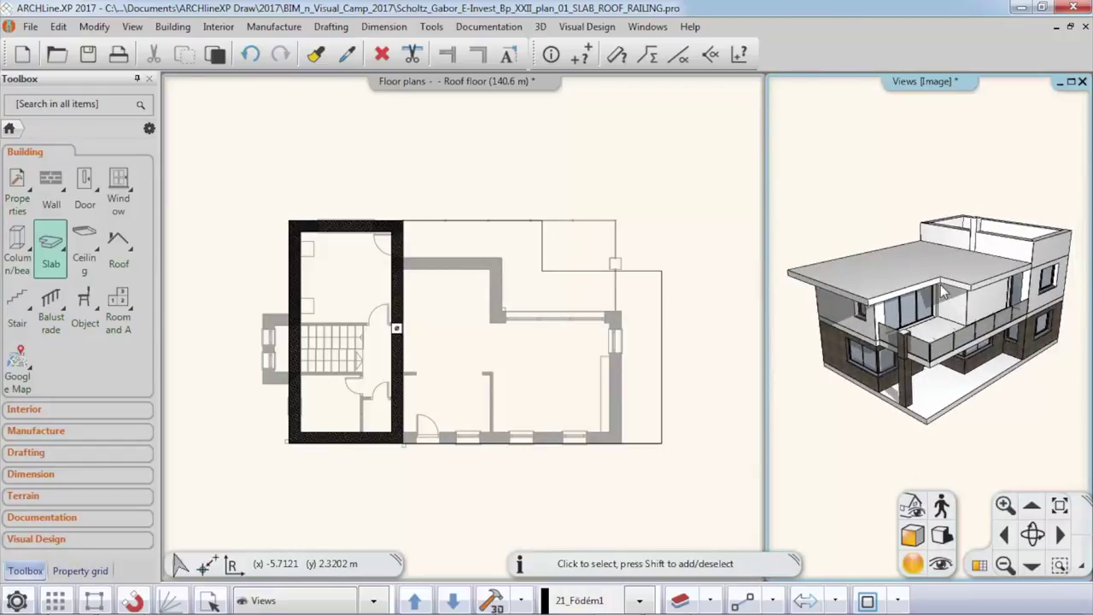
{"action": "left_click", "coordinate": [38, 410]}
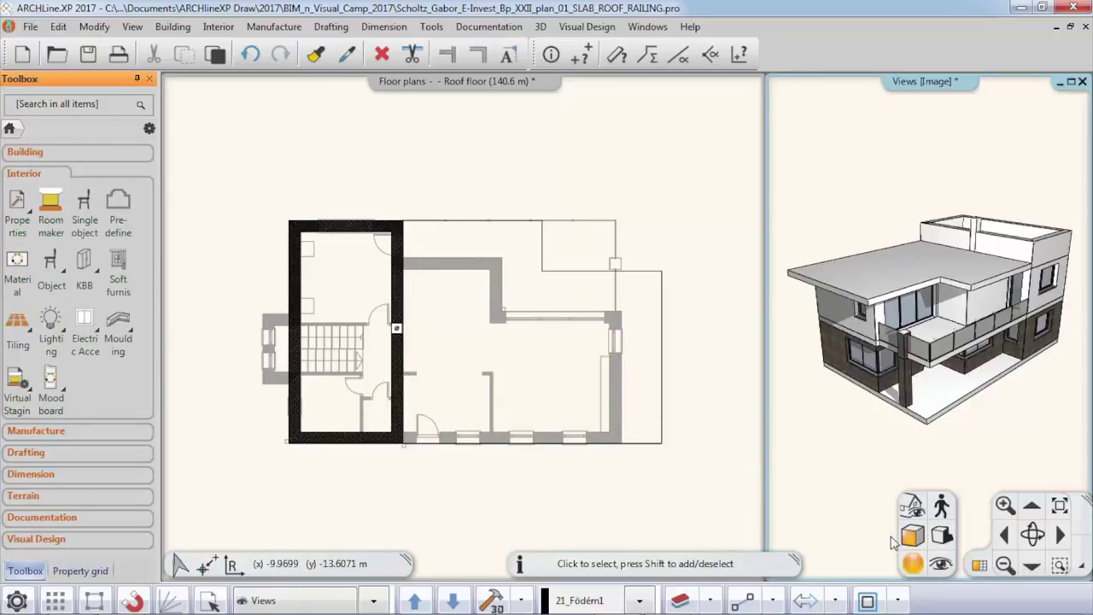
Step: Run a horizontal moulding along the roof slab's front edges and open its profile settings
{"action": "left_click", "coordinate": [979, 565]}
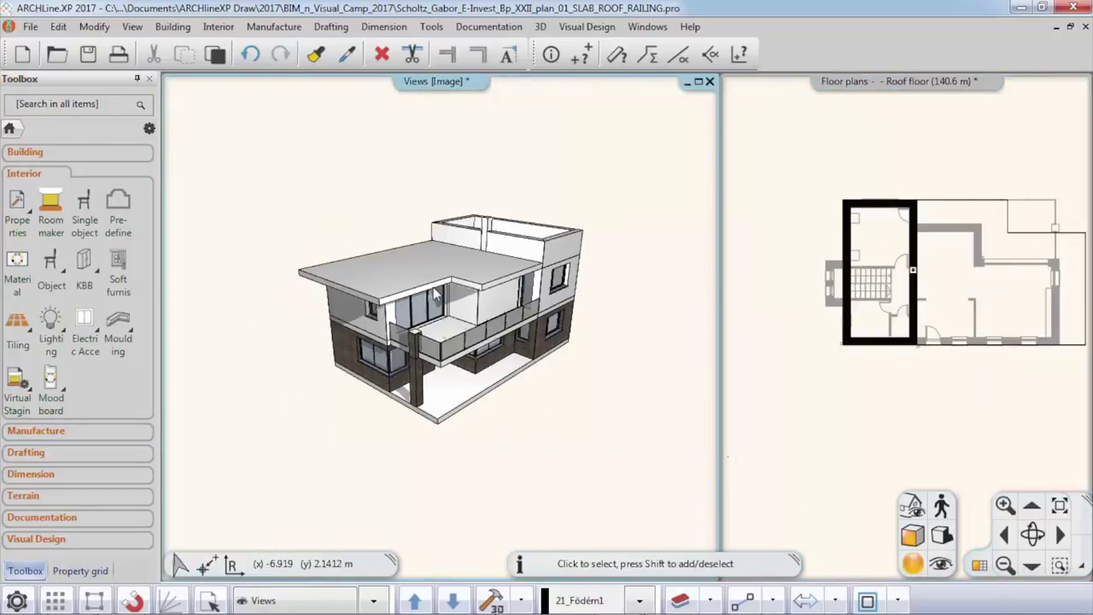
{"action": "left_click", "coordinate": [119, 329]}
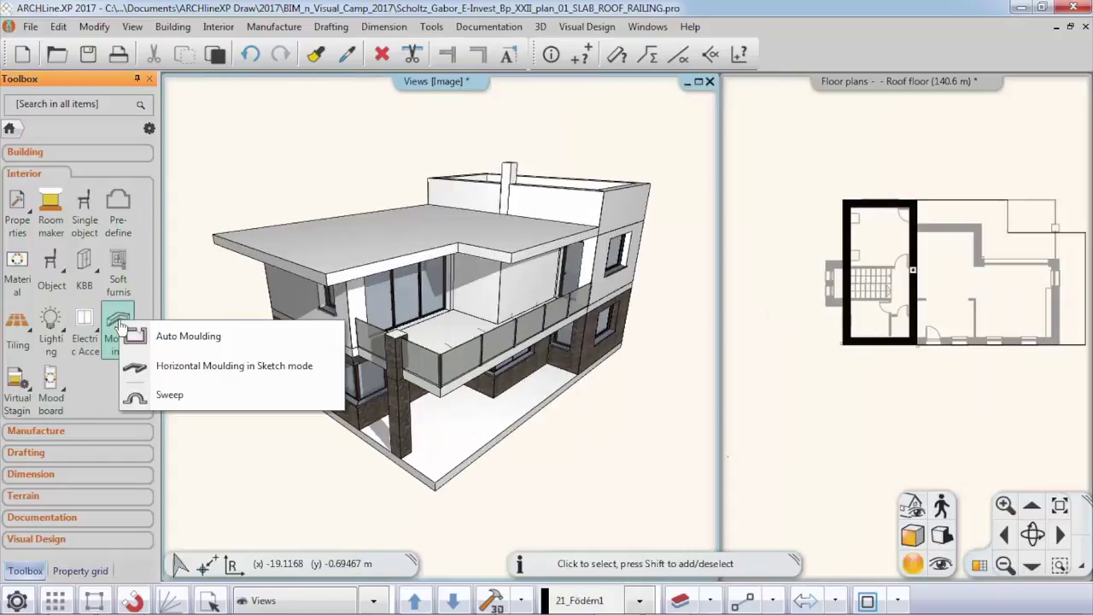
{"action": "left_click", "coordinate": [189, 367]}
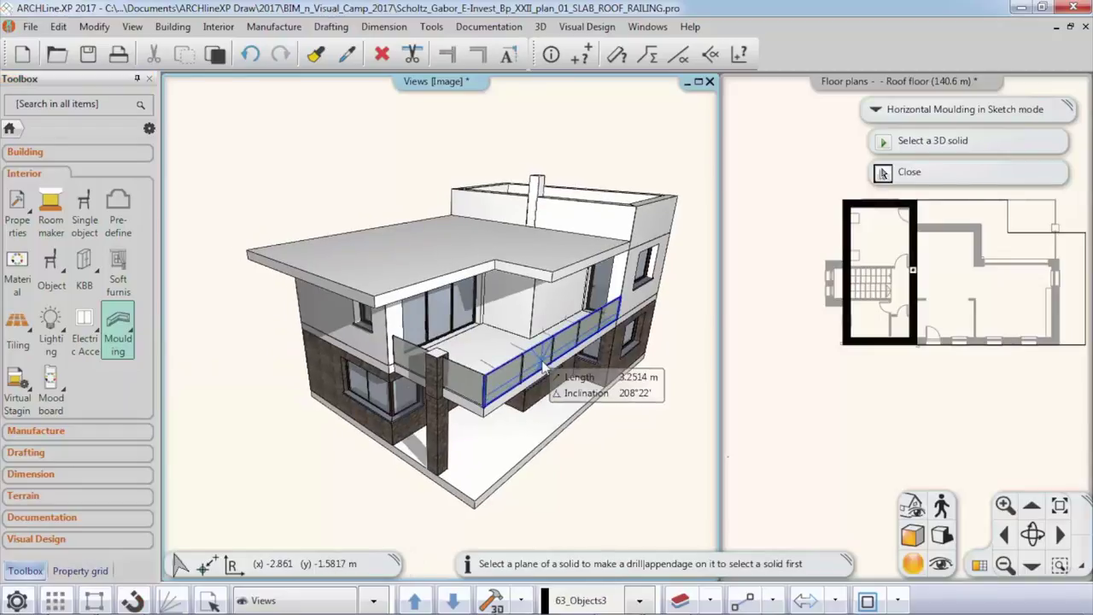
{"action": "left_click", "coordinate": [447, 260]}
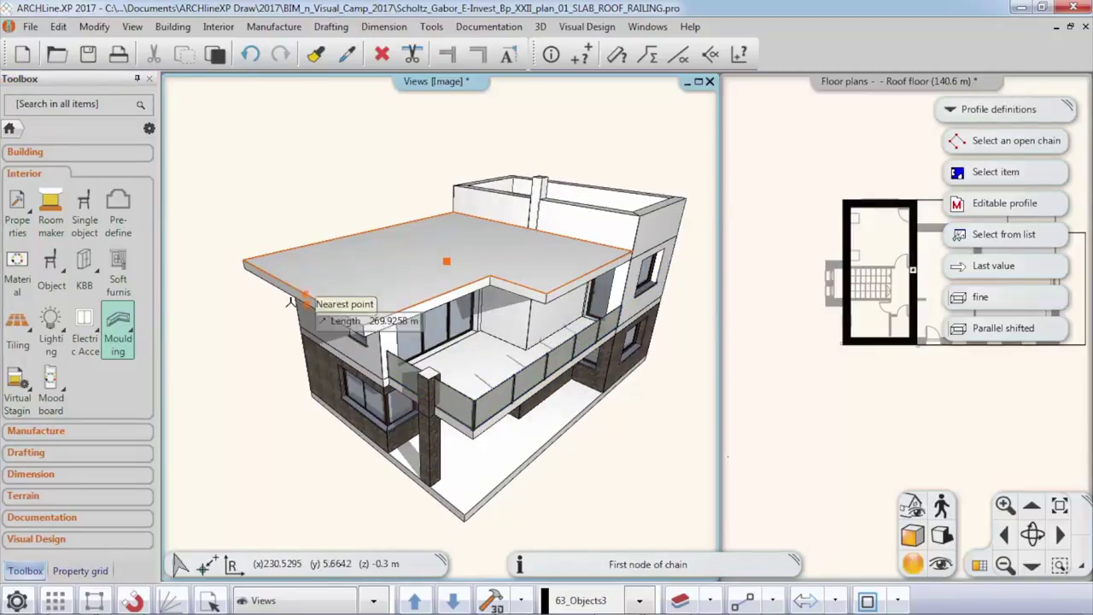
{"action": "left_click", "coordinate": [245, 258]}
{"action": "left_click", "coordinate": [359, 322]}
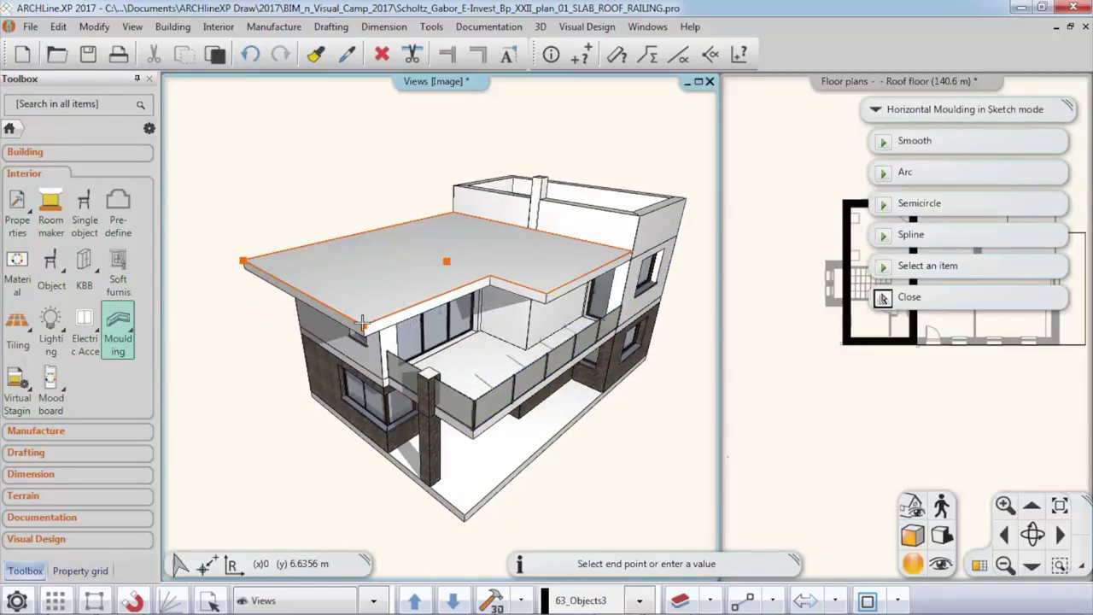
{"action": "left_click", "coordinate": [546, 293]}
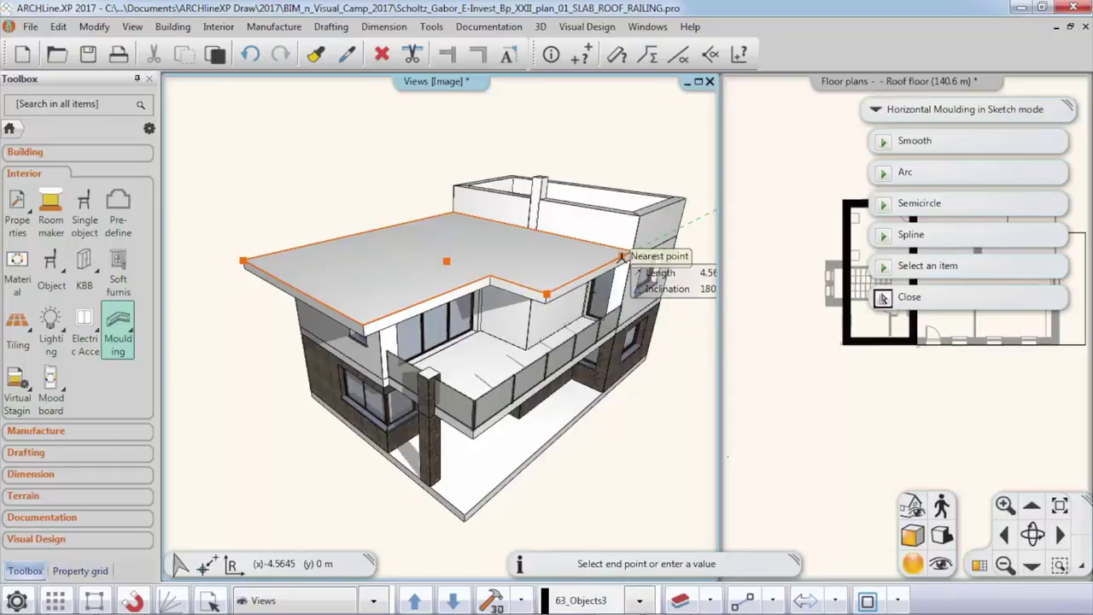
{"action": "left_click", "coordinate": [632, 252]}
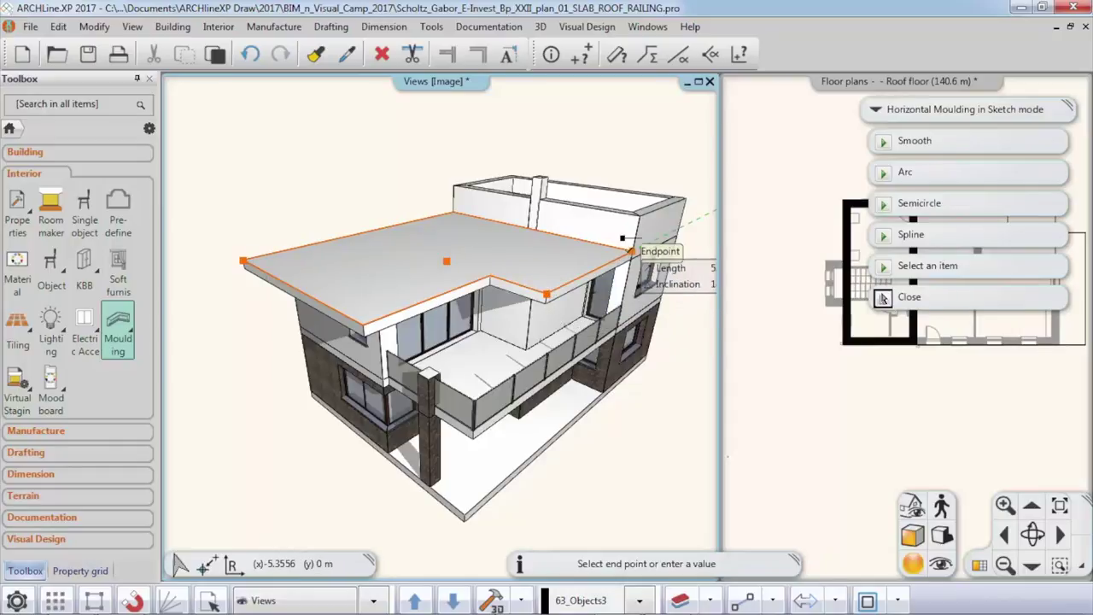
{"action": "right_click", "coordinate": [493, 252]}
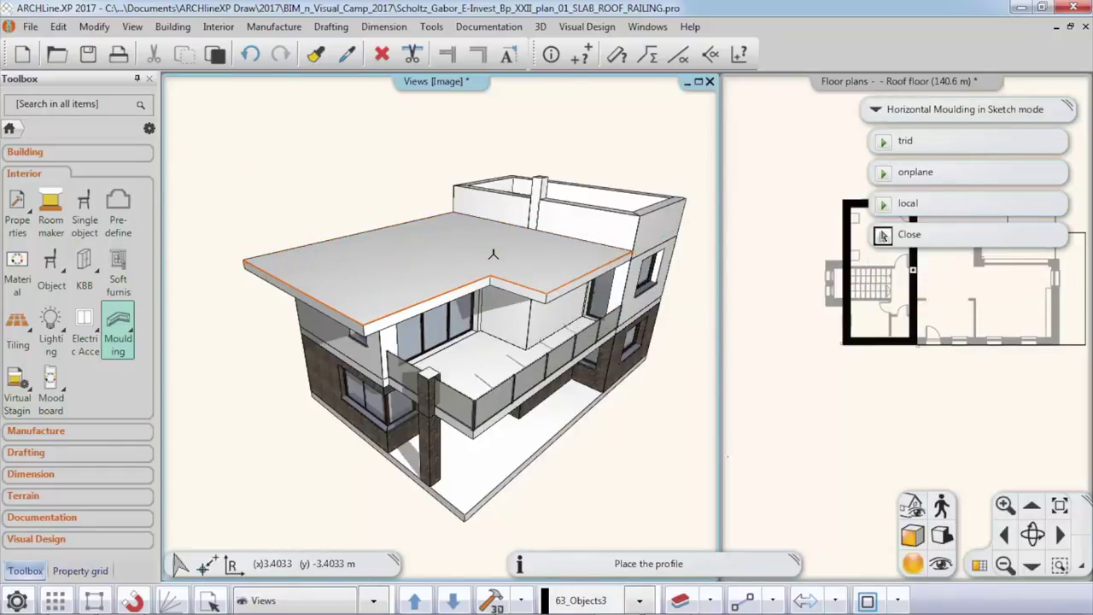
{"action": "left_click", "coordinate": [331, 207]}
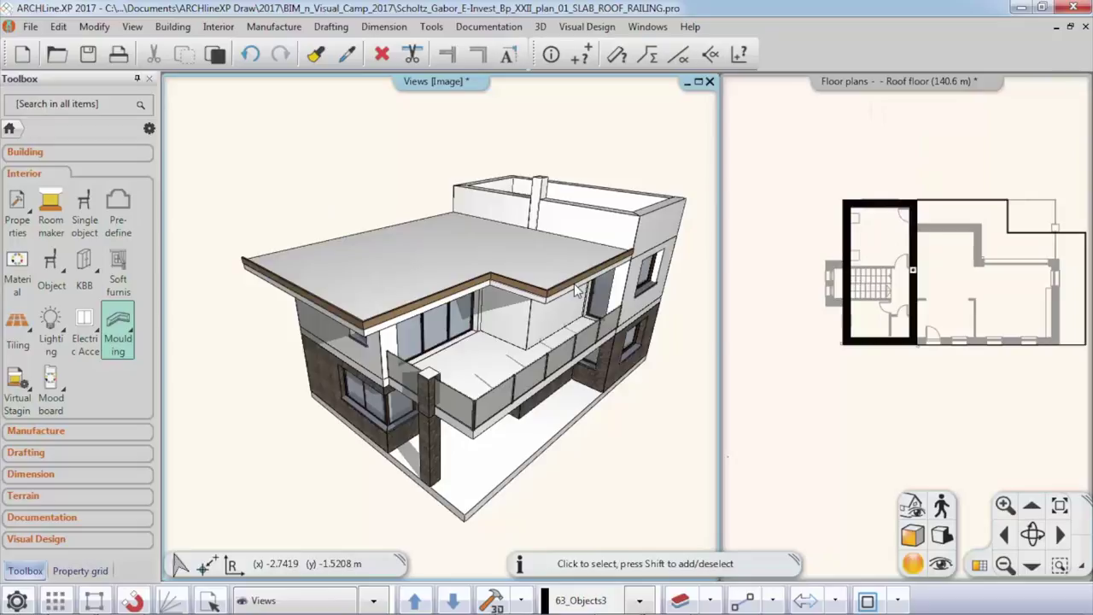
{"action": "left_click", "coordinate": [359, 336]}
{"action": "left_click", "coordinate": [382, 376]}
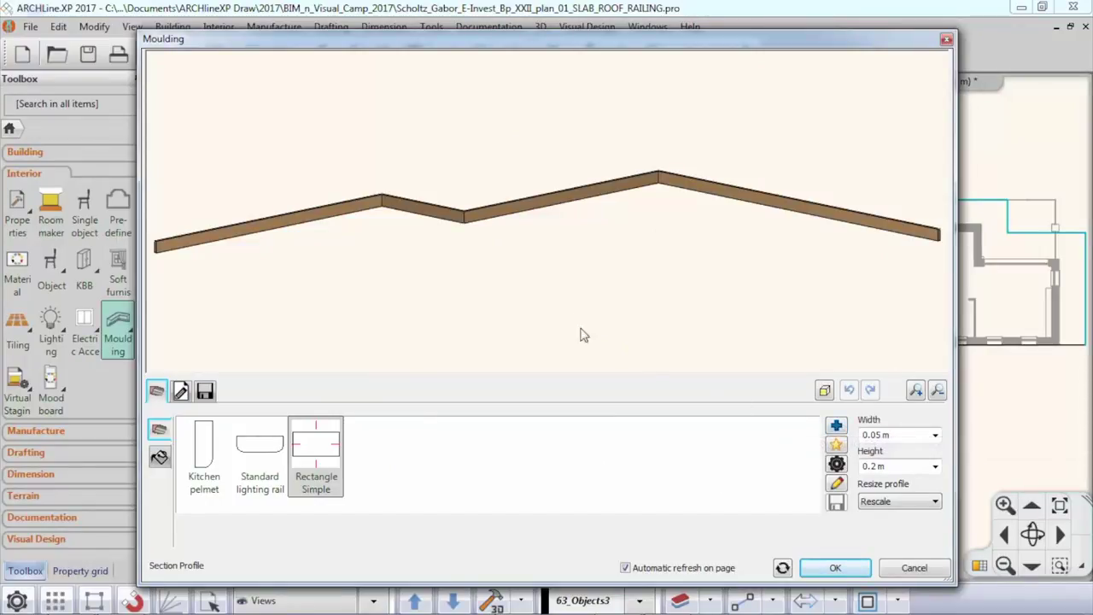
Step: Set the rectangle moulding profile to 0.015 m wide and 0.15 m high
{"action": "left_click", "coordinate": [837, 464]}
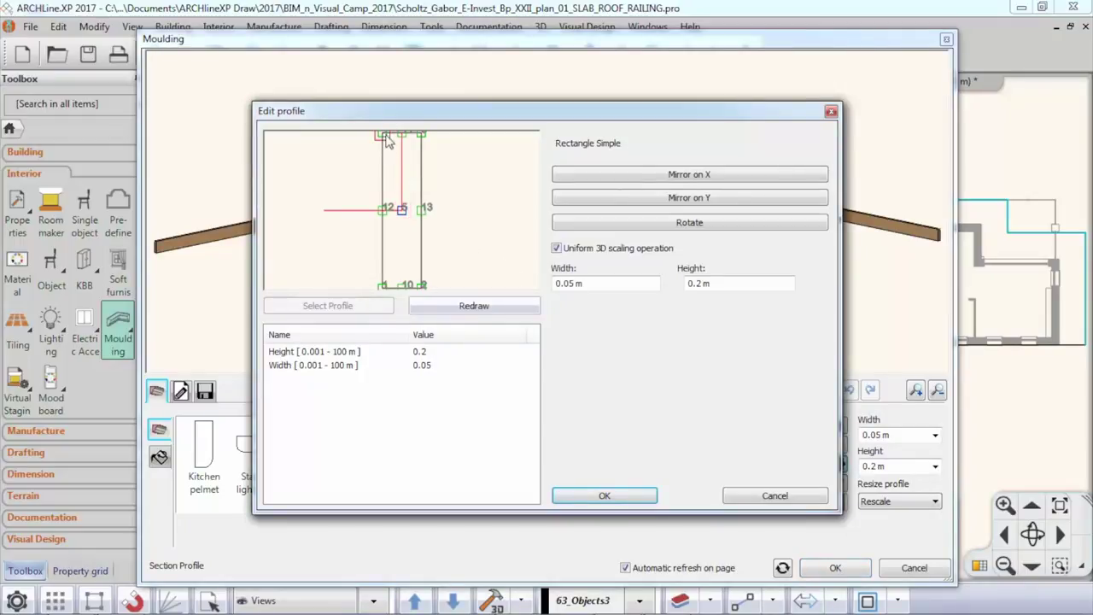
{"action": "left_click", "coordinate": [629, 497]}
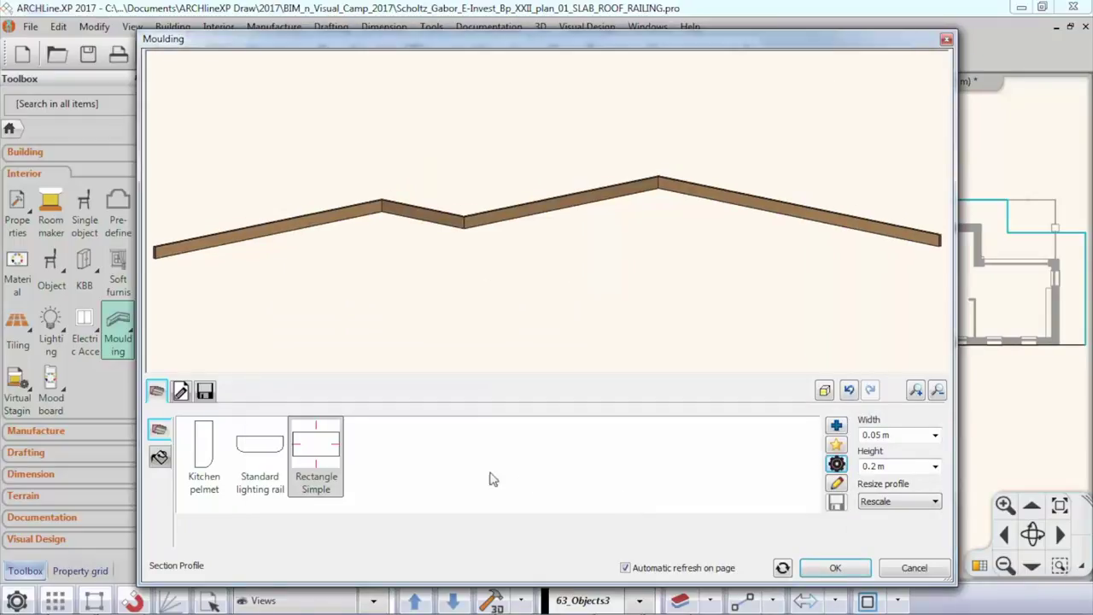
{"action": "double_click", "coordinate": [878, 435]}
{"action": "type", "text": "0.06"}
{"action": "type", "text": "1"}
{"action": "double_click", "coordinate": [873, 467]}
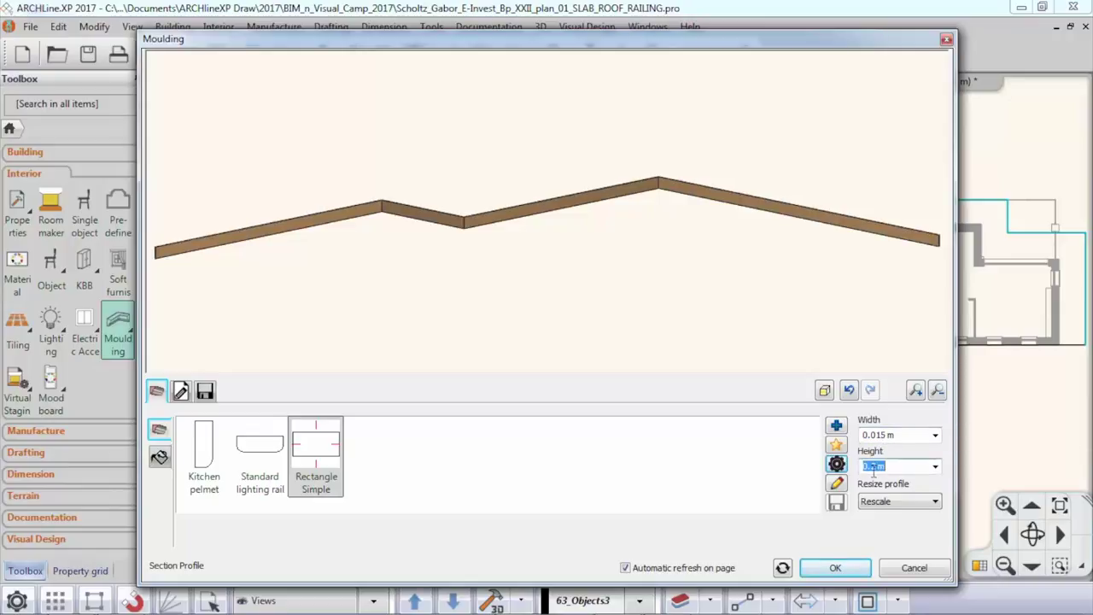
{"action": "type", "text": "0.15"}
{"action": "key", "text": "Tab"}
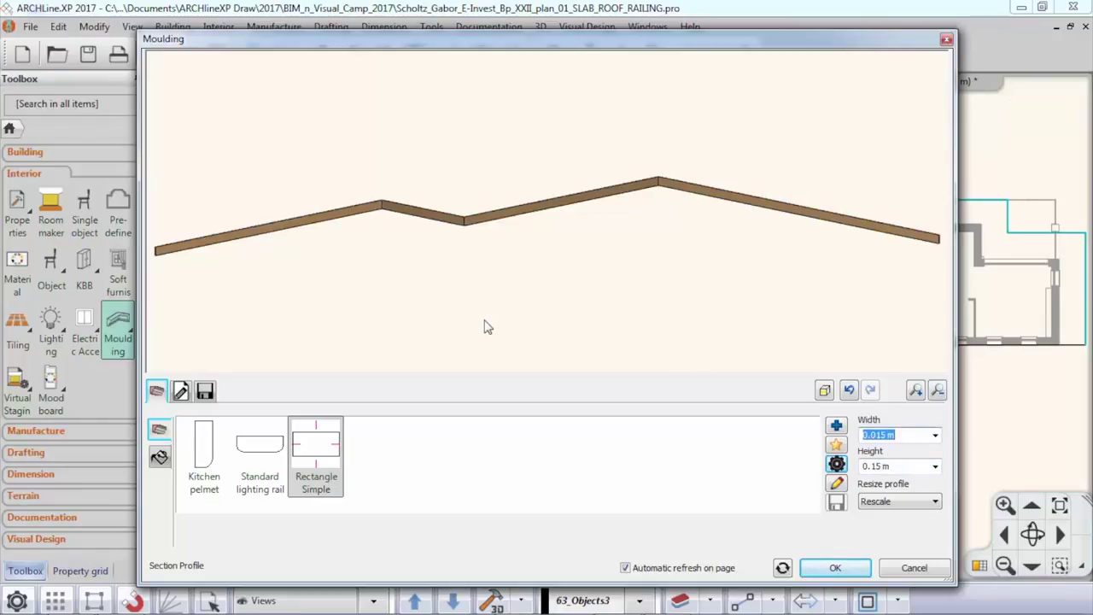
Step: Give the moulding the 70%Grau material from the model and apply the settings
{"action": "left_click", "coordinate": [159, 457]}
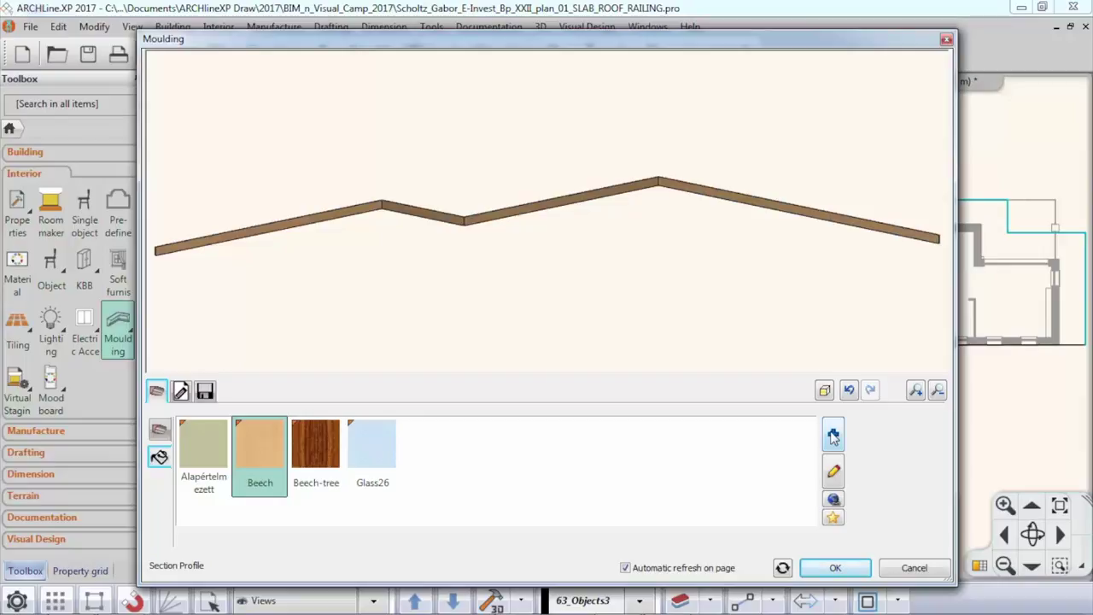
{"action": "left_click", "coordinate": [834, 437]}
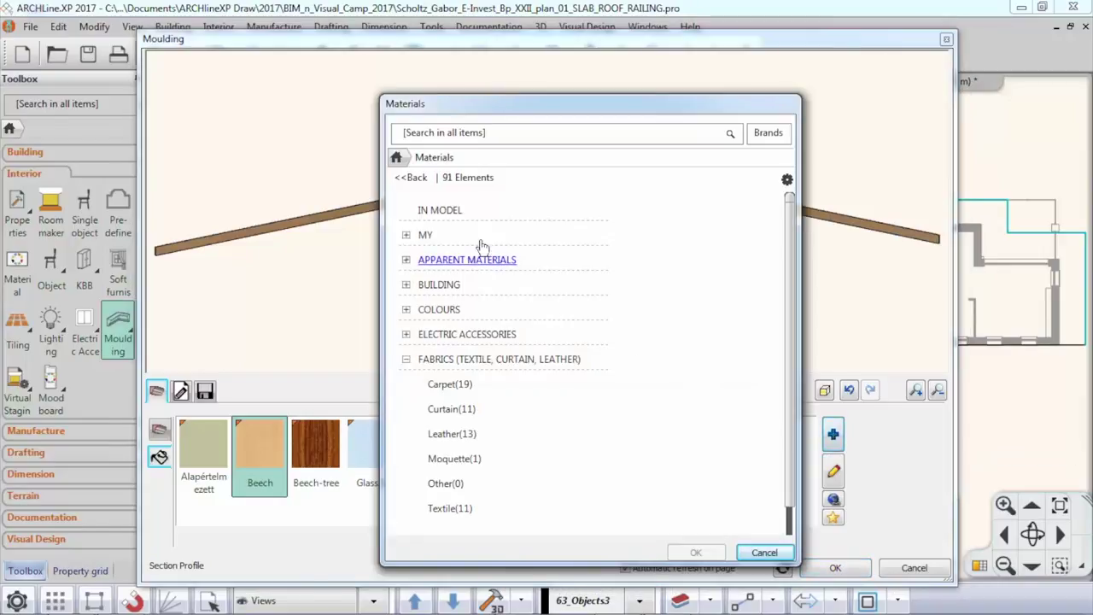
{"action": "left_click", "coordinate": [436, 211]}
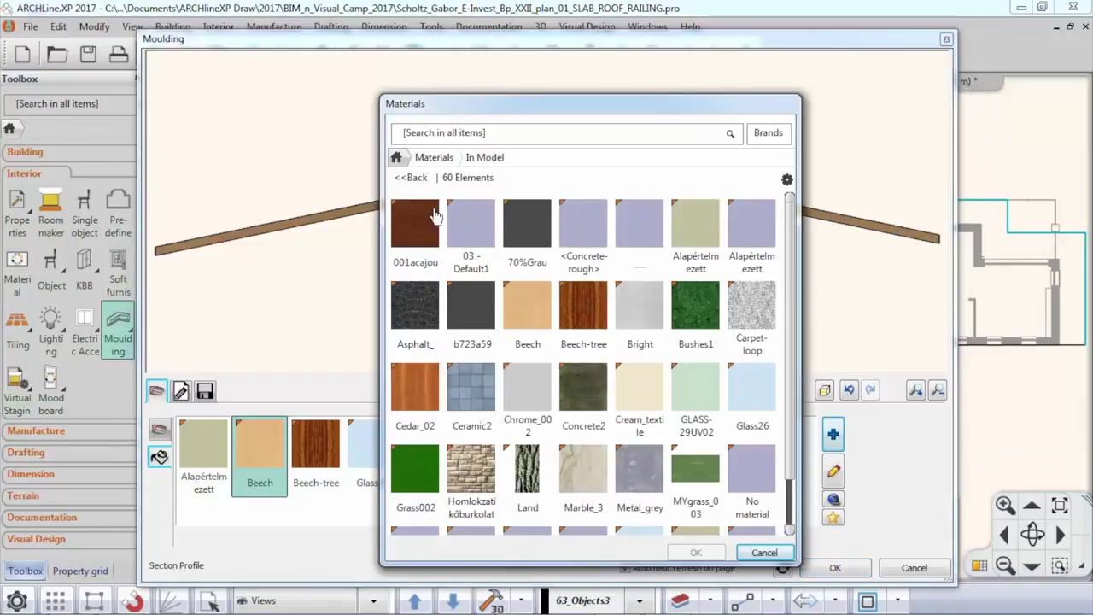
{"action": "left_click", "coordinate": [522, 242]}
{"action": "left_click", "coordinate": [697, 552]}
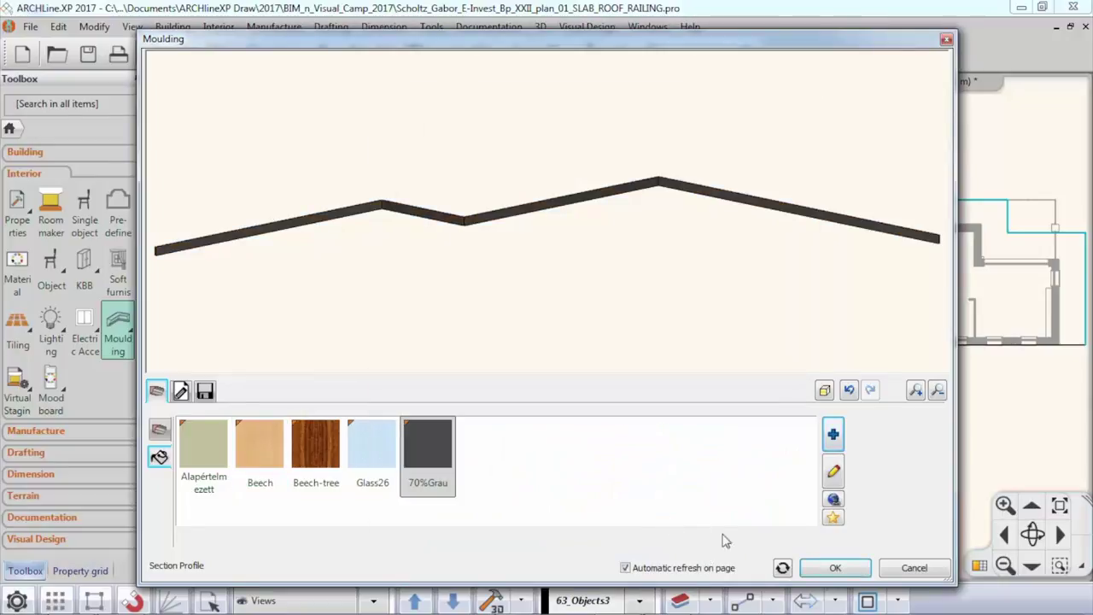
{"action": "left_click", "coordinate": [830, 568]}
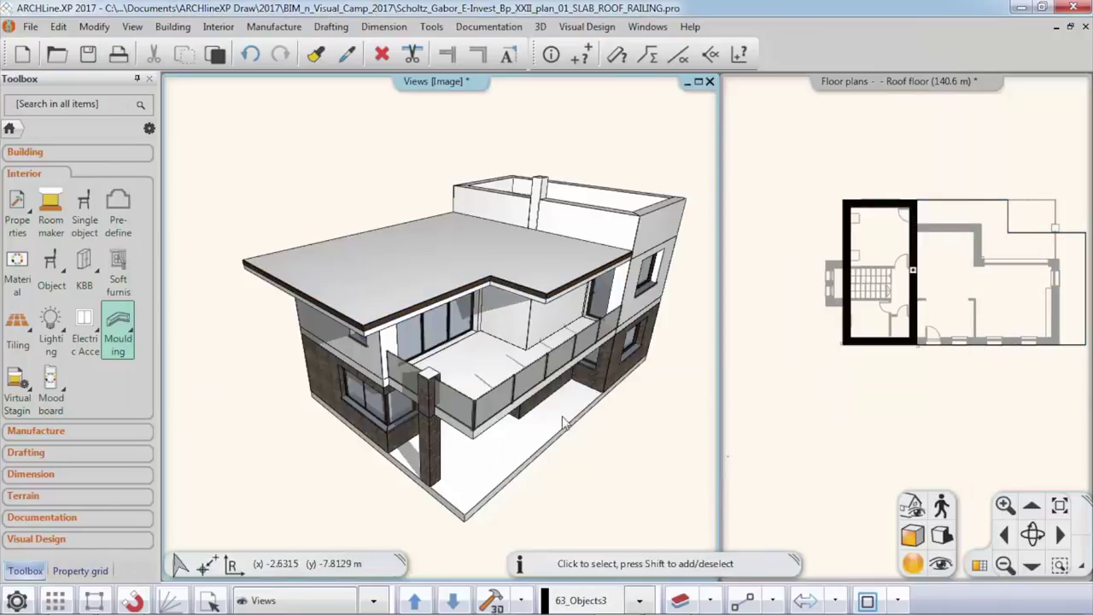
Step: Give the roof slab a separate 70%Grau top material while its sides stay Stucco2
{"action": "left_click", "coordinate": [465, 256]}
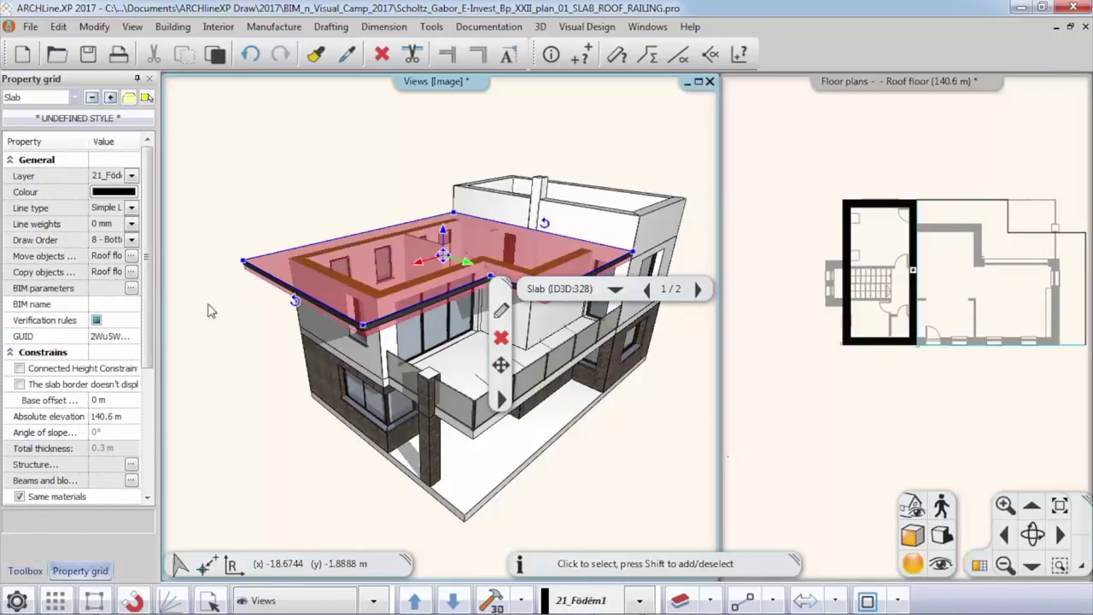
{"action": "scroll", "coordinate": [135, 394], "scroll_direction": "down", "scroll_amount": 2}
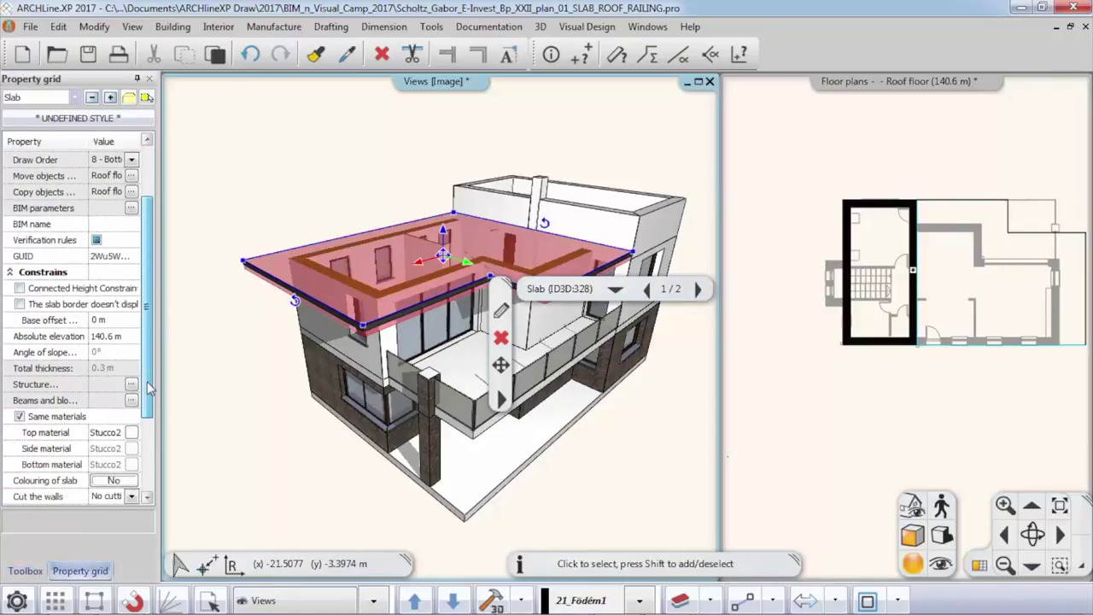
{"action": "left_click", "coordinate": [22, 416]}
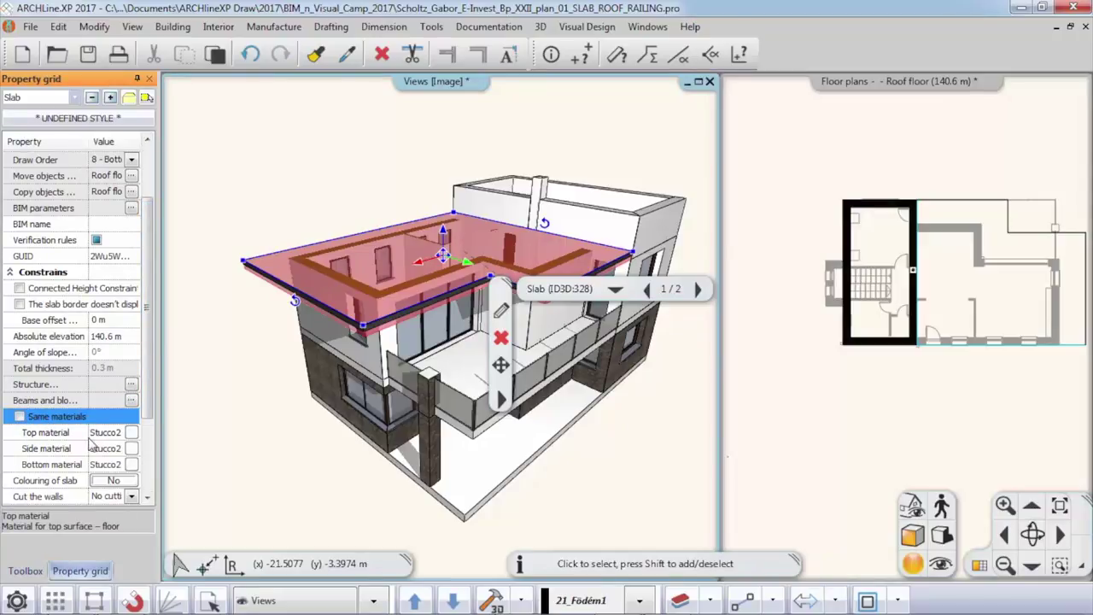
{"action": "left_click", "coordinate": [132, 433]}
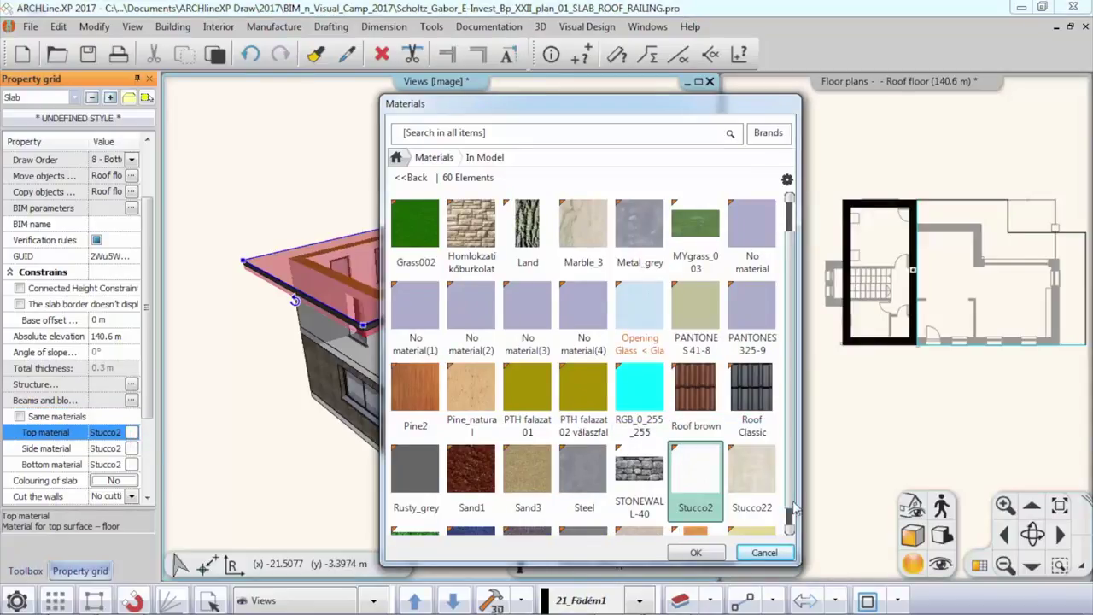
{"action": "scroll", "coordinate": [740, 483], "scroll_direction": "up", "scroll_amount": 3}
{"action": "left_click", "coordinate": [524, 239]}
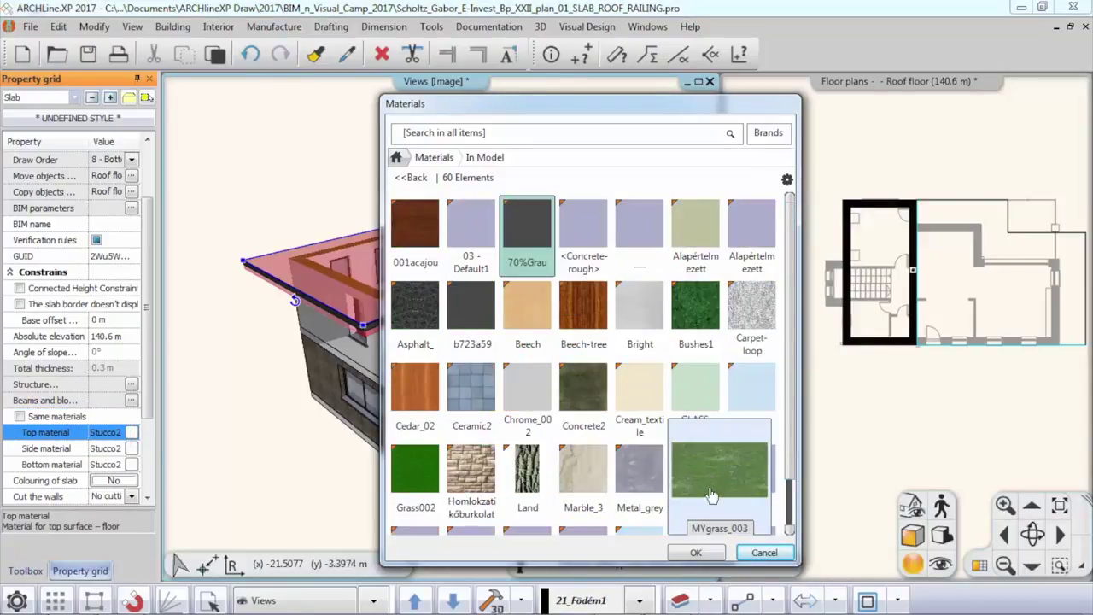
{"action": "left_click", "coordinate": [697, 553]}
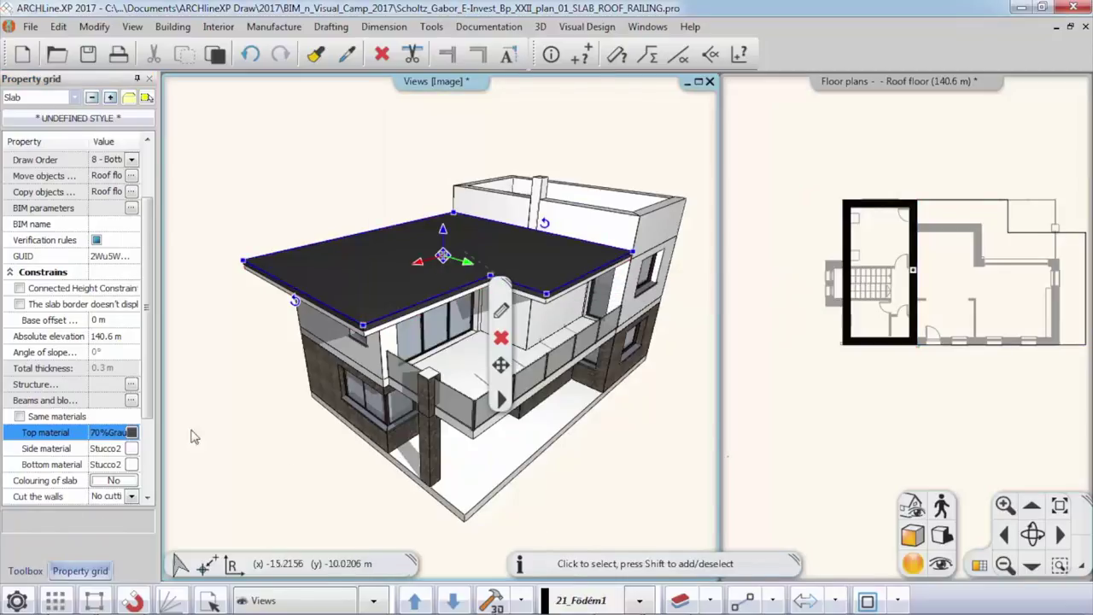
{"action": "left_click", "coordinate": [240, 439]}
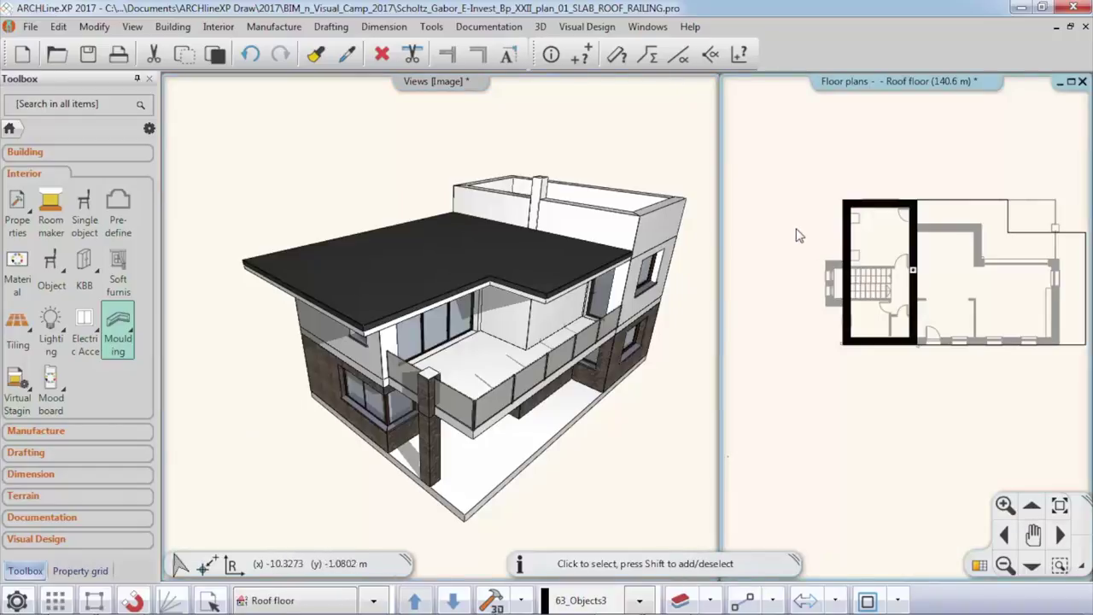
Step: Show the 1st Floor plan in the main view and enclose its walls for an automatic roof
{"action": "left_click", "coordinate": [979, 565]}
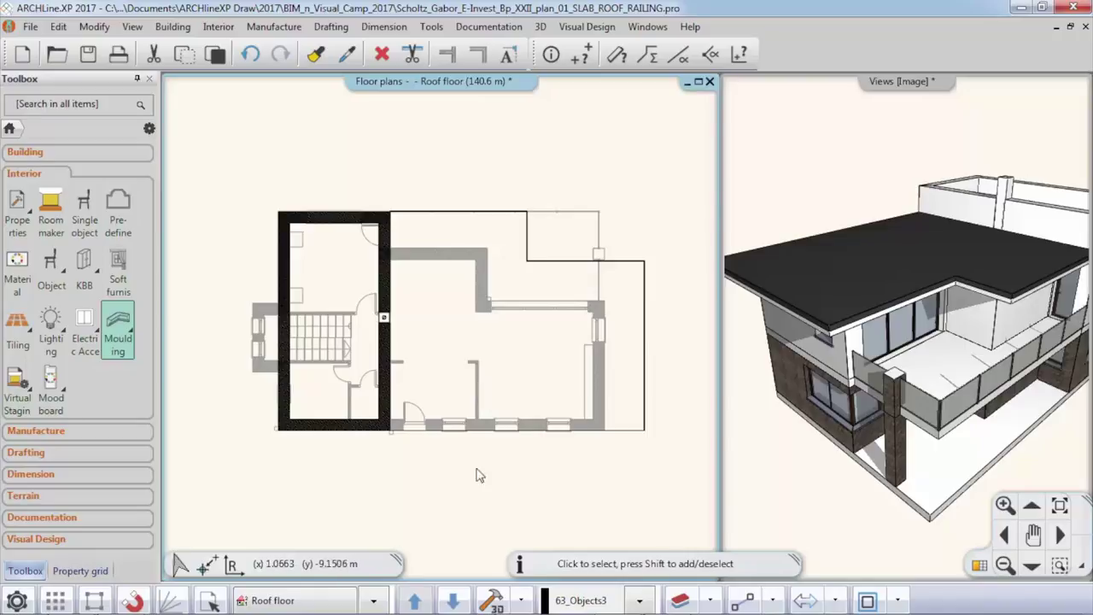
{"action": "left_click", "coordinate": [452, 602]}
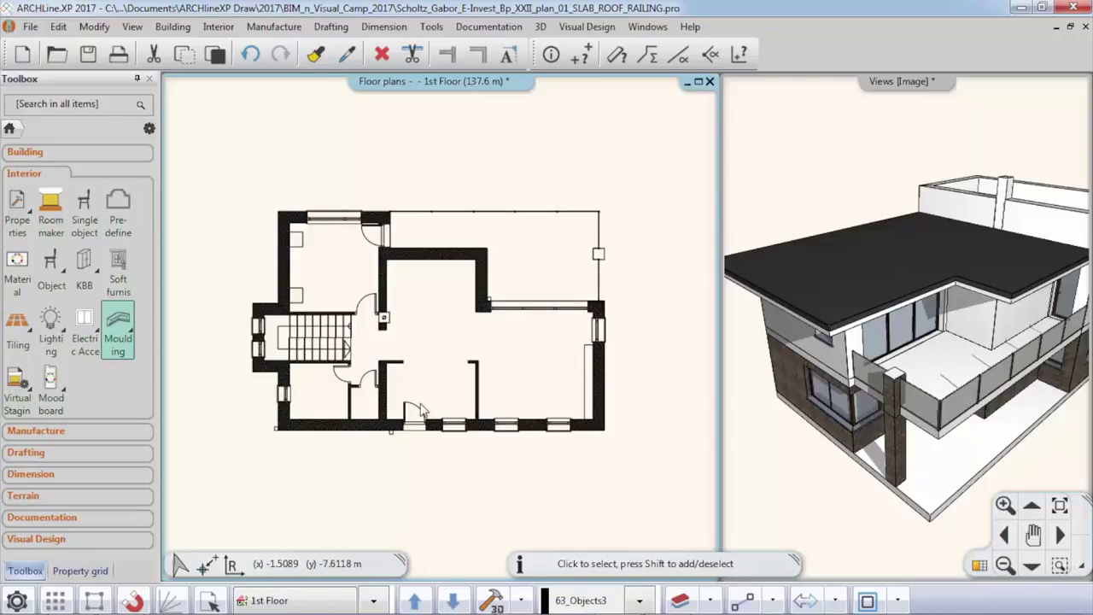
{"action": "left_click", "coordinate": [24, 153]}
{"action": "left_click", "coordinate": [119, 246]}
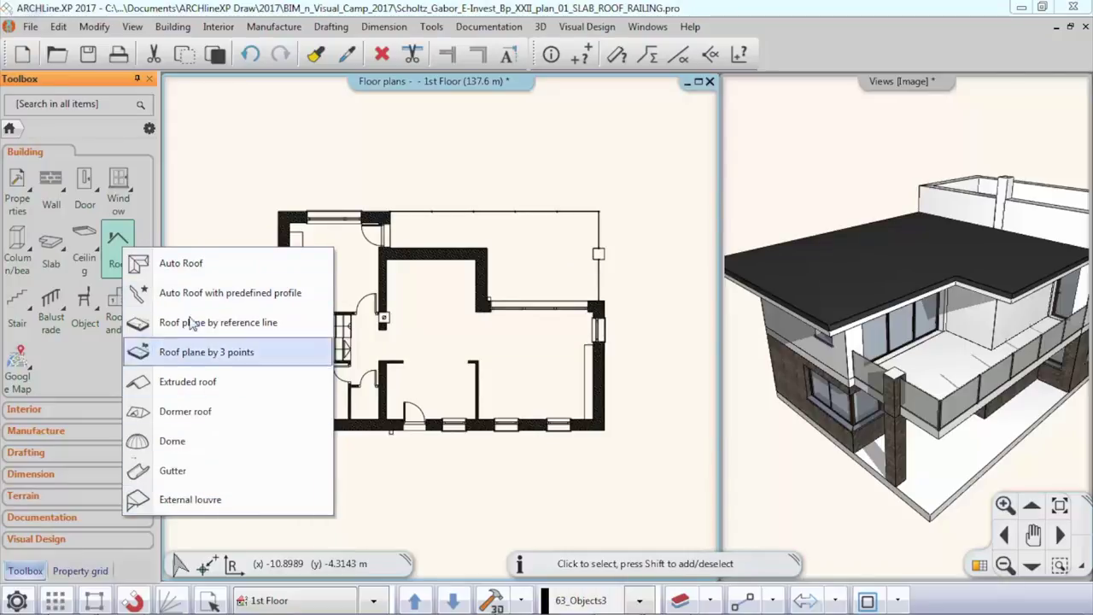
{"action": "left_click", "coordinate": [213, 267]}
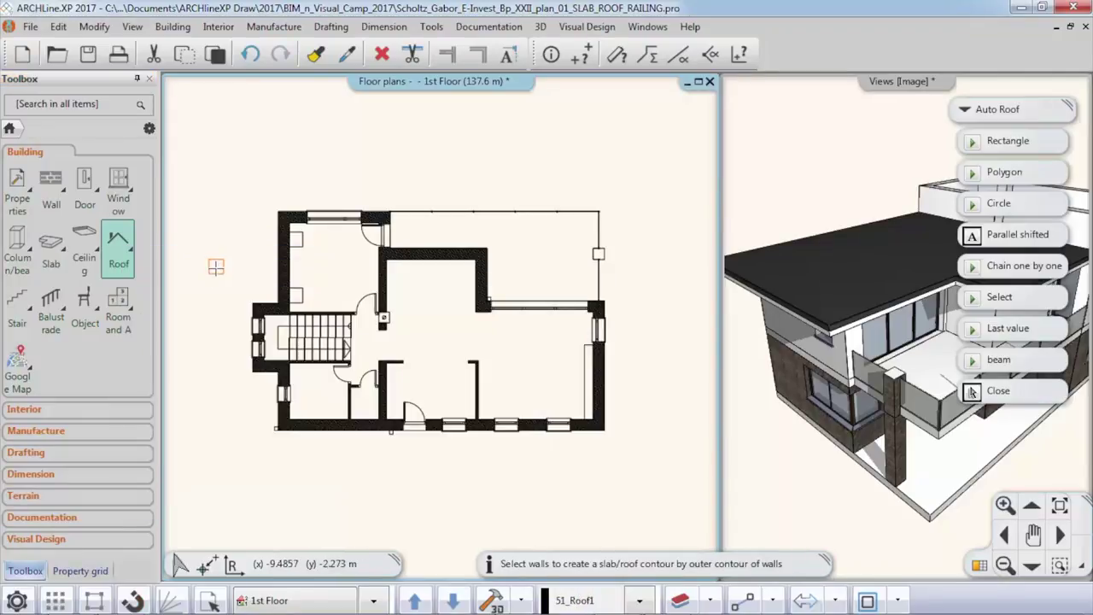
{"action": "left_click", "coordinate": [206, 168]}
{"action": "left_click", "coordinate": [650, 484]}
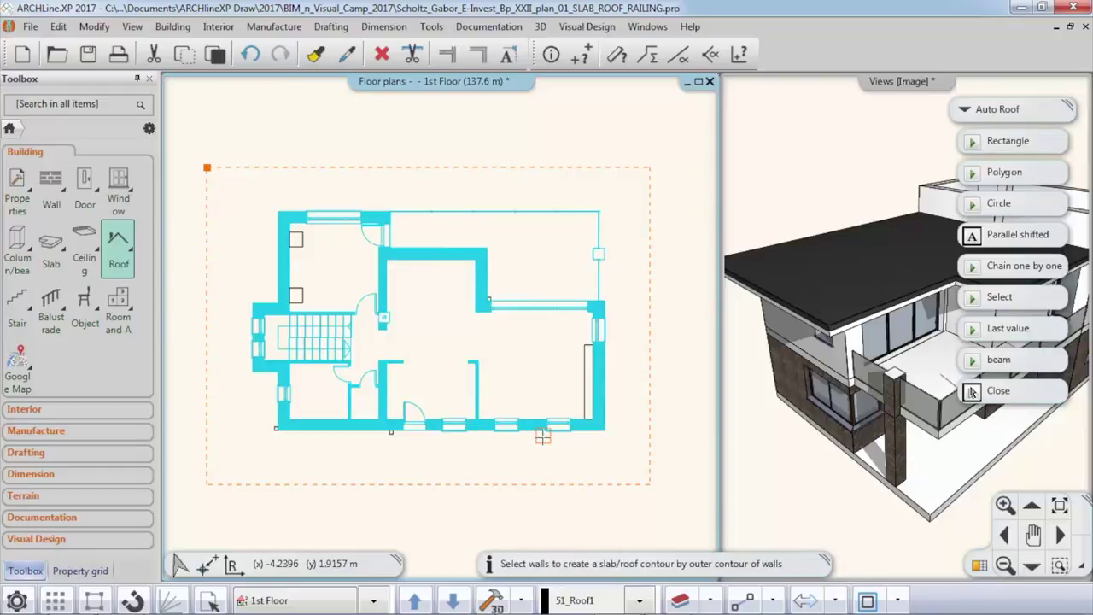
Step: Preview the automatic roof settings, close them, and return to the Roof floor plan
{"action": "right_click", "coordinate": [543, 436]}
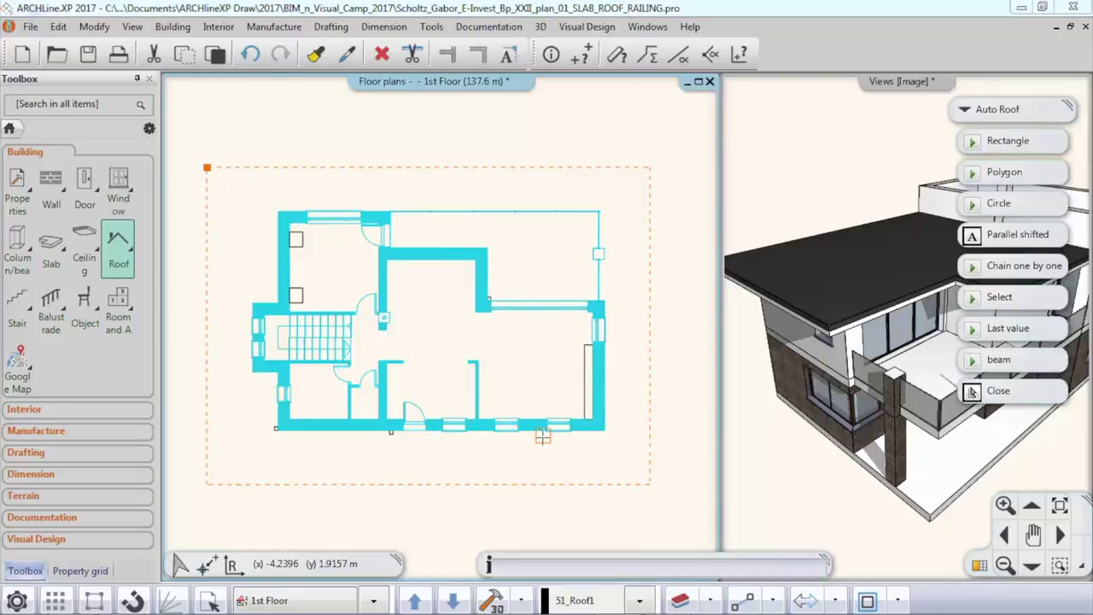
{"action": "left_click_drag", "start_coordinate": [841, 429], "coordinate": [847, 333]}
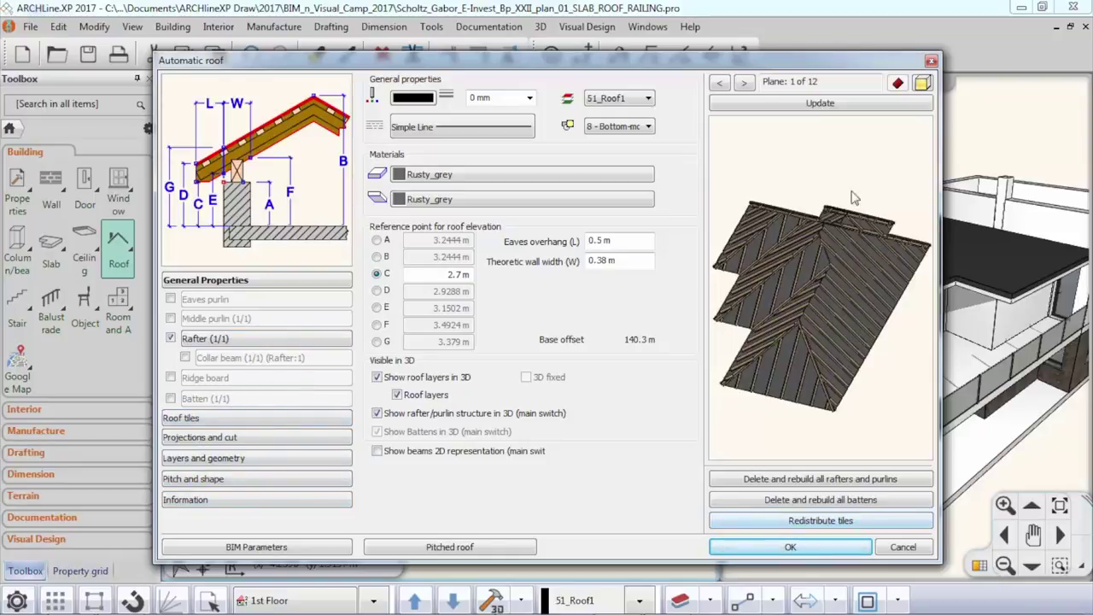
{"action": "left_click_drag", "start_coordinate": [850, 153], "coordinate": [854, 329]}
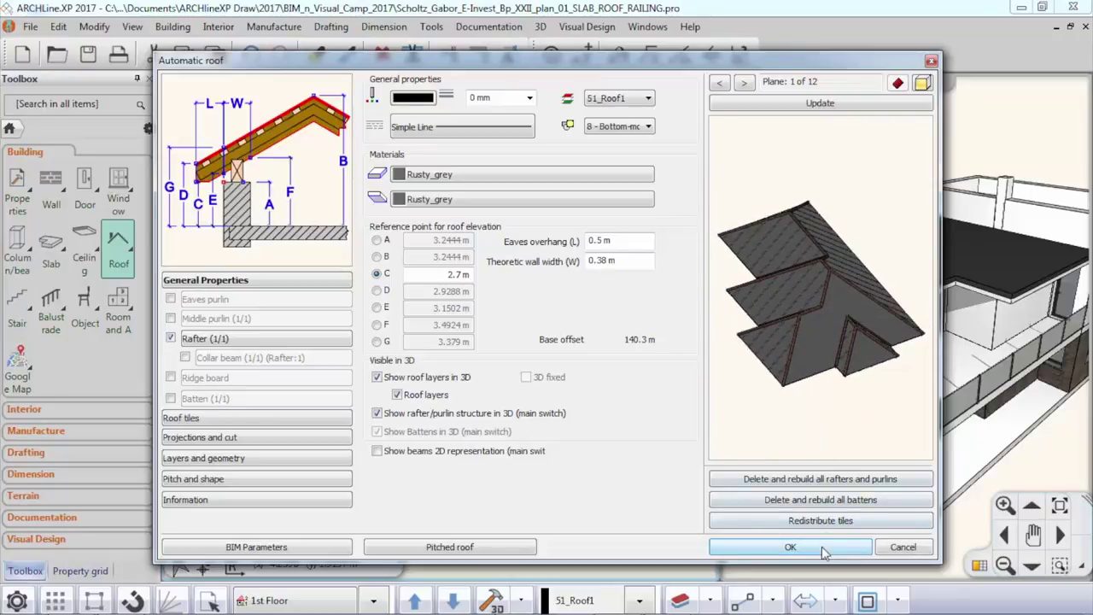
{"action": "left_click", "coordinate": [886, 554]}
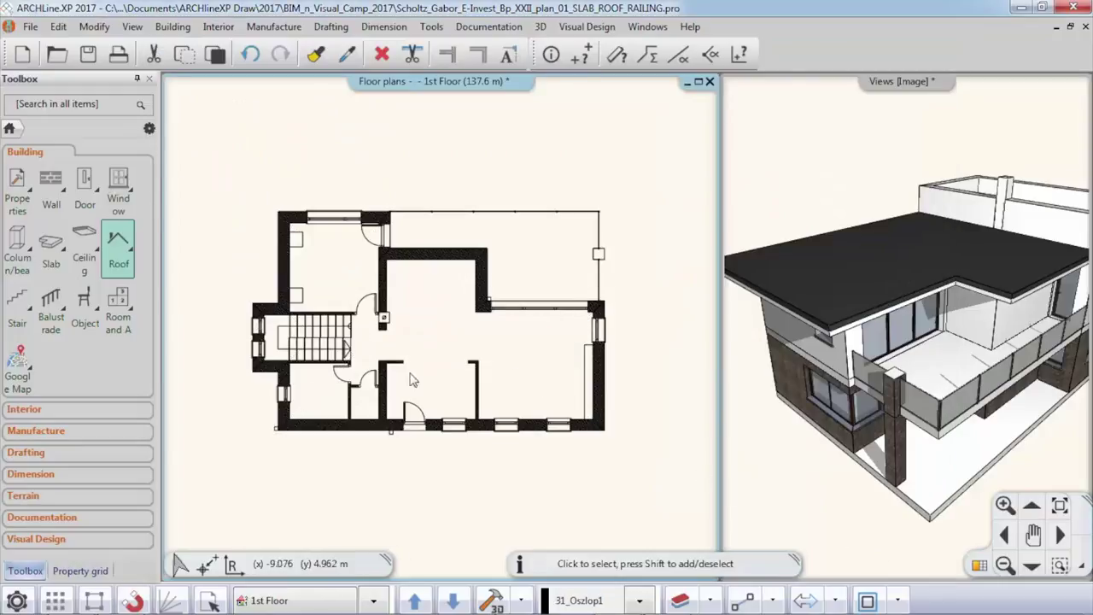
{"action": "left_click", "coordinate": [415, 600]}
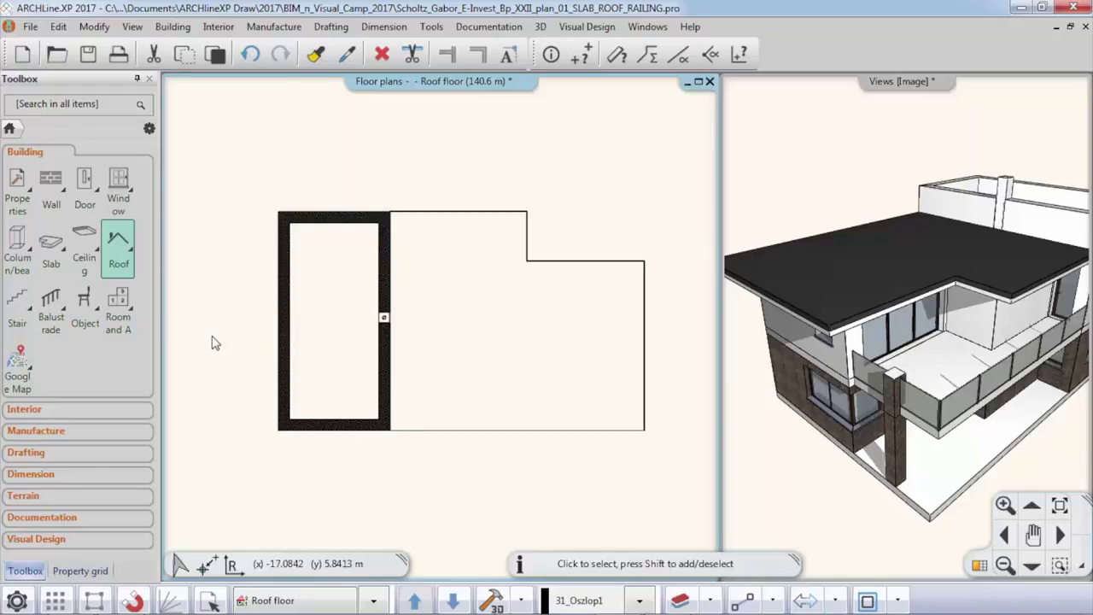
Step: Outline a rectangular automatic roof over the narrow walls, with an 8.58 m left side
{"action": "left_click", "coordinate": [126, 241]}
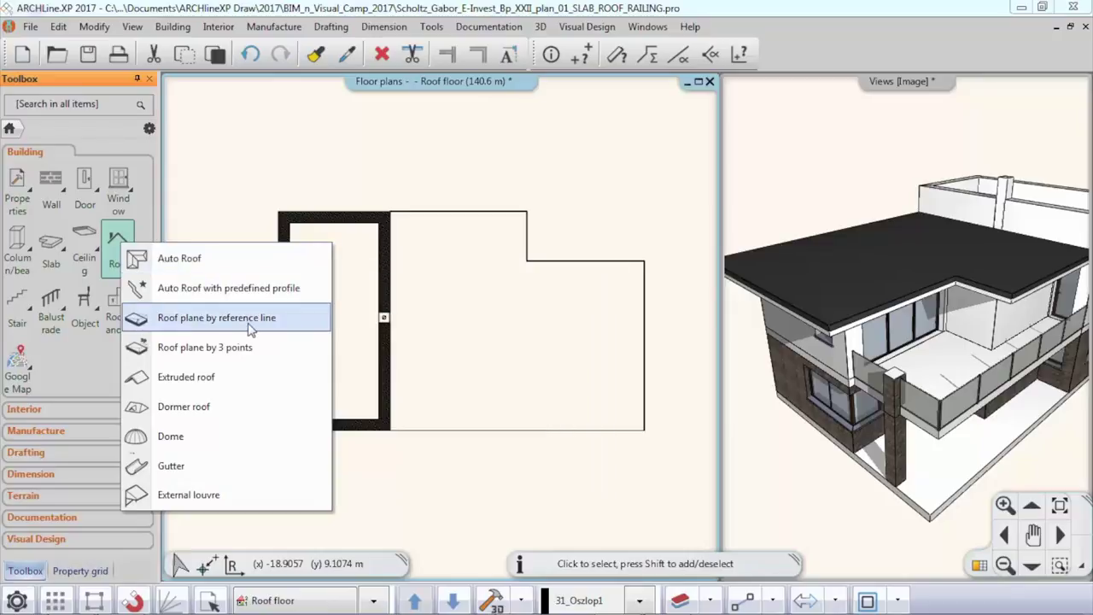
{"action": "left_click", "coordinate": [221, 266]}
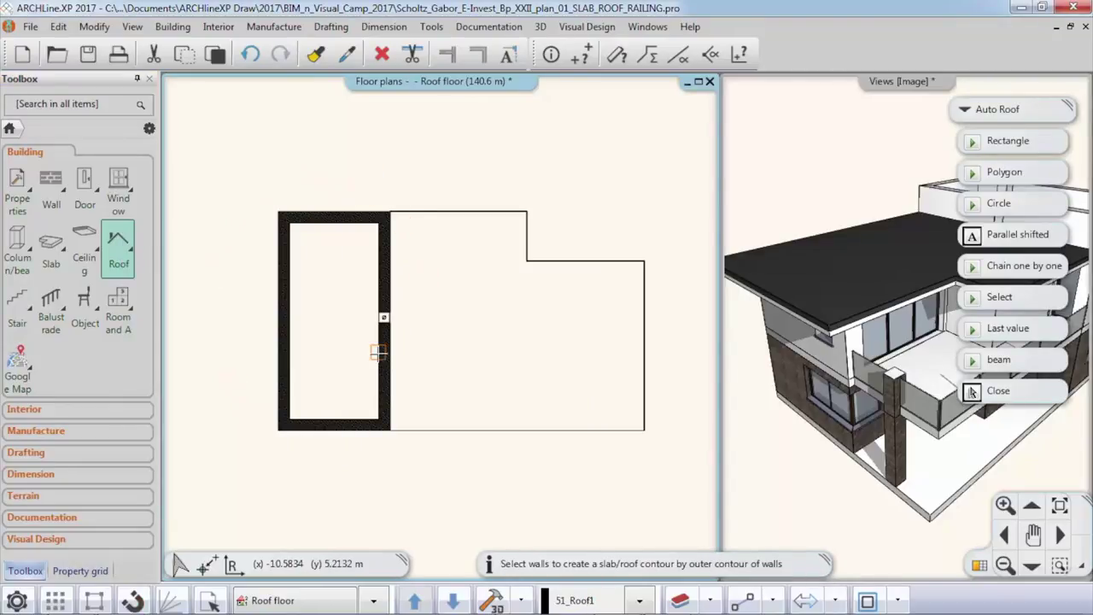
{"action": "left_click", "coordinate": [1007, 142]}
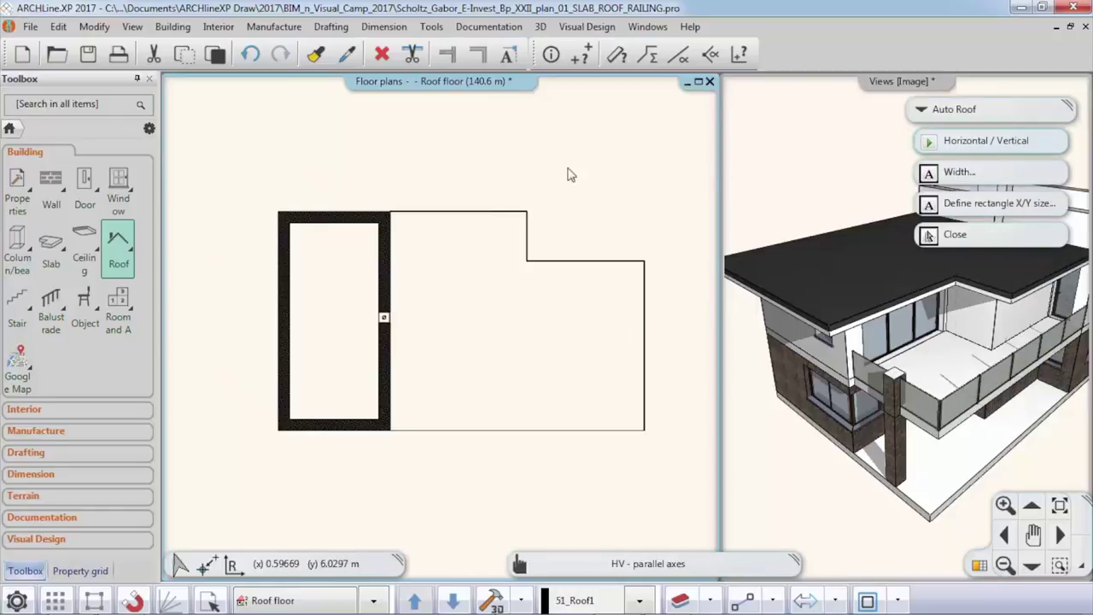
{"action": "left_click", "coordinate": [279, 212]}
{"action": "left_click", "coordinate": [279, 429]}
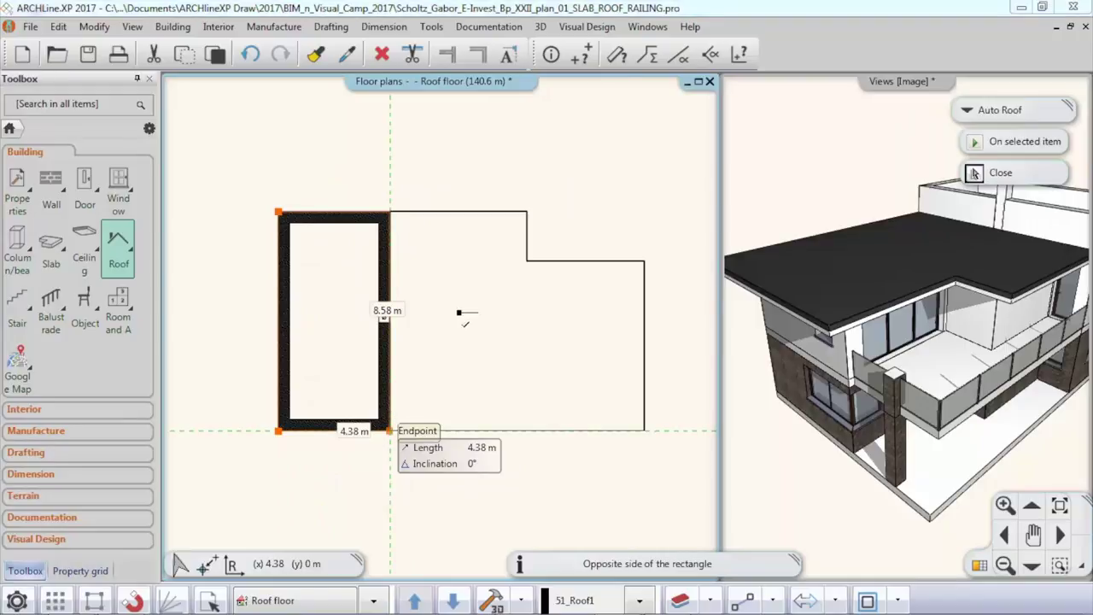
{"action": "left_click", "coordinate": [389, 422]}
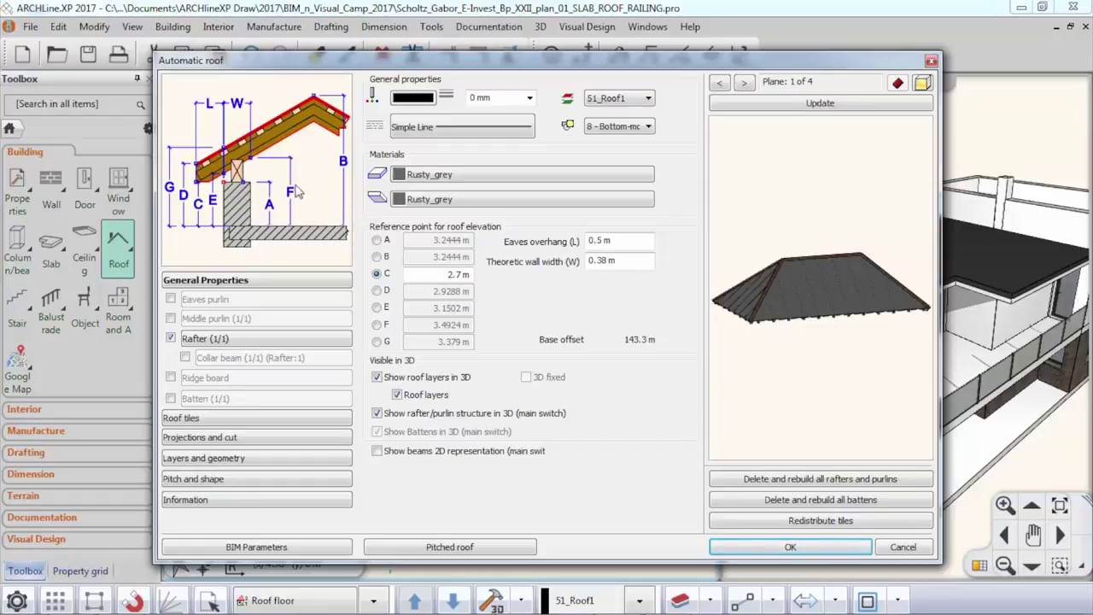
Step: Reference the roof elevation to point F at 0.1 m and update the preview
{"action": "left_click", "coordinate": [376, 326]}
{"action": "left_click_drag", "start_coordinate": [427, 324], "coordinate": [508, 326]}
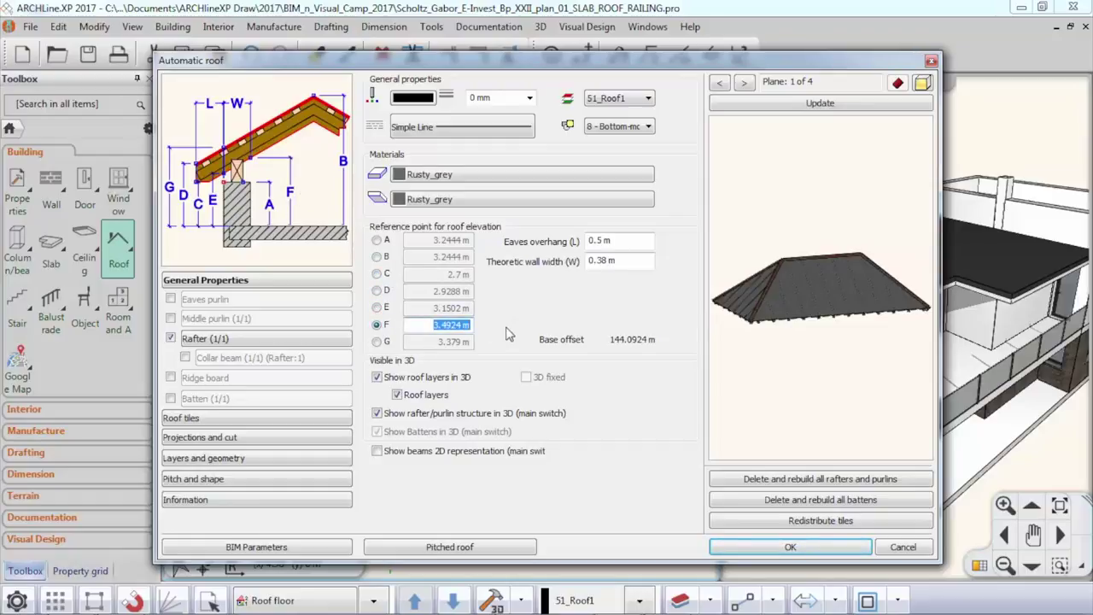
{"action": "type", "text": "0,"}
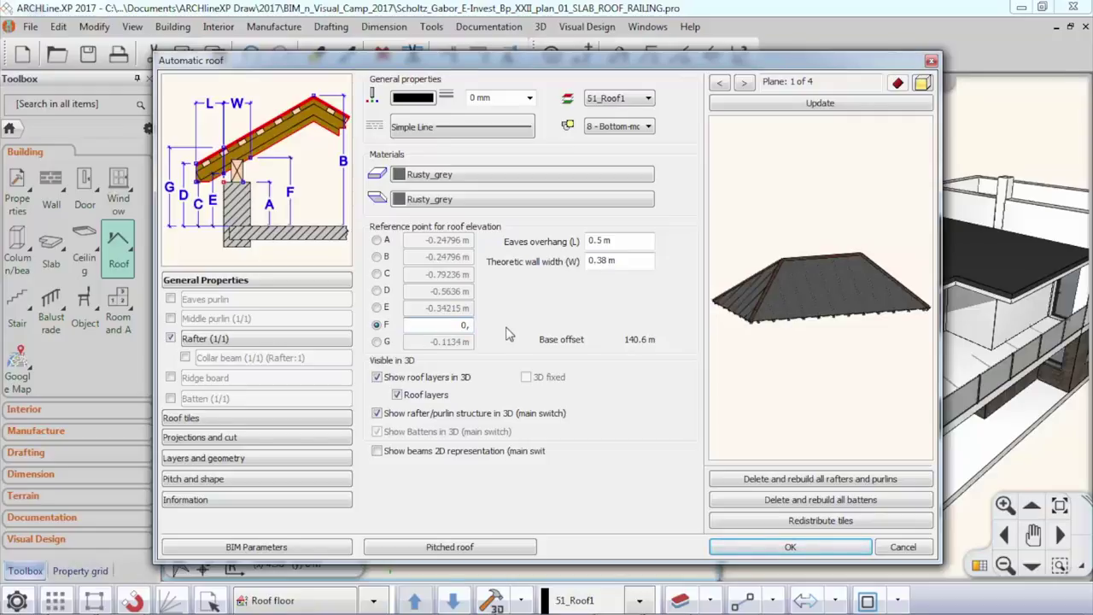
{"action": "type", "text": "5"}
{"action": "left_click", "coordinate": [815, 105]}
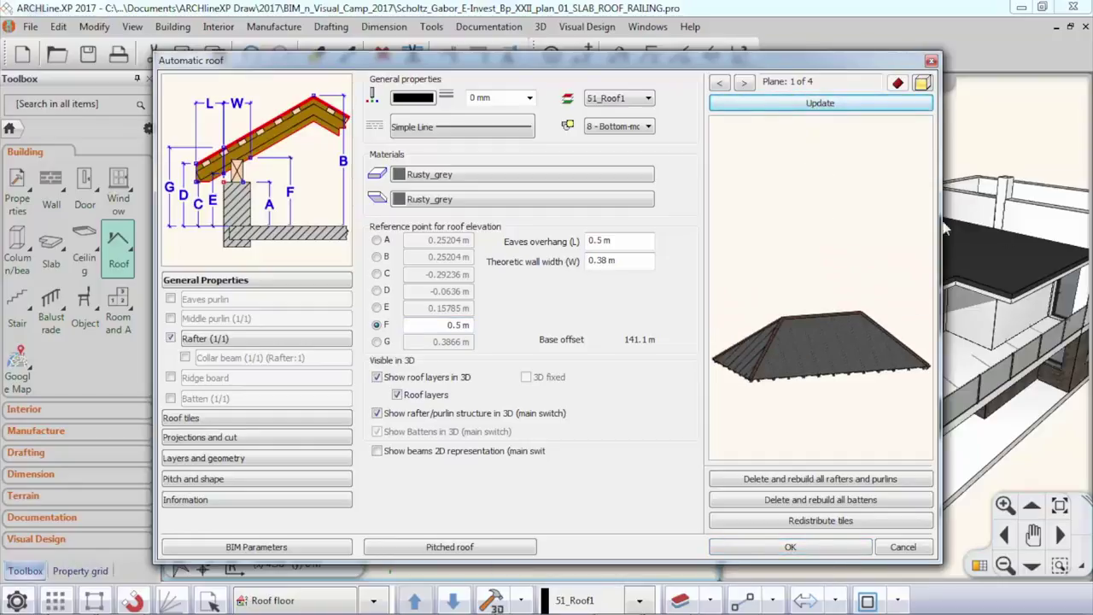
{"action": "middle_click_drag", "start_coordinate": [809, 271], "coordinate": [808, 213]}
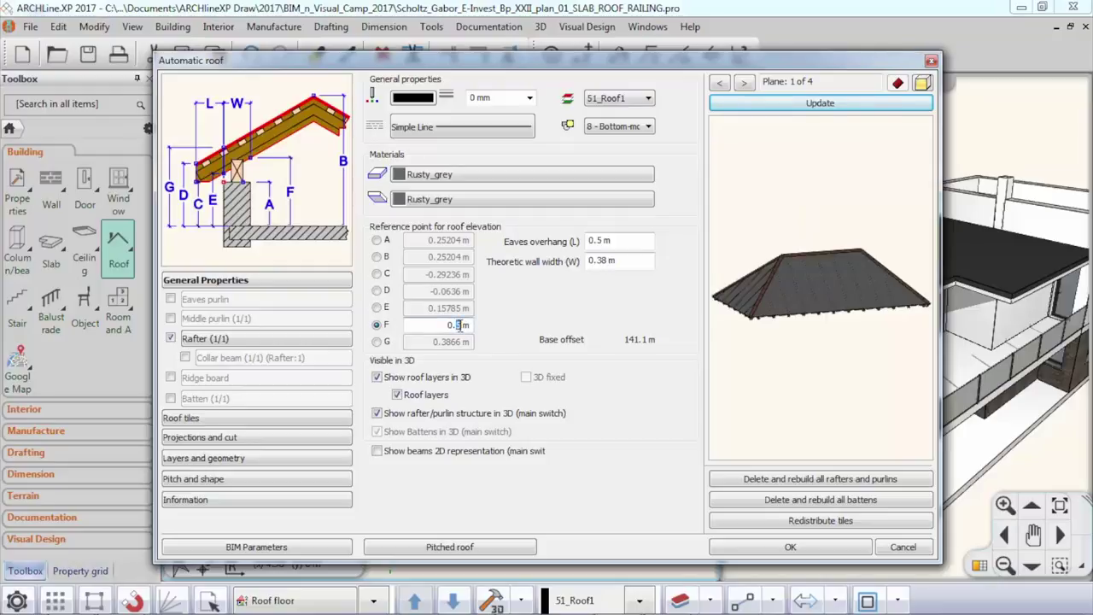
{"action": "type", "text": "1"}
{"action": "left_click", "coordinate": [829, 103]}
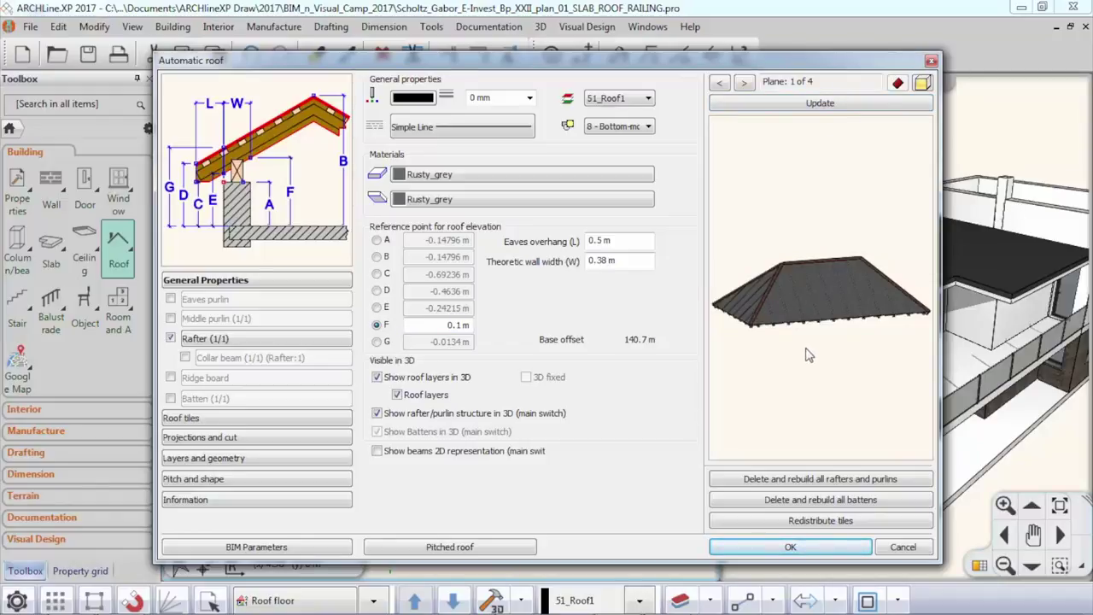
{"action": "left_click_drag", "start_coordinate": [809, 355], "coordinate": [835, 386]}
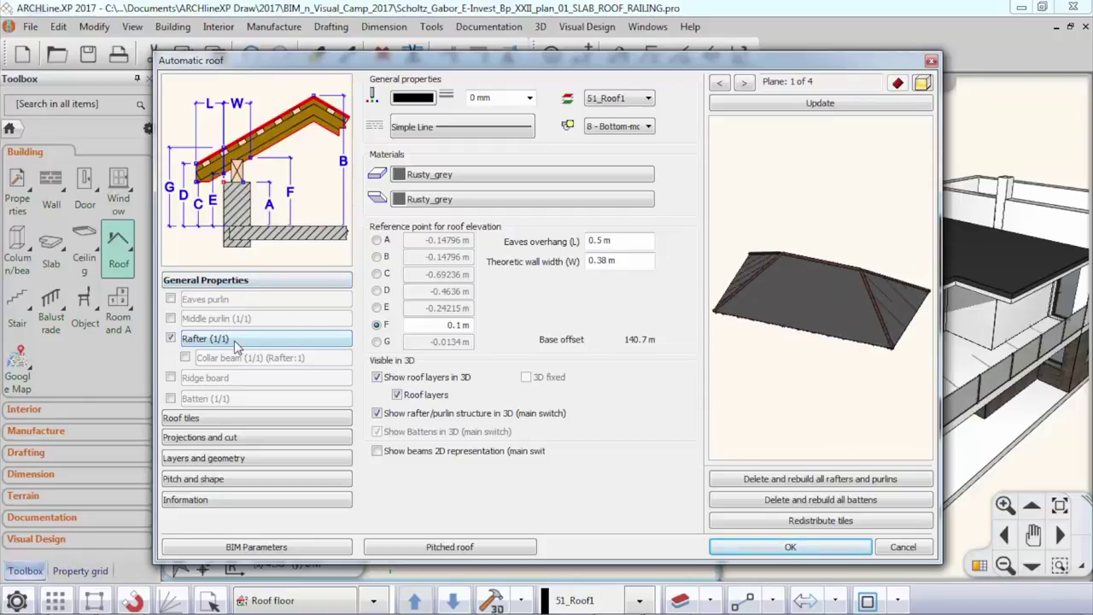
Step: Check the roof's layers and geometry, noting the top layer's Rusty_grey material
{"action": "left_click", "coordinate": [231, 461]}
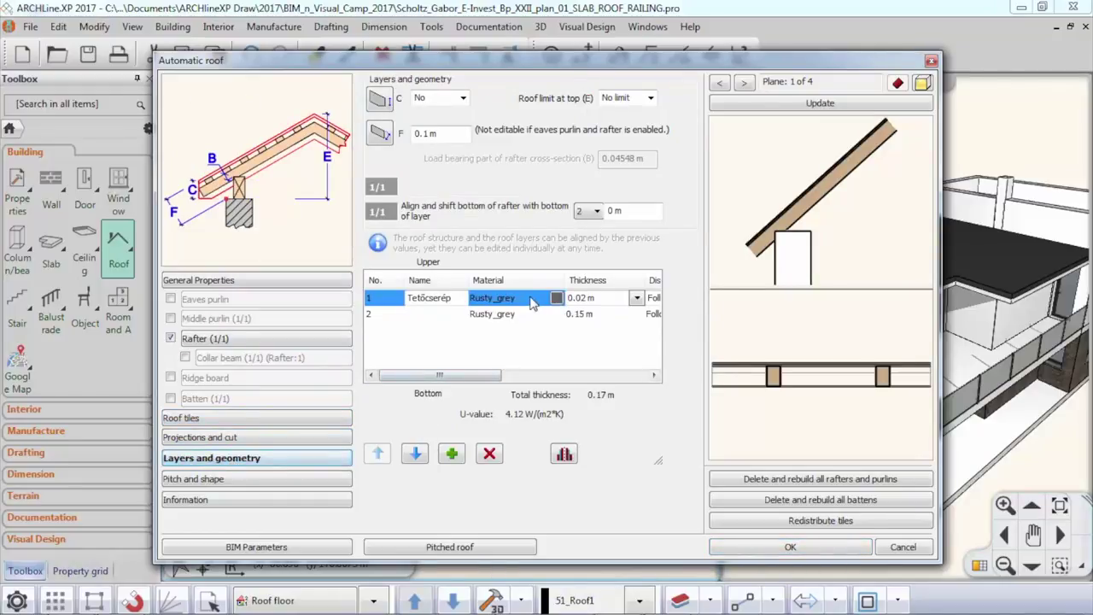
{"action": "left_click", "coordinate": [525, 299]}
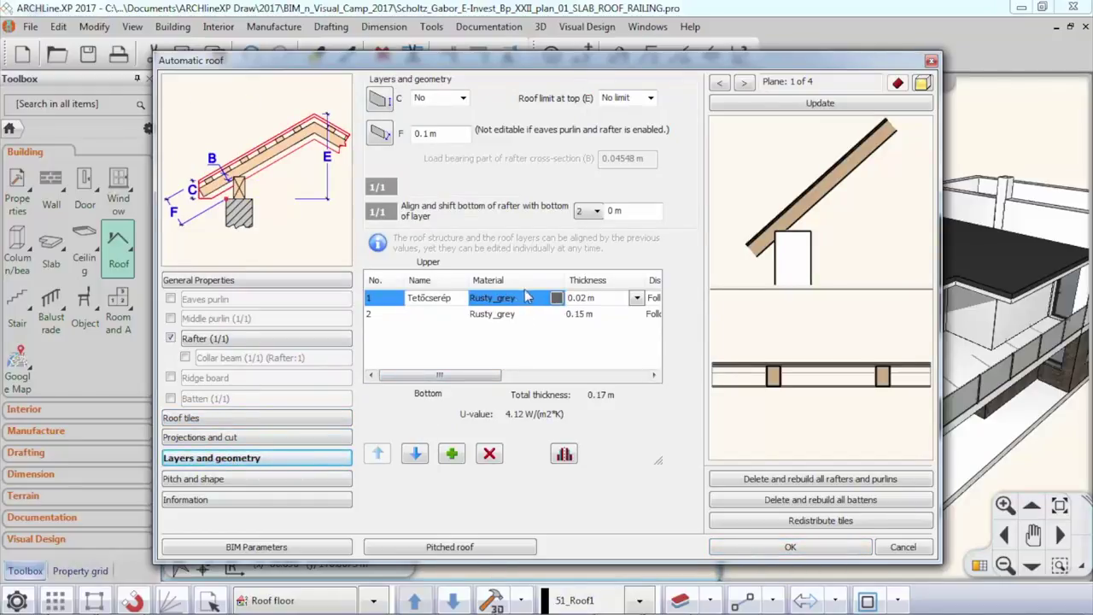
{"action": "left_click", "coordinate": [227, 482]}
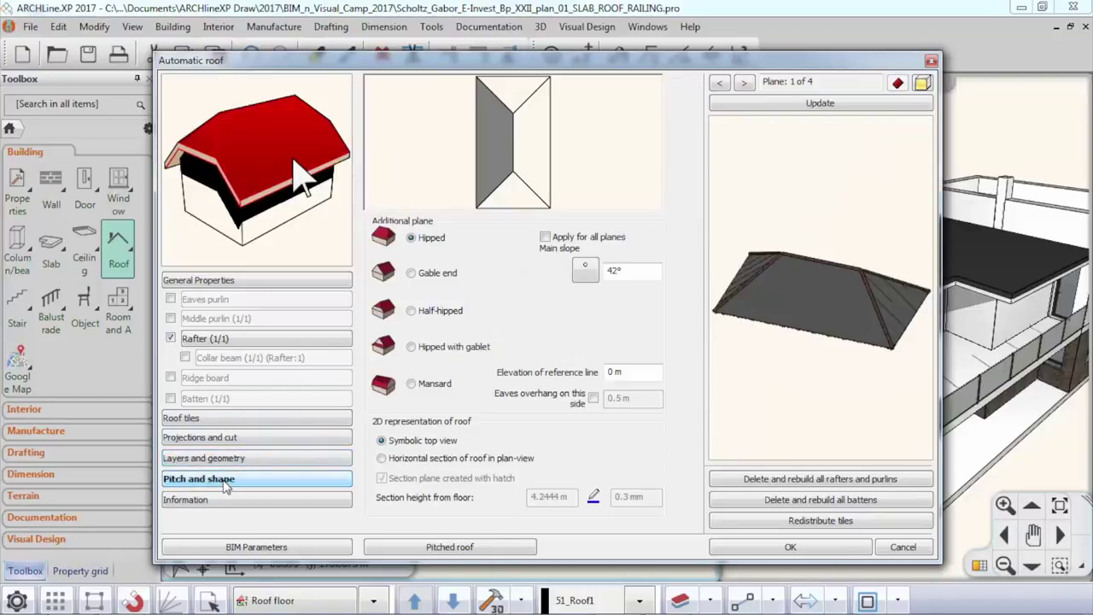
Step: Inspect the four roof planes and change the main slope from 42° to 30°
{"action": "left_click", "coordinate": [518, 91]}
{"action": "left_click", "coordinate": [536, 135]}
{"action": "left_click", "coordinate": [512, 196]}
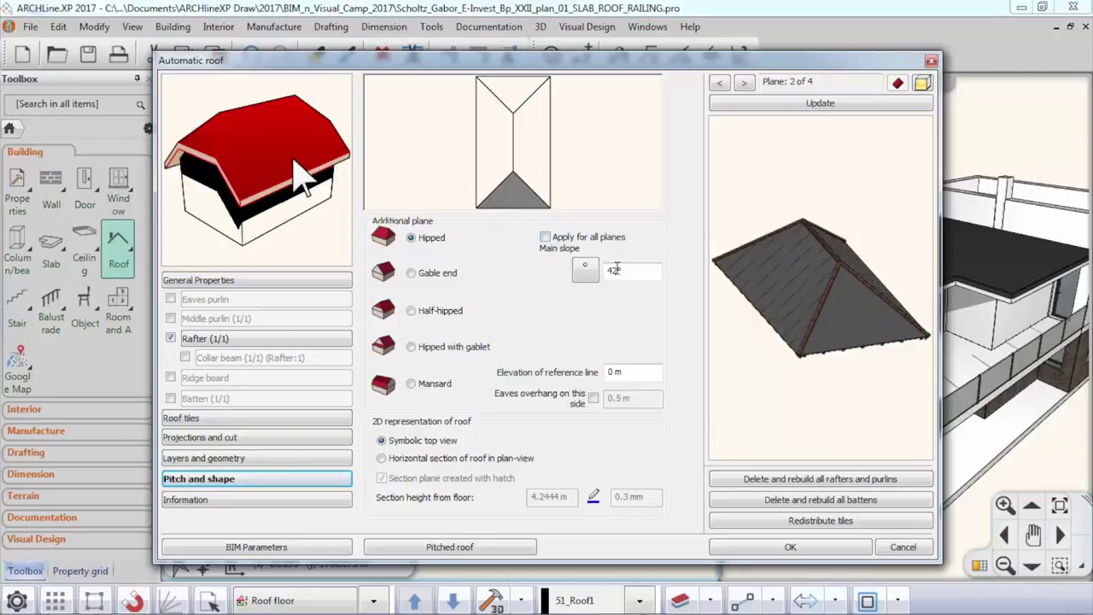
{"action": "left_click", "coordinate": [492, 155]}
{"action": "left_click", "coordinate": [510, 98]}
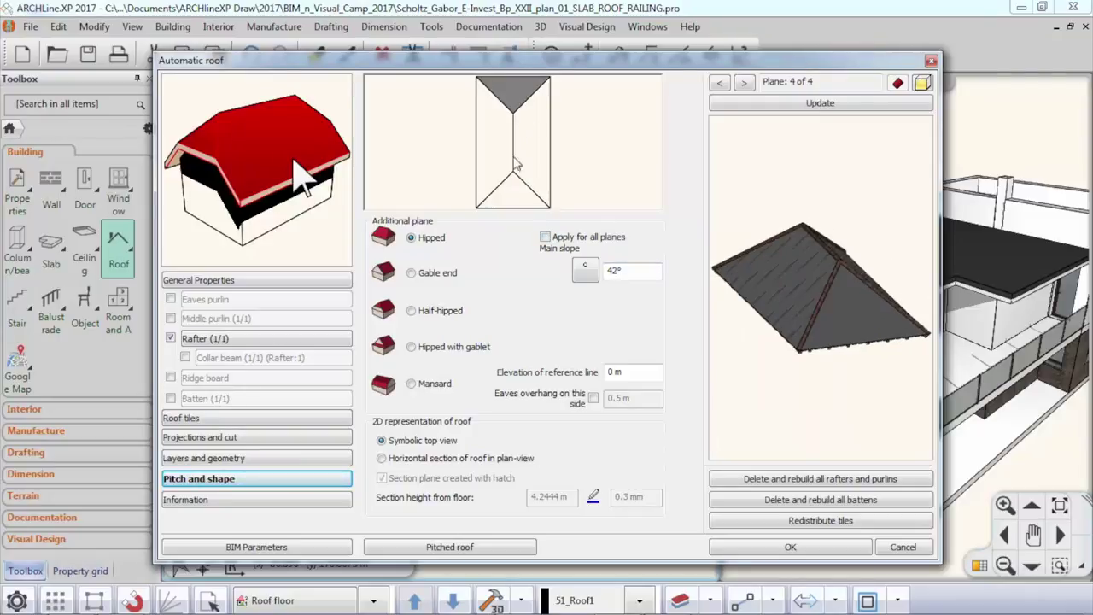
{"action": "left_click", "coordinate": [513, 199]}
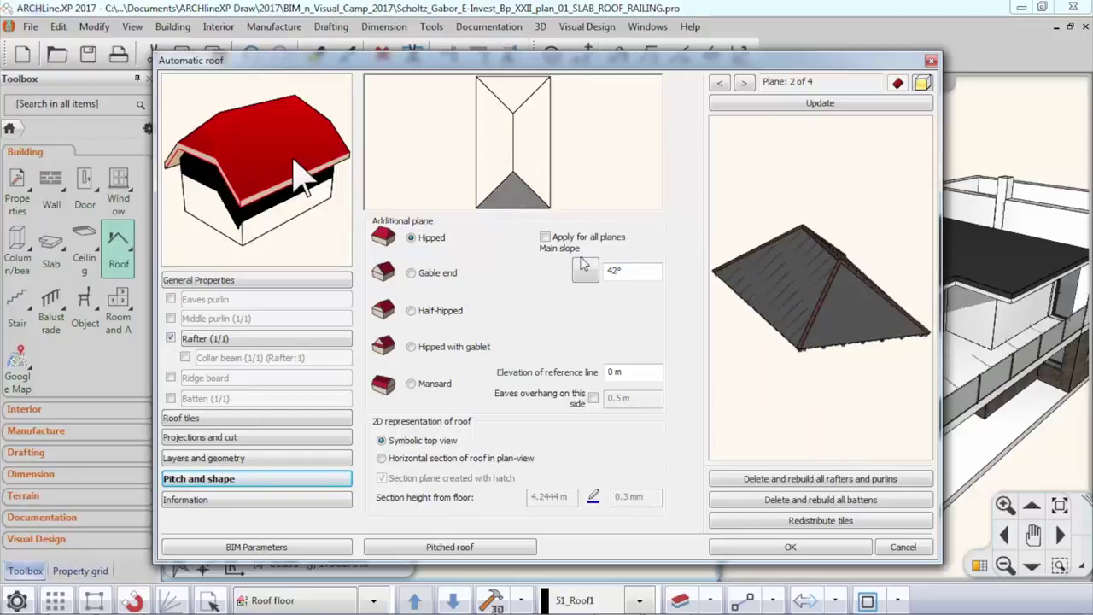
{"action": "left_click_drag", "start_coordinate": [628, 270], "coordinate": [591, 279]}
{"action": "type", "text": "30"}
{"action": "left_click", "coordinate": [811, 104]}
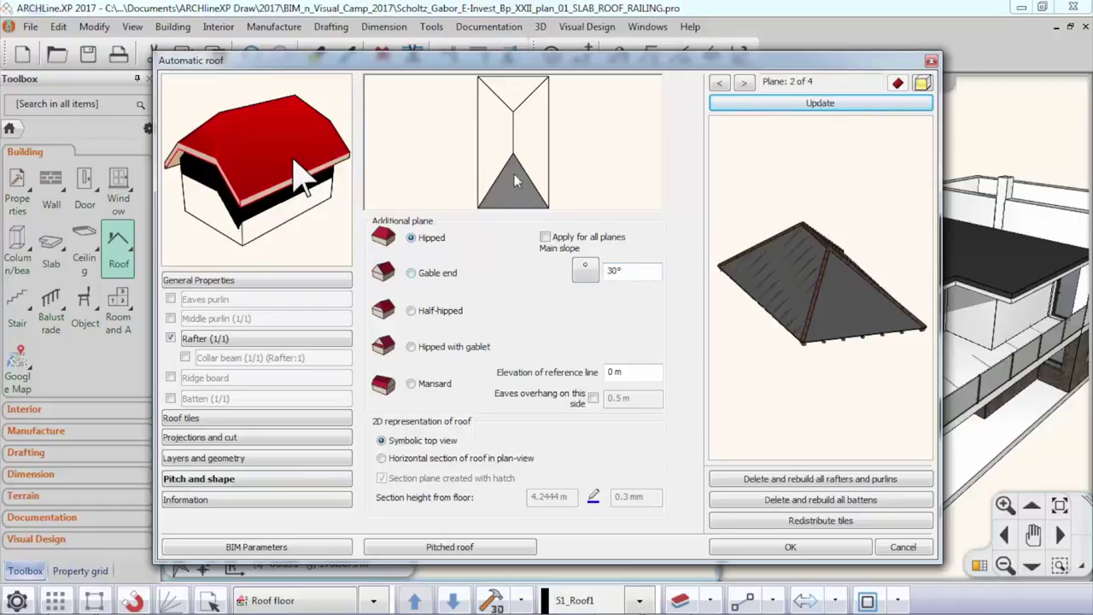
Step: Make the bottom, top and right roof planes gable ends
{"action": "left_click", "coordinate": [429, 275]}
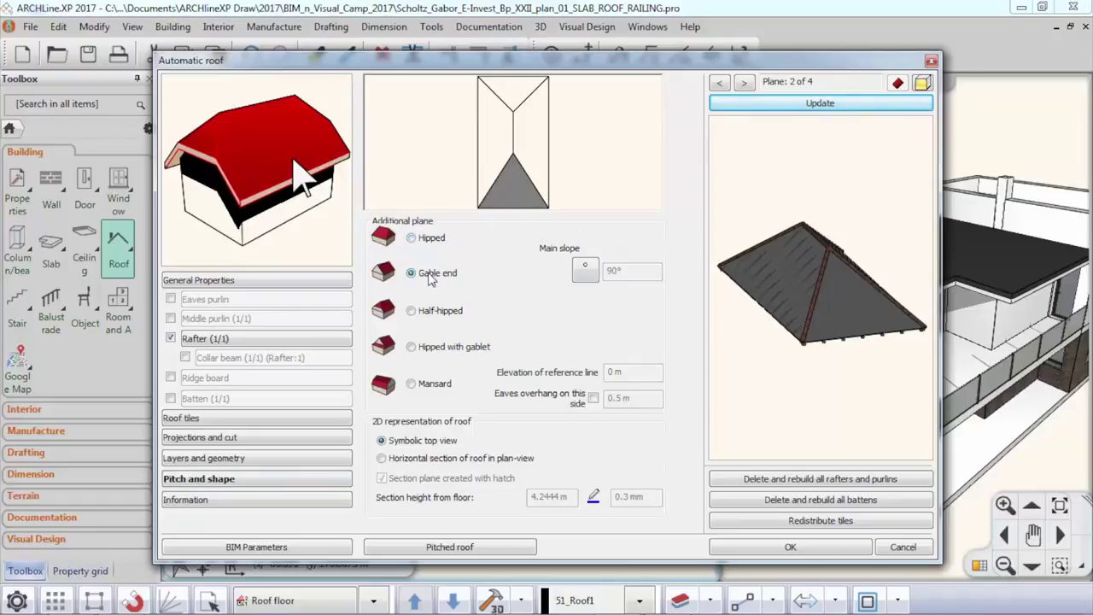
{"action": "left_click", "coordinate": [771, 104]}
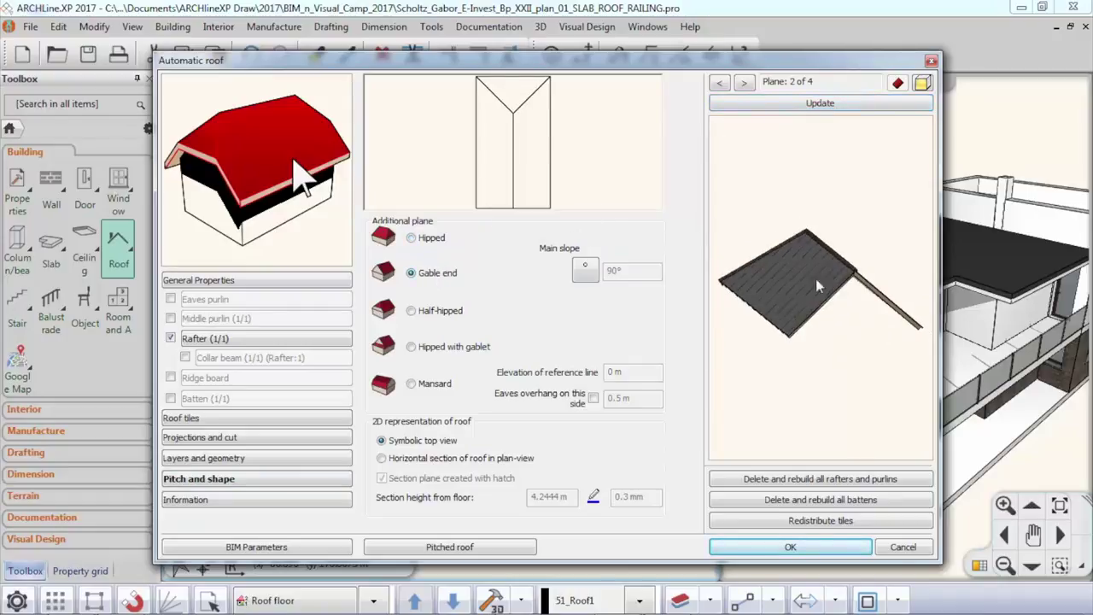
{"action": "left_click", "coordinate": [513, 104]}
{"action": "left_click", "coordinate": [431, 272]}
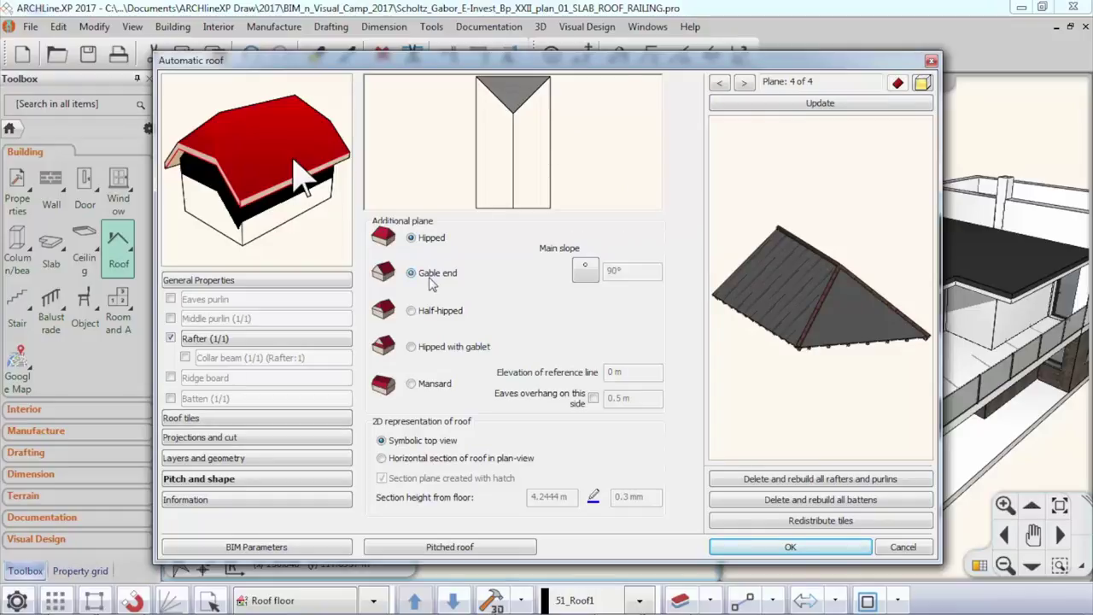
{"action": "left_click", "coordinate": [820, 106]}
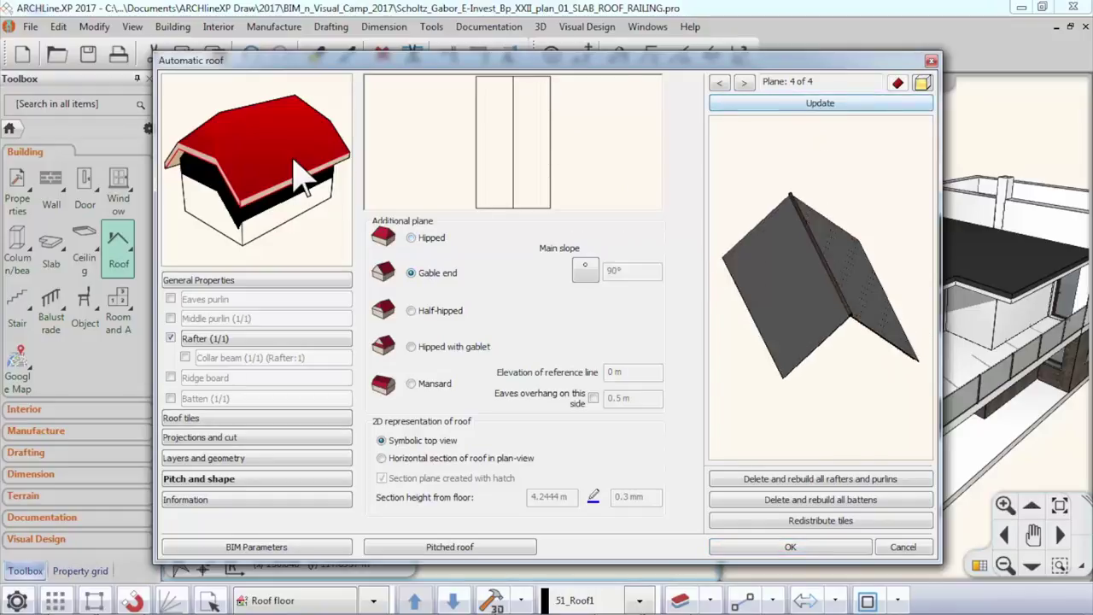
{"action": "left_click", "coordinate": [529, 132]}
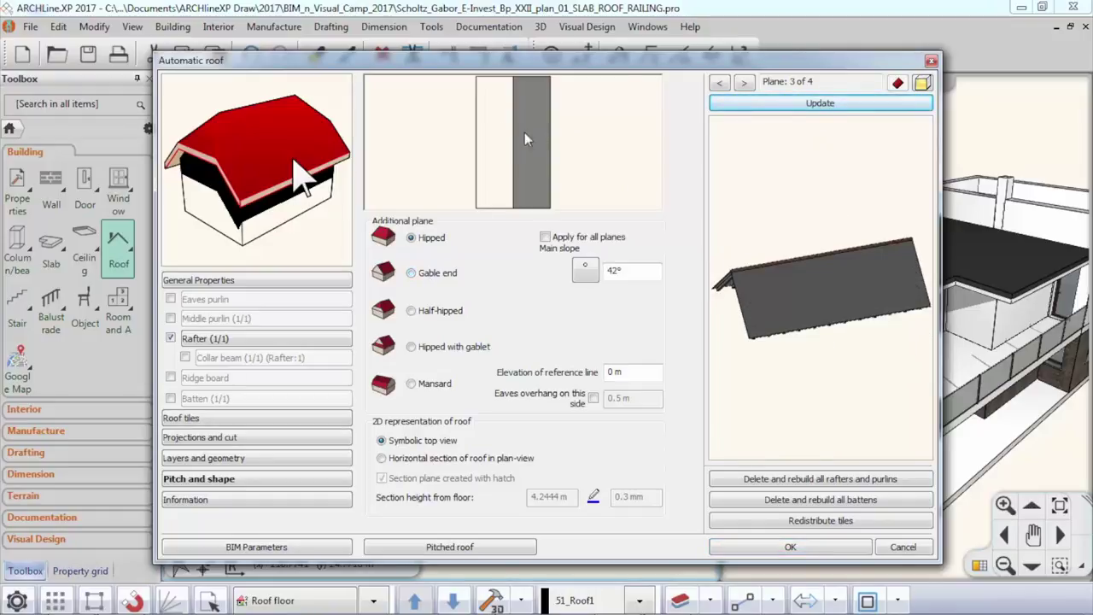
{"action": "left_click", "coordinate": [431, 272]}
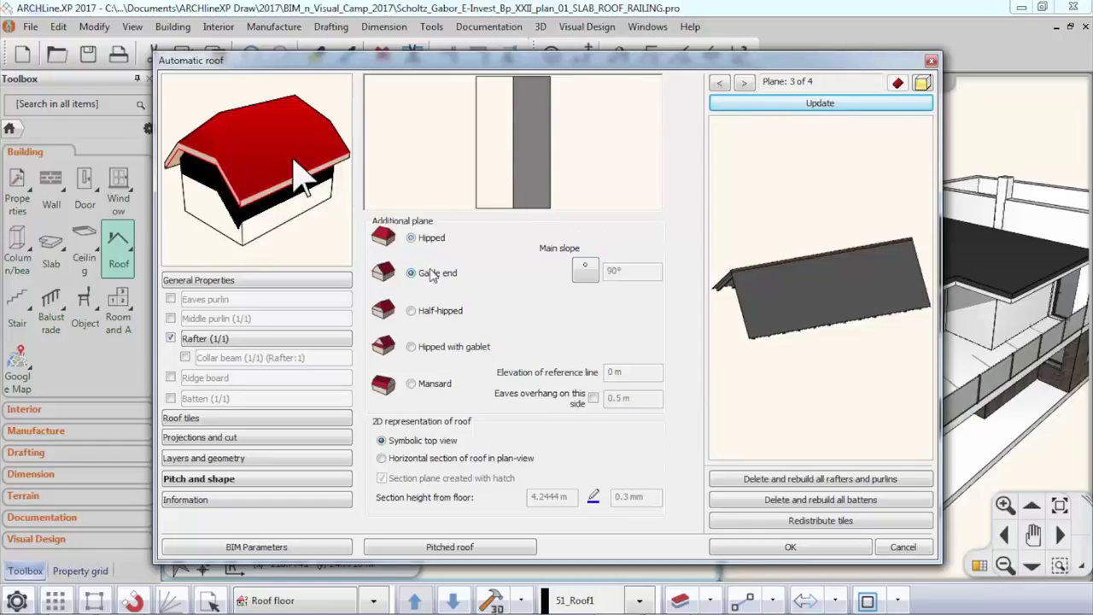
{"action": "left_click", "coordinate": [768, 106]}
{"action": "left_click_drag", "start_coordinate": [792, 176], "coordinate": [841, 205]}
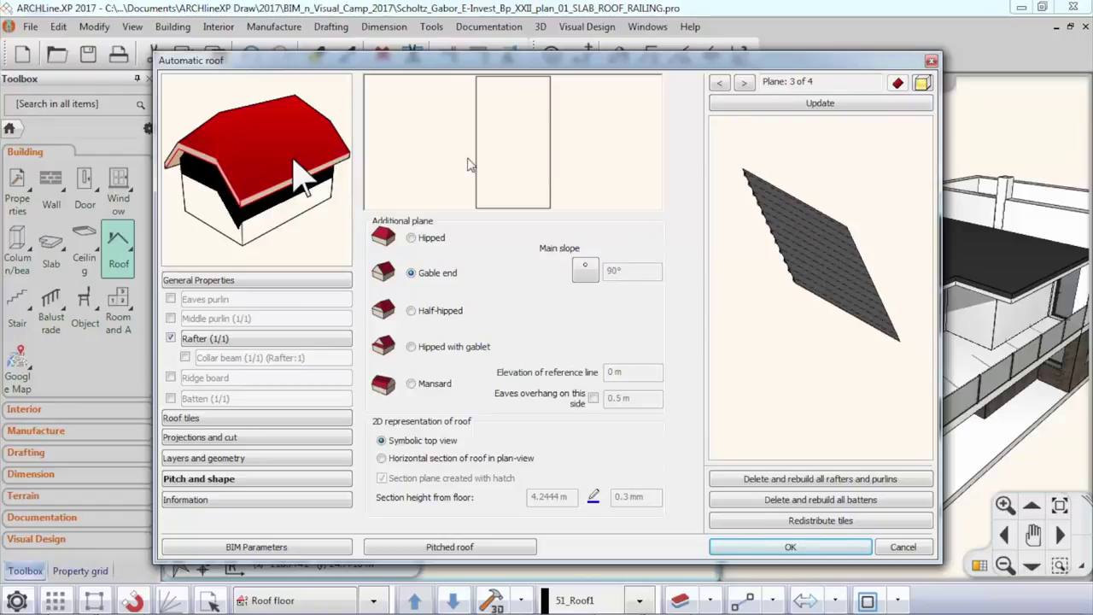
Step: Give the remaining left roof plane a 15° main slope
{"action": "left_click", "coordinate": [506, 161]}
{"action": "left_click", "coordinate": [579, 272]}
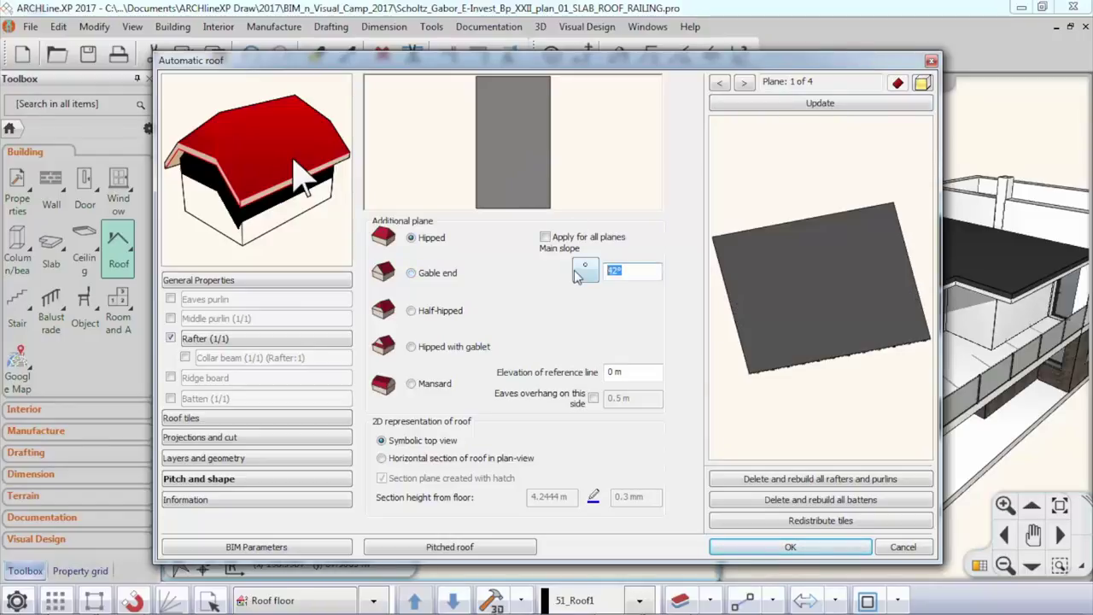
{"action": "type", "text": "15"}
{"action": "left_click", "coordinate": [801, 104]}
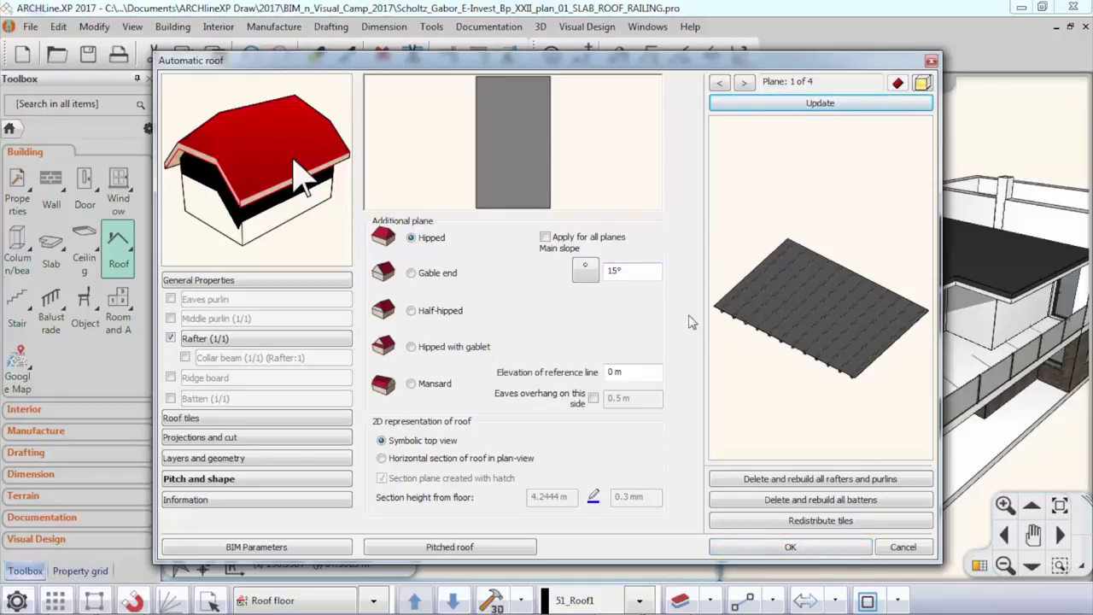
Step: Place the gable-ended roof and regenerate the 3D model to show it
{"action": "left_click", "coordinate": [790, 547]}
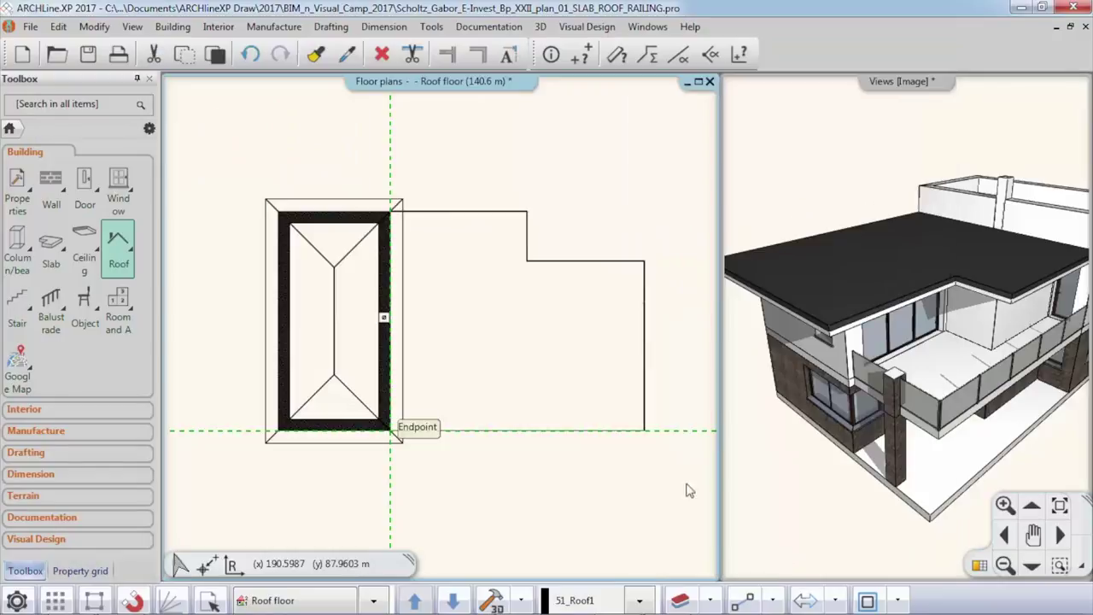
{"action": "left_click", "coordinate": [852, 253]}
{"action": "left_click_drag", "start_coordinate": [920, 268], "coordinate": [881, 275]}
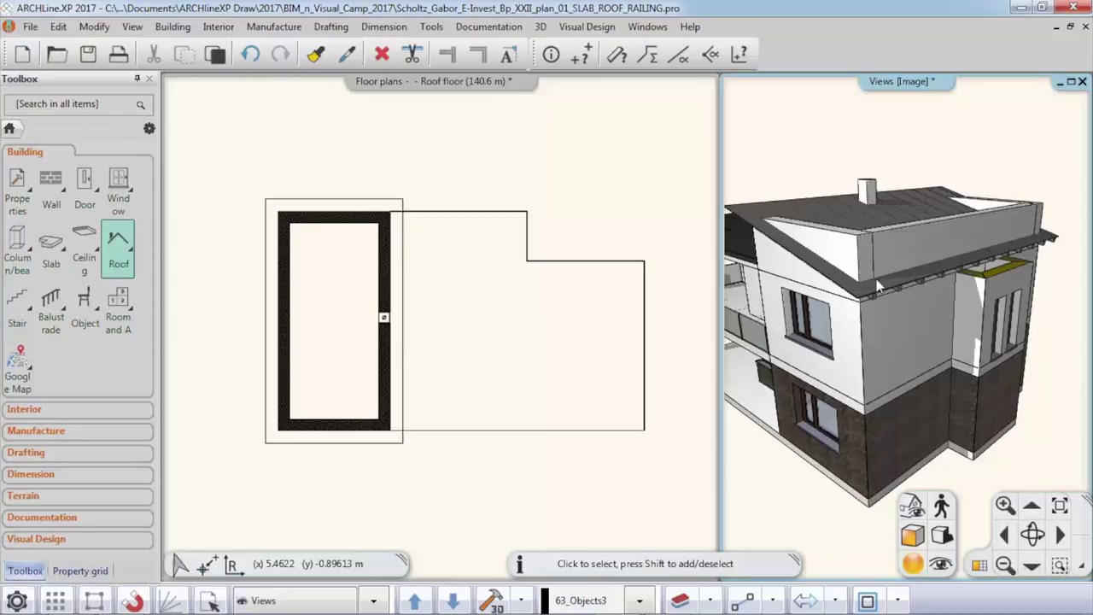
{"action": "left_click", "coordinate": [493, 602]}
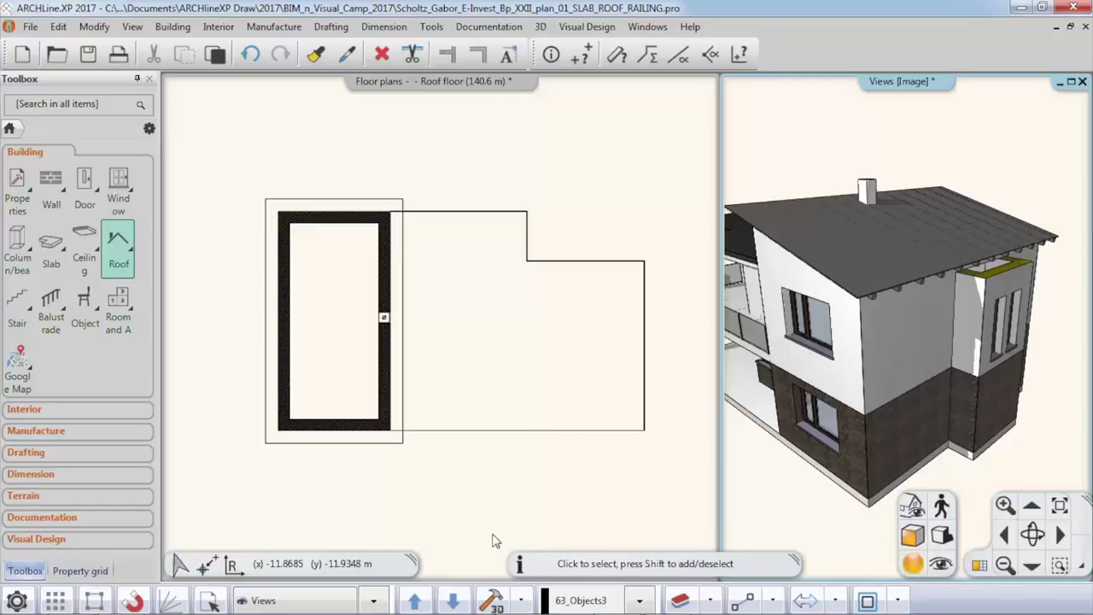
{"action": "left_click", "coordinate": [439, 226]}
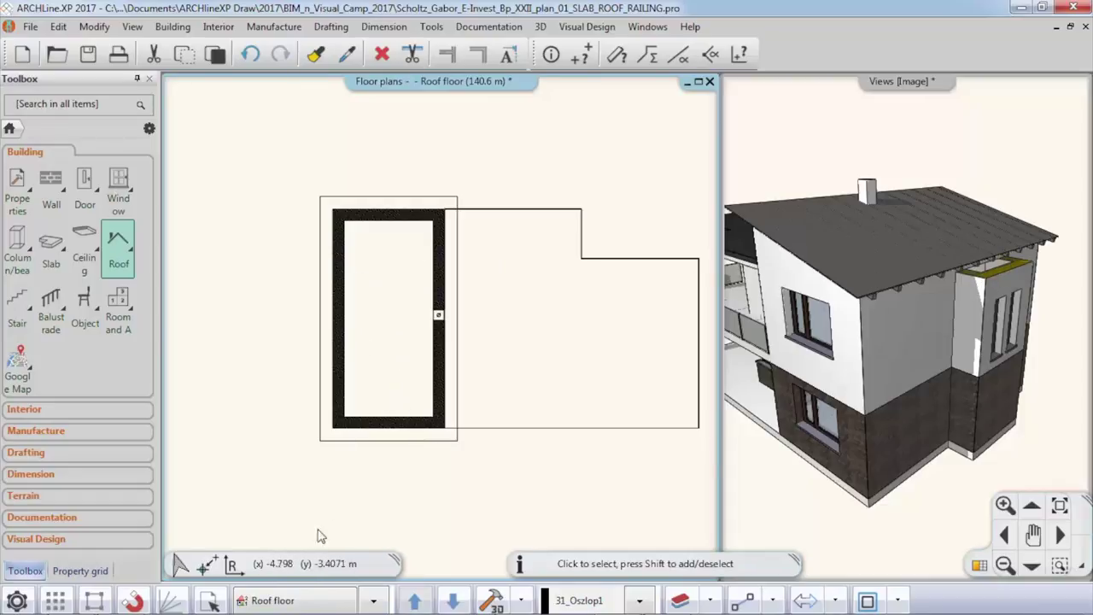
Step: Display the 1st Floor plan as a reference beneath the Roof floor
{"action": "left_click", "coordinate": [374, 602]}
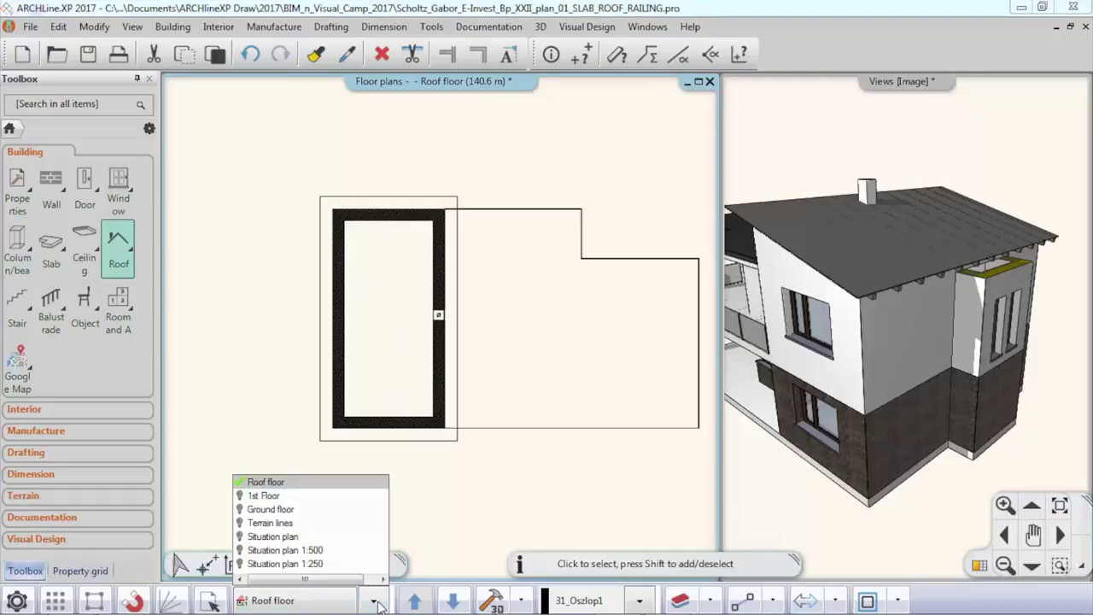
{"action": "left_click", "coordinate": [242, 496]}
{"action": "left_click", "coordinate": [265, 339]}
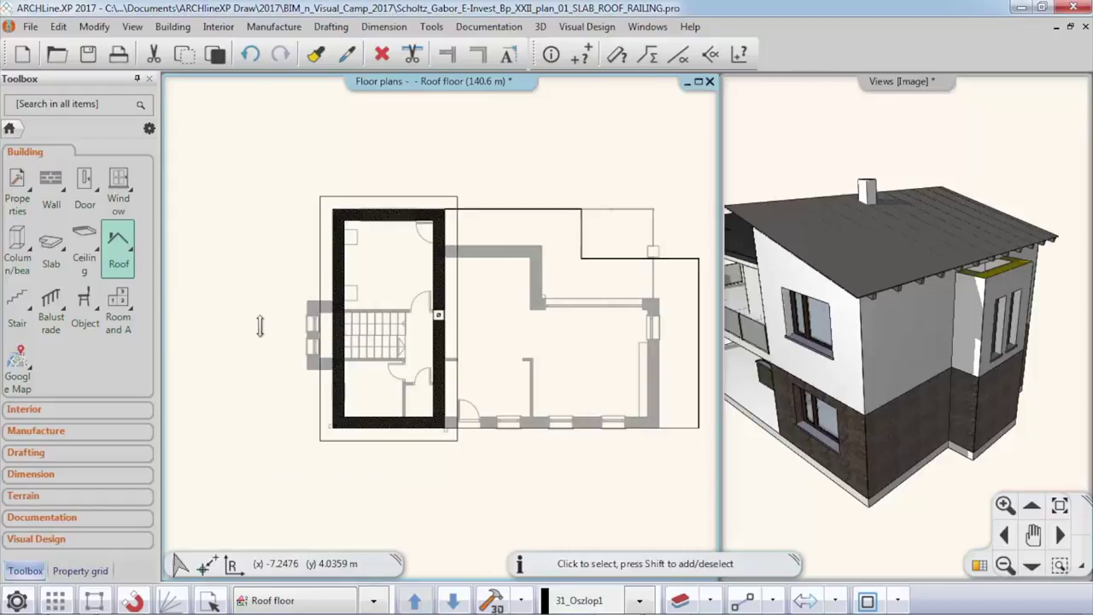
{"action": "scroll", "coordinate": [345, 379], "scroll_direction": "up", "scroll_amount": 2}
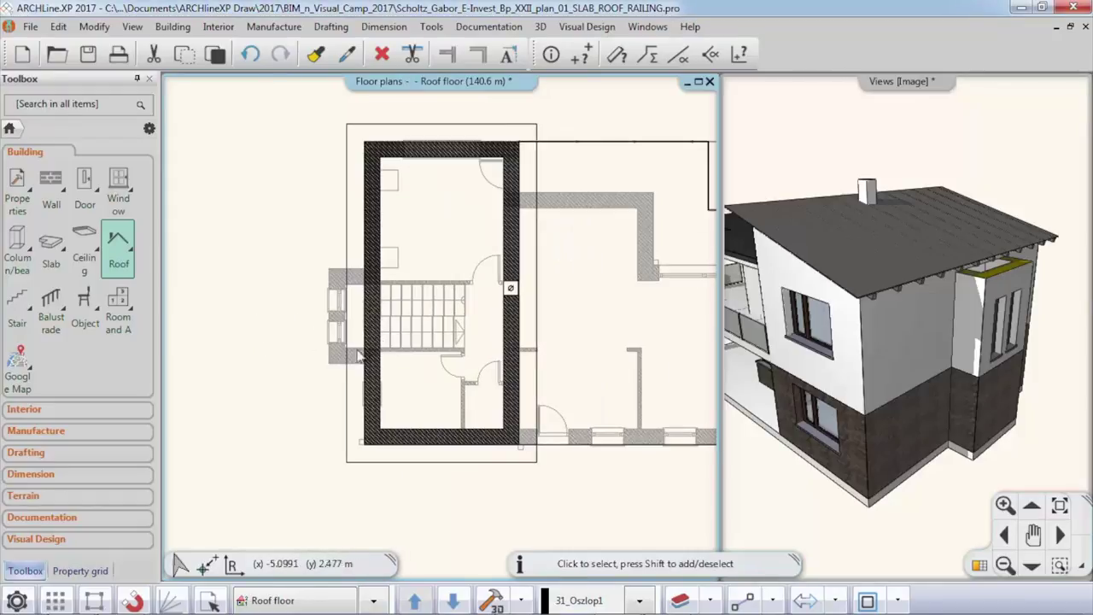
Step: Insert new nodes on the roof outline's left edge, including one at its midpoint
{"action": "left_click", "coordinate": [351, 309]}
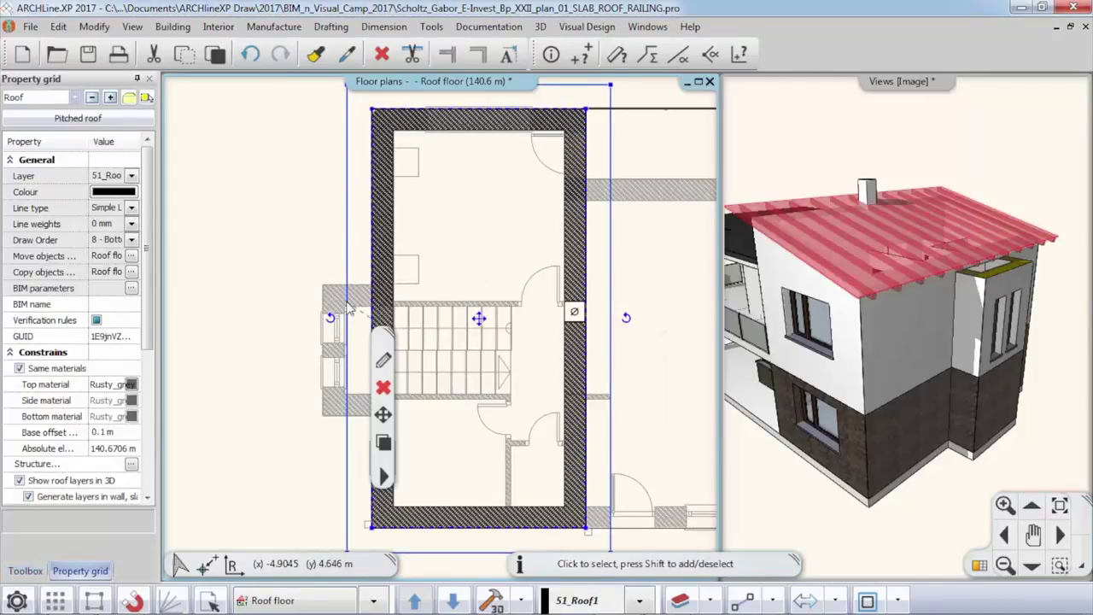
{"action": "mouse_move", "coordinate": [351, 309]}
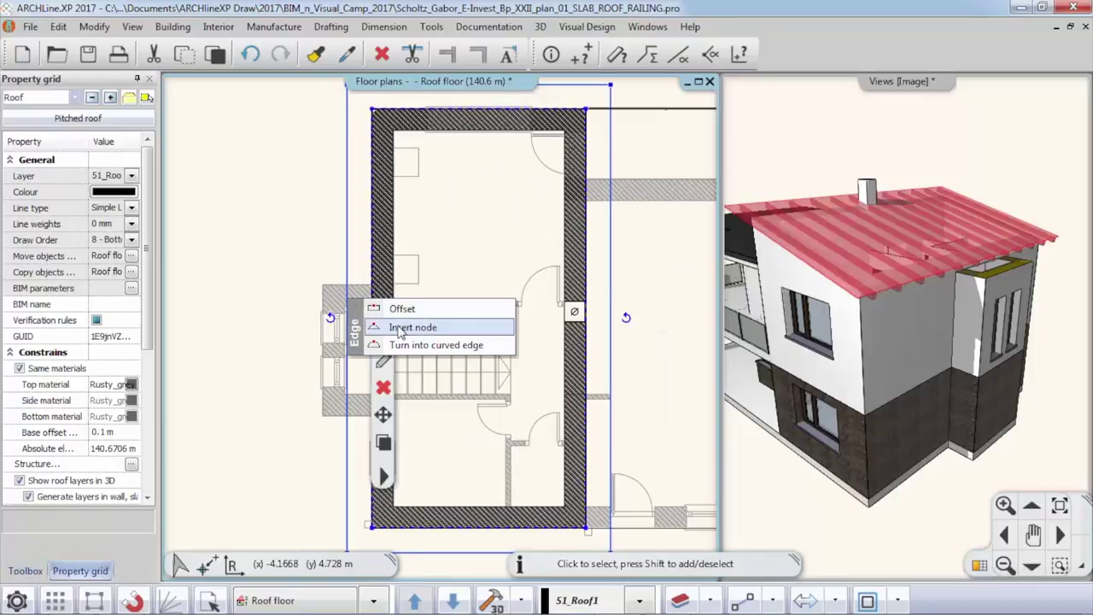
{"action": "left_click", "coordinate": [400, 328]}
{"action": "left_click", "coordinate": [346, 284]}
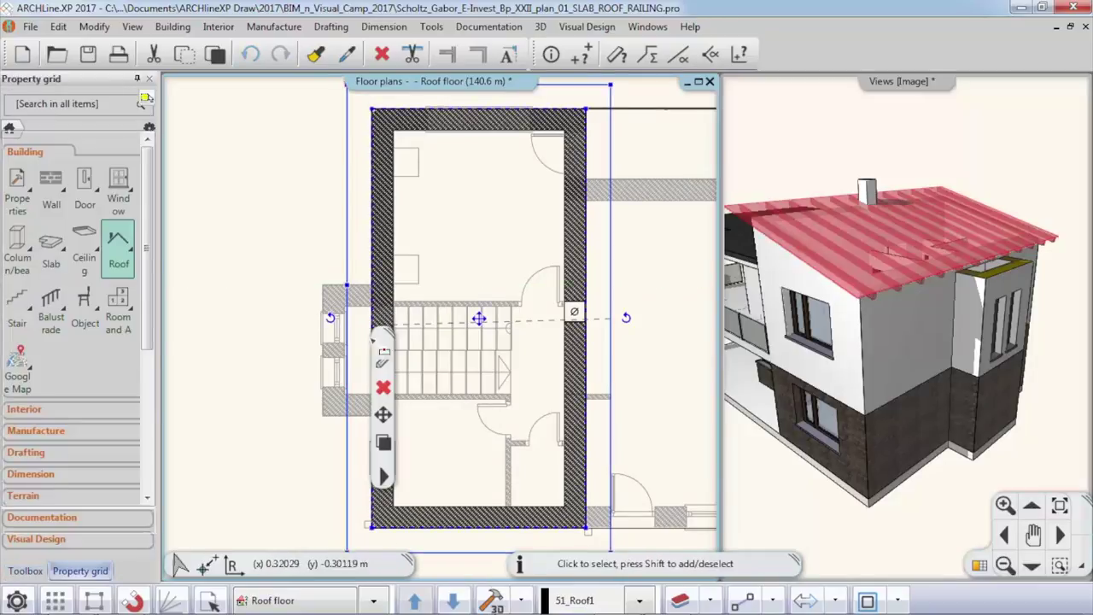
{"action": "mouse_move", "coordinate": [351, 382]}
{"action": "left_click", "coordinate": [395, 402]}
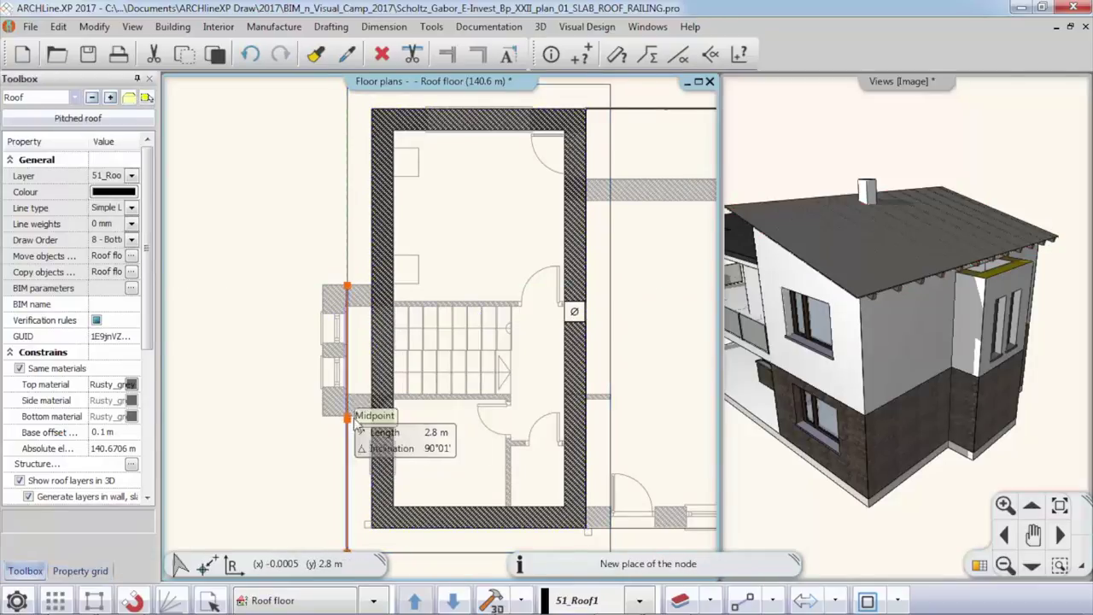
{"action": "scroll", "coordinate": [357, 405], "scroll_direction": "up", "scroll_amount": 1}
{"action": "scroll", "coordinate": [359, 404], "scroll_direction": "up", "scroll_amount": 3}
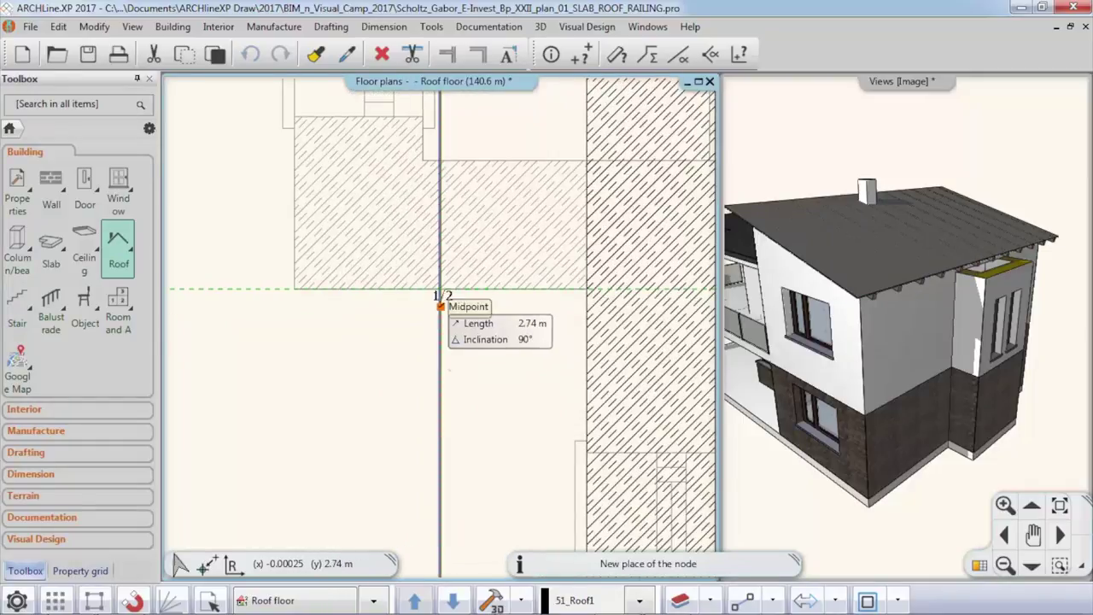
{"action": "left_click", "coordinate": [440, 287]}
{"action": "scroll", "coordinate": [442, 286], "scroll_direction": "up", "scroll_amount": 3}
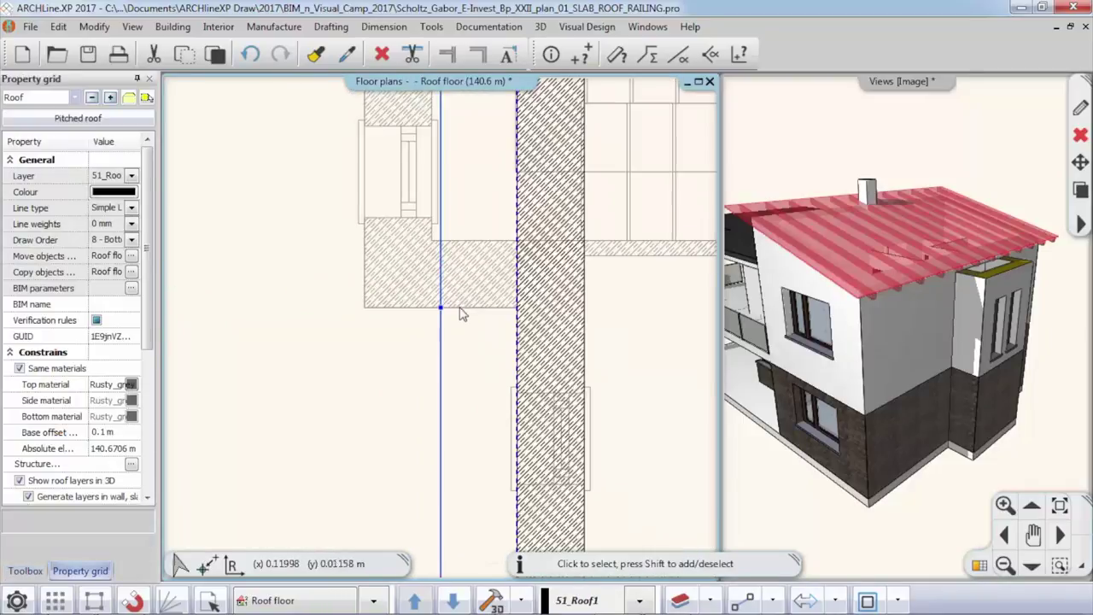
Step: Offset a left roof edge segment out about 1.27 m and the top edge segment upward
{"action": "left_click", "coordinate": [474, 264]}
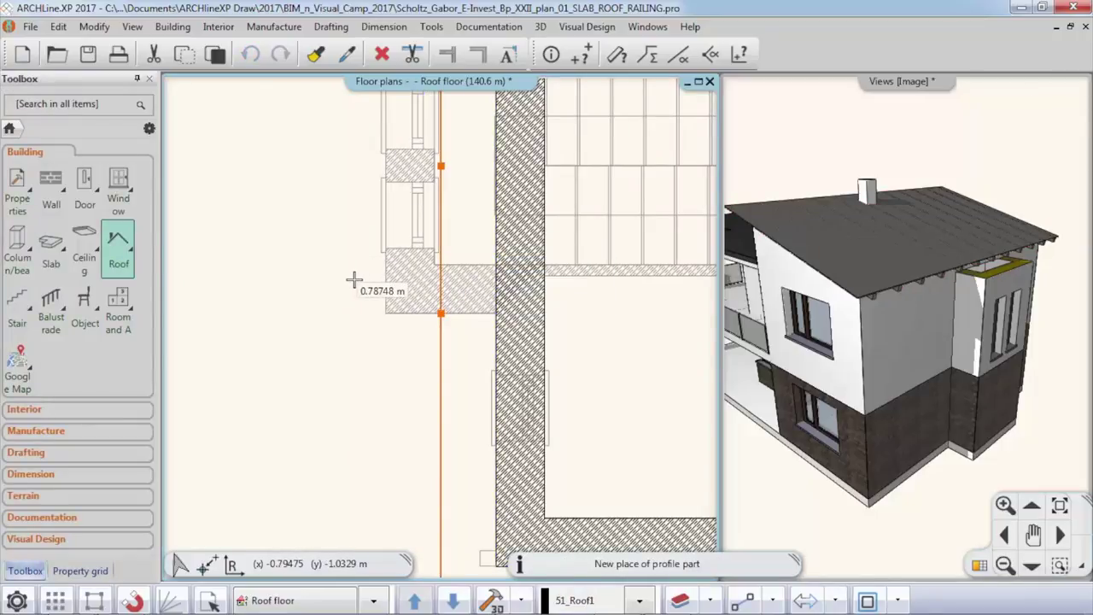
{"action": "left_click", "coordinate": [299, 275]}
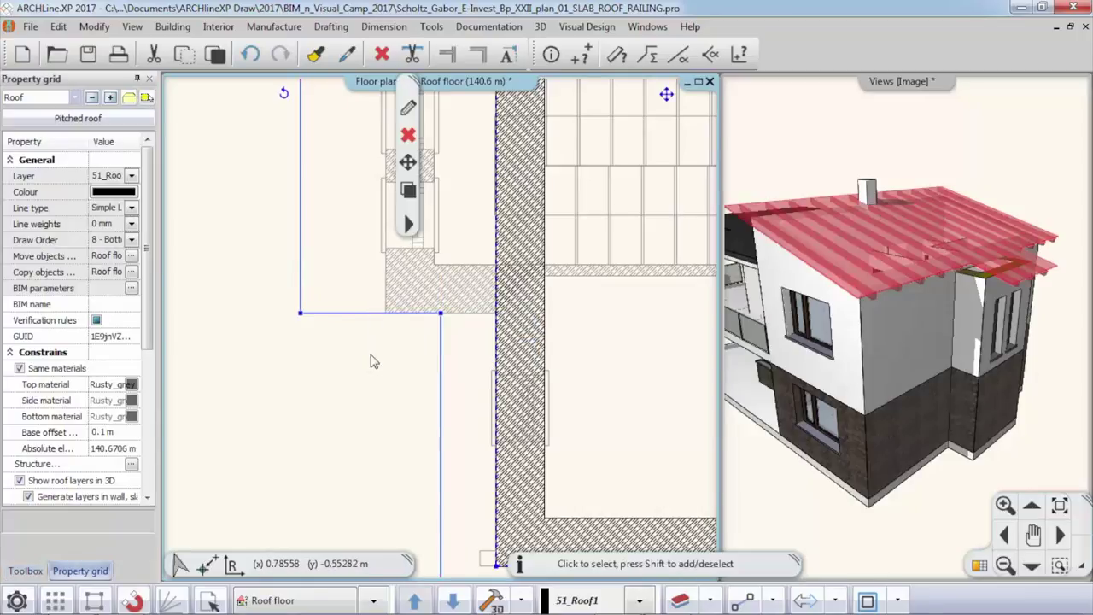
{"action": "key", "text": "Escape"}
{"action": "scroll", "coordinate": [358, 359], "scroll_direction": "down", "scroll_amount": 2}
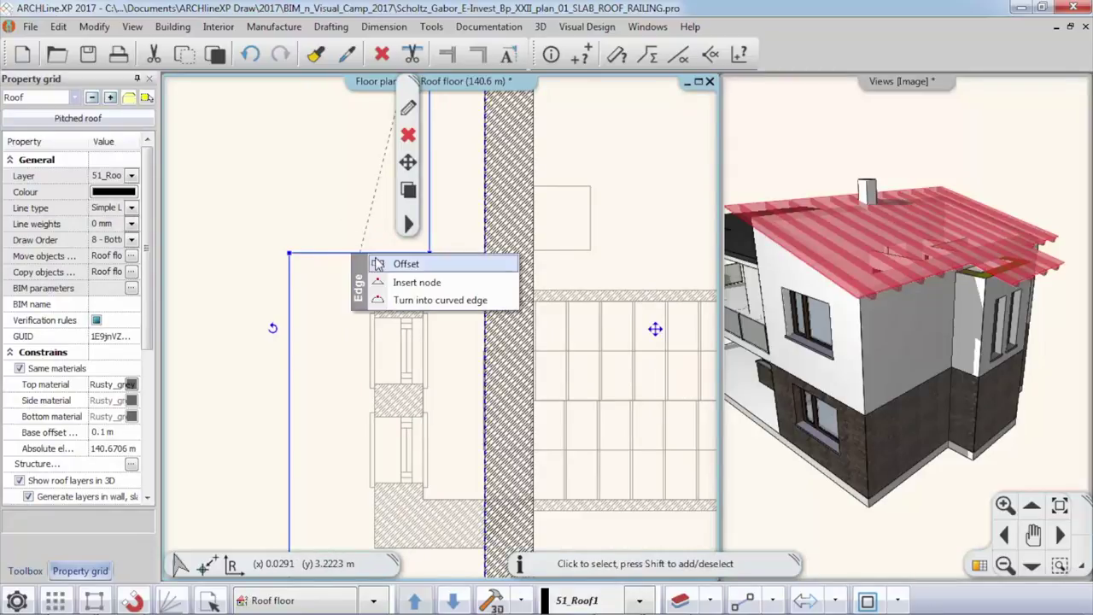
{"action": "left_click", "coordinate": [378, 265]}
{"action": "left_click", "coordinate": [345, 198]}
{"action": "scroll", "coordinate": [336, 277], "scroll_direction": "down", "scroll_amount": 2}
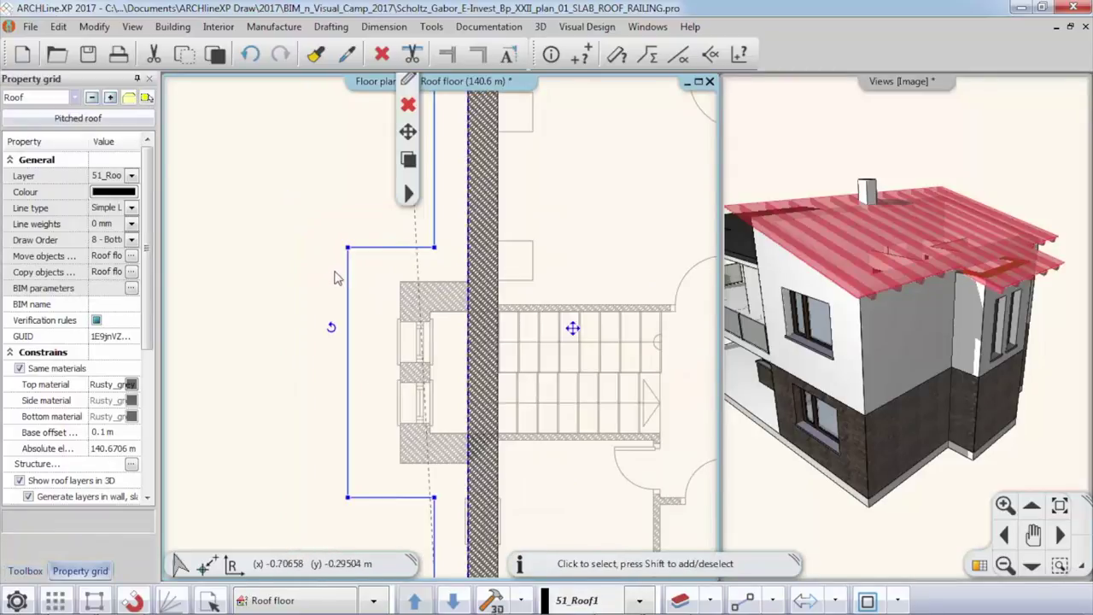
{"action": "key", "text": "Escape"}
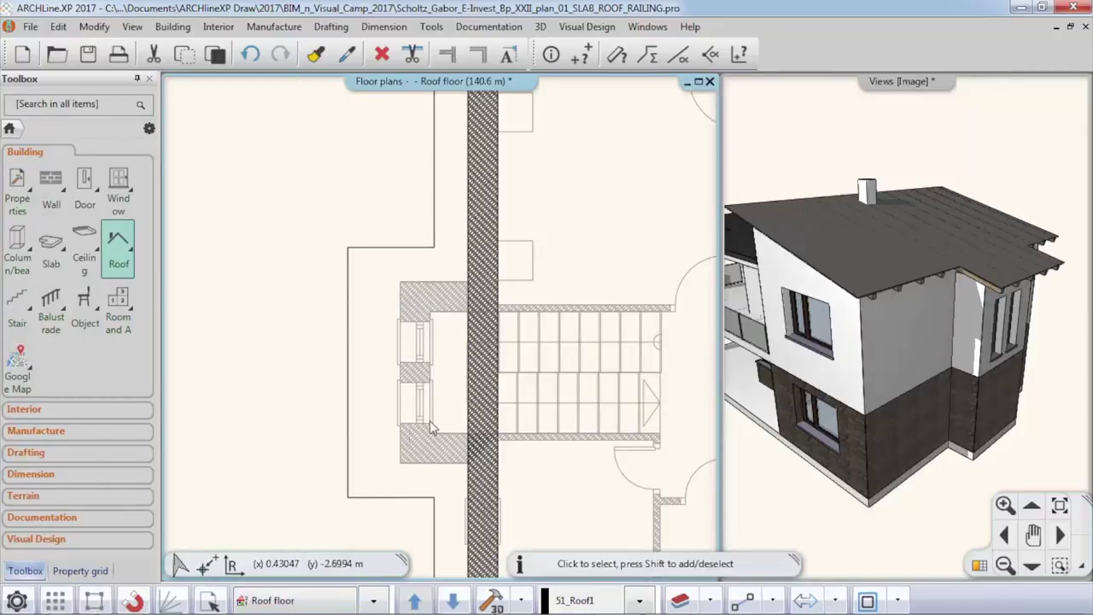
{"action": "left_click_drag", "start_coordinate": [854, 324], "coordinate": [992, 282]}
{"action": "scroll", "coordinate": [990, 308], "scroll_direction": "down", "scroll_amount": 5}
{"action": "scroll", "coordinate": [993, 424], "scroll_direction": "up", "scroll_amount": 2}
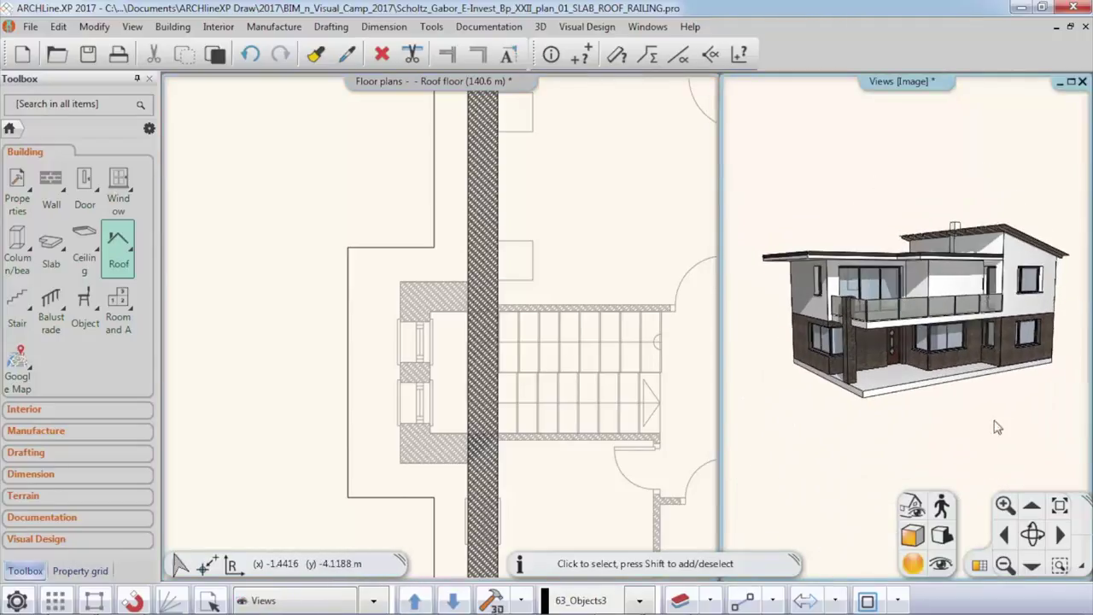
Step: Enlarge the 3D view into the main pane, then make the floor plan pane active again
{"action": "left_click", "coordinate": [984, 568]}
{"action": "scroll", "coordinate": [509, 301], "scroll_direction": "up", "scroll_amount": 3}
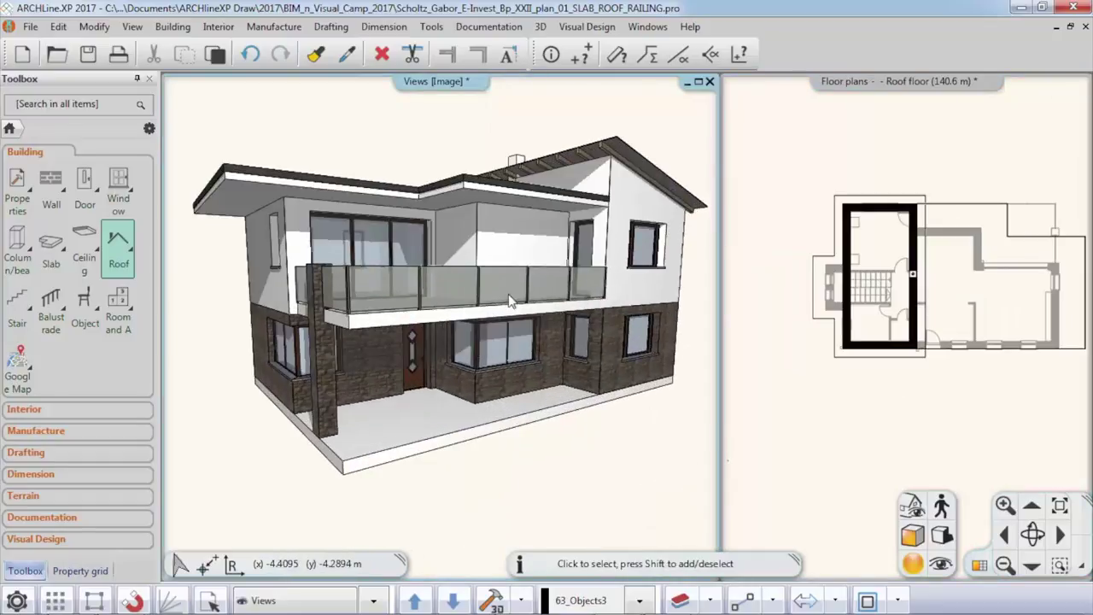
{"action": "left_click", "coordinate": [899, 322]}
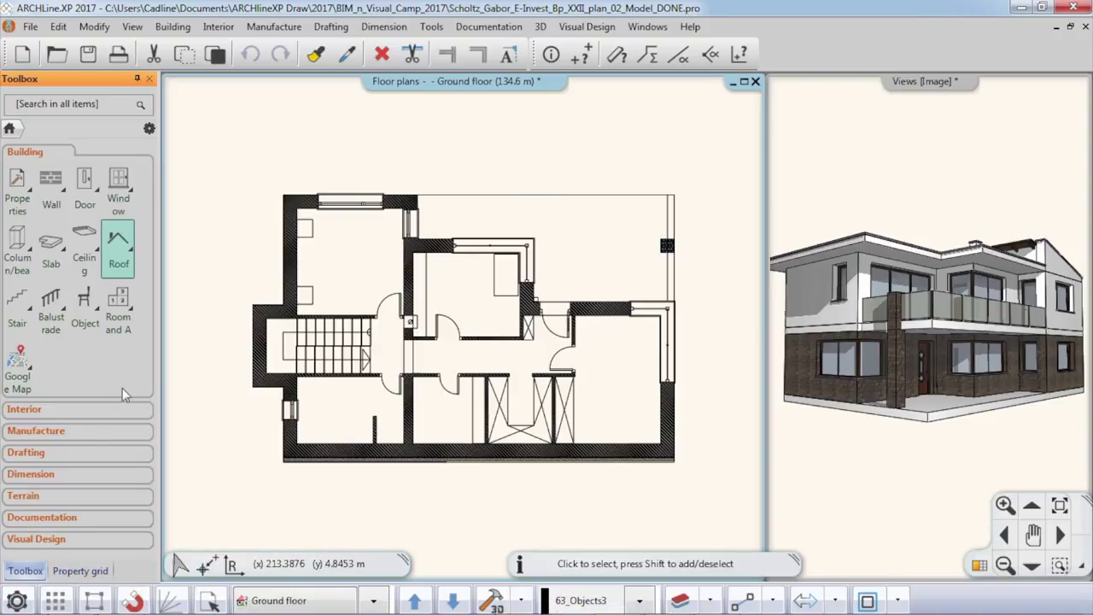
{"action": "left_click", "coordinate": [50, 480]}
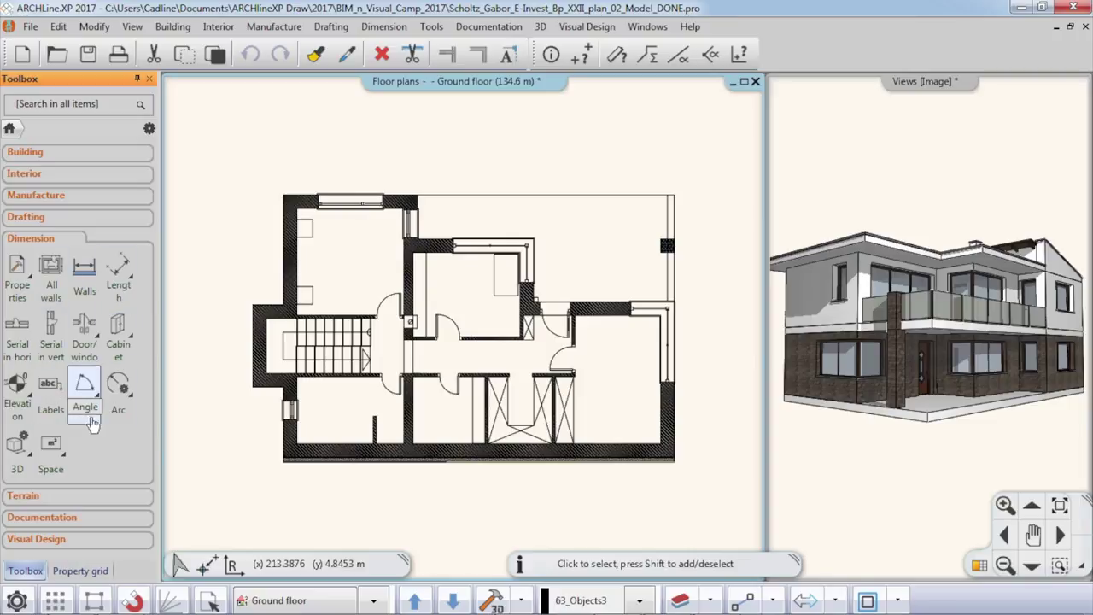
{"action": "left_click", "coordinate": [87, 273]}
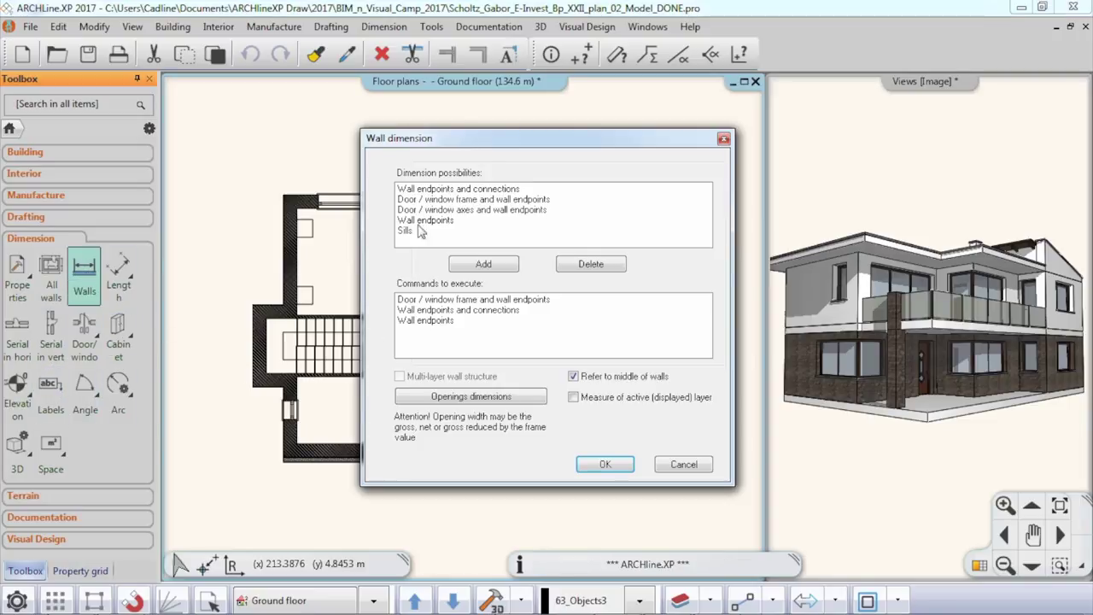
{"action": "left_click", "coordinate": [429, 191]}
{"action": "left_click", "coordinate": [433, 210]}
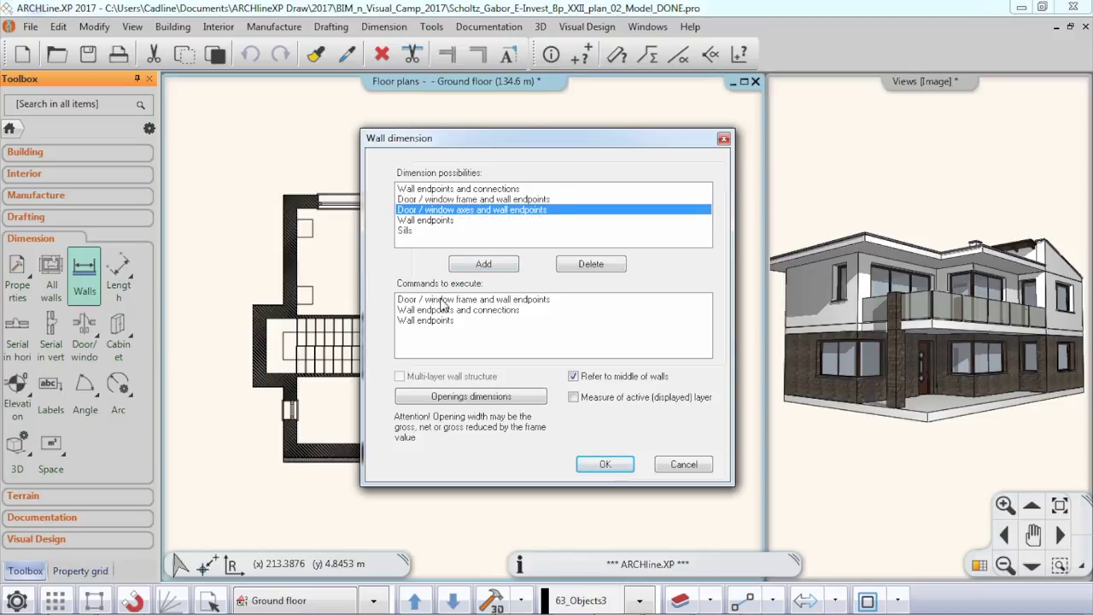
{"action": "left_click", "coordinate": [604, 466]}
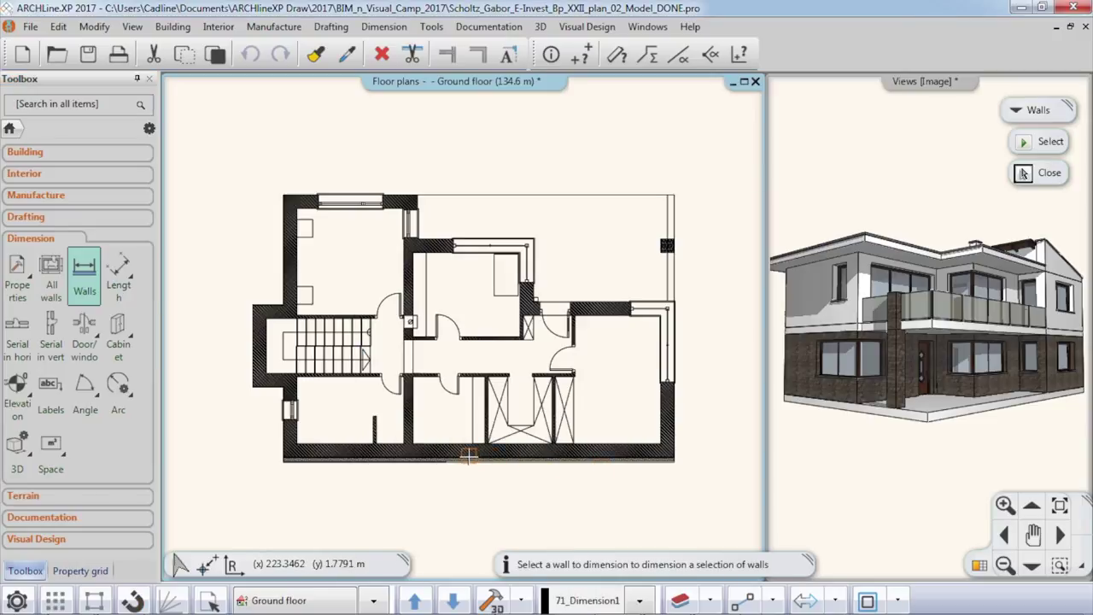
{"action": "left_click", "coordinate": [469, 456]}
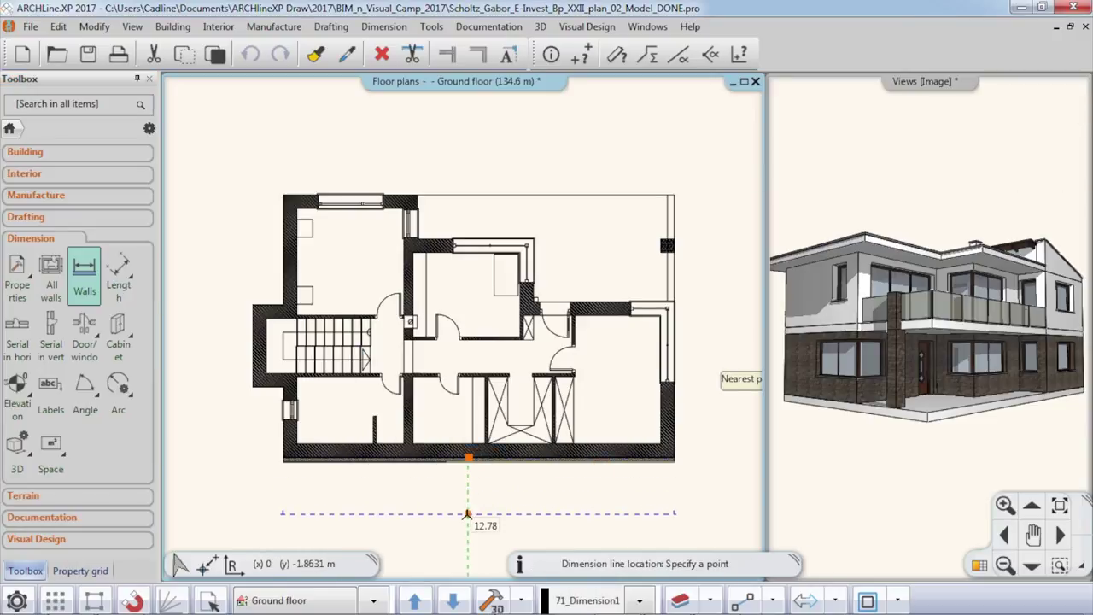
{"action": "left_click", "coordinate": [467, 514]}
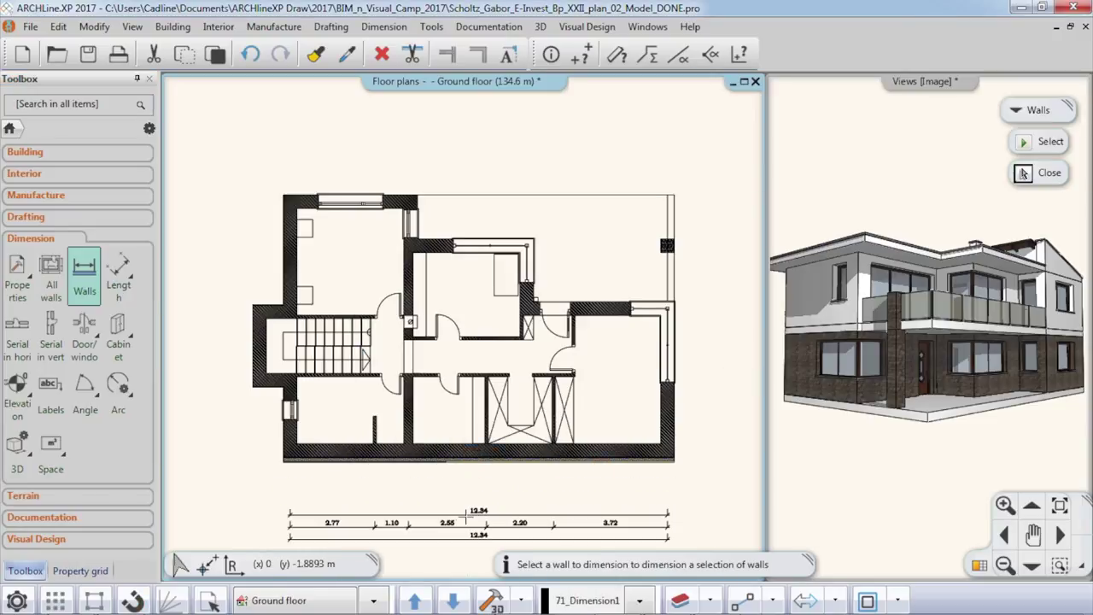
{"action": "left_click", "coordinate": [325, 201]}
{"action": "left_click", "coordinate": [316, 130]}
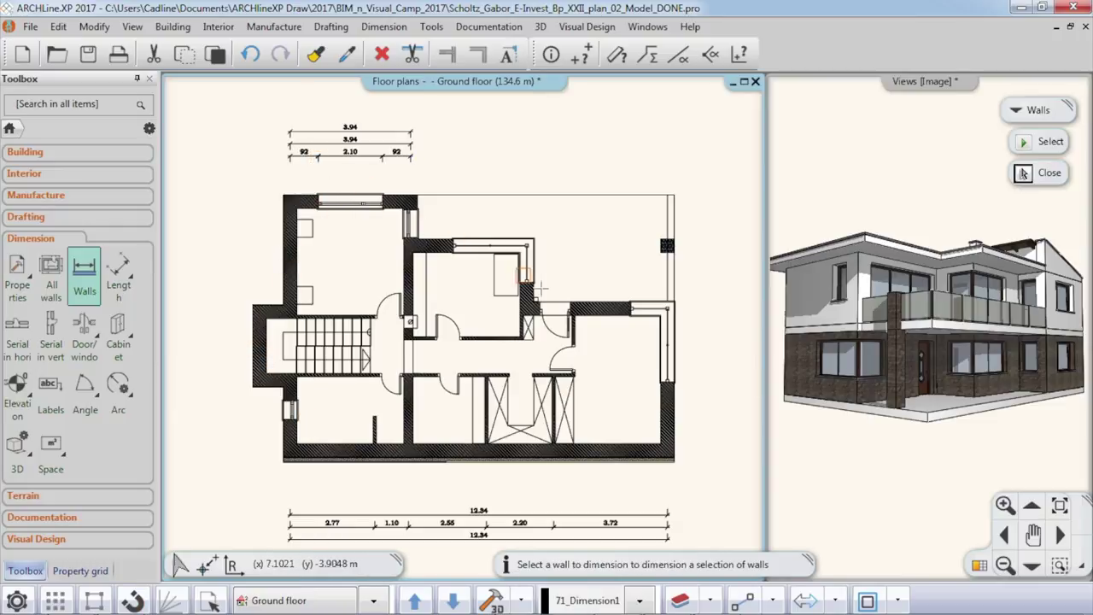
{"action": "left_click", "coordinate": [673, 403]}
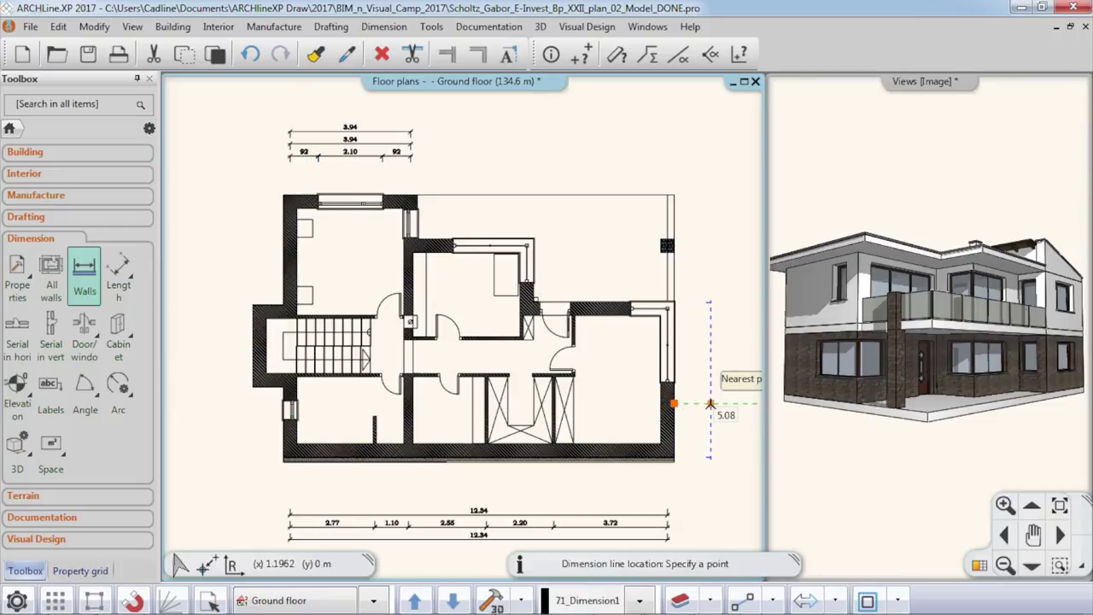
{"action": "left_click", "coordinate": [710, 403]}
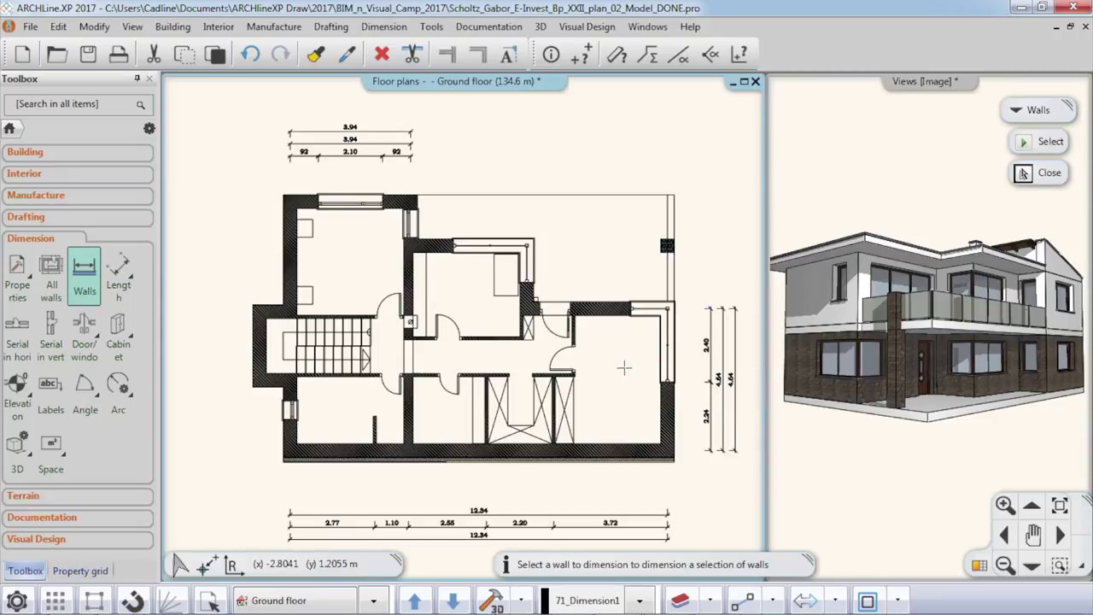
{"action": "key", "text": "Escape"}
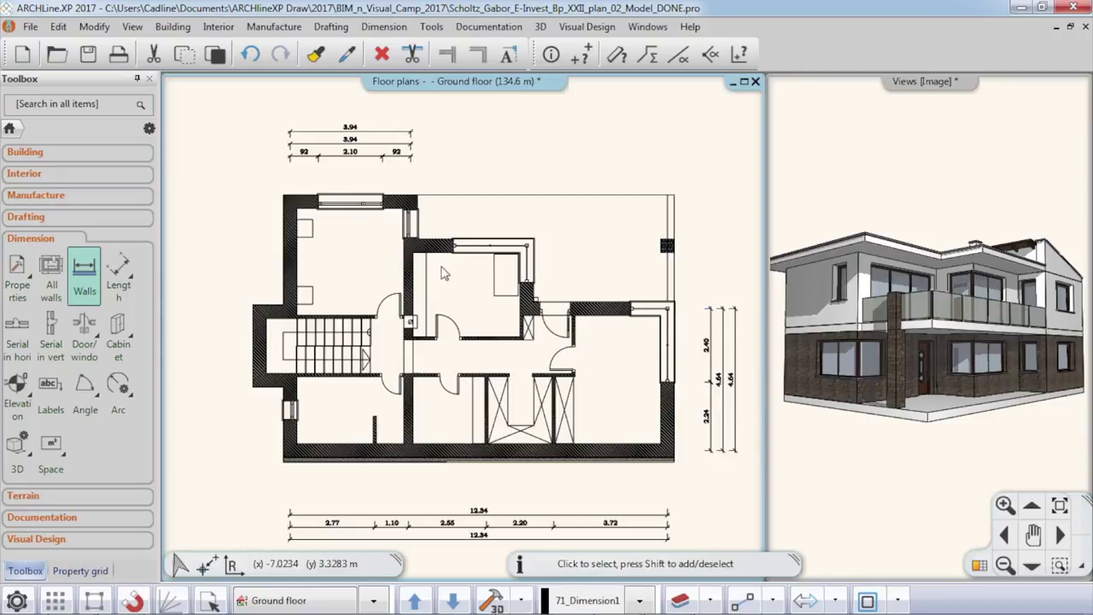
{"action": "left_click", "coordinate": [250, 55]}
{"action": "left_click", "coordinate": [250, 55]}
{"action": "left_click", "coordinate": [250, 55]}
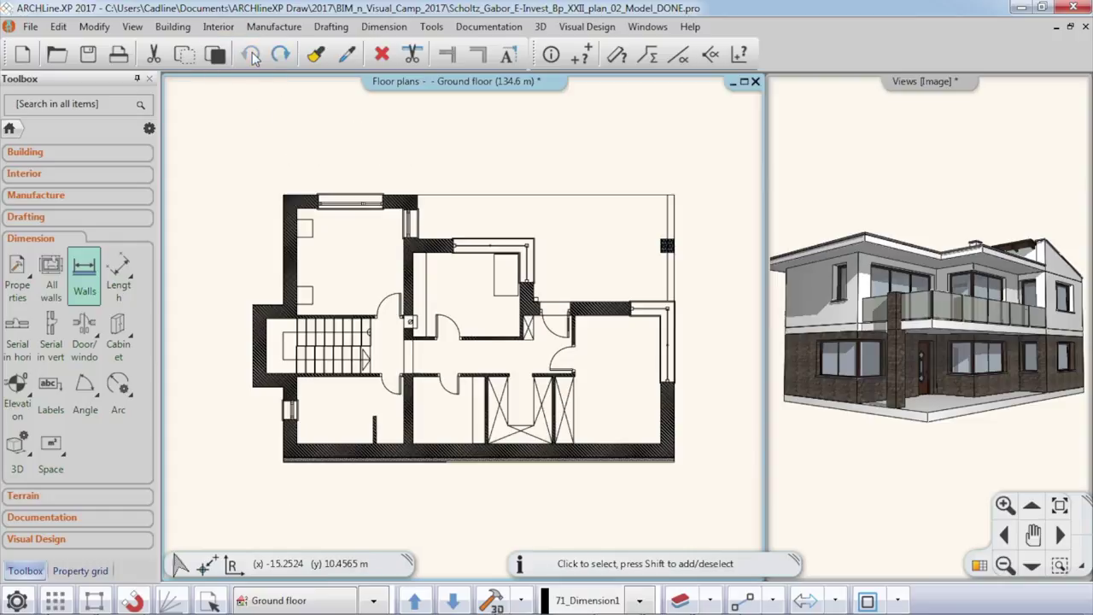
{"action": "left_click", "coordinate": [51, 268]}
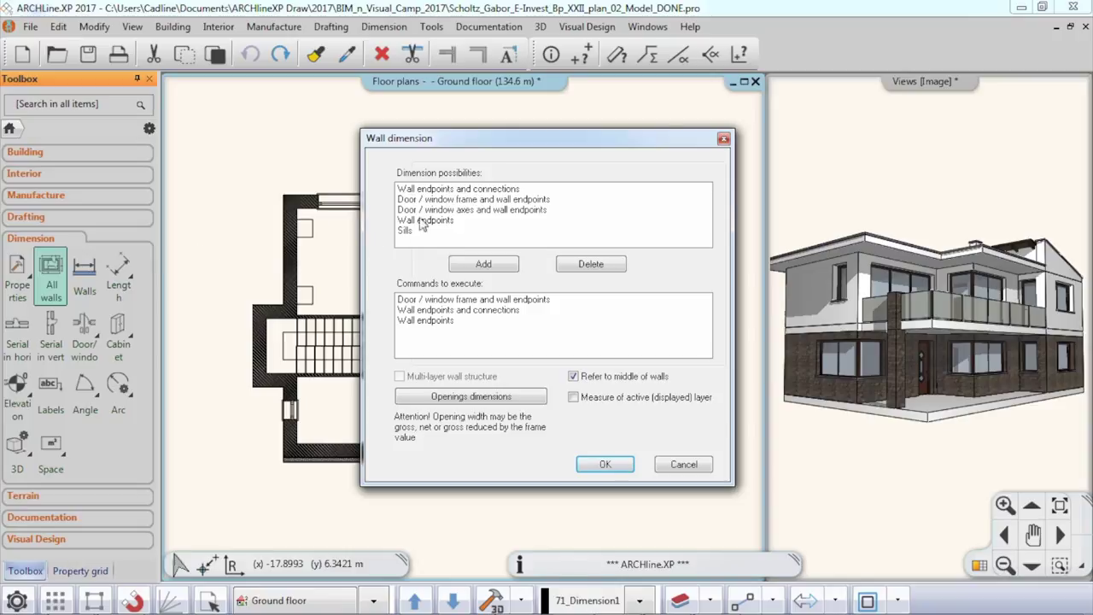
Step: Dimension all ground-floor walls and openings with three-tier chains, 12.34 along the bottom
{"action": "left_click", "coordinate": [605, 464]}
{"action": "left_click", "coordinate": [216, 158]}
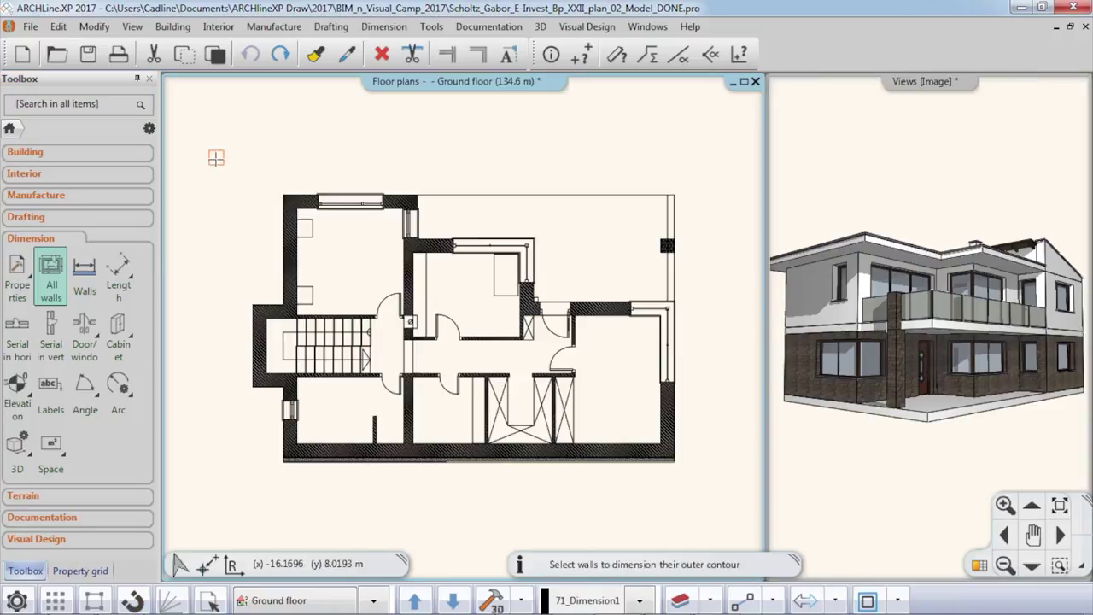
{"action": "left_click", "coordinate": [712, 493]}
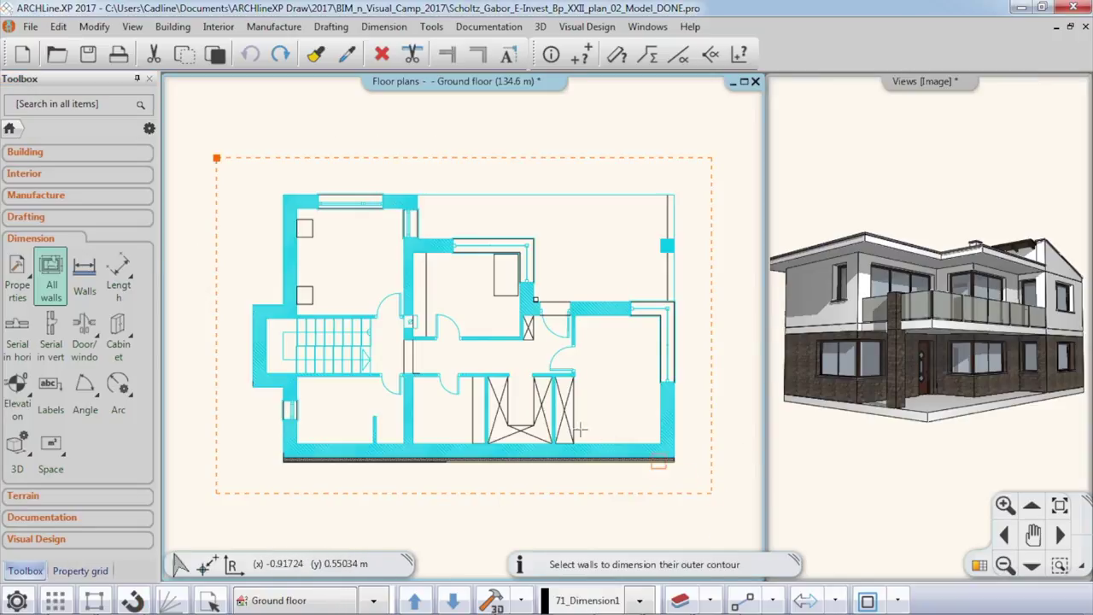
{"action": "key", "text": "Return"}
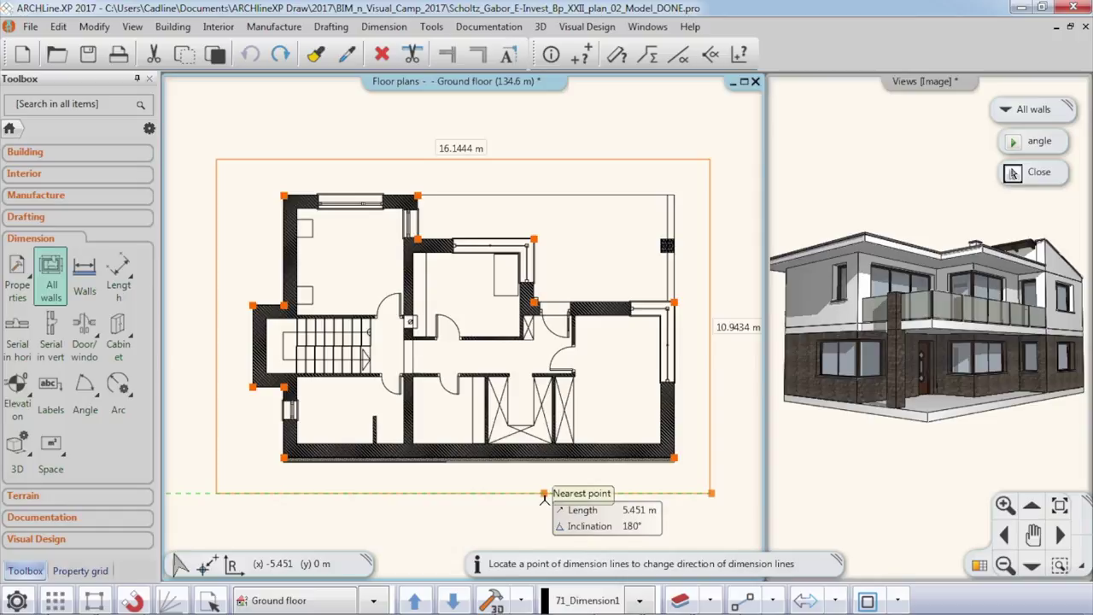
{"action": "left_click", "coordinate": [544, 494]}
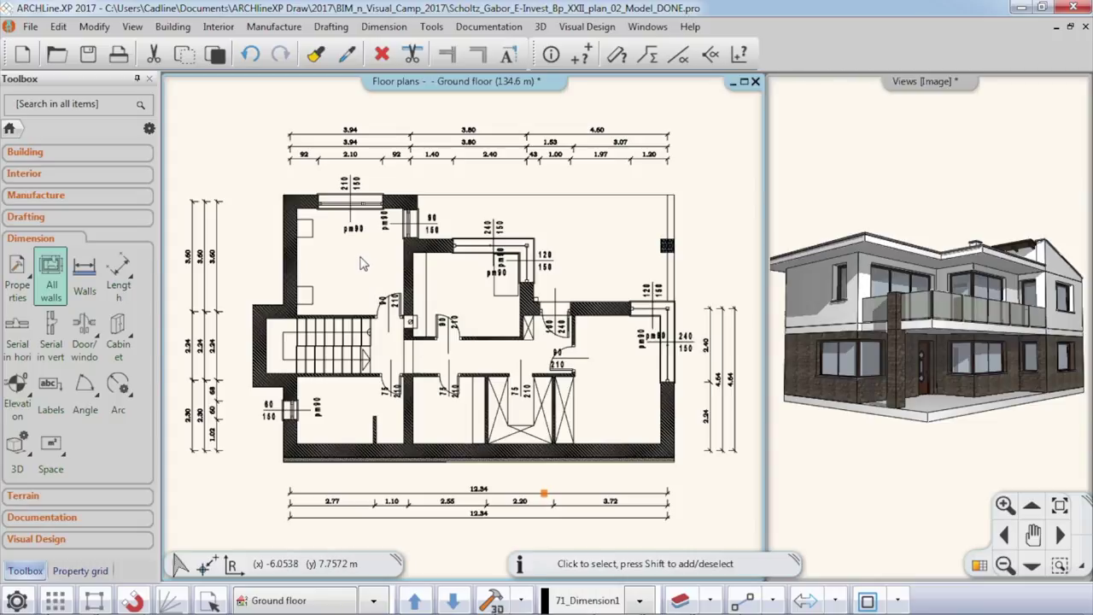
{"action": "middle_click_drag", "start_coordinate": [361, 248], "coordinate": [364, 262]}
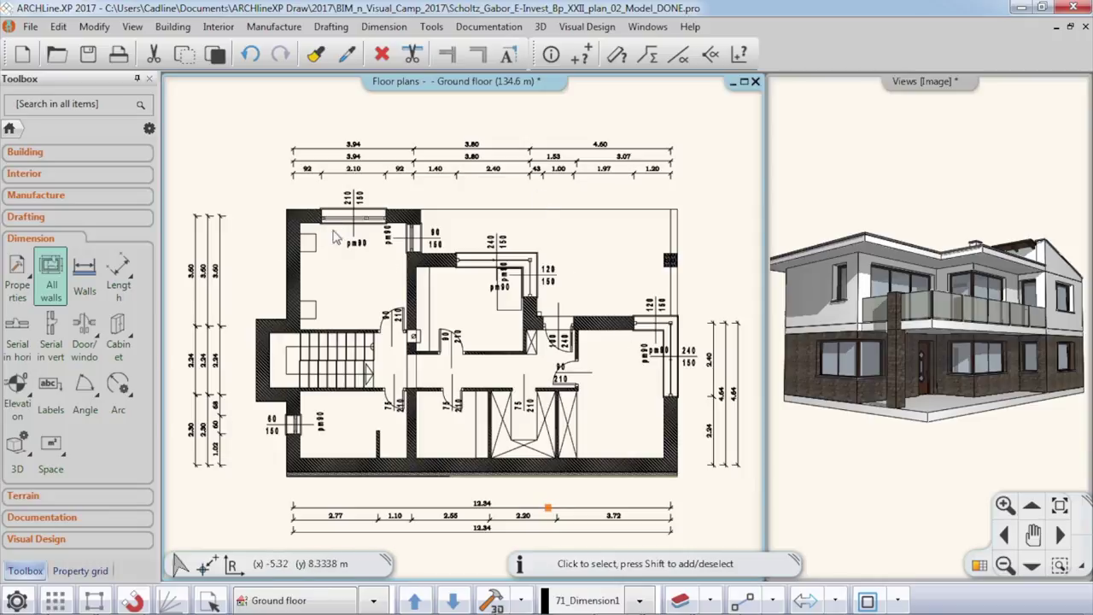
{"action": "middle_click_drag", "start_coordinate": [333, 229], "coordinate": [333, 237]}
{"action": "scroll", "coordinate": [287, 184], "scroll_direction": "up", "scroll_amount": 5}
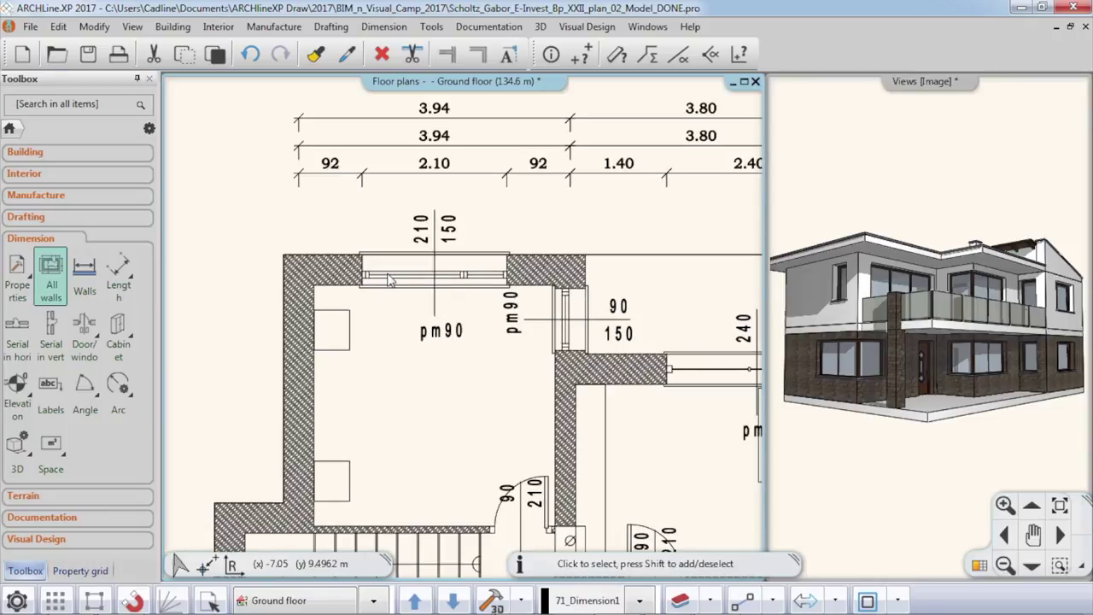
{"action": "left_click", "coordinate": [389, 280]}
{"action": "left_click", "coordinate": [336, 325]}
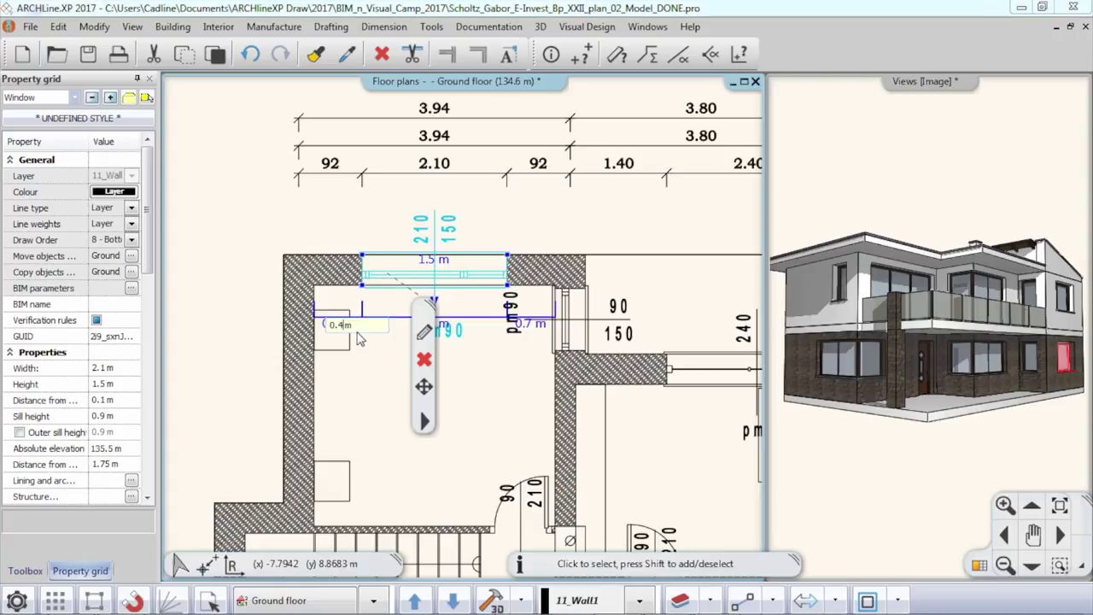
{"action": "type", "text": "0.4"}
{"action": "key", "text": "Return"}
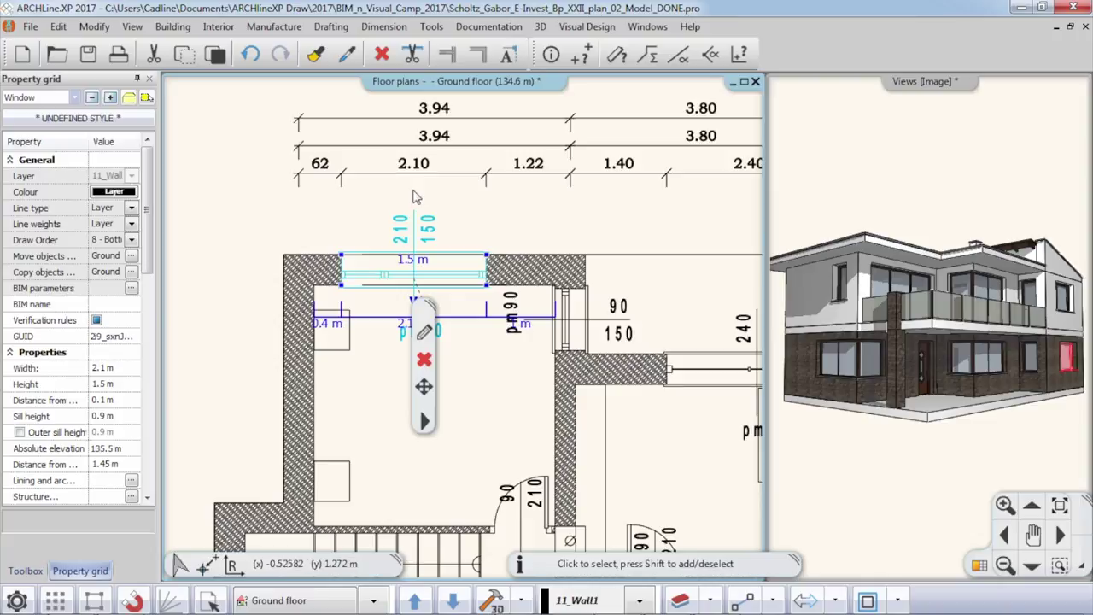
{"action": "left_click", "coordinate": [250, 54]}
{"action": "scroll", "coordinate": [264, 256], "scroll_direction": "down", "scroll_amount": 4}
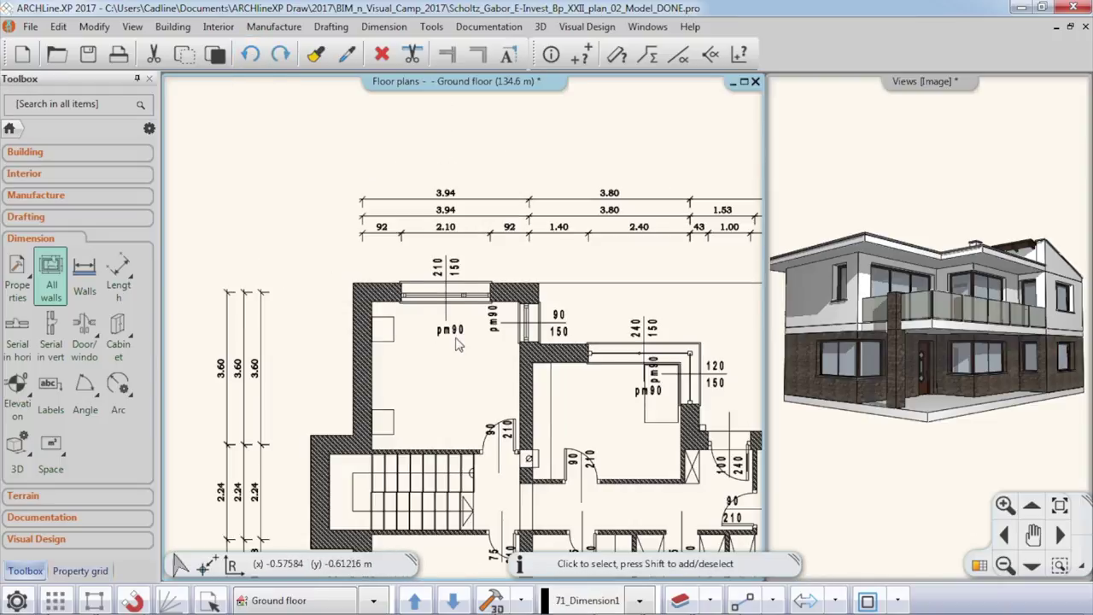
{"action": "scroll", "coordinate": [455, 264], "scroll_direction": "down", "scroll_amount": 3}
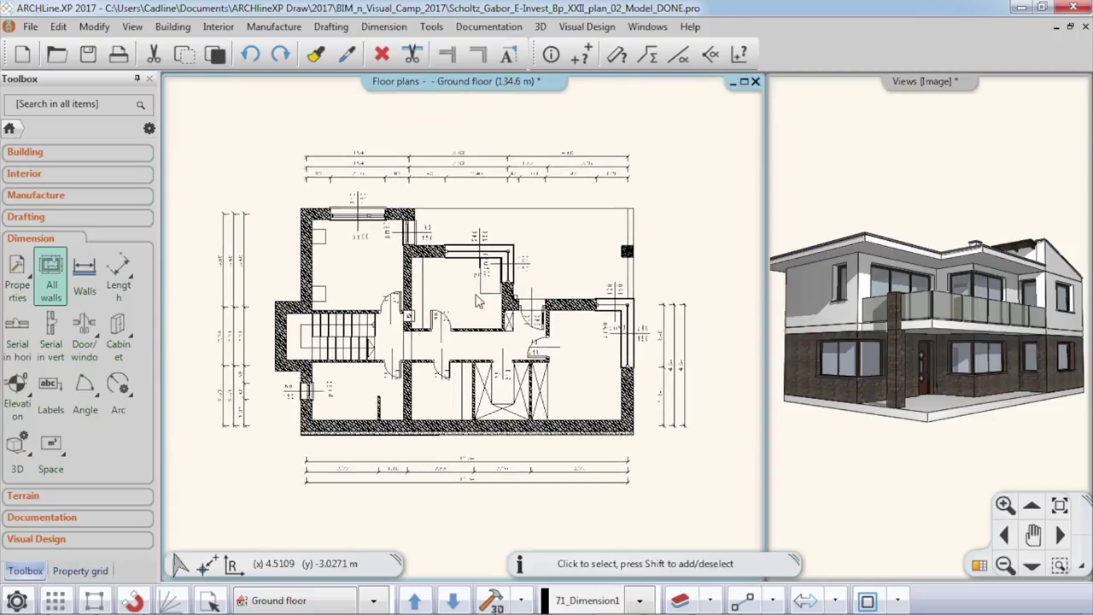
Step: Create wall-bounded rooms of 12.25, 7.61, 13.19 and 9.66 m², then select the right-hand room
{"action": "left_click", "coordinate": [41, 157]}
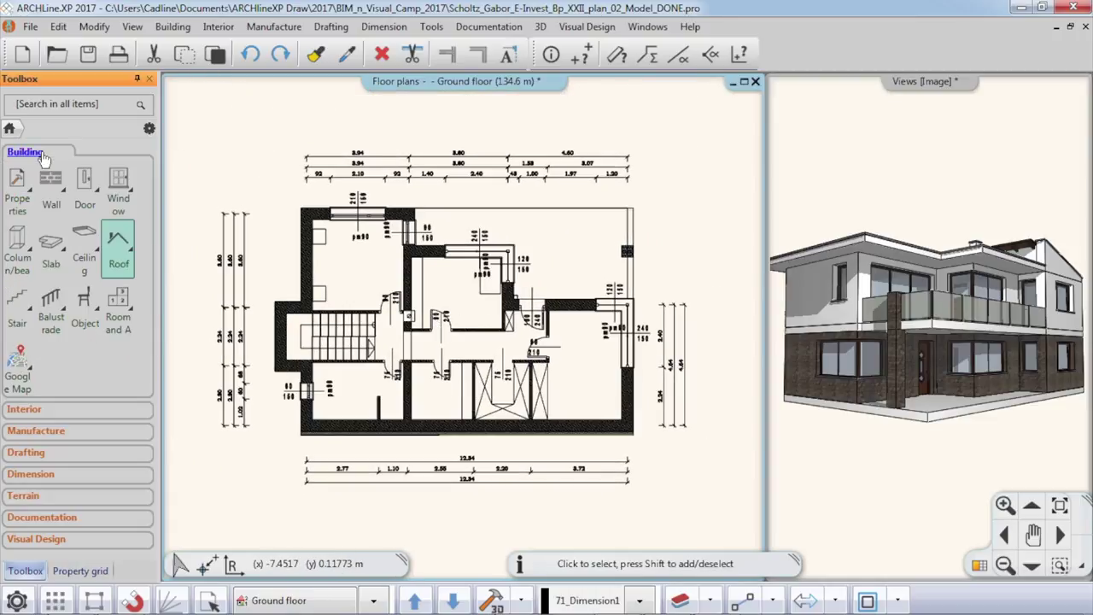
{"action": "left_click", "coordinate": [118, 300]}
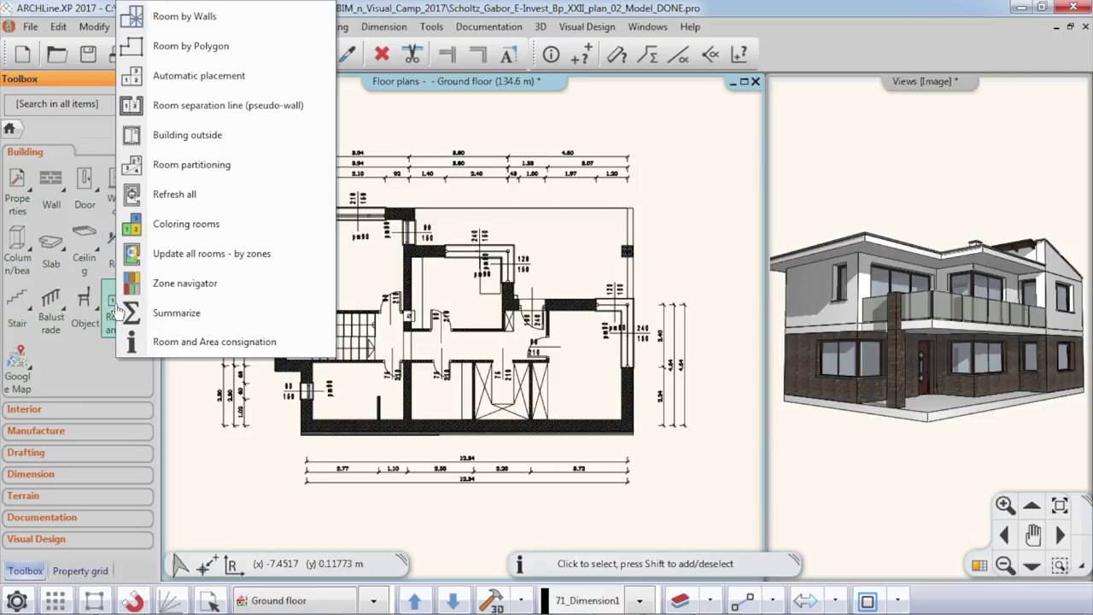
{"action": "left_click", "coordinate": [214, 18]}
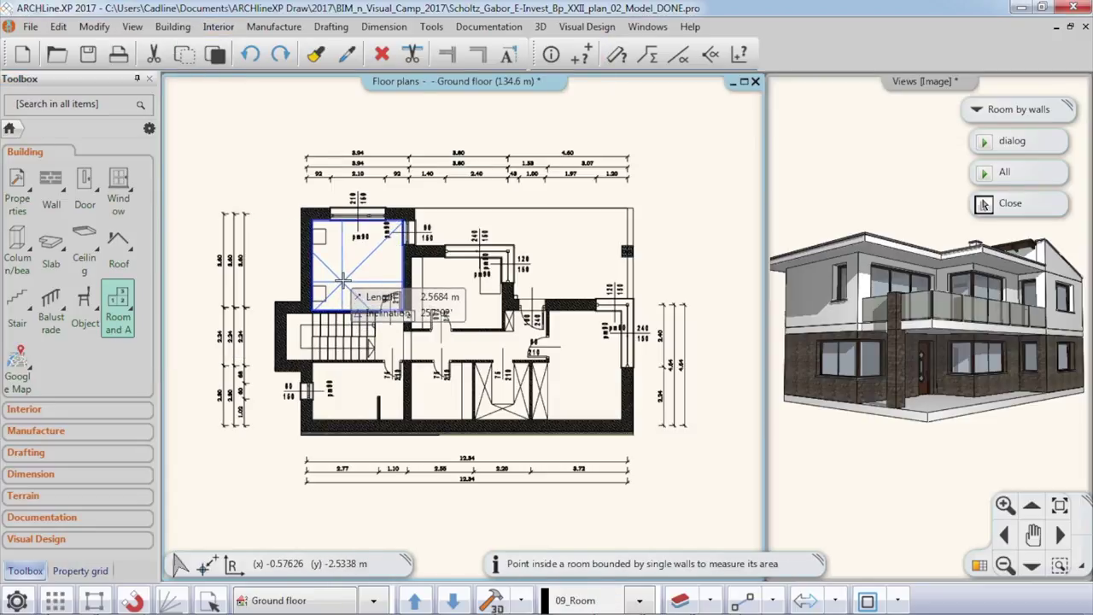
{"action": "left_click", "coordinate": [368, 303]}
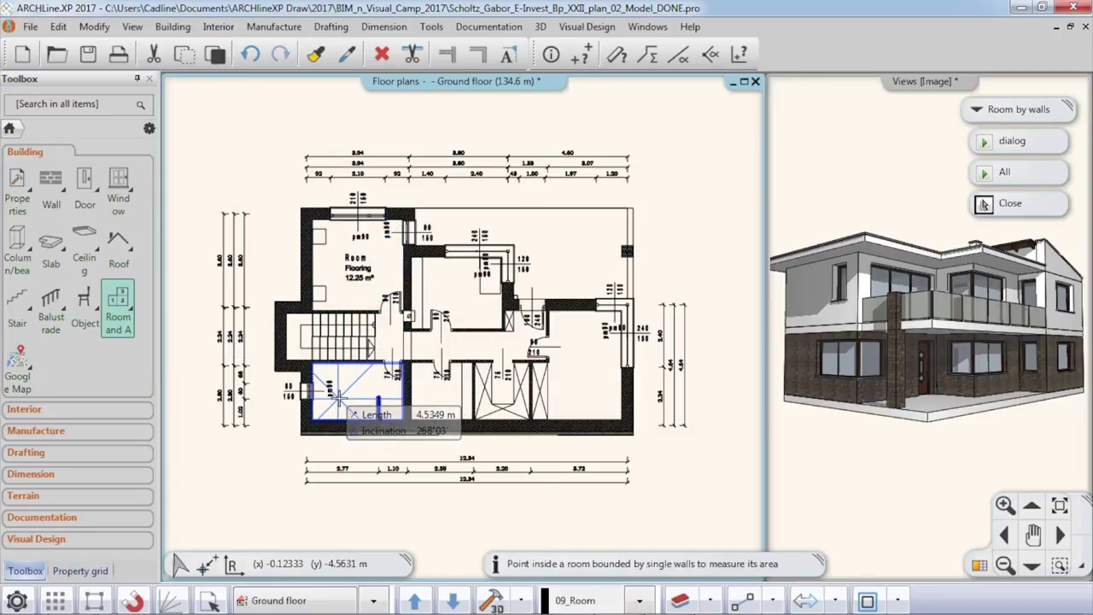
{"action": "left_click", "coordinate": [340, 398]}
{"action": "left_click", "coordinate": [581, 401]}
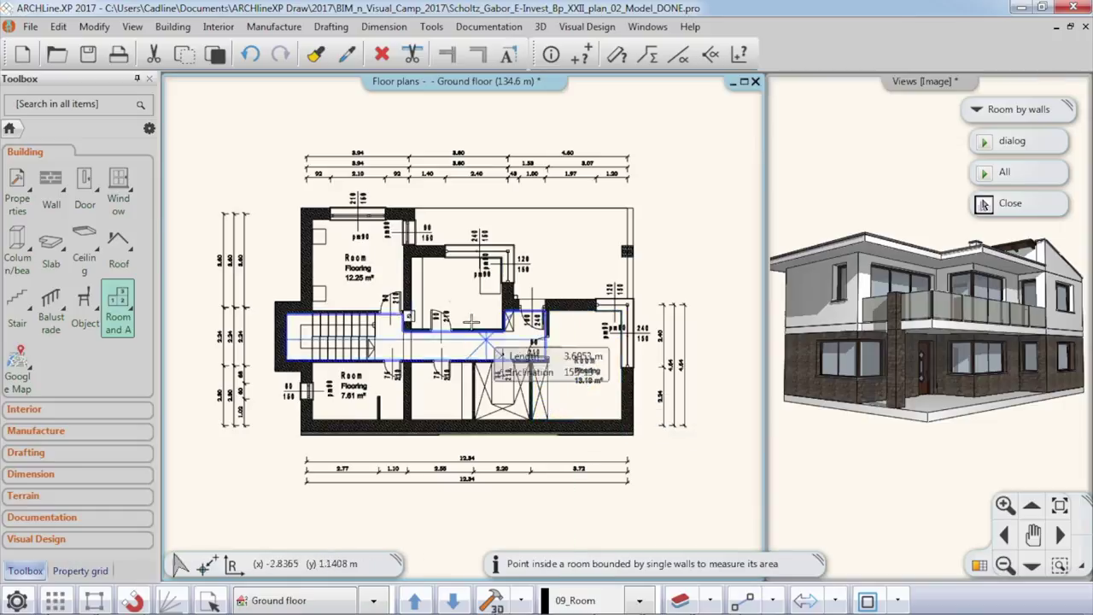
{"action": "left_click", "coordinate": [451, 299]}
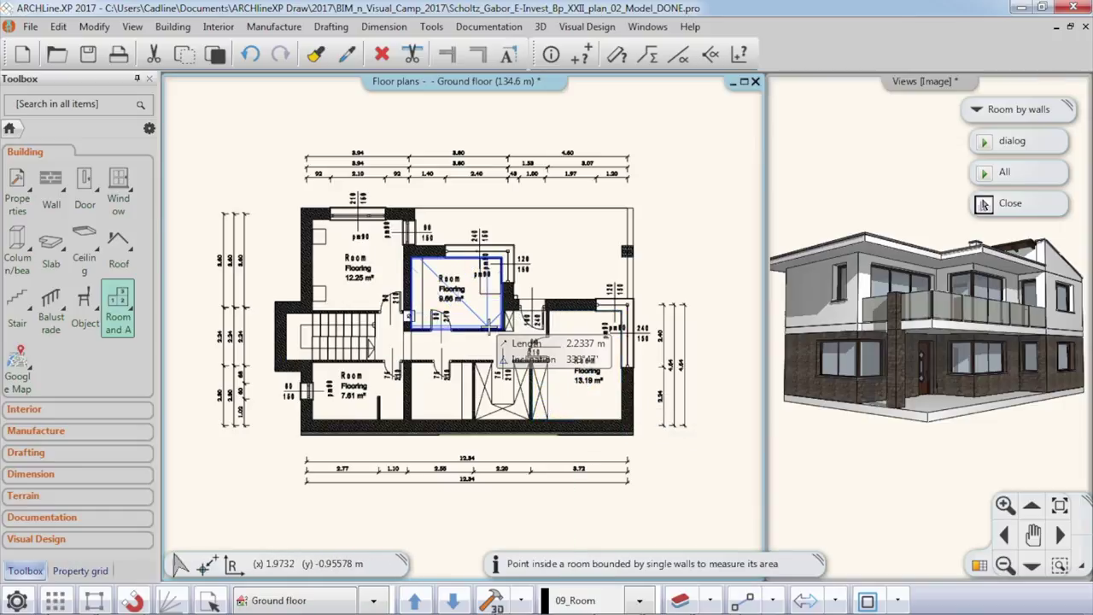
{"action": "key", "text": "Escape"}
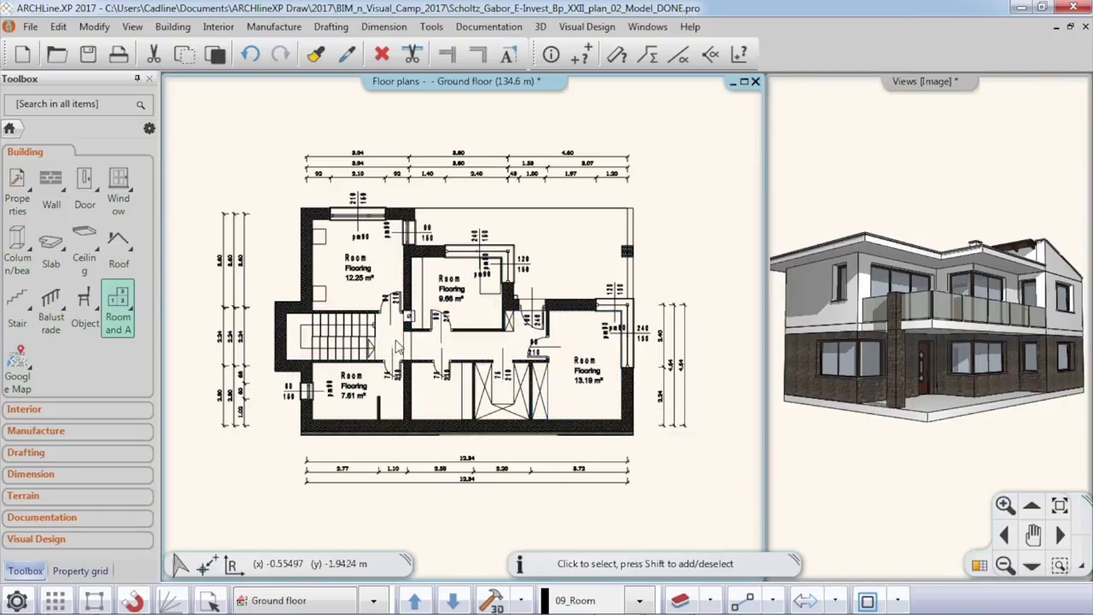
{"action": "scroll", "coordinate": [597, 380], "scroll_direction": "up", "scroll_amount": 4}
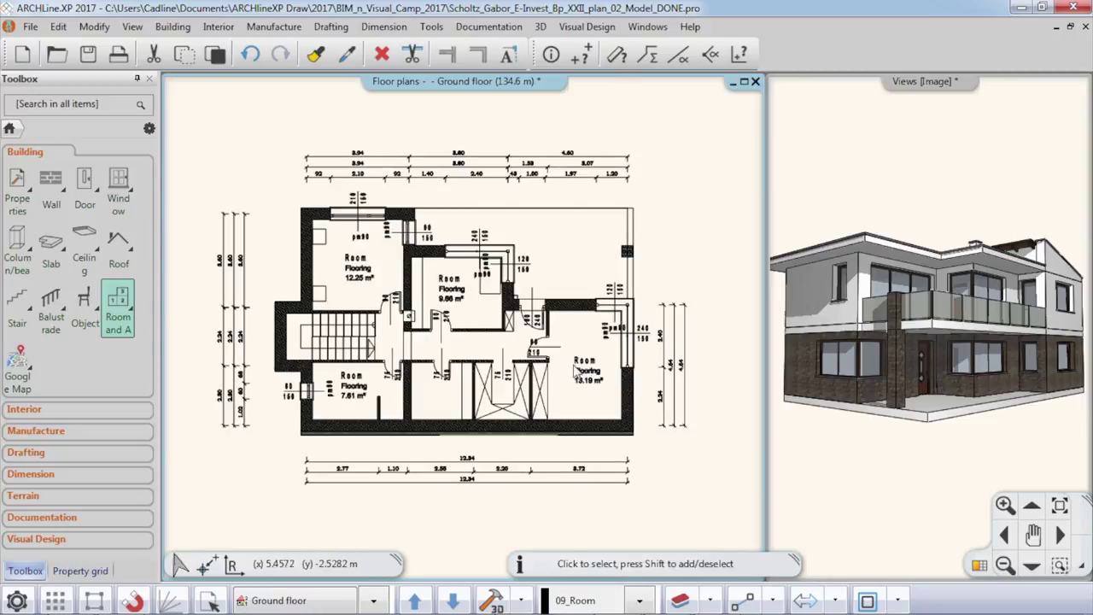
{"action": "left_click", "coordinate": [496, 343]}
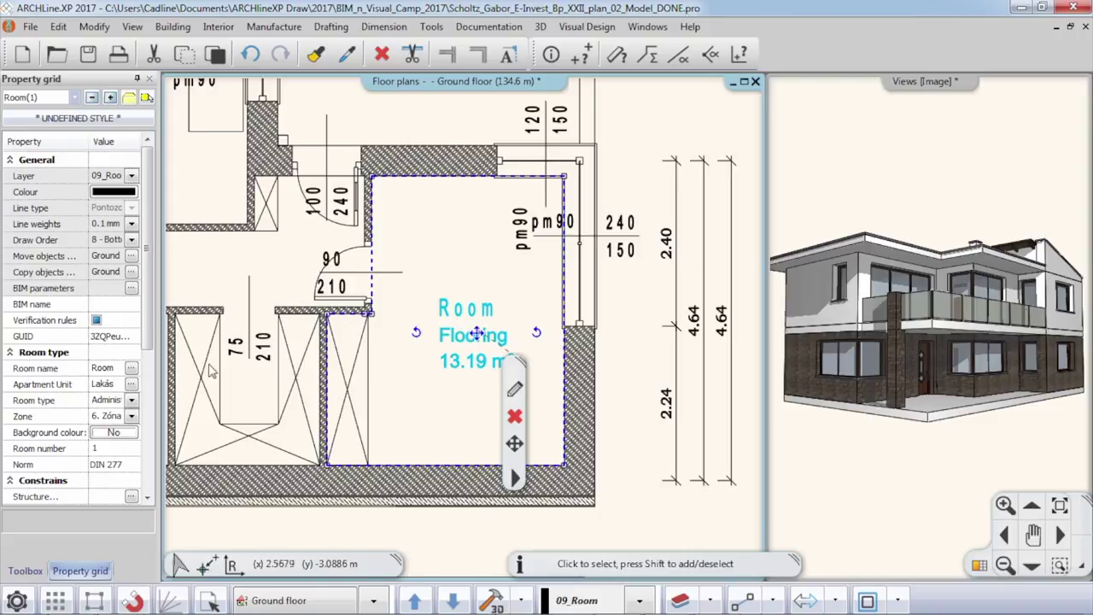
Step: Rename the 13.19 m² room to Kitchen in the Property grid
{"action": "left_click", "coordinate": [131, 369]}
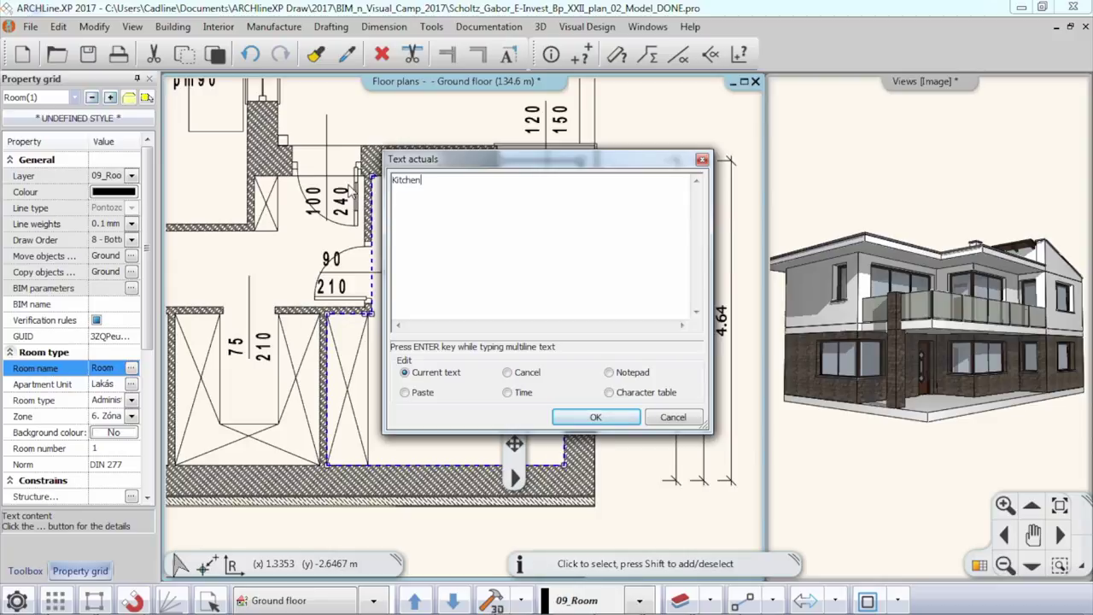
{"action": "type", "text": "Kitchen"}
{"action": "left_click", "coordinate": [596, 419]}
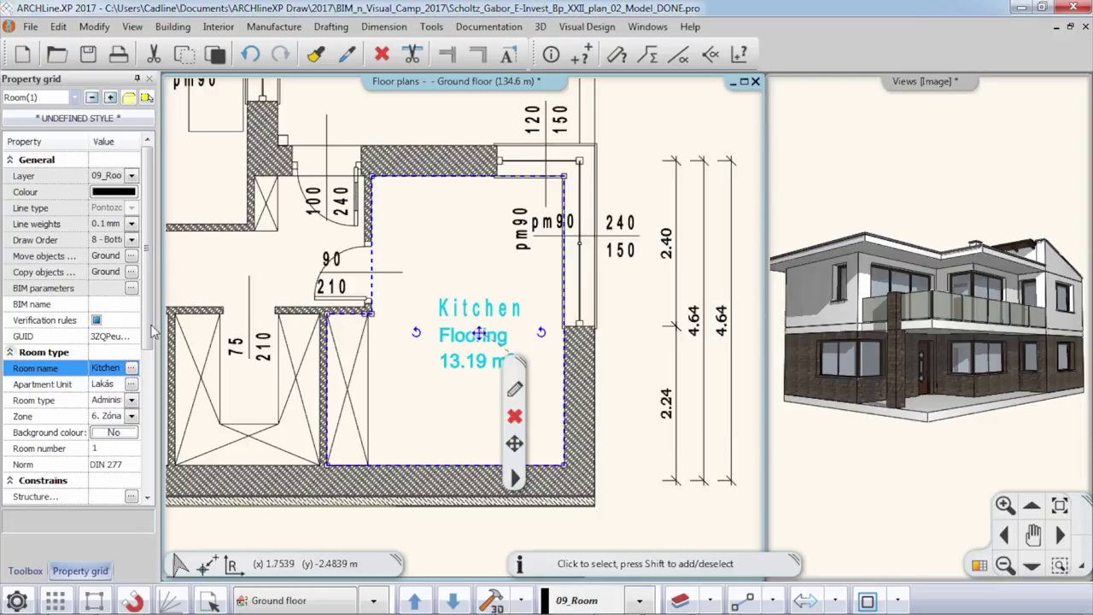
Step: Set the Kitchen's floor finish to Ceramic tile, then deselect the room
{"action": "scroll", "coordinate": [134, 436], "scroll_direction": "down", "scroll_amount": 4}
{"action": "scroll", "coordinate": [134, 436], "scroll_direction": "down", "scroll_amount": 3}
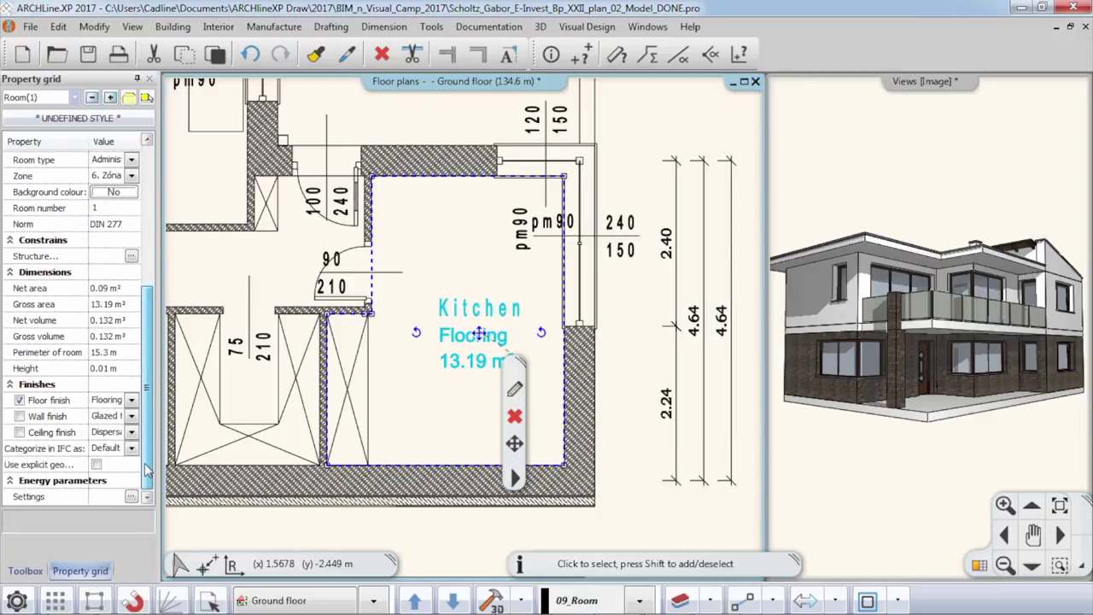
{"action": "left_click", "coordinate": [132, 401]}
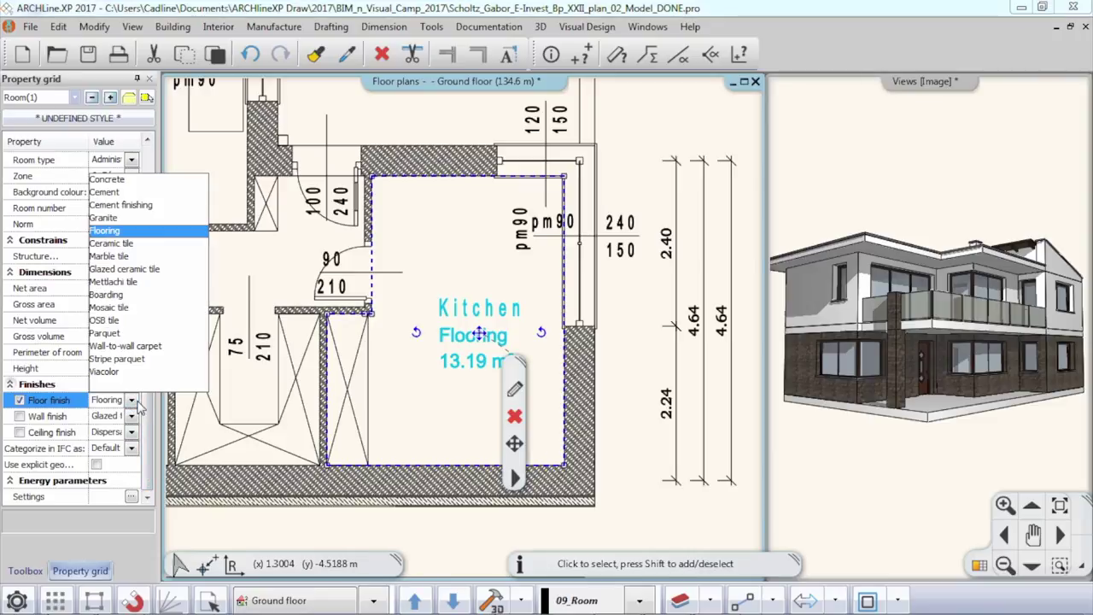
{"action": "left_click", "coordinate": [143, 245]}
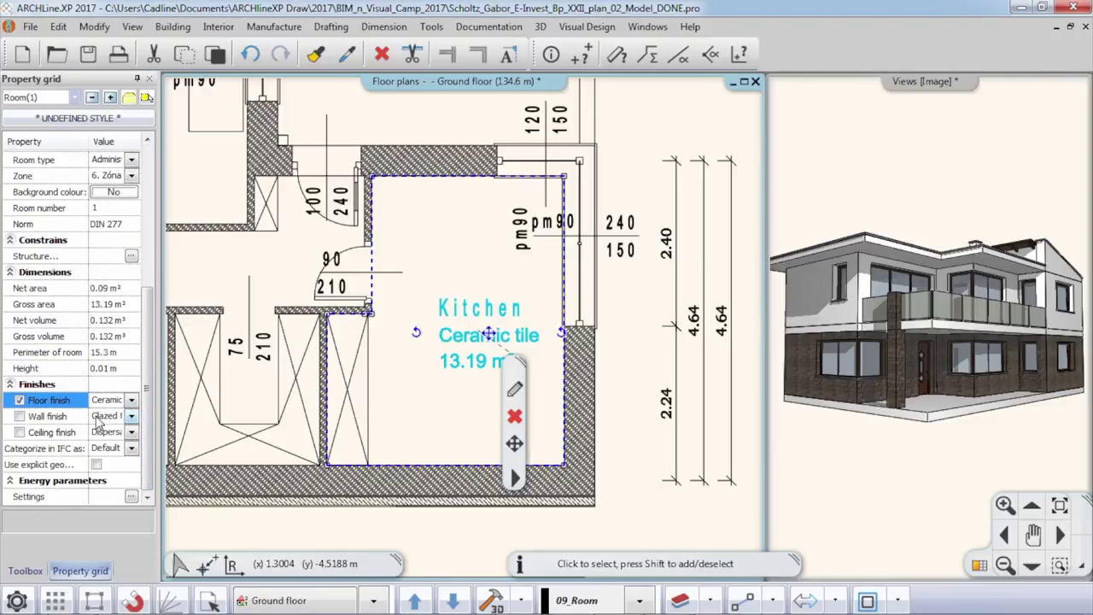
{"action": "key", "text": "Escape"}
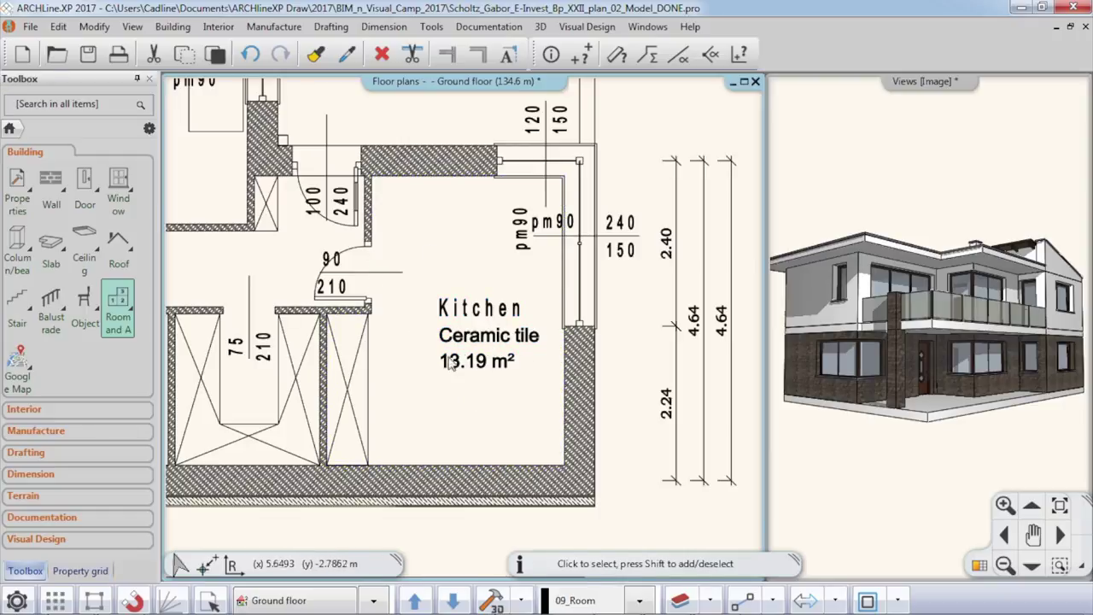
{"action": "scroll", "coordinate": [434, 325], "scroll_direction": "down", "scroll_amount": 2}
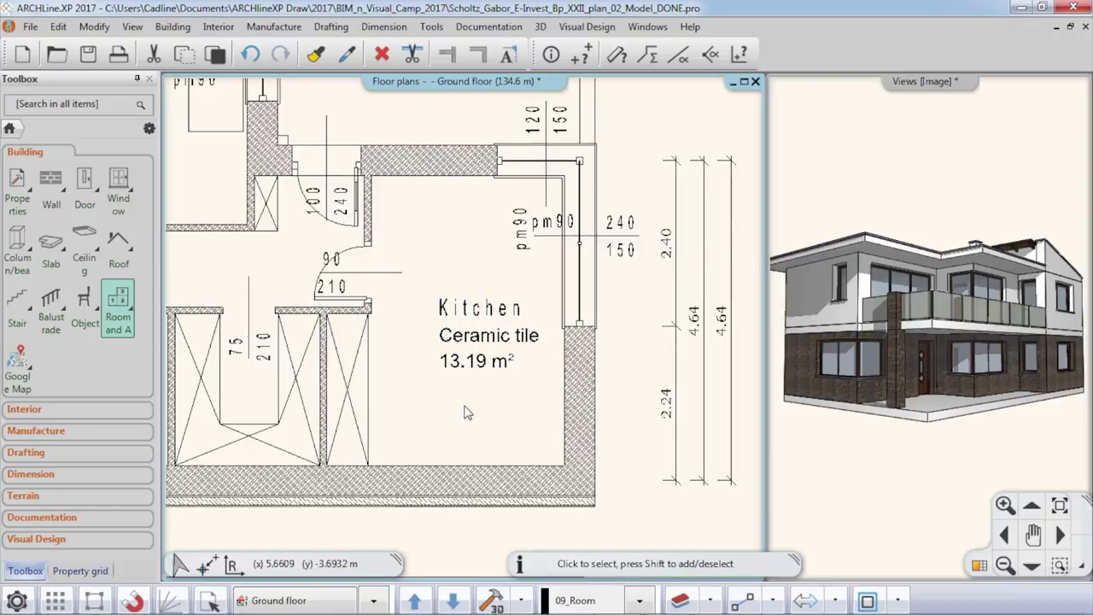
{"action": "scroll", "coordinate": [435, 325], "scroll_direction": "down", "scroll_amount": 3}
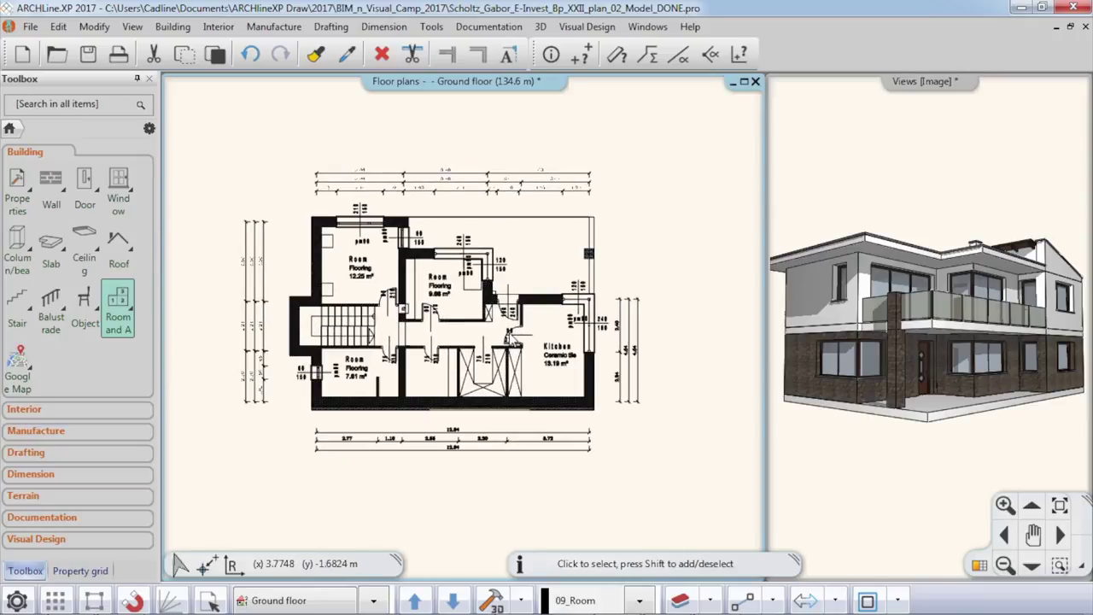
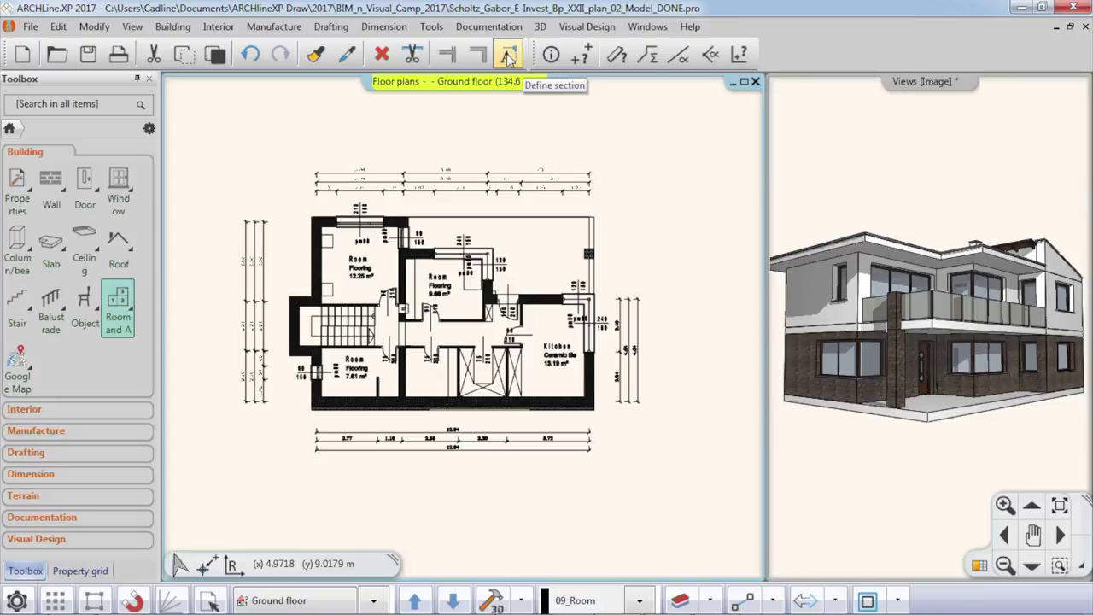
Step: Start a new section with Hatch on section enabled and Hide all the objects turned off
{"action": "left_click", "coordinate": [507, 57]}
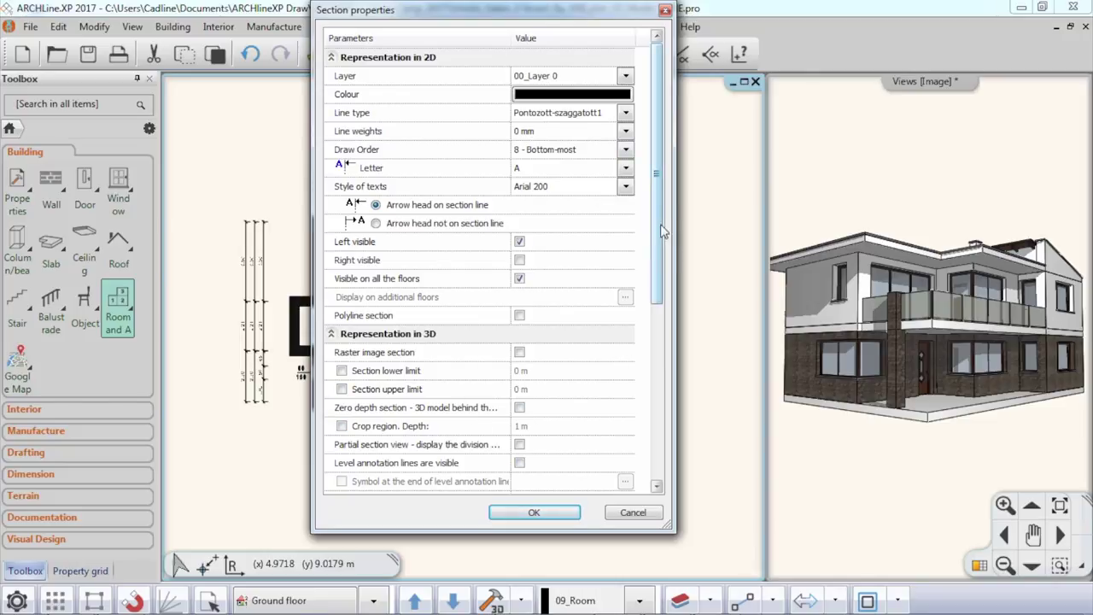
{"action": "left_click_drag", "start_coordinate": [662, 233], "coordinate": [657, 359]}
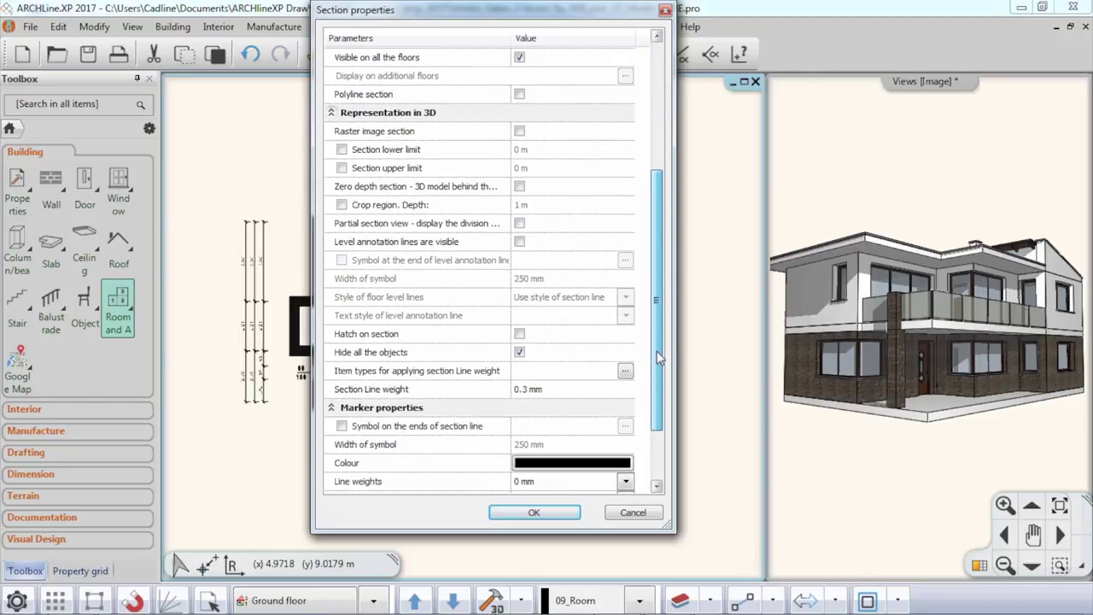
{"action": "left_click", "coordinate": [520, 335]}
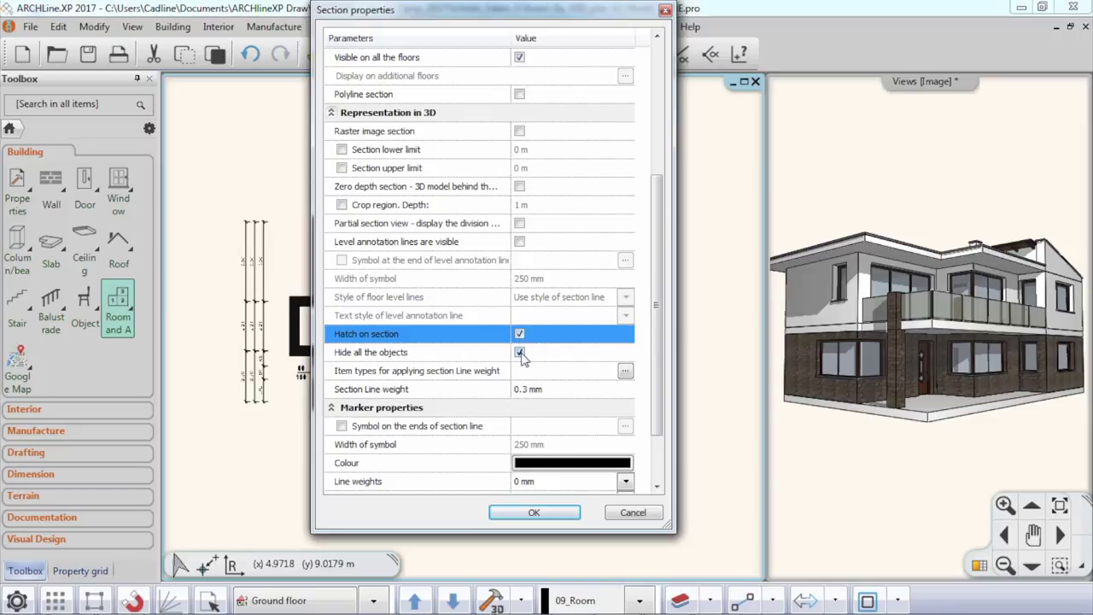
{"action": "left_click", "coordinate": [520, 353]}
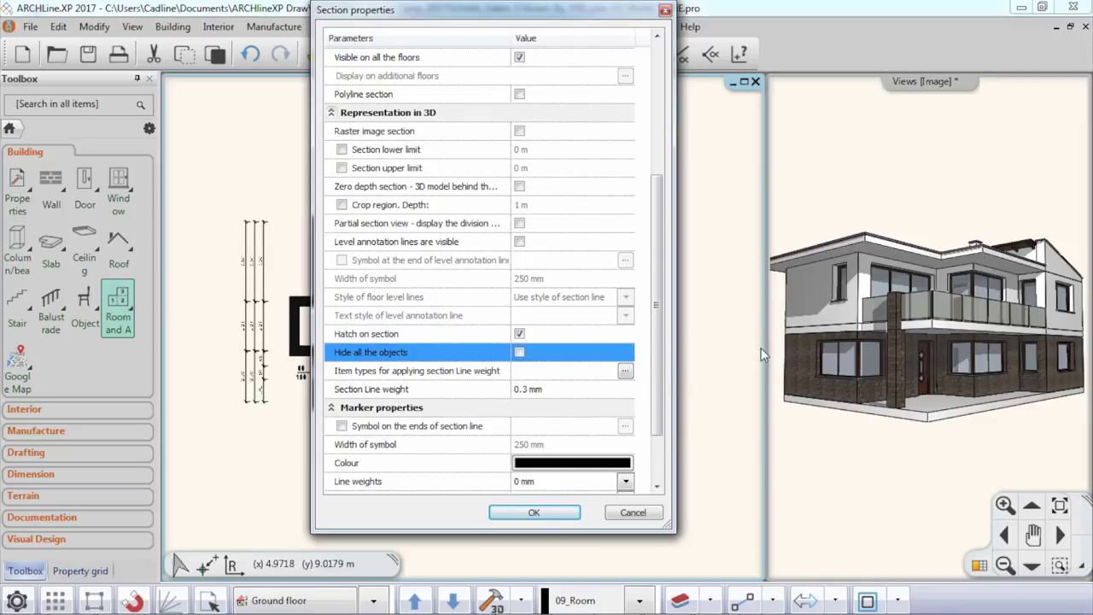
{"action": "left_click", "coordinate": [533, 513]}
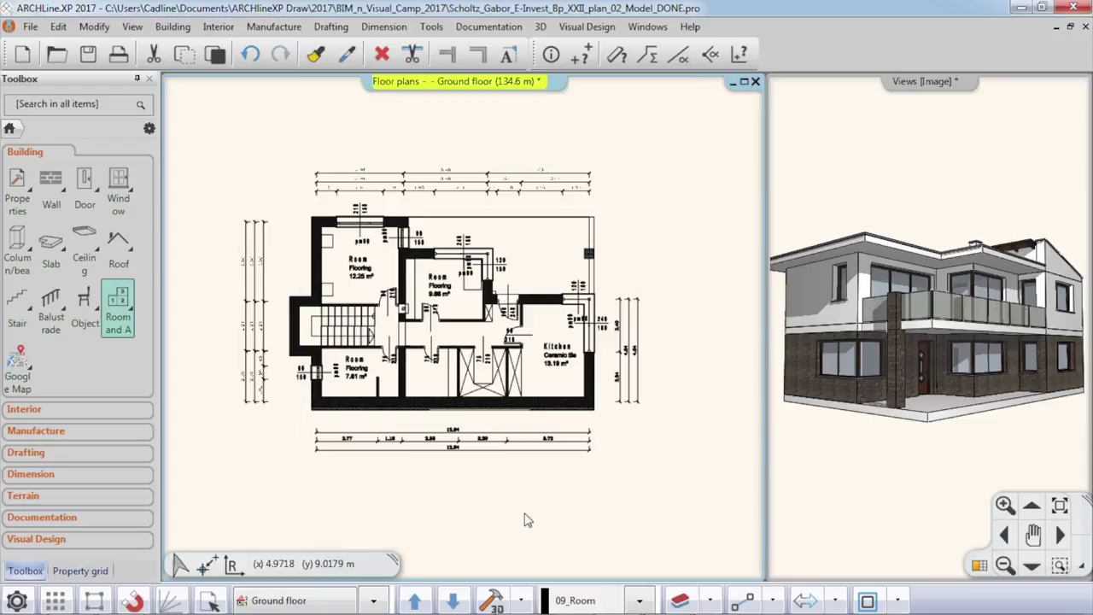
{"action": "scroll", "coordinate": [401, 333], "scroll_direction": "up", "scroll_amount": 4}
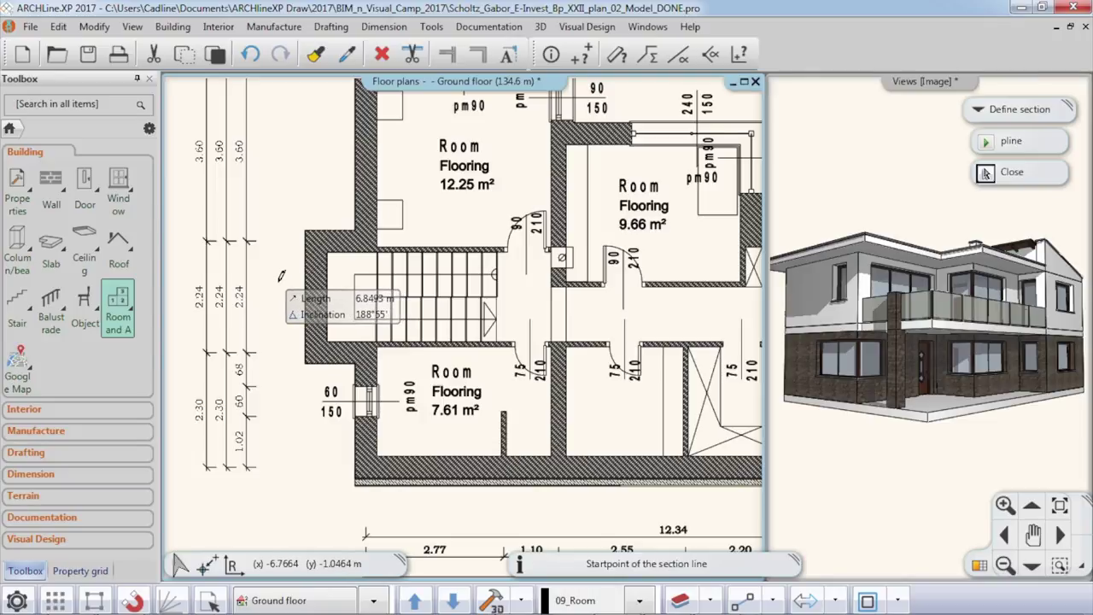
Step: Draw the section line from left of the staircase to beyond the kitchen wall
{"action": "left_click", "coordinate": [279, 282]}
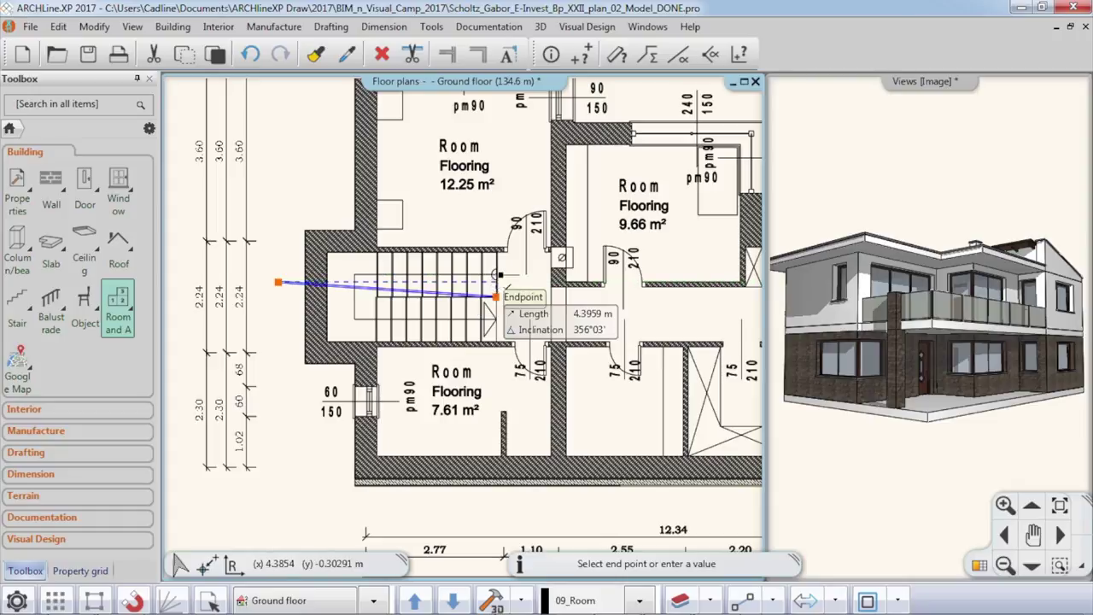
{"action": "scroll", "coordinate": [497, 297], "scroll_direction": "down", "scroll_amount": 3}
{"action": "scroll", "coordinate": [546, 299], "scroll_direction": "up", "scroll_amount": 2}
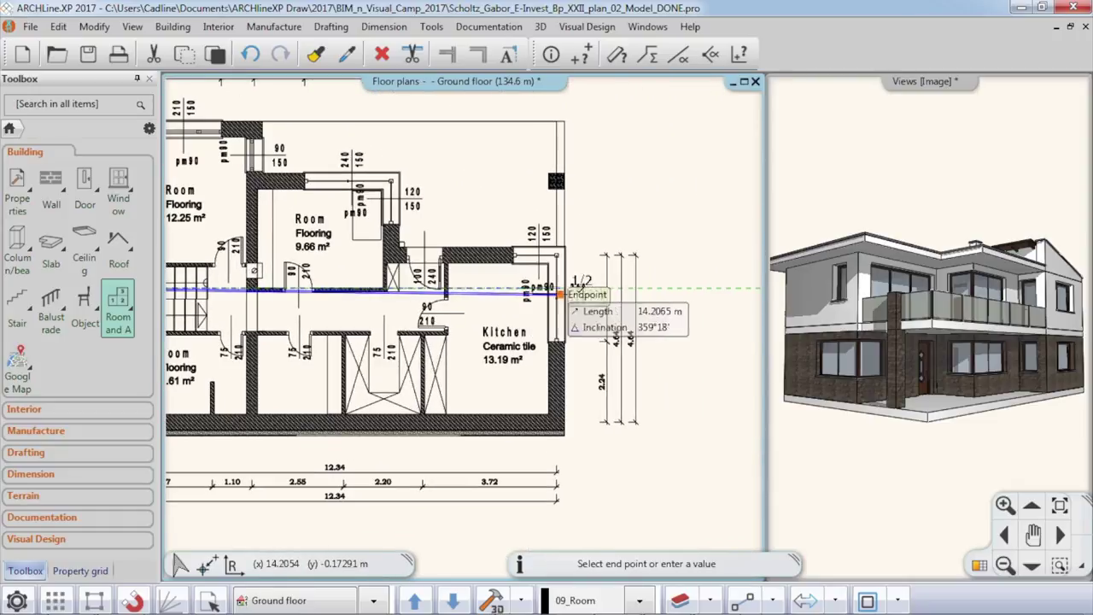
{"action": "scroll", "coordinate": [647, 291], "scroll_direction": "up", "scroll_amount": 2}
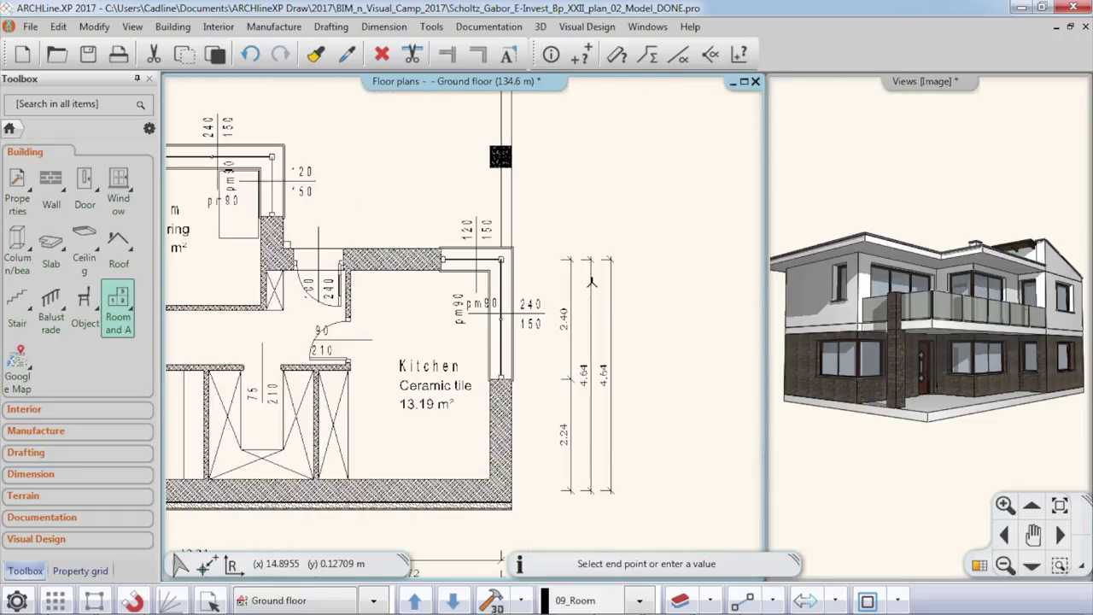
{"action": "left_click", "coordinate": [541, 295]}
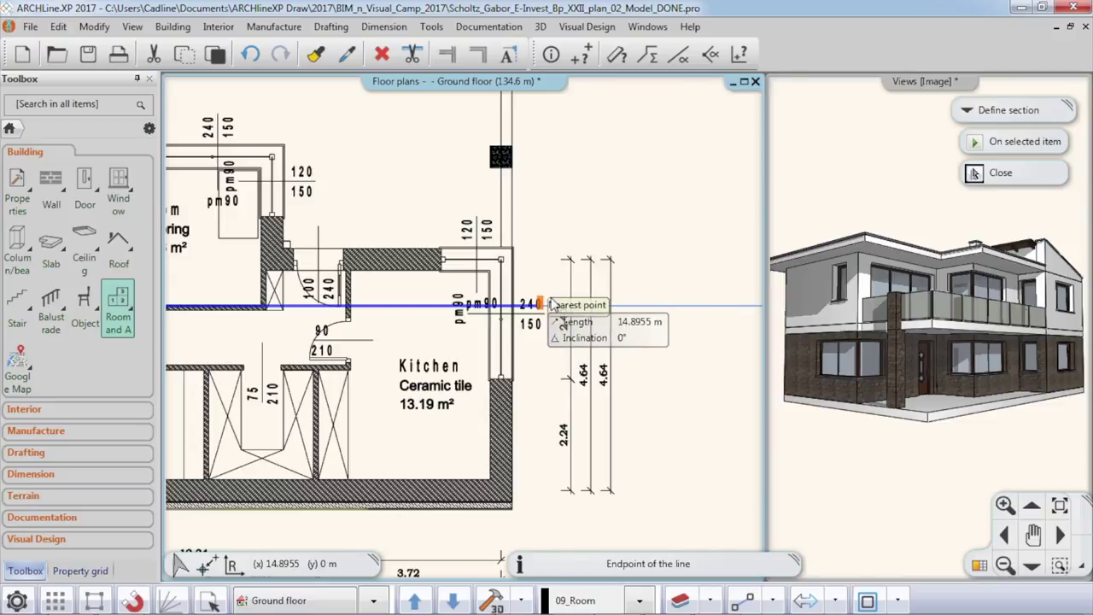
{"action": "left_click", "coordinate": [550, 299]}
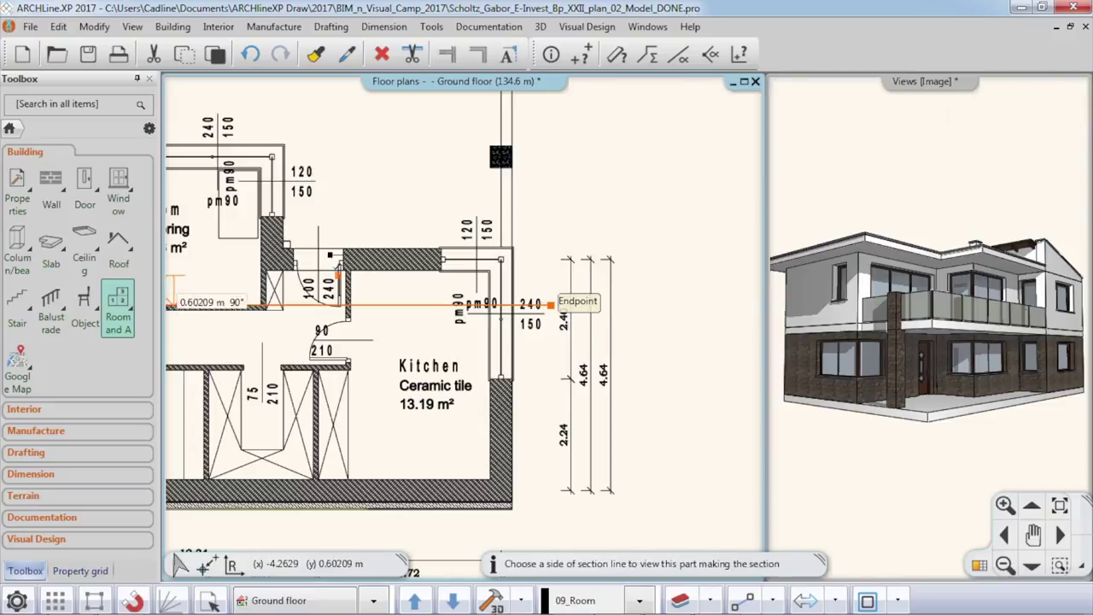
Step: Pick the section's viewing side and confirm with Igen to generate the A-A Section view
{"action": "middle_click_drag", "start_coordinate": [246, 203], "coordinate": [401, 190]}
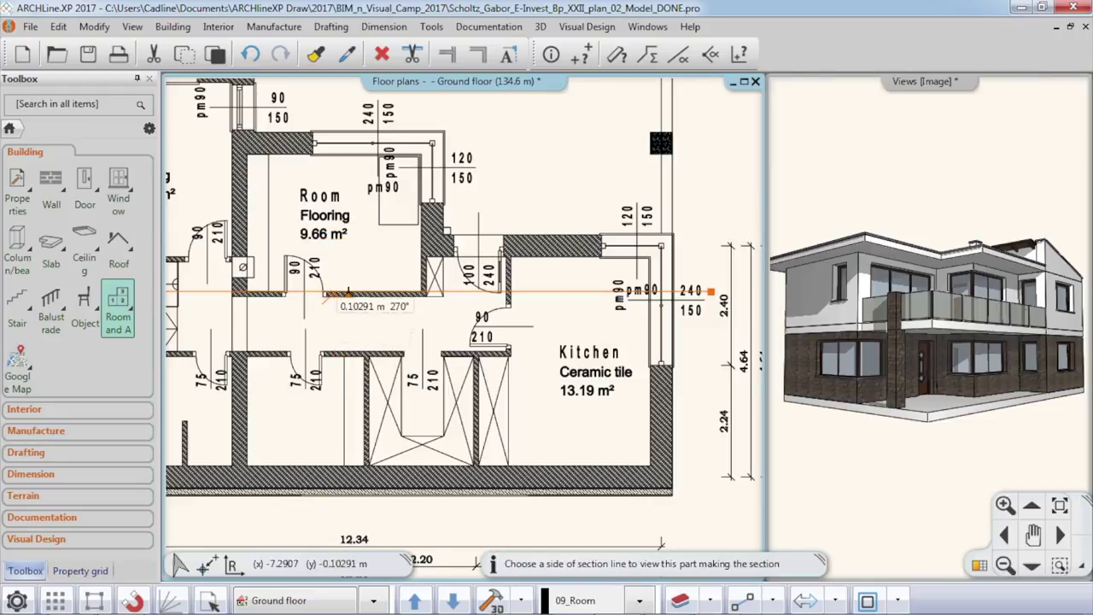
{"action": "left_click", "coordinate": [350, 256]}
{"action": "middle_click_drag", "start_coordinate": [364, 267], "coordinate": [443, 263]}
{"action": "scroll", "coordinate": [461, 326], "scroll_direction": "down", "scroll_amount": 2}
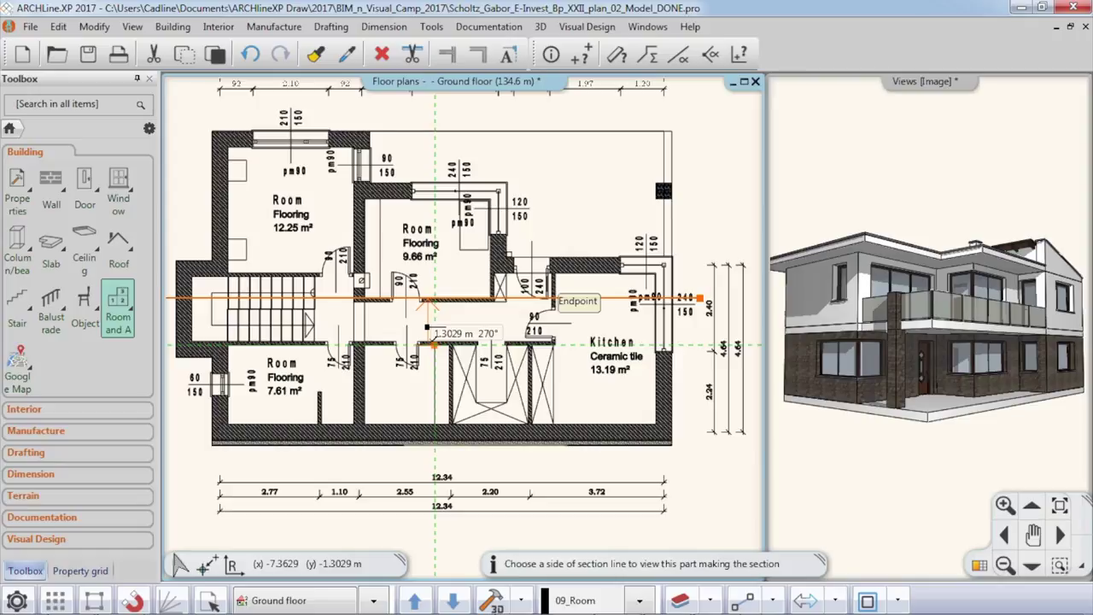
{"action": "left_click", "coordinate": [427, 328]}
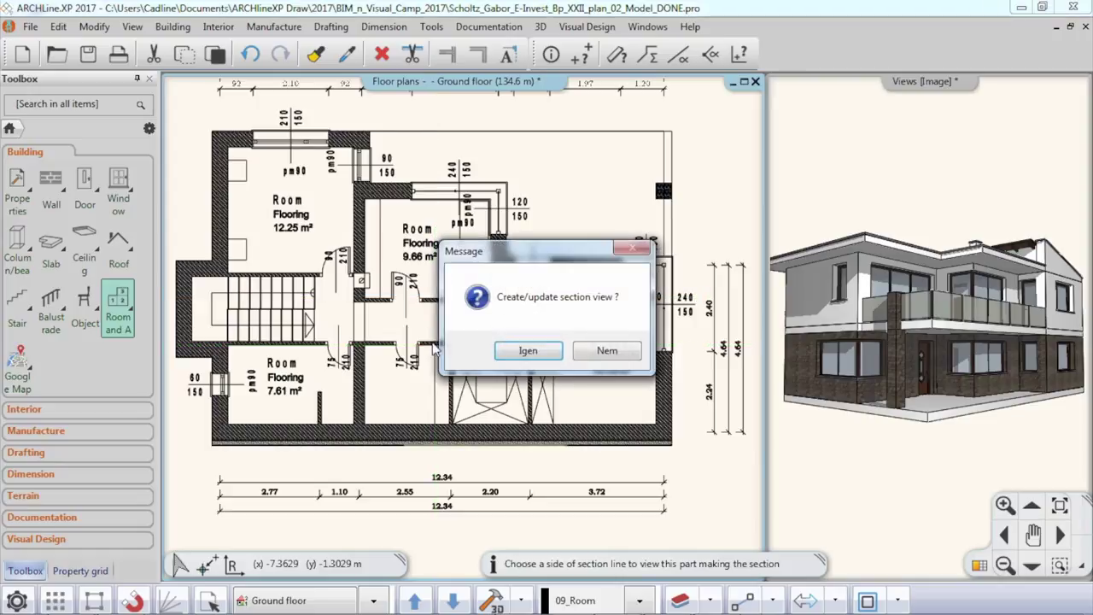
{"action": "left_click", "coordinate": [528, 351]}
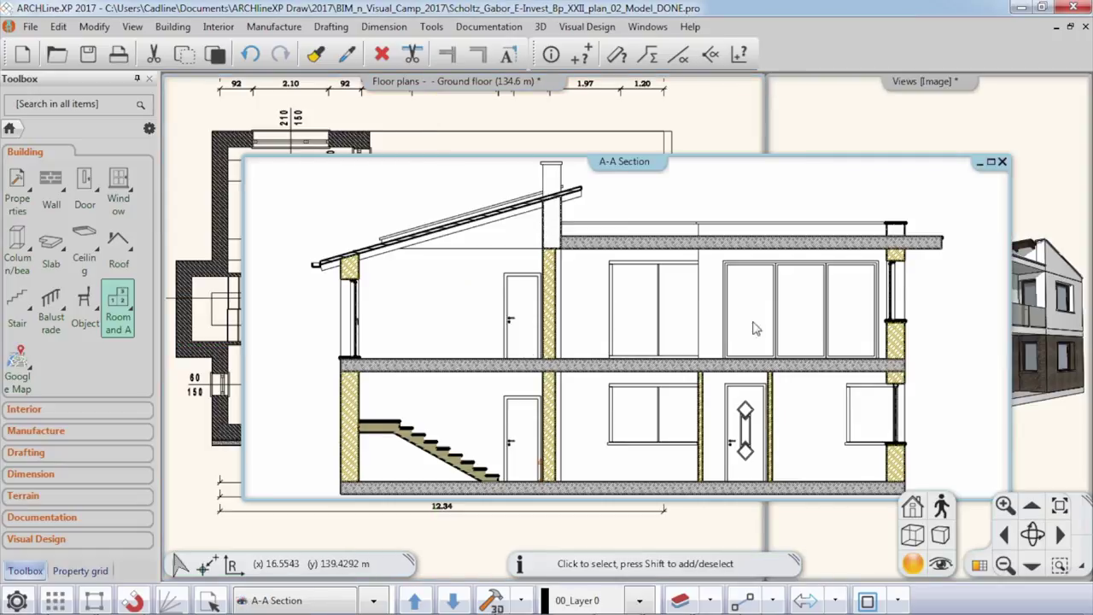
{"action": "left_click", "coordinate": [458, 126]}
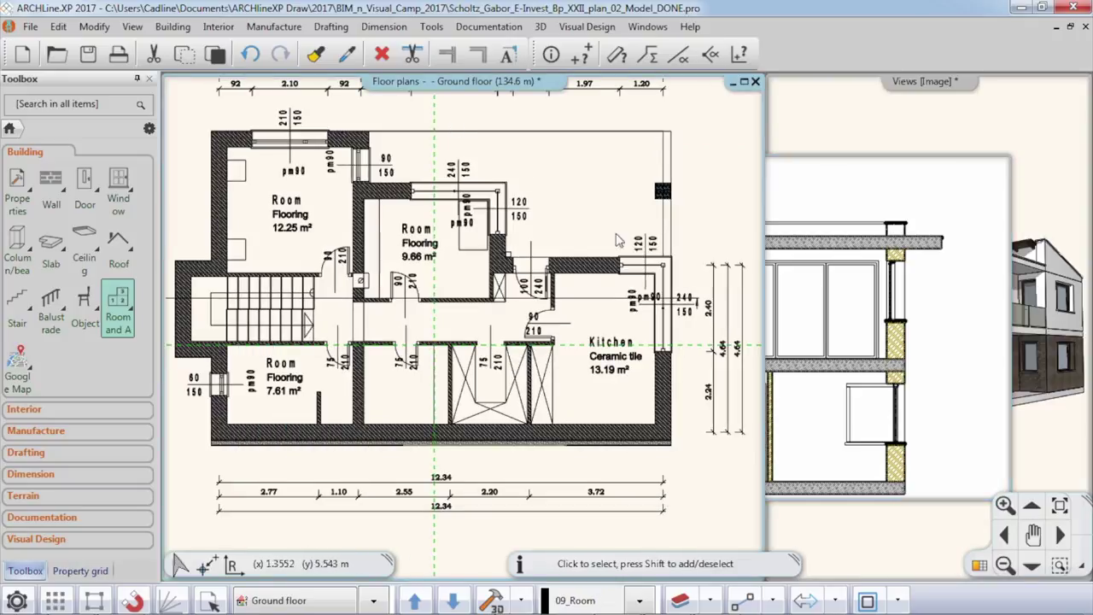
Step: Tile the plan, section and 3D windows, then insert a node on the A-A line past the staircase
{"action": "left_click", "coordinate": [980, 566]}
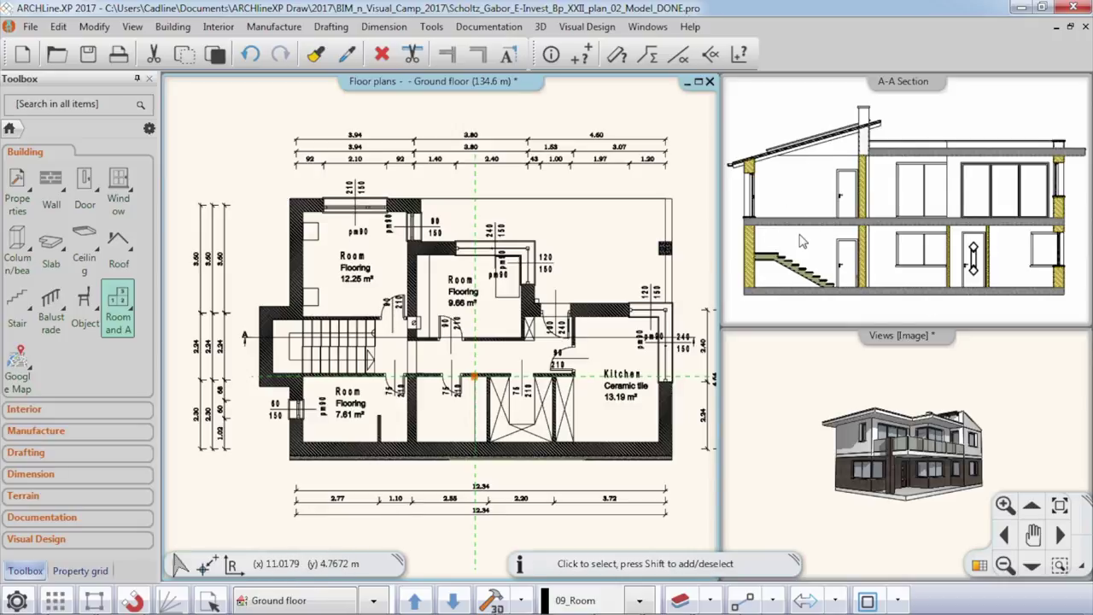
{"action": "scroll", "coordinate": [399, 350], "scroll_direction": "up", "scroll_amount": 3}
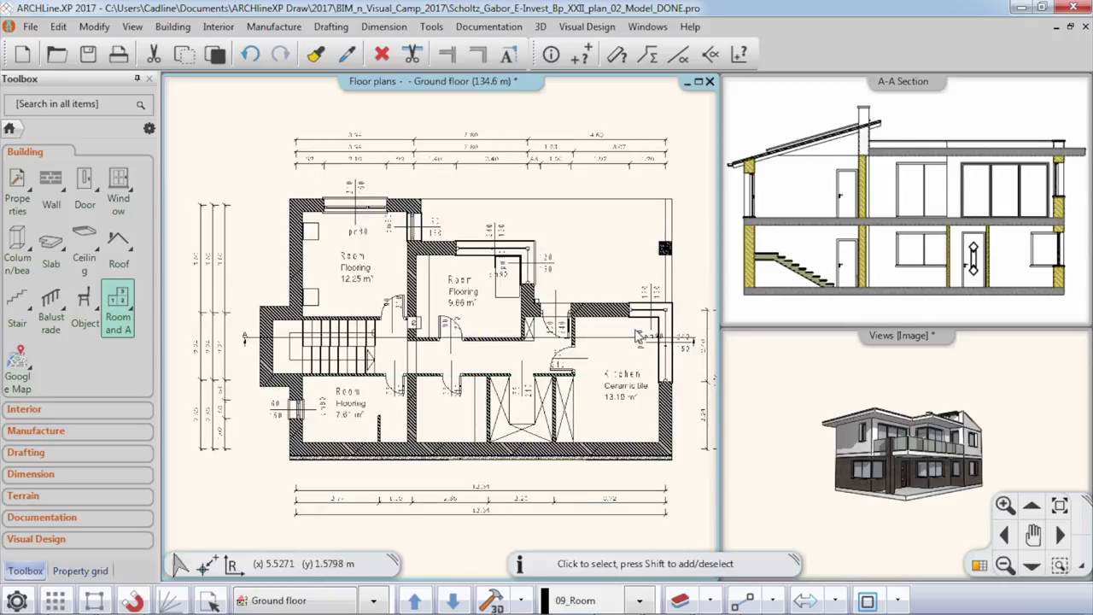
{"action": "left_click", "coordinate": [400, 351]}
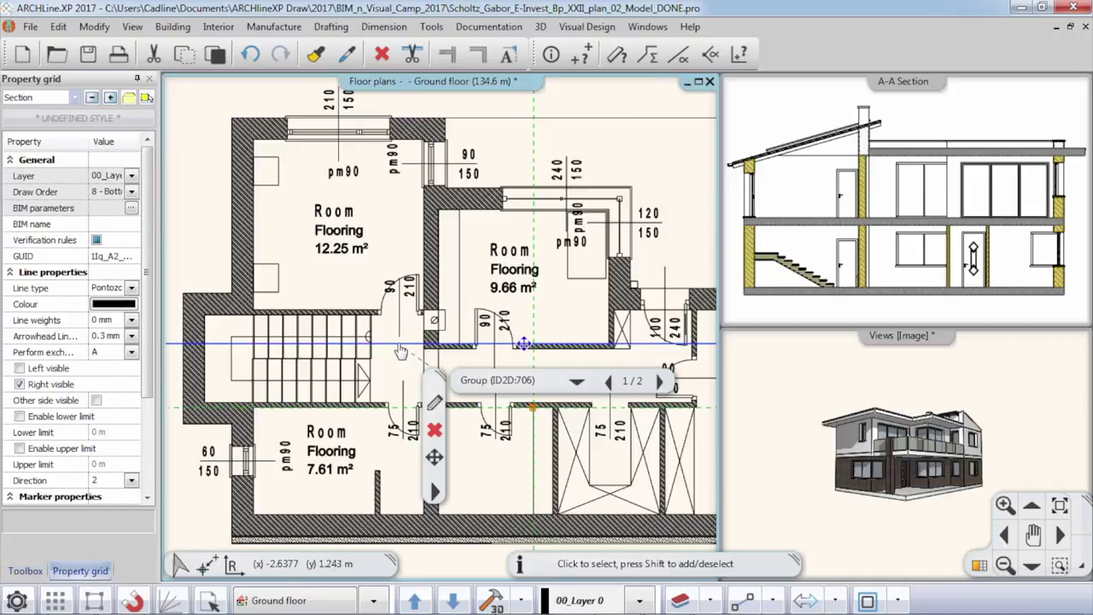
{"action": "right_click", "coordinate": [399, 350]}
{"action": "left_click", "coordinate": [451, 392]}
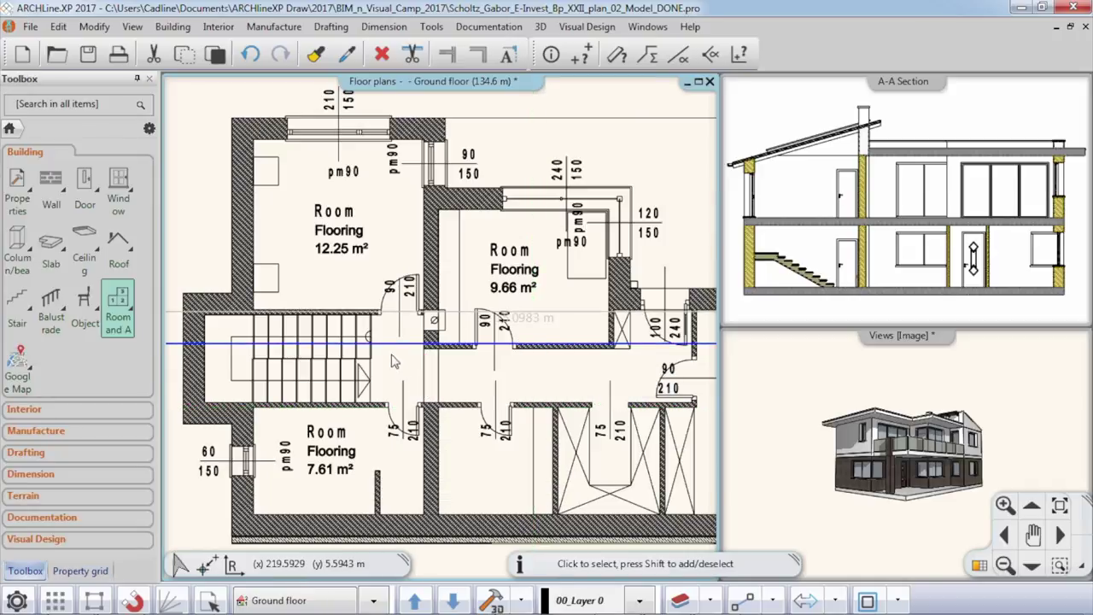
{"action": "scroll", "coordinate": [436, 333], "scroll_direction": "up", "scroll_amount": 3}
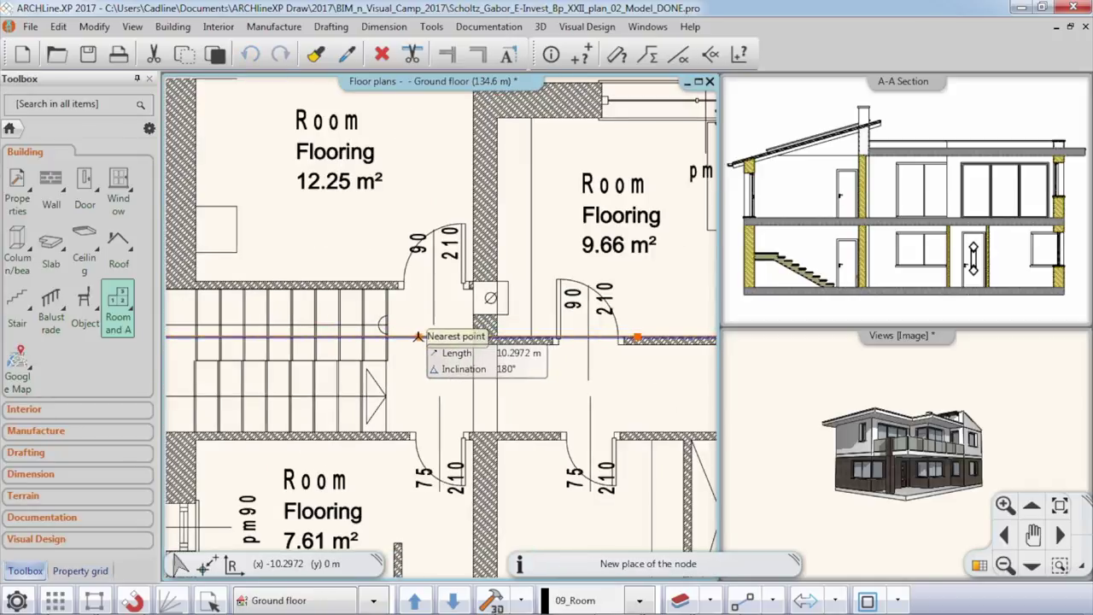
{"action": "left_click", "coordinate": [417, 337]}
Step: Offset one edge of the section line slightly downward and confirm updating the A-A section view
{"action": "right_click", "coordinate": [461, 342]}
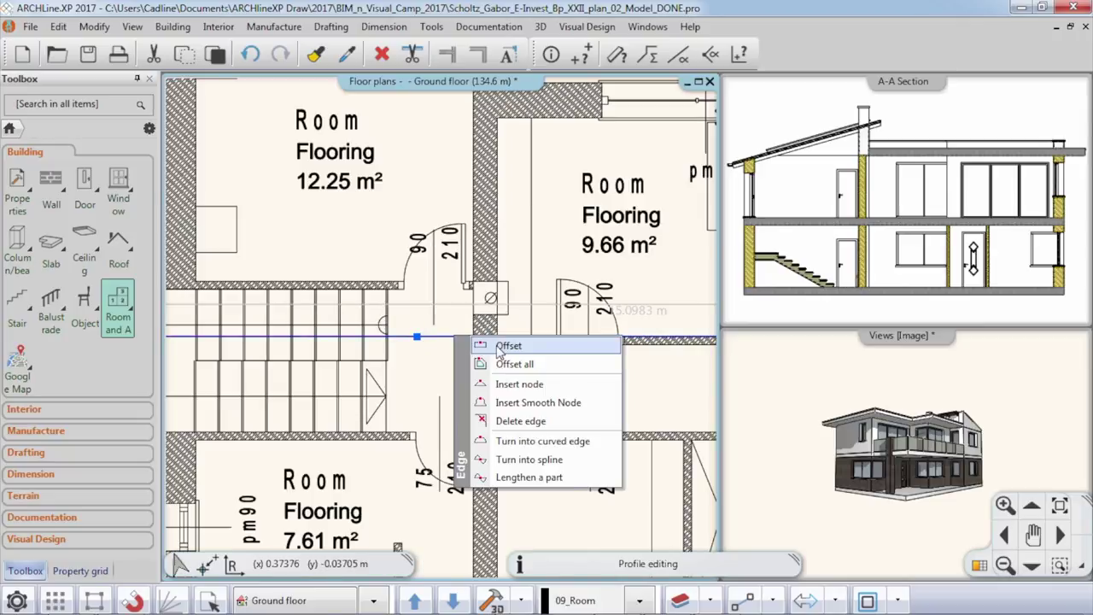
{"action": "left_click", "coordinate": [500, 350]}
{"action": "left_click", "coordinate": [445, 380]}
{"action": "scroll", "coordinate": [445, 381], "scroll_direction": "down", "scroll_amount": 3}
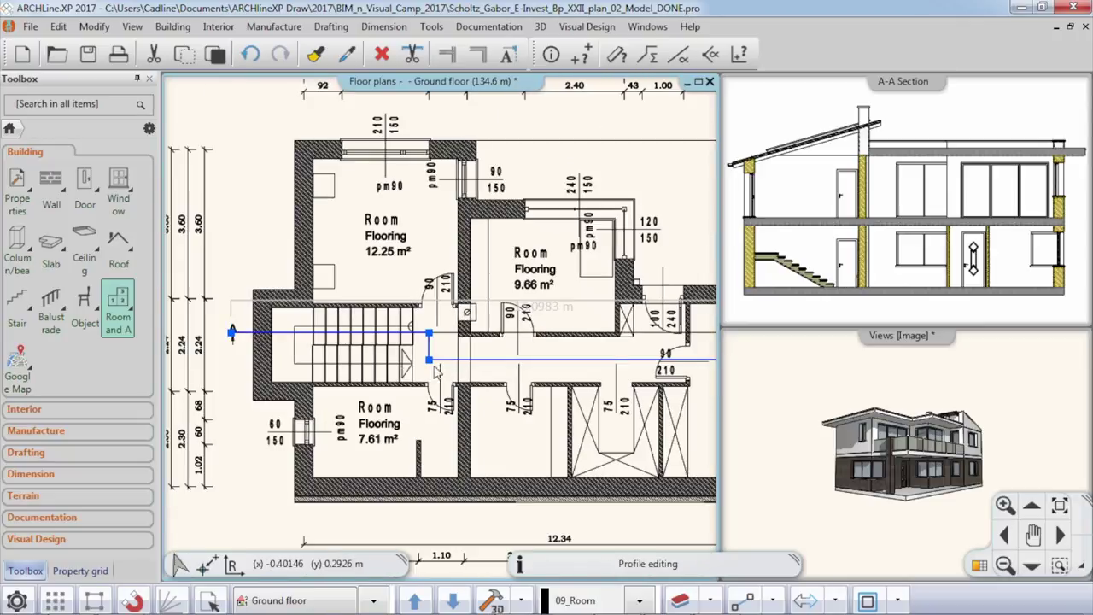
{"action": "middle_click_drag", "start_coordinate": [668, 410], "coordinate": [546, 368]}
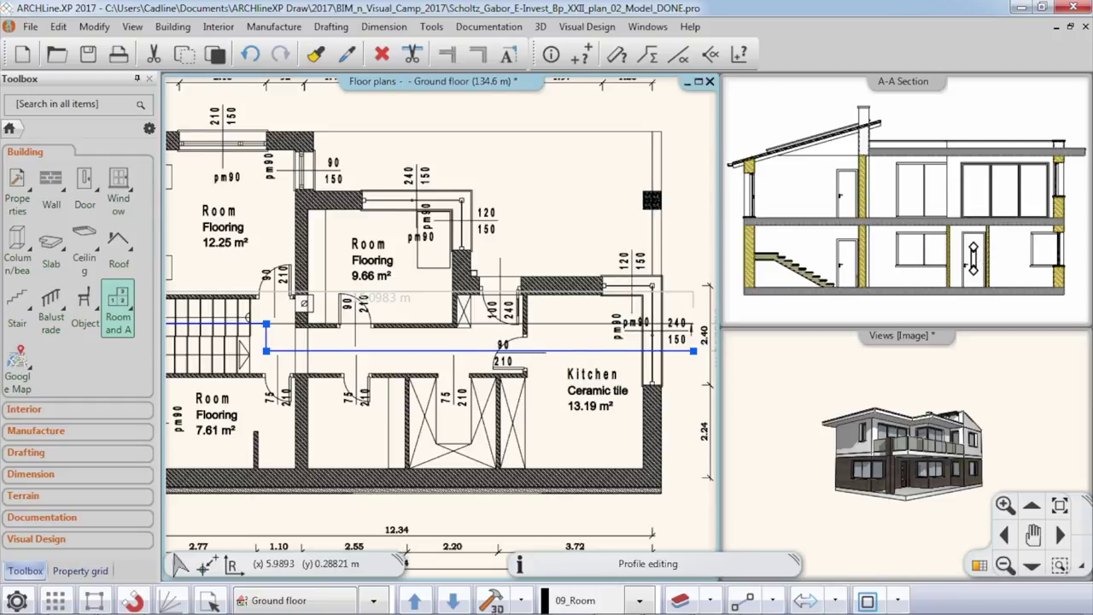
{"action": "left_click", "coordinate": [685, 326]}
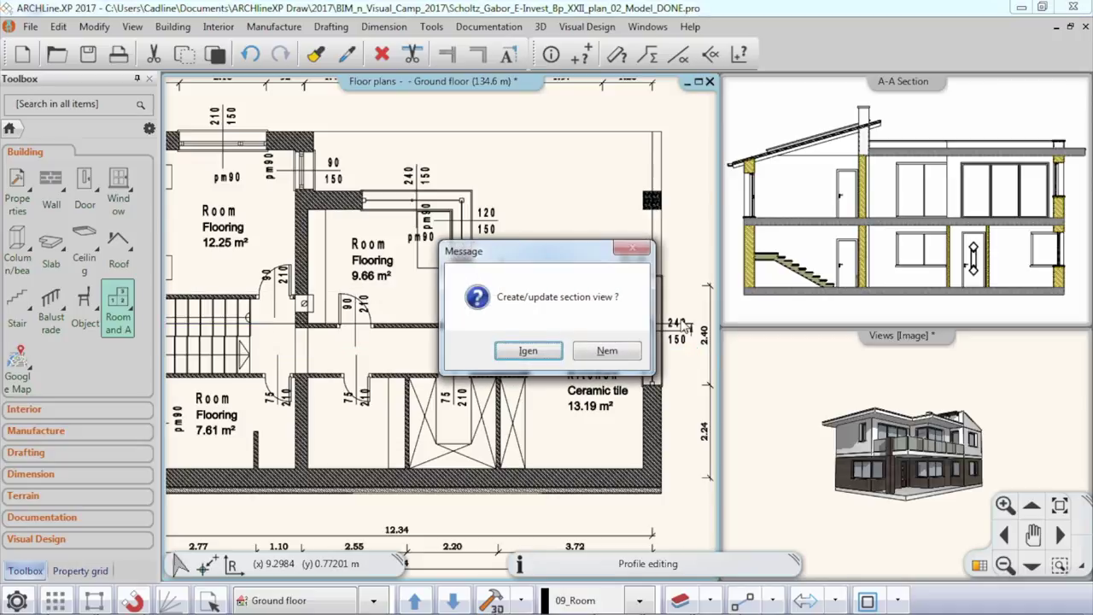
{"action": "left_click", "coordinate": [528, 350]}
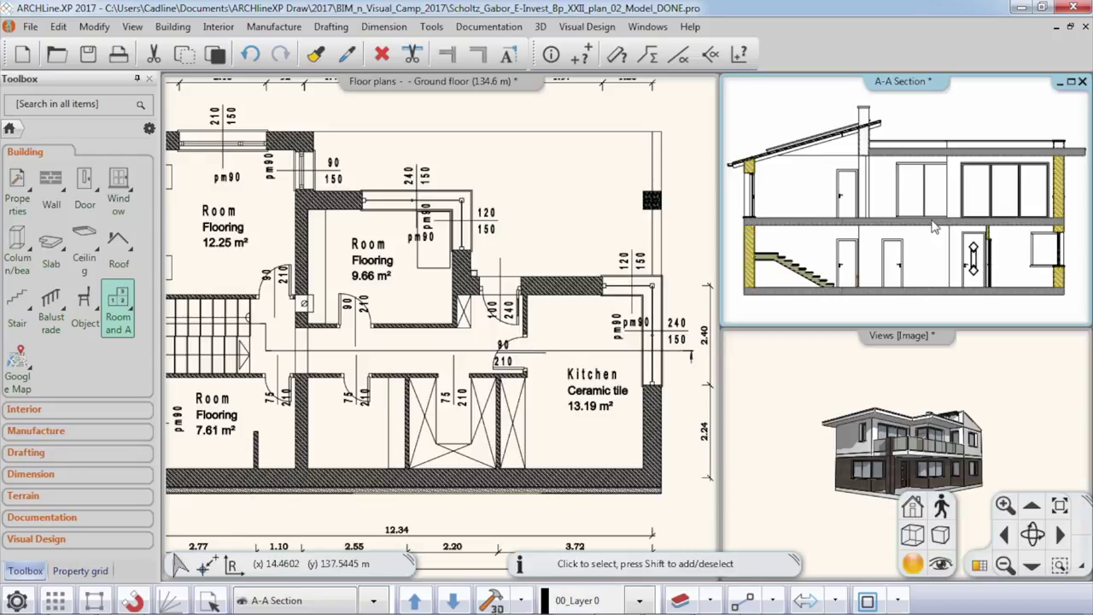
{"action": "left_click", "coordinate": [504, 81]}
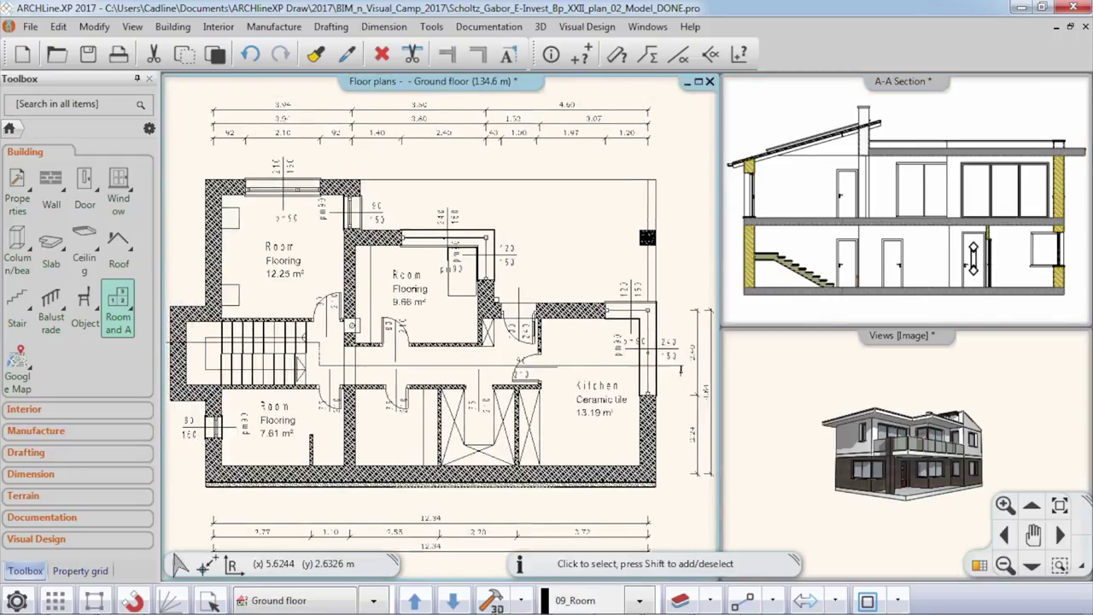
Step: Draw a vertical section line from above to below the plan, pick the side, and create B-B
{"action": "left_click", "coordinate": [506, 54]}
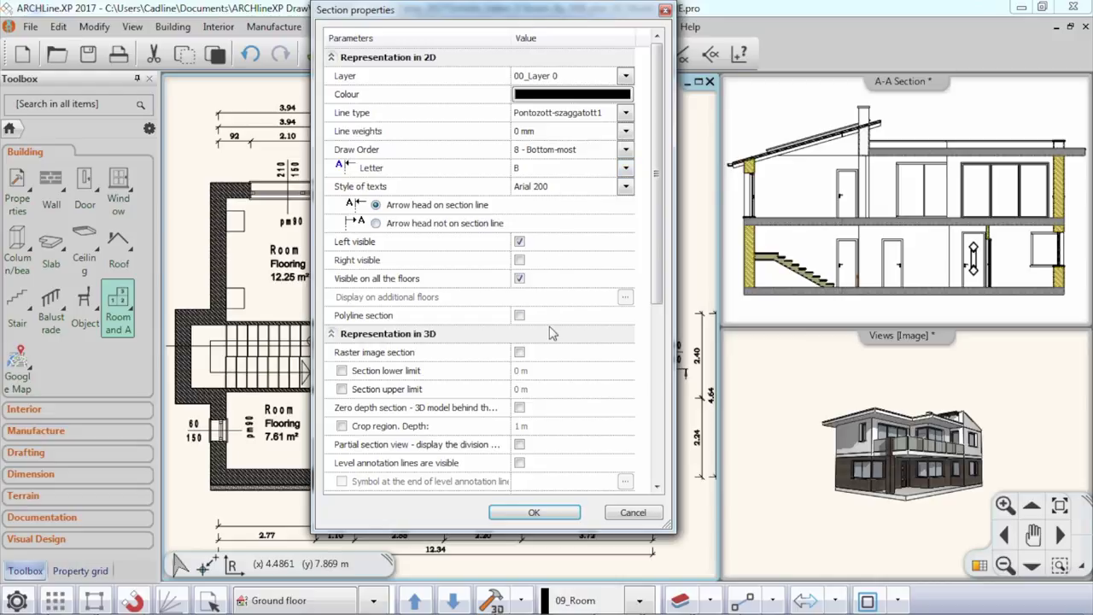
{"action": "left_click", "coordinate": [534, 513]}
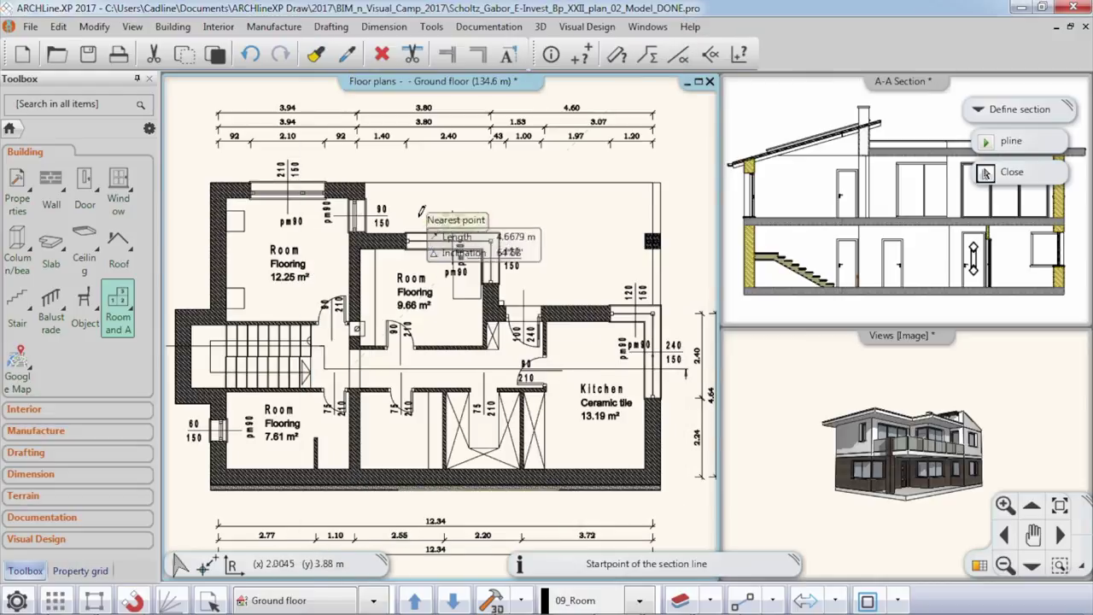
{"action": "left_click", "coordinate": [425, 162]}
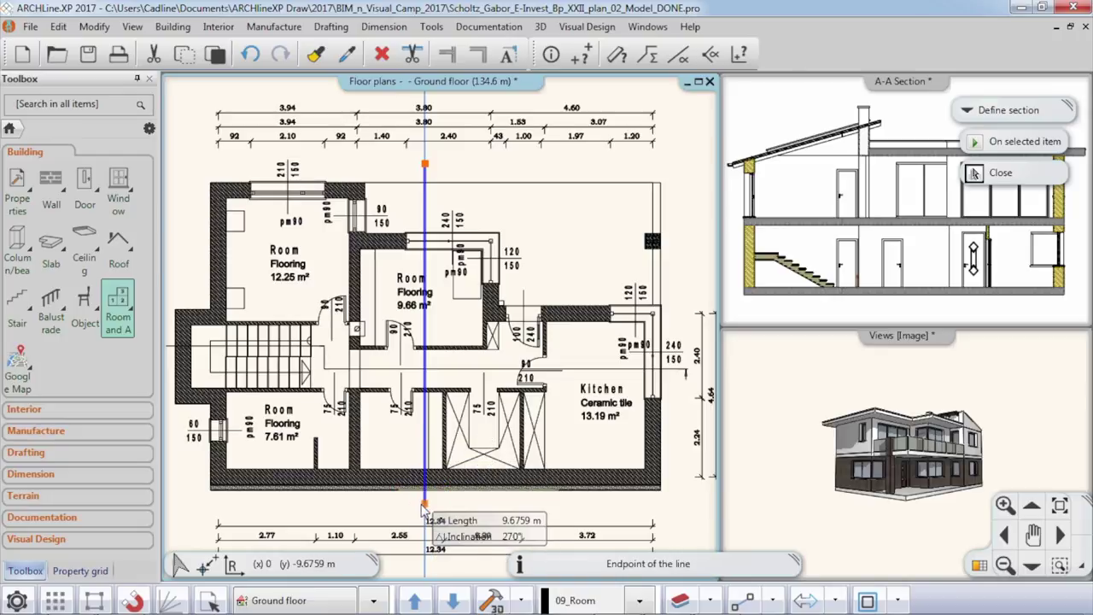
{"action": "left_click", "coordinate": [425, 503]}
{"action": "left_click", "coordinate": [538, 350]}
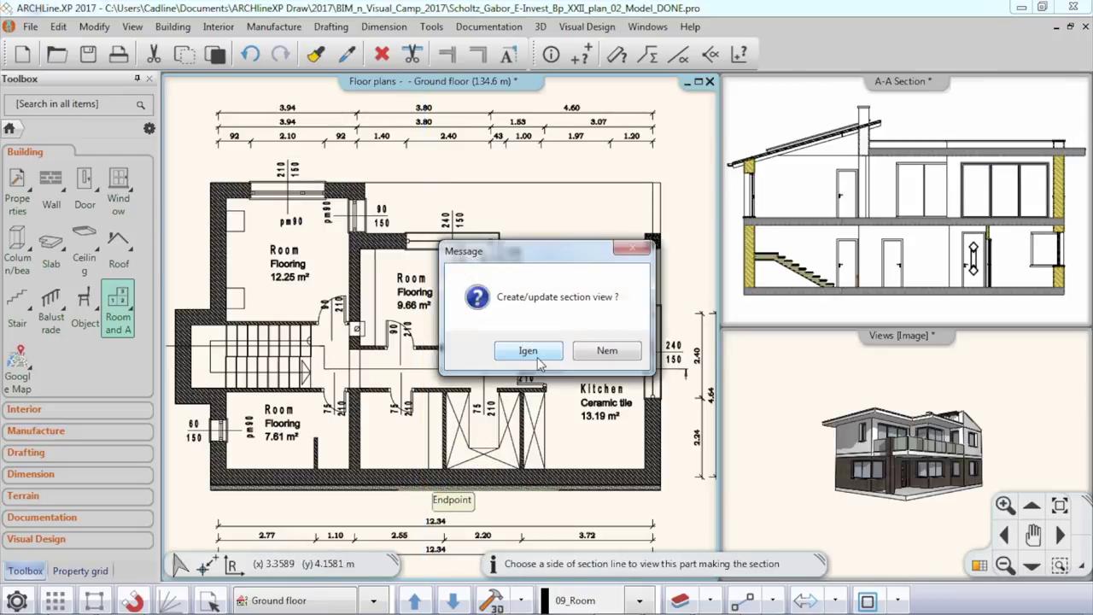
{"action": "left_click", "coordinate": [528, 351]}
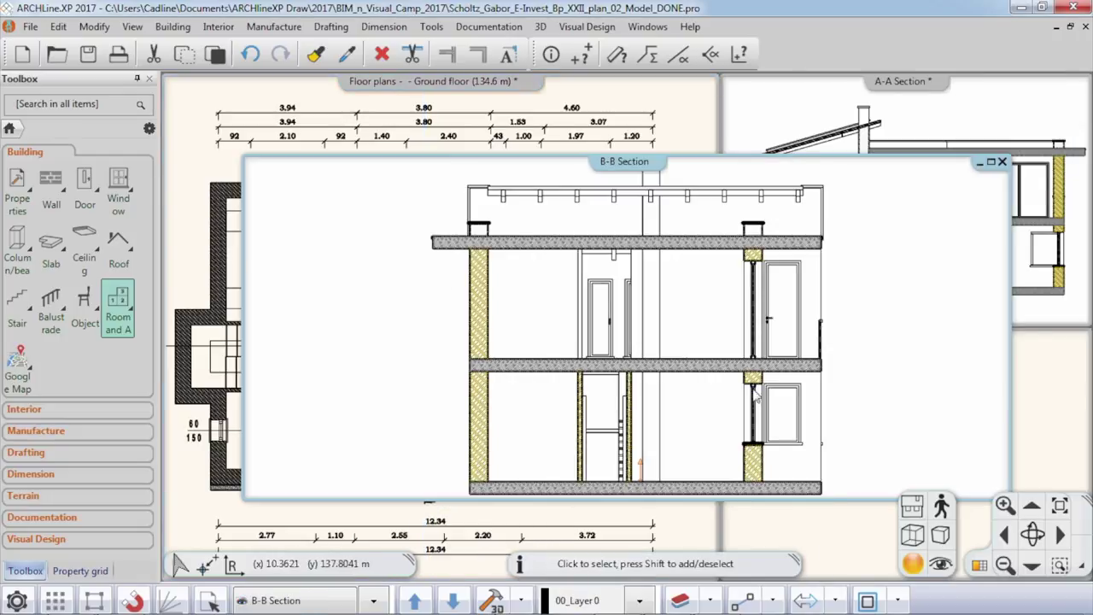
{"action": "left_click", "coordinate": [980, 567]}
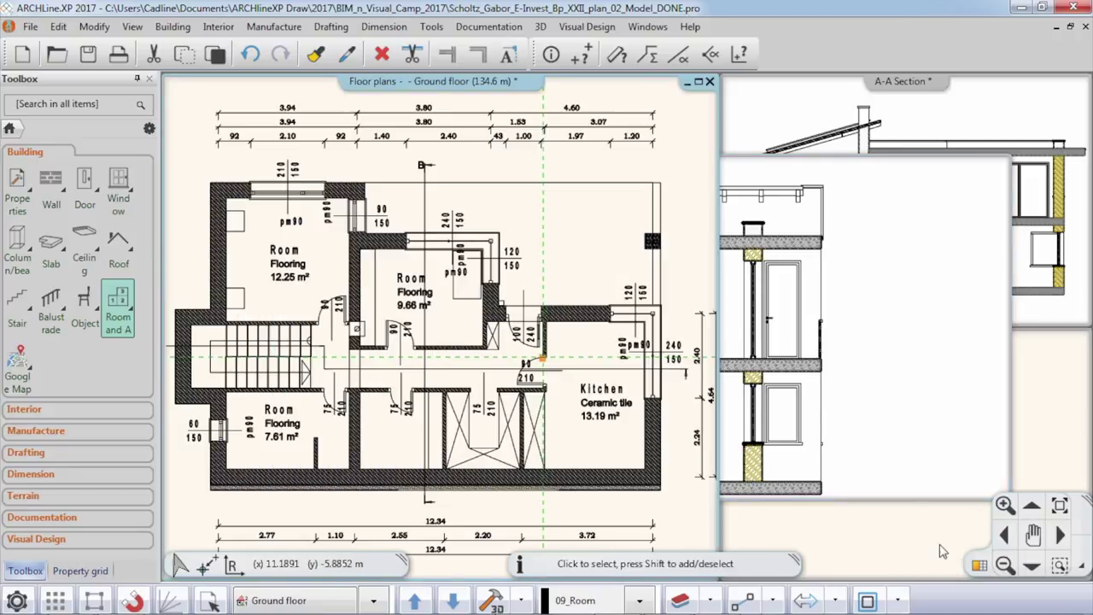
Step: Tile all views, offset the B-B section line further right, and confirm updating its section
{"action": "left_click", "coordinate": [980, 567]}
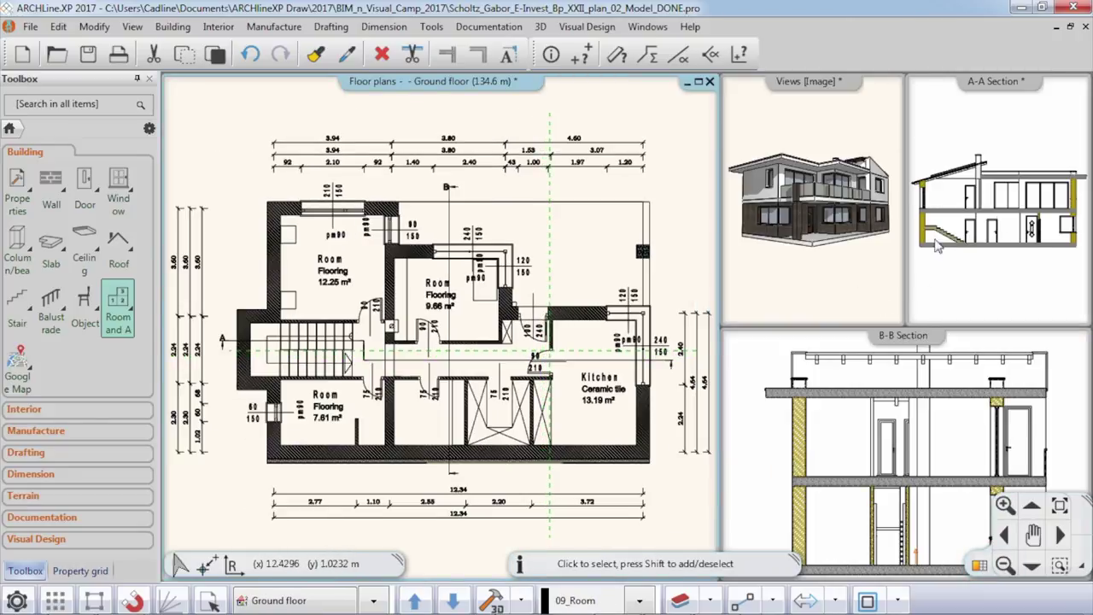
{"action": "left_click", "coordinate": [445, 237]}
{"action": "right_click", "coordinate": [445, 238]}
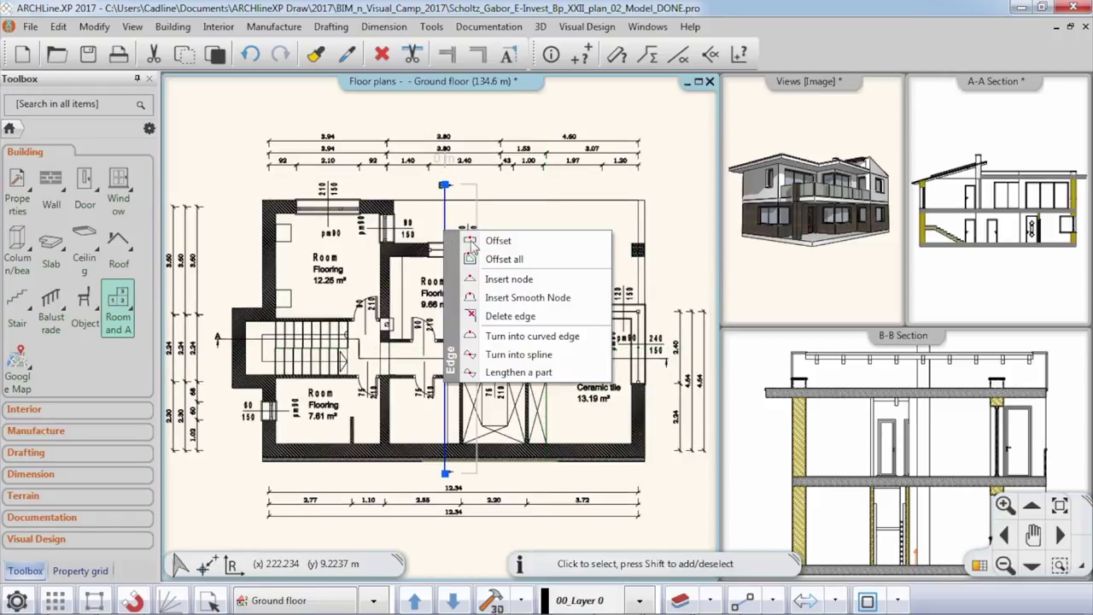
{"action": "left_click", "coordinate": [474, 245]}
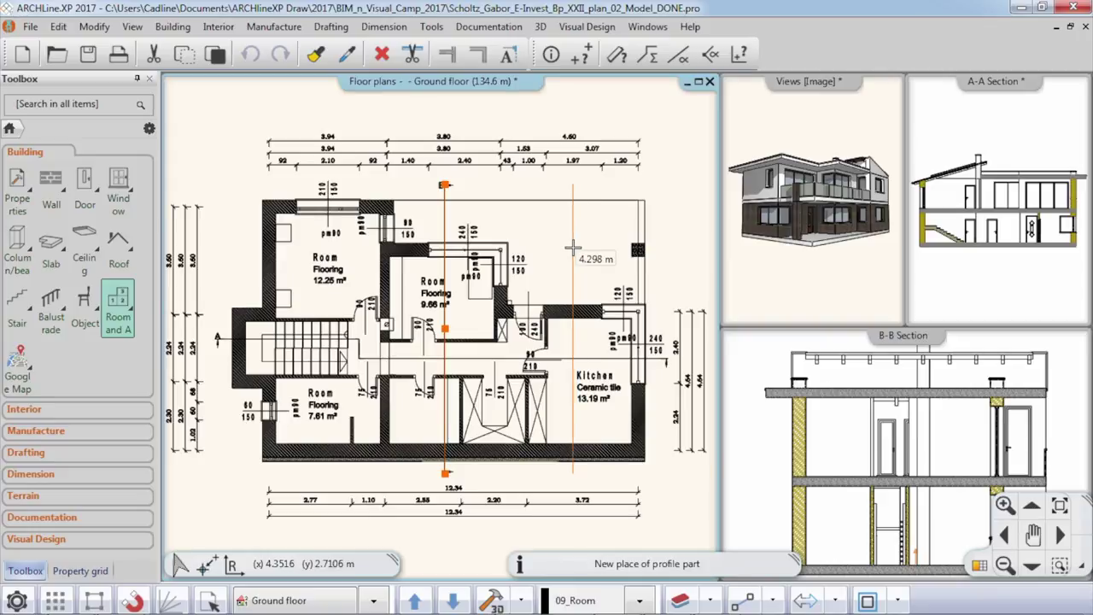
{"action": "left_click", "coordinate": [572, 247]}
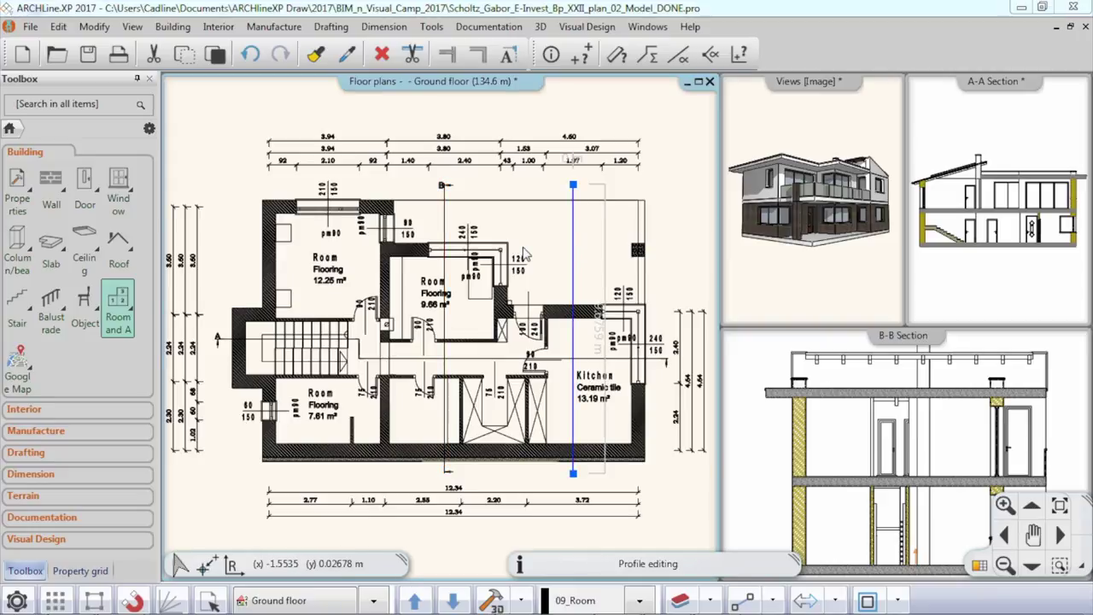
{"action": "right_click", "coordinate": [525, 254]}
{"action": "key", "text": "Return"}
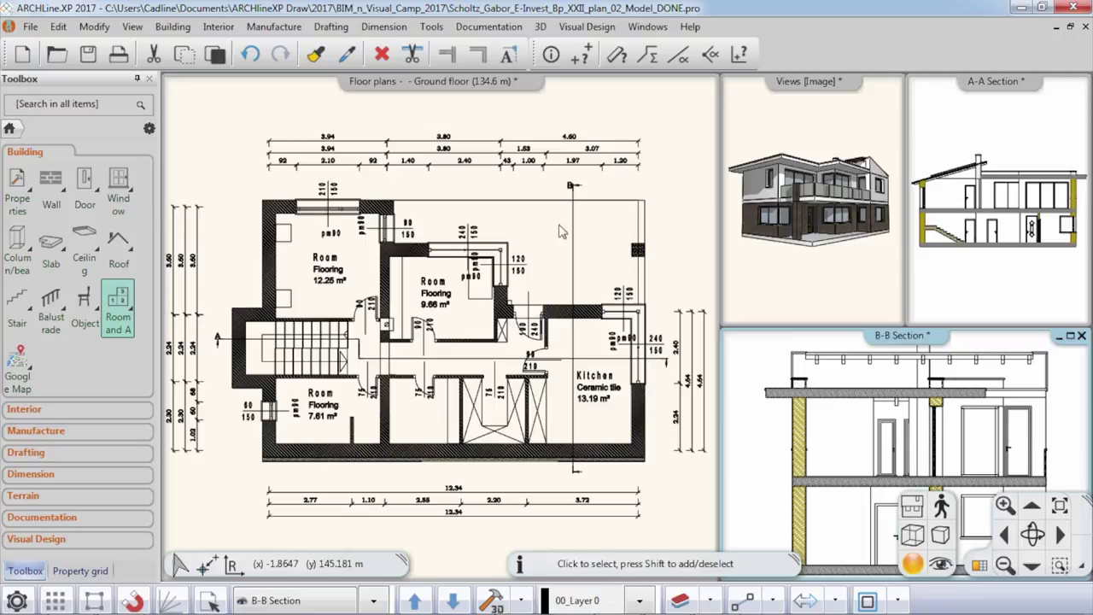
Step: Enlarge the 3D view into the main pane and set it to the Behind view
{"action": "left_click", "coordinate": [776, 128]}
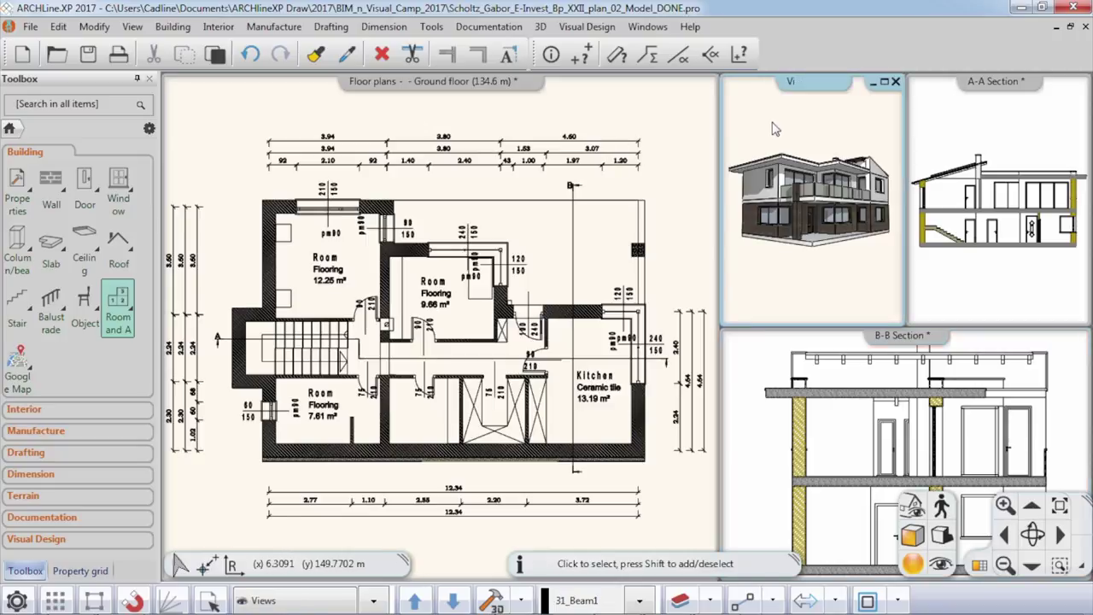
{"action": "left_click", "coordinate": [979, 564]}
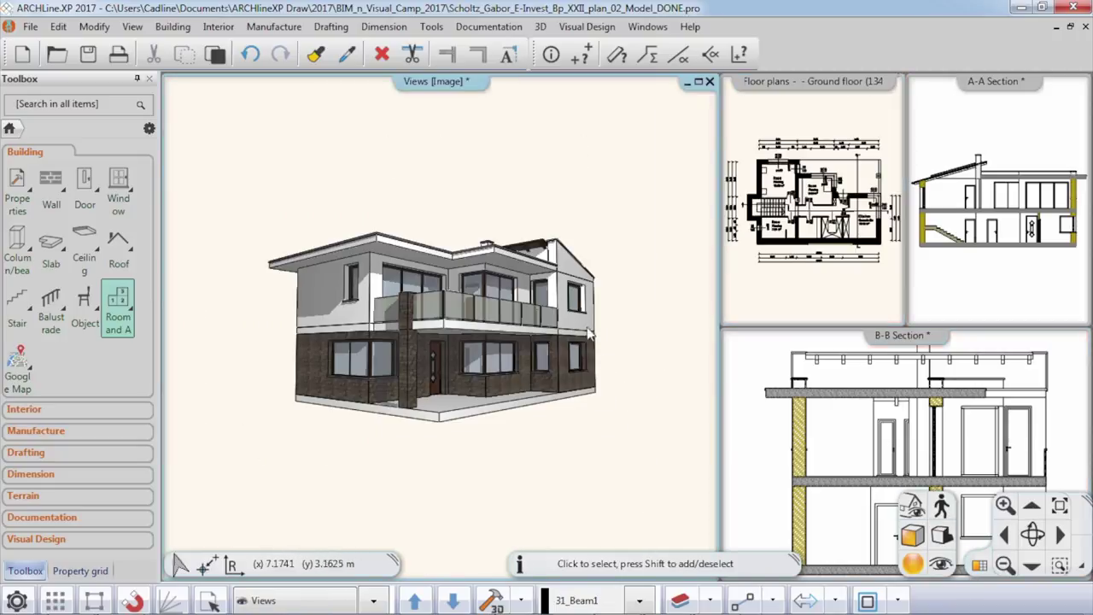
{"action": "left_click", "coordinate": [912, 507]}
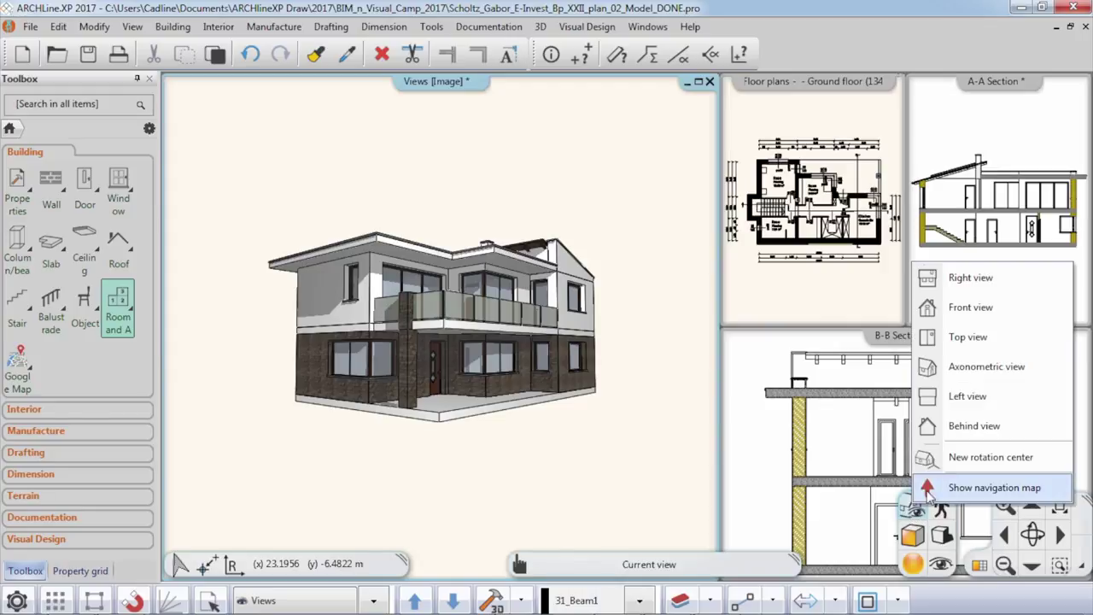
{"action": "left_click", "coordinate": [960, 428]}
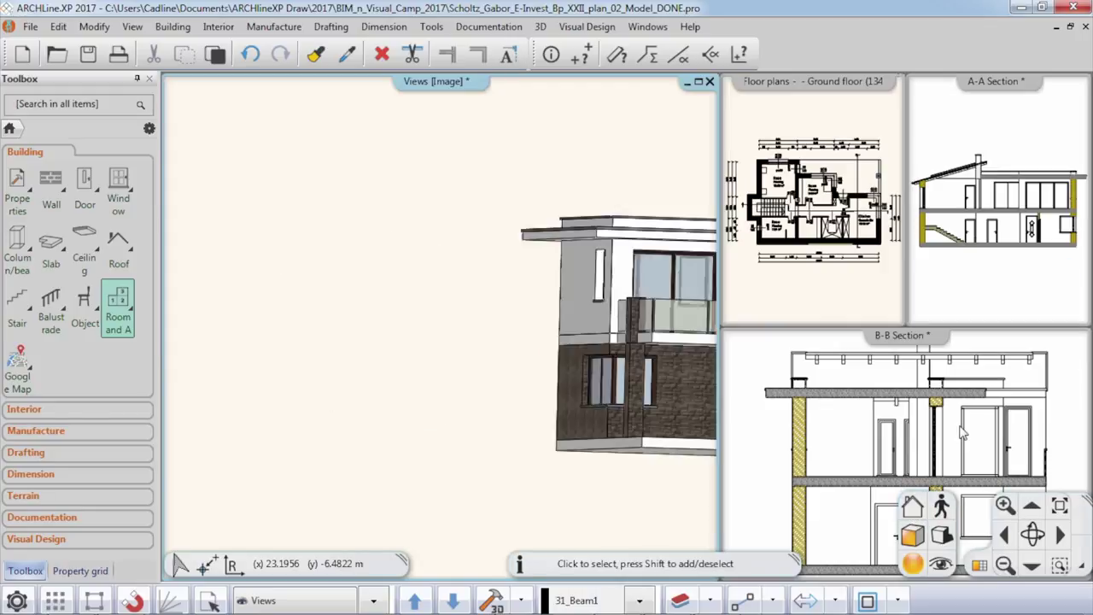
{"action": "left_click", "coordinate": [912, 508]}
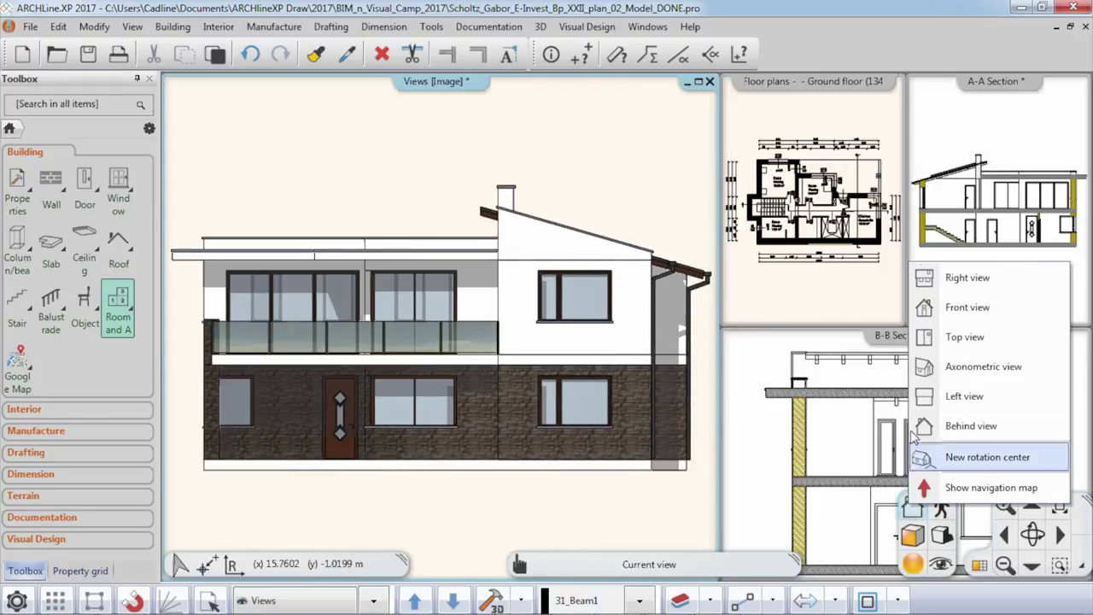
{"action": "left_click", "coordinate": [642, 174]}
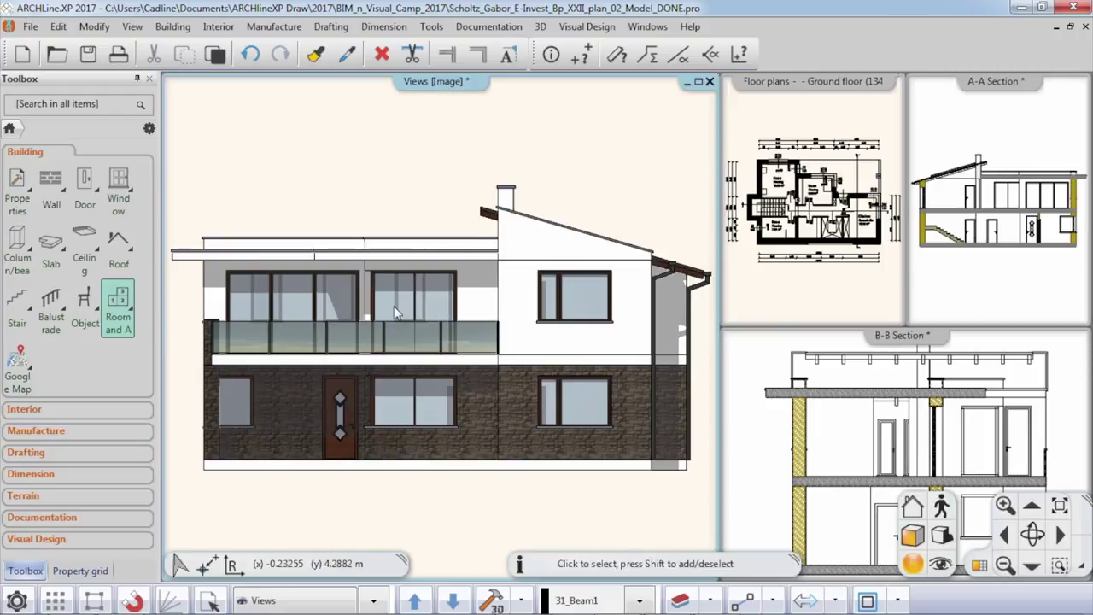
Step: Orbit to a roof perspective, then return to the straight-on Behind view
{"action": "middle_click_drag", "start_coordinate": [394, 313], "coordinate": [408, 357]}
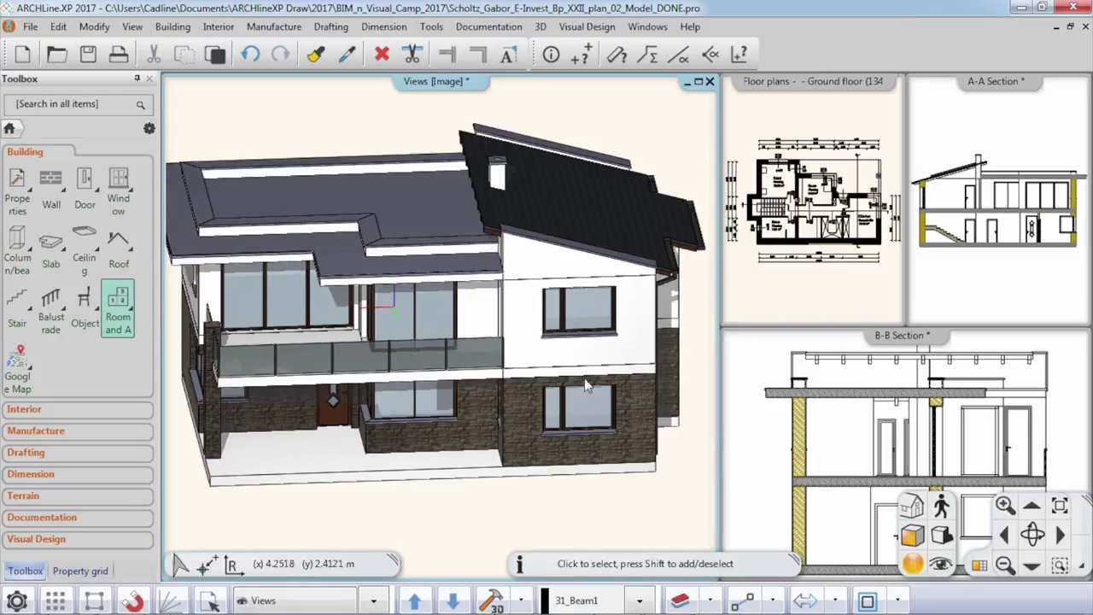
{"action": "right_click", "coordinate": [911, 508]}
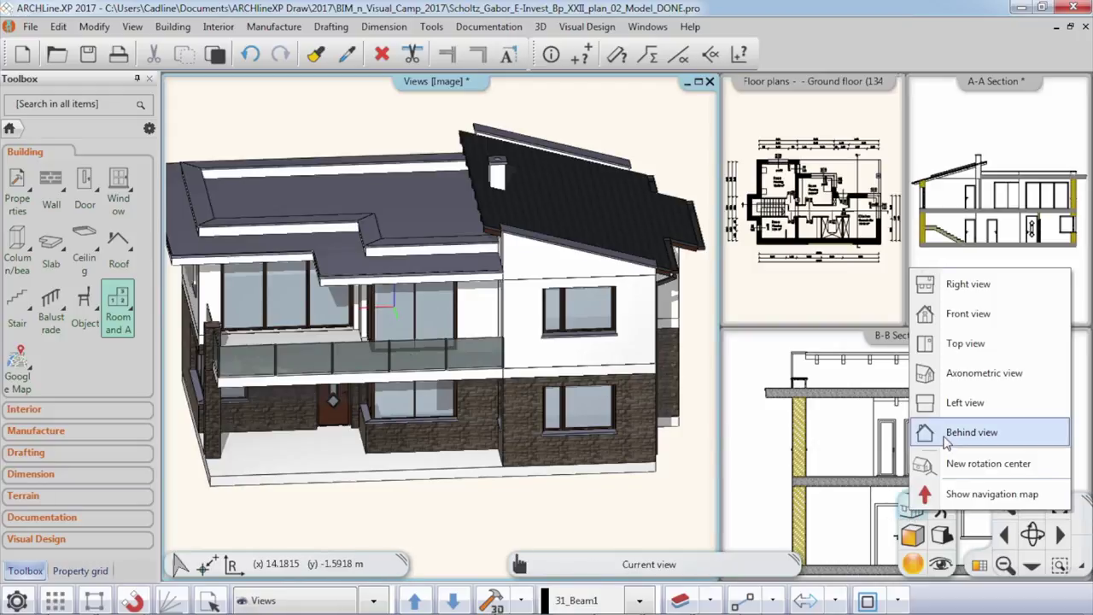
{"action": "left_click", "coordinate": [946, 442]}
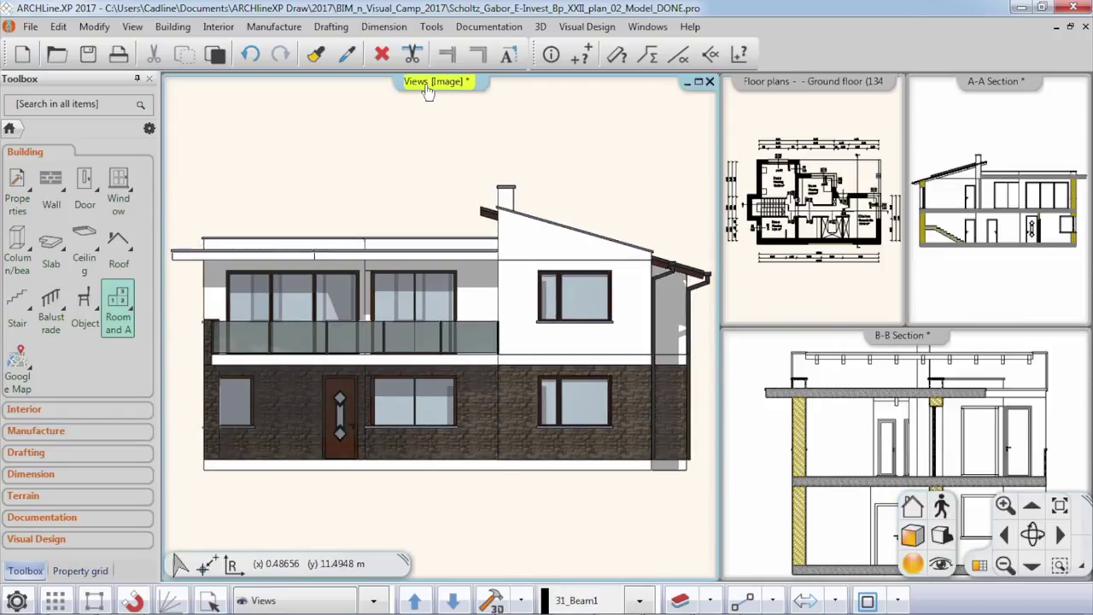
{"action": "right_click", "coordinate": [424, 84]}
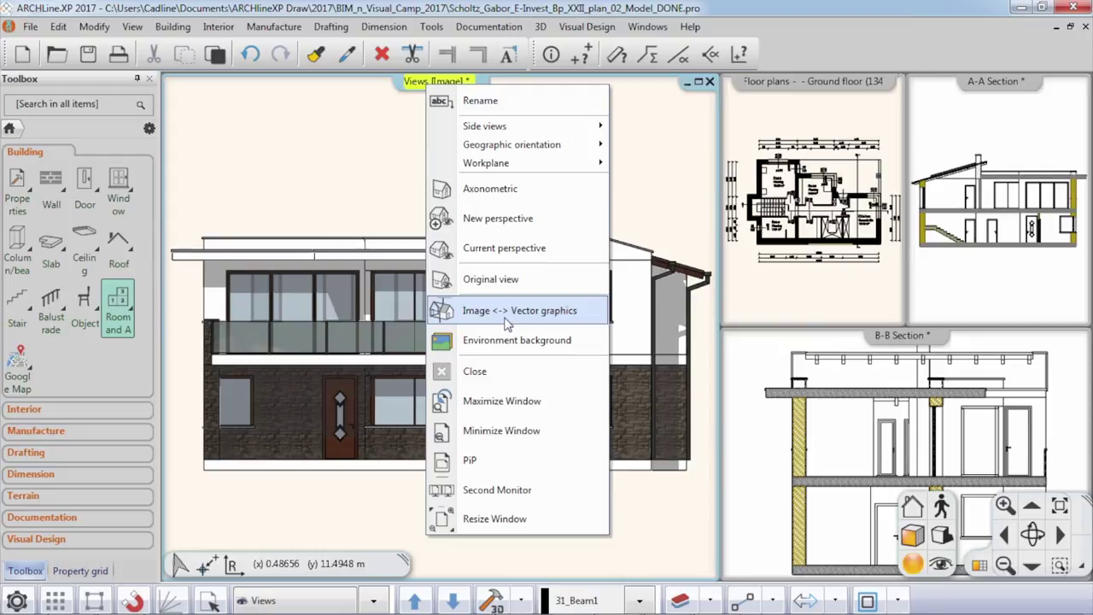
Step: Switch the 3D view to vector graphics and set the display mode to Hidden line removal
{"action": "left_click", "coordinate": [540, 313]}
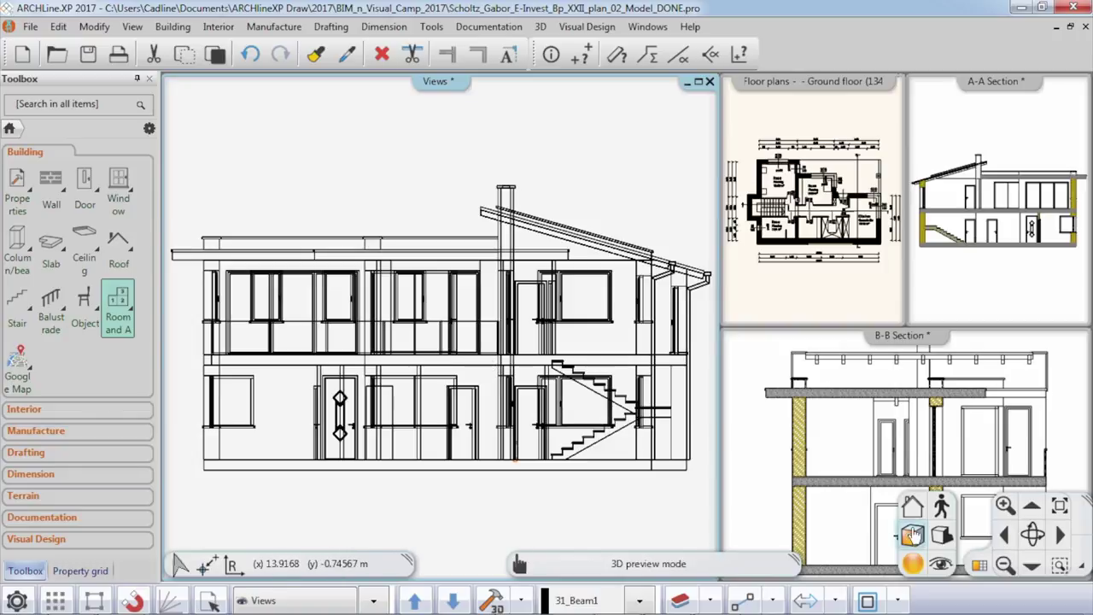
{"action": "left_click", "coordinate": [912, 535]}
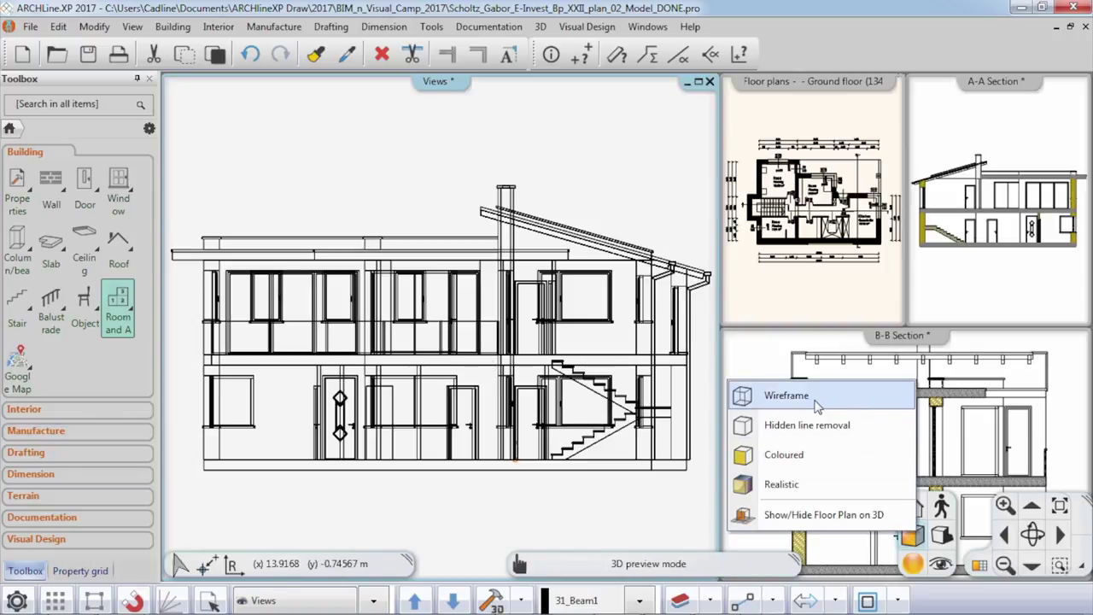
{"action": "left_click", "coordinate": [811, 425]}
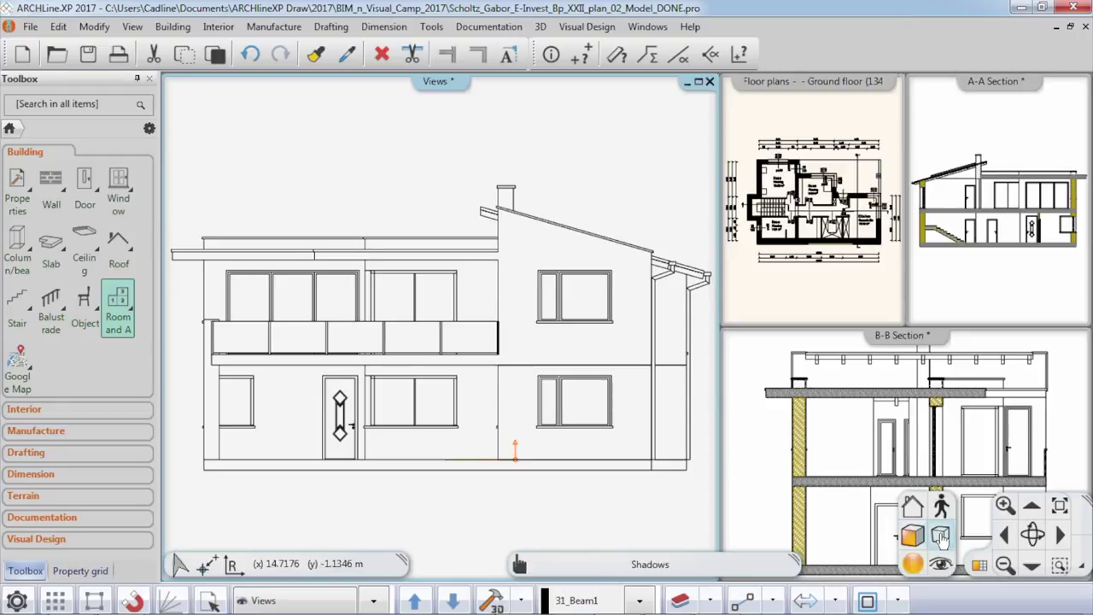
Step: Apply Shadow with contour lines + hatches and Elevation shadow shading to the elevation
{"action": "left_click", "coordinate": [941, 536]}
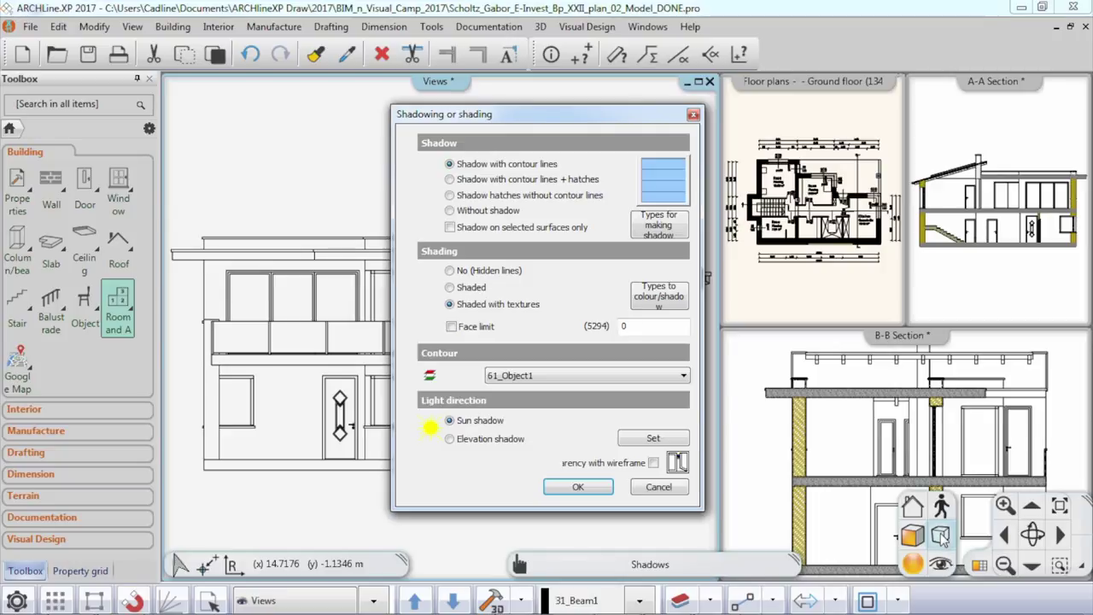
{"action": "left_click", "coordinate": [490, 181]}
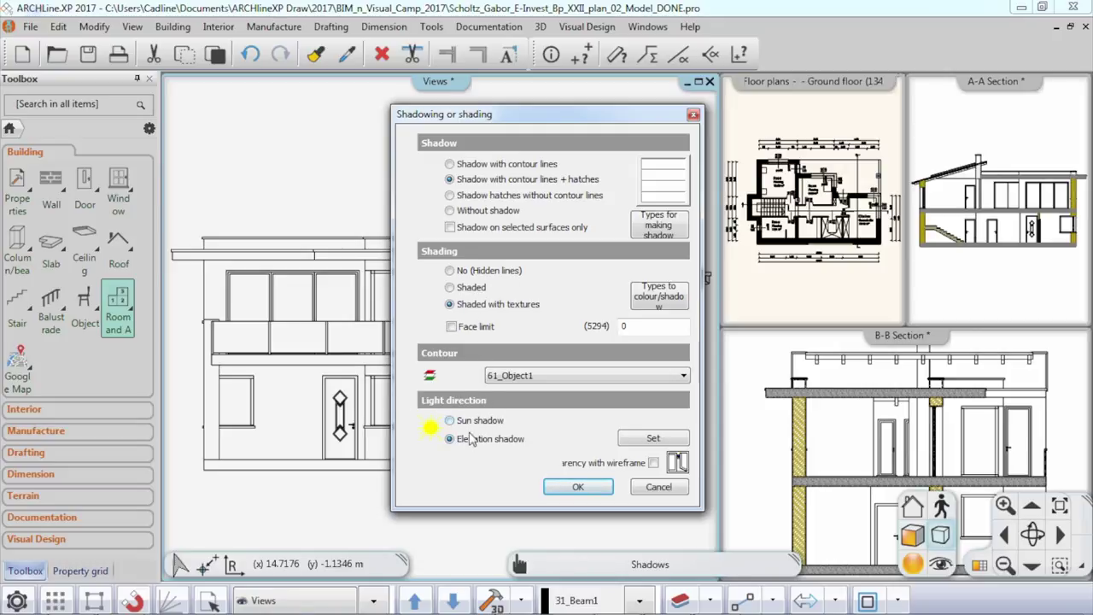
{"action": "left_click", "coordinate": [579, 487]}
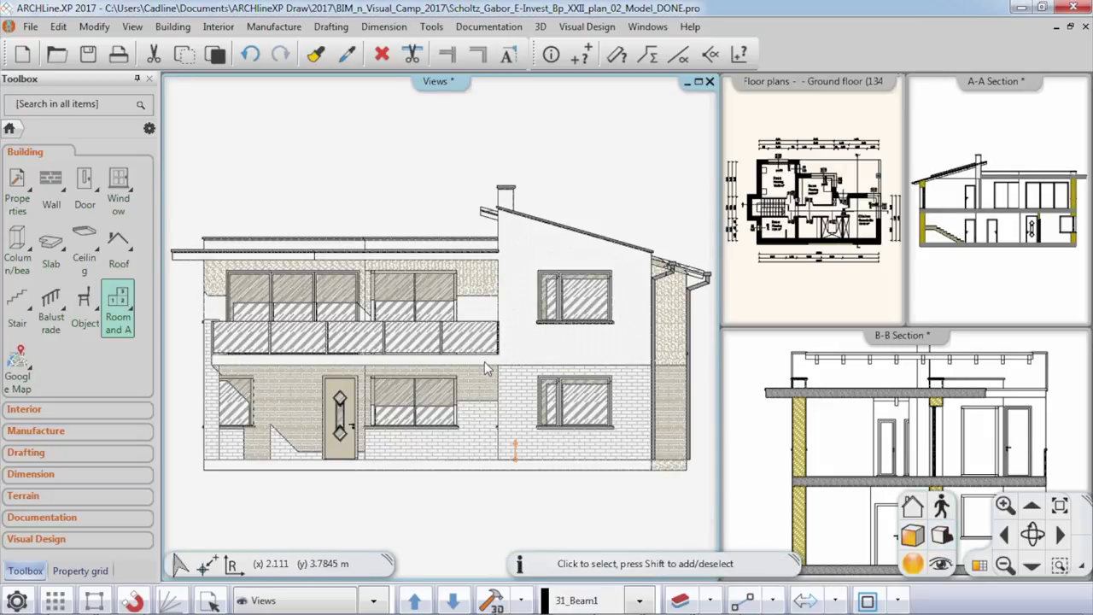
Step: Window-select the whole front elevation and copy it with its bottom-right corner as hotspot
{"action": "scroll", "coordinate": [488, 359], "scroll_direction": "down", "scroll_amount": 1}
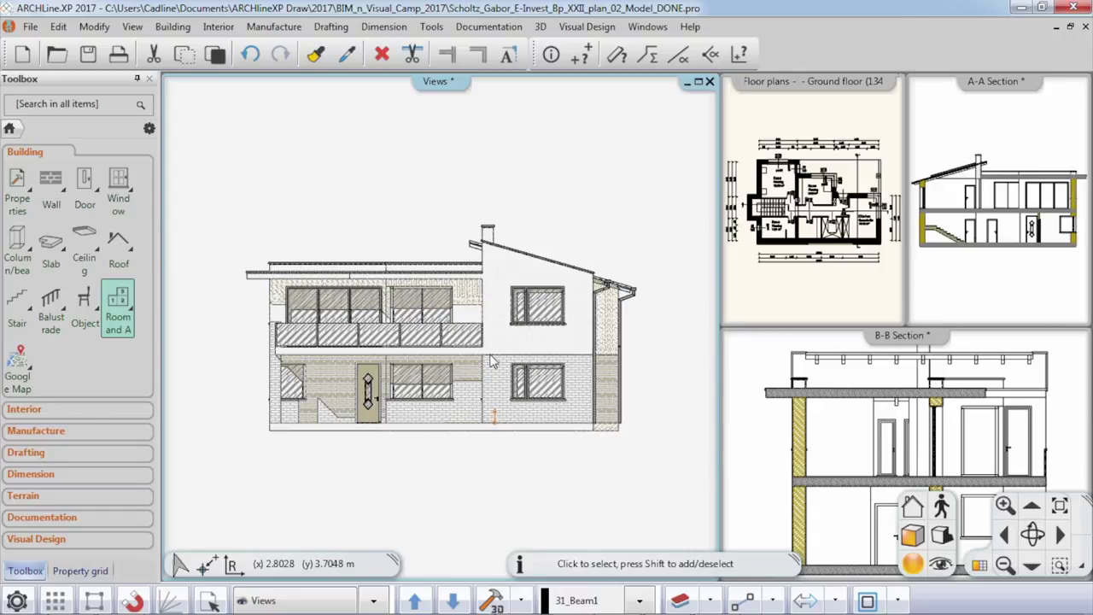
{"action": "left_click", "coordinate": [532, 309]}
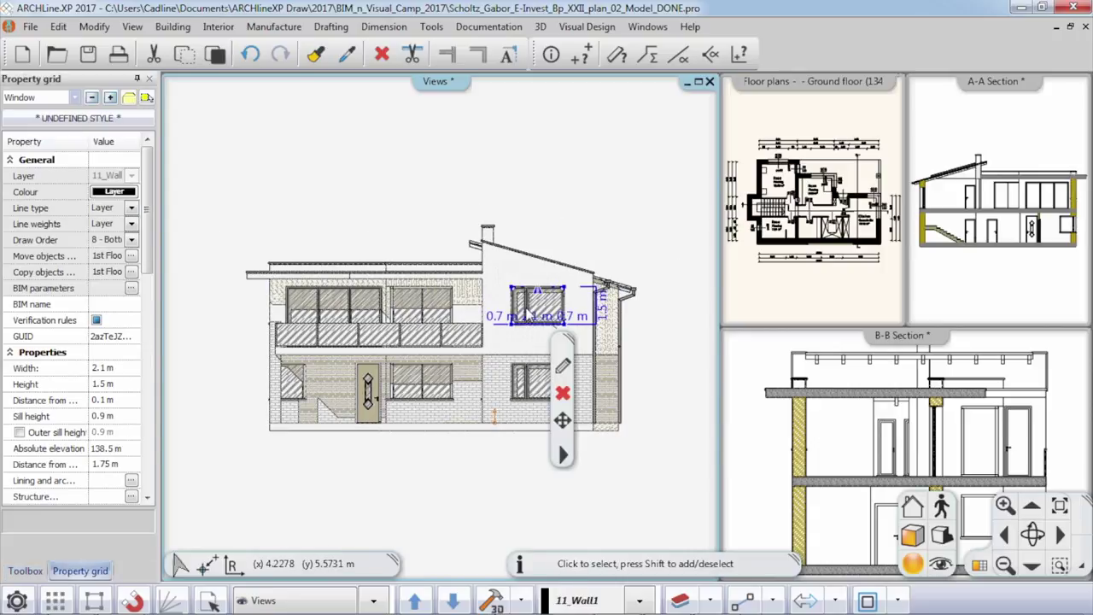
{"action": "left_click", "coordinate": [384, 220]}
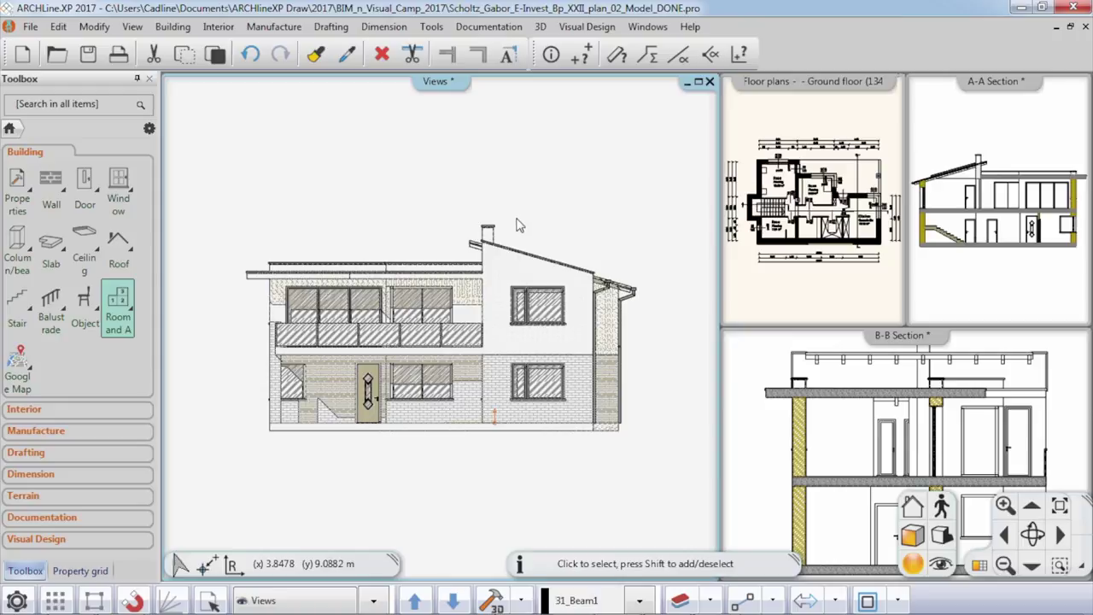
{"action": "left_click", "coordinate": [223, 189]}
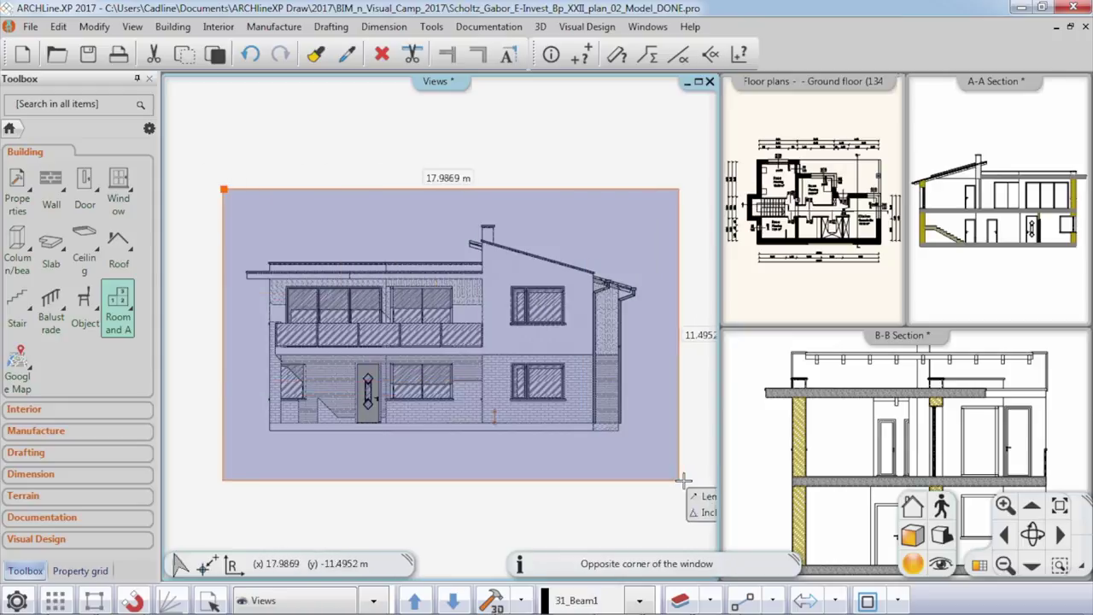
{"action": "left_click", "coordinate": [714, 480]}
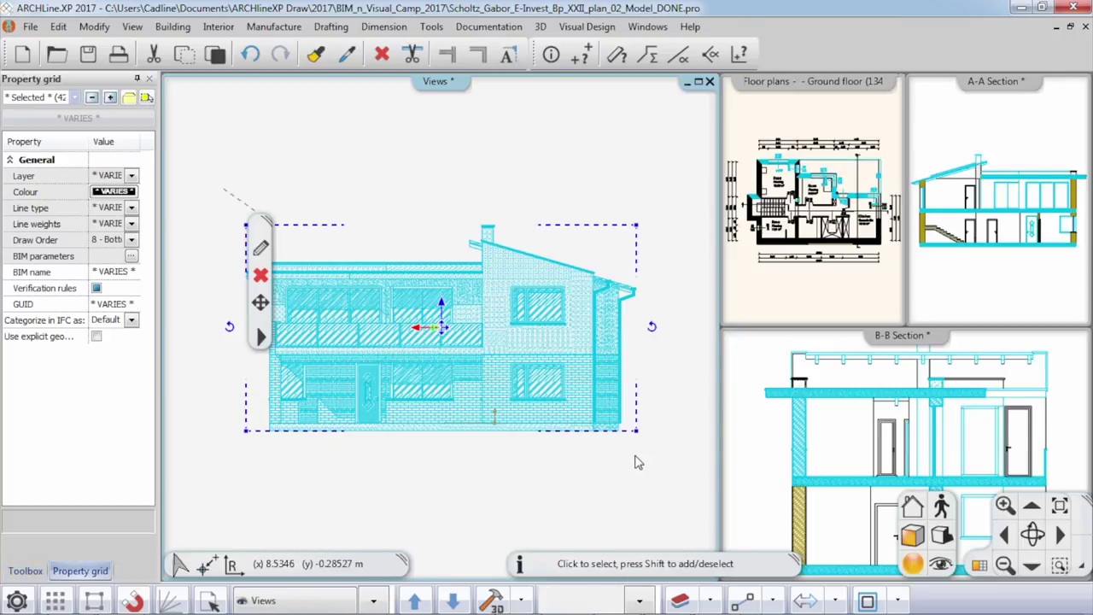
{"action": "key", "text": "ctrl+c"}
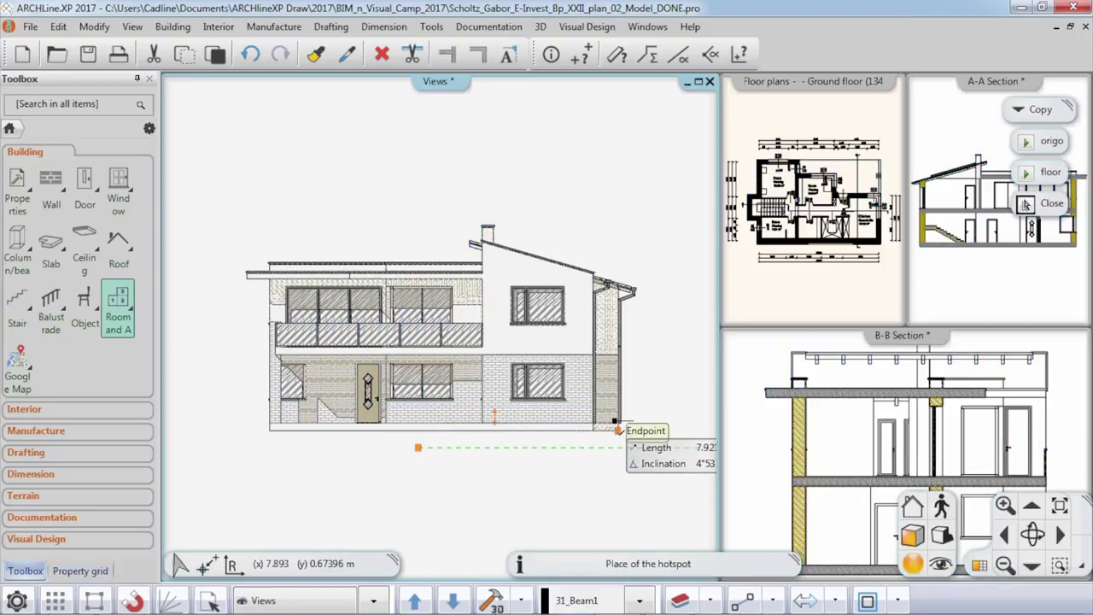
{"action": "left_click", "coordinate": [618, 430]}
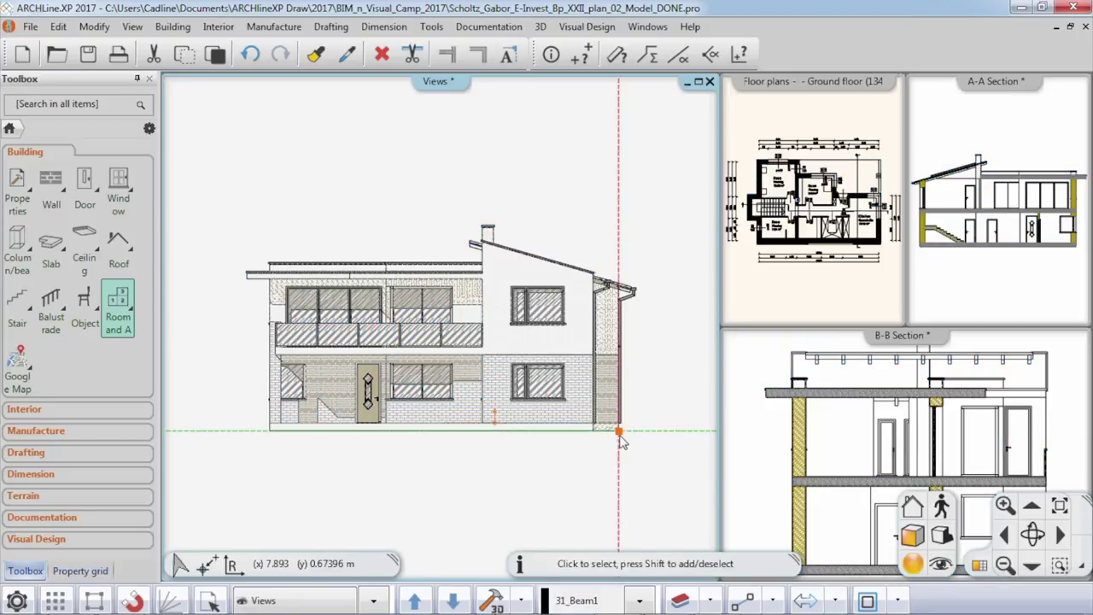
{"action": "left_click", "coordinate": [559, 213]}
{"action": "left_click", "coordinate": [593, 236]}
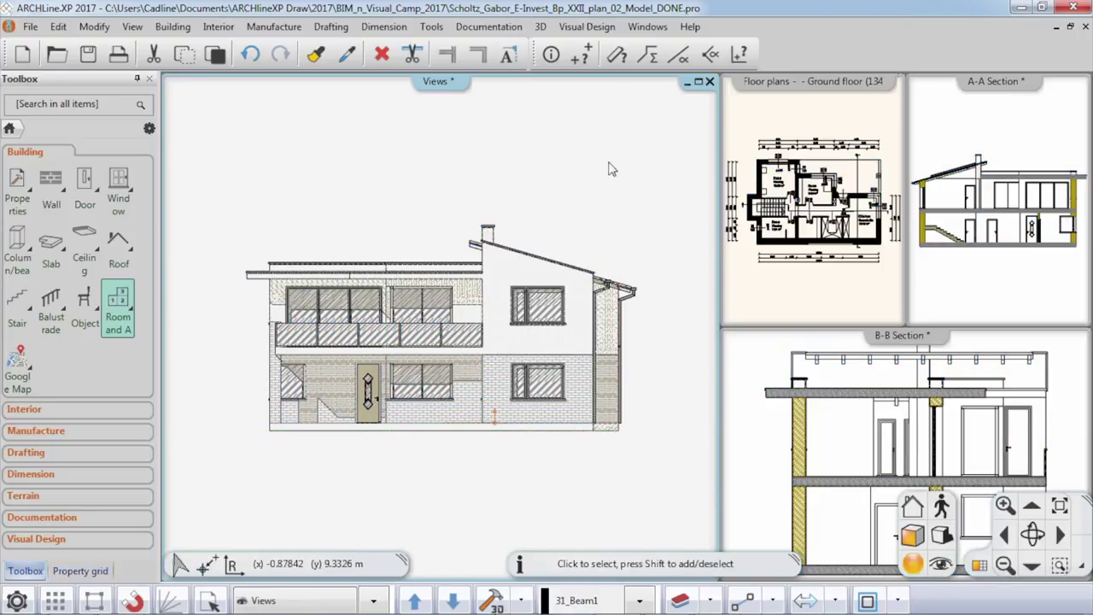
{"action": "left_click", "coordinate": [642, 26]}
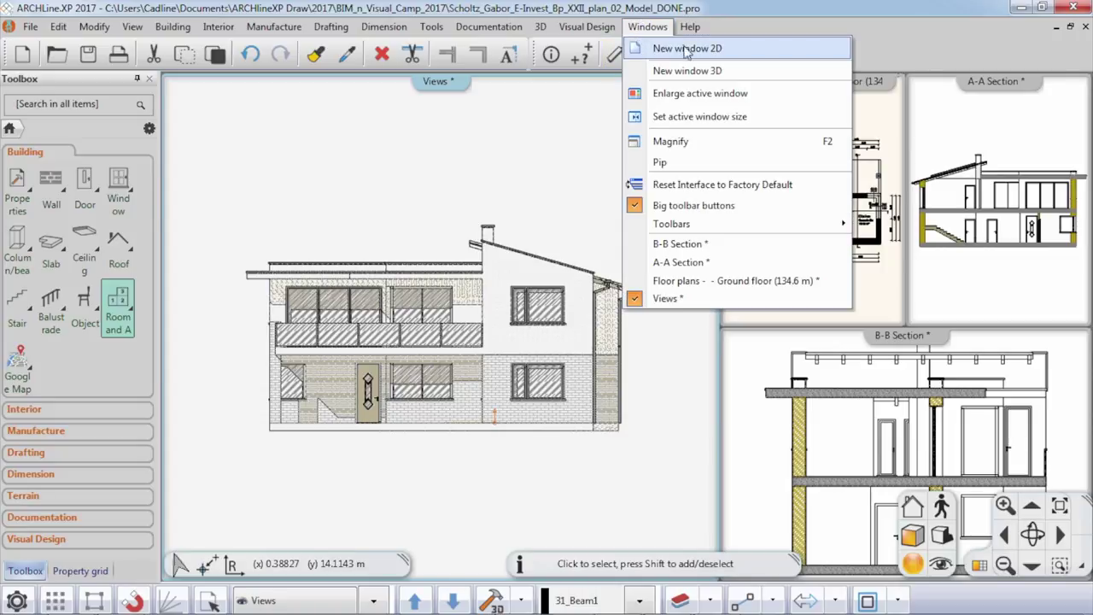
Step: Open a new 2D window called '2D Elevations' and place the pasted front elevation in it
{"action": "left_click", "coordinate": [732, 51]}
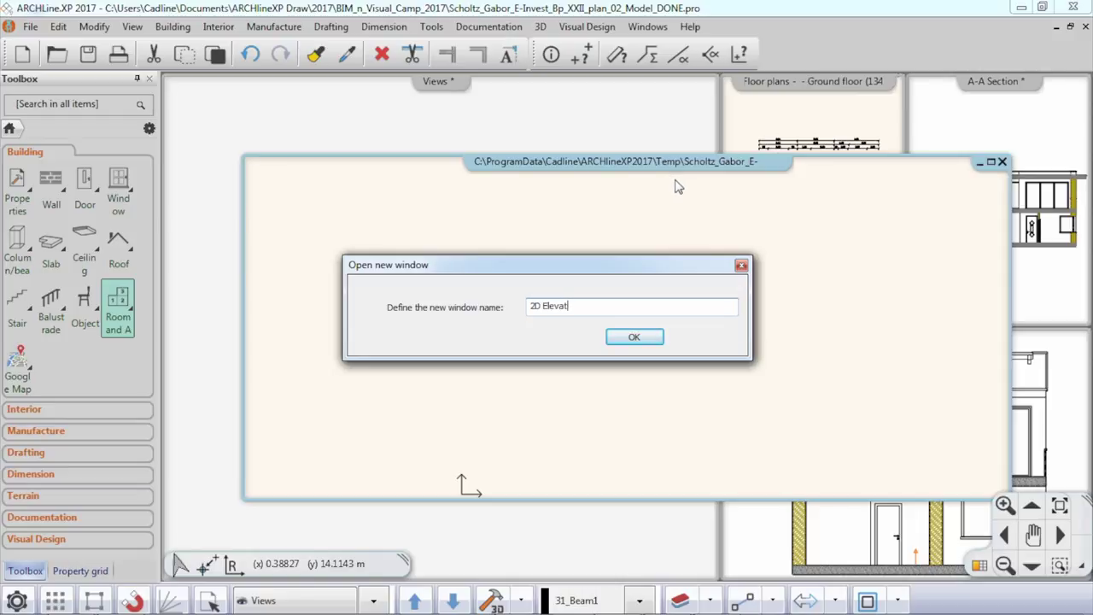
{"action": "key", "text": "Return"}
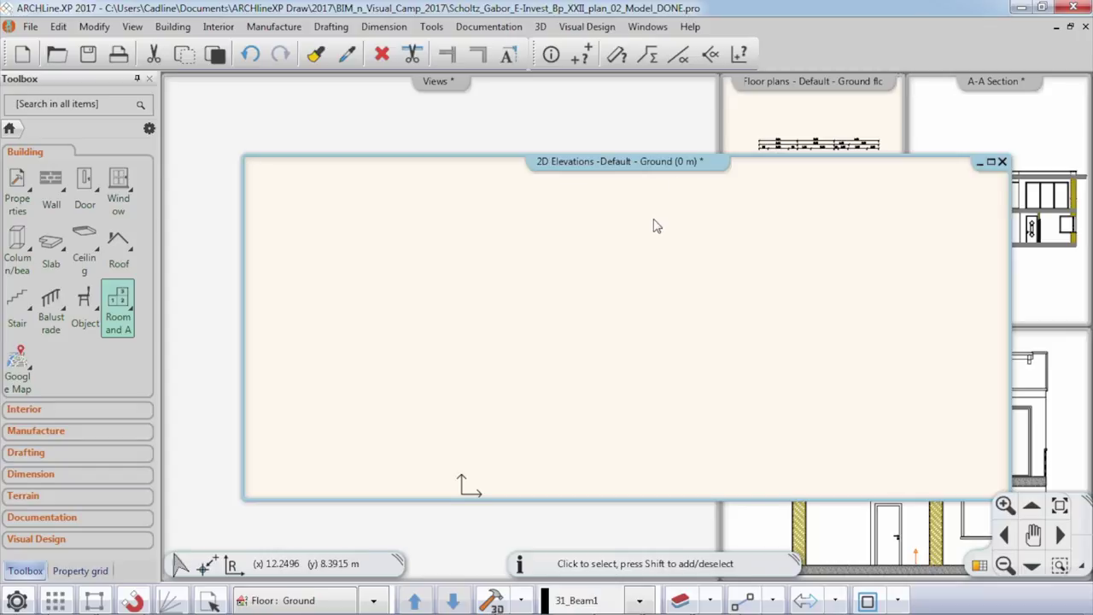
{"action": "key", "text": "ctrl+v"}
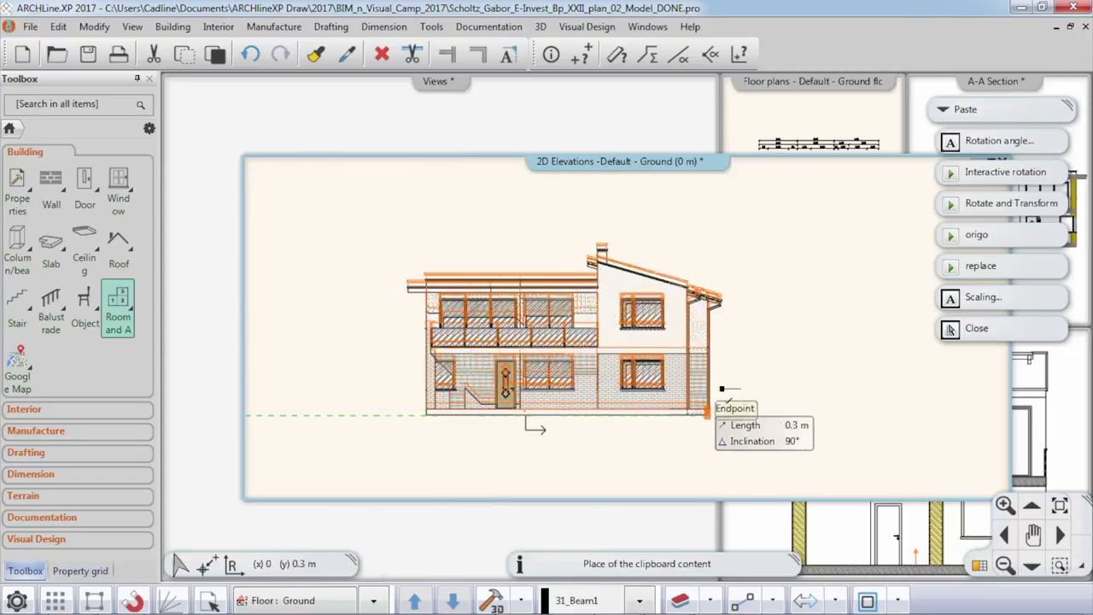
{"action": "left_click", "coordinate": [717, 399]}
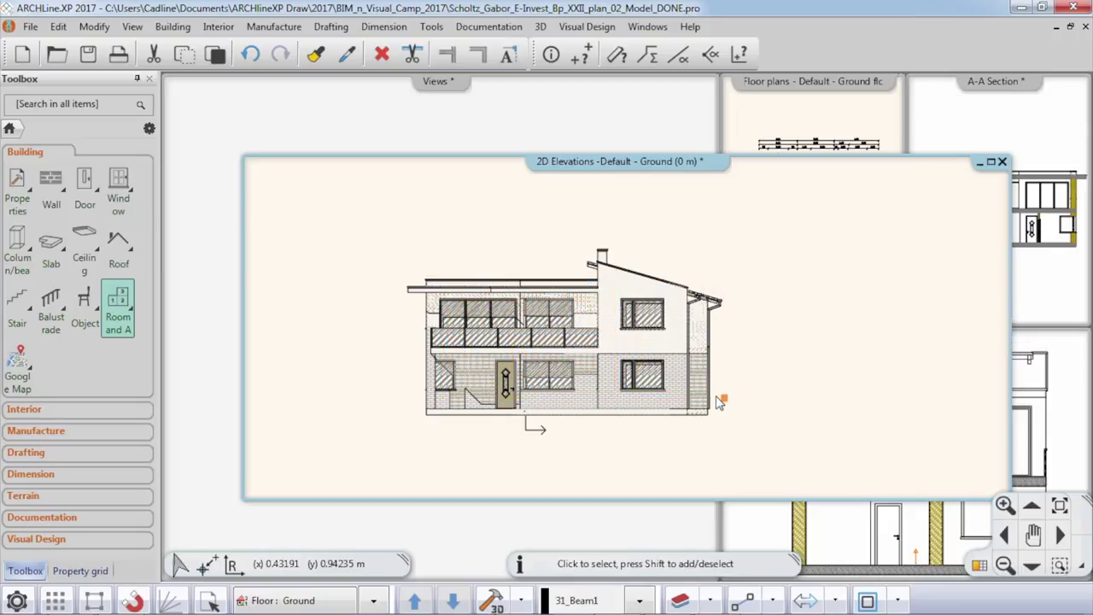
Step: Switch the Views window to Right view and copy the side elevation with a bottom-right hotspot
{"action": "left_click", "coordinate": [521, 114]}
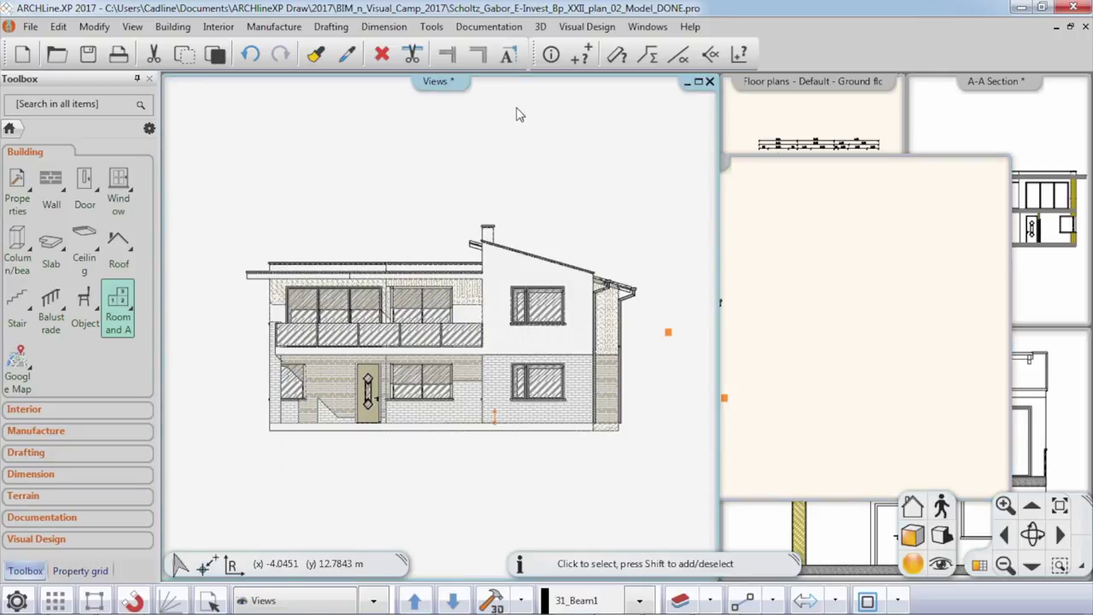
{"action": "left_click", "coordinate": [912, 507]}
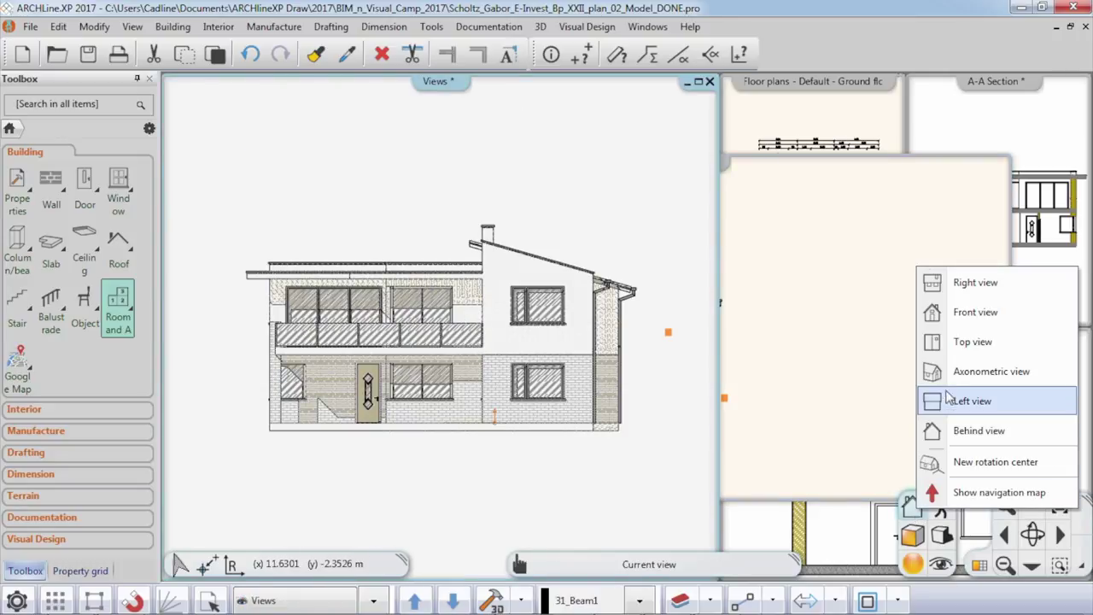
{"action": "left_click", "coordinate": [975, 283]}
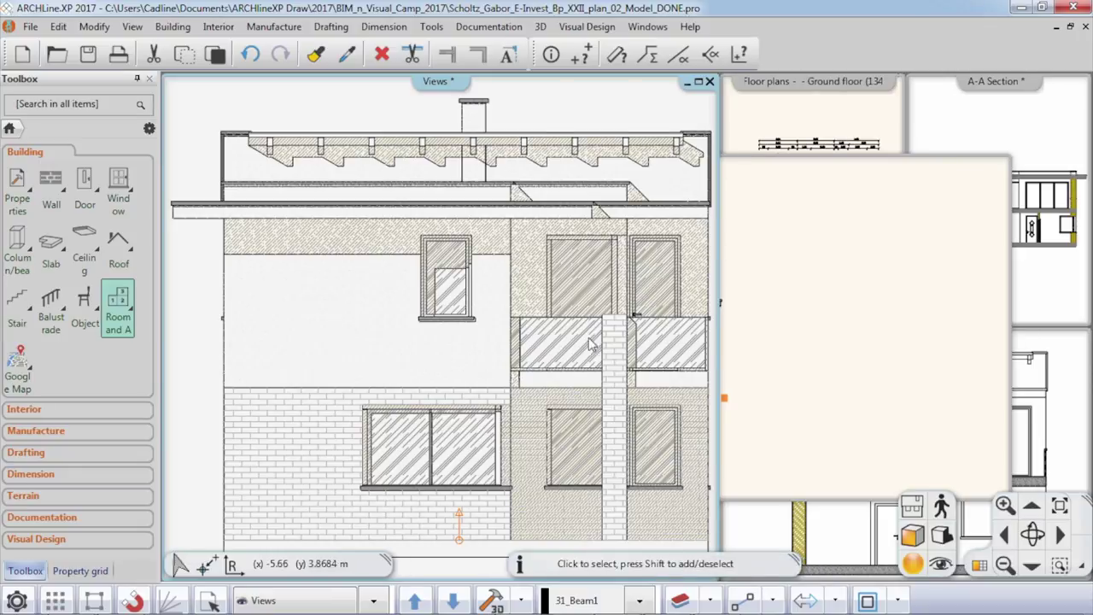
{"action": "left_click", "coordinate": [274, 176]}
{"action": "key", "text": "Escape"}
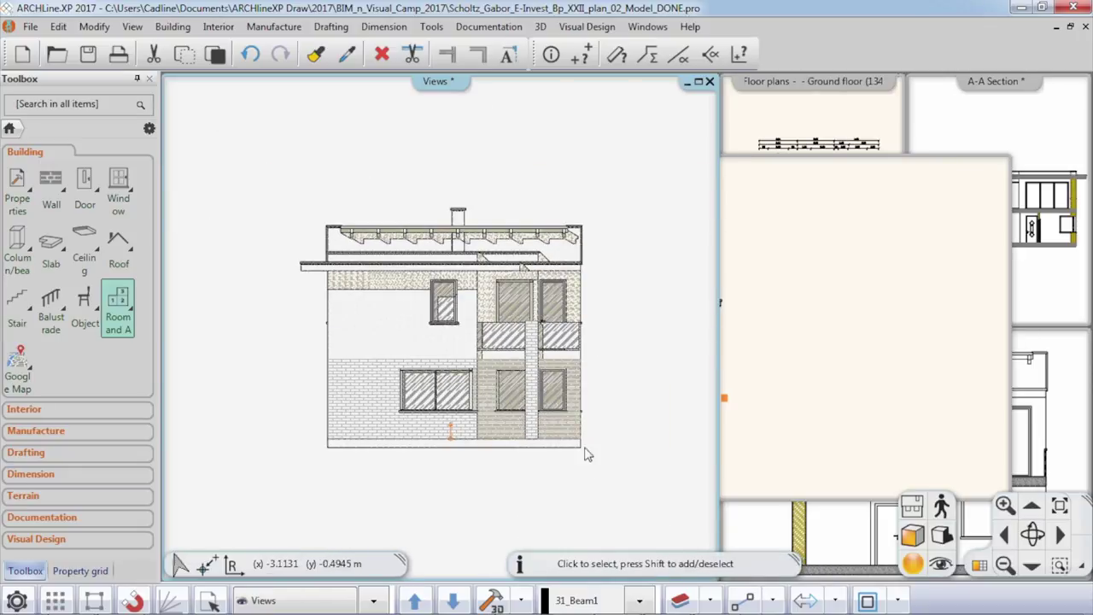
{"action": "left_click", "coordinate": [263, 155]}
{"action": "left_click", "coordinate": [611, 484]}
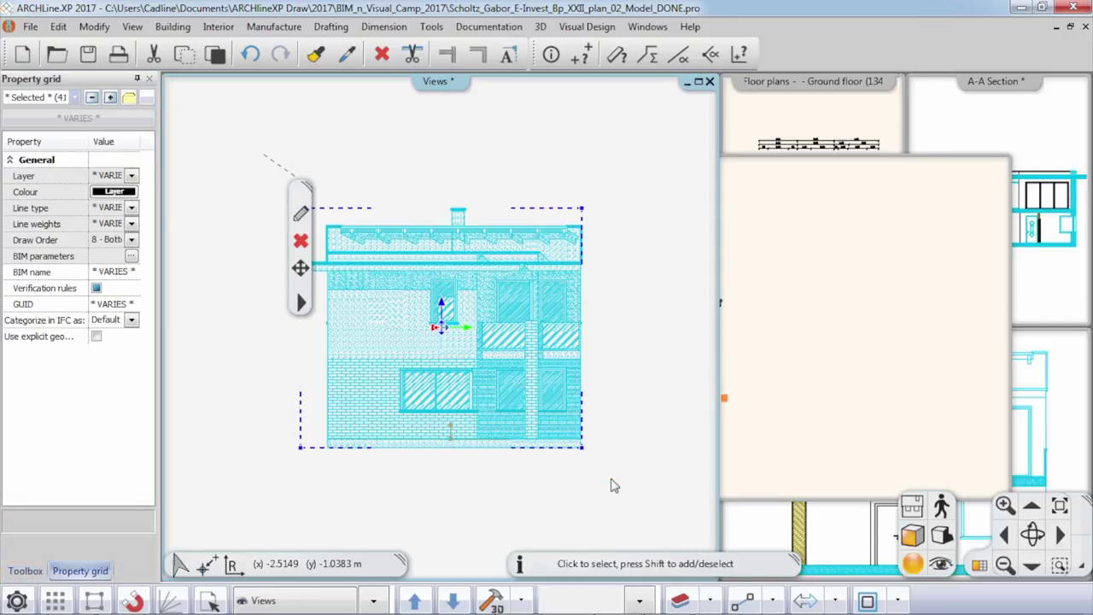
{"action": "key", "text": "ctrl+c"}
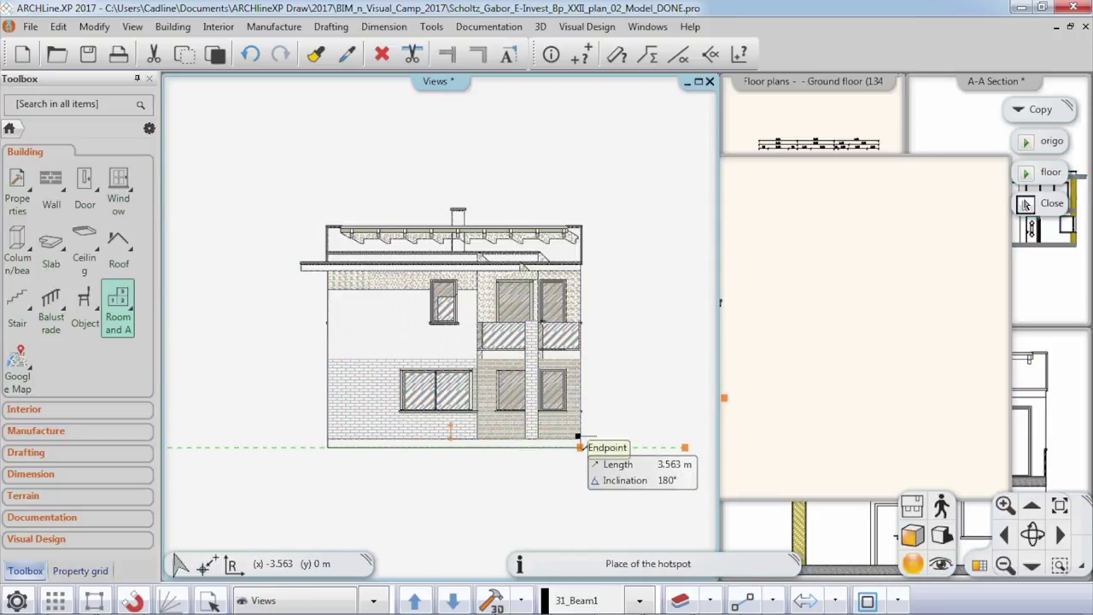
{"action": "left_click", "coordinate": [583, 452]}
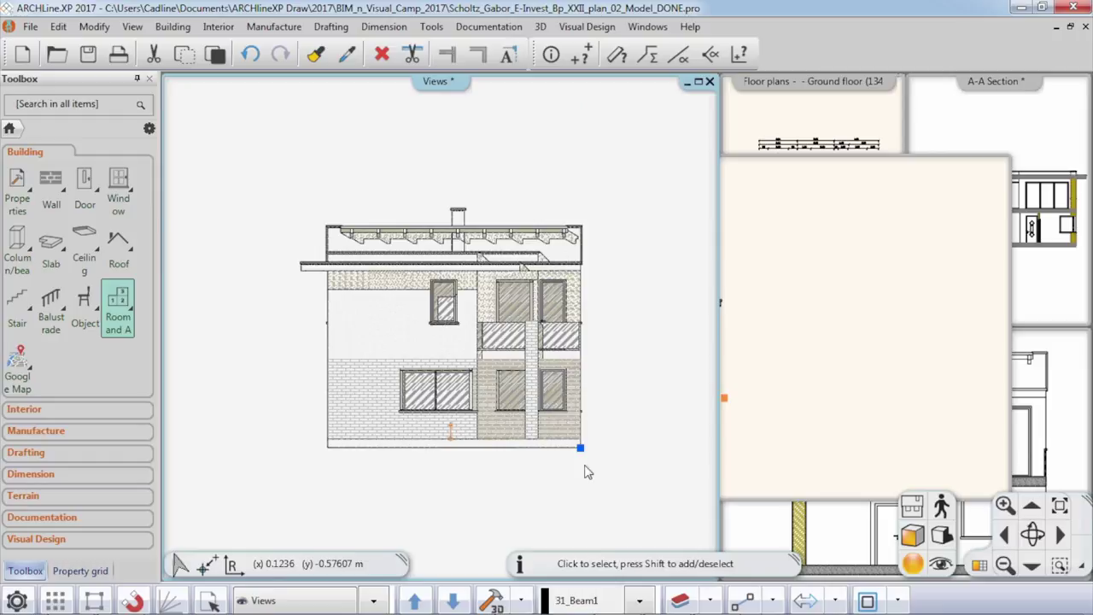
Step: Paste the side elevation into 2D Elevations, right of the front elevation on the same baseline
{"action": "left_click", "coordinate": [800, 407]}
{"action": "middle_click_drag", "start_coordinate": [796, 411], "coordinate": [755, 393]}
{"action": "key", "text": "ctrl+v"}
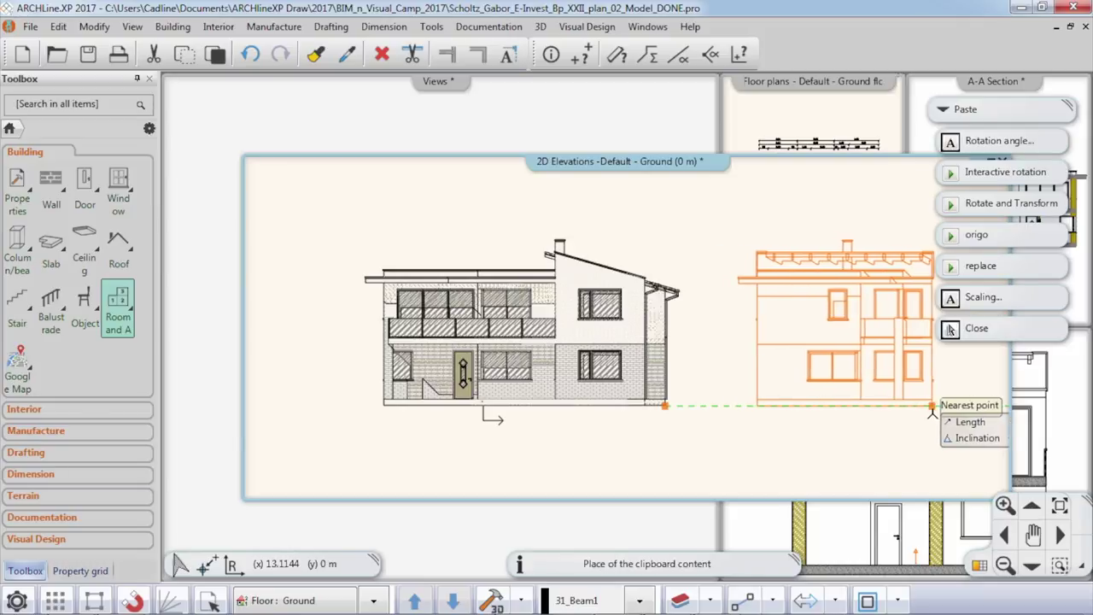
{"action": "left_click", "coordinate": [932, 407]}
{"action": "key", "text": "Escape"}
{"action": "middle_click_drag", "start_coordinate": [777, 425], "coordinate": [692, 416]}
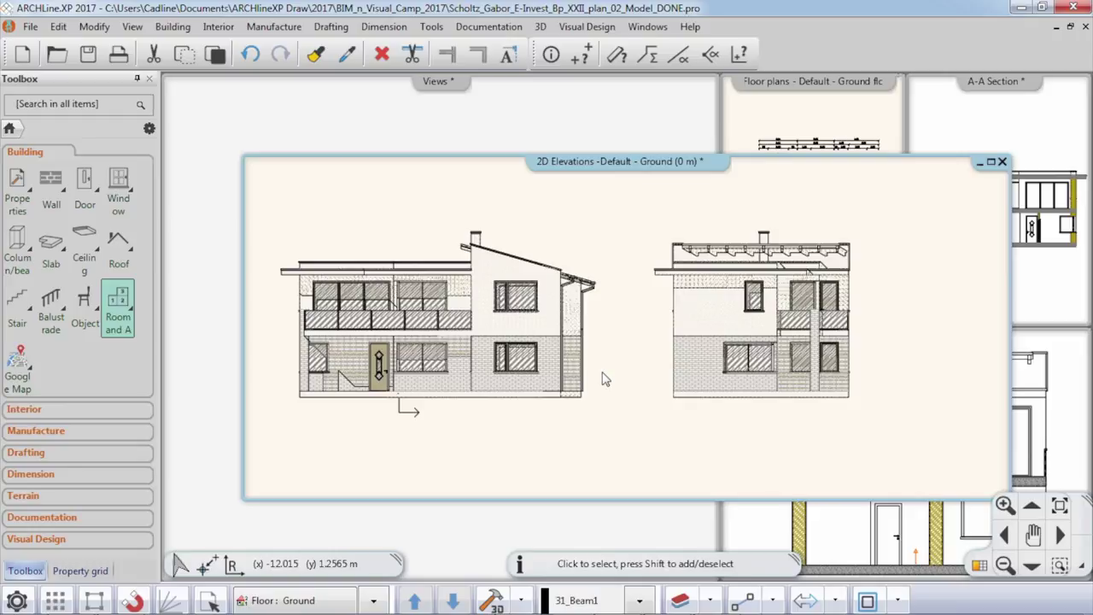
{"action": "middle_click_drag", "start_coordinate": [660, 378], "coordinate": [706, 382]}
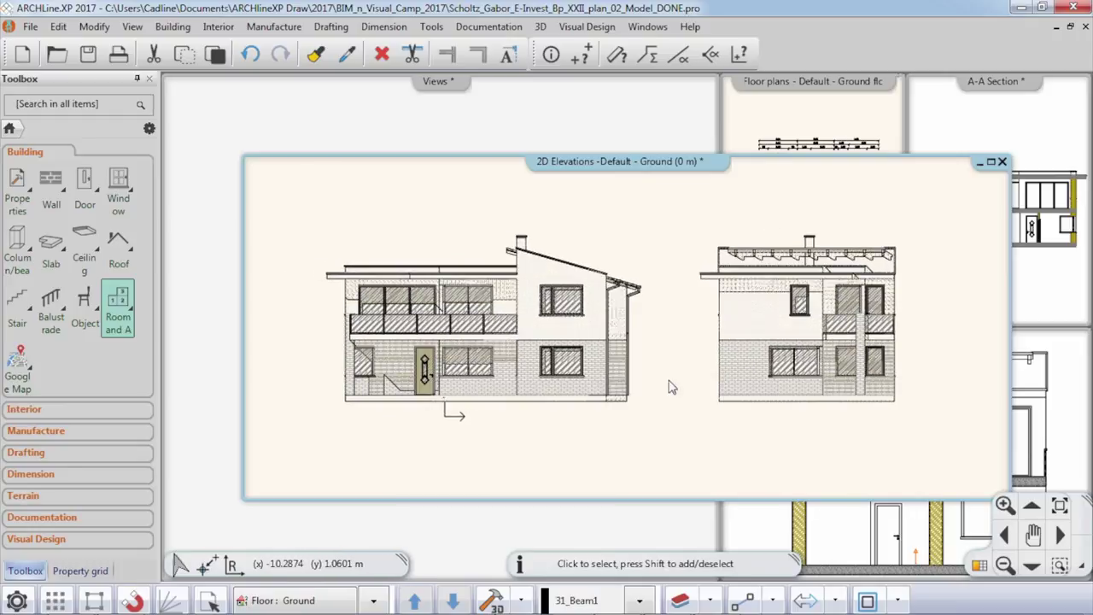
Step: Add a horizontal chain dimension along the facade base, including the door, 3.80 and 4.38 segments
{"action": "left_click", "coordinate": [49, 477]}
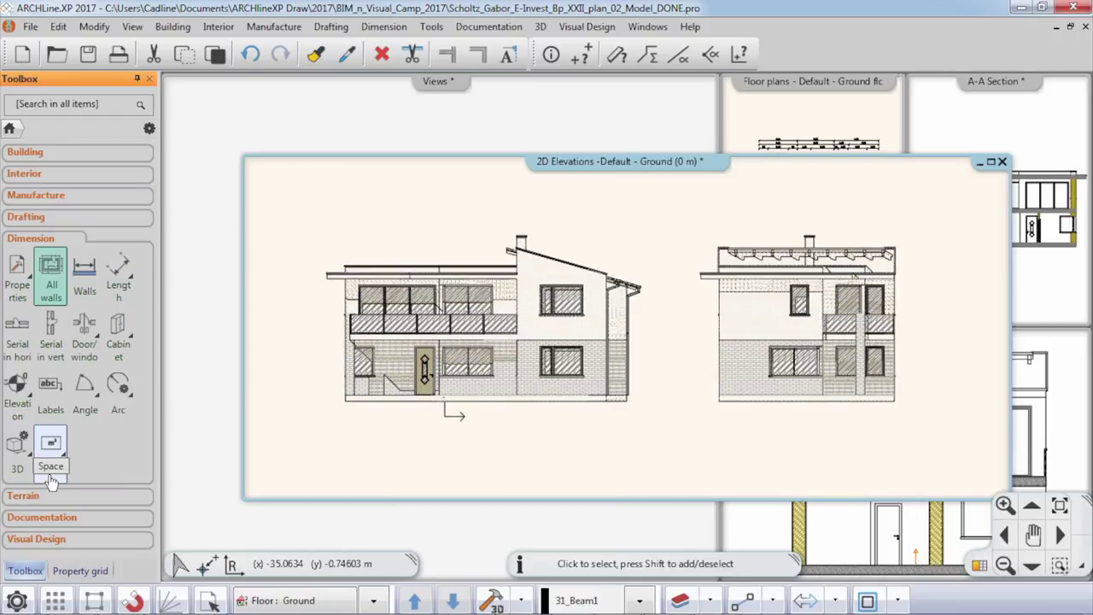
{"action": "left_click", "coordinate": [17, 335]}
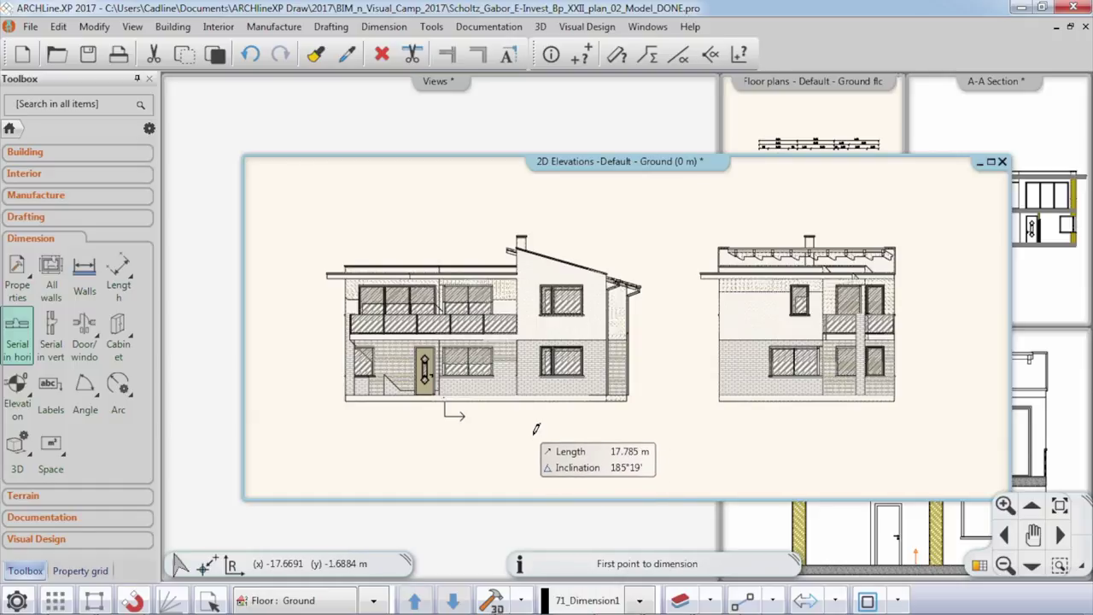
{"action": "scroll", "coordinate": [439, 433], "scroll_direction": "up", "scroll_amount": 2}
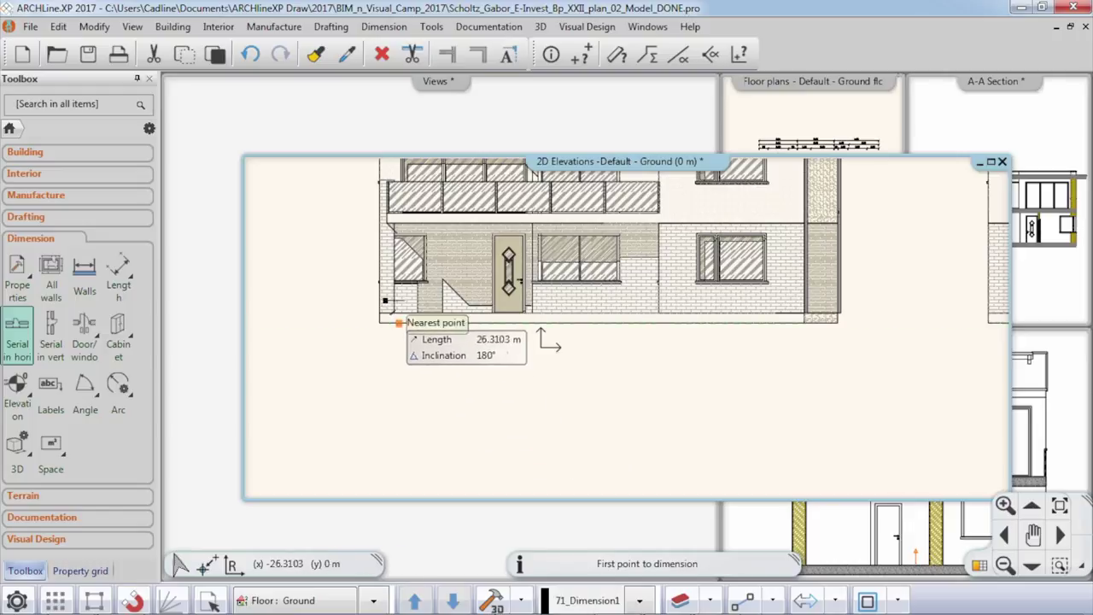
{"action": "left_click", "coordinate": [379, 312]}
{"action": "left_click", "coordinate": [392, 312]}
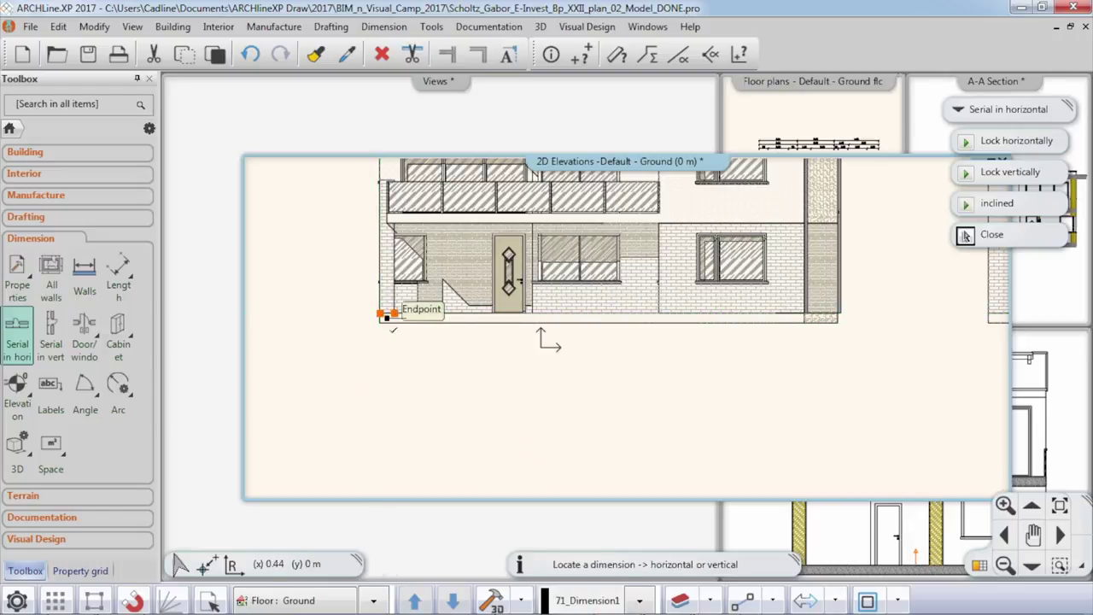
{"action": "left_click", "coordinate": [388, 382]}
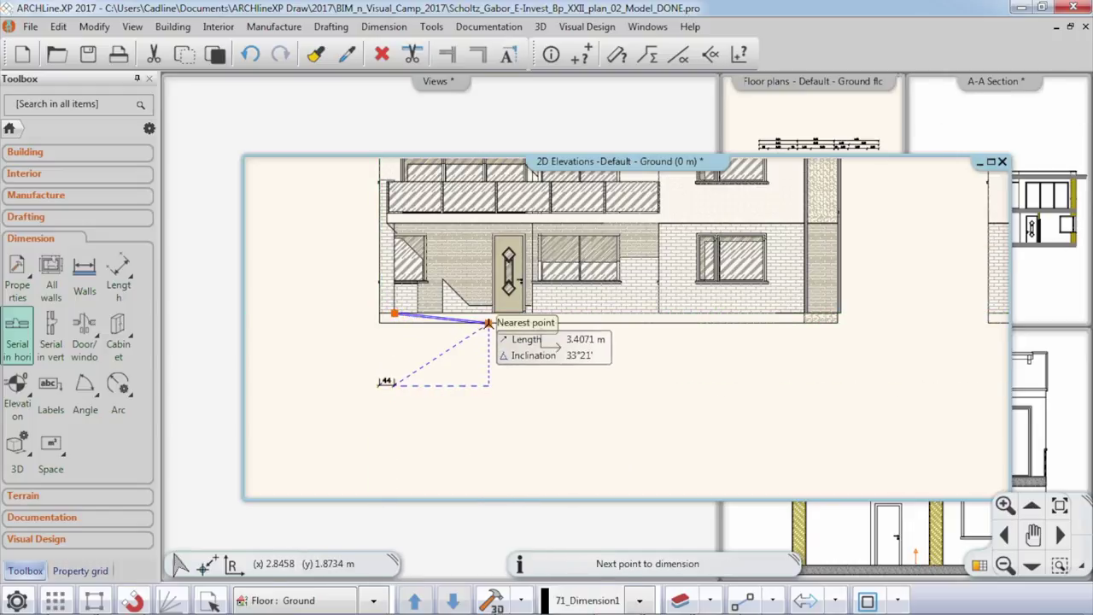
{"action": "left_click", "coordinate": [491, 312]}
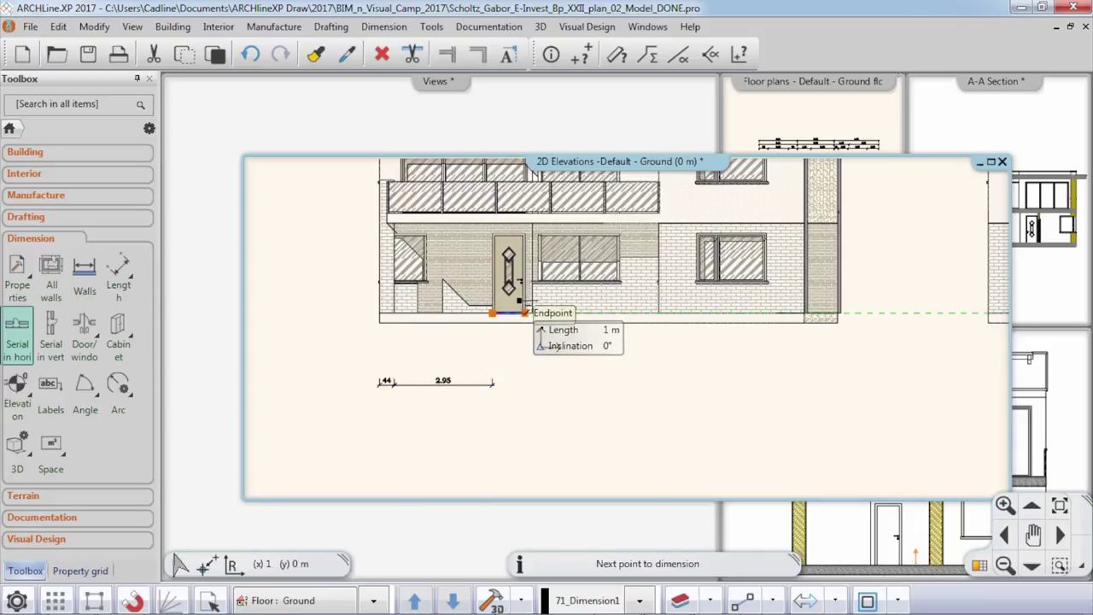
{"action": "left_click", "coordinate": [526, 312]}
{"action": "left_click", "coordinate": [532, 312]}
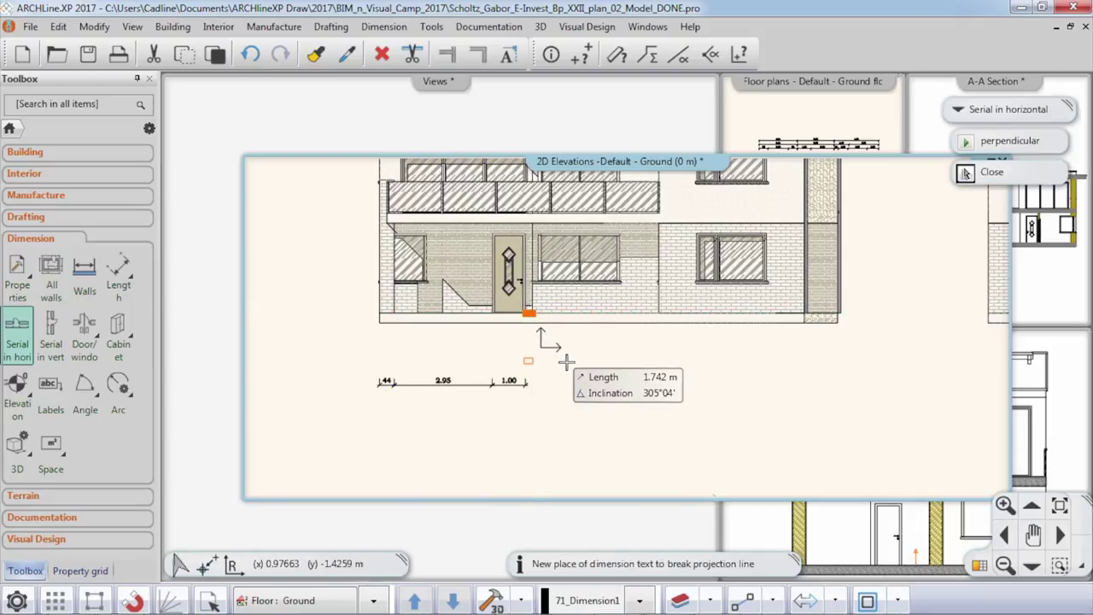
{"action": "left_click", "coordinate": [658, 313]}
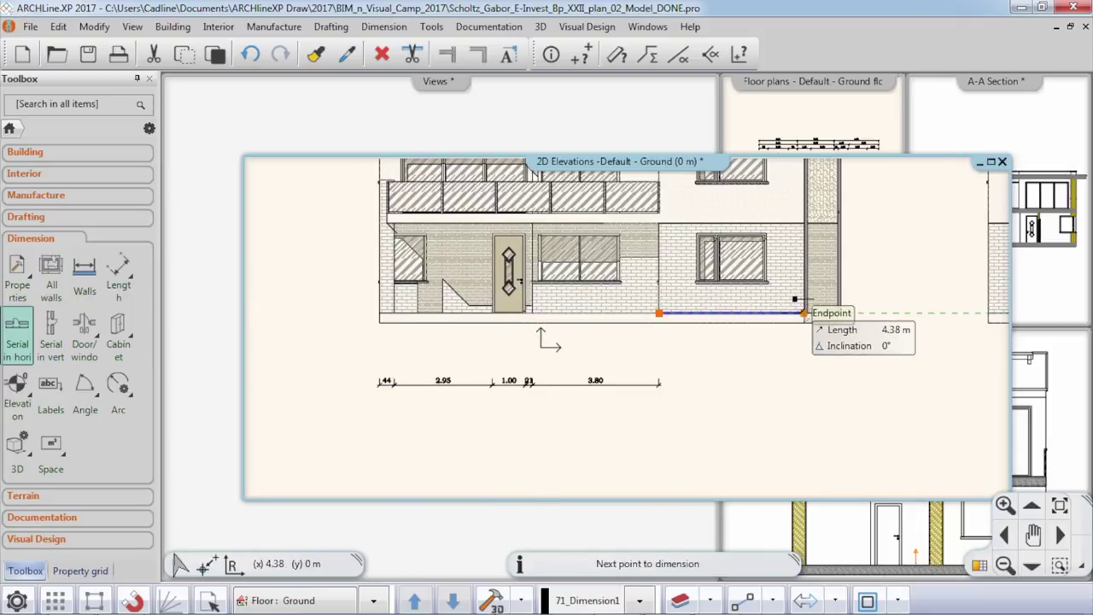
{"action": "left_click", "coordinate": [804, 322]}
{"action": "left_click", "coordinate": [837, 323]}
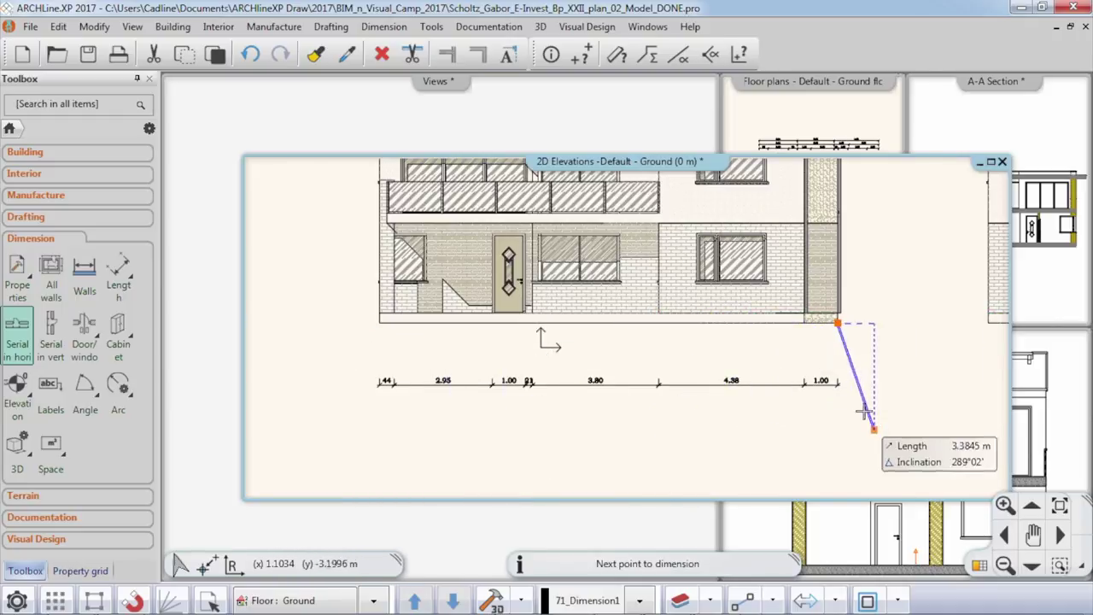
{"action": "key", "text": "Escape"}
Step: Start an elevation-on-section level mark based at the building's ground-level corner
{"action": "middle_click_drag", "start_coordinate": [744, 353], "coordinate": [500, 385]}
{"action": "scroll", "coordinate": [640, 329], "scroll_direction": "down", "scroll_amount": 2}
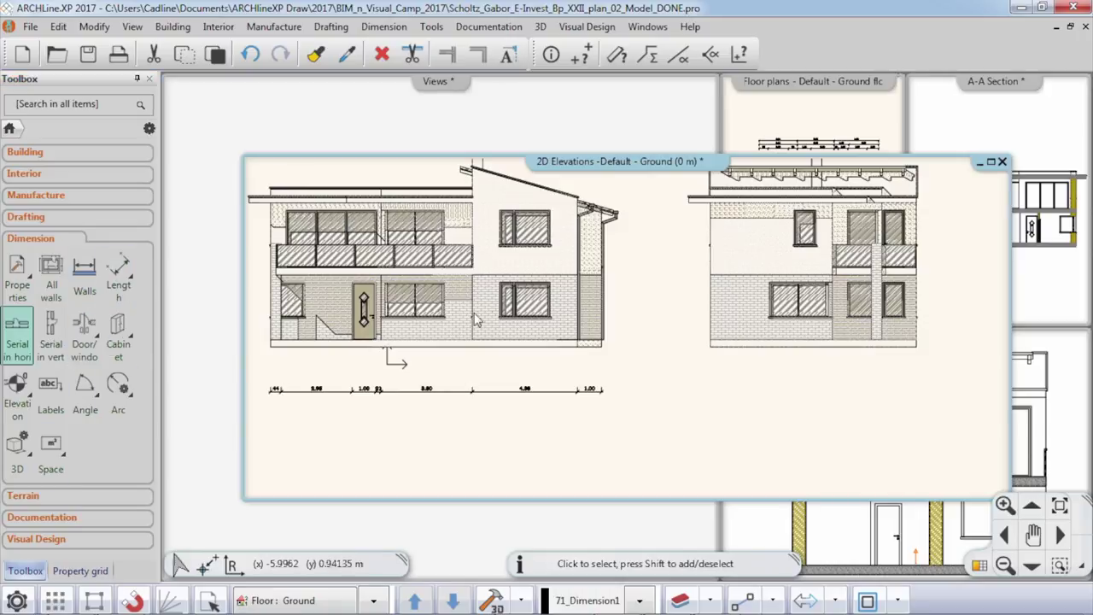
{"action": "middle_click_drag", "start_coordinate": [565, 191], "coordinate": [589, 246]}
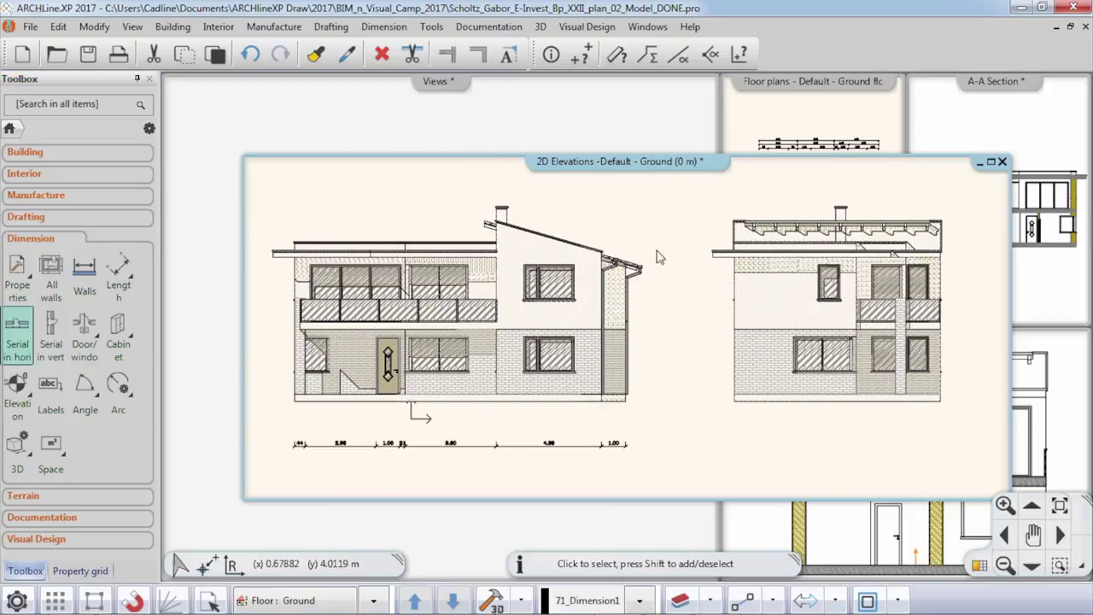
{"action": "left_click", "coordinate": [17, 386]}
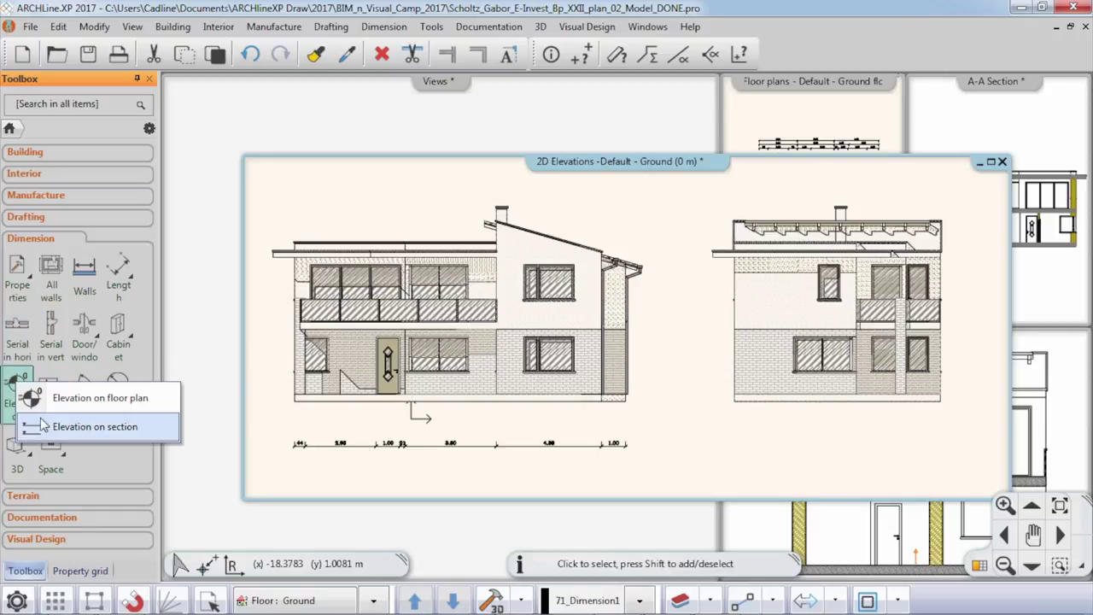
{"action": "left_click", "coordinate": [153, 429]}
{"action": "scroll", "coordinate": [709, 410], "scroll_direction": "up", "scroll_amount": 3}
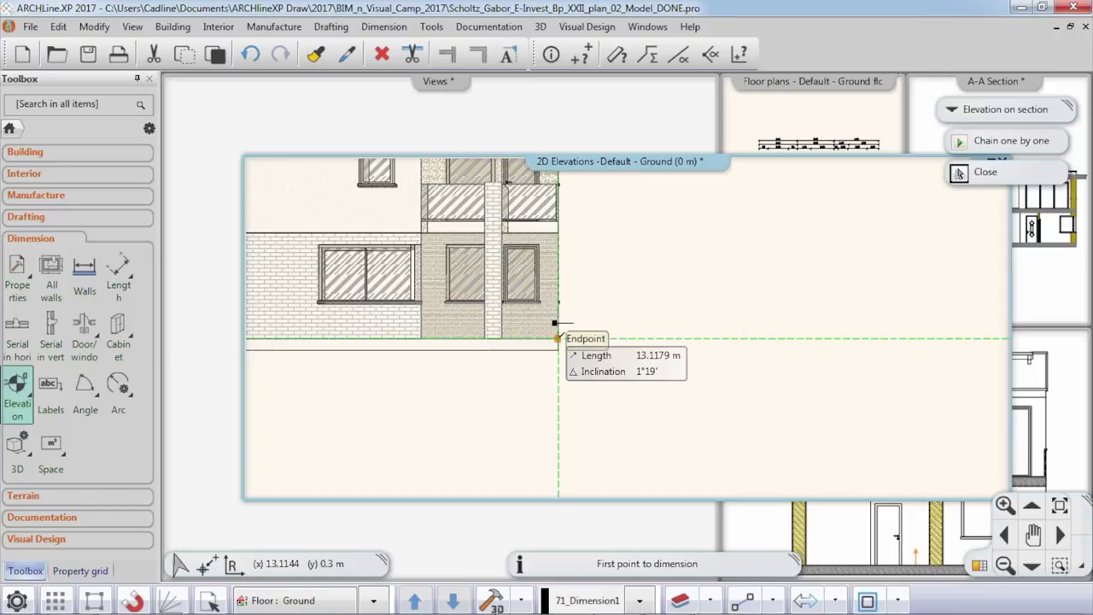
{"action": "left_click", "coordinate": [559, 339]}
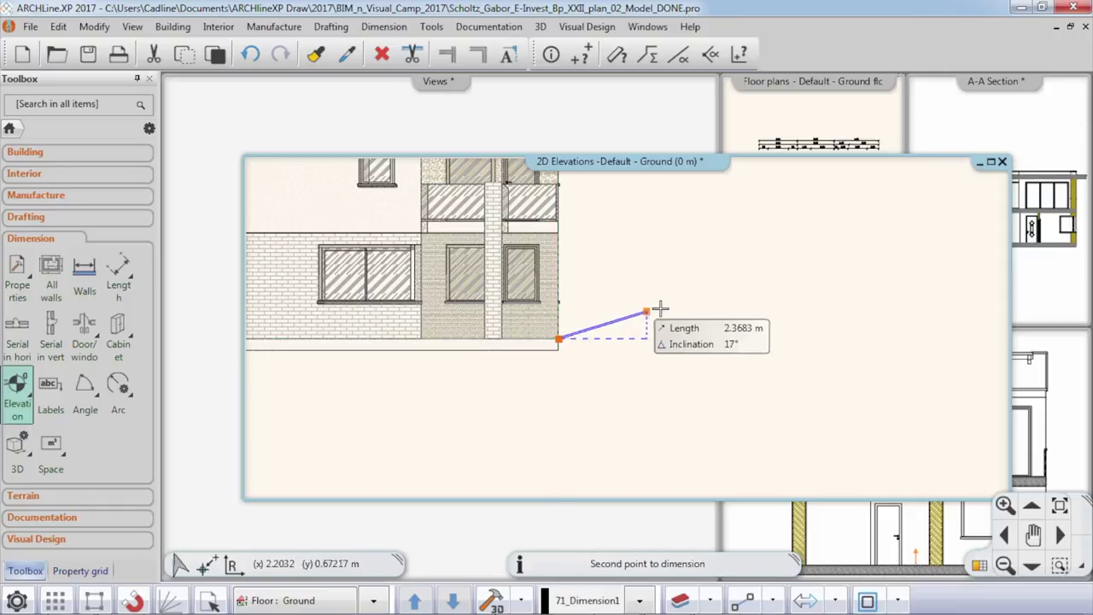
{"action": "left_click", "coordinate": [557, 338]}
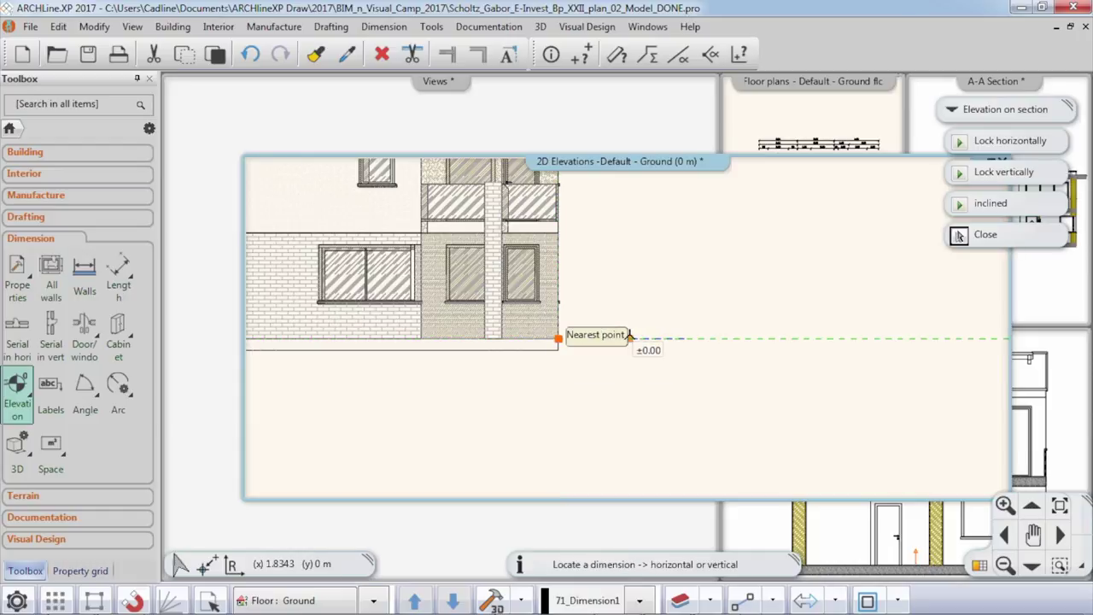
Step: Mark levels ±0.00, +2.70, +5.70, +7.24 and +7.62 (chimney top) beside the right-hand elevation
{"action": "left_click", "coordinate": [629, 336]}
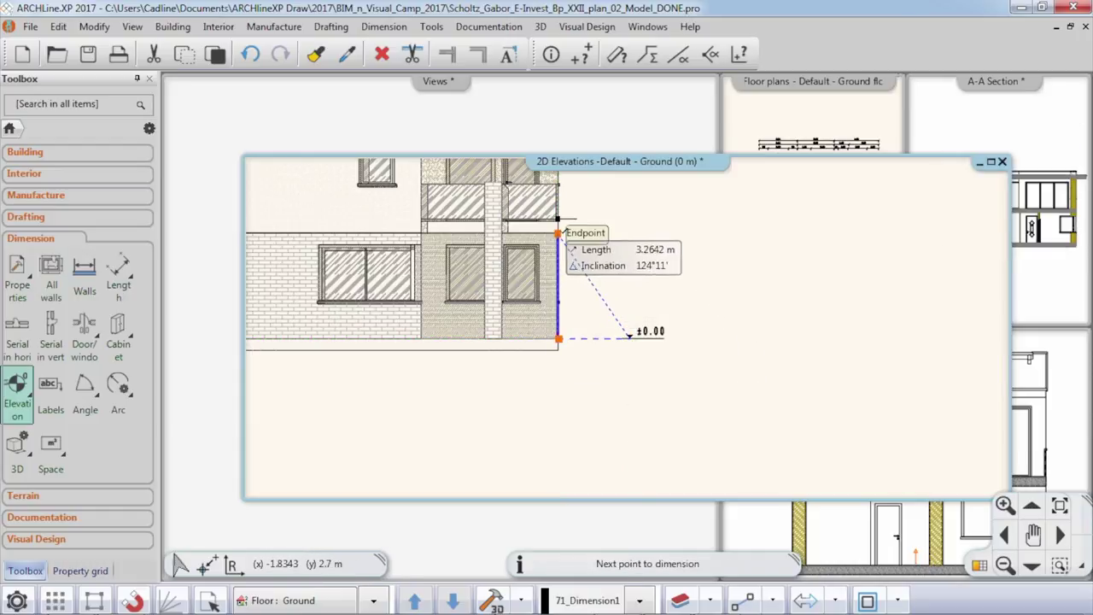
{"action": "left_click", "coordinate": [558, 233]}
{"action": "middle_click_drag", "start_coordinate": [558, 233], "coordinate": [544, 365]}
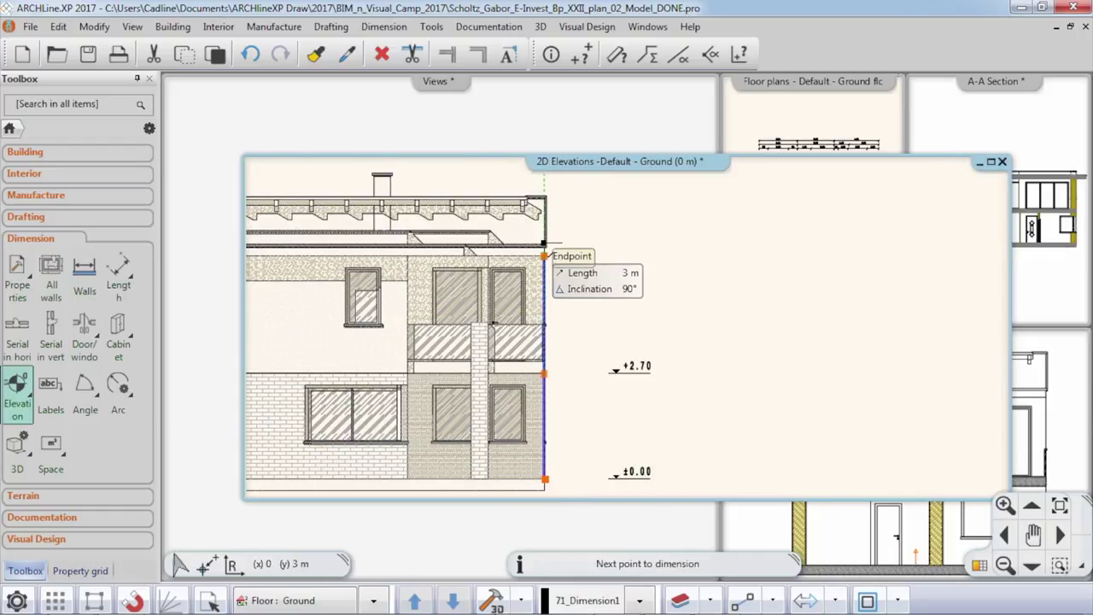
{"action": "left_click", "coordinate": [543, 255]}
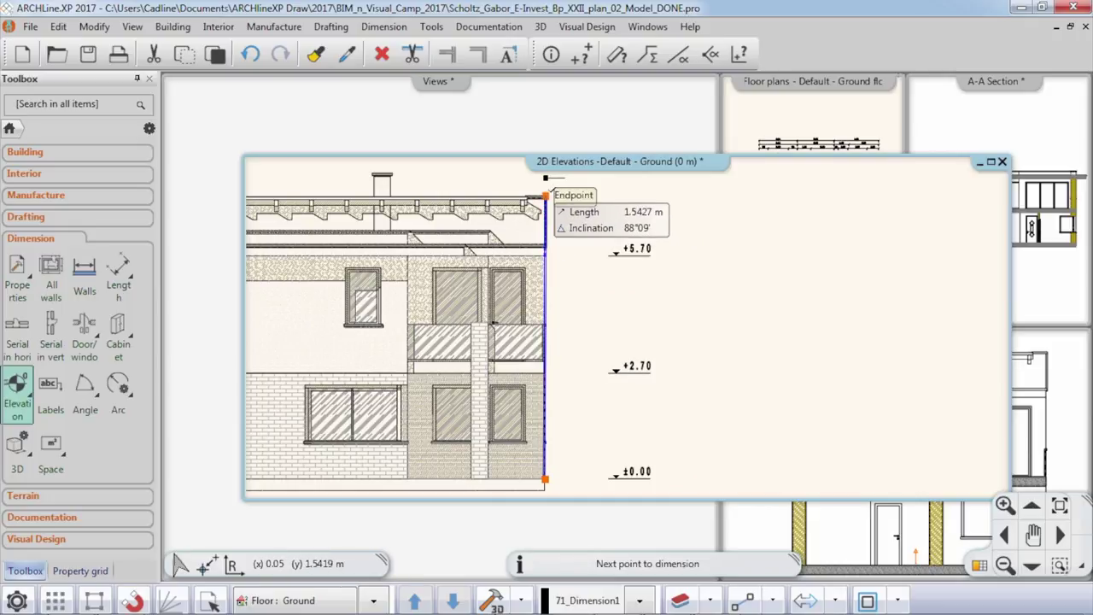
{"action": "left_click", "coordinate": [545, 195]}
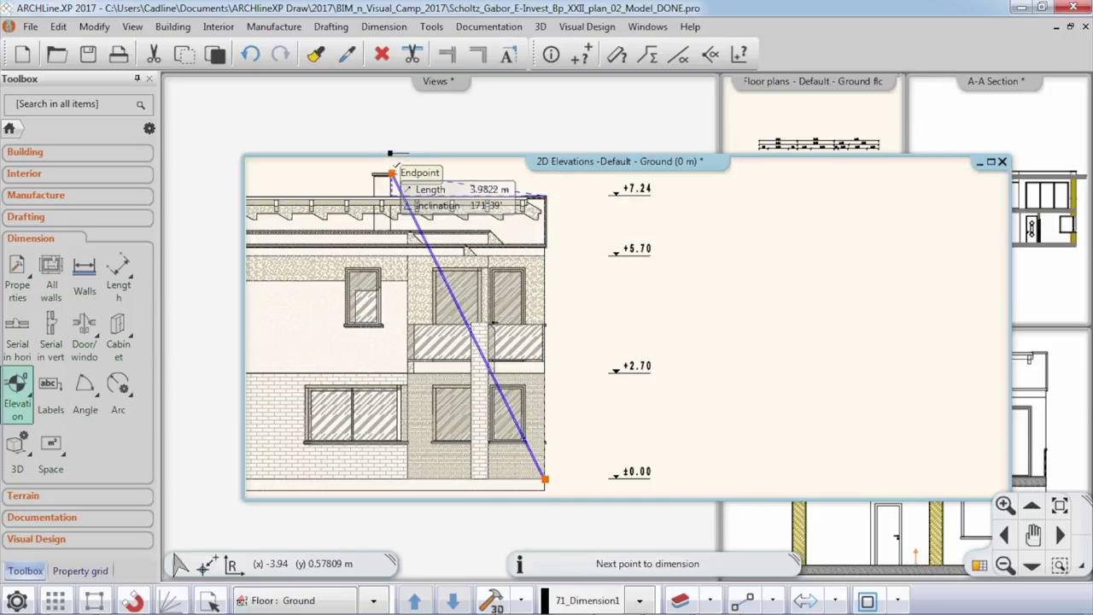
{"action": "right_click", "coordinate": [639, 314]}
{"action": "key", "text": "Escape"}
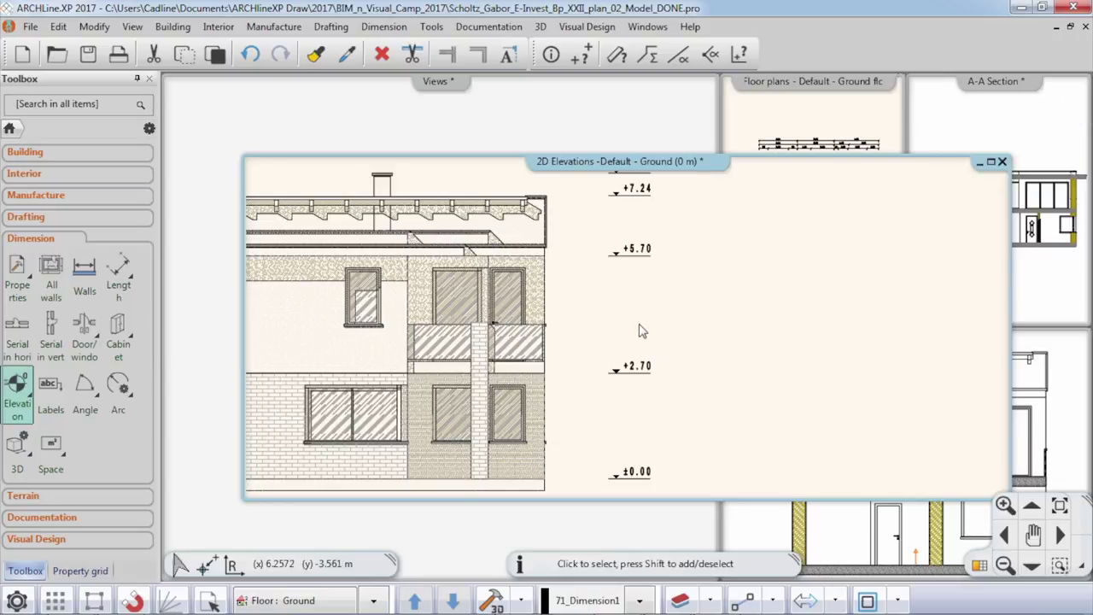
{"action": "scroll", "coordinate": [642, 332], "scroll_direction": "down", "scroll_amount": 3}
{"action": "scroll", "coordinate": [393, 440], "scroll_direction": "up", "scroll_amount": 2}
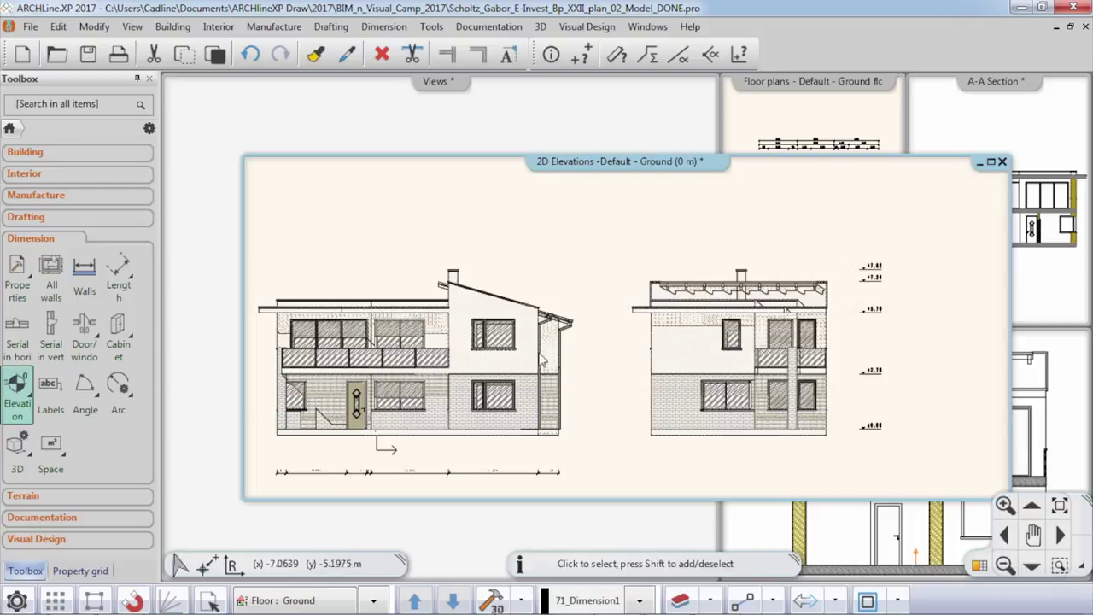
{"action": "middle_click_drag", "start_coordinate": [545, 358], "coordinate": [557, 307]}
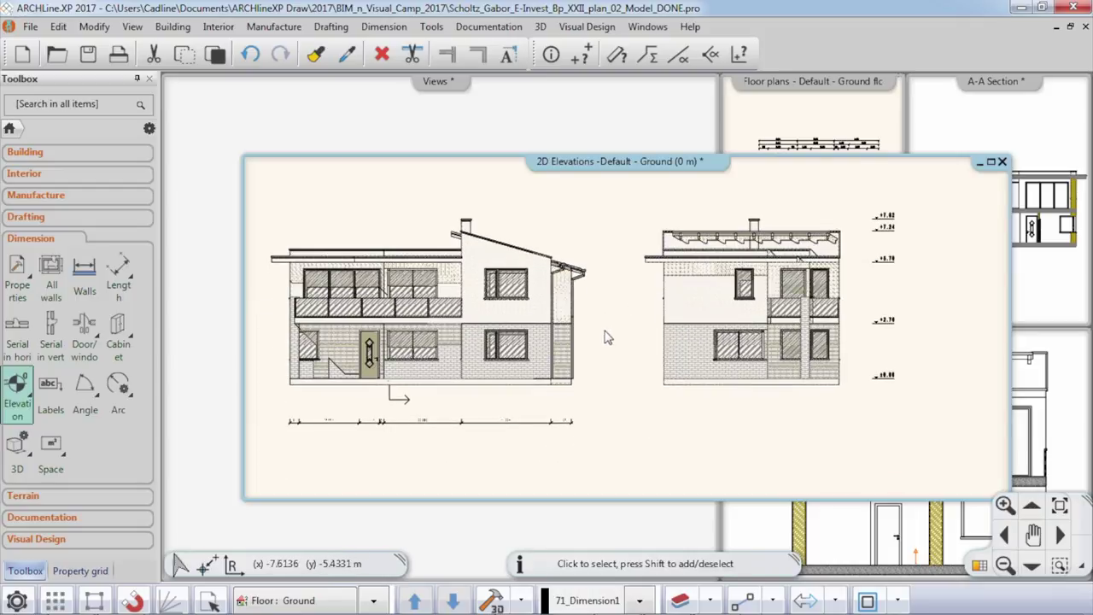
{"action": "scroll", "coordinate": [608, 341], "scroll_direction": "up", "scroll_amount": 1}
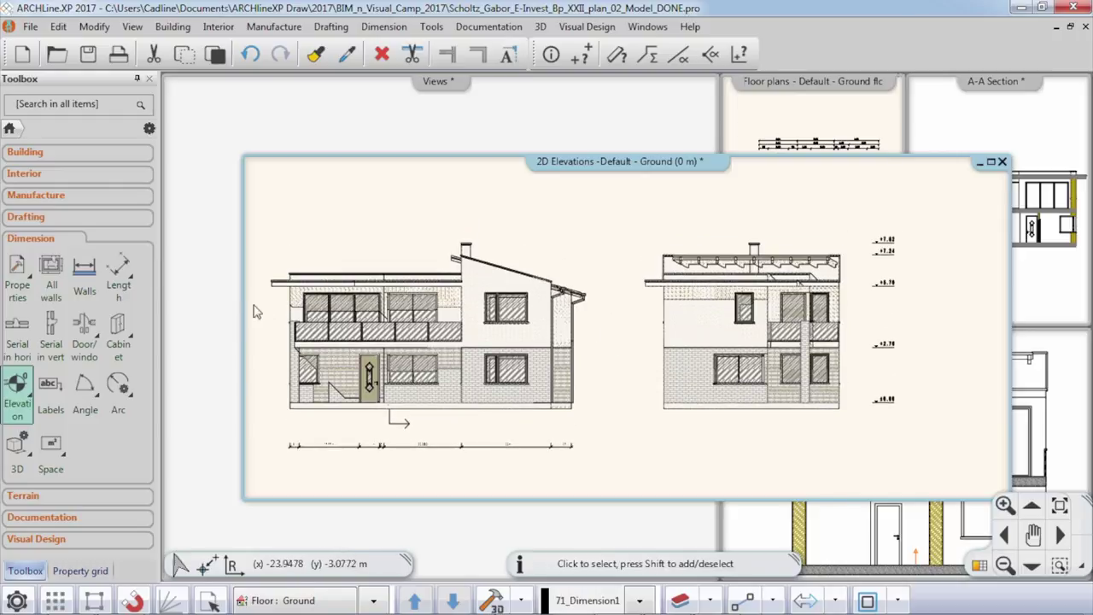
Step: Place a 'West Elevation' text label below the left-hand elevation
{"action": "left_click", "coordinate": [25, 219]}
{"action": "left_click", "coordinate": [46, 309]}
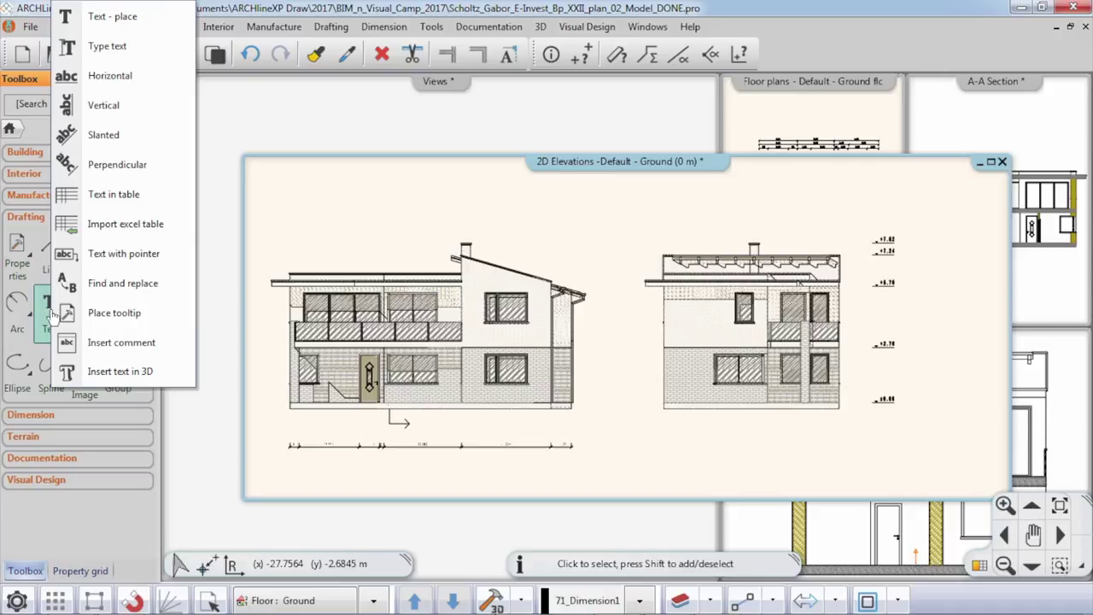
{"action": "left_click", "coordinate": [128, 18]}
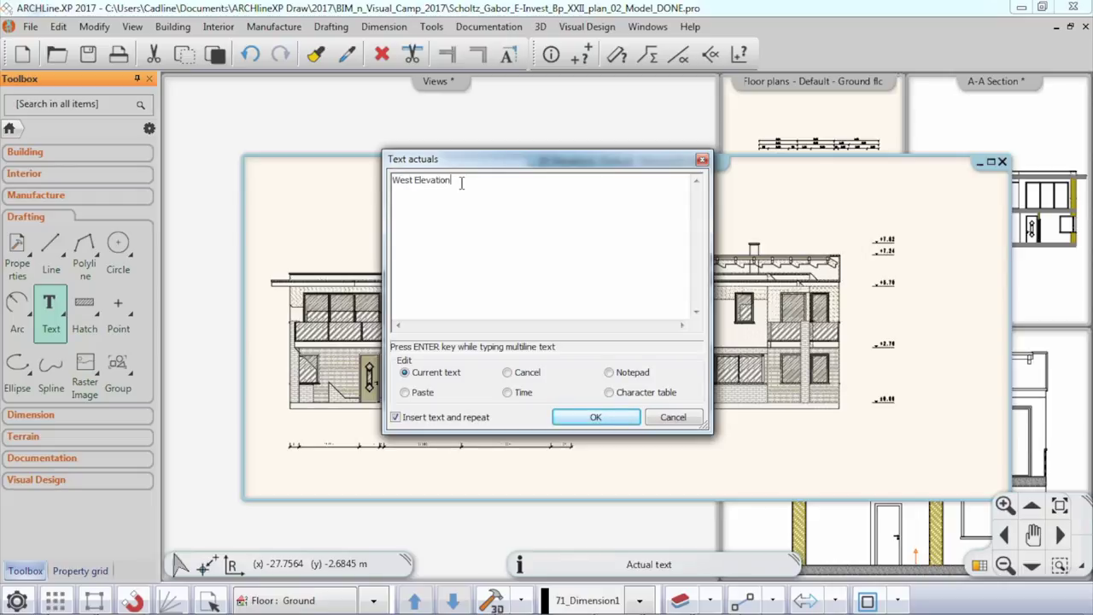
{"action": "left_click", "coordinate": [569, 420]}
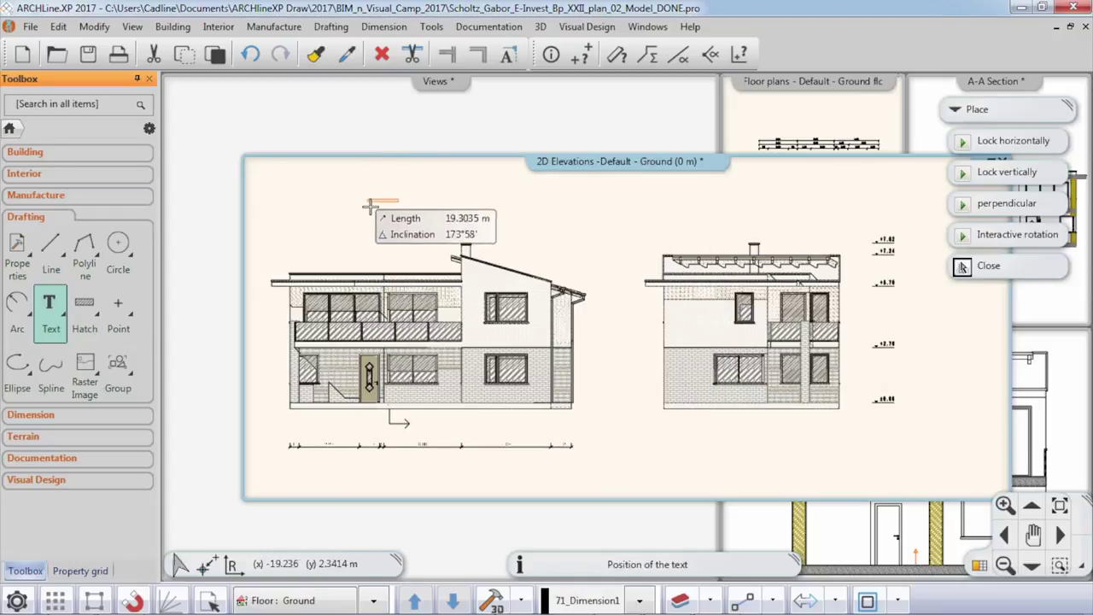
{"action": "scroll", "coordinate": [401, 444], "scroll_direction": "down", "scroll_amount": 2}
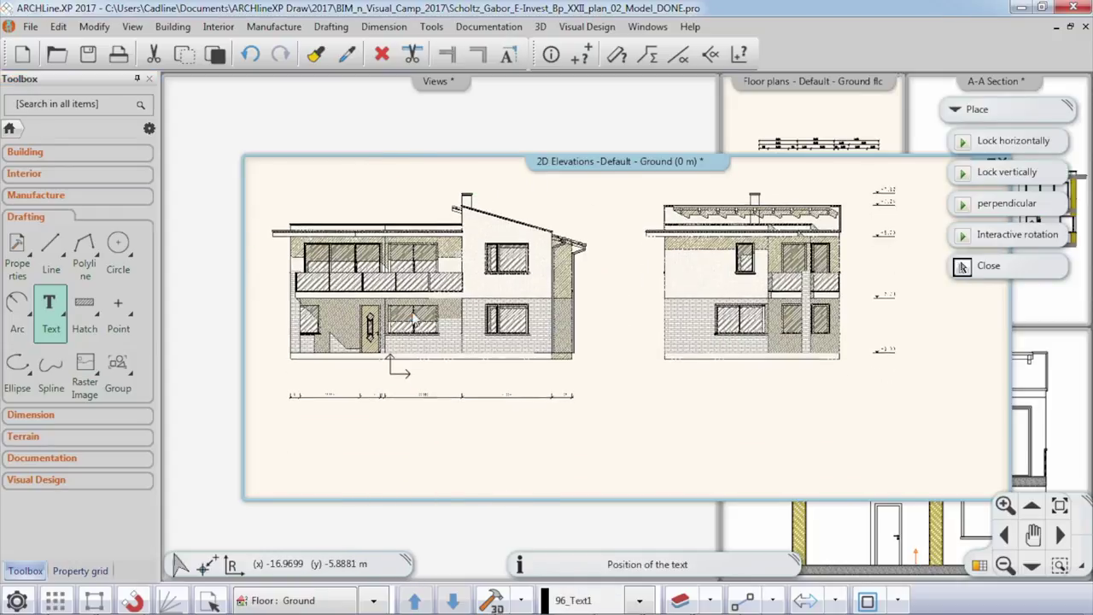
{"action": "left_click", "coordinate": [405, 440]}
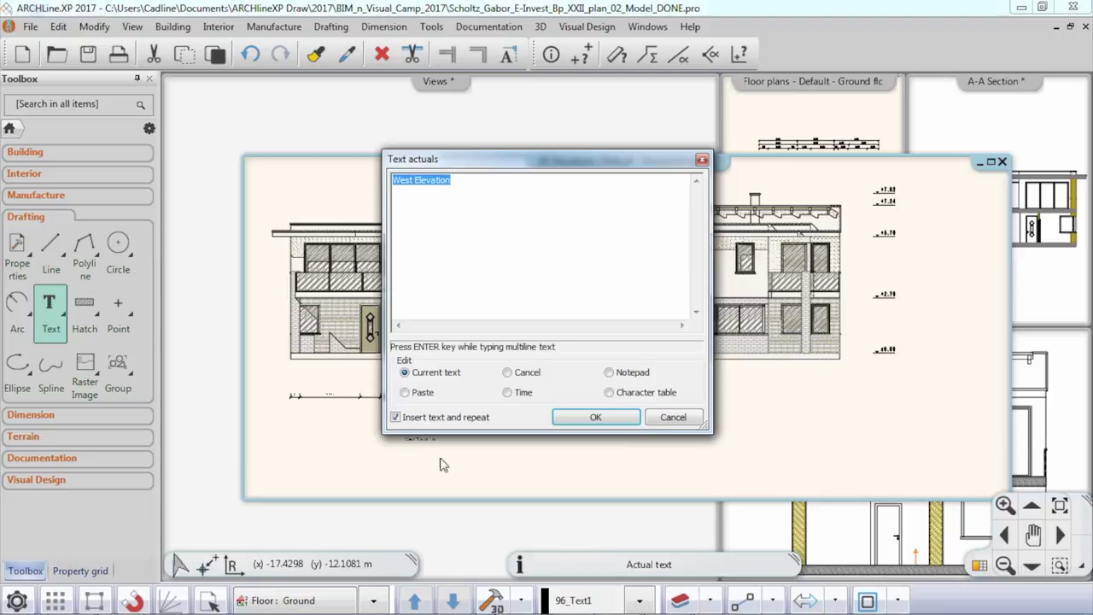
{"action": "left_click", "coordinate": [673, 418]}
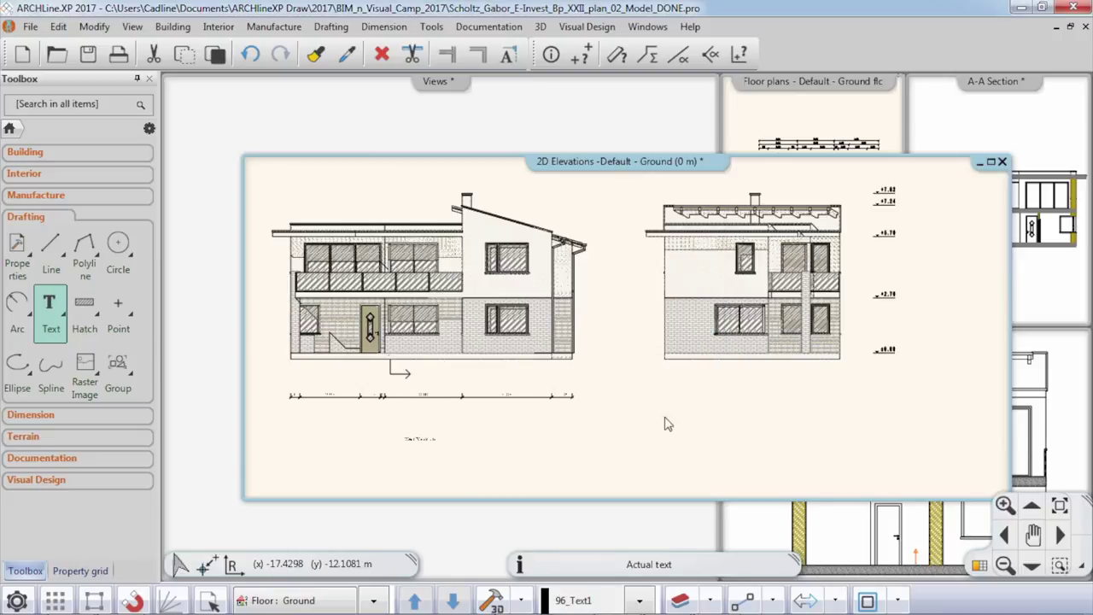
Step: Set the West Elevation text's font size to 500 mm
{"action": "left_click", "coordinate": [417, 442]}
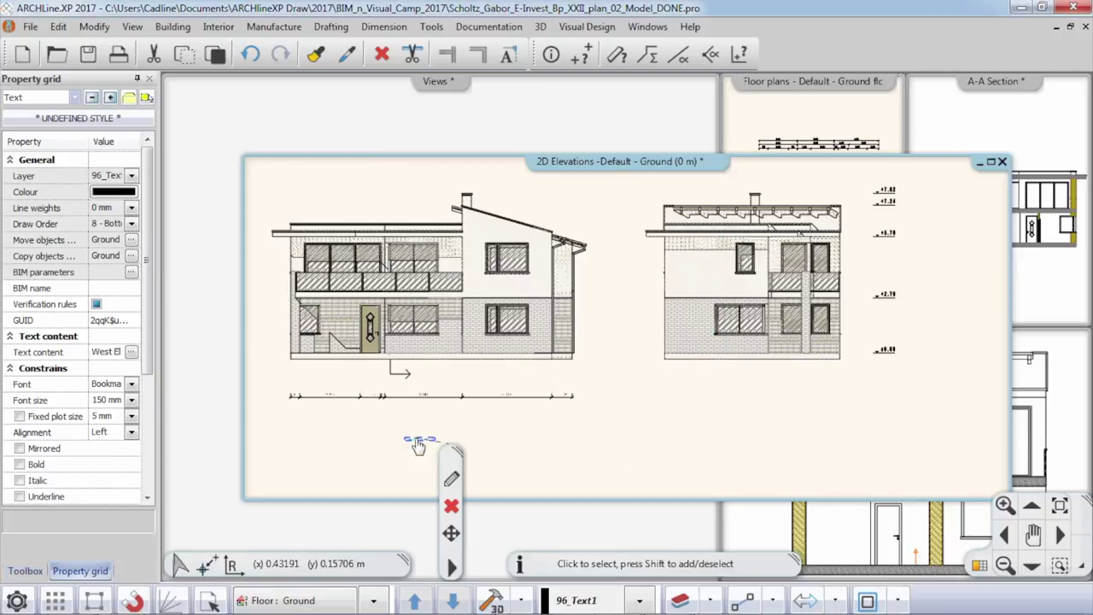
{"action": "left_click", "coordinate": [131, 400]}
{"action": "left_click", "coordinate": [132, 400]}
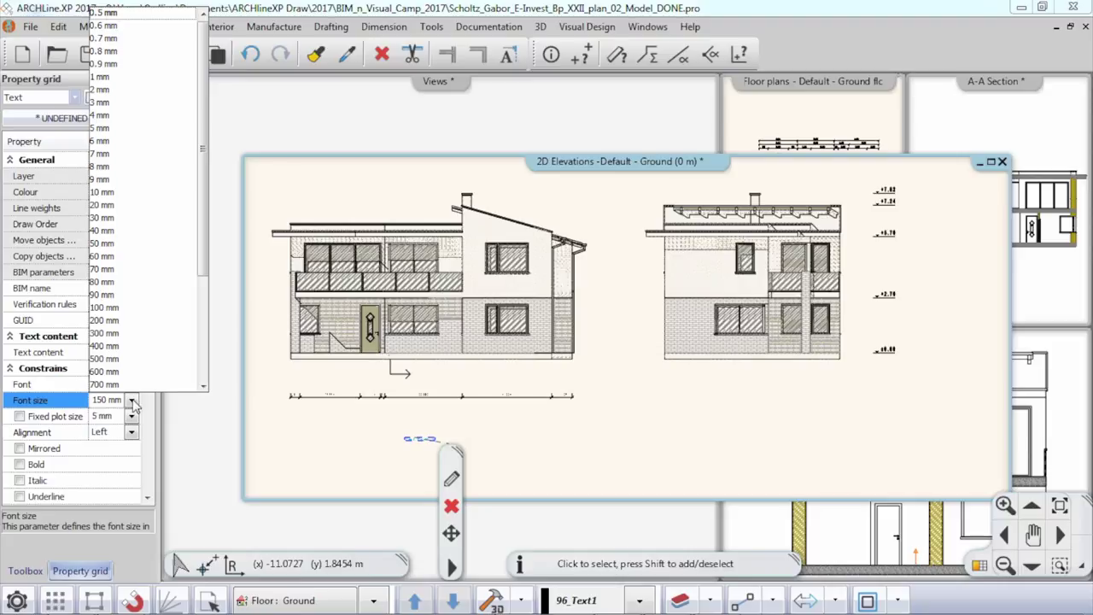
{"action": "left_click", "coordinate": [117, 360]}
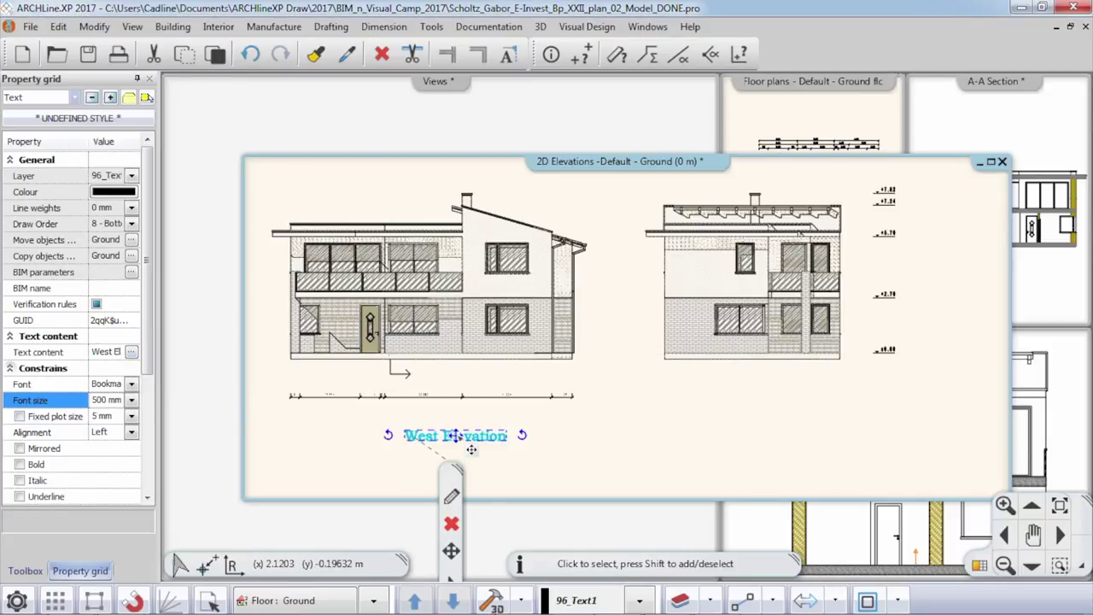
Step: Move the title so it is centred under the left-hand elevation
{"action": "left_click", "coordinate": [471, 449]}
{"action": "left_click", "coordinate": [500, 446]}
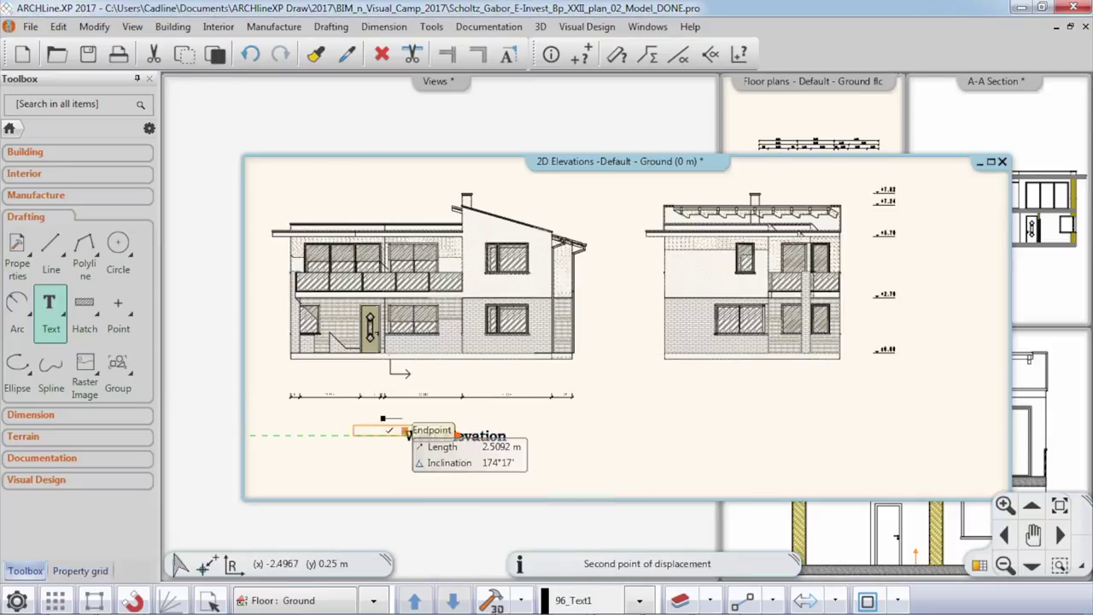
{"action": "left_click", "coordinate": [380, 435]}
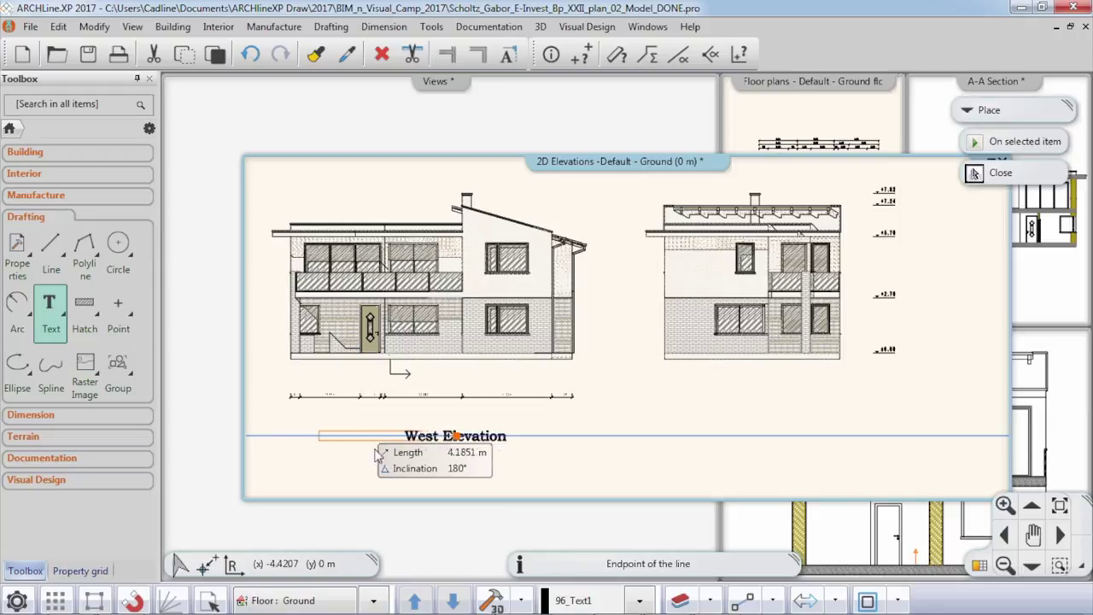
{"action": "left_click", "coordinate": [432, 361]}
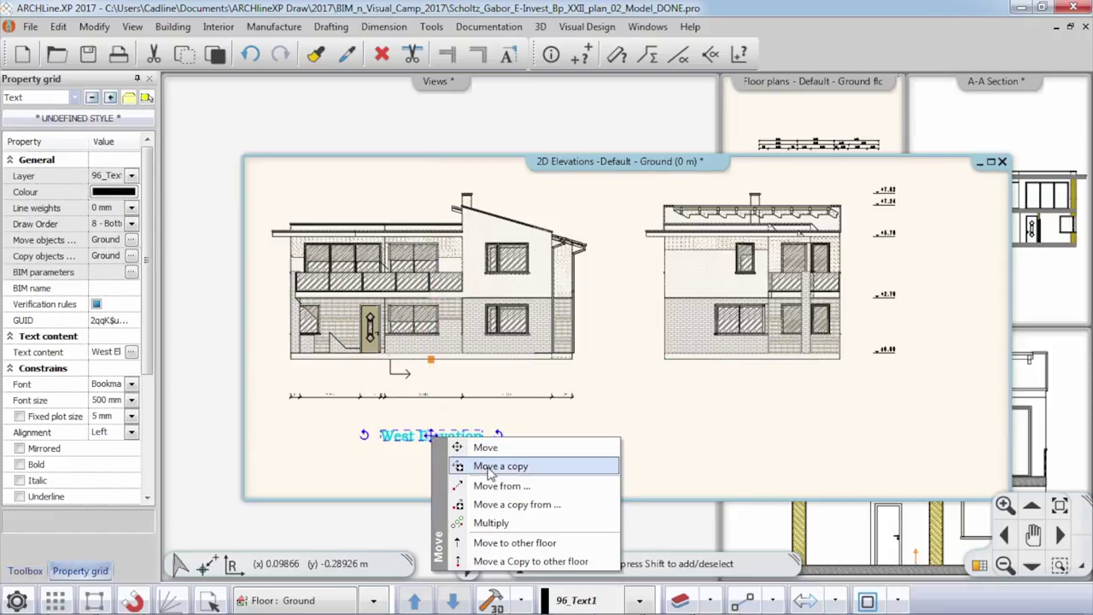
Step: Copy the title under the right-hand elevation and rename it 'South Elevation'
{"action": "left_click", "coordinate": [431, 436]}
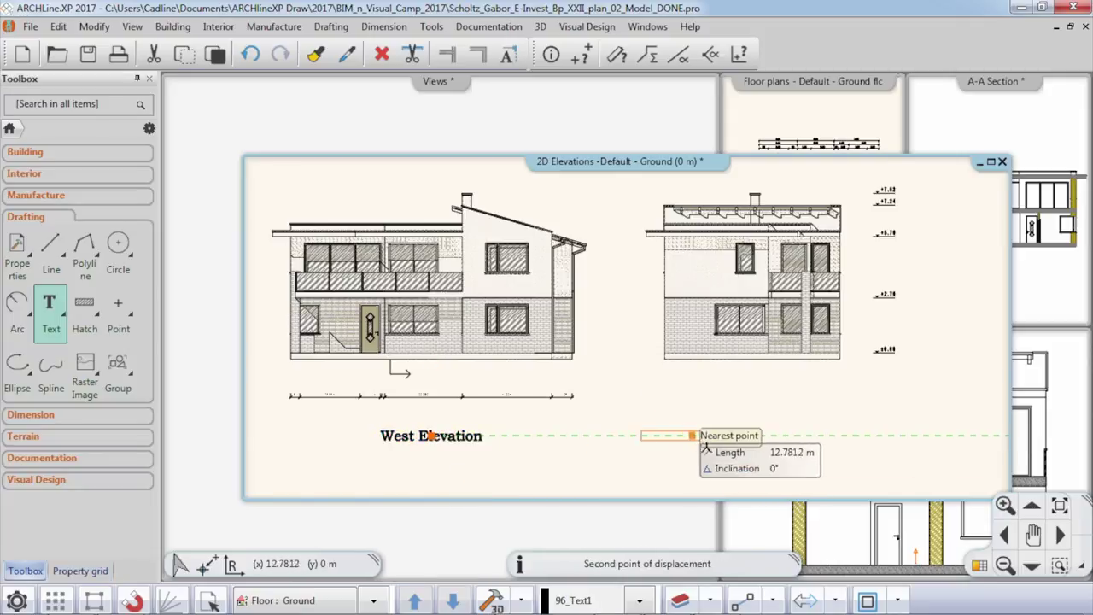
{"action": "left_click", "coordinate": [755, 369]}
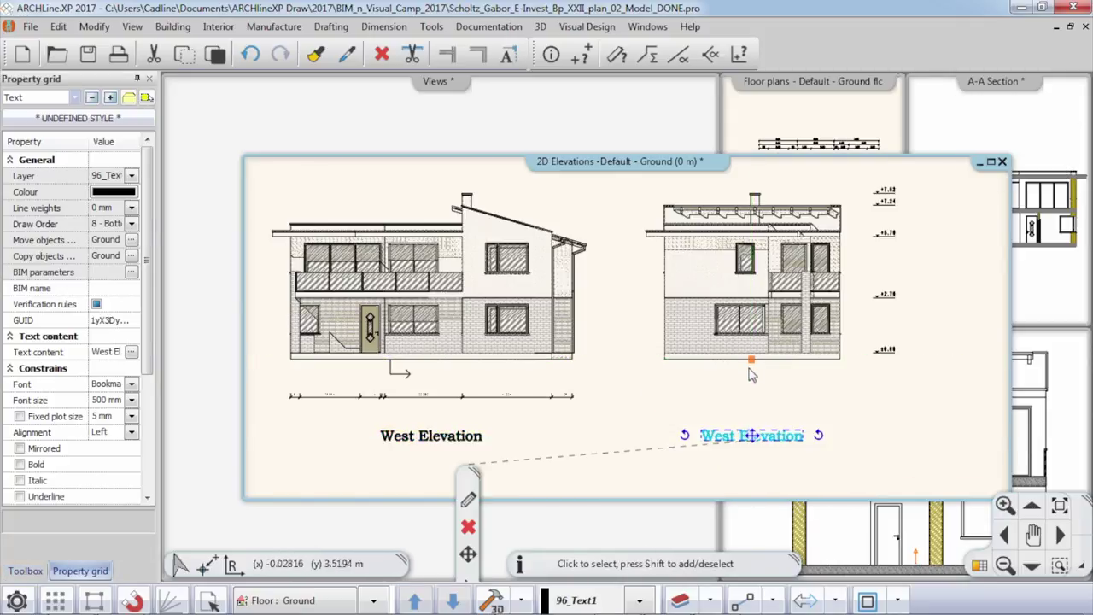
{"action": "double_click", "coordinate": [722, 438]}
{"action": "left_click", "coordinate": [456, 195]}
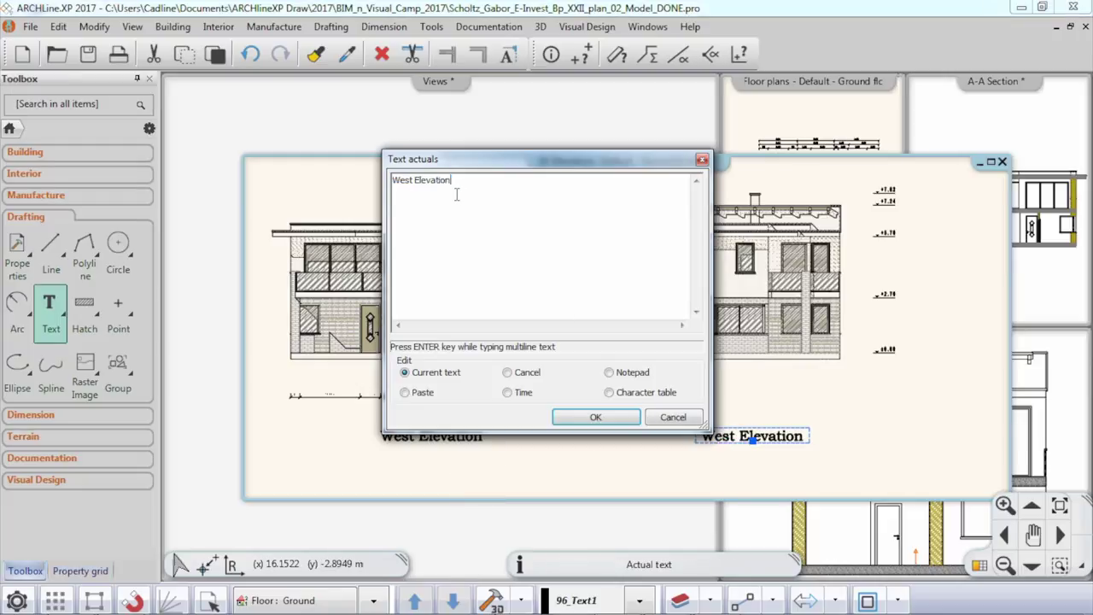
{"action": "type", "text": "South"}
{"action": "left_click", "coordinate": [595, 416]}
{"action": "scroll", "coordinate": [630, 349], "scroll_direction": "down", "scroll_amount": 2}
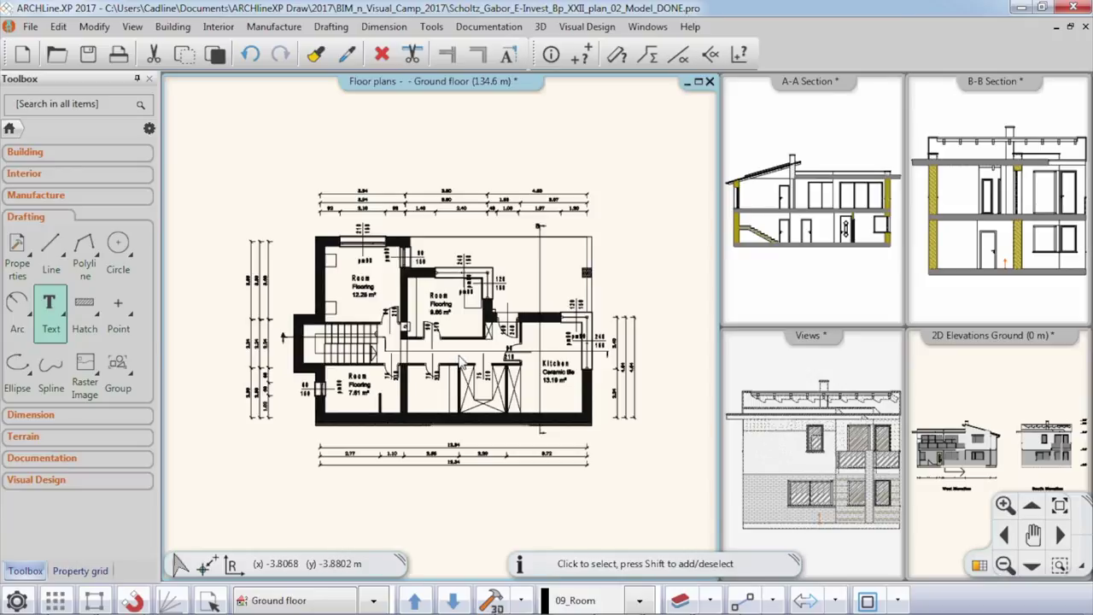
{"action": "left_click", "coordinate": [30, 27]}
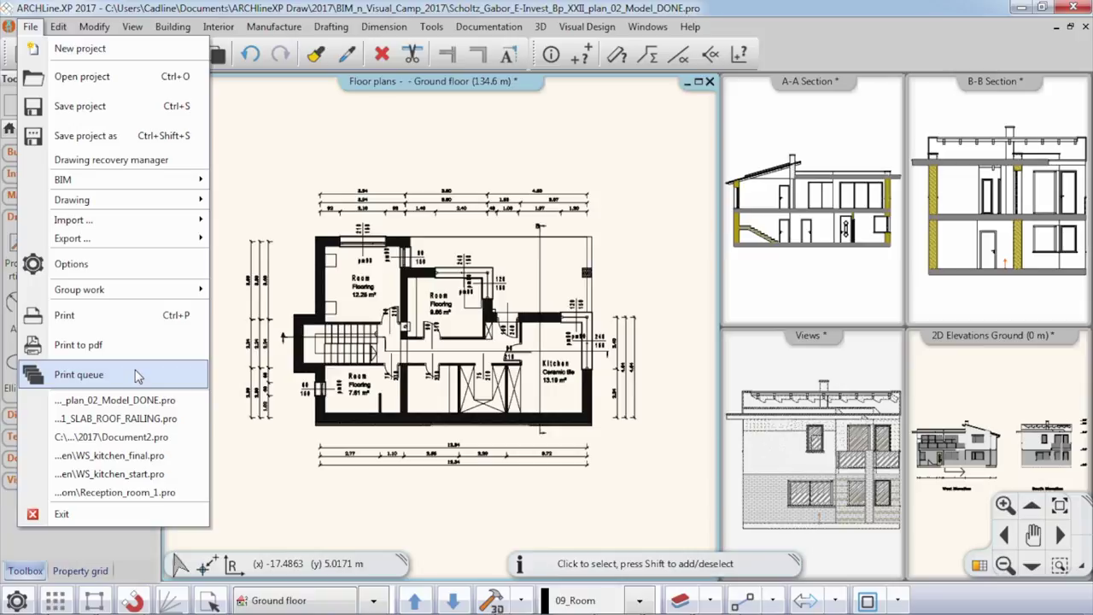
{"action": "left_click", "coordinate": [316, 164]}
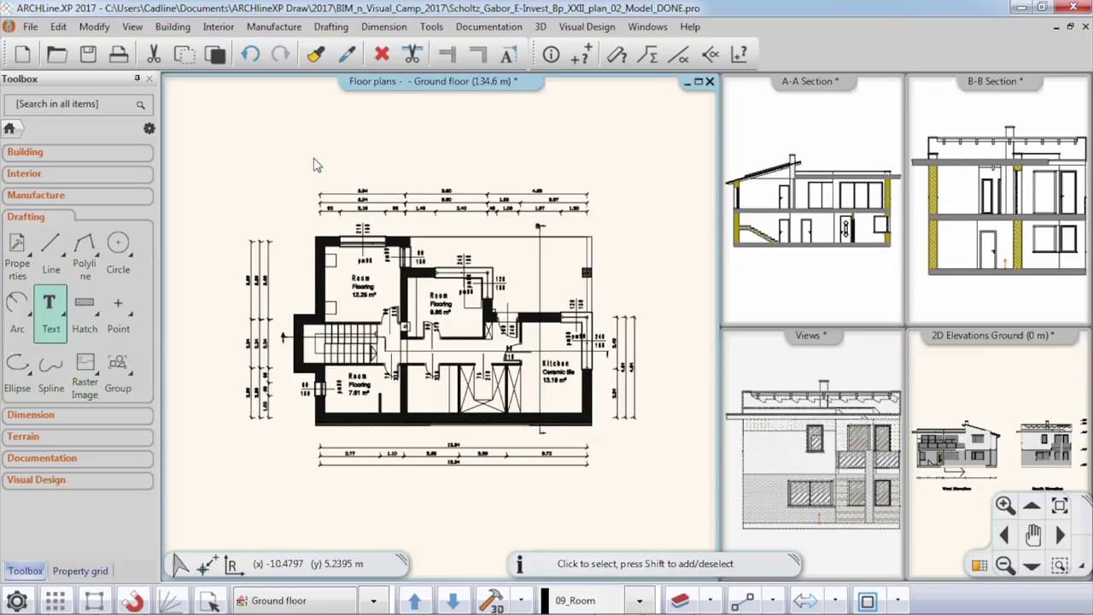
Step: Create Layout1 on ISO A3 297x420 mm landscape paper with the English1_horizontal plot stamp
{"action": "left_click", "coordinate": [488, 27]}
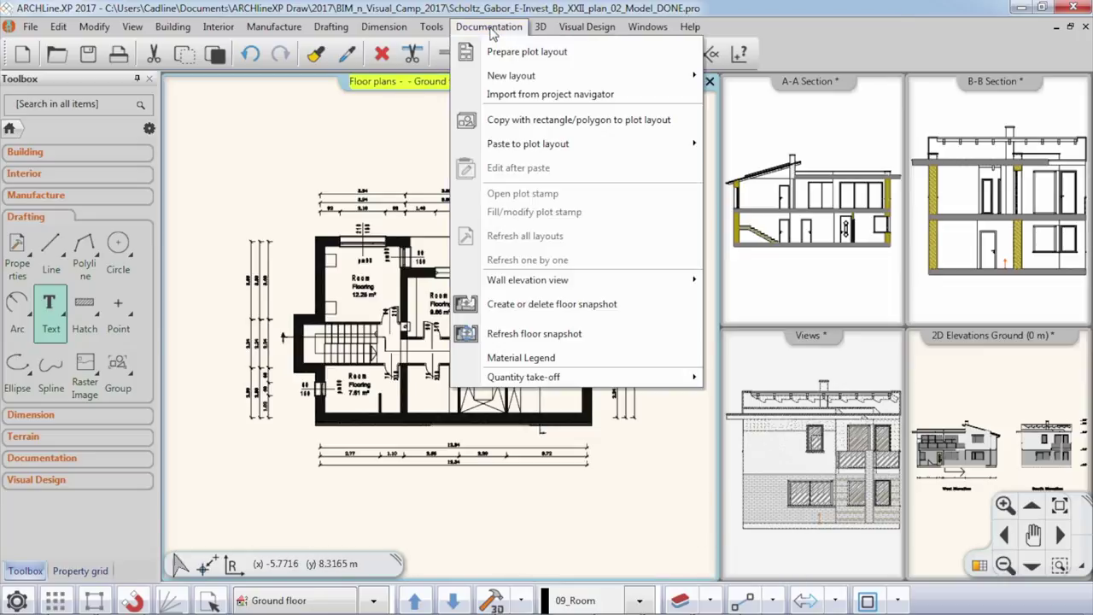
{"action": "left_click", "coordinate": [562, 52]}
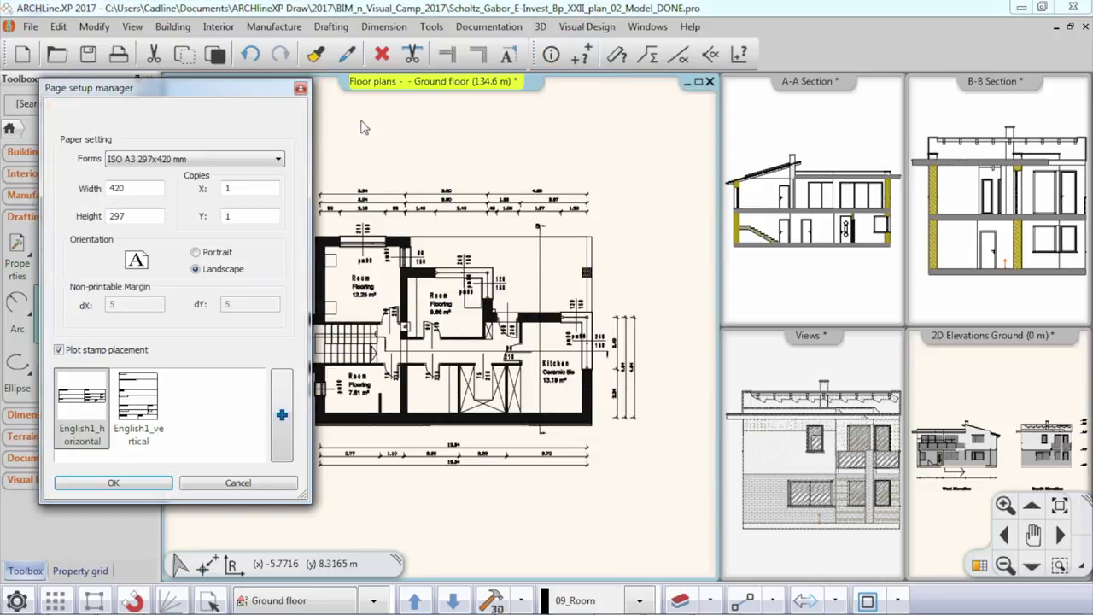
{"action": "left_click", "coordinate": [145, 164]}
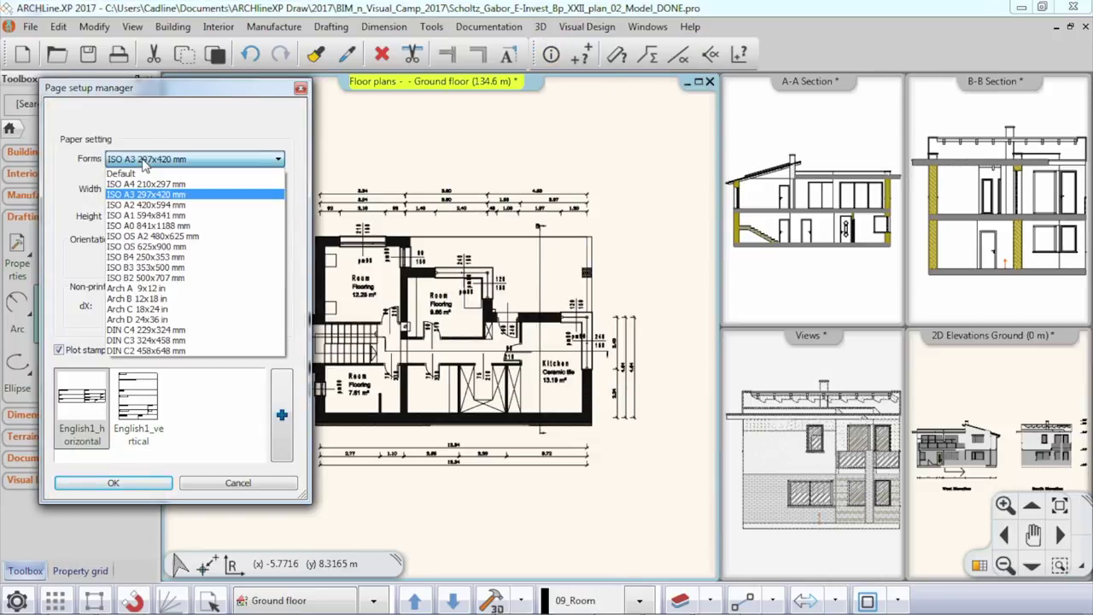
{"action": "left_click", "coordinate": [146, 164]}
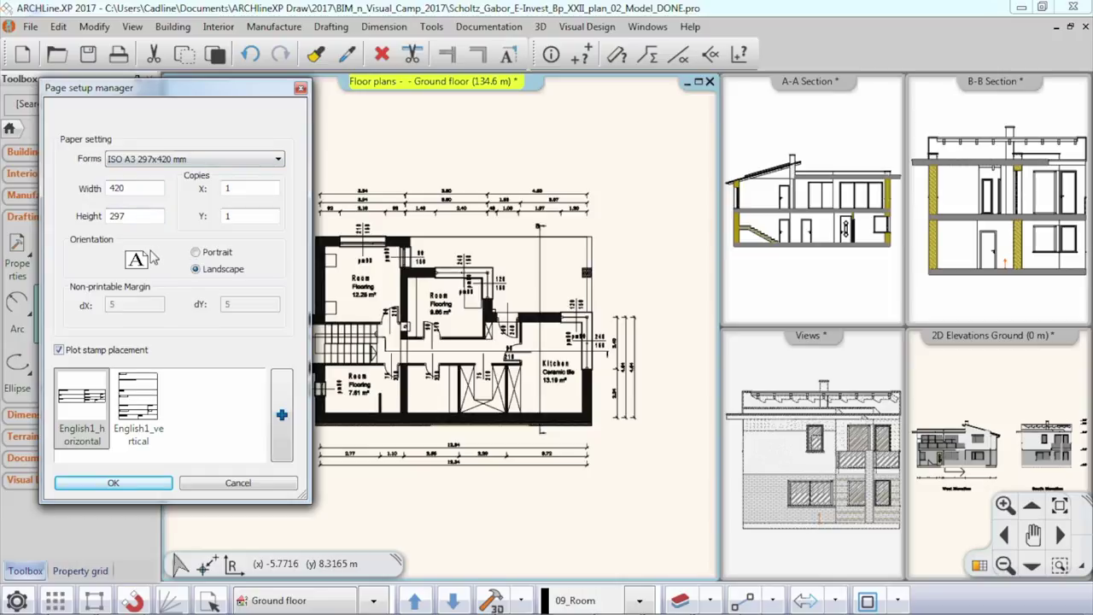
{"action": "mouse_move", "coordinate": [100, 411]}
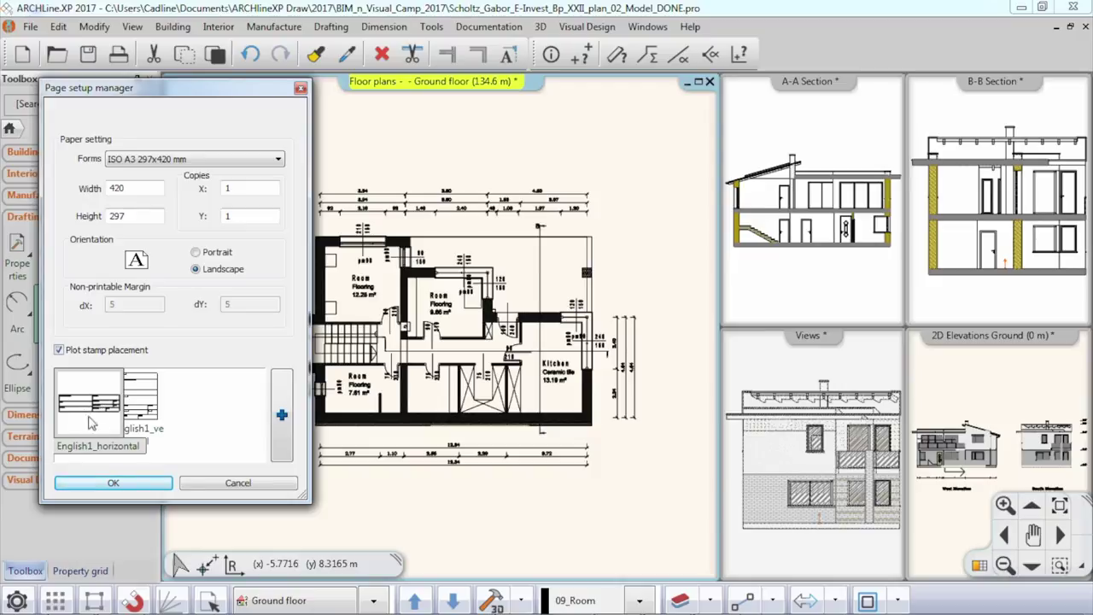
{"action": "mouse_move", "coordinate": [147, 444]}
{"action": "mouse_move", "coordinate": [105, 438]}
{"action": "left_click", "coordinate": [111, 483]}
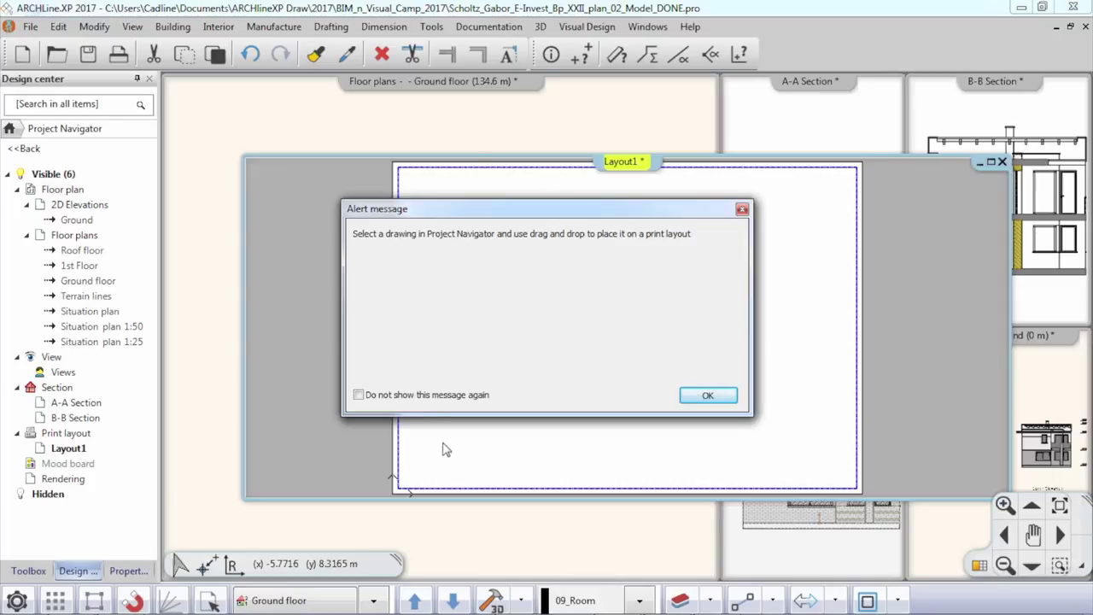
Step: Update the title block from the project parameters so it reads 'Detached dwelling' and BARGE Str
{"action": "left_click", "coordinate": [707, 402]}
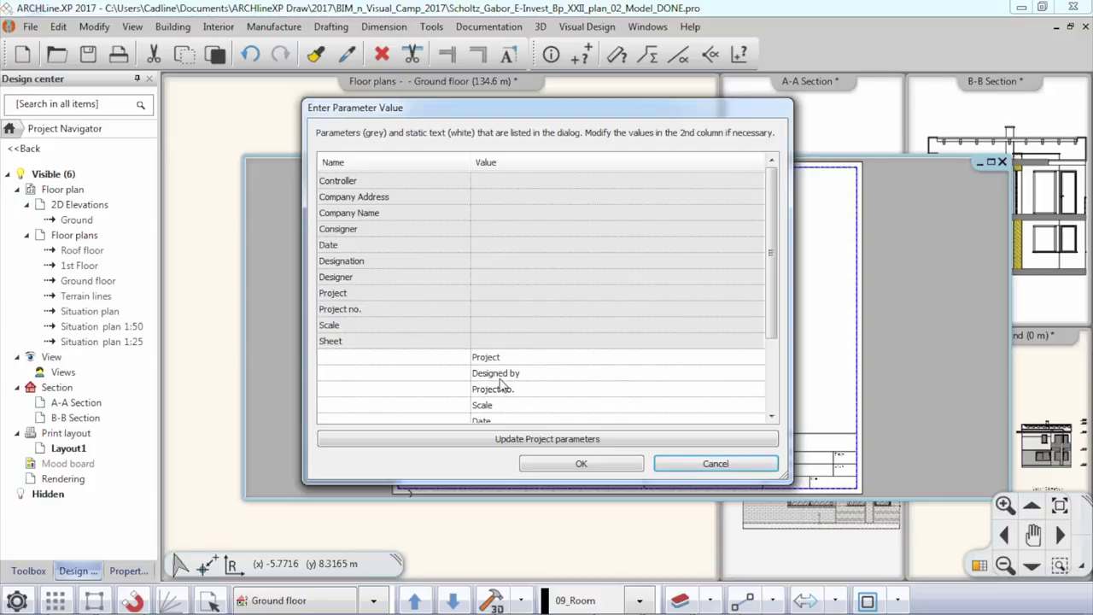
{"action": "left_click", "coordinate": [529, 449]}
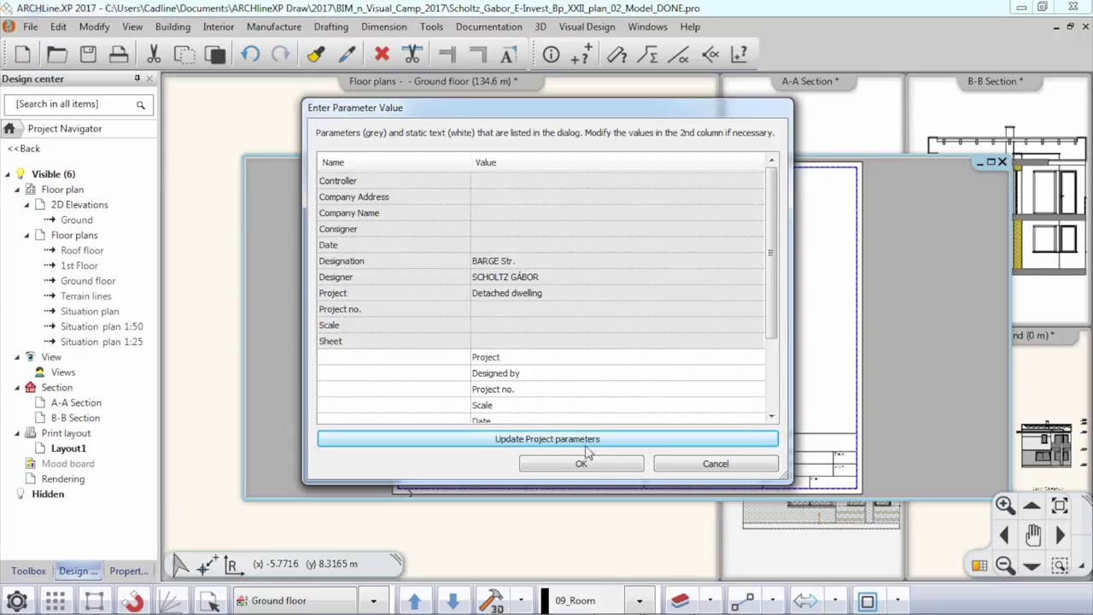
{"action": "left_click", "coordinate": [595, 466]}
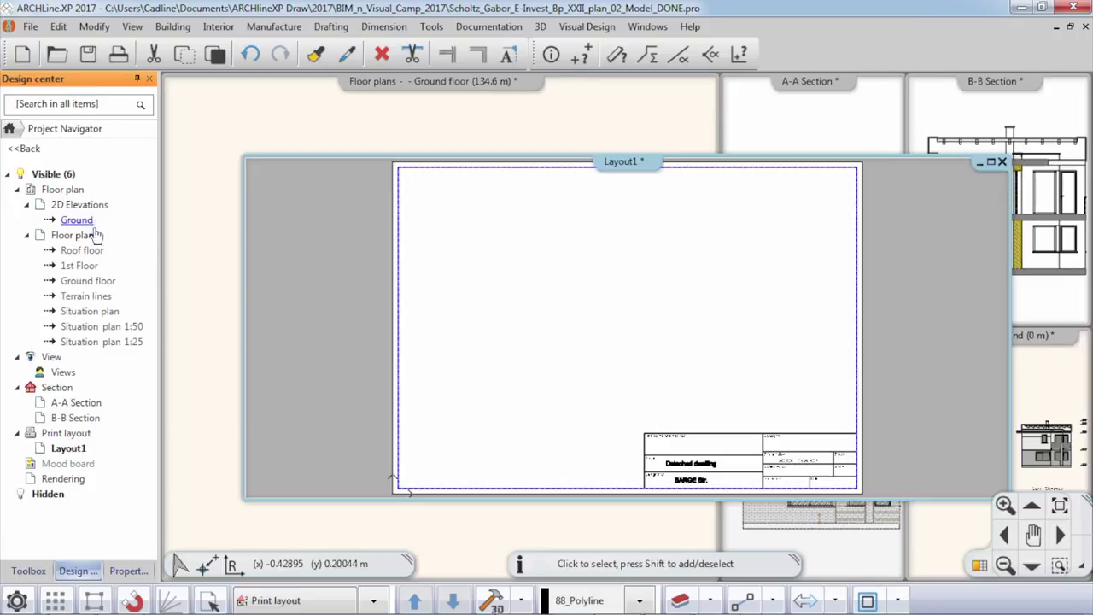
Step: Place the Ground floor plan at 1:100 on the left of Layout1's sheet
{"action": "left_click_drag", "start_coordinate": [88, 281], "coordinate": [473, 244]}
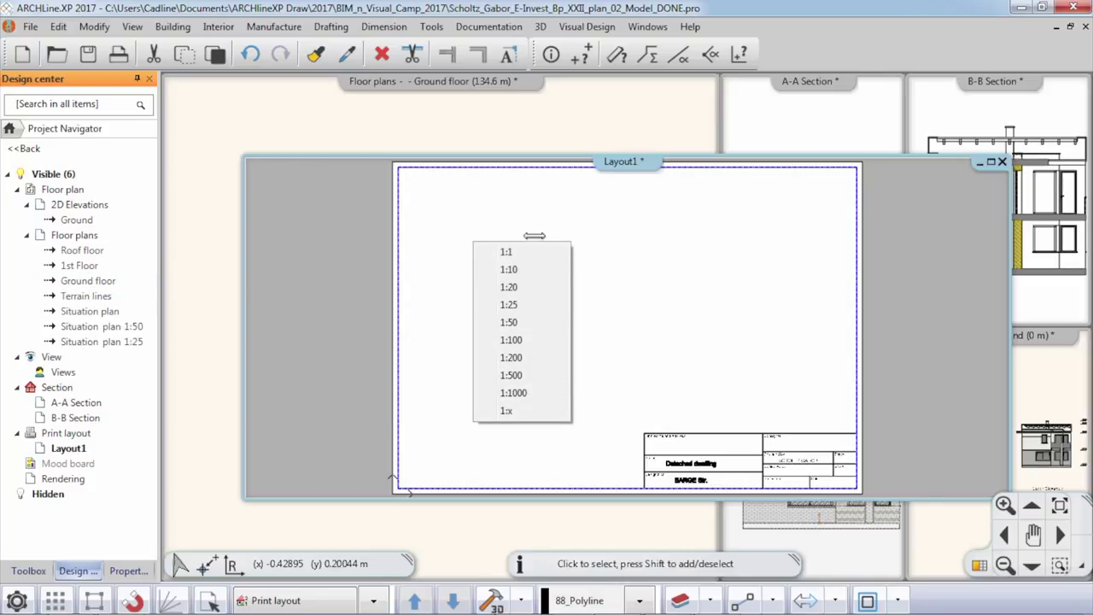
{"action": "left_click", "coordinate": [517, 340]}
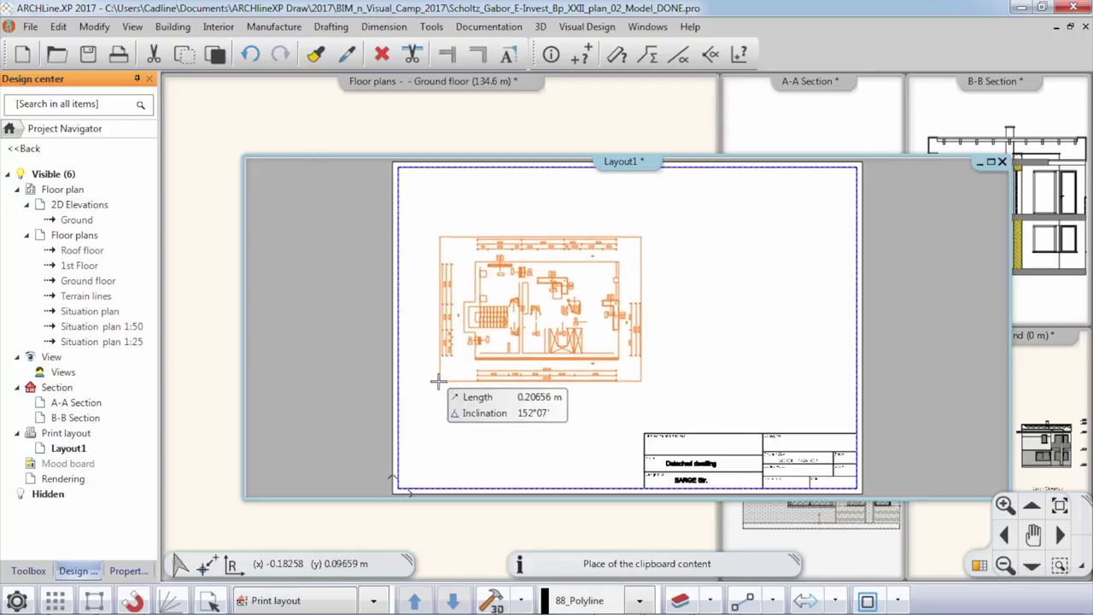
{"action": "left_click", "coordinate": [420, 375]}
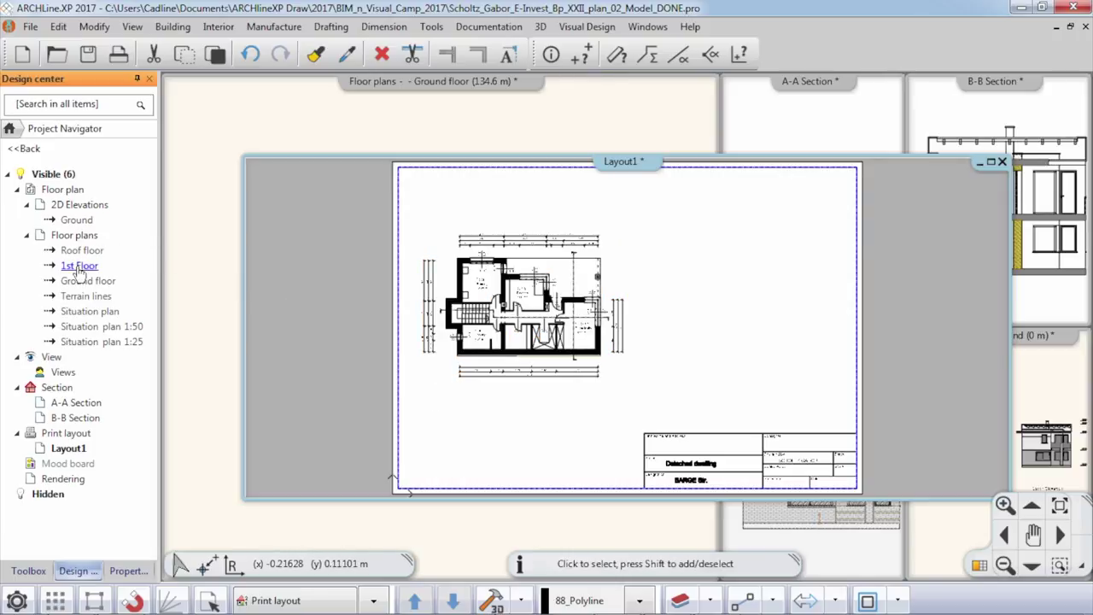
Step: Place the 1st Floor plan at 1:100 beside the ground floor plan
{"action": "right_click", "coordinate": [723, 287]}
{"action": "left_click", "coordinate": [751, 377]}
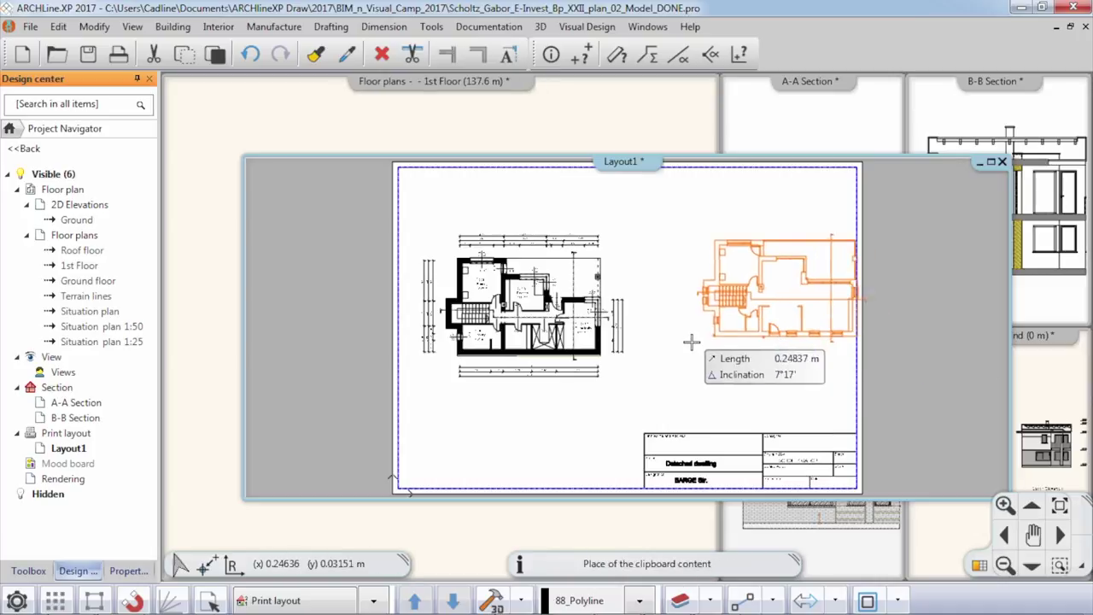
{"action": "left_click", "coordinate": [660, 352]}
{"action": "right_click", "coordinate": [654, 384]}
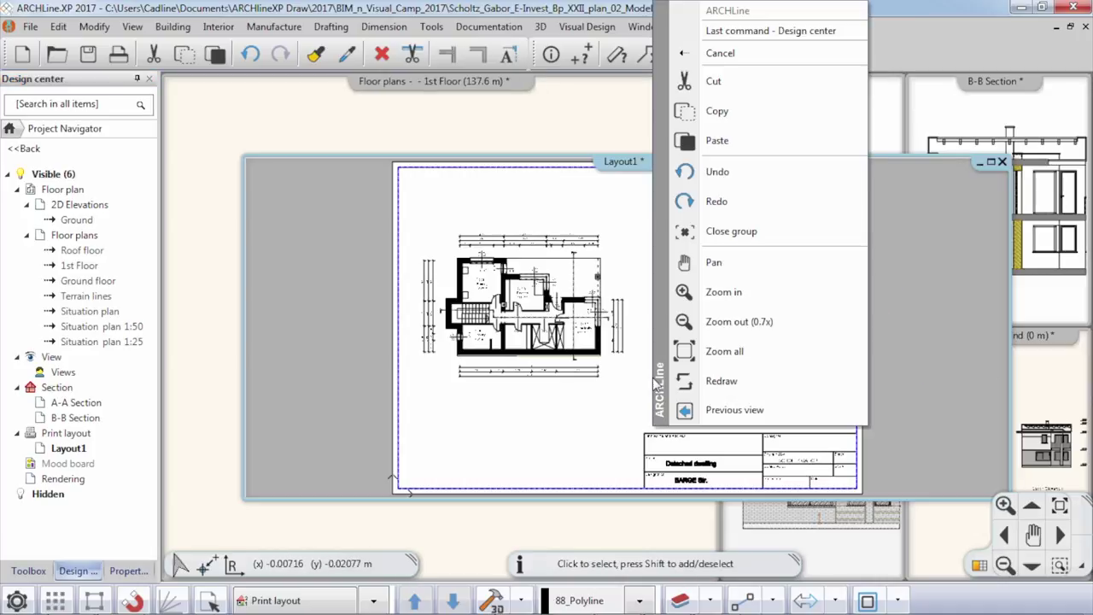
{"action": "left_click", "coordinate": [589, 418]}
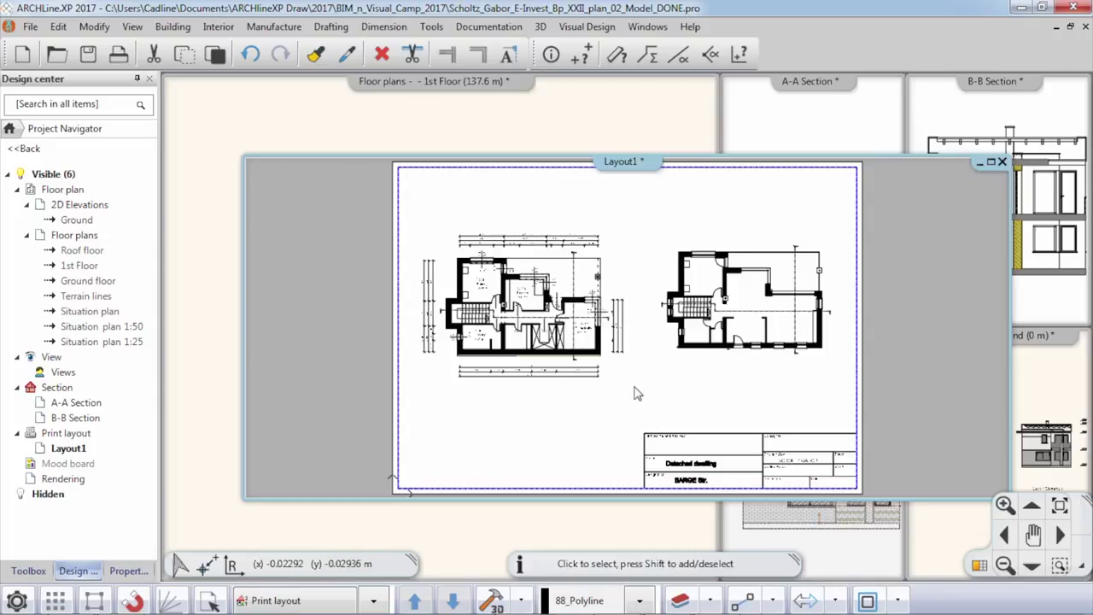
{"action": "scroll", "coordinate": [666, 376], "scroll_direction": "down", "scroll_amount": 2}
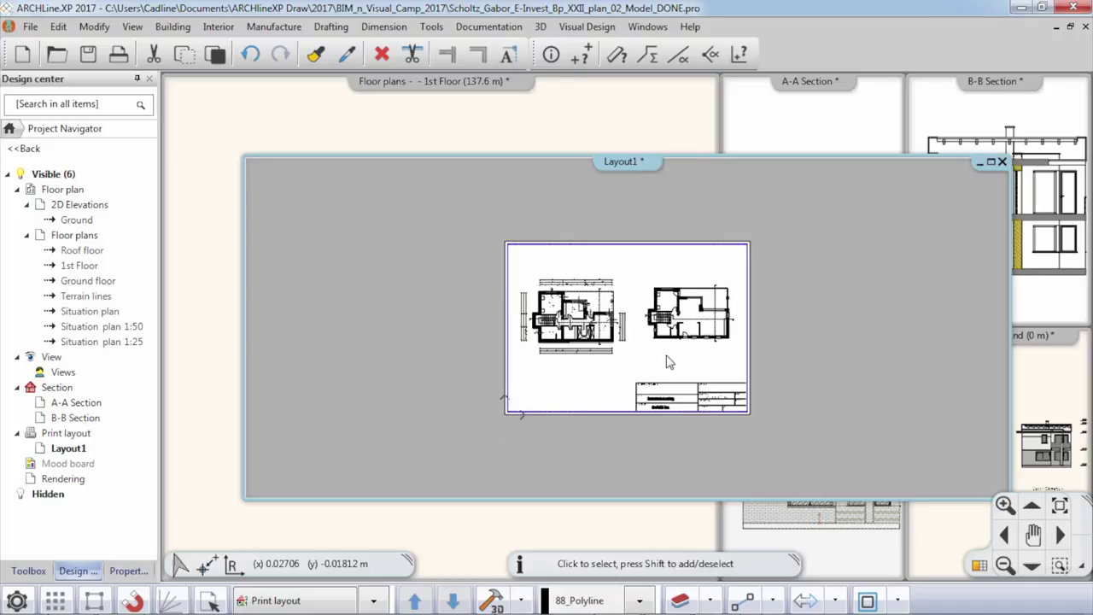
{"action": "middle_click_drag", "start_coordinate": [669, 362], "coordinate": [706, 345]}
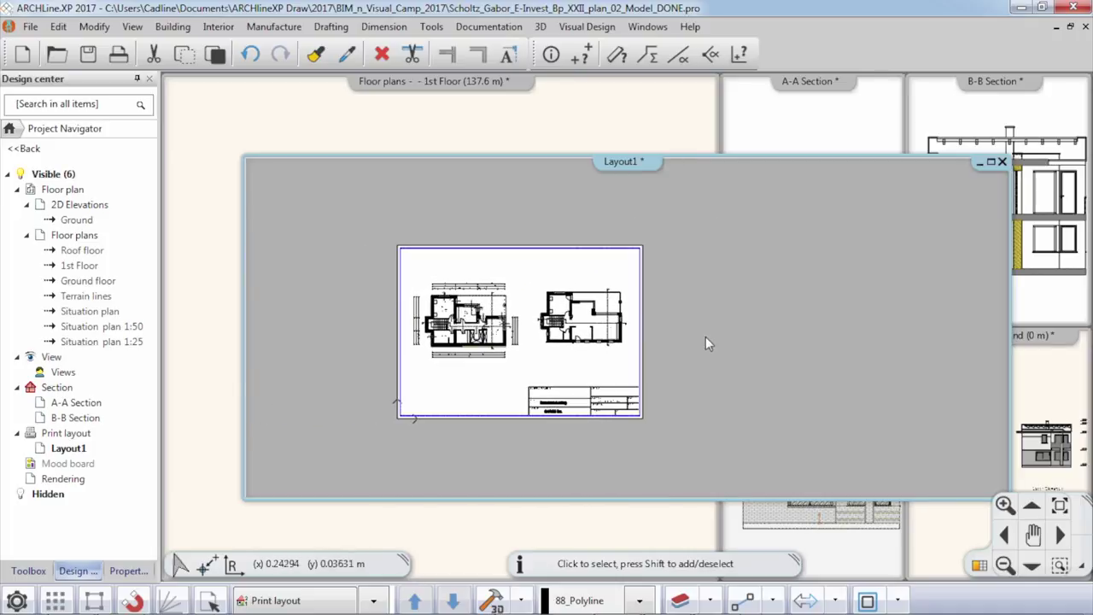
{"action": "left_click", "coordinate": [495, 26]}
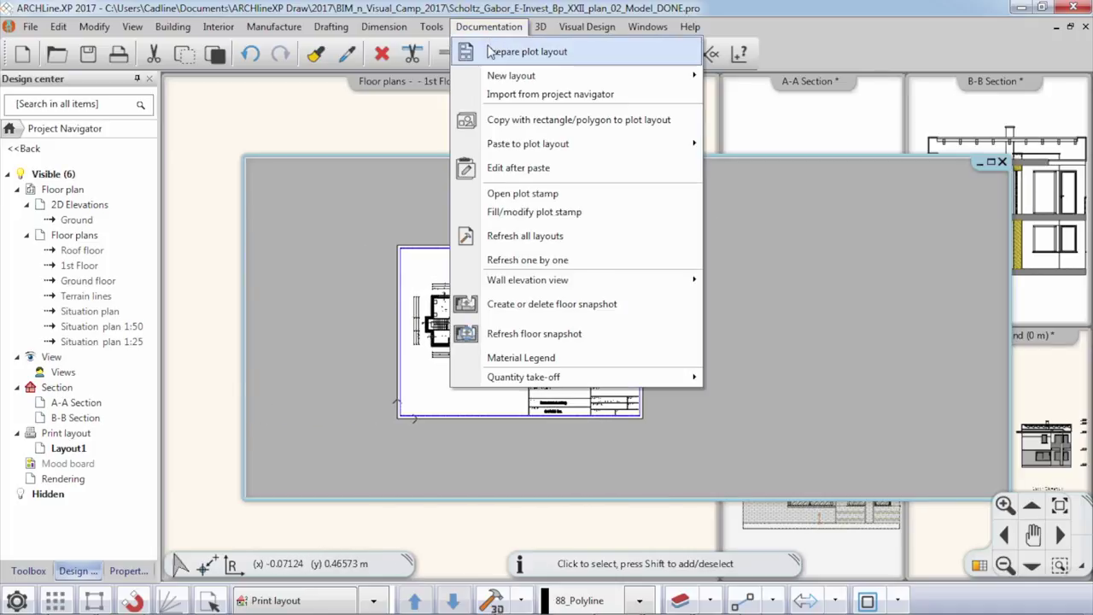
Step: Bring the 1st Floor plan window forward and tile all windows, with Layout1 among the previews
{"action": "left_click", "coordinate": [524, 15]}
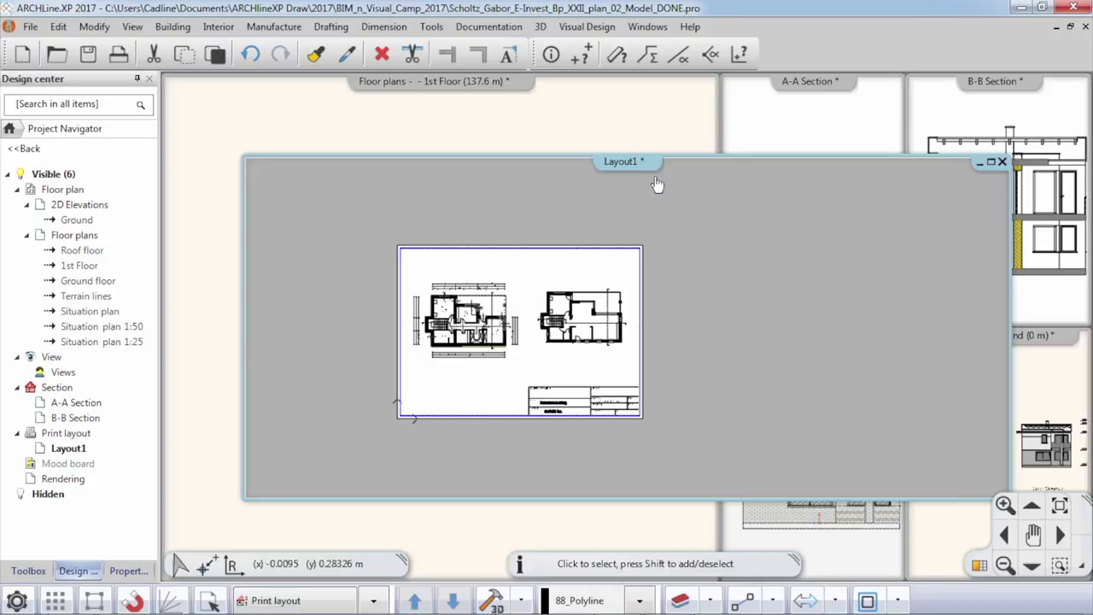
{"action": "left_click", "coordinate": [596, 141]}
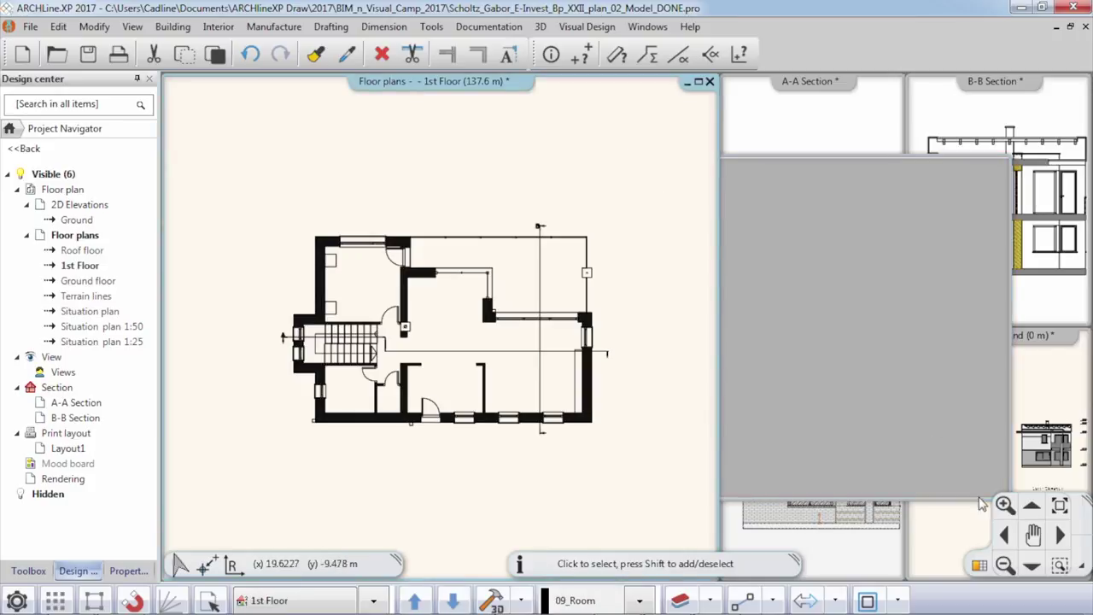
{"action": "left_click", "coordinate": [980, 566]}
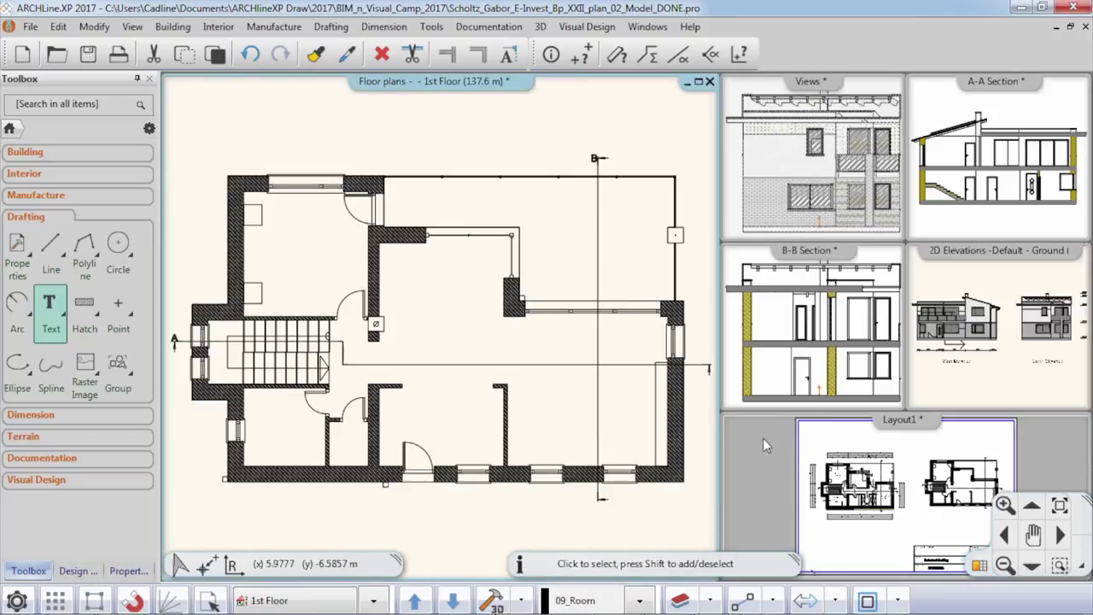
{"action": "left_click", "coordinate": [489, 27]}
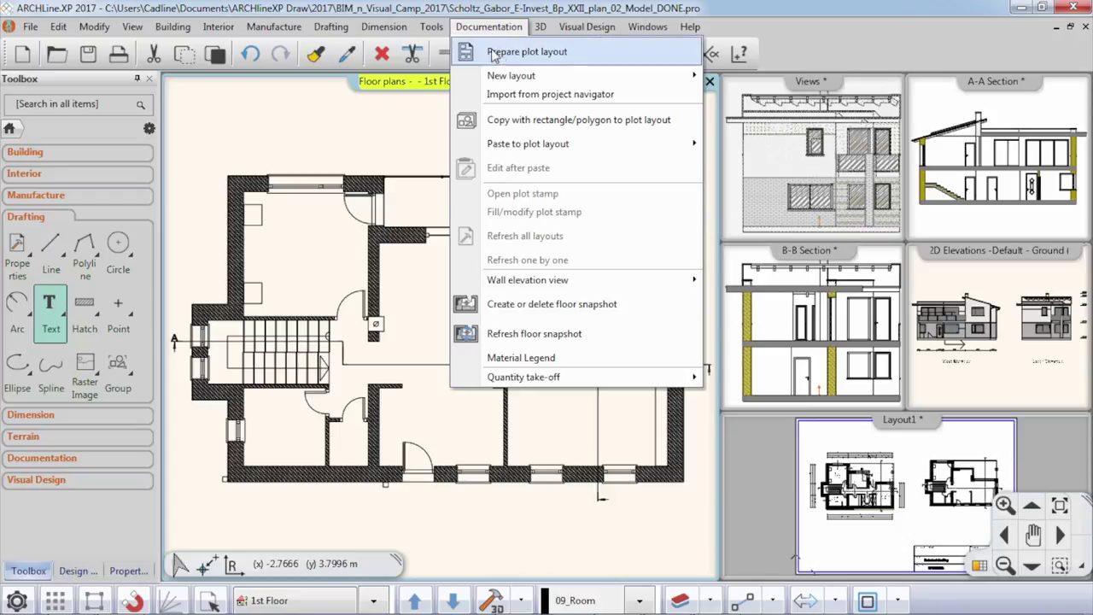
{"action": "left_click", "coordinate": [395, 143]}
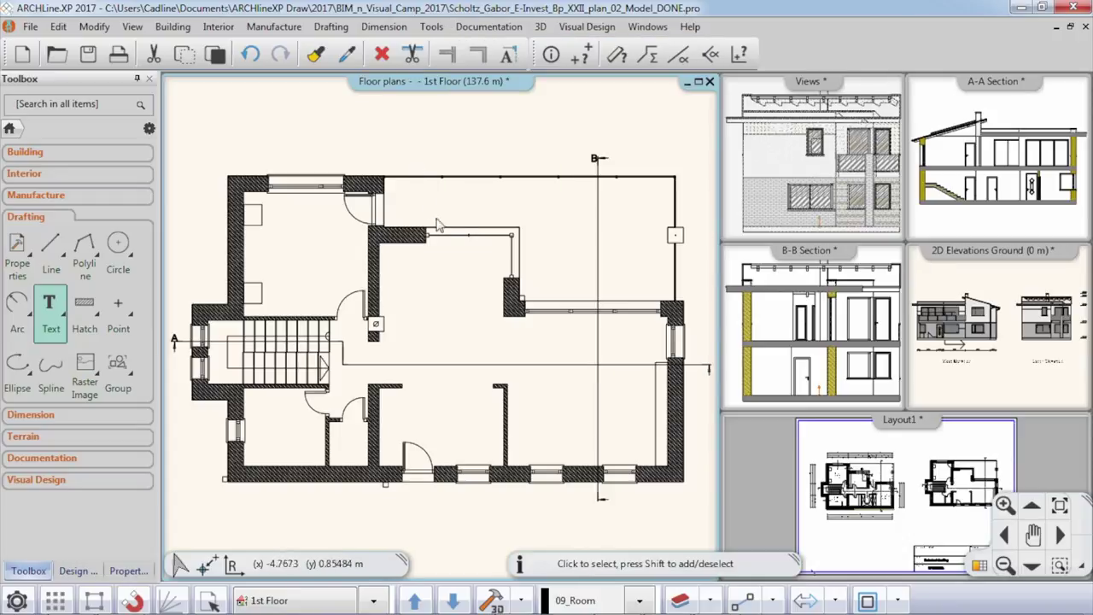
{"action": "left_click", "coordinate": [767, 443]}
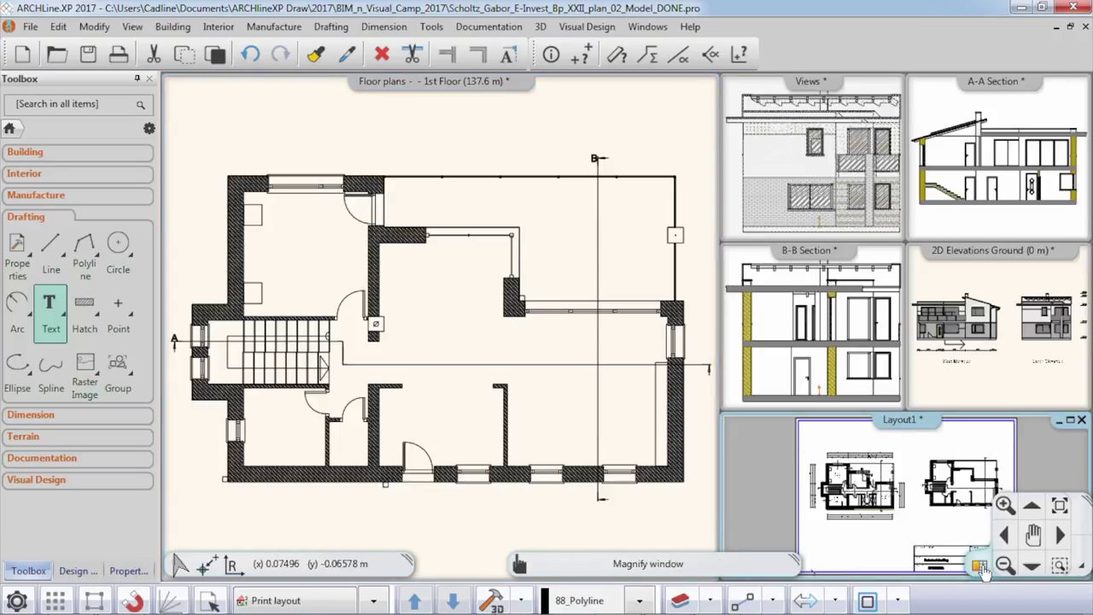
{"action": "left_click", "coordinate": [466, 28]}
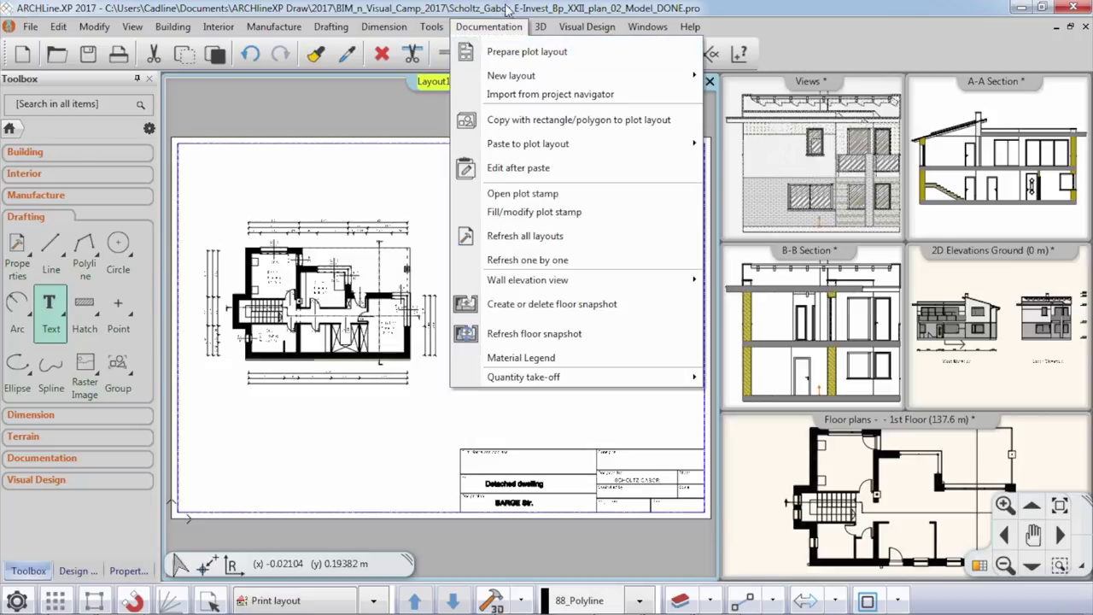
{"action": "left_click", "coordinate": [506, 8]}
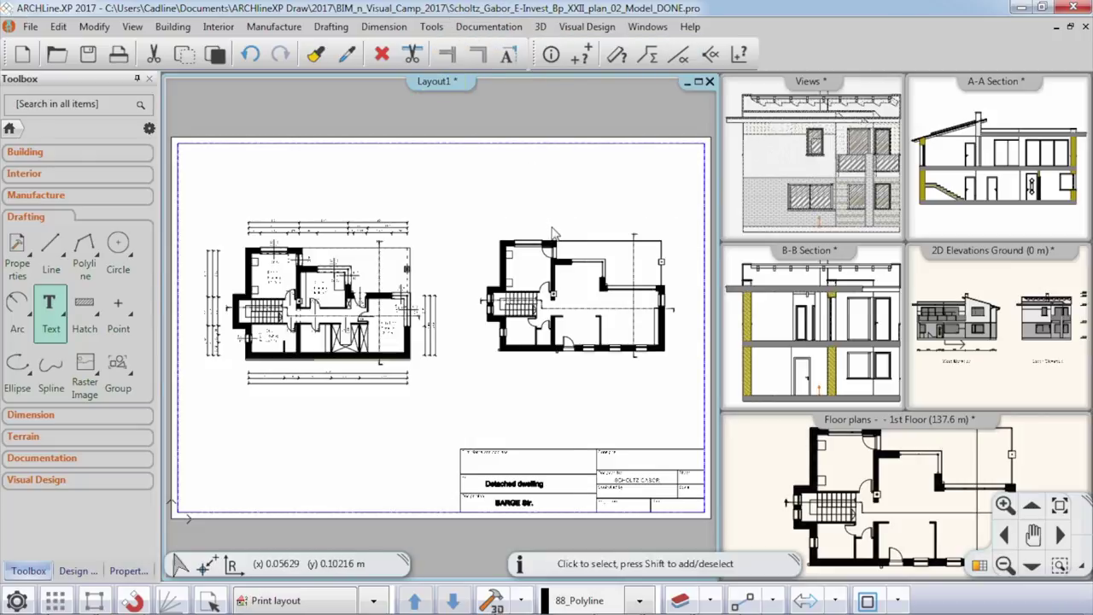
{"action": "scroll", "coordinate": [552, 233], "scroll_direction": "down", "scroll_amount": 1}
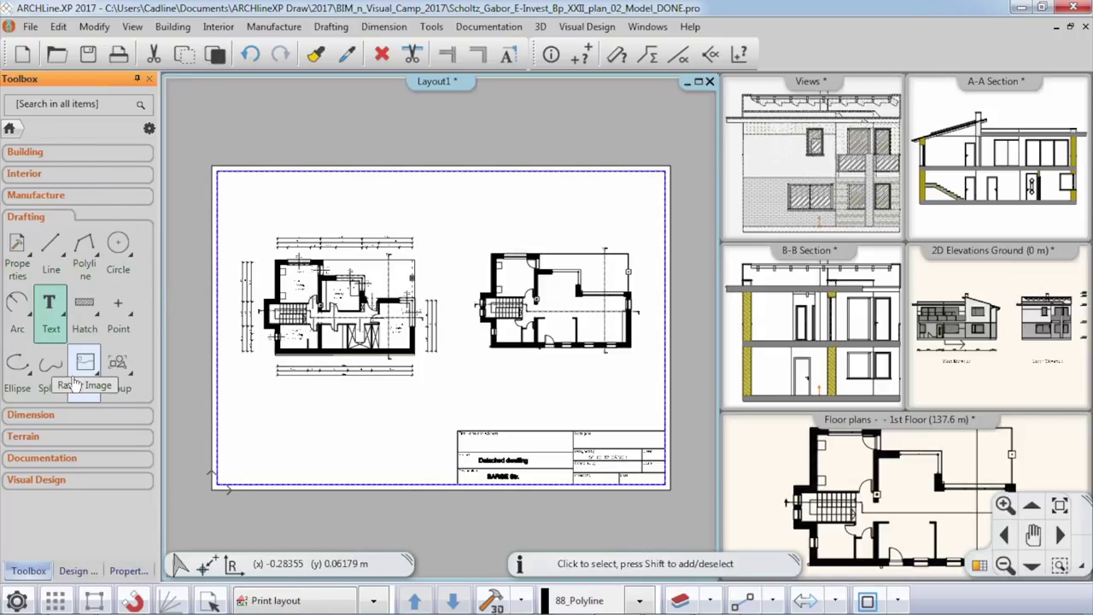
{"action": "left_click", "coordinate": [79, 571]}
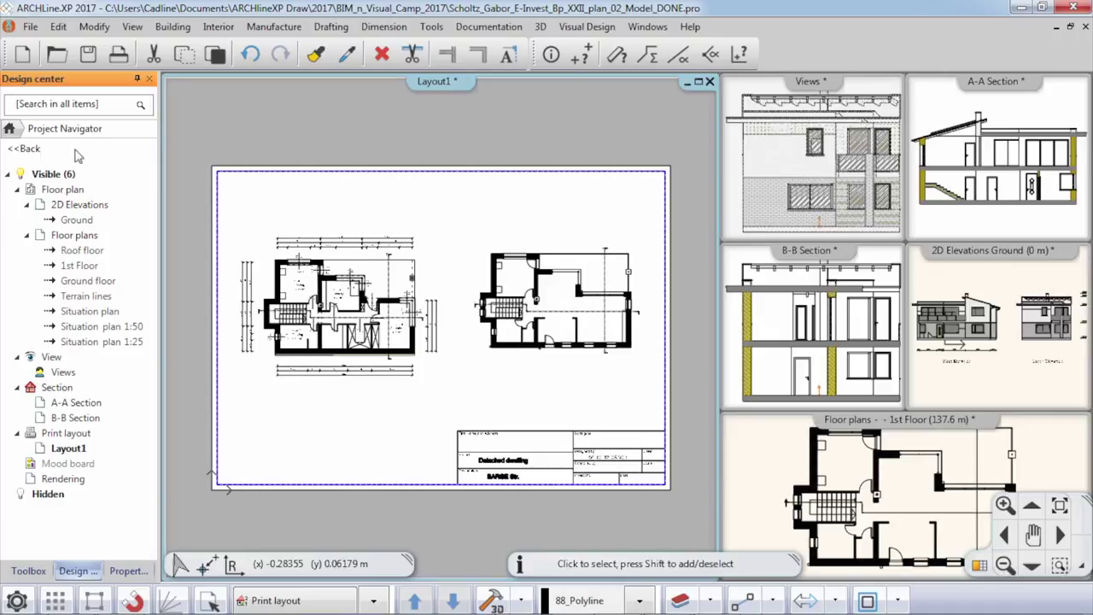
{"action": "left_click", "coordinate": [10, 128]}
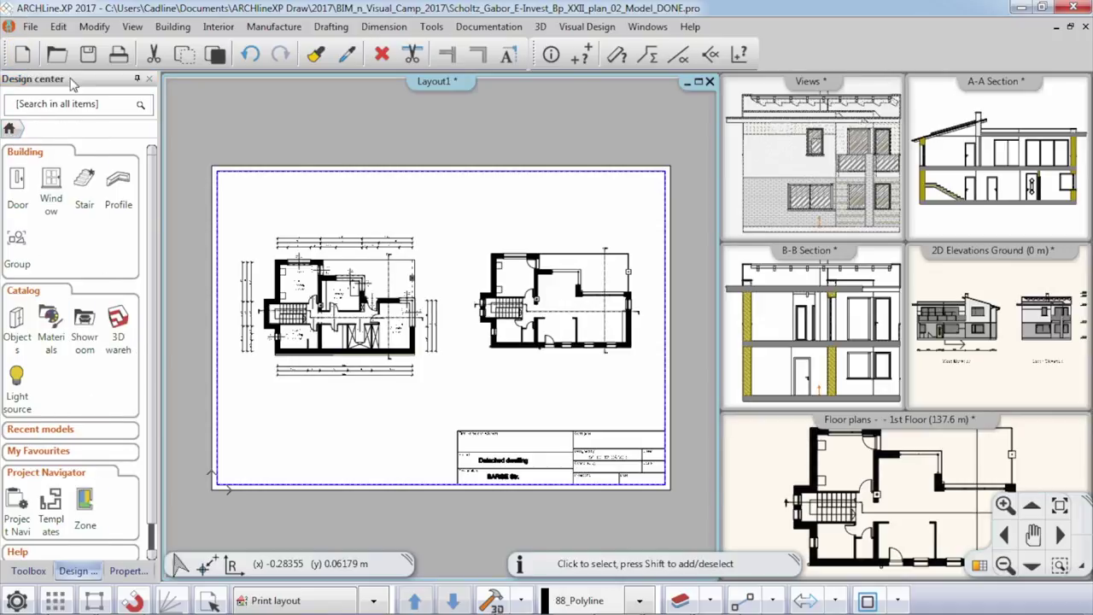
{"action": "scroll", "coordinate": [155, 272], "scroll_direction": "down", "scroll_amount": 2}
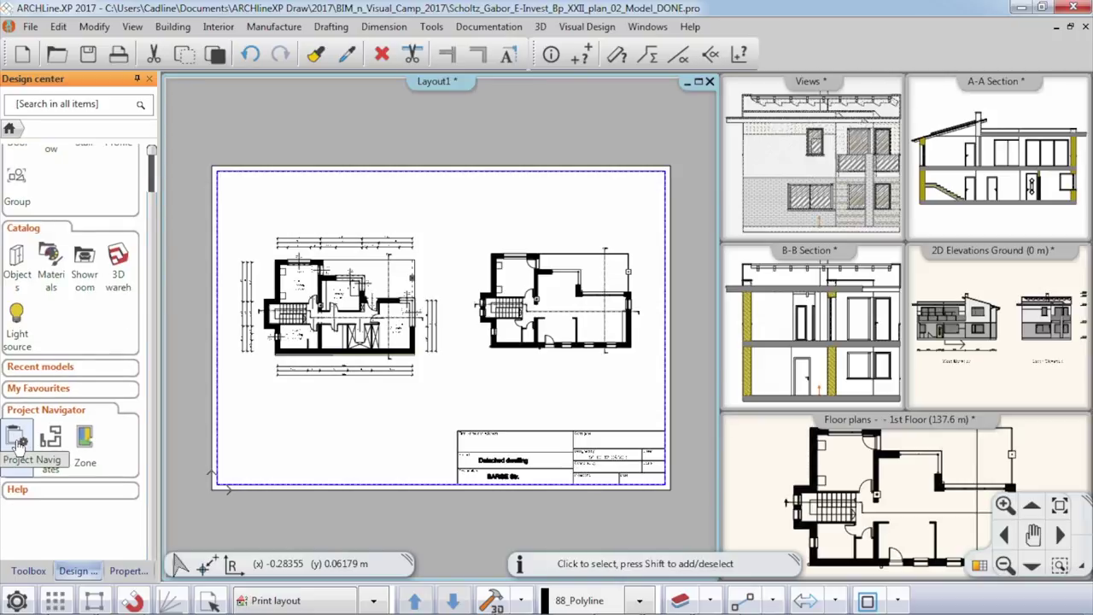
{"action": "left_click", "coordinate": [17, 440]}
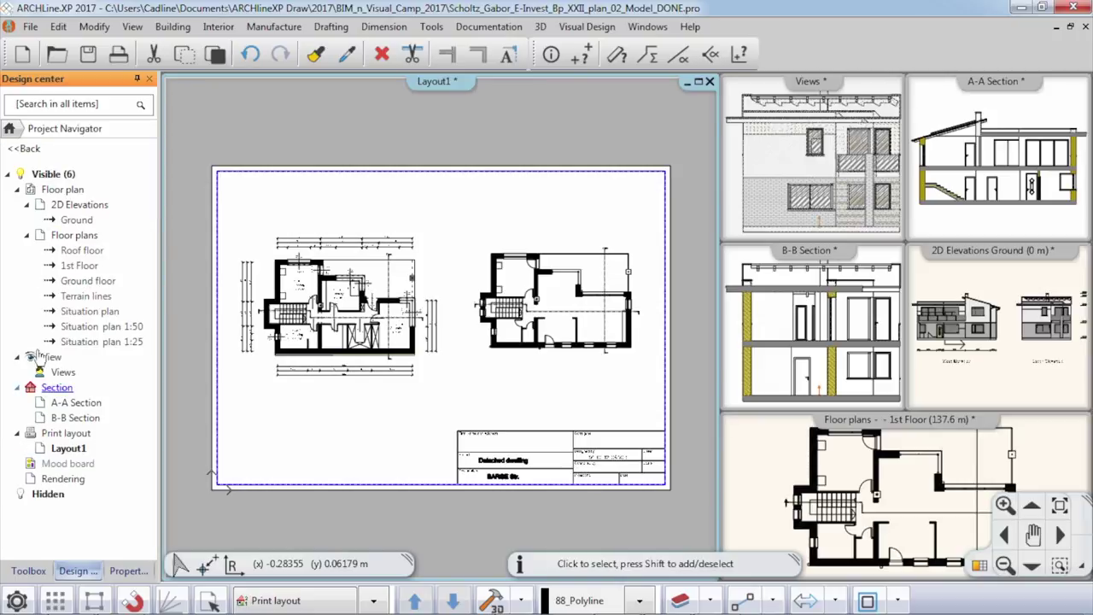
{"action": "left_click", "coordinate": [29, 570]}
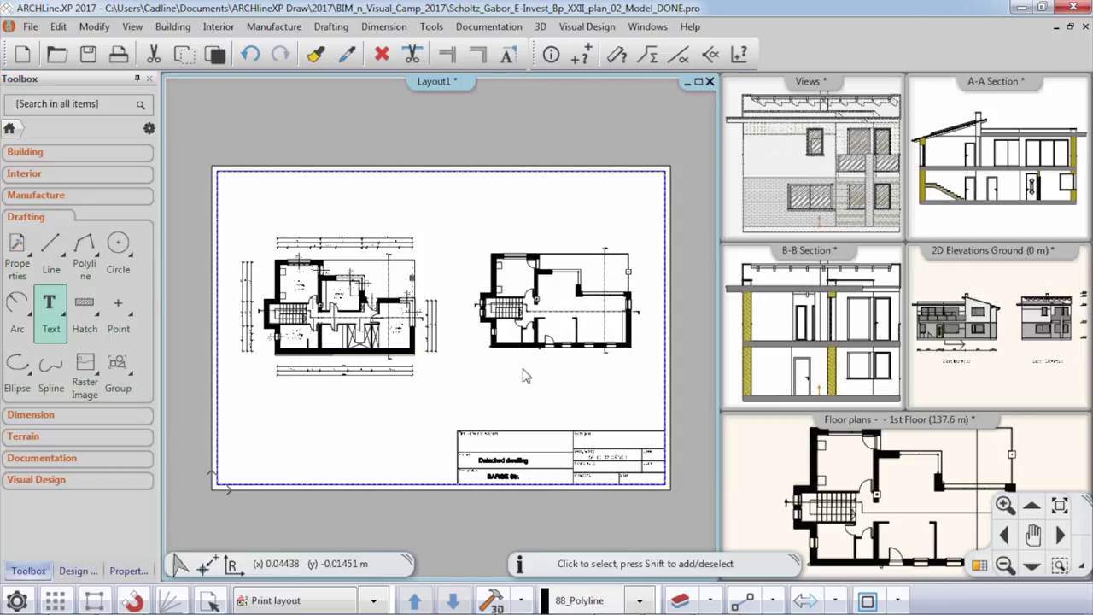
Step: Print Layout1 to PDF with the output file Layout_01.pdf on the Desktop
{"action": "left_click", "coordinate": [30, 29]}
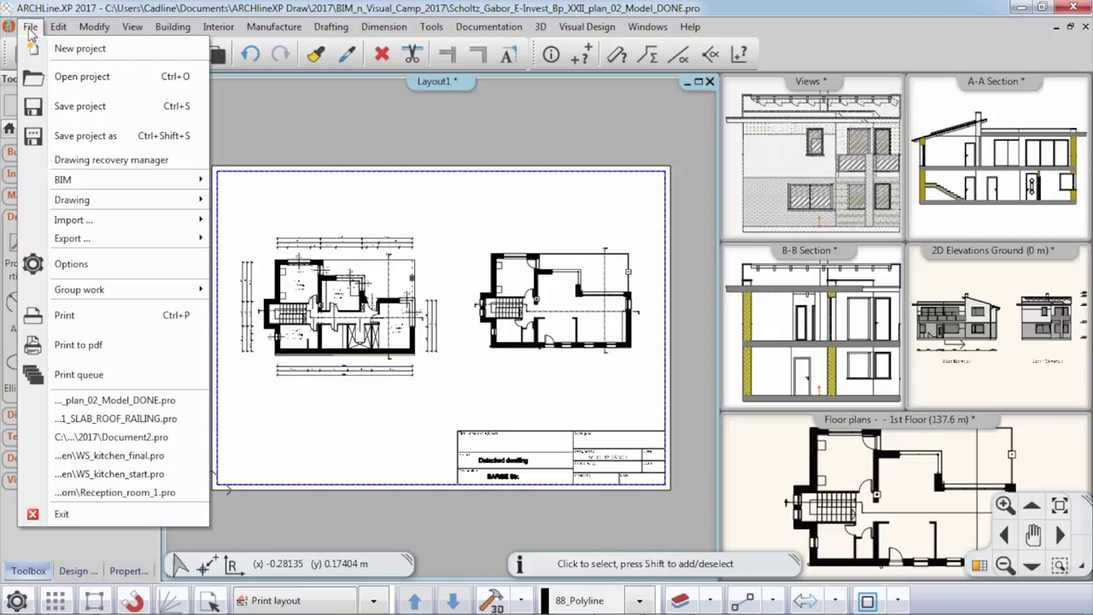
{"action": "left_click", "coordinate": [123, 347]}
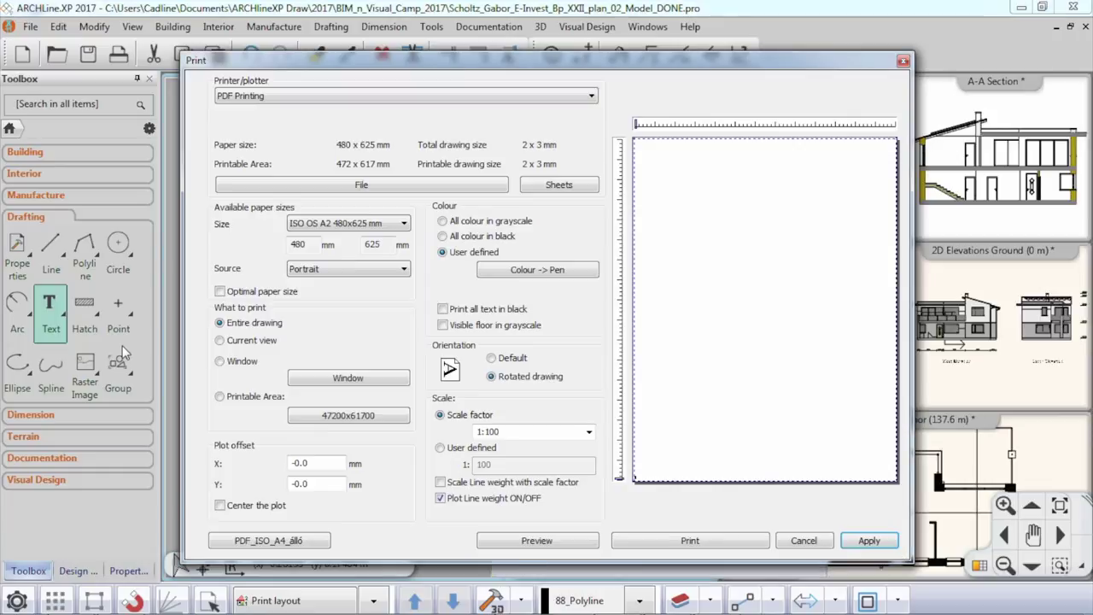
{"action": "left_click", "coordinate": [391, 188]}
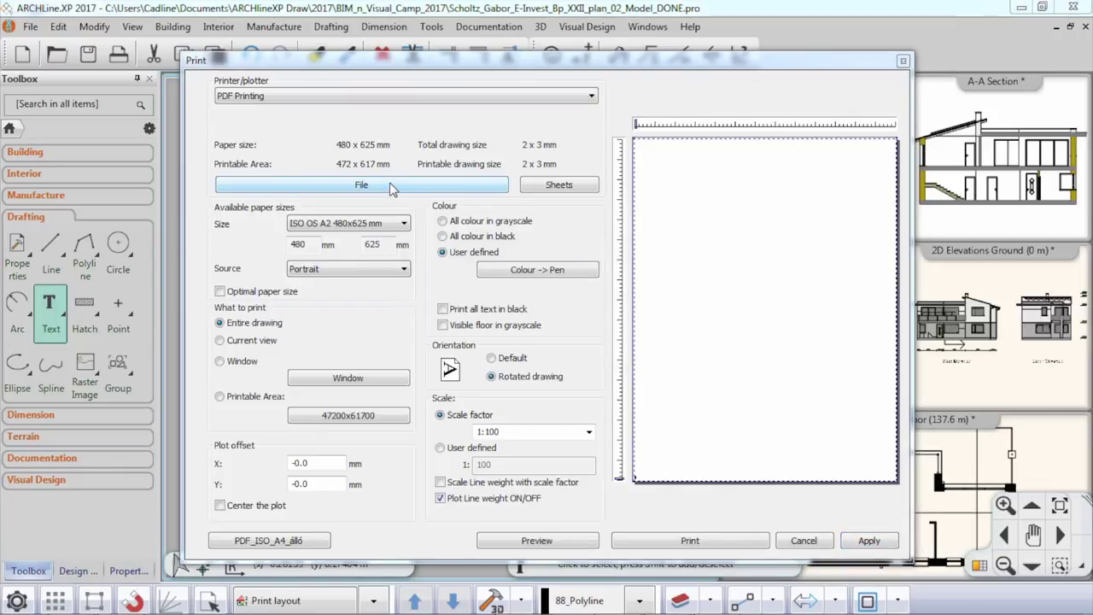
{"action": "left_click", "coordinate": [580, 354]}
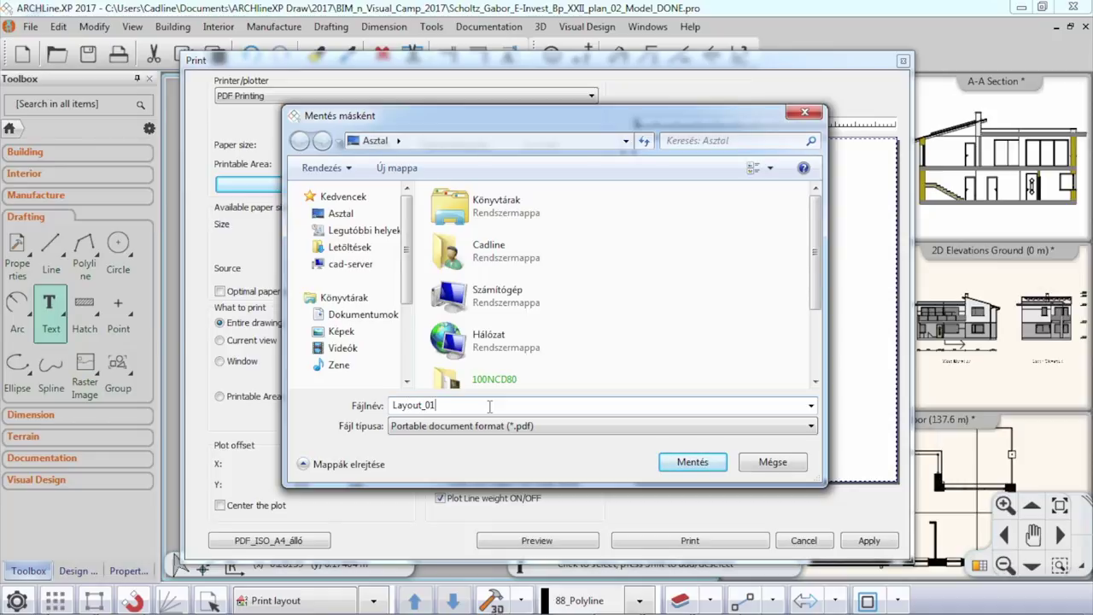
{"action": "key", "text": "Return"}
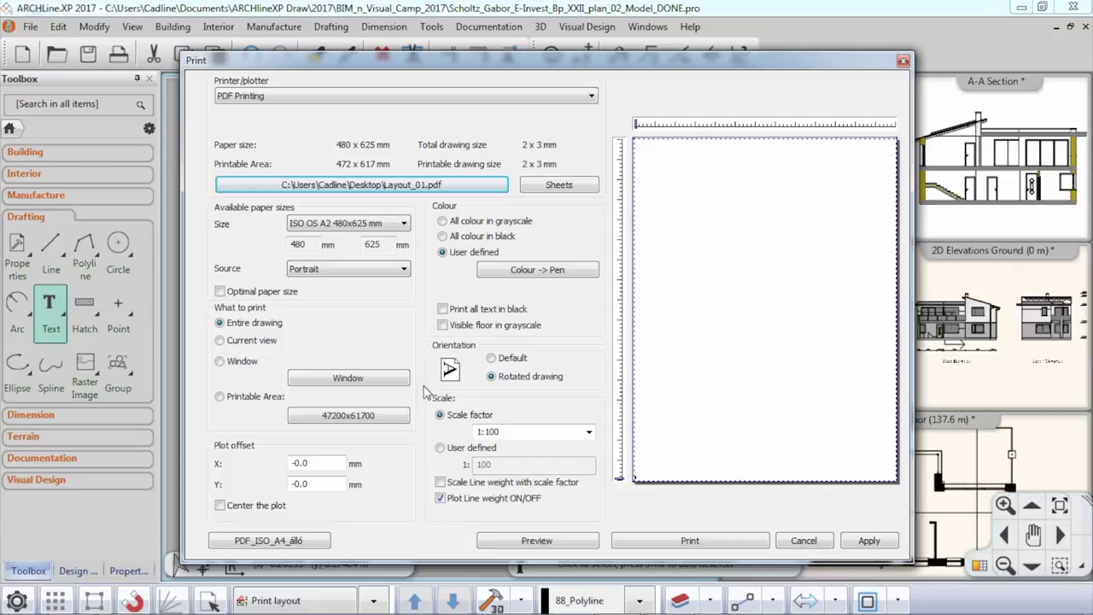
Step: Set the PDF print to ISO A3, landscape, default orientation, 1:1 scale, centred on the sheet
{"action": "left_click", "coordinate": [327, 224]}
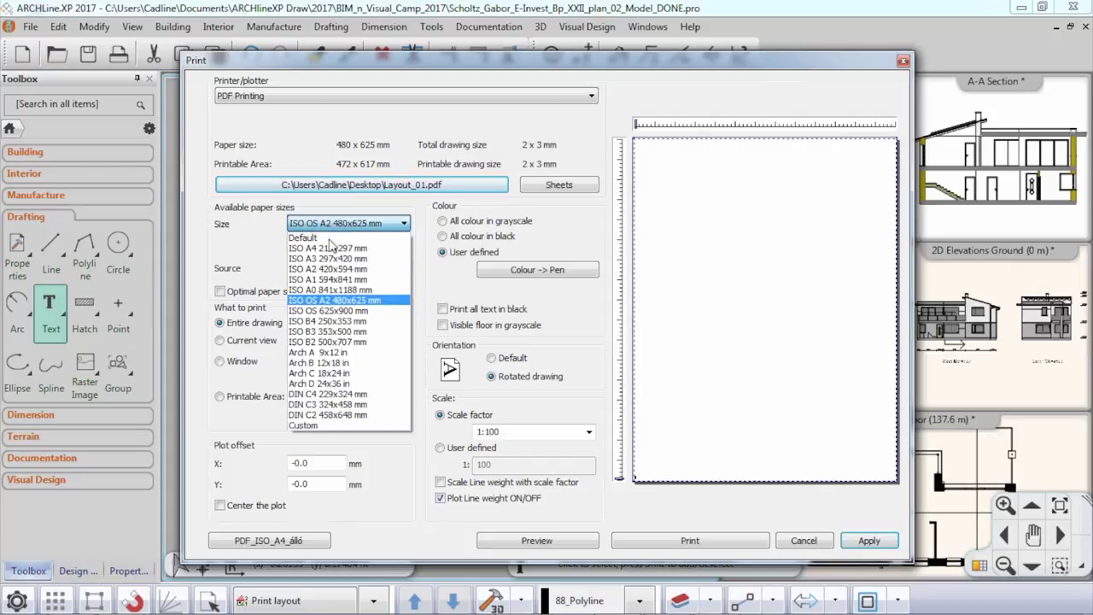
{"action": "left_click", "coordinate": [315, 271]}
{"action": "left_click", "coordinate": [316, 271]}
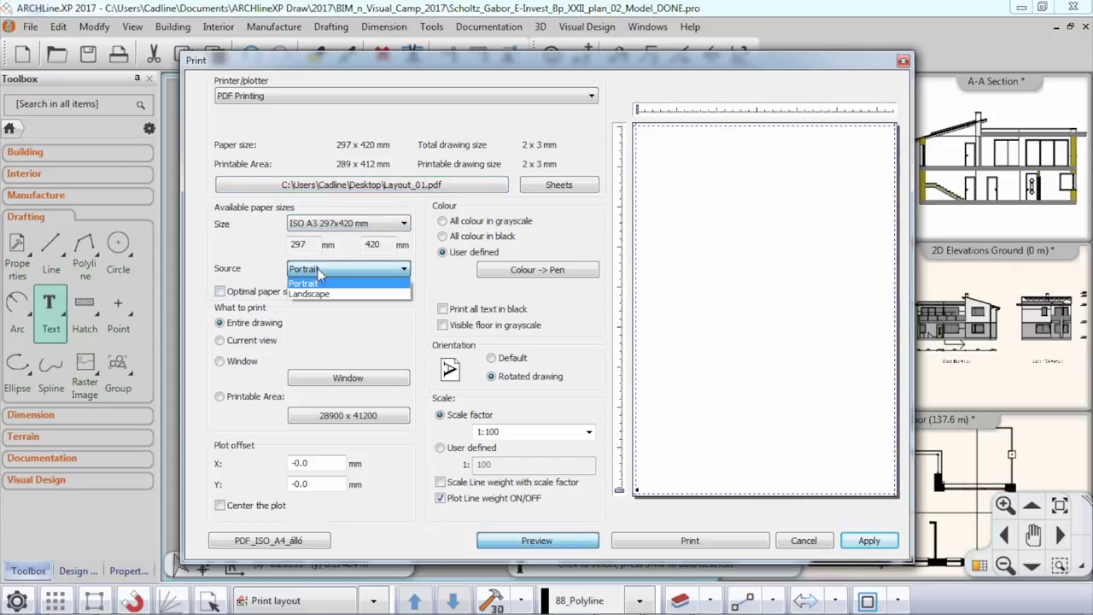
{"action": "left_click", "coordinate": [331, 291]}
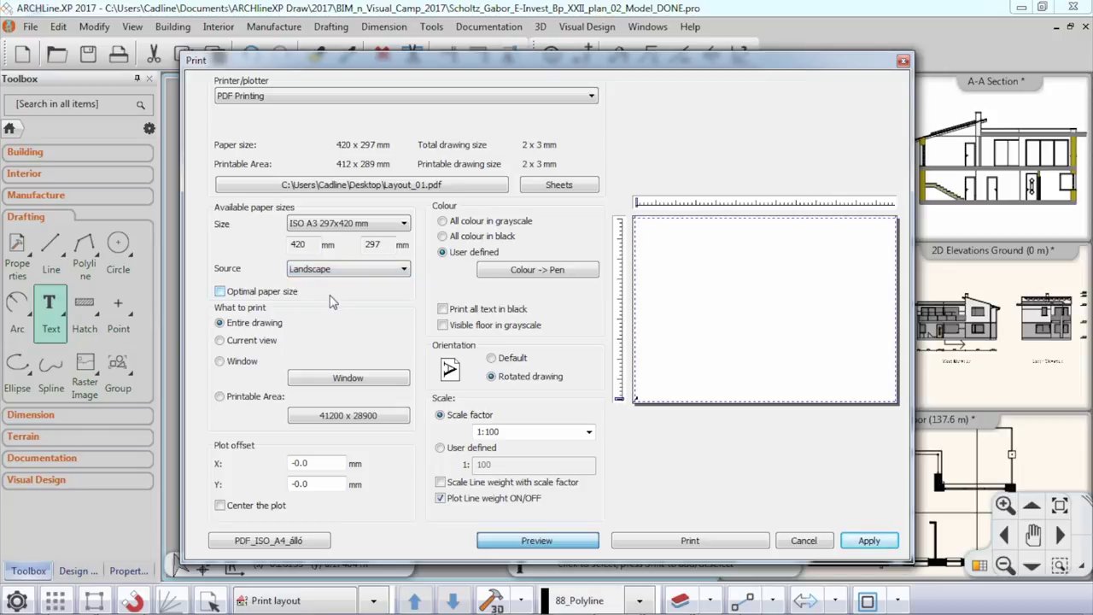
{"action": "left_click", "coordinate": [503, 360]}
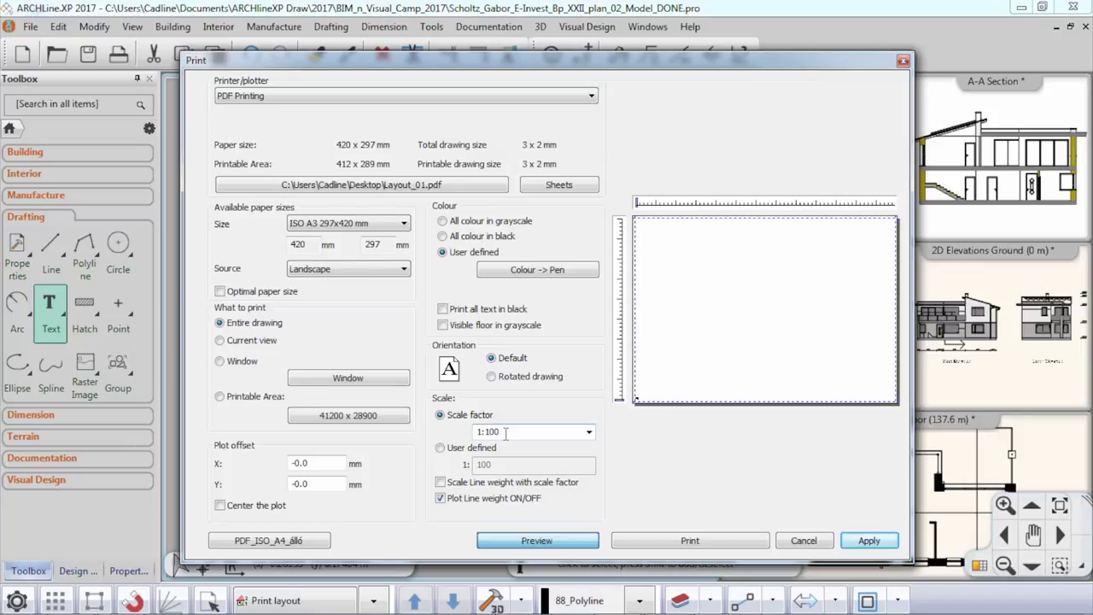
{"action": "left_click", "coordinate": [588, 433]}
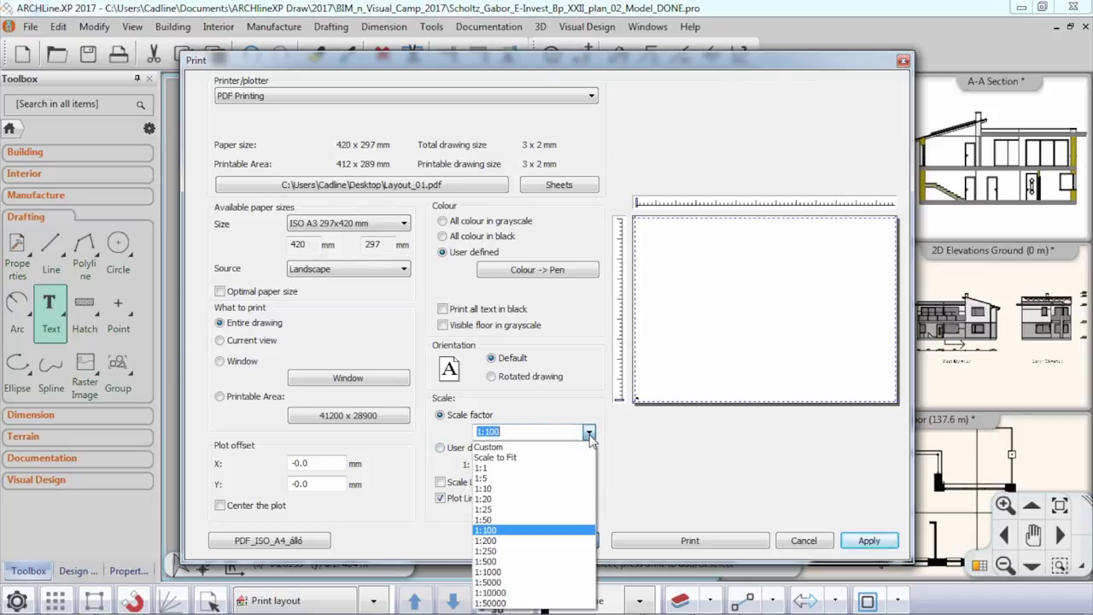
{"action": "left_click", "coordinate": [533, 468]}
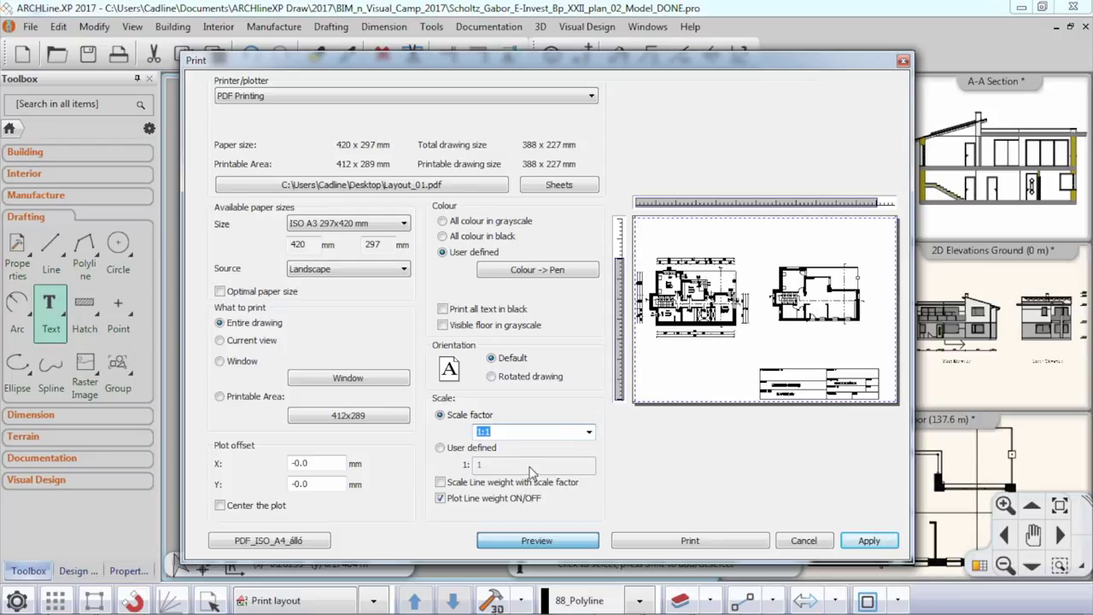
{"action": "mouse_move", "coordinate": [621, 272]}
{"action": "left_mouse_down"}
{"action": "mouse_move", "coordinate": [619, 243]}
{"action": "mouse_move", "coordinate": [620, 271]}
{"action": "left_mouse_up"}
{"action": "left_click_drag", "start_coordinate": [650, 203], "coordinate": [656, 202]}
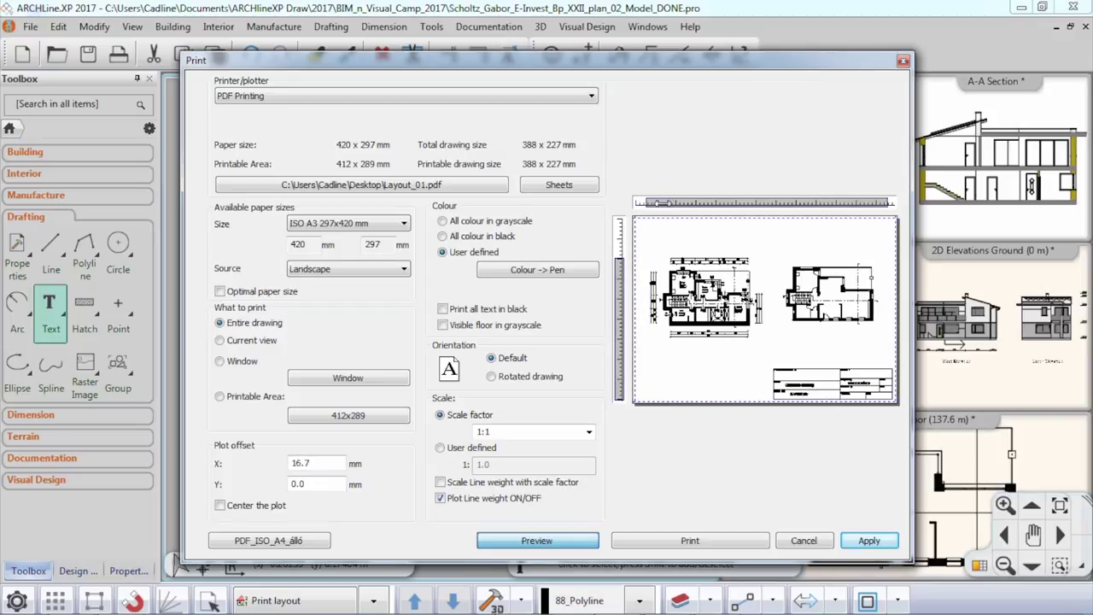
{"action": "left_click", "coordinate": [249, 507]}
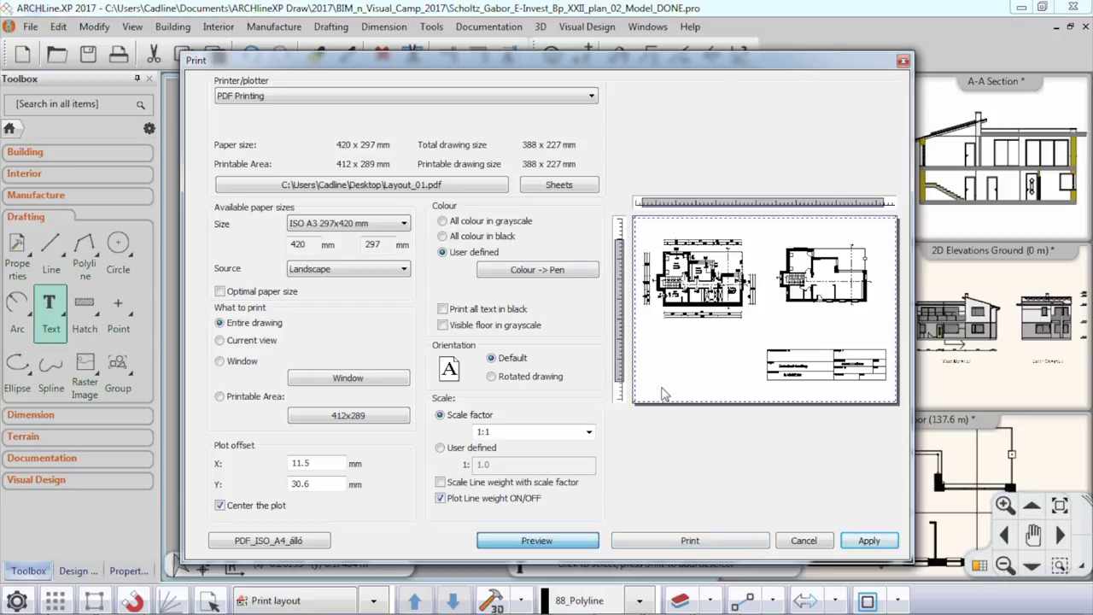
Step: Cancel the print settings without printing, returning to Layout1
{"action": "left_click", "coordinate": [823, 544]}
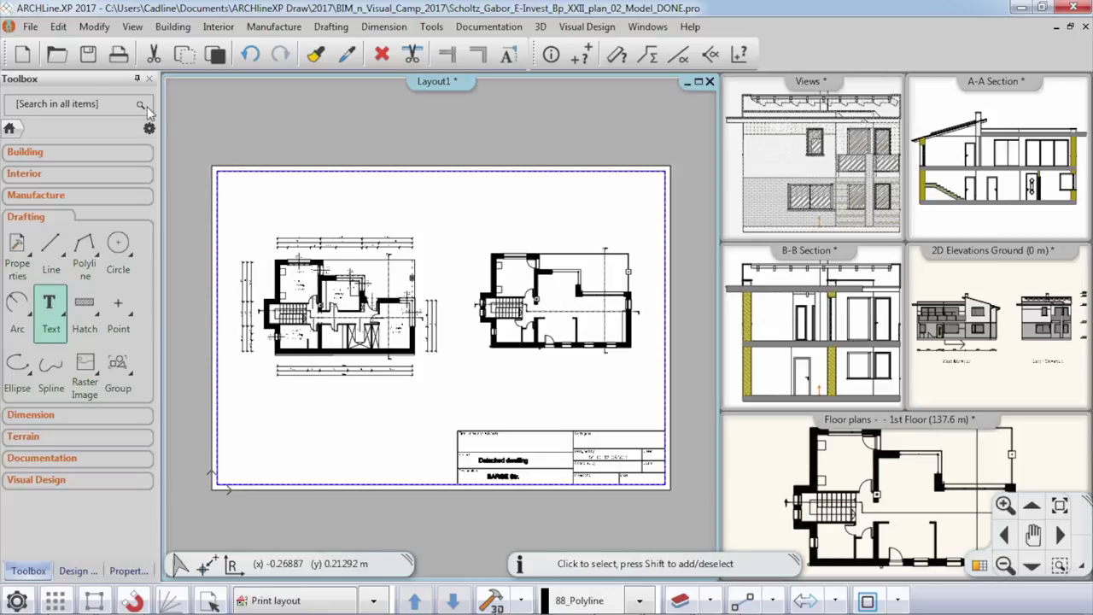
{"action": "left_click", "coordinate": [30, 27]}
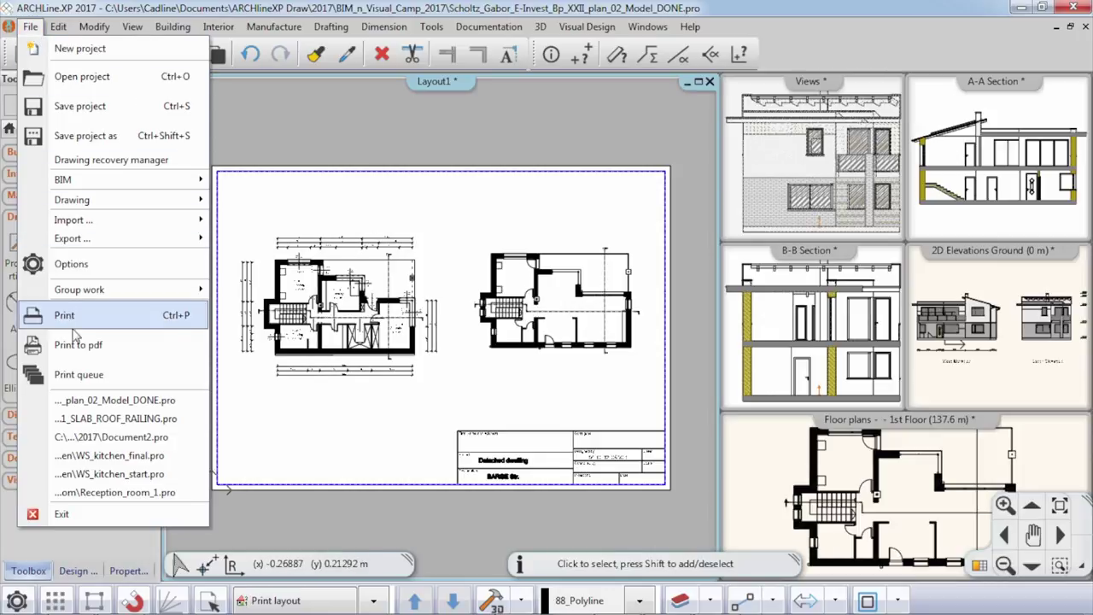
{"action": "left_click", "coordinate": [359, 195]}
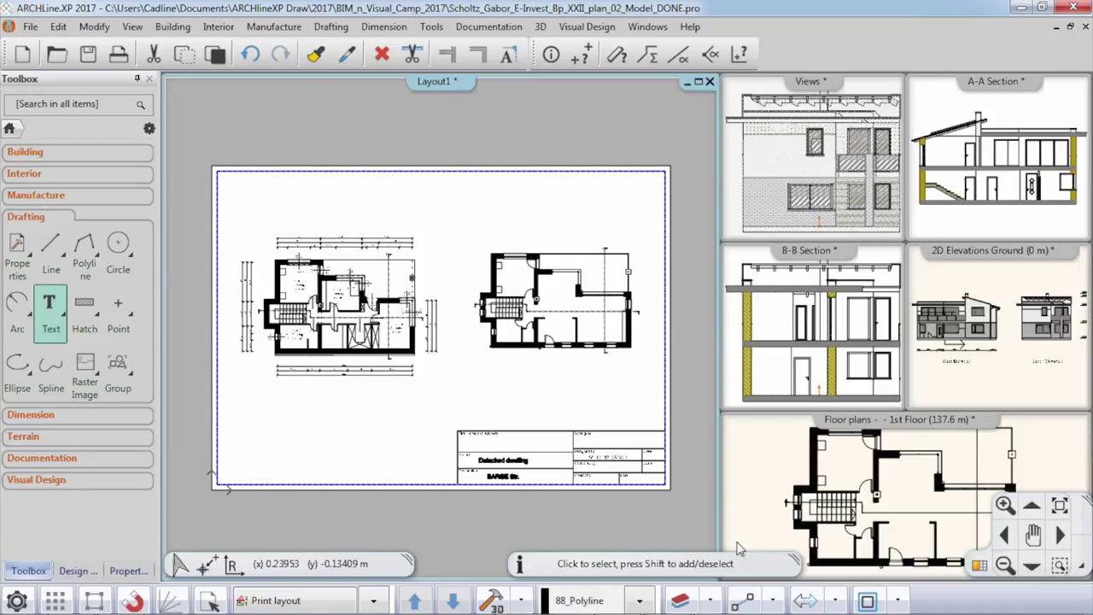
Step: Page through Scholtz_Documentation.pdf in Foxit Reader to its final page of 3D model visuals
{"action": "left_click", "coordinate": [673, 602]}
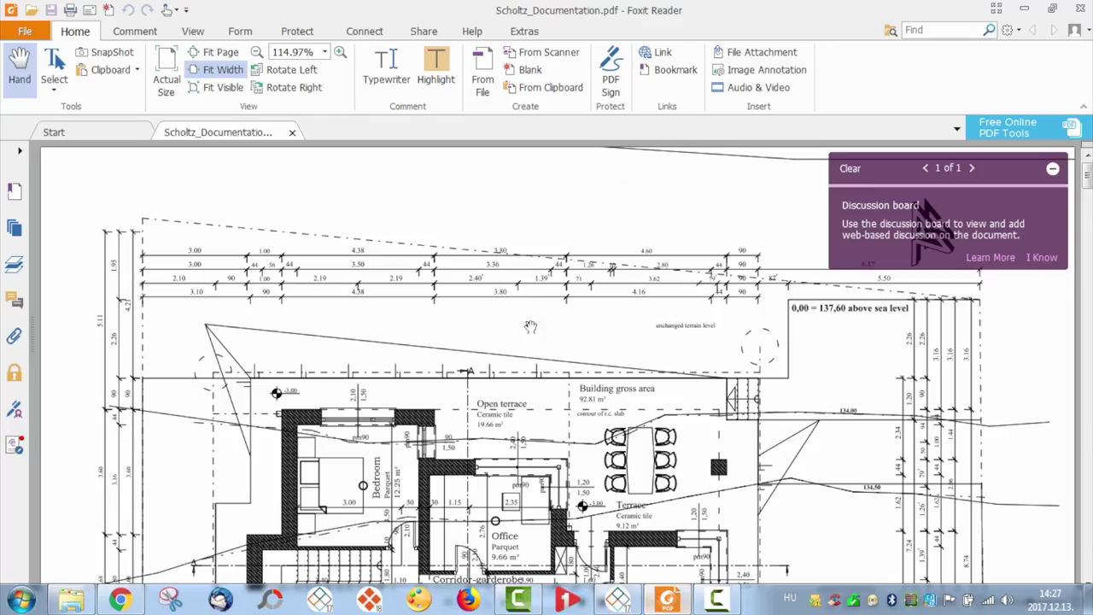
{"action": "scroll", "coordinate": [521, 291], "scroll_direction": "down", "scroll_amount": 5}
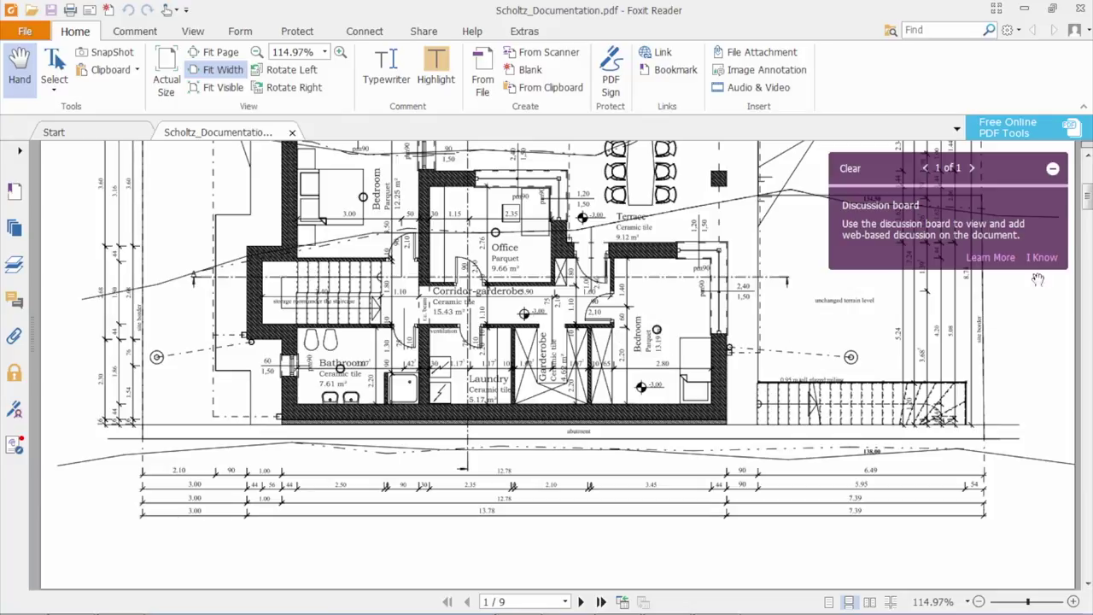
{"action": "left_click", "coordinate": [1083, 199]}
{"action": "scroll", "coordinate": [685, 350], "scroll_direction": "down", "scroll_amount": 10}
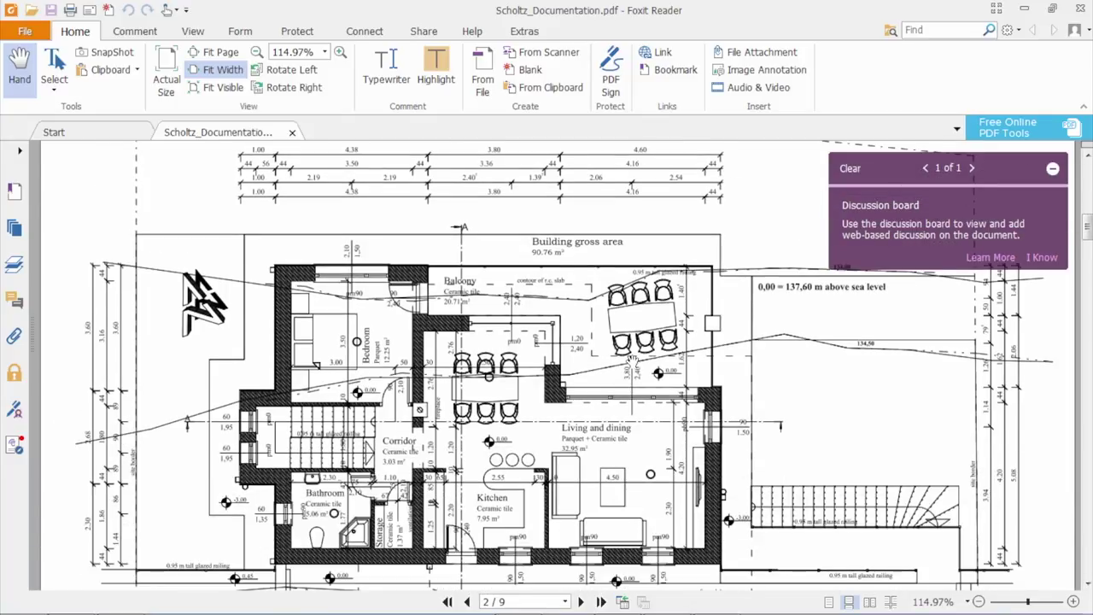
{"action": "scroll", "coordinate": [550, 352], "scroll_direction": "down", "scroll_amount": 10}
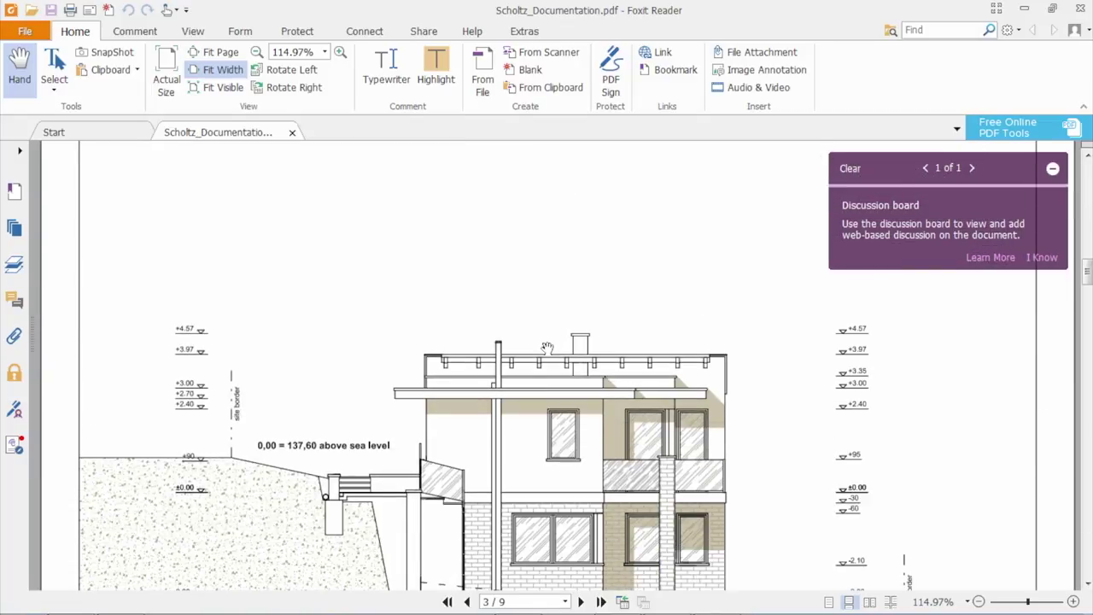
{"action": "scroll", "coordinate": [538, 336], "scroll_direction": "down", "scroll_amount": 10}
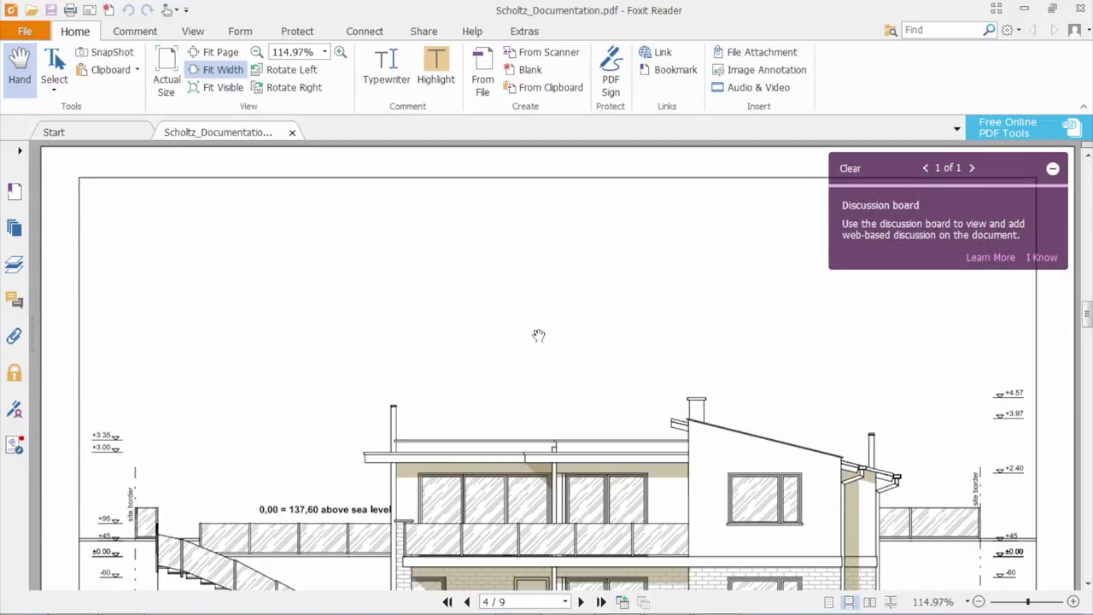
{"action": "scroll", "coordinate": [539, 334], "scroll_direction": "down", "scroll_amount": 10}
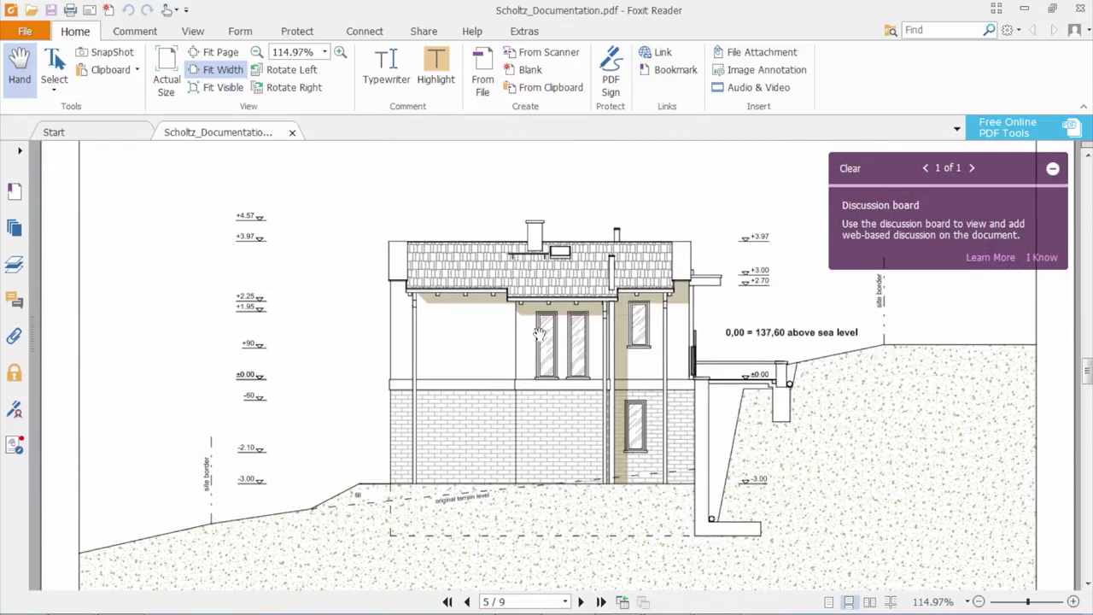
{"action": "scroll", "coordinate": [539, 334], "scroll_direction": "down", "scroll_amount": 10}
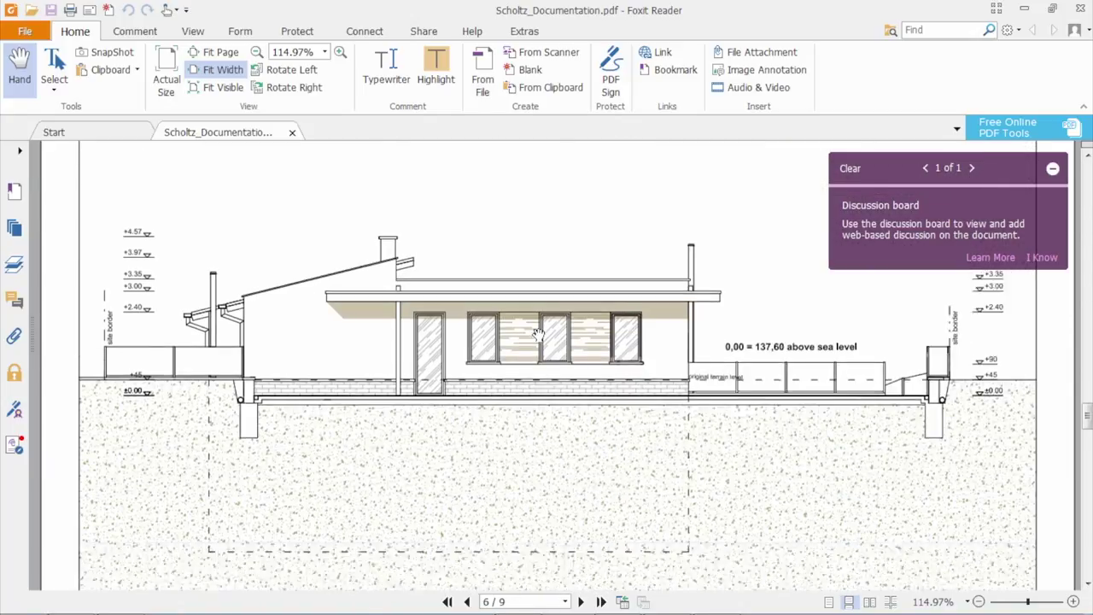
{"action": "scroll", "coordinate": [539, 335], "scroll_direction": "down", "scroll_amount": 10}
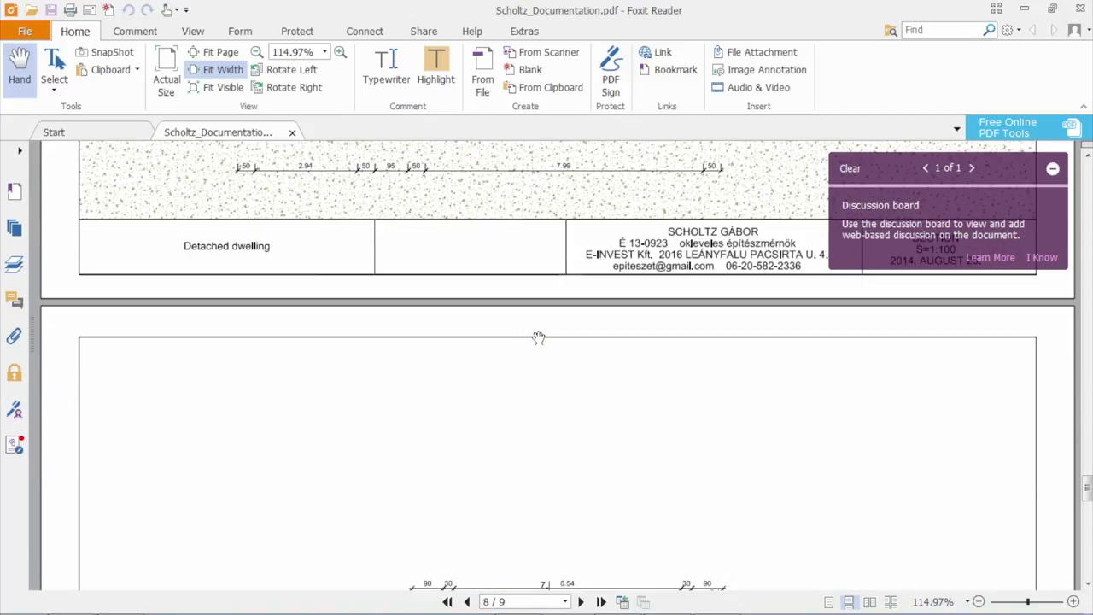
{"action": "scroll", "coordinate": [539, 341], "scroll_direction": "down", "scroll_amount": 10}
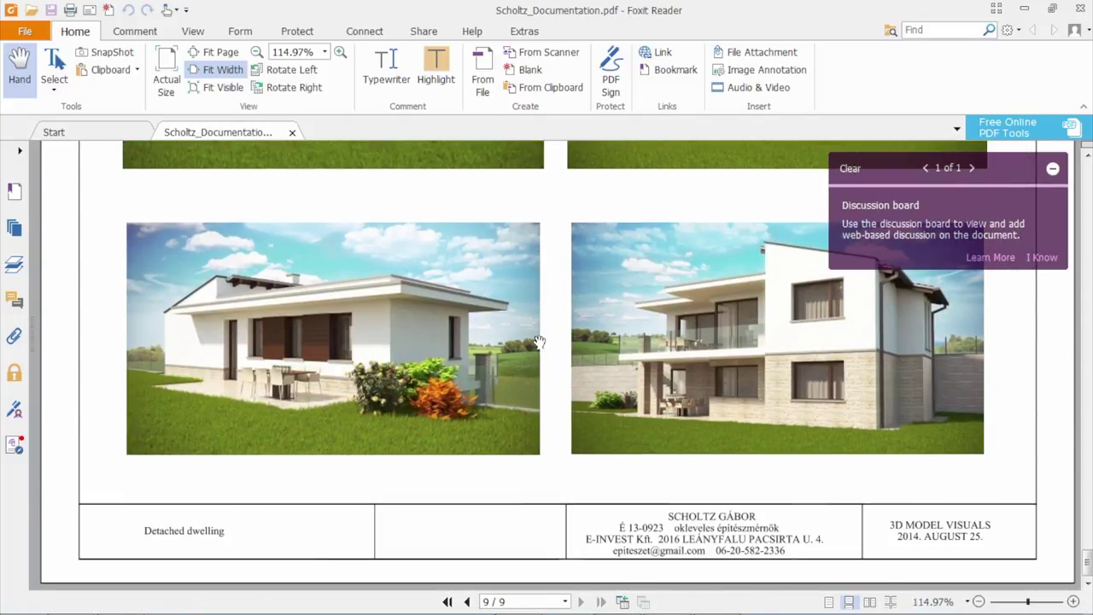
{"action": "scroll", "coordinate": [539, 341], "scroll_direction": "up", "scroll_amount": 1}
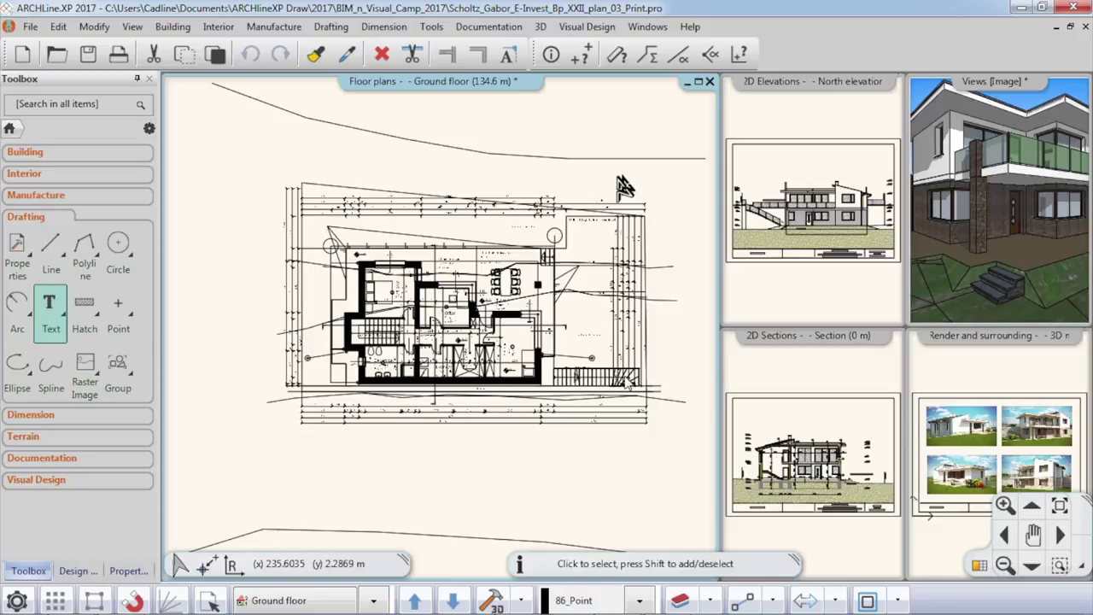
Step: Review the documentation sheets listed in the File > Print queue and close it with OK
{"action": "left_click", "coordinate": [31, 28]}
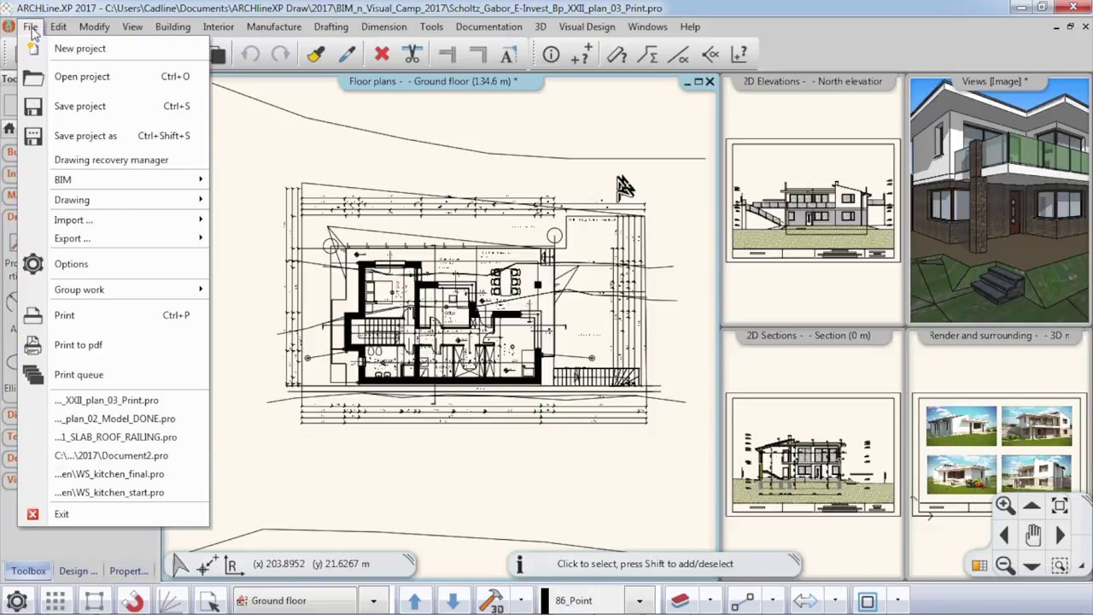
{"action": "left_click", "coordinate": [126, 381]}
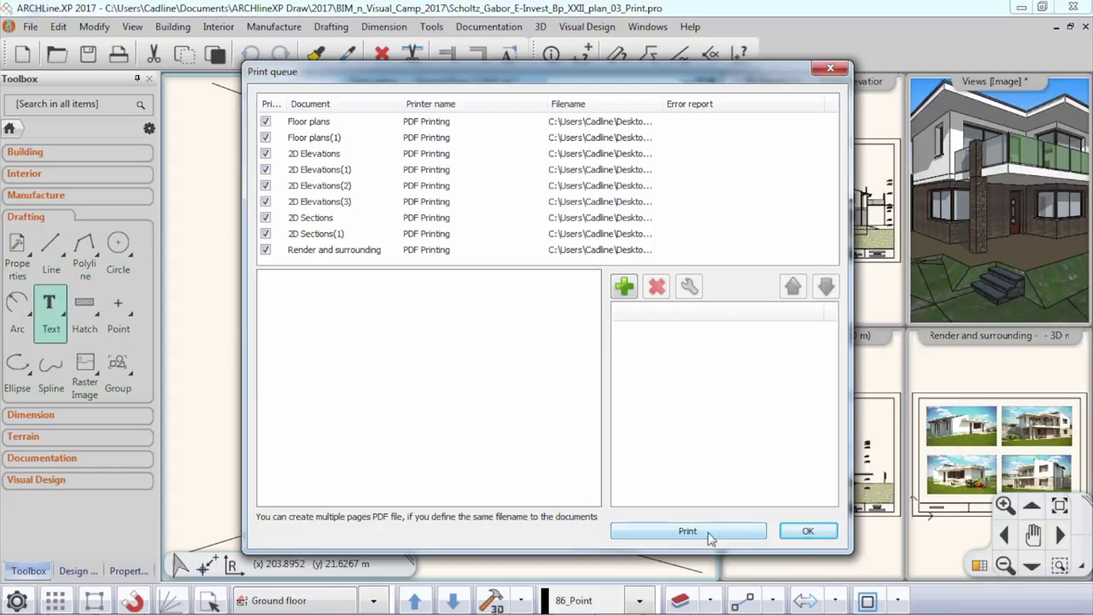
{"action": "left_click", "coordinate": [807, 531]}
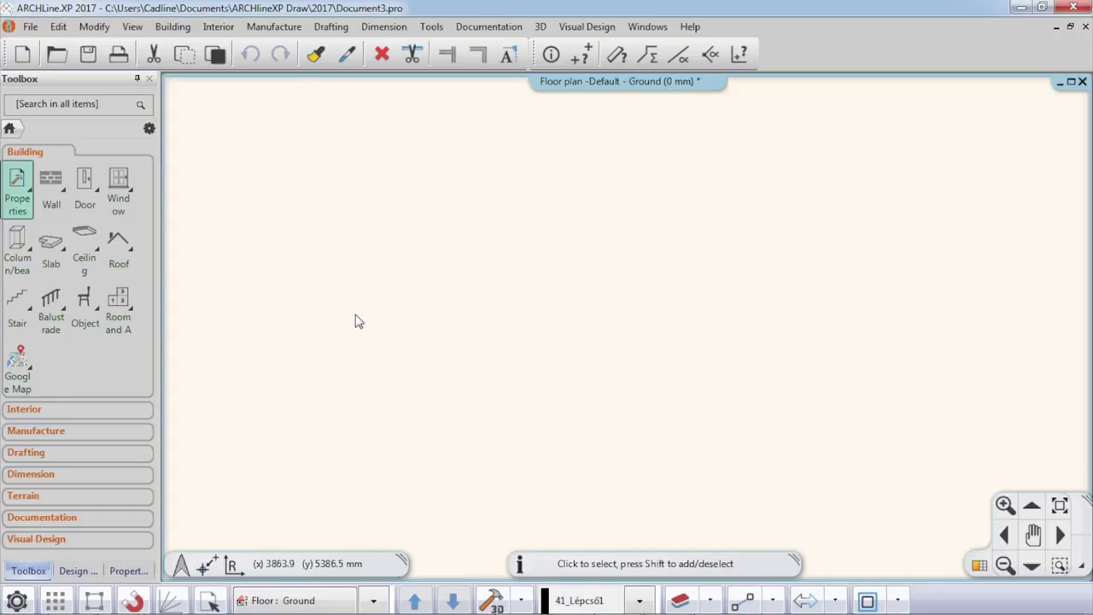
Step: Import Situation_plan.dwg from model space at 1 mm units, merging it into the current drawing
{"action": "left_click", "coordinate": [23, 496]}
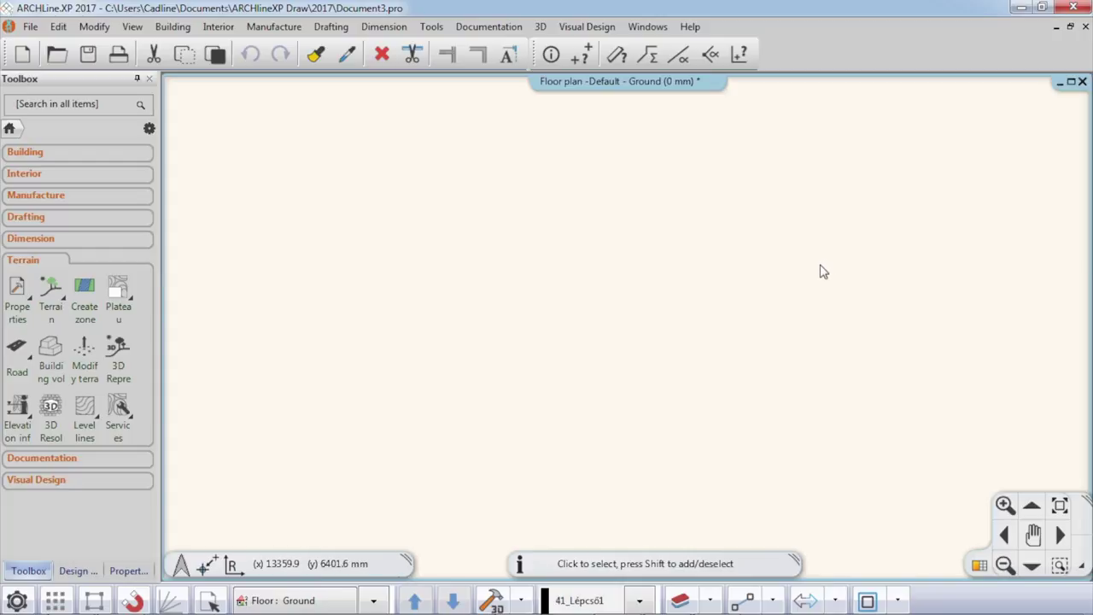
{"action": "left_click", "coordinate": [30, 27]}
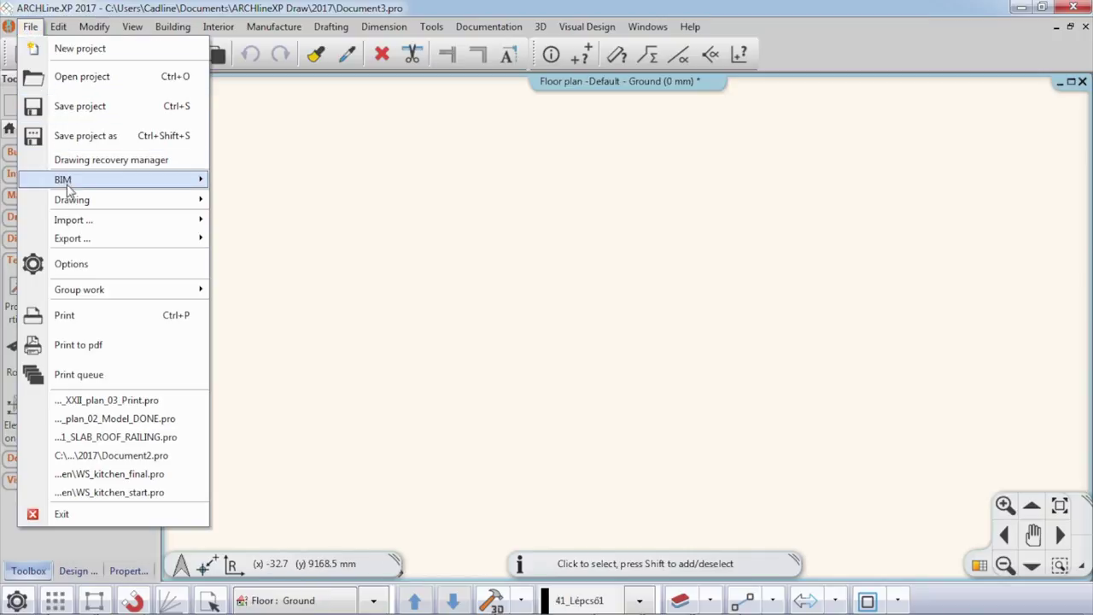
{"action": "mouse_move", "coordinate": [81, 219]}
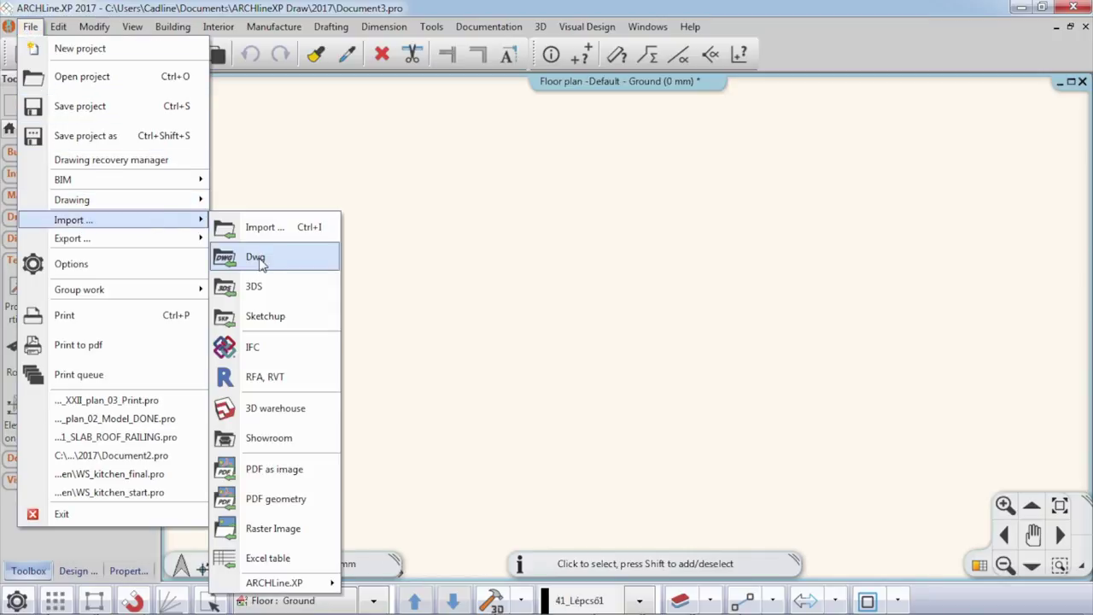
{"action": "left_click", "coordinate": [300, 265]}
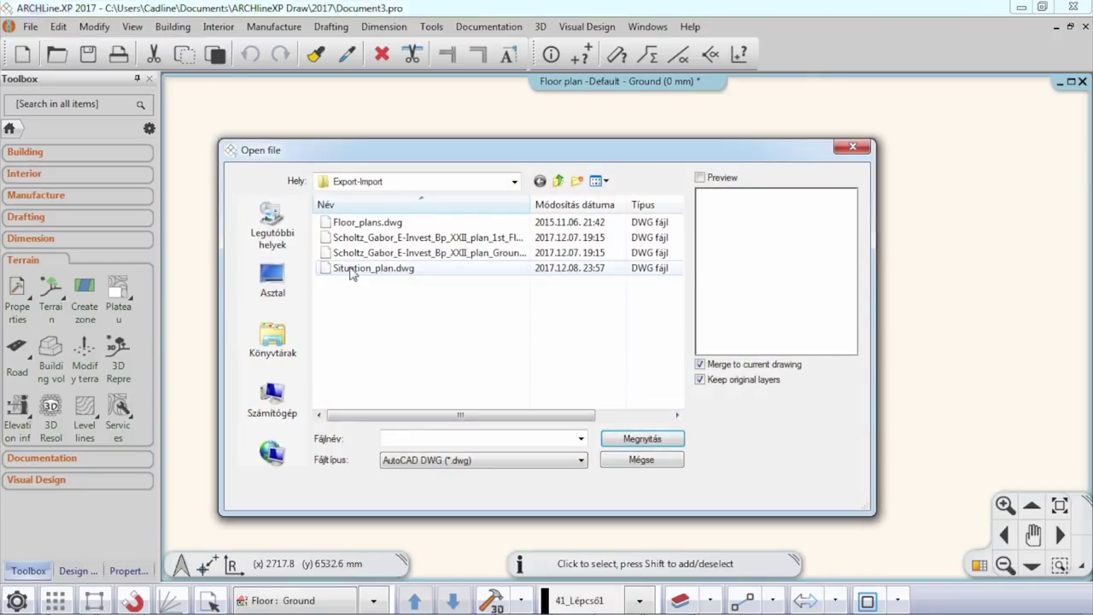
{"action": "left_click", "coordinate": [374, 271]}
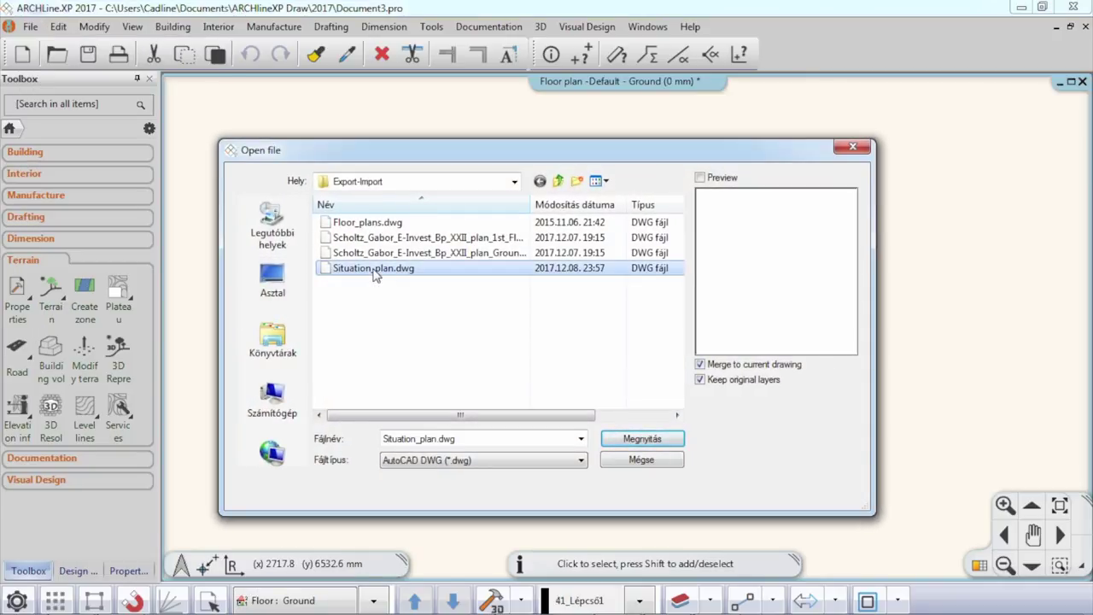
{"action": "left_click", "coordinate": [642, 439]}
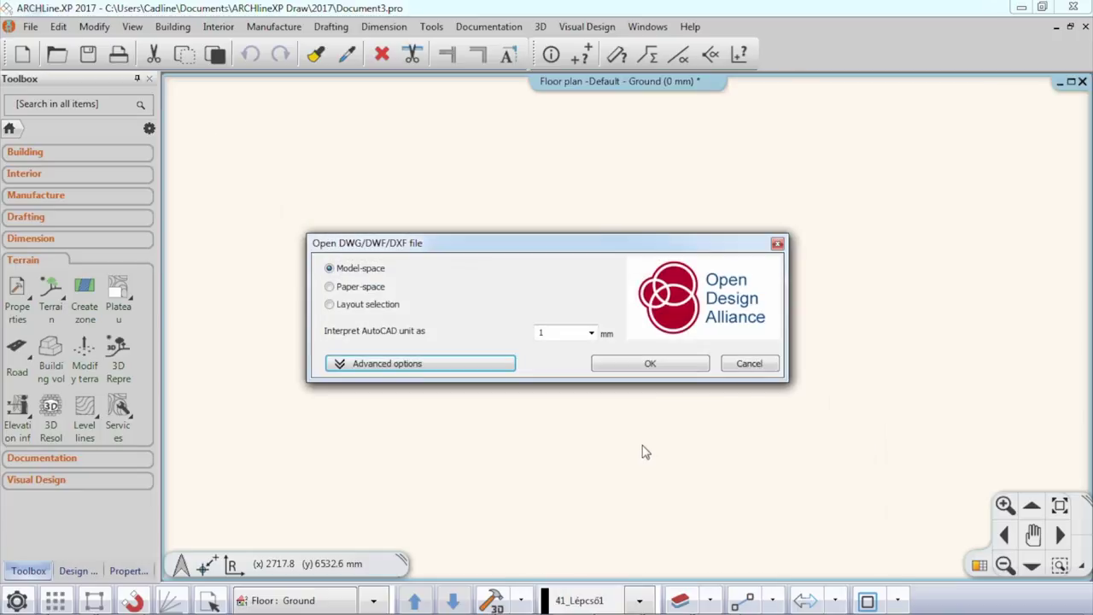
{"action": "left_click", "coordinate": [637, 365]}
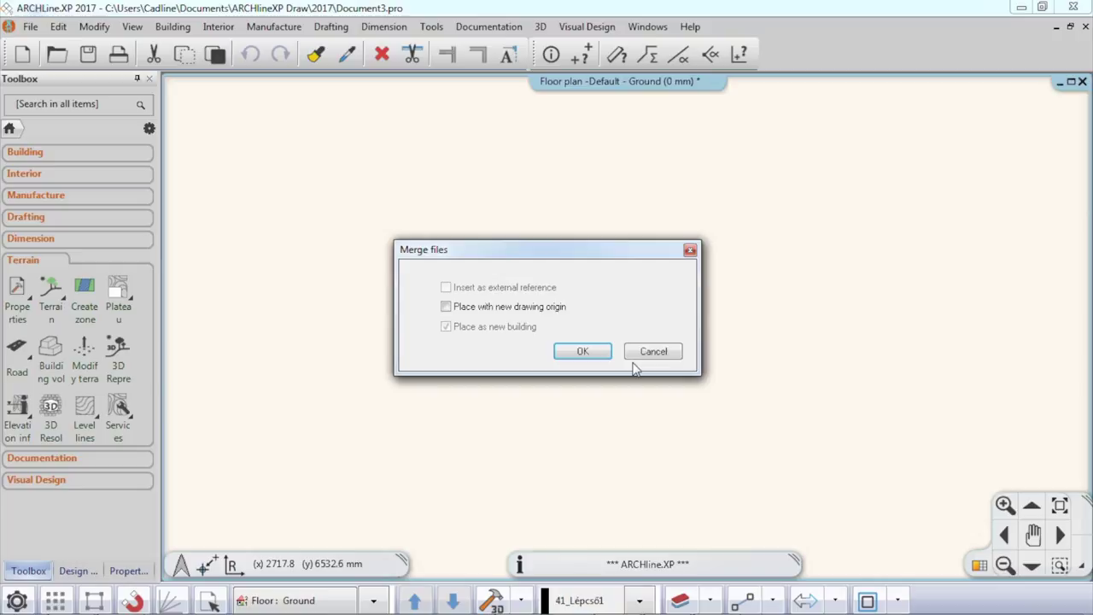
{"action": "left_click", "coordinate": [586, 355]}
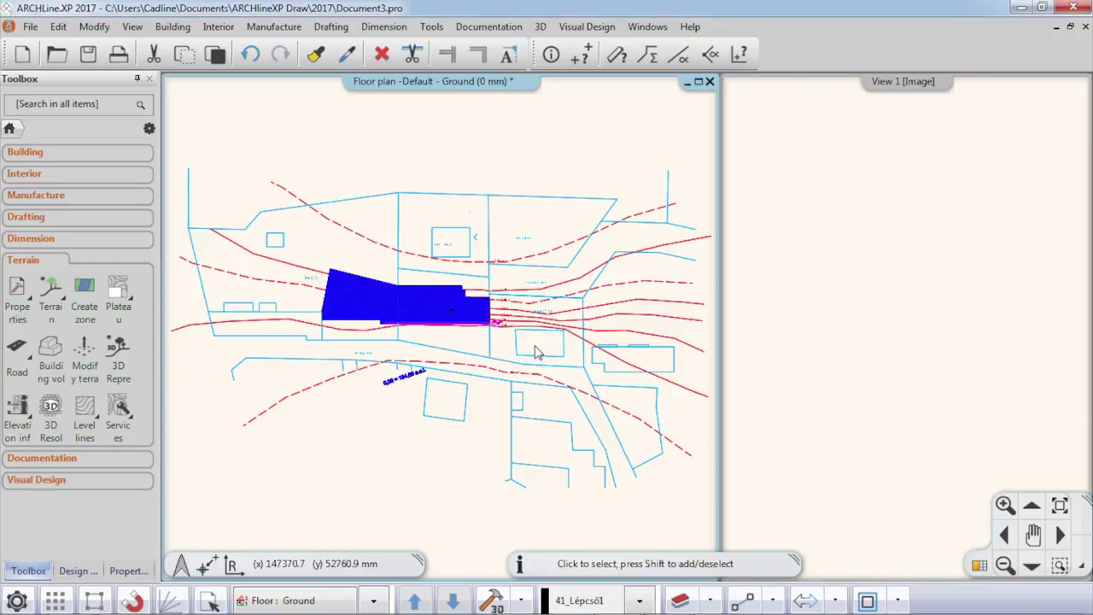
Step: Measure the 24709.7 mm distance between two road corners on the site plan
{"action": "scroll", "coordinate": [465, 362], "scroll_direction": "up", "scroll_amount": 2}
{"action": "scroll", "coordinate": [462, 362], "scroll_direction": "up", "scroll_amount": 1}
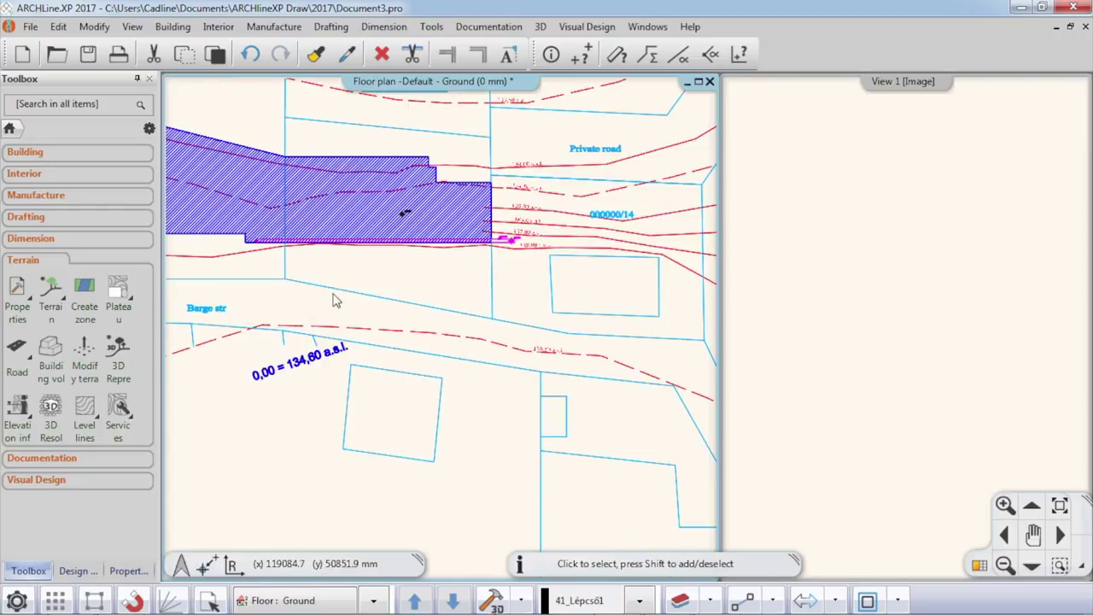
{"action": "left_click", "coordinate": [286, 278]}
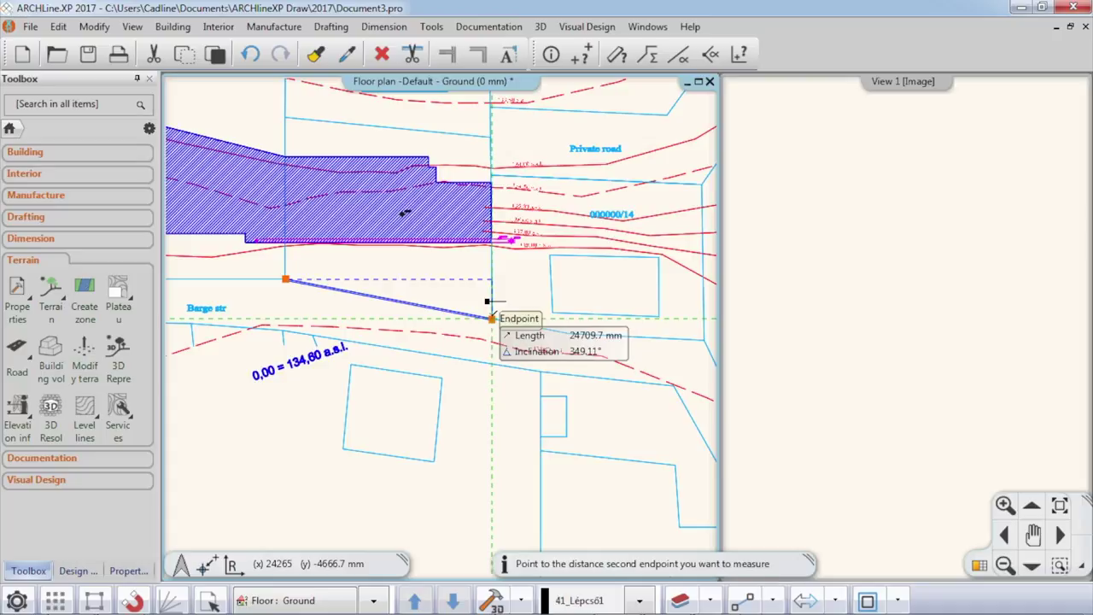
{"action": "left_click", "coordinate": [491, 318]}
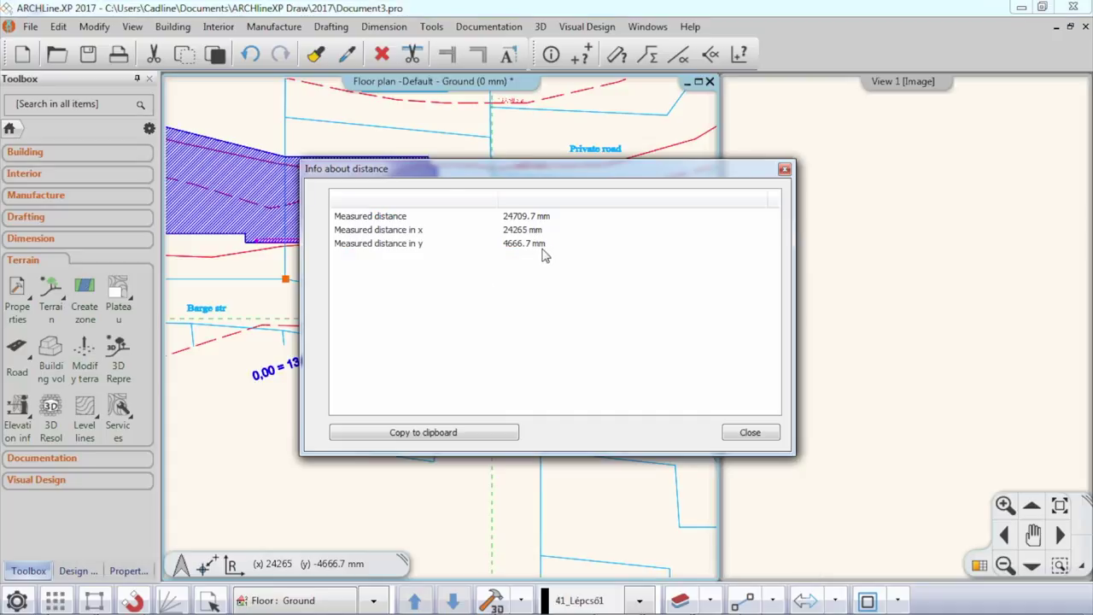
{"action": "left_click", "coordinate": [748, 432]}
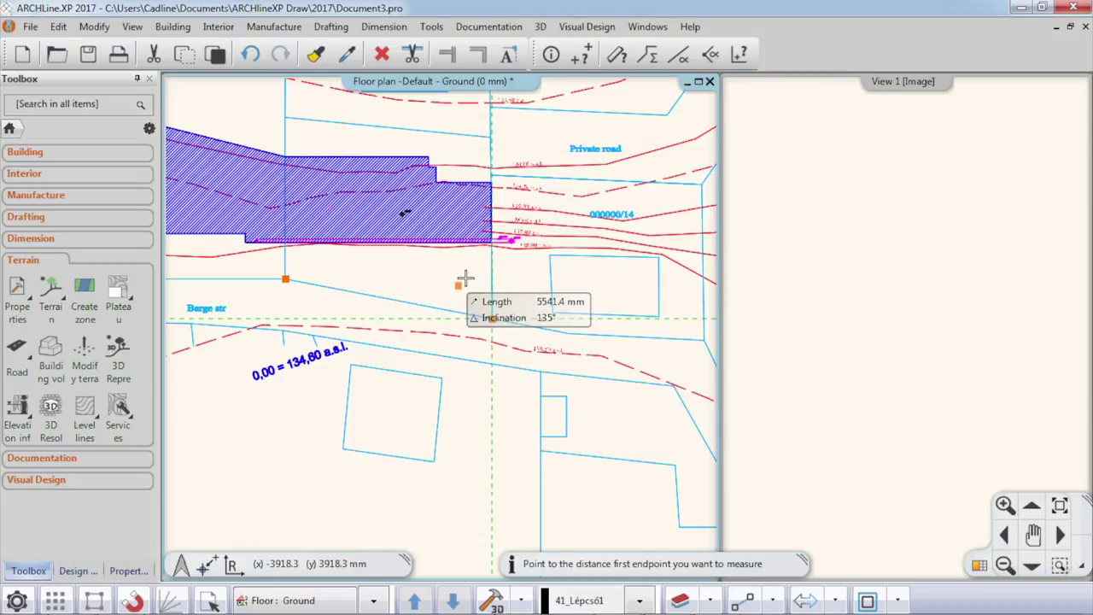
{"action": "key", "text": "Escape"}
{"action": "scroll", "coordinate": [468, 287], "scroll_direction": "up", "scroll_amount": 1}
{"action": "middle_click_drag", "start_coordinate": [468, 298], "coordinate": [451, 327]}
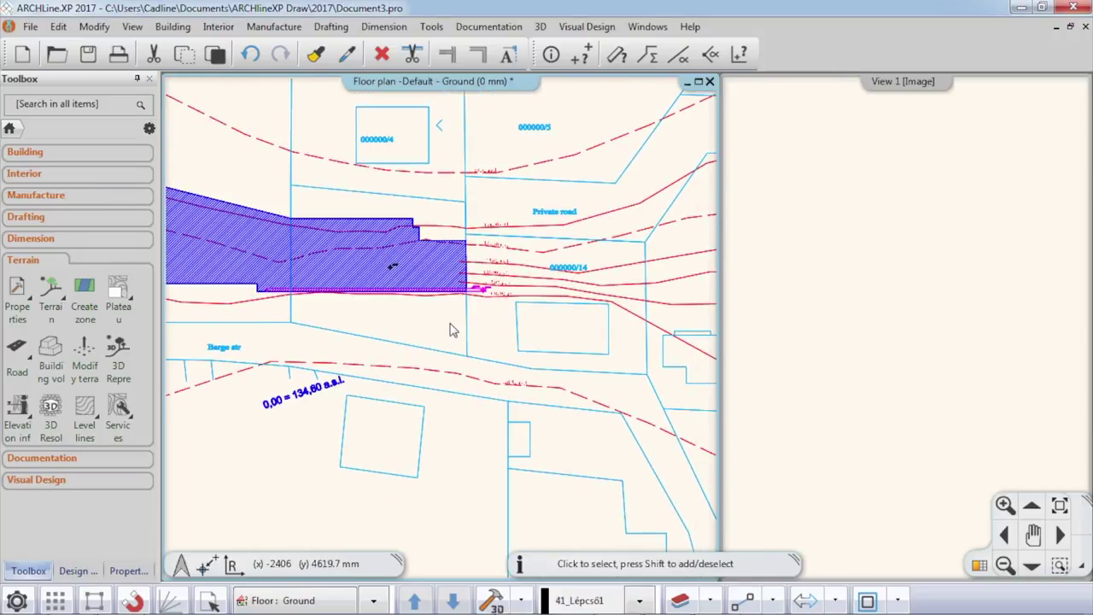
Step: Maximize the plan window and inspect the properties of a dashed red contour line
{"action": "left_click", "coordinate": [699, 82]}
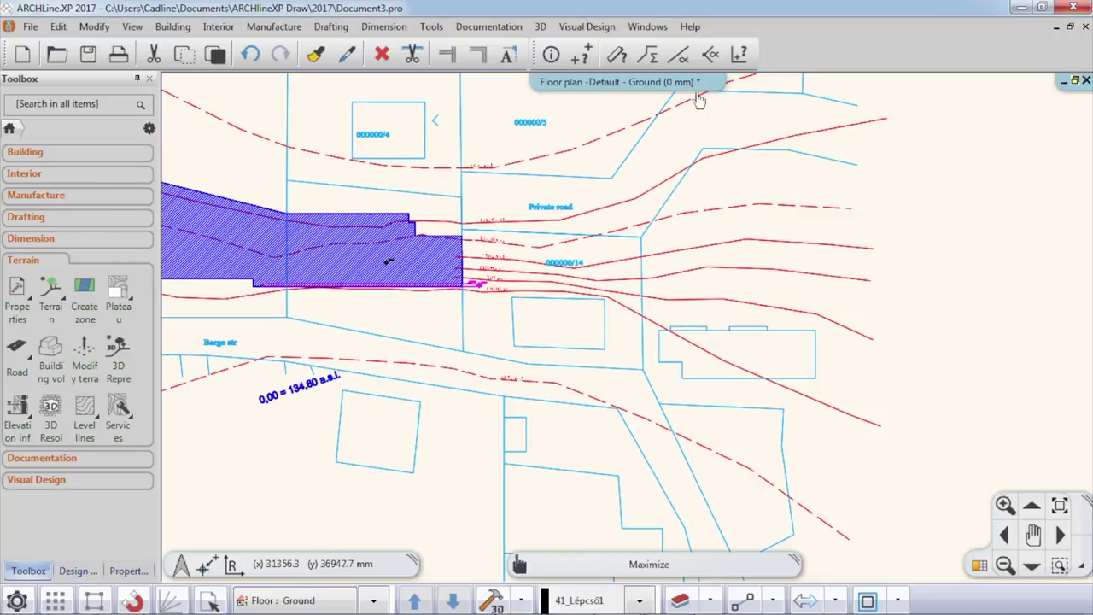
{"action": "middle_click_drag", "start_coordinate": [696, 181], "coordinate": [735, 250]}
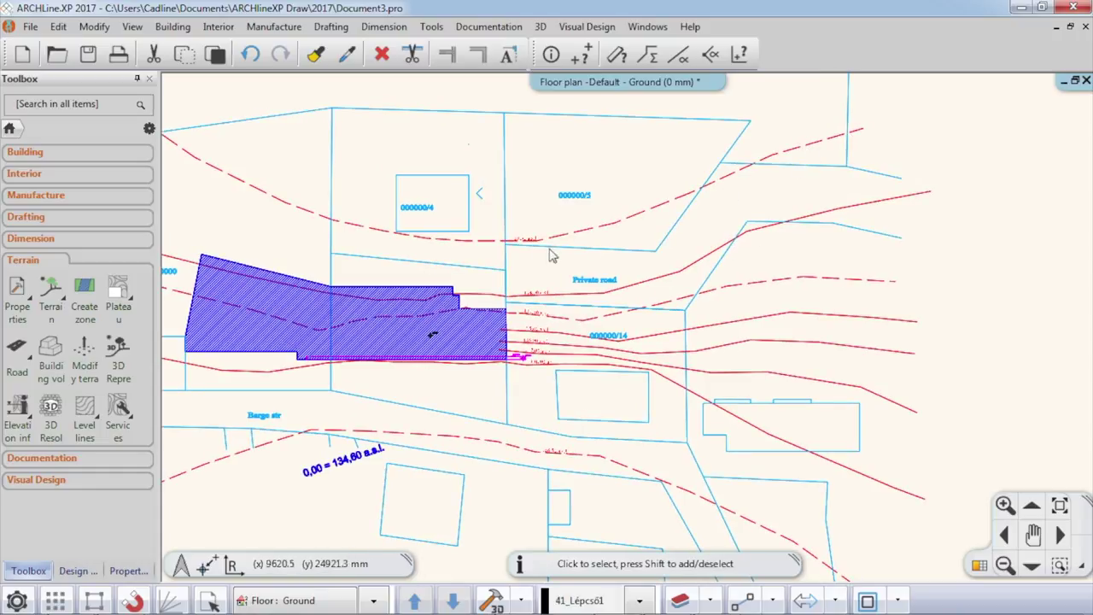
{"action": "left_click", "coordinate": [813, 150]}
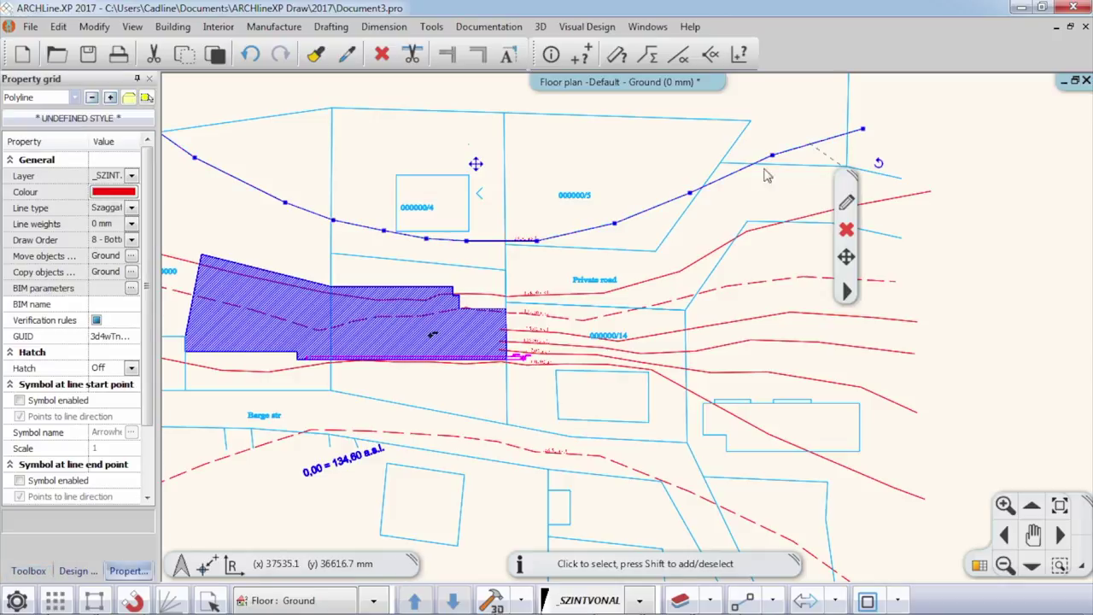
{"action": "key", "text": "Escape"}
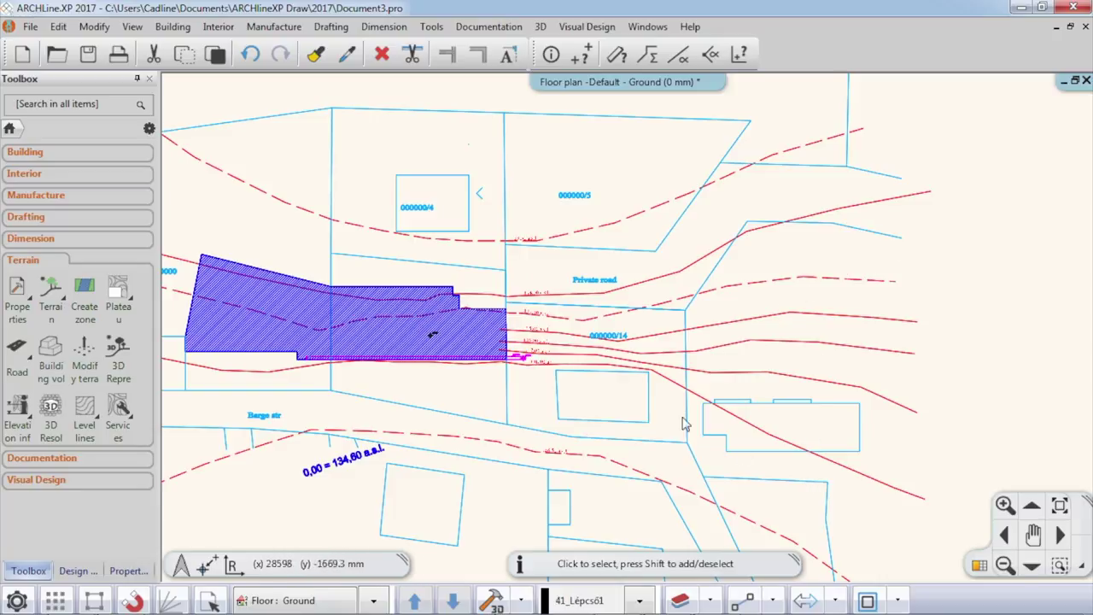
Step: Zoom to the 133,50–138,00 a.s.l. elevation labels and bring up the terrain creation methods
{"action": "scroll", "coordinate": [553, 316], "scroll_direction": "up", "scroll_amount": 3}
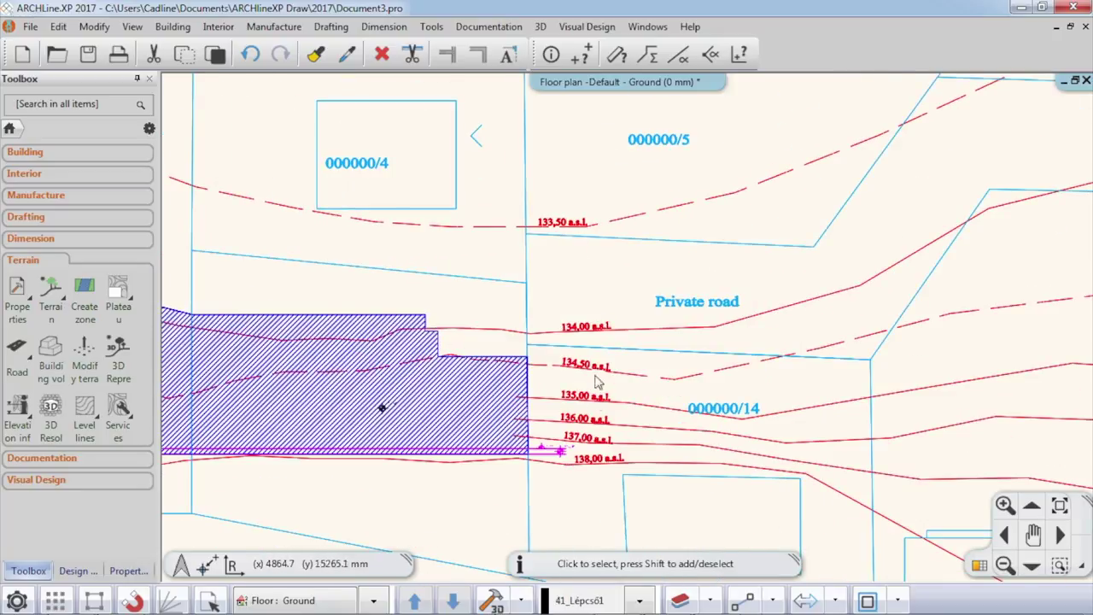
{"action": "middle_click_drag", "start_coordinate": [613, 452], "coordinate": [342, 420]}
{"action": "scroll", "coordinate": [183, 368], "scroll_direction": "down", "scroll_amount": 2}
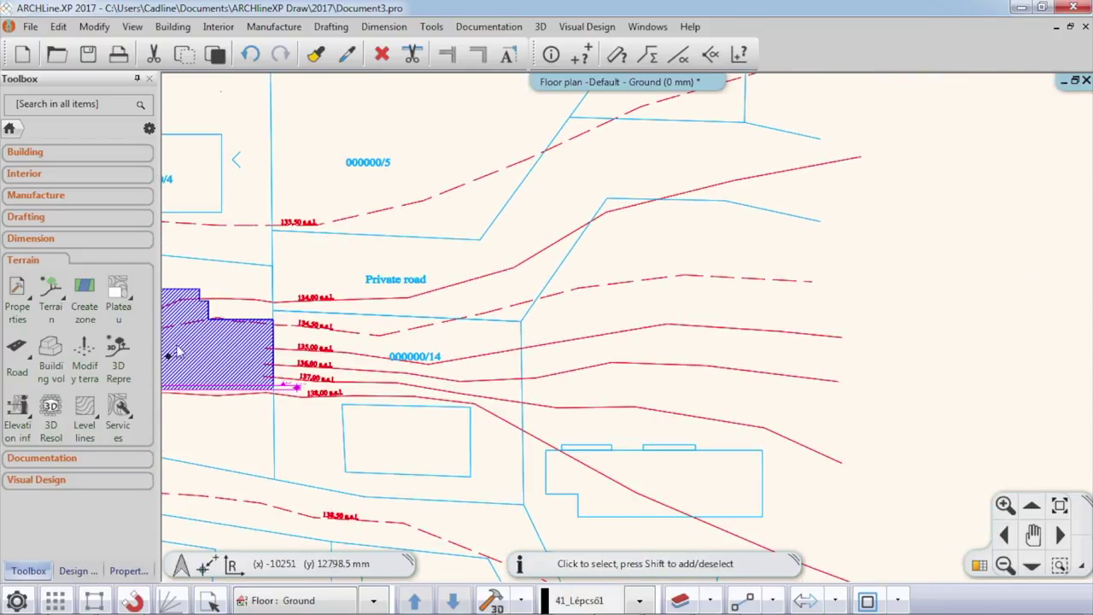
{"action": "left_click", "coordinate": [50, 295]}
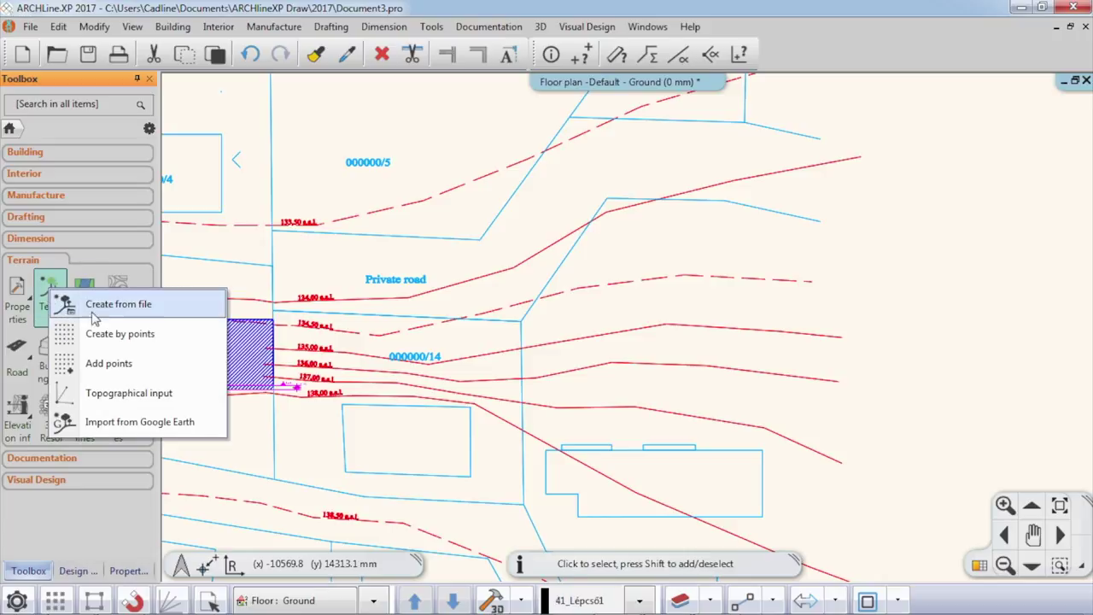
Step: Start creating the terrain by points and give the top contour a level-line height of 133.5 m
{"action": "left_click", "coordinate": [177, 341]}
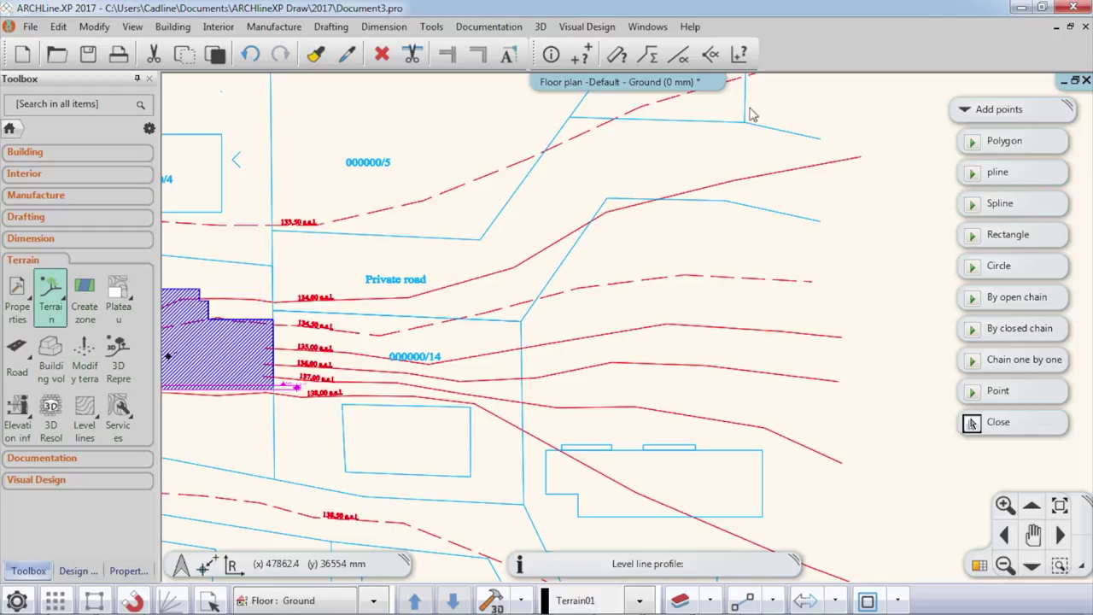
{"action": "left_click", "coordinate": [1016, 297]}
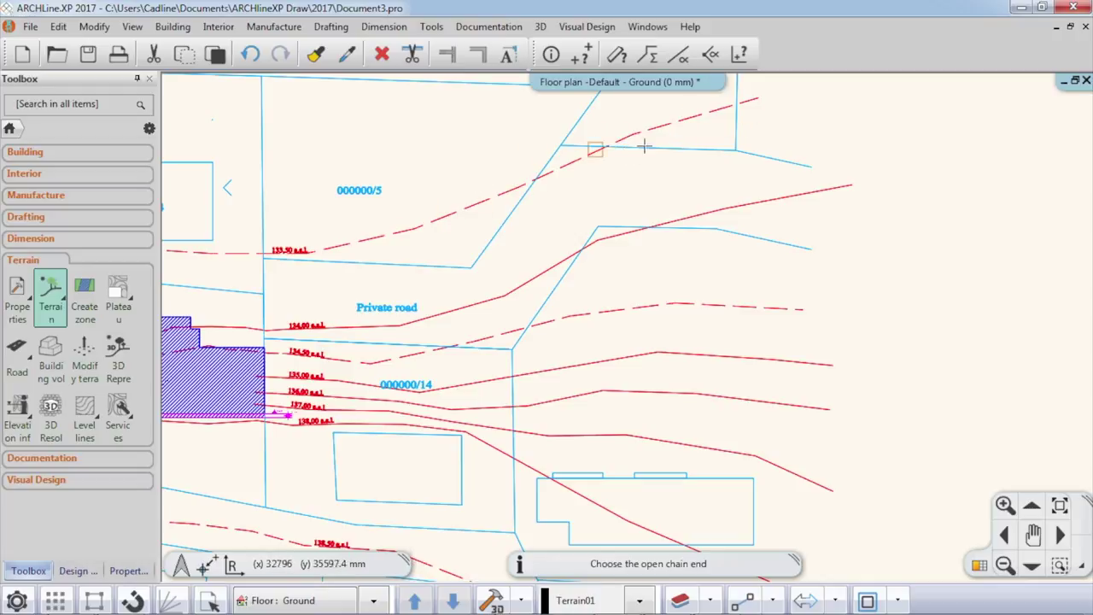
{"action": "left_click", "coordinate": [697, 114]}
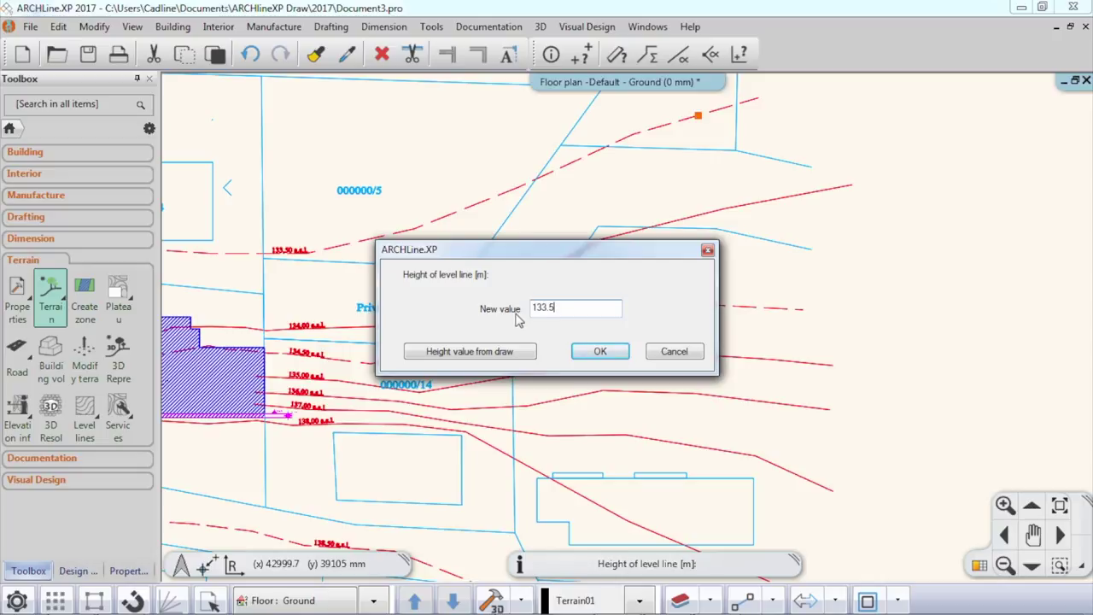
{"action": "left_click", "coordinate": [598, 351]}
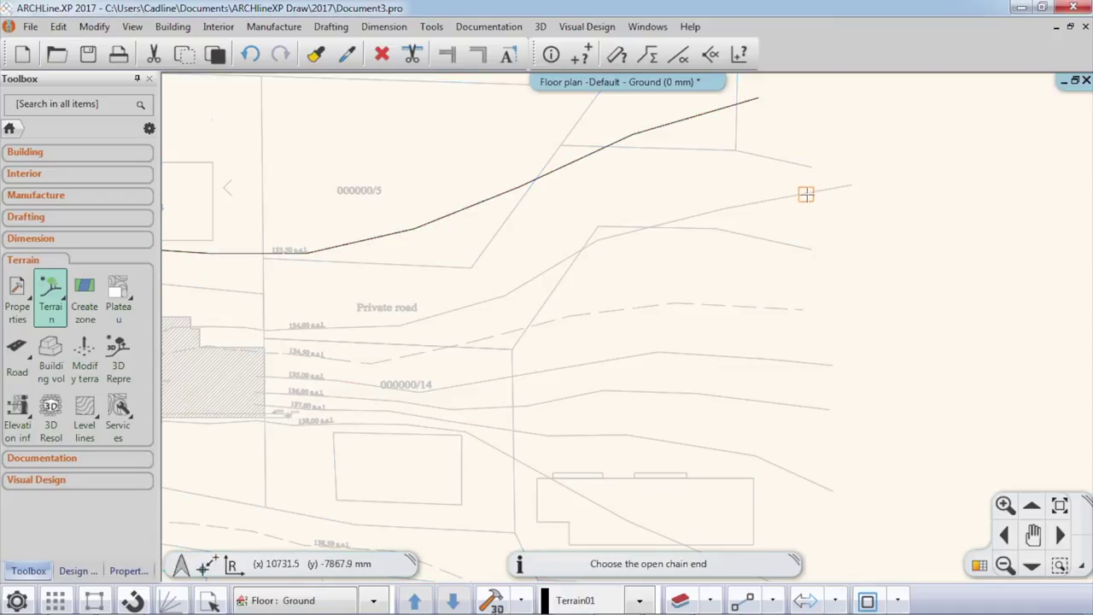
Step: Assign heights of 134, 134.5 and 135 m to the next three contour lines
{"action": "left_click", "coordinate": [814, 193]}
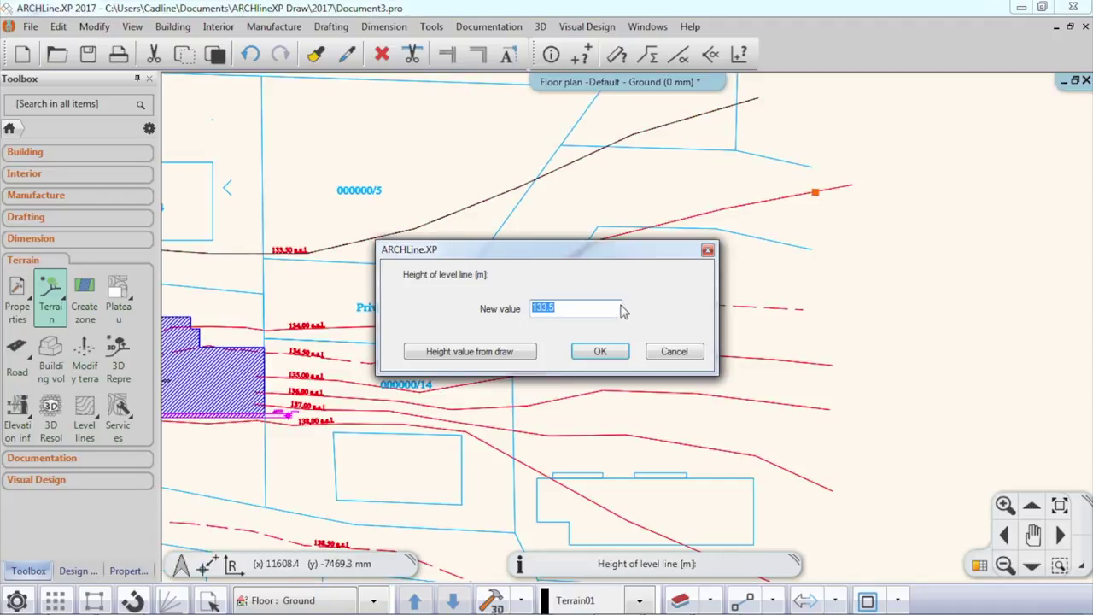
{"action": "type", "text": "134"}
{"action": "key", "text": "Return"}
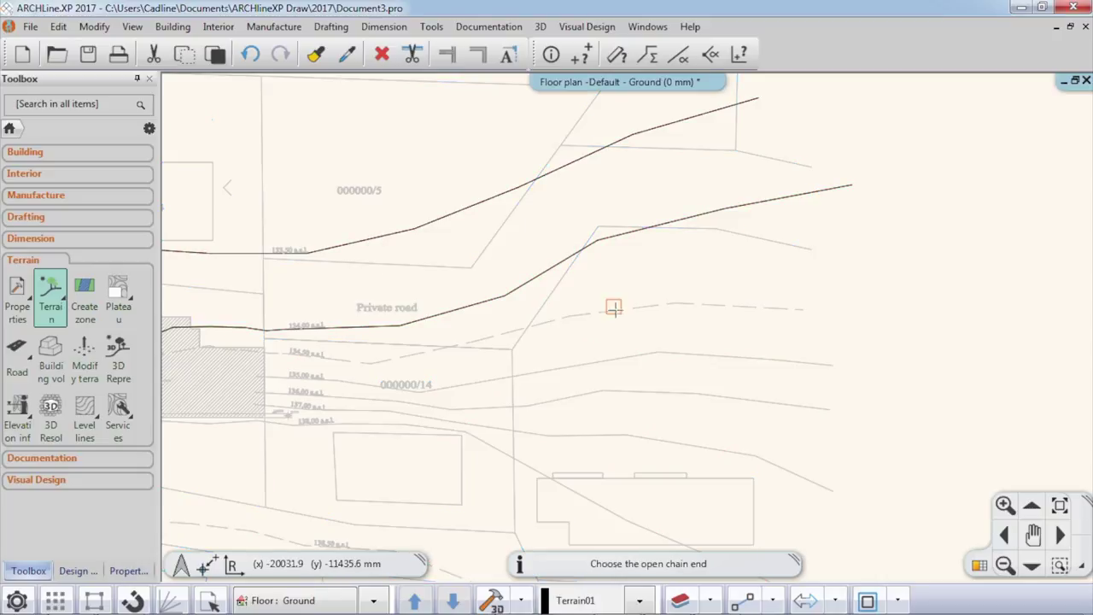
{"action": "left_click", "coordinate": [771, 308]}
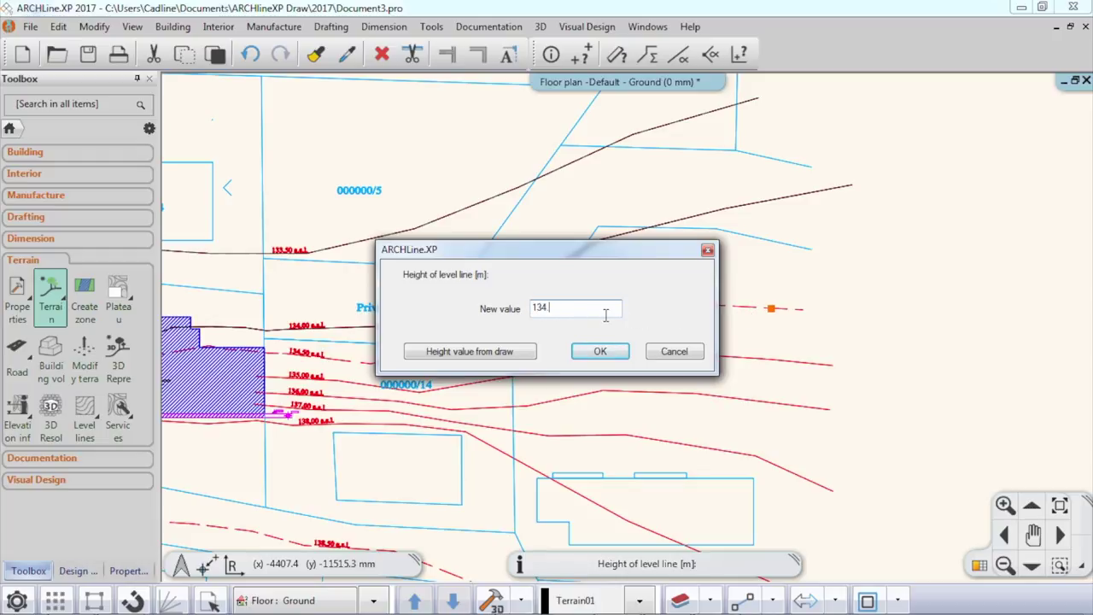
{"action": "left_click", "coordinate": [601, 351]}
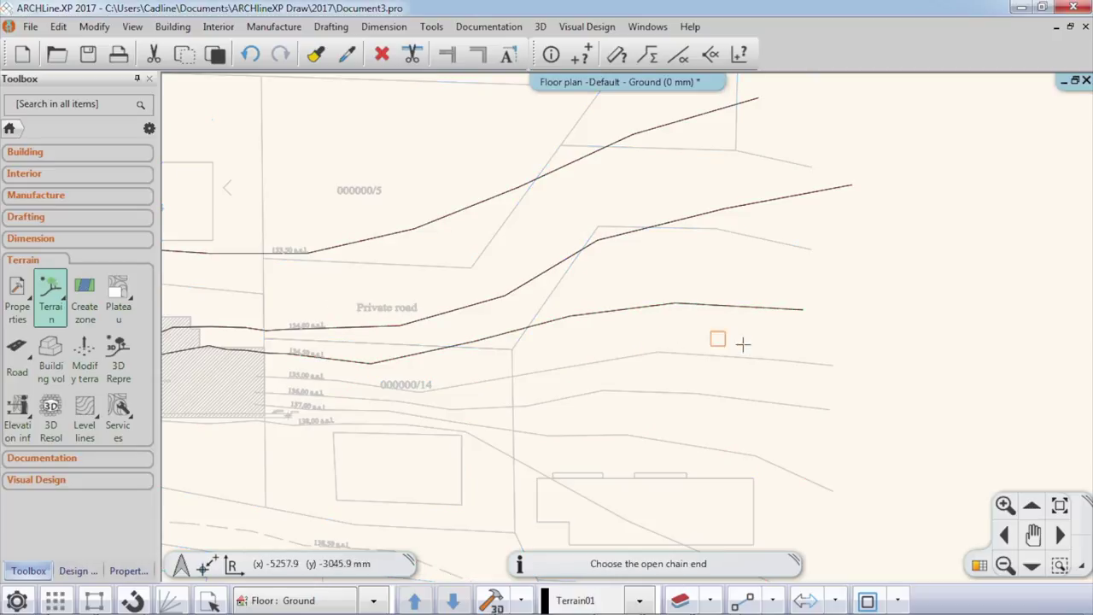
{"action": "left_click", "coordinate": [800, 363]}
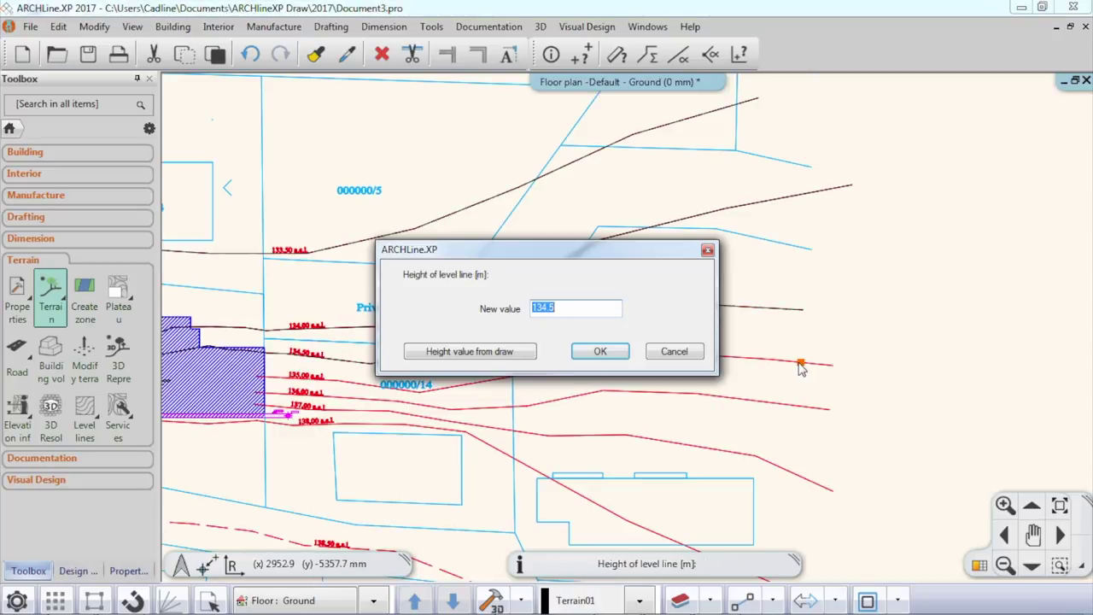
{"action": "type", "text": "135"}
{"action": "left_click", "coordinate": [616, 351]}
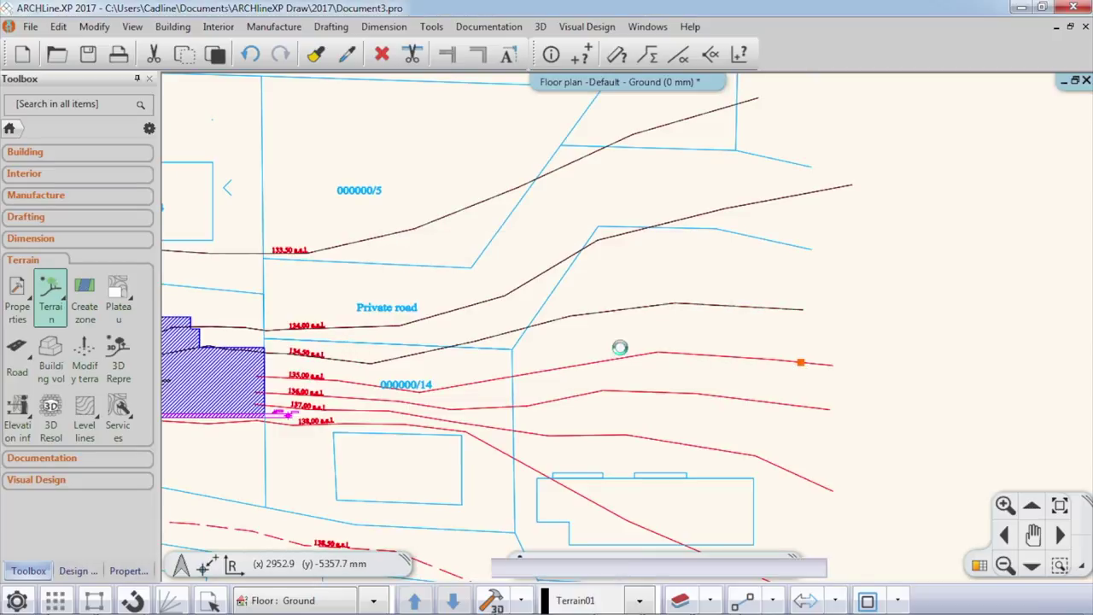
Step: Assign heights of 136, 137, 138 and 138.5 m to the remaining contour lines
{"action": "left_click", "coordinate": [806, 408]}
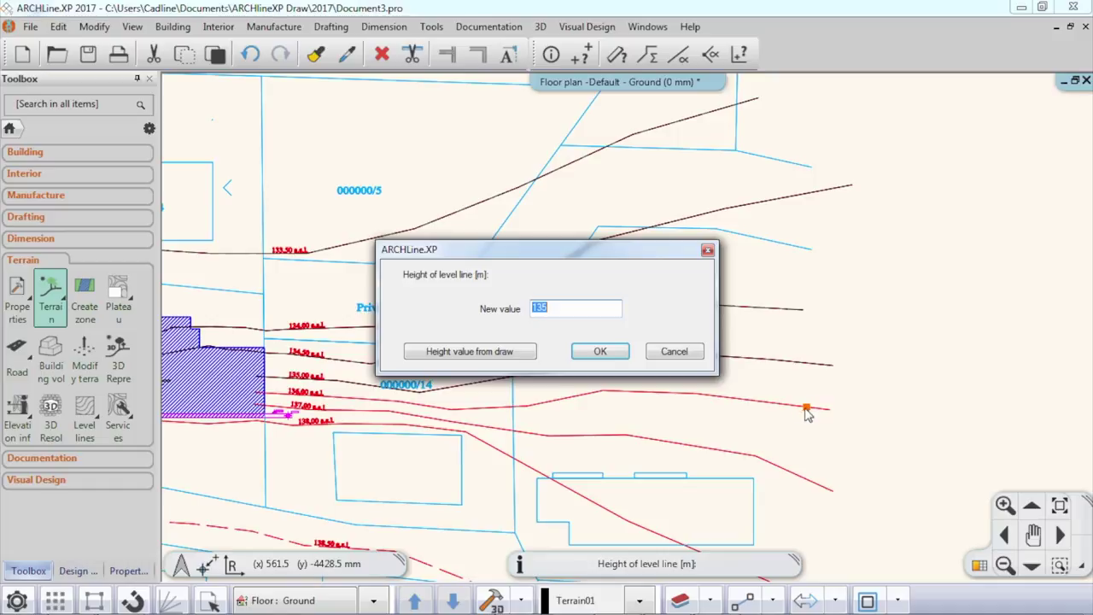
{"action": "left_click", "coordinate": [597, 350]}
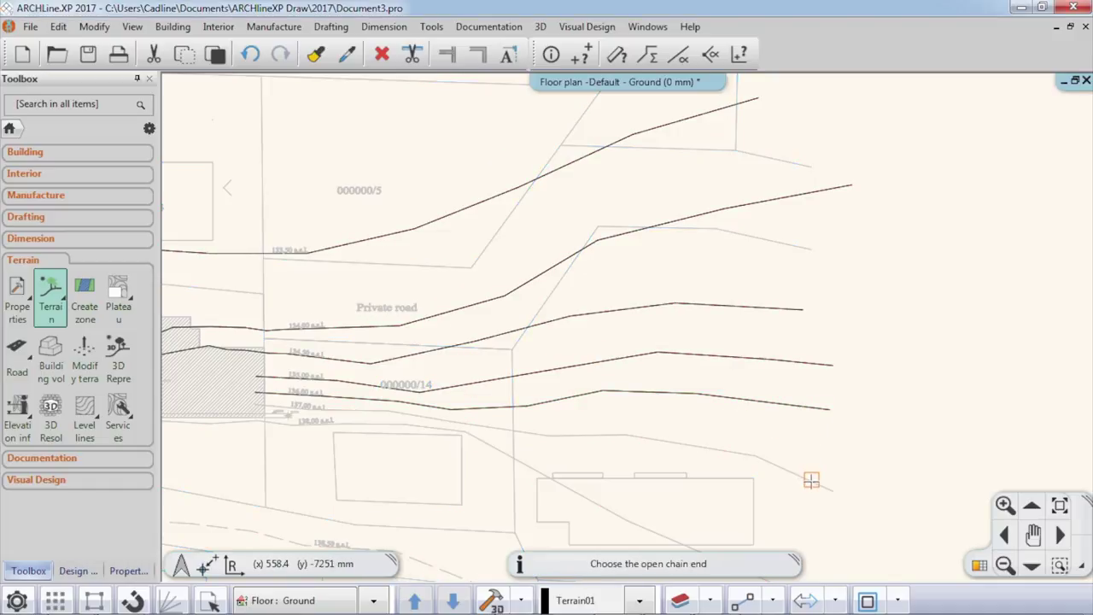
{"action": "left_click", "coordinate": [811, 481]}
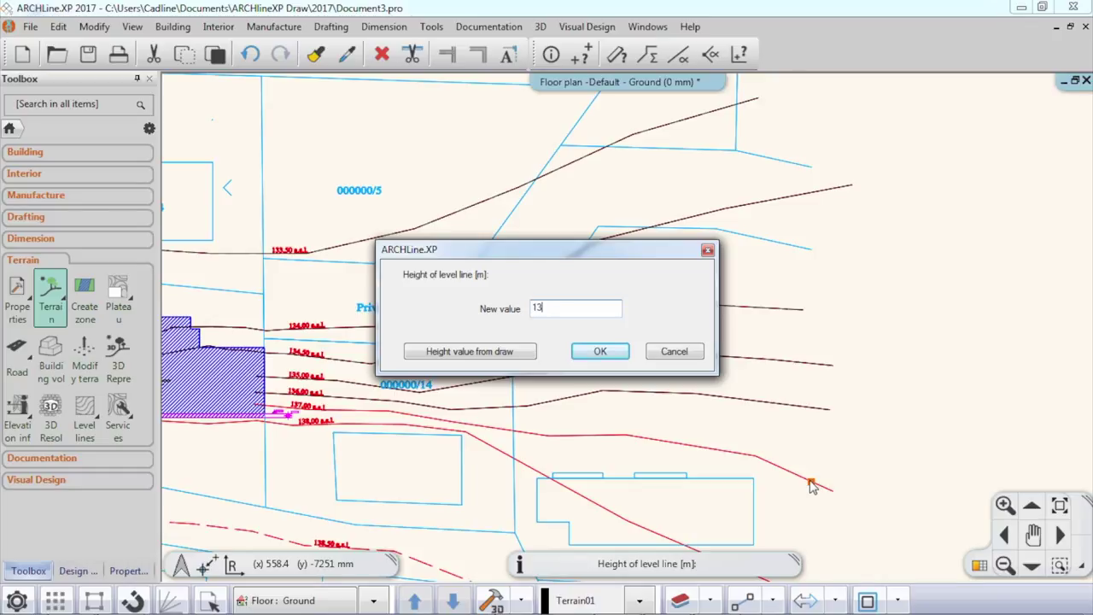
{"action": "key", "text": "Return"}
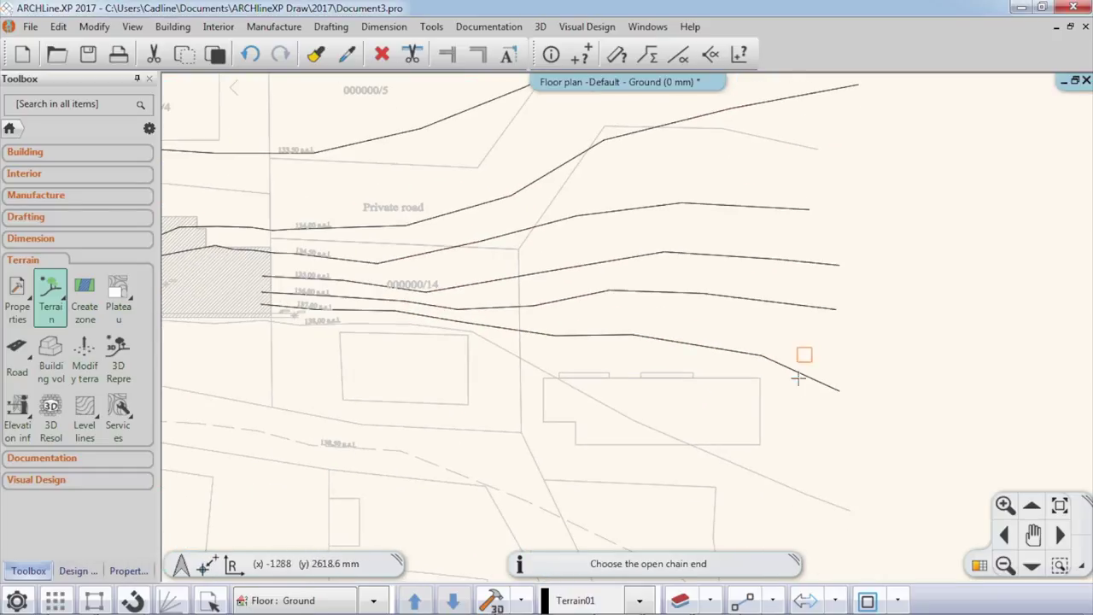
{"action": "left_click", "coordinate": [797, 491]}
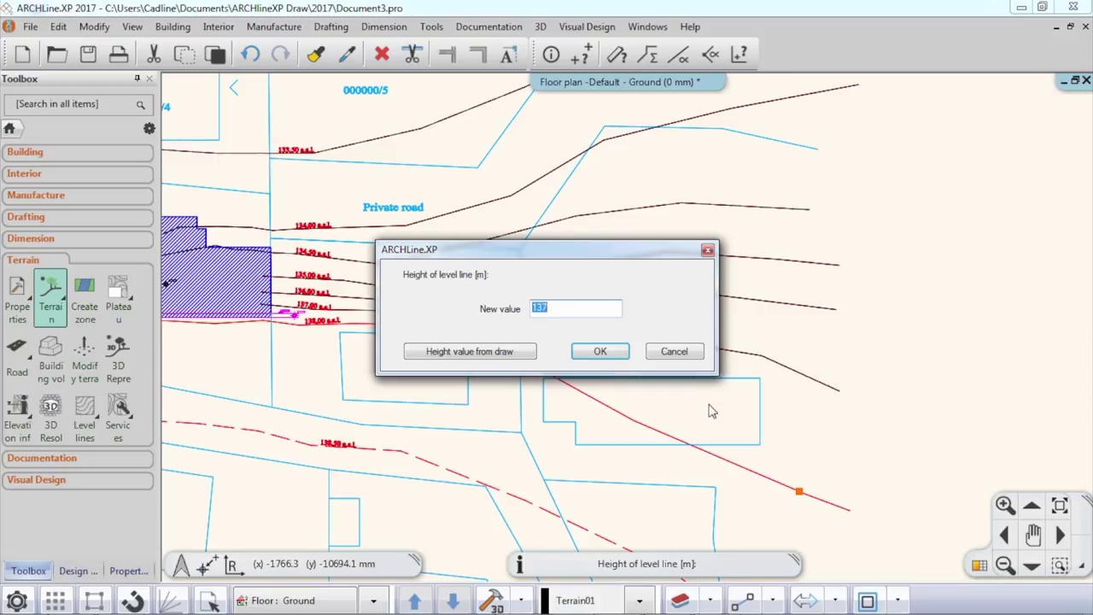
{"action": "type", "text": "13"}
{"action": "key", "text": "Return"}
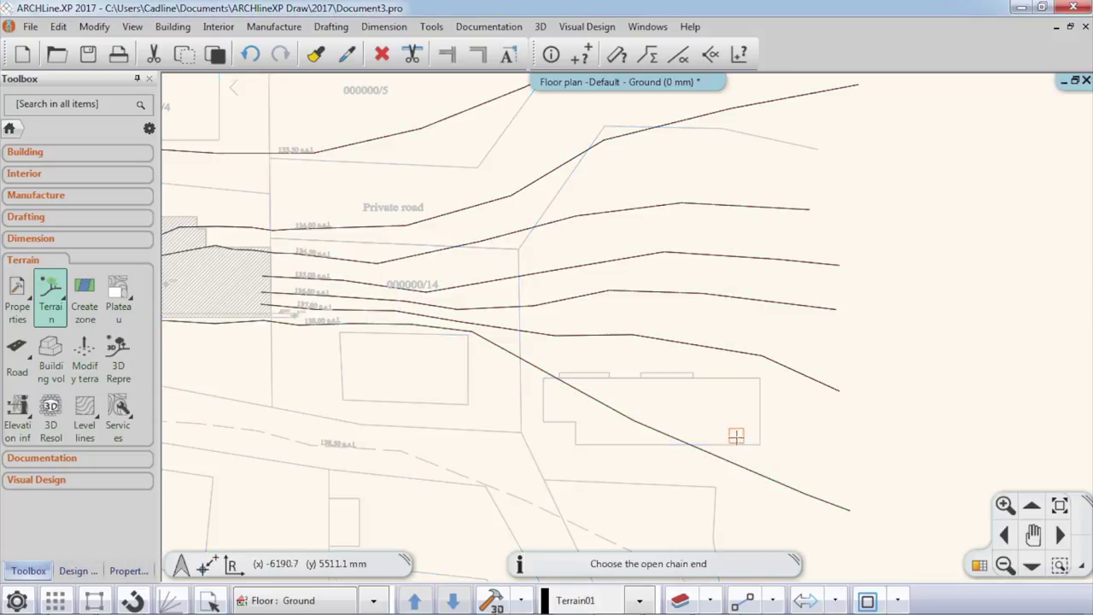
{"action": "left_click", "coordinate": [746, 530]}
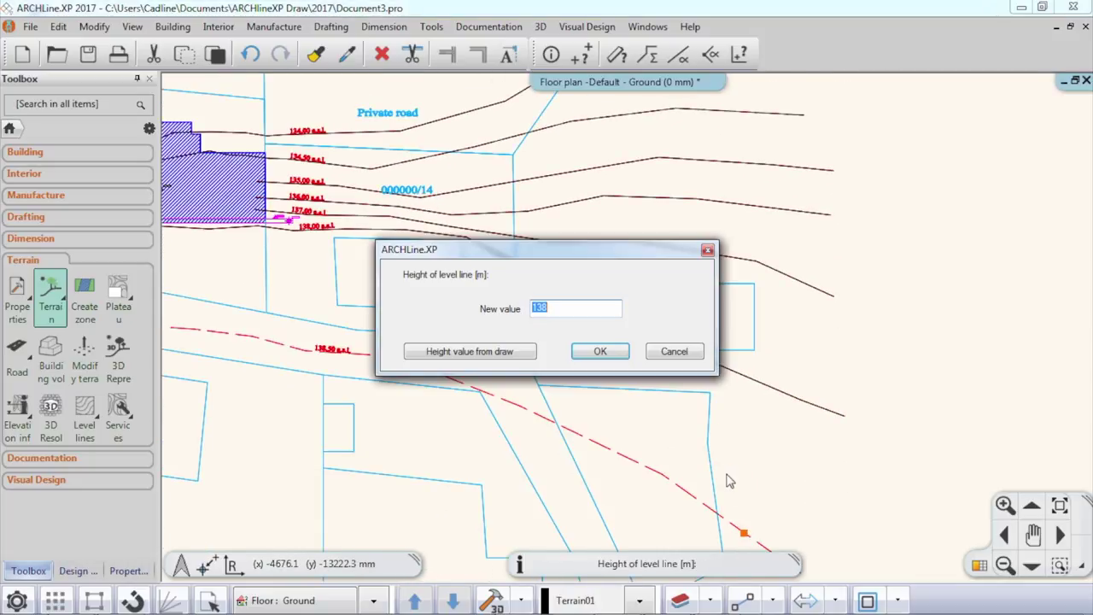
{"action": "type", "text": "13"}
{"action": "left_click", "coordinate": [617, 354]}
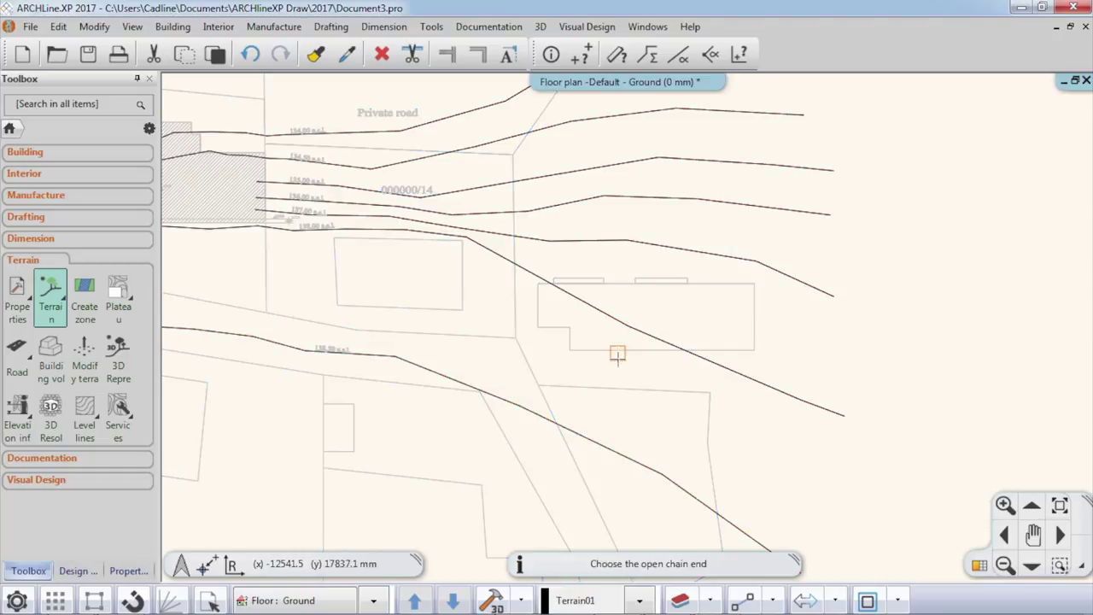
Step: End the level line command and open a 3D view of the terrain beside the plan
{"action": "left_click", "coordinate": [618, 368]}
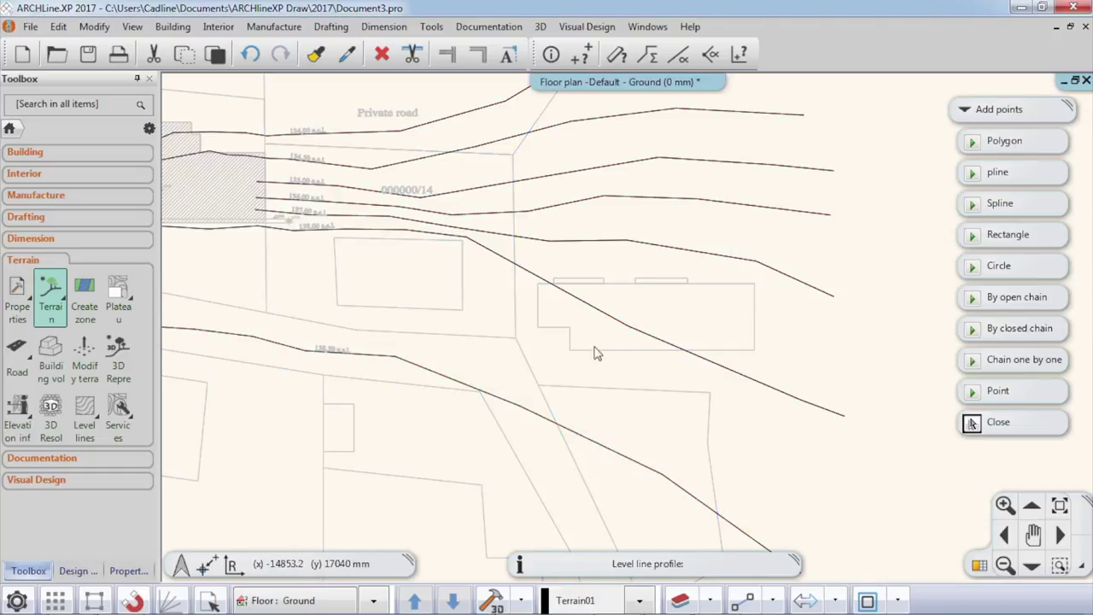
{"action": "key", "text": "Escape"}
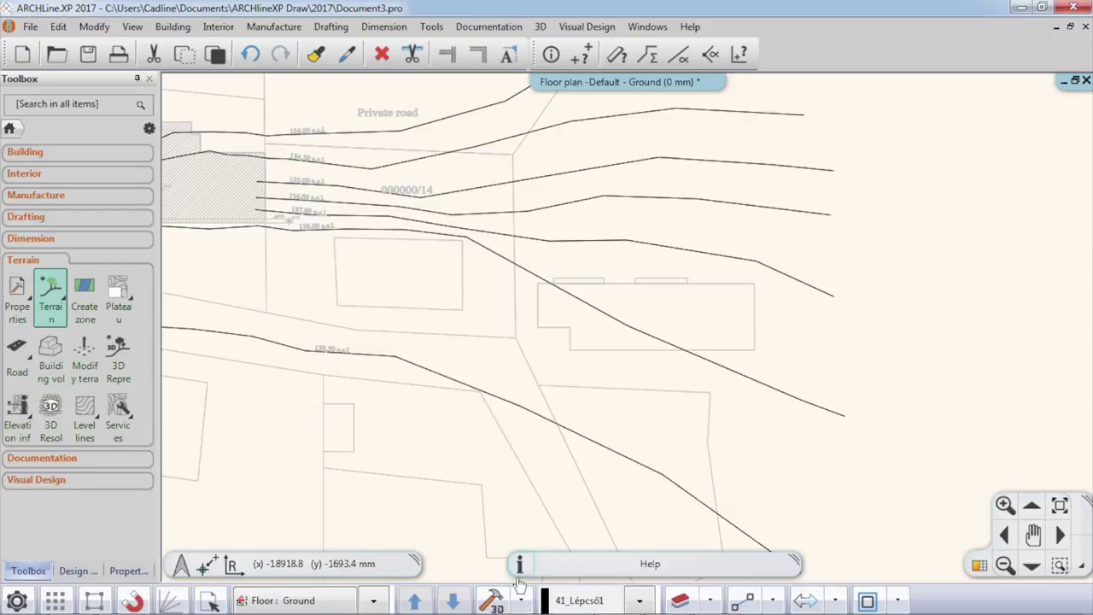
{"action": "left_click", "coordinate": [495, 602]}
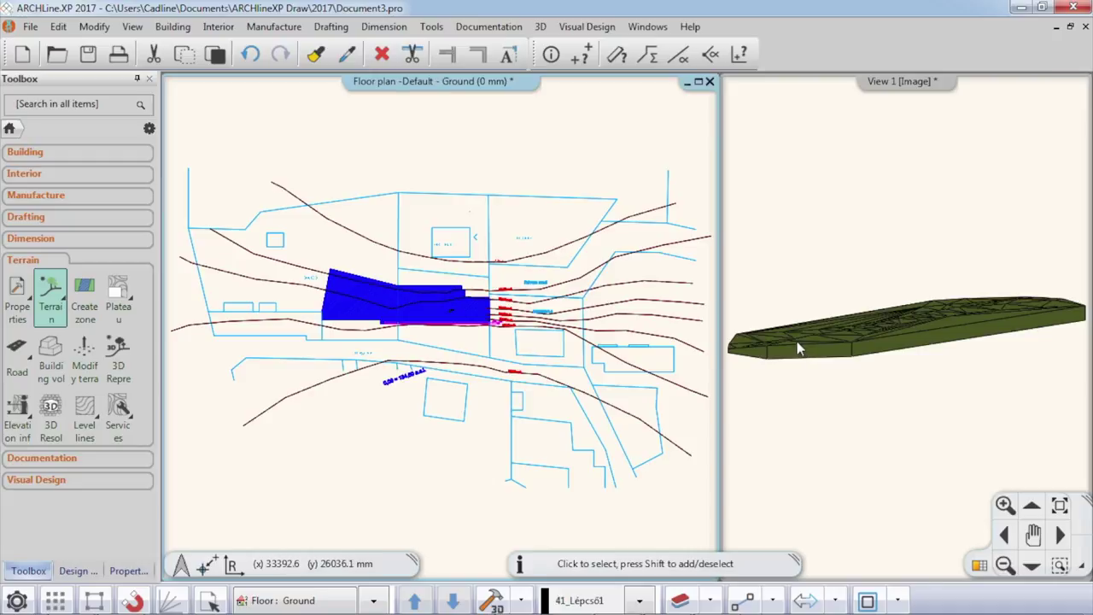
Step: Set the terrain's 3D Representation to Contours so its level lines appear on the surface
{"action": "middle_click_drag", "start_coordinate": [796, 341], "coordinate": [898, 349]}
{"action": "left_click", "coordinate": [870, 321]}
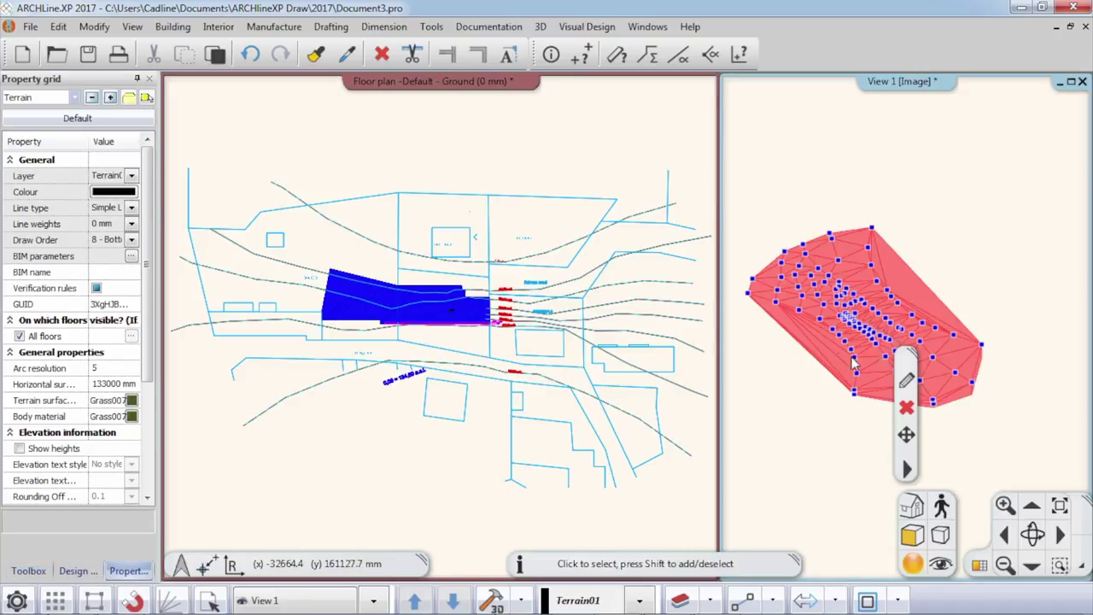
{"action": "left_click", "coordinate": [907, 468]}
{"action": "mouse_move", "coordinate": [818, 341]}
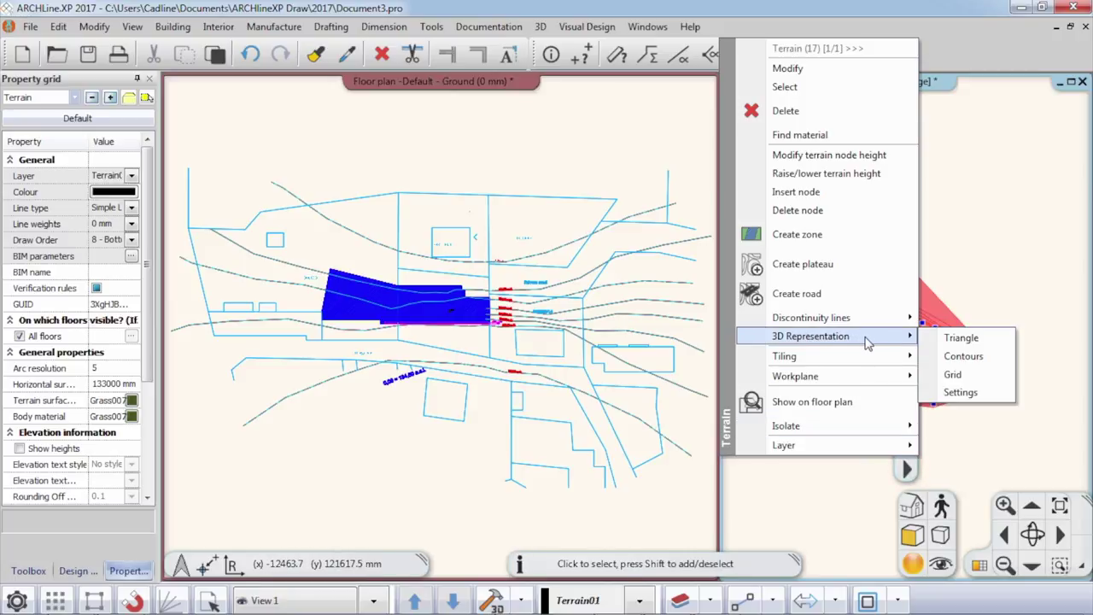
{"action": "left_click", "coordinate": [959, 356]}
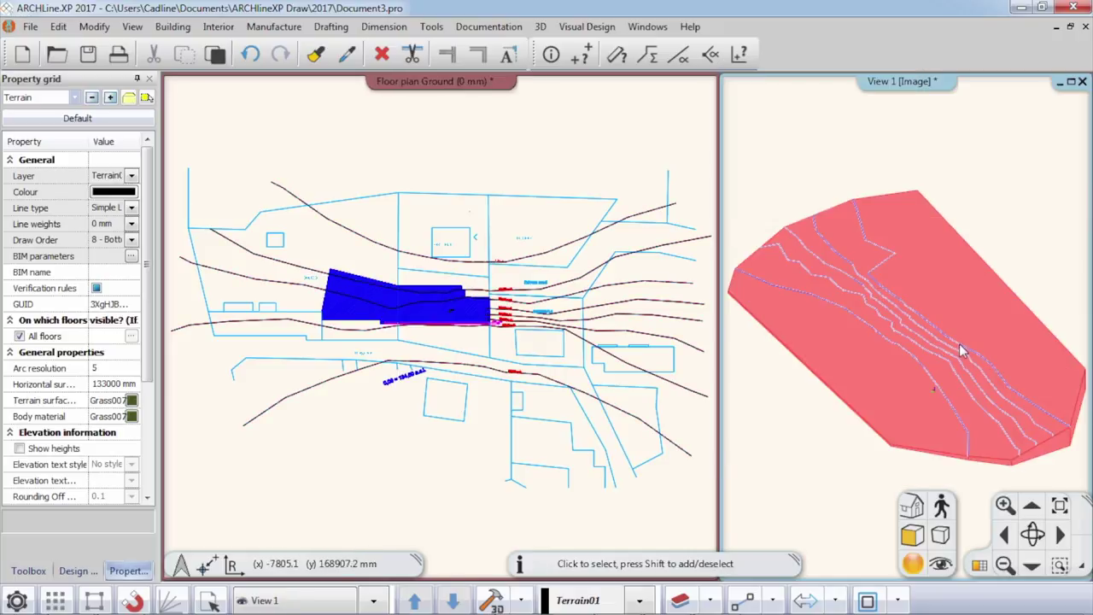
{"action": "left_click", "coordinate": [820, 162]}
{"action": "left_click_drag", "start_coordinate": [823, 166], "coordinate": [908, 314]}
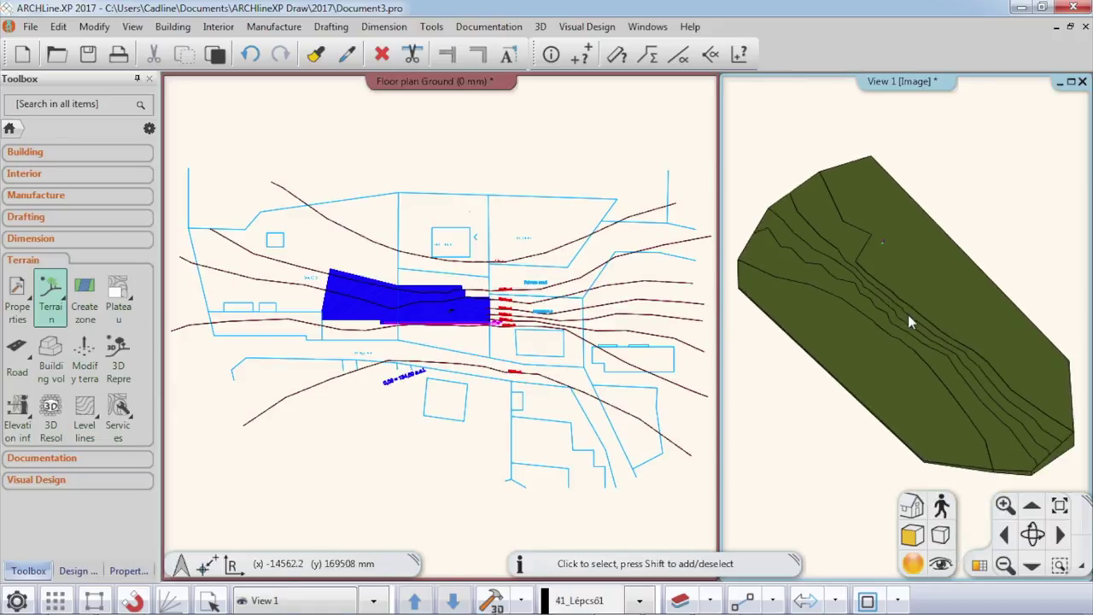
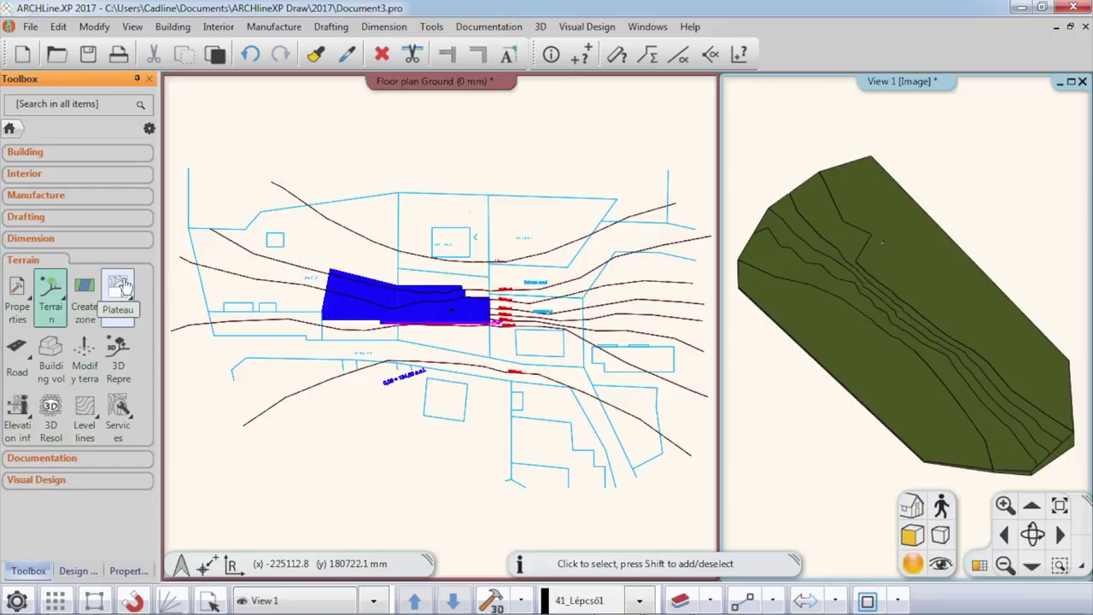
Step: Start a terrain plateau that takes its outline from an existing item
{"action": "left_click", "coordinate": [311, 275]}
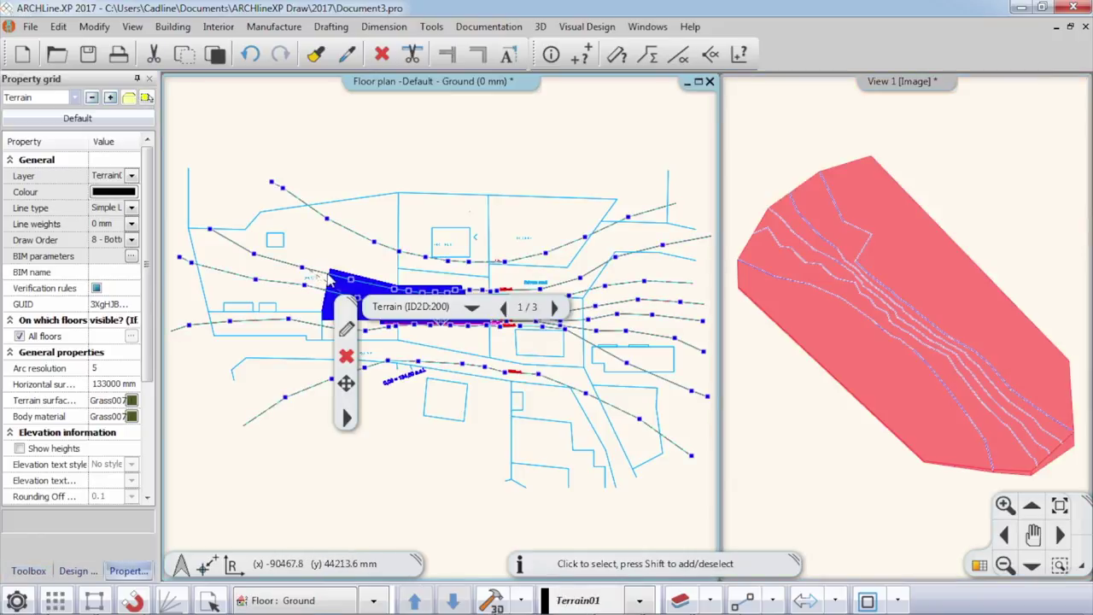
{"action": "left_click", "coordinate": [345, 417]}
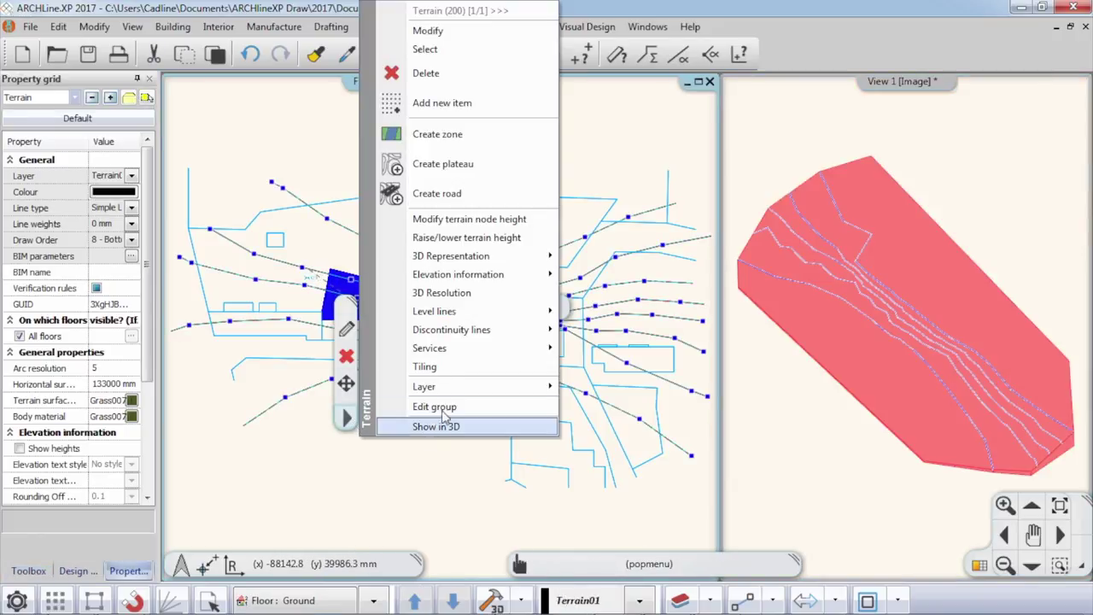
{"action": "left_click", "coordinate": [502, 168]}
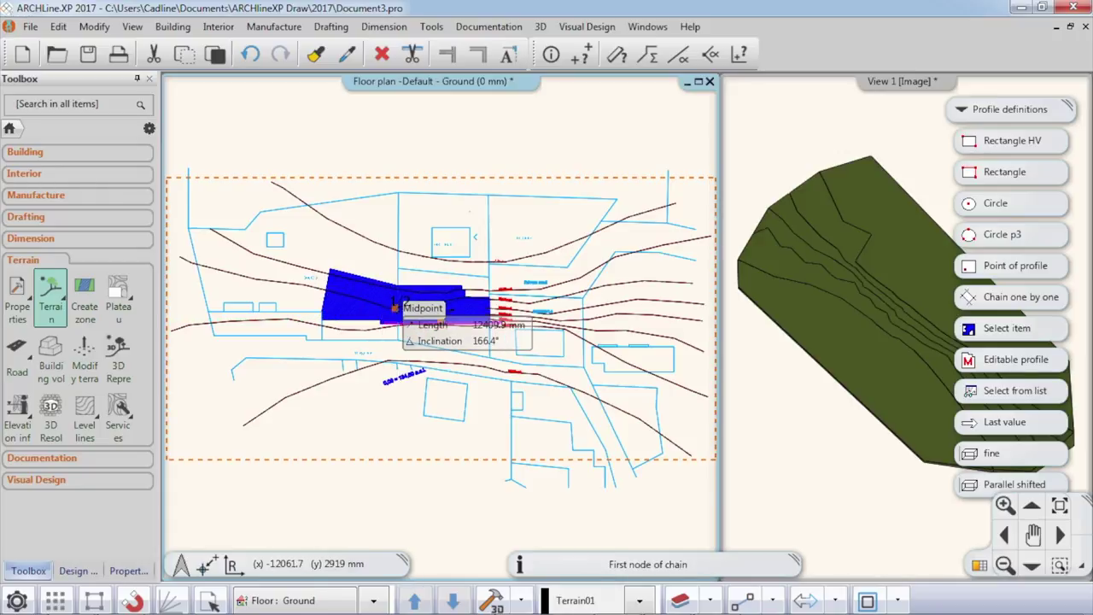
{"action": "scroll", "coordinate": [395, 307], "scroll_direction": "up", "scroll_amount": 5}
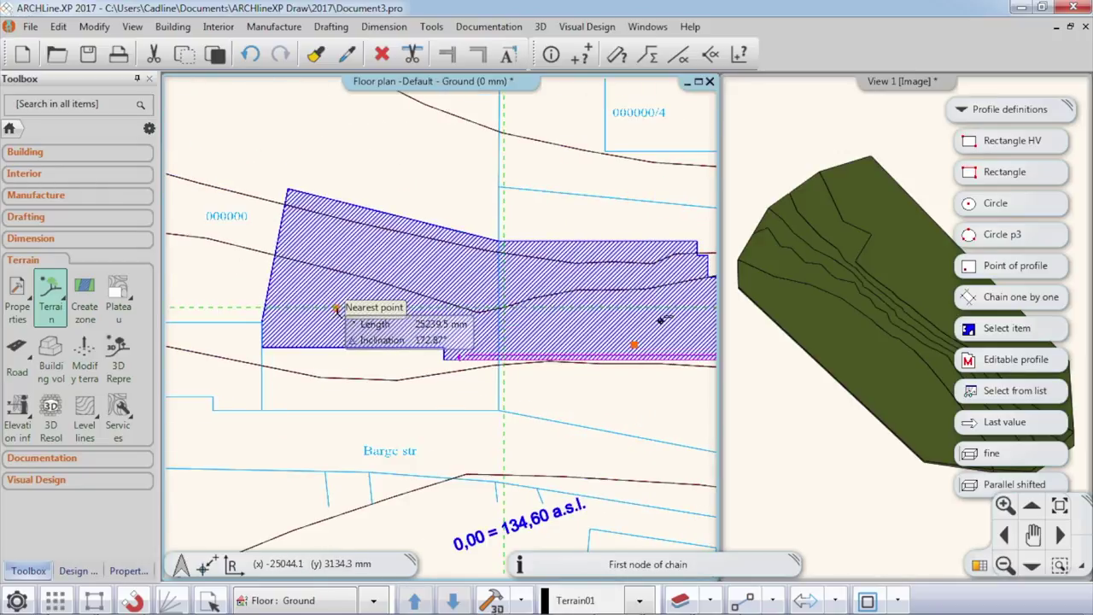
{"action": "left_click", "coordinate": [1025, 333]}
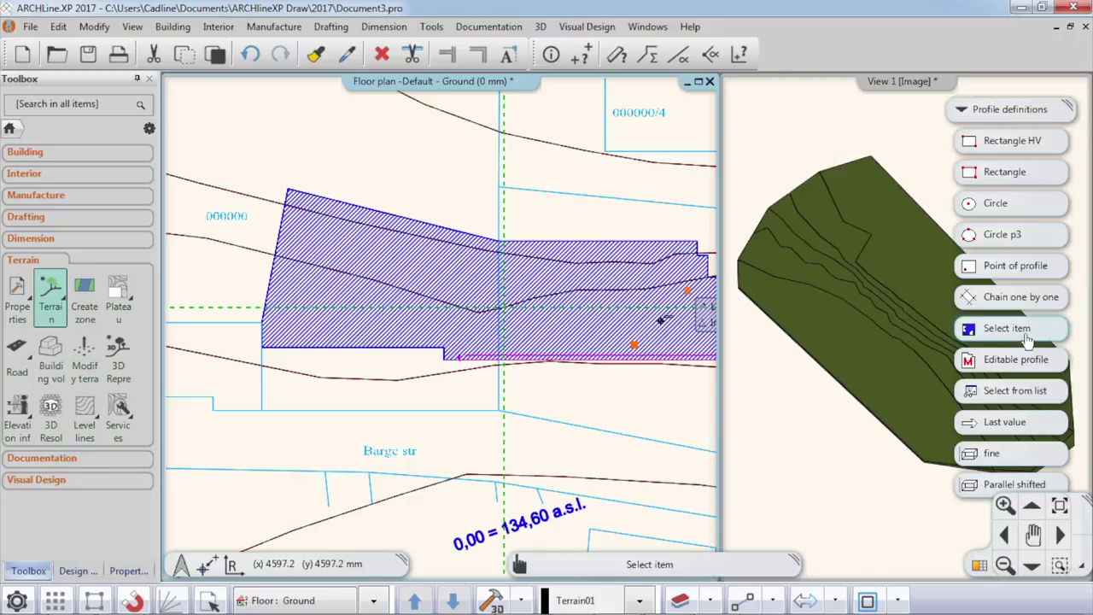
{"action": "left_click", "coordinate": [1027, 339]}
Step: Use the hatched plot as the outline, with 134 m height and 45° side slopes
{"action": "left_click", "coordinate": [333, 311]}
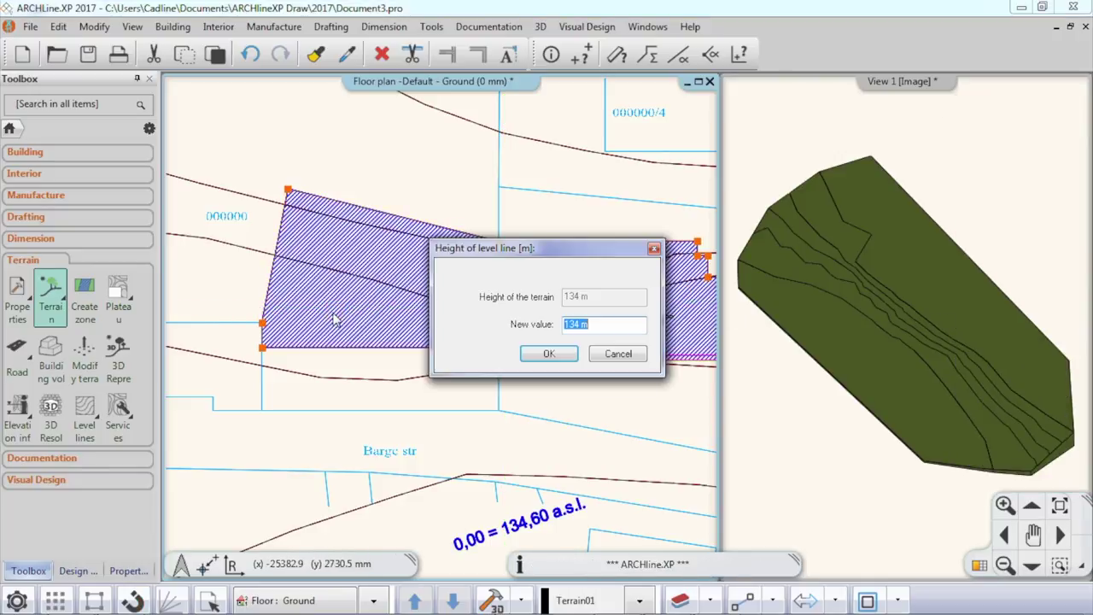
{"action": "mouse_move", "coordinate": [492, 247]}
{"action": "left_mouse_down"}
{"action": "mouse_move", "coordinate": [432, 417]}
{"action": "mouse_move", "coordinate": [508, 354]}
{"action": "mouse_move", "coordinate": [559, 235]}
{"action": "left_mouse_up"}
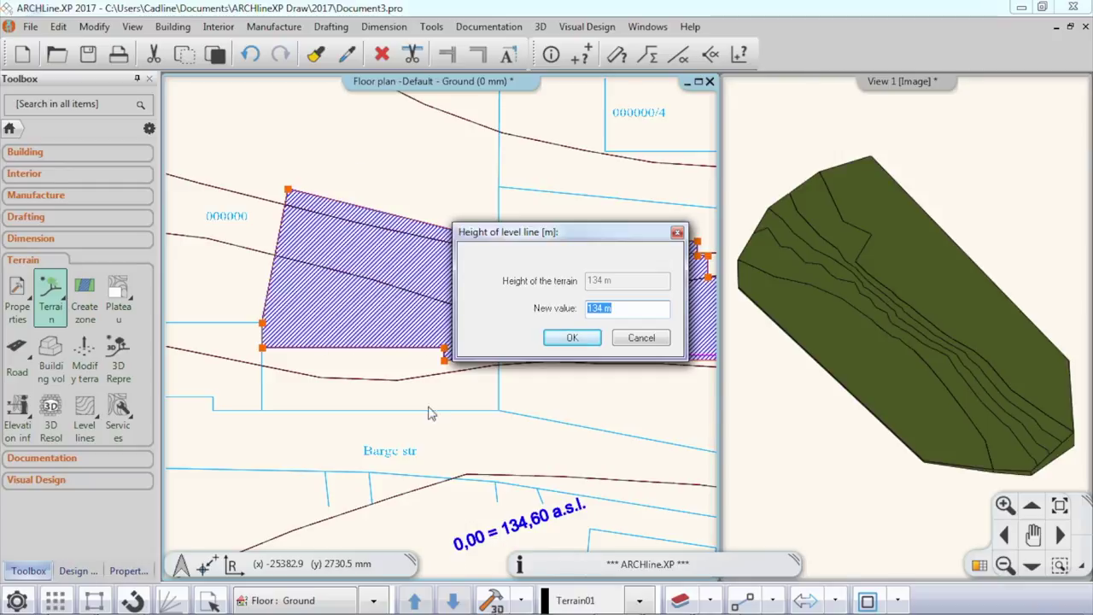
{"action": "left_click_drag", "start_coordinate": [623, 304], "coordinate": [603, 305]}
{"action": "left_click", "coordinate": [586, 339]}
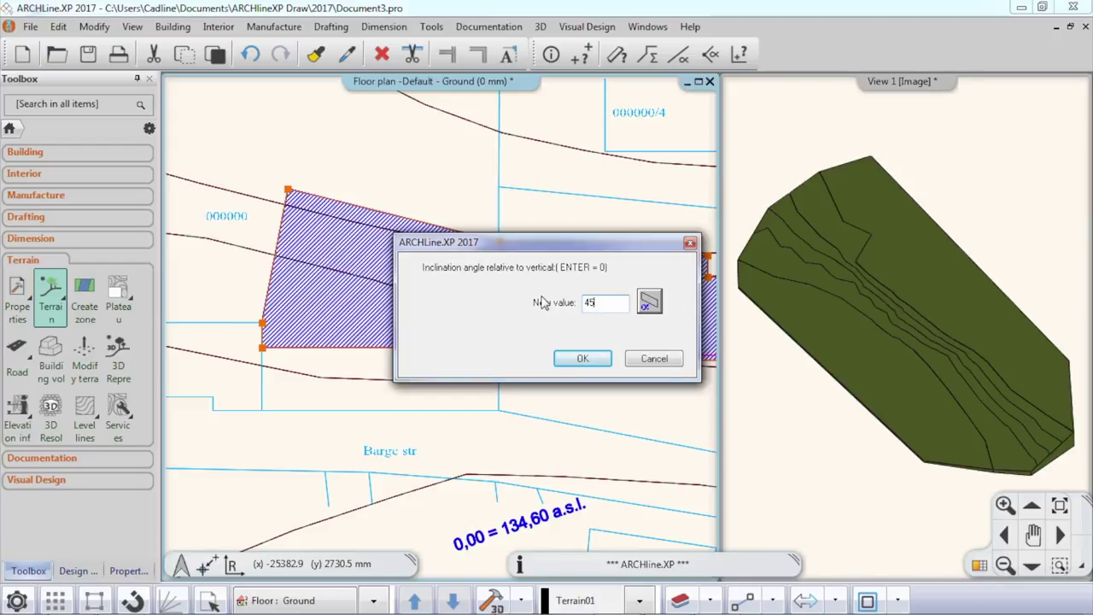
{"action": "left_click", "coordinate": [584, 359]}
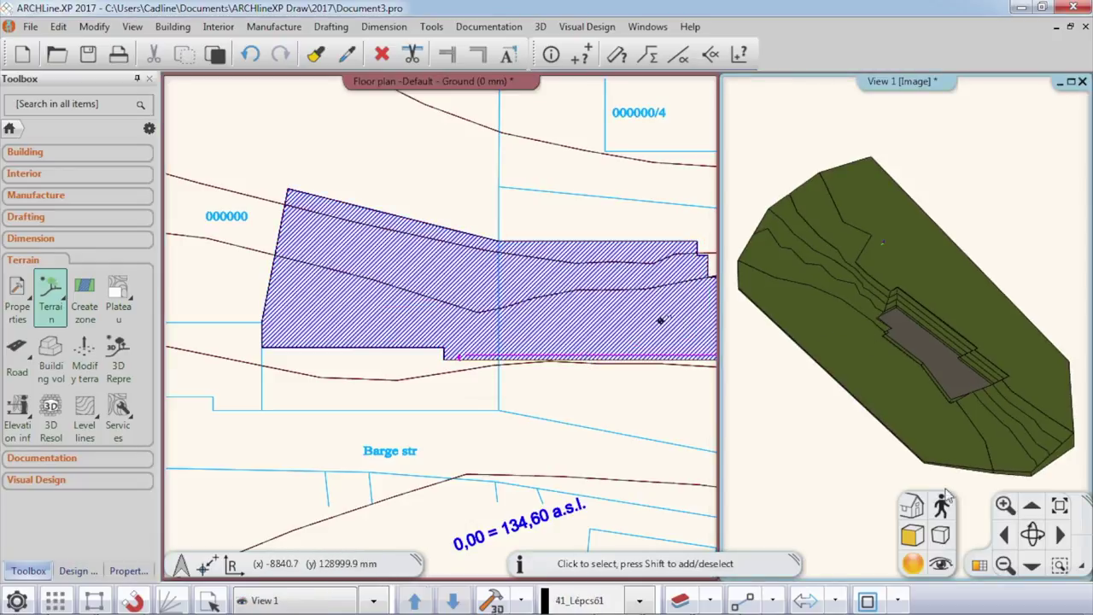
Step: Swap 3D View 1 into the main pane, then orbit and zoom in on the new plateau
{"action": "left_click", "coordinate": [979, 564]}
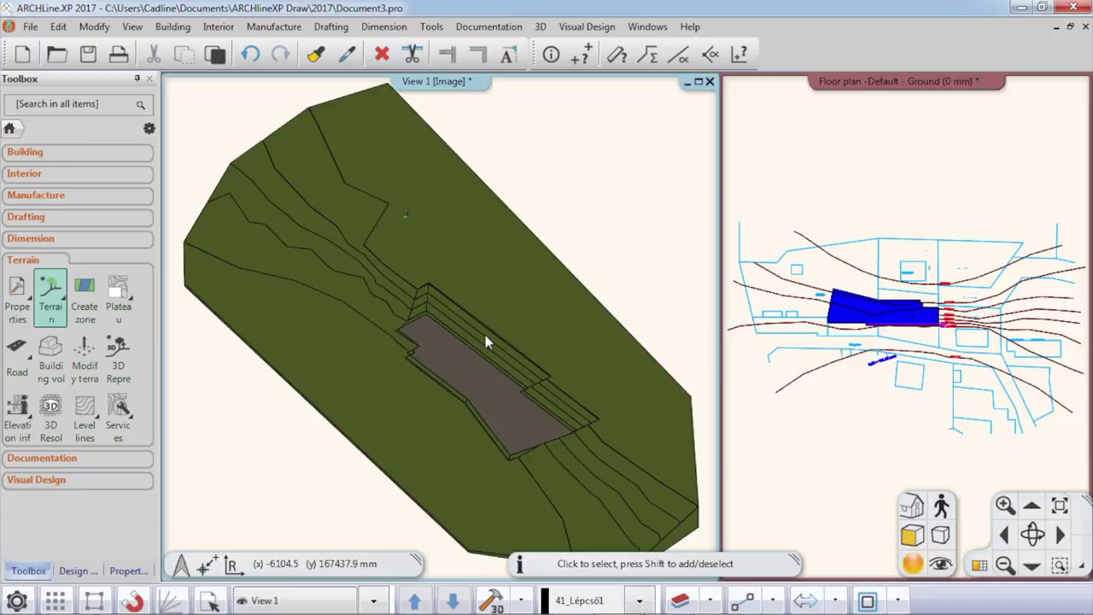
{"action": "middle_click_drag", "start_coordinate": [483, 335], "coordinate": [410, 276]}
{"action": "scroll", "coordinate": [512, 295], "scroll_direction": "up", "scroll_amount": 5}
{"action": "middle_click_drag", "start_coordinate": [508, 380], "coordinate": [598, 387]}
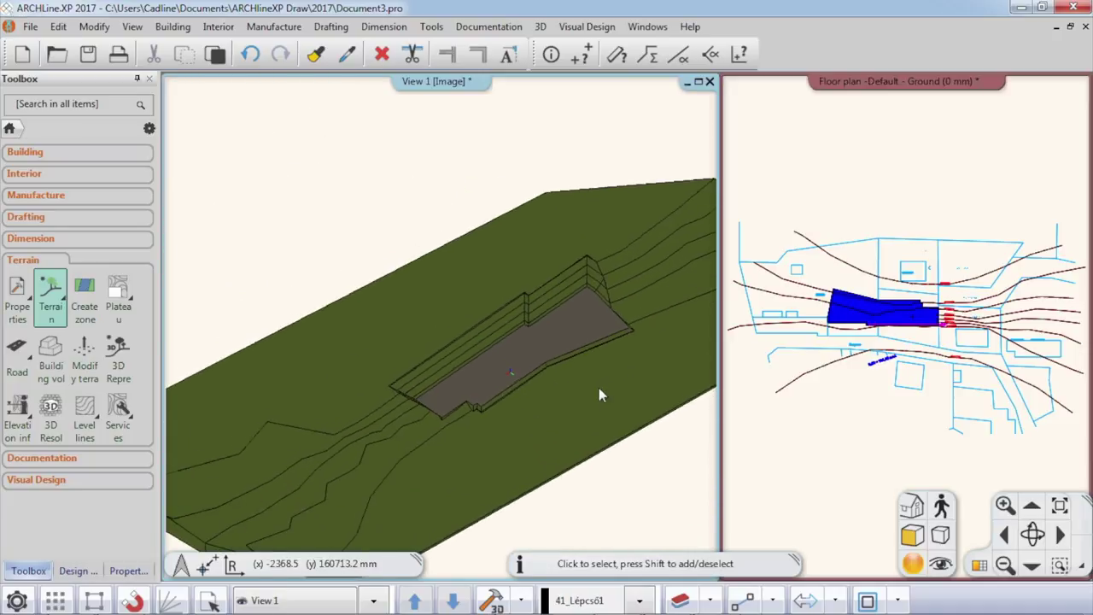
{"action": "scroll", "coordinate": [517, 362], "scroll_direction": "up", "scroll_amount": 6}
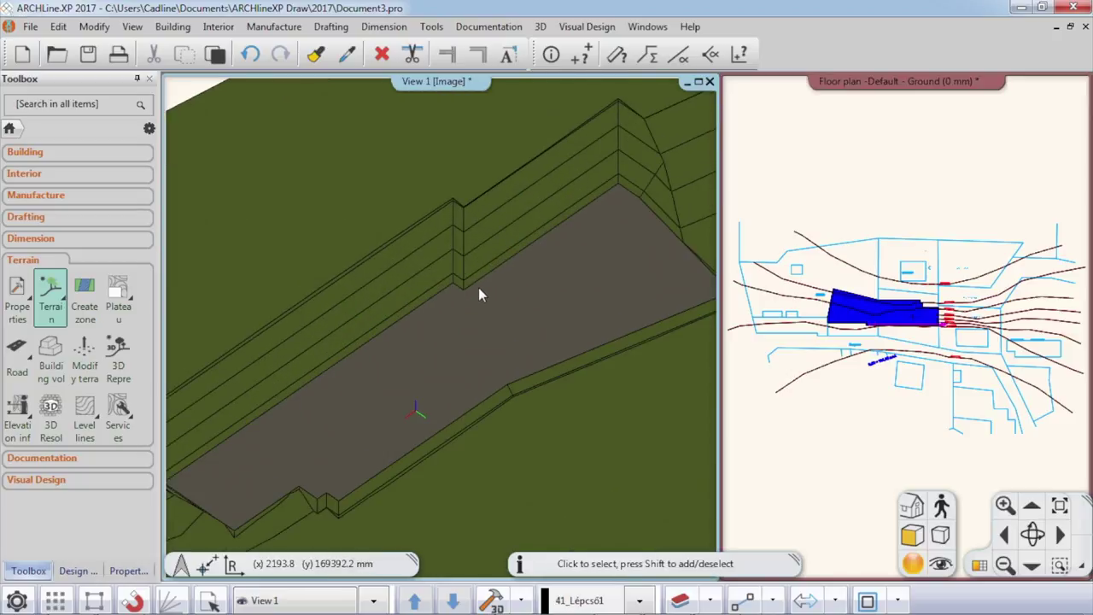
{"action": "scroll", "coordinate": [478, 290], "scroll_direction": "up", "scroll_amount": 4}
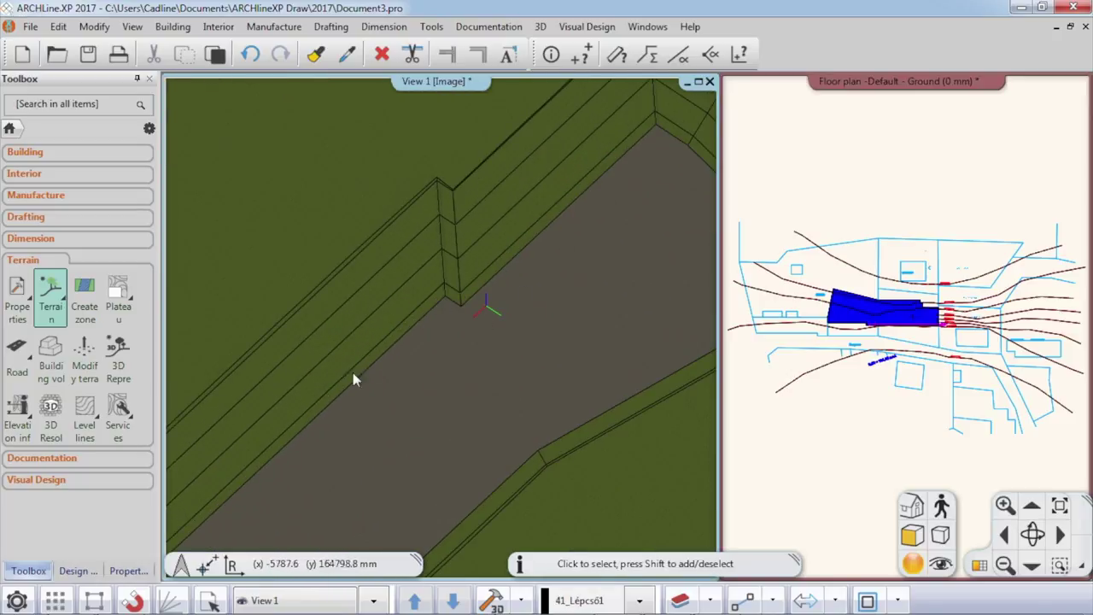
{"action": "middle_click_drag", "start_coordinate": [575, 214], "coordinate": [478, 286]}
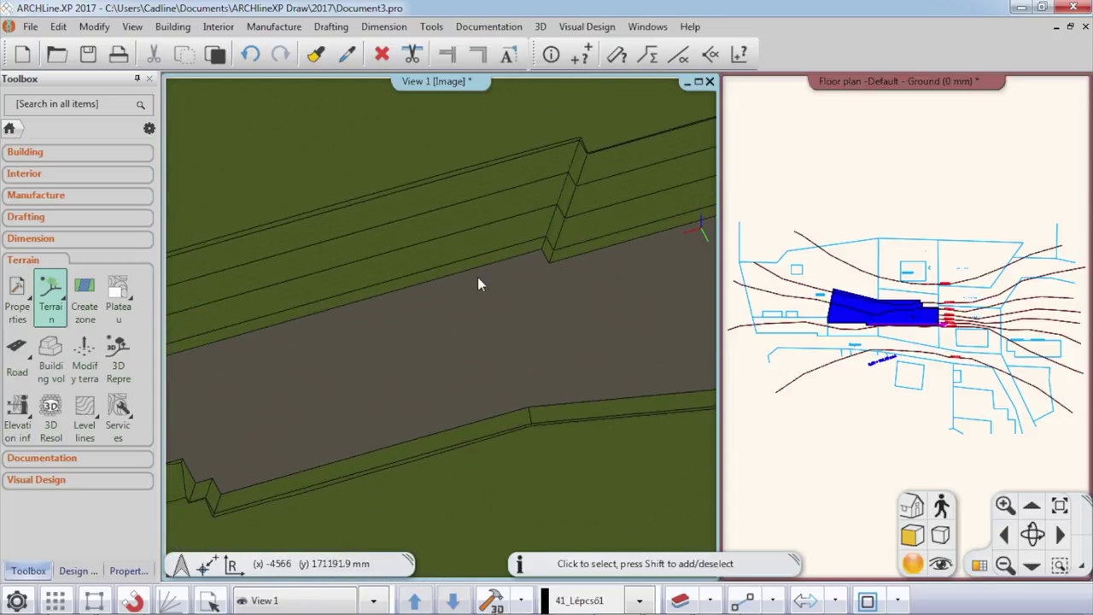
Step: Set the first plateau side's slope to 0° with Modify slope on this side
{"action": "right_click", "coordinate": [474, 272]}
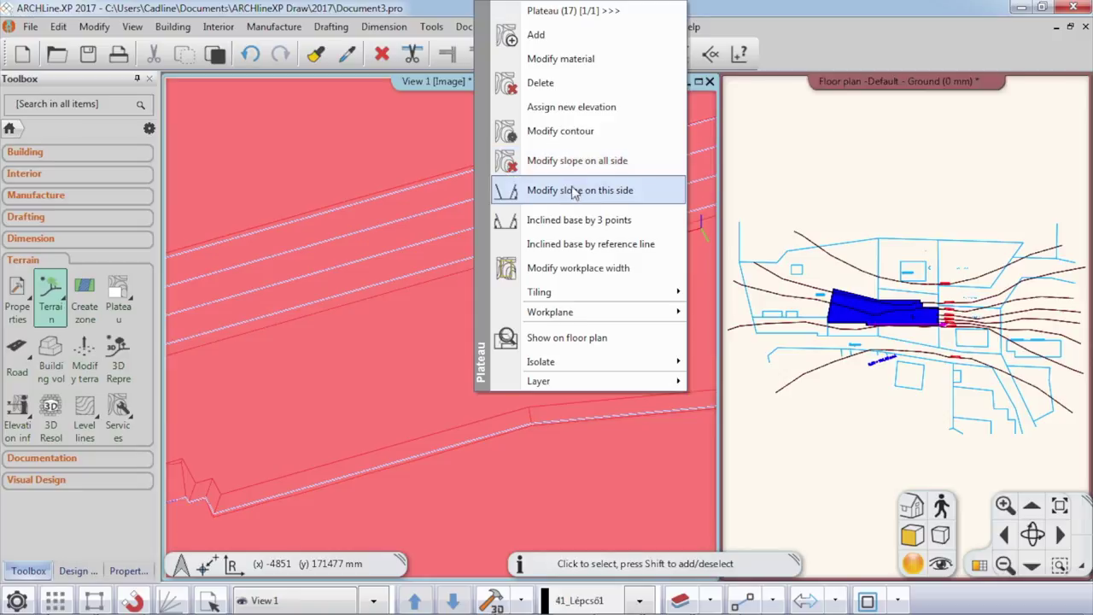
{"action": "left_click", "coordinate": [622, 192]}
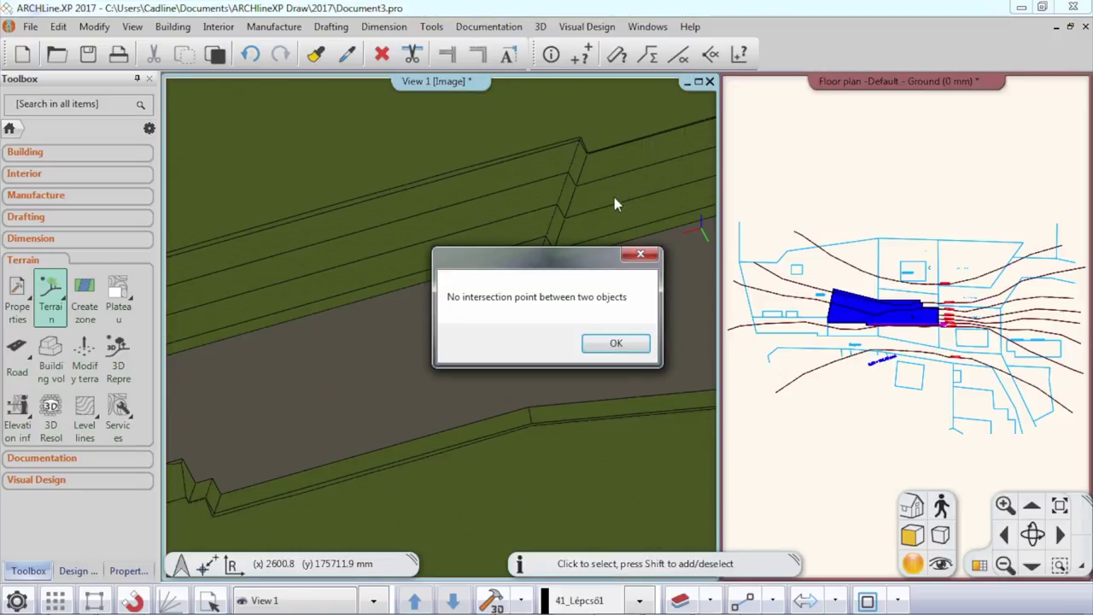
{"action": "left_click", "coordinate": [615, 343]}
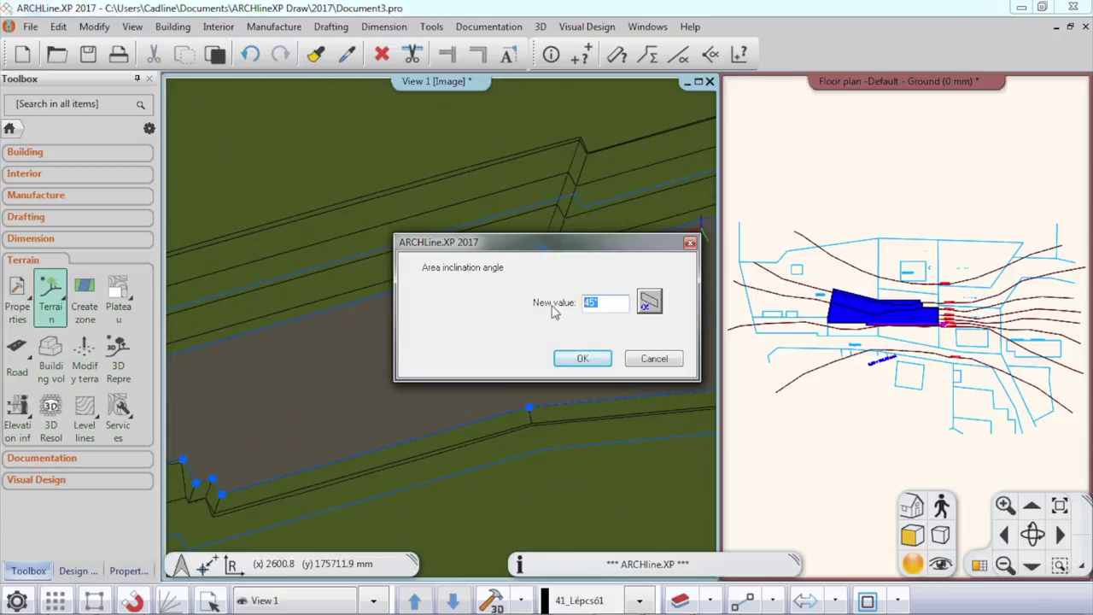
{"action": "type", "text": "0"}
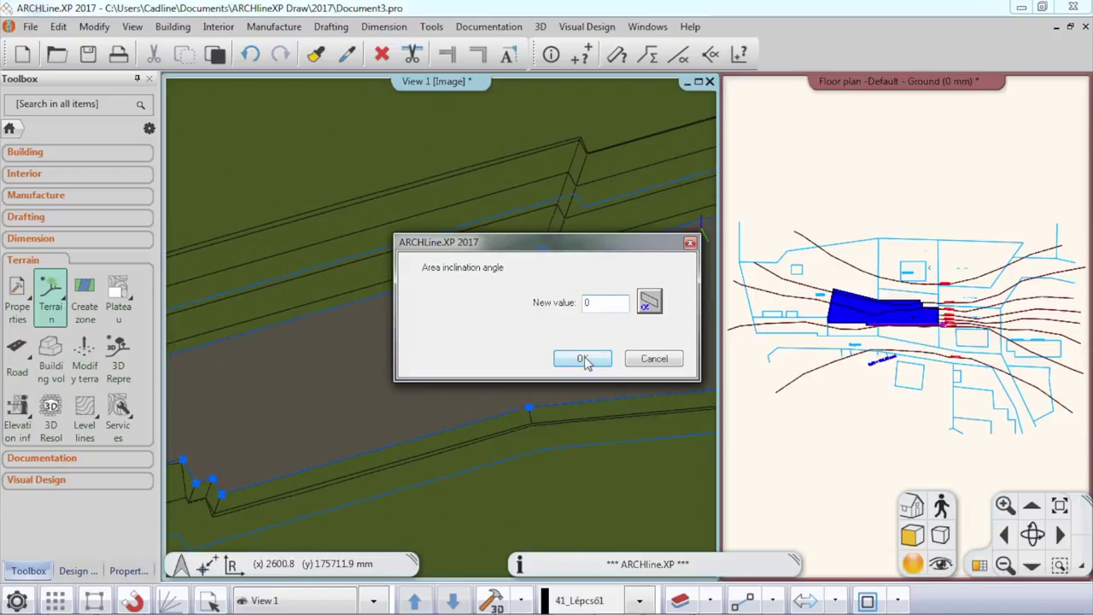
{"action": "left_click", "coordinate": [584, 360]}
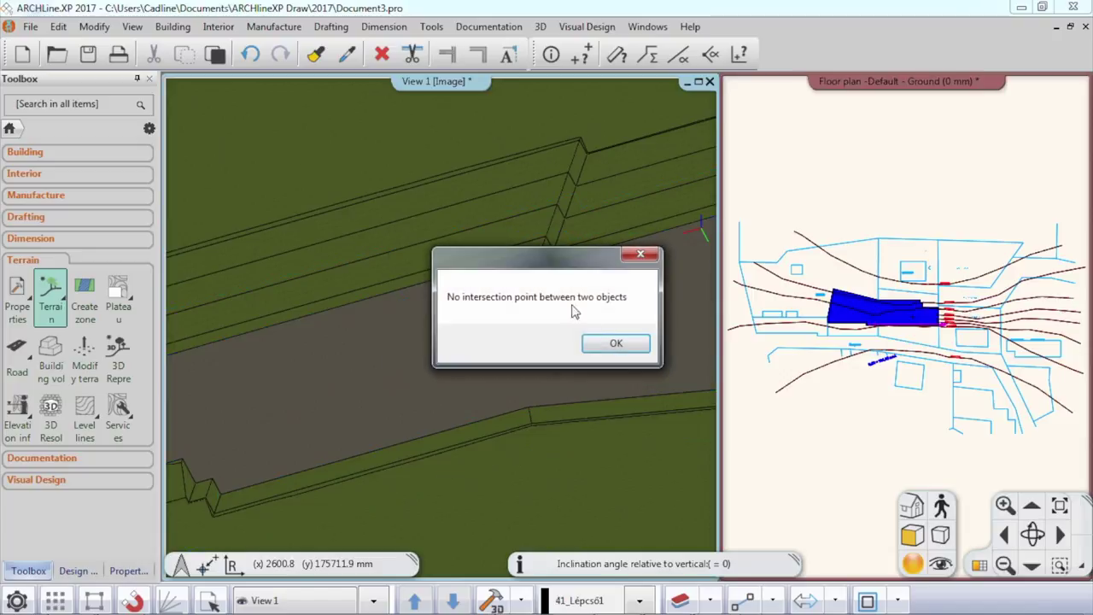
Step: Set the next two plateau sides to a 0° slope as well
{"action": "left_click", "coordinate": [615, 343]}
{"action": "left_click", "coordinate": [543, 256]}
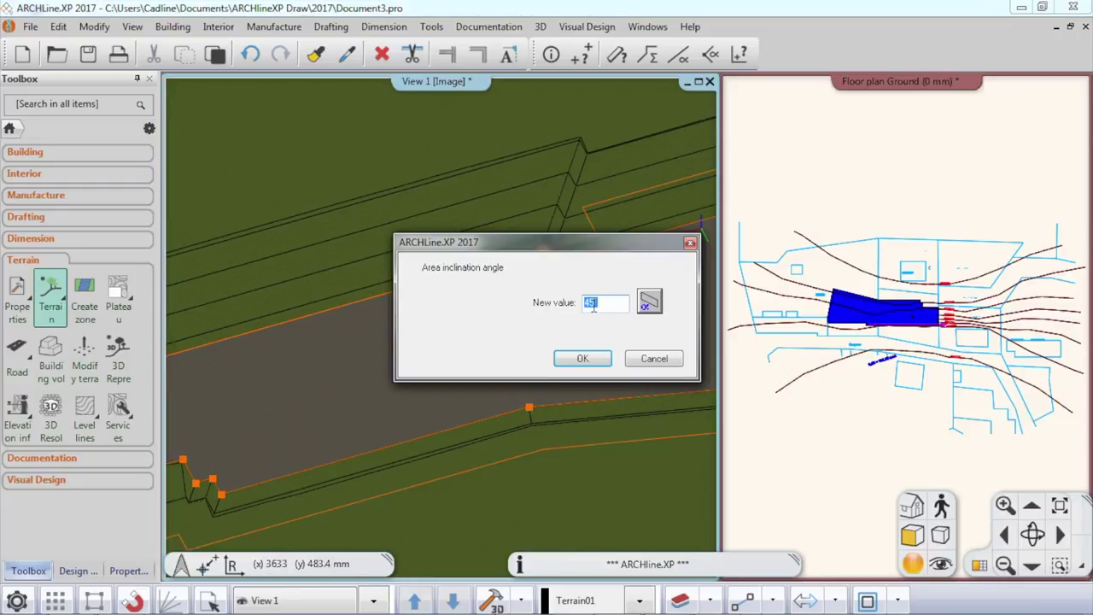
{"action": "type", "text": "0"}
{"action": "left_click", "coordinate": [584, 359]}
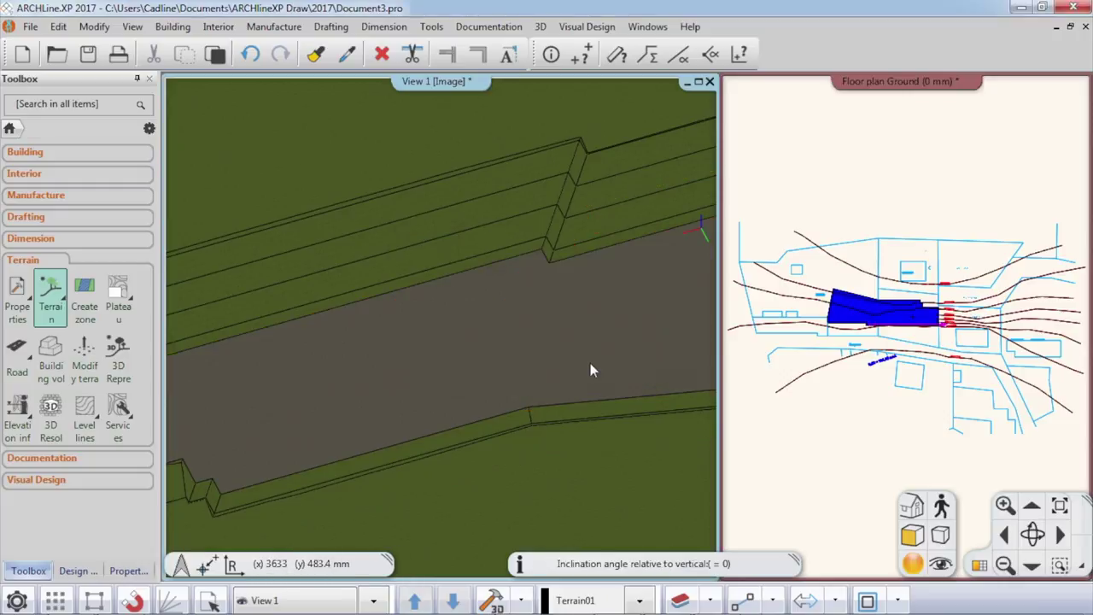
{"action": "left_click", "coordinate": [609, 344]}
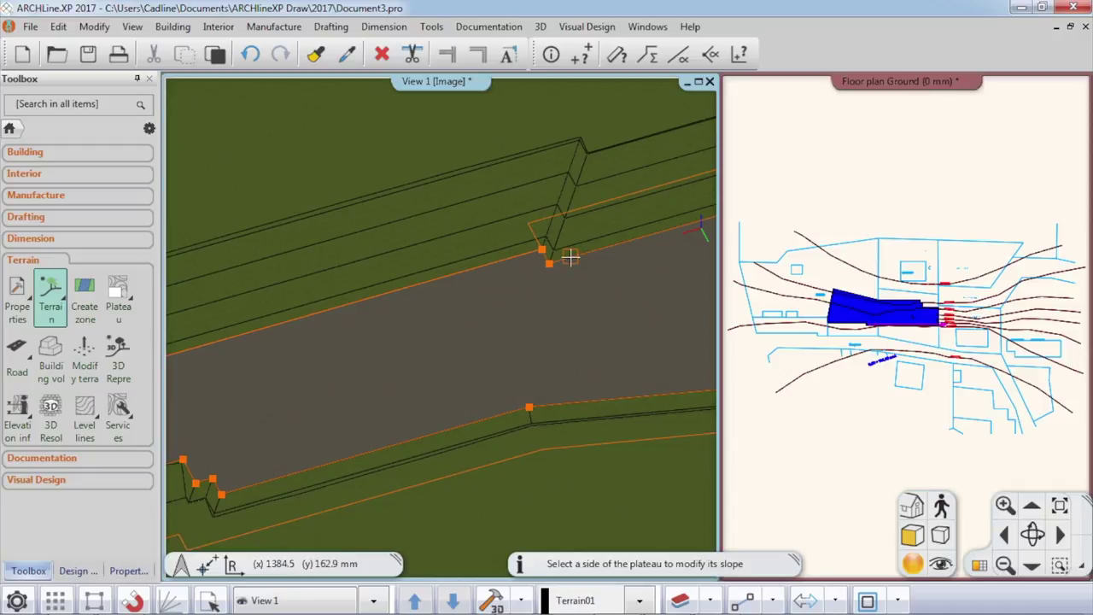
{"action": "left_click", "coordinate": [569, 257]}
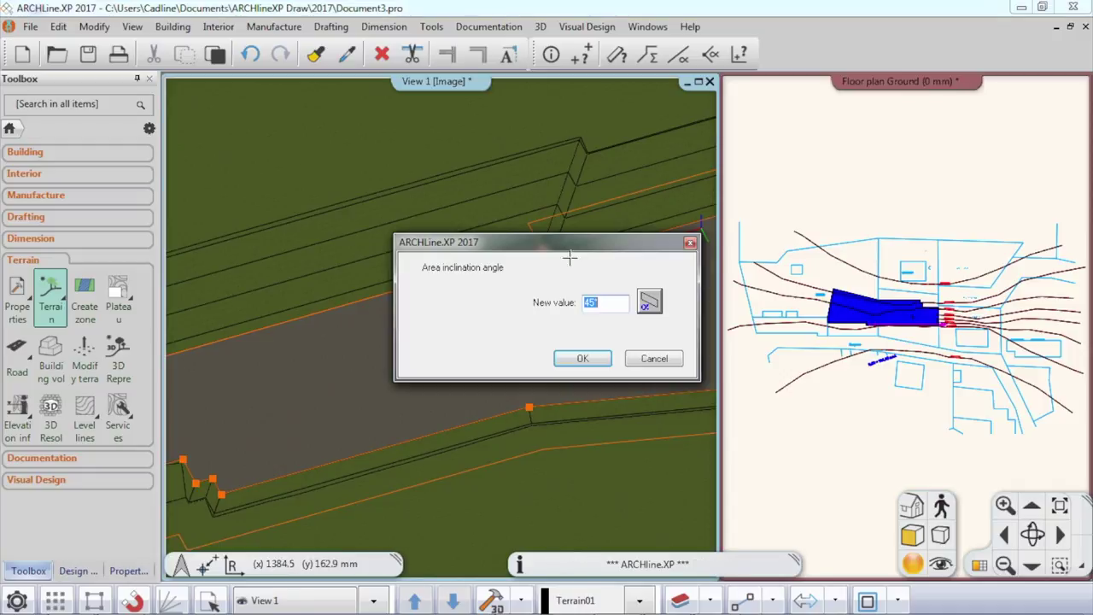
{"action": "left_click", "coordinate": [609, 358]}
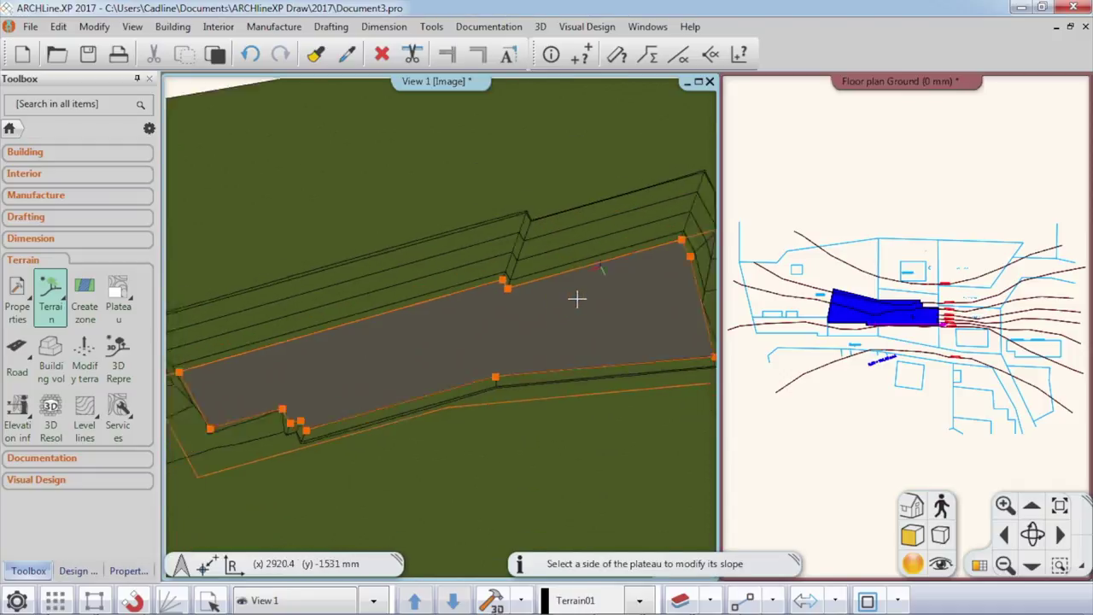
Step: Finish slope editing, check the vertical sides in 3D, and return the floor plan to the main pane
{"action": "scroll", "coordinate": [577, 298], "scroll_direction": "down", "scroll_amount": 3}
{"action": "middle_click_drag", "start_coordinate": [576, 298], "coordinate": [519, 268]}
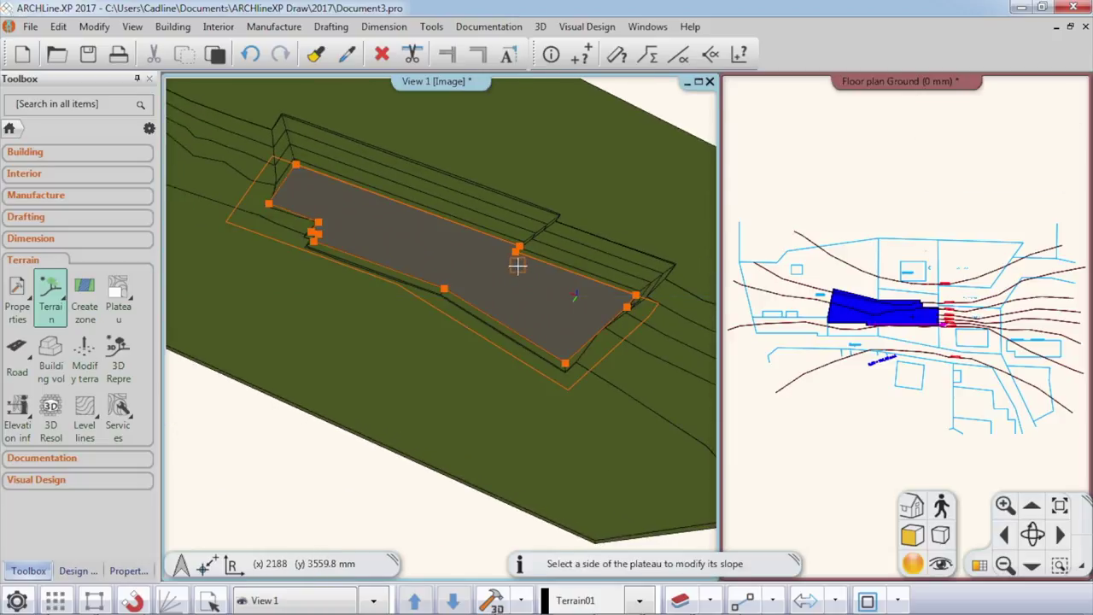
{"action": "key", "text": "Escape"}
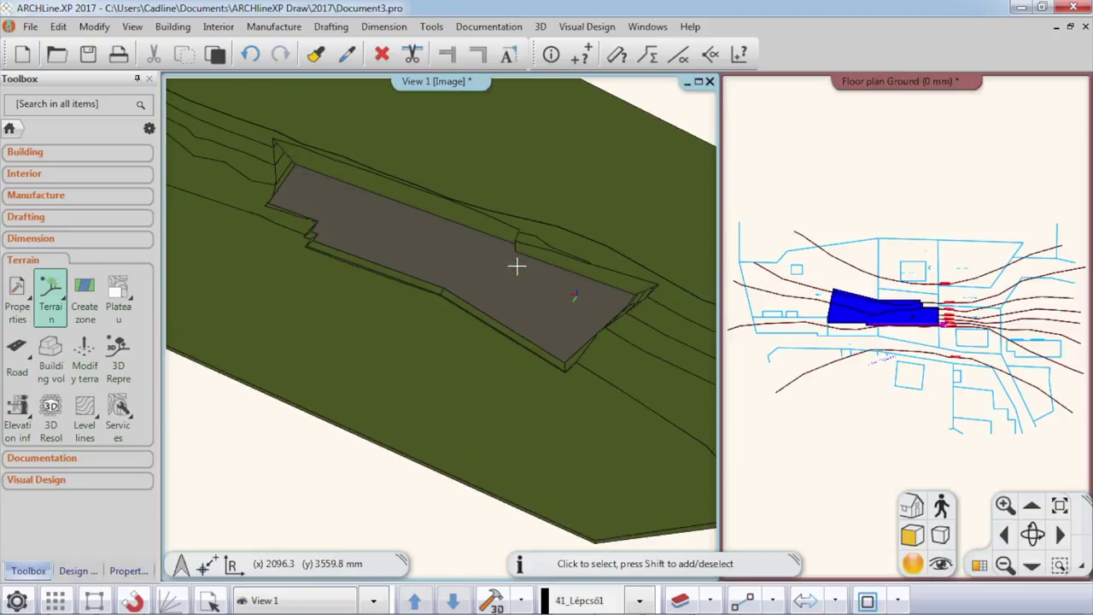
{"action": "scroll", "coordinate": [505, 242], "scroll_direction": "up", "scroll_amount": 3}
{"action": "middle_click_drag", "start_coordinate": [505, 242], "coordinate": [503, 305]}
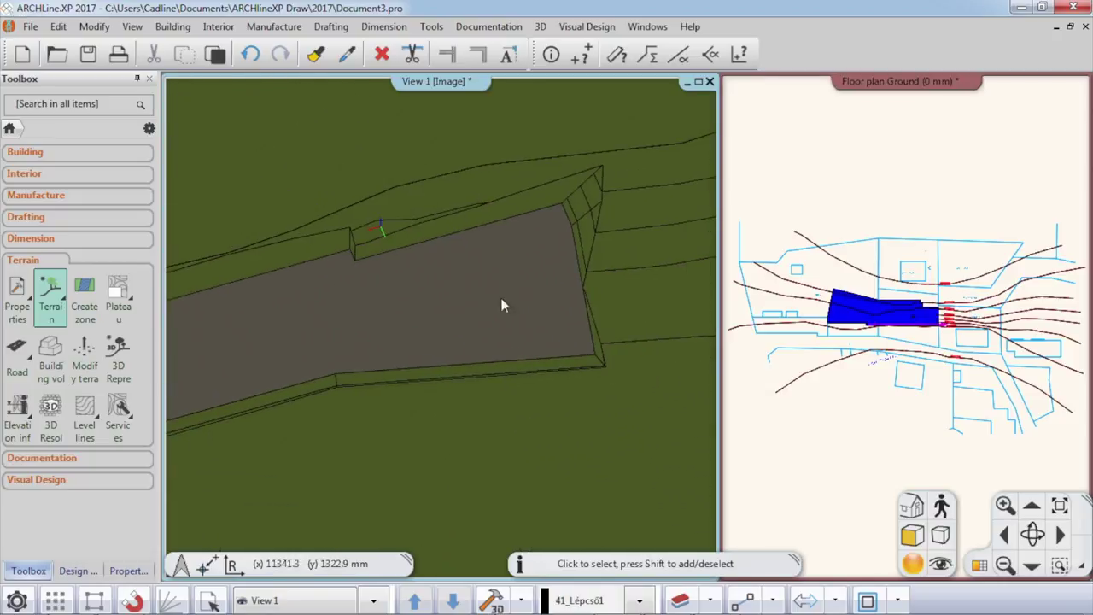
{"action": "middle_click_drag", "start_coordinate": [508, 357], "coordinate": [441, 319]}
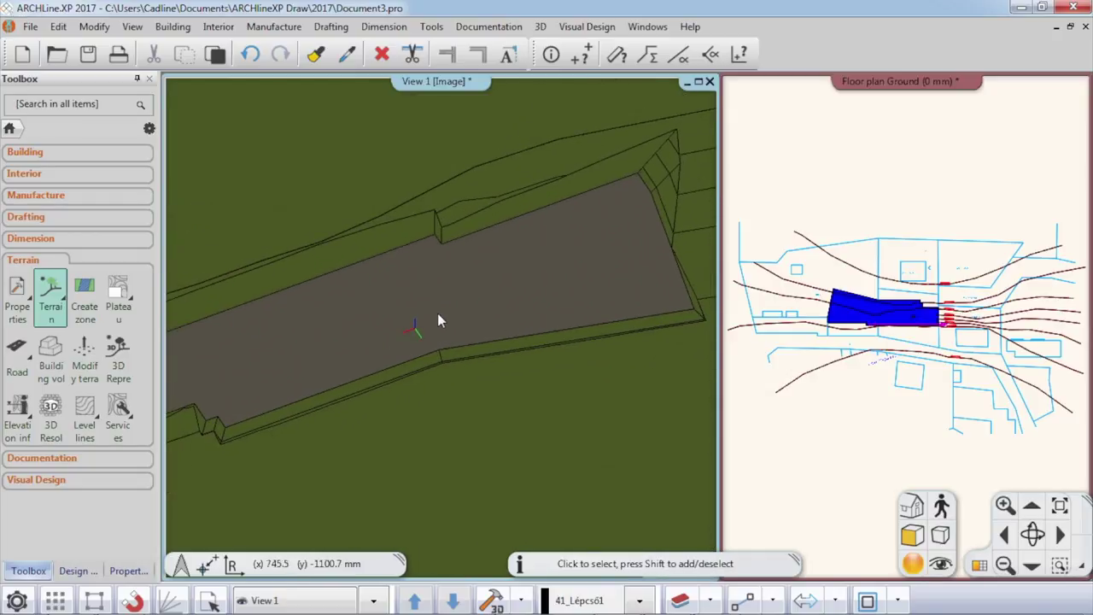
{"action": "left_click", "coordinate": [783, 334]}
{"action": "left_click", "coordinate": [978, 564]}
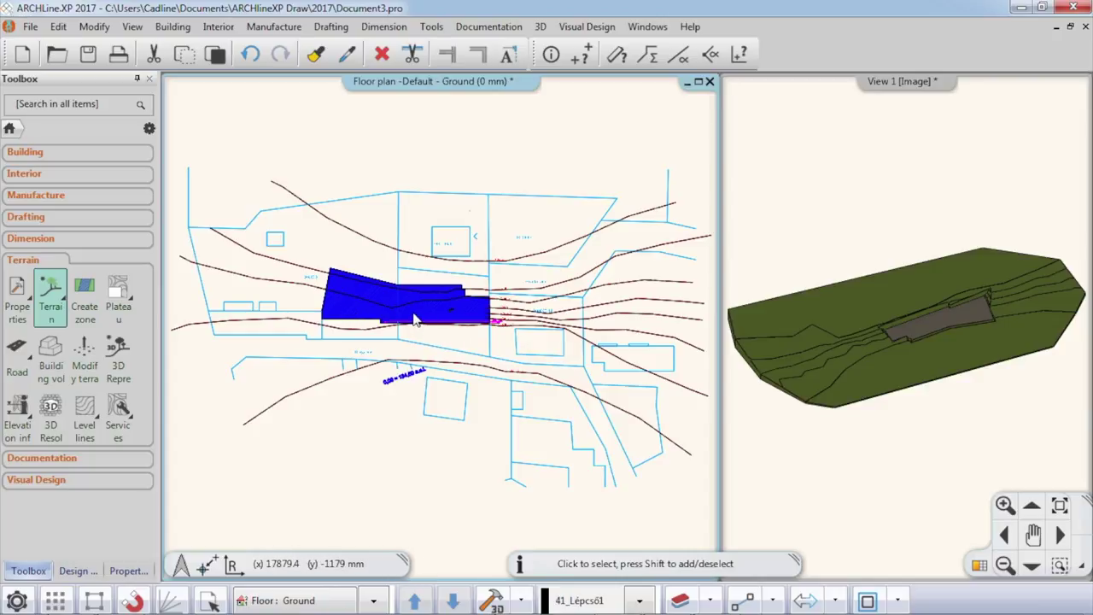
Step: Draw walls from the plot's corner along its south edge to the right corner
{"action": "left_click", "coordinate": [25, 152]}
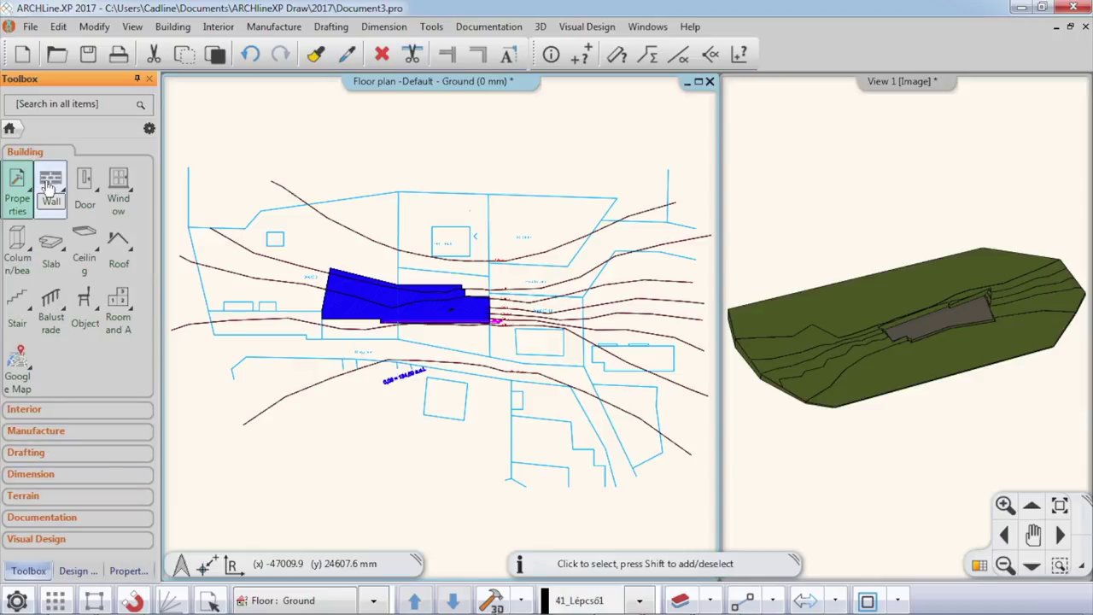
{"action": "left_click_drag", "start_coordinate": [49, 190], "coordinate": [82, 193]}
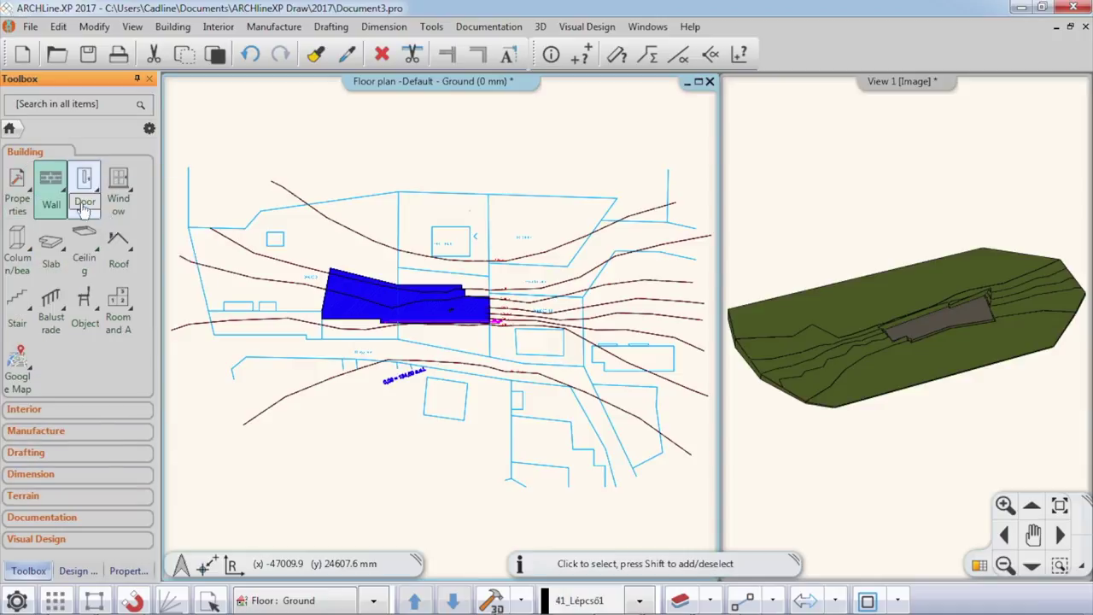
{"action": "scroll", "coordinate": [401, 324], "scroll_direction": "up", "scroll_amount": 5}
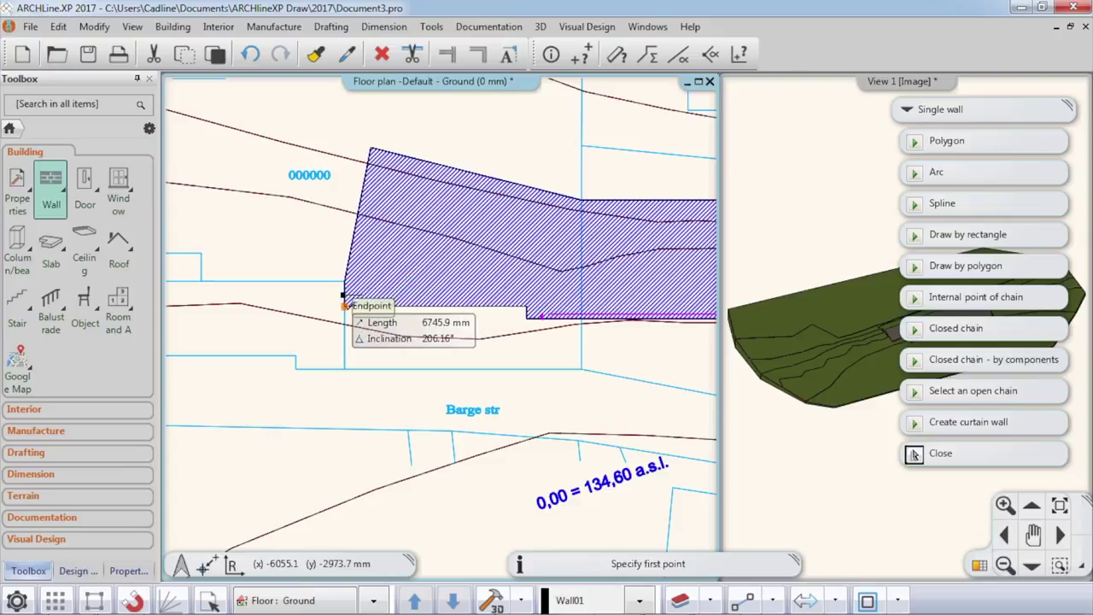
{"action": "left_click", "coordinate": [345, 304]}
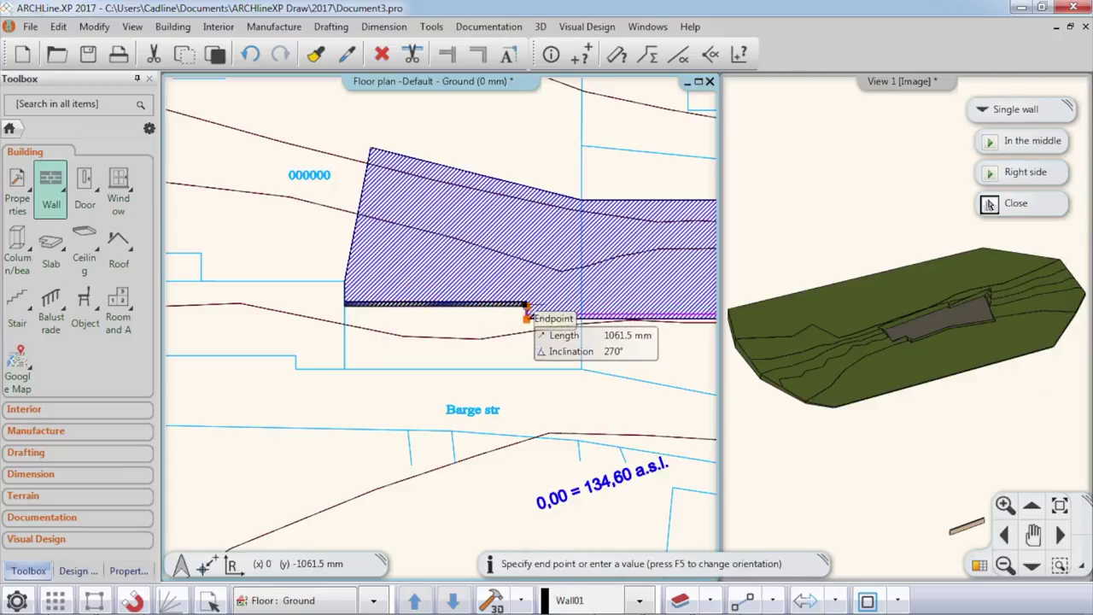
{"action": "left_click", "coordinate": [527, 315]}
{"action": "scroll", "coordinate": [527, 314], "scroll_direction": "down", "scroll_amount": 2}
{"action": "scroll", "coordinate": [577, 296], "scroll_direction": "up", "scroll_amount": 3}
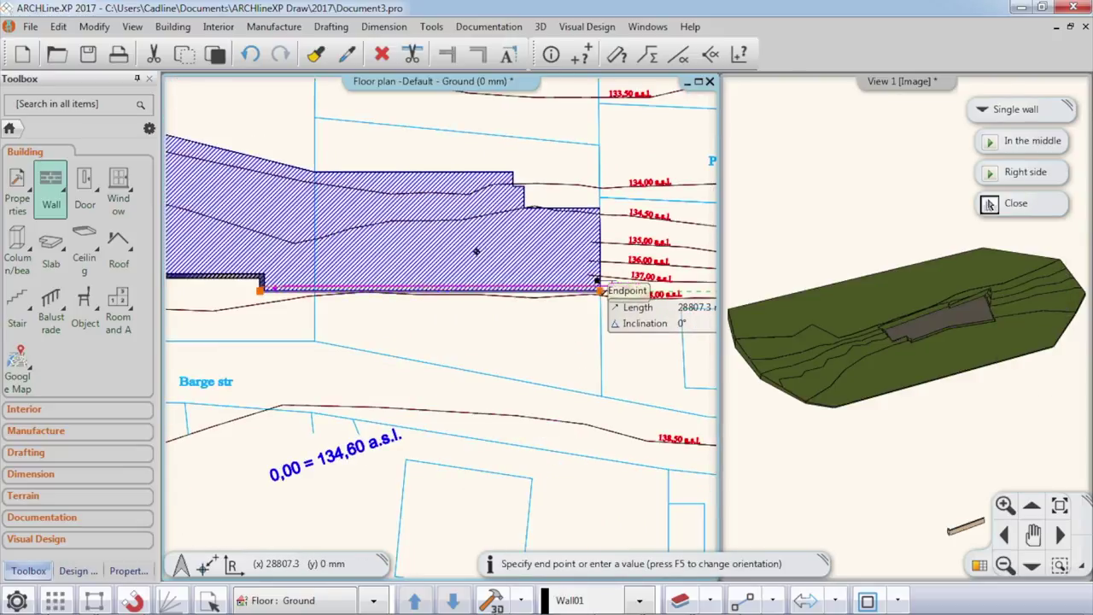
{"action": "scroll", "coordinate": [595, 279], "scroll_direction": "up", "scroll_amount": 1}
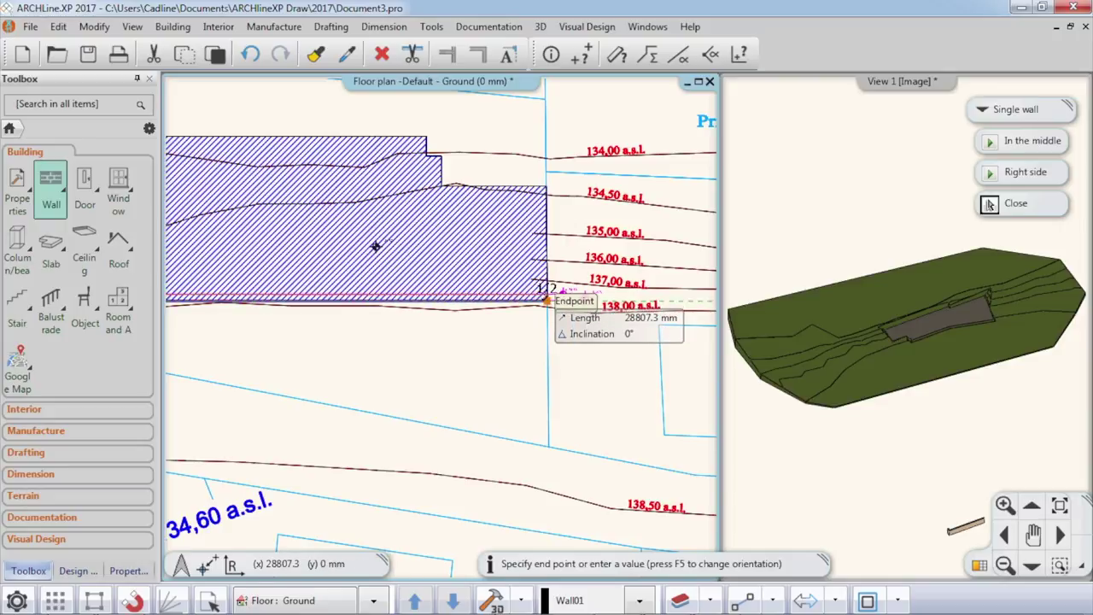
{"action": "left_click", "coordinate": [547, 299]}
{"action": "key", "text": "Escape"}
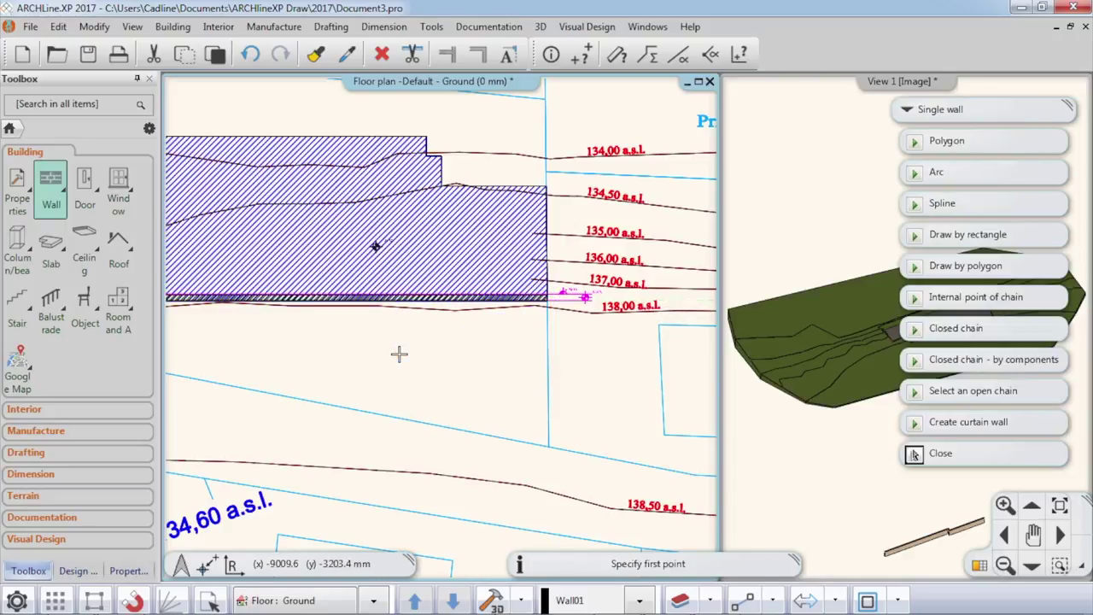
{"action": "key", "text": "Escape"}
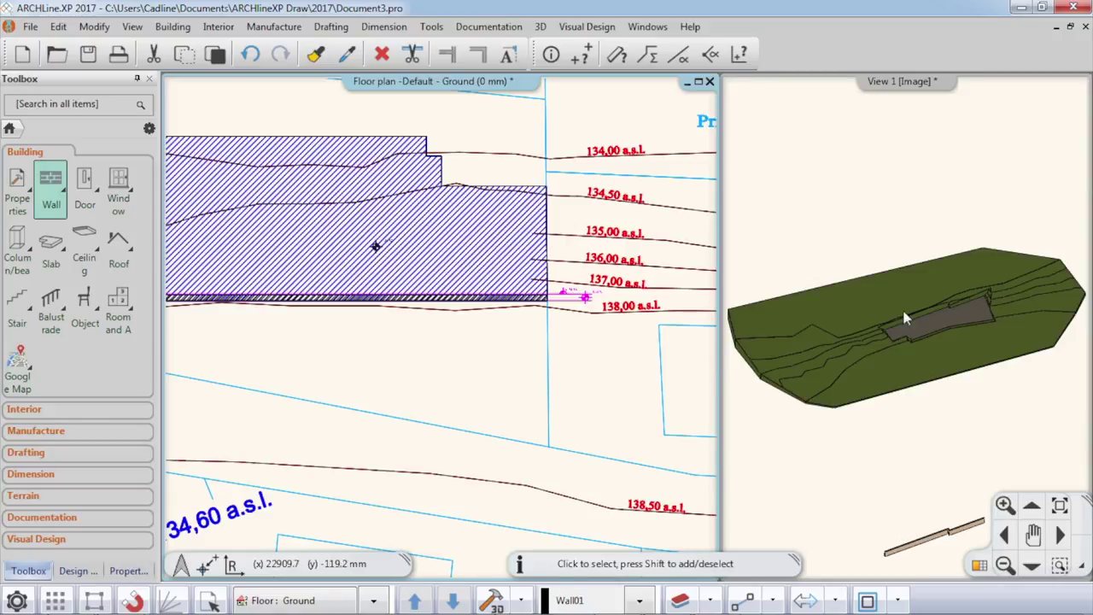
{"action": "left_click", "coordinate": [521, 360]}
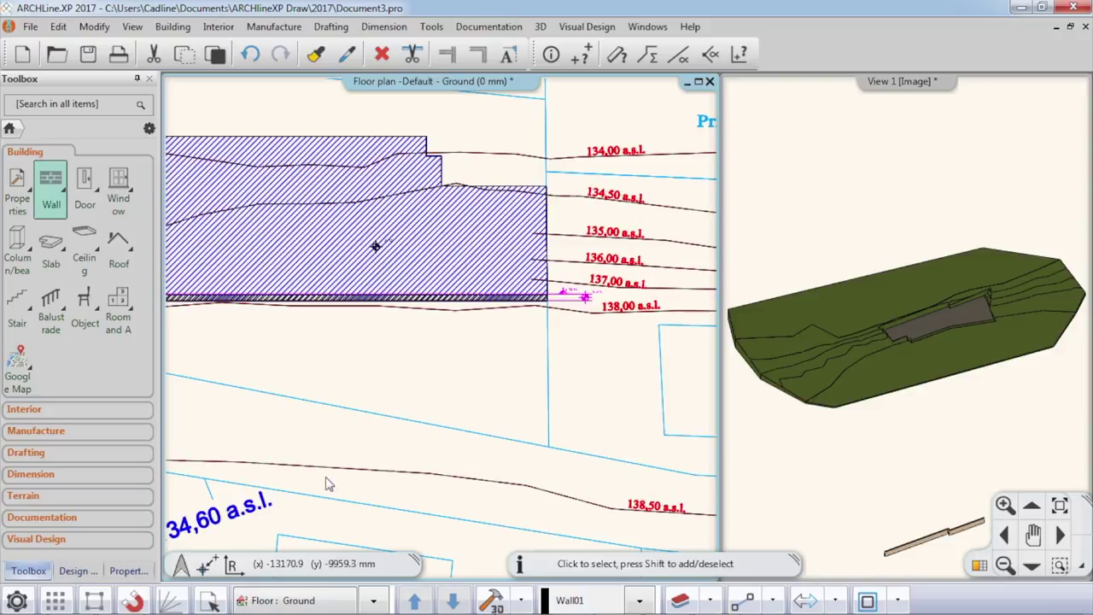
Step: Enter 134.6 m as the building elevation above sea level in Edit levels, then refresh the 3D view
{"action": "left_click", "coordinate": [324, 605]}
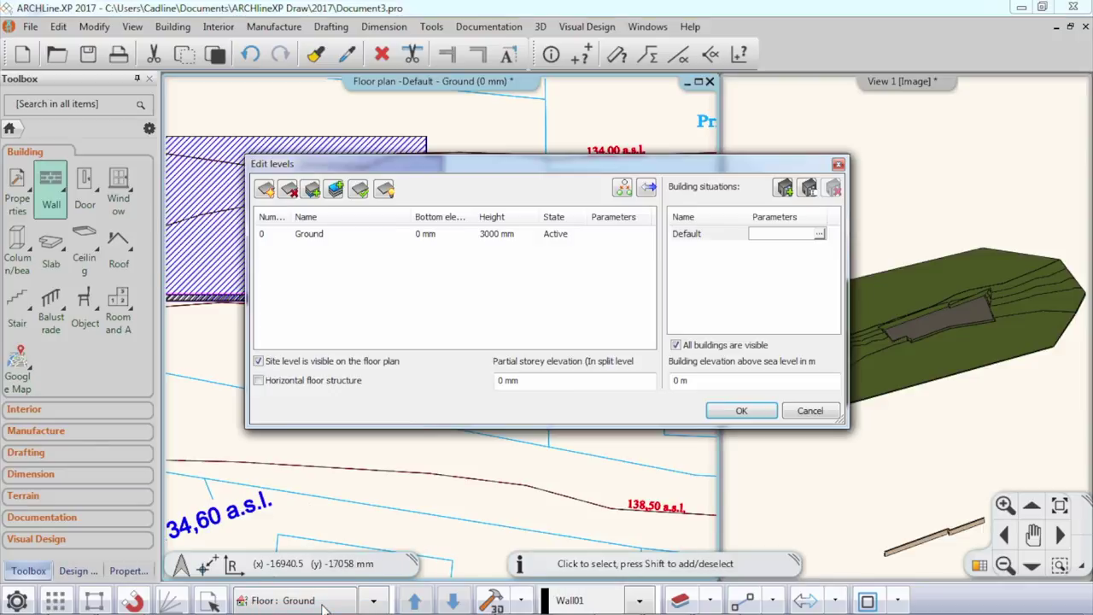
{"action": "left_click_drag", "start_coordinate": [719, 381], "coordinate": [661, 384]}
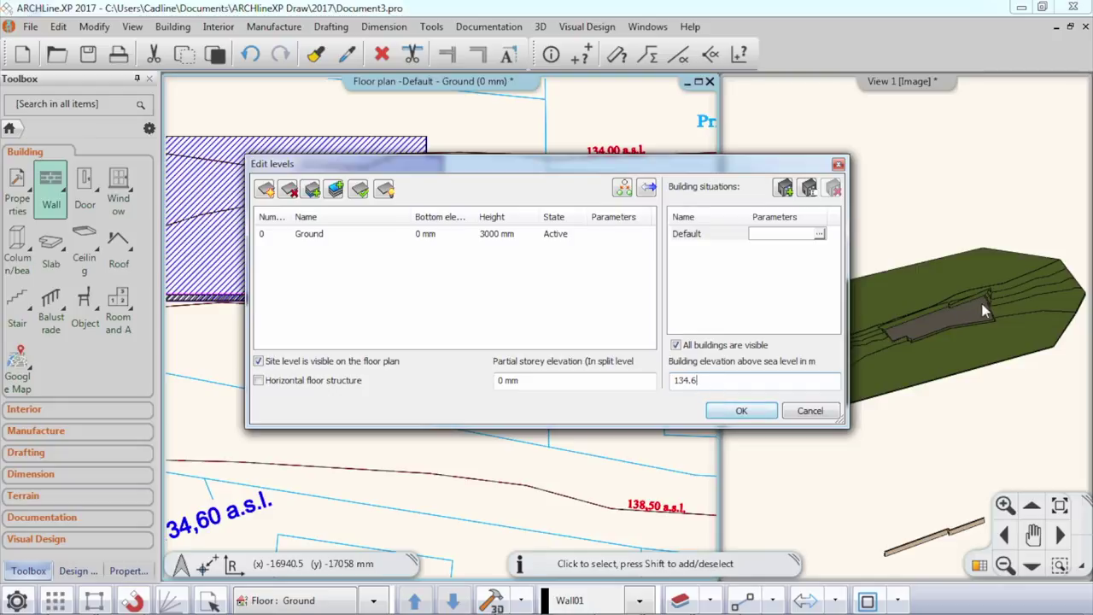
{"action": "left_click", "coordinate": [741, 412]}
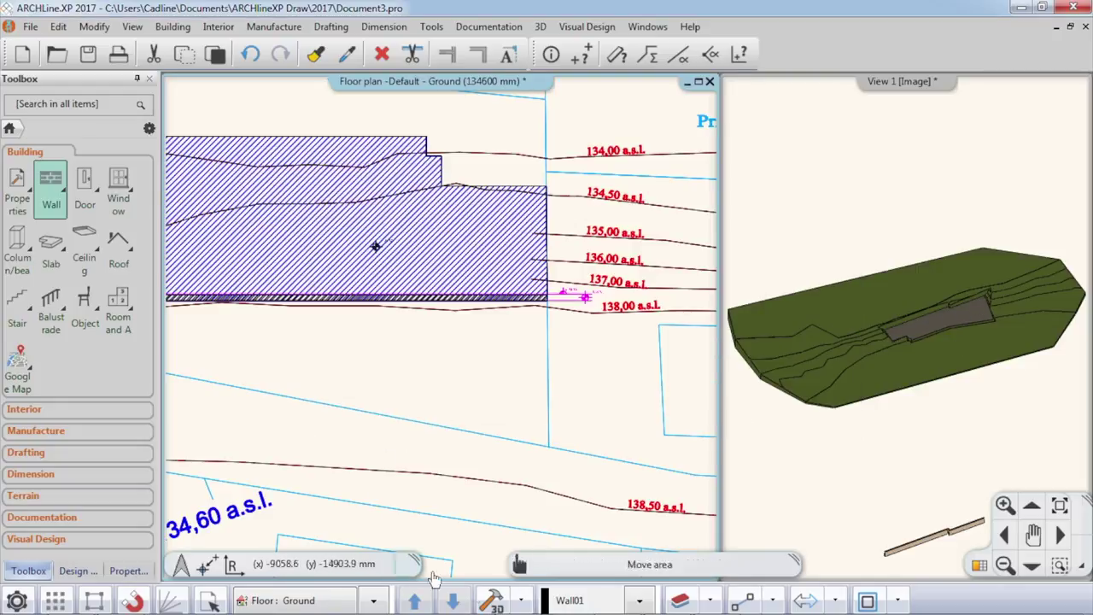
{"action": "left_click", "coordinate": [491, 600]}
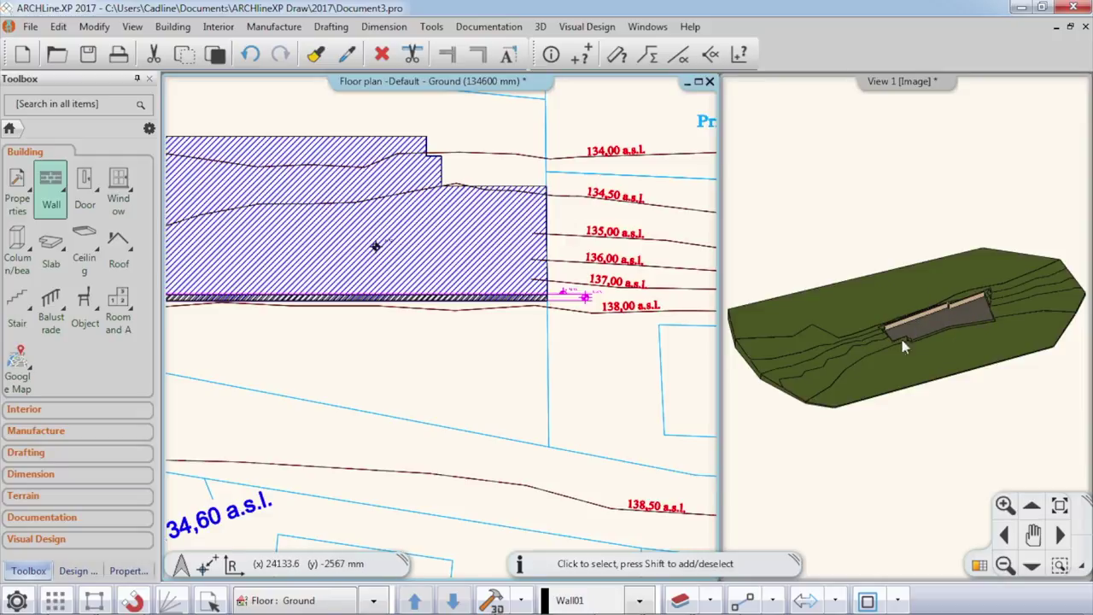
Step: Draw a building volume outline with 10000 mm sides over plot 000000/4
{"action": "scroll", "coordinate": [537, 336], "scroll_direction": "down", "scroll_amount": 4}
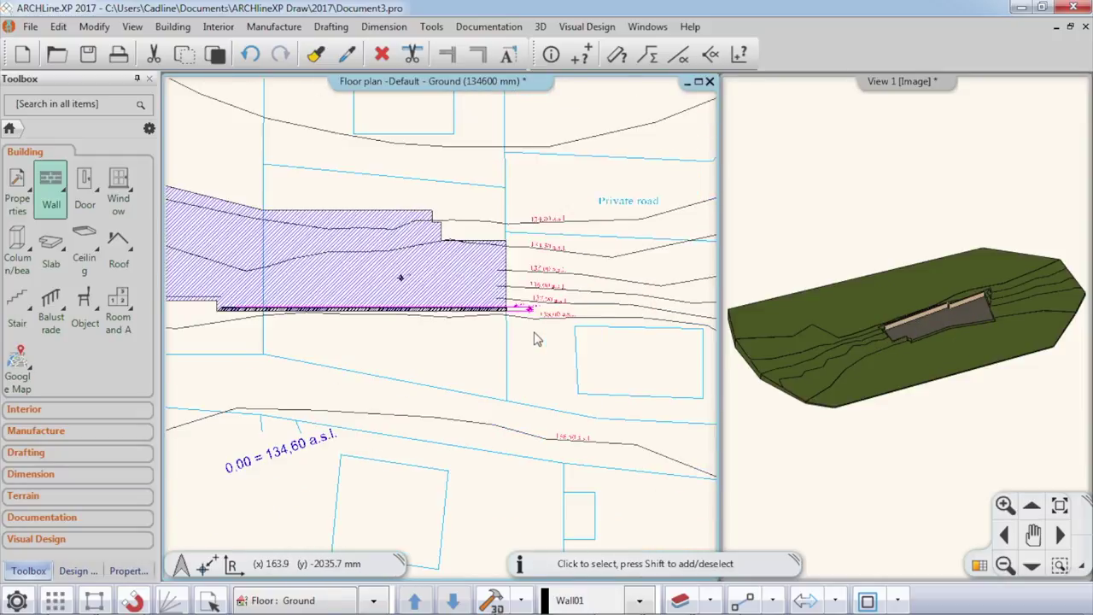
{"action": "scroll", "coordinate": [562, 334], "scroll_direction": "down", "scroll_amount": 2}
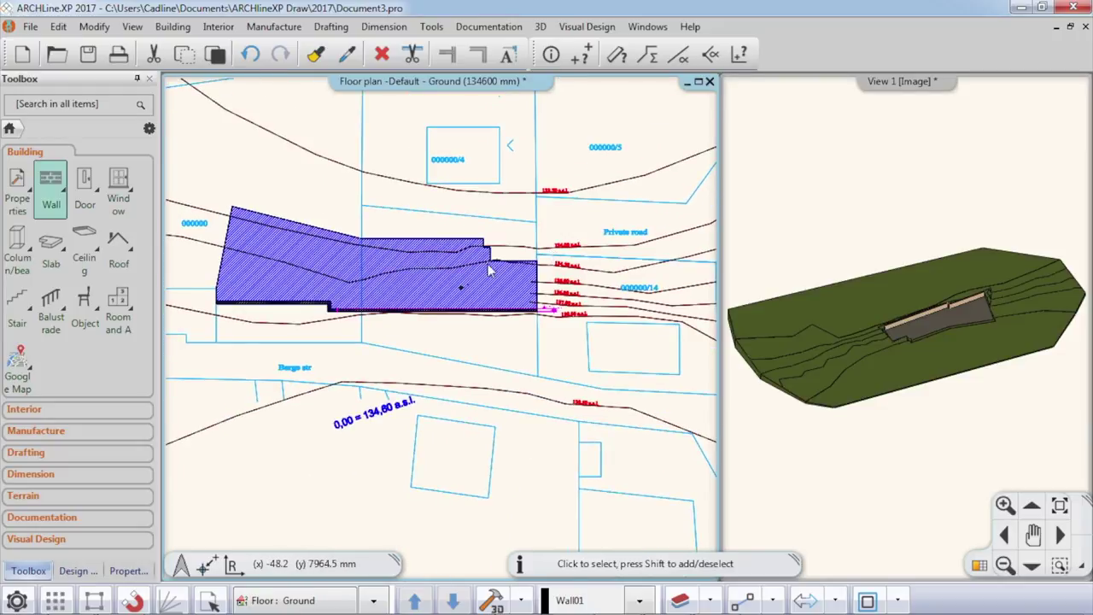
{"action": "left_click", "coordinate": [34, 496]}
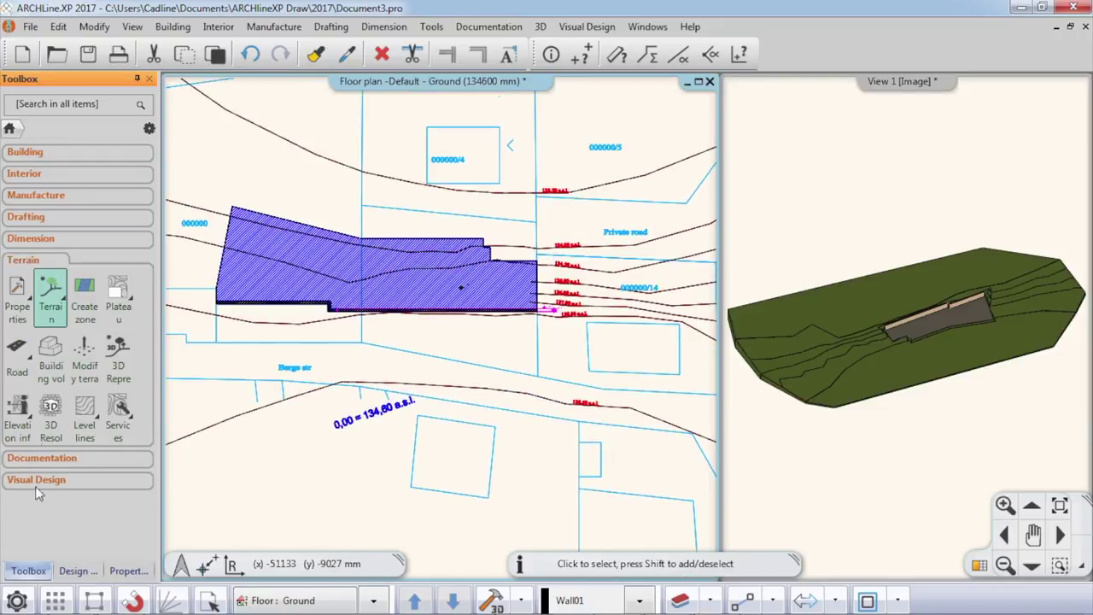
{"action": "left_click", "coordinate": [50, 346]}
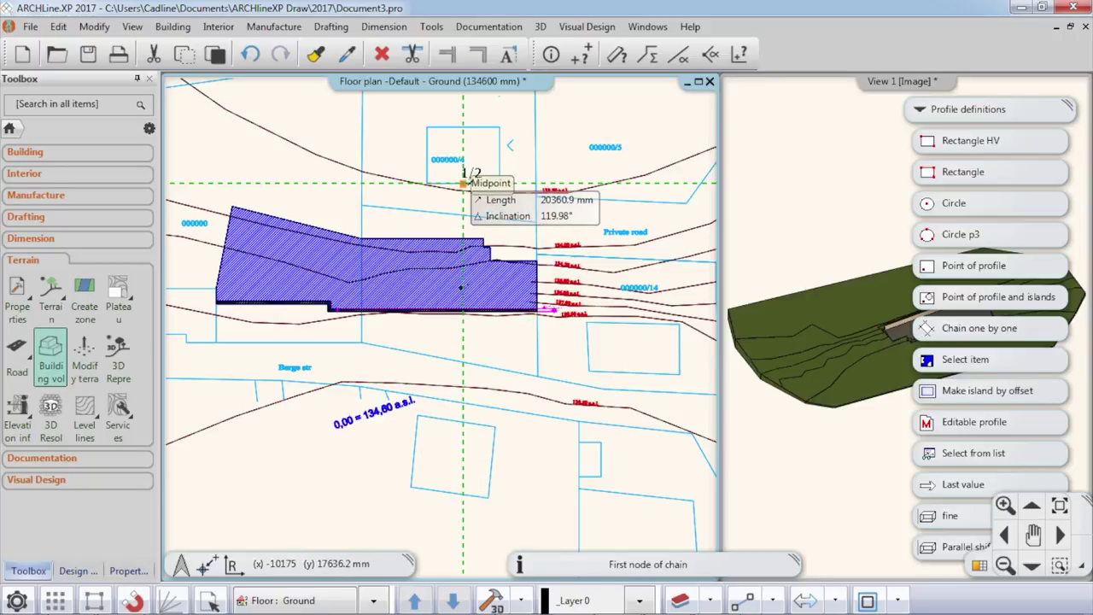
{"action": "left_click", "coordinate": [426, 126]}
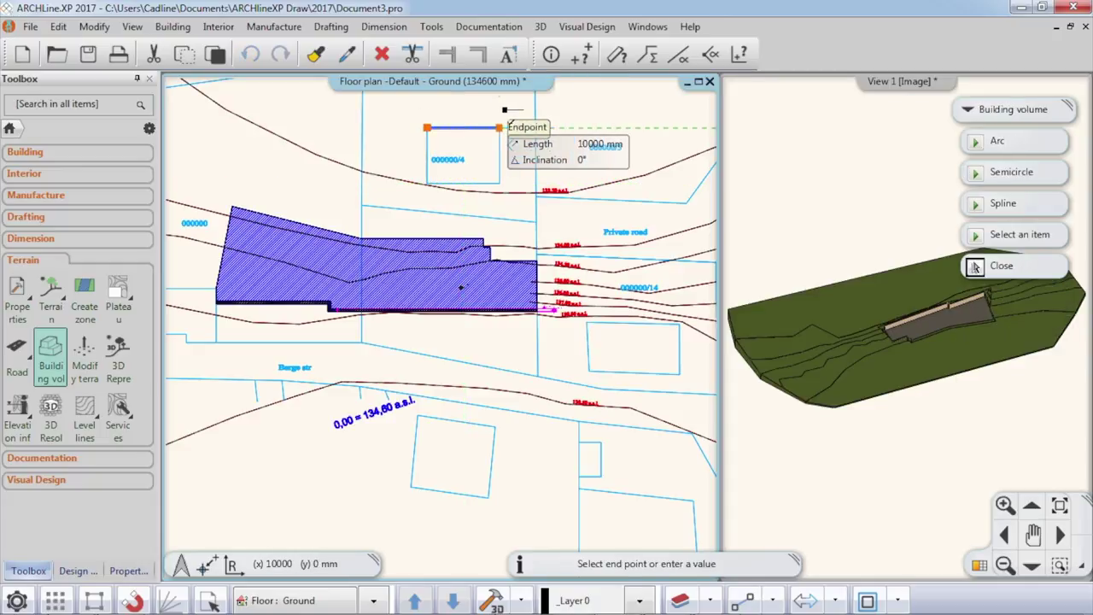
{"action": "left_click", "coordinate": [501, 128]}
{"action": "left_click", "coordinate": [501, 183]}
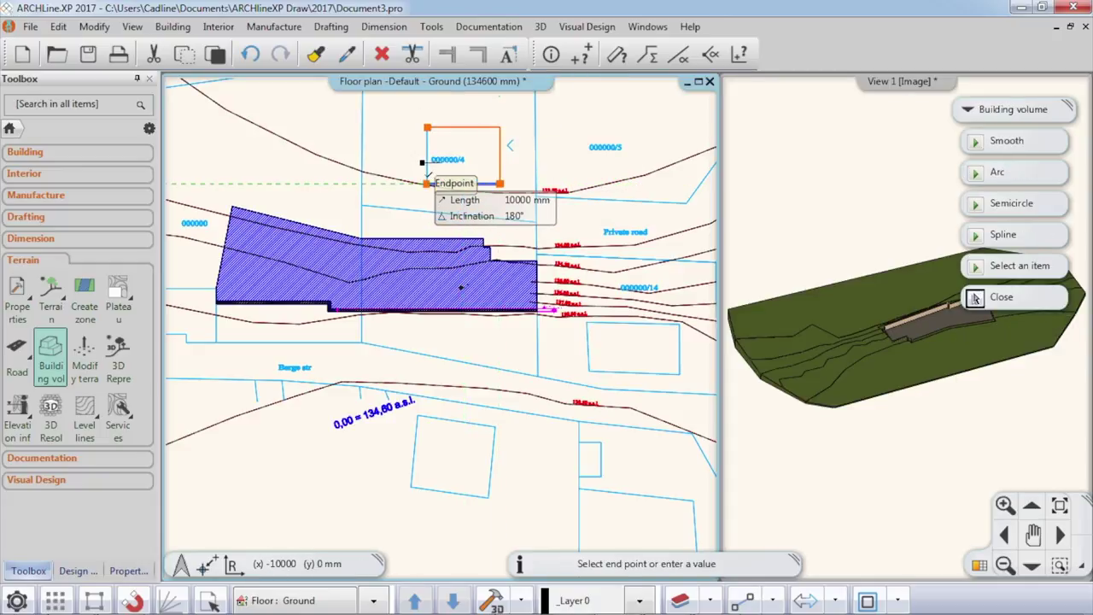
{"action": "left_click", "coordinate": [396, 150]}
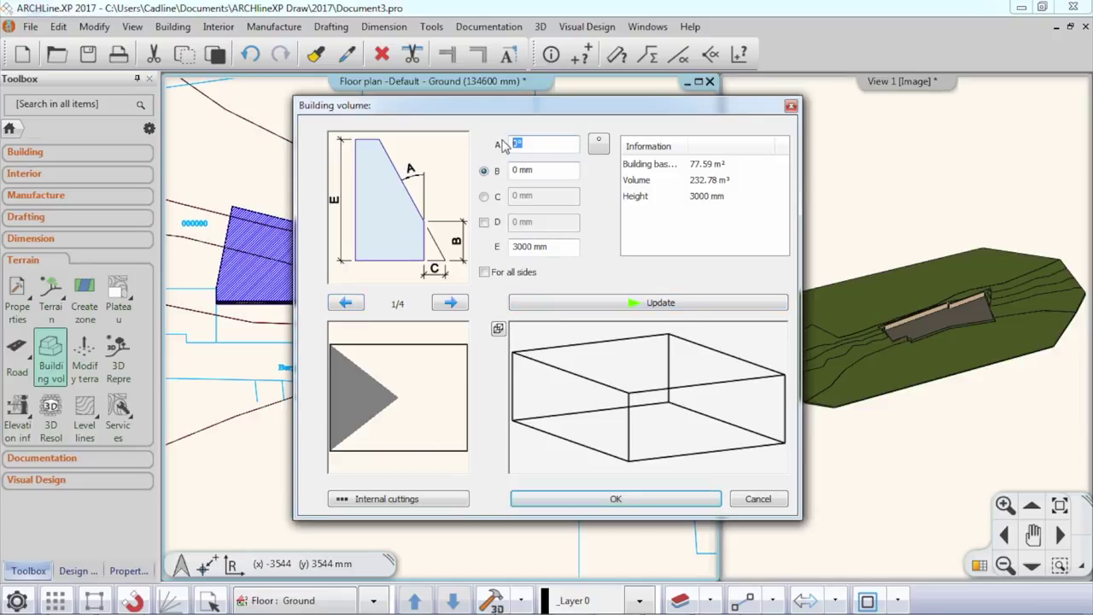
Step: Apply the roof slope to all sides with an 8000 mm height and preview the volume
{"action": "left_click", "coordinate": [526, 276]}
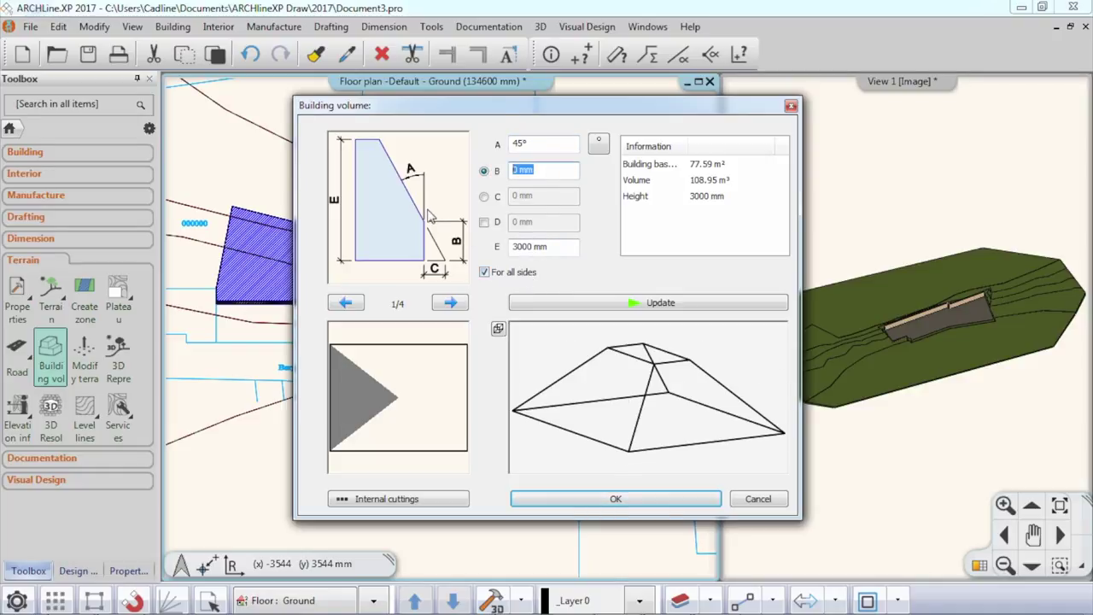
{"action": "type", "text": "3000"}
{"action": "left_click", "coordinate": [554, 247]}
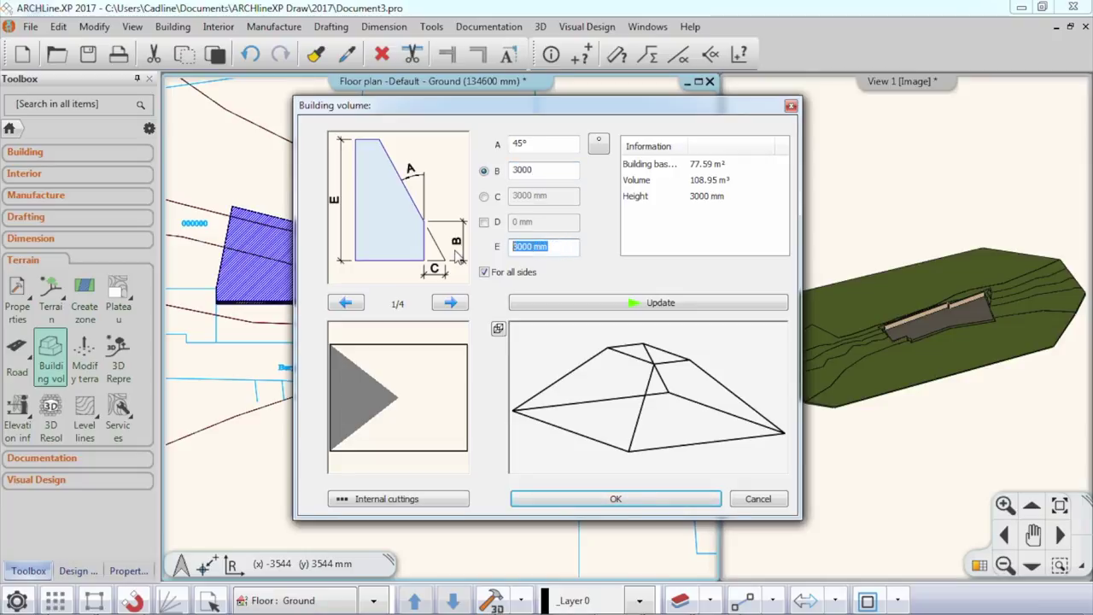
{"action": "type", "text": "8000"}
{"action": "left_click", "coordinate": [594, 308]}
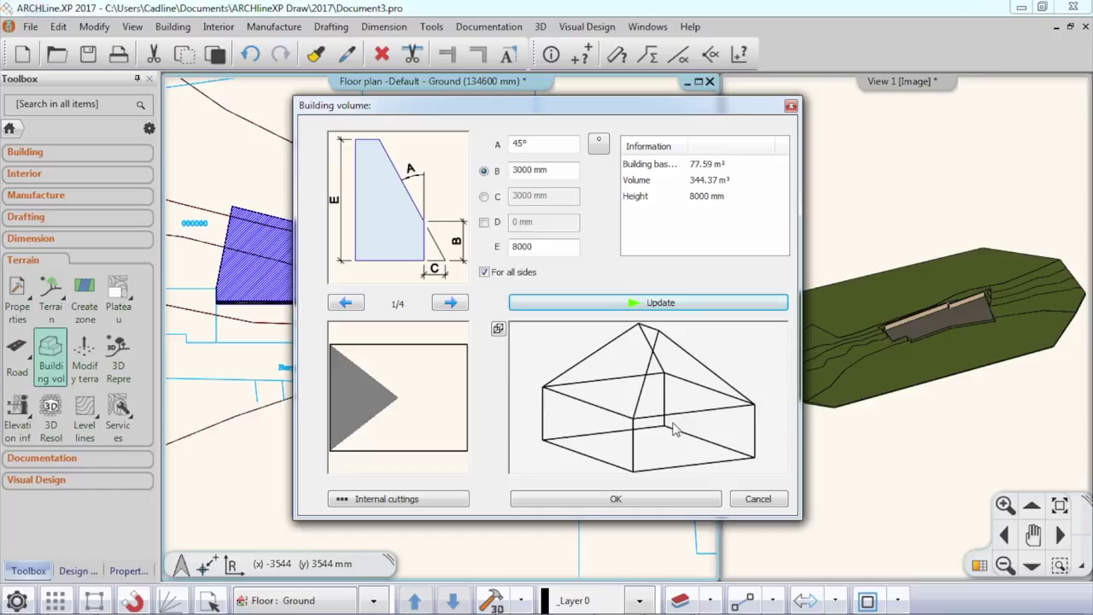
Step: Give sides 1 and 3 a 0° slope for vertical gable ends and accept the volume
{"action": "left_click", "coordinate": [484, 272]}
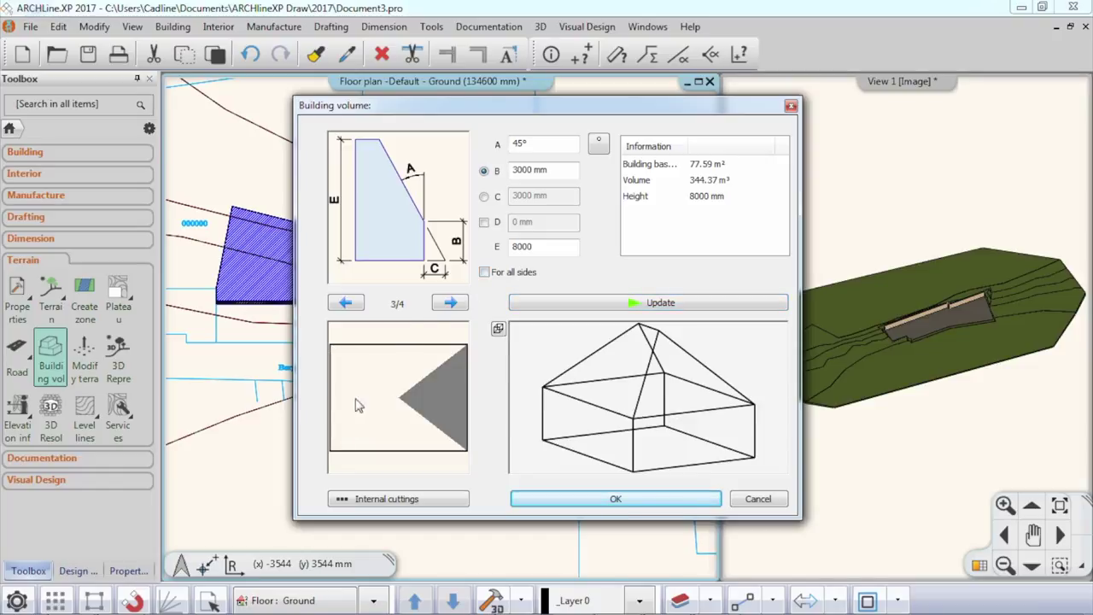
{"action": "left_click_drag", "start_coordinate": [536, 143], "coordinate": [474, 148]}
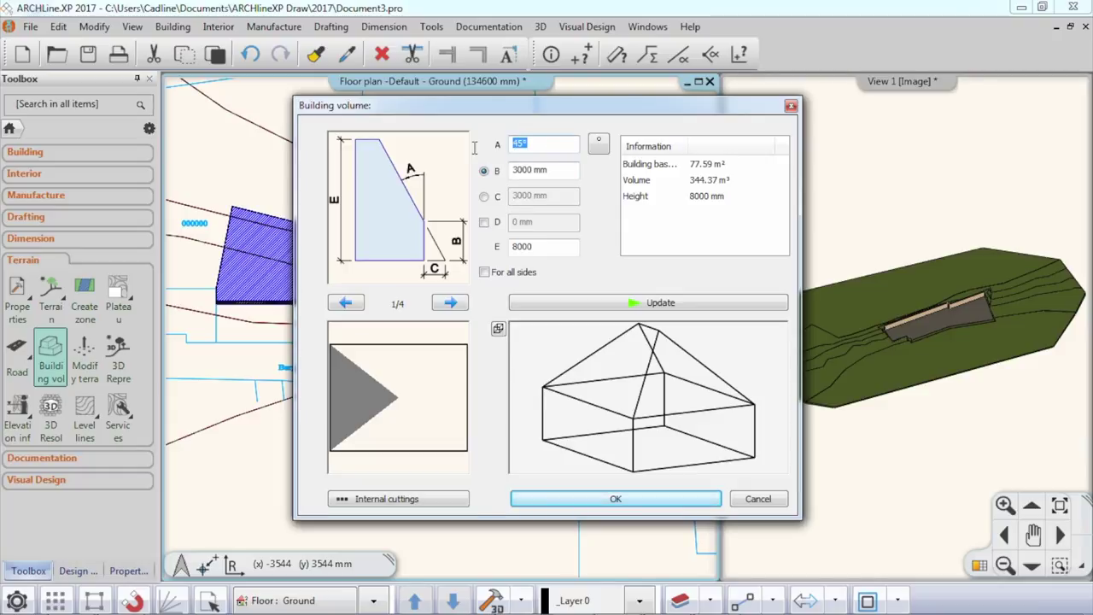
{"action": "type", "text": "0"}
{"action": "left_click", "coordinate": [598, 305]}
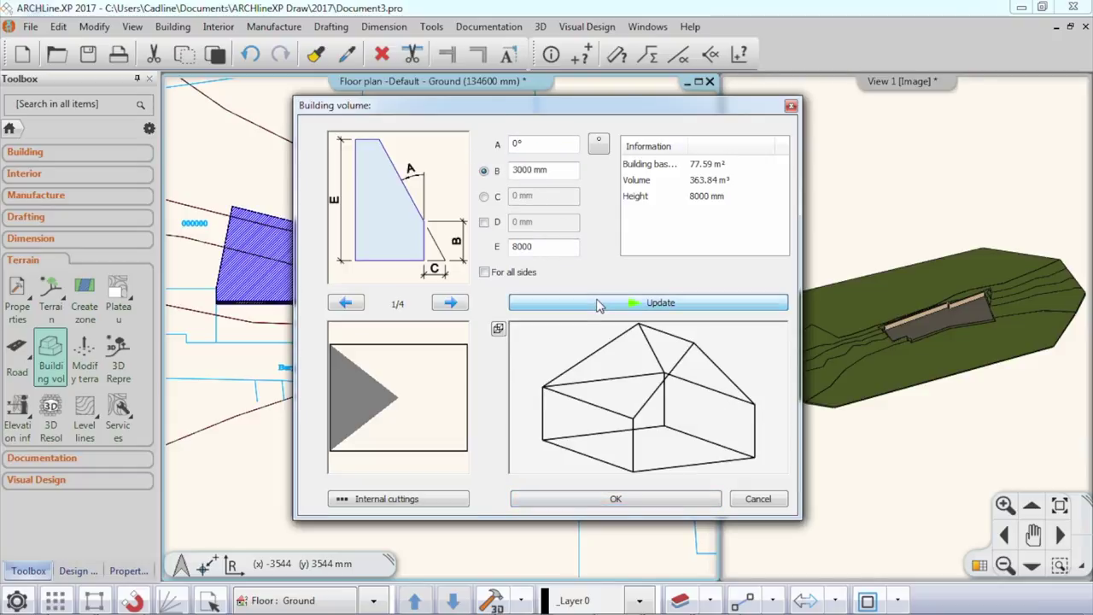
{"action": "left_click", "coordinate": [446, 391]}
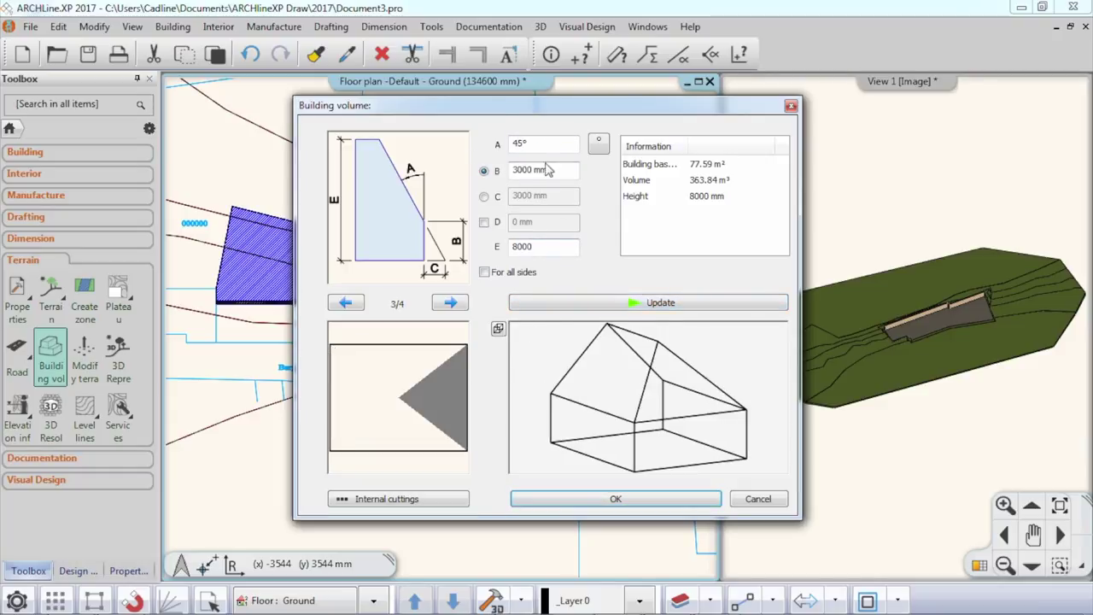
{"action": "left_click_drag", "start_coordinate": [543, 145], "coordinate": [491, 146]}
{"action": "type", "text": "0"}
{"action": "left_click", "coordinate": [572, 299]}
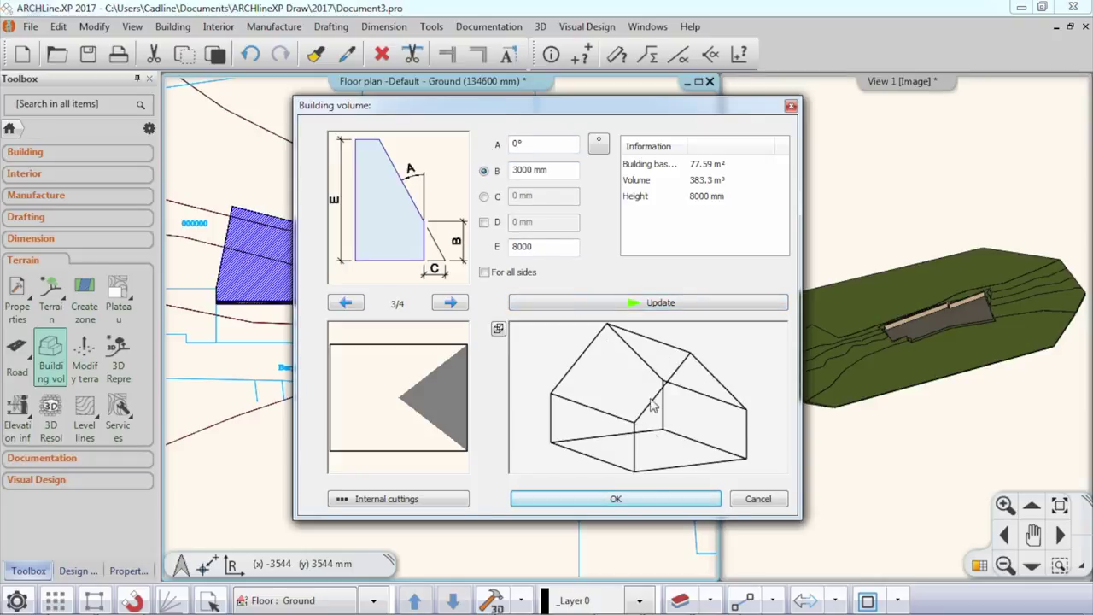
{"action": "left_click", "coordinate": [651, 500]}
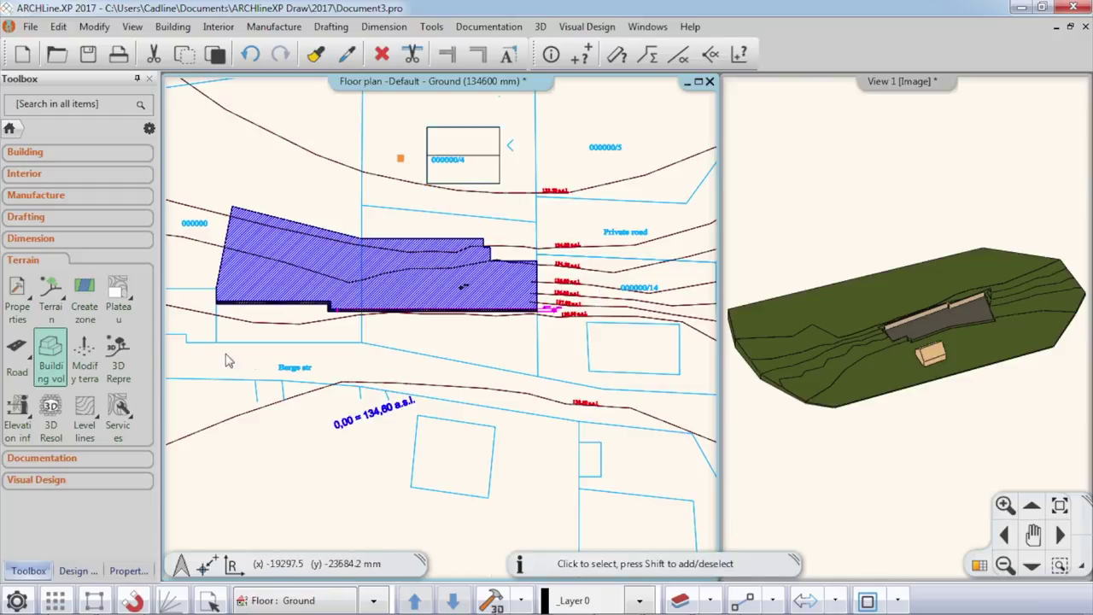
Step: Draw a second building volume outline near the street
{"action": "left_click", "coordinate": [51, 346]}
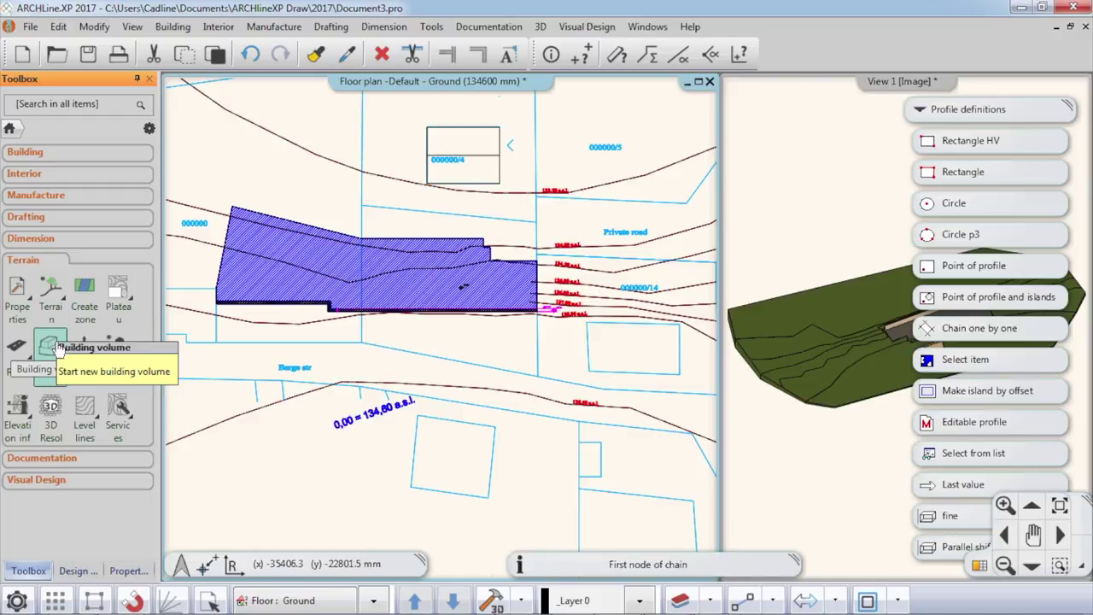
{"action": "left_click", "coordinate": [416, 416]}
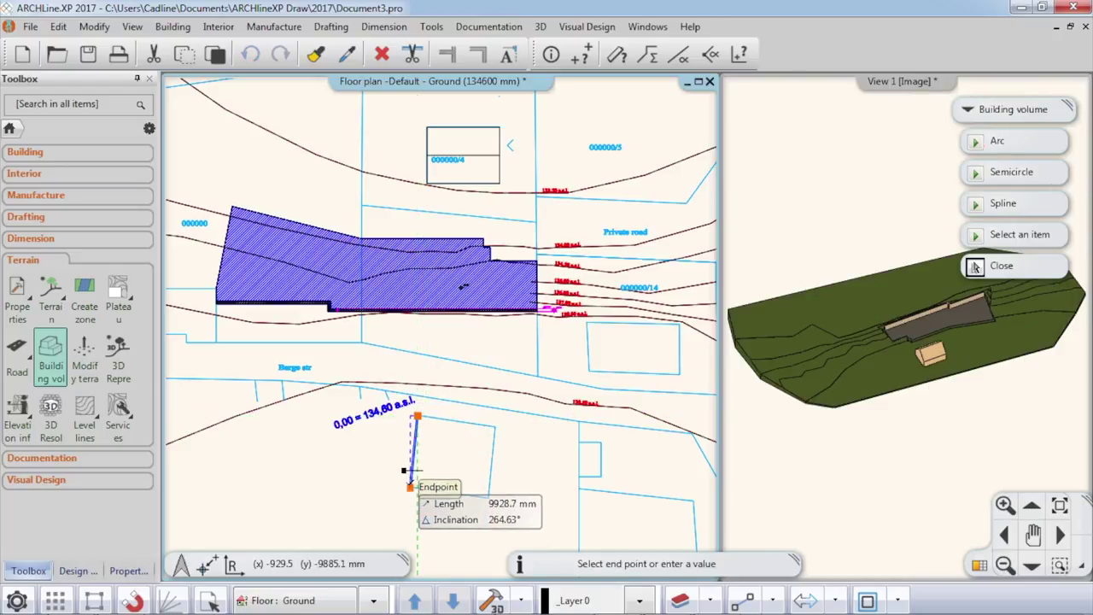
{"action": "left_click", "coordinate": [437, 465]}
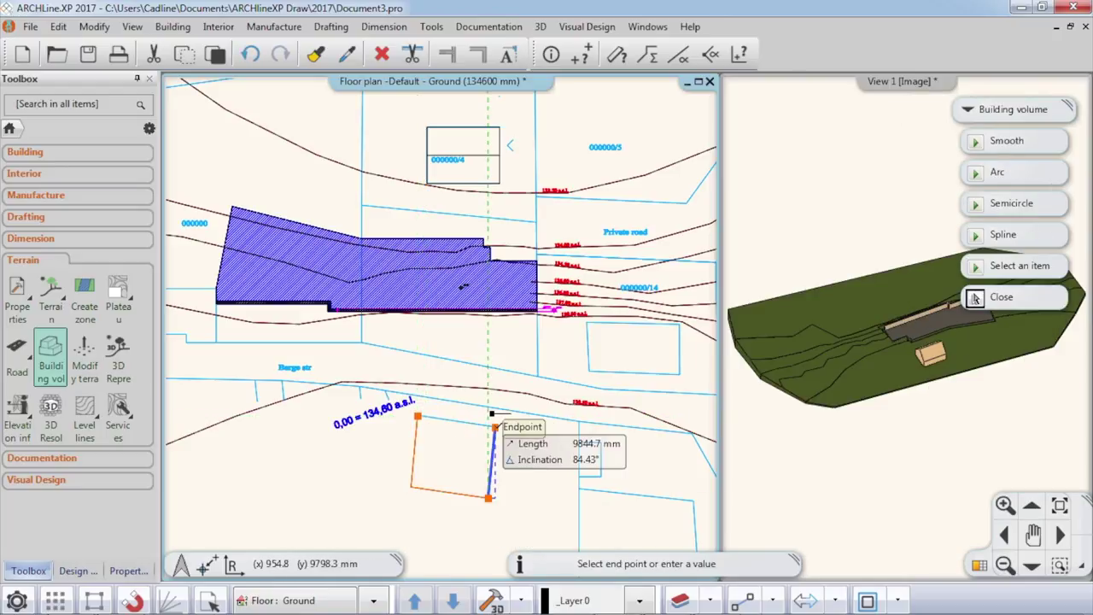
{"action": "left_click", "coordinate": [496, 427]}
{"action": "left_click", "coordinate": [418, 418]}
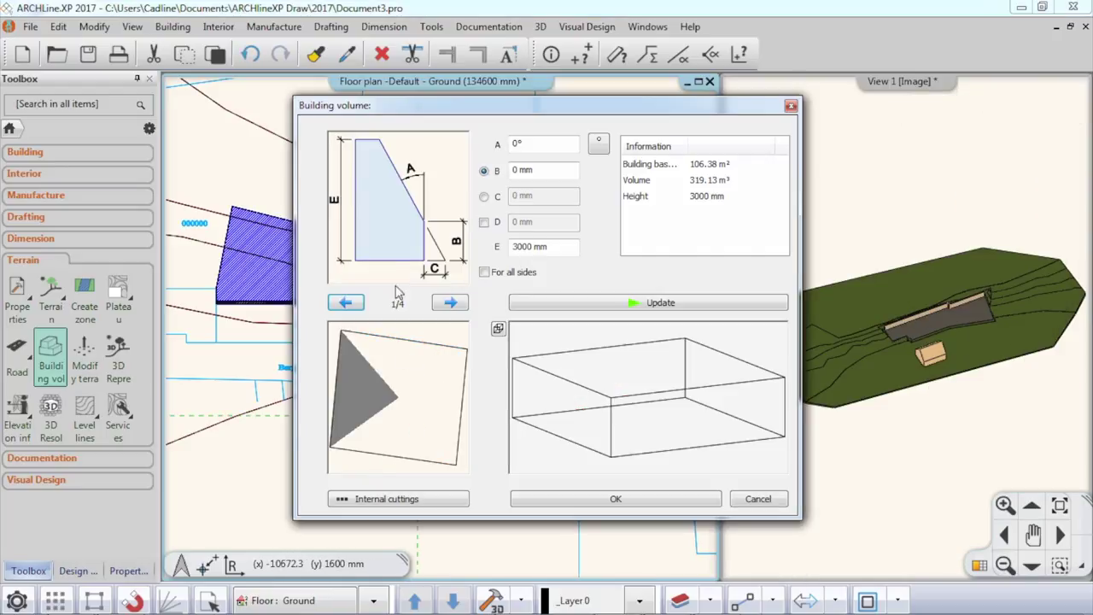
Step: Set A 45°, B 3000 and E 8000 for all sides and confirm the volume
{"action": "type", "text": "45"}
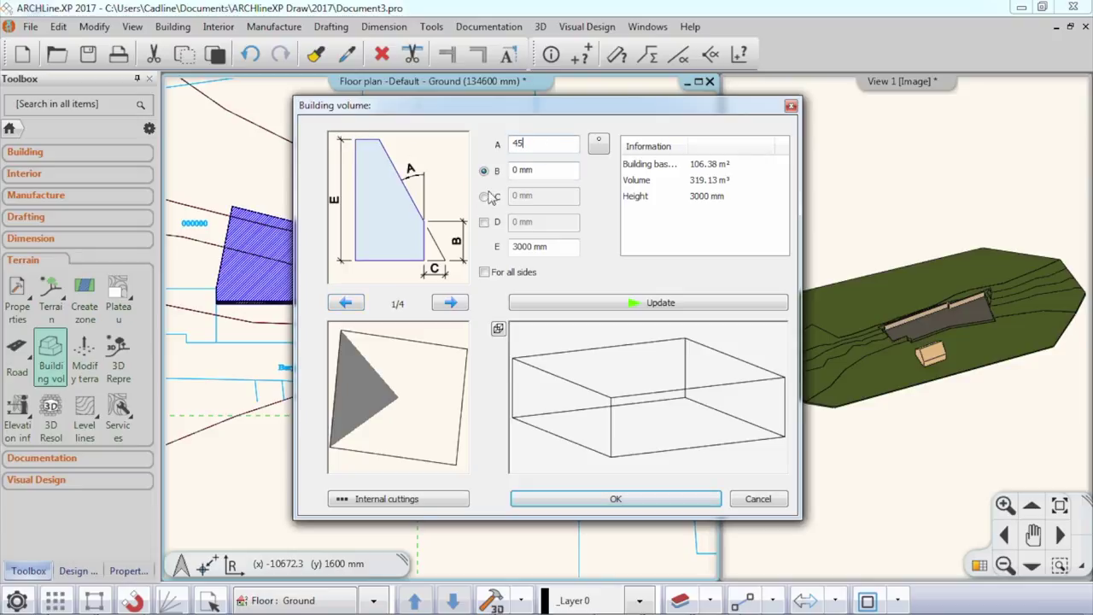
{"action": "key", "text": "Tab"}
{"action": "type", "text": "3000"}
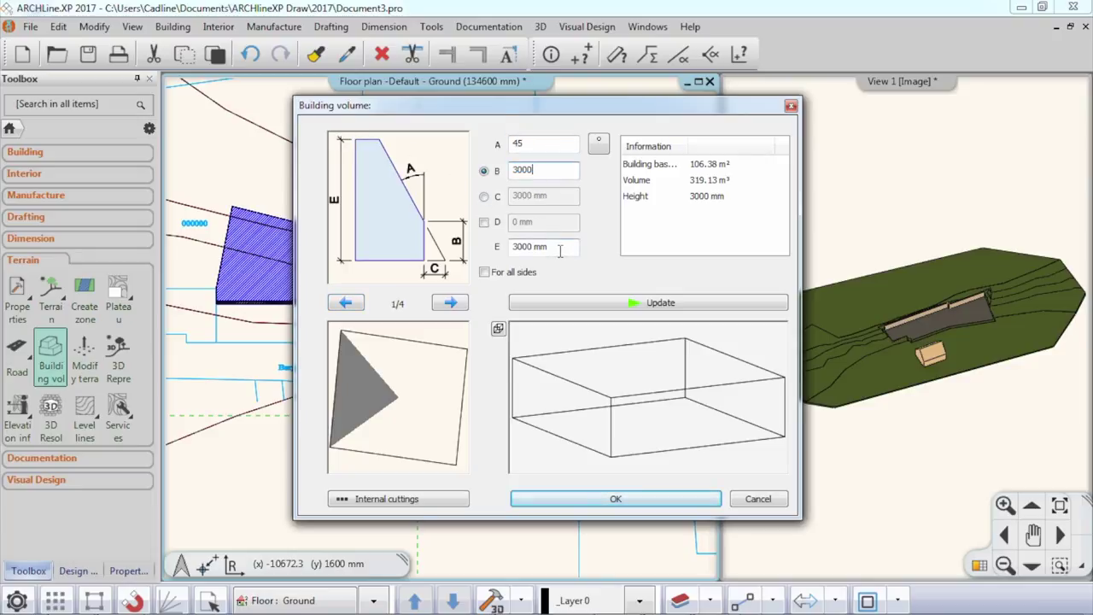
{"action": "key", "text": "Tab"}
{"action": "type", "text": "8000"}
{"action": "left_click", "coordinate": [515, 272]}
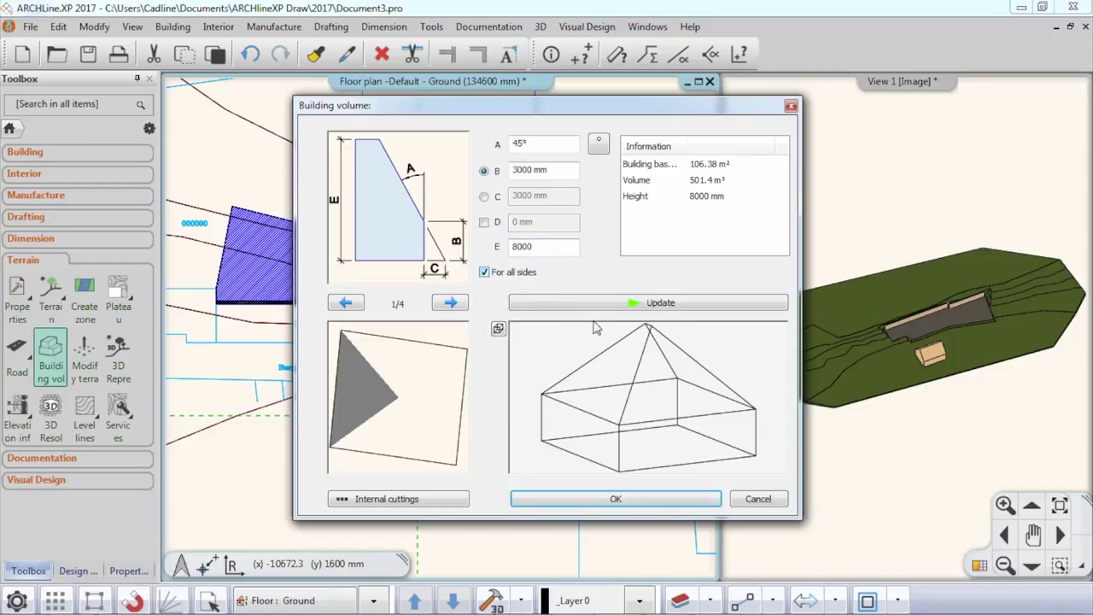
{"action": "left_click", "coordinate": [656, 503]}
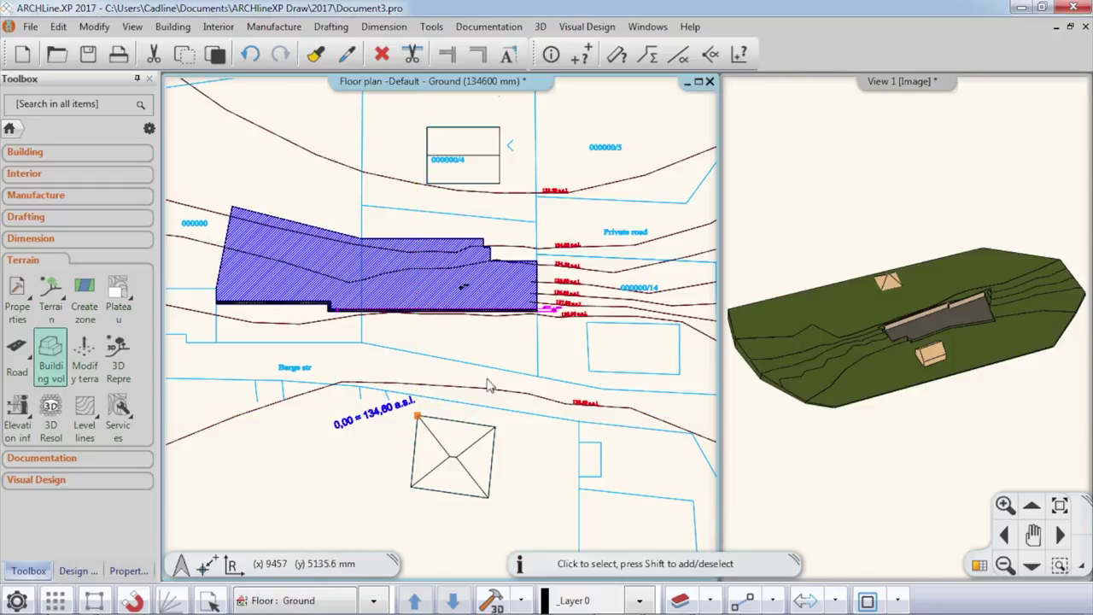
Step: In the 3D view, move the small gabled volume to a new spot on the terrain
{"action": "left_click", "coordinate": [979, 565]}
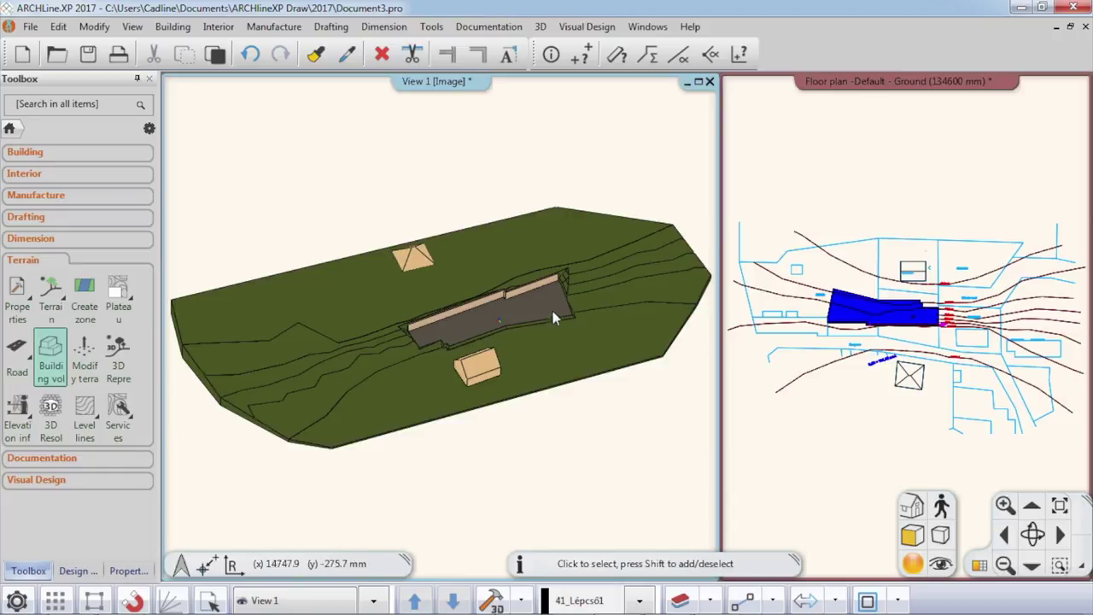
{"action": "scroll", "coordinate": [478, 359], "scroll_direction": "up", "scroll_amount": 3}
{"action": "left_click", "coordinate": [465, 363]}
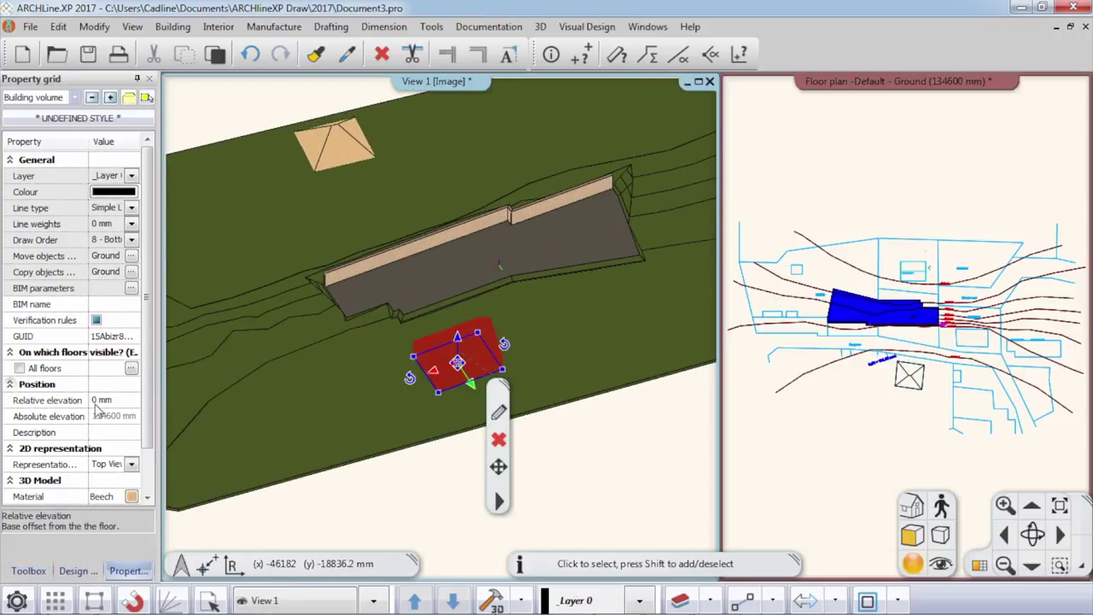
{"action": "scroll", "coordinate": [344, 359], "scroll_direction": "down", "scroll_amount": 1}
{"action": "middle_click_drag", "start_coordinate": [342, 358], "coordinate": [366, 255]}
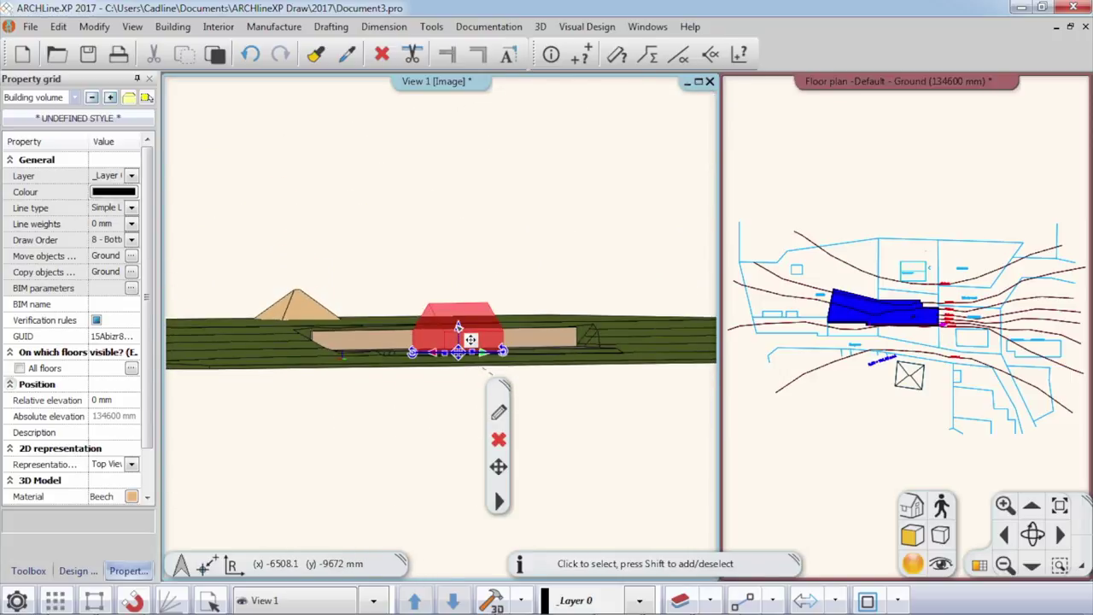
{"action": "mouse_move", "coordinate": [462, 333]}
{"action": "left_click", "coordinate": [508, 335]}
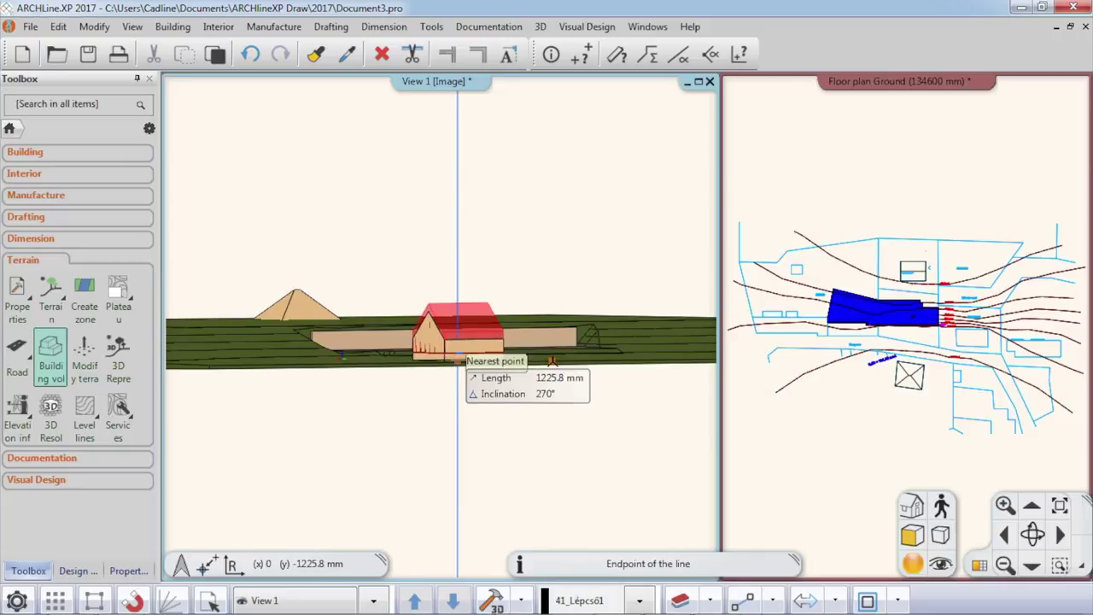
{"action": "left_click", "coordinate": [554, 362]}
{"action": "middle_click_drag", "start_coordinate": [553, 363], "coordinate": [547, 427]}
{"action": "scroll", "coordinate": [513, 375], "scroll_direction": "up", "scroll_amount": 5}
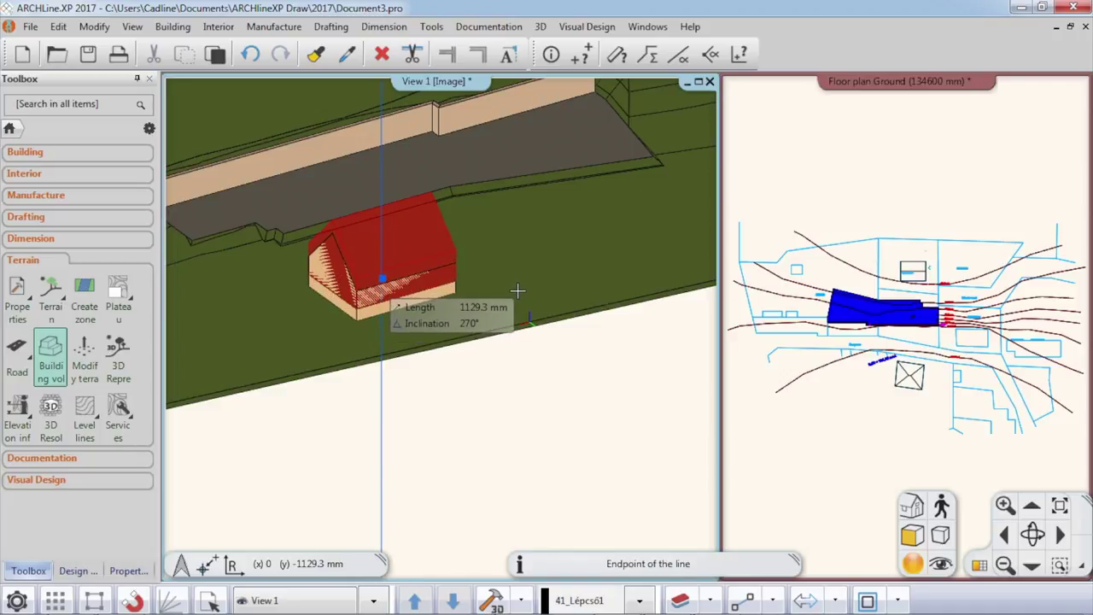
{"action": "key", "text": "Escape"}
Step: Raise the pyramid-roofed volume so it sits fully above ground
{"action": "scroll", "coordinate": [512, 248], "scroll_direction": "down", "scroll_amount": 3}
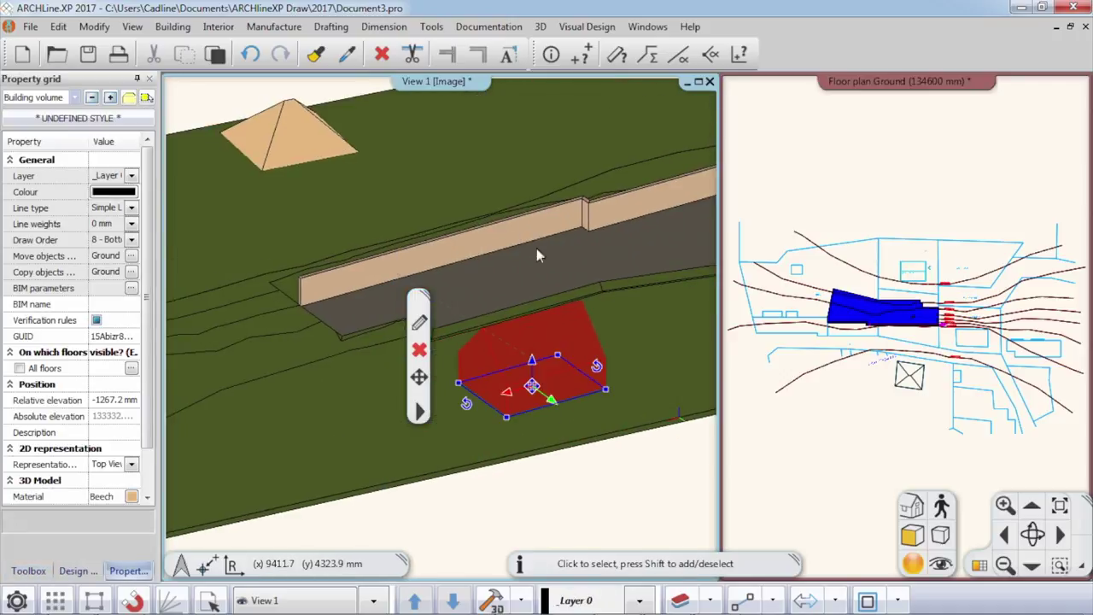
{"action": "left_click", "coordinate": [296, 132]}
{"action": "left_click", "coordinate": [303, 174]}
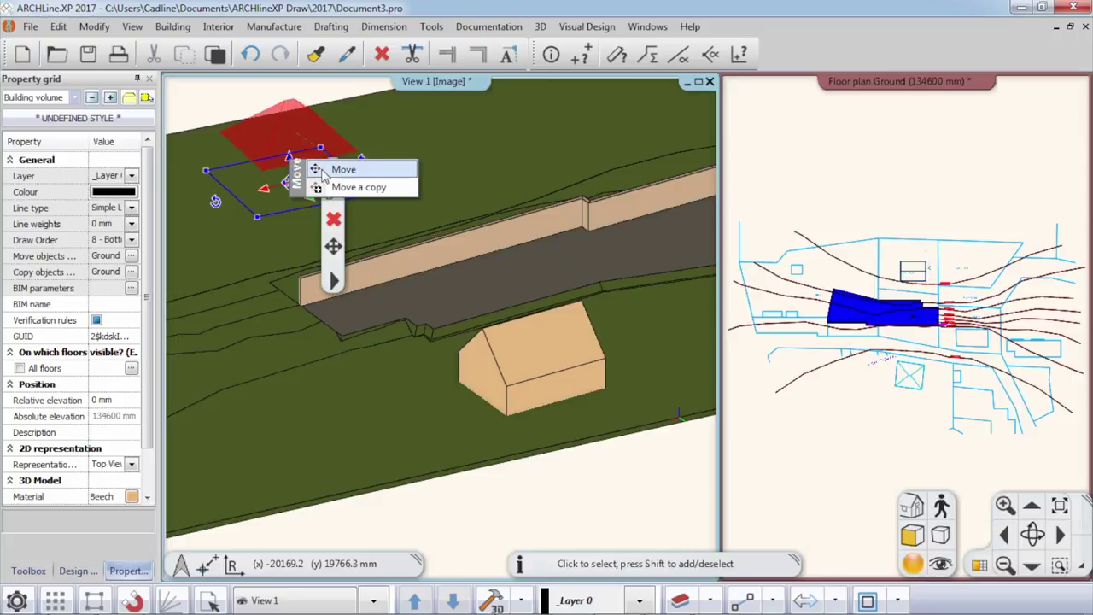
{"action": "left_click", "coordinate": [330, 168]}
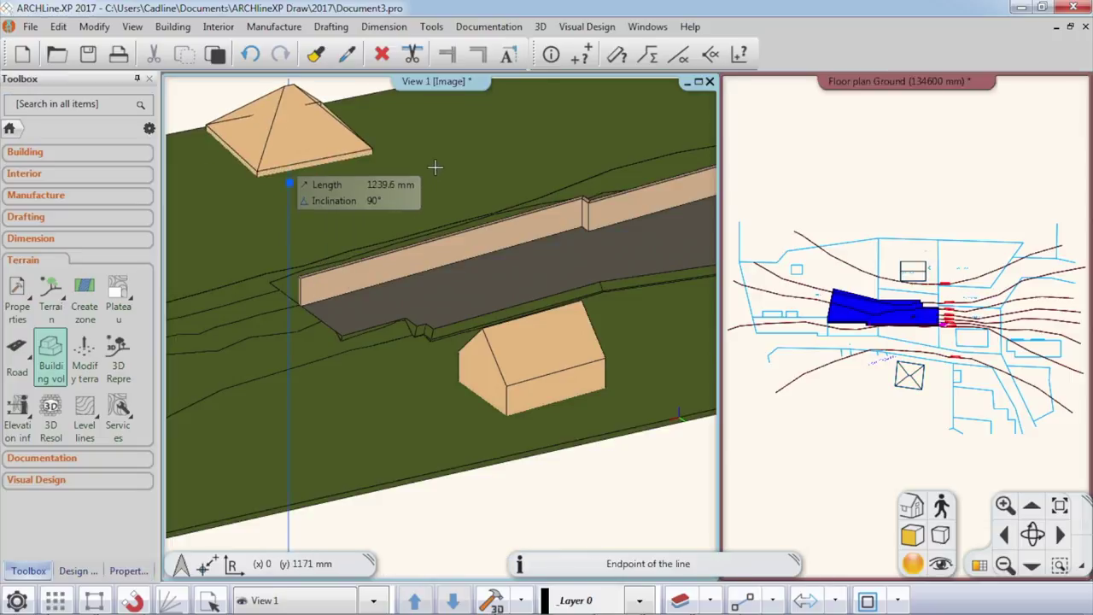
{"action": "left_click", "coordinate": [473, 143]}
{"action": "key", "text": "Escape"}
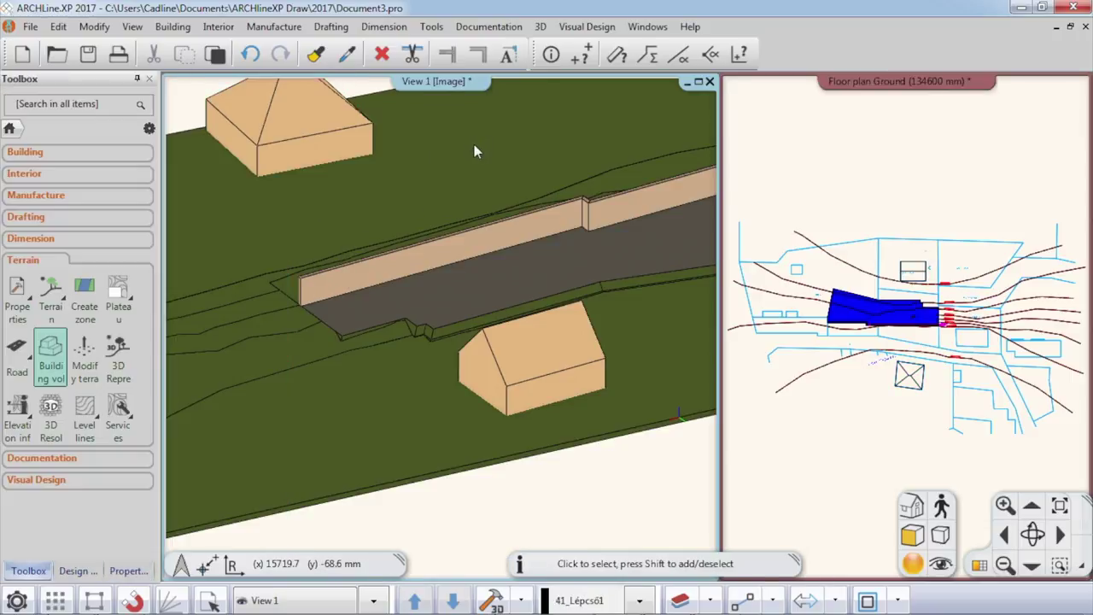
Step: Maximize the 3D view and tilt it to look down on the site
{"action": "scroll", "coordinate": [516, 224], "scroll_direction": "down", "scroll_amount": 3}
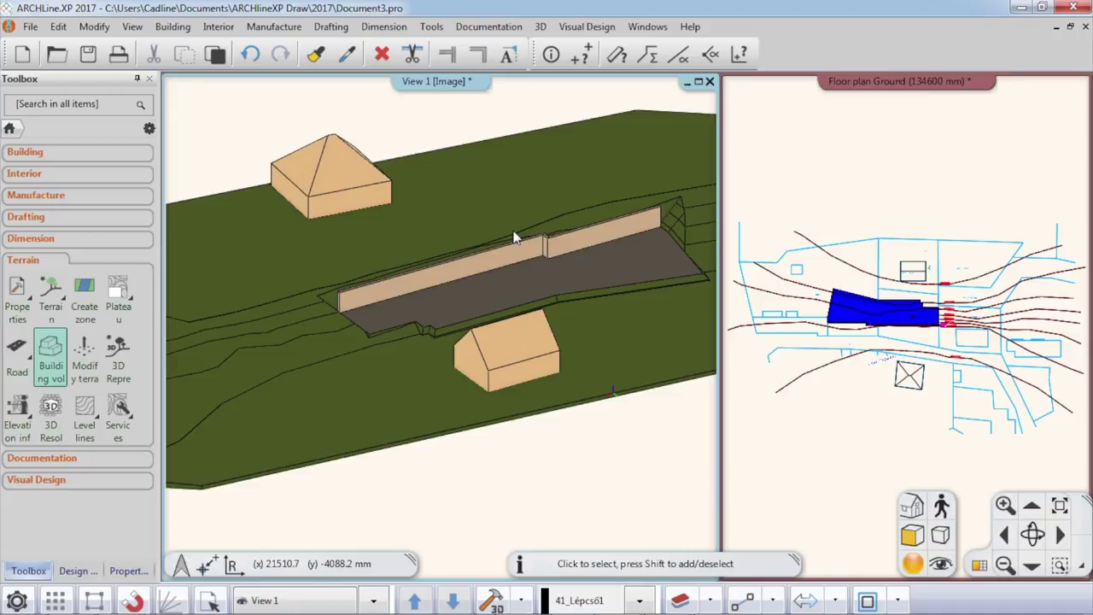
{"action": "left_click", "coordinate": [697, 82]}
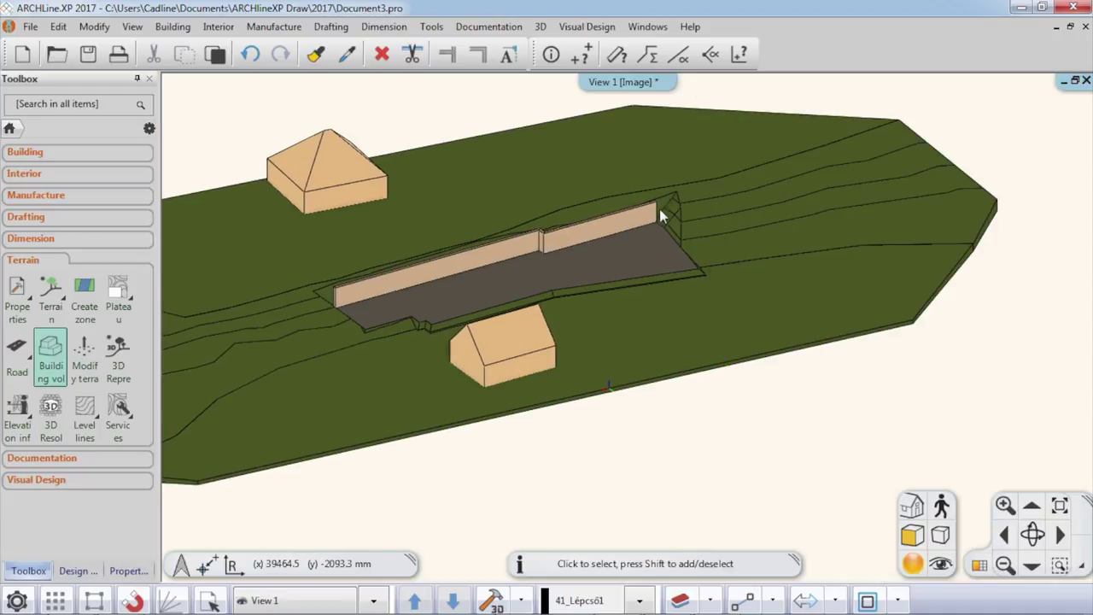
{"action": "middle_click_drag", "start_coordinate": [649, 308], "coordinate": [705, 345]}
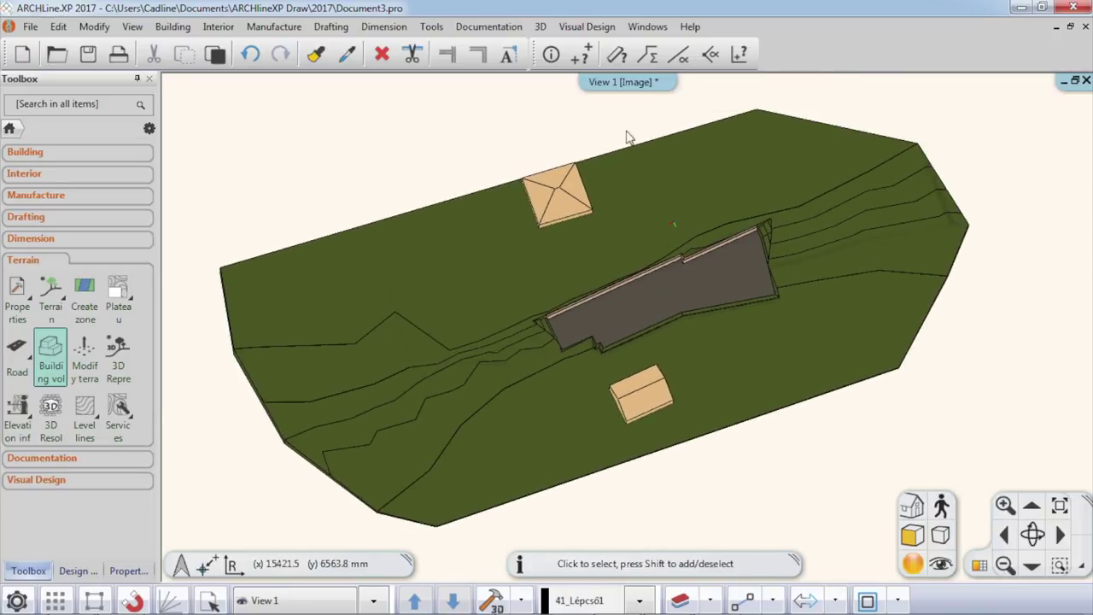
Step: Launch the solar access (shadow) analysis from the visual design commands
{"action": "left_click", "coordinate": [587, 26]}
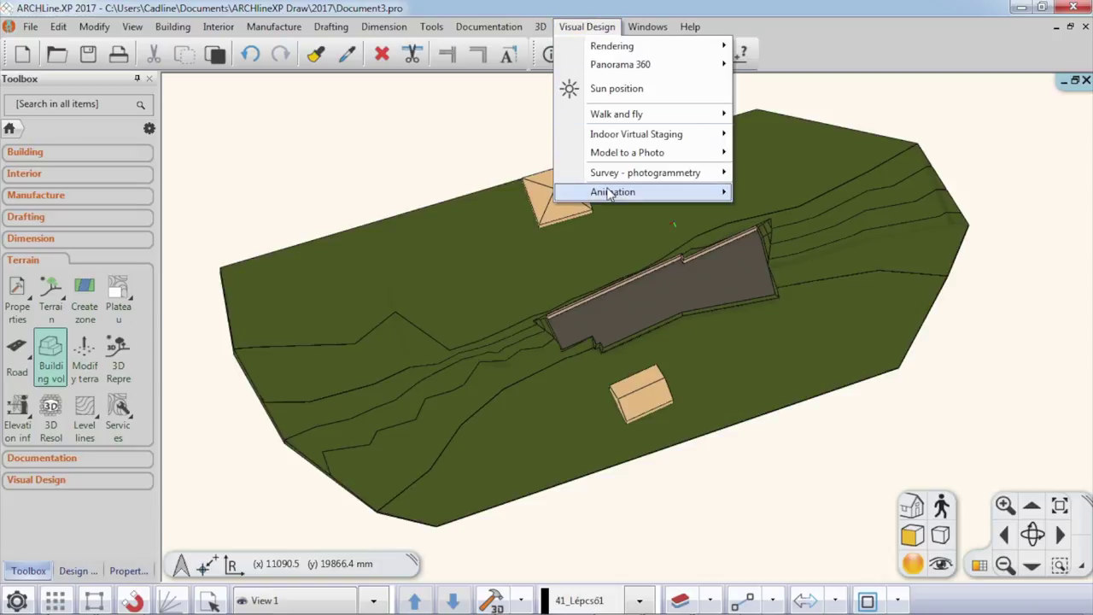
{"action": "mouse_move", "coordinate": [613, 193]}
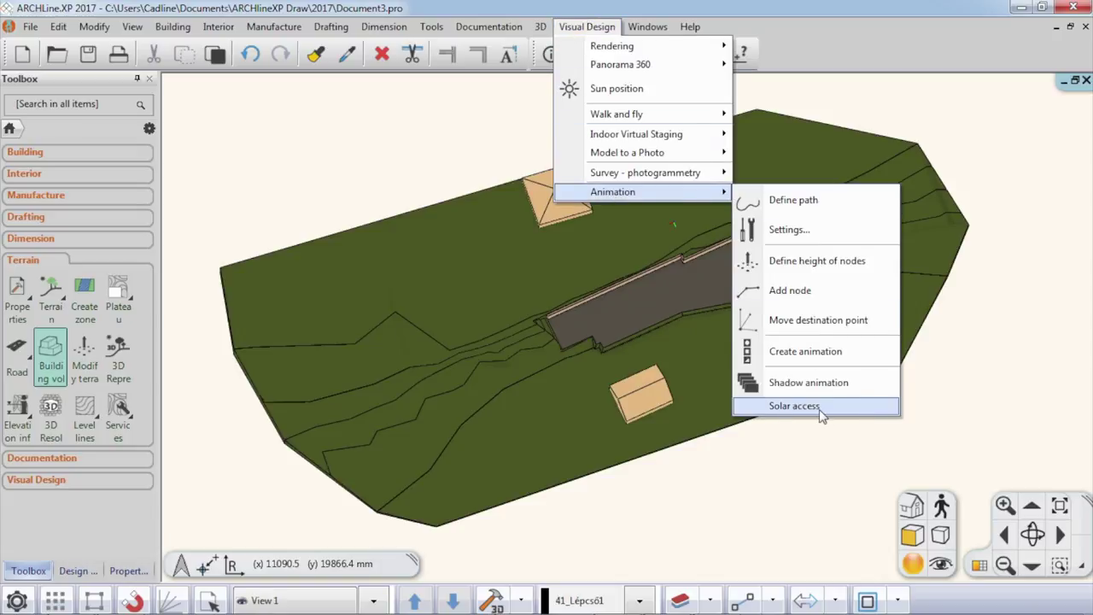
{"action": "left_click", "coordinate": [794, 406]}
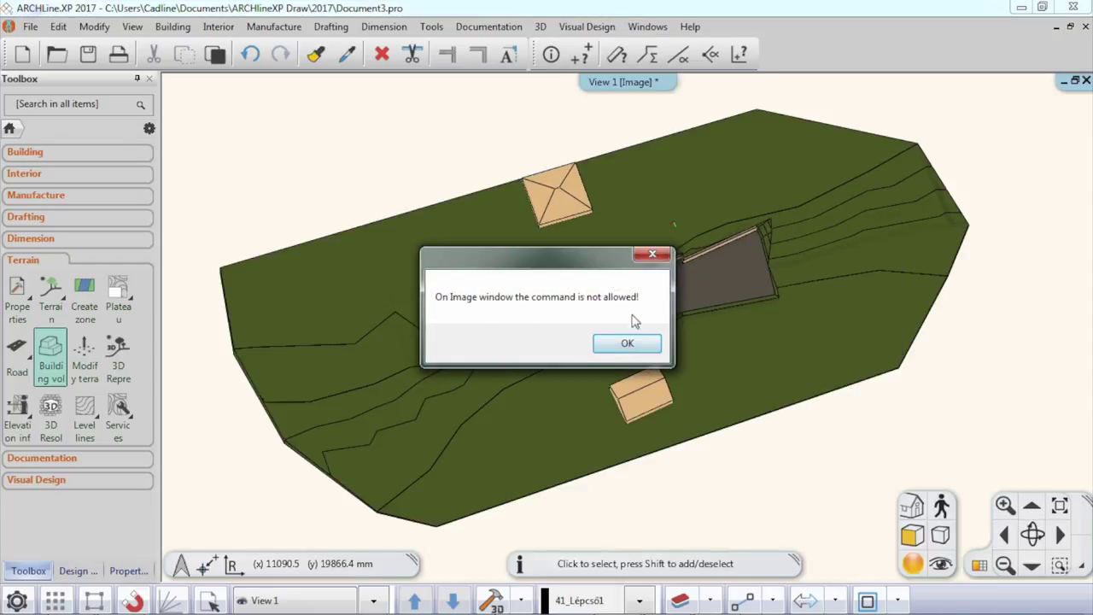
{"action": "left_click", "coordinate": [626, 348]}
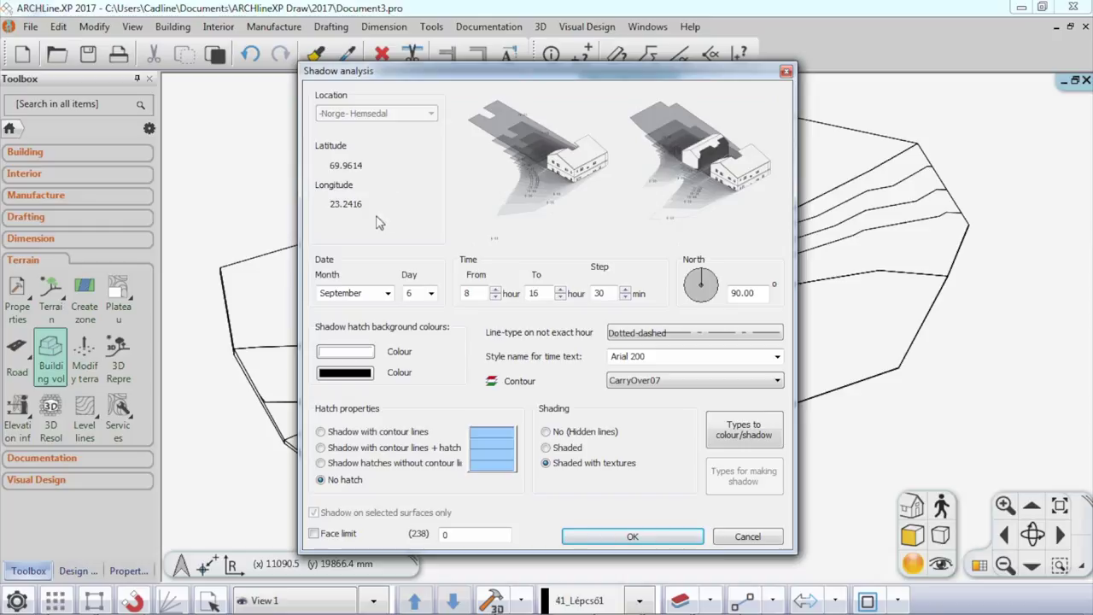
Step: Set the shadow hatch colours to orange and dark teal
{"action": "left_click", "coordinate": [346, 353]}
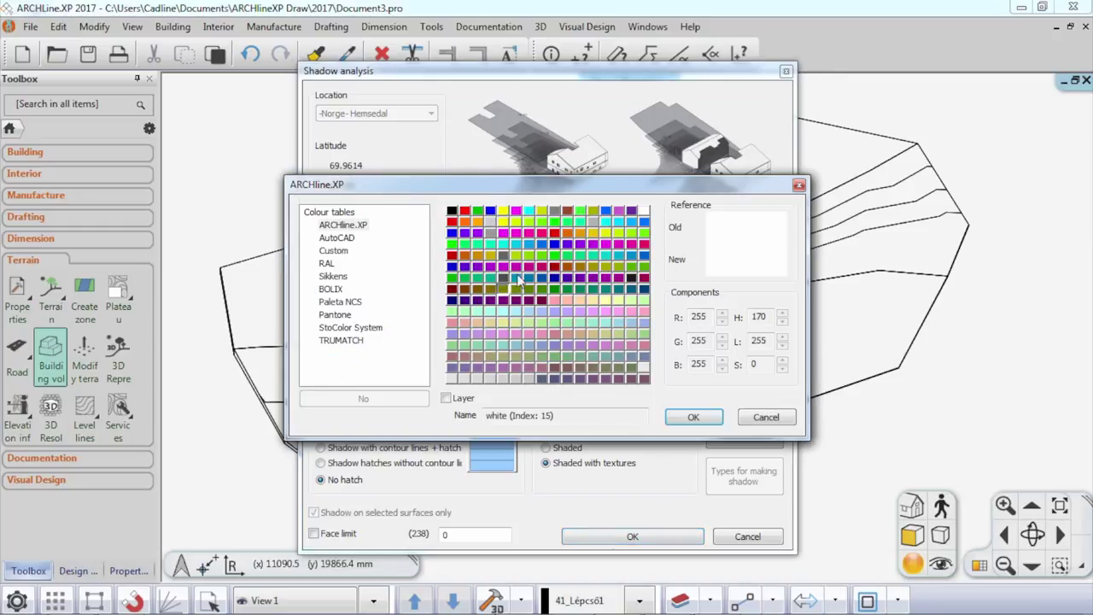
{"action": "left_click", "coordinate": [567, 233]}
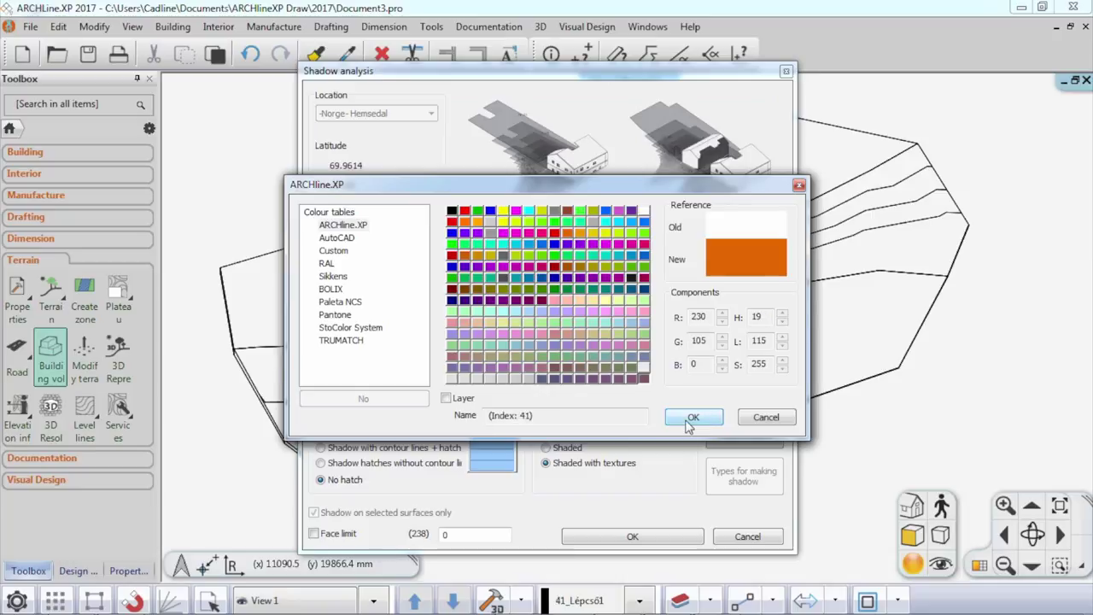
{"action": "left_click", "coordinate": [694, 416]}
{"action": "left_click", "coordinate": [346, 373]}
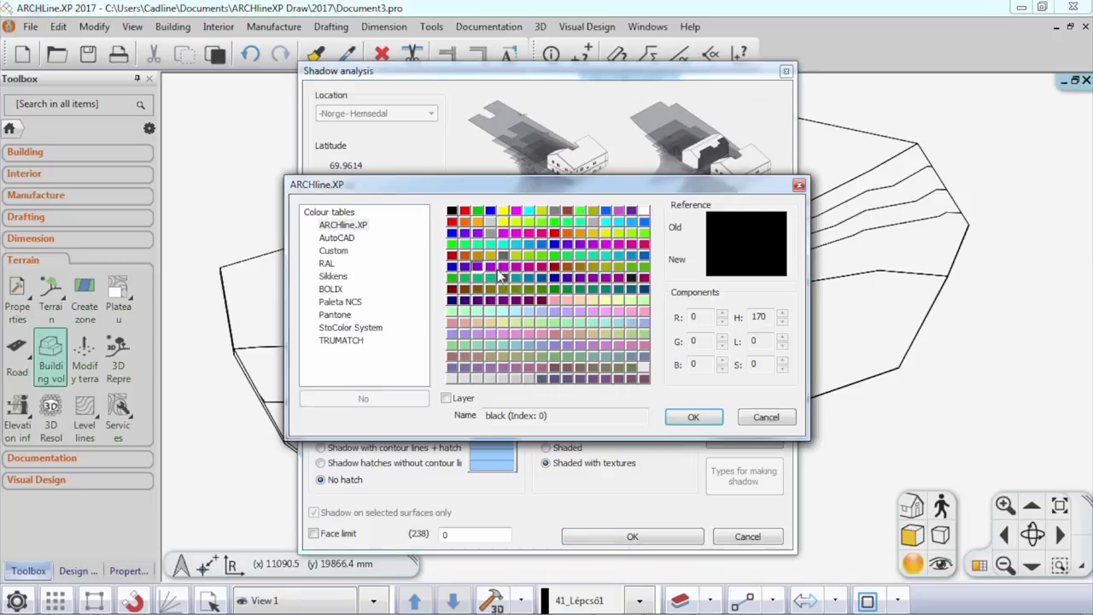
{"action": "left_click", "coordinate": [620, 291]}
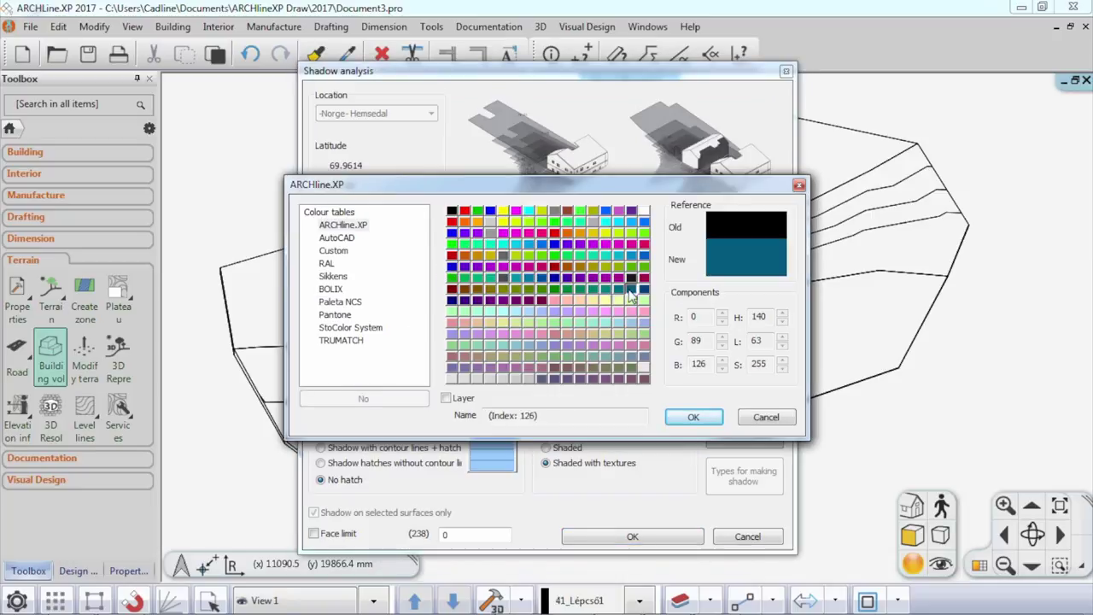
{"action": "left_click", "coordinate": [693, 417]}
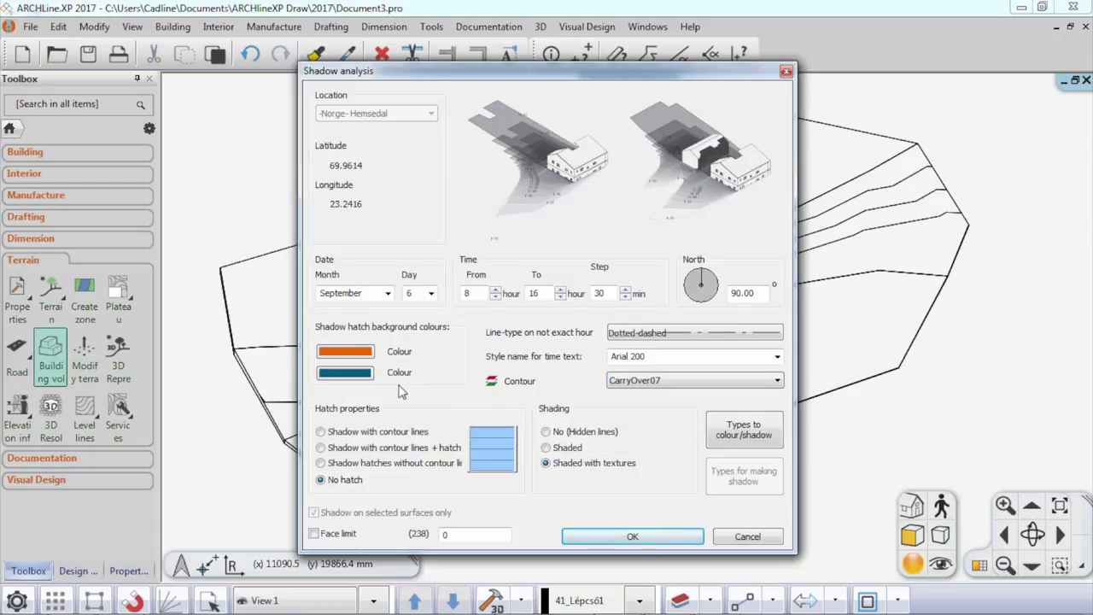
Step: Show shadows as contour lines with a Solid hatch
{"action": "left_click", "coordinate": [377, 449]}
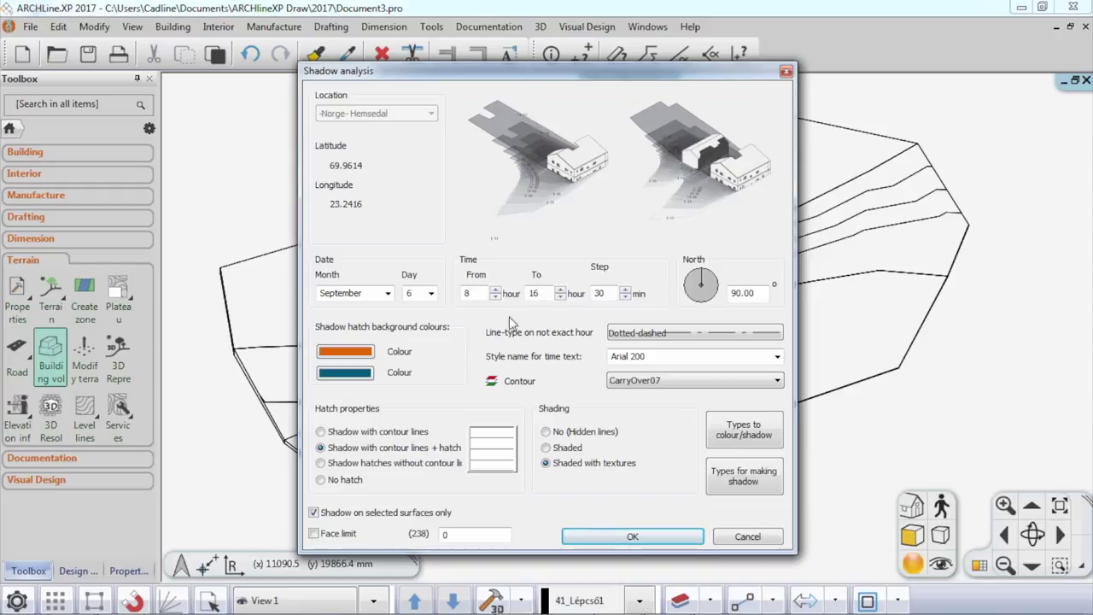
{"action": "left_click", "coordinate": [494, 442]}
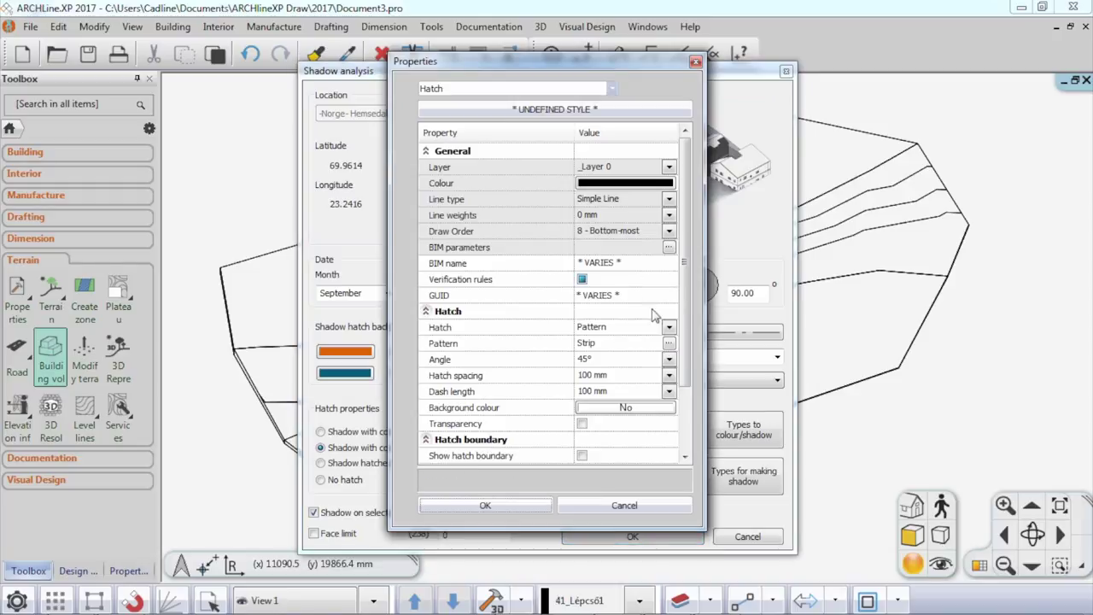
{"action": "left_click", "coordinate": [669, 327]}
{"action": "left_click", "coordinate": [621, 344]}
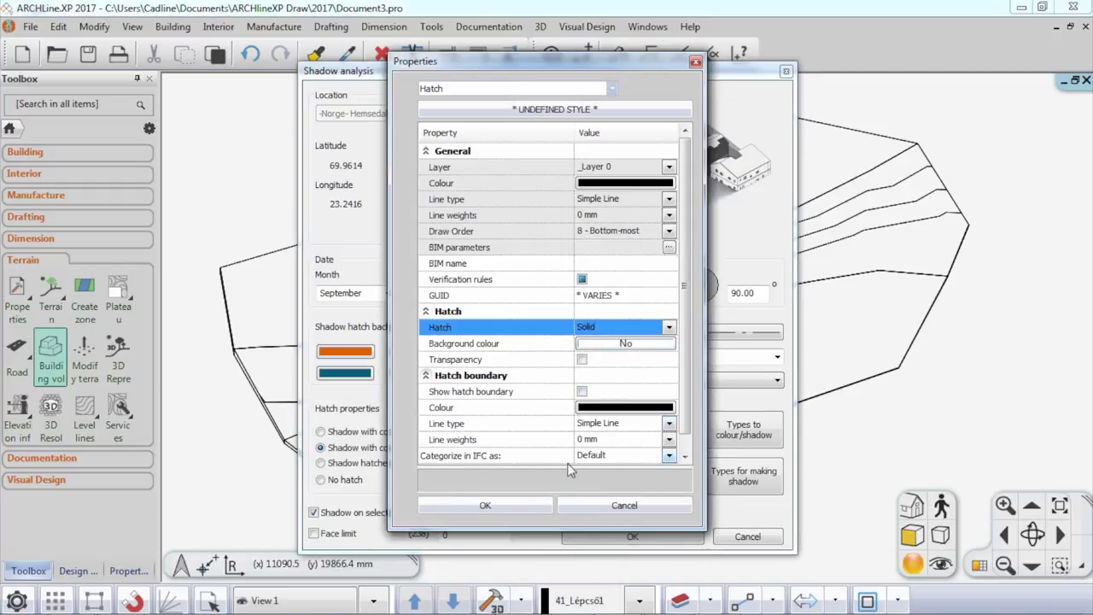
{"action": "left_click", "coordinate": [525, 504]}
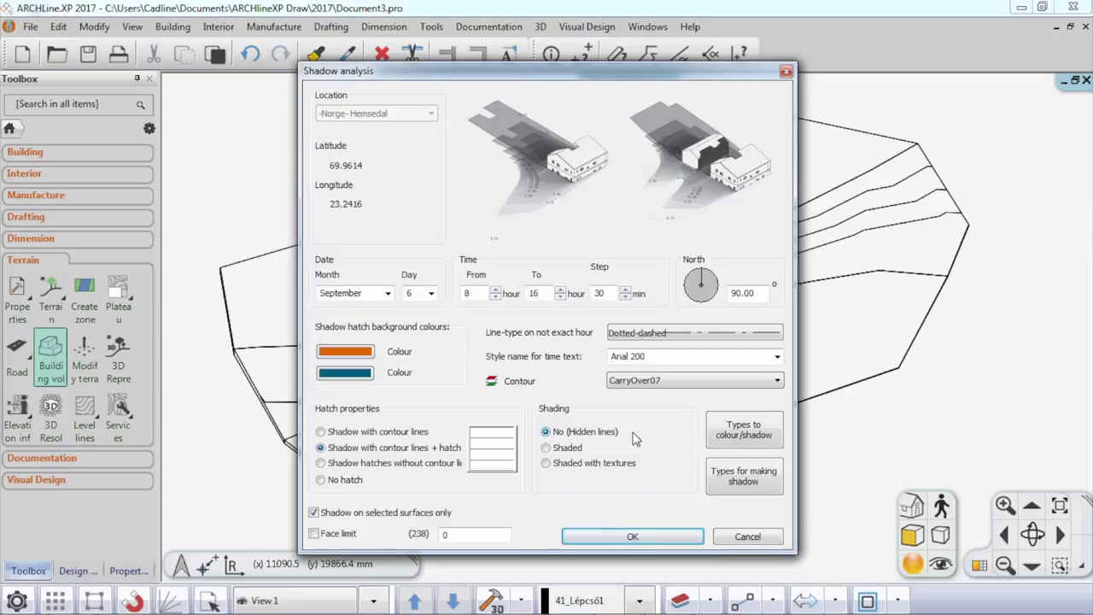
Step: Confirm September, day 6 and 30-minute steps, then run the shadow analysis on all surfaces
{"action": "left_click", "coordinate": [358, 294]}
{"action": "left_click", "coordinate": [418, 293]}
{"action": "left_click", "coordinate": [605, 293]}
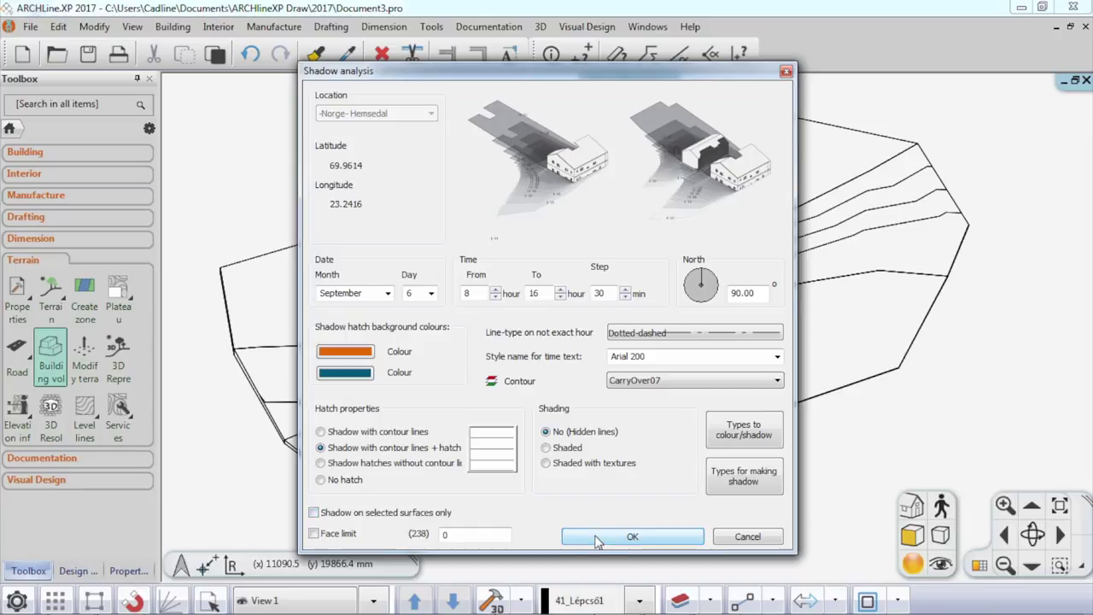
{"action": "left_click", "coordinate": [632, 537]}
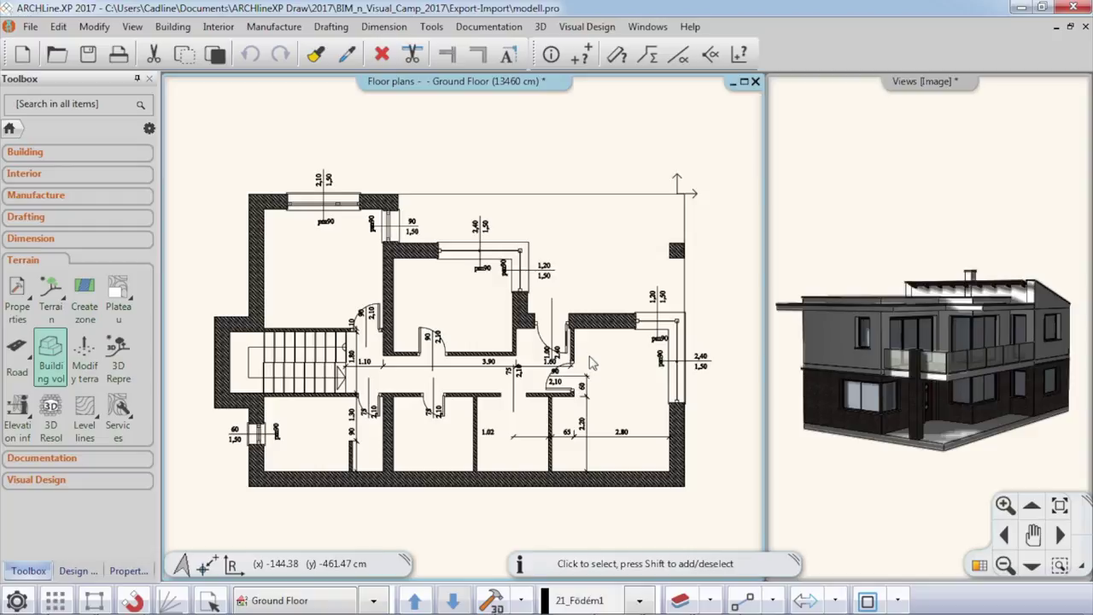
Step: Check the location options in BIM Project Parameters and close without changes
{"action": "left_click", "coordinate": [31, 28]}
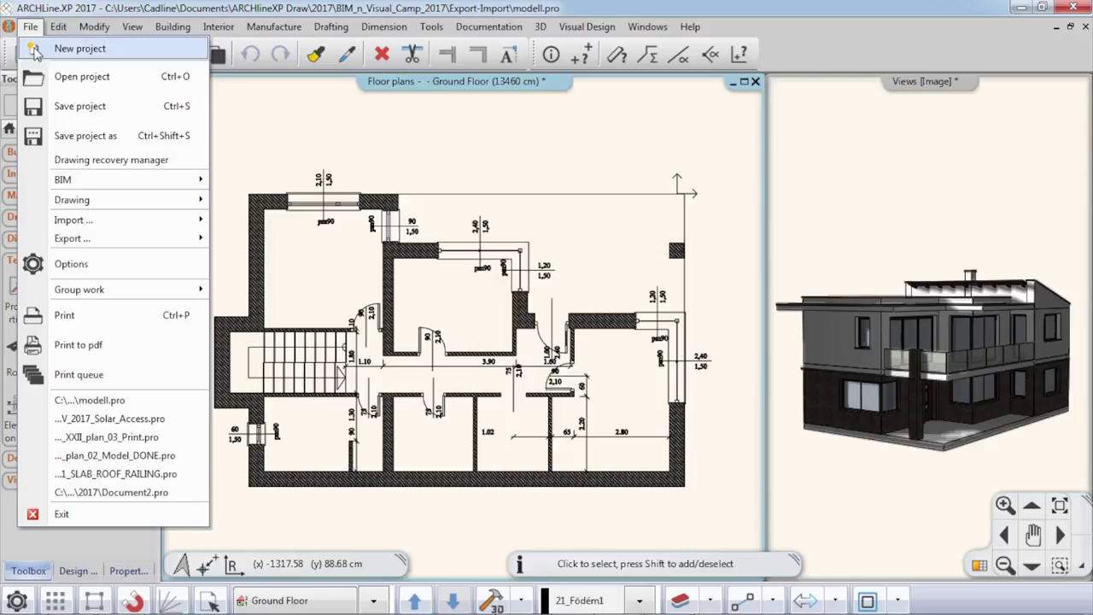
{"action": "mouse_move", "coordinate": [73, 180]}
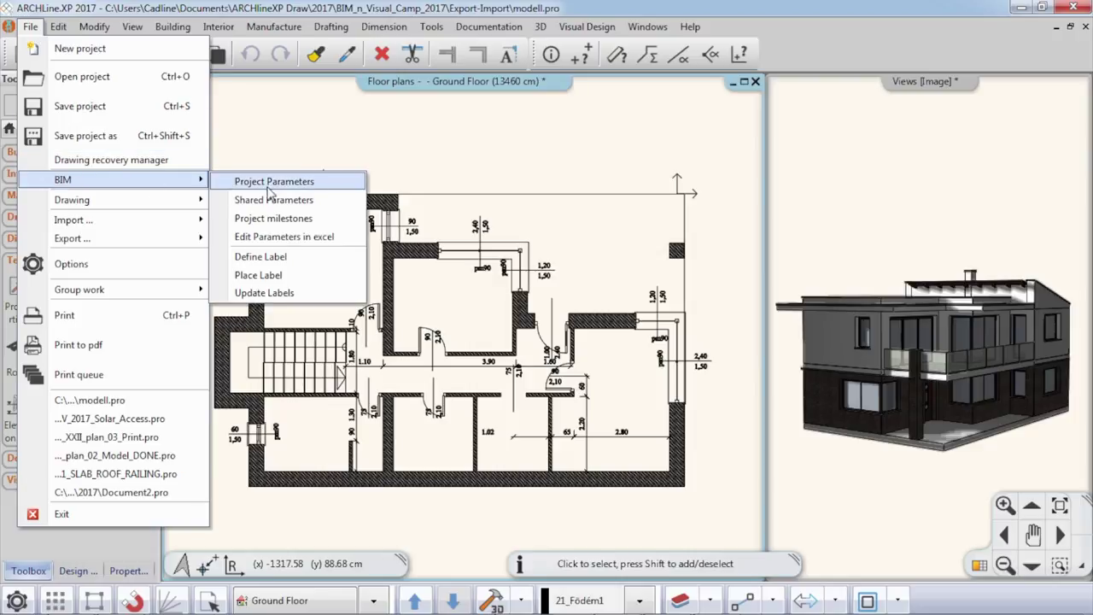
{"action": "left_click", "coordinate": [310, 190]}
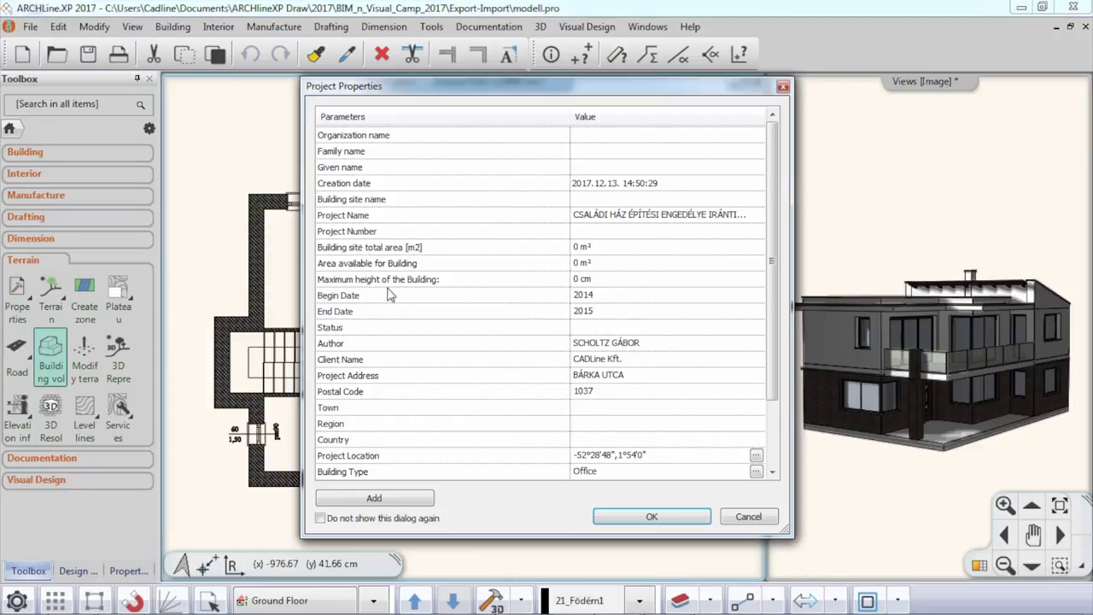
{"action": "left_click", "coordinate": [757, 457]}
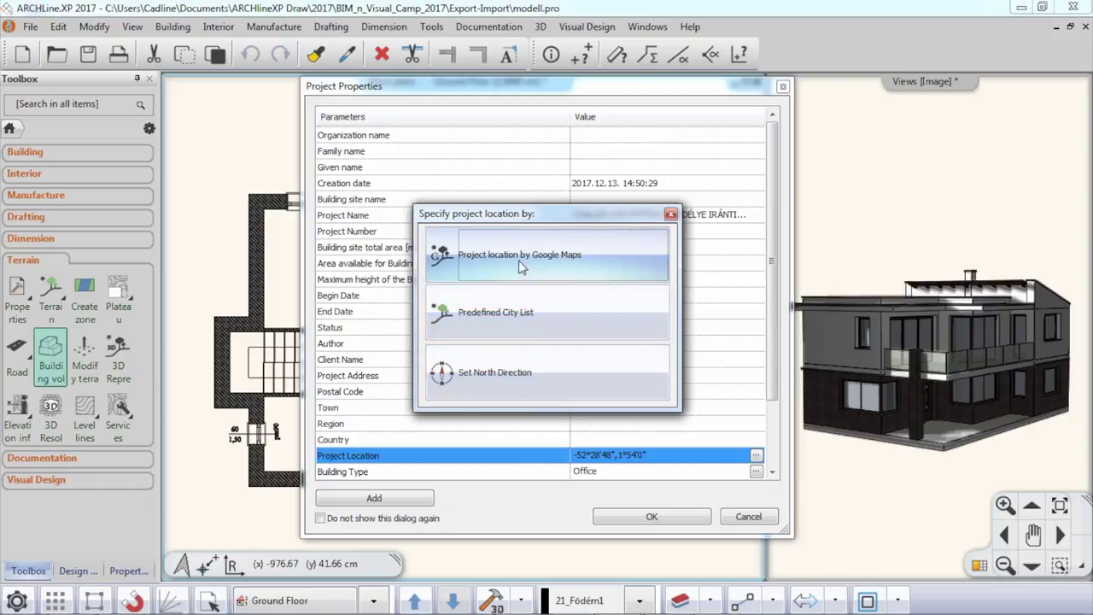
{"action": "left_click", "coordinate": [671, 213]}
{"action": "left_click", "coordinate": [745, 516]}
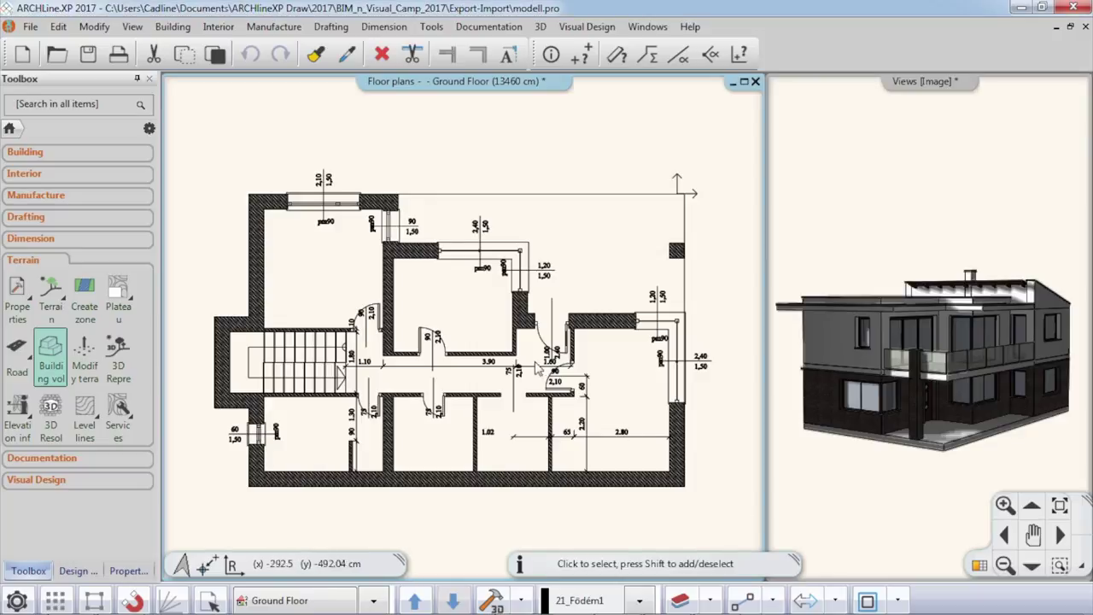
Step: Start Project Location from the Building tab's Google Maps integration options
{"action": "left_click", "coordinate": [25, 151]}
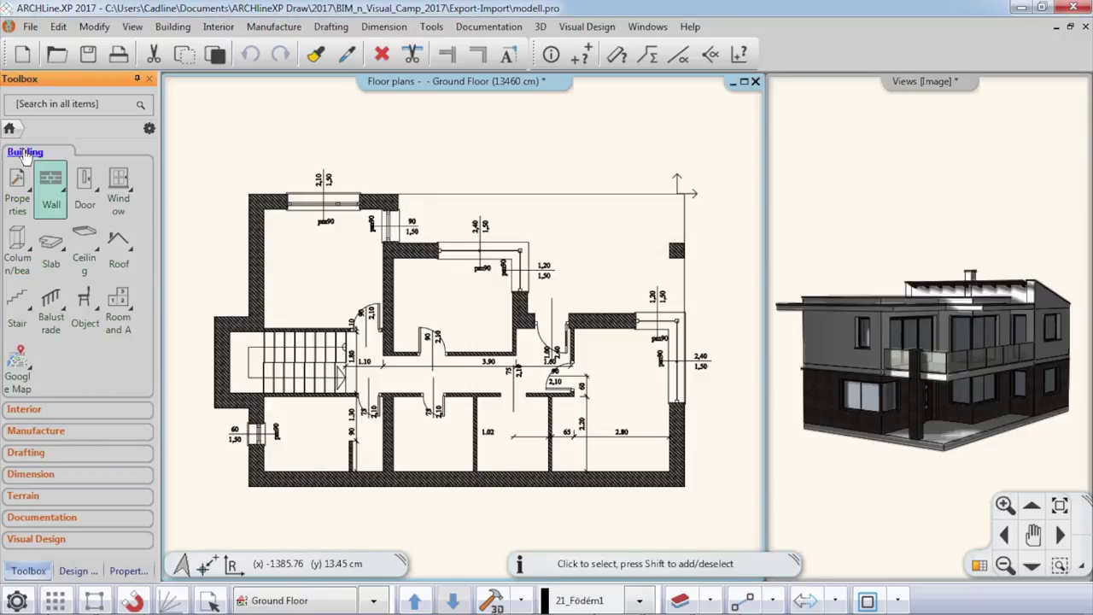
{"action": "left_click", "coordinate": [19, 362]}
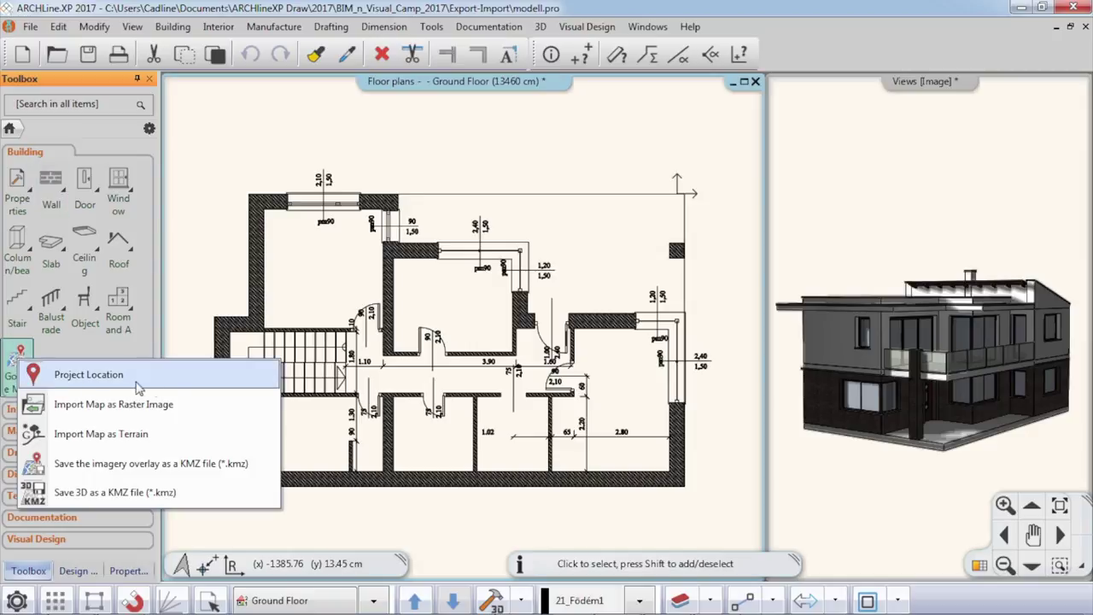
{"action": "left_click", "coordinate": [195, 382]}
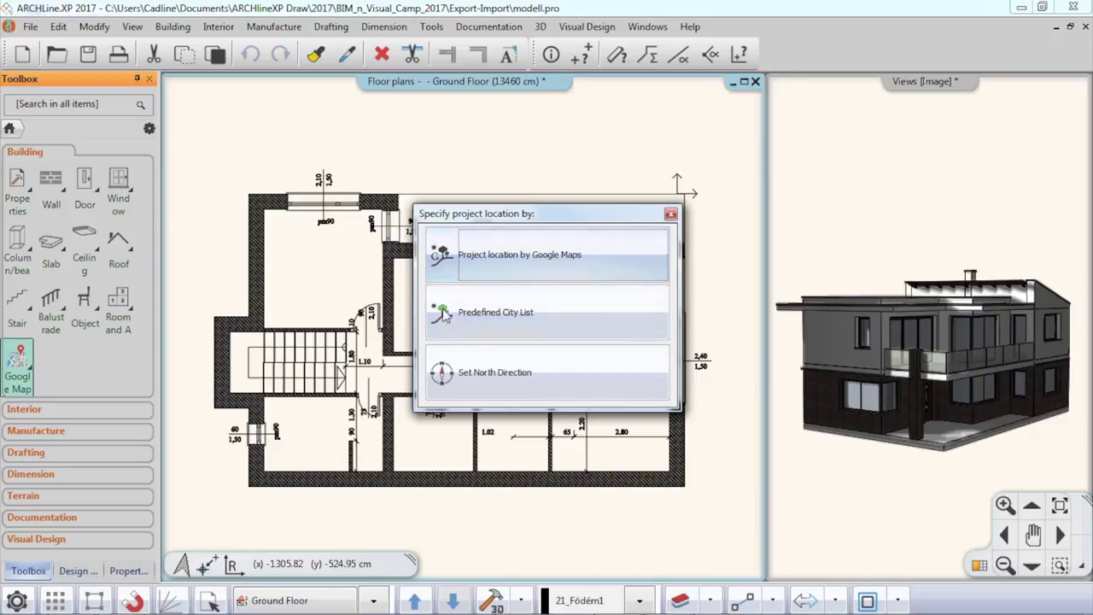
{"action": "left_click", "coordinate": [584, 263]}
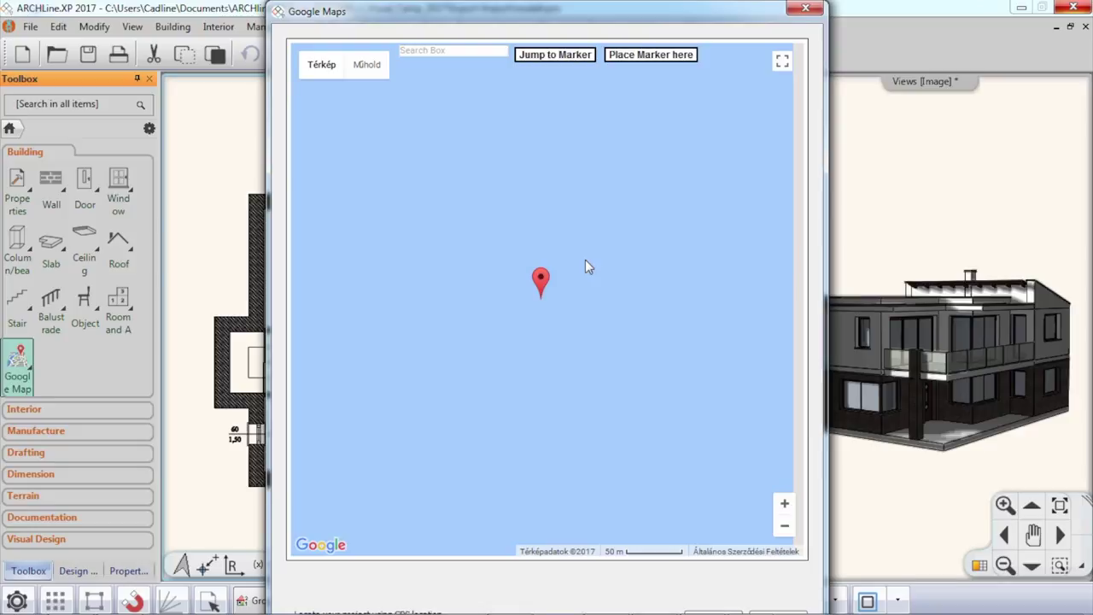
{"action": "left_click", "coordinate": [423, 52]}
{"action": "type", "text": "berg"}
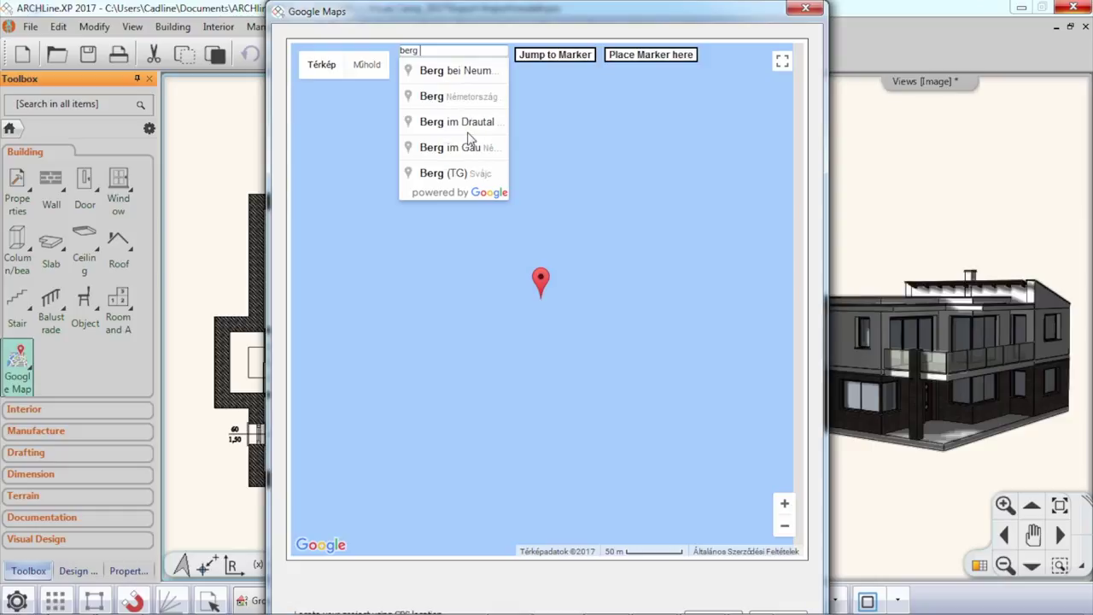
{"action": "type", "text": " hartacke"}
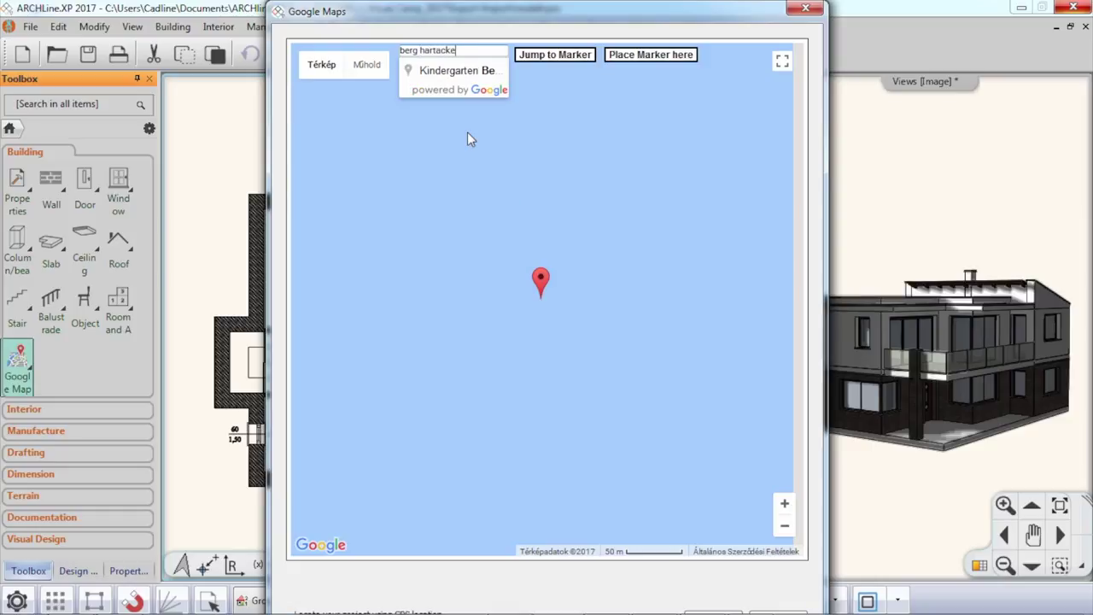
{"action": "type", "text": "rstrasse 15"}
{"action": "key", "text": "Return"}
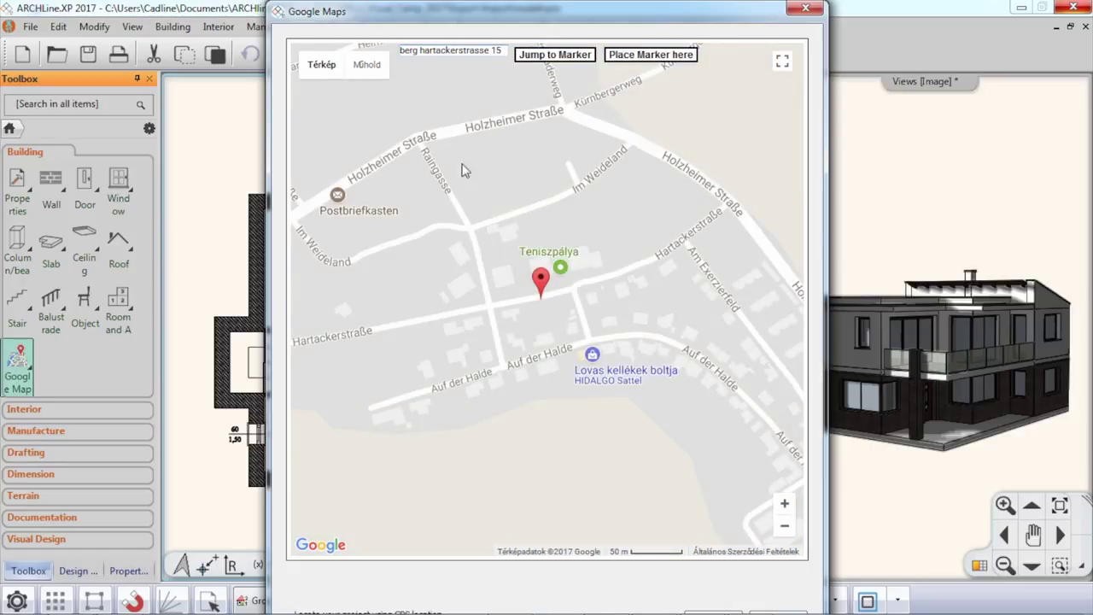
Step: In satellite imagery, place the marker on the grassy plot and confirm the location
{"action": "left_click", "coordinate": [369, 65]}
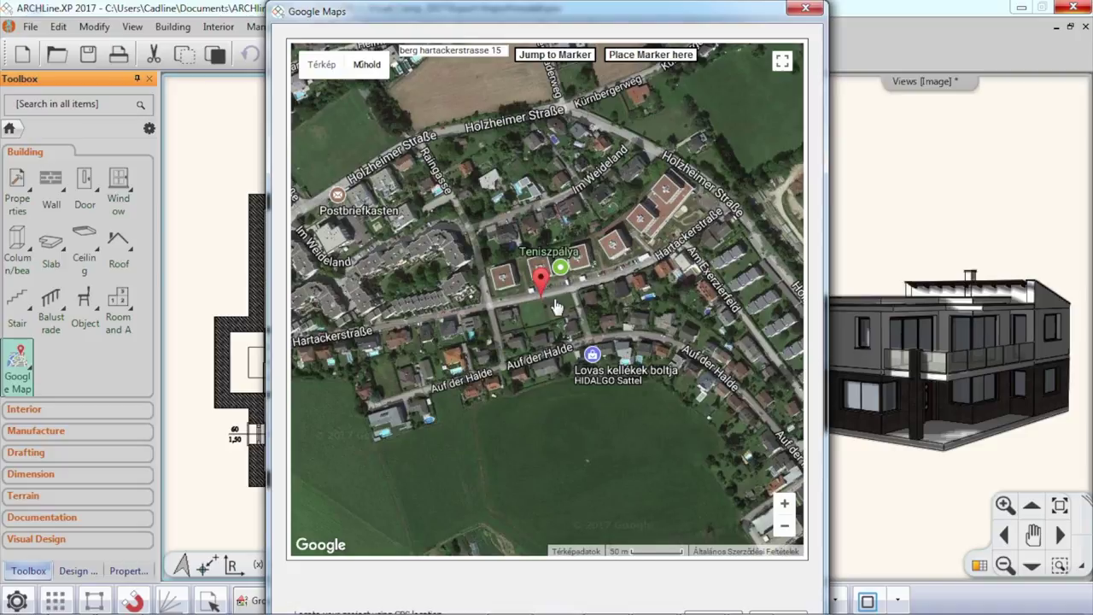
{"action": "scroll", "coordinate": [547, 309], "scroll_direction": "up", "scroll_amount": 3}
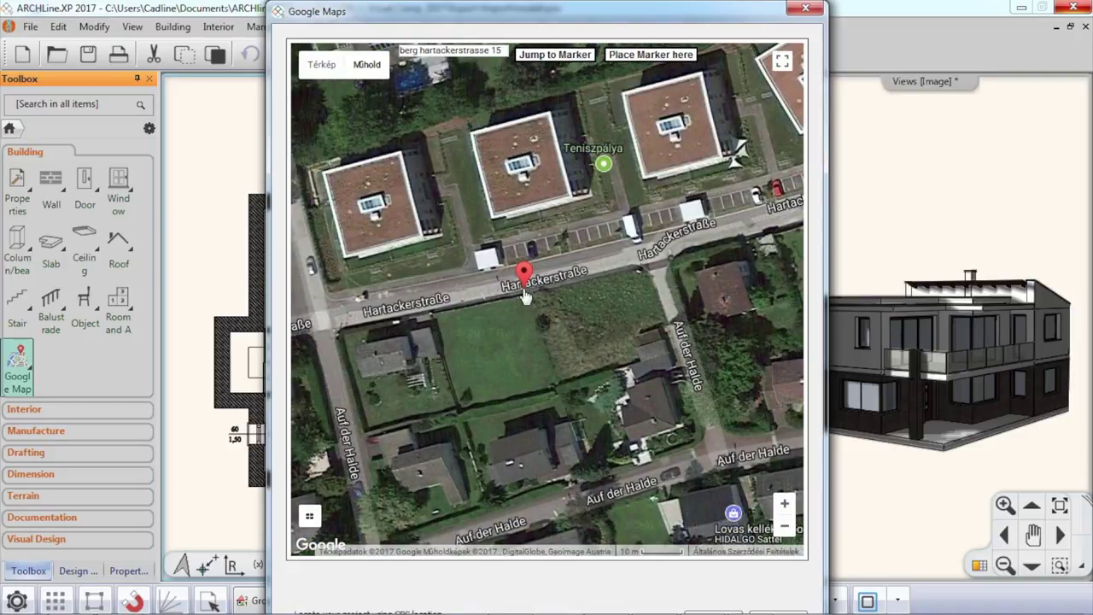
{"action": "mouse_move", "coordinate": [421, 302]}
{"action": "left_mouse_down"}
{"action": "mouse_move", "coordinate": [519, 261]}
{"action": "mouse_move", "coordinate": [542, 214]}
{"action": "left_mouse_up"}
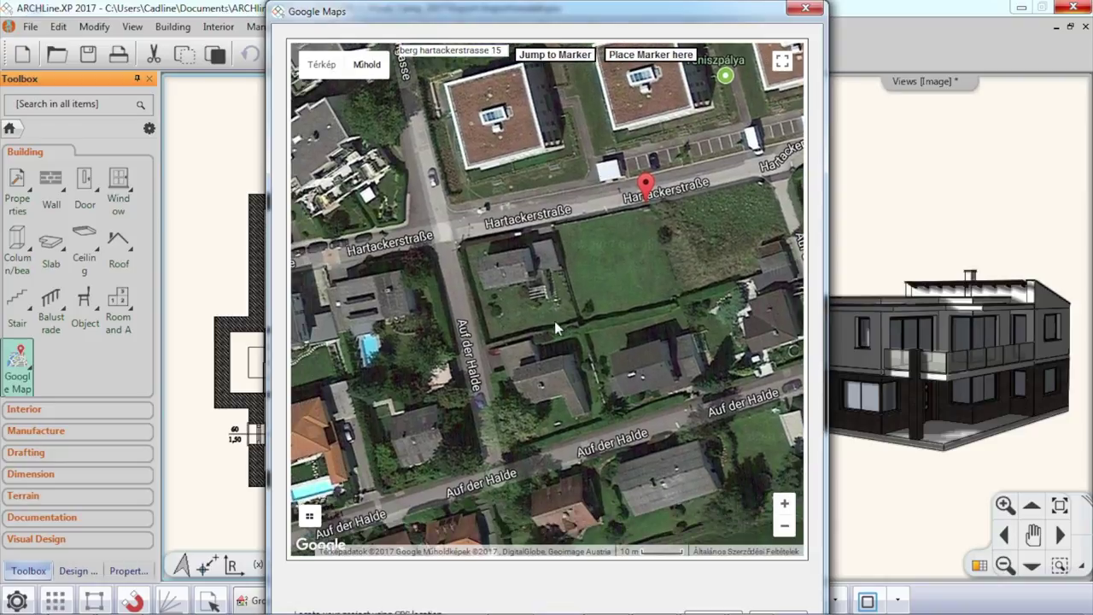
{"action": "scroll", "coordinate": [522, 309], "scroll_direction": "up", "scroll_amount": 2}
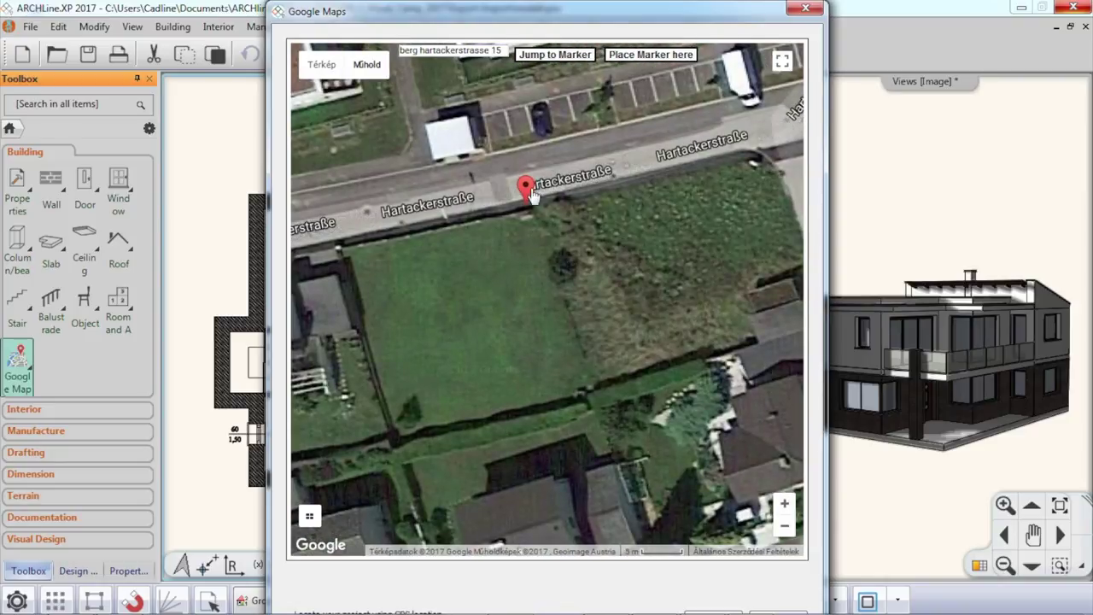
{"action": "mouse_move", "coordinate": [529, 190]}
{"action": "left_mouse_down"}
{"action": "mouse_move", "coordinate": [538, 204]}
{"action": "mouse_move", "coordinate": [512, 228]}
{"action": "left_mouse_up"}
{"action": "left_click_drag", "start_coordinate": [570, 13], "coordinate": [312, 139]}
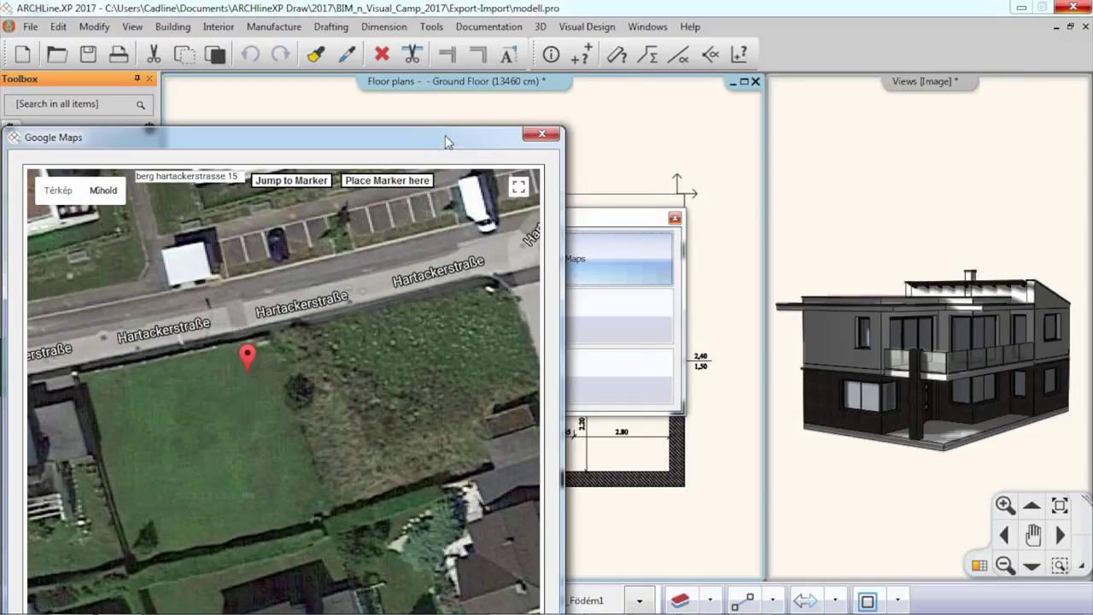
{"action": "left_click_drag", "start_coordinate": [435, 137], "coordinate": [686, 18]}
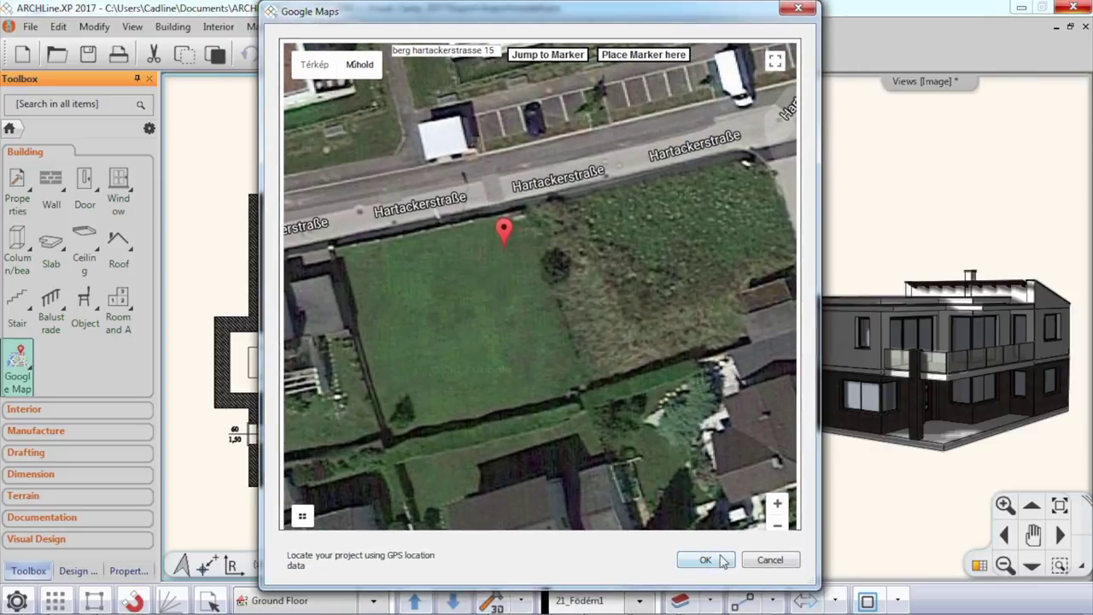
{"action": "left_click", "coordinate": [722, 561]}
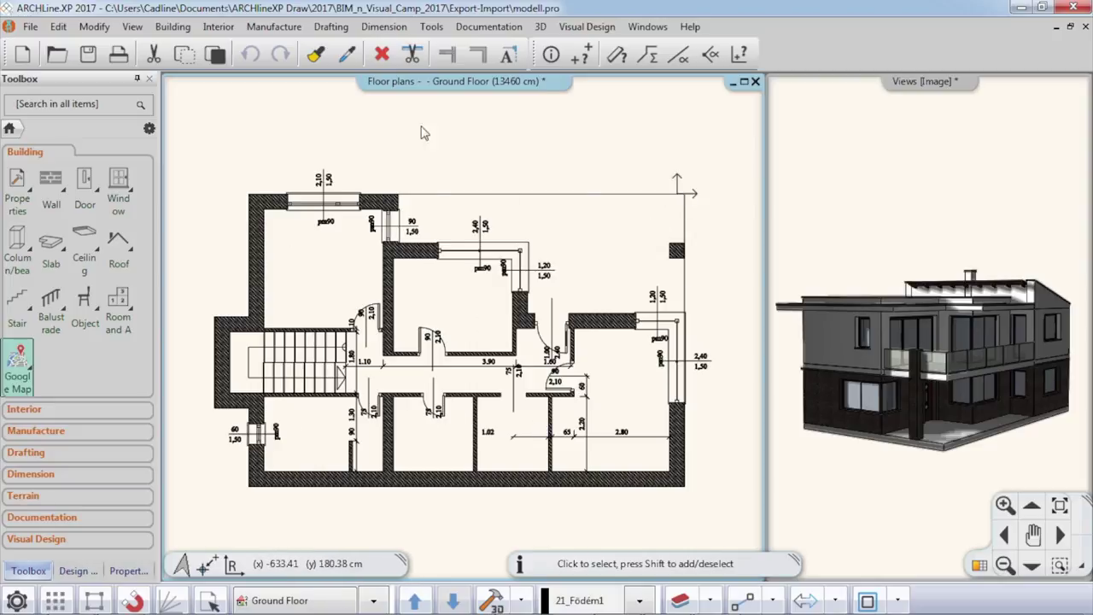
{"action": "left_click", "coordinate": [431, 26]}
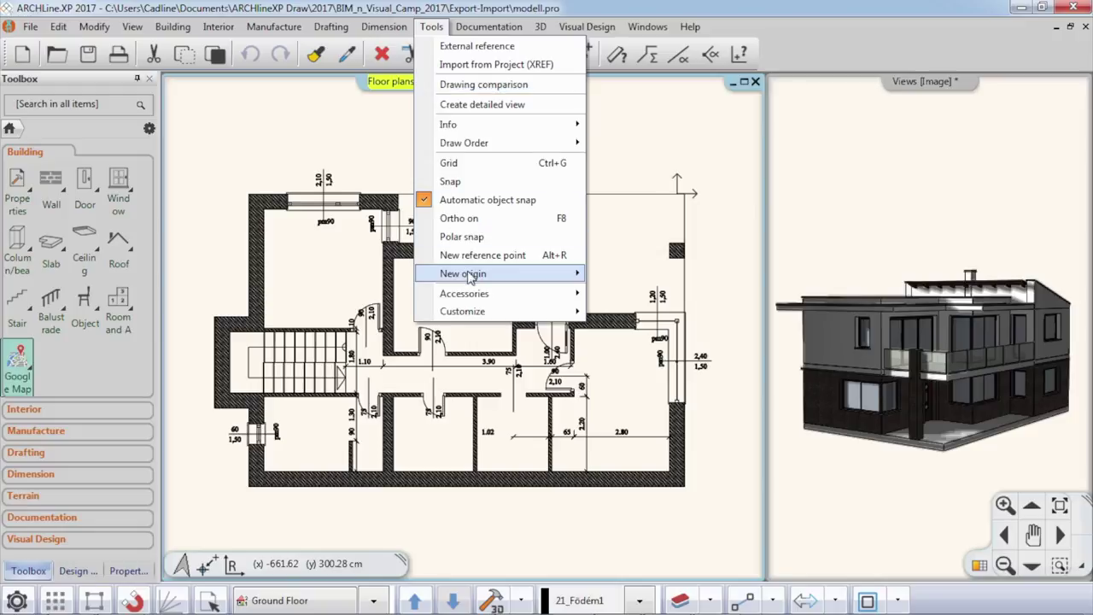
{"action": "mouse_move", "coordinate": [472, 275]}
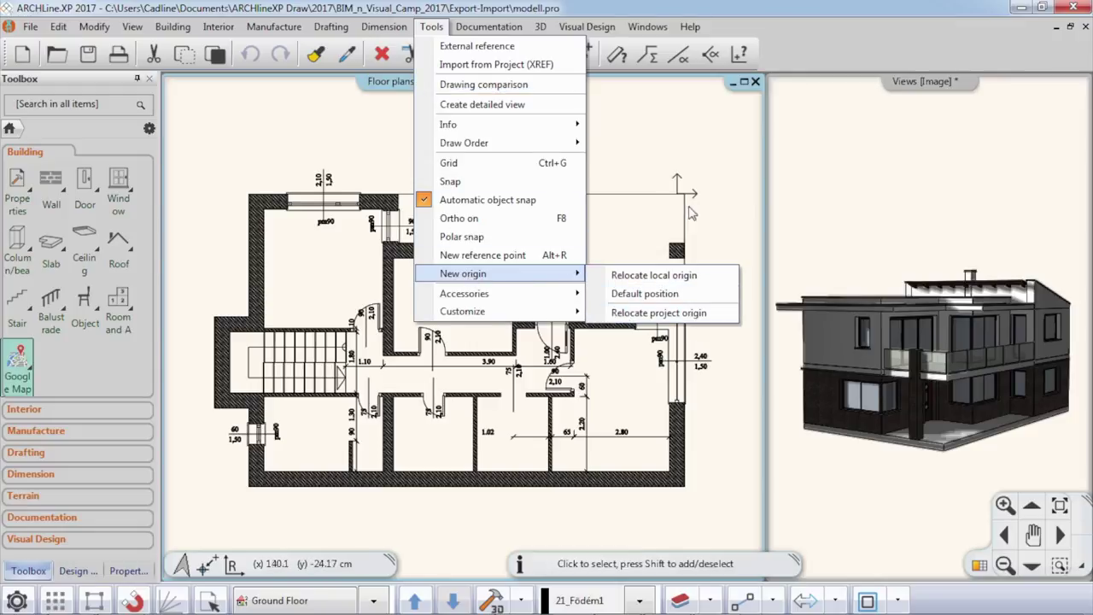
{"action": "left_click", "coordinate": [683, 139]}
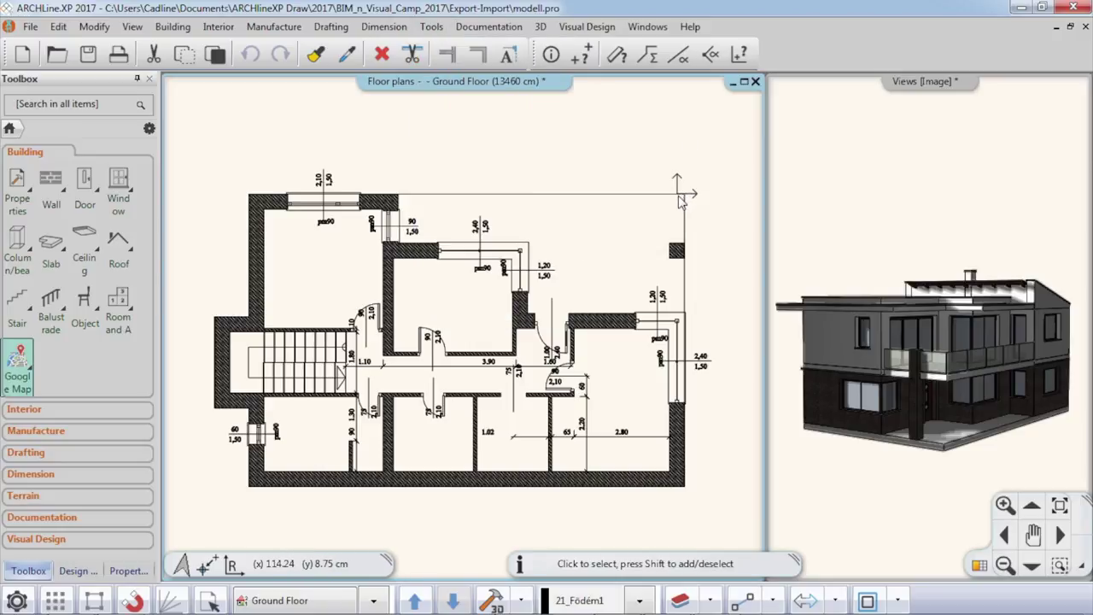
{"action": "left_click", "coordinate": [183, 565]}
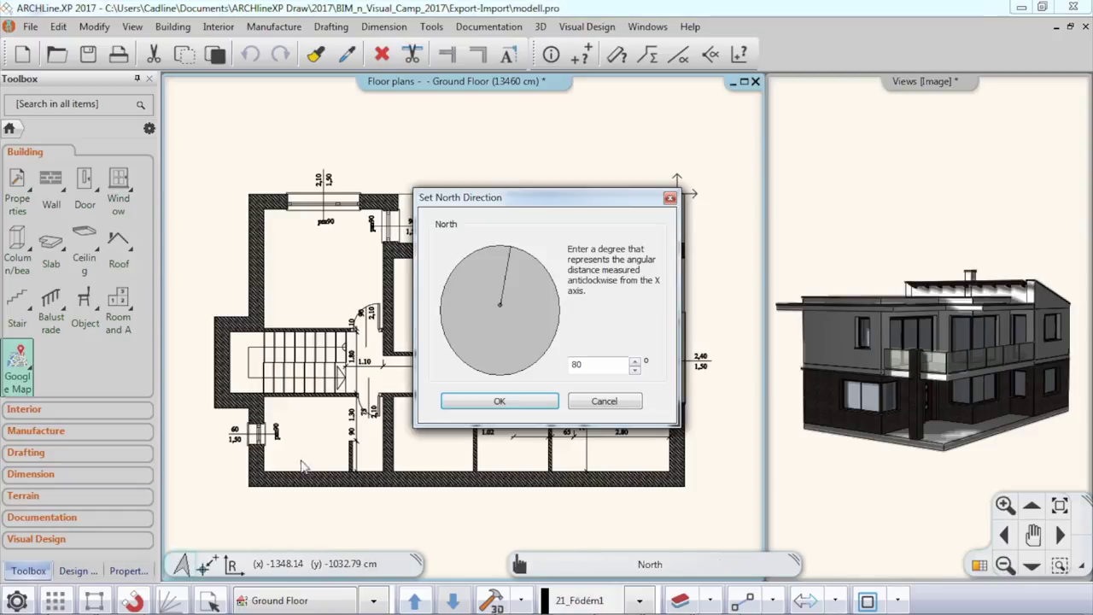
{"action": "left_click", "coordinate": [605, 403]}
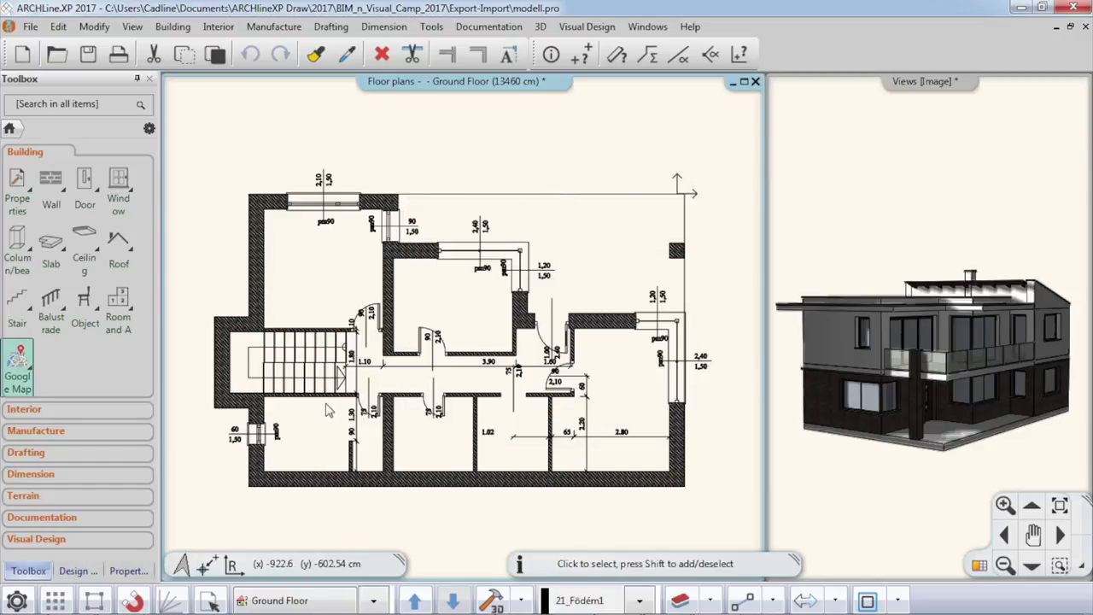
Step: Import the Google map as terrain at medium resolution with north direction applied
{"action": "left_click", "coordinate": [20, 361]}
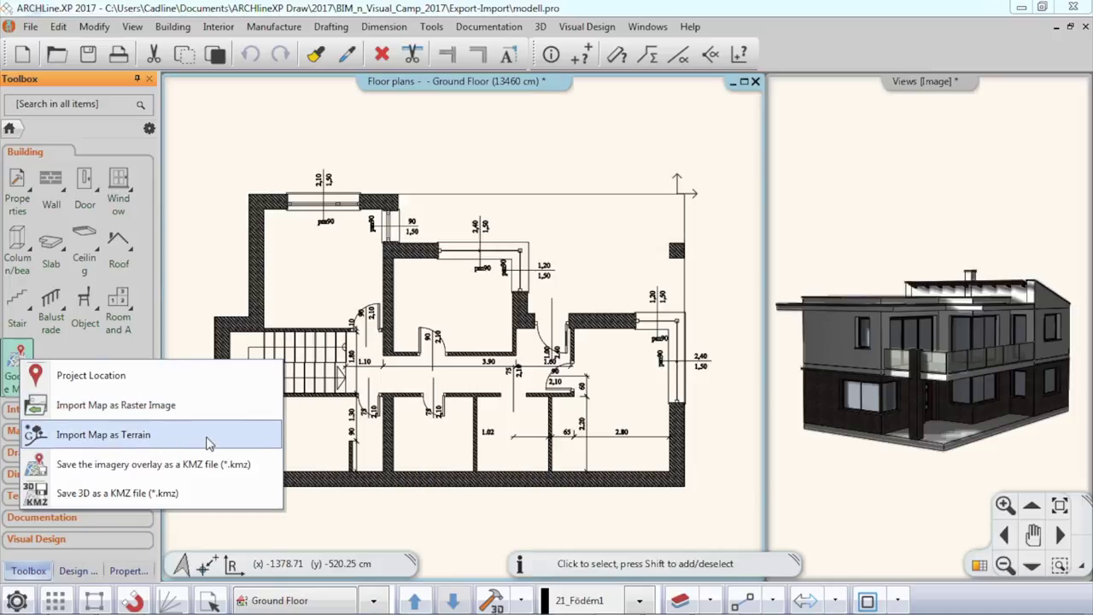
{"action": "left_click", "coordinate": [207, 439]}
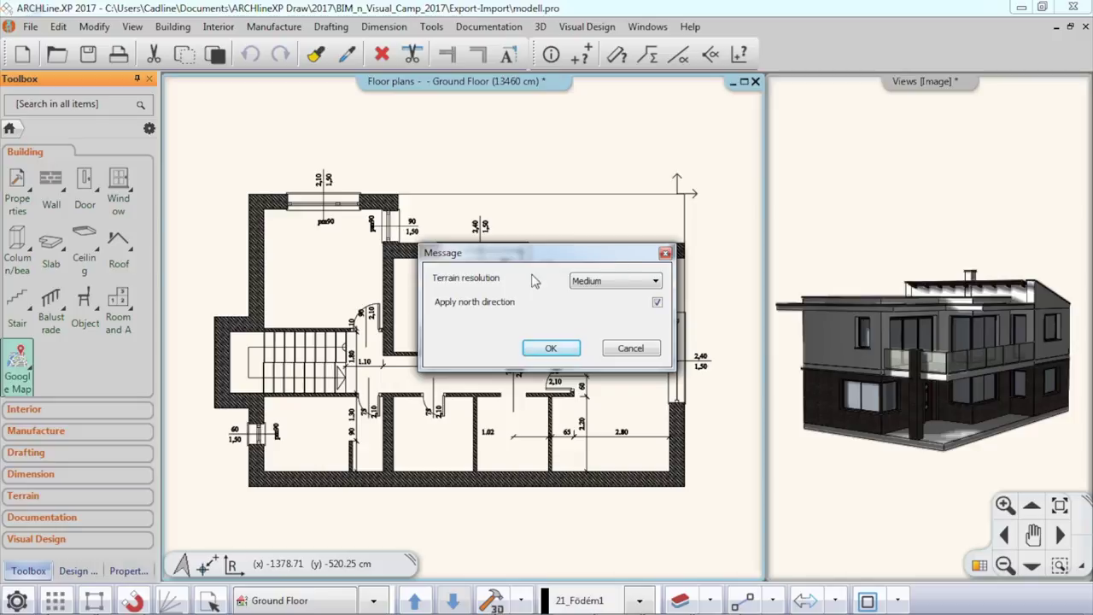
{"action": "left_click", "coordinate": [551, 347]}
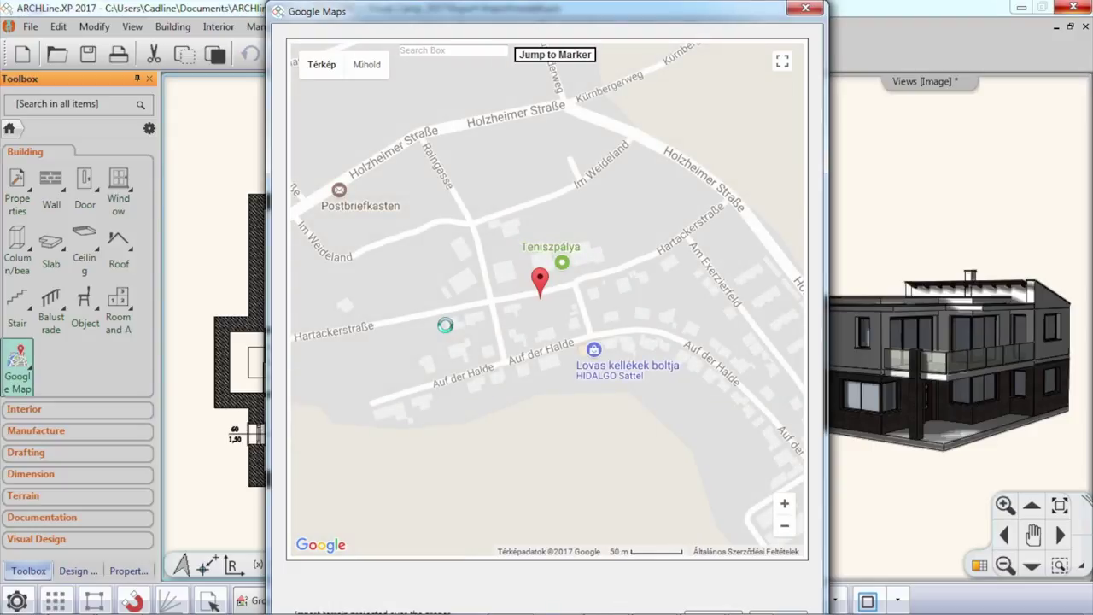
Step: Centre the plot in satellite imagery and confirm the terrain import beneath the plan
{"action": "scroll", "coordinate": [508, 339], "scroll_direction": "up", "scroll_amount": 3}
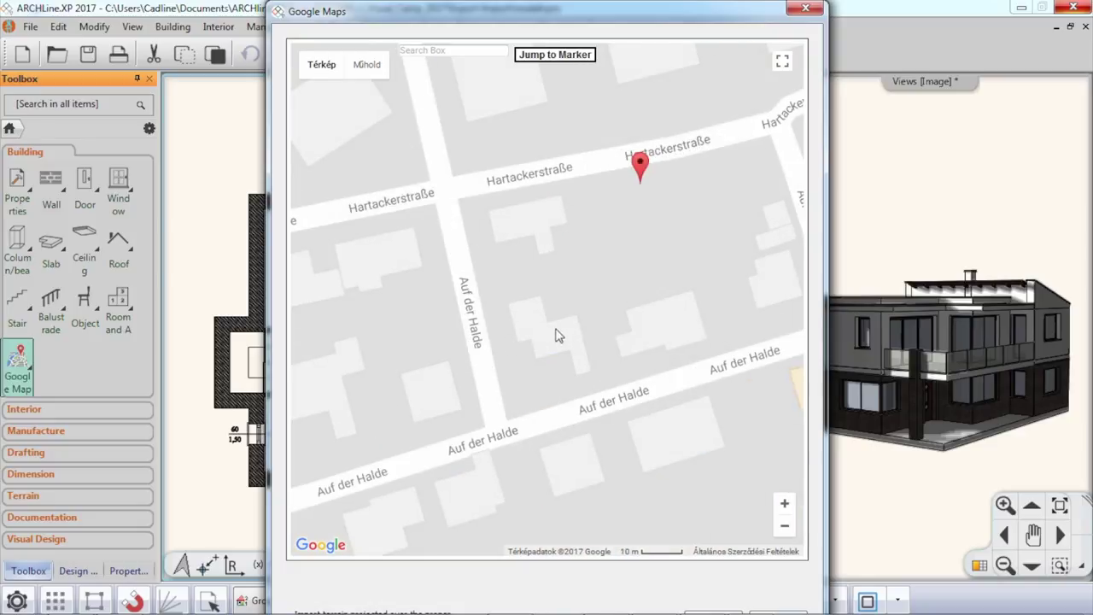
{"action": "mouse_move", "coordinate": [523, 334]}
{"action": "left_mouse_down"}
{"action": "mouse_move", "coordinate": [487, 361]}
{"action": "mouse_move", "coordinate": [504, 366]}
{"action": "left_mouse_up"}
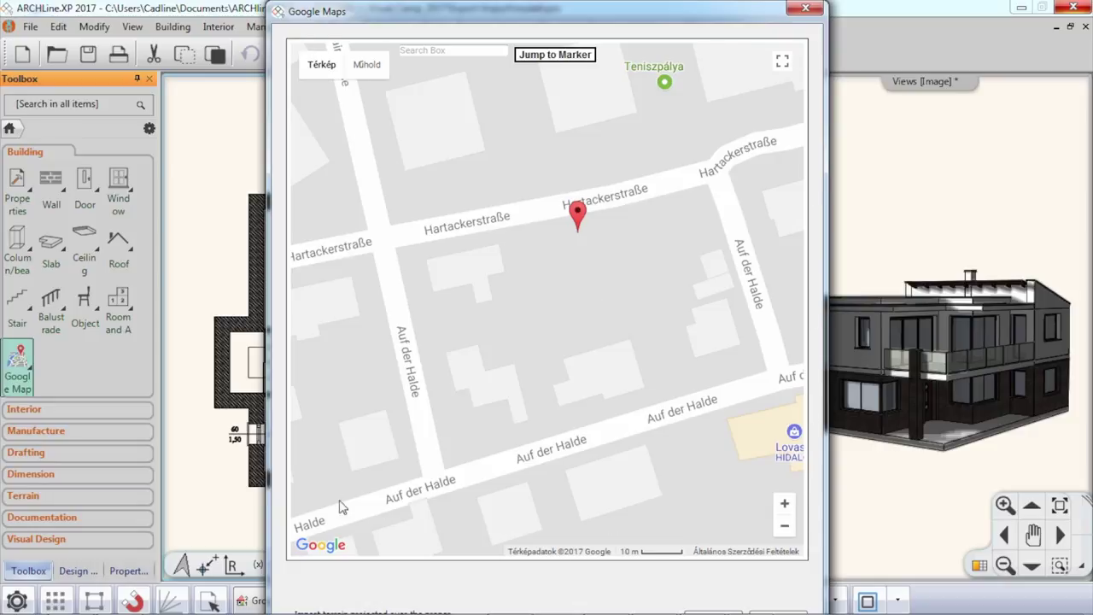
{"action": "left_click", "coordinate": [368, 66]}
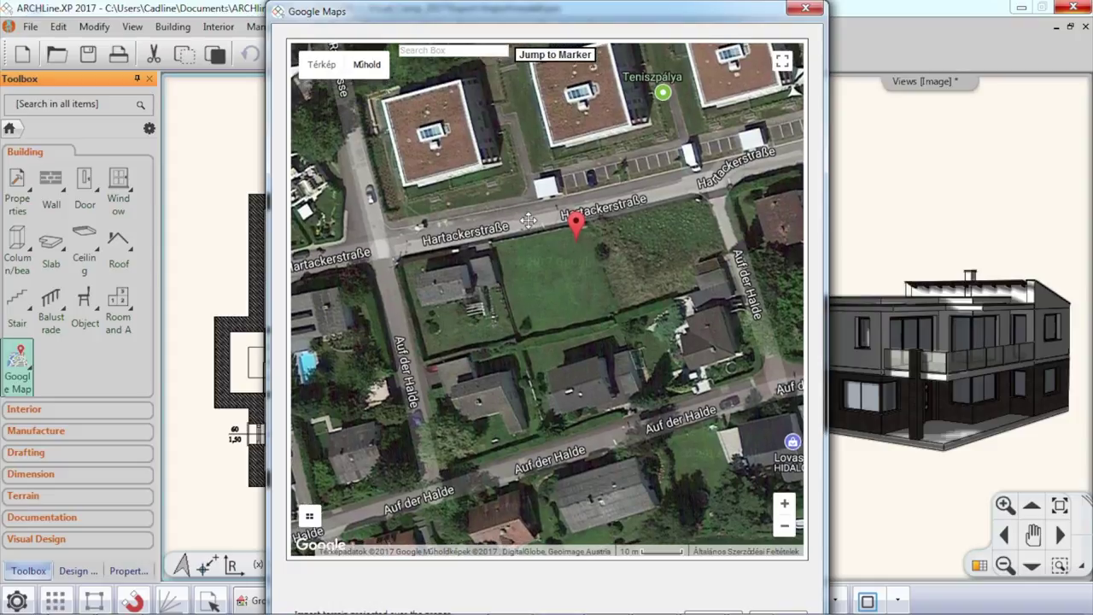
{"action": "mouse_move", "coordinate": [599, 7]}
{"action": "left_mouse_down"}
{"action": "mouse_move", "coordinate": [603, 41]}
{"action": "mouse_move", "coordinate": [606, 24]}
{"action": "left_mouse_up"}
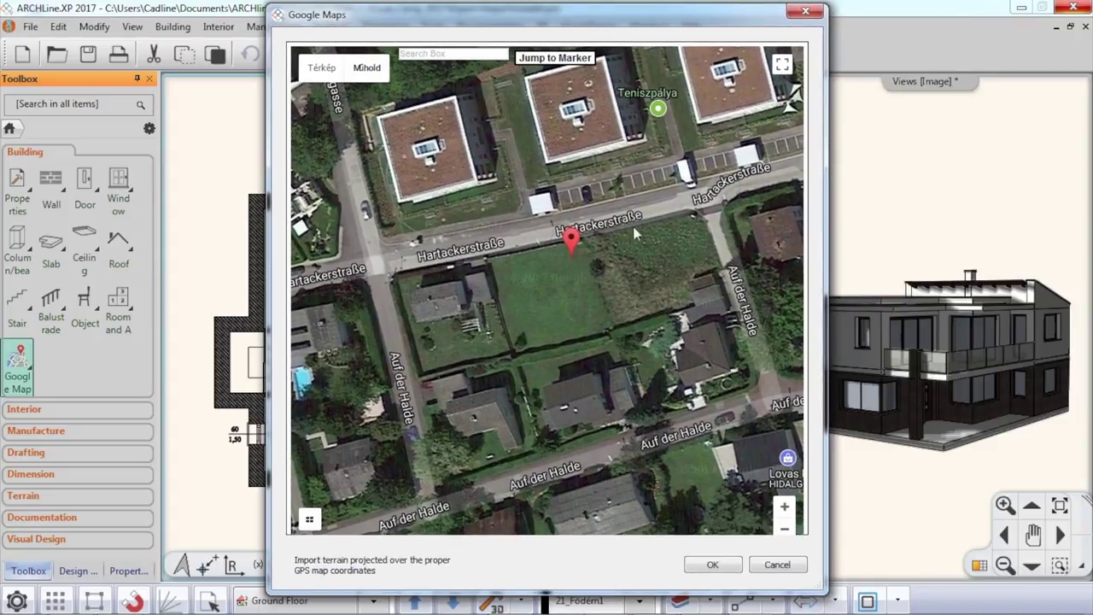
{"action": "left_click", "coordinate": [714, 565]}
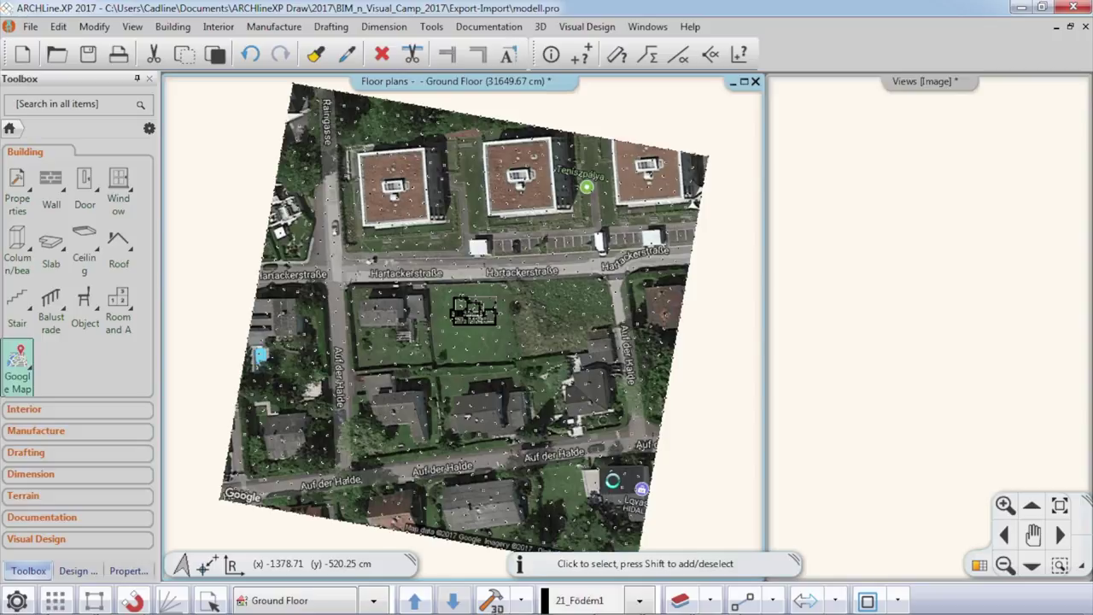
{"action": "left_click", "coordinate": [846, 255]}
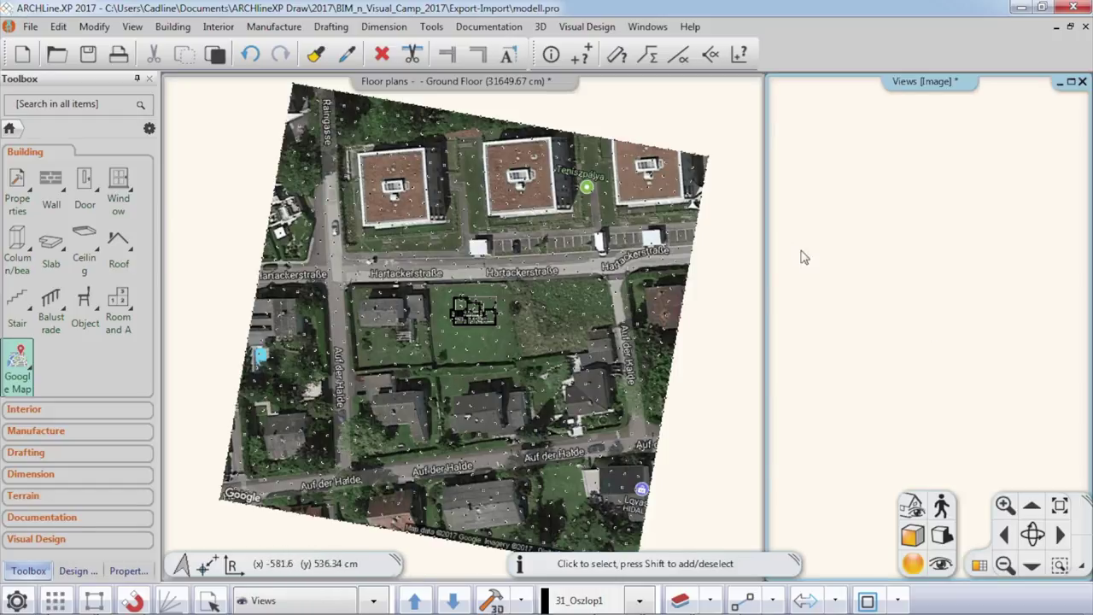
{"action": "left_click", "coordinate": [673, 222]}
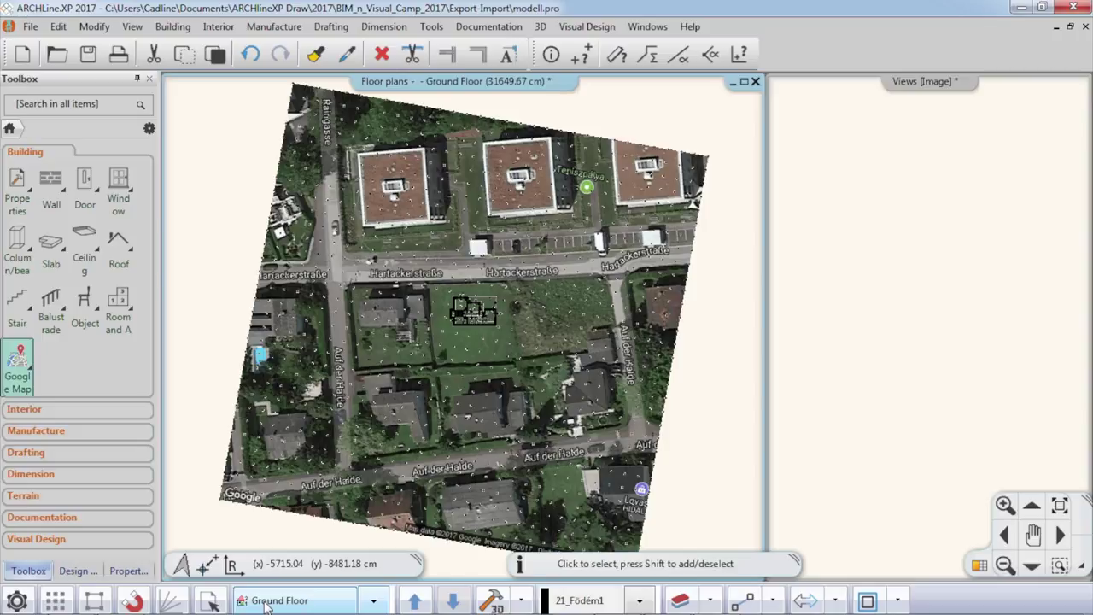
Step: Review the building levels list and close it without changes
{"action": "left_click", "coordinate": [297, 602]}
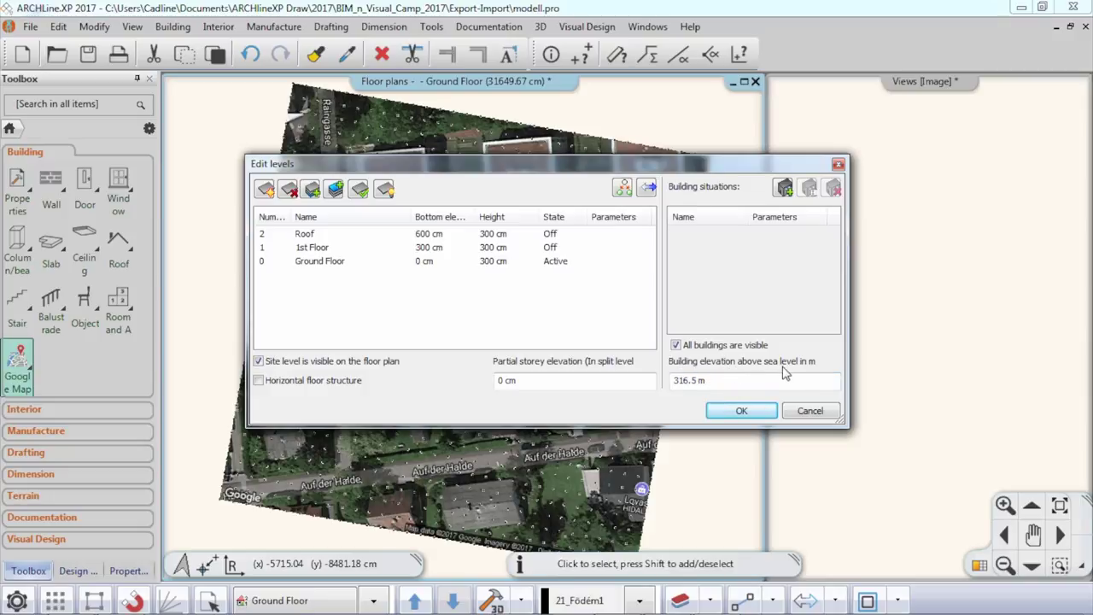
{"action": "left_click_drag", "start_coordinate": [616, 164], "coordinate": [572, 350]}
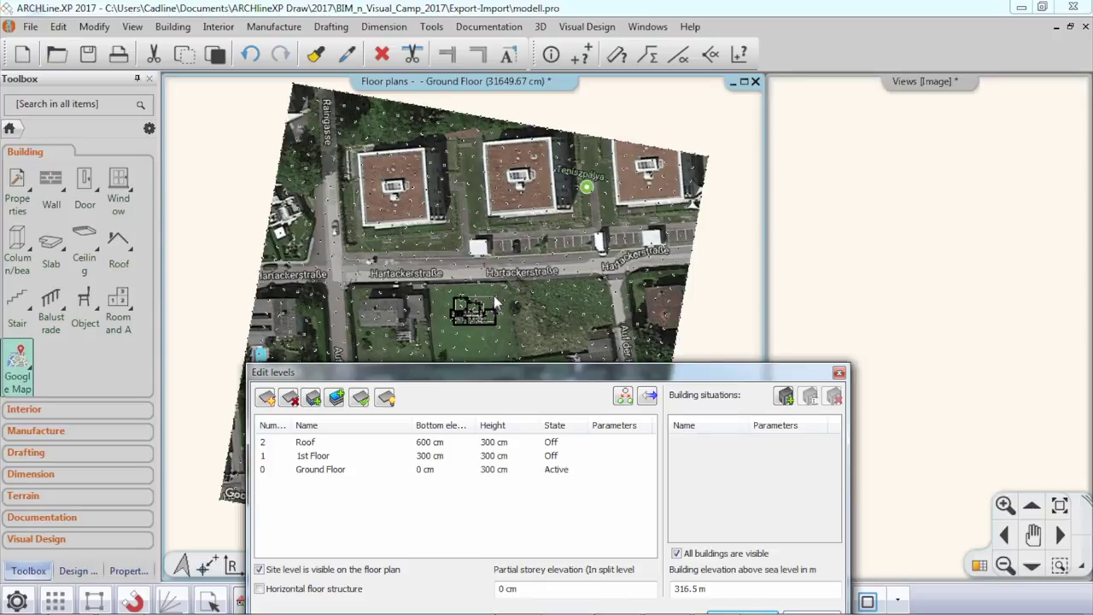
{"action": "left_click_drag", "start_coordinate": [593, 374], "coordinate": [541, 166]}
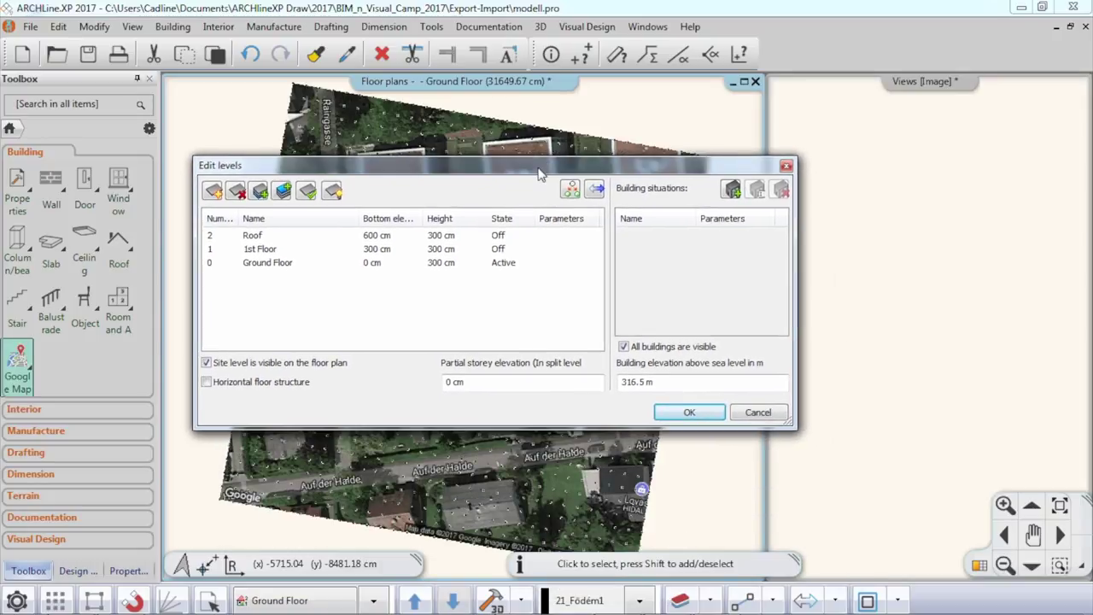
{"action": "left_click", "coordinate": [753, 412]}
Step: Create View 2 as a front-view perspective with the camera raised to building height
{"action": "left_click", "coordinate": [849, 349]}
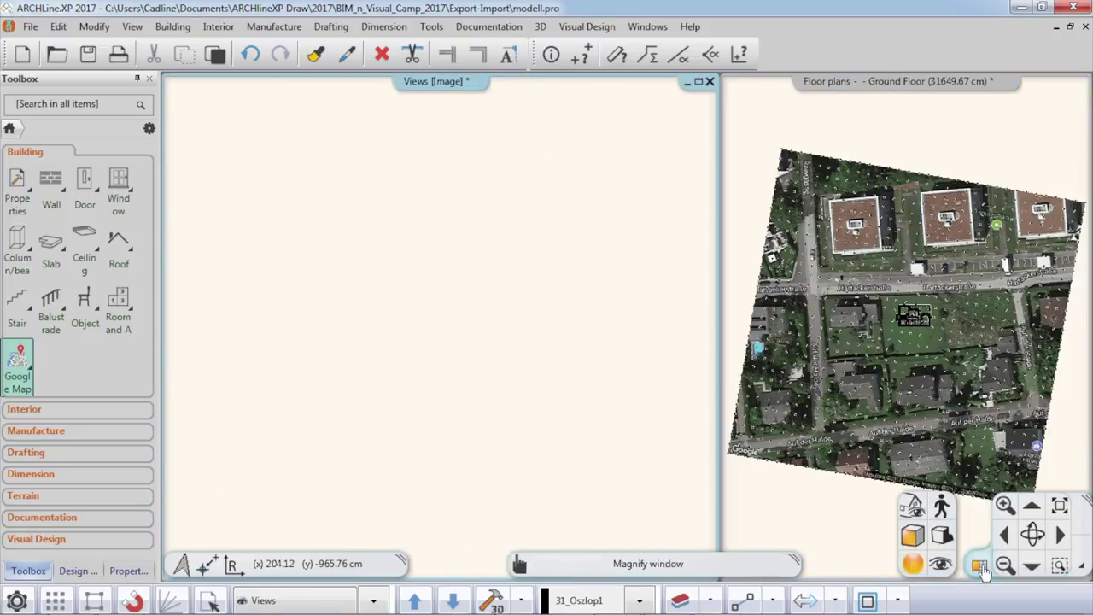
{"action": "left_click", "coordinate": [980, 564]}
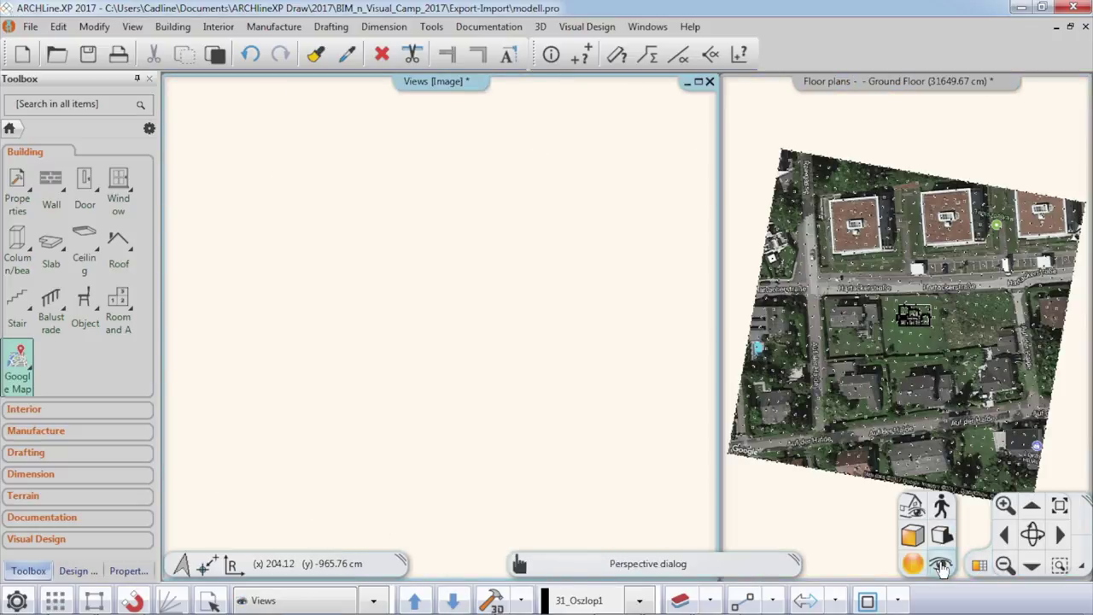
{"action": "left_click", "coordinate": [940, 564]}
{"action": "left_click", "coordinate": [292, 329]}
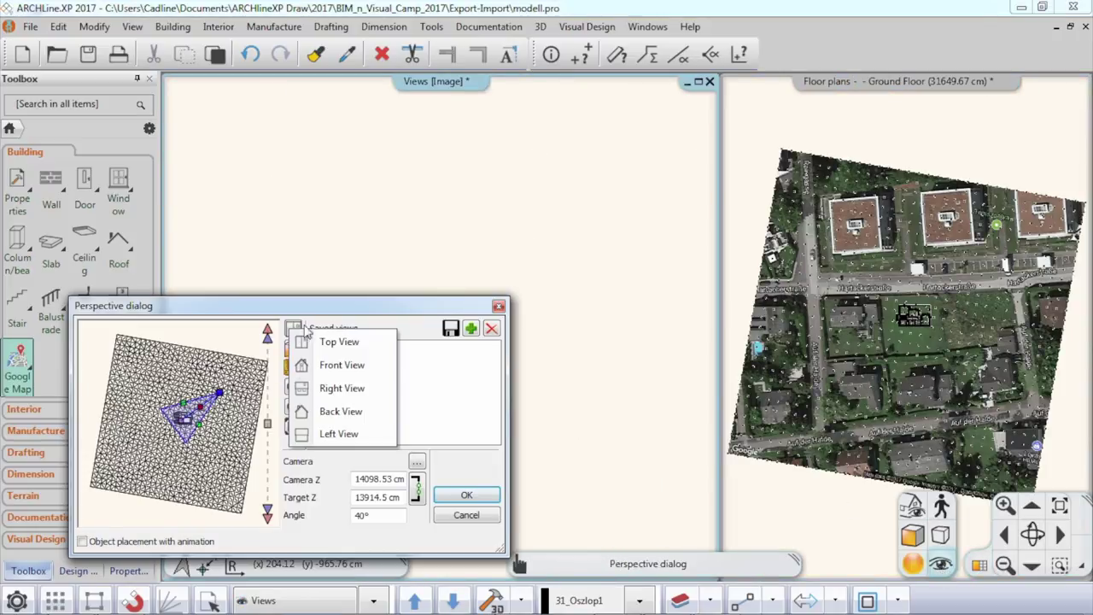
{"action": "left_click", "coordinate": [338, 365]}
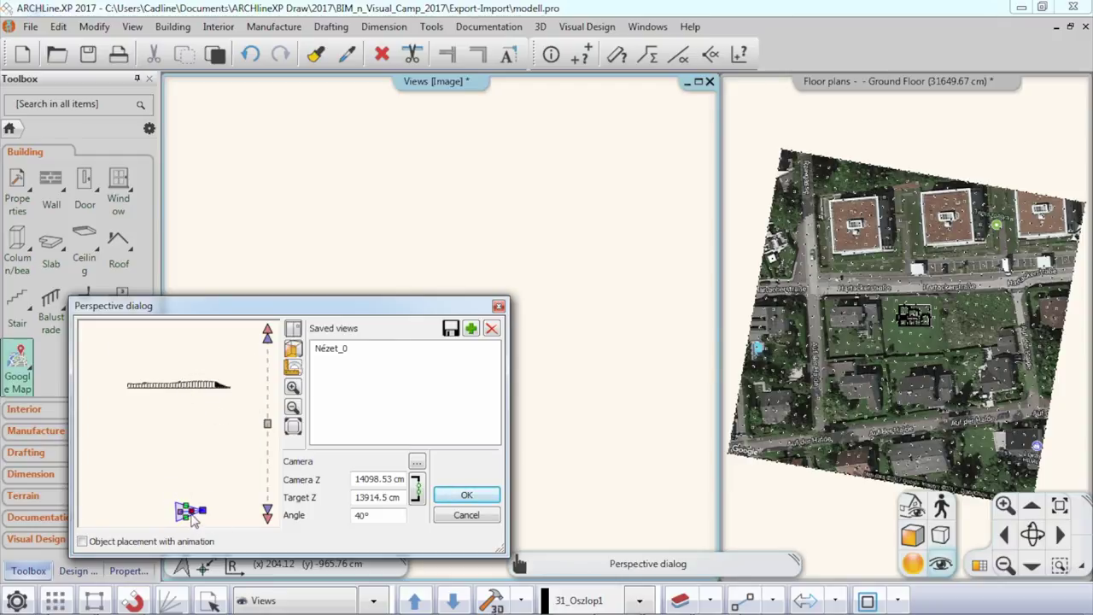
{"action": "left_click_drag", "start_coordinate": [195, 517], "coordinate": [202, 386]}
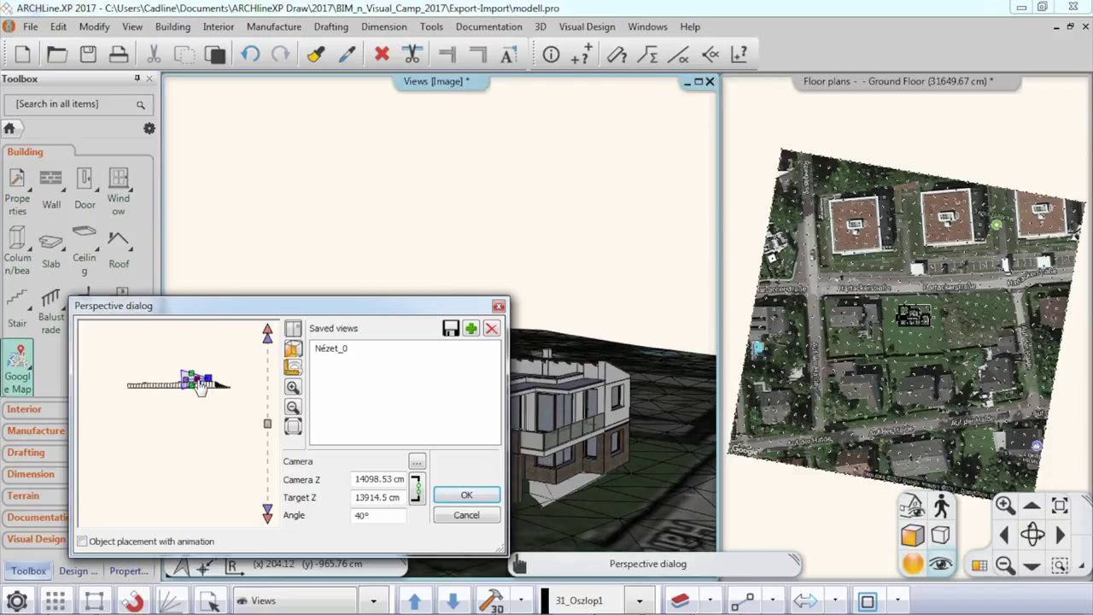
{"action": "left_click", "coordinate": [466, 495]}
Step: Display the terrain as contours and orbit to look down on the house
{"action": "middle_click_drag", "start_coordinate": [502, 452], "coordinate": [343, 379]}
{"action": "left_click", "coordinate": [344, 379]}
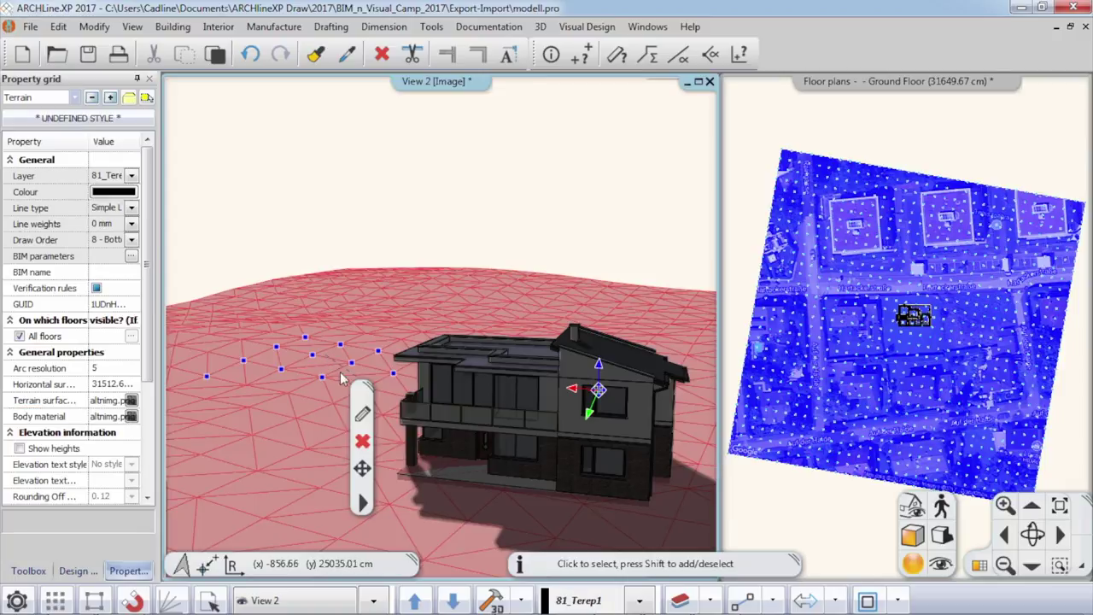
{"action": "left_click", "coordinate": [362, 503]}
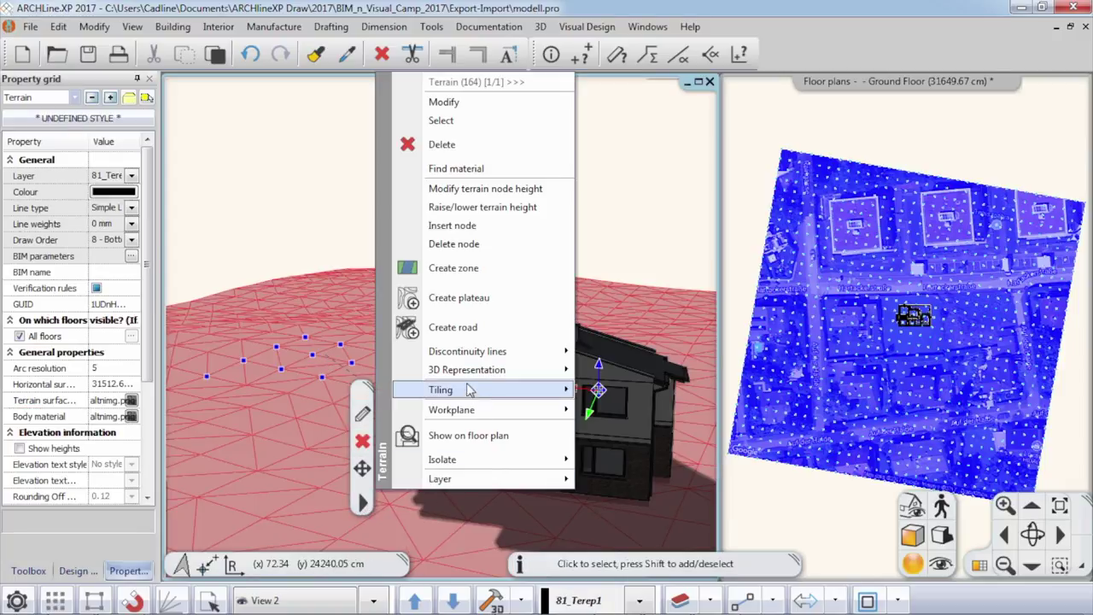
{"action": "mouse_move", "coordinate": [468, 373]}
{"action": "left_click", "coordinate": [613, 392]}
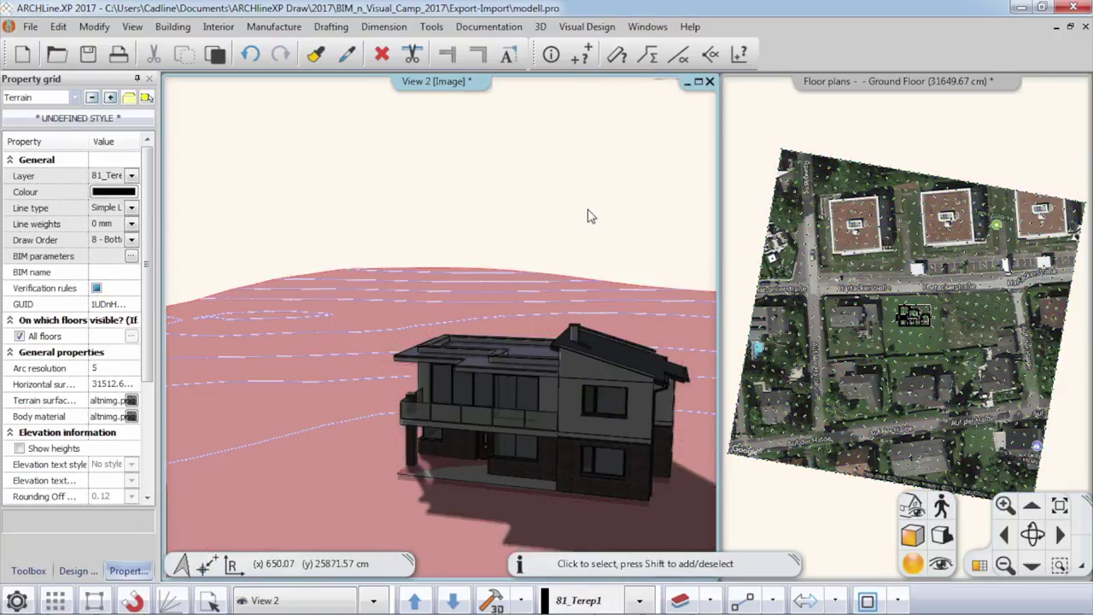
{"action": "middle_click_drag", "start_coordinate": [524, 348], "coordinate": [489, 272]}
{"action": "scroll", "coordinate": [608, 335], "scroll_direction": "down", "scroll_amount": 10}
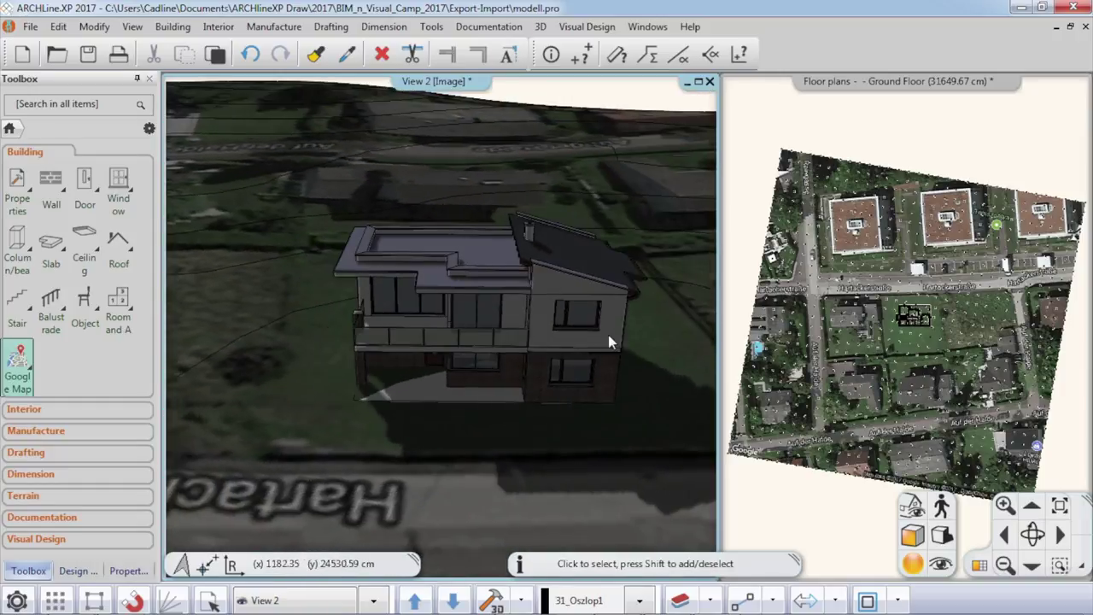
{"action": "middle_click_drag", "start_coordinate": [501, 313], "coordinate": [520, 352]}
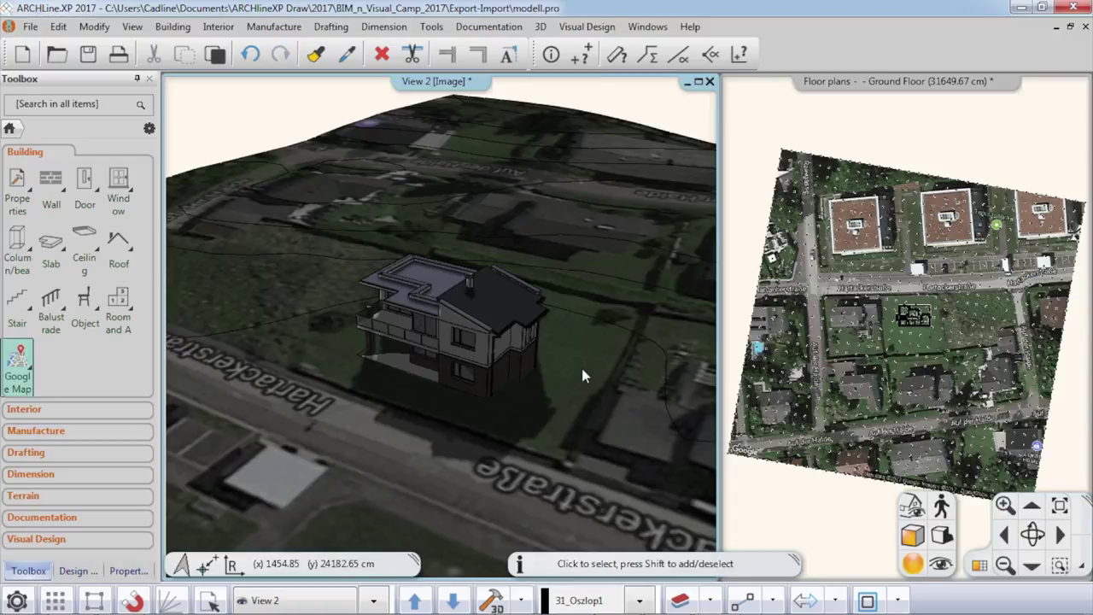
{"action": "middle_click_drag", "start_coordinate": [583, 375], "coordinate": [575, 368]}
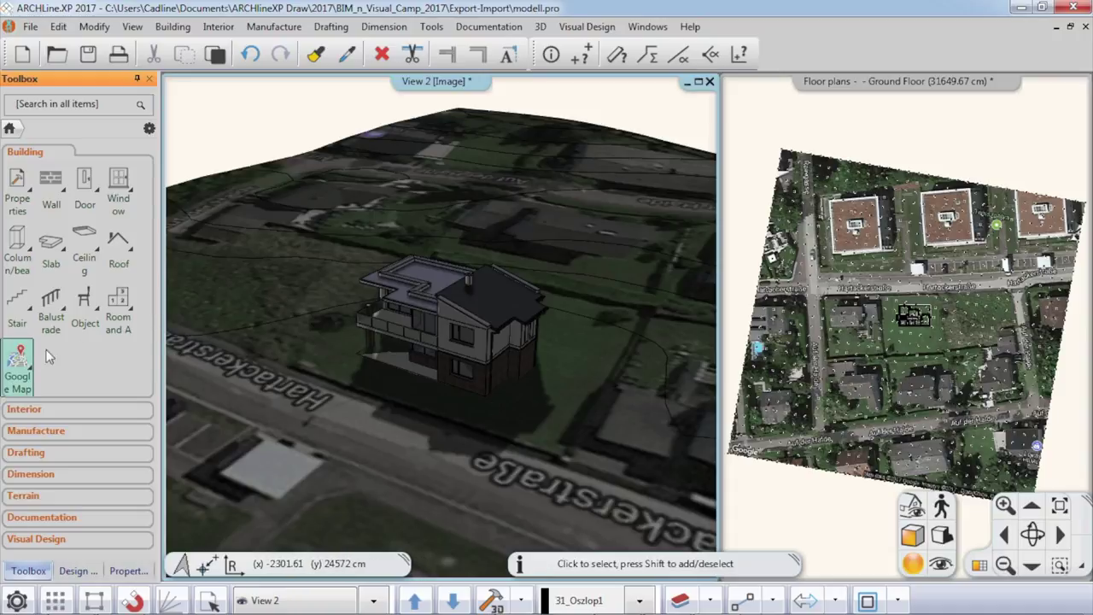
Step: Start Save 3D as a KMZ file from the Google Map options and answer Nem
{"action": "left_click", "coordinate": [19, 366]}
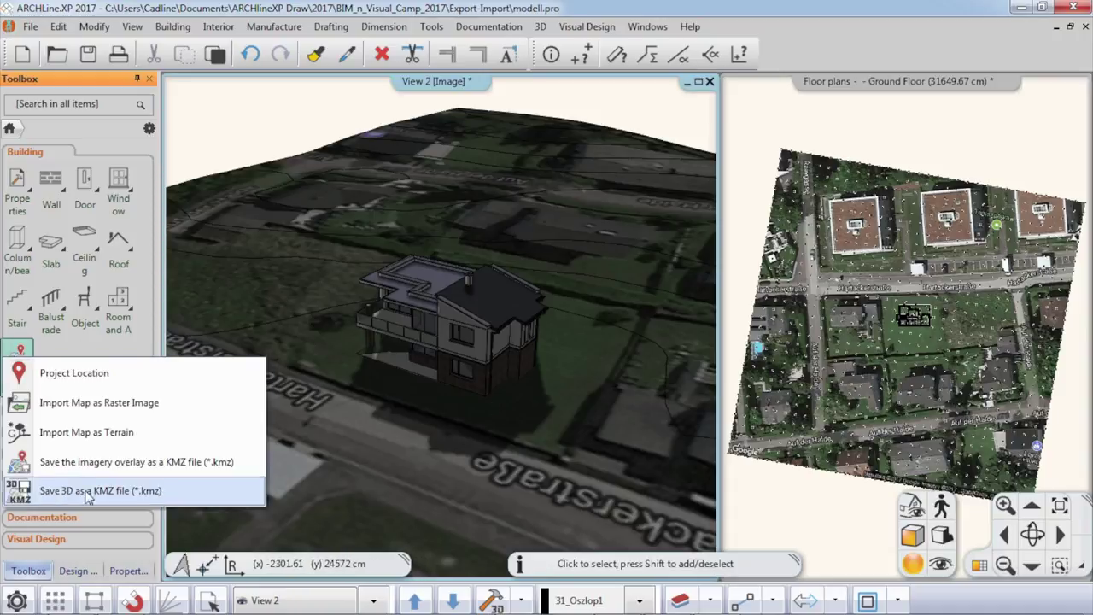
{"action": "left_click", "coordinate": [174, 493]}
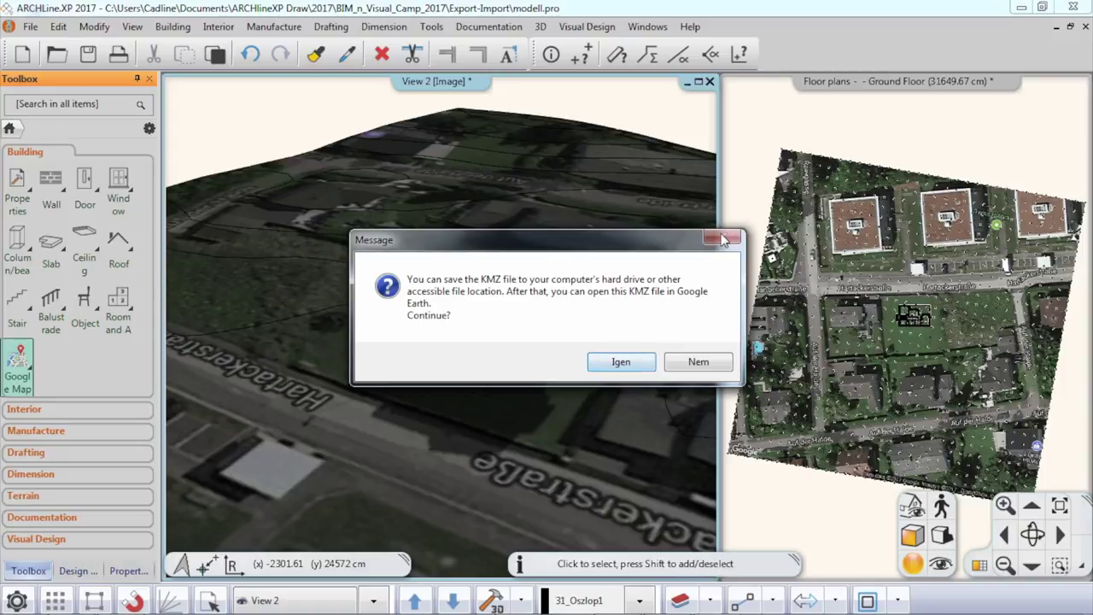
{"action": "left_click", "coordinate": [698, 362]}
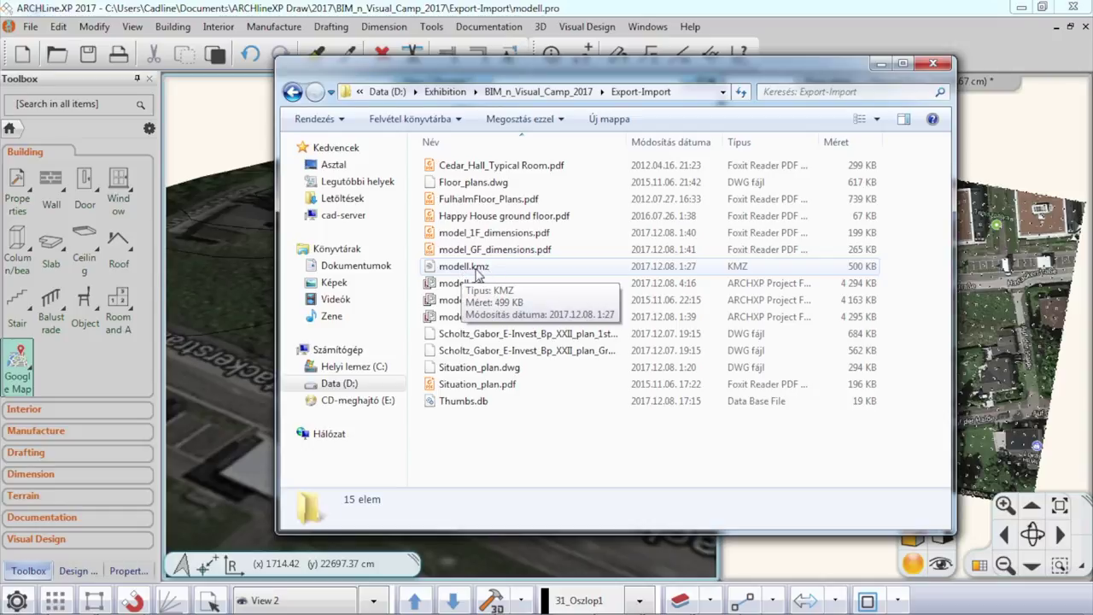
Step: Open modell.kmz from the Export-Import folder in Google Earth Pro
{"action": "double_click", "coordinate": [484, 270]}
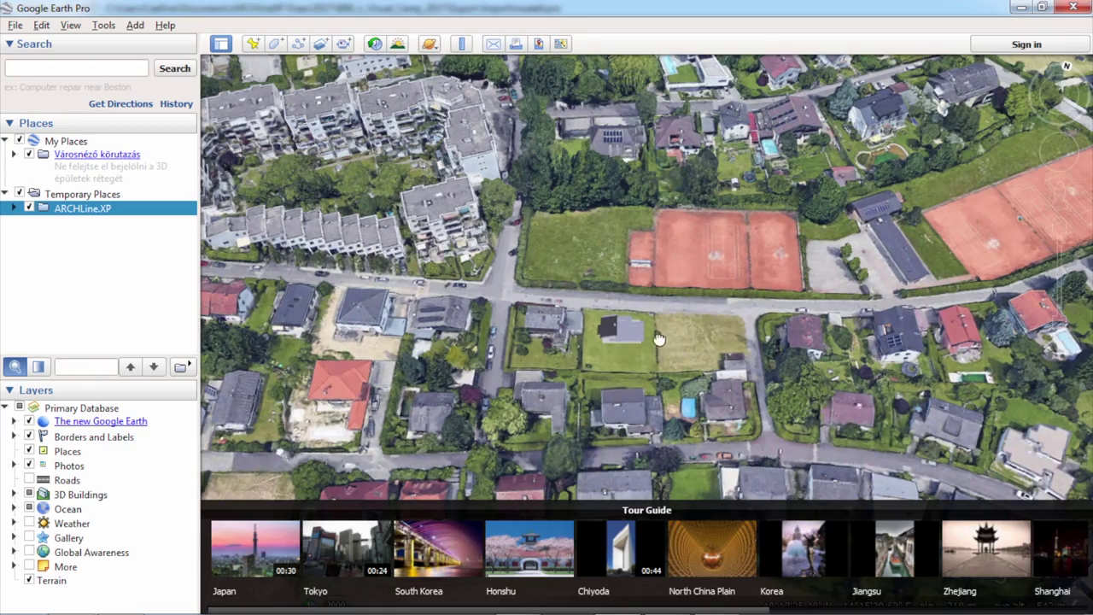
Step: Tilt the view onto the house and select Project under the ARCHLine.XP place
{"action": "left_click_drag", "start_coordinate": [656, 349], "coordinate": [627, 329]}
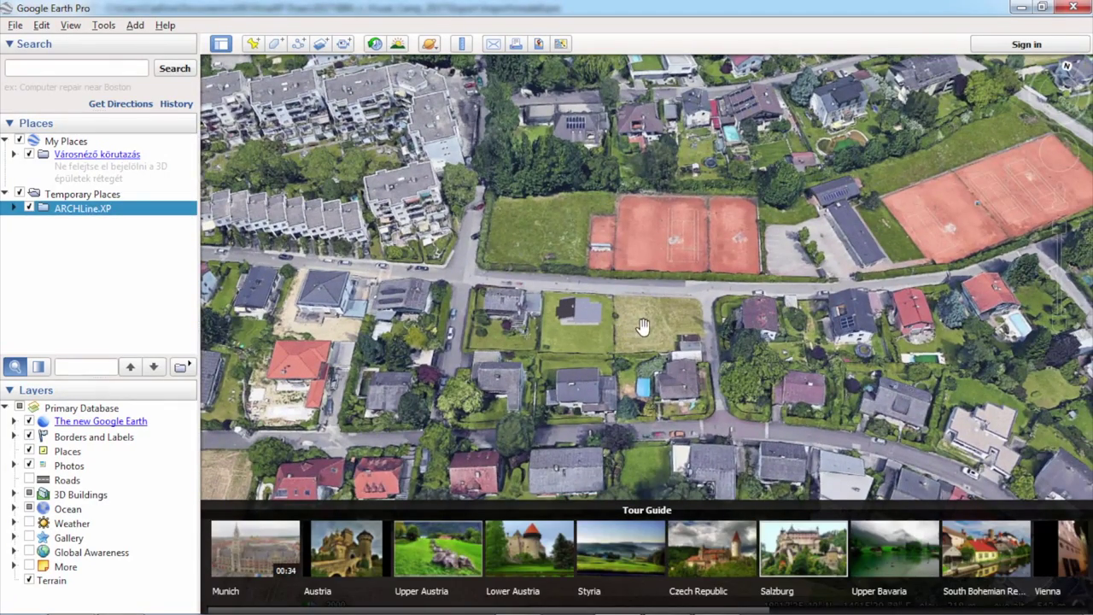
{"action": "mouse_move", "coordinate": [647, 322]}
{"action": "middle_mouse_down"}
{"action": "mouse_move", "coordinate": [530, 333]}
{"action": "mouse_move", "coordinate": [497, 374]}
{"action": "middle_mouse_up"}
{"action": "mouse_move", "coordinate": [719, 350]}
{"action": "middle_mouse_down"}
{"action": "mouse_move", "coordinate": [717, 333]}
{"action": "mouse_move", "coordinate": [705, 335]}
{"action": "mouse_move", "coordinate": [649, 372]}
{"action": "mouse_move", "coordinate": [675, 397]}
{"action": "mouse_move", "coordinate": [707, 342]}
{"action": "mouse_move", "coordinate": [624, 362]}
{"action": "mouse_move", "coordinate": [624, 340]}
{"action": "middle_mouse_up"}
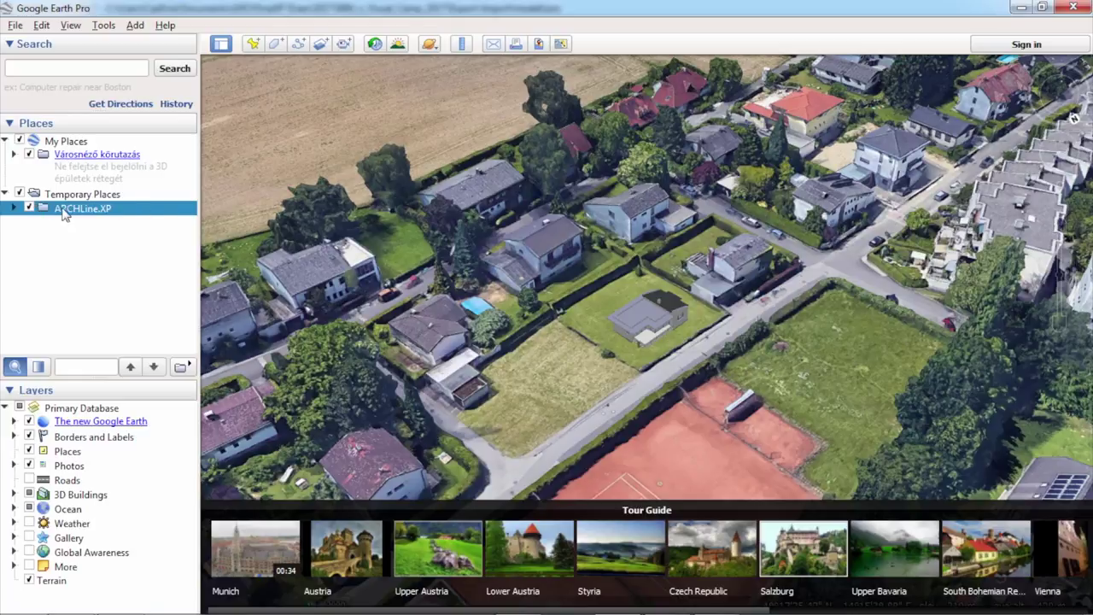
{"action": "left_click", "coordinate": [14, 207]}
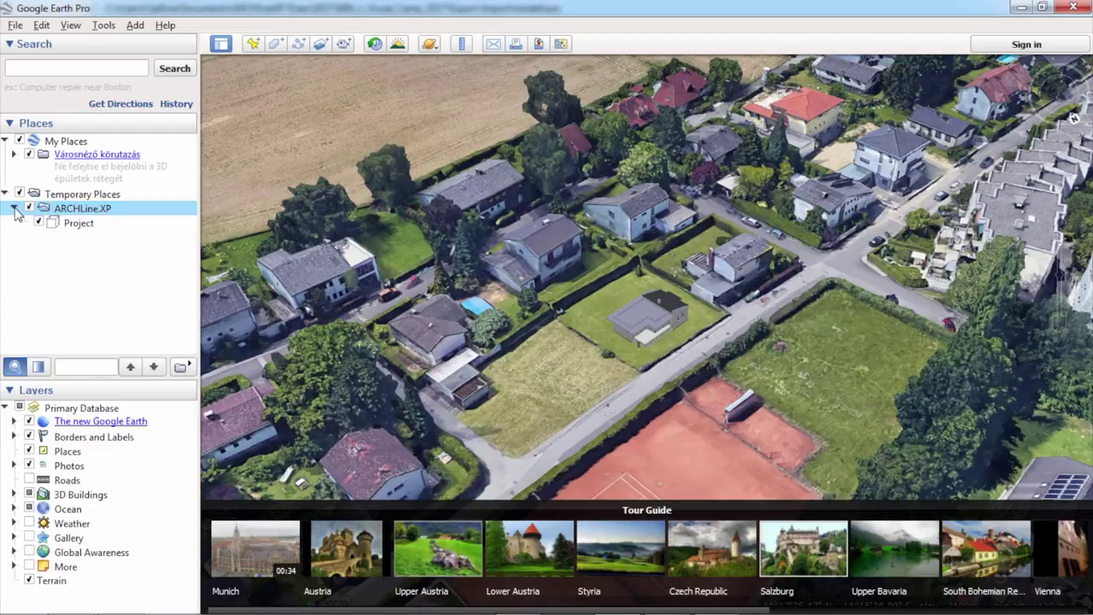
{"action": "left_click", "coordinate": [69, 225]}
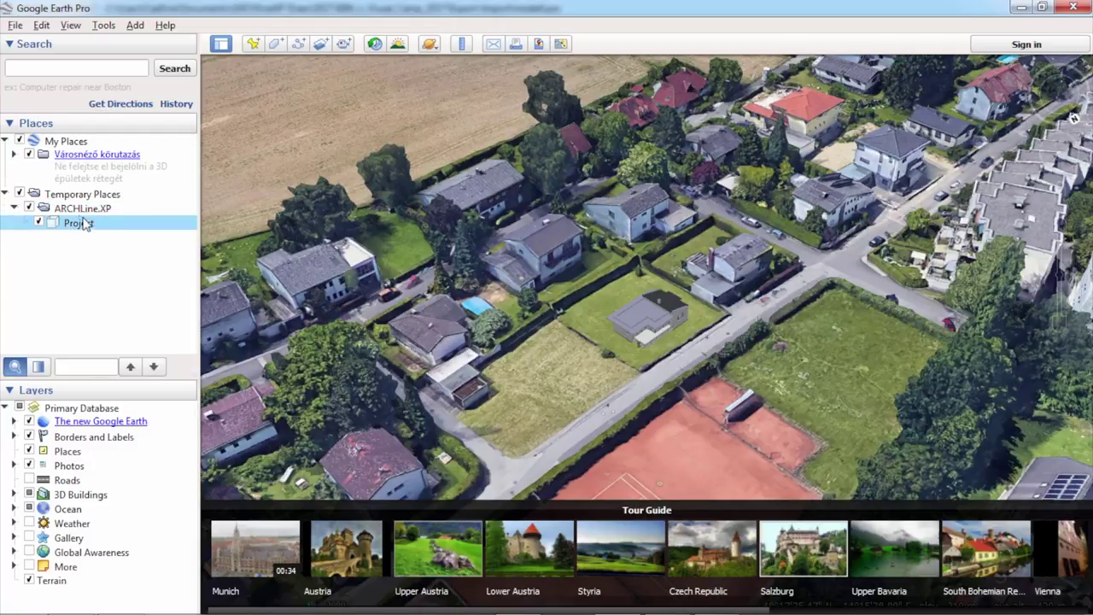
Step: Set the Project model's altitude mode to Clamped to ground in its Properties
{"action": "right_click", "coordinate": [83, 228]}
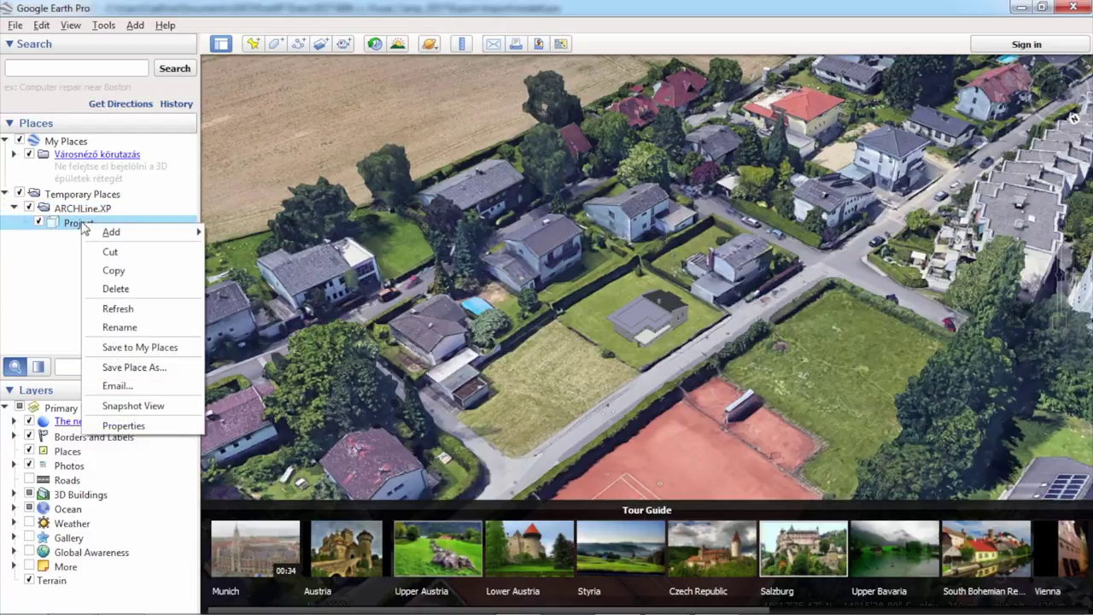
{"action": "left_click", "coordinate": [143, 425]}
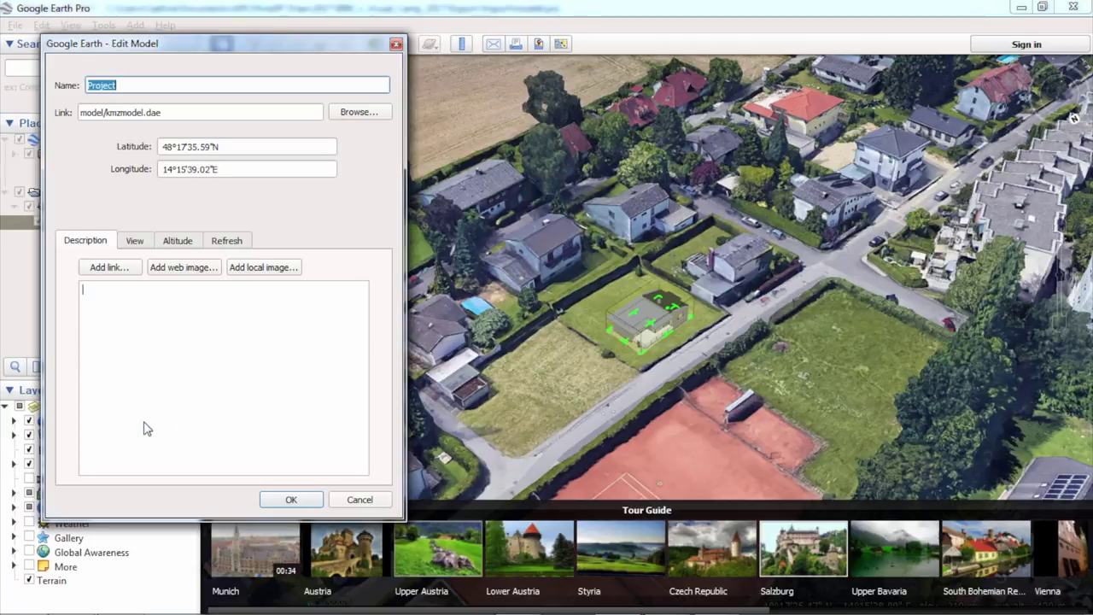
{"action": "left_click", "coordinate": [177, 240]}
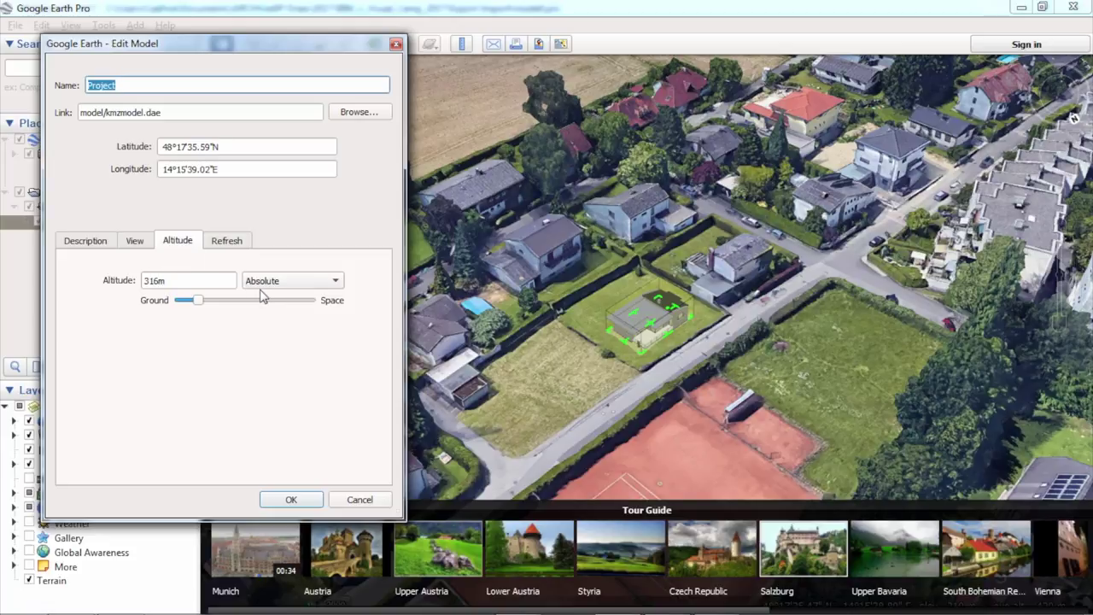
{"action": "left_click_drag", "start_coordinate": [183, 282], "coordinate": [131, 280]}
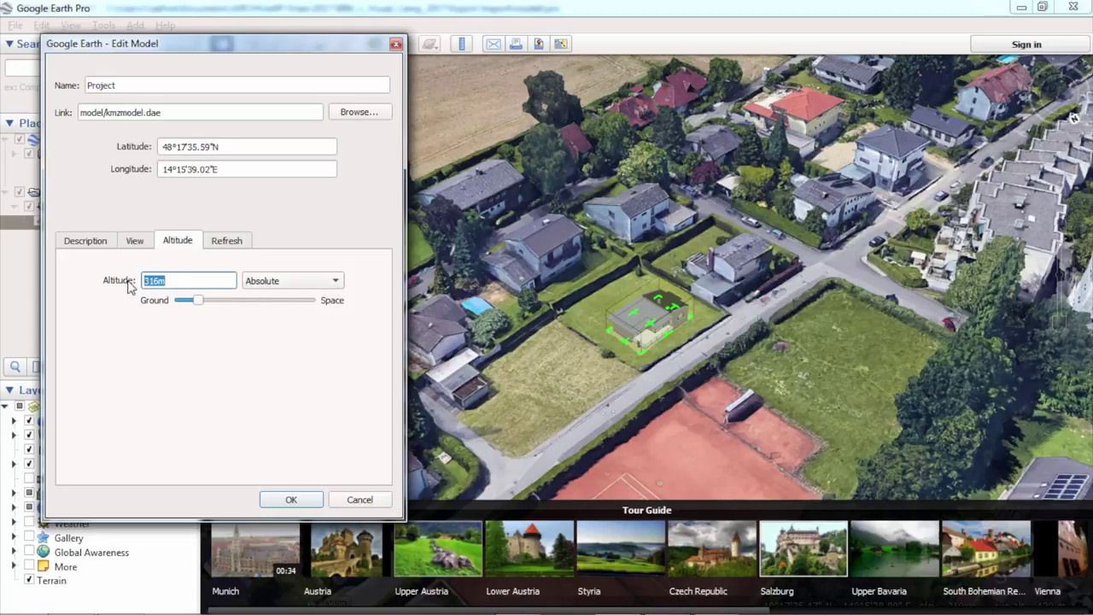
{"action": "left_click", "coordinate": [335, 280]}
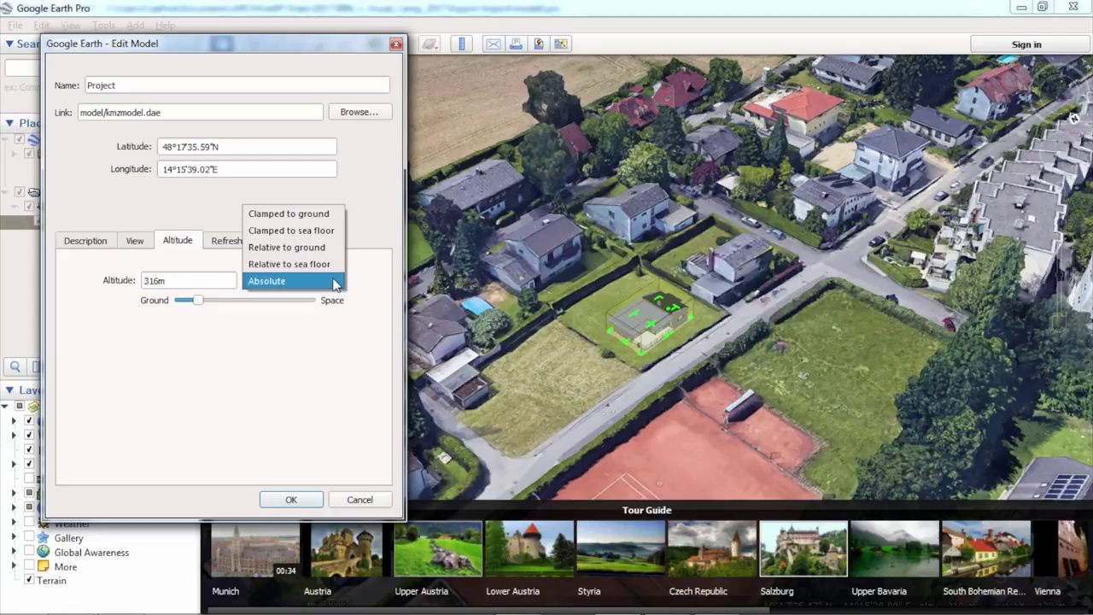
{"action": "left_click", "coordinate": [318, 218]}
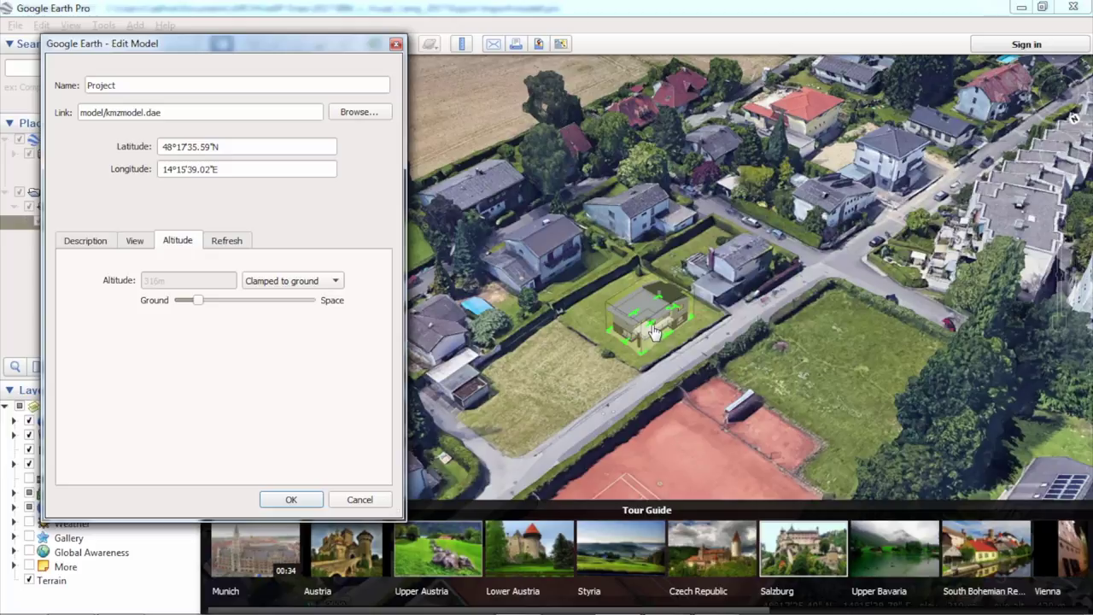
Step: Nudge the house onto its plot, confirm the model, and orbit closer
{"action": "left_click_drag", "start_coordinate": [655, 333], "coordinate": [652, 339]}
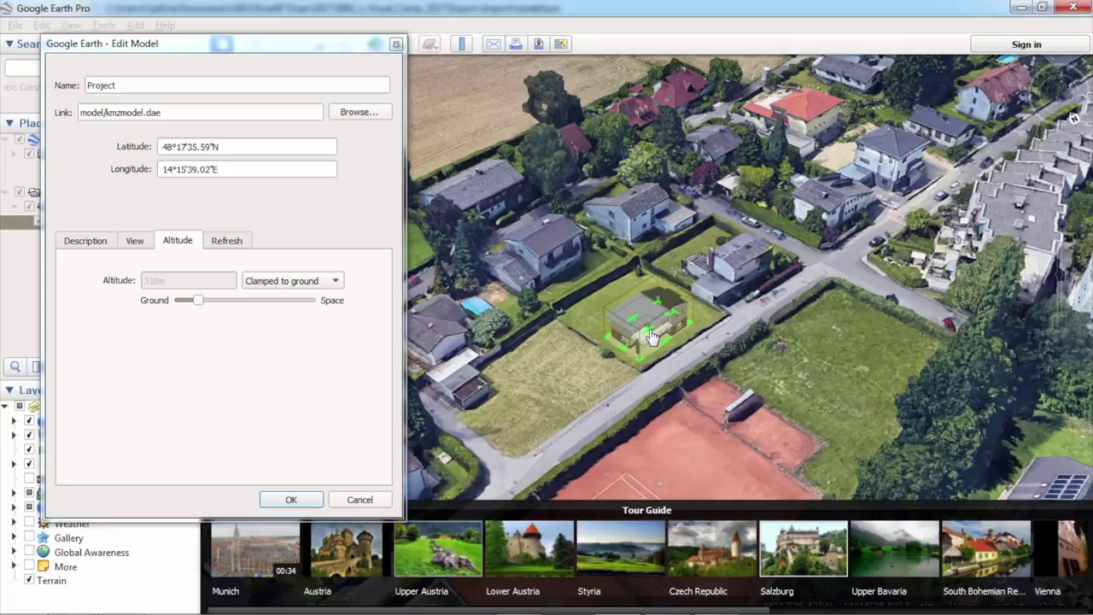
{"action": "left_click", "coordinate": [294, 500]}
{"action": "middle_click_drag", "start_coordinate": [663, 346], "coordinate": [761, 386]}
{"action": "scroll", "coordinate": [761, 386], "scroll_direction": "up", "scroll_amount": 3}
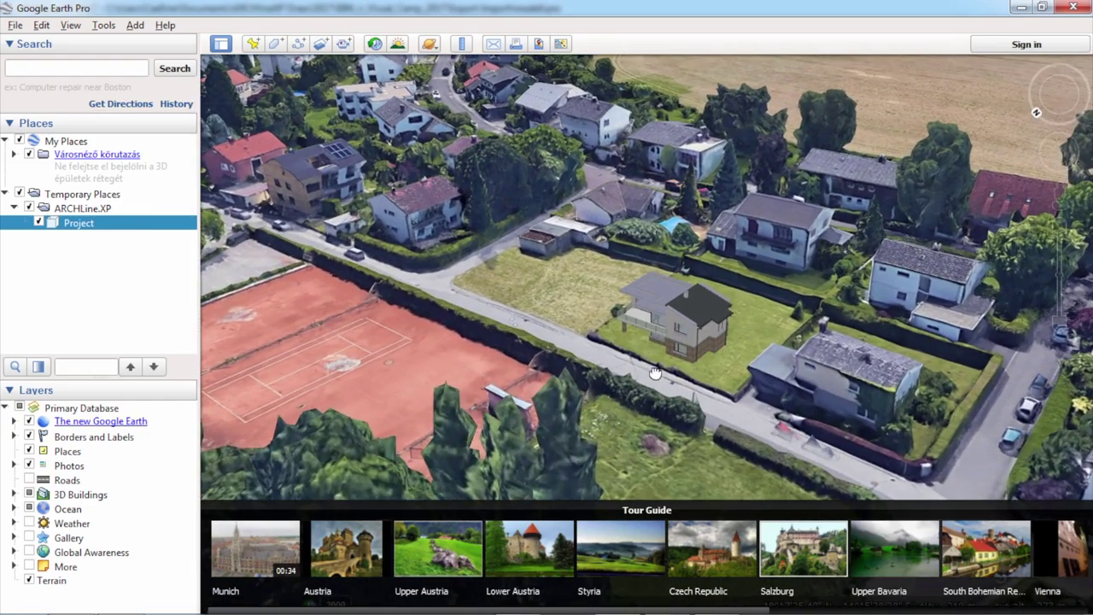
Step: Orbit about a quarter turn so the tennis courts swing to the upper left
{"action": "middle_click_drag", "start_coordinate": [653, 374], "coordinate": [692, 416]}
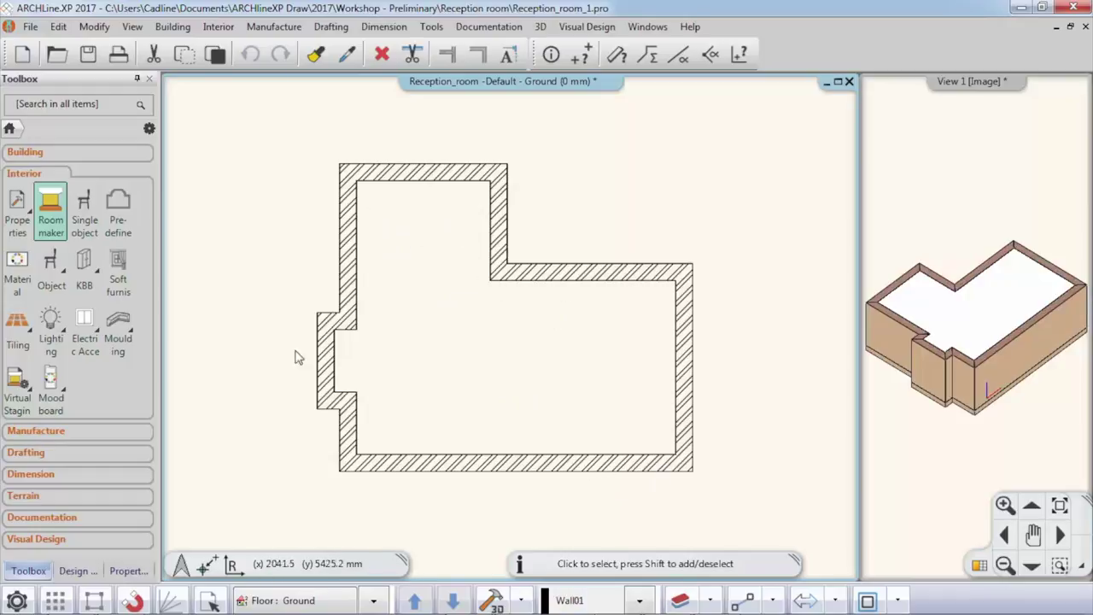
Step: In Room maker, place a 2100 mm wide single-sided sliding door on wall 2
{"action": "left_click", "coordinate": [51, 210]}
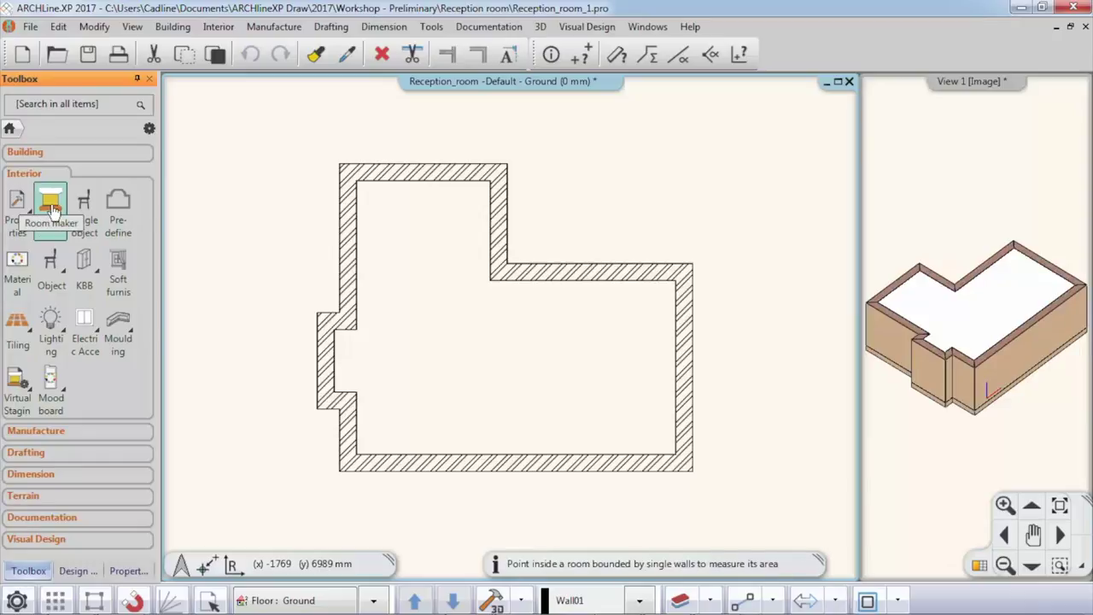
{"action": "left_click", "coordinate": [451, 353]}
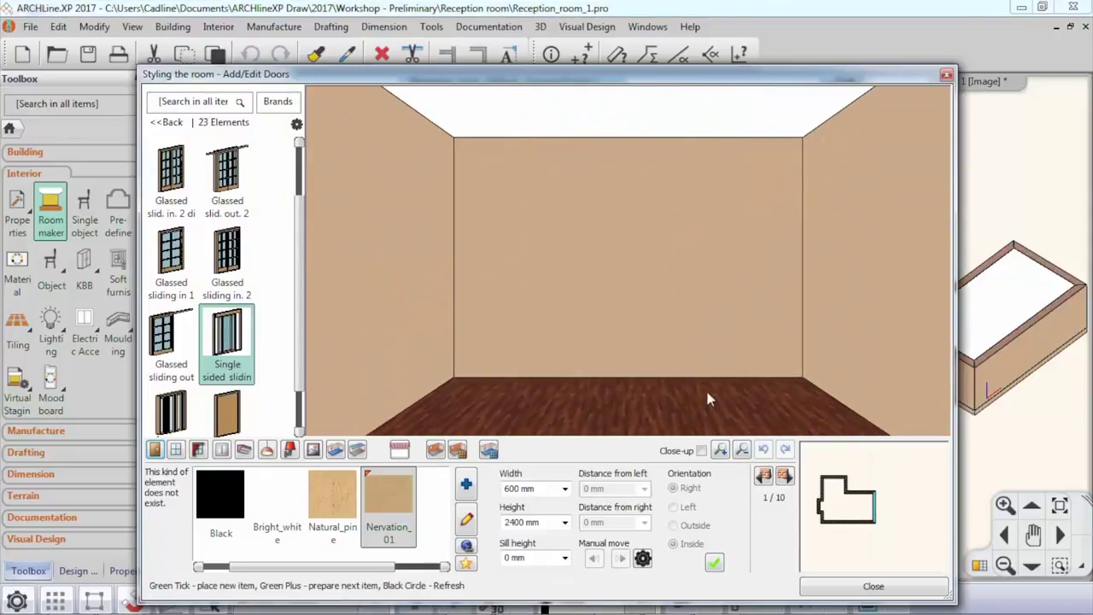
{"action": "left_click", "coordinate": [785, 476]}
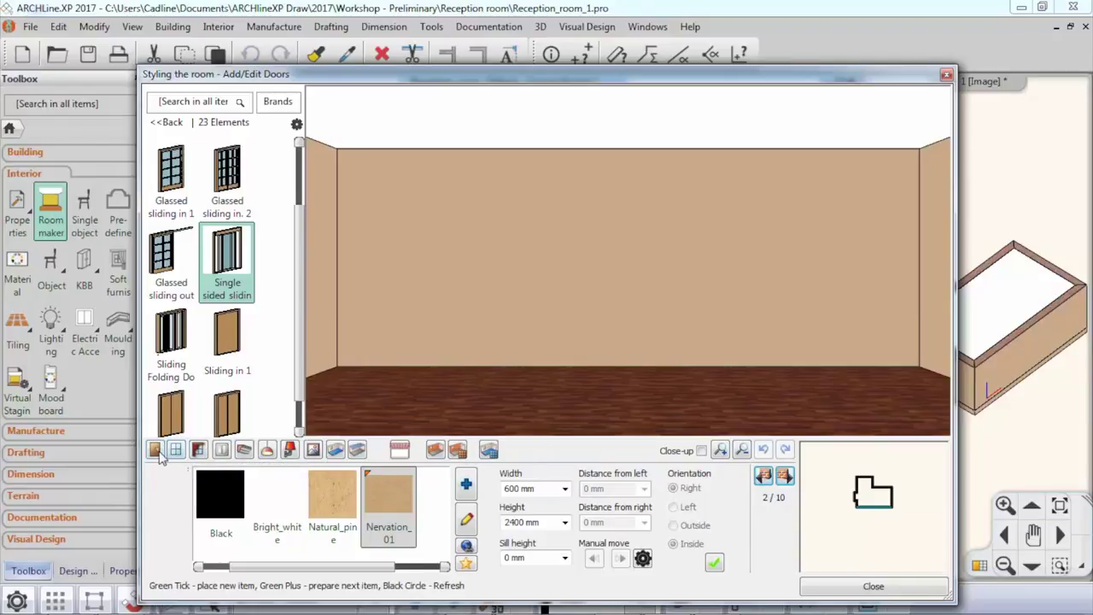
{"action": "mouse_move", "coordinate": [228, 272]}
{"action": "left_click", "coordinate": [525, 488]}
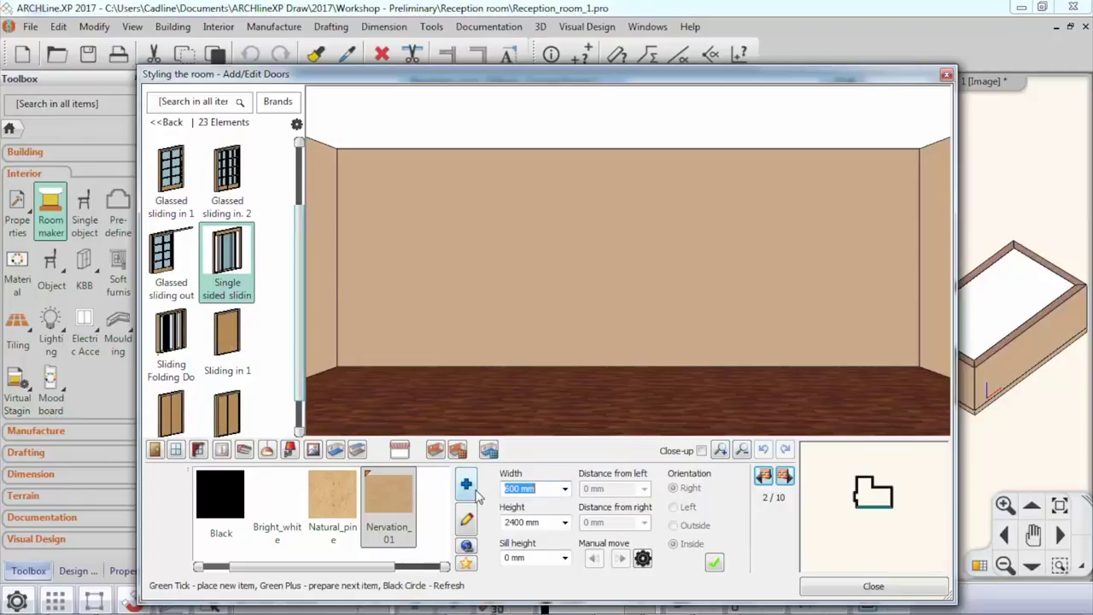
{"action": "type", "text": "210"}
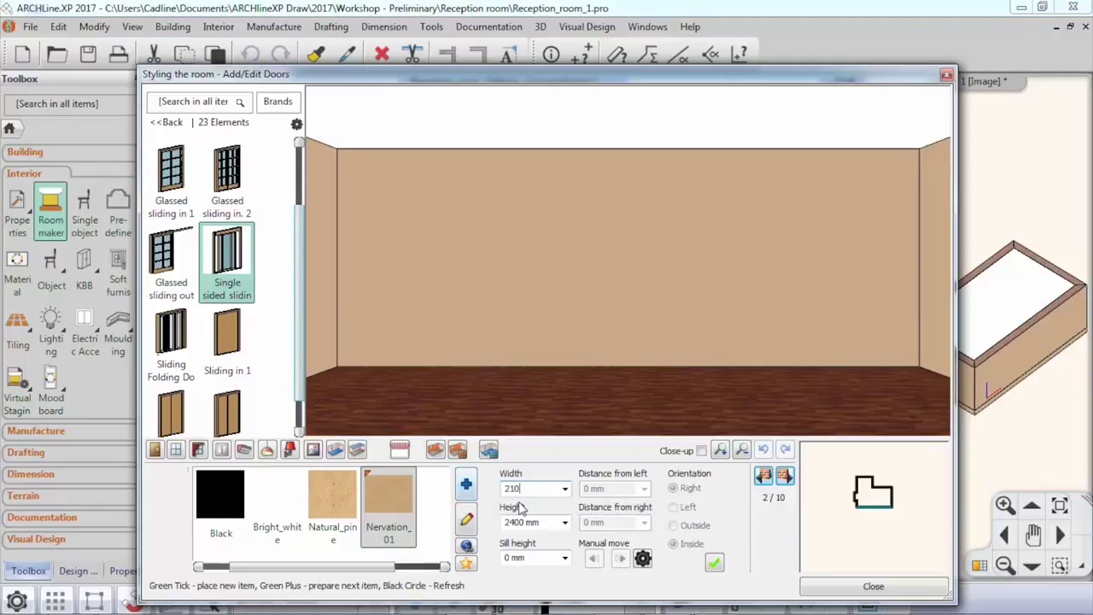
{"action": "type", "text": "0"}
{"action": "left_click", "coordinate": [714, 561]}
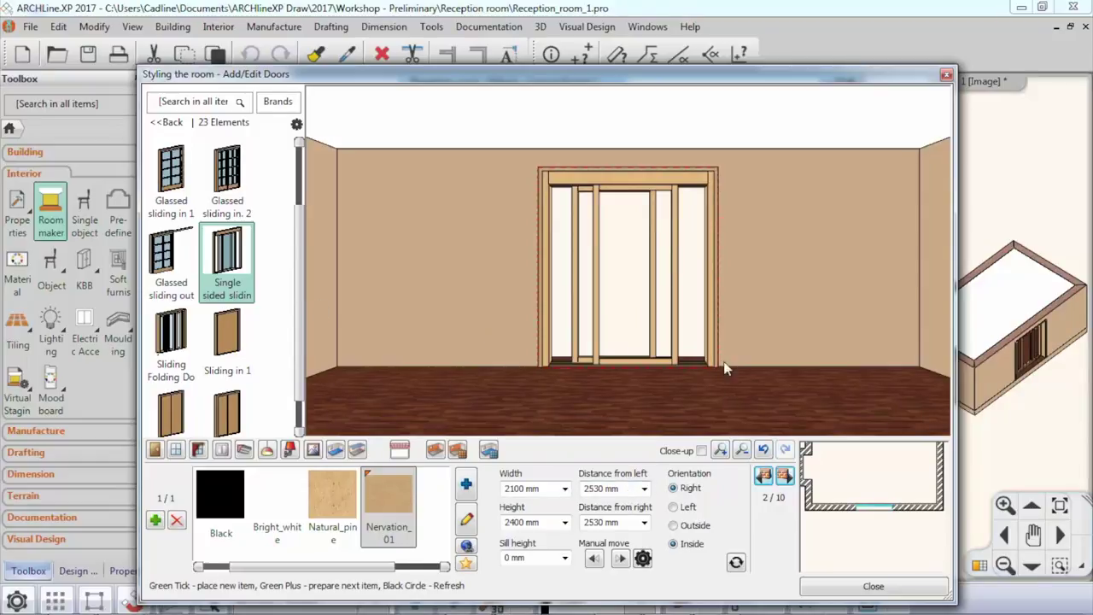
Step: Position the sliding door 300 mm from the right end of wall 2
{"action": "left_click", "coordinate": [625, 522]}
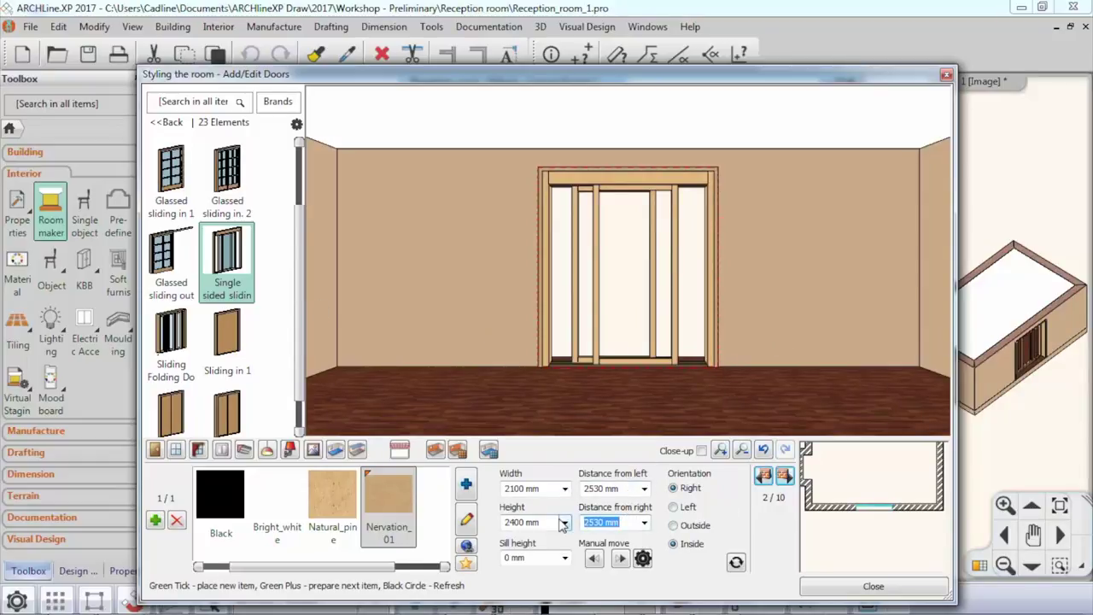
{"action": "type", "text": "300"}
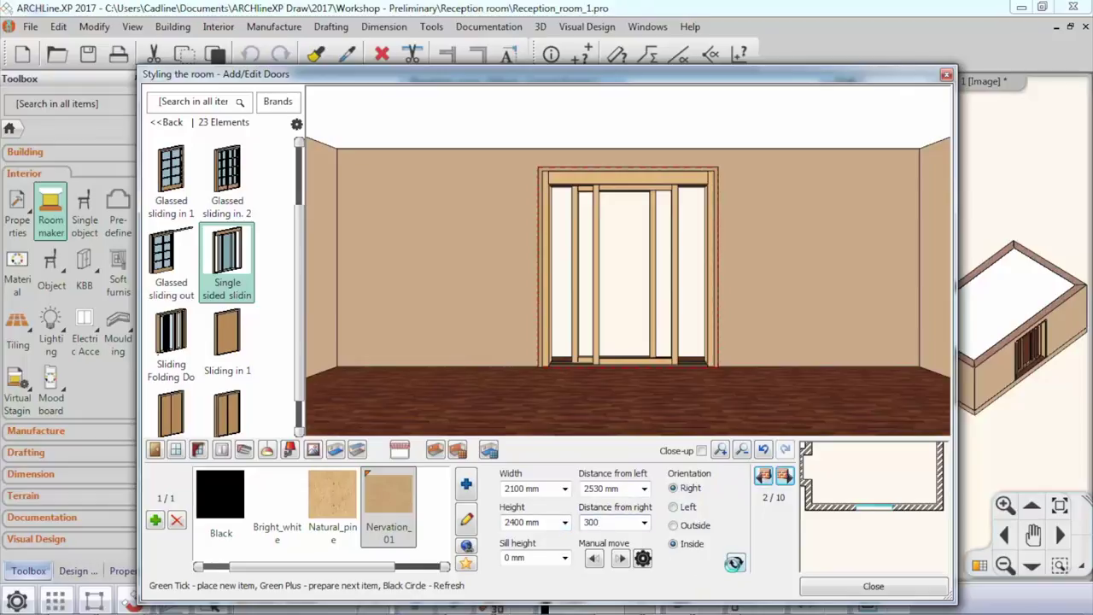
{"action": "left_click", "coordinate": [735, 562]}
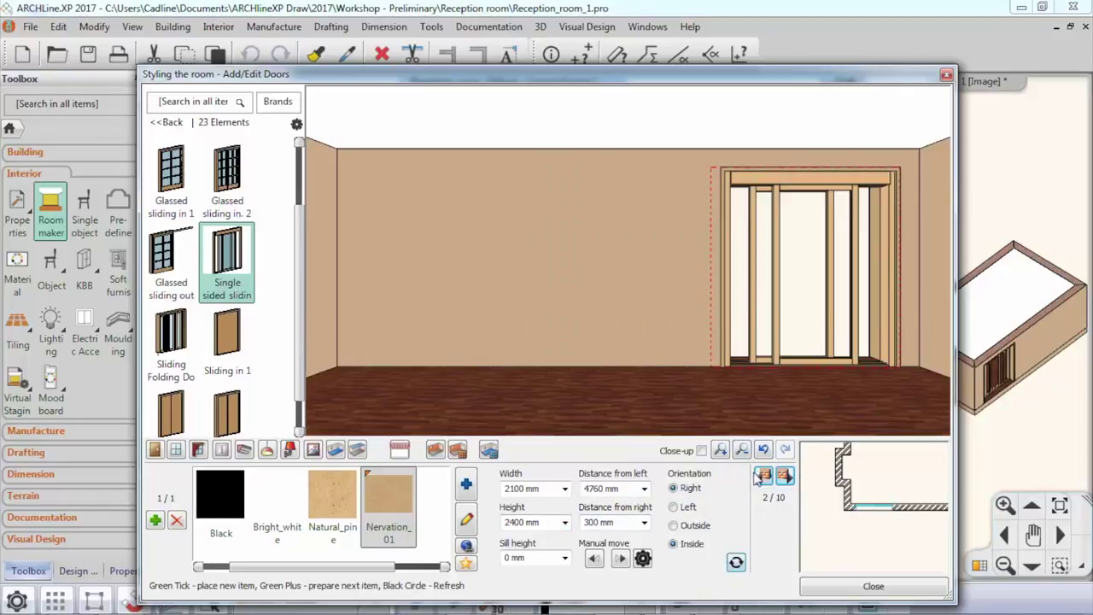
{"action": "left_click", "coordinate": [762, 476]}
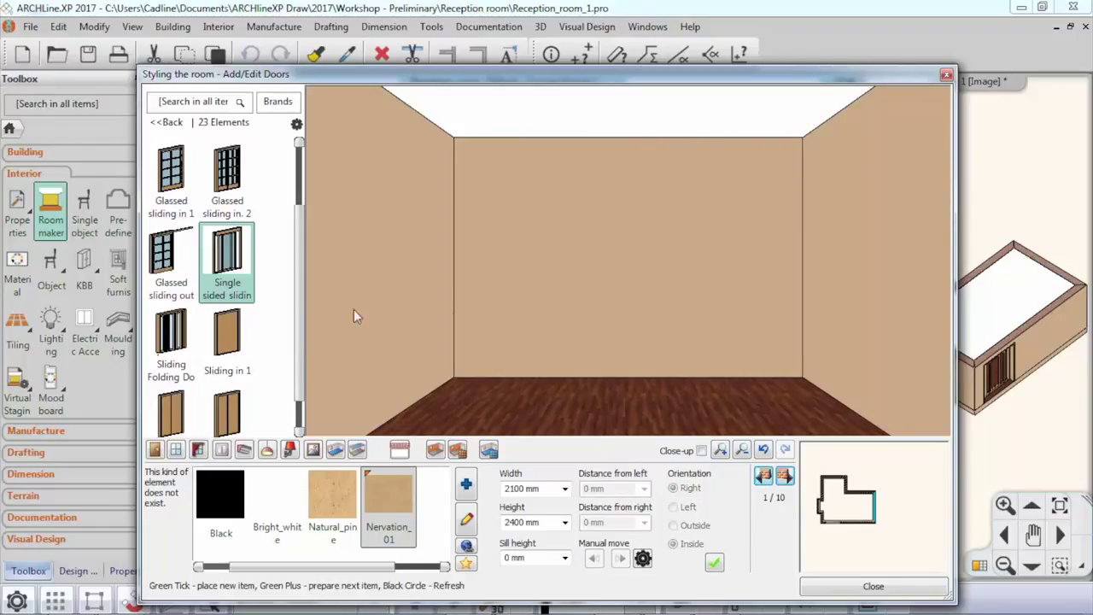
Step: Place two Default wood-walnut windows, 1200 × 1500 mm, side by side on the back wall
{"action": "left_click", "coordinate": [176, 451]}
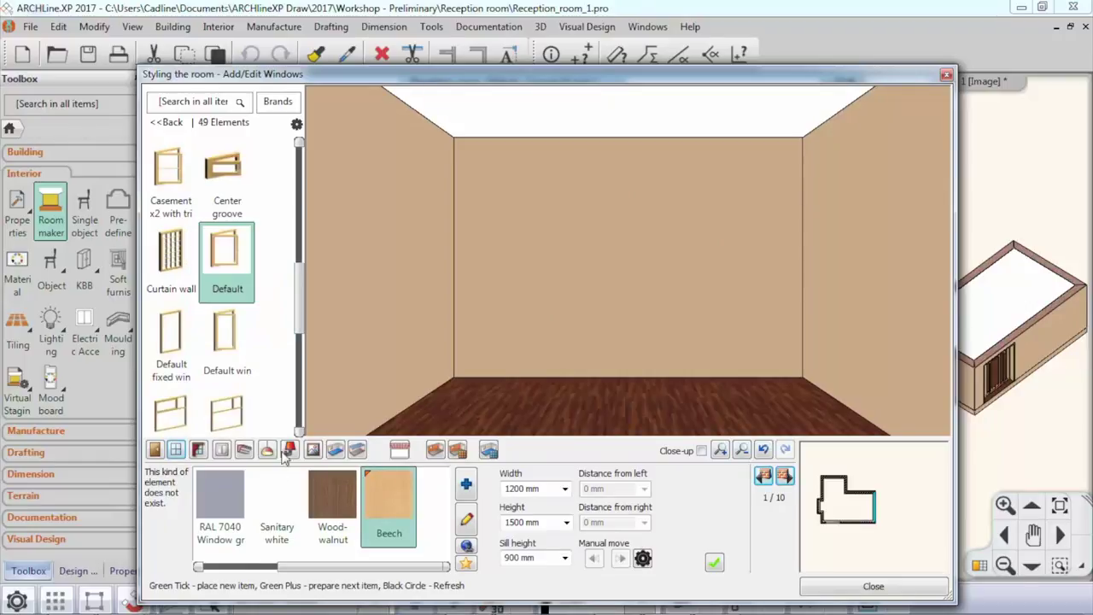
{"action": "mouse_move", "coordinate": [337, 510]}
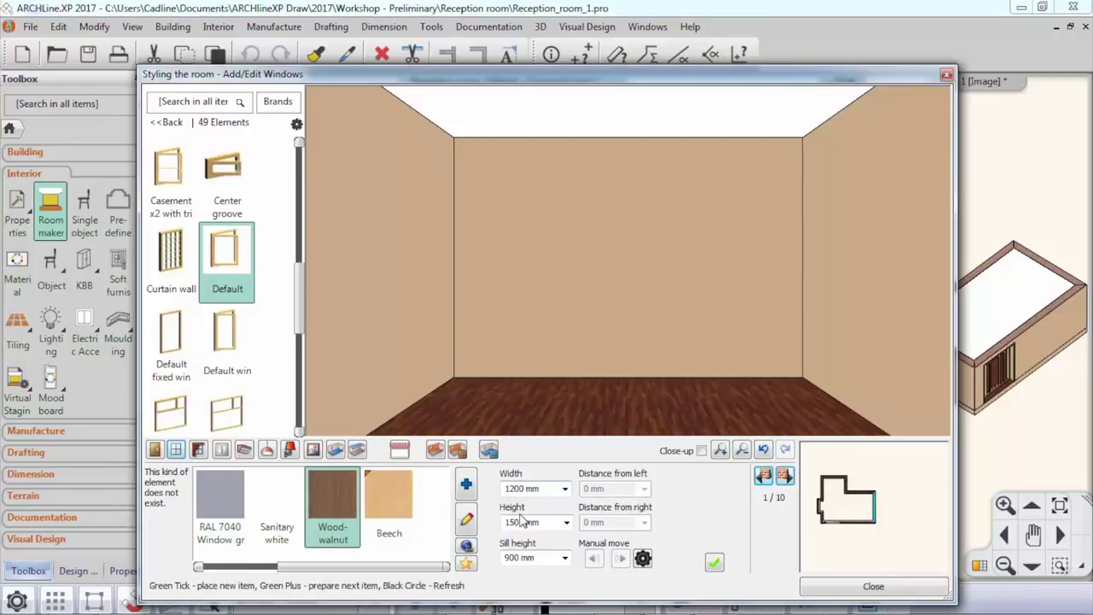
{"action": "left_click", "coordinate": [714, 562]}
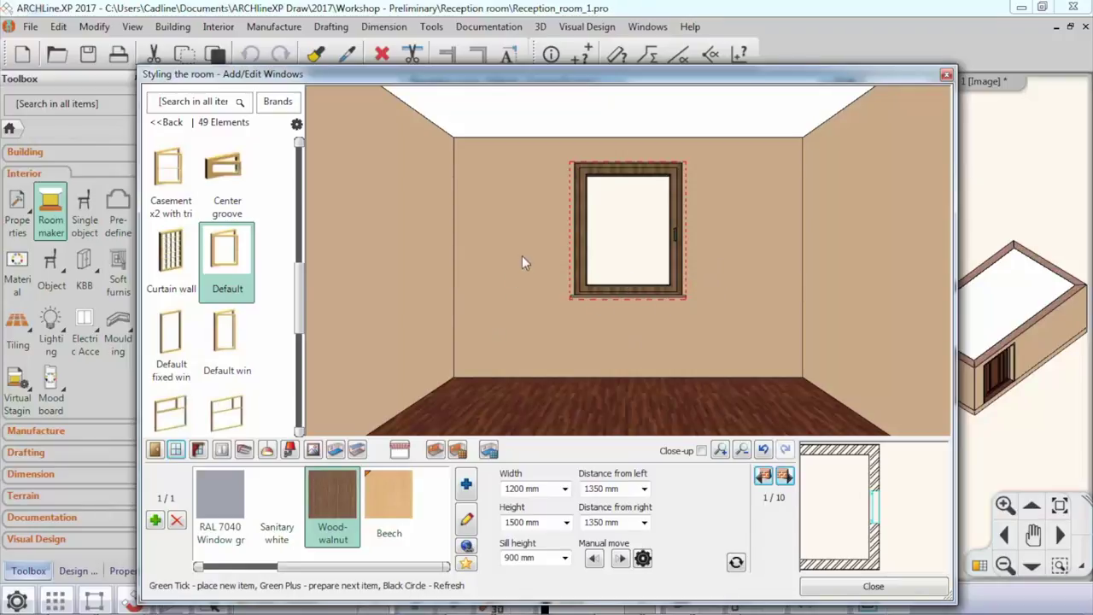
{"action": "left_click", "coordinate": [156, 522]}
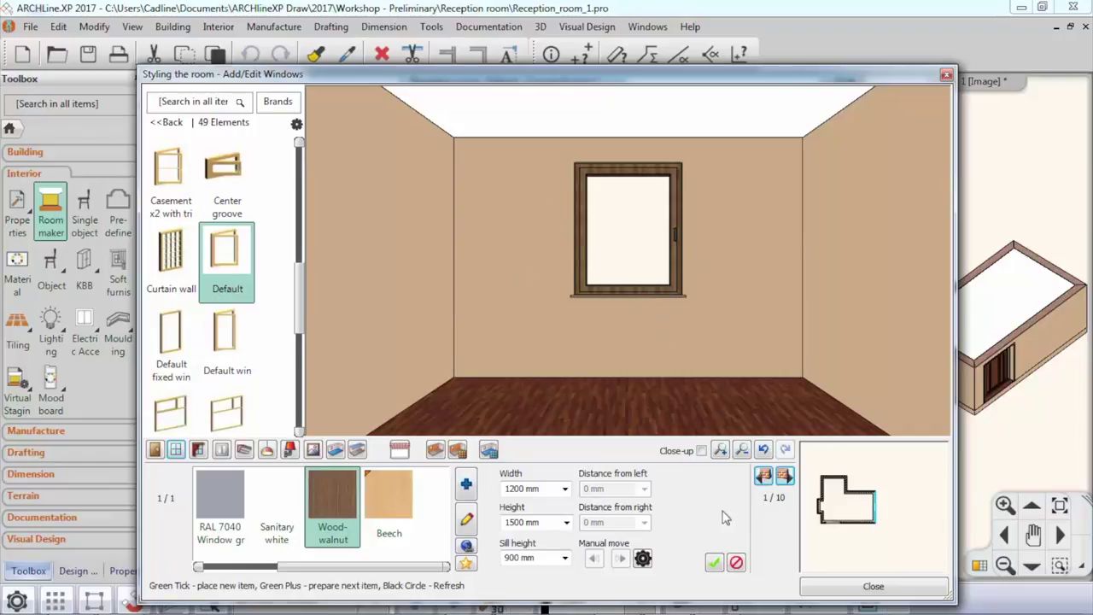
{"action": "left_click", "coordinate": [714, 563]}
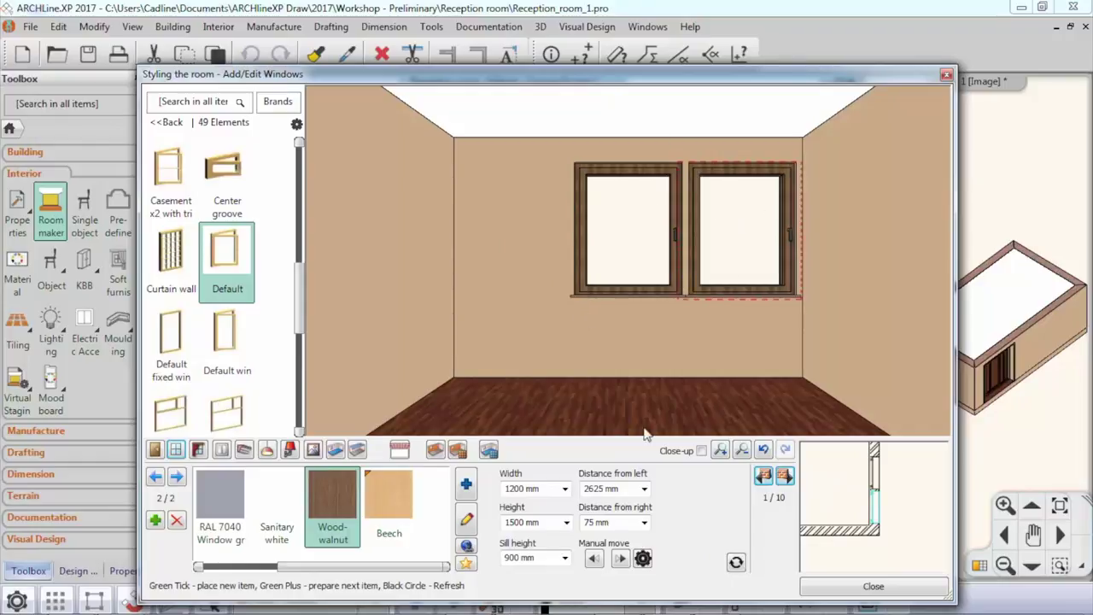
{"action": "left_click", "coordinate": [156, 521]}
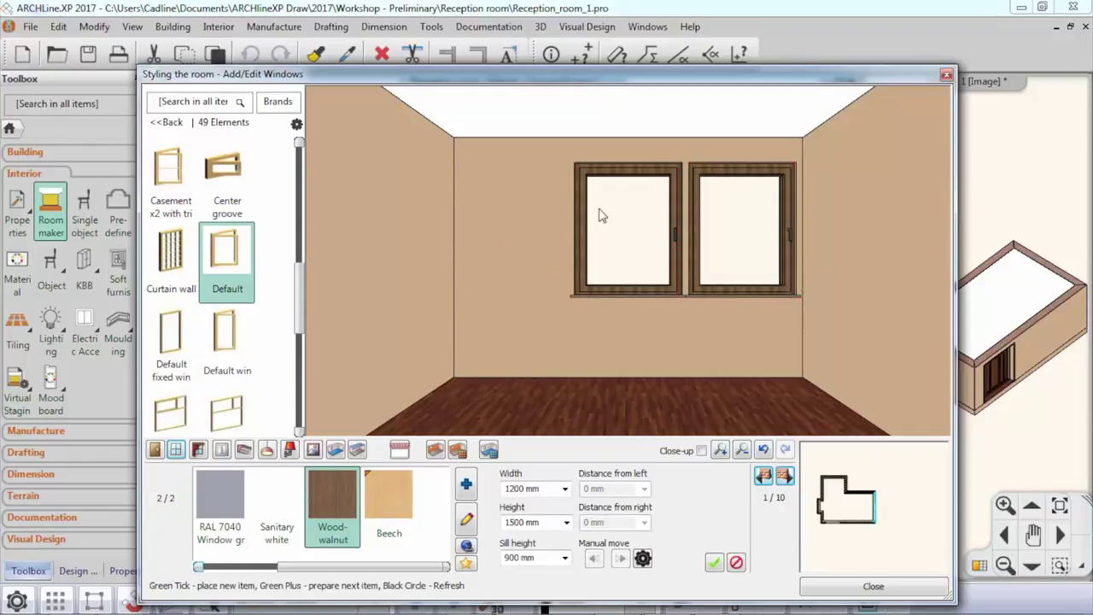
Step: Add a third walnut window and give the outer windows 150 mm end margins
{"action": "left_click", "coordinate": [714, 563]}
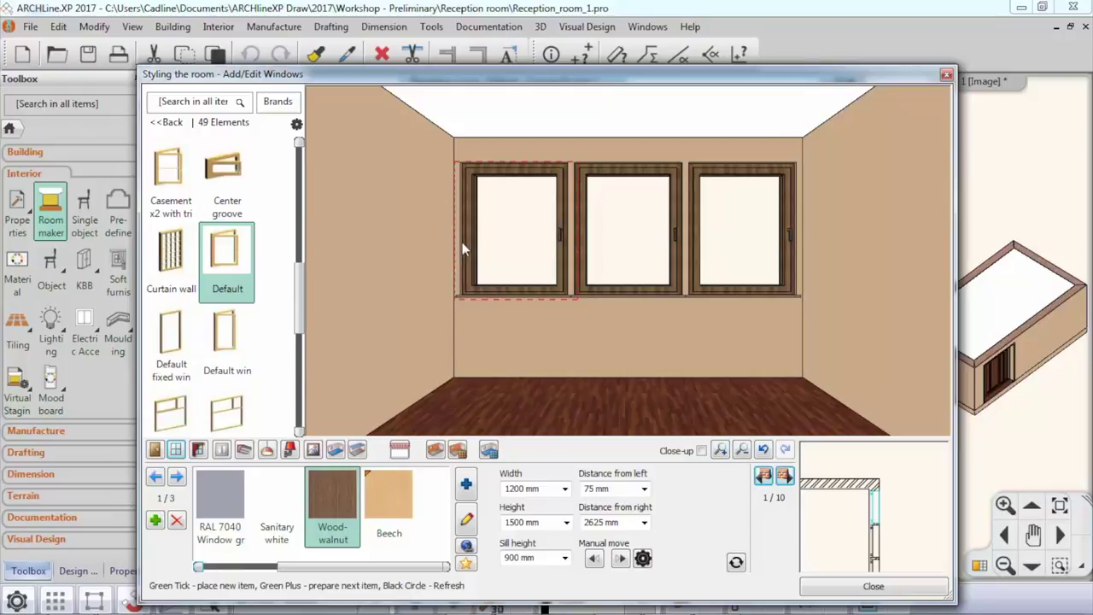
{"action": "left_click", "coordinate": [617, 489]}
{"action": "type", "text": "150"}
{"action": "left_click", "coordinate": [736, 562]}
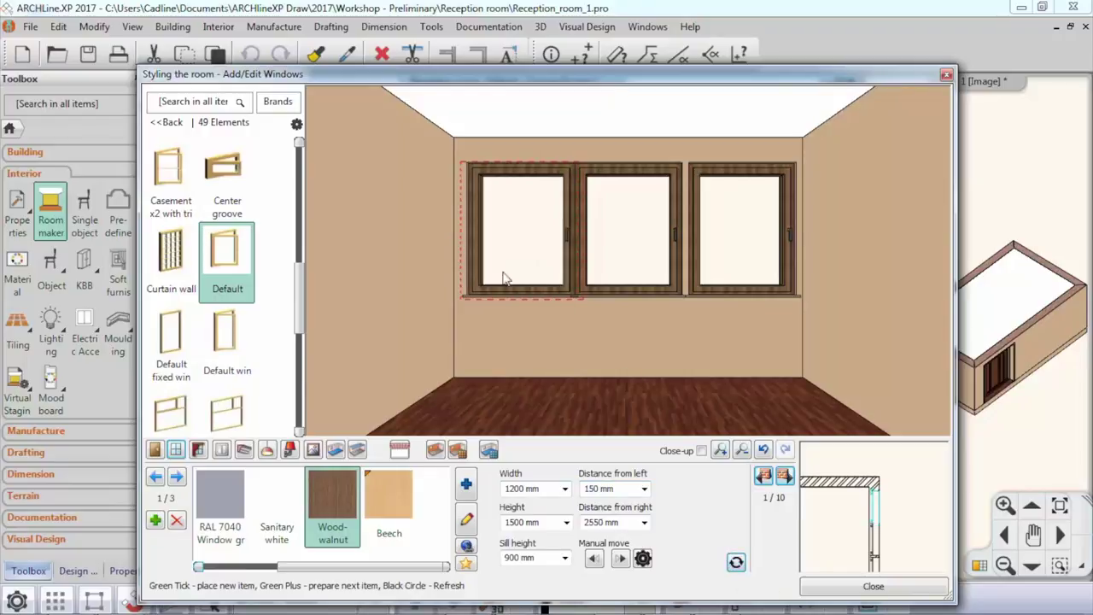
{"action": "left_click", "coordinate": [770, 237]}
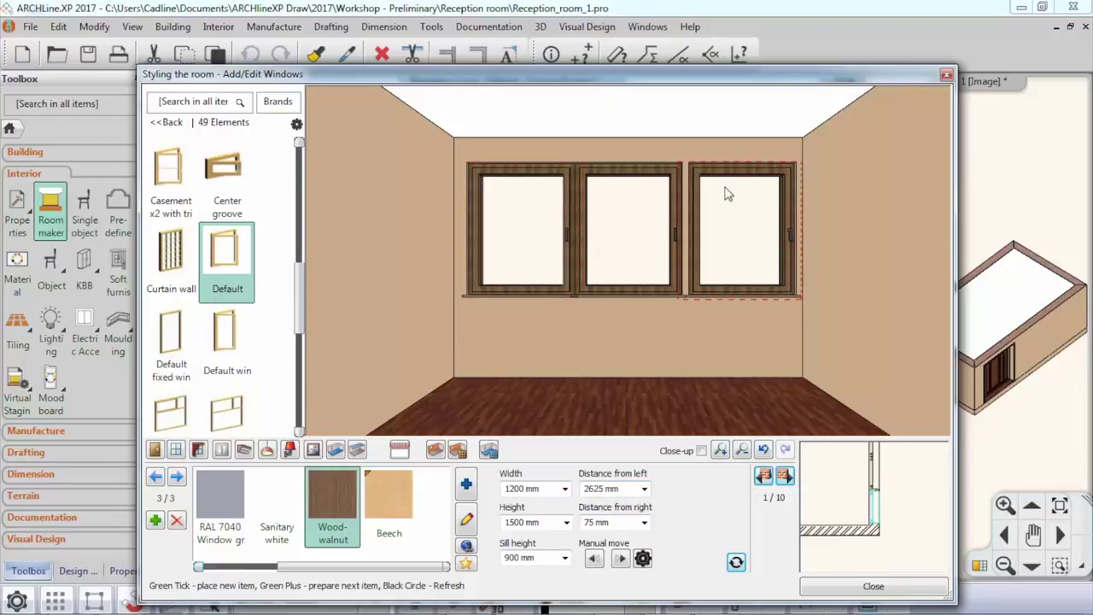
{"action": "left_click", "coordinate": [632, 522]}
{"action": "type", "text": "150"}
{"action": "left_click", "coordinate": [736, 562]}
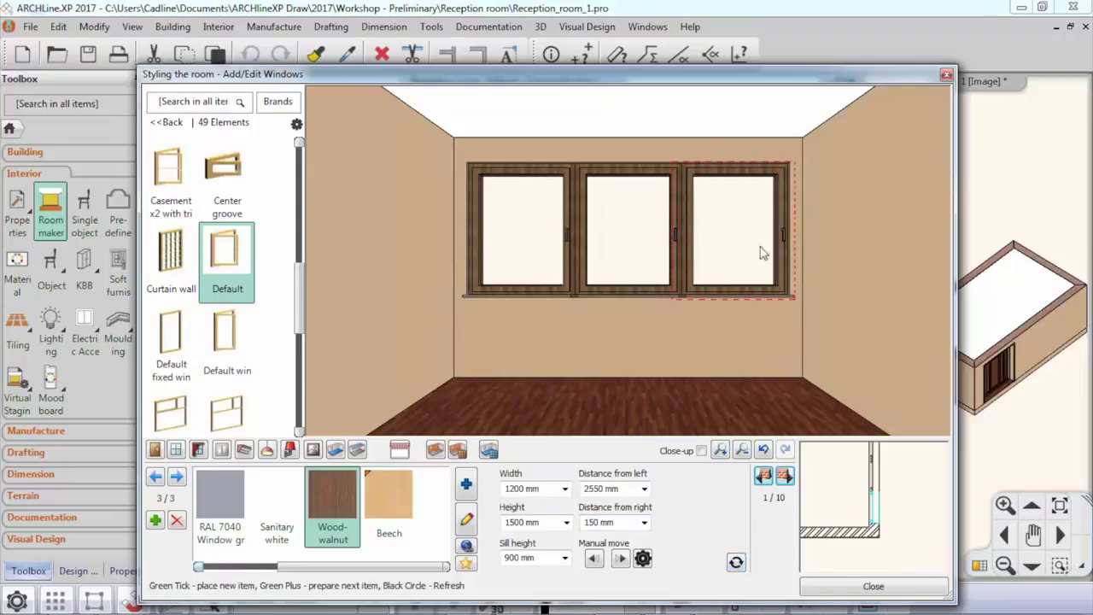
Step: Step through the three windows to check the spacing, then bring up the curtain options
{"action": "left_click", "coordinate": [515, 231]}
{"action": "left_click", "coordinate": [622, 229]}
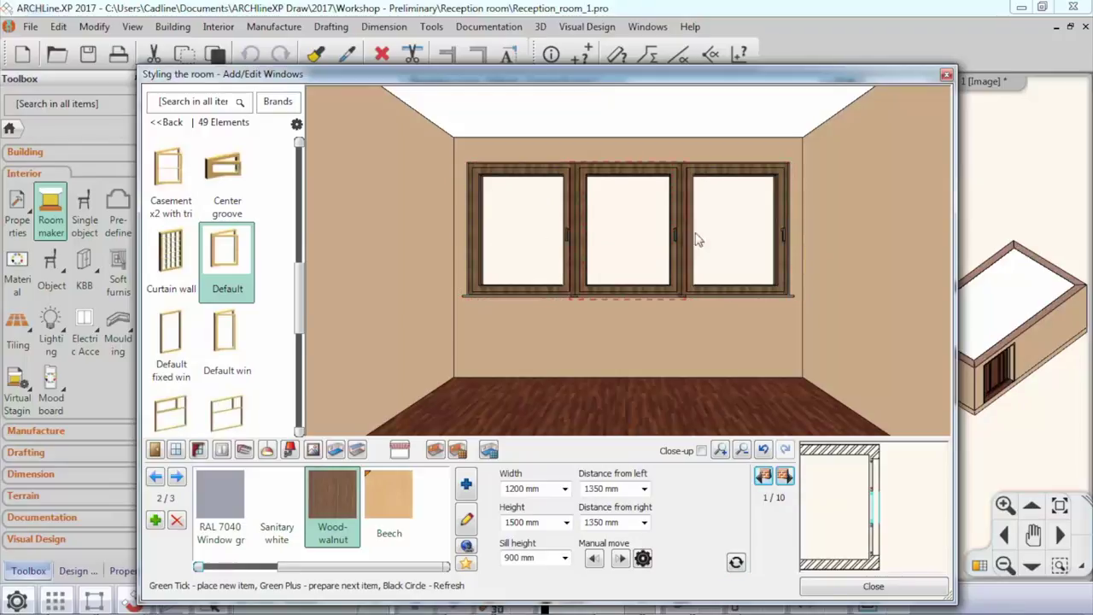
{"action": "left_click", "coordinate": [696, 240]}
{"action": "left_click", "coordinate": [515, 237]}
{"action": "mouse_move", "coordinate": [209, 425]}
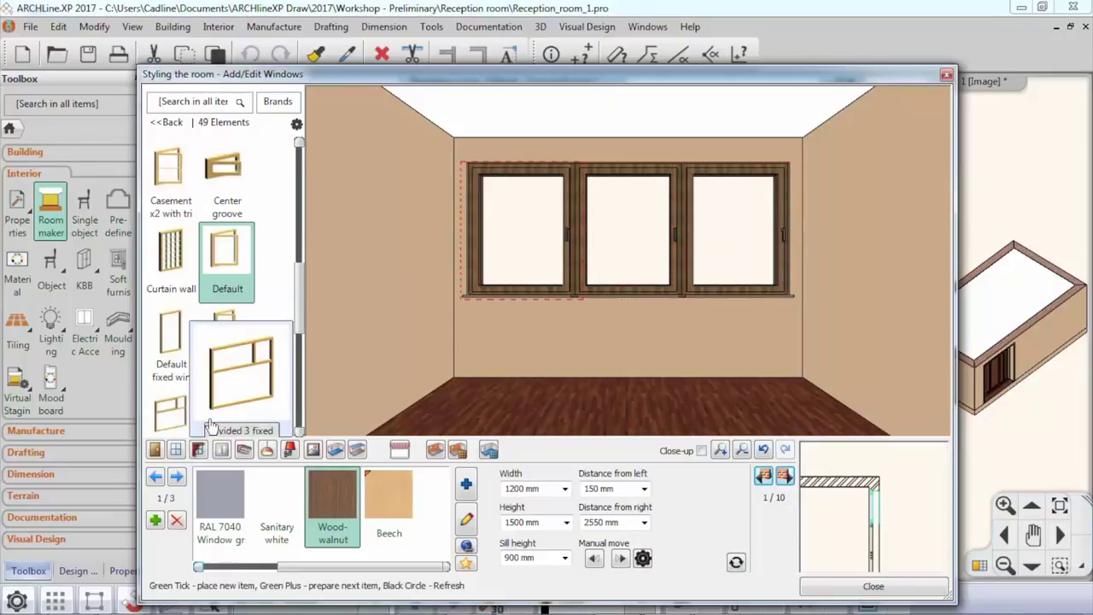
{"action": "left_click", "coordinate": [198, 450]}
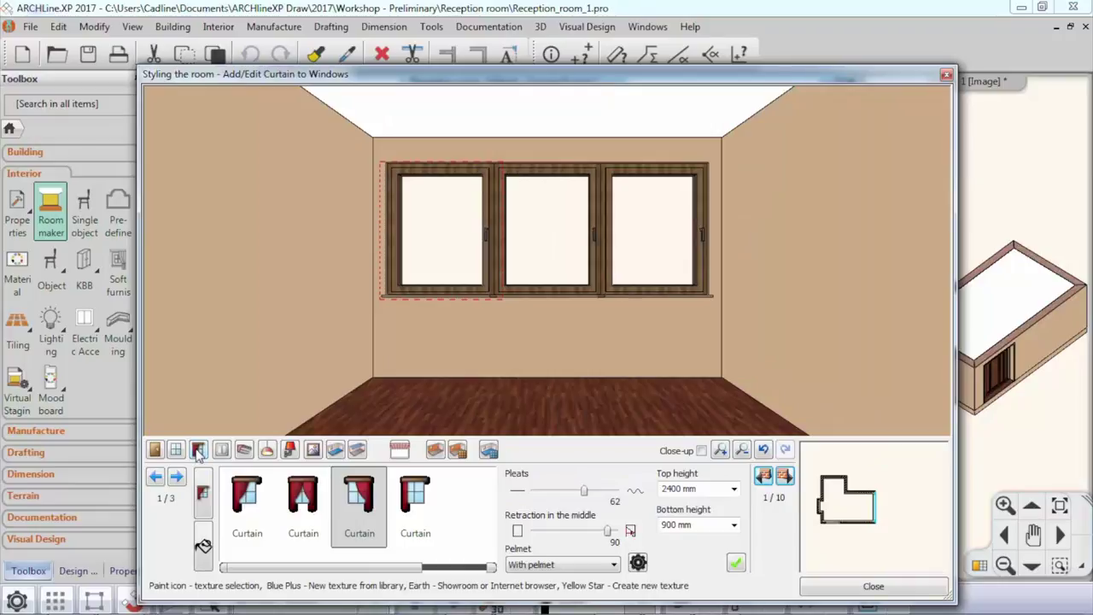
Step: Hang a pleated curtain on the left window with a 20 mm bottom height
{"action": "left_click_drag", "start_coordinate": [331, 569], "coordinate": [299, 576]}
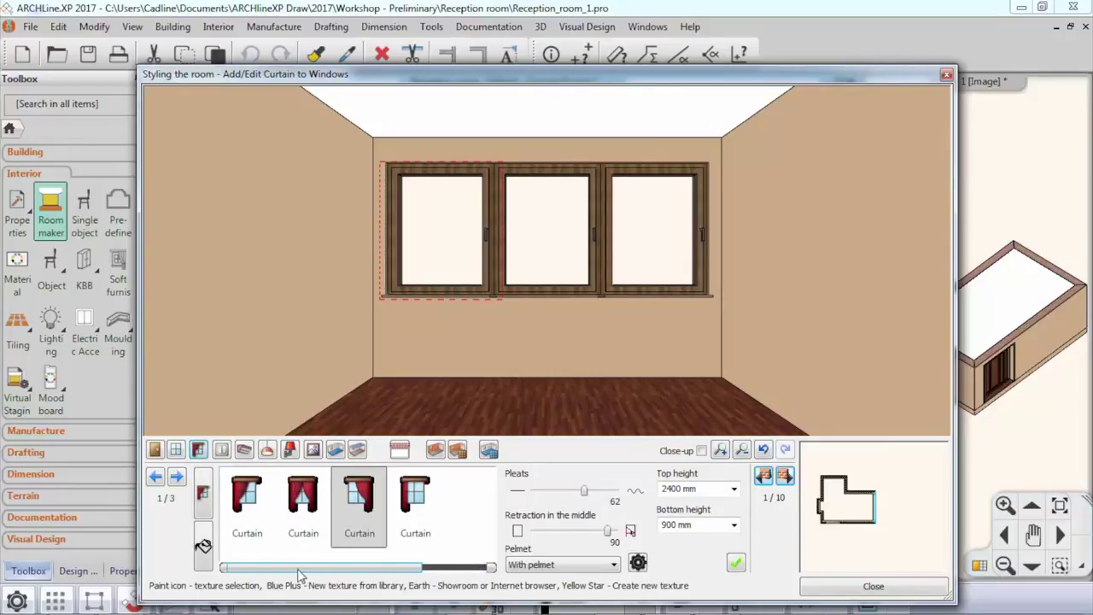
{"action": "left_click", "coordinate": [203, 547]}
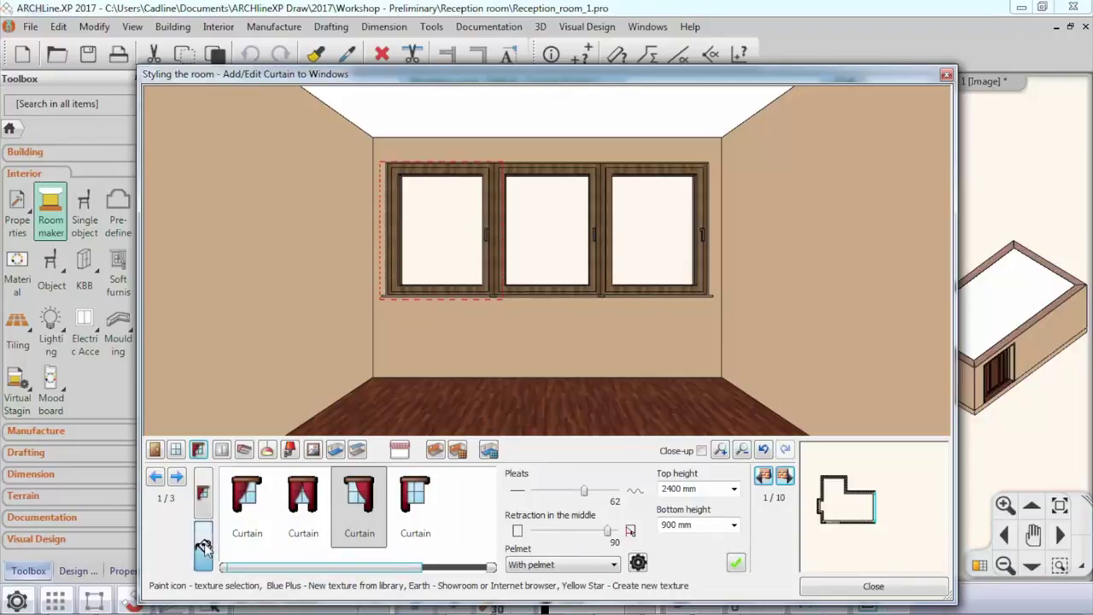
{"action": "left_click", "coordinate": [202, 495]}
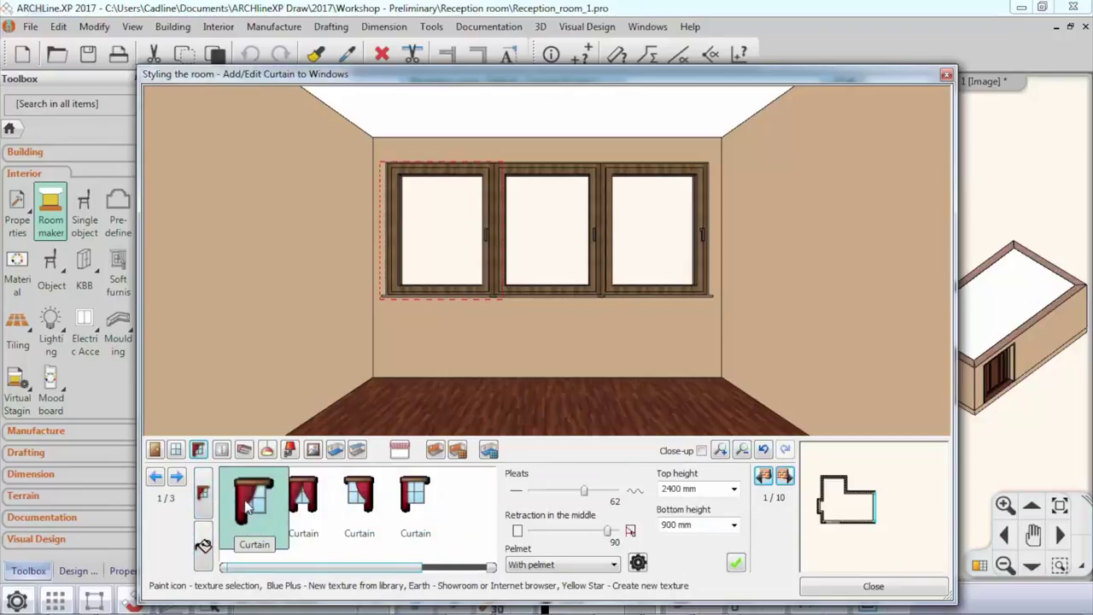
{"action": "left_click", "coordinate": [698, 527]}
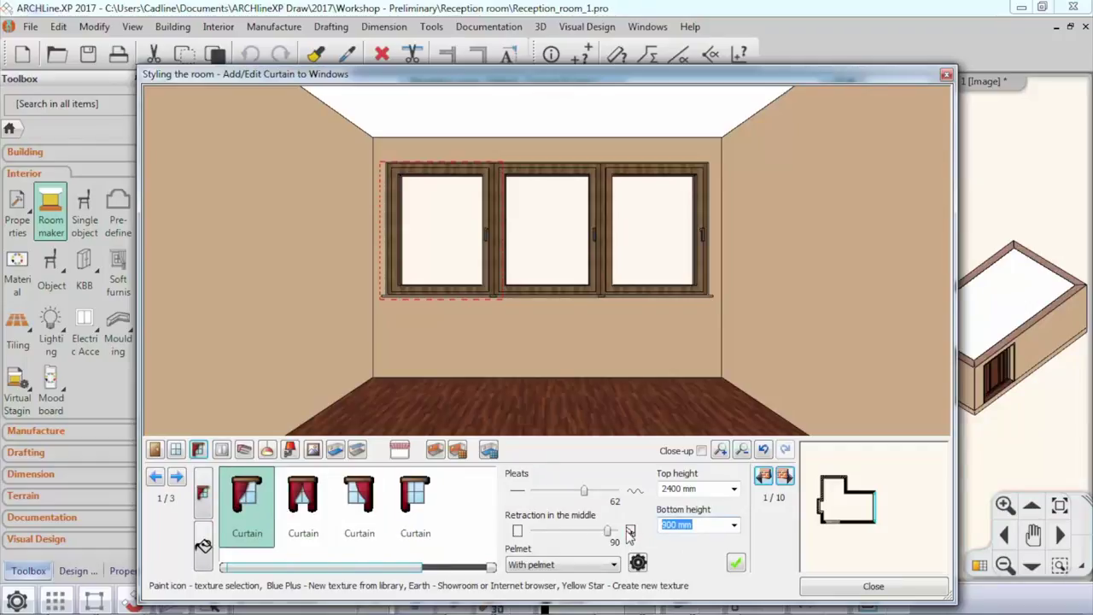
{"action": "type", "text": "20"}
{"action": "left_click", "coordinate": [736, 562]}
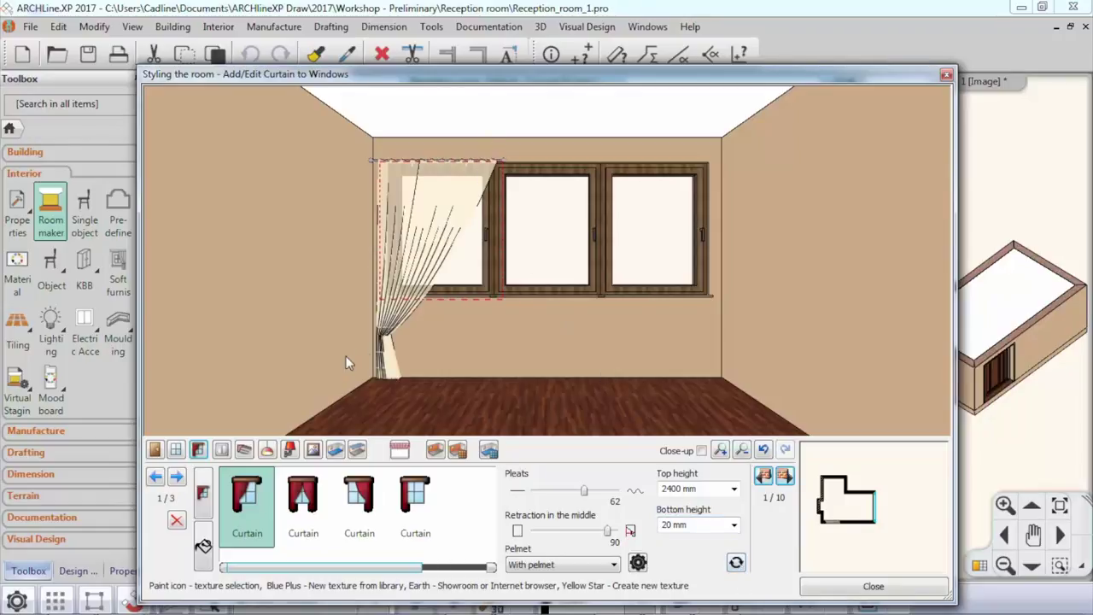
Step: Hang a curtain in the third style on the right window
{"action": "left_click", "coordinate": [203, 545]}
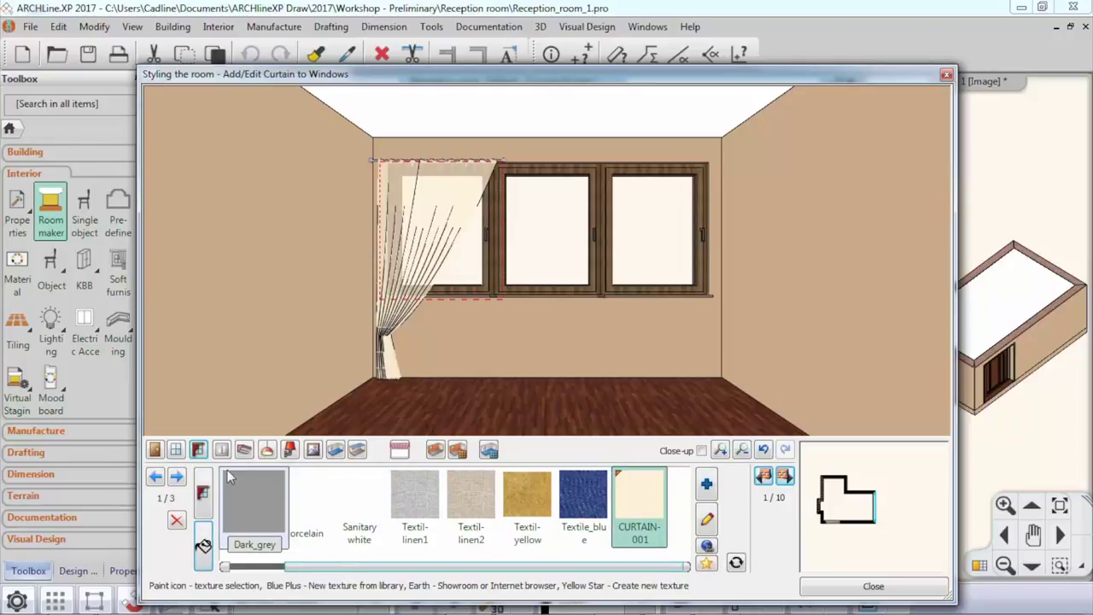
{"action": "left_click", "coordinate": [664, 228]}
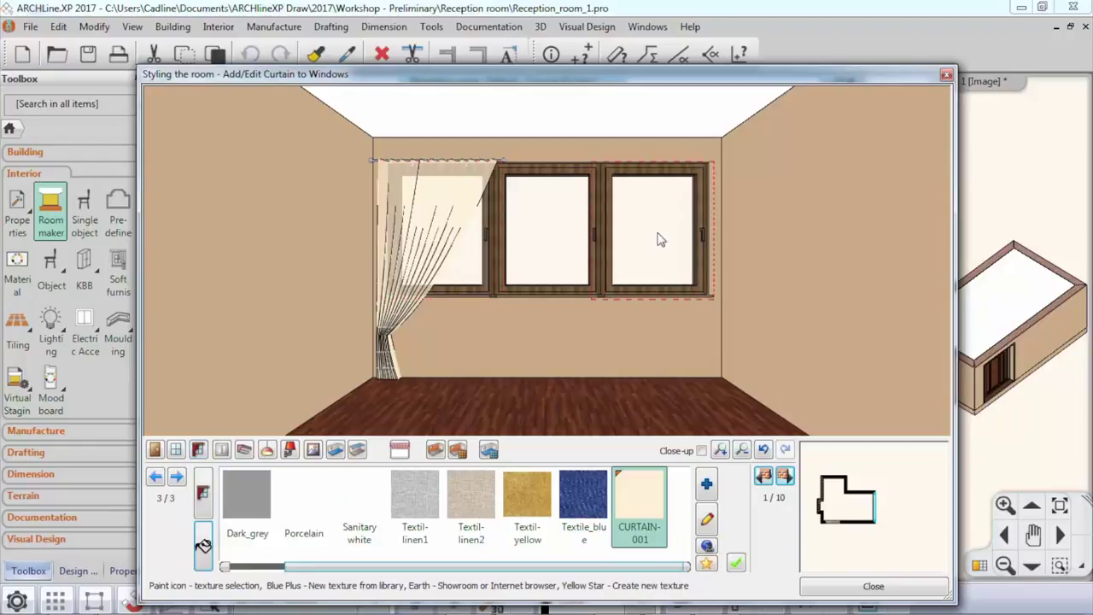
{"action": "left_click", "coordinate": [205, 494]}
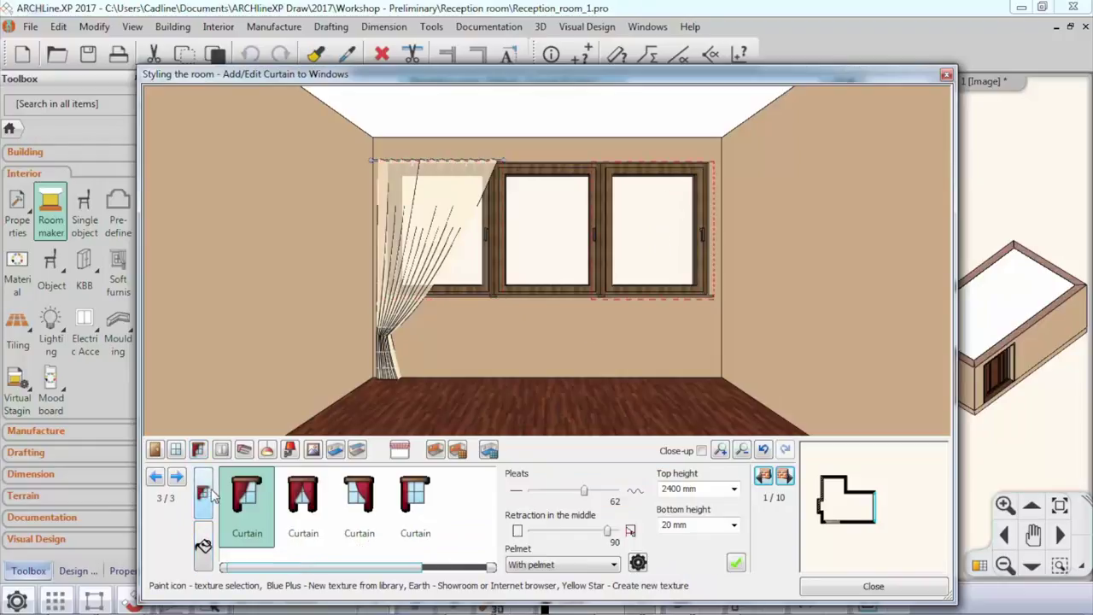
{"action": "left_click", "coordinate": [362, 509]}
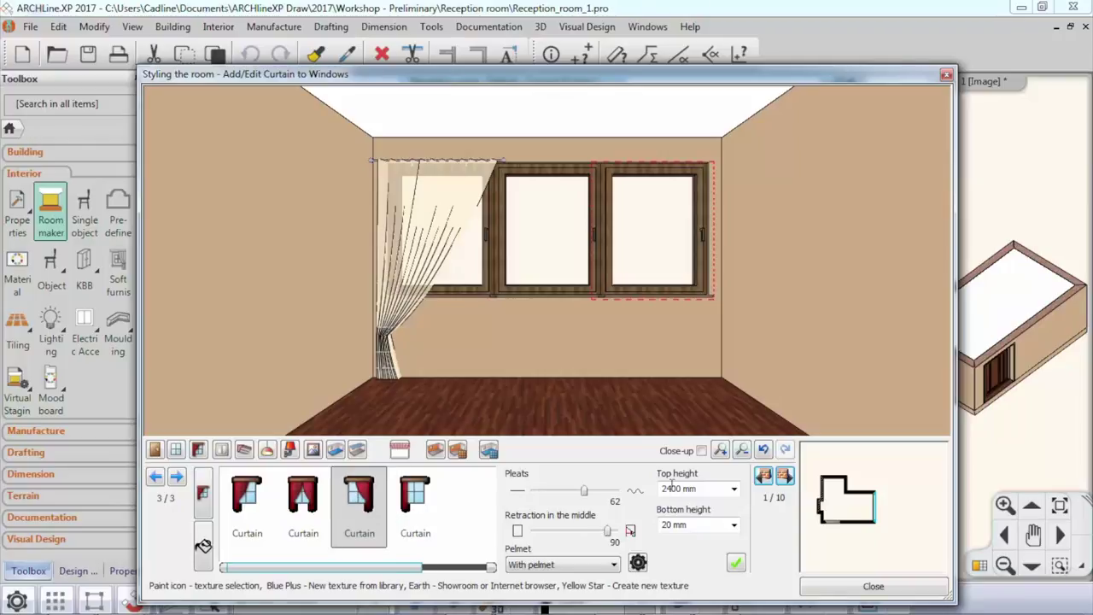
{"action": "left_click", "coordinate": [736, 564]}
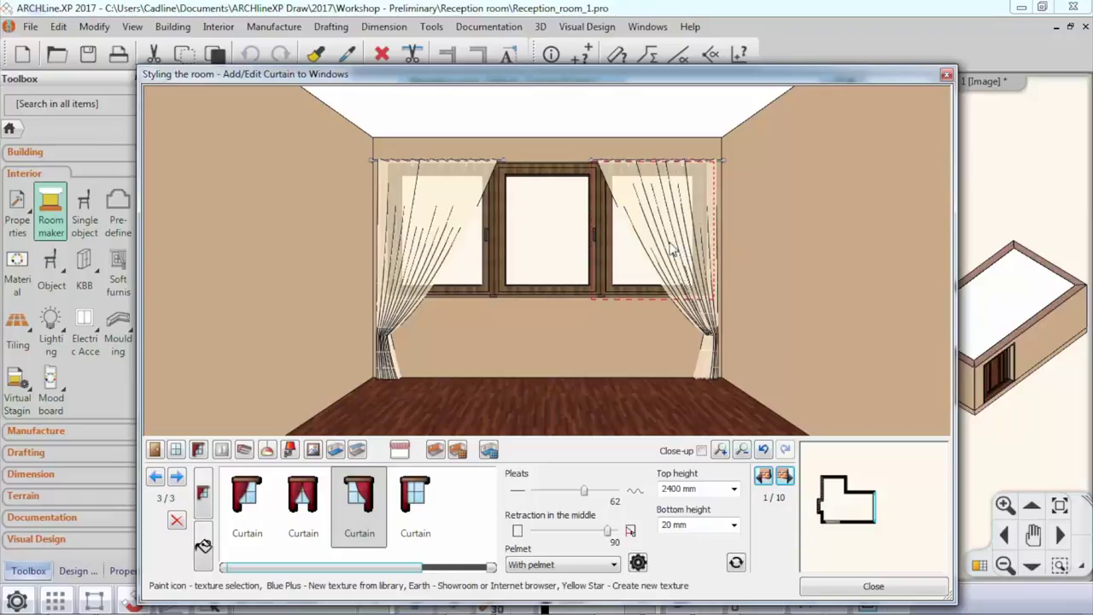
Step: Place a 2 gang plate switch on the wall, 300 mm from its left end
{"action": "left_click", "coordinate": [222, 450]}
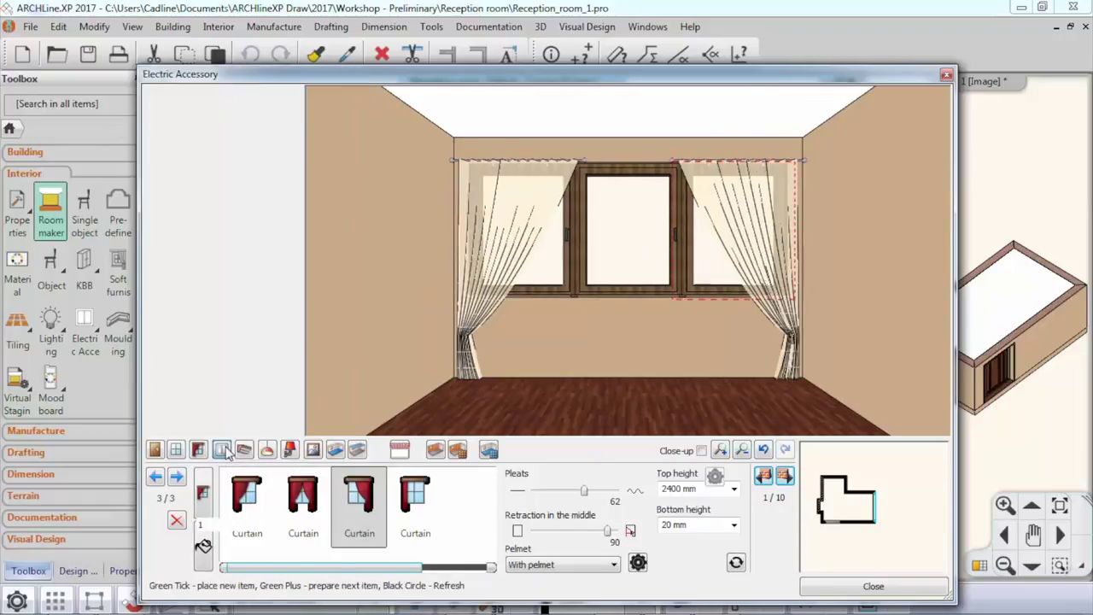
{"action": "left_click", "coordinate": [763, 475]}
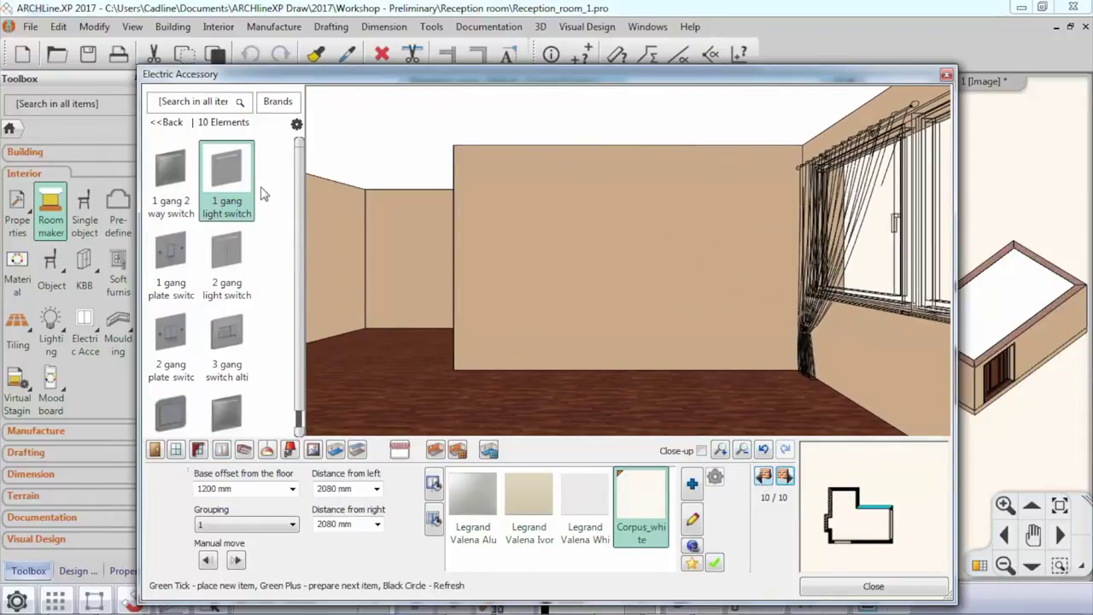
{"action": "mouse_move", "coordinate": [197, 195]}
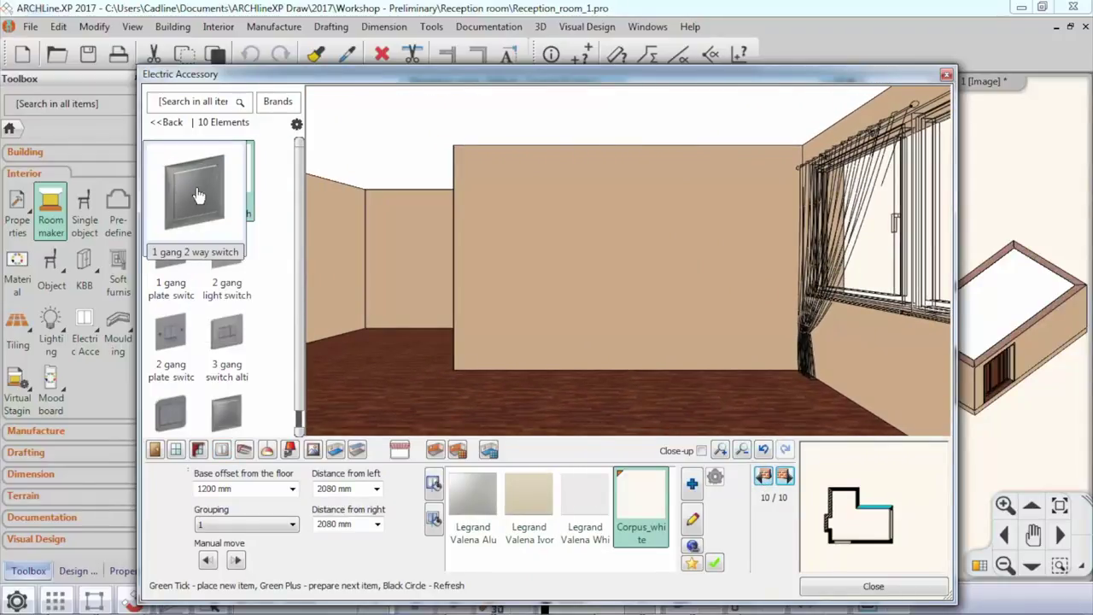
{"action": "left_click", "coordinate": [180, 360]}
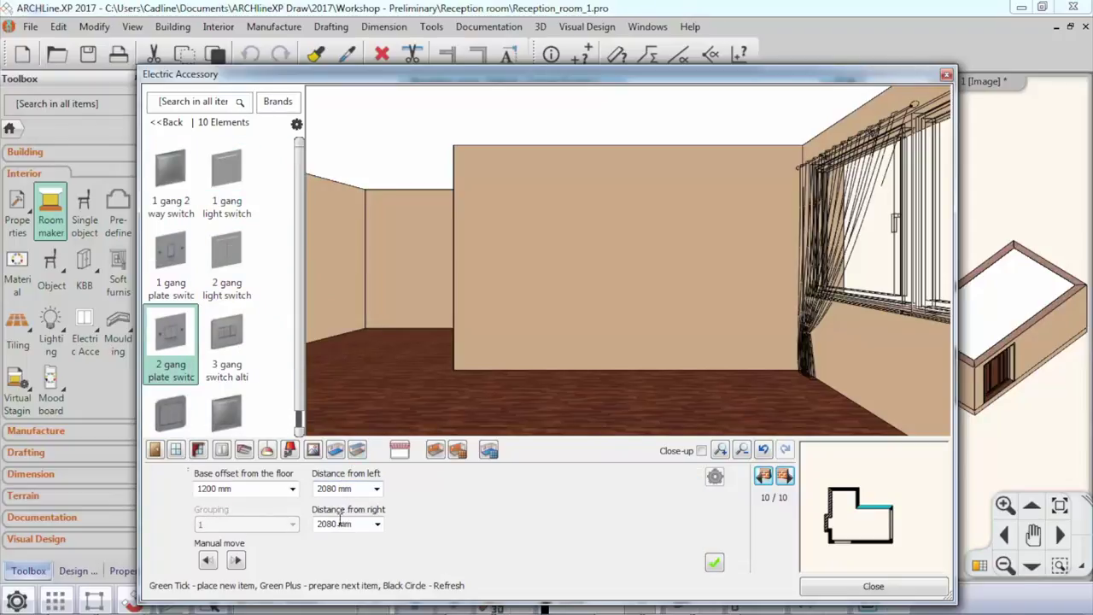
{"action": "left_click_drag", "start_coordinate": [356, 489], "coordinate": [309, 491]}
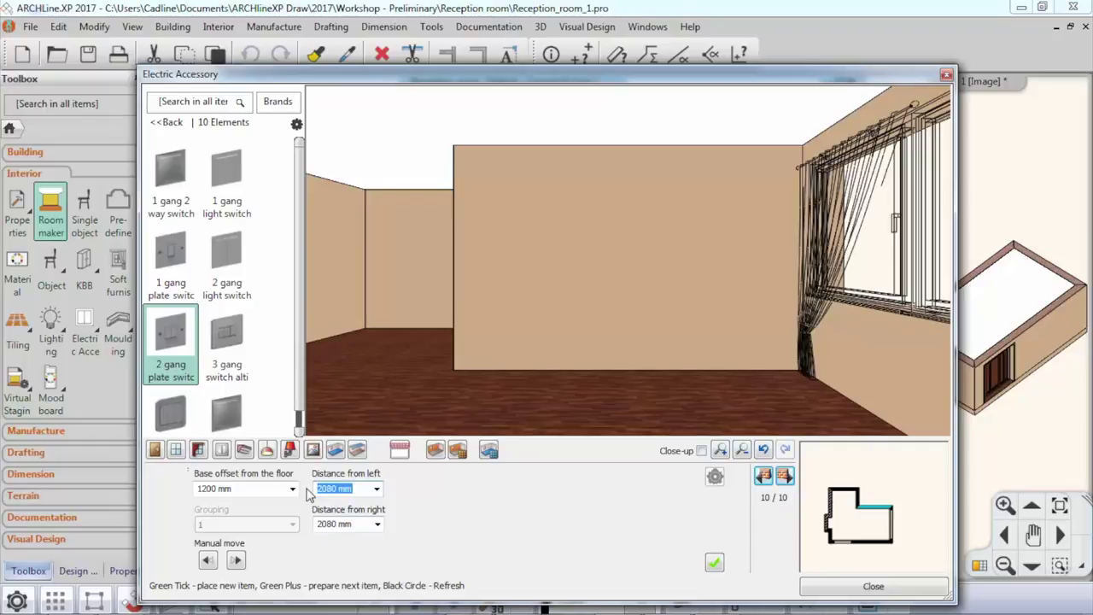
{"action": "type", "text": "300"}
{"action": "key", "text": "Return"}
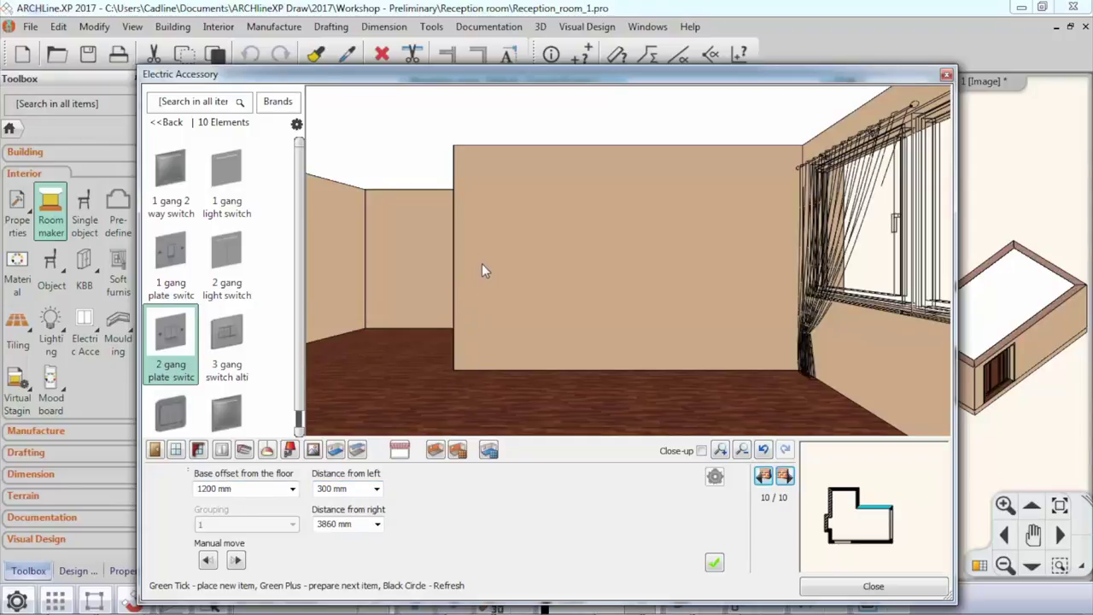
{"action": "left_click", "coordinate": [714, 562]}
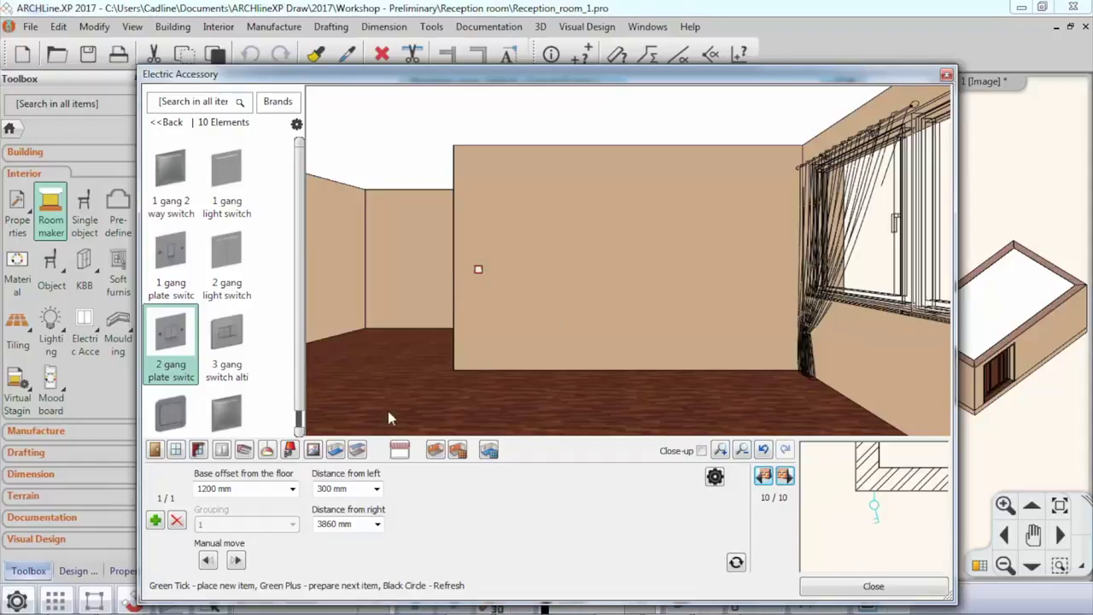
{"action": "left_click", "coordinate": [244, 450]}
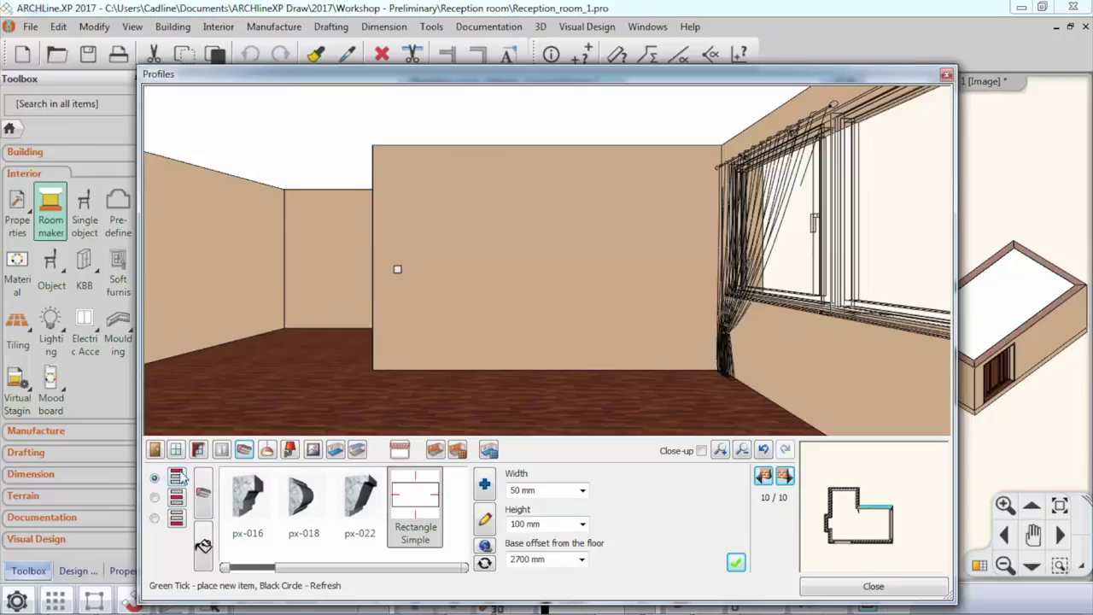
Step: Run a 60 mm Vanilla skirting_board_002 profile along the base of all walls
{"action": "left_click", "coordinate": [154, 518]}
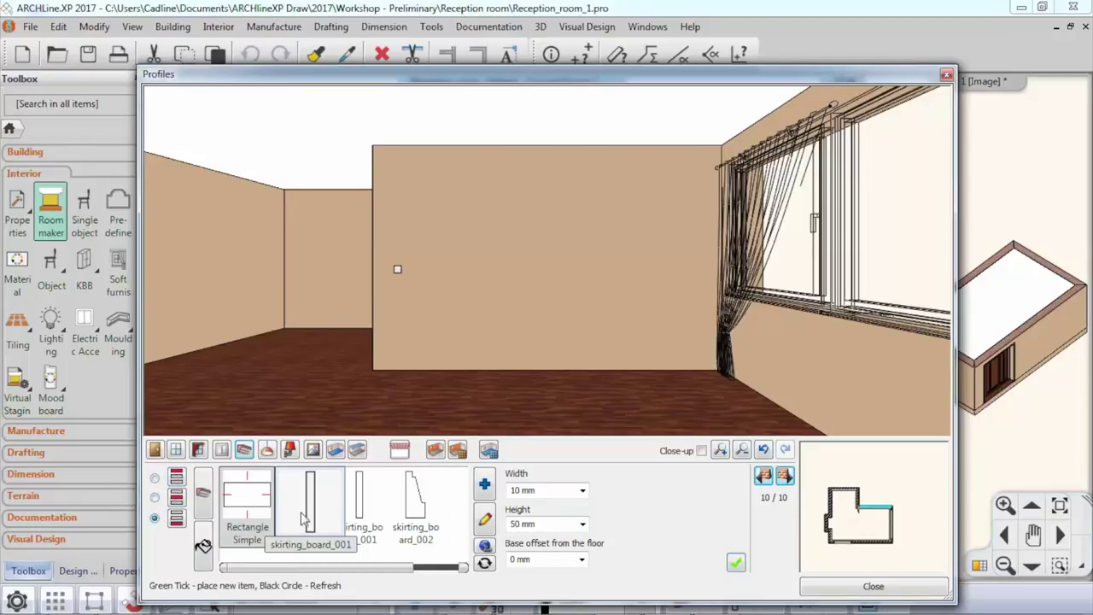
{"action": "left_click", "coordinate": [376, 525]}
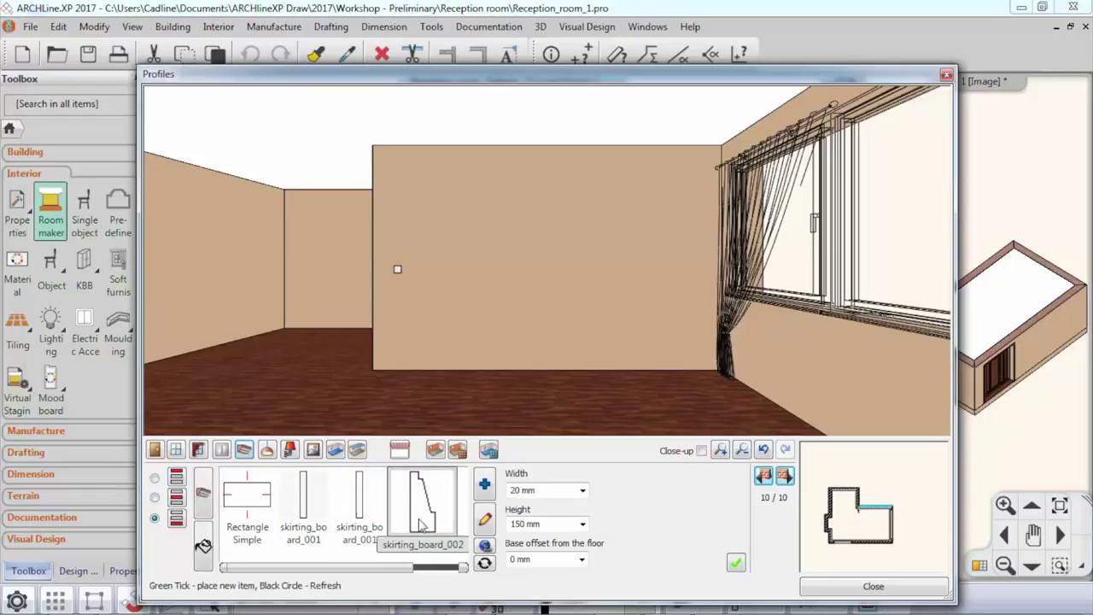
{"action": "left_click", "coordinate": [519, 491]}
{"action": "left_click", "coordinate": [520, 522]}
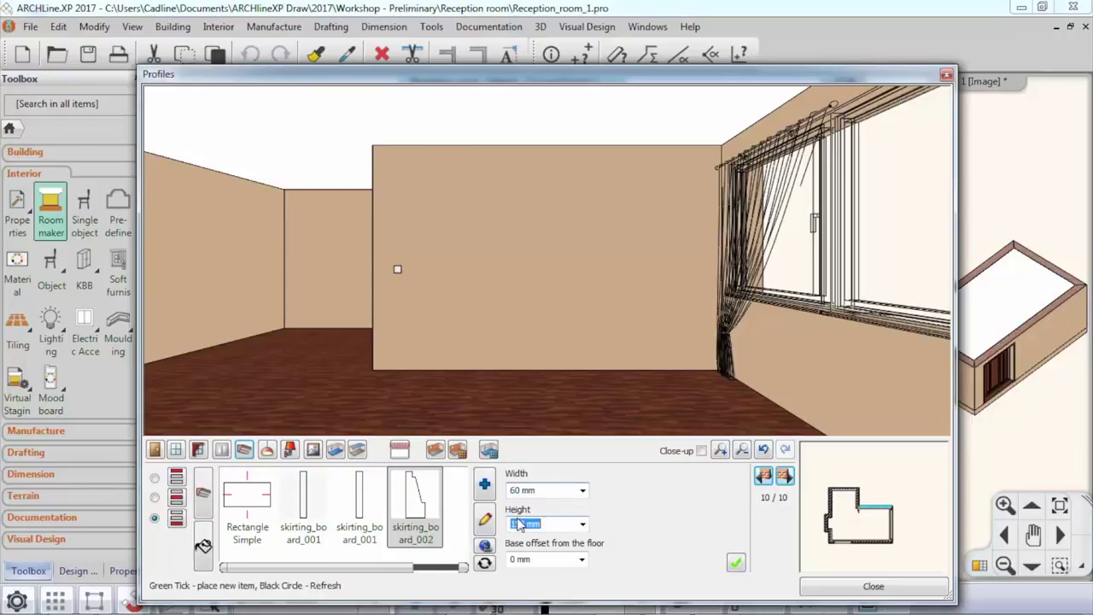
{"action": "left_click", "coordinate": [204, 547]}
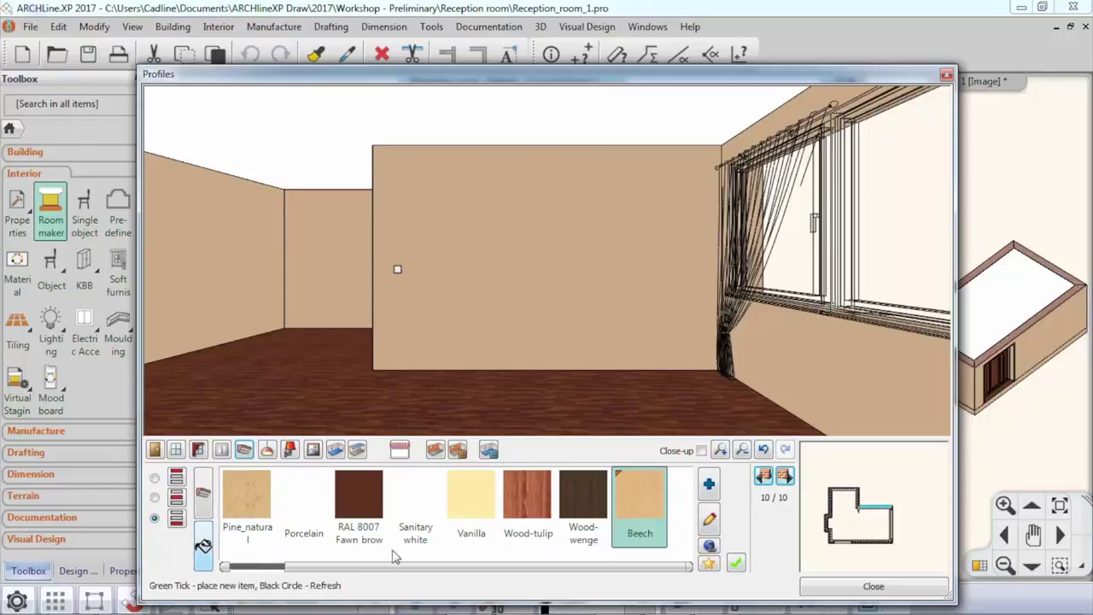
{"action": "left_click", "coordinate": [491, 507]}
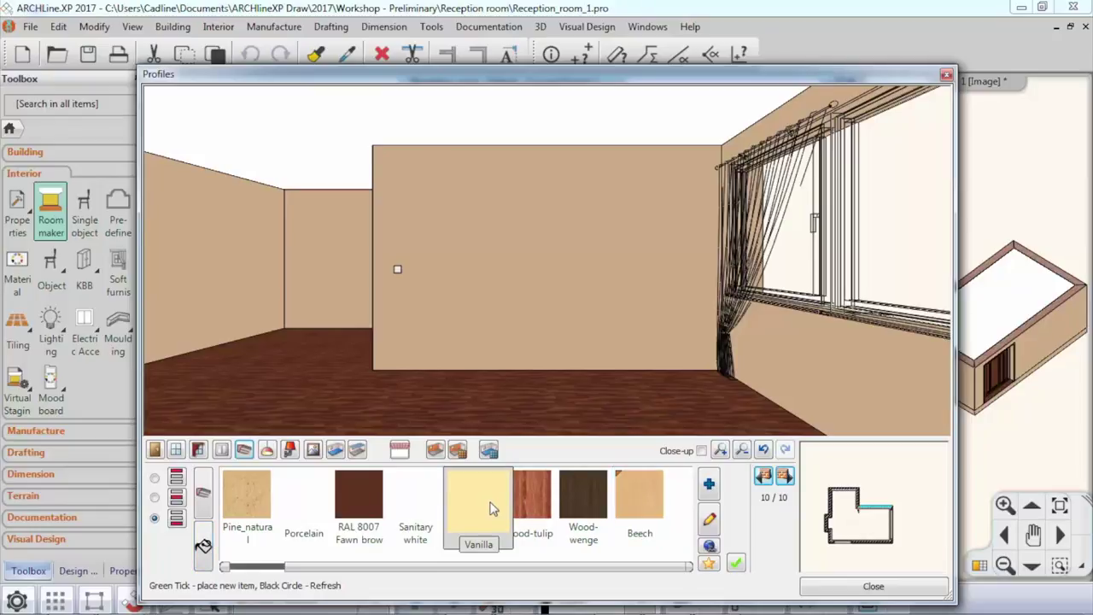
{"action": "left_click", "coordinate": [735, 562]}
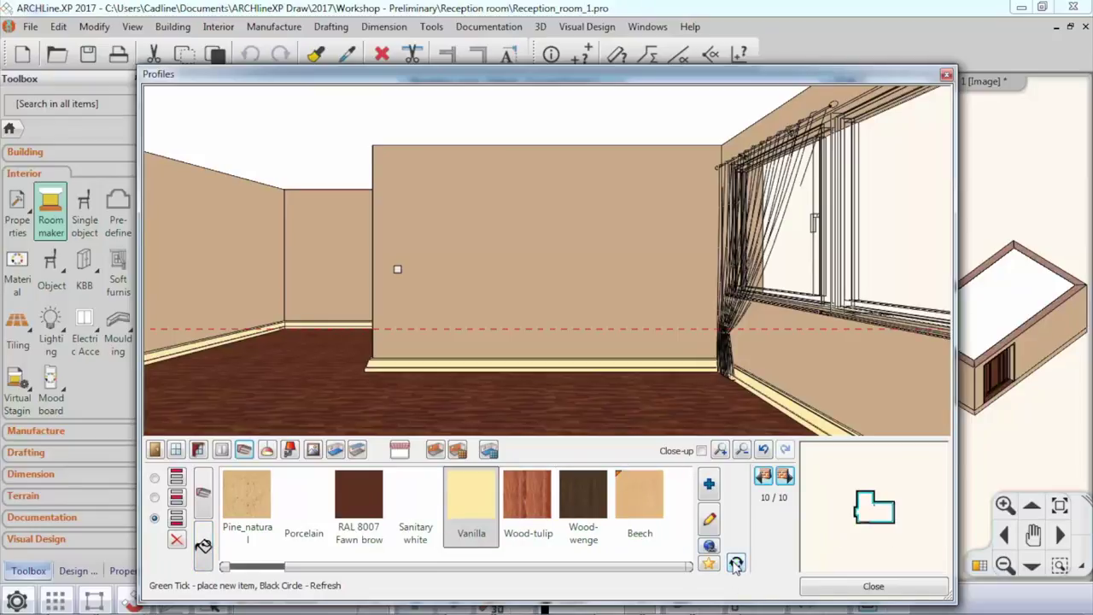
{"action": "left_click", "coordinate": [785, 476]}
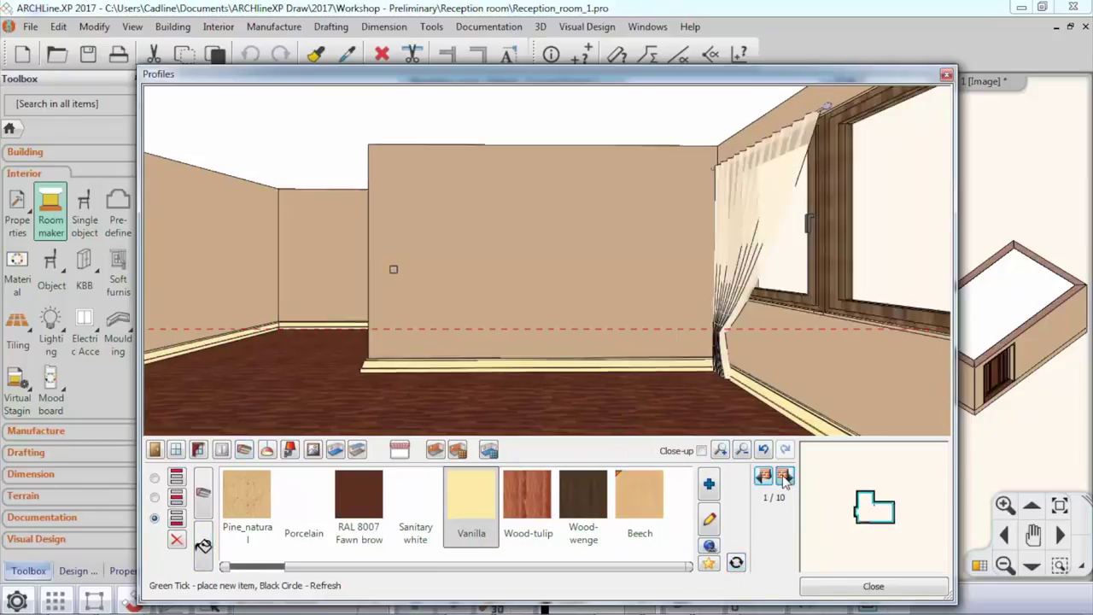
{"action": "left_click", "coordinate": [785, 476]}
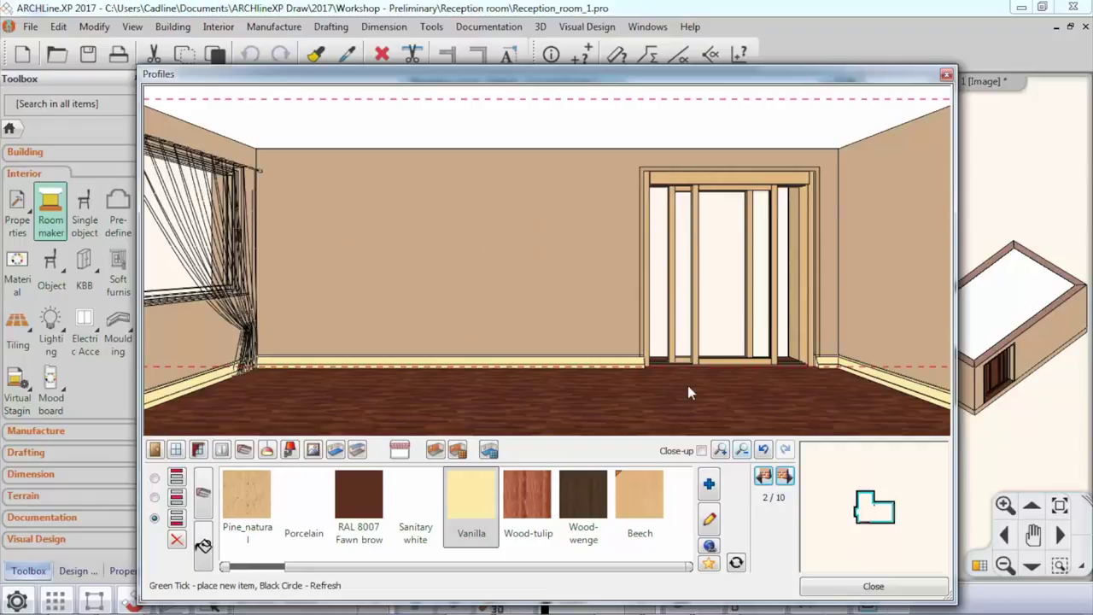
Step: Hang a Wall lamp 3 on the switch wall, 1000 mm from its left end
{"action": "left_click", "coordinate": [290, 449]}
{"action": "left_click", "coordinate": [763, 476]}
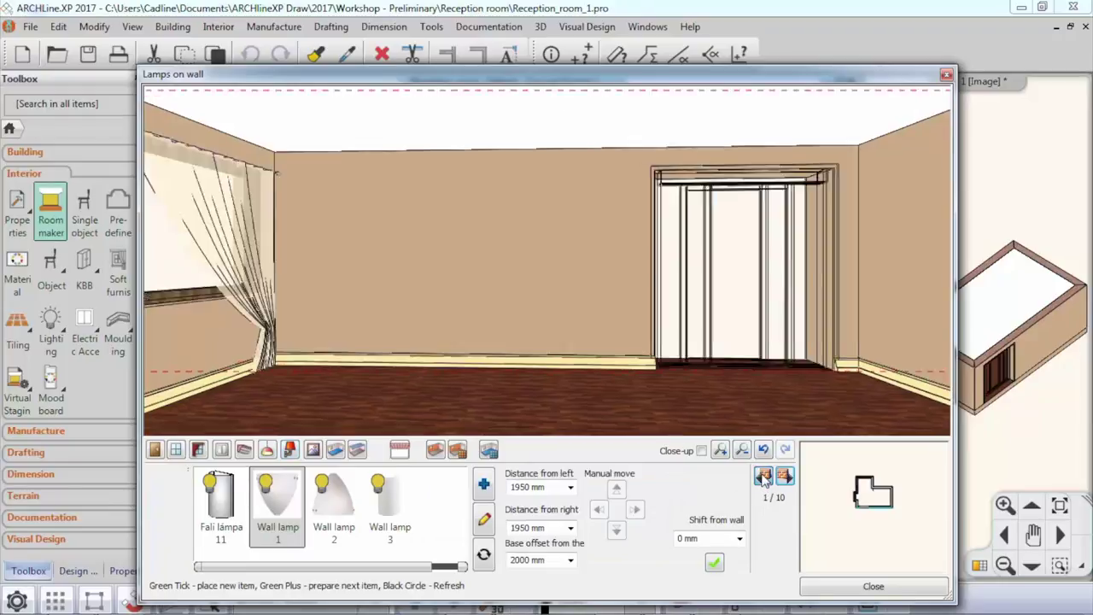
{"action": "left_click", "coordinate": [763, 476]}
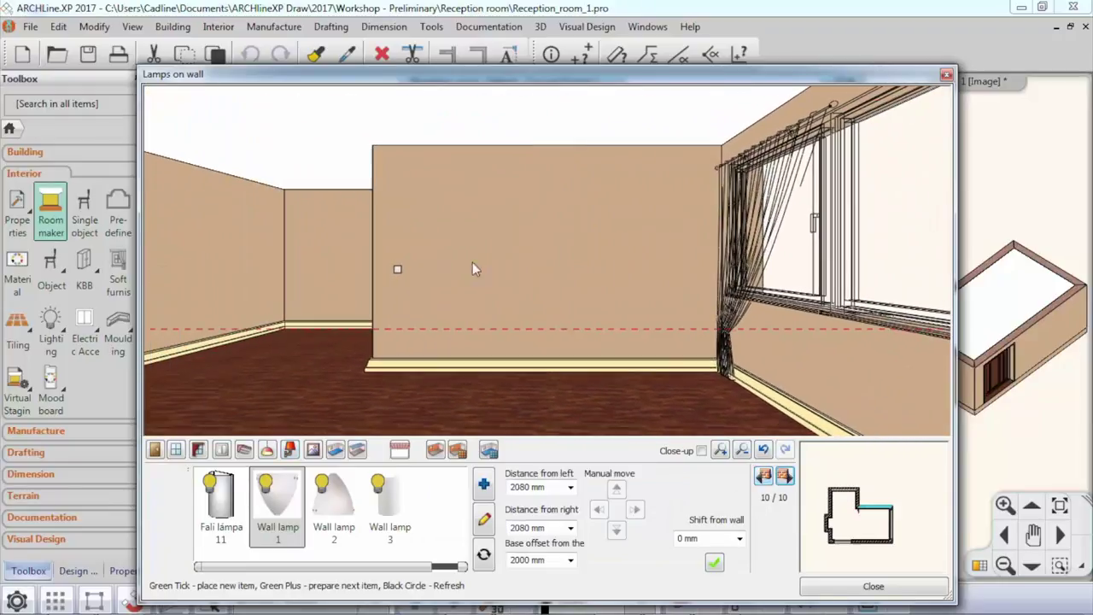
{"action": "left_click", "coordinate": [220, 499]}
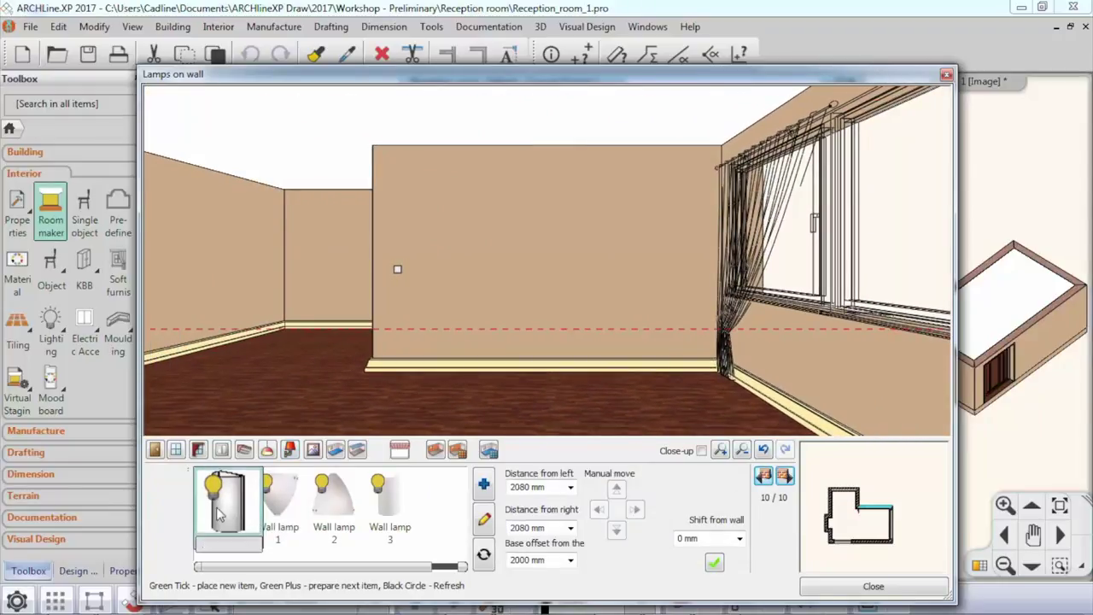
{"action": "left_click", "coordinate": [383, 522]}
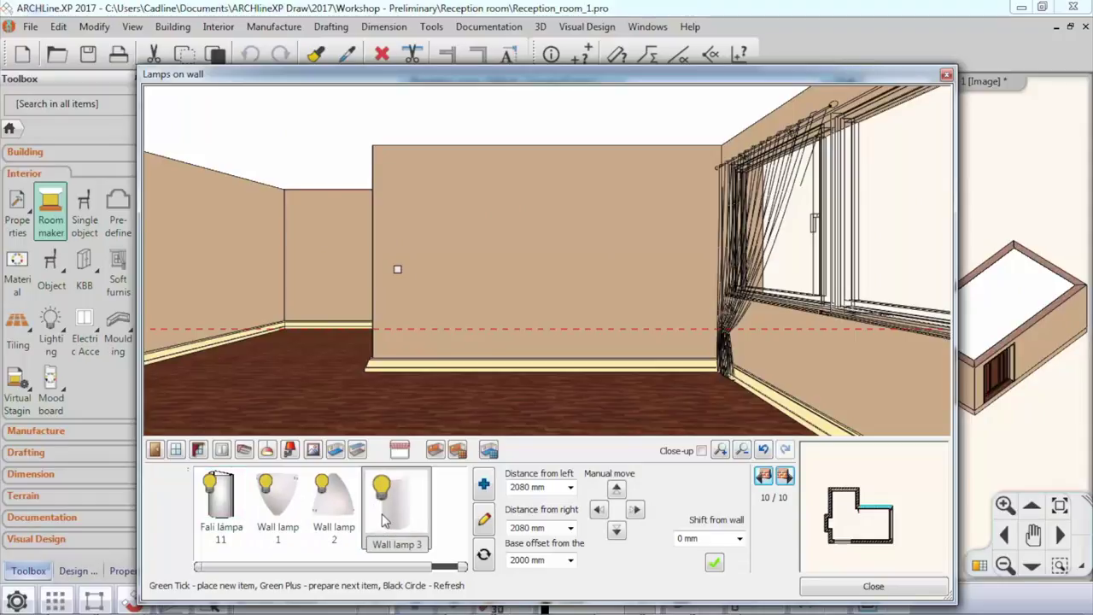
{"action": "left_click_drag", "start_coordinate": [401, 568], "coordinate": [436, 570]}
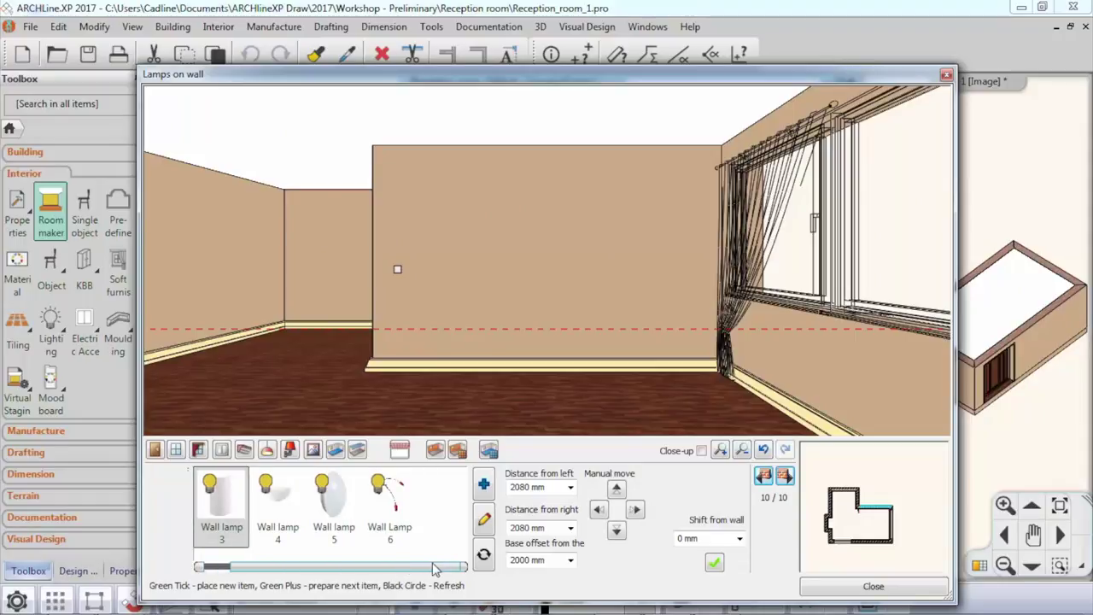
{"action": "left_click", "coordinate": [550, 486]}
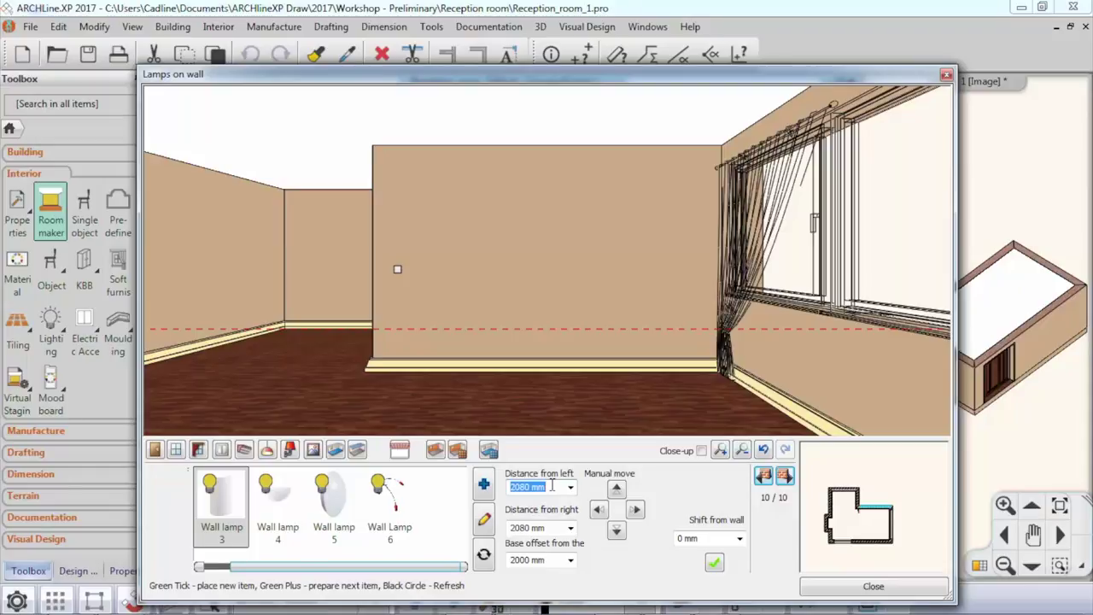
{"action": "type", "text": "1000"}
{"action": "left_click", "coordinate": [714, 562]}
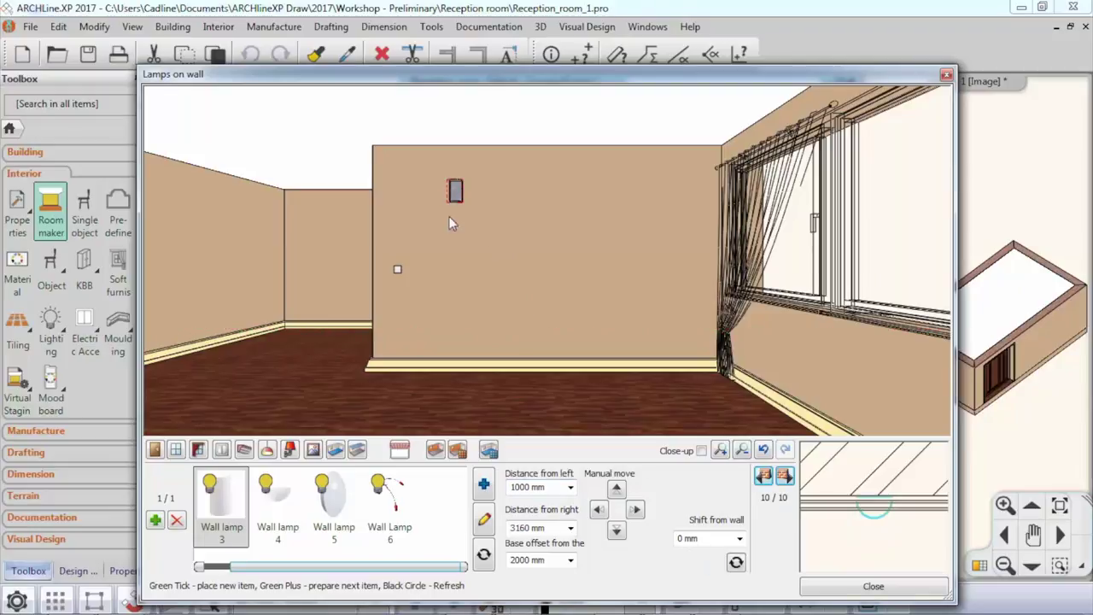
{"action": "left_click", "coordinate": [615, 529]}
{"action": "left_click", "coordinate": [597, 509]}
{"action": "left_click", "coordinate": [634, 509]}
{"action": "left_click", "coordinate": [616, 489]}
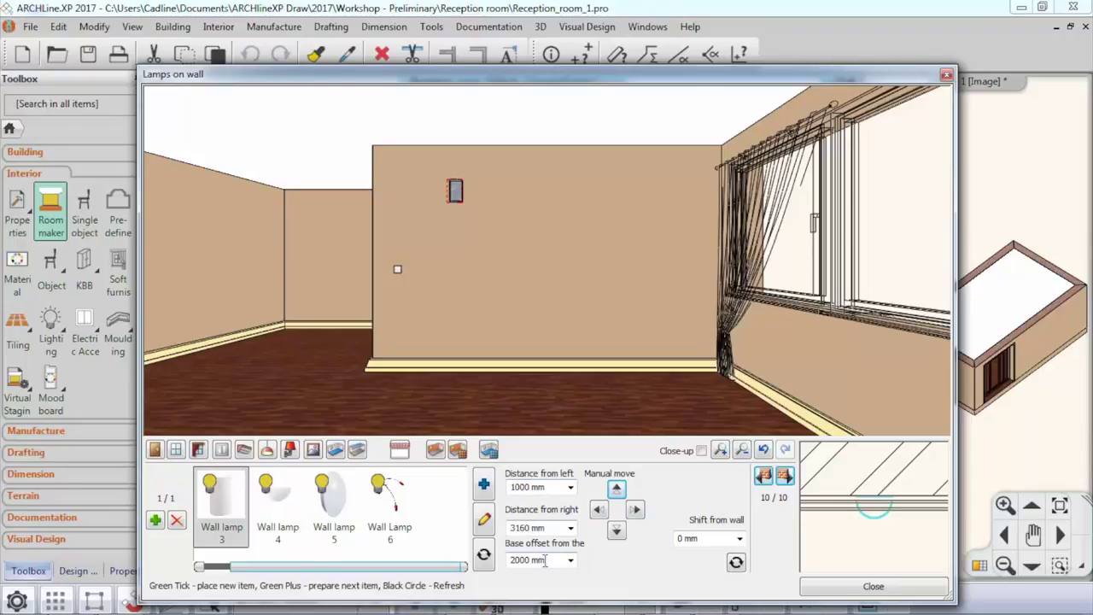
Step: Add a second Wall lamp 3, 1000 mm from the wall's right end
{"action": "left_click", "coordinate": [155, 521]}
{"action": "left_click", "coordinate": [559, 528]}
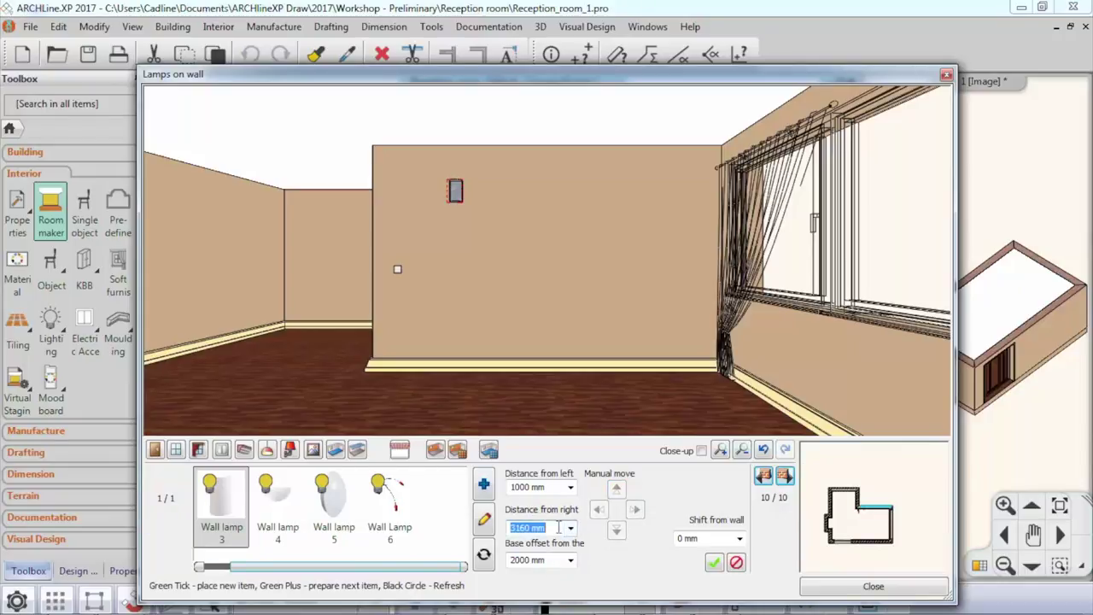
{"action": "type", "text": "1000"}
{"action": "left_click", "coordinate": [715, 562]}
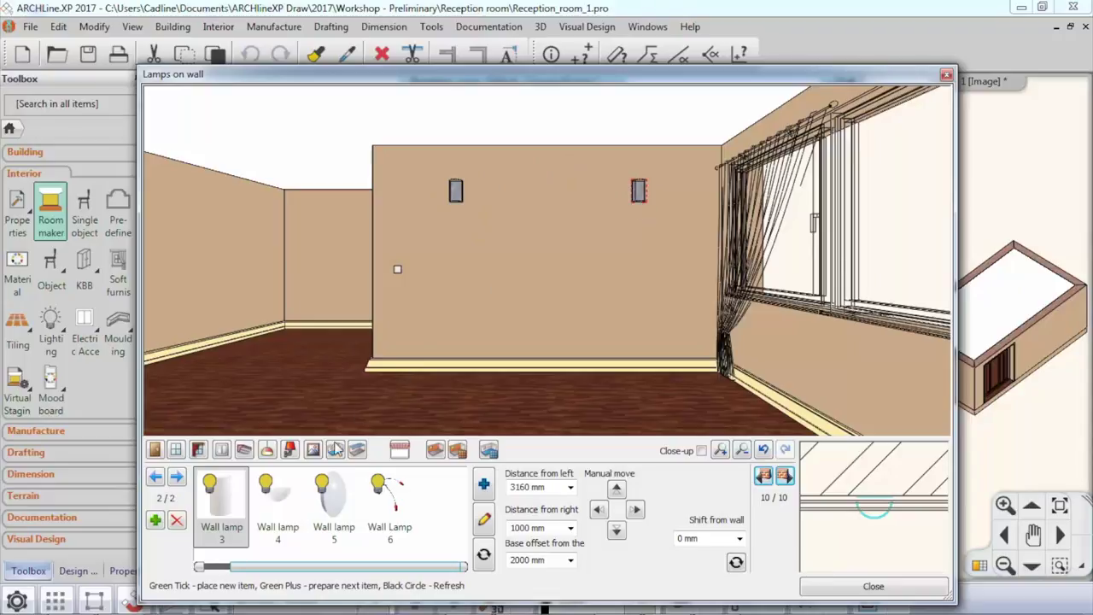
{"action": "left_click", "coordinate": [315, 450]}
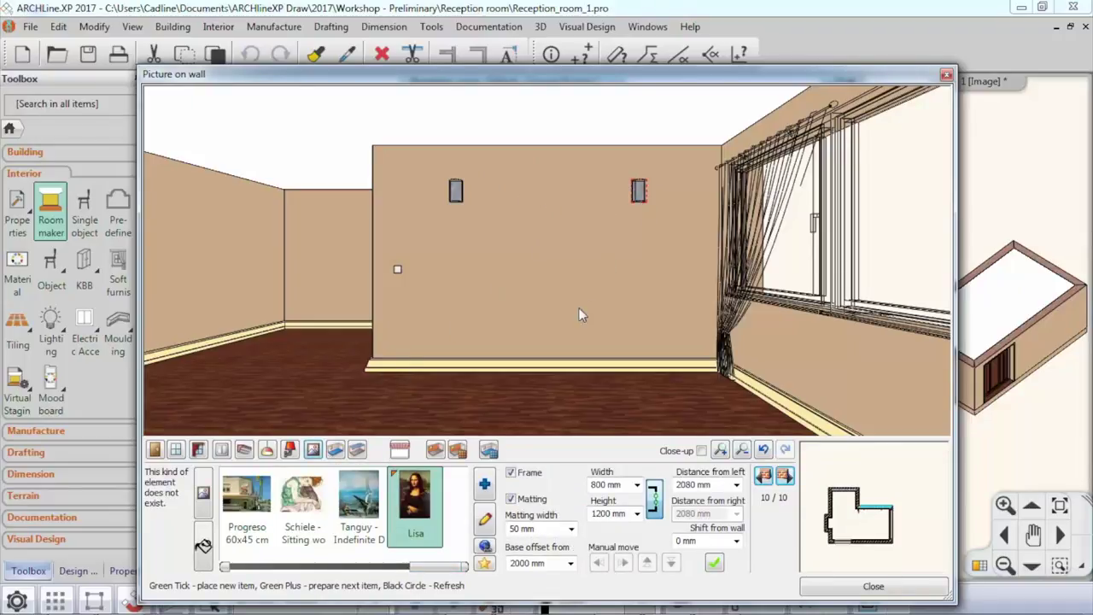
Step: Hang the Progreso 60x45 cm picture between the lamps at a 1600 mm base offset
{"action": "left_click", "coordinate": [261, 502]}
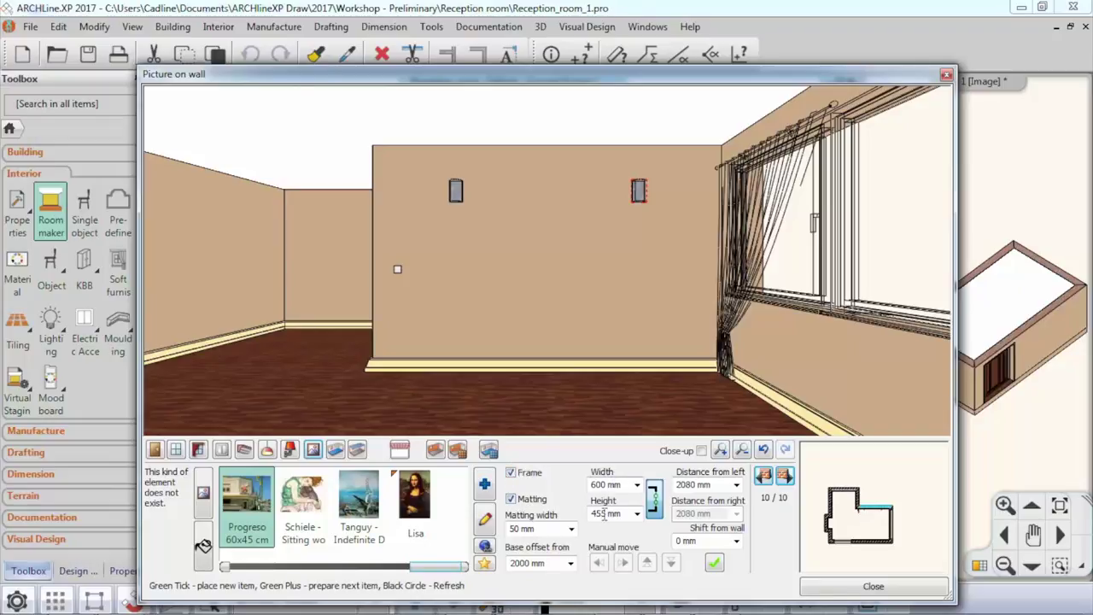
{"action": "left_click", "coordinate": [541, 565]}
{"action": "type", "text": "16"}
{"action": "left_click", "coordinate": [714, 562]}
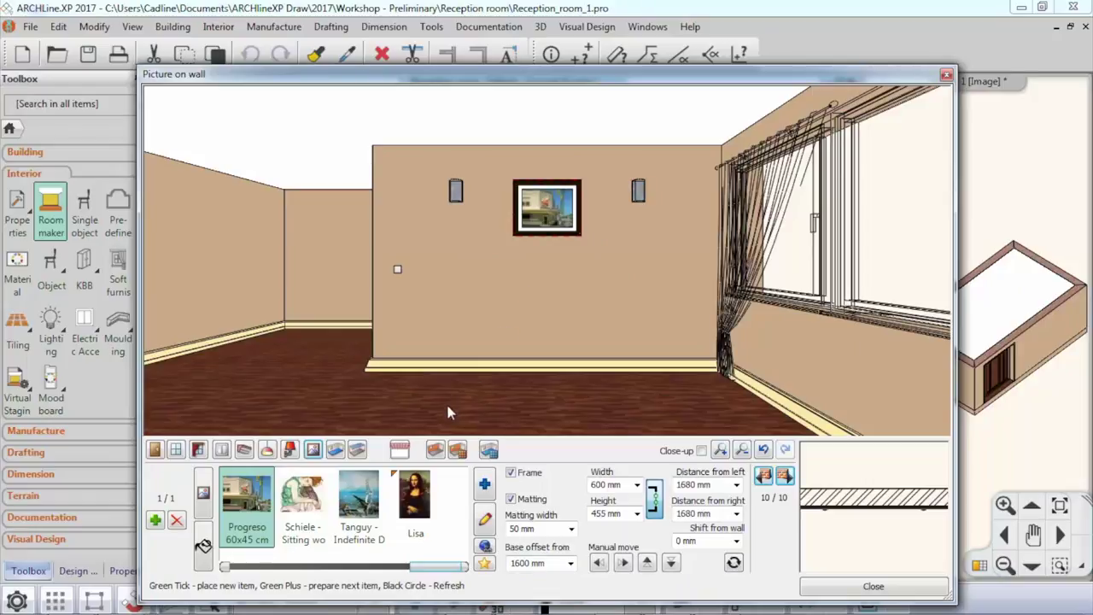
{"action": "left_click", "coordinate": [337, 452]}
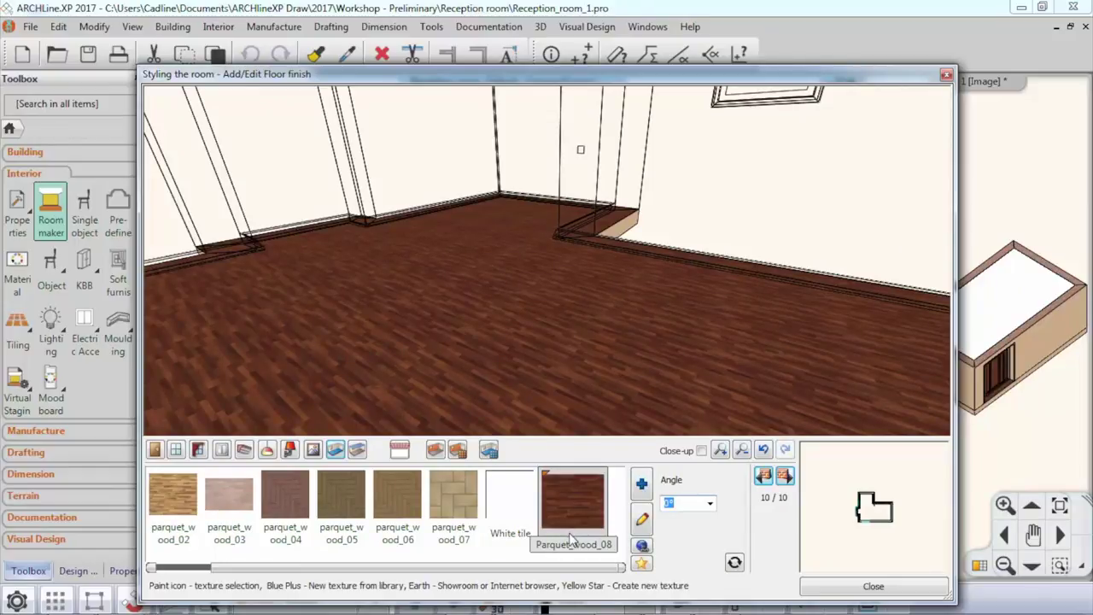
Step: Try parquet textures, settle on parquet_wood_04 herringbone, and close the materials library unchanged
{"action": "left_click", "coordinate": [455, 502]}
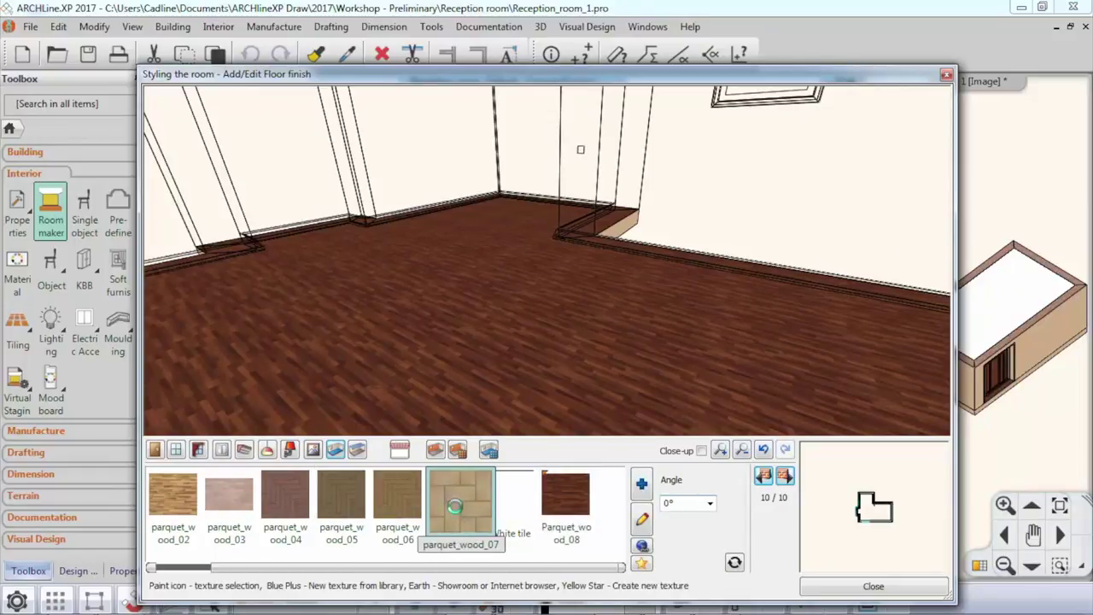
{"action": "left_click", "coordinate": [397, 506]}
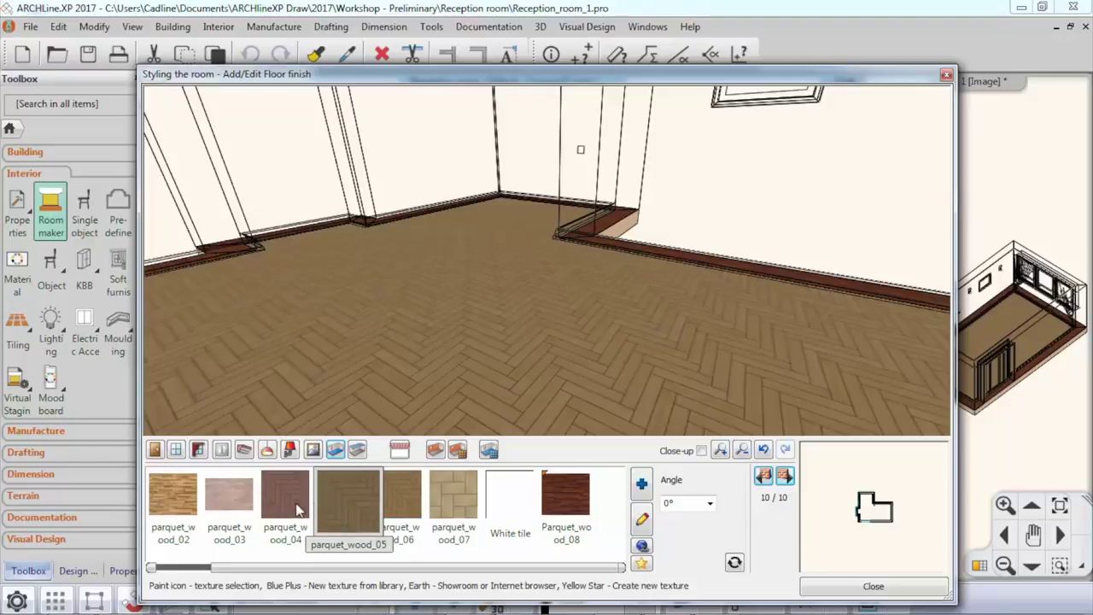
{"action": "left_click", "coordinate": [295, 504]}
{"action": "left_click", "coordinate": [642, 483]}
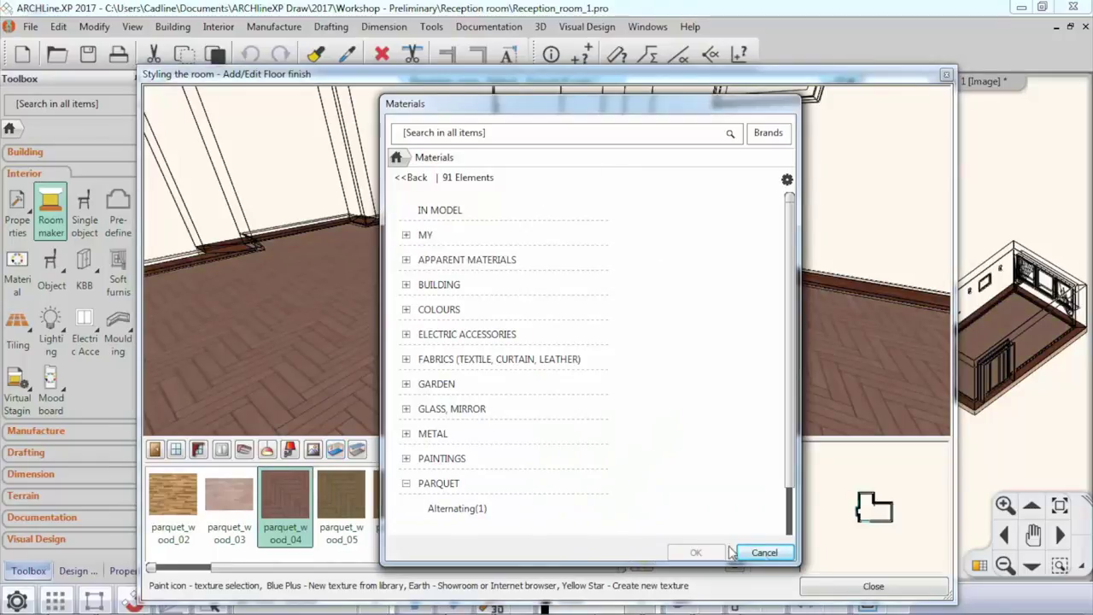
{"action": "left_click", "coordinate": [765, 553]}
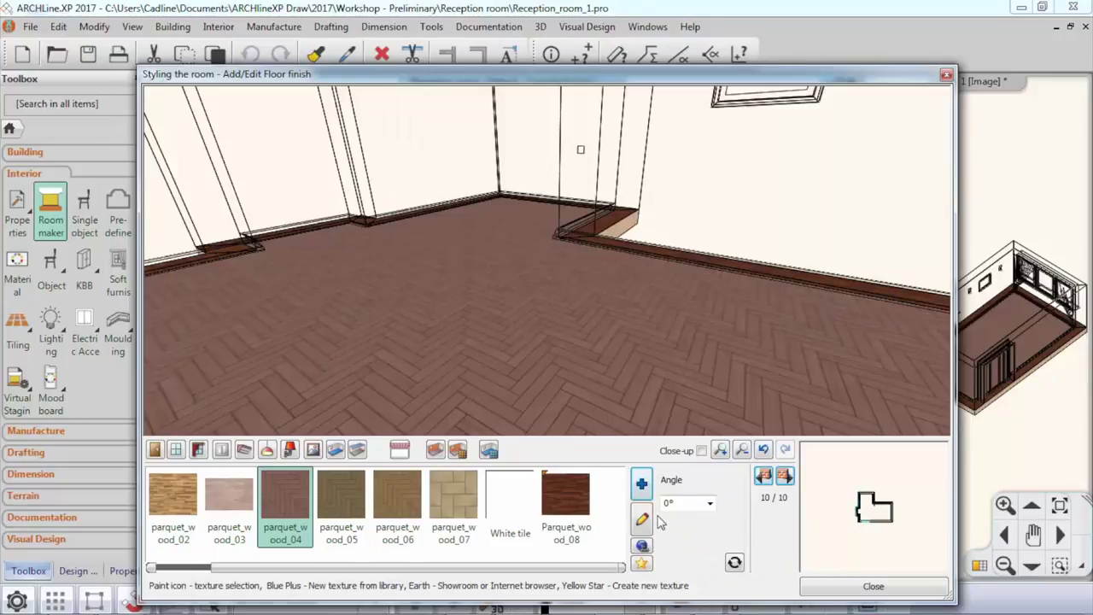
Step: Try Wallpaper_001 on the back wall, then apply Hazelnut pastel to all walls
{"action": "left_click", "coordinate": [436, 450]}
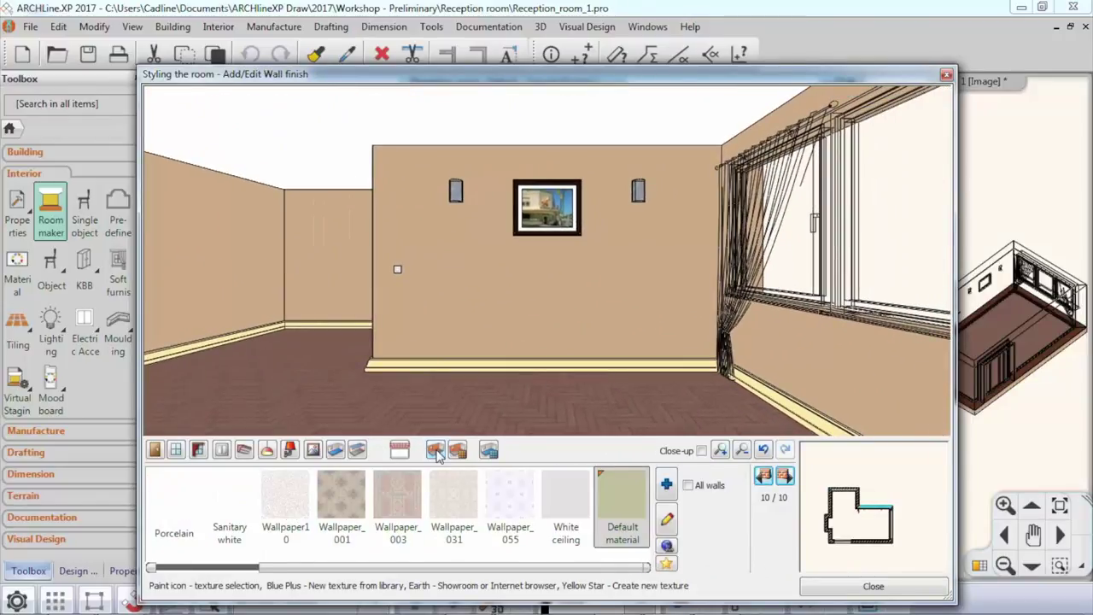
{"action": "left_click", "coordinate": [384, 499]}
{"action": "left_click", "coordinate": [345, 505]}
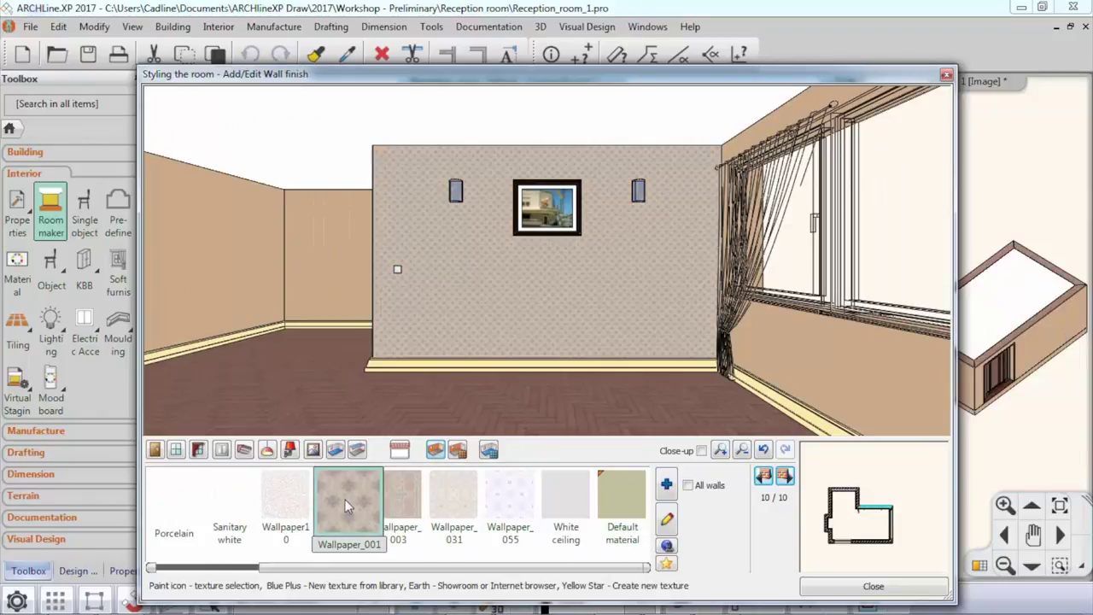
{"action": "left_click_drag", "start_coordinate": [295, 574], "coordinate": [208, 576]}
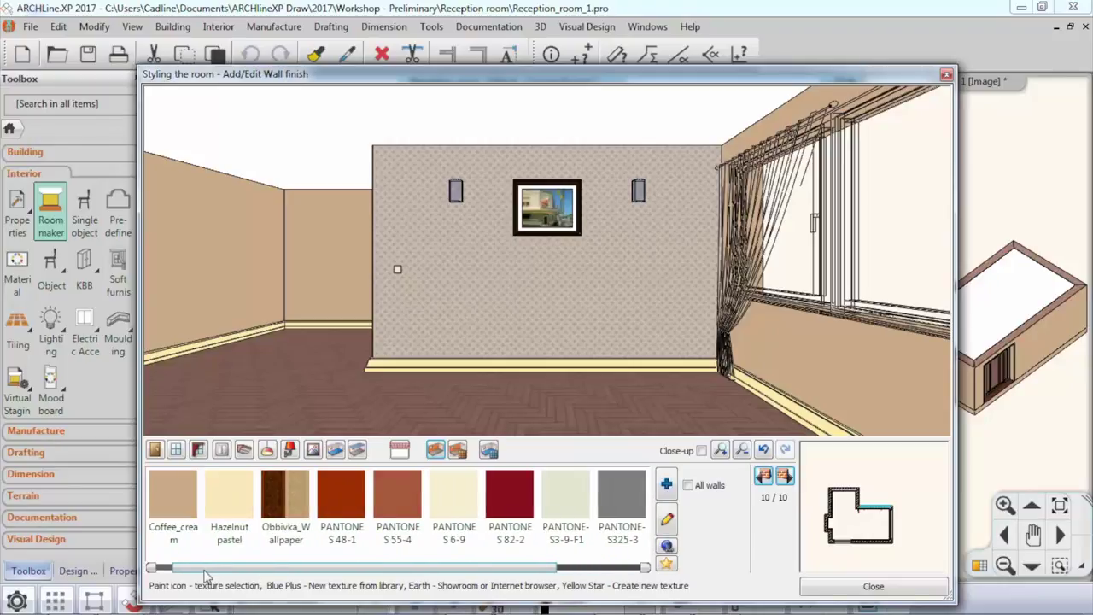
{"action": "left_click", "coordinate": [236, 502]}
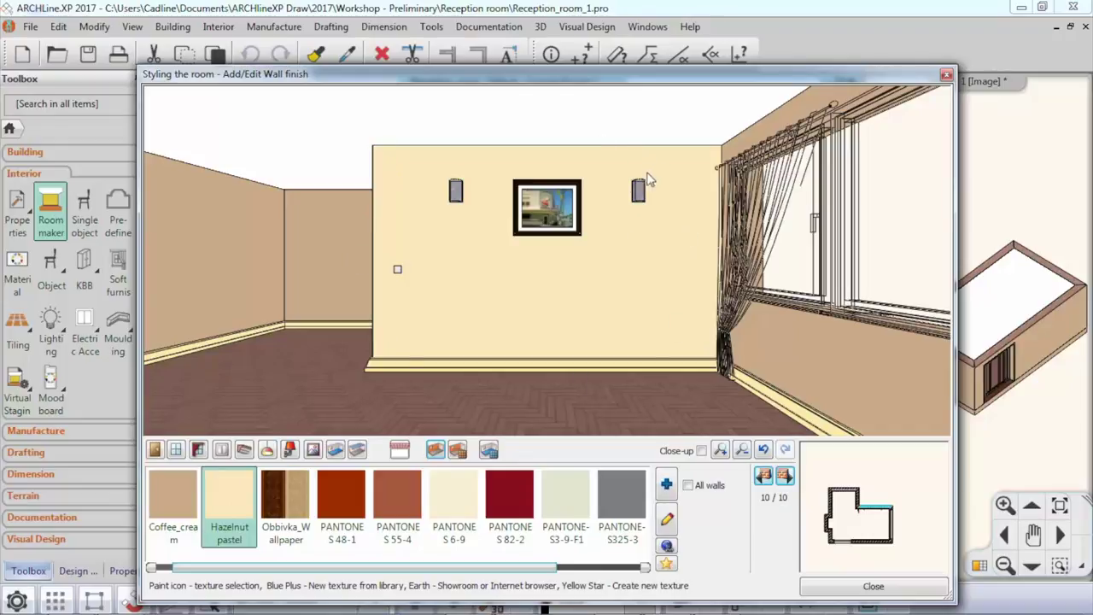
{"action": "left_click", "coordinate": [688, 486]}
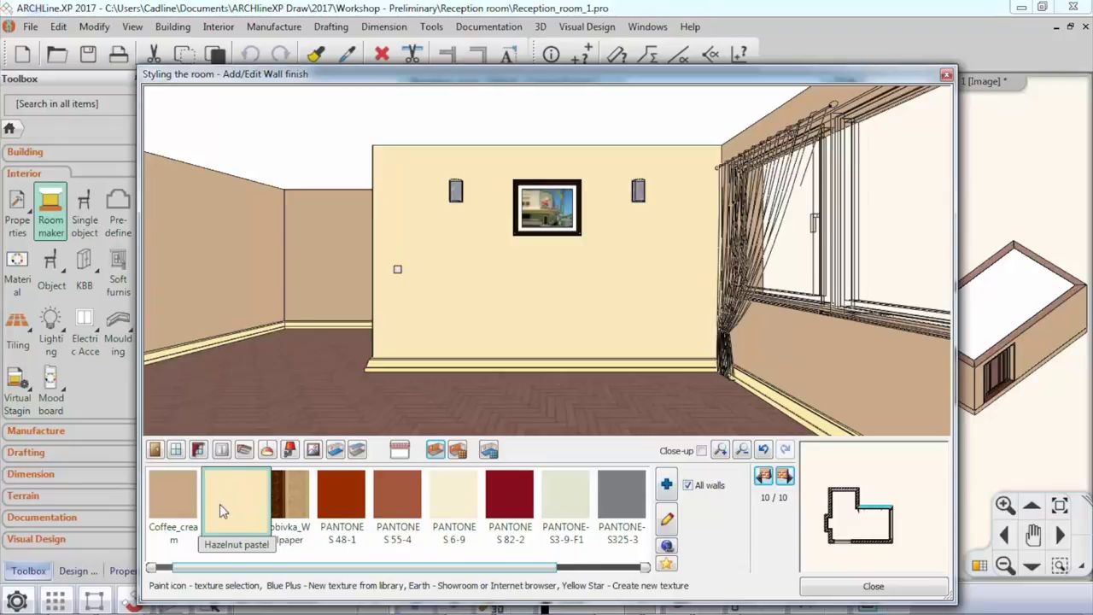
{"action": "left_click", "coordinate": [279, 329]}
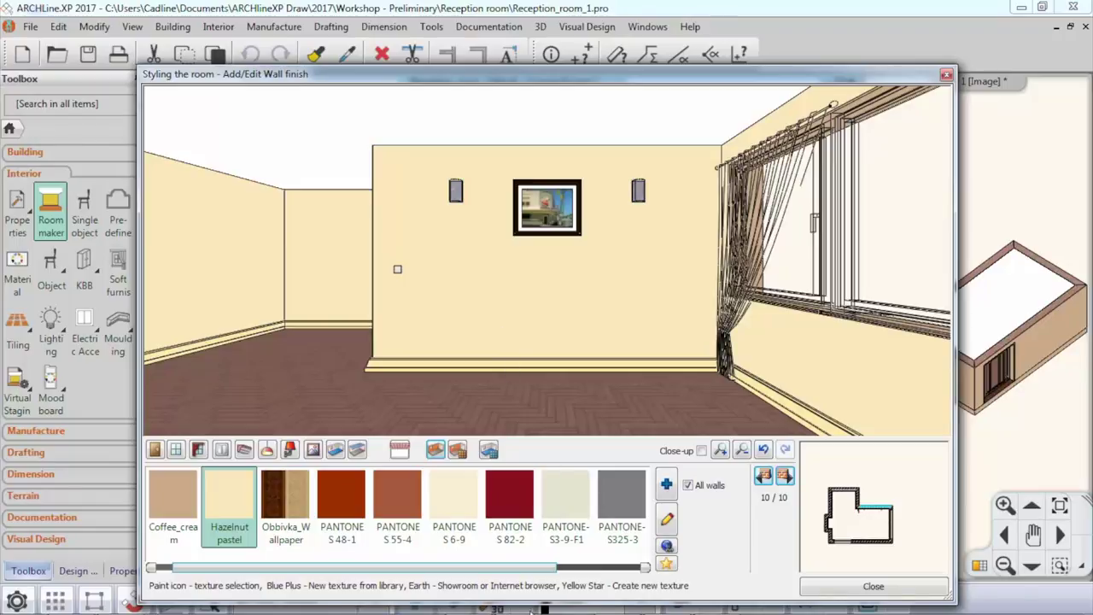
Step: In Firefox, open the 더 : 색 wallpaper collection page
{"action": "mouse_move", "coordinate": [461, 601]}
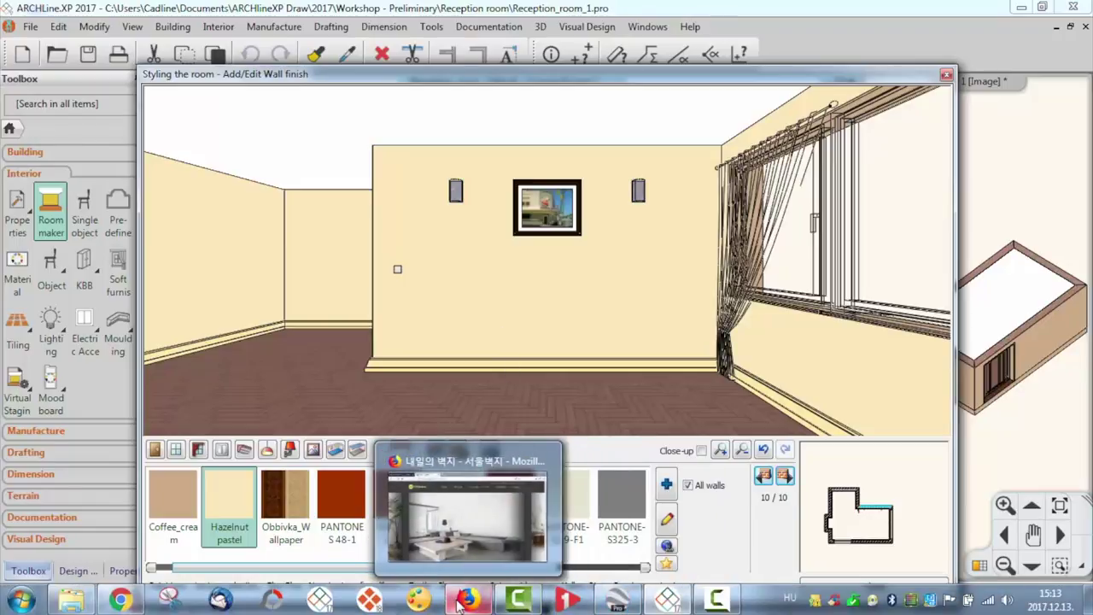
{"action": "left_click", "coordinate": [467, 512]}
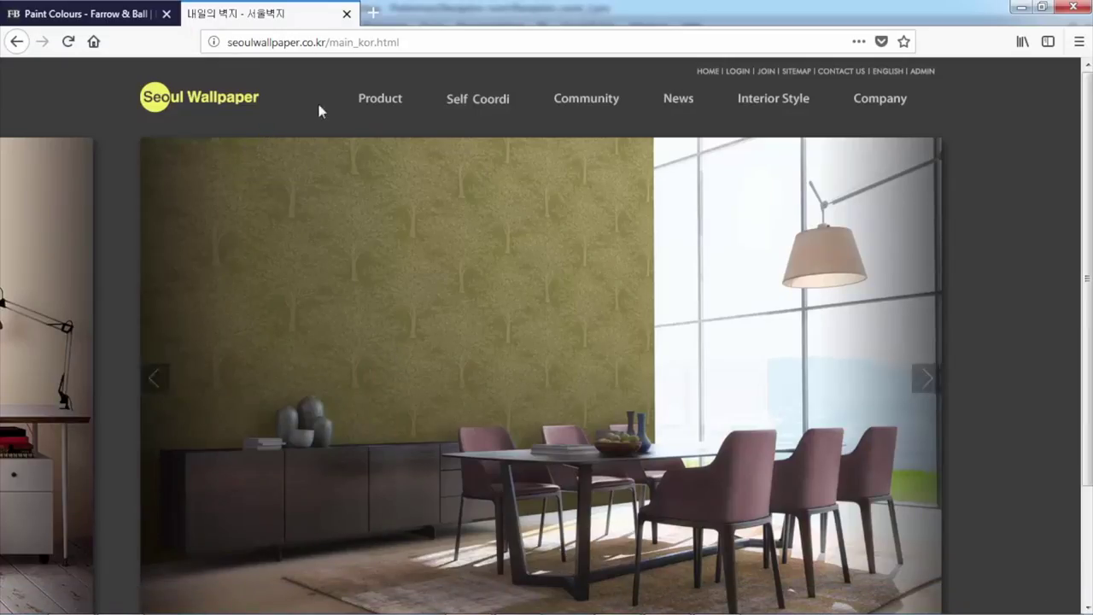
{"action": "mouse_move", "coordinate": [380, 100]}
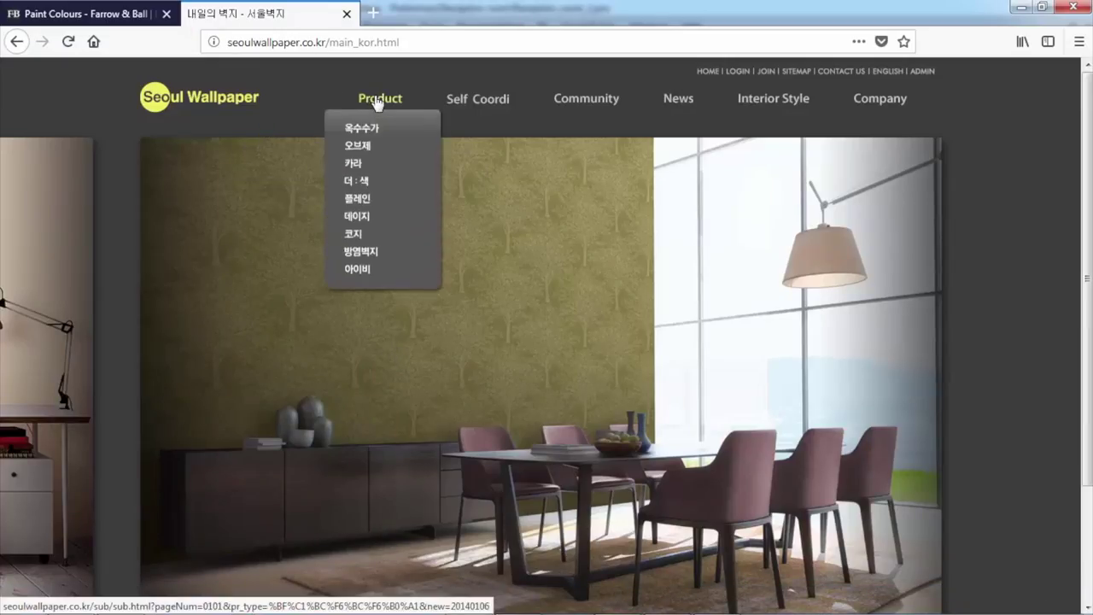
{"action": "left_click", "coordinate": [361, 190]}
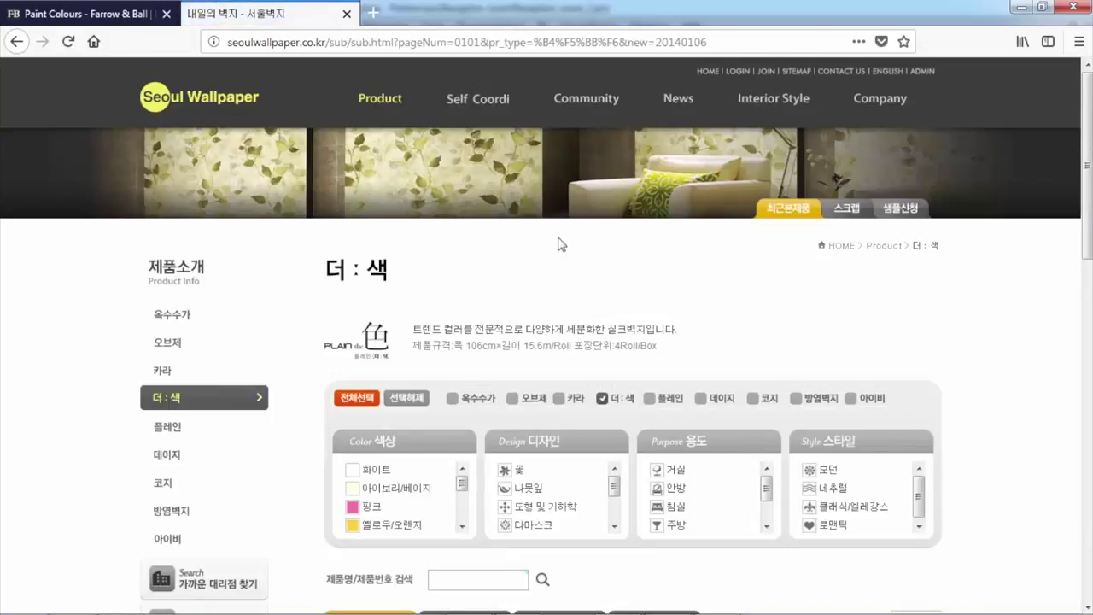
Step: Copy the 409-12 swatch image and minimize the browser to return to ARCHLine
{"action": "scroll", "coordinate": [556, 248], "scroll_direction": "down", "scroll_amount": 5}
{"action": "scroll", "coordinate": [556, 255], "scroll_direction": "down", "scroll_amount": 4}
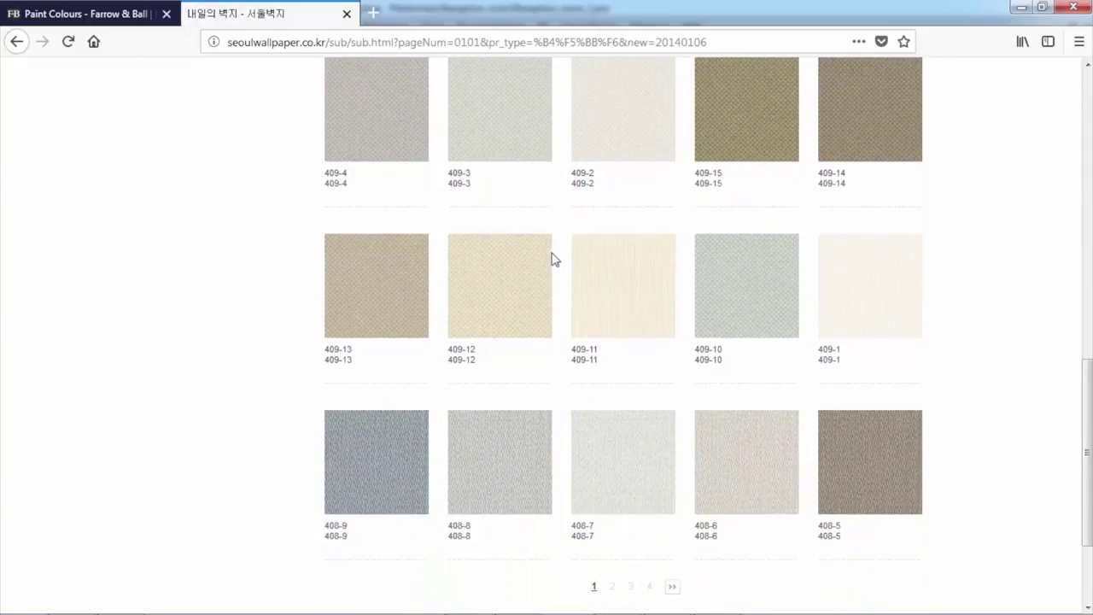
{"action": "scroll", "coordinate": [586, 258], "scroll_direction": "down", "scroll_amount": 3}
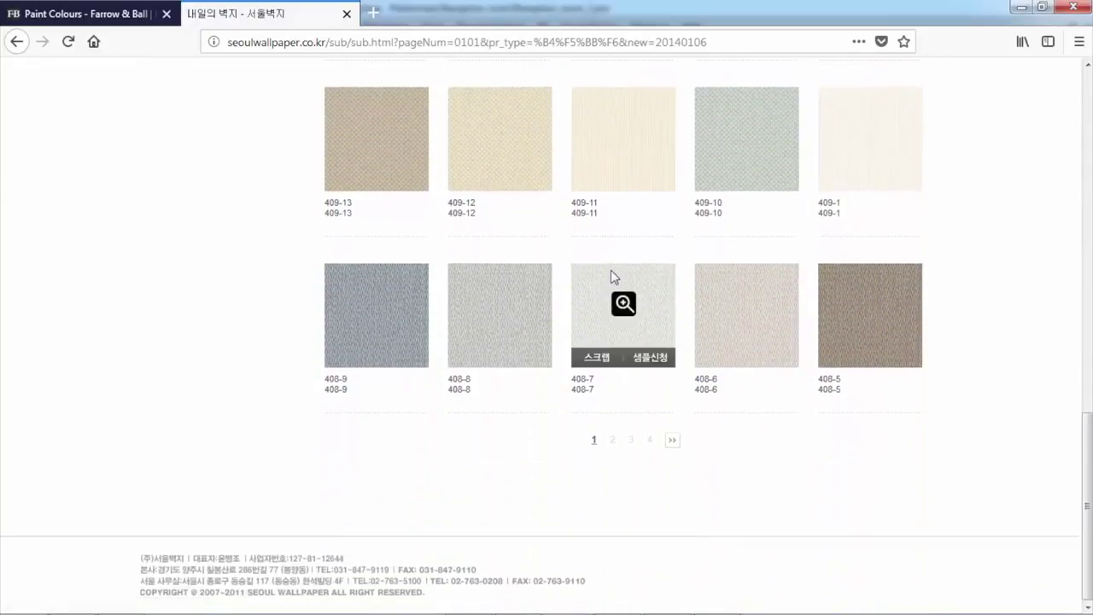
{"action": "scroll", "coordinate": [611, 272], "scroll_direction": "up", "scroll_amount": 2}
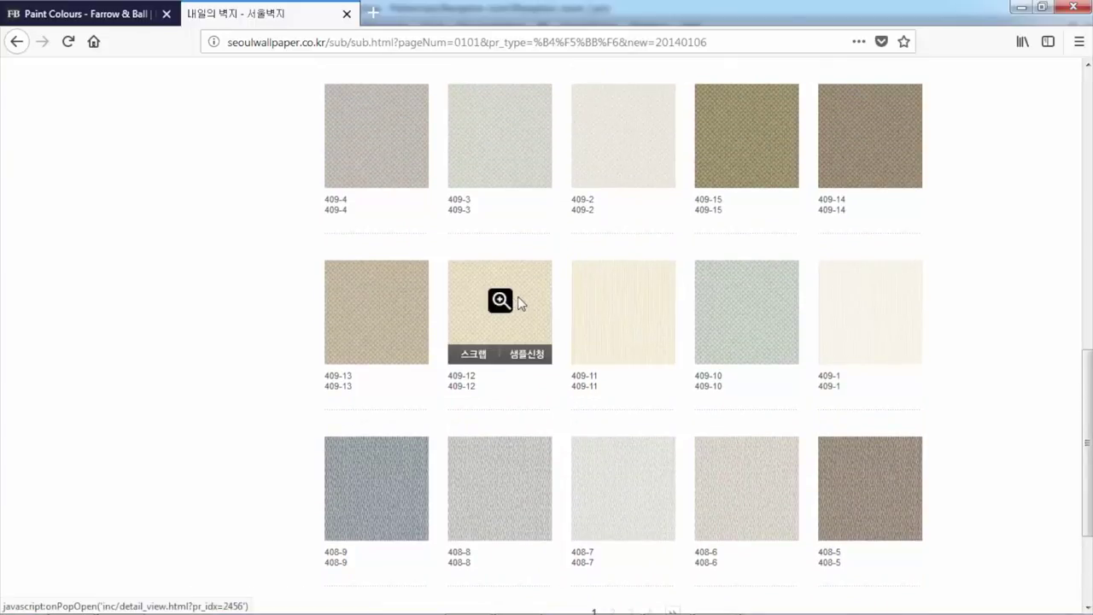
{"action": "right_click", "coordinate": [519, 300]}
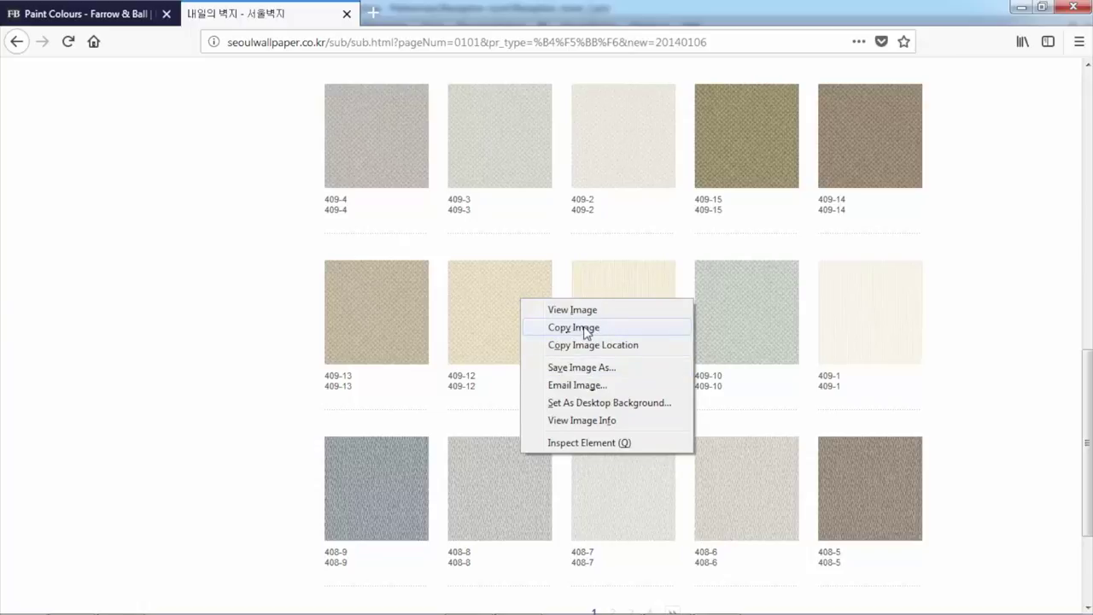
{"action": "left_click", "coordinate": [611, 332]}
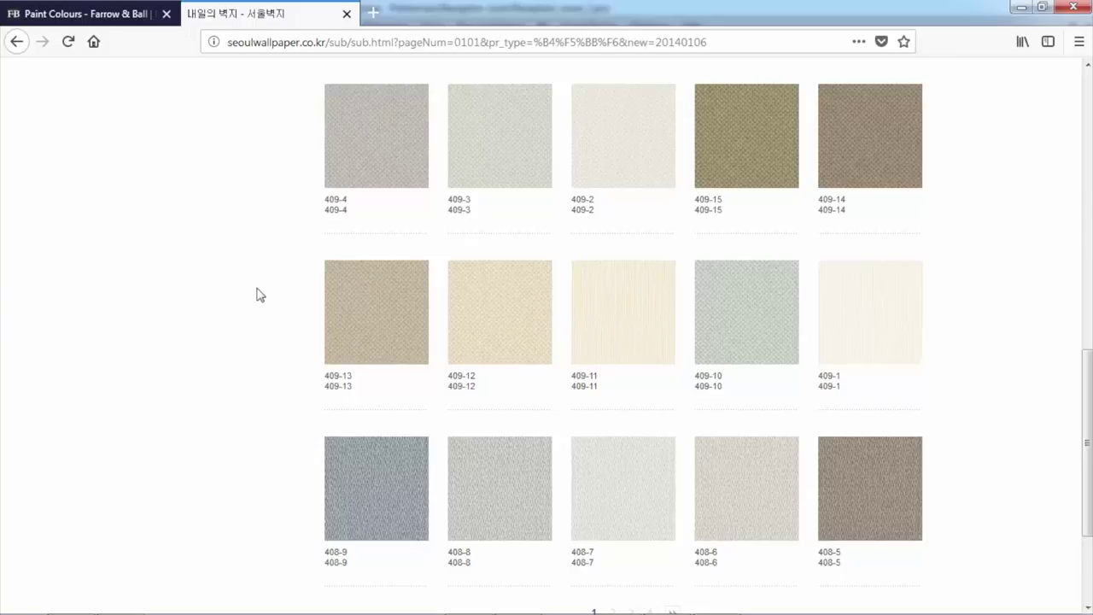
{"action": "left_click", "coordinate": [1021, 7]}
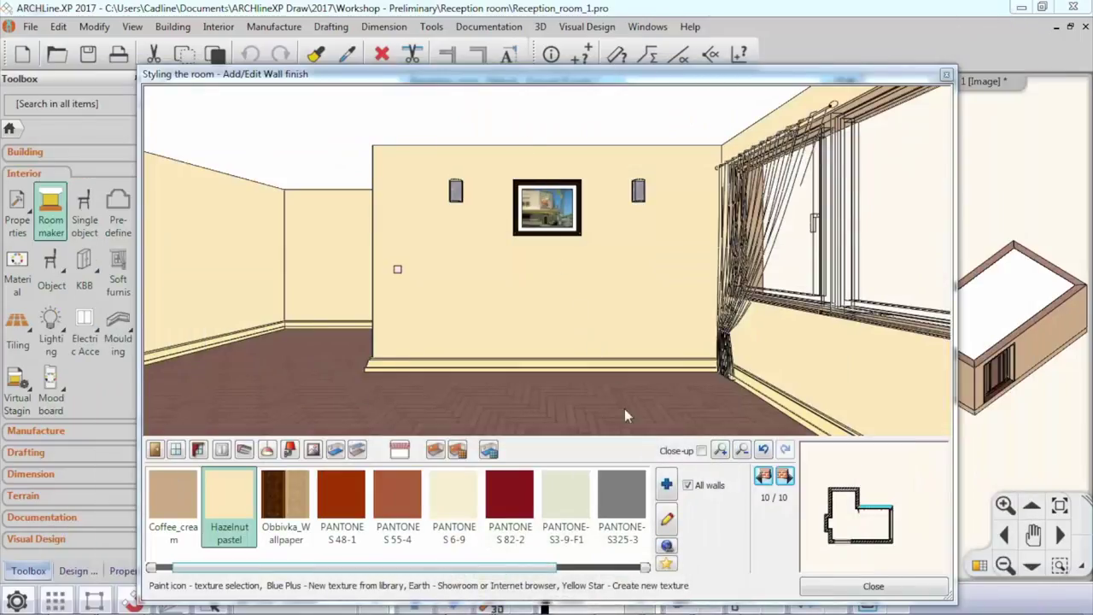
Step: Create a new custom material textured with the pasted swatch image
{"action": "left_click", "coordinate": [666, 566]}
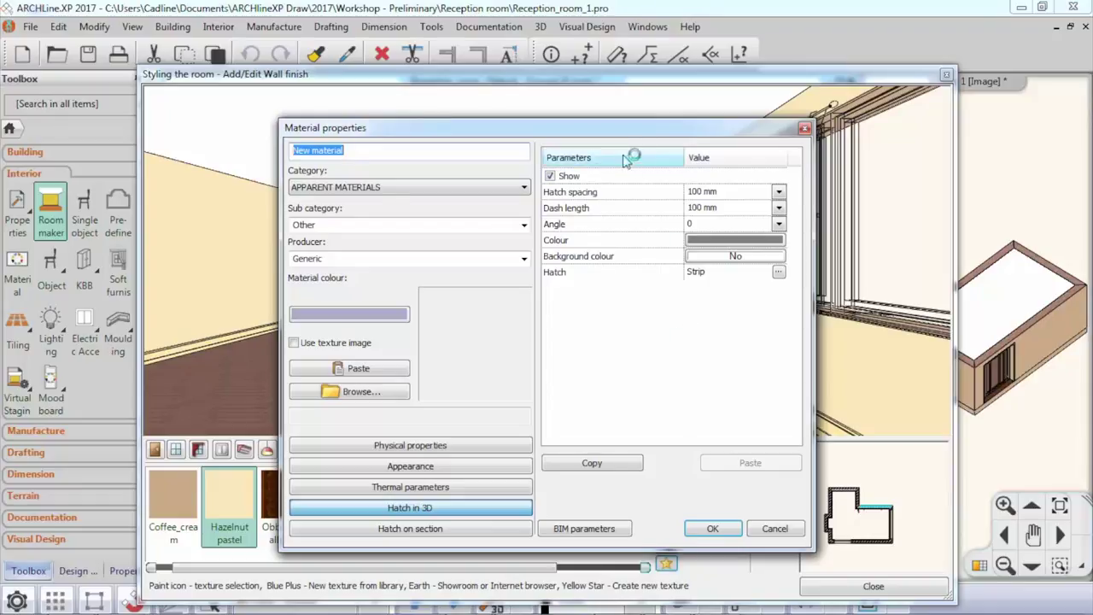
{"action": "left_click_drag", "start_coordinate": [627, 128], "coordinate": [622, 99]}
{"action": "left_click", "coordinate": [433, 418]}
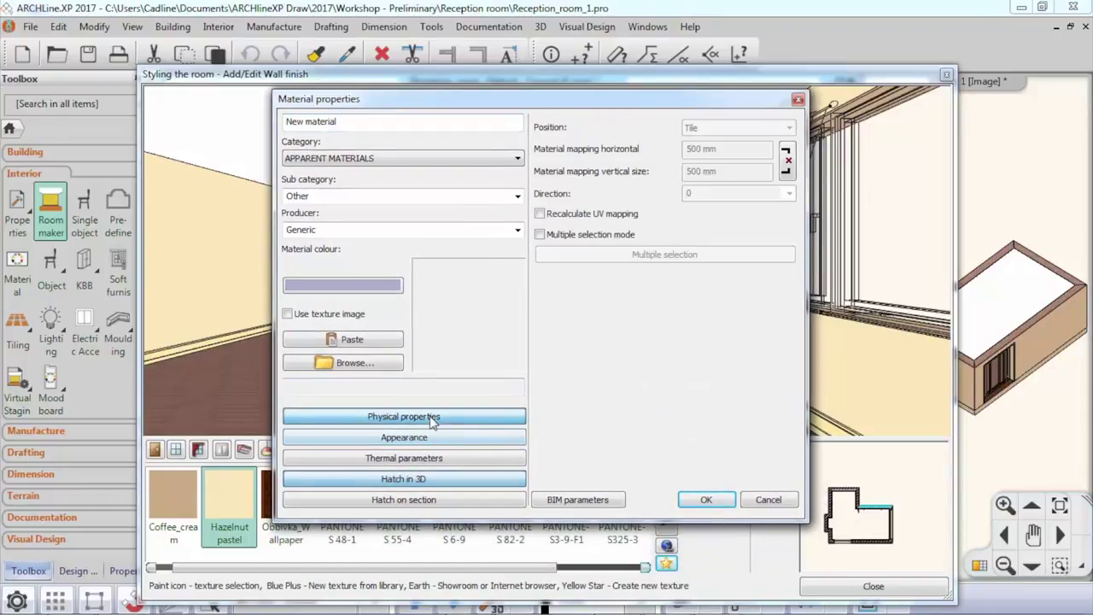
{"action": "left_click", "coordinate": [437, 440]}
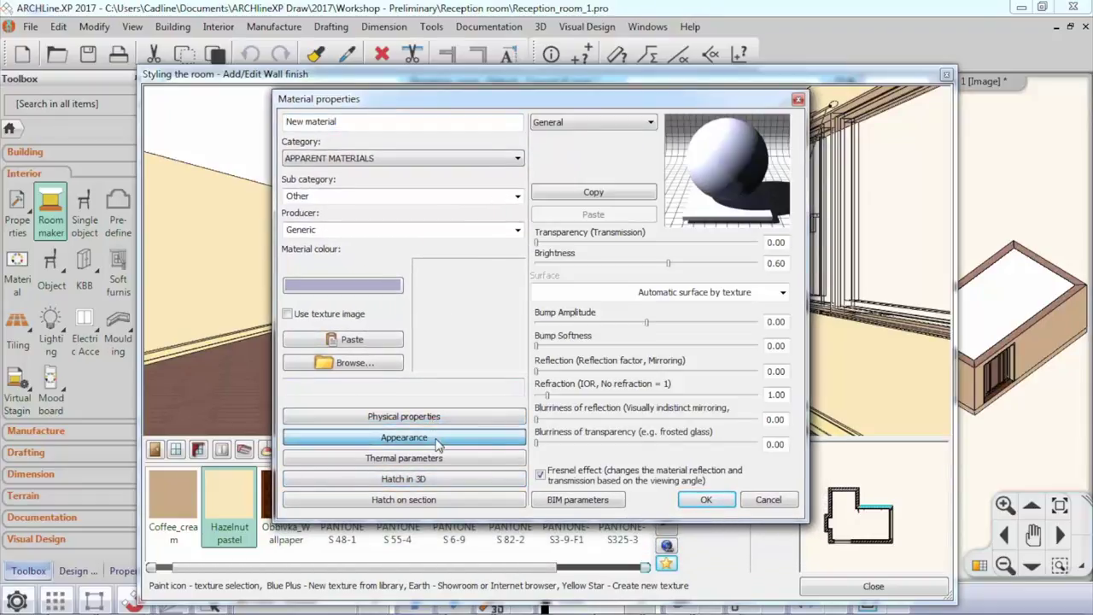
{"action": "left_click", "coordinate": [354, 339]}
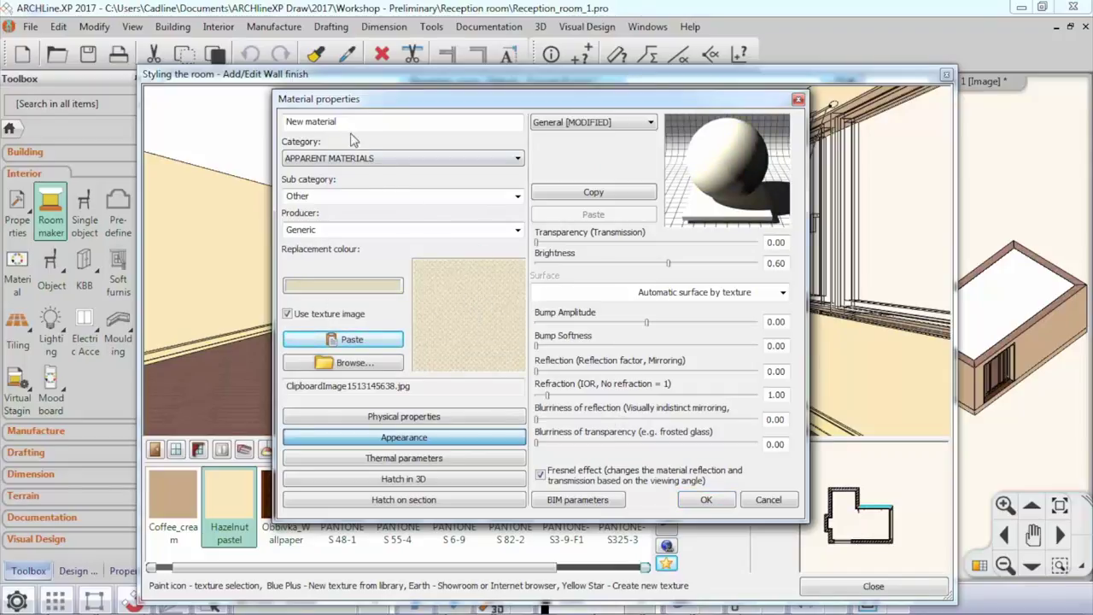
Step: Name the material Wallpaper 0001 and file it under the WALLPAPER category
{"action": "left_click_drag", "start_coordinate": [344, 125], "coordinate": [262, 126]}
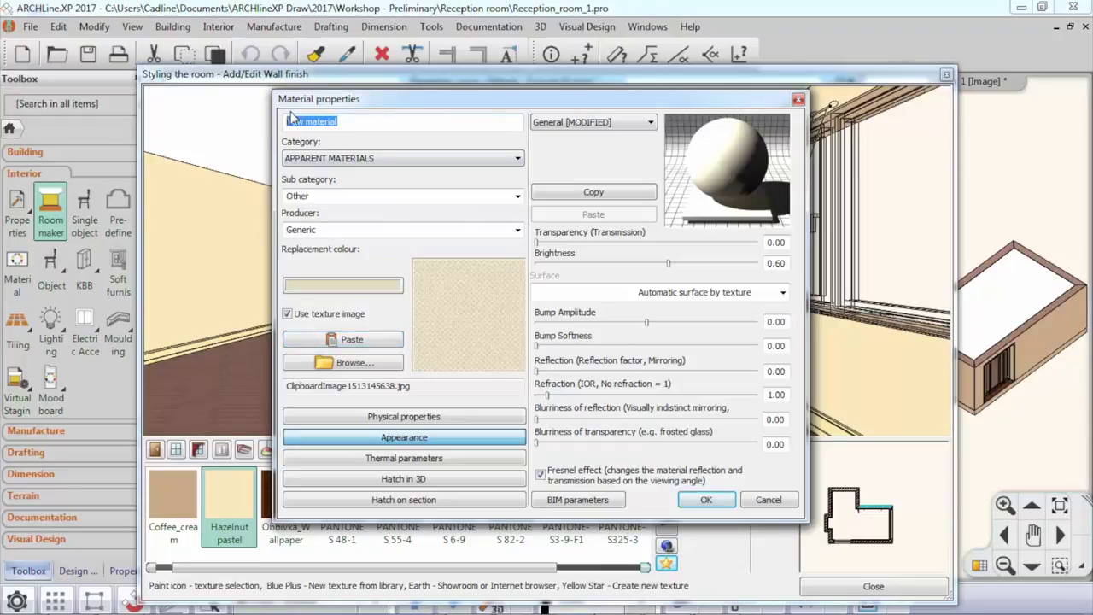
{"action": "type", "text": "Wallpaper 0001"}
{"action": "left_click", "coordinate": [405, 161]}
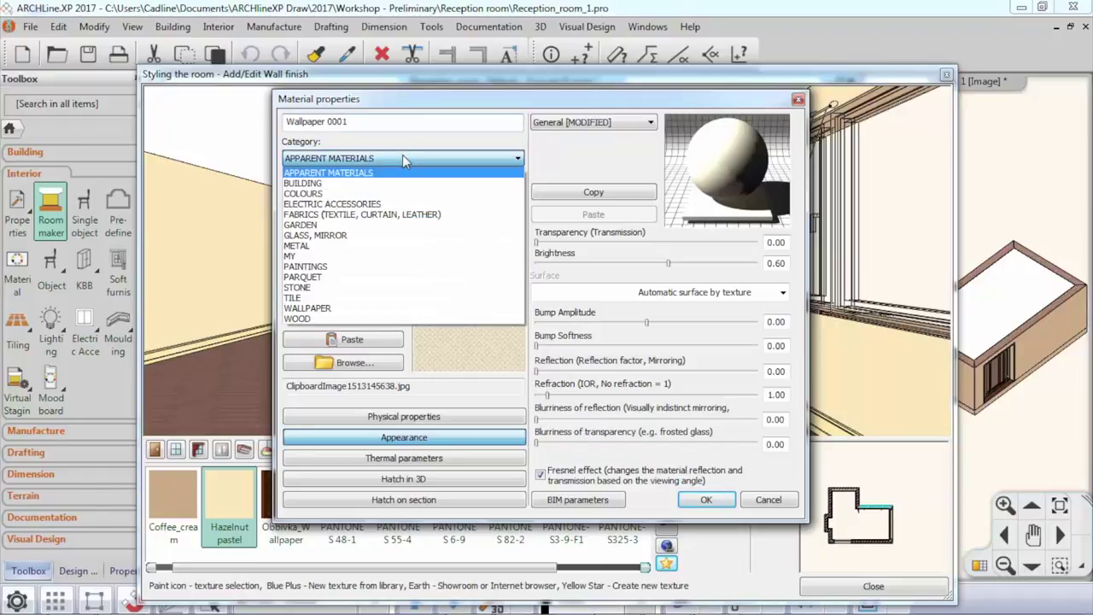
{"action": "left_click", "coordinate": [309, 308]}
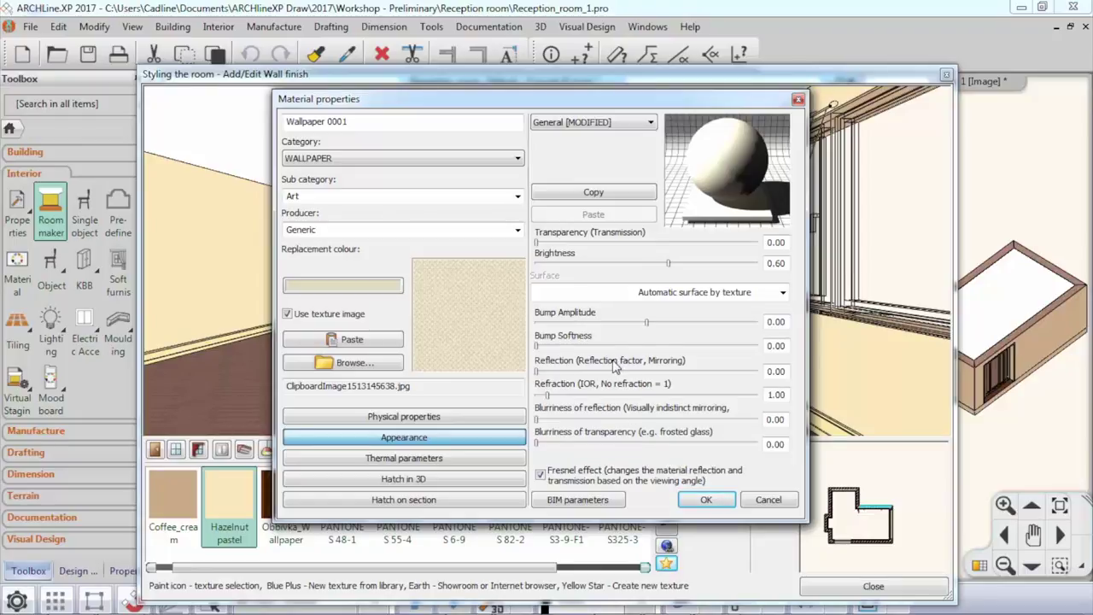
Step: Review the texture mapping, then save the Wallpaper 0001 material
{"action": "left_click", "coordinate": [466, 418]}
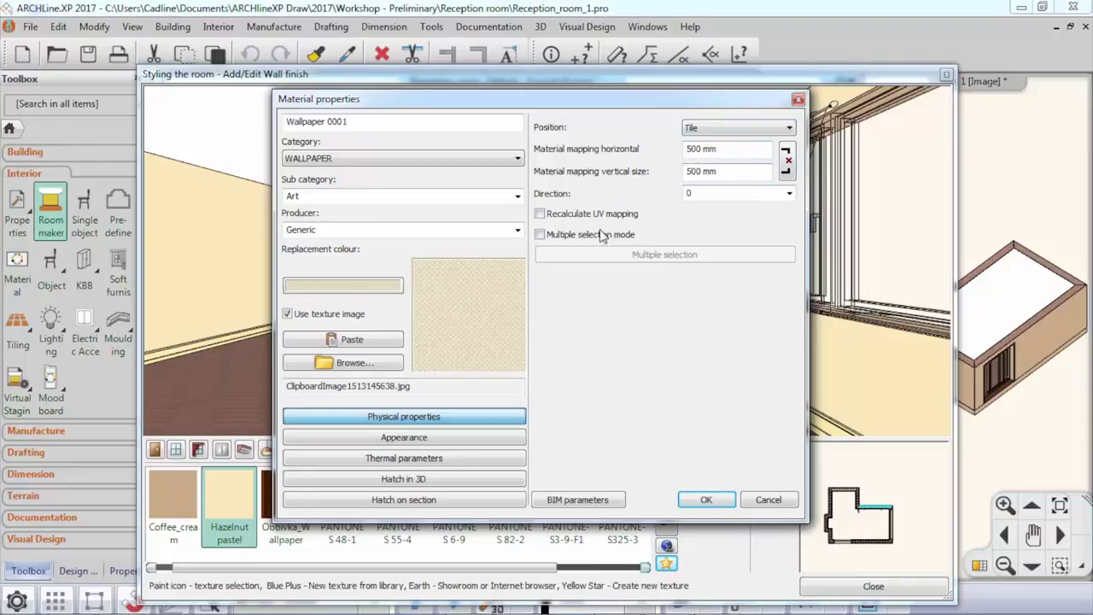
{"action": "left_click", "coordinate": [405, 438]}
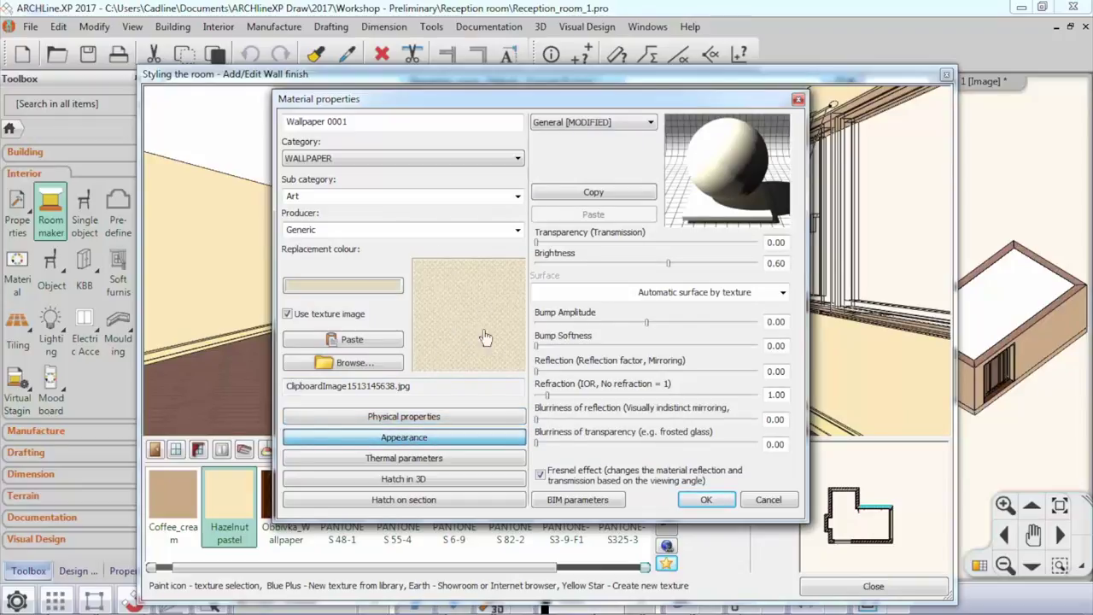
{"action": "left_click", "coordinate": [707, 500]}
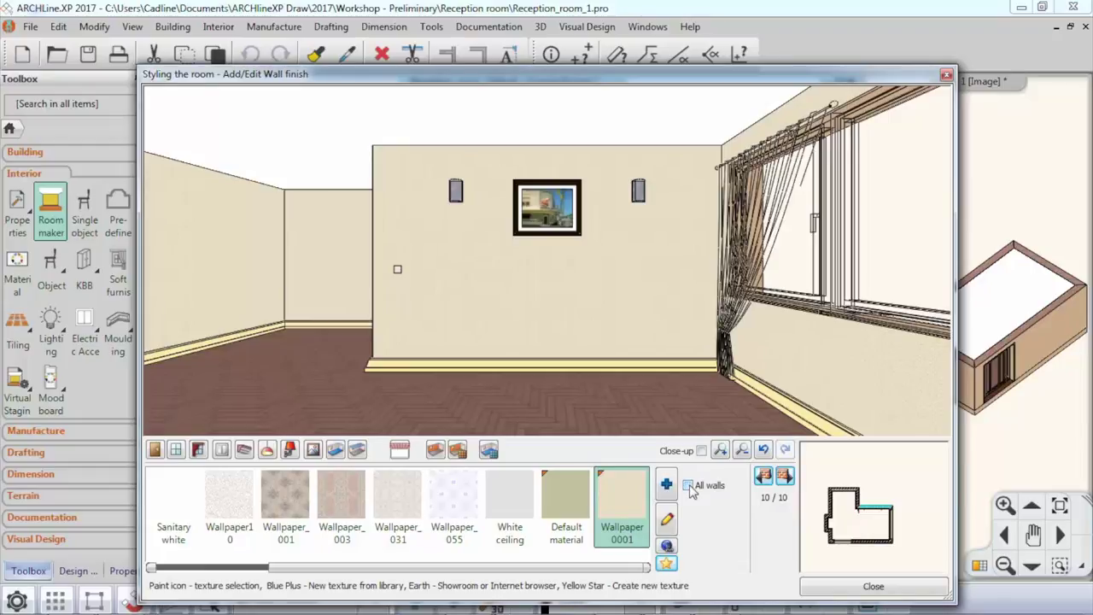
Step: Go back to the recess wall and paint it PANTONE S 55-4 brown
{"action": "left_click", "coordinate": [763, 475]}
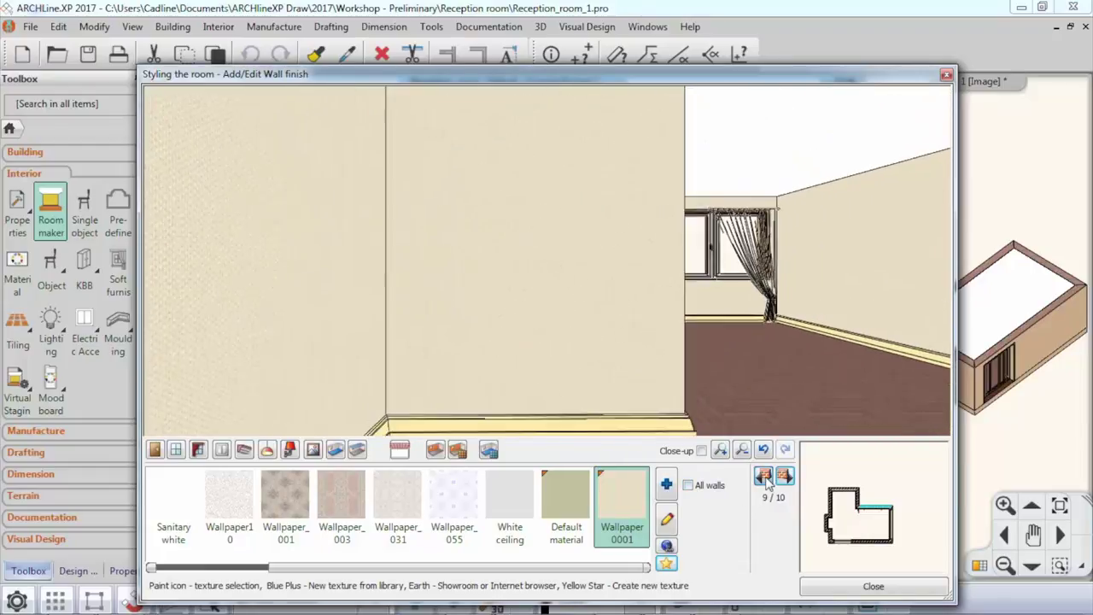
{"action": "left_click", "coordinate": [763, 475]}
{"action": "left_click", "coordinate": [763, 476]}
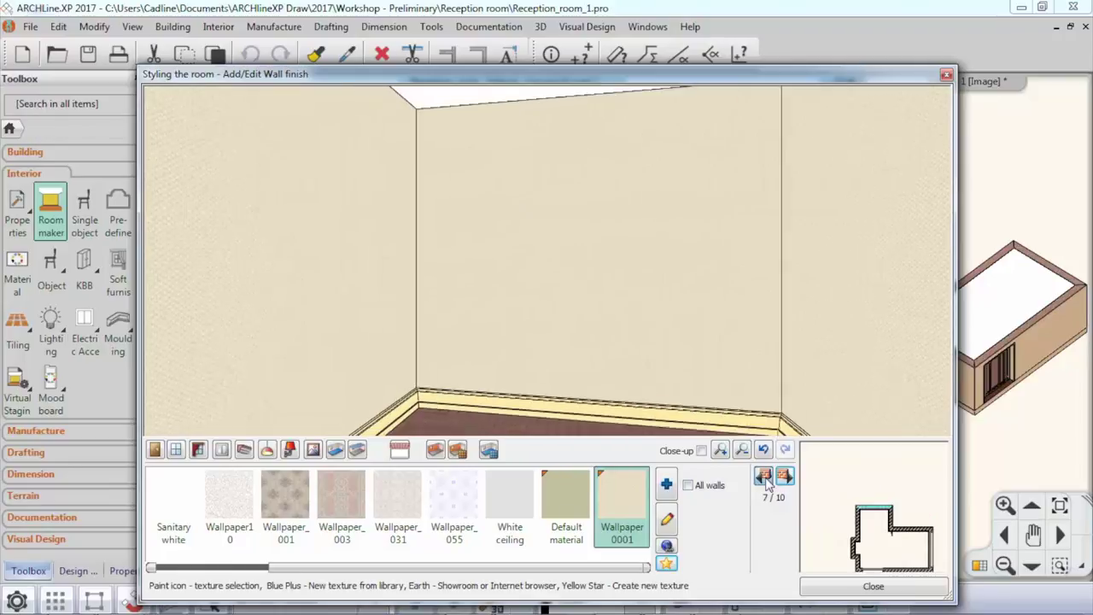
{"action": "left_click", "coordinate": [765, 477]}
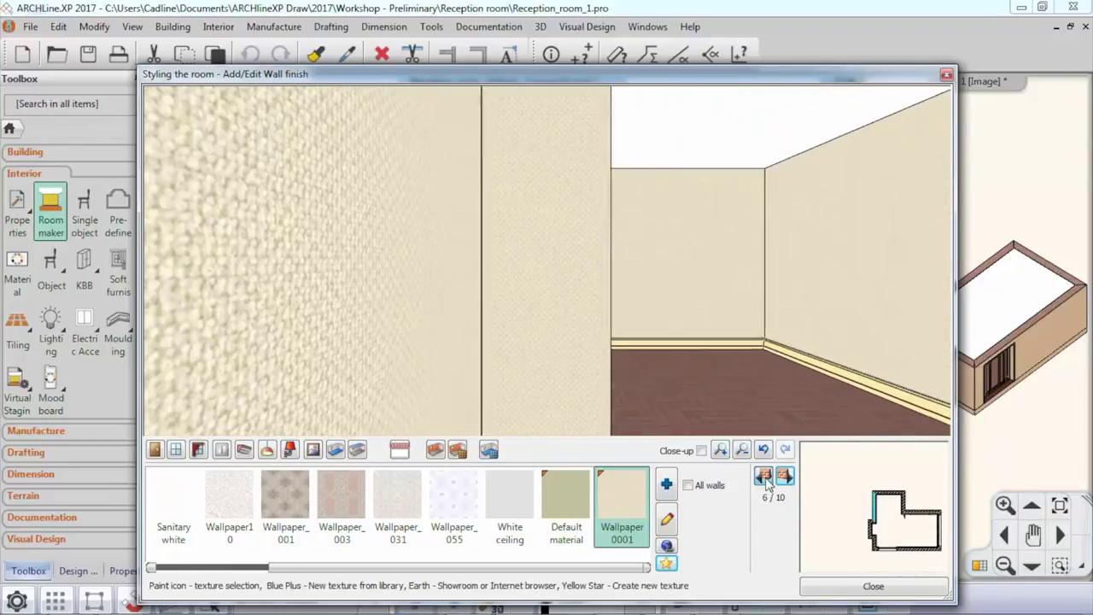
{"action": "left_click", "coordinate": [764, 477]}
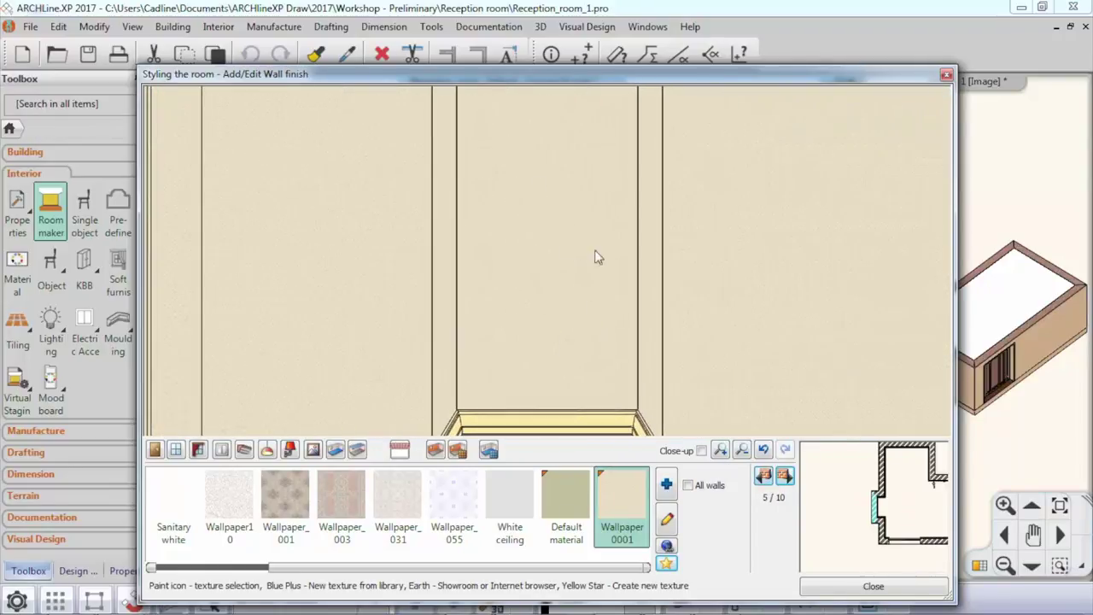
{"action": "left_click_drag", "start_coordinate": [552, 568], "coordinate": [446, 570]}
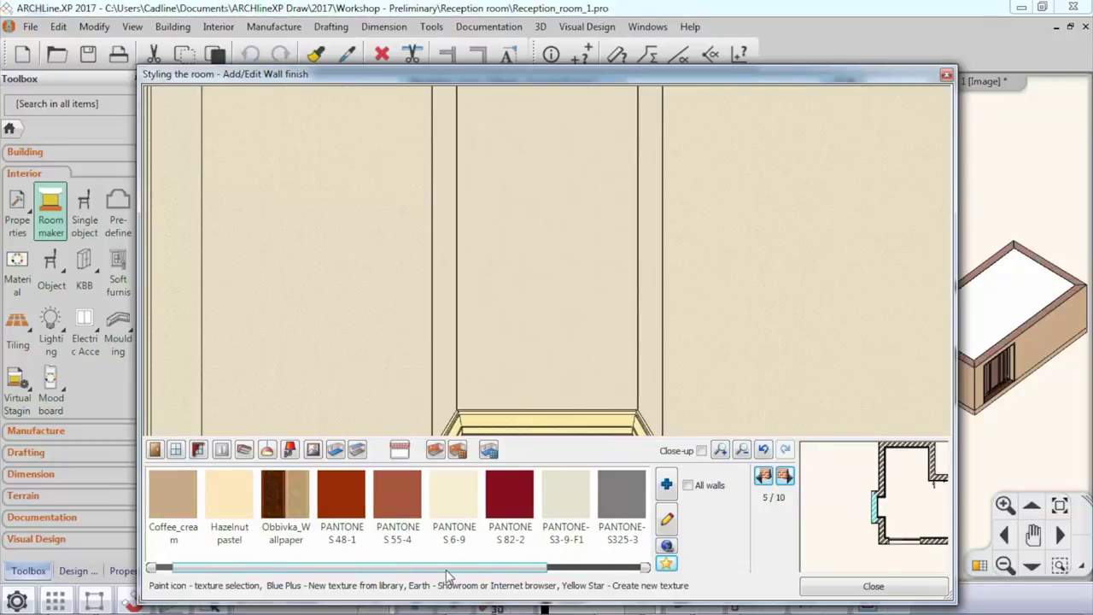
{"action": "left_click", "coordinate": [280, 502]}
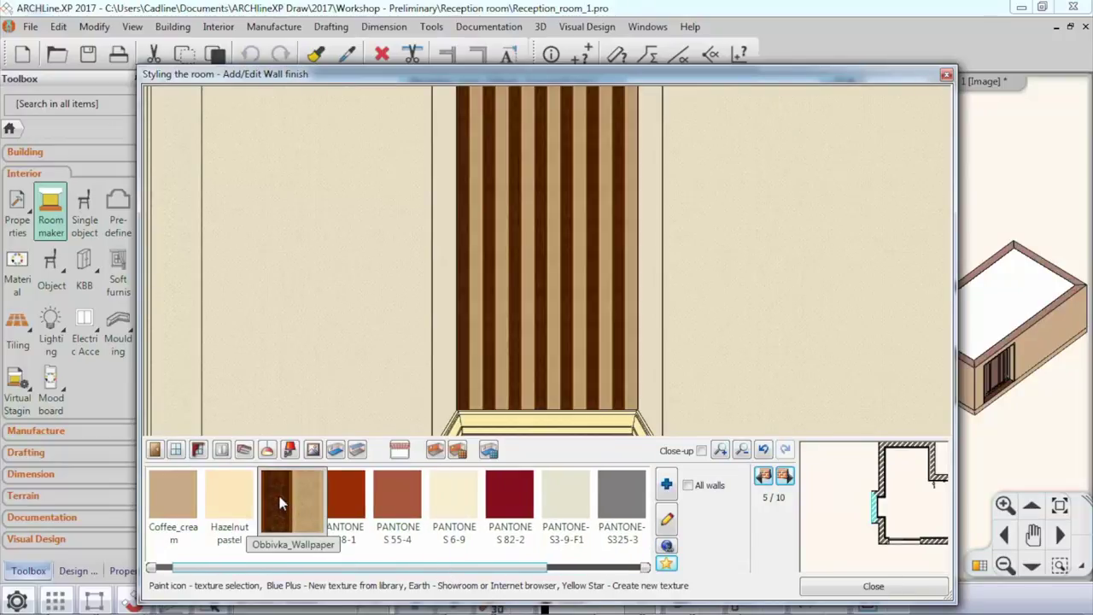
{"action": "left_click", "coordinate": [397, 500]}
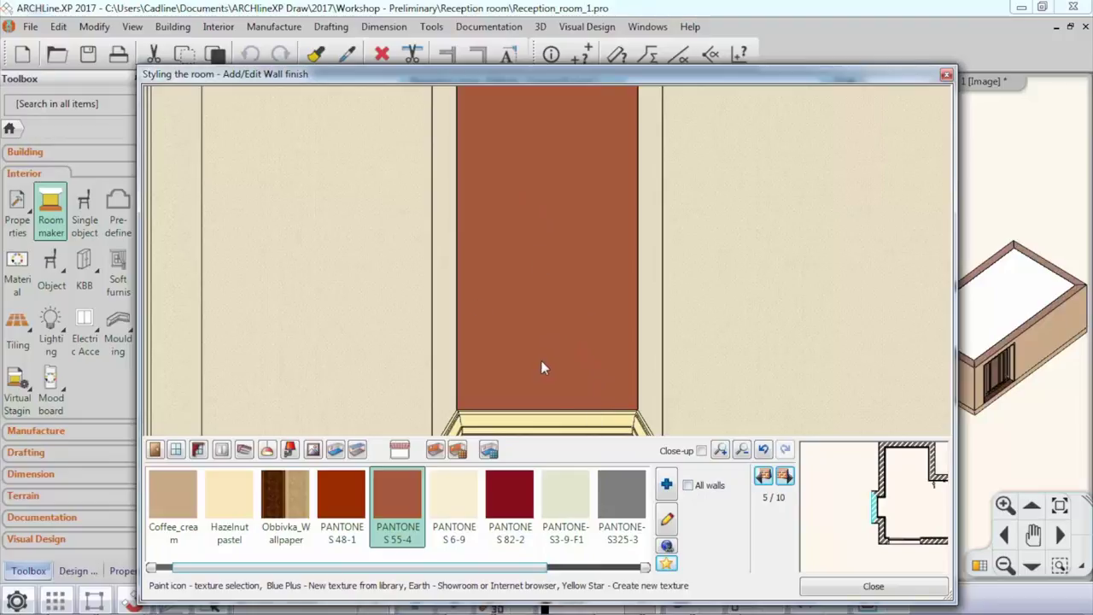
Step: Review the previous walls and close the wall styling dialog
{"action": "left_click", "coordinate": [763, 476]}
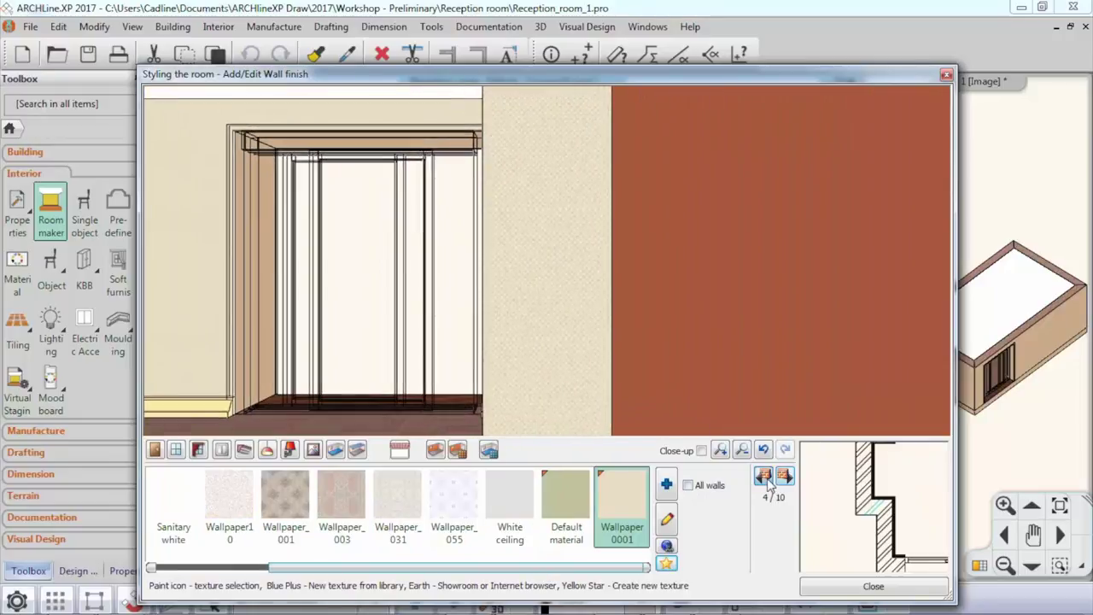
{"action": "left_click", "coordinate": [764, 477]}
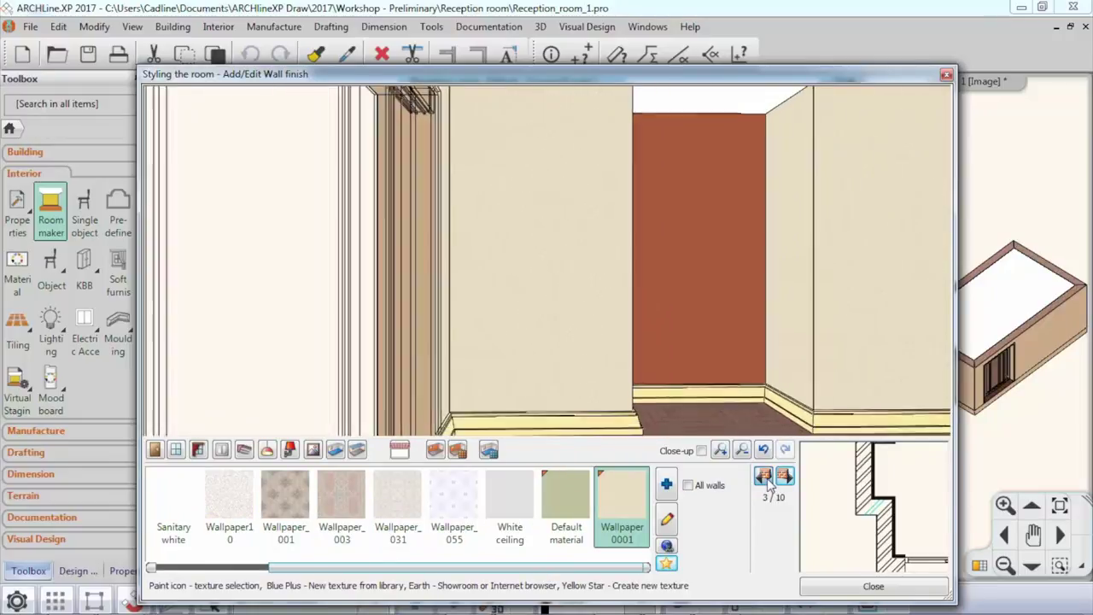
{"action": "left_click", "coordinate": [764, 477]}
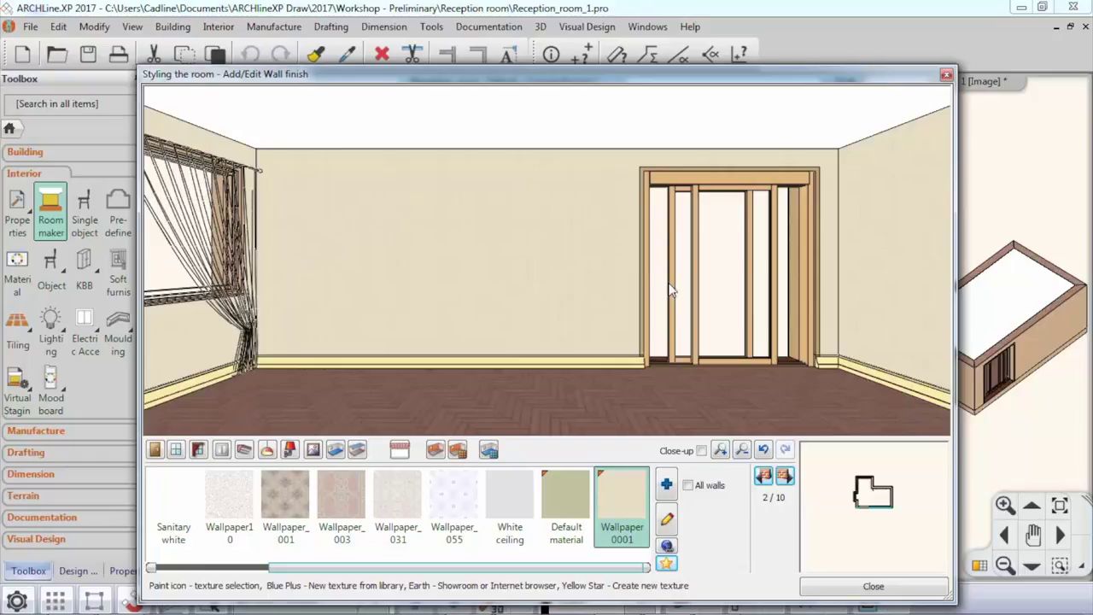
{"action": "left_click", "coordinate": [873, 586]}
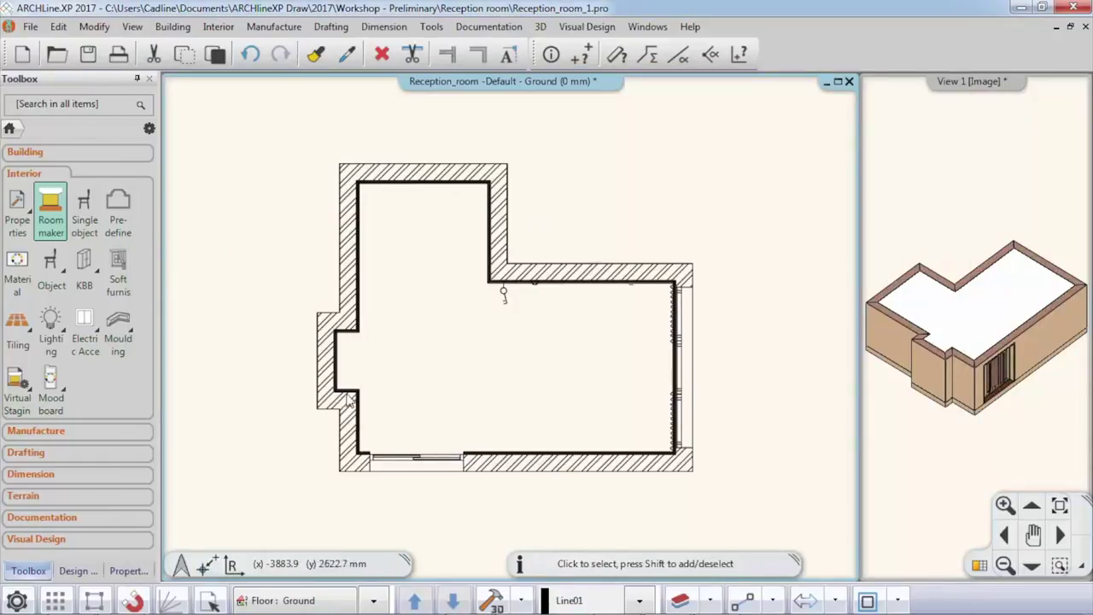
Step: Position the perspective camera inside the room using the top preview
{"action": "left_click", "coordinate": [1013, 456]}
{"action": "left_click", "coordinate": [976, 562]}
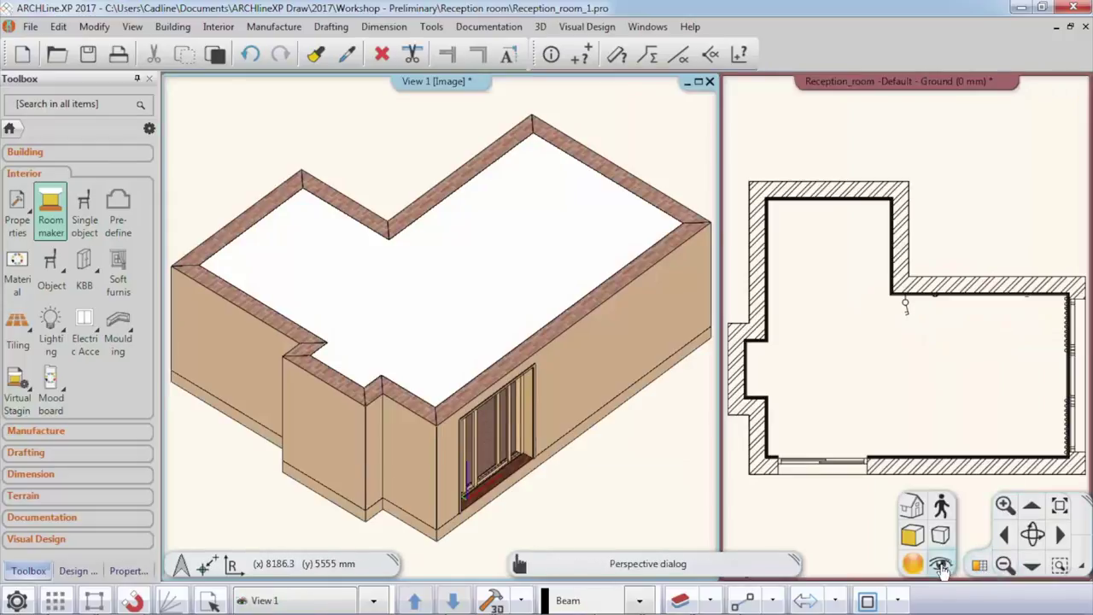
{"action": "left_click", "coordinate": [941, 565]}
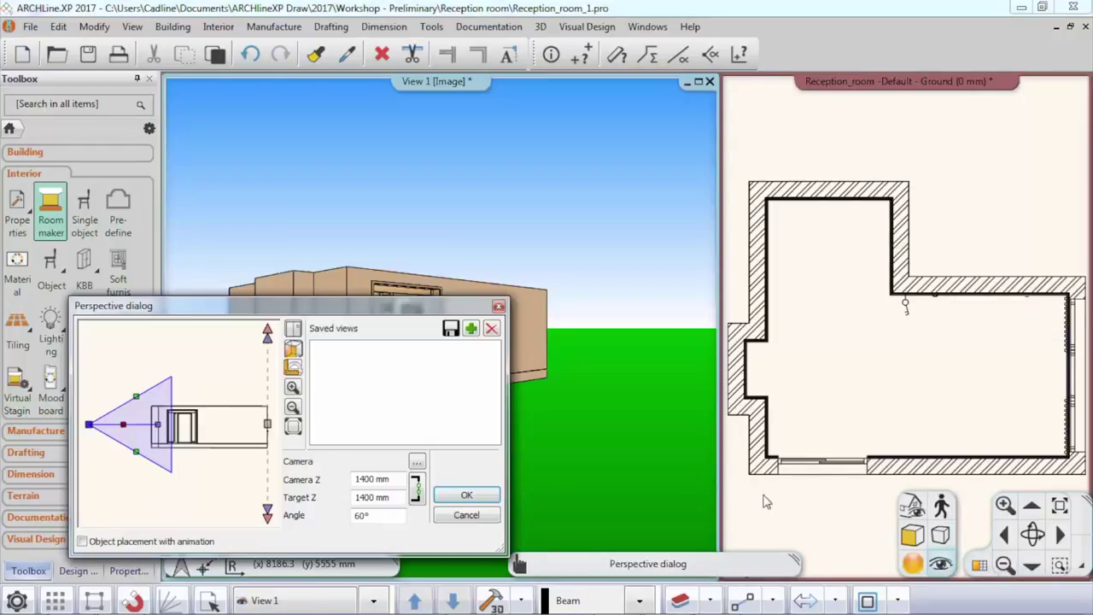
{"action": "left_click_drag", "start_coordinate": [362, 306], "coordinate": [791, 198]}
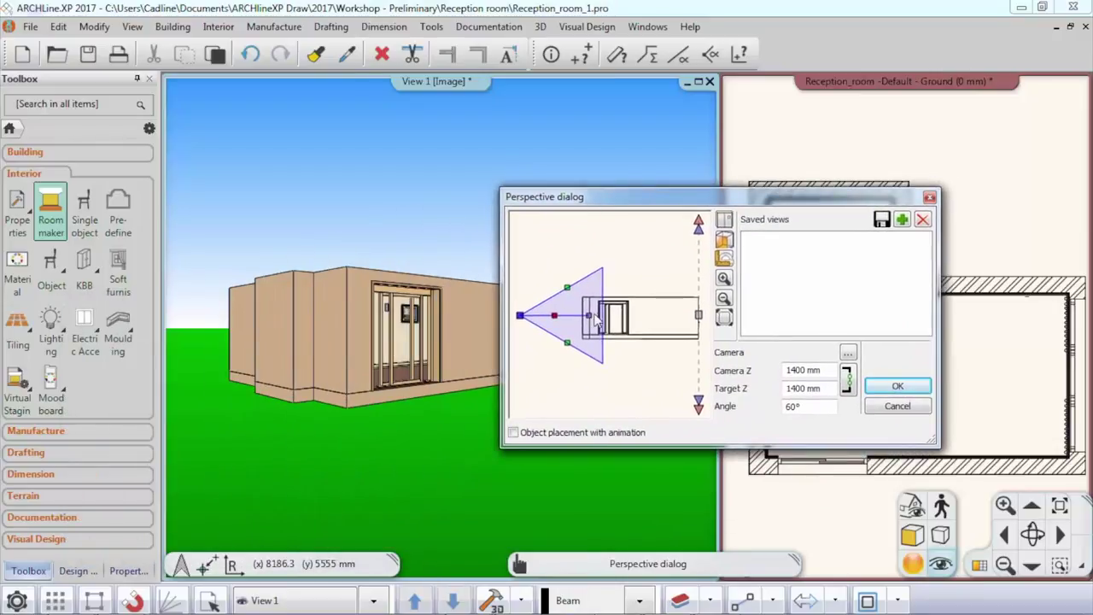
{"action": "left_click", "coordinate": [723, 220]}
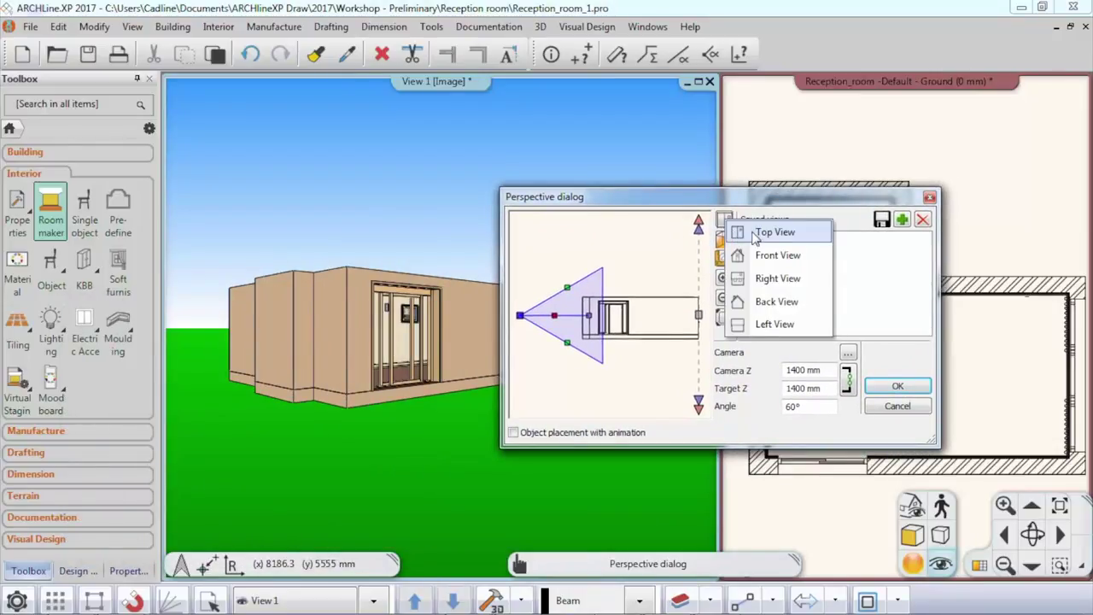
{"action": "left_click", "coordinate": [757, 234]}
{"action": "left_click_drag", "start_coordinate": [590, 354], "coordinate": [675, 278]}
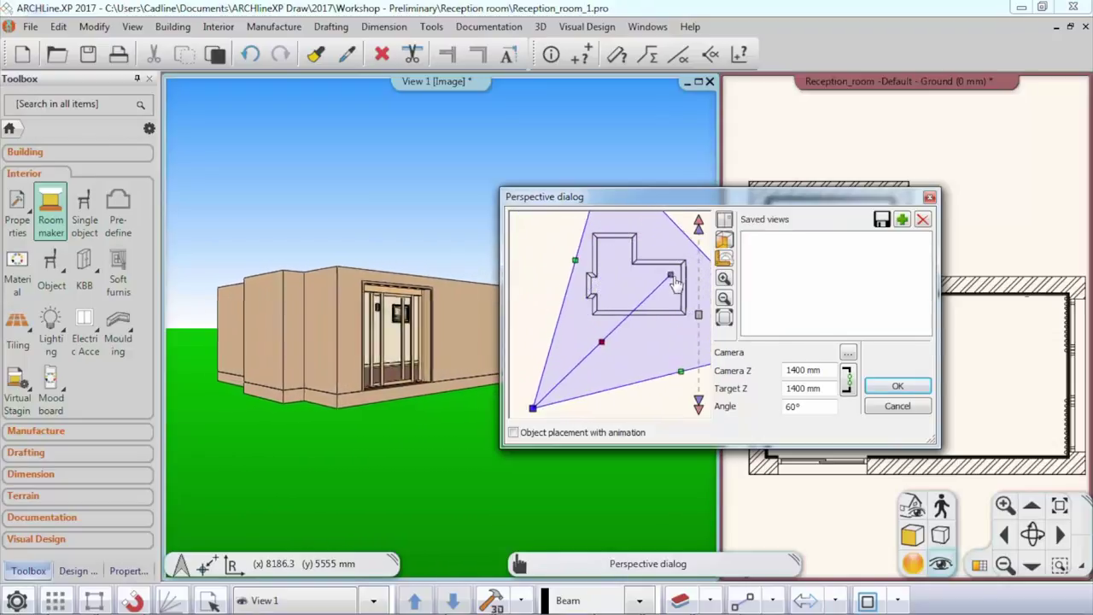
{"action": "left_click_drag", "start_coordinate": [535, 413], "coordinate": [610, 310]}
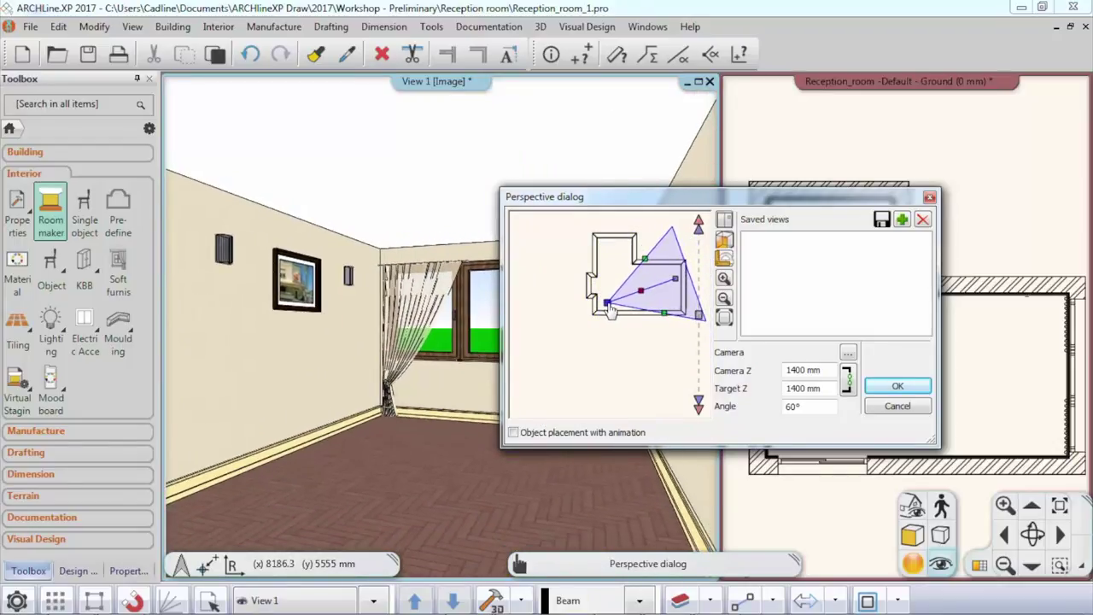
Step: Save the camera as View_0, aim it at the picture wall, save View_1
{"action": "left_click", "coordinate": [903, 220]}
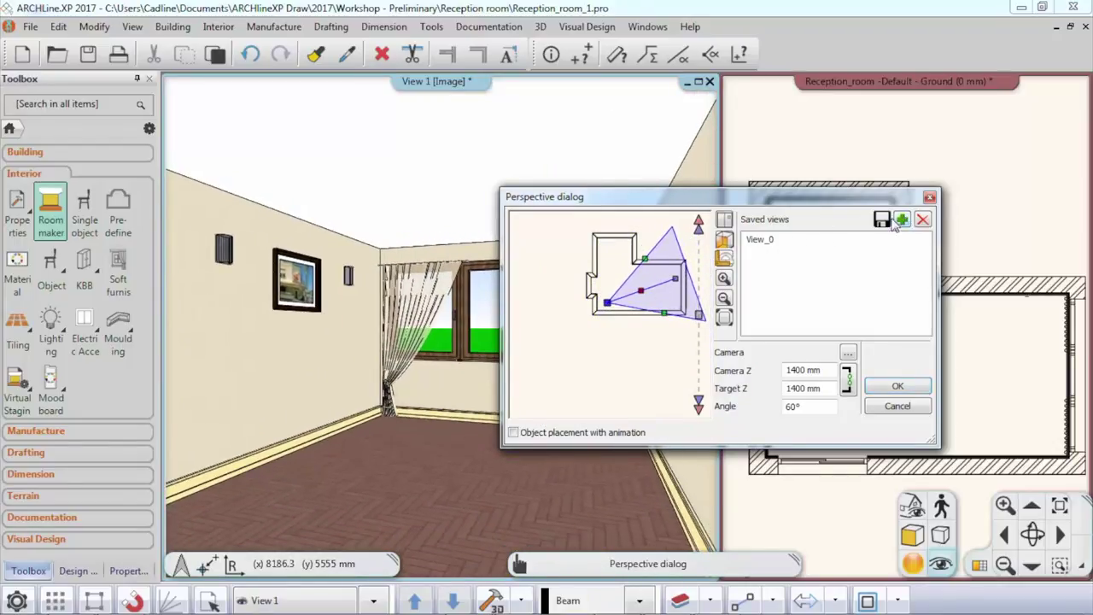
{"action": "left_click_drag", "start_coordinate": [678, 284], "coordinate": [653, 272]}
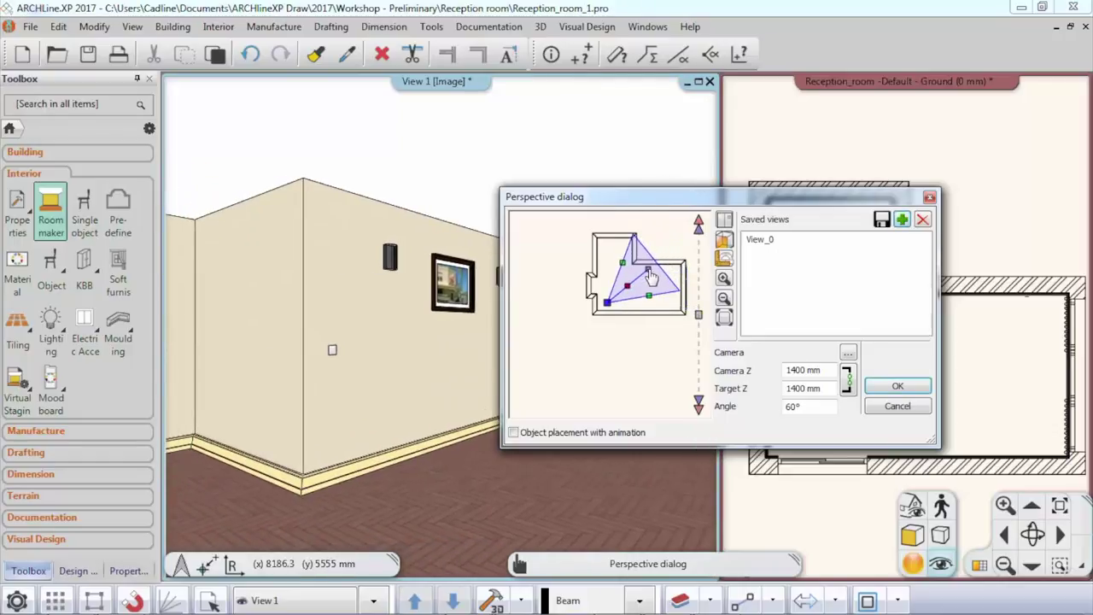
{"action": "left_click_drag", "start_coordinate": [608, 307], "coordinate": [670, 274]}
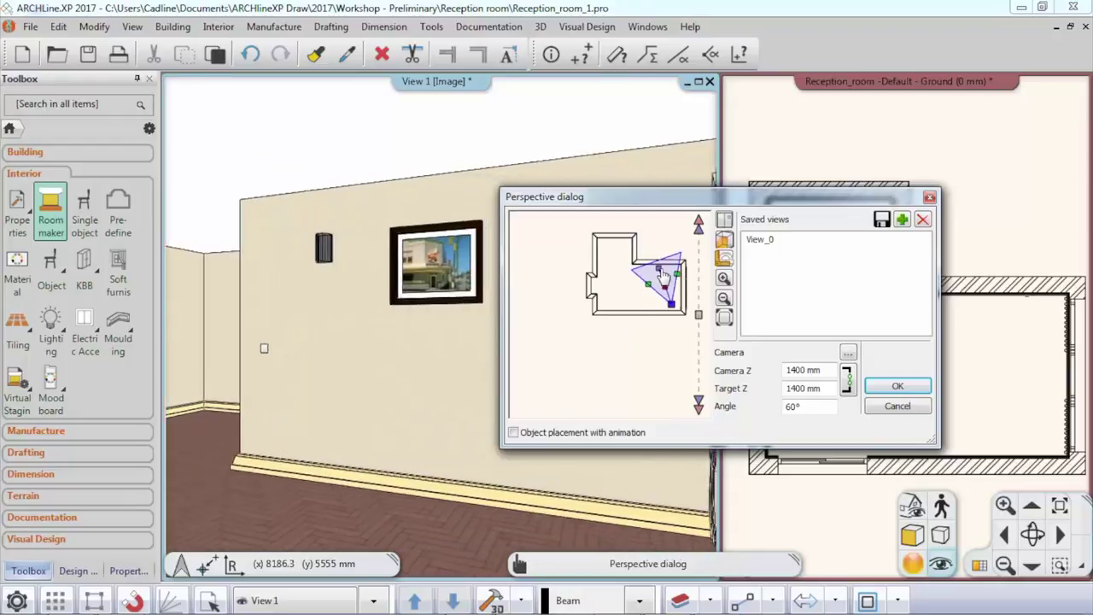
{"action": "left_click", "coordinate": [902, 219]}
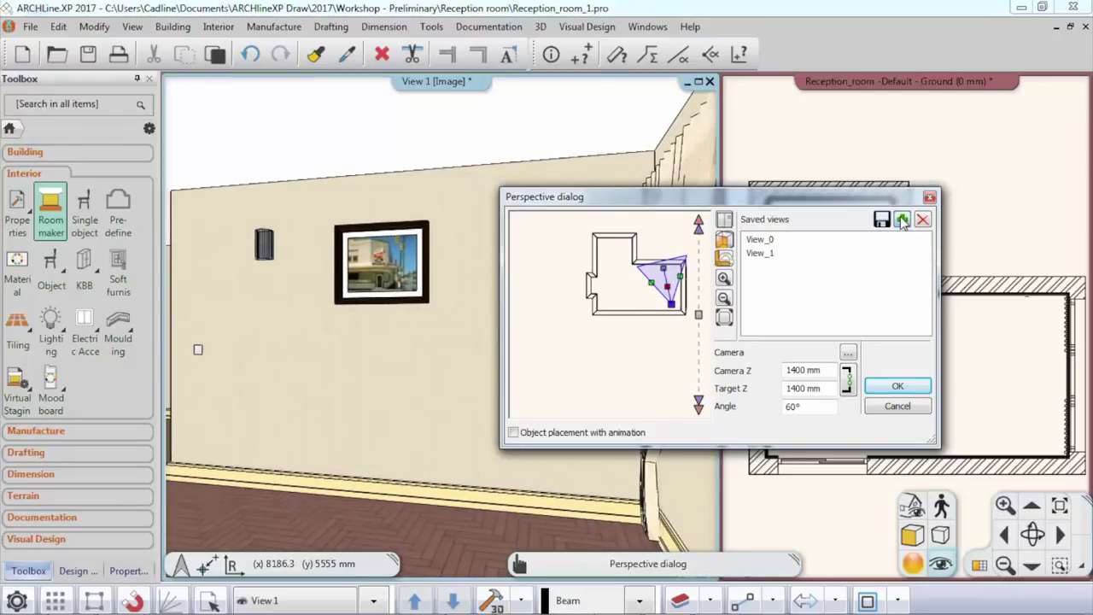
Step: Compare View_0 and View_1 in Saved views, ending with View_1 selected
{"action": "left_click", "coordinate": [765, 245]}
{"action": "left_click", "coordinate": [767, 254]}
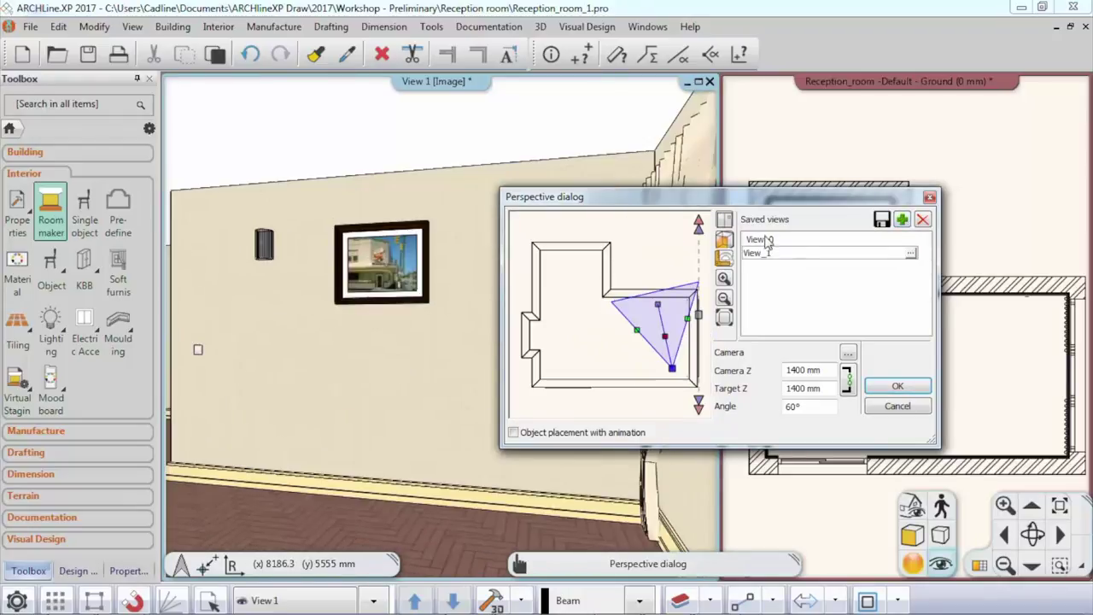
{"action": "left_click", "coordinate": [765, 245]}
{"action": "left_click", "coordinate": [767, 254]}
{"action": "left_click", "coordinate": [765, 240]}
{"action": "left_click", "coordinate": [767, 254]}
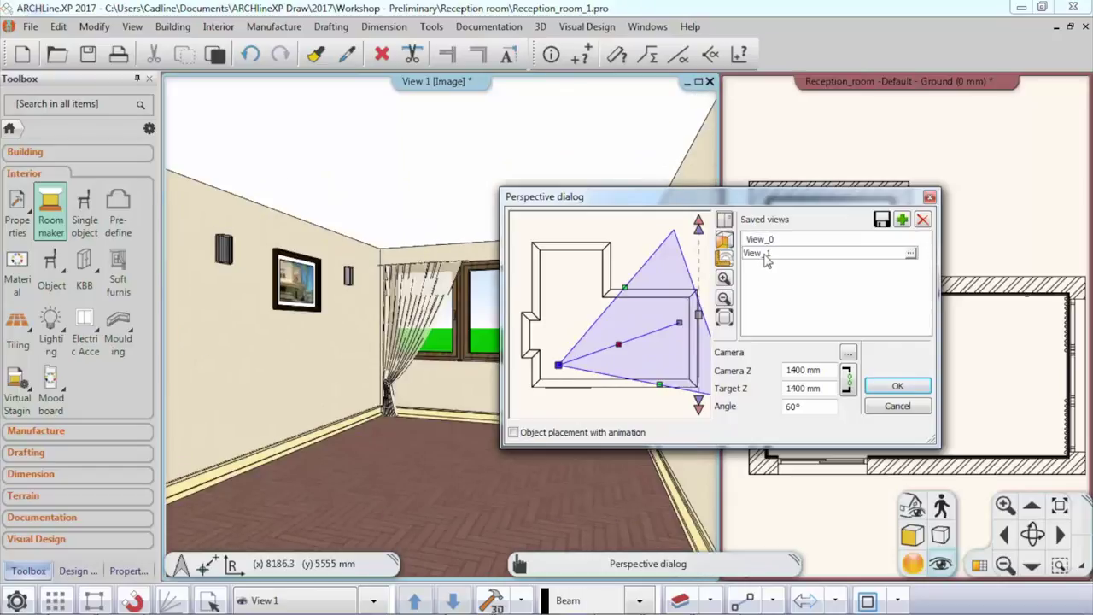
{"action": "left_click", "coordinate": [765, 240]}
{"action": "left_click", "coordinate": [767, 253]}
{"action": "left_click", "coordinate": [765, 240]}
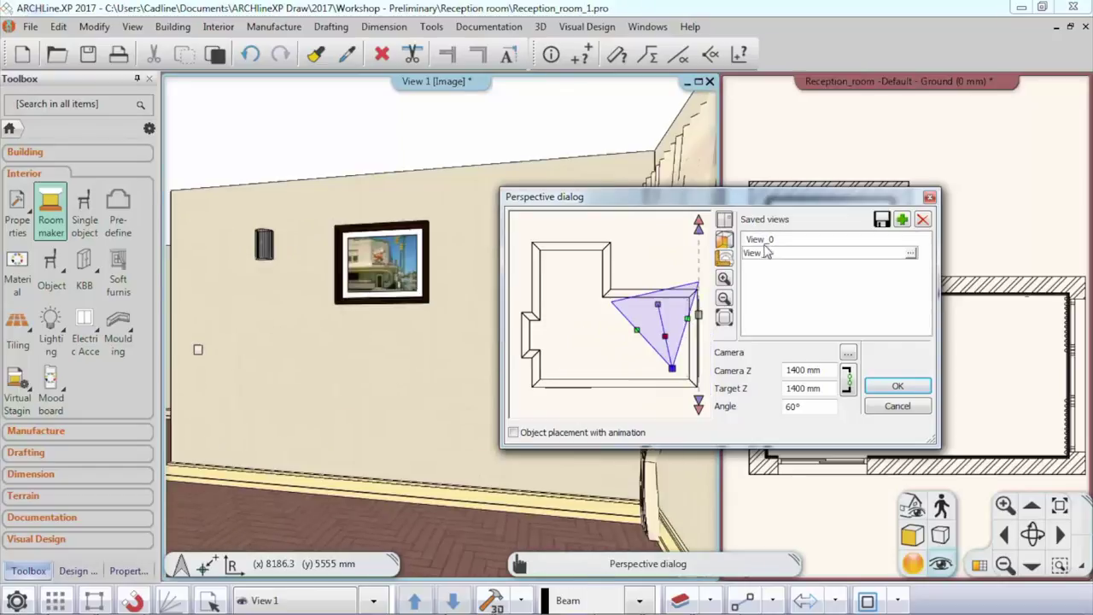
{"action": "left_click", "coordinate": [767, 254]}
{"action": "left_click", "coordinate": [764, 254]}
Step: Confirm the perspective settings and switch the 3D window back to View_0
{"action": "left_click", "coordinate": [896, 388]}
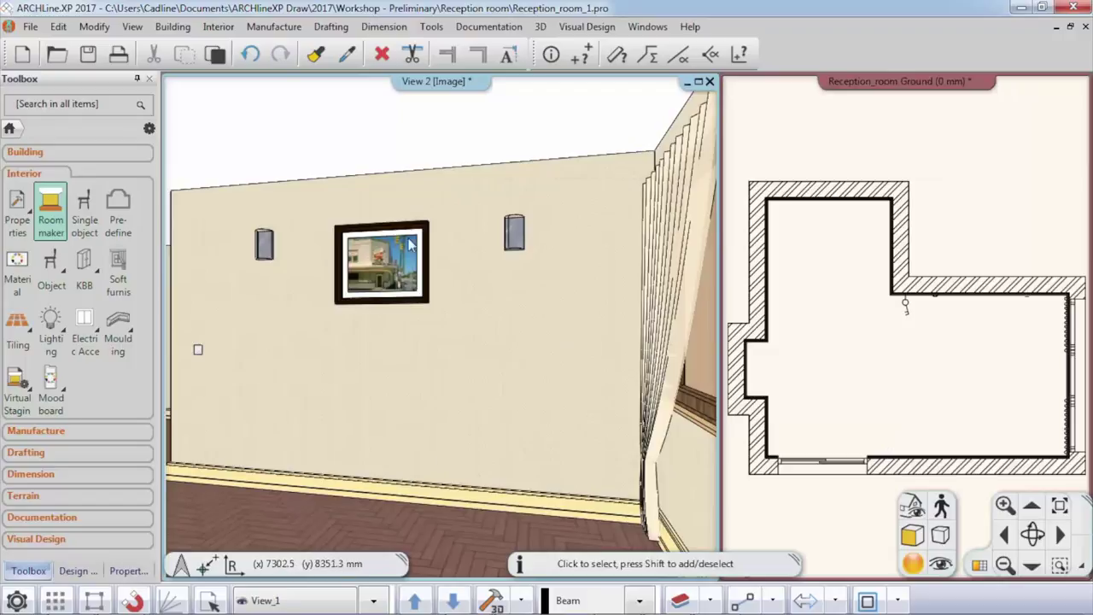
{"action": "left_click", "coordinate": [453, 602]}
{"action": "left_click", "coordinate": [423, 603]}
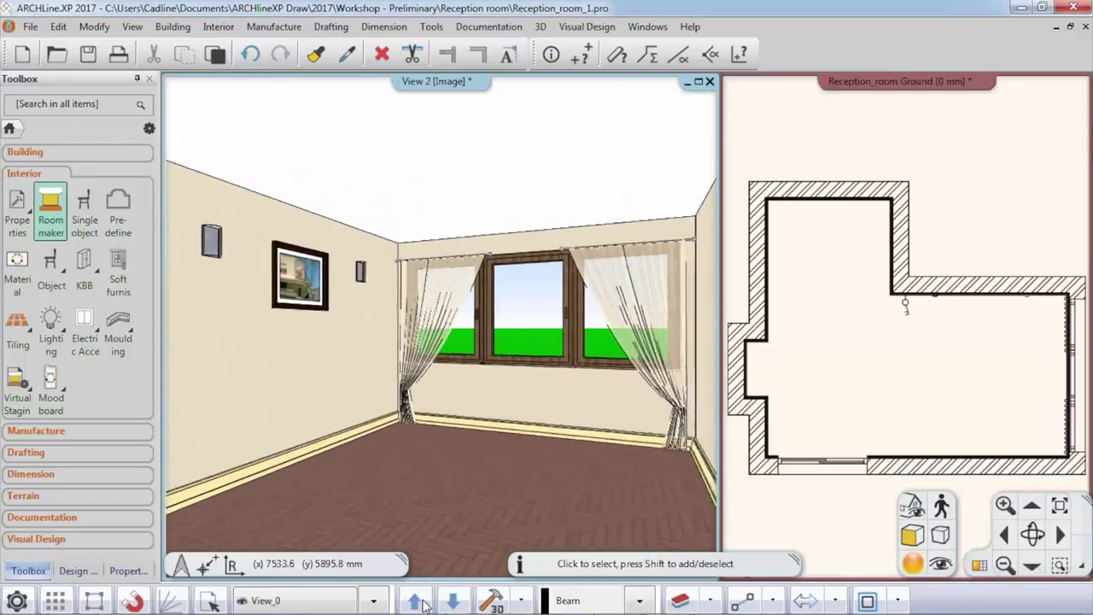
{"action": "left_click", "coordinate": [453, 602]}
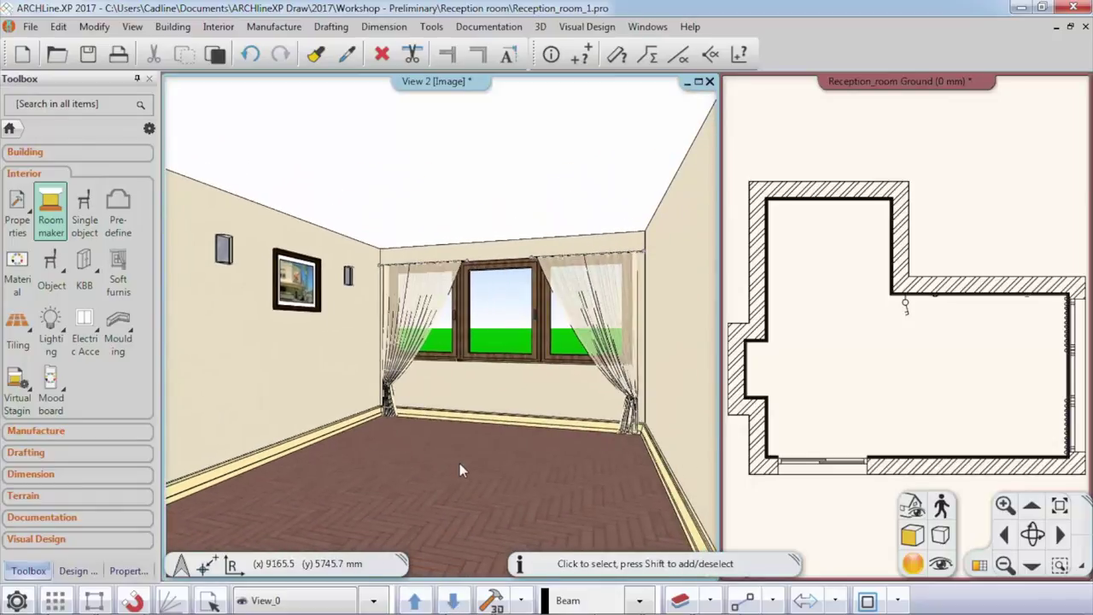
Step: Place a sofa, undo it with Ctrl+Z, and show the Design center
{"action": "left_click", "coordinate": [563, 437]}
{"action": "key", "text": "ctrl+z"}
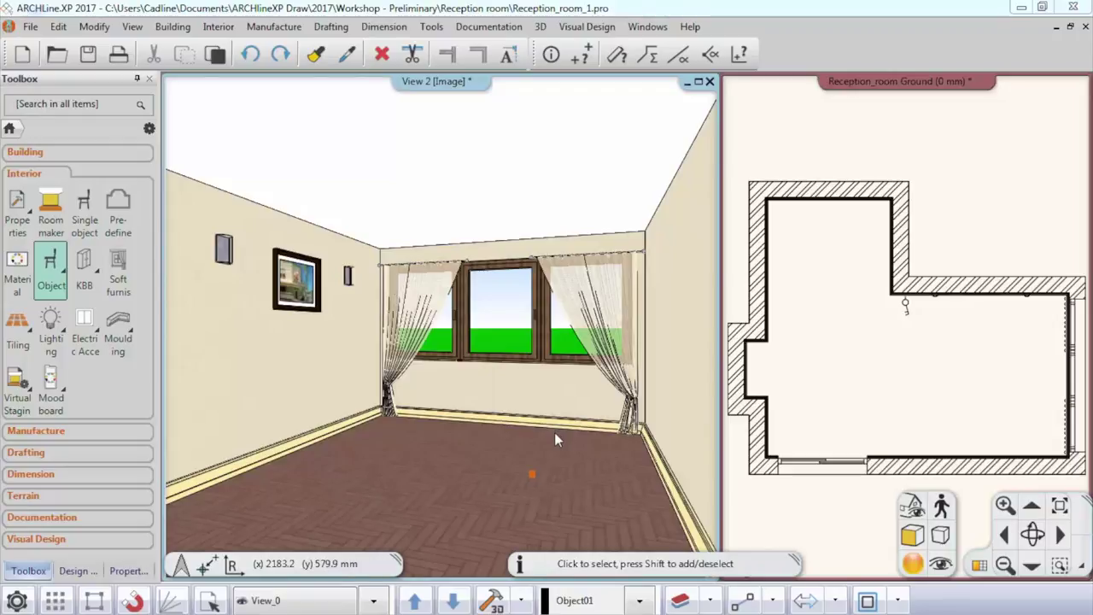
{"action": "left_click", "coordinate": [71, 570]}
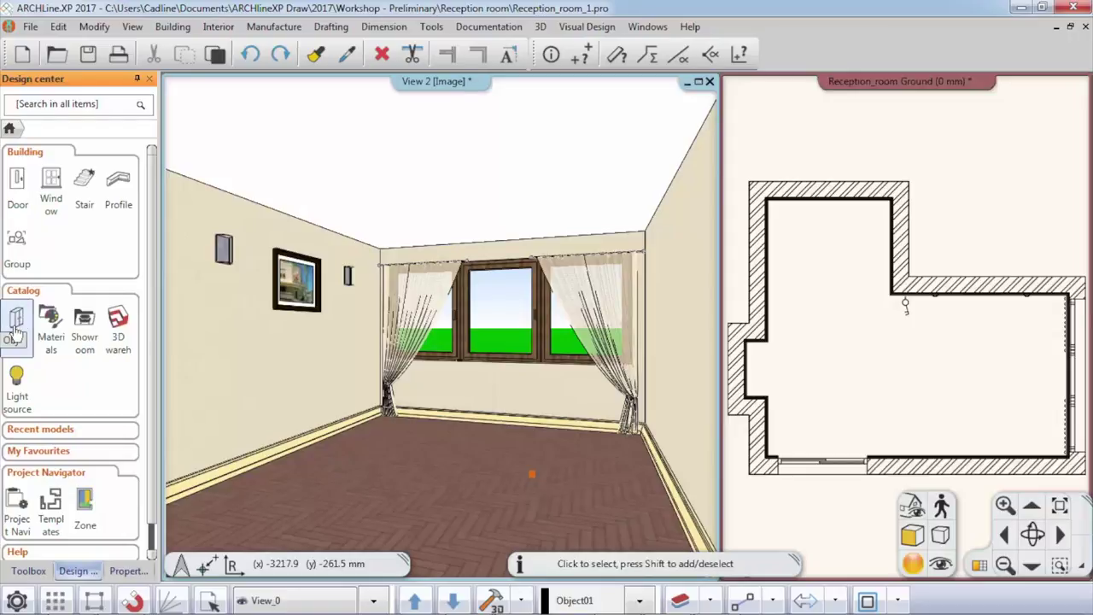
Step: Search 3D Warehouse for 'sofa' and browse the results
{"action": "left_click", "coordinate": [119, 319]}
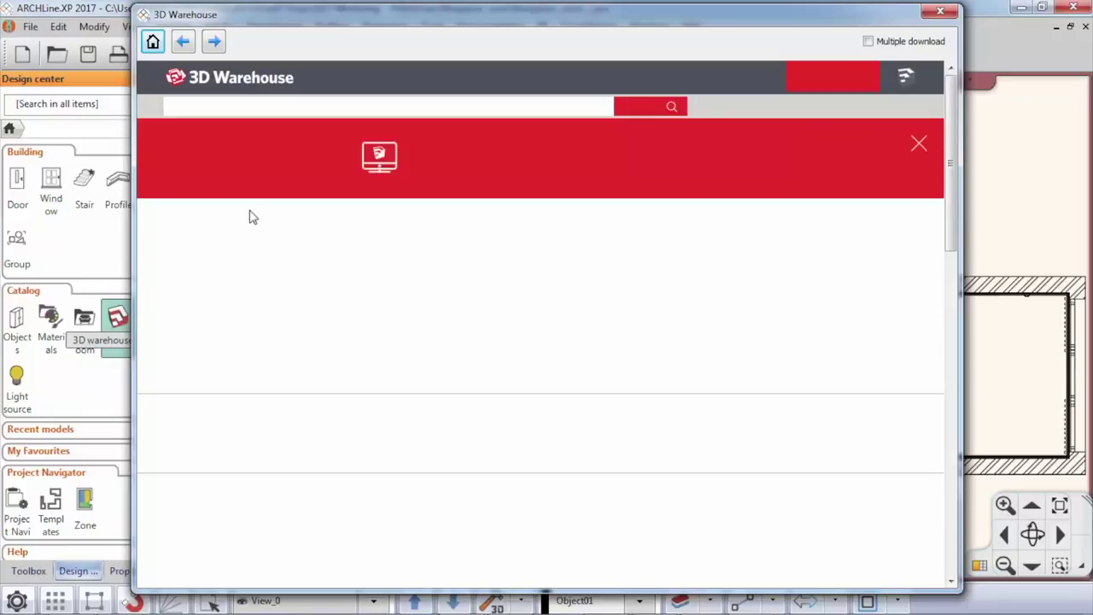
{"action": "left_click", "coordinate": [263, 108]}
{"action": "type", "text": "s"}
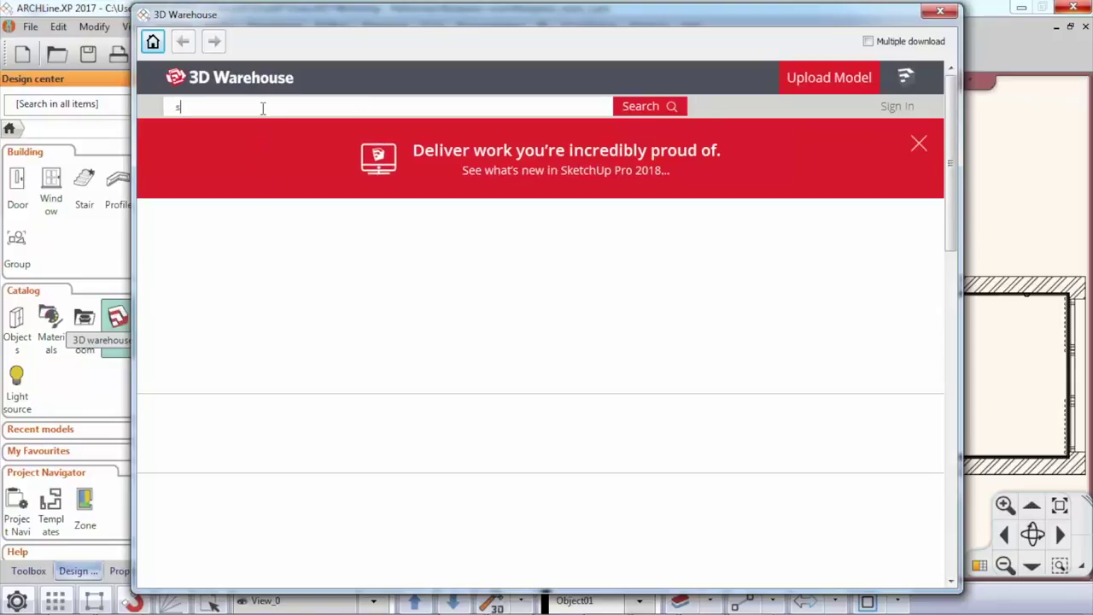
{"action": "type", "text": "ofa"}
{"action": "key", "text": "Return"}
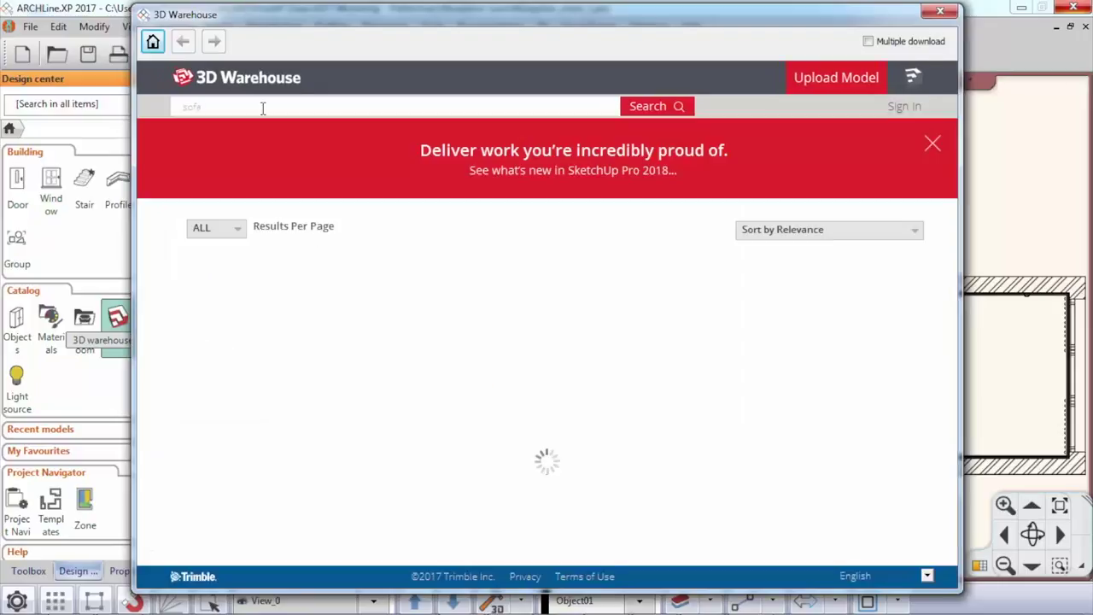
{"action": "scroll", "coordinate": [601, 323], "scroll_direction": "down", "scroll_amount": 10}
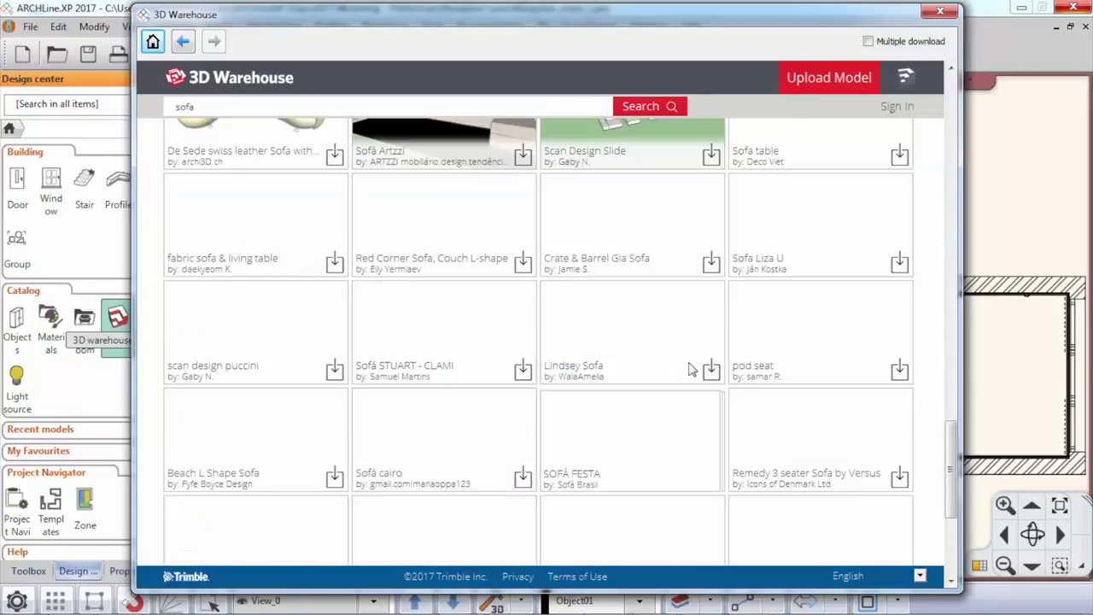
{"action": "scroll", "coordinate": [601, 323], "scroll_direction": "up", "scroll_amount": 3}
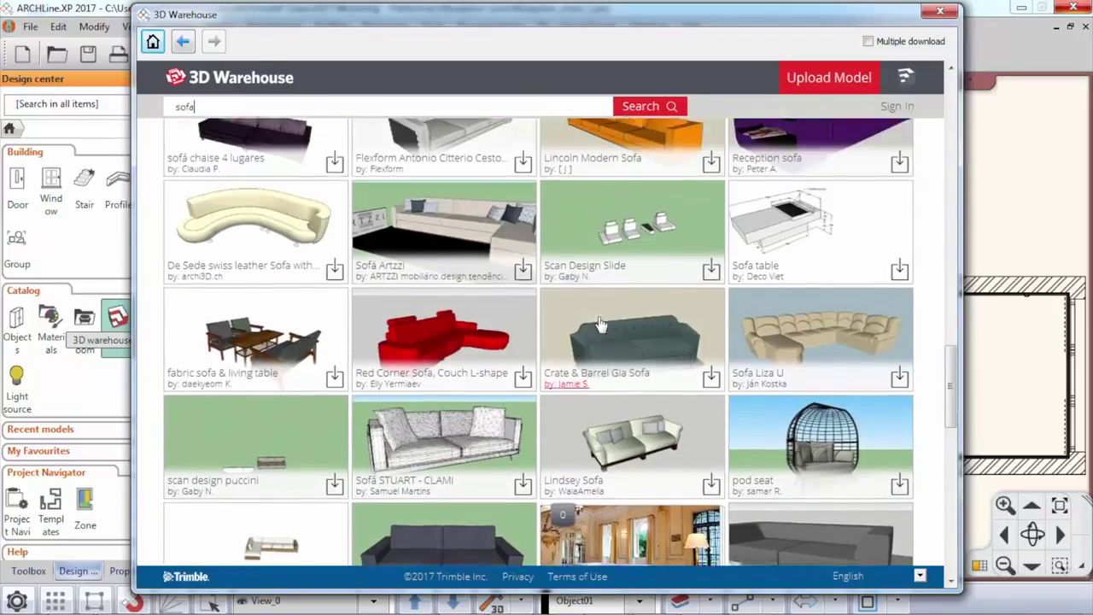
{"action": "scroll", "coordinate": [601, 324], "scroll_direction": "down", "scroll_amount": 7}
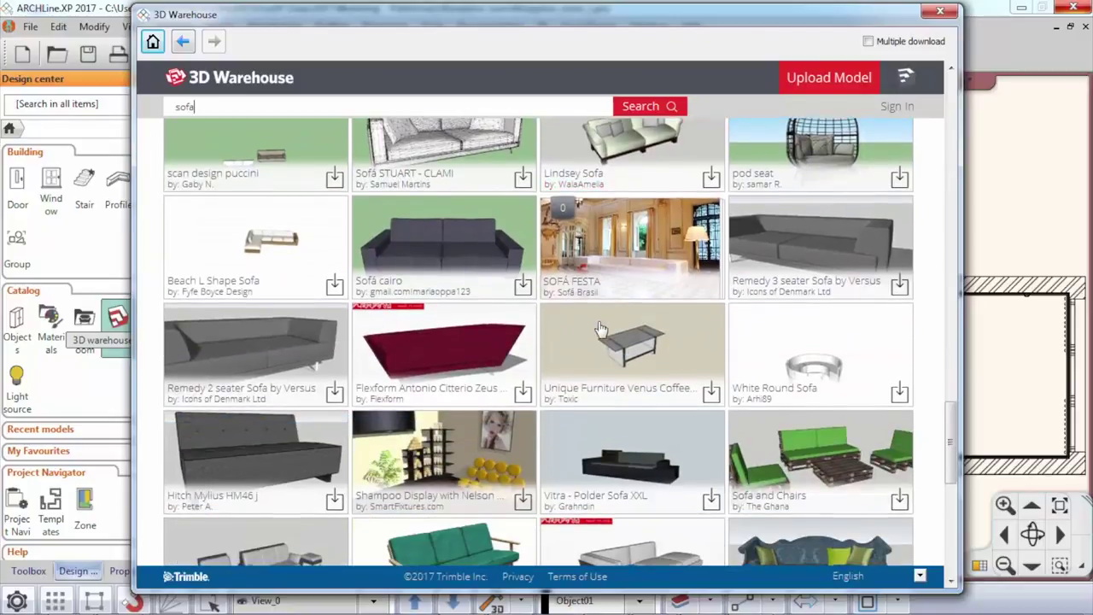
{"action": "scroll", "coordinate": [601, 329], "scroll_direction": "down", "scroll_amount": 5}
{"action": "scroll", "coordinate": [598, 331], "scroll_direction": "down", "scroll_amount": 2}
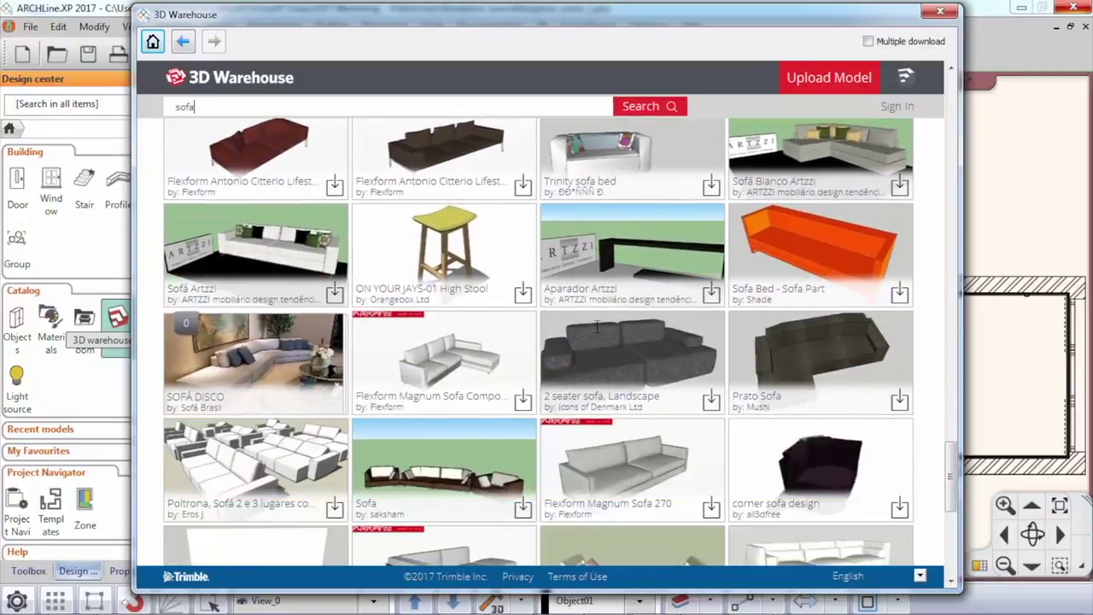
{"action": "scroll", "coordinate": [598, 337], "scroll_direction": "up", "scroll_amount": 10}
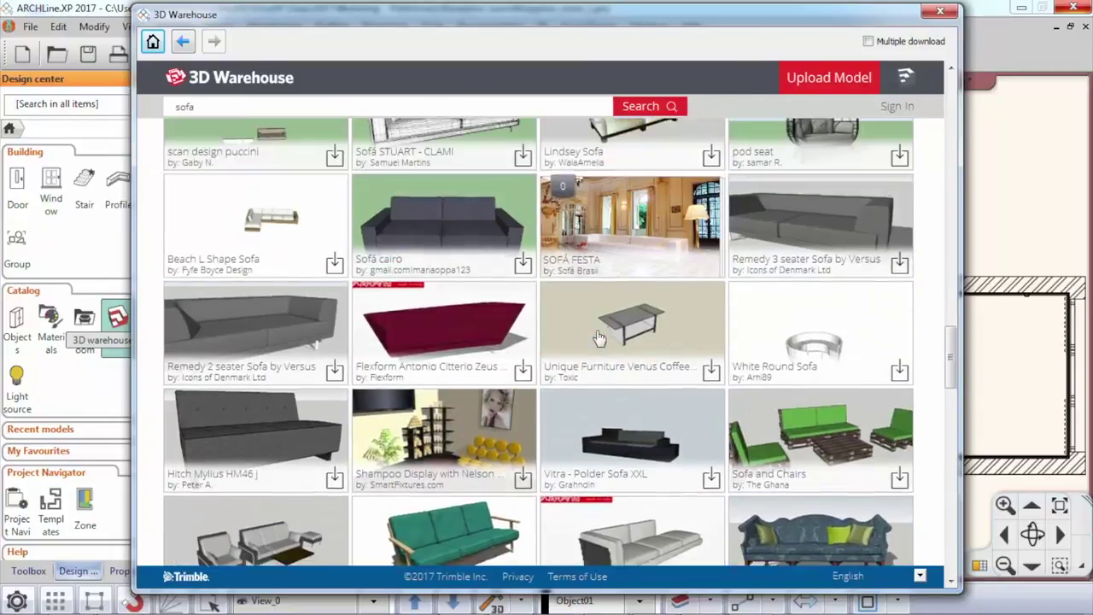
{"action": "scroll", "coordinate": [600, 339], "scroll_direction": "up", "scroll_amount": 7}
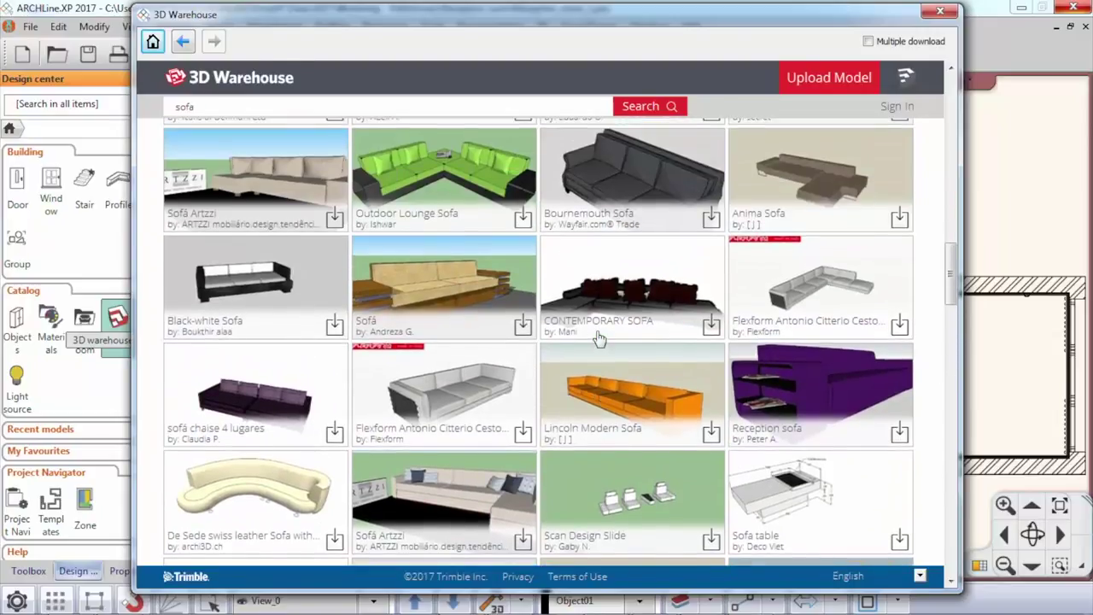
{"action": "scroll", "coordinate": [600, 338], "scroll_direction": "up", "scroll_amount": 2}
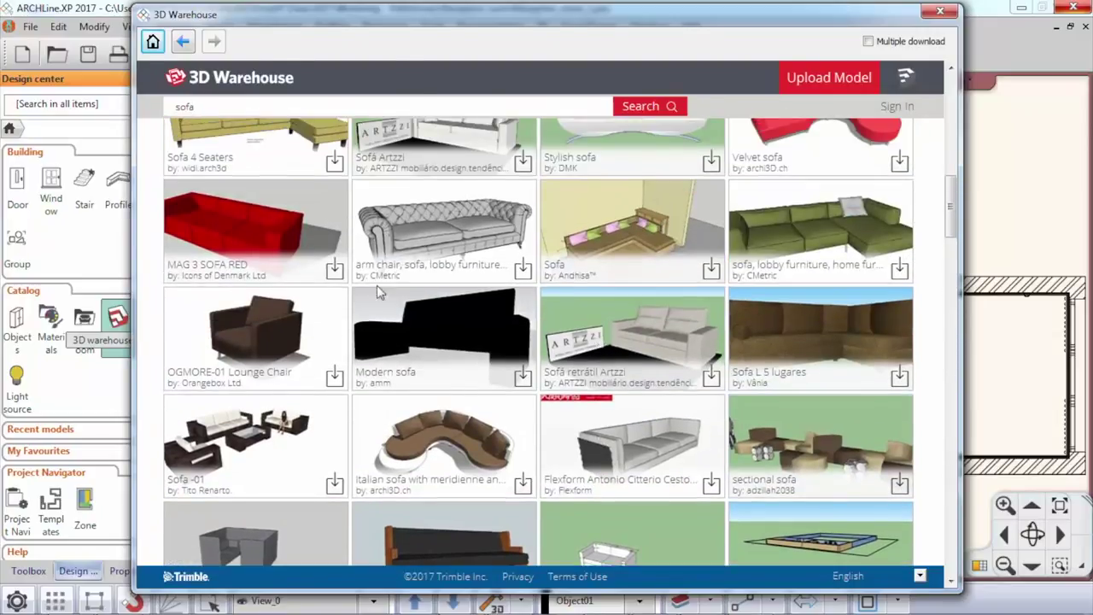
Step: Download the OGMORE-01 Lounge Chair as a SketchUp 2017 model
{"action": "left_click", "coordinate": [258, 343]}
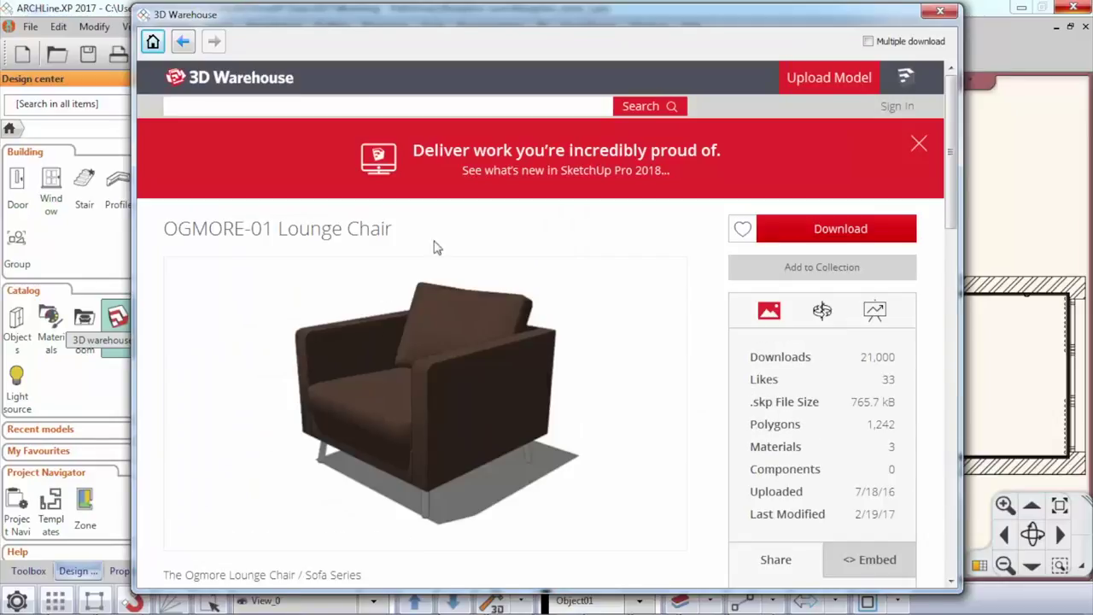
{"action": "left_click", "coordinate": [821, 235]}
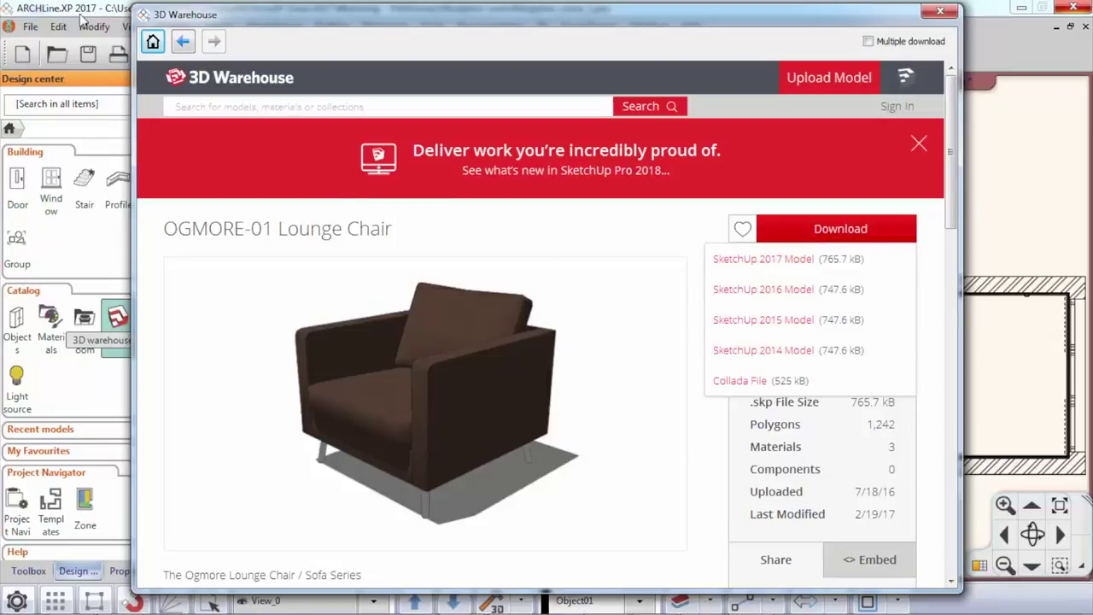
{"action": "left_click", "coordinate": [777, 261]}
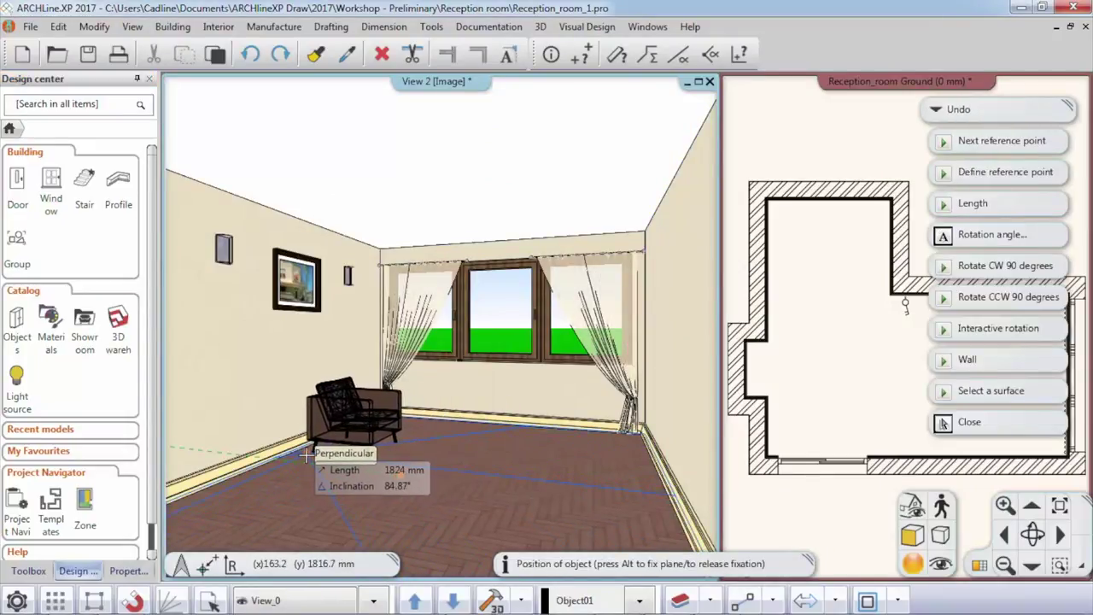
Step: Place two lounge chairs and rotate the one by the window 90° clockwise
{"action": "left_click", "coordinate": [305, 455]}
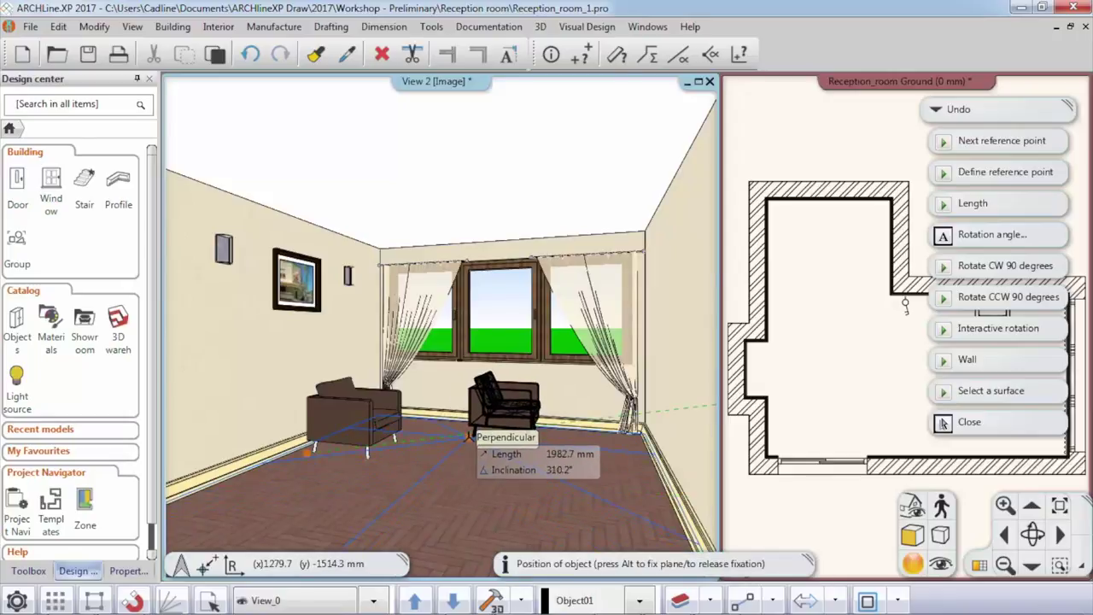
{"action": "left_click", "coordinate": [468, 436]}
{"action": "left_click", "coordinate": [510, 413]}
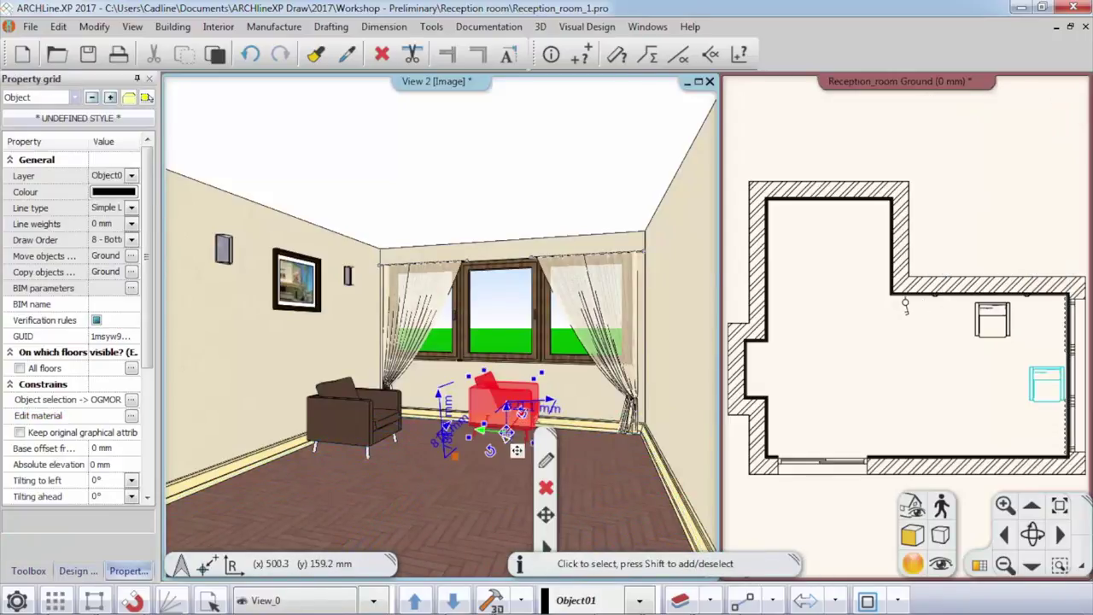
{"action": "left_click", "coordinate": [503, 464]}
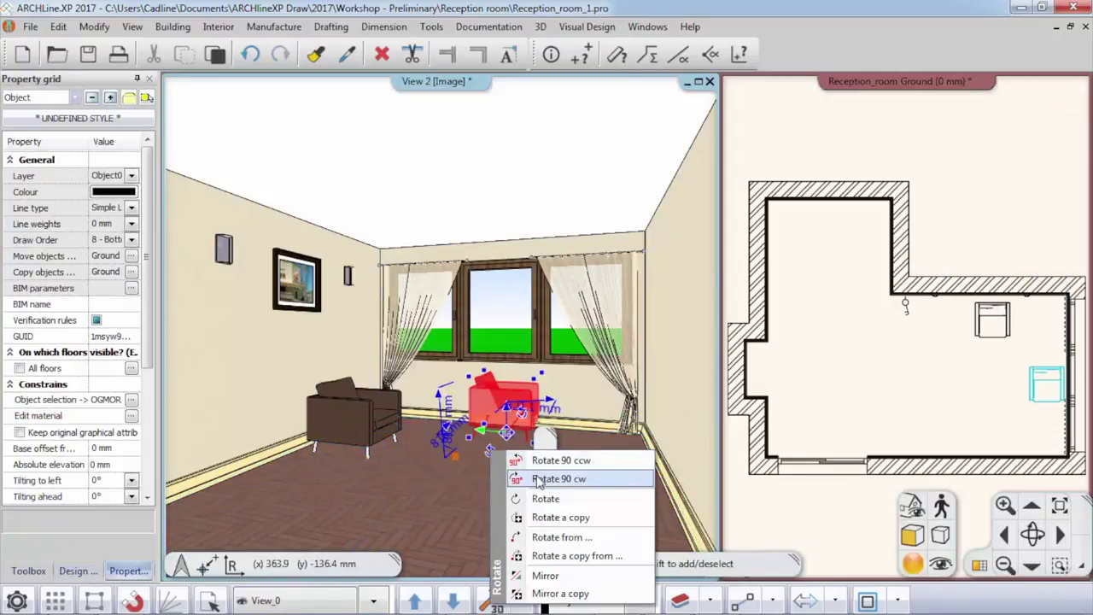
{"action": "left_click", "coordinate": [538, 479]}
{"action": "left_click", "coordinate": [483, 462]}
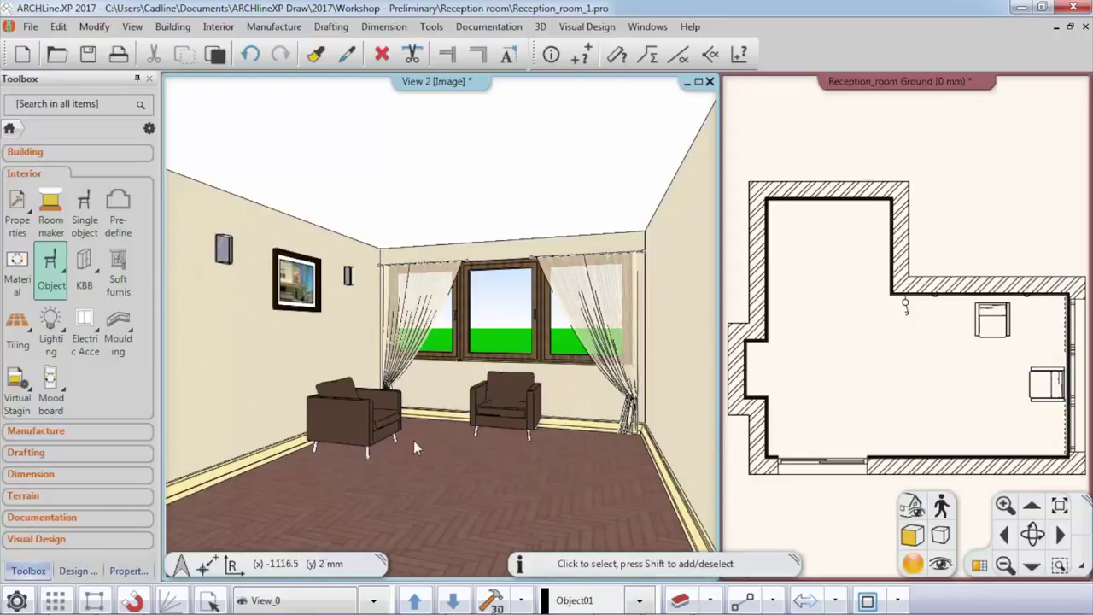
{"action": "left_click", "coordinate": [54, 265]}
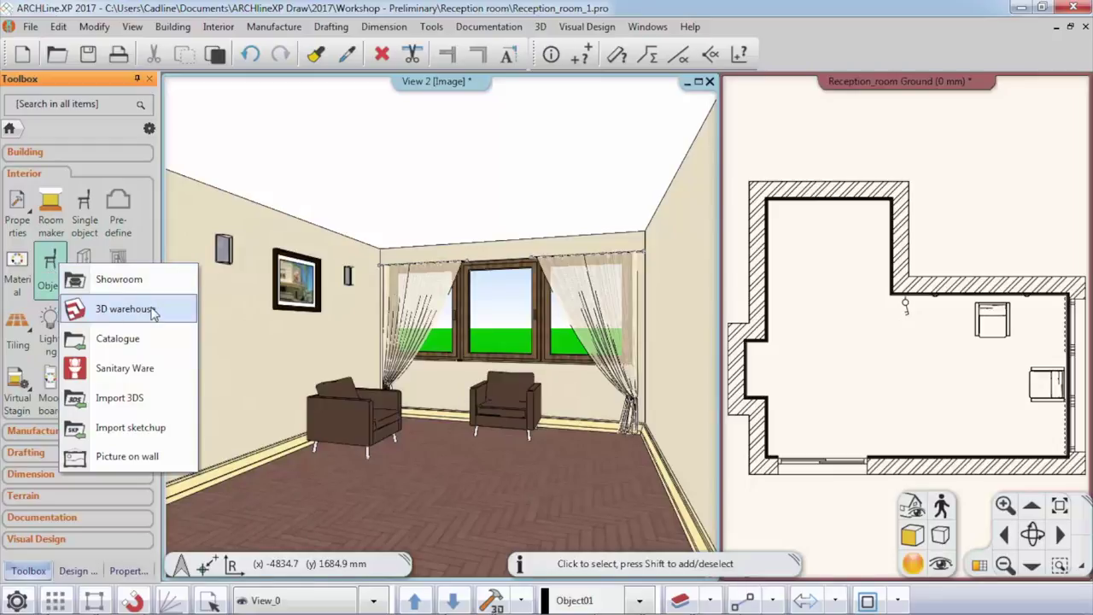
Step: Search 3D Warehouse for 'coffee table' and browse the results
{"action": "left_click", "coordinate": [124, 309]}
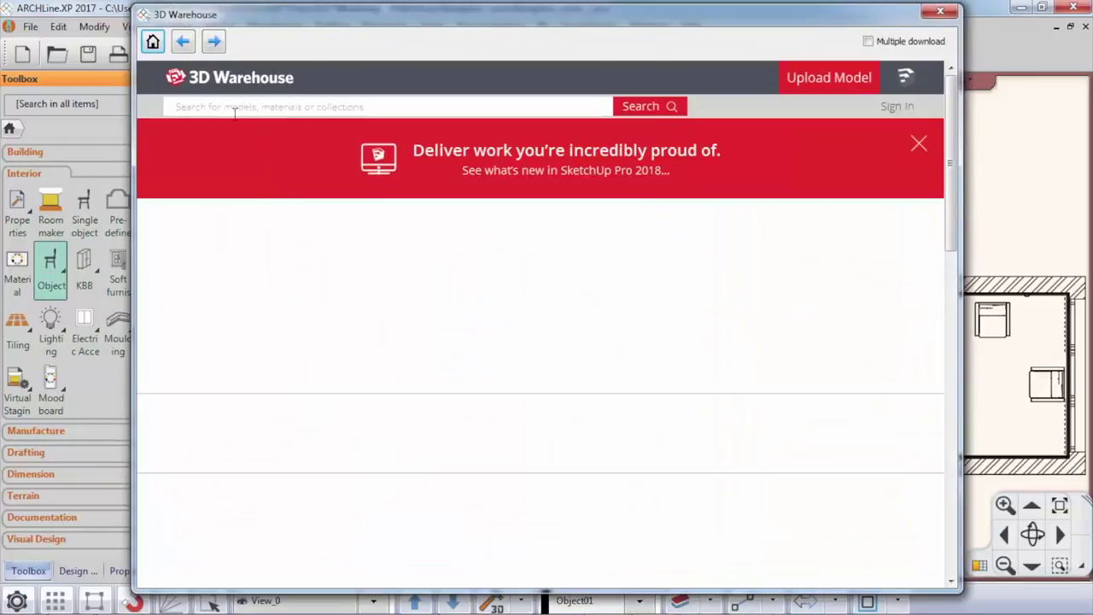
{"action": "left_click", "coordinate": [226, 106]}
{"action": "type", "text": "c"}
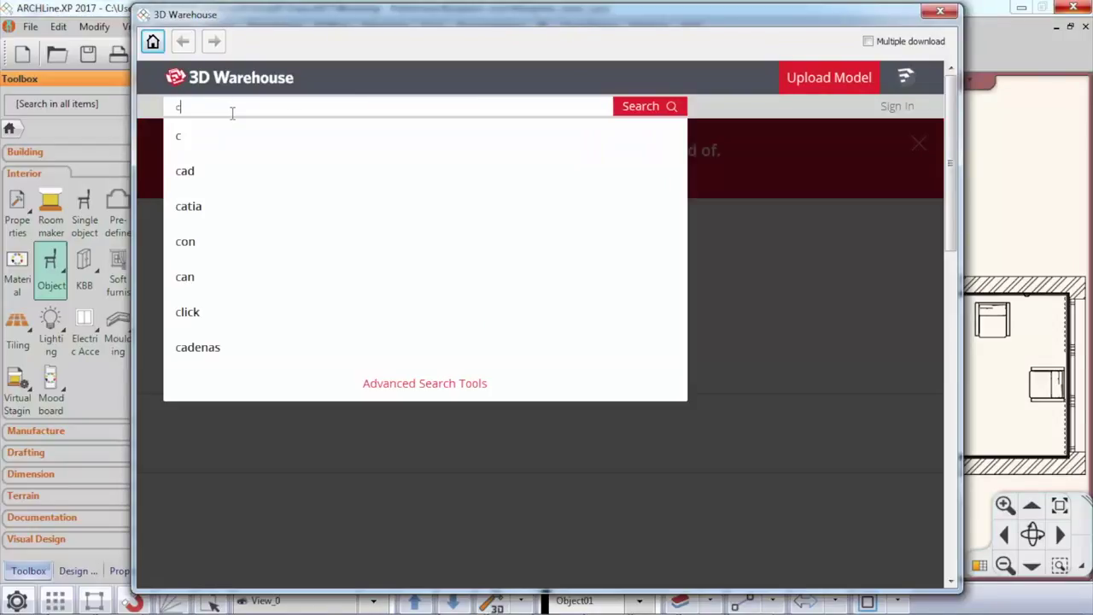
{"action": "type", "text": "offee "}
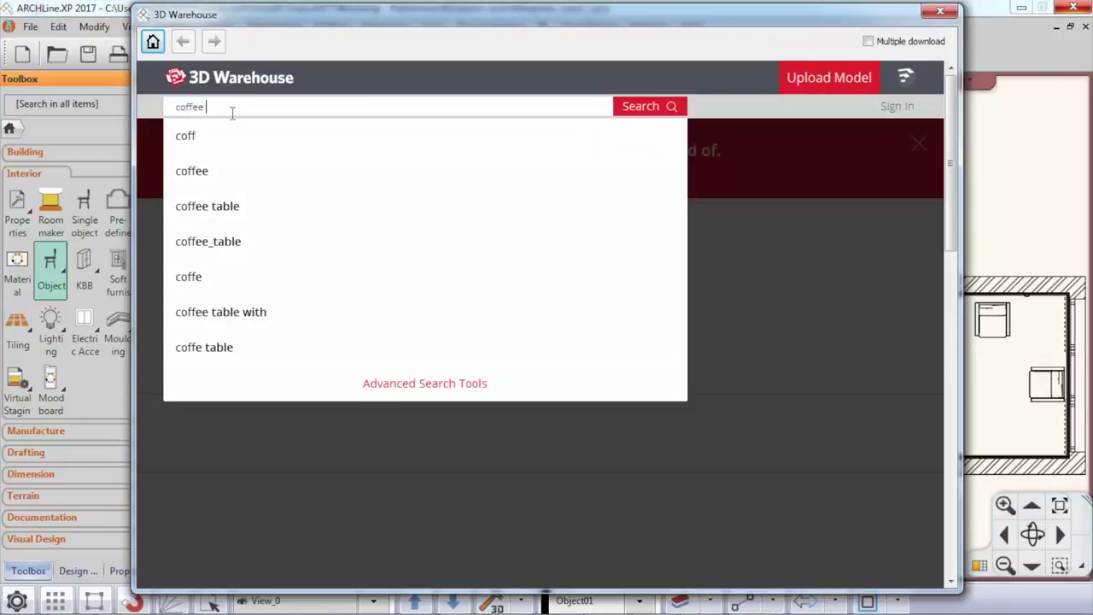
{"action": "type", "text": "table"}
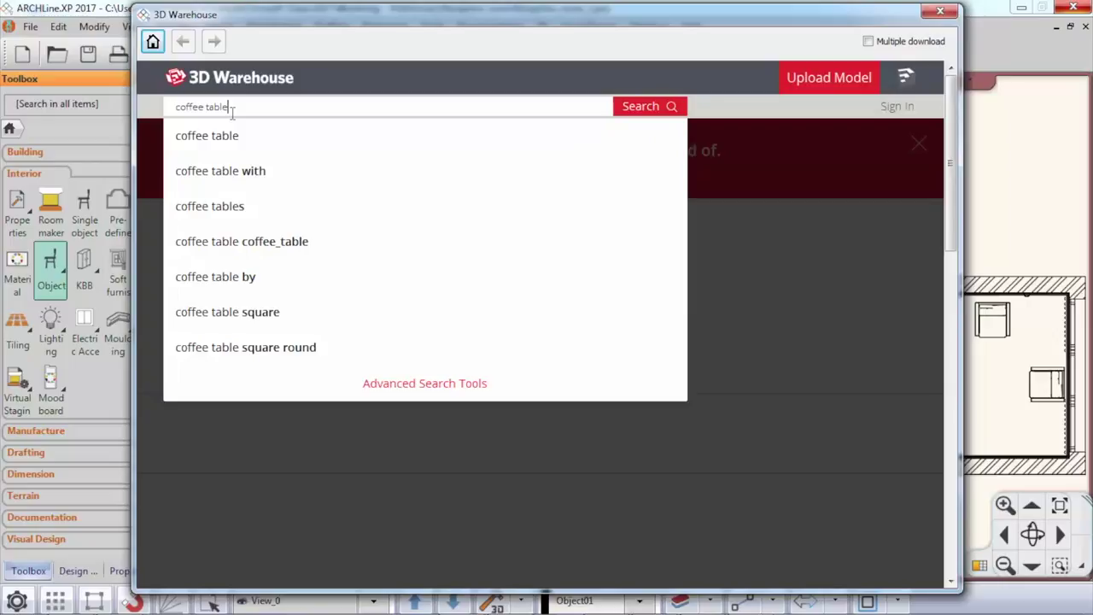
{"action": "key", "text": "Return"}
{"action": "scroll", "coordinate": [423, 258], "scroll_direction": "down", "scroll_amount": 10}
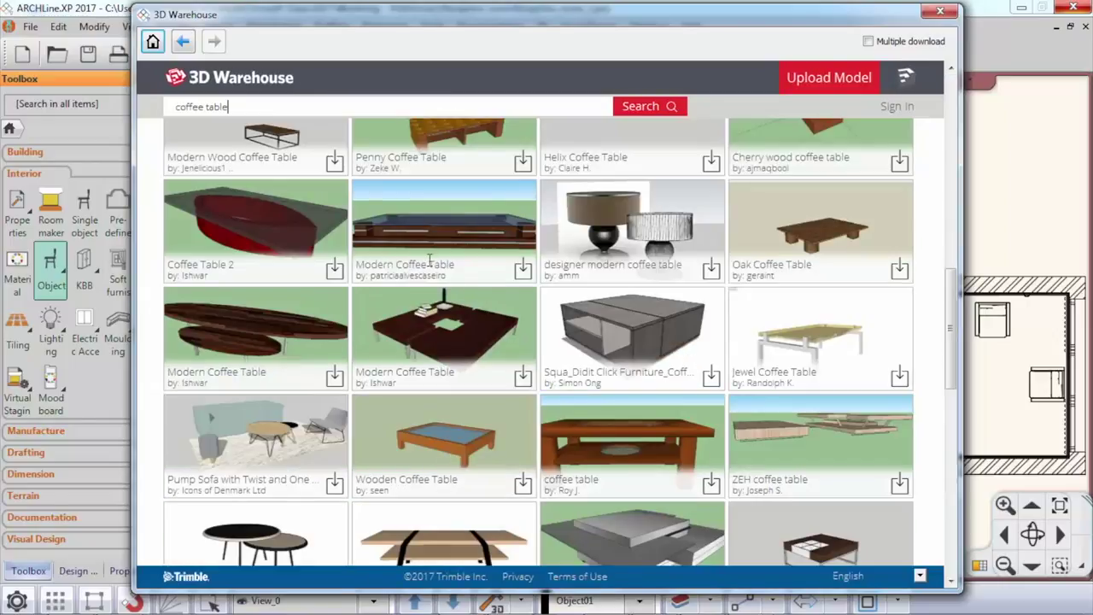
{"action": "scroll", "coordinate": [500, 285], "scroll_direction": "down", "scroll_amount": 1}
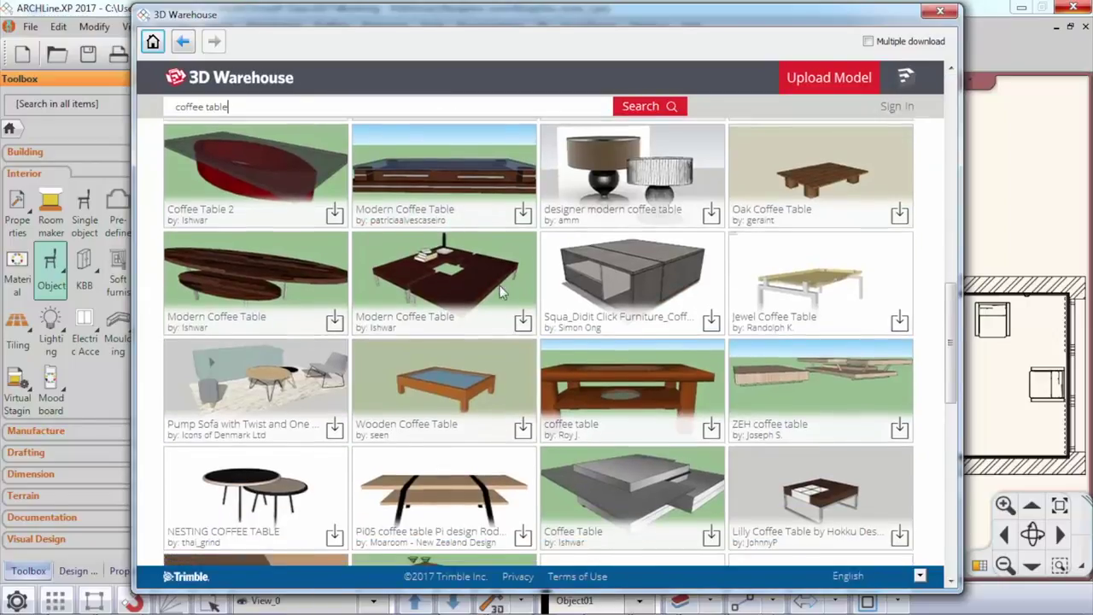
{"action": "scroll", "coordinate": [499, 285], "scroll_direction": "down", "scroll_amount": 8}
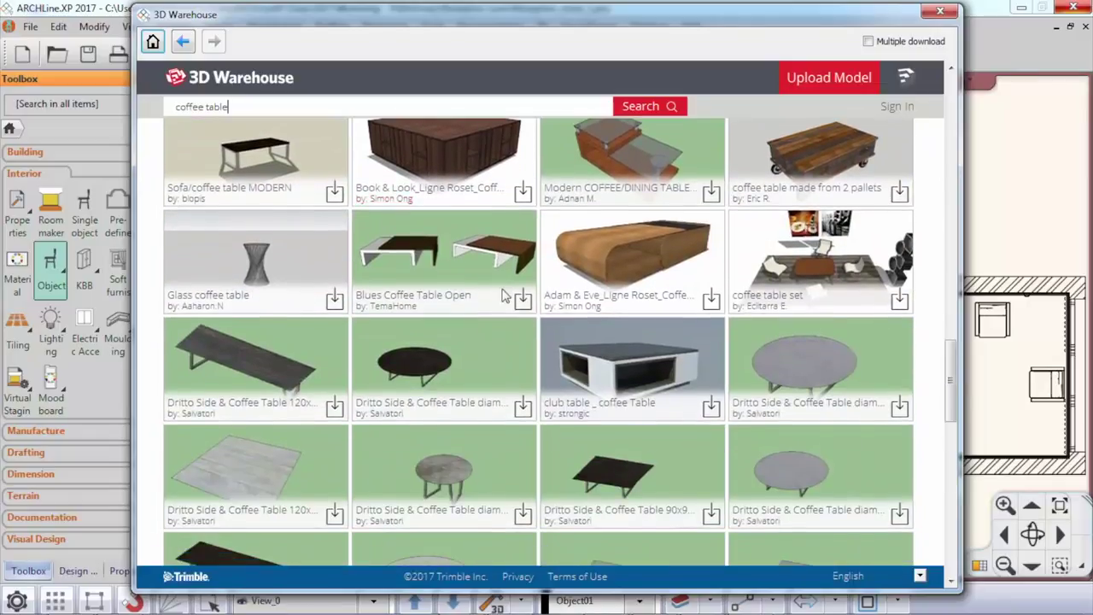
{"action": "scroll", "coordinate": [508, 301], "scroll_direction": "down", "scroll_amount": 1}
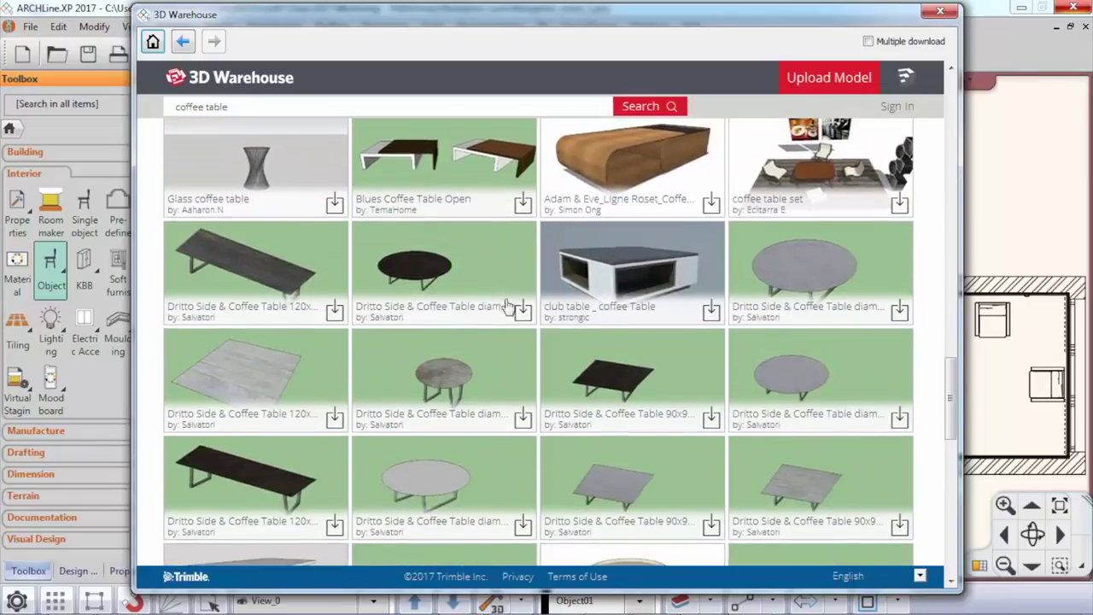
Step: Download the round Dritto coffee table as a SketchUp 2017 model
{"action": "left_click", "coordinate": [434, 294]}
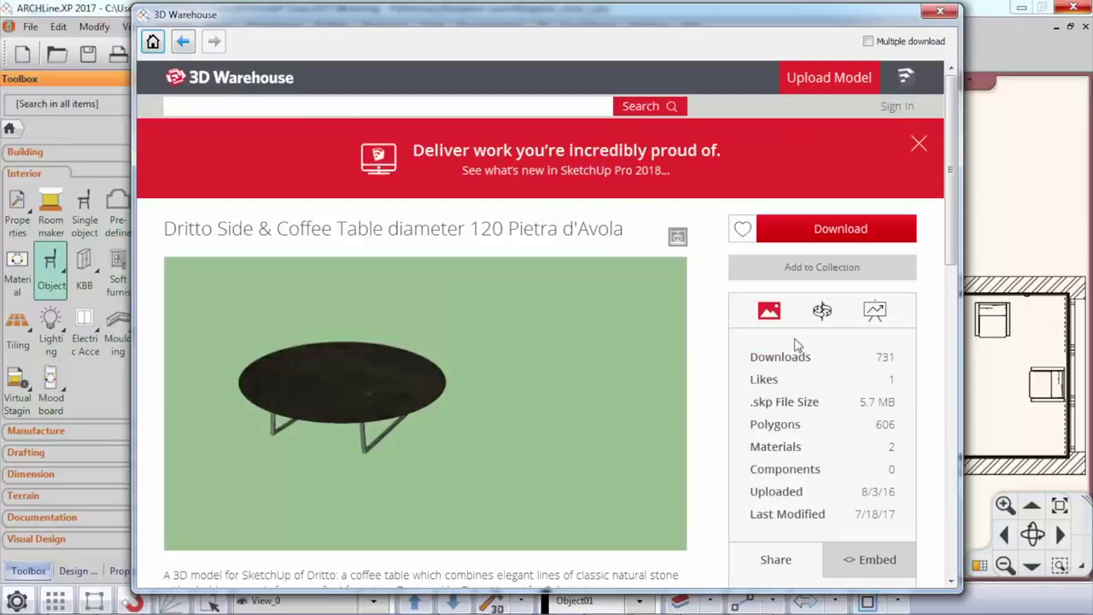
{"action": "left_click", "coordinate": [817, 231]}
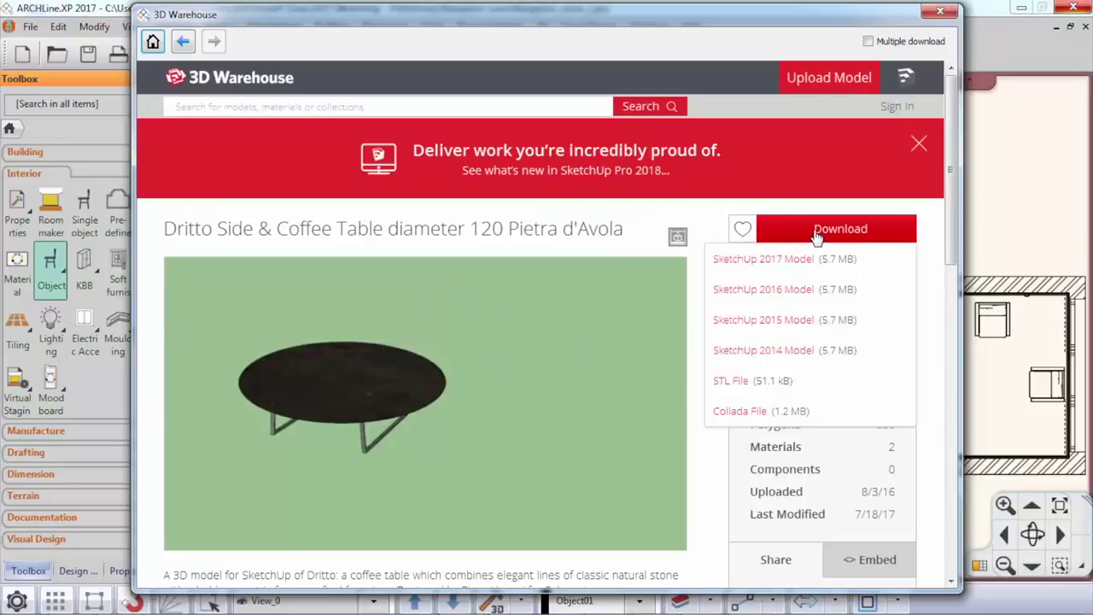
{"action": "left_click", "coordinate": [780, 268]}
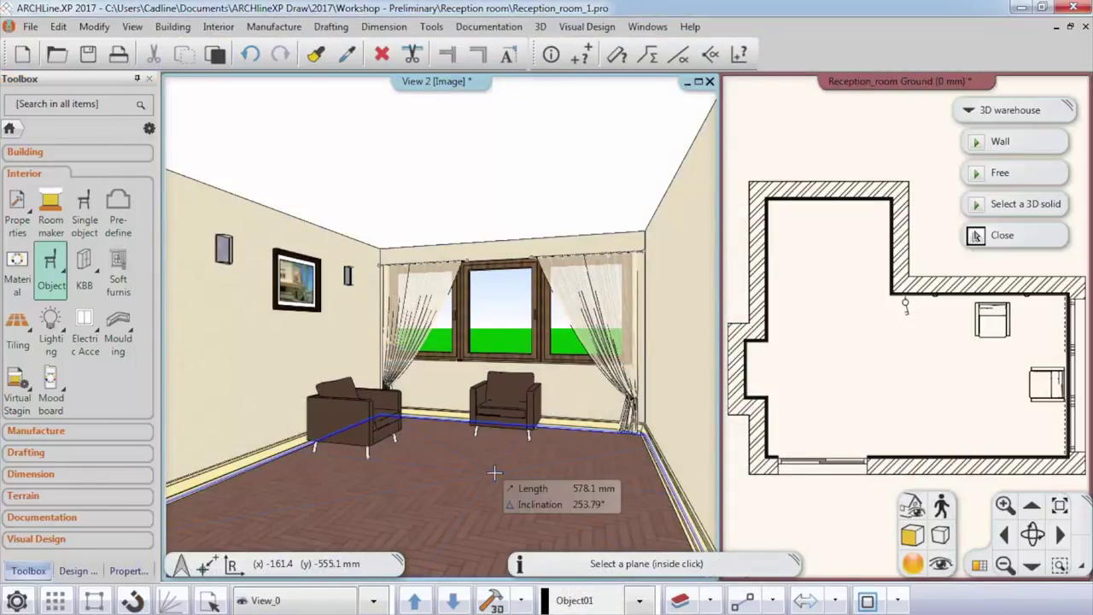
Step: Place the round coffee table on the floor and move it beside the right armchair
{"action": "left_click", "coordinate": [441, 487]}
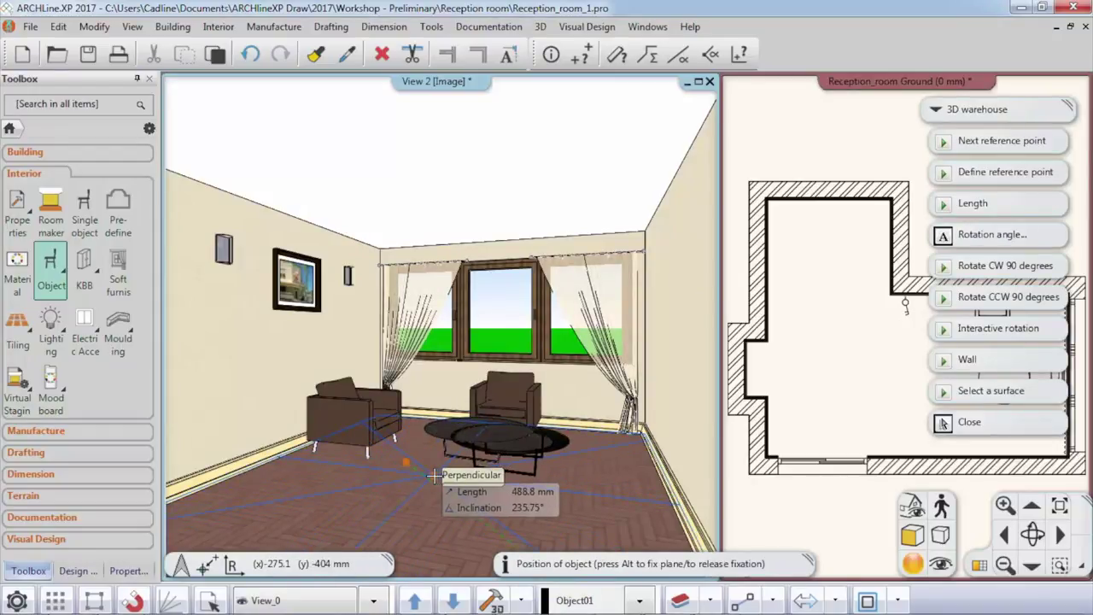
{"action": "left_click", "coordinate": [432, 475]}
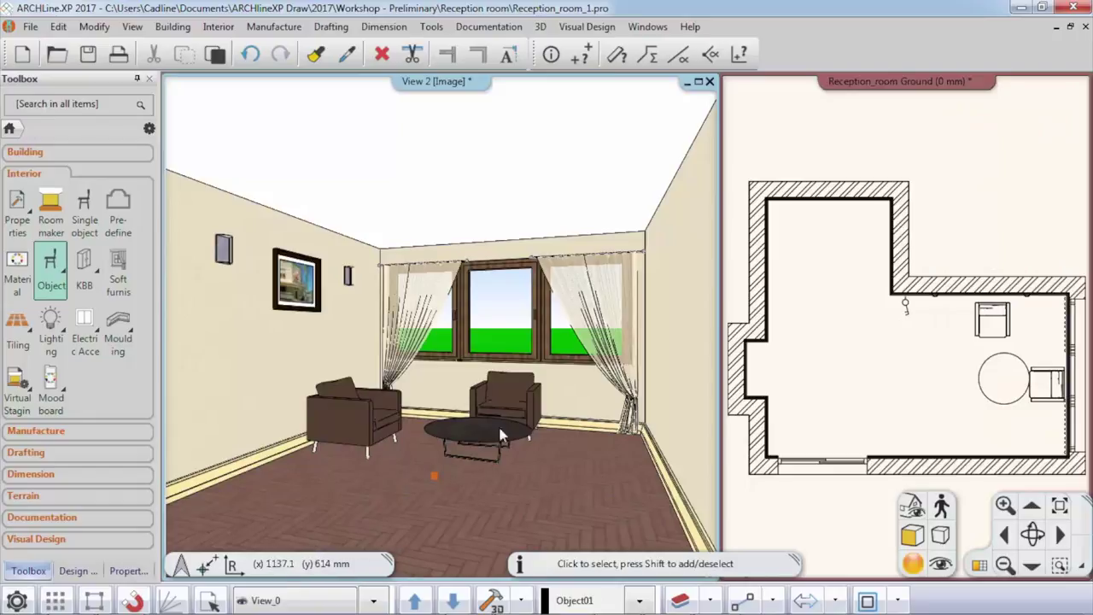
{"action": "left_click", "coordinate": [984, 386]}
{"action": "left_click", "coordinate": [984, 386]}
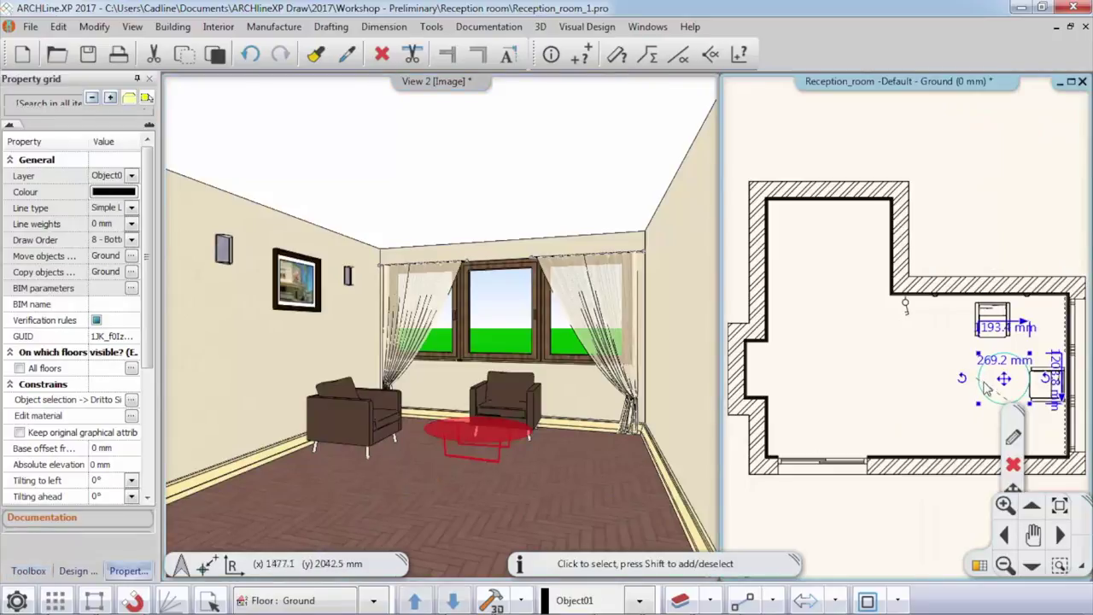
{"action": "mouse_move", "coordinate": [1015, 397]}
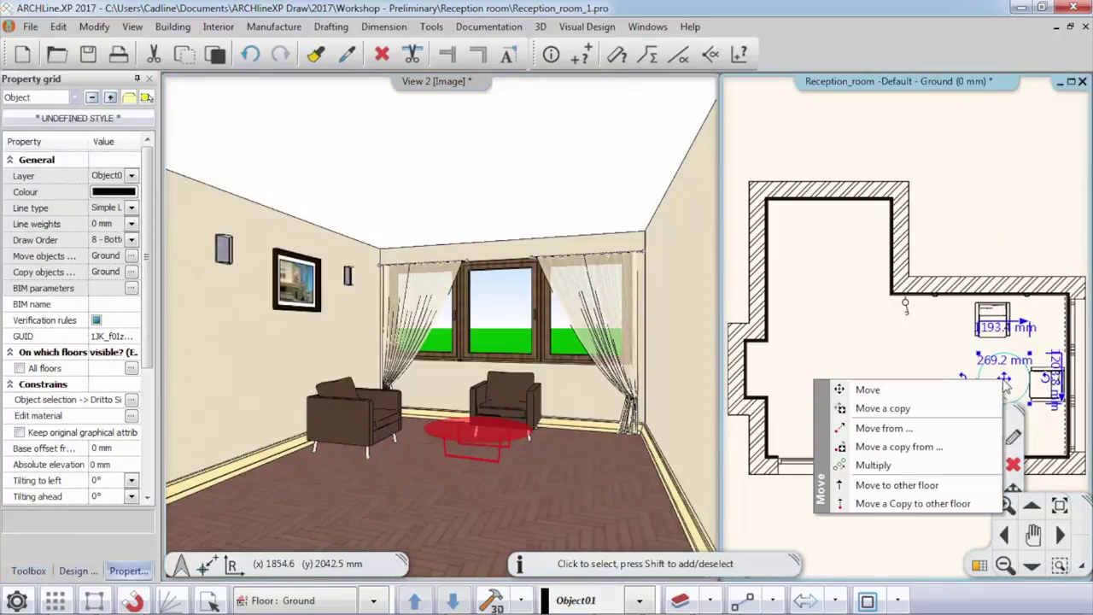
{"action": "left_click", "coordinate": [947, 389]}
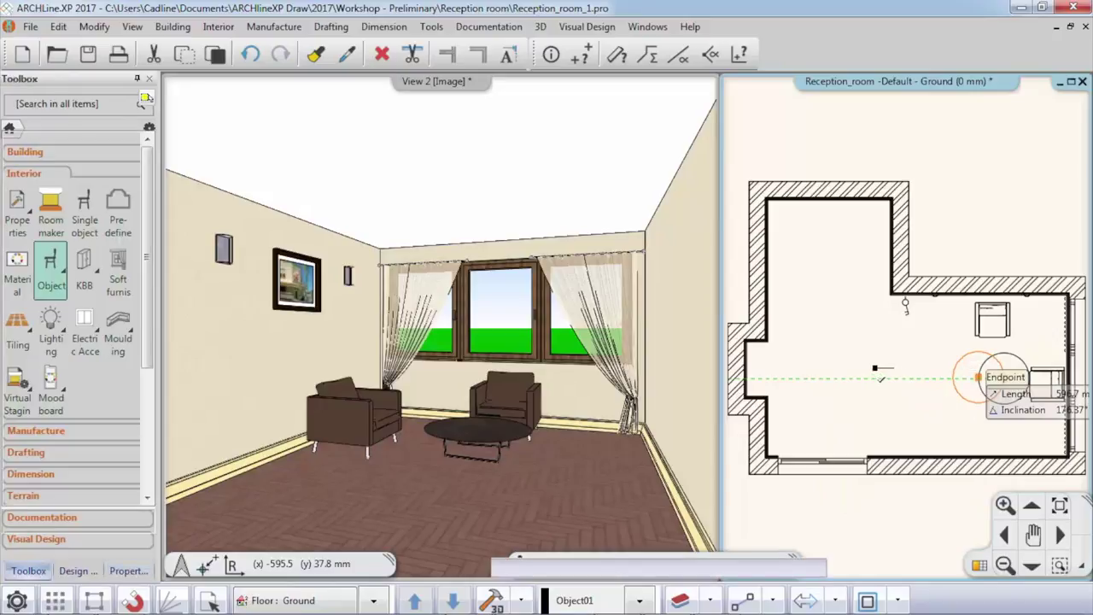
{"action": "left_click", "coordinate": [979, 377]}
{"action": "key", "text": "Escape"}
Step: Rotate the upper armchair to a new angle in the floor plan
{"action": "left_click", "coordinate": [973, 339]}
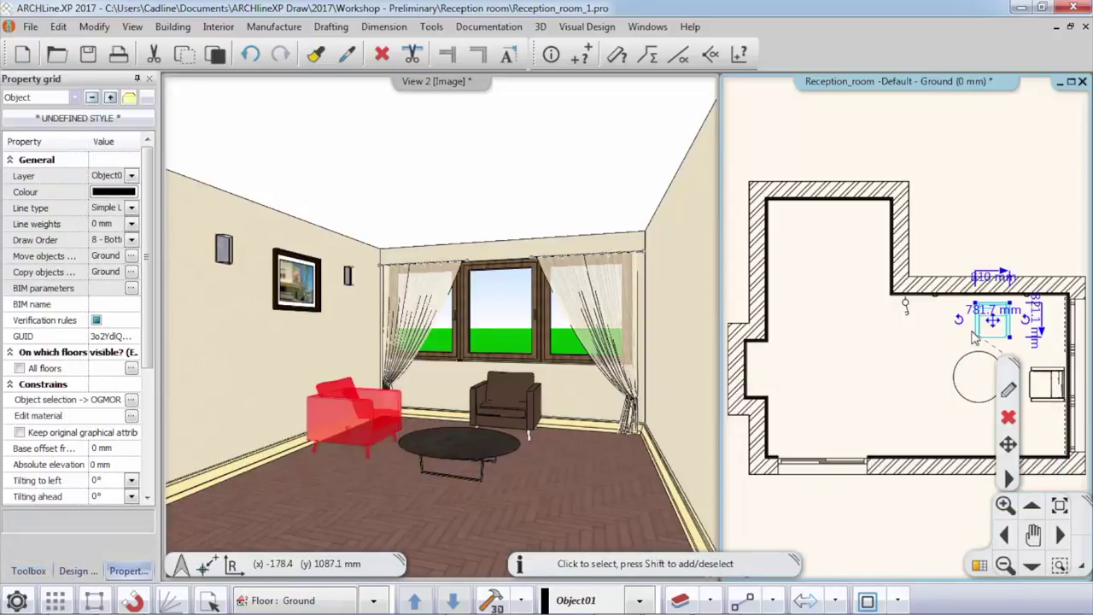
{"action": "mouse_move", "coordinate": [974, 335]}
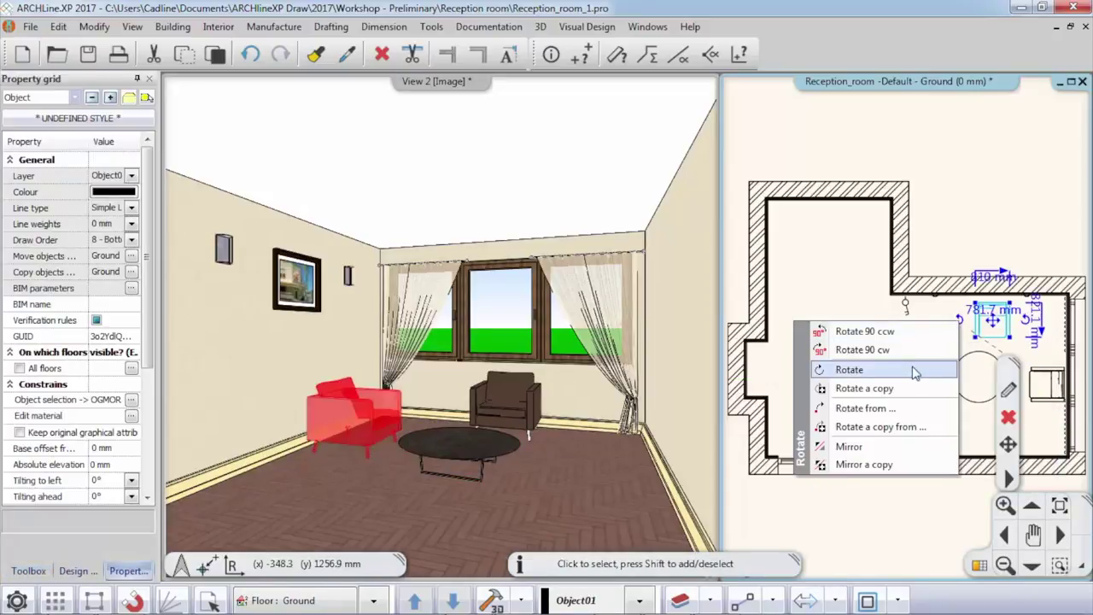
{"action": "left_click", "coordinate": [905, 368]}
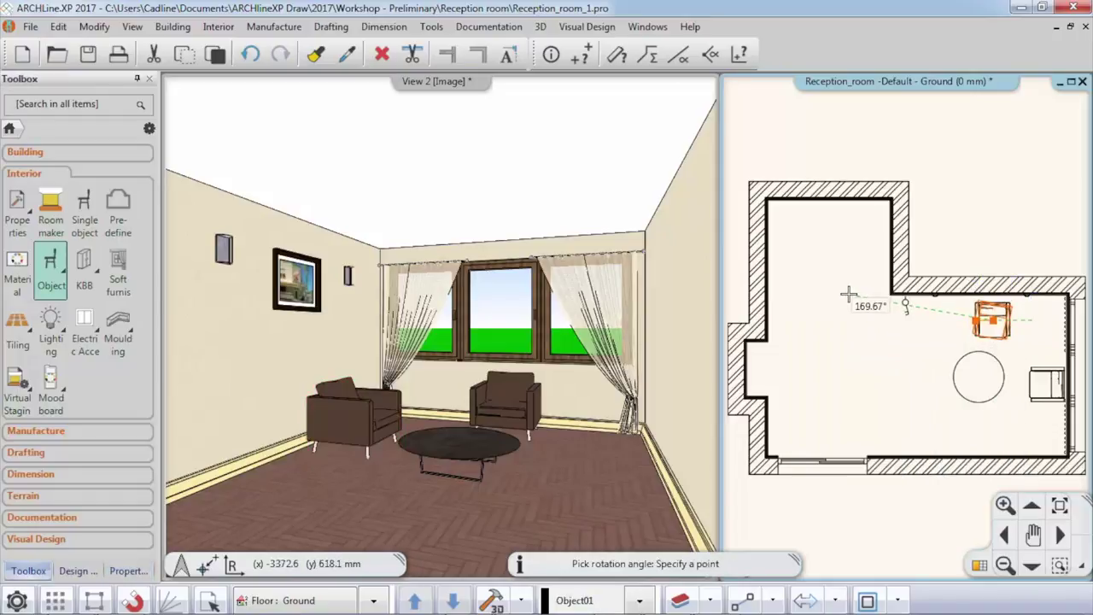
{"action": "left_click", "coordinate": [863, 348]}
{"action": "left_click", "coordinate": [870, 384]}
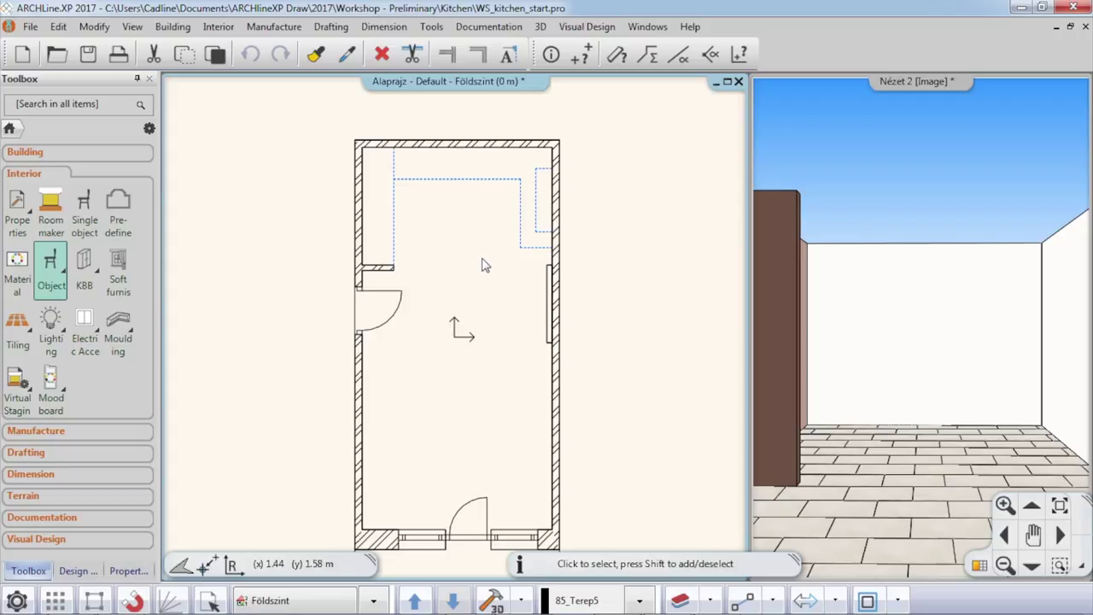
Step: Start Customized Cabinet from the Toolbox's Manufacture tools
{"action": "left_click", "coordinate": [53, 432]}
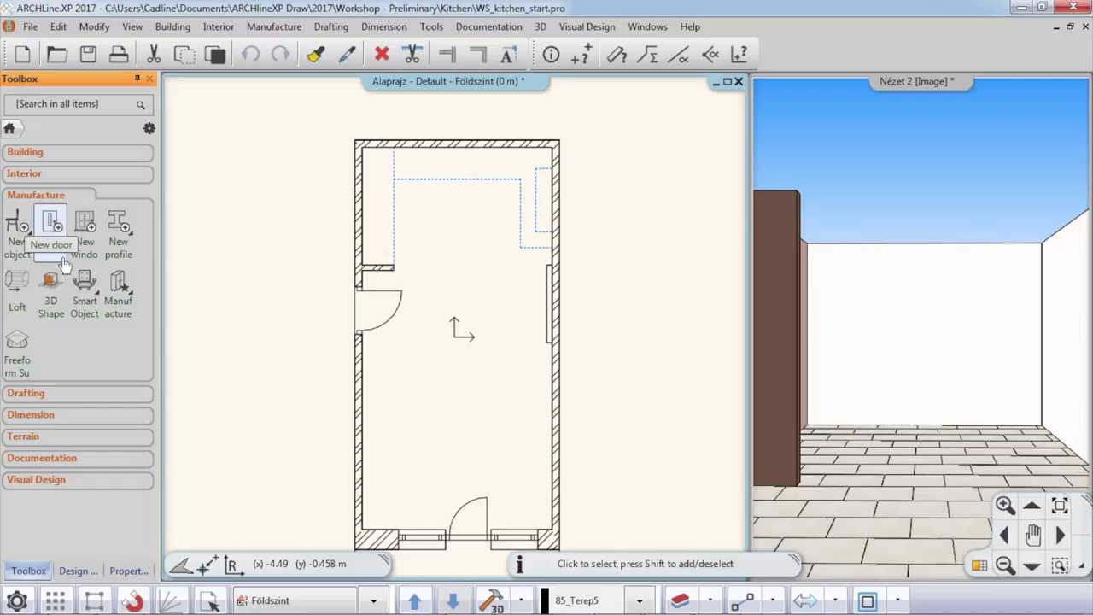
{"action": "left_click", "coordinate": [118, 287]}
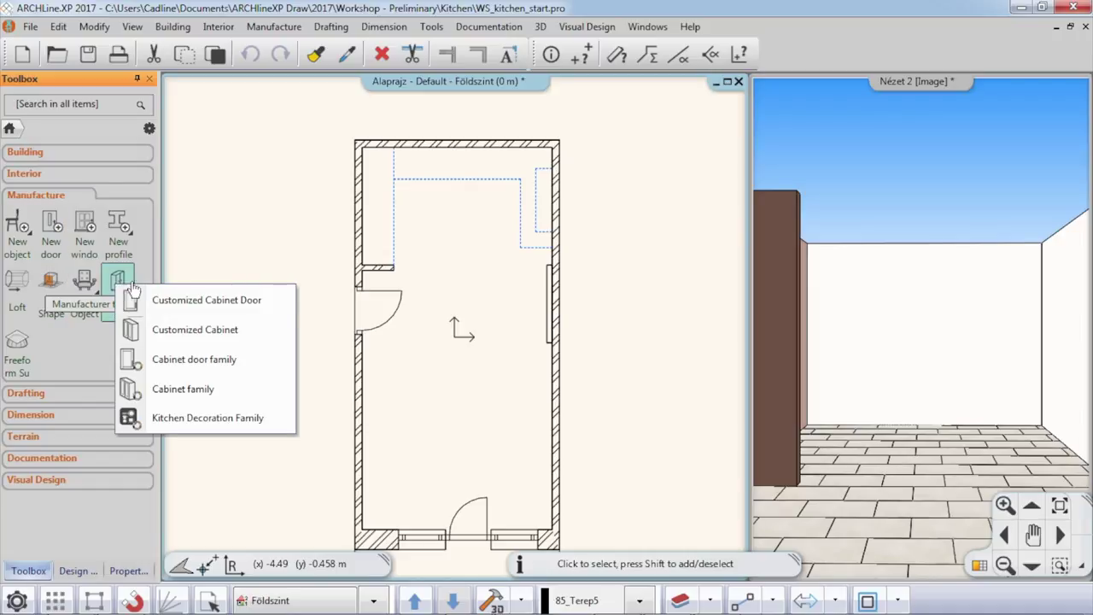
{"action": "left_click", "coordinate": [199, 333]}
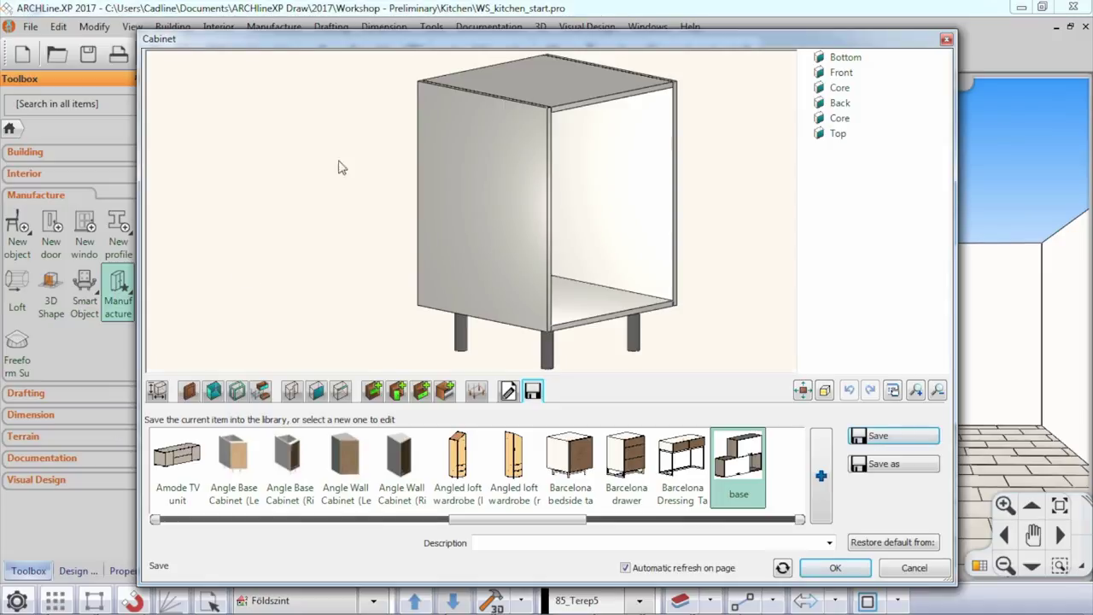
Step: Load 'Small base cabinet' from the cabinet library and confirm it for placement
{"action": "left_click", "coordinate": [157, 391]}
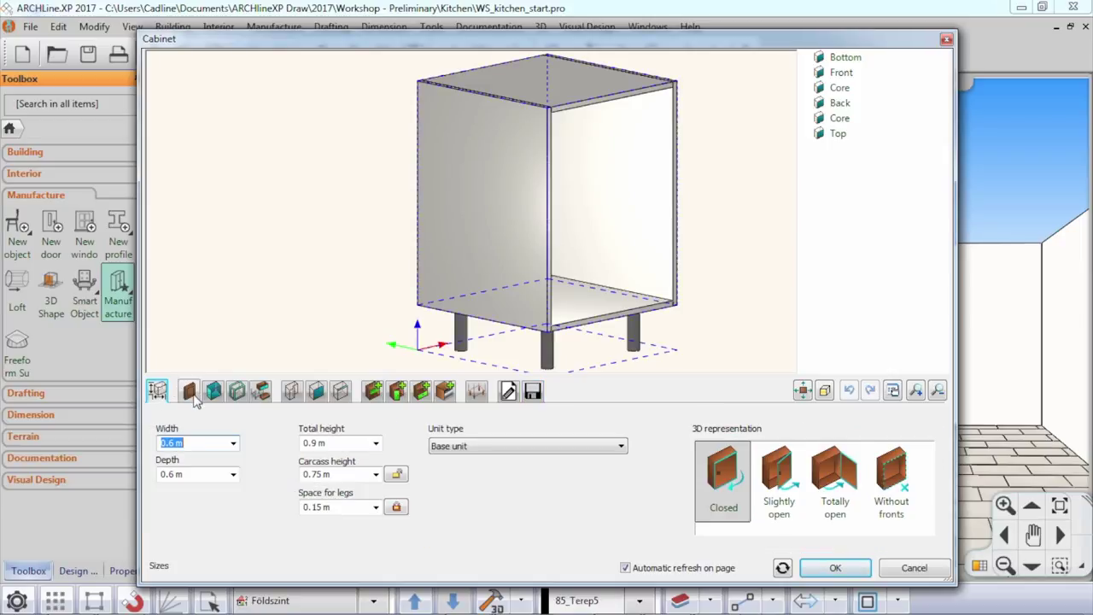
{"action": "left_click", "coordinate": [191, 393]}
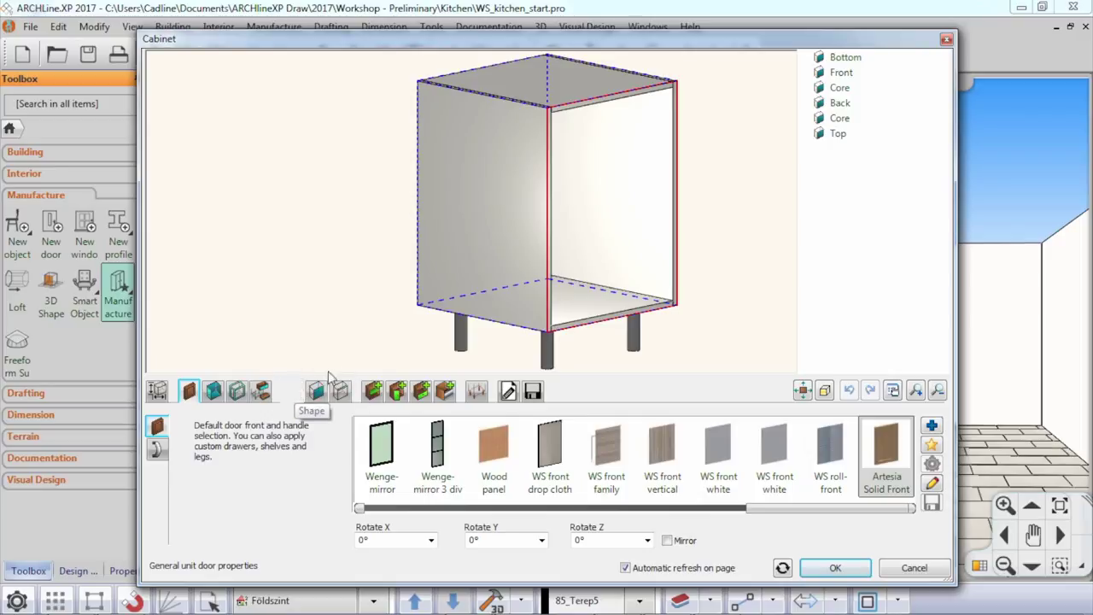
{"action": "left_click", "coordinate": [532, 390]}
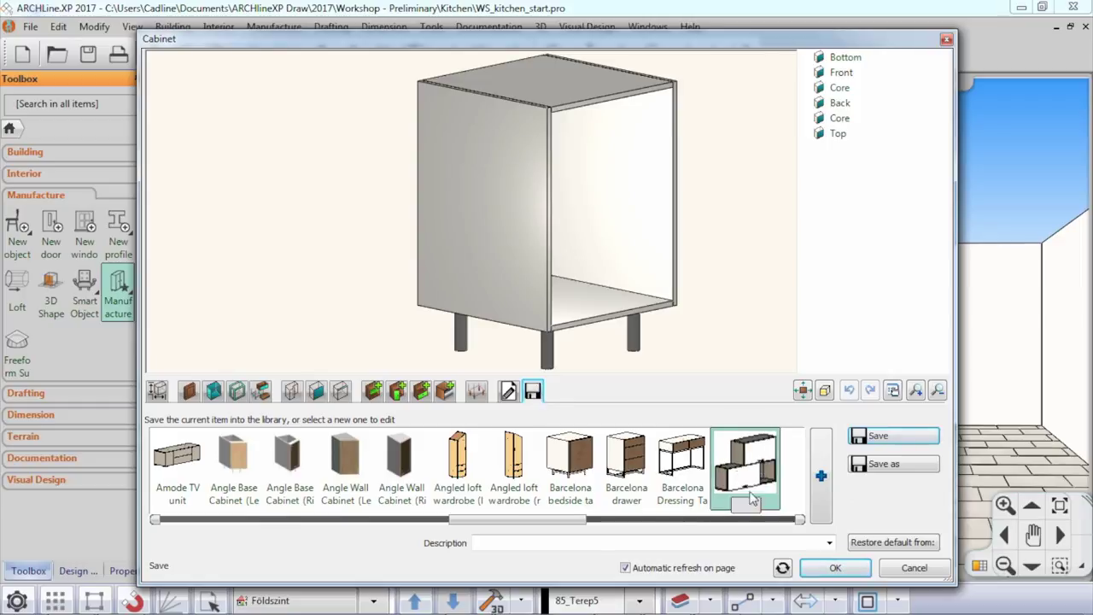
{"action": "left_click_drag", "start_coordinate": [554, 525], "coordinate": [694, 527]}
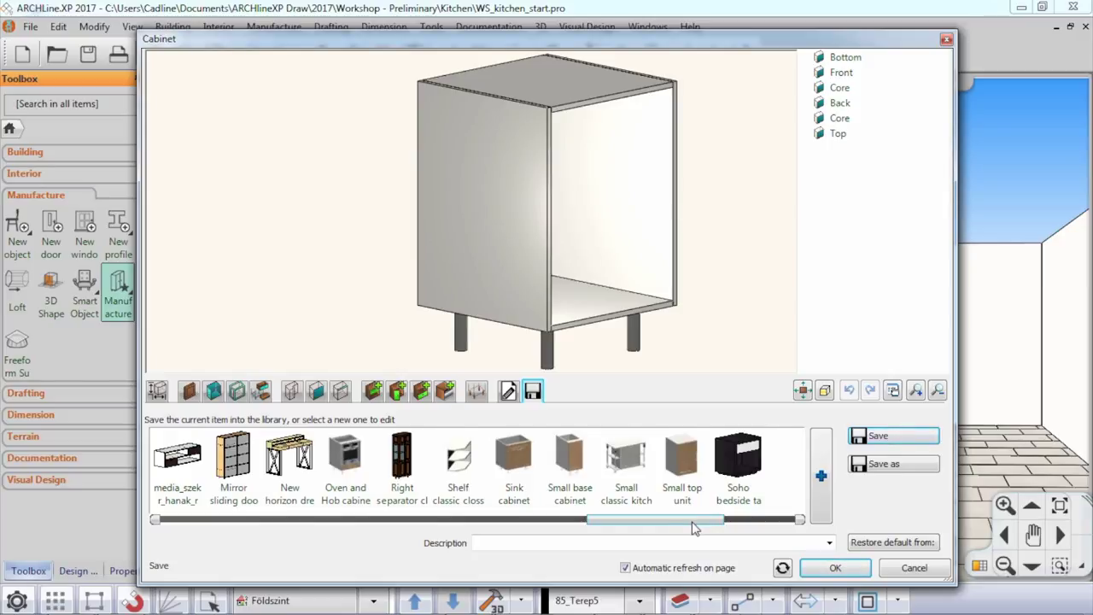
{"action": "left_click_drag", "start_coordinate": [693, 528], "coordinate": [707, 528]}
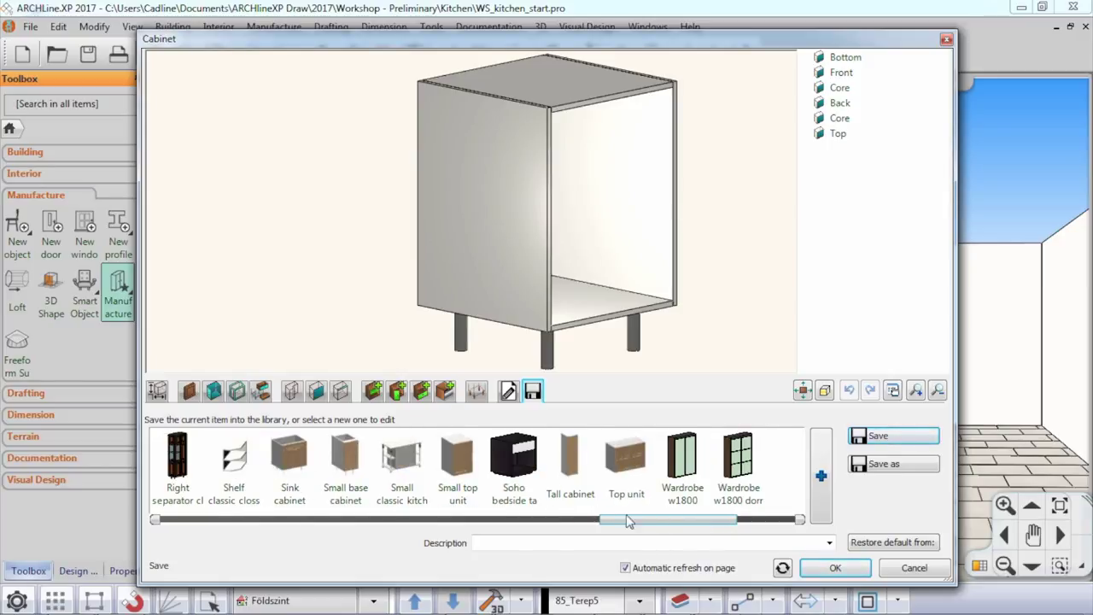
{"action": "left_click", "coordinate": [357, 462]}
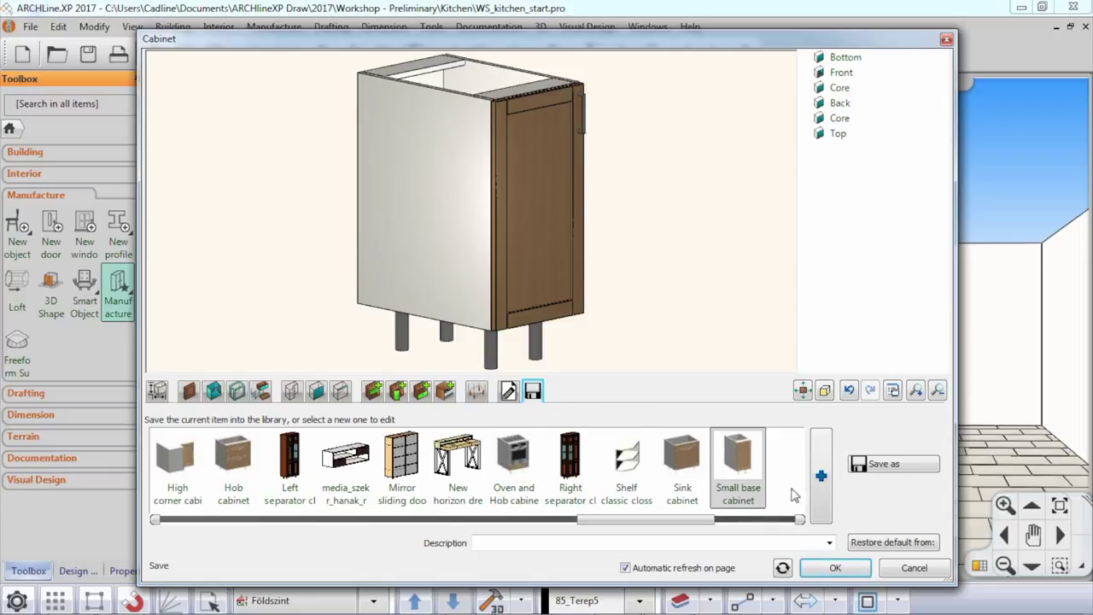
{"action": "left_click", "coordinate": [833, 568]}
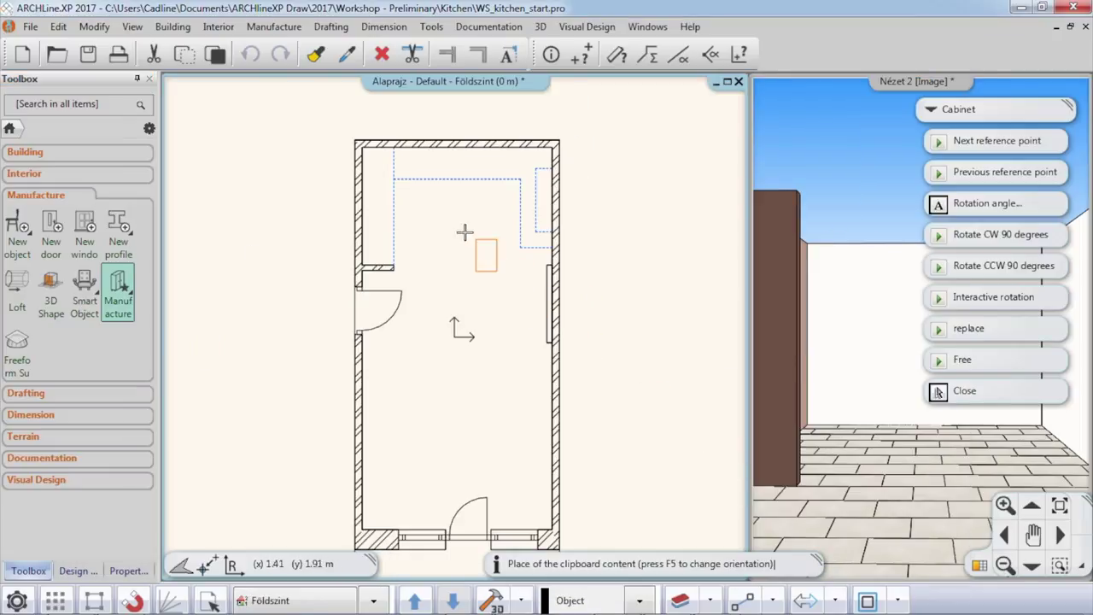
Step: Paste two Small base cabinet copies side by side against the kitchen's top wall
{"action": "scroll", "coordinate": [453, 264], "scroll_direction": "up", "scroll_amount": 3}
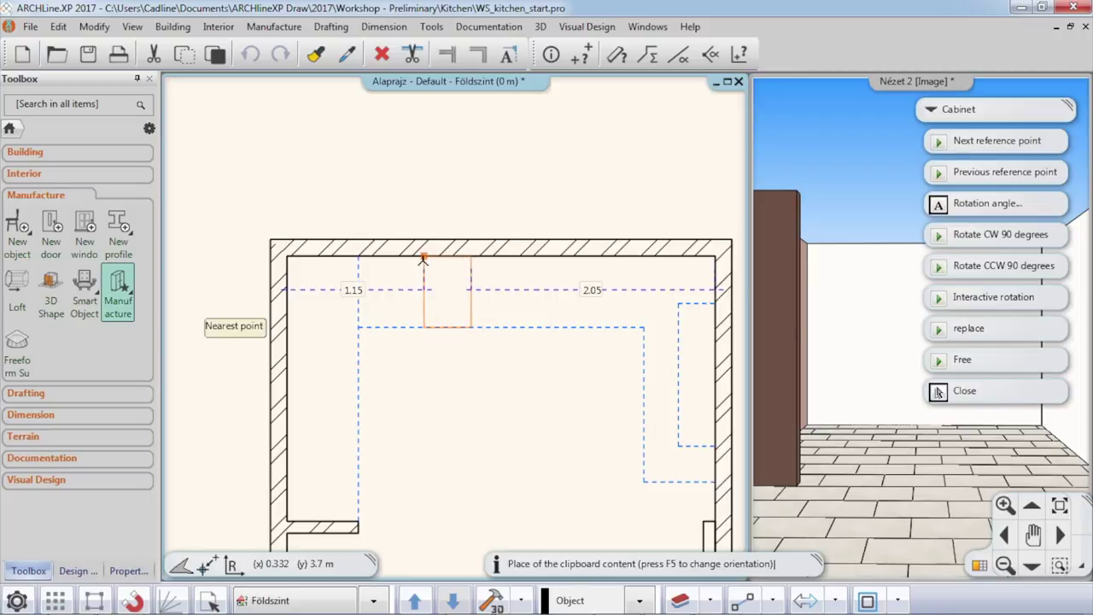
{"action": "left_click", "coordinate": [424, 258]}
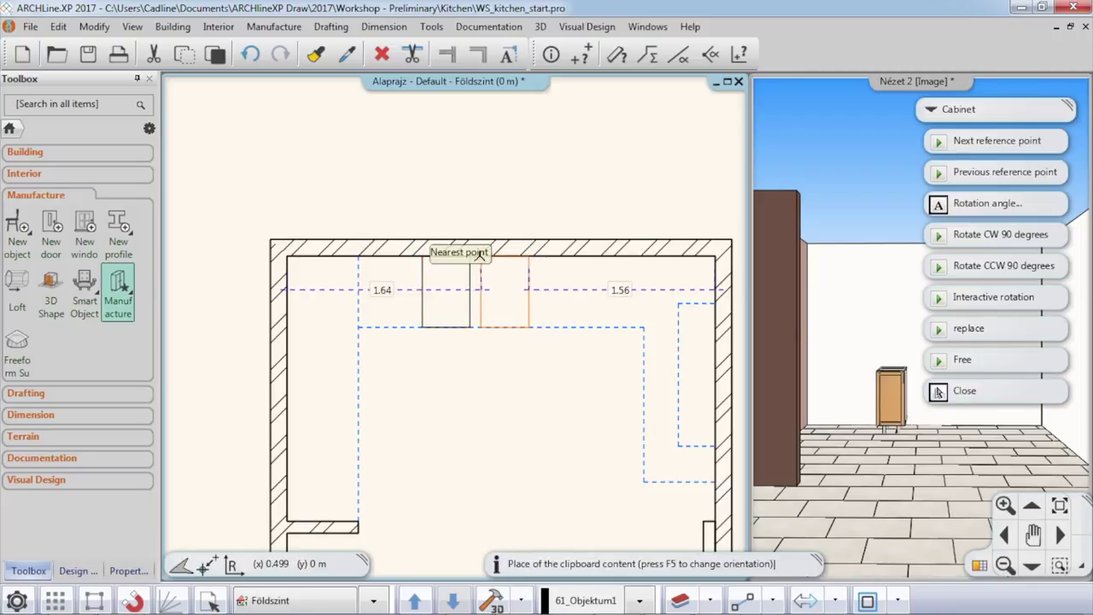
{"action": "left_click", "coordinate": [470, 257]}
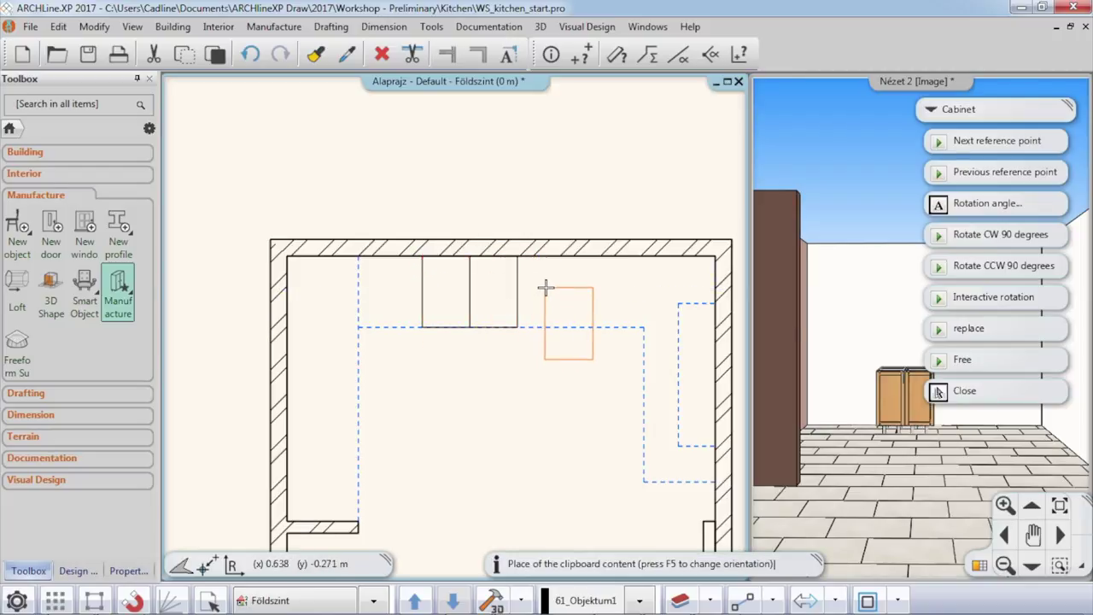
{"action": "key", "text": "Escape"}
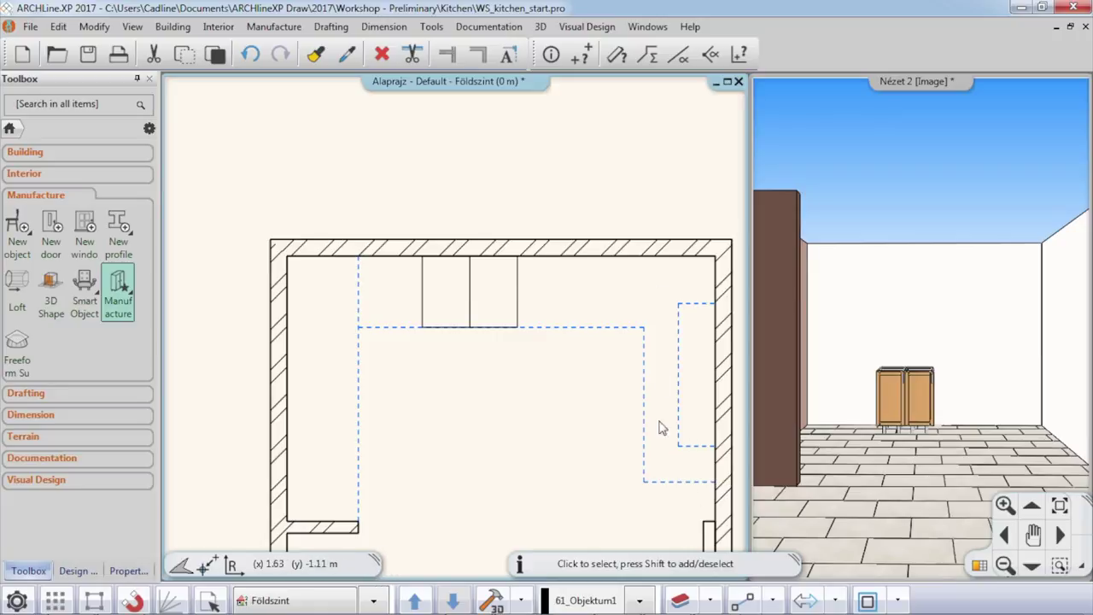
Step: Change the second cabinet's width from 0.4 m to 0.9 m
{"action": "left_click", "coordinate": [494, 295]}
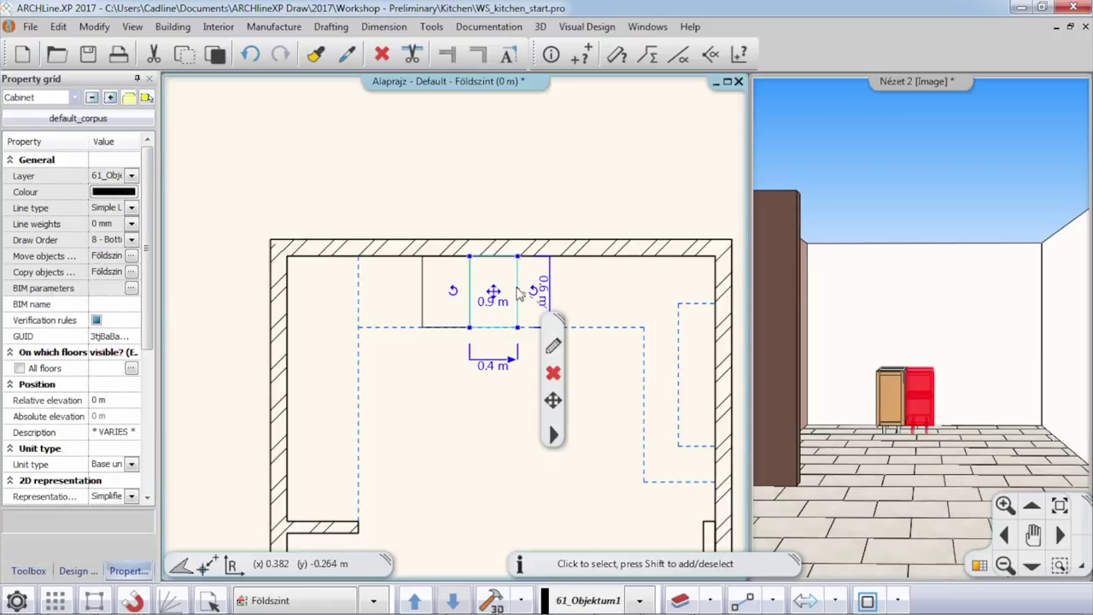
{"action": "left_click", "coordinate": [495, 367]}
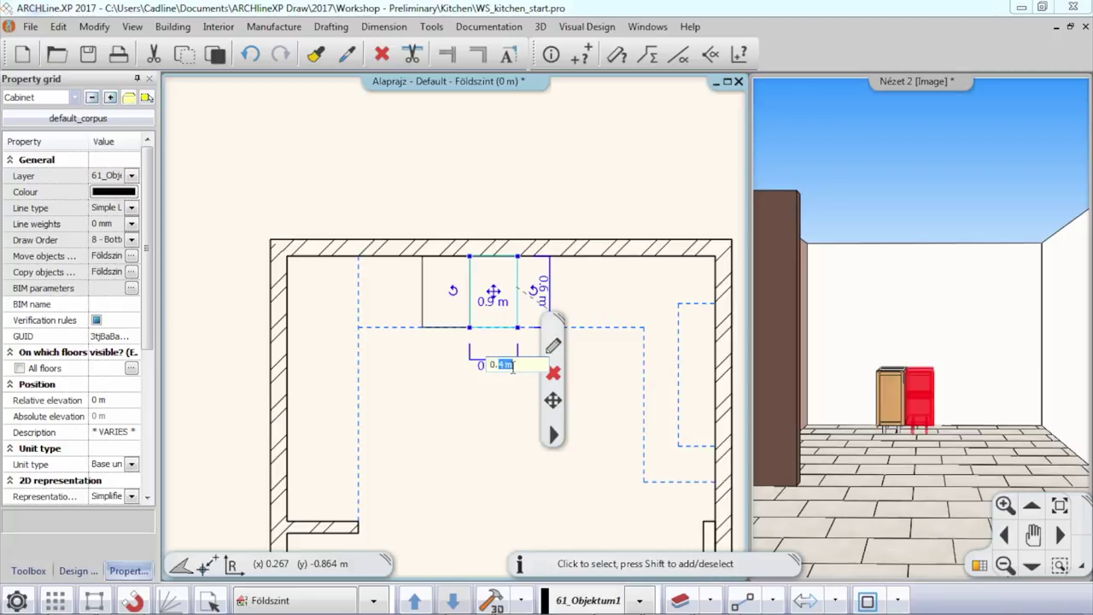
{"action": "type", "text": "0.9"}
{"action": "key", "text": "Return"}
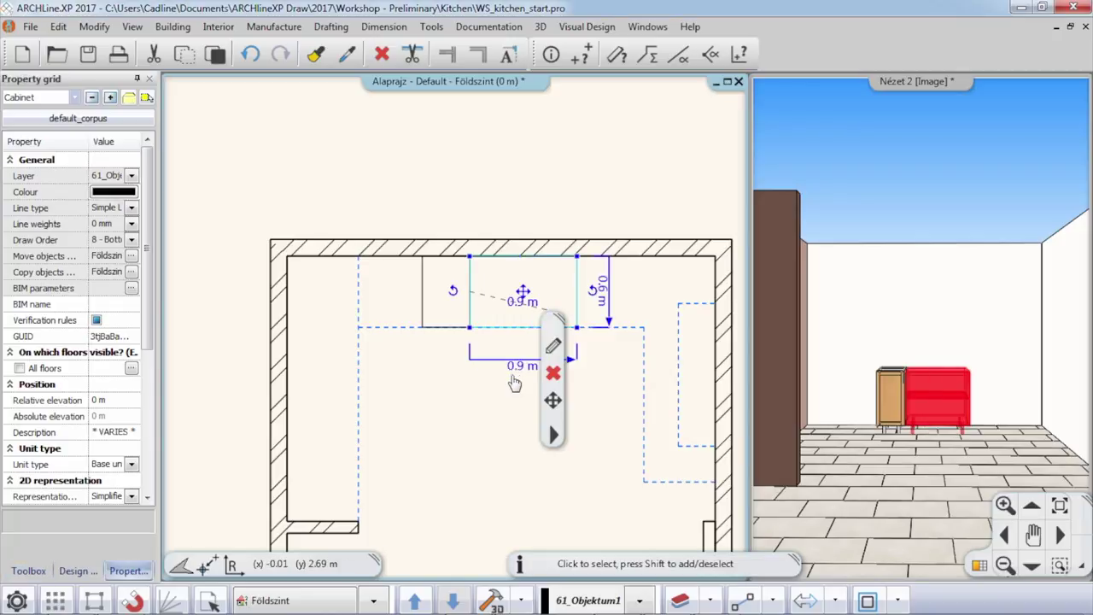
Step: Reselect the widened 0.9 m cabinet and open it in the Cabinet editor
{"action": "left_click", "coordinate": [493, 451]}
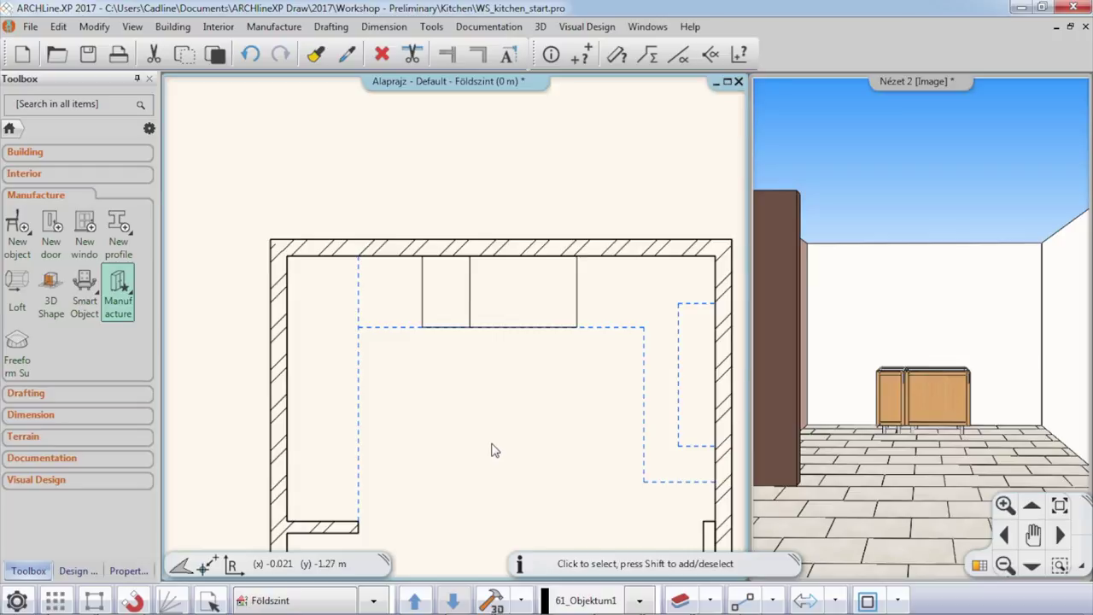
{"action": "left_click", "coordinate": [579, 289]}
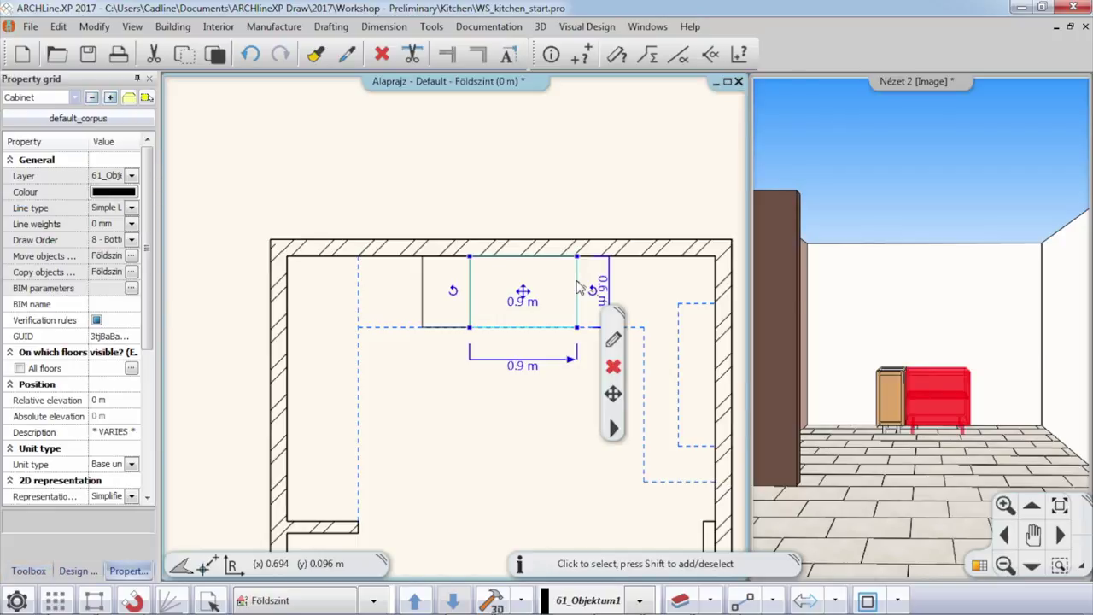
{"action": "left_click", "coordinate": [613, 343]}
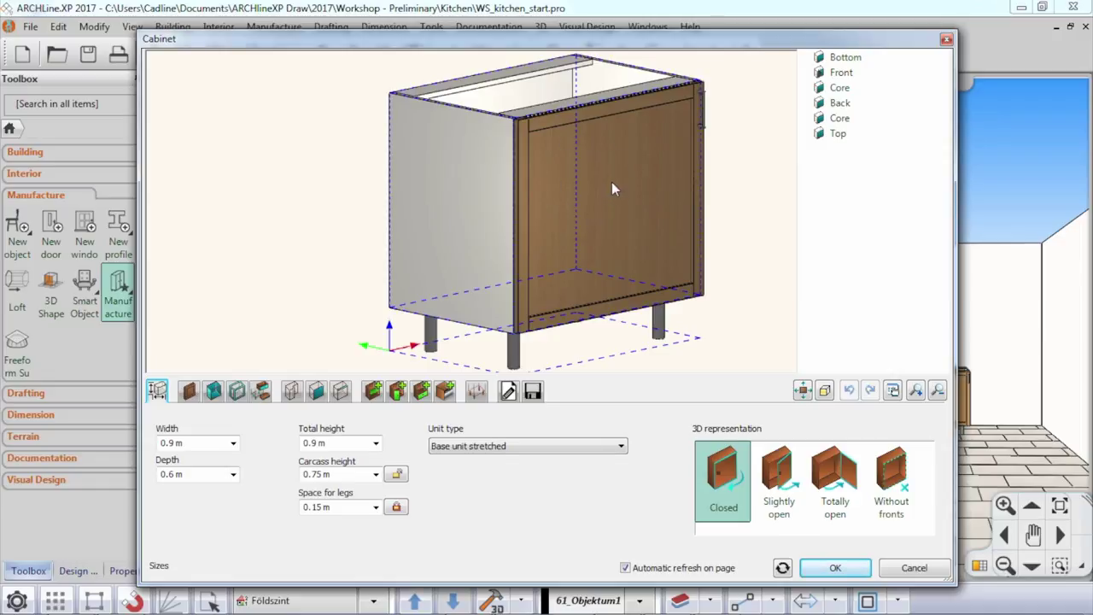
Step: Switch the cabinet front to the '2, 3 or 4 sided' type, giving two 0.45 m doors
{"action": "left_click", "coordinate": [398, 391]}
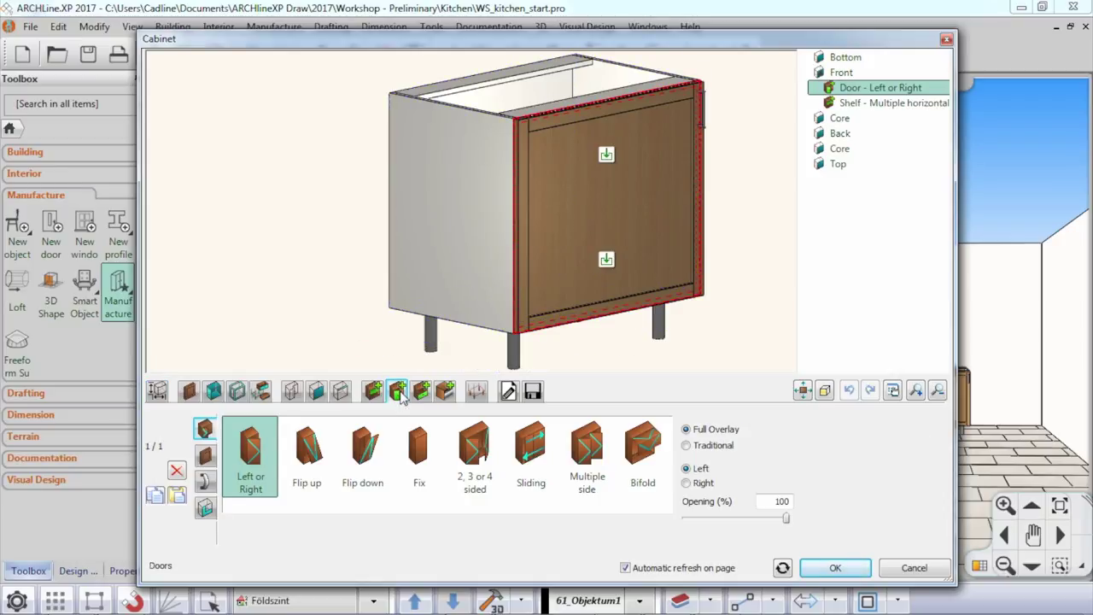
{"action": "left_click", "coordinate": [488, 448]}
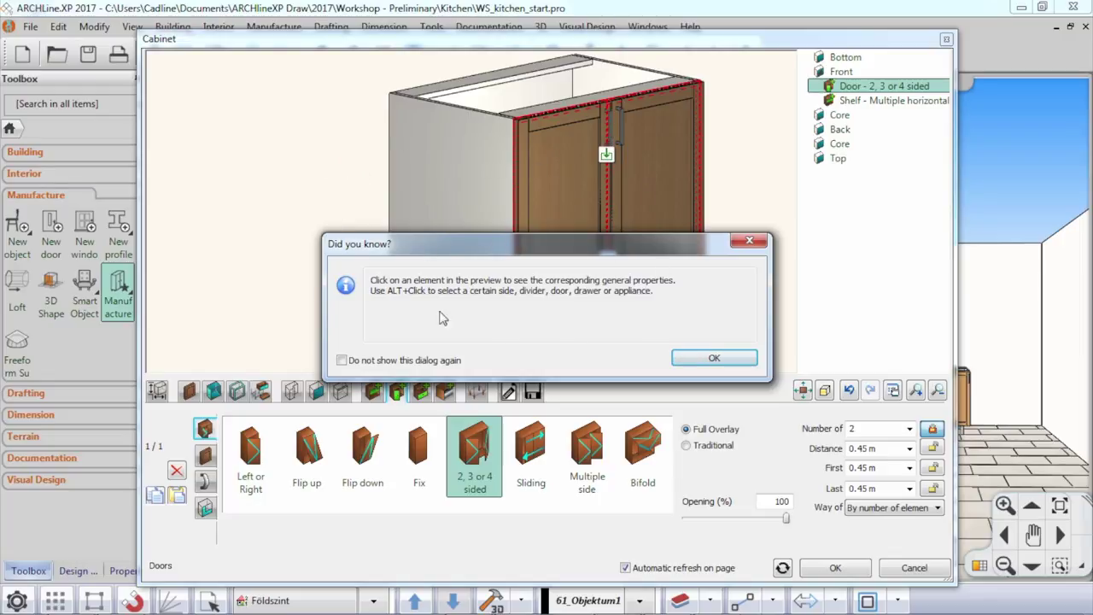
{"action": "left_click", "coordinate": [710, 360]}
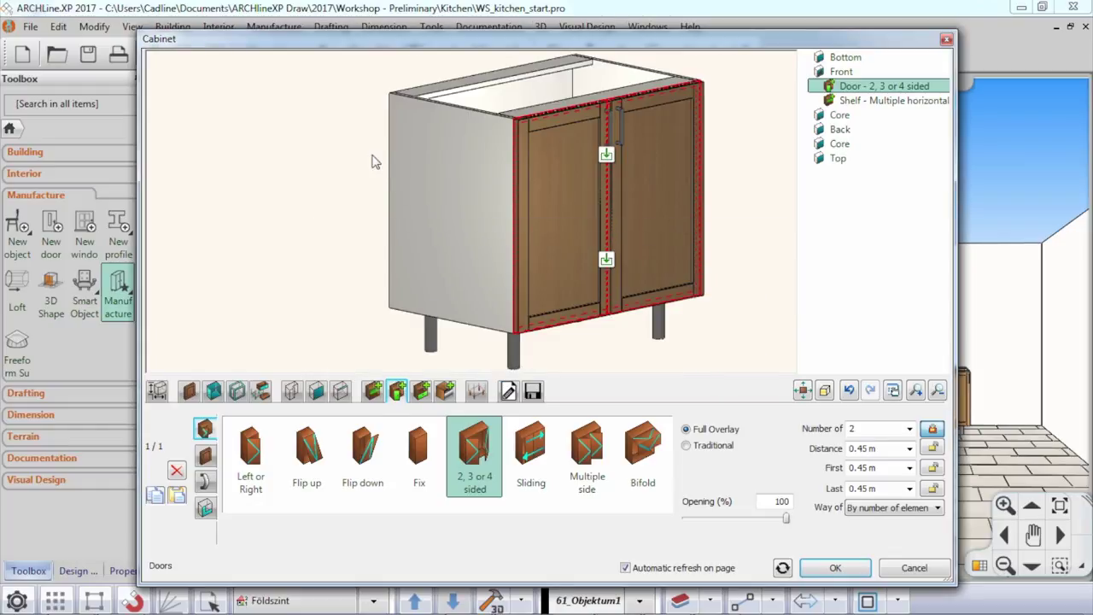
{"action": "left_click_drag", "start_coordinate": [369, 153], "coordinate": [346, 188]}
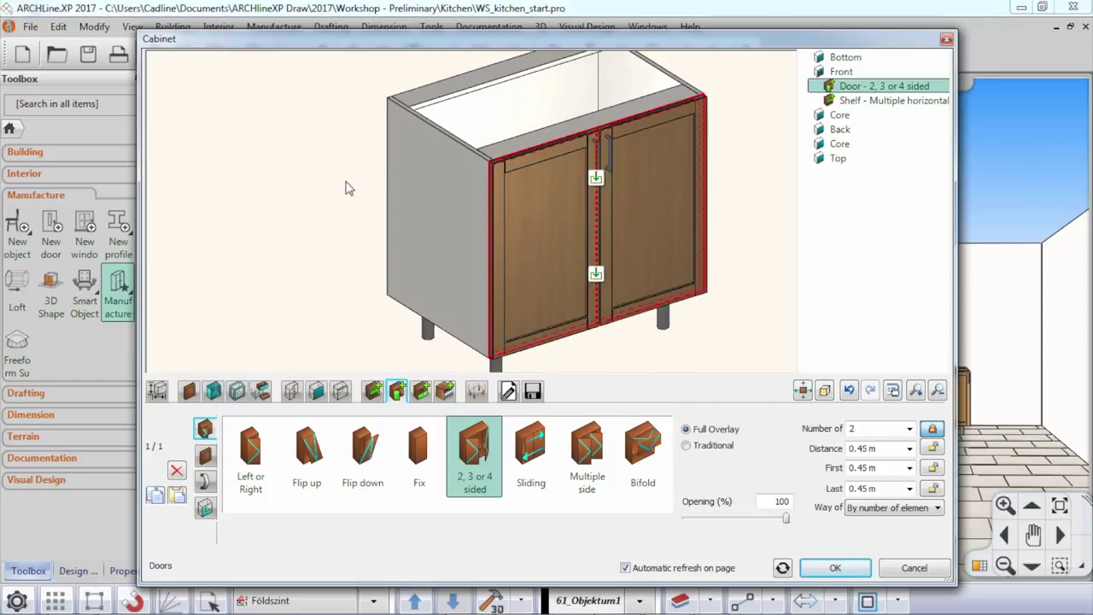
{"action": "left_click_drag", "start_coordinate": [535, 205], "coordinate": [288, 187]}
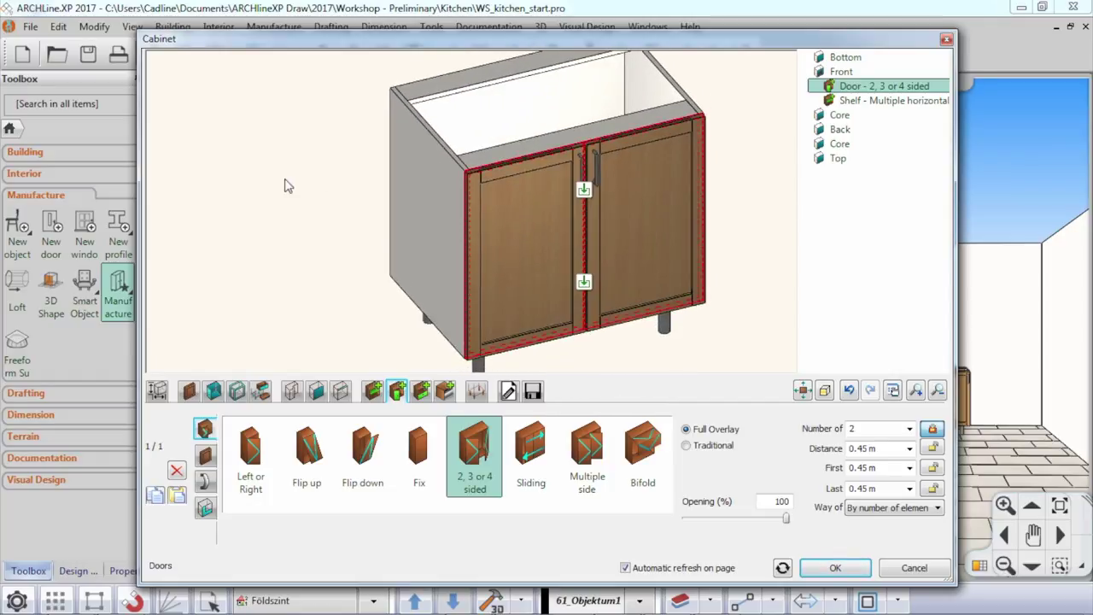
{"action": "left_click", "coordinate": [158, 390]}
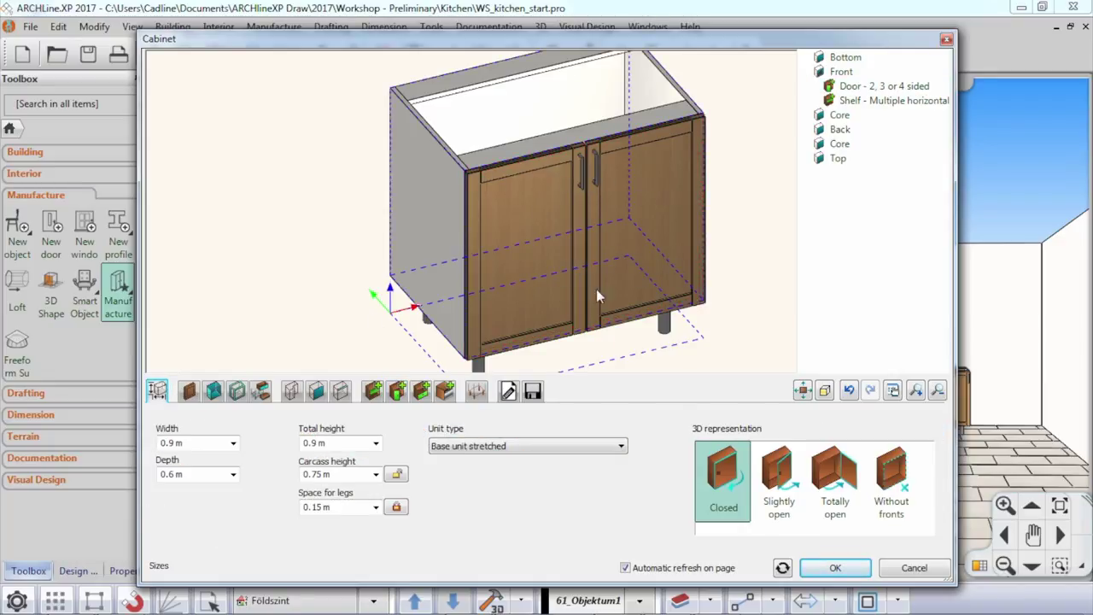
Step: Show the doors totally open, add a single horizontal shelf at 300 mm, and apply
{"action": "left_click", "coordinate": [836, 480]}
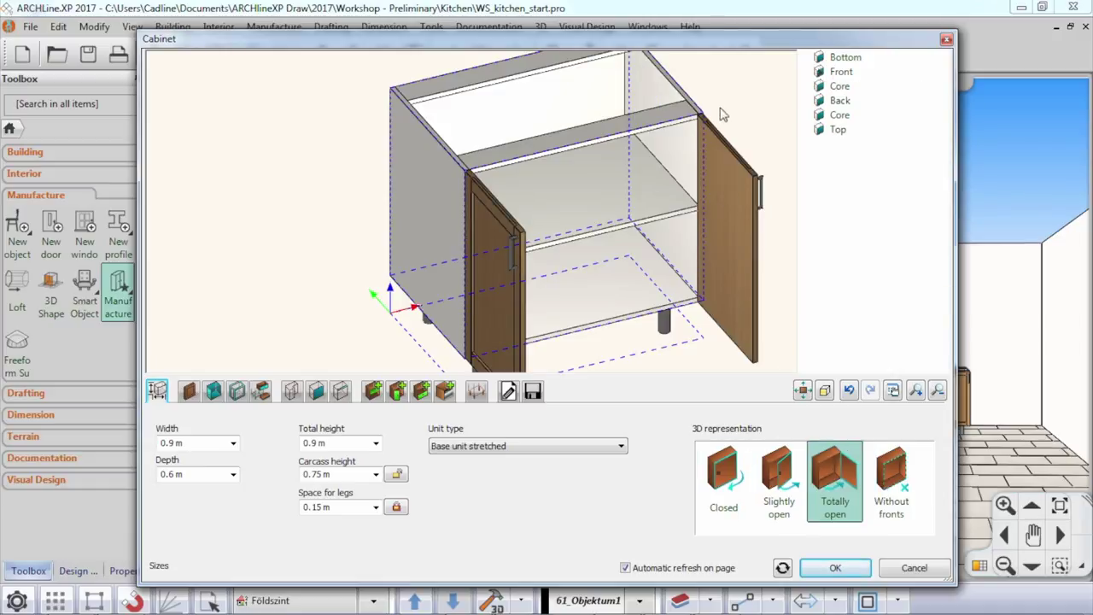
{"action": "left_click_drag", "start_coordinate": [721, 114], "coordinate": [536, 174]}
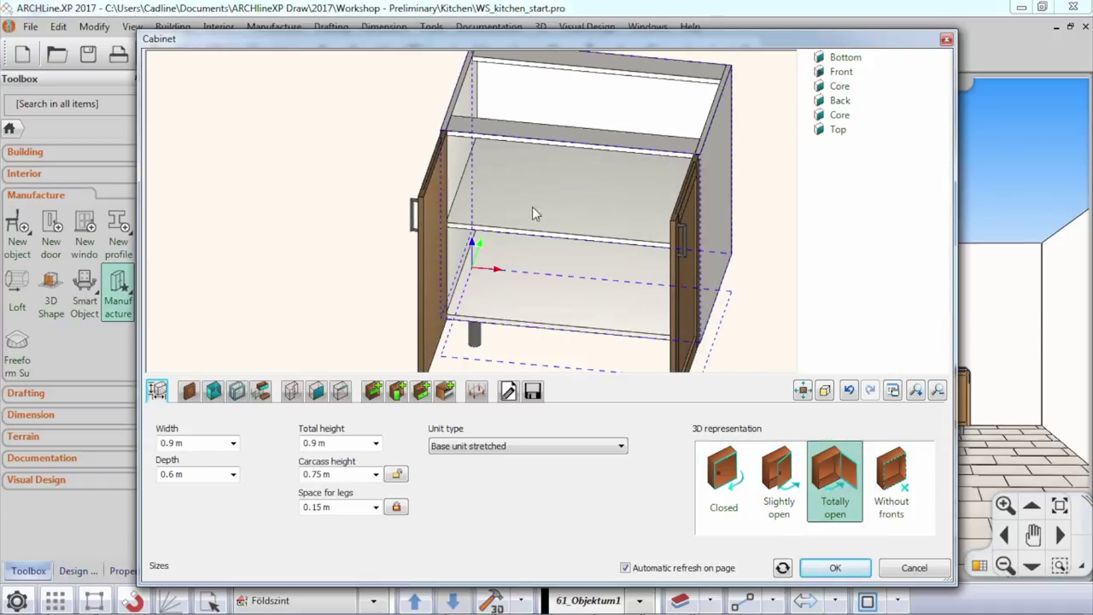
{"action": "left_click", "coordinate": [376, 392]}
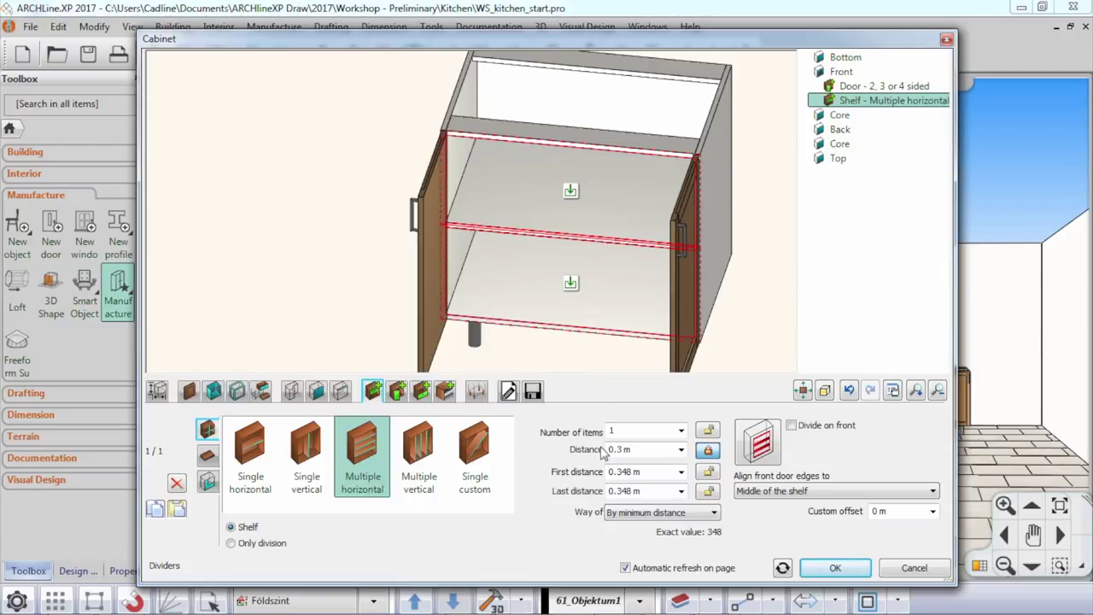
{"action": "left_click", "coordinate": [262, 453]}
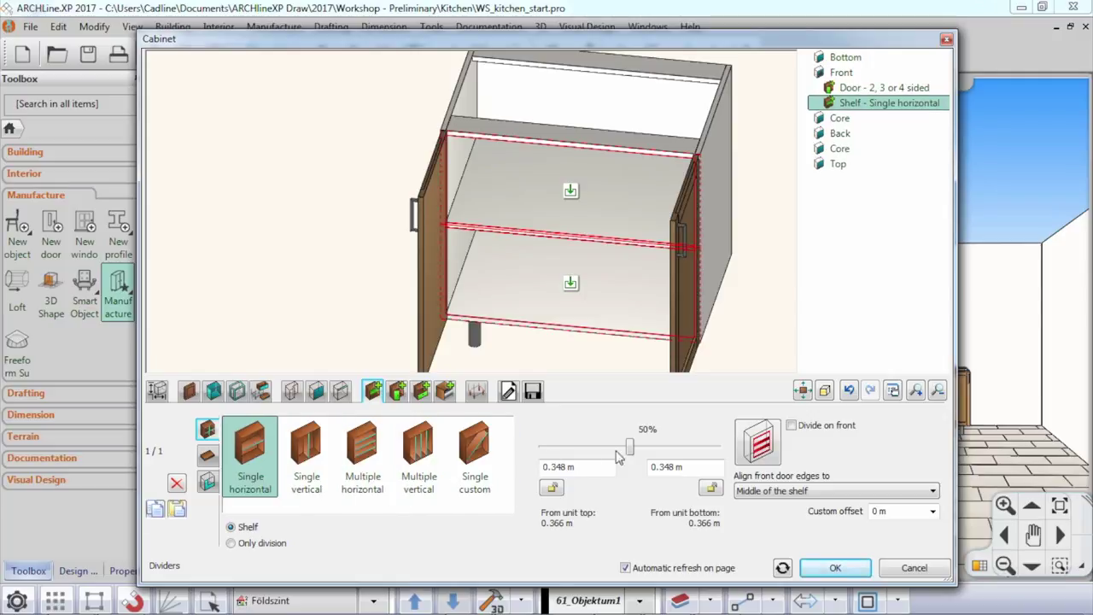
{"action": "left_click_drag", "start_coordinate": [630, 448], "coordinate": [563, 468]}
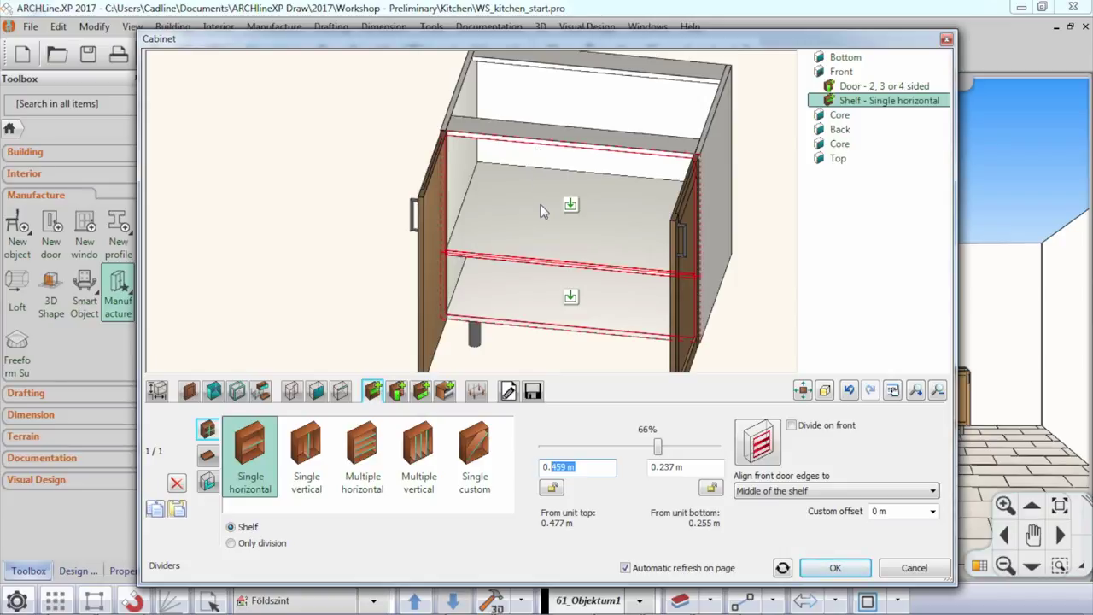
{"action": "type", "text": "300"}
{"action": "left_click", "coordinate": [782, 569]}
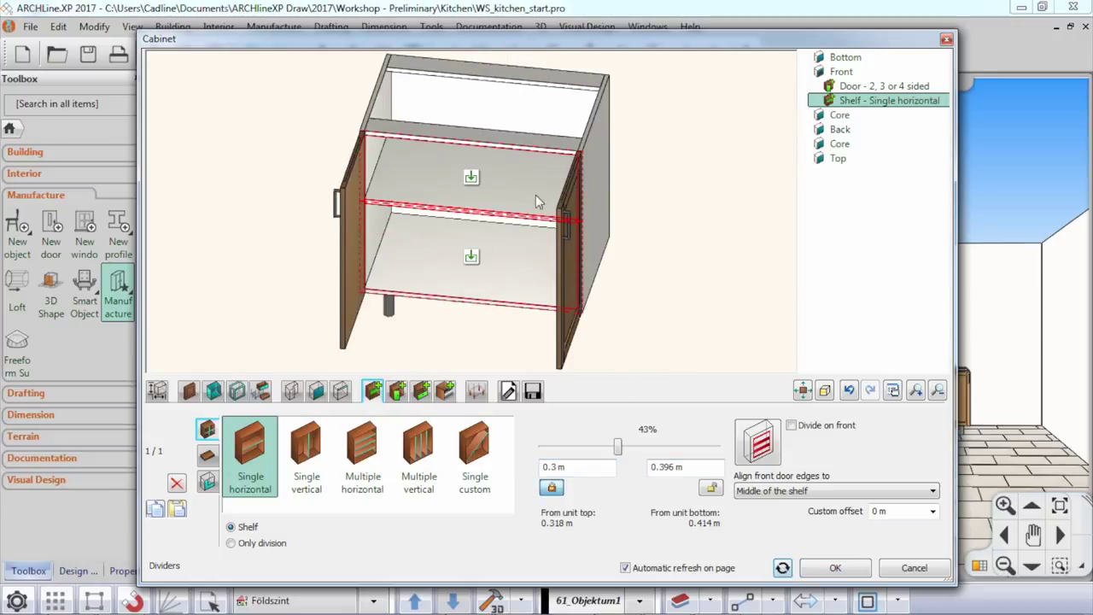
{"action": "left_click_drag", "start_coordinate": [516, 189], "coordinate": [681, 196]}
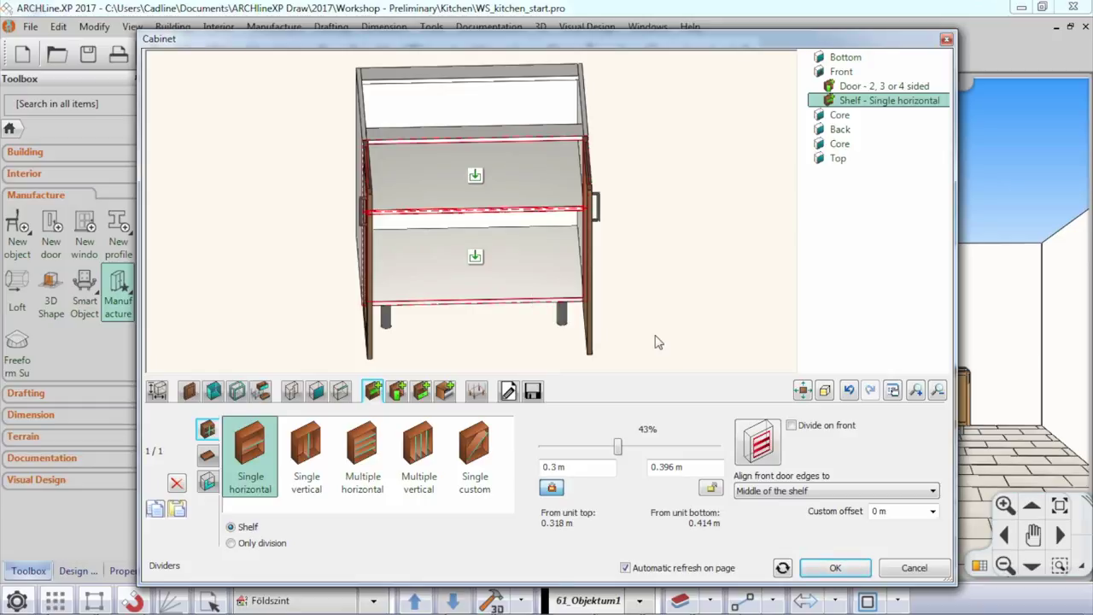
{"action": "left_click", "coordinate": [833, 568]}
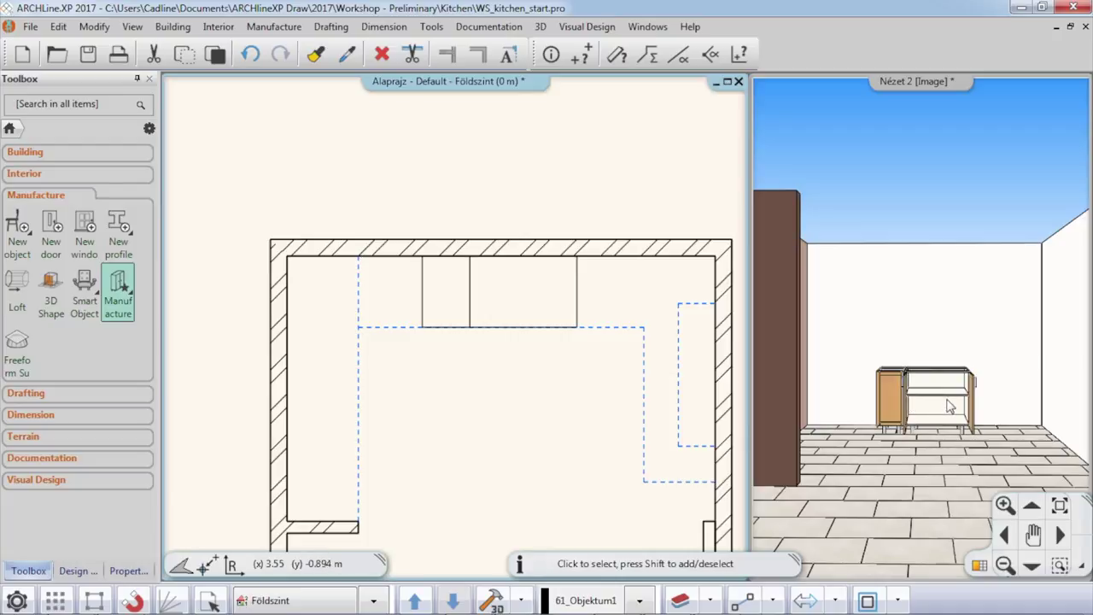
Step: Set the 0.9 m cabinet's 3D representation to Closed in the Property grid, then deselect it
{"action": "left_click", "coordinate": [575, 281]}
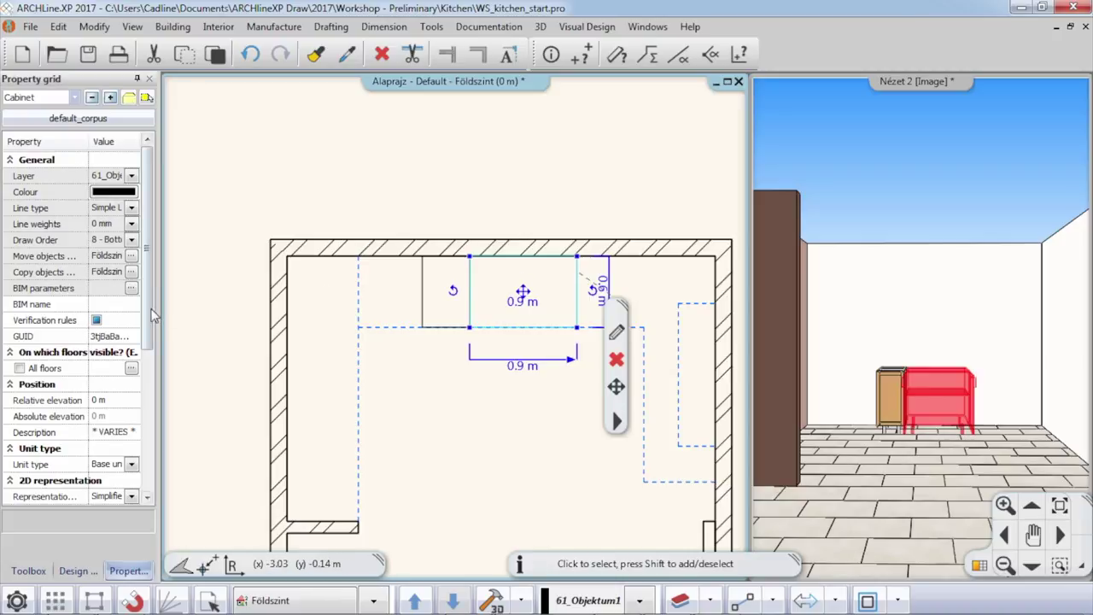
{"action": "scroll", "coordinate": [133, 401], "scroll_direction": "down", "scroll_amount": 3}
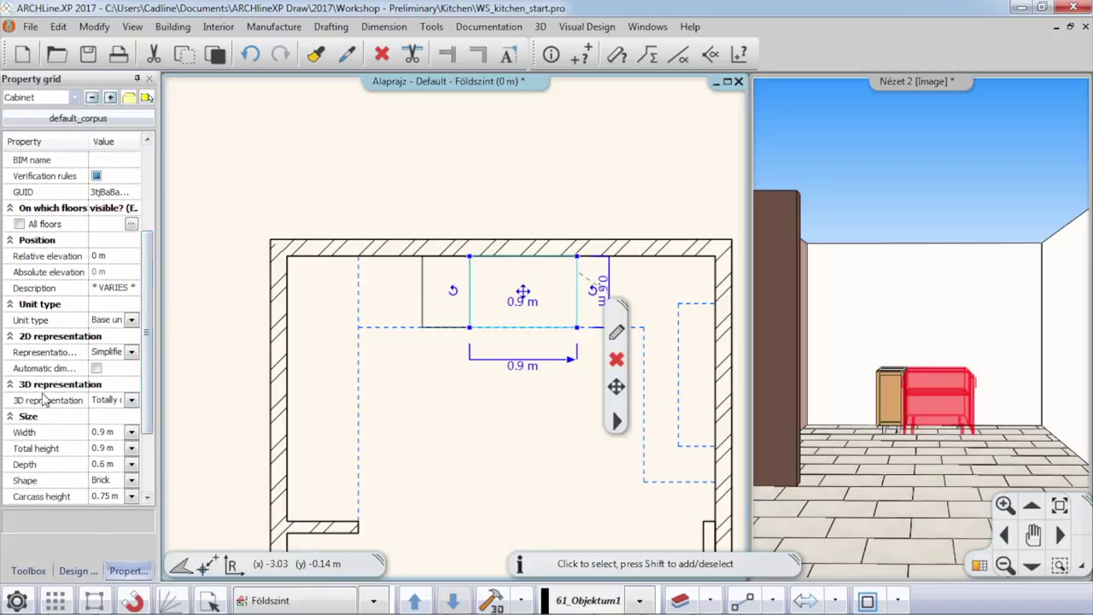
{"action": "left_click", "coordinate": [132, 402]}
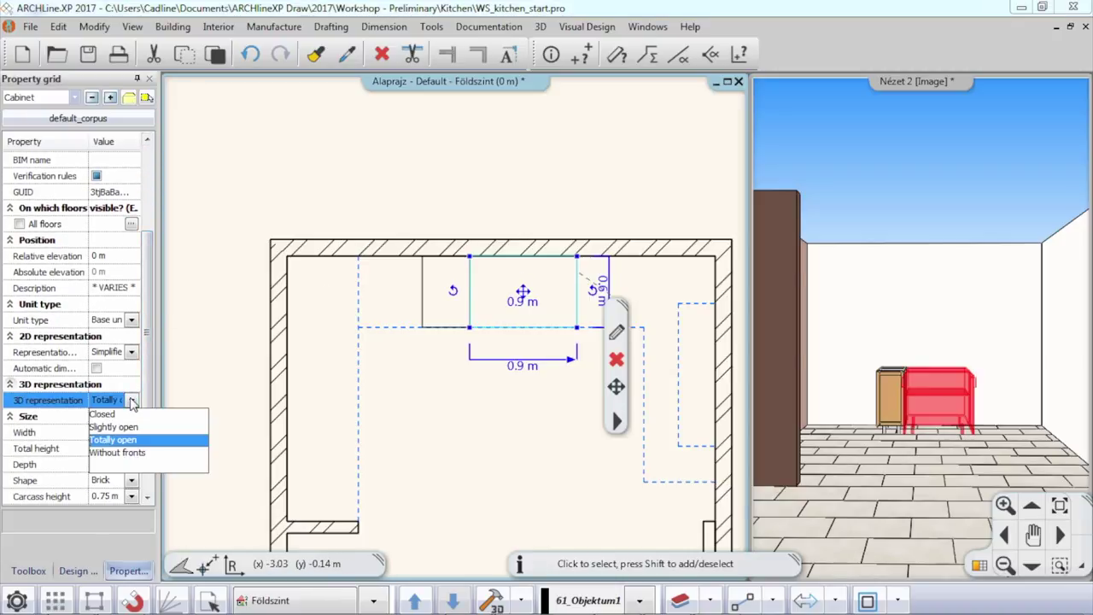
{"action": "left_click", "coordinate": [120, 412]}
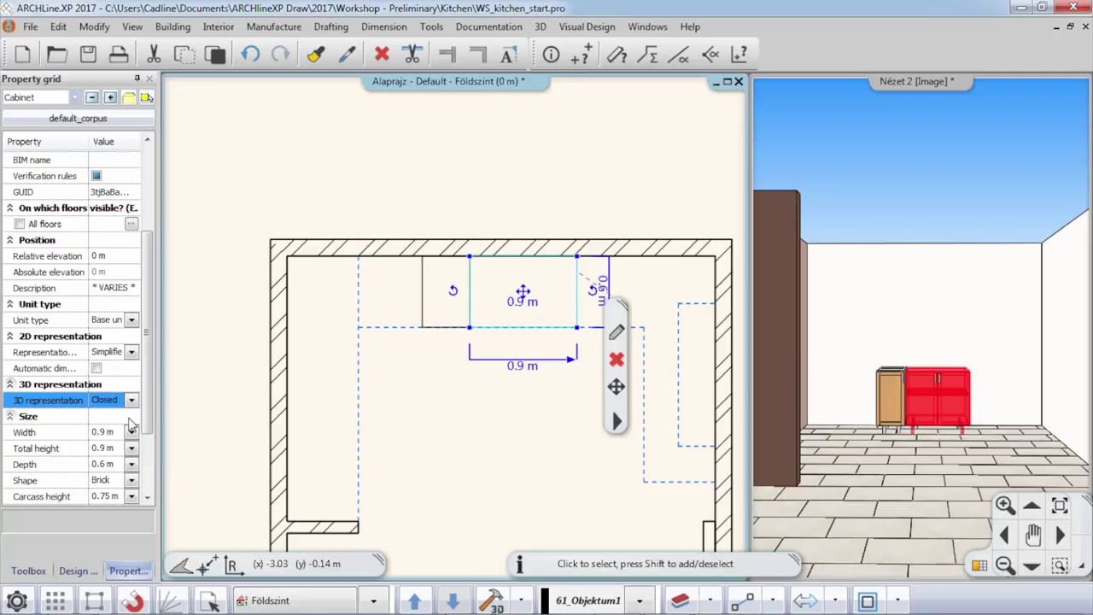
{"action": "left_click", "coordinate": [415, 193]}
{"action": "left_click", "coordinate": [416, 202]}
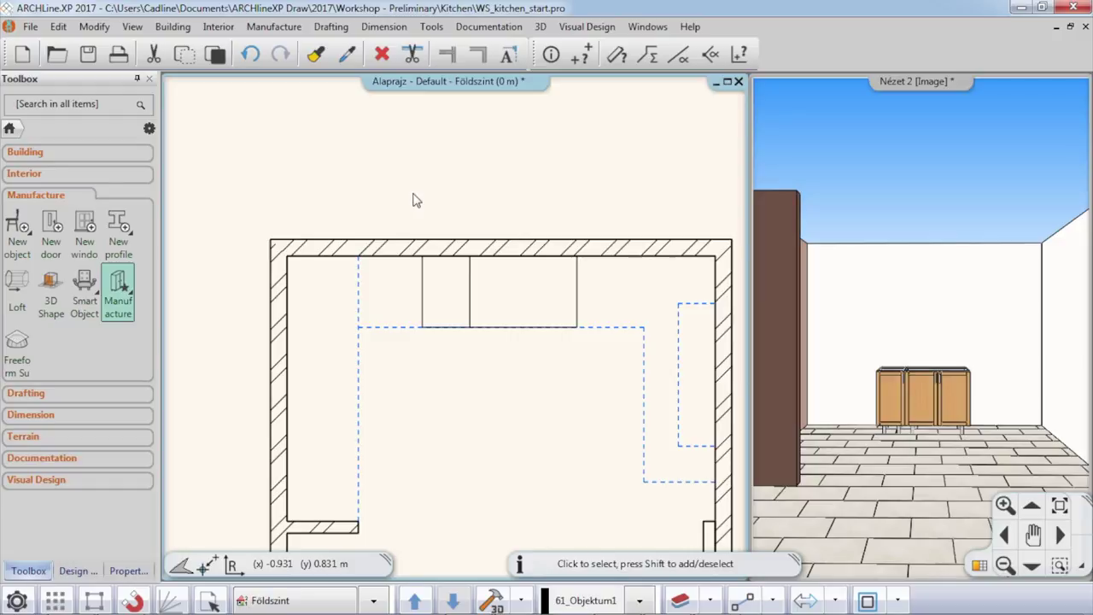
Step: Draw a Countertop as an open chain from the top-left corner along the top and right walls
{"action": "left_click", "coordinate": [36, 175]}
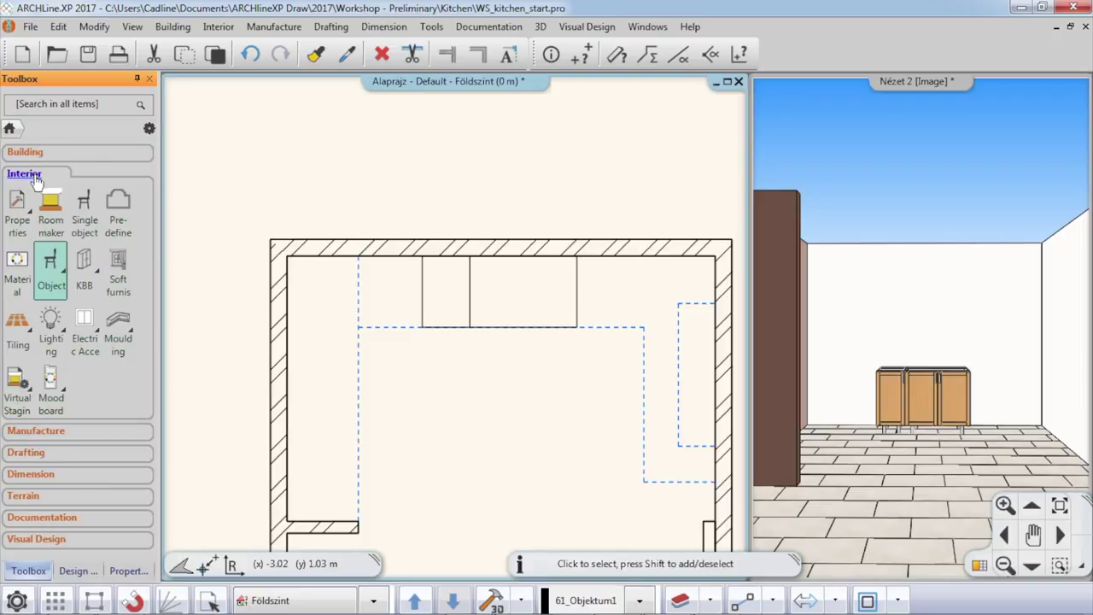
{"action": "left_click", "coordinate": [83, 267]}
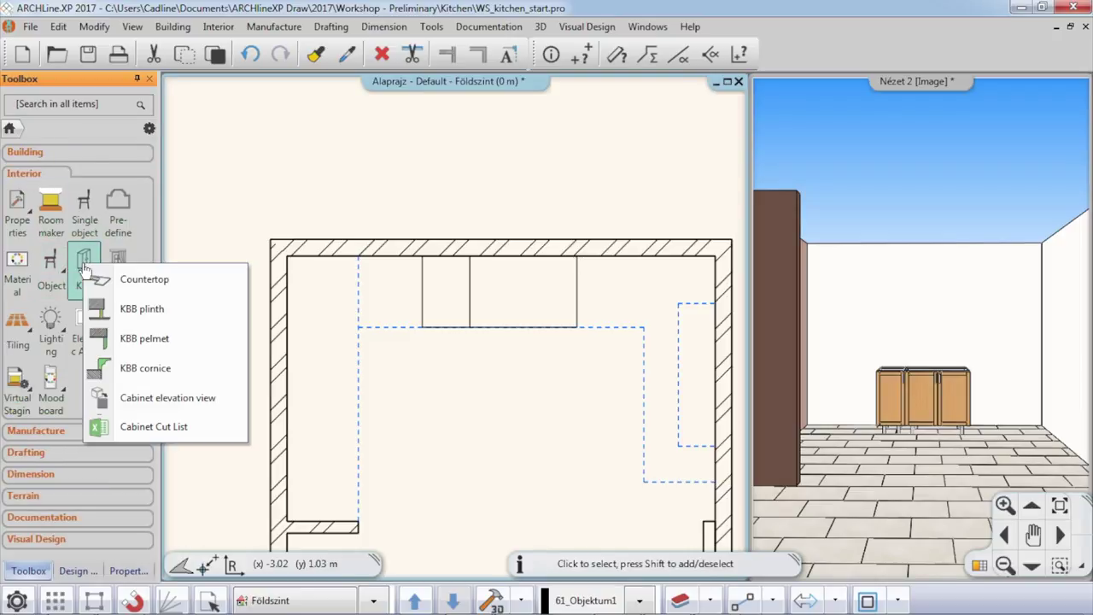
{"action": "left_click", "coordinate": [199, 290]}
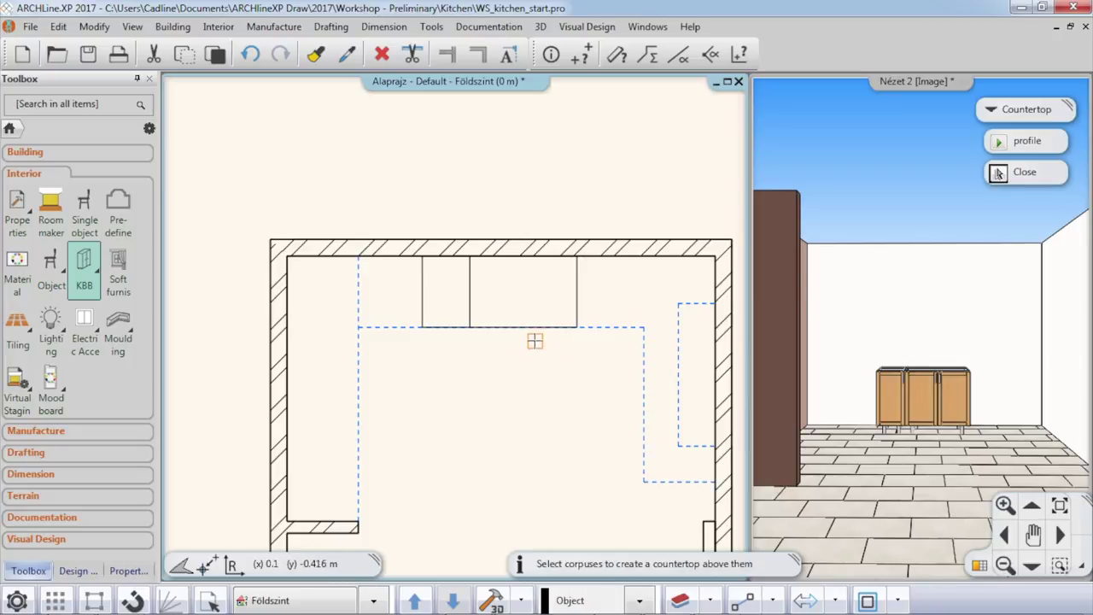
{"action": "left_click", "coordinate": [1038, 148]}
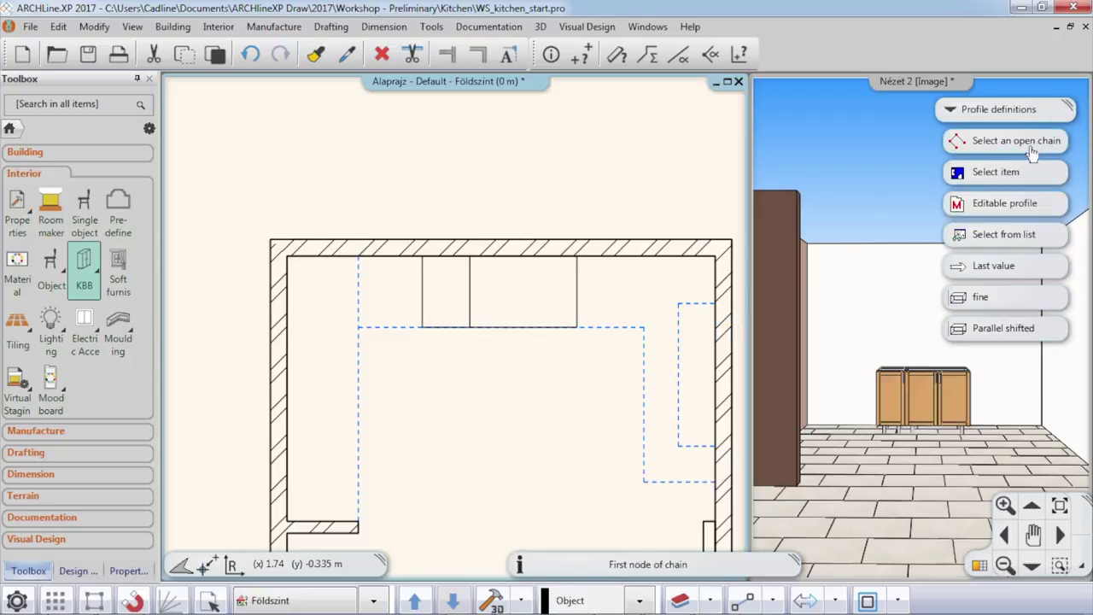
{"action": "left_click", "coordinate": [361, 254]}
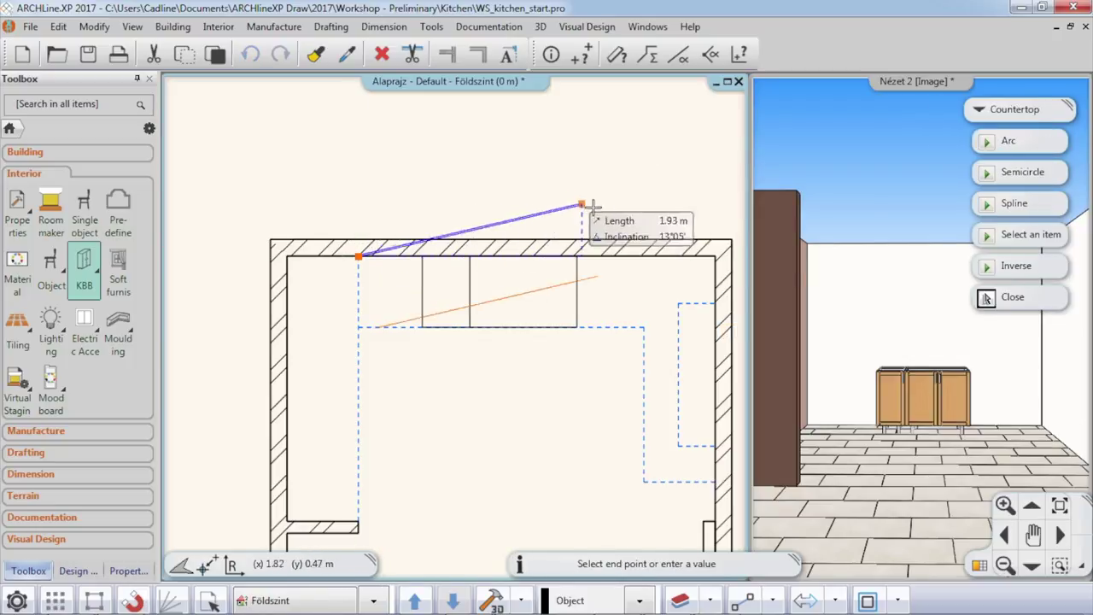
{"action": "left_click", "coordinate": [716, 256]}
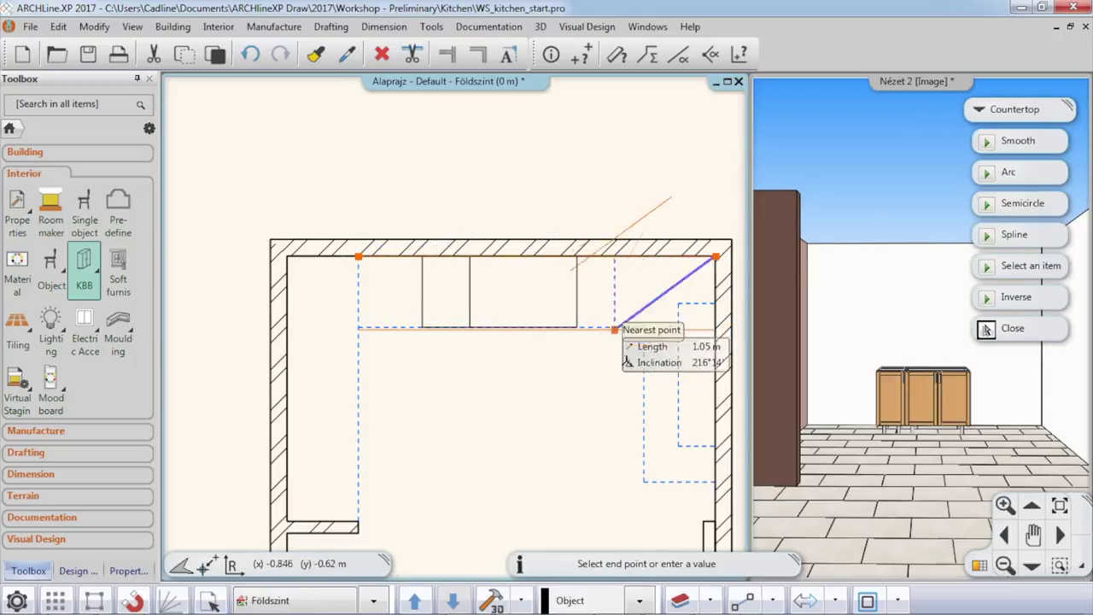
{"action": "left_click", "coordinate": [716, 481]}
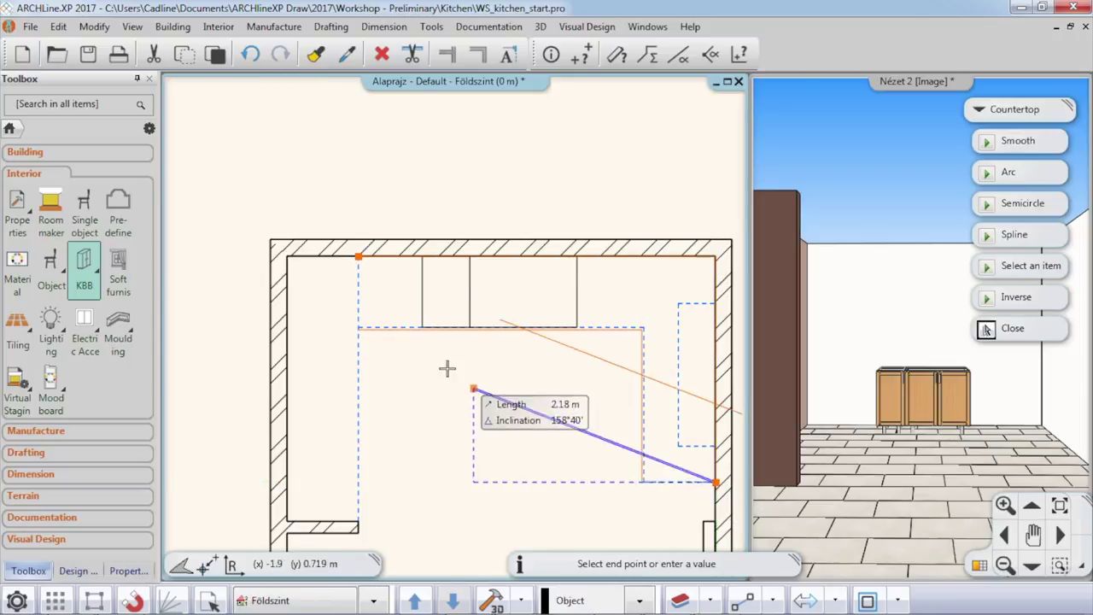
{"action": "right_click", "coordinate": [523, 399]}
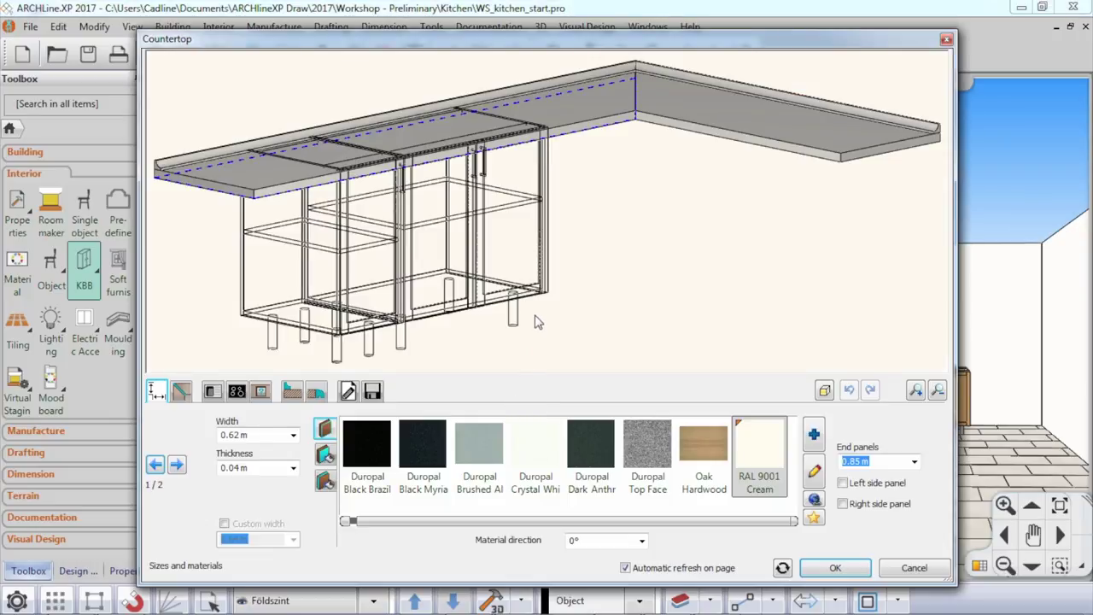
Step: Raise the countertop's relative elevation to 0.9 m
{"action": "left_click_drag", "start_coordinate": [602, 204], "coordinate": [219, 205]}
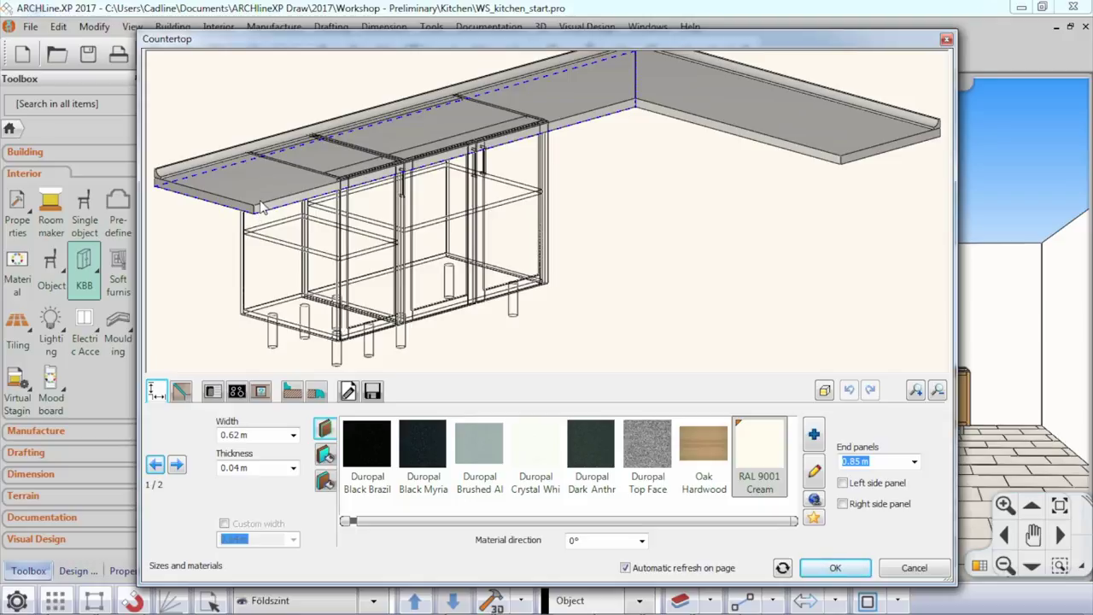
{"action": "left_click", "coordinate": [348, 391]}
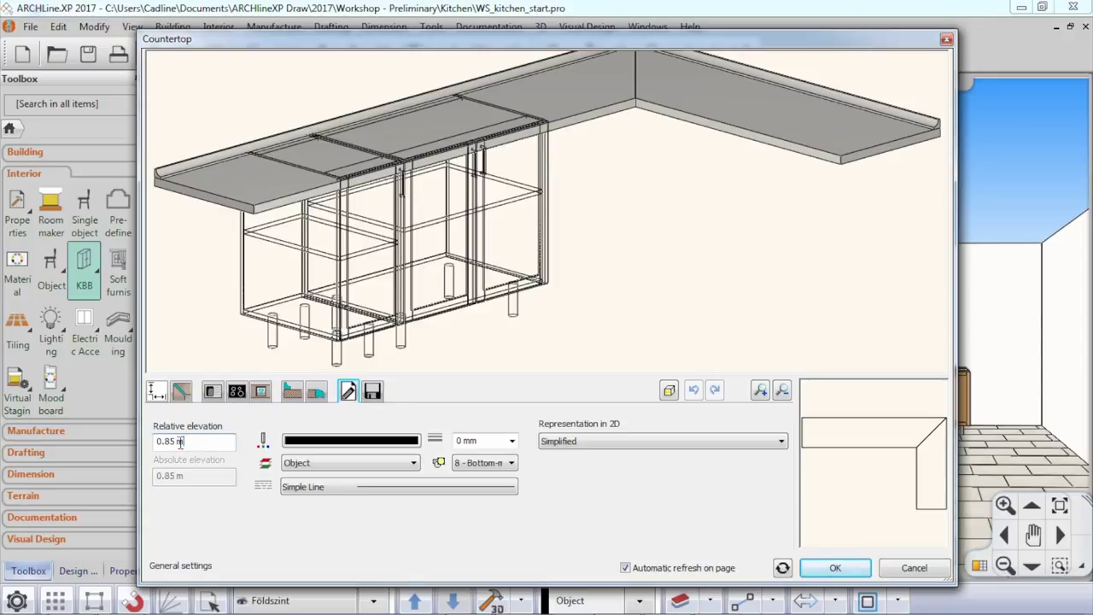
{"action": "left_click_drag", "start_coordinate": [181, 441], "coordinate": [166, 442]}
{"action": "type", "text": "9"}
{"action": "left_click", "coordinate": [783, 568]}
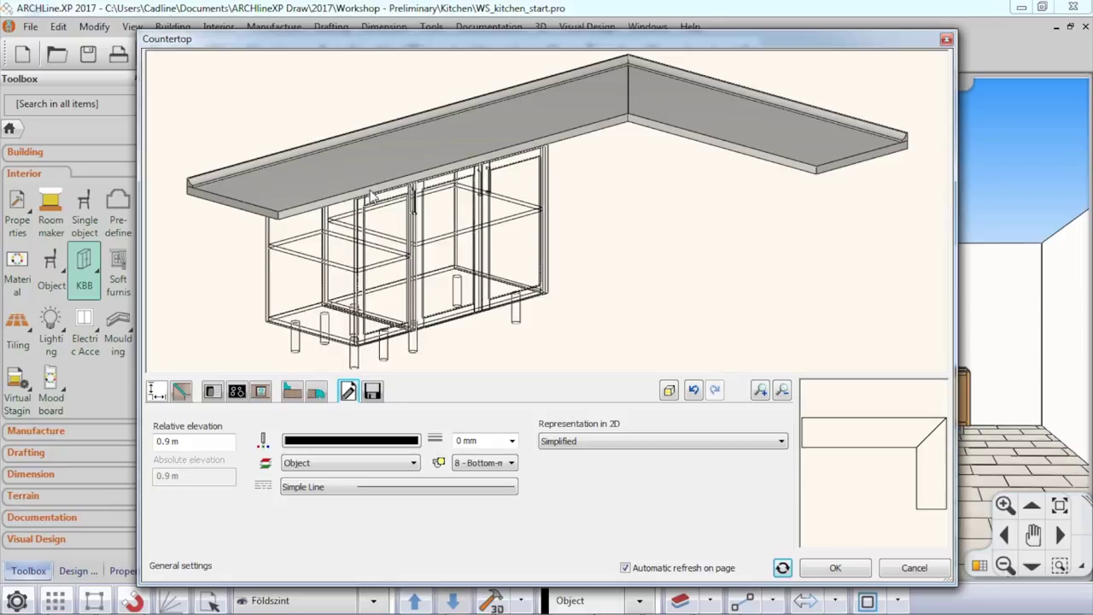
Step: Give the countertop the Duropal Top Face material
{"action": "left_click", "coordinate": [161, 396]}
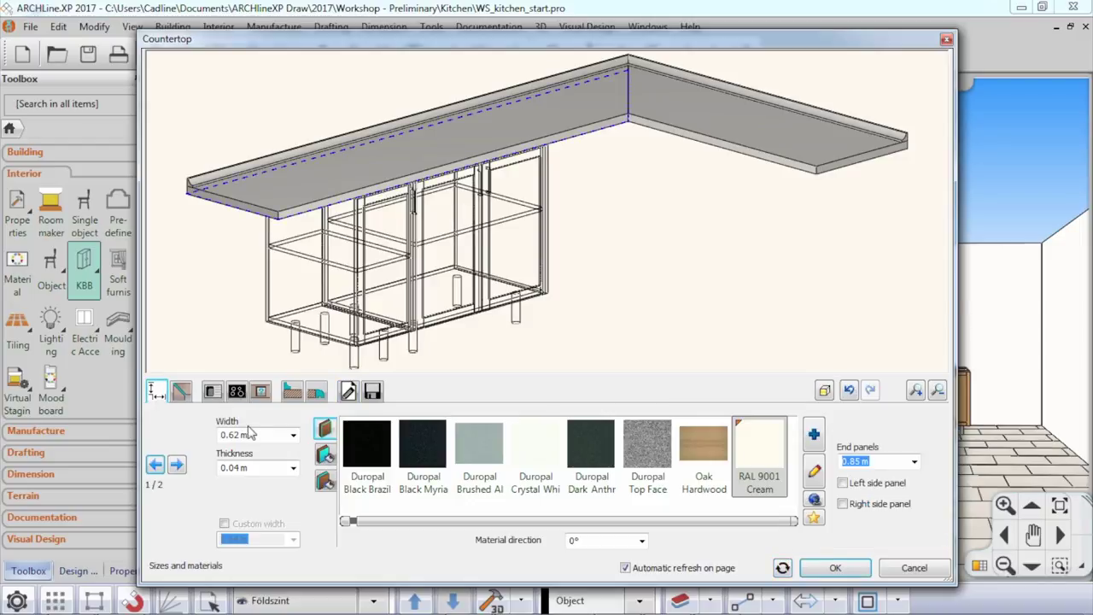
{"action": "left_click", "coordinate": [633, 450]}
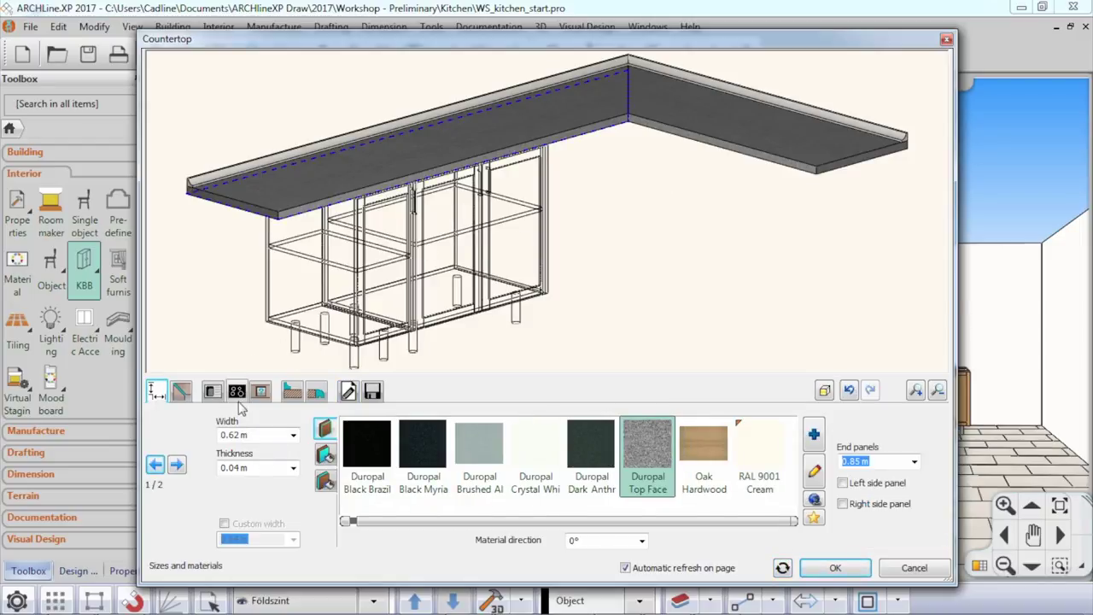
{"action": "left_click", "coordinate": [181, 391]}
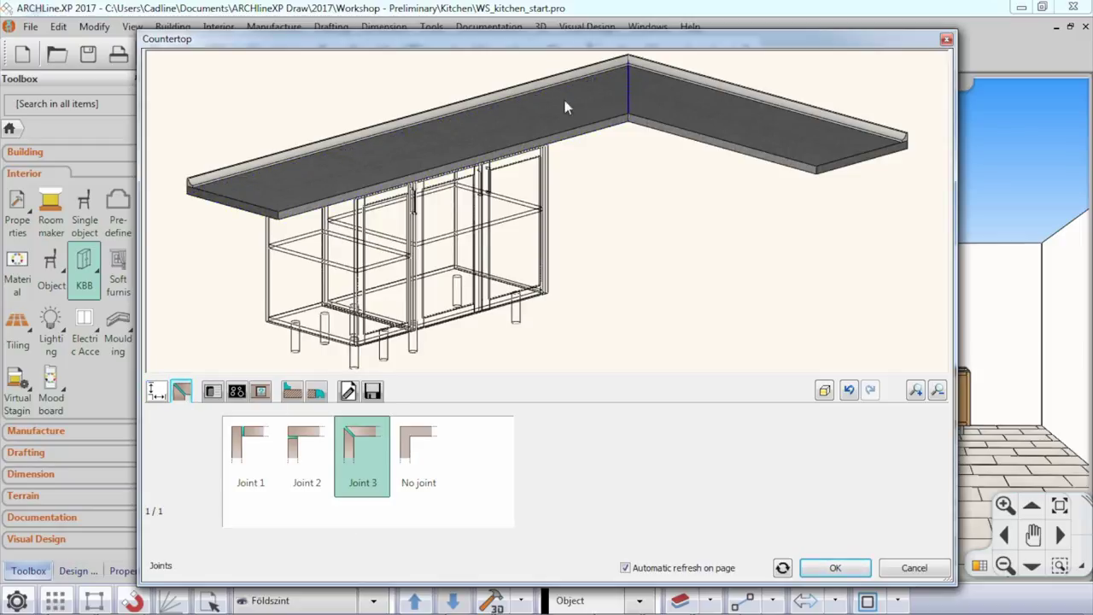
{"action": "left_click", "coordinate": [212, 391]}
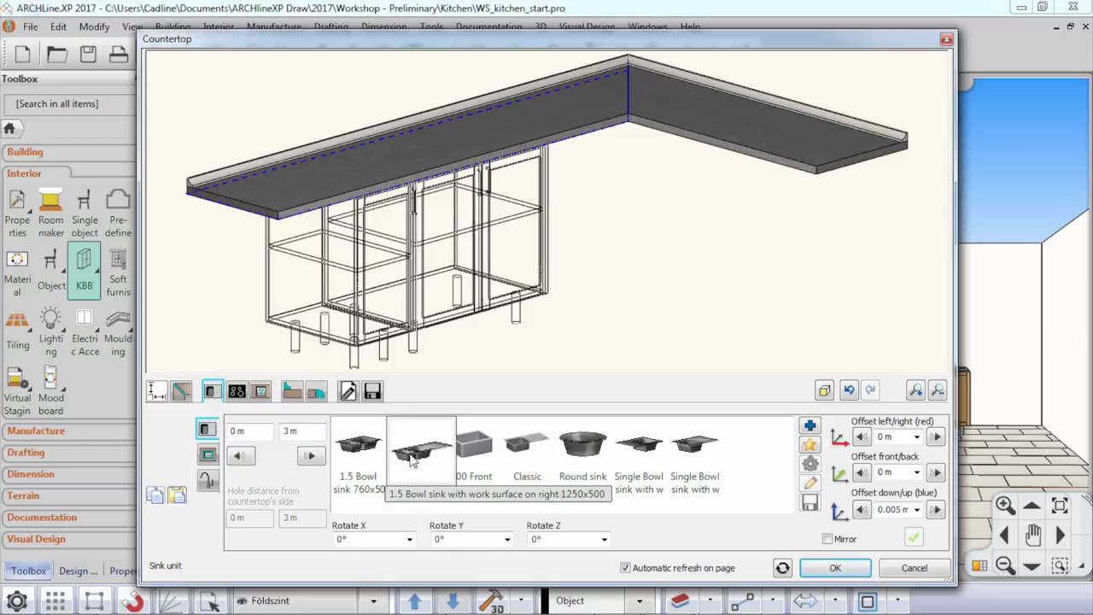
Step: Cut the 1.5 Bowl sink 760x500 into the countertop at a 1 m distance
{"action": "left_click", "coordinate": [374, 452]}
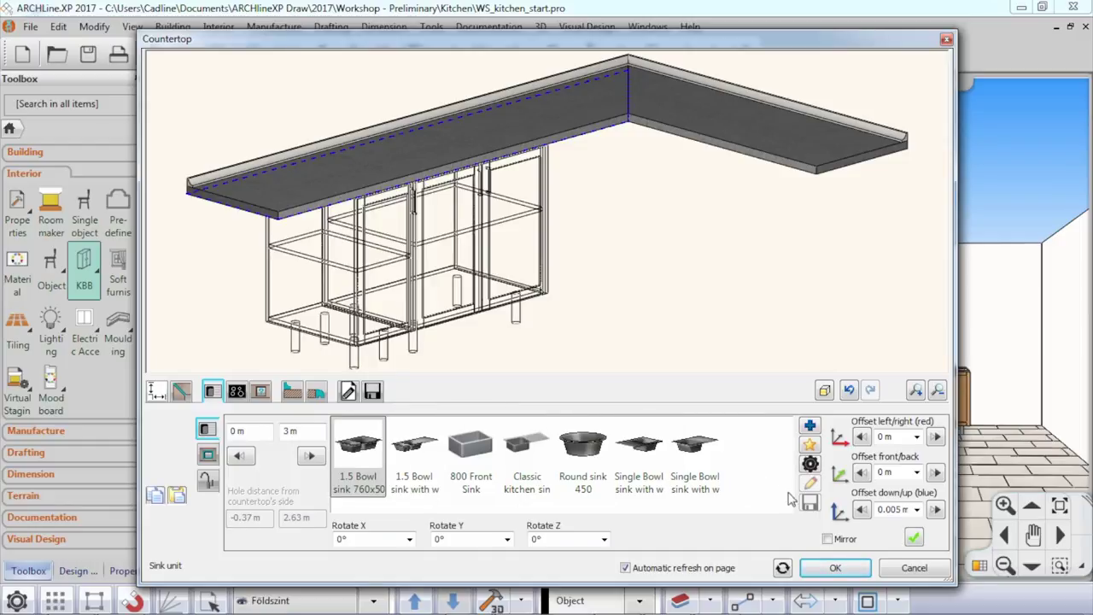
{"action": "left_click", "coordinate": [914, 538]}
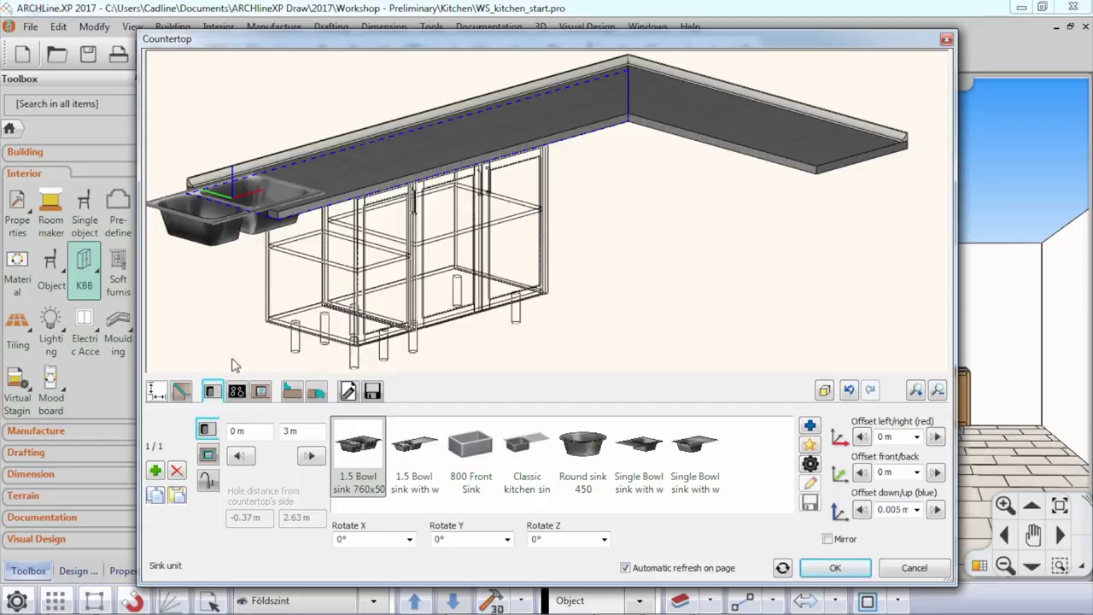
{"action": "double_click", "coordinate": [308, 431]}
{"action": "type", "text": "1"}
{"action": "left_click", "coordinate": [783, 568]}
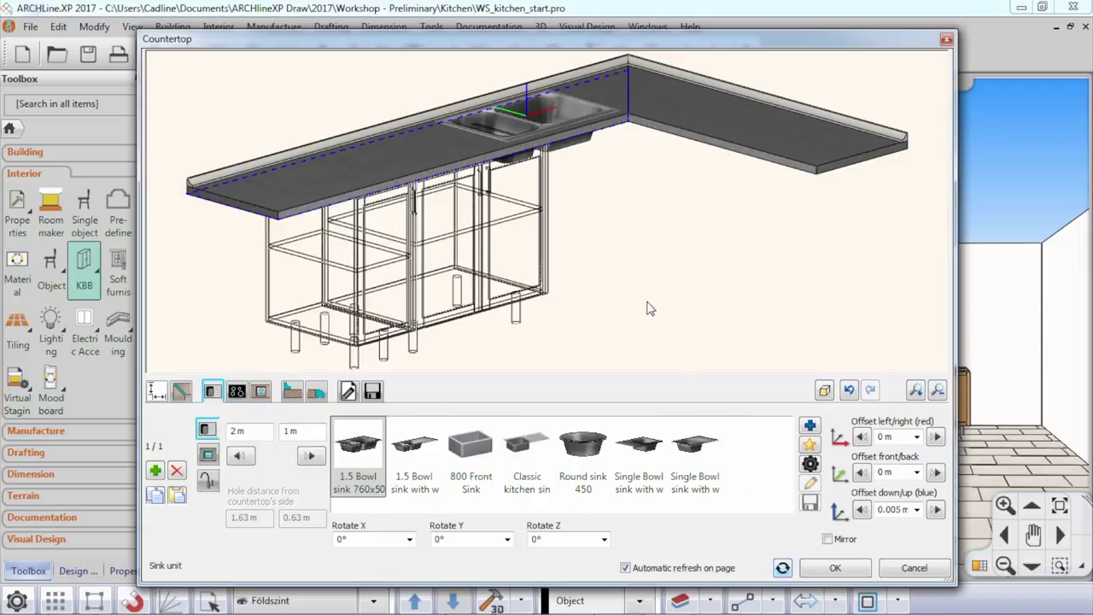
Step: Nudge the sink along the countertop to sit about 2.23 m from the left end
{"action": "left_click_drag", "start_coordinate": [649, 309], "coordinate": [573, 305]}
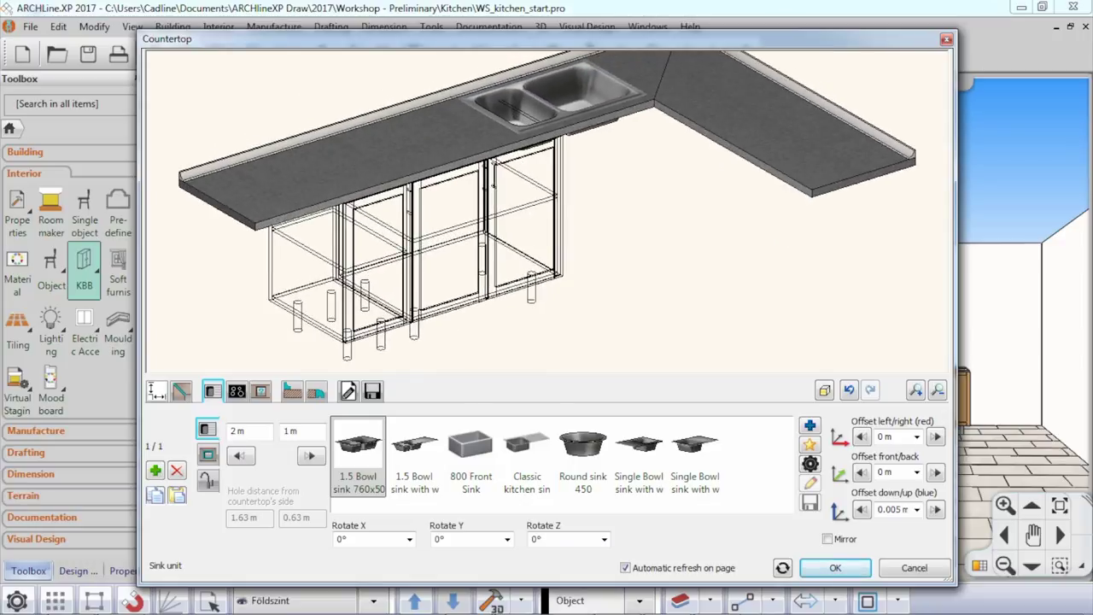
{"action": "left_click", "coordinate": [310, 456]}
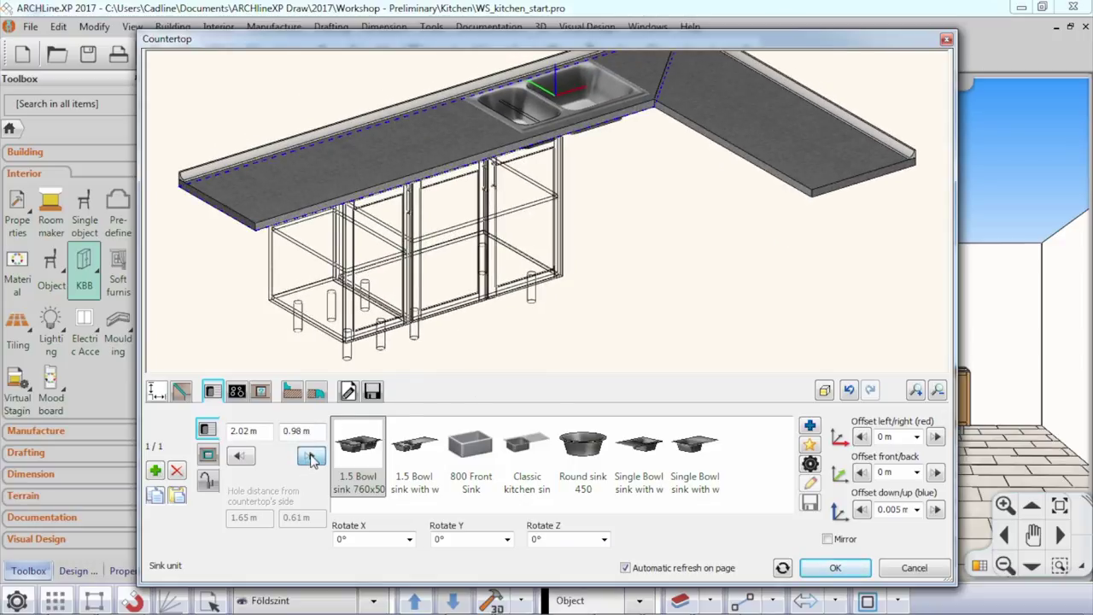
{"action": "left_click_drag", "start_coordinate": [310, 456], "coordinate": [310, 456]}
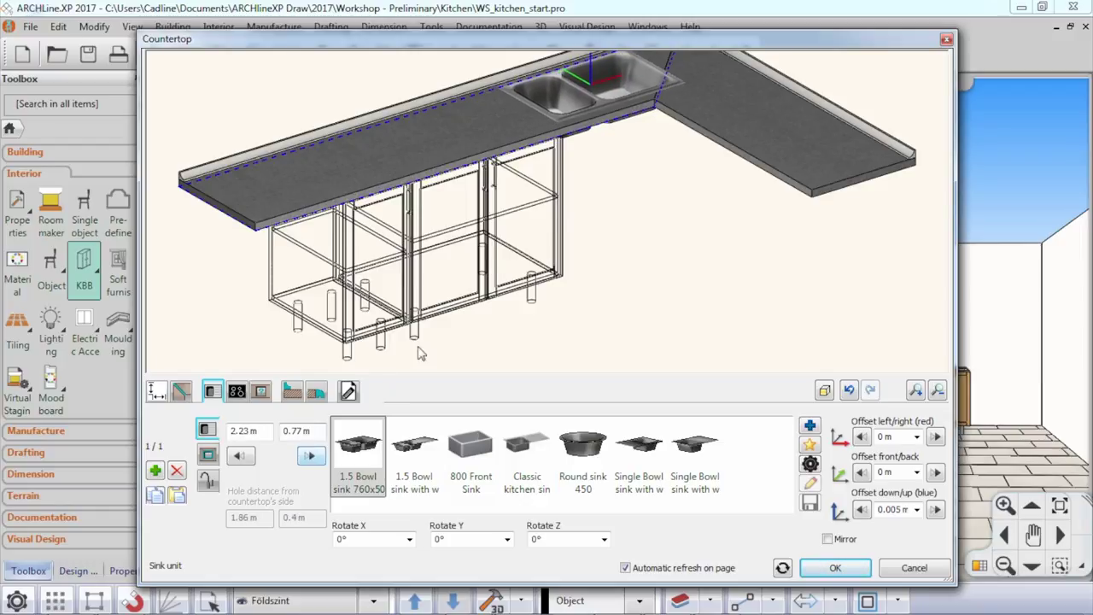
{"action": "left_click", "coordinate": [237, 391]}
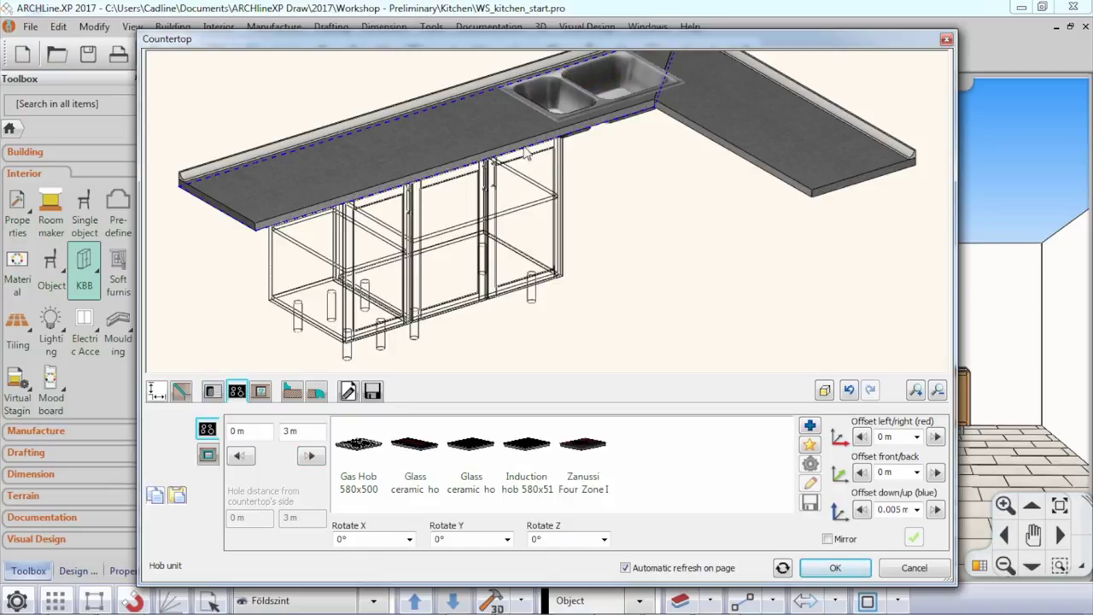
Step: Set an induction hob into the countertop's right-hand arm at a 1 m distance
{"action": "left_click", "coordinate": [731, 166]}
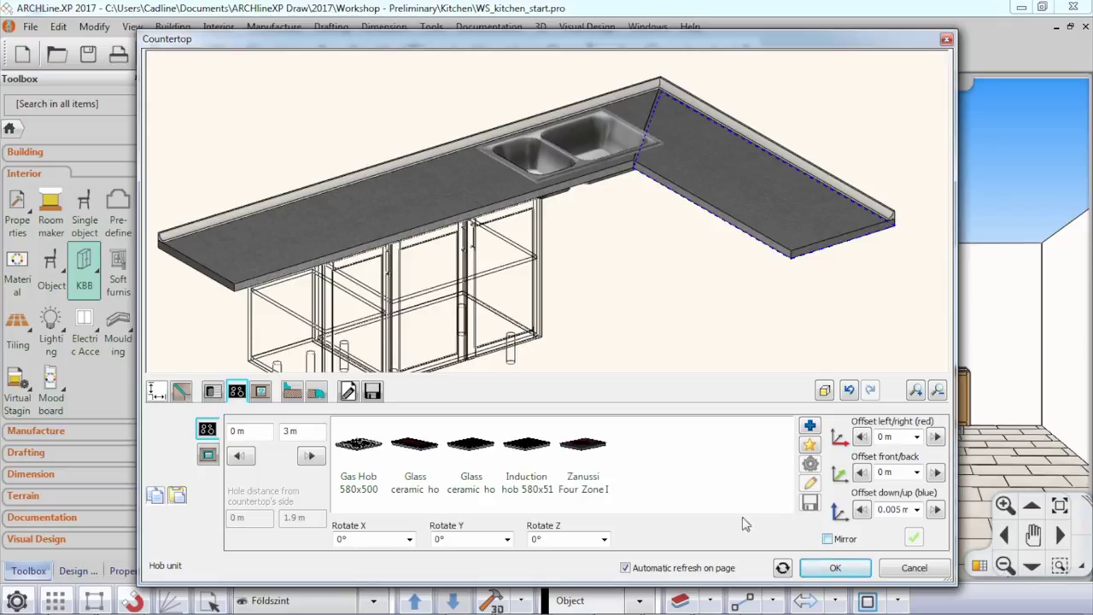
{"action": "left_click", "coordinate": [527, 448]}
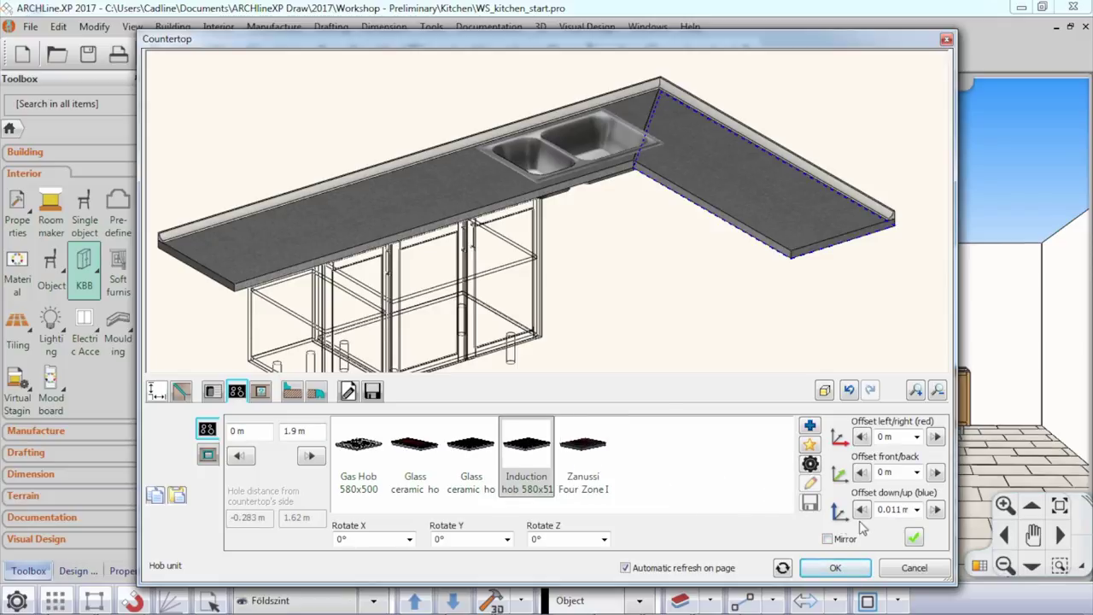
{"action": "left_click", "coordinate": [912, 536]}
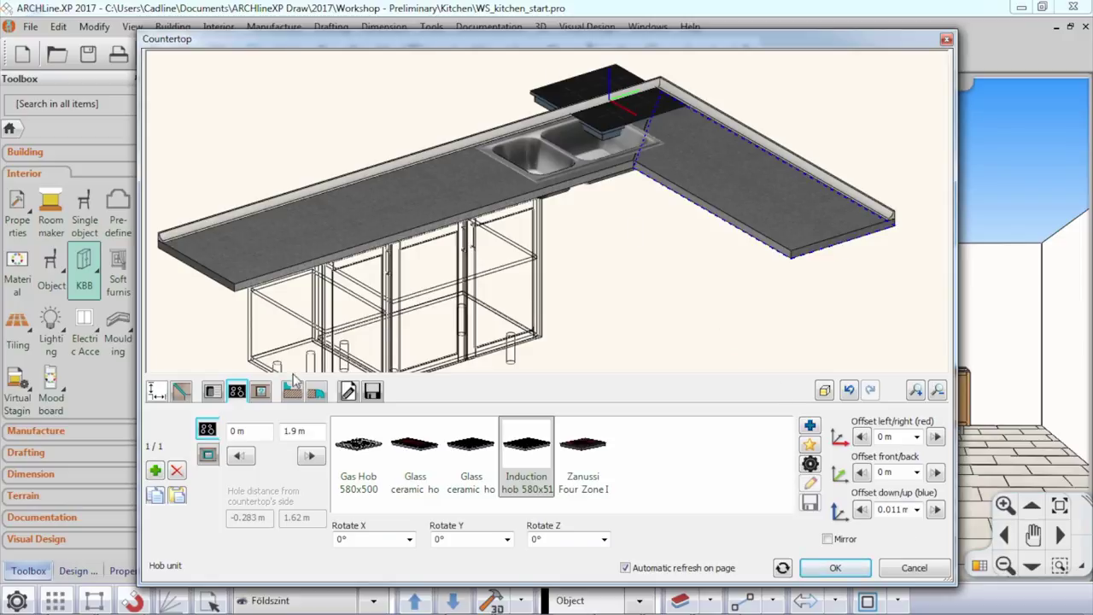
{"action": "left_click_drag", "start_coordinate": [303, 433], "coordinate": [231, 427]}
{"action": "type", "text": "1"}
{"action": "left_click", "coordinate": [782, 569]}
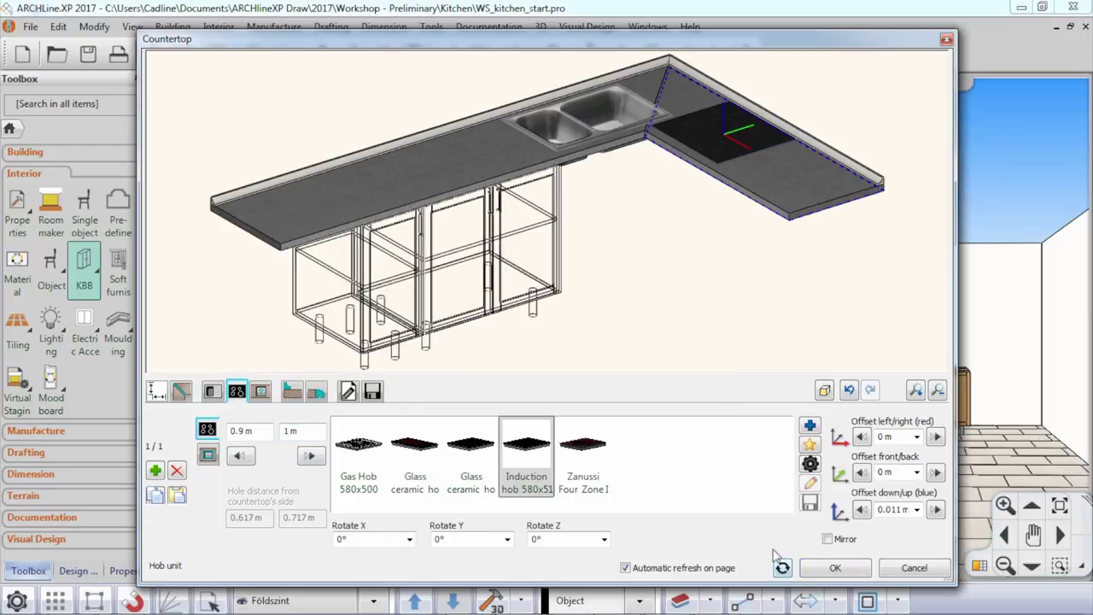
Step: Step the hob along the countertop until its distances read 1.03 m / 0.87 m
{"action": "left_click", "coordinate": [311, 456]}
{"action": "left_click", "coordinate": [313, 457]}
{"action": "left_click", "coordinate": [311, 457]}
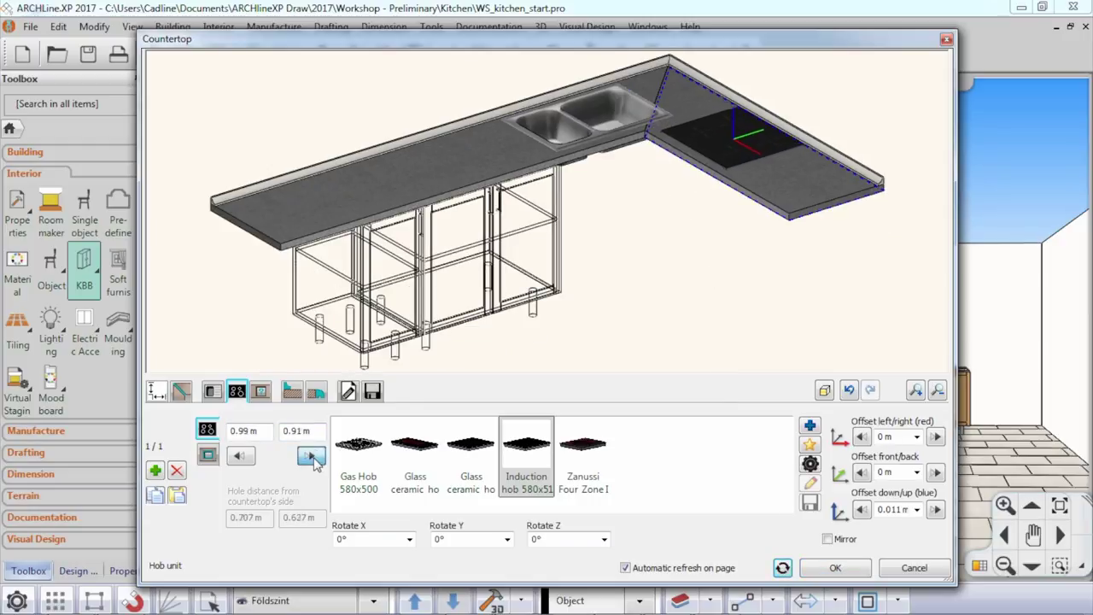
{"action": "left_click", "coordinate": [311, 457]}
{"action": "left_click", "coordinate": [310, 457]}
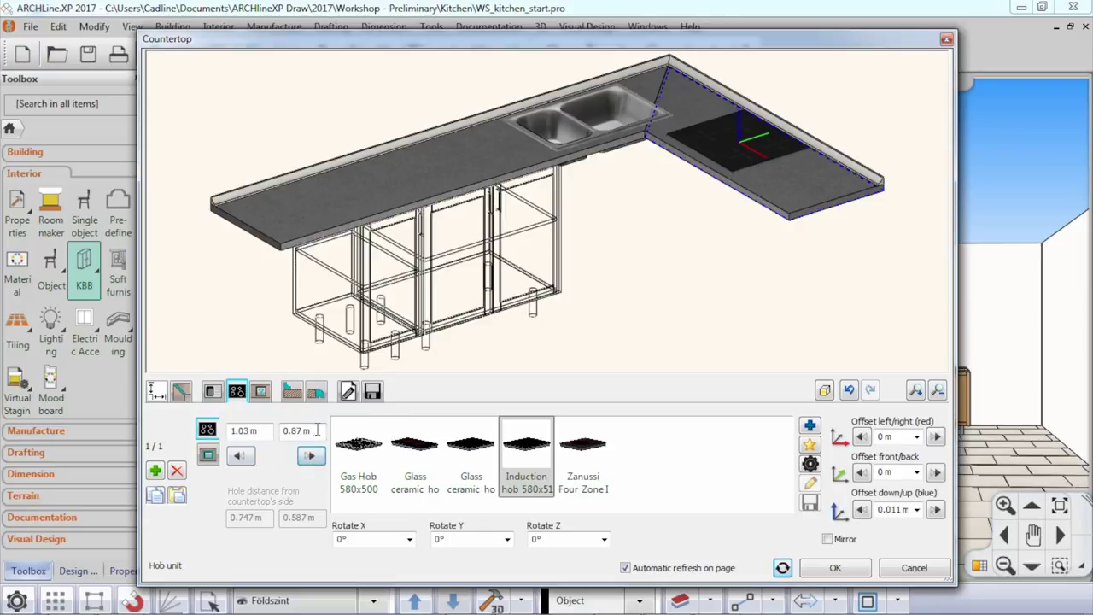
{"action": "left_click_drag", "start_coordinate": [266, 432], "coordinate": [223, 434]}
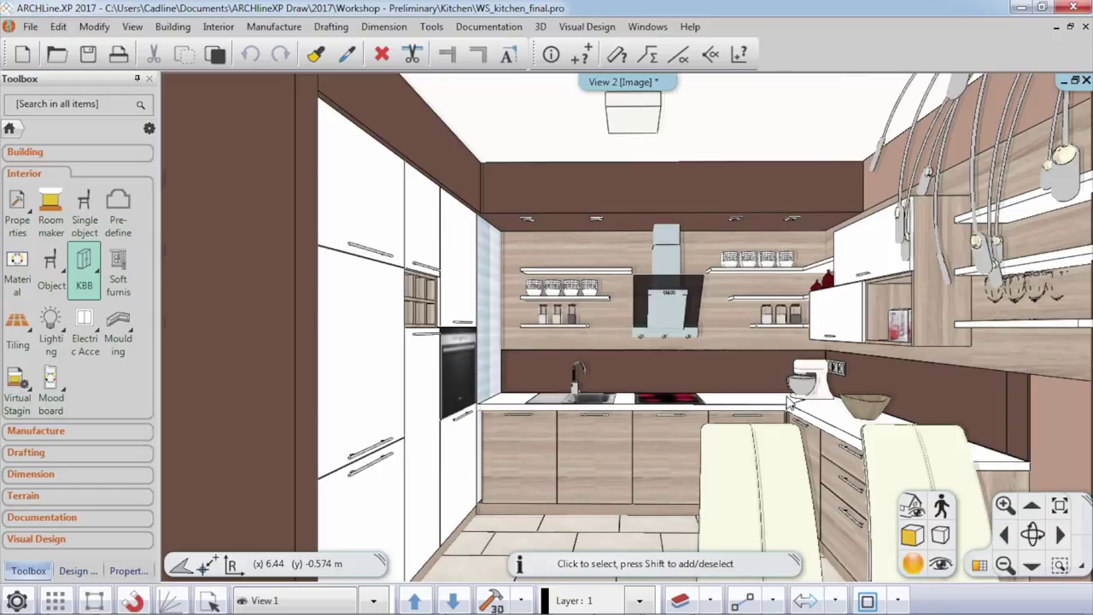
Step: Set the sink and hob base cabinets' 3D representation to Without fronts
{"action": "left_click", "coordinate": [615, 465]}
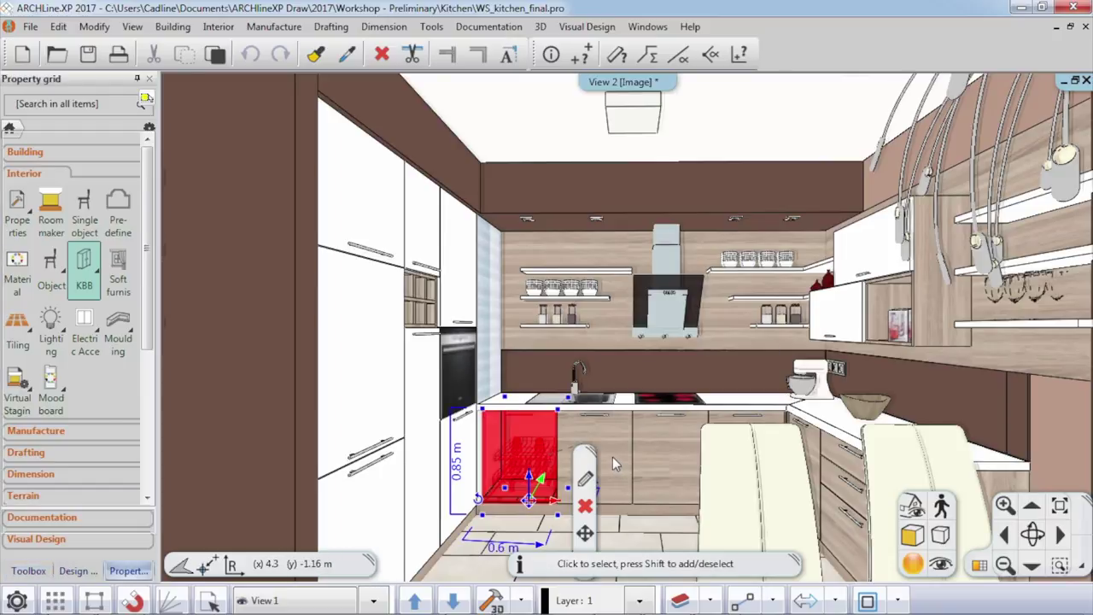
{"action": "left_click", "coordinate": [707, 431], "text": "shift"}
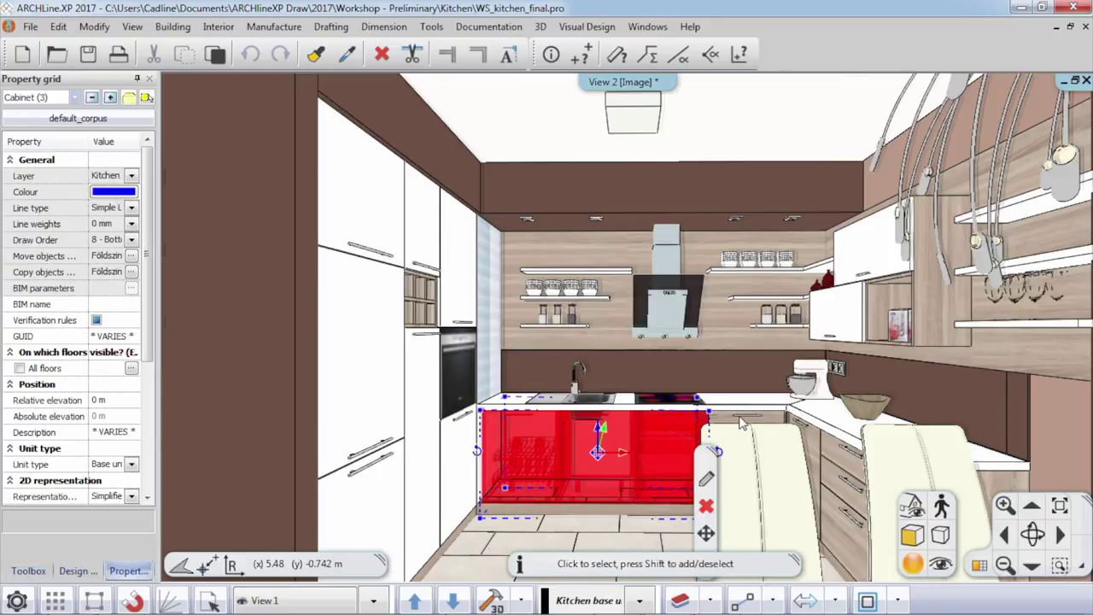
{"action": "left_click", "coordinate": [743, 423], "text": "shift"}
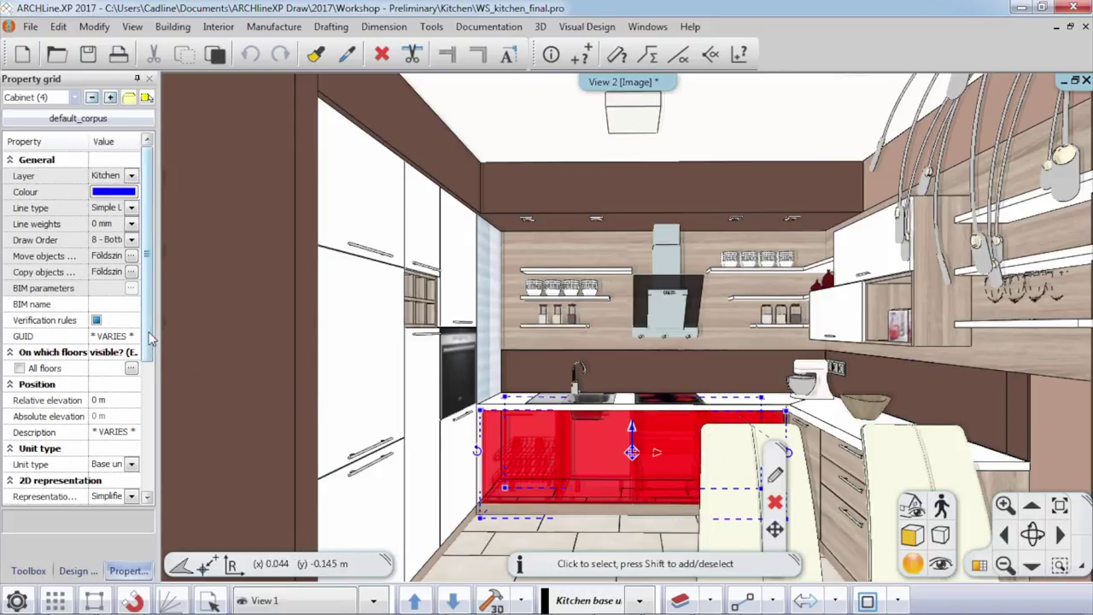
{"action": "left_click_drag", "start_coordinate": [151, 341], "coordinate": [156, 423]}
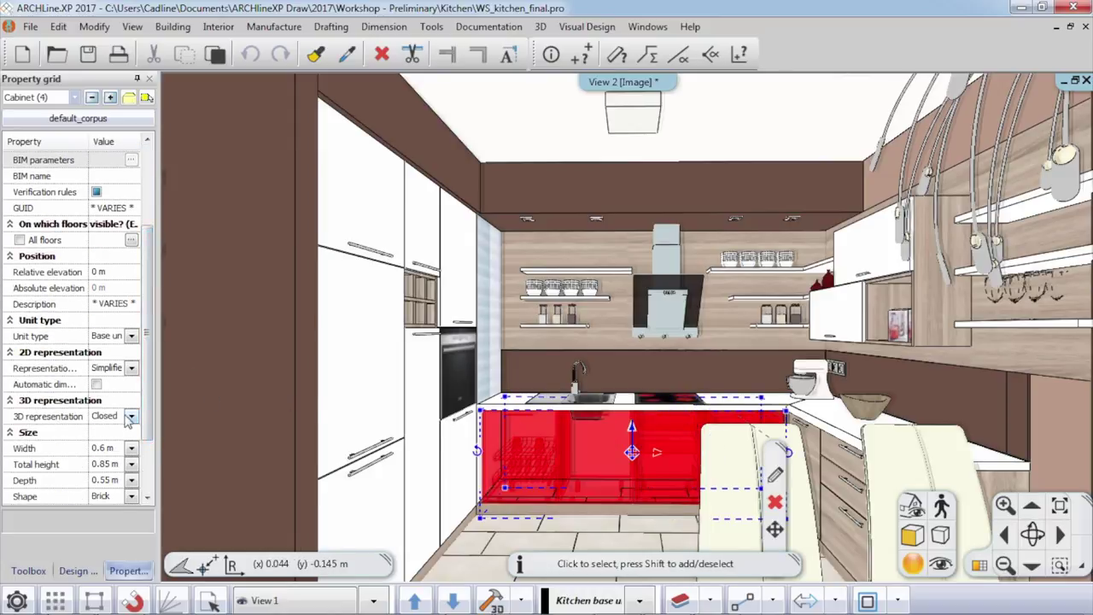
{"action": "left_click", "coordinate": [131, 416]}
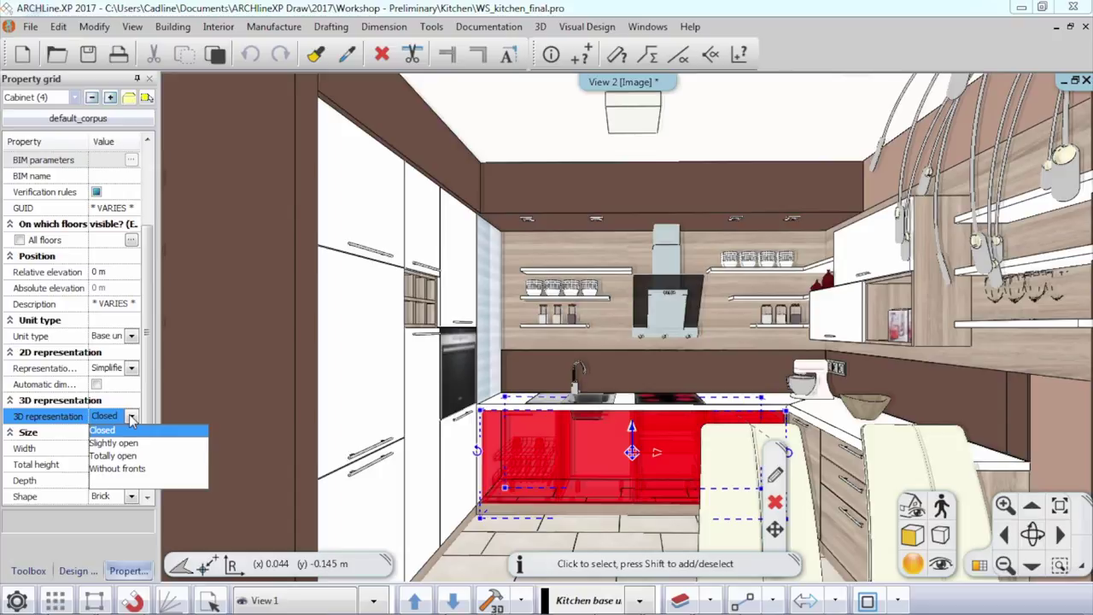
{"action": "left_click", "coordinate": [120, 469]}
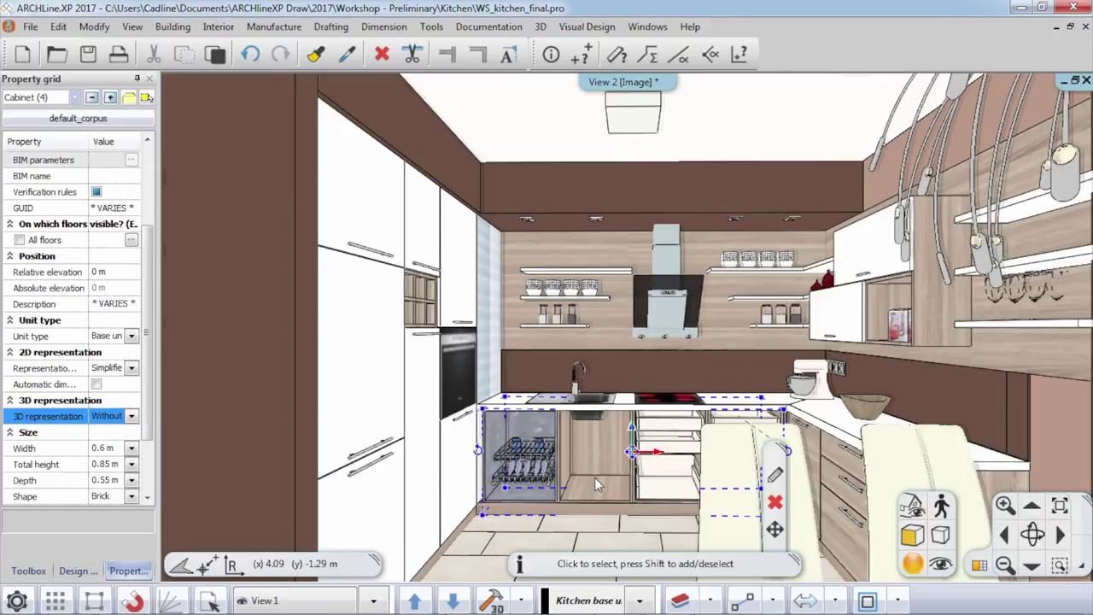
{"action": "key", "text": "Escape"}
Step: Face the kitchen frontally and inspect the drawer cabinet under the hob, cancelling without changes
{"action": "middle_click_drag", "start_coordinate": [605, 474], "coordinate": [691, 455]}
{"action": "scroll", "coordinate": [698, 450], "scroll_direction": "up", "scroll_amount": 2}
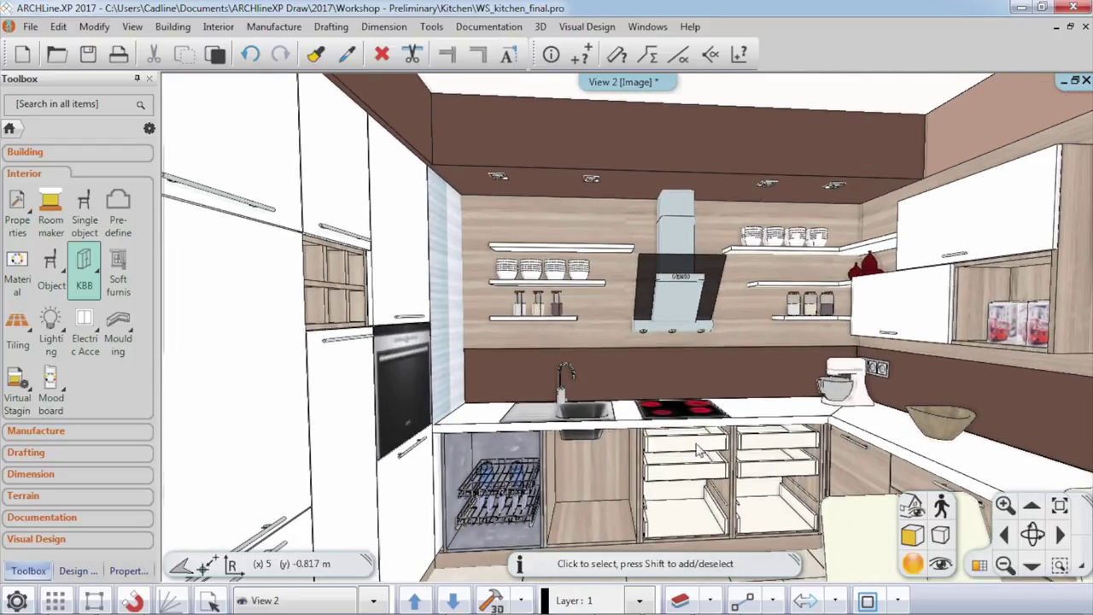
{"action": "left_click", "coordinate": [692, 448]}
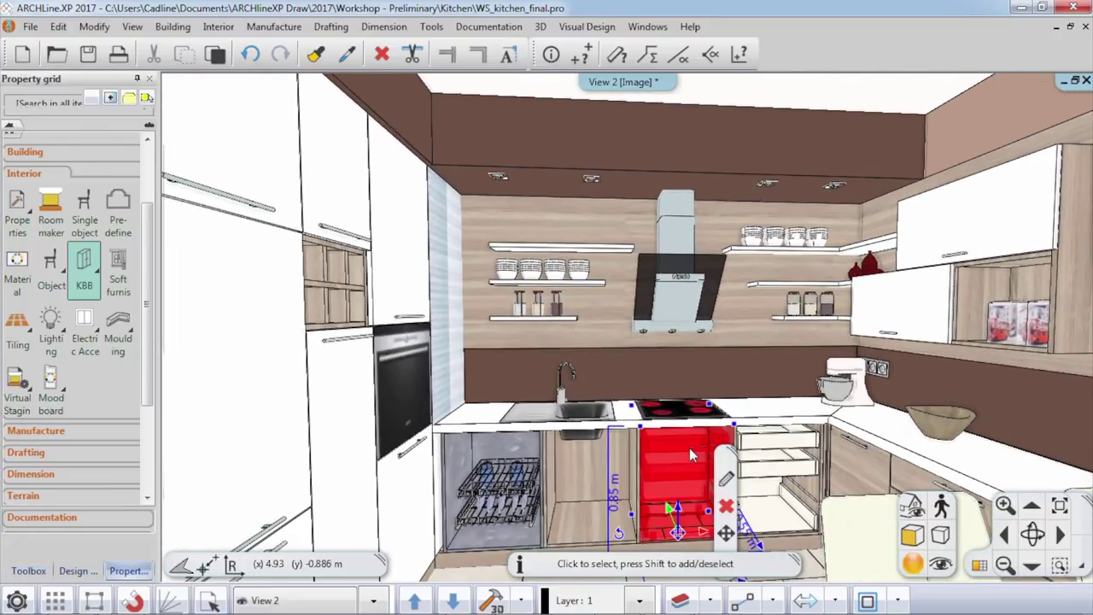
{"action": "left_click", "coordinate": [725, 481]}
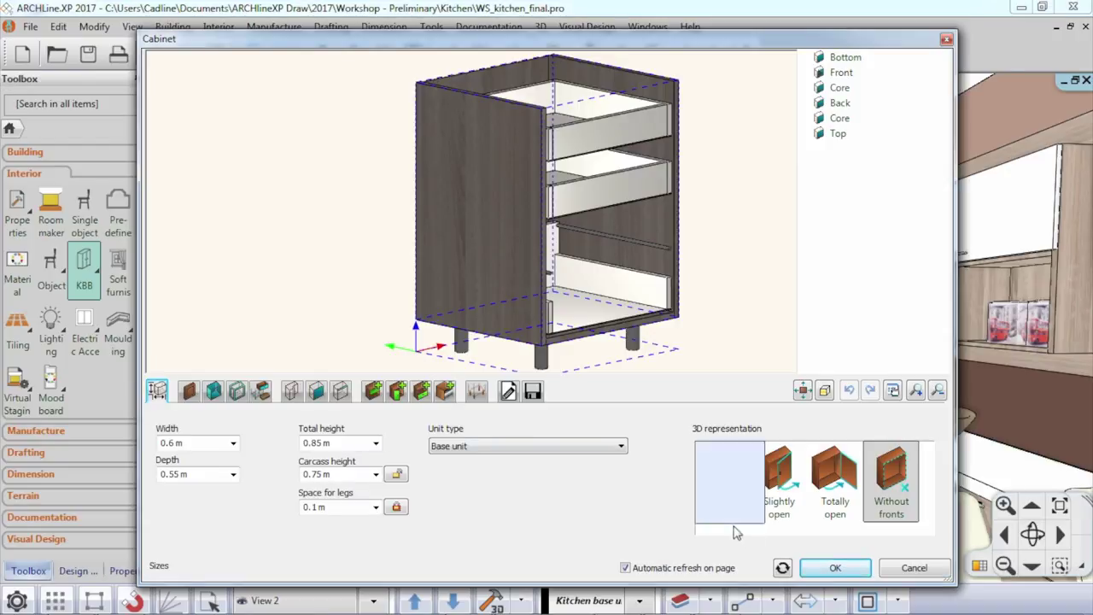
{"action": "left_click", "coordinate": [894, 570]}
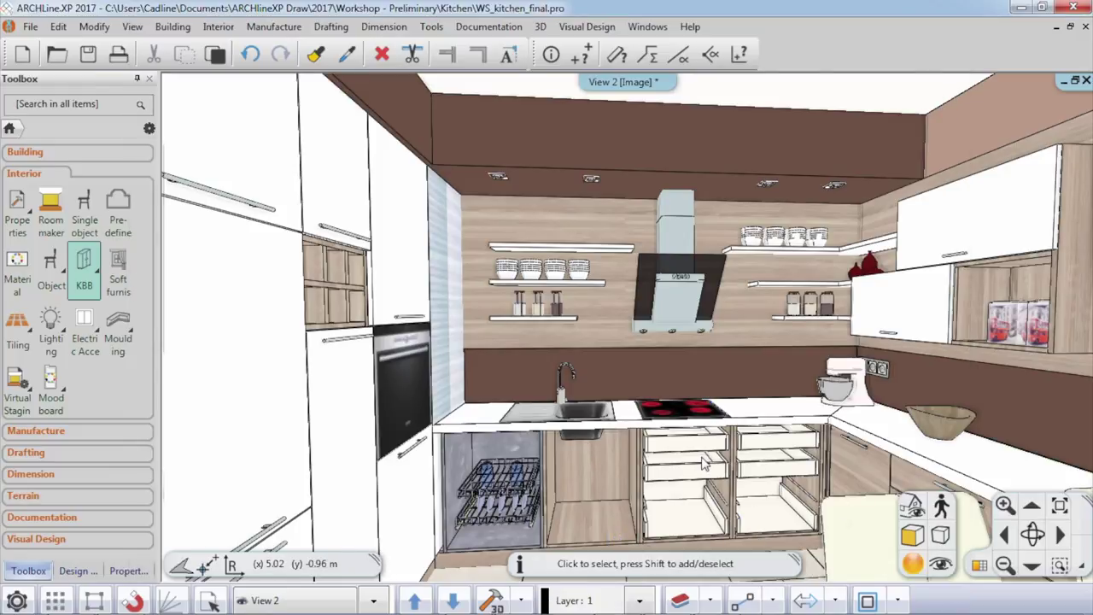
Step: Select the four sink-wall base cabinets and set their 3D representation to Closed
{"action": "left_click", "coordinate": [768, 463]}
{"action": "left_click", "coordinate": [669, 461], "text": "shift"}
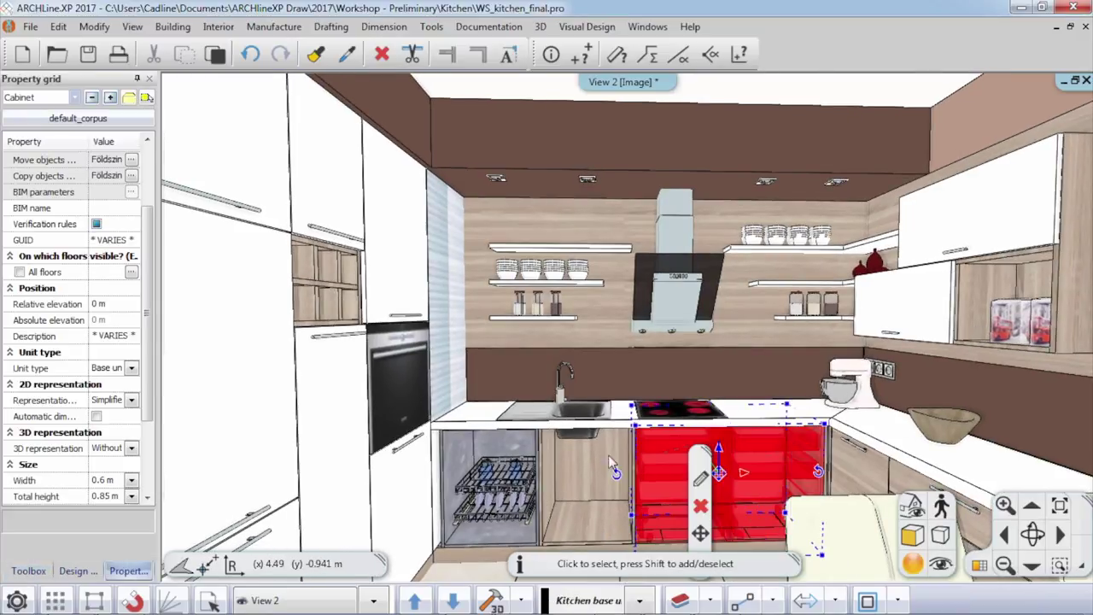
{"action": "left_click", "coordinate": [581, 465], "text": "shift"}
{"action": "left_click", "coordinate": [485, 466], "text": "shift"}
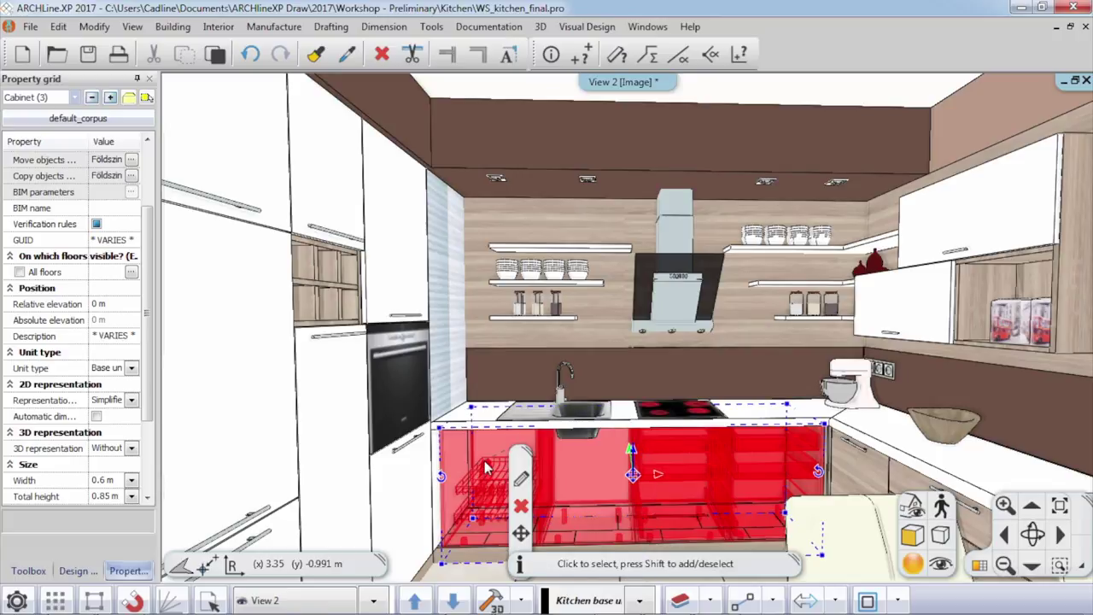
{"action": "left_click", "coordinate": [131, 448]}
{"action": "left_click", "coordinate": [133, 462]}
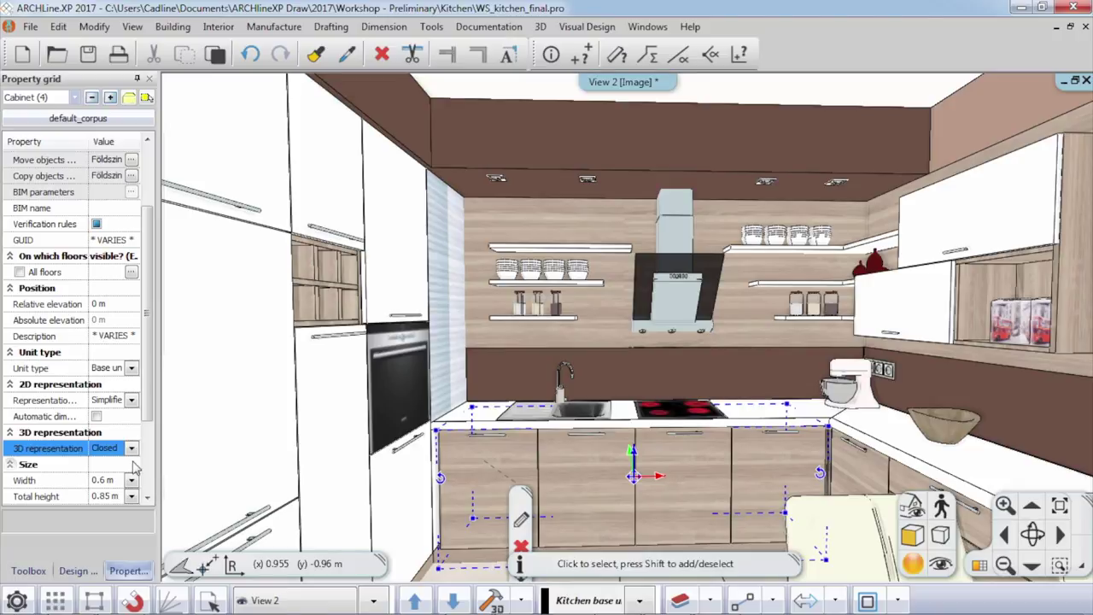
Step: Try the base cabinets as Slightly open and Totally open, settling on Slightly open
{"action": "left_click", "coordinate": [132, 448]}
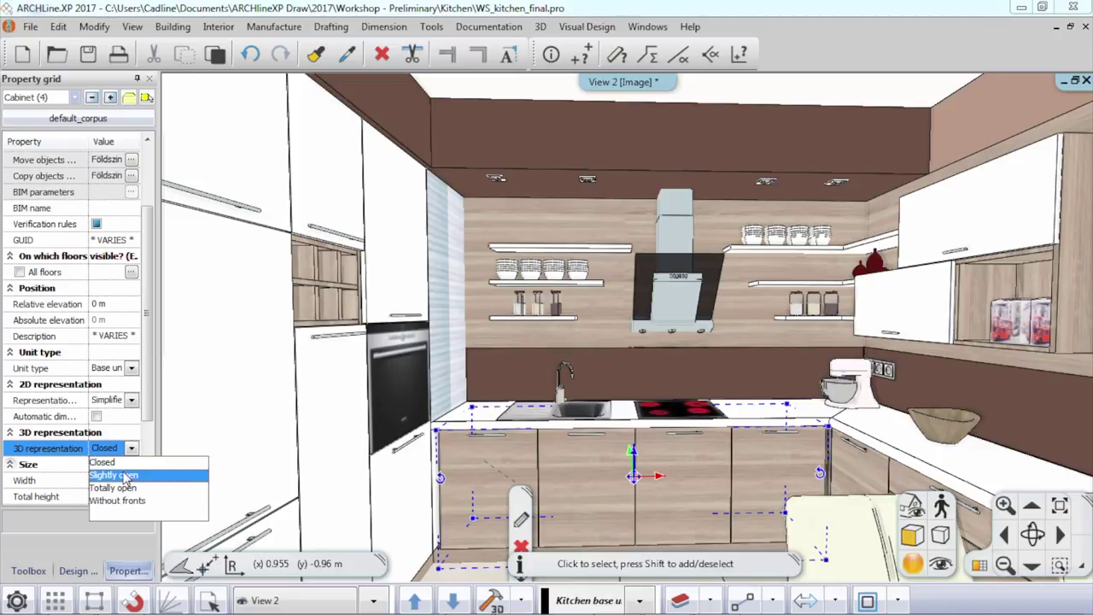
{"action": "left_click", "coordinate": [126, 475]}
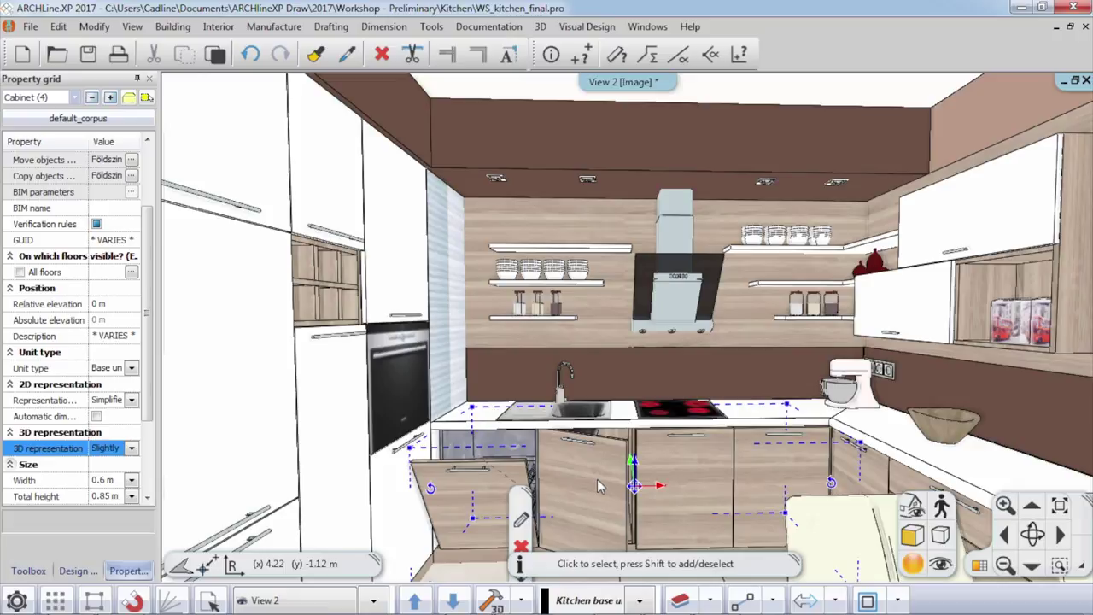
{"action": "left_click", "coordinate": [131, 449]}
{"action": "left_click", "coordinate": [124, 484]}
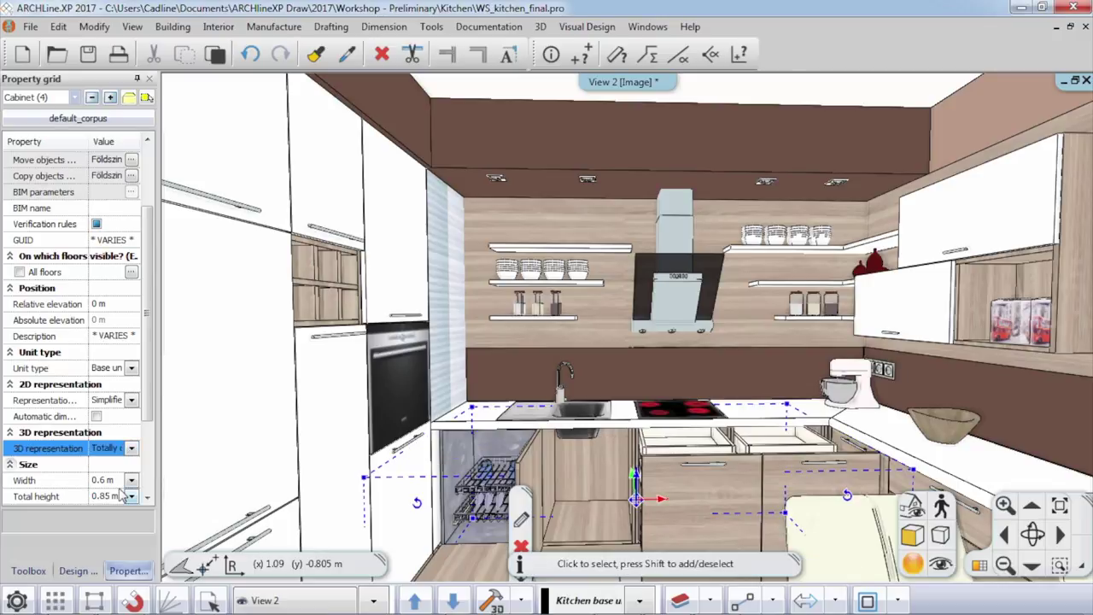
{"action": "left_click", "coordinate": [131, 448]}
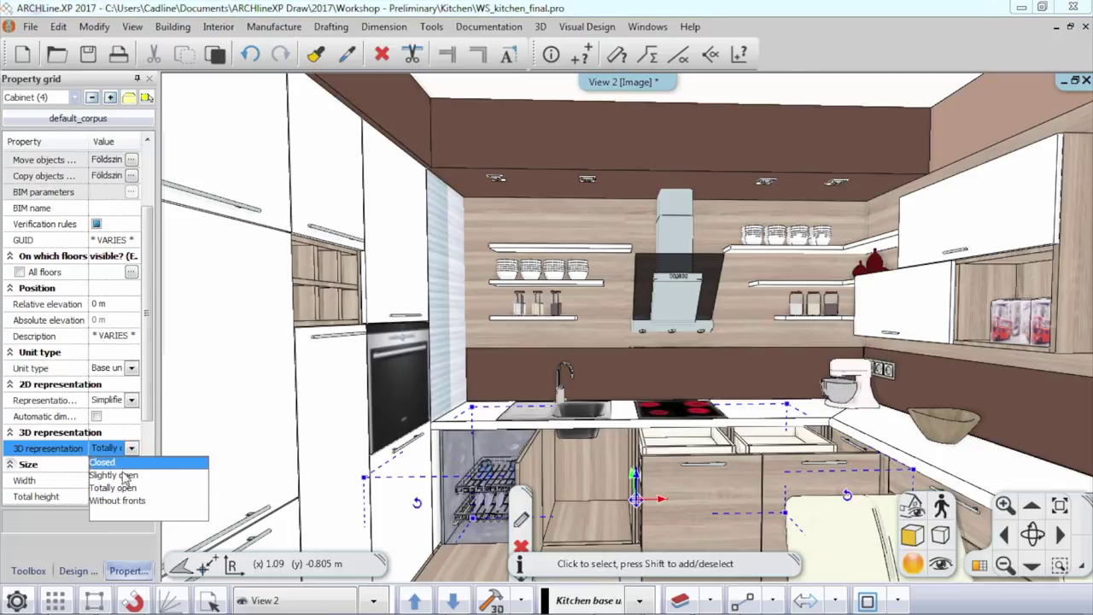
{"action": "left_click", "coordinate": [127, 481]}
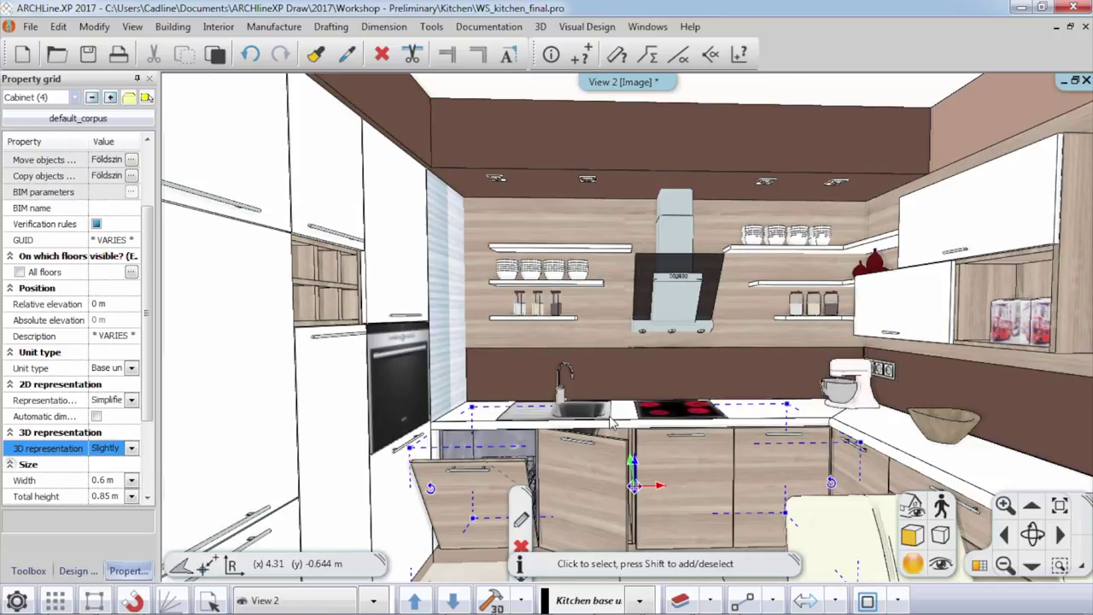
Step: Set the tall oven unit and the tall unit to its left to Slightly open
{"action": "scroll", "coordinate": [607, 416], "scroll_direction": "up", "scroll_amount": 1}
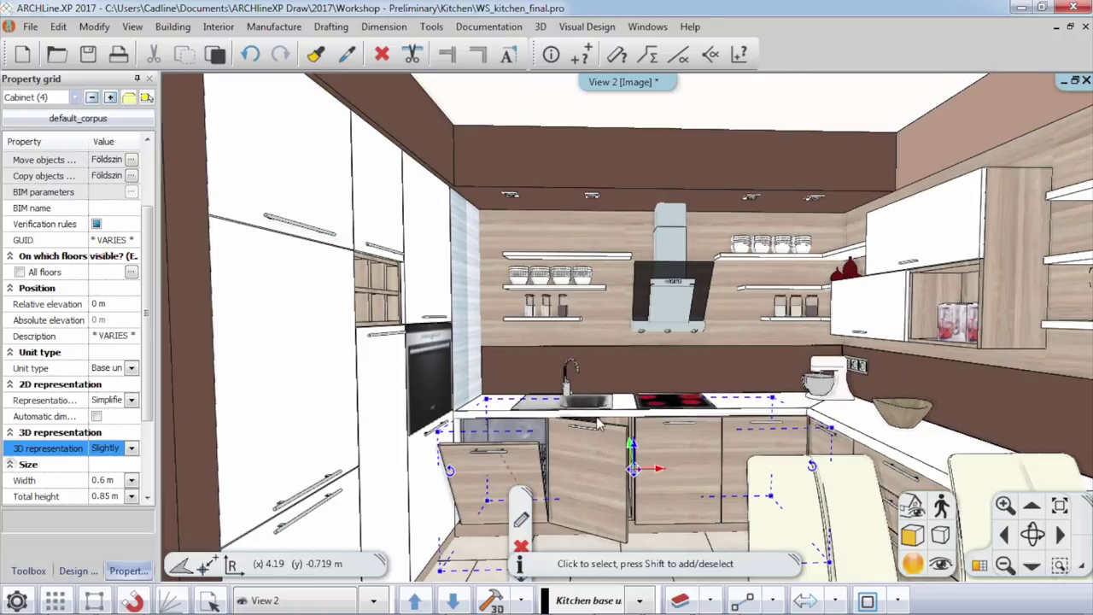
{"action": "left_click", "coordinate": [392, 375]}
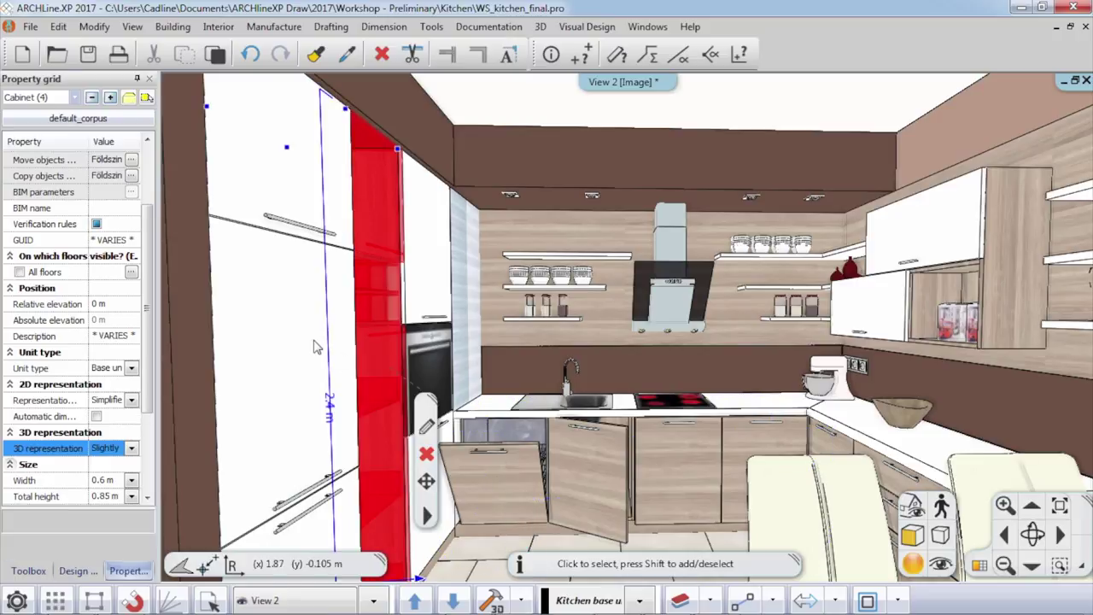
{"action": "left_click", "coordinate": [313, 339], "text": "shift"}
{"action": "left_click", "coordinate": [132, 450]}
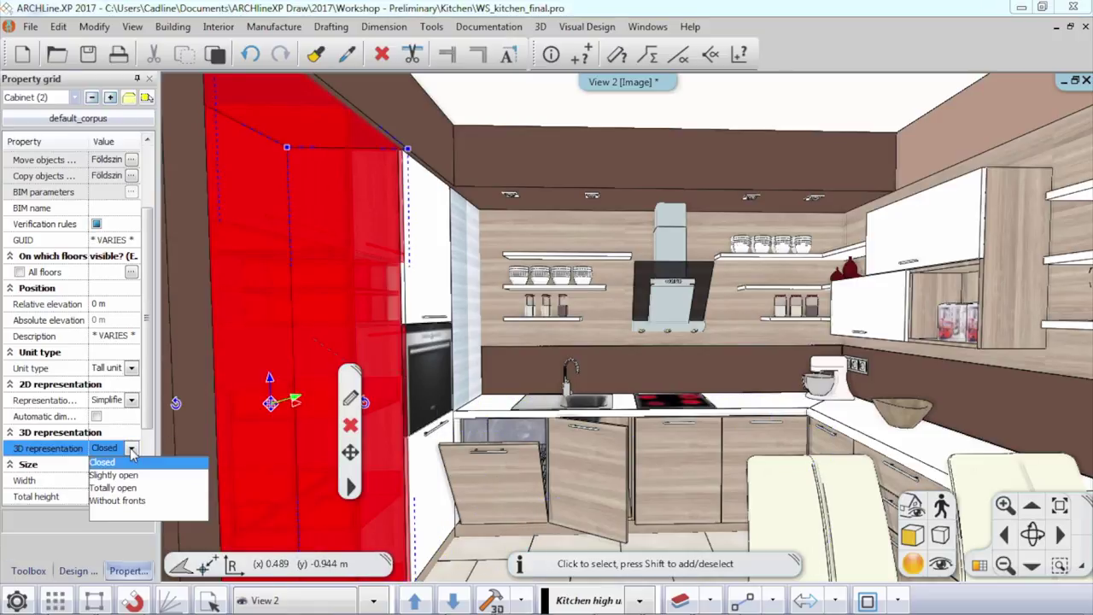
{"action": "left_click", "coordinate": [132, 473]}
{"action": "key", "text": "Escape"}
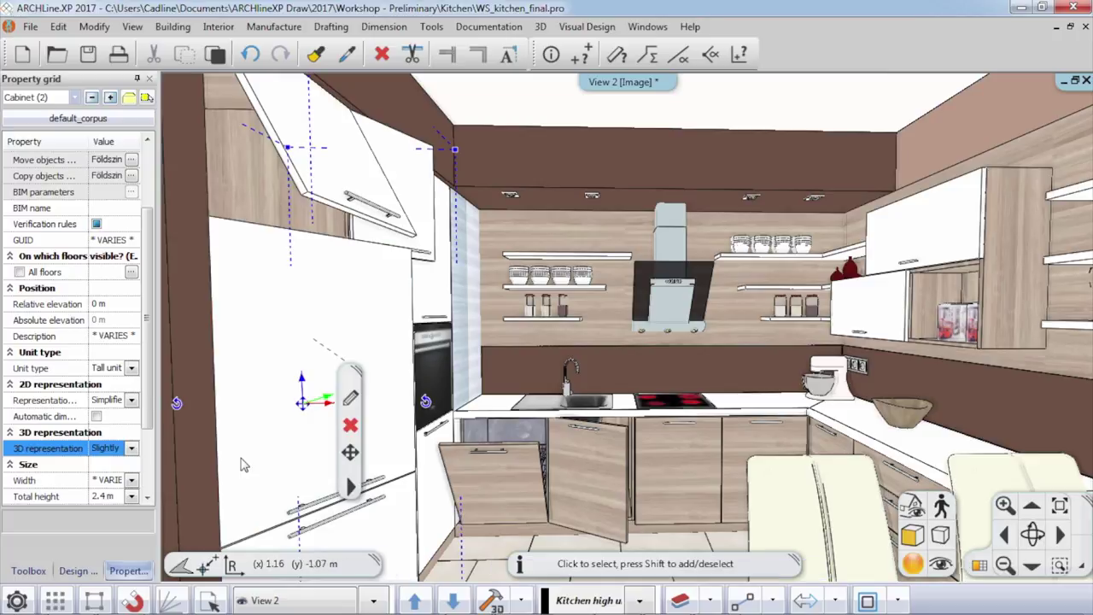